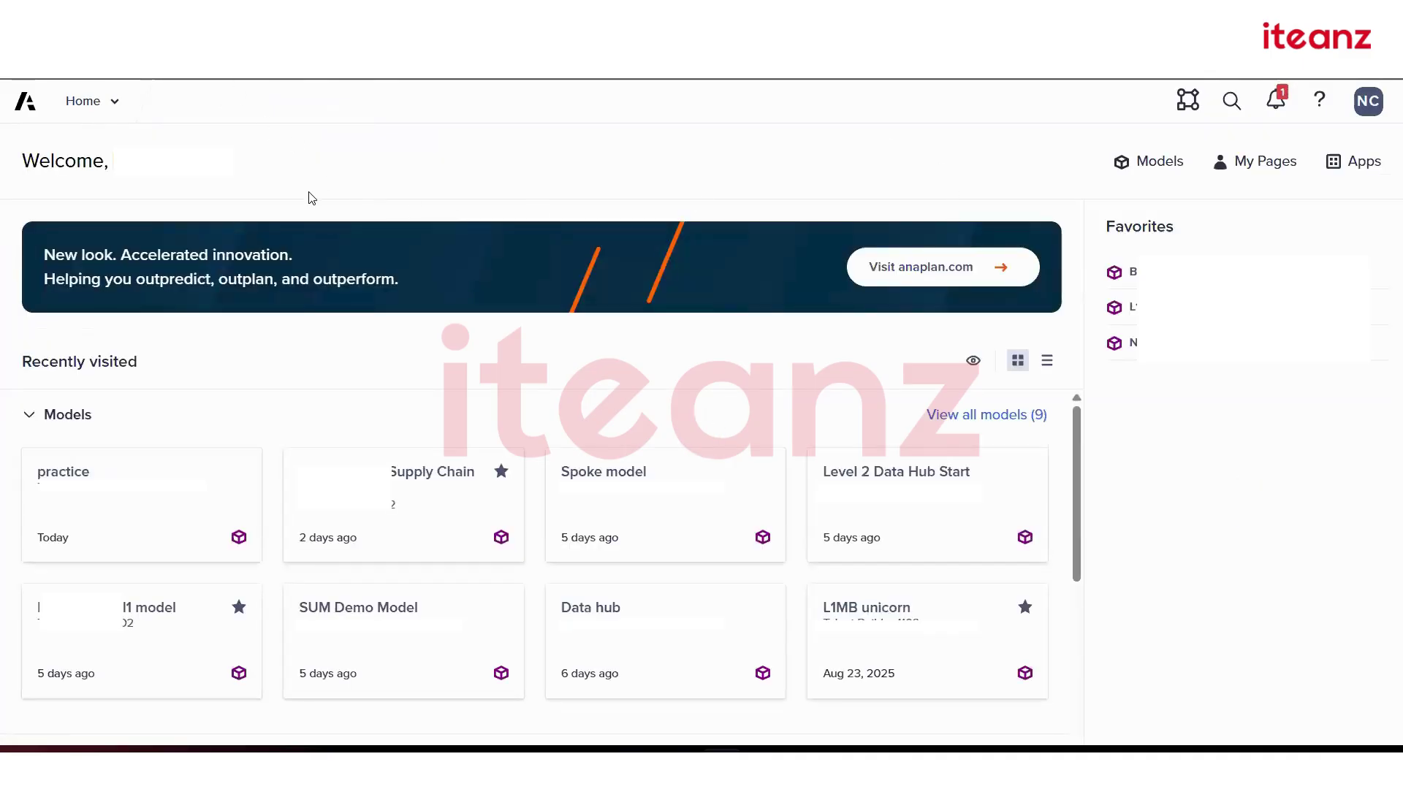
- Examine the home page's navigation destinations and its recently visited models, pages and apps
{"action": "left_click", "coordinate": [125, 102]}
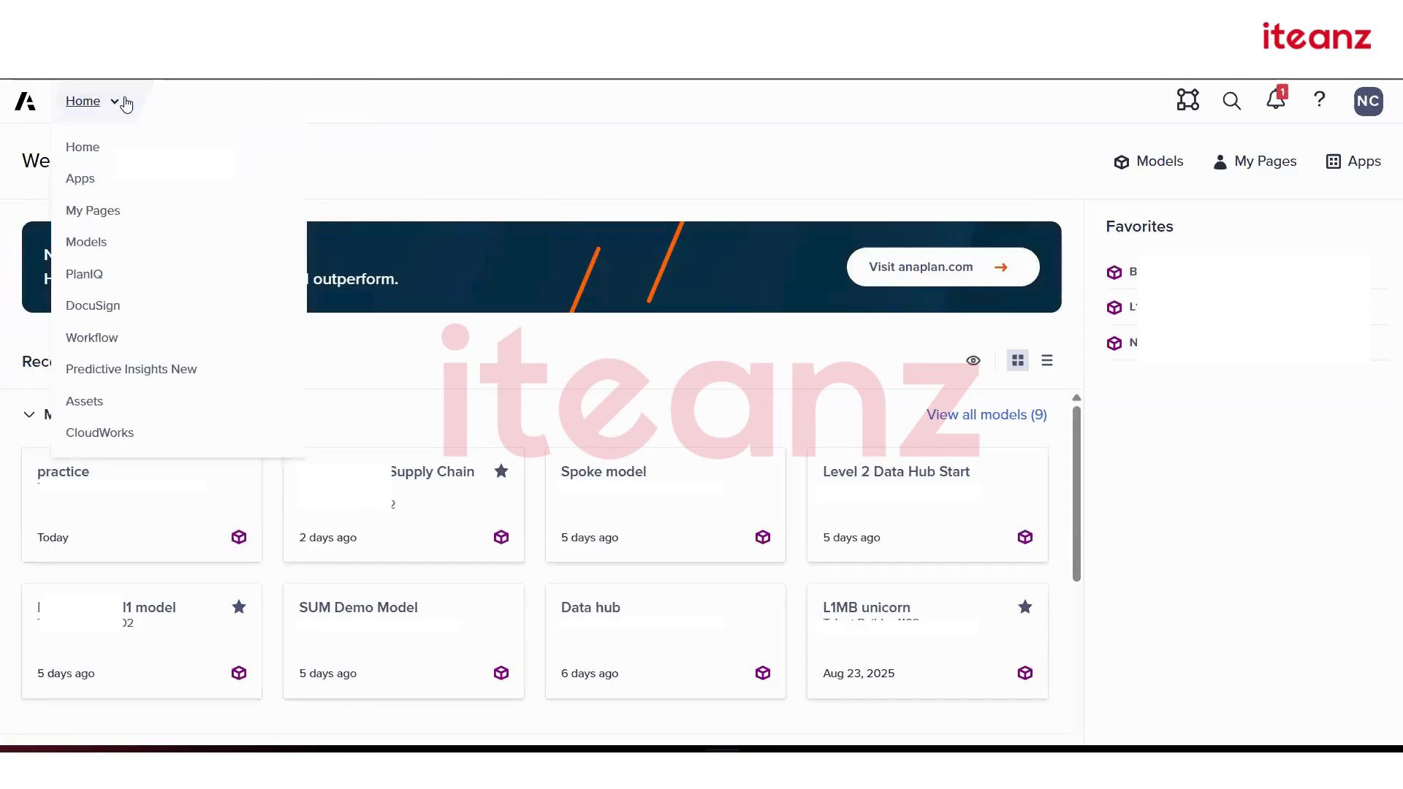
{"action": "left_click", "coordinate": [436, 364]}
{"action": "scroll", "coordinate": [407, 419], "scroll_direction": "down", "scroll_amount": 3}
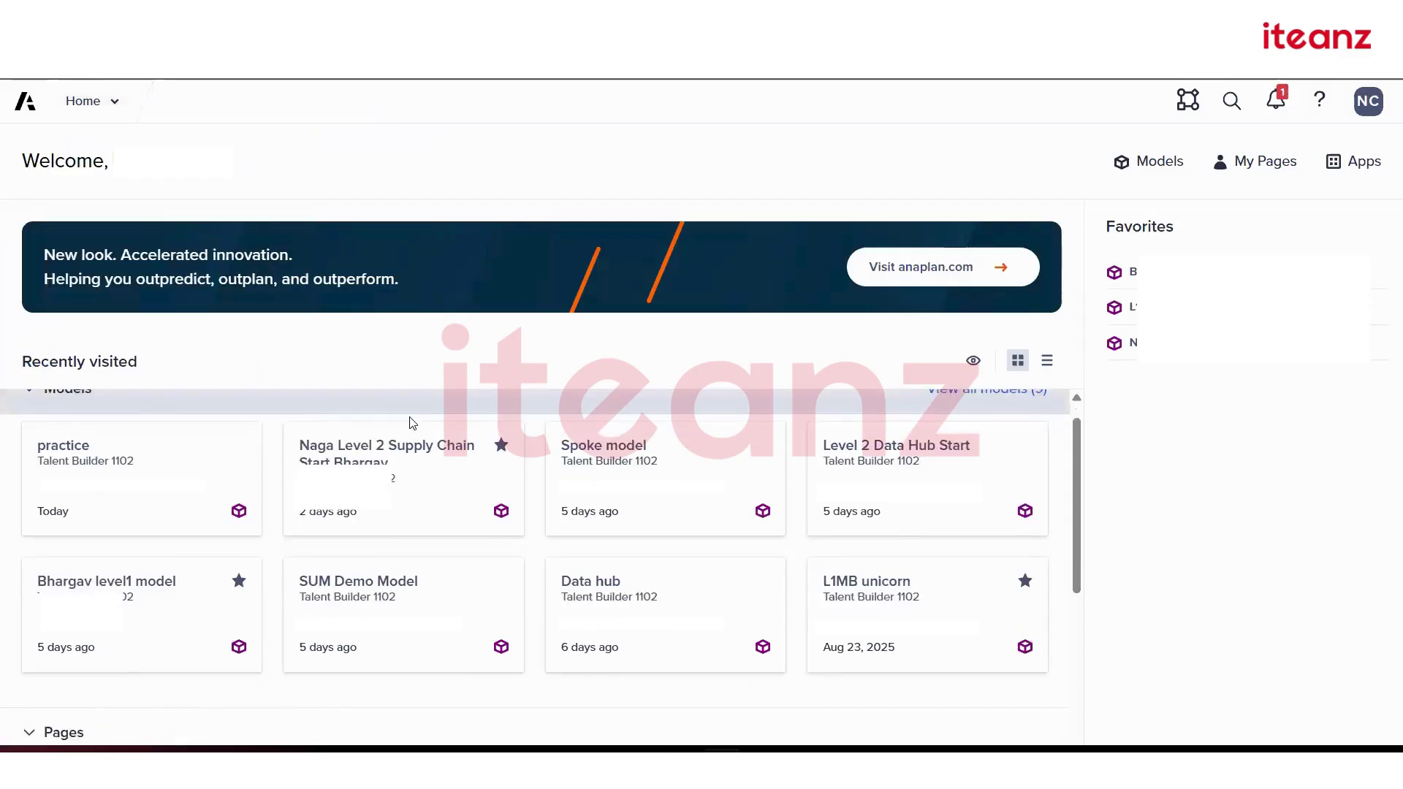
{"action": "scroll", "coordinate": [365, 669], "scroll_direction": "down", "scroll_amount": 3}
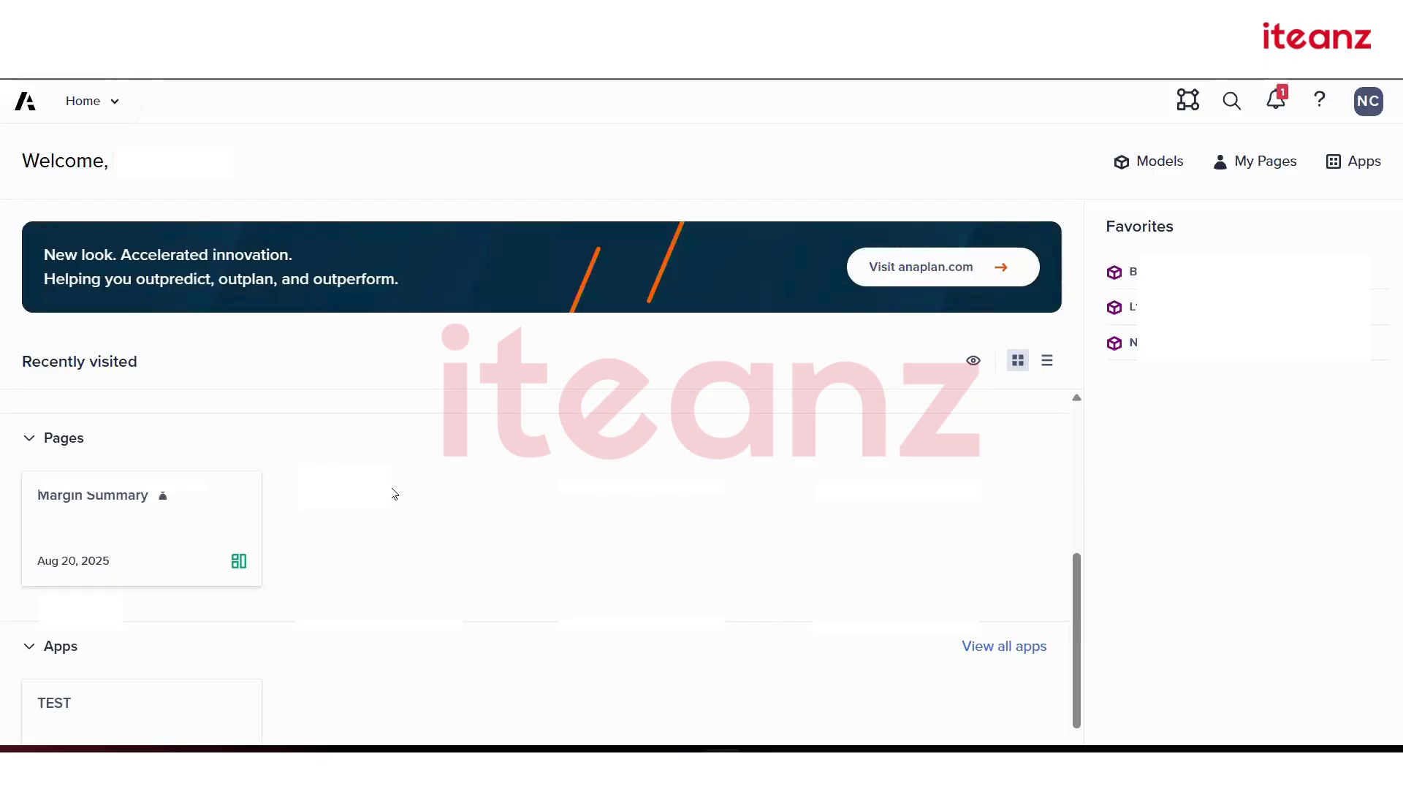
{"action": "scroll", "coordinate": [393, 495], "scroll_direction": "down", "scroll_amount": 1}
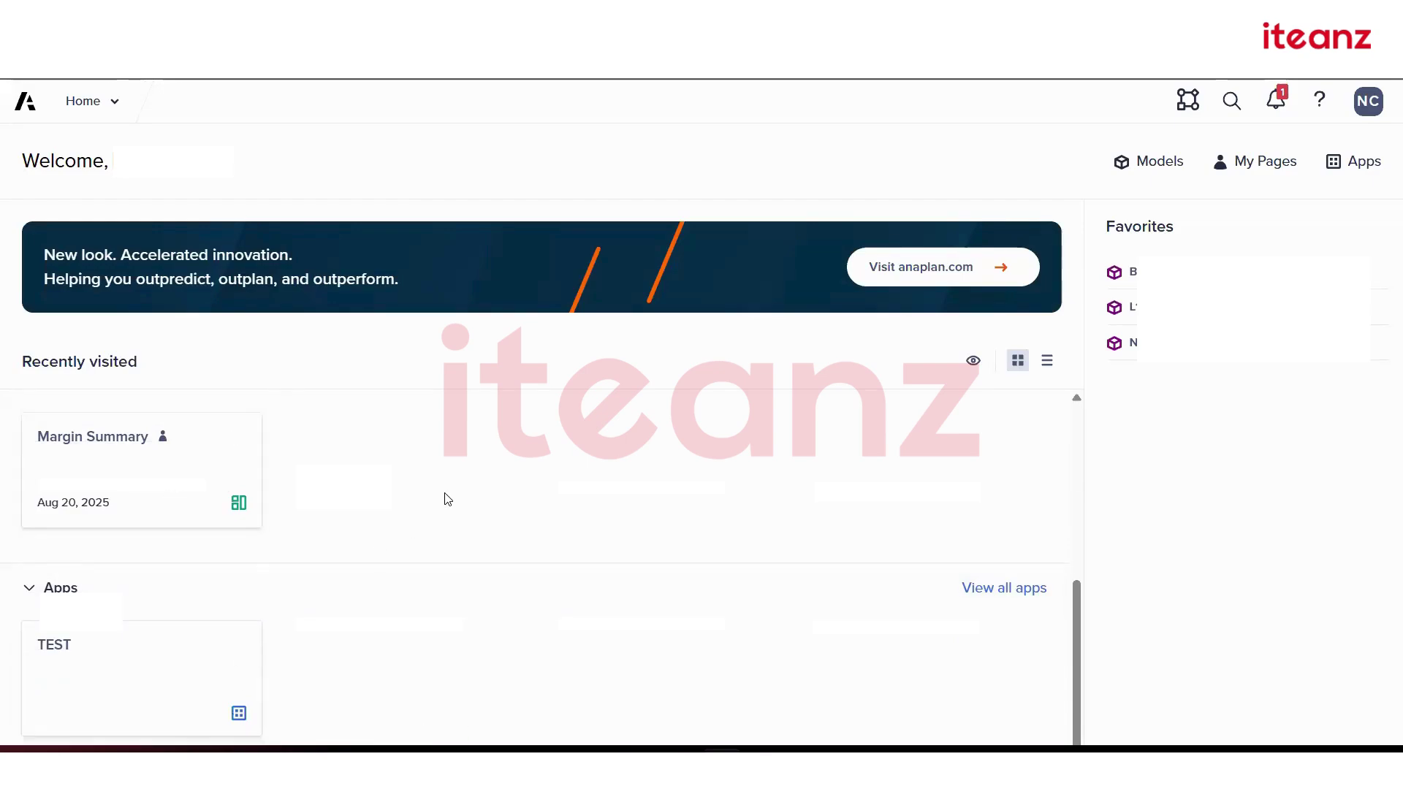
{"action": "scroll", "coordinate": [444, 497], "scroll_direction": "up", "scroll_amount": 5}
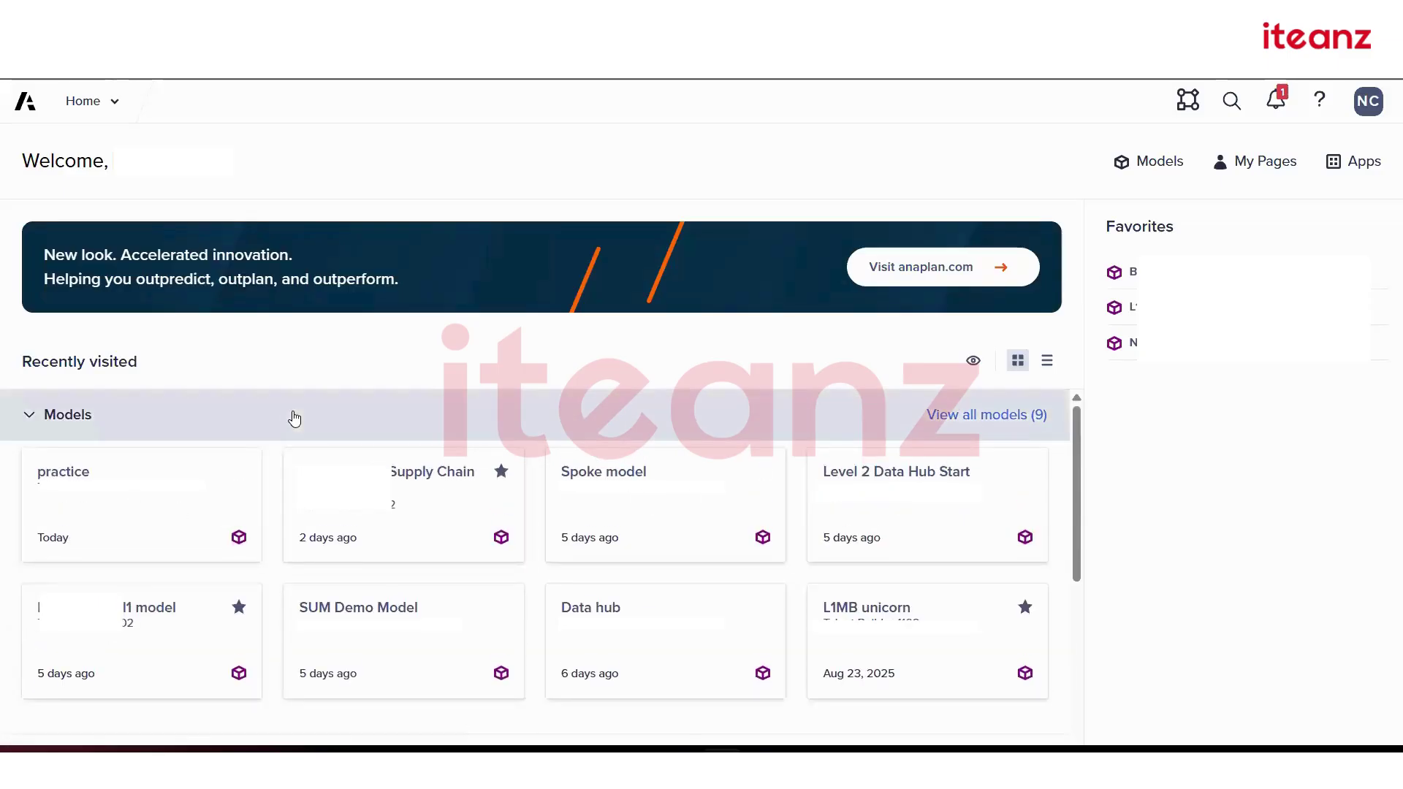
{"action": "left_click", "coordinate": [103, 96]}
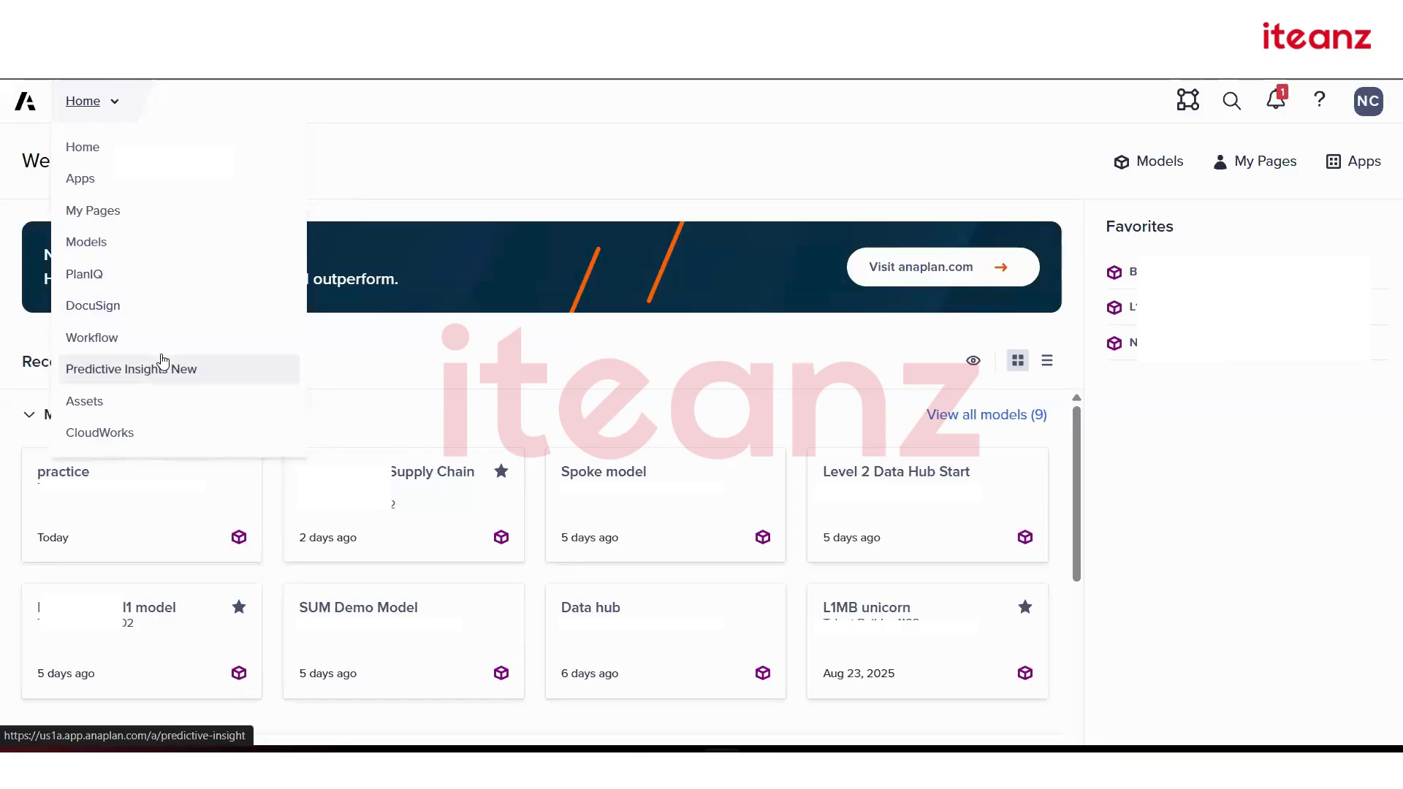
{"action": "left_click", "coordinate": [204, 351]}
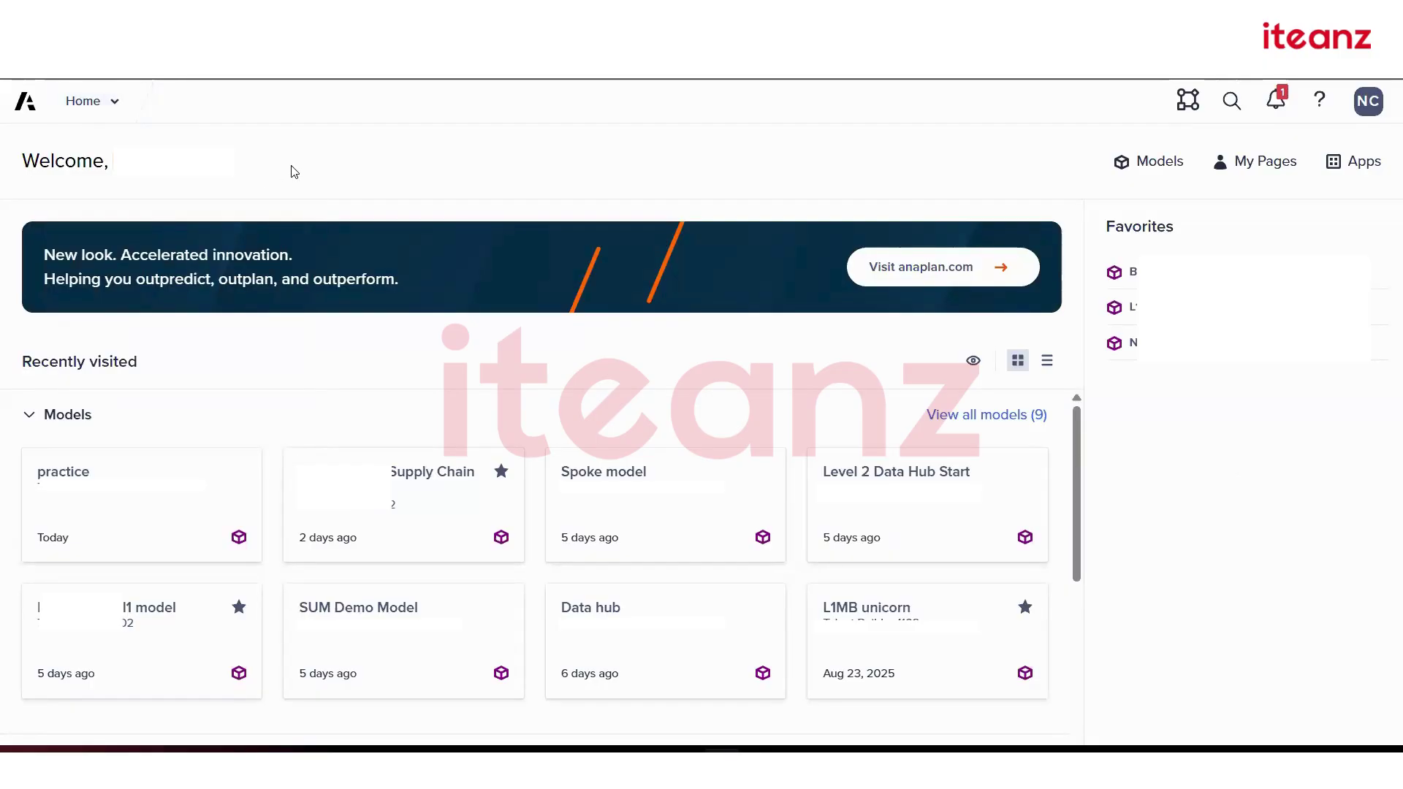
- Visit the CloudWorks page and return to the home page
{"action": "left_click", "coordinate": [63, 111]}
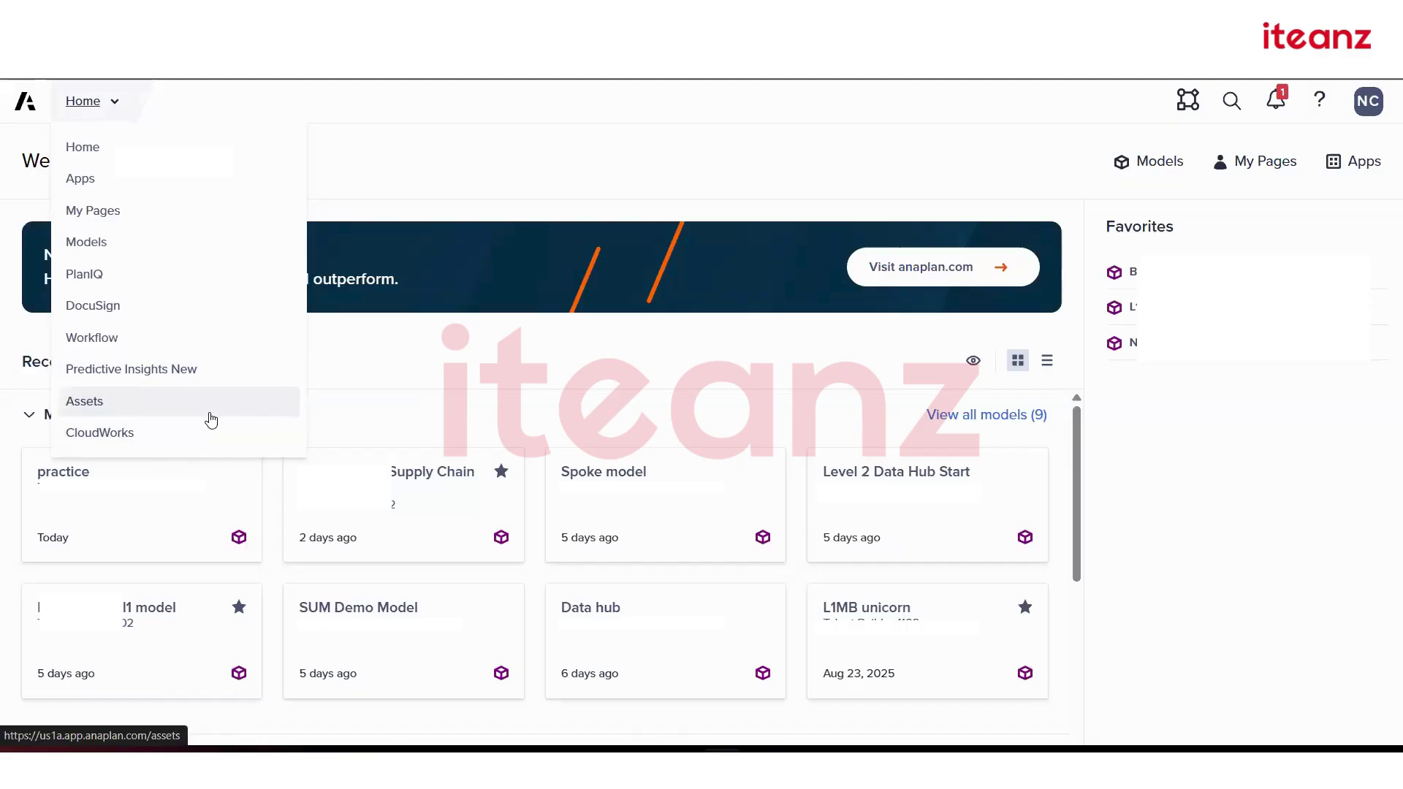
{"action": "left_click", "coordinate": [227, 439]}
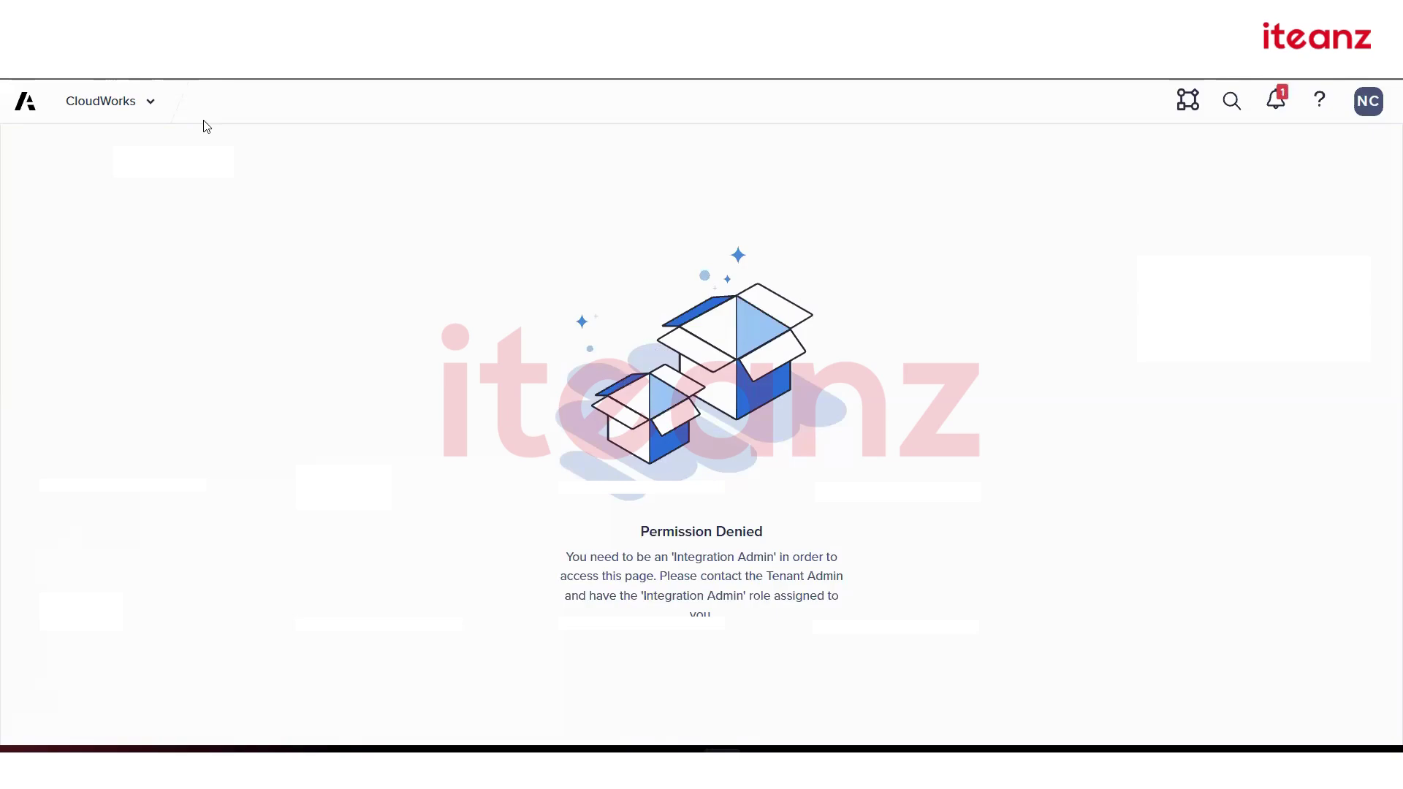
{"action": "left_click", "coordinate": [155, 111]}
{"action": "left_click", "coordinate": [154, 114]}
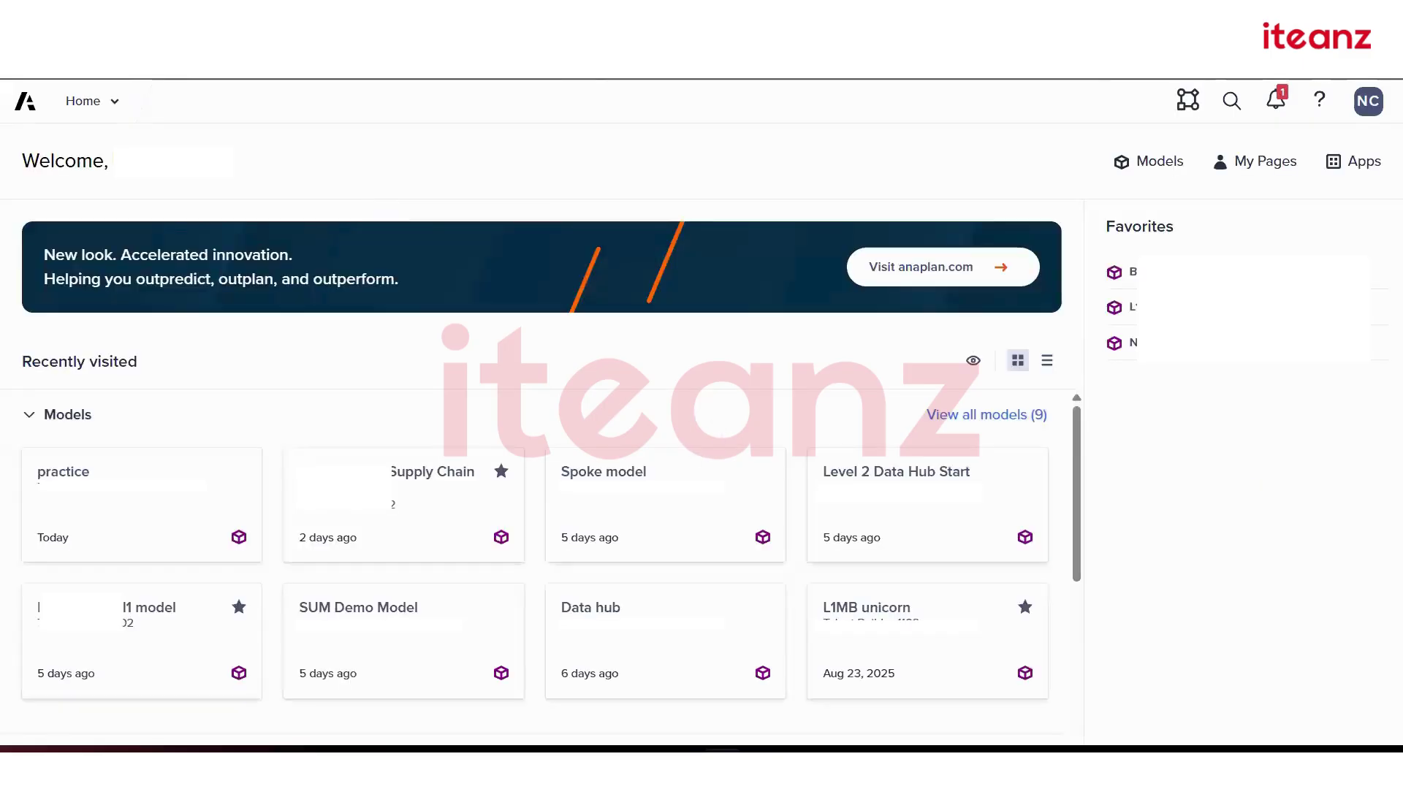
- Open the practice model from the recently visited models
{"action": "left_click", "coordinate": [104, 114]}
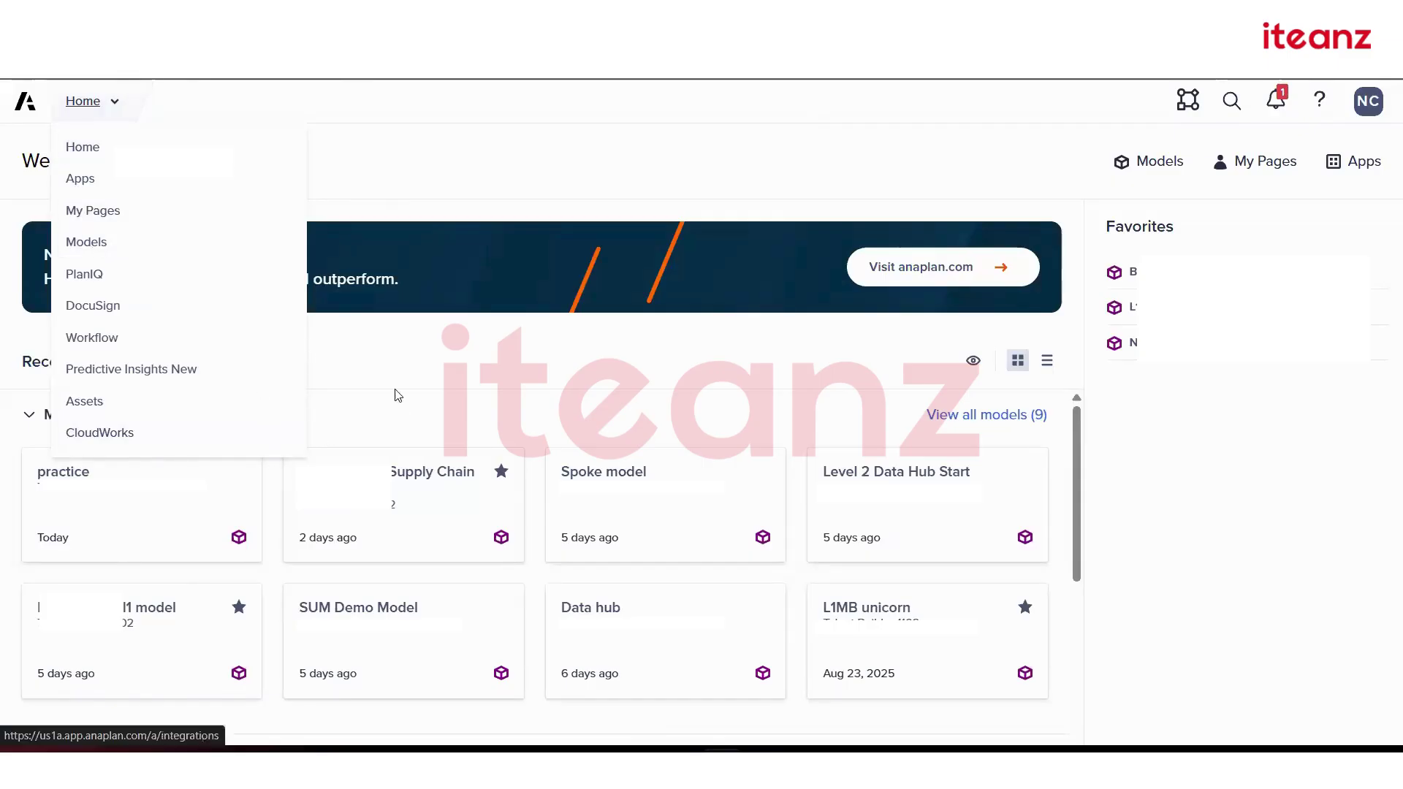
{"action": "left_click", "coordinate": [493, 351]}
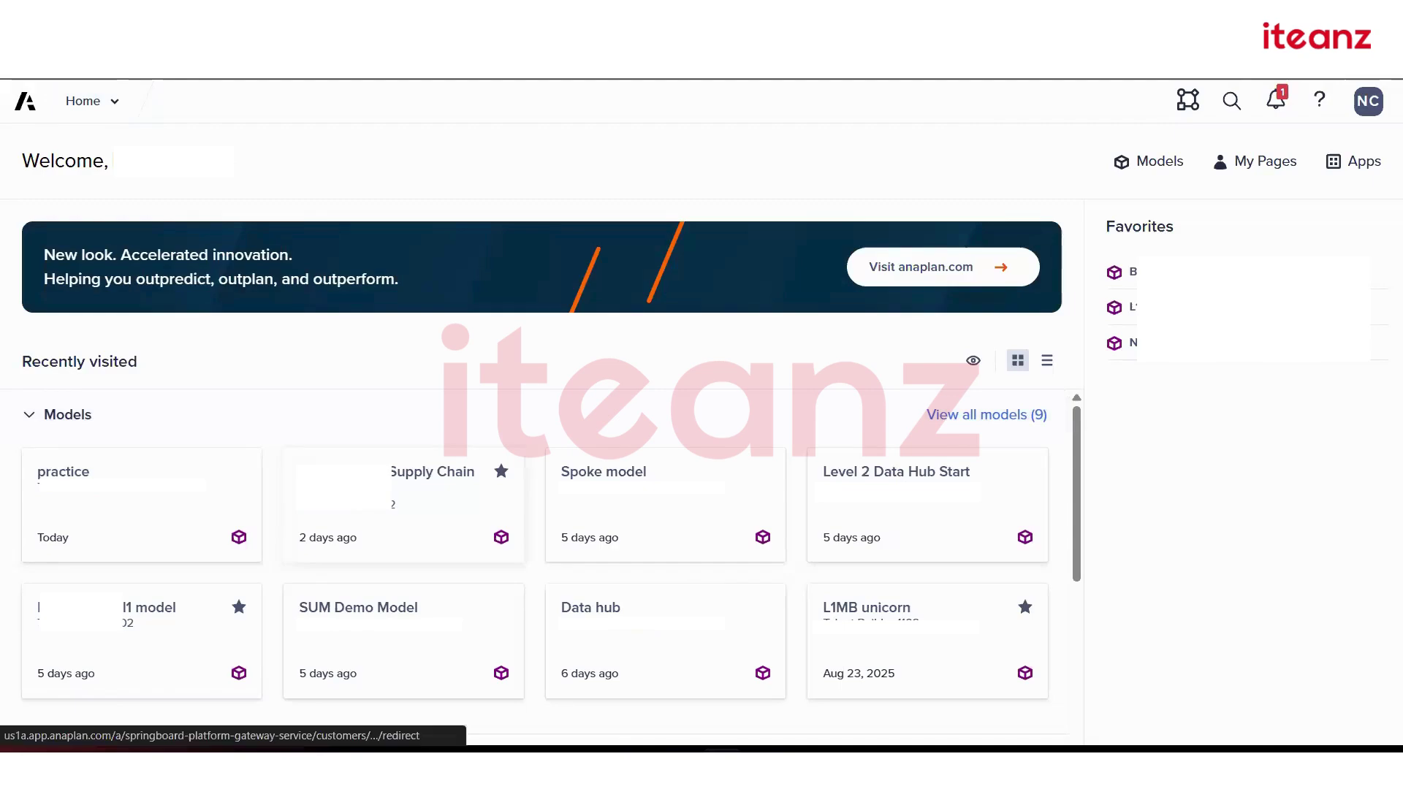
{"action": "left_click", "coordinate": [143, 497]}
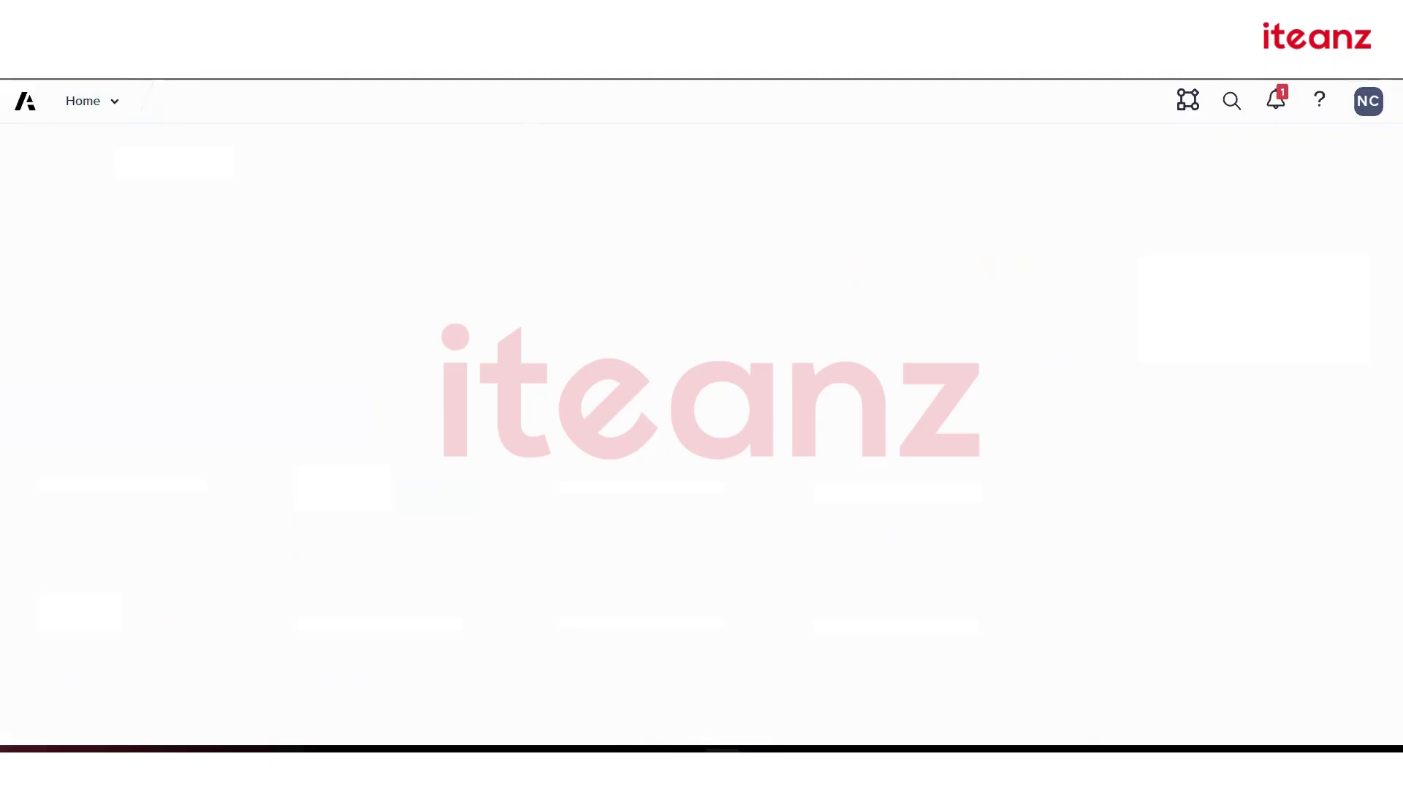
- Switch to the Level 1 Model Building training sequence and highlight the titles of Lessons 3 to 6, from Time and Versions to Modules
{"action": "left_click", "coordinate": [350, 16]}
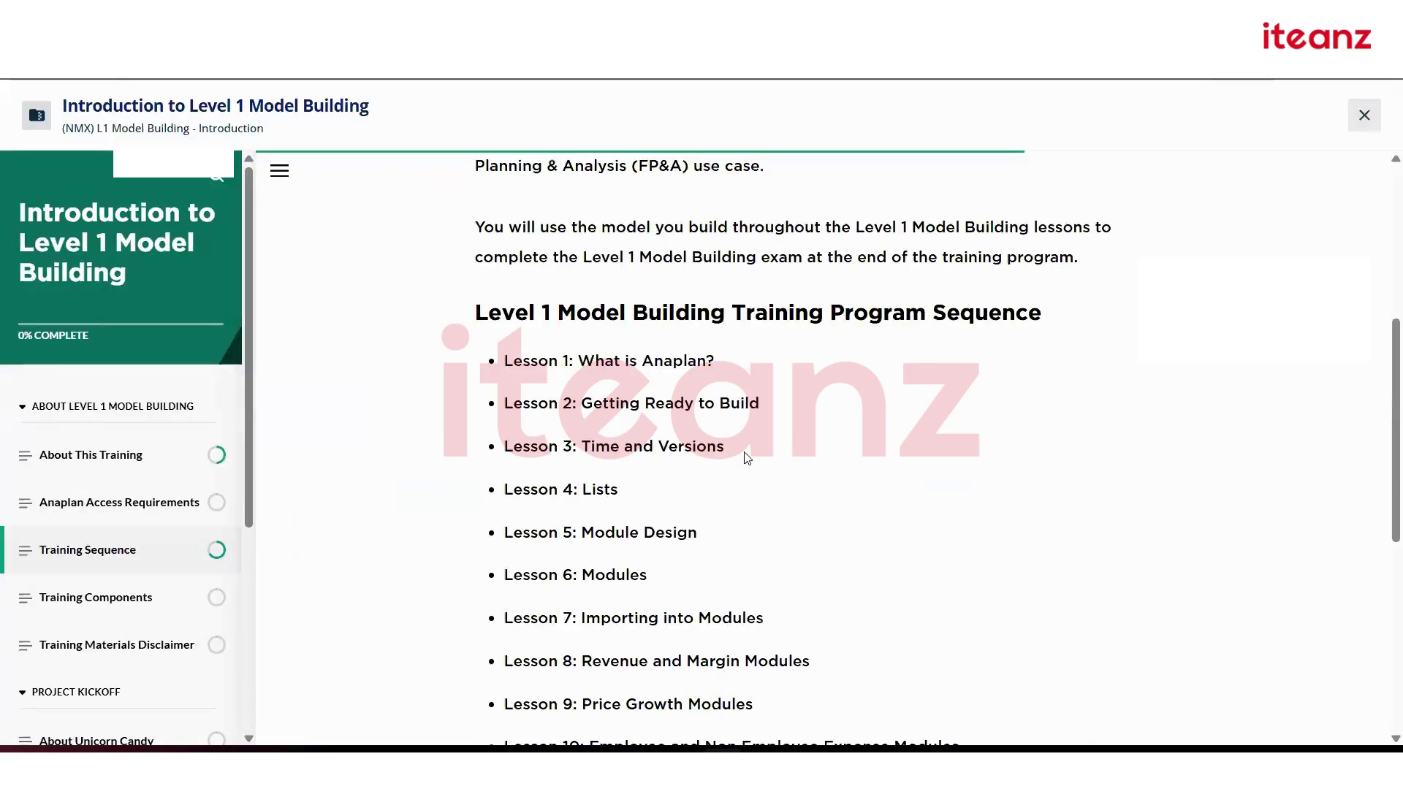
{"action": "left_click_drag", "start_coordinate": [726, 446], "coordinate": [576, 453]}
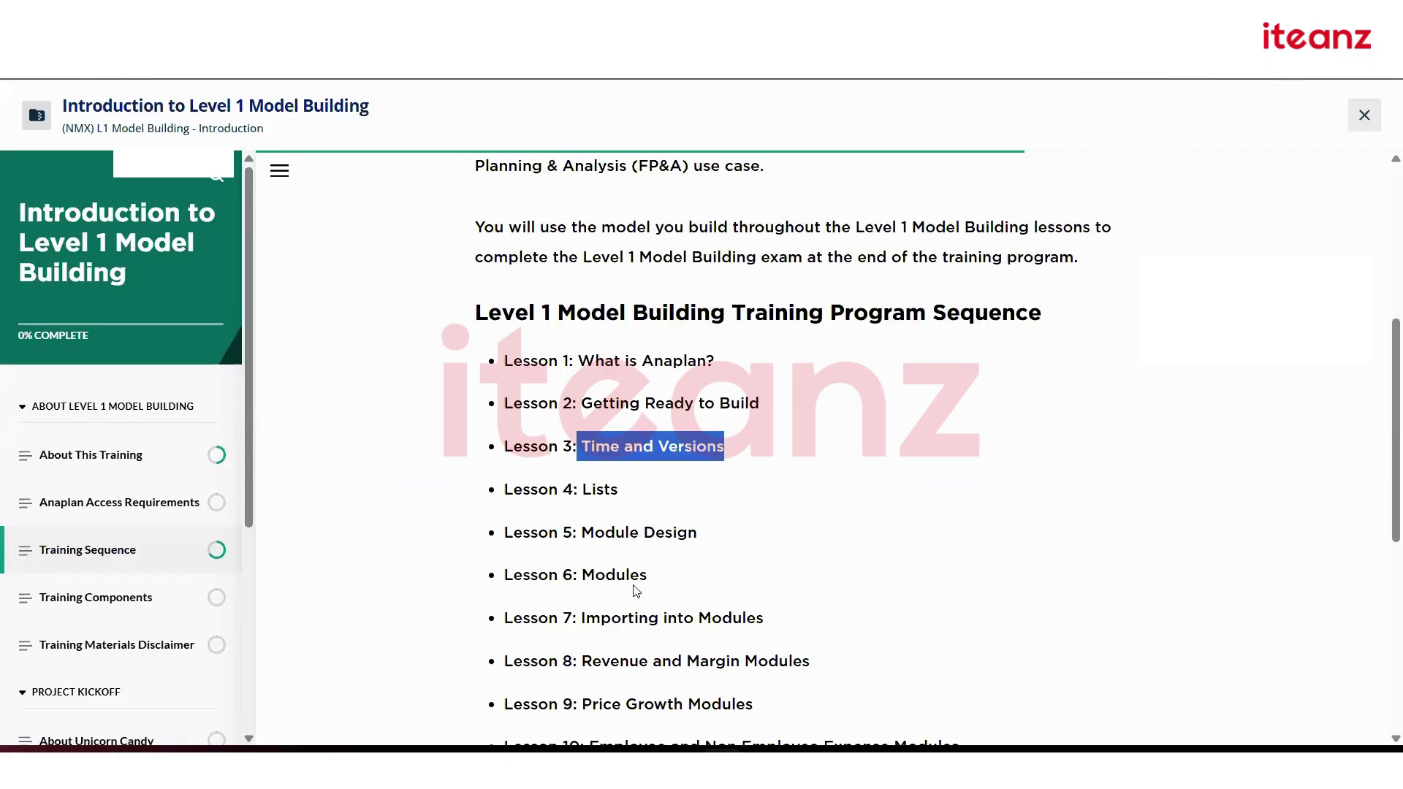
{"action": "left_click_drag", "start_coordinate": [667, 584], "coordinate": [591, 488]}
{"action": "left_click", "coordinate": [727, 482]}
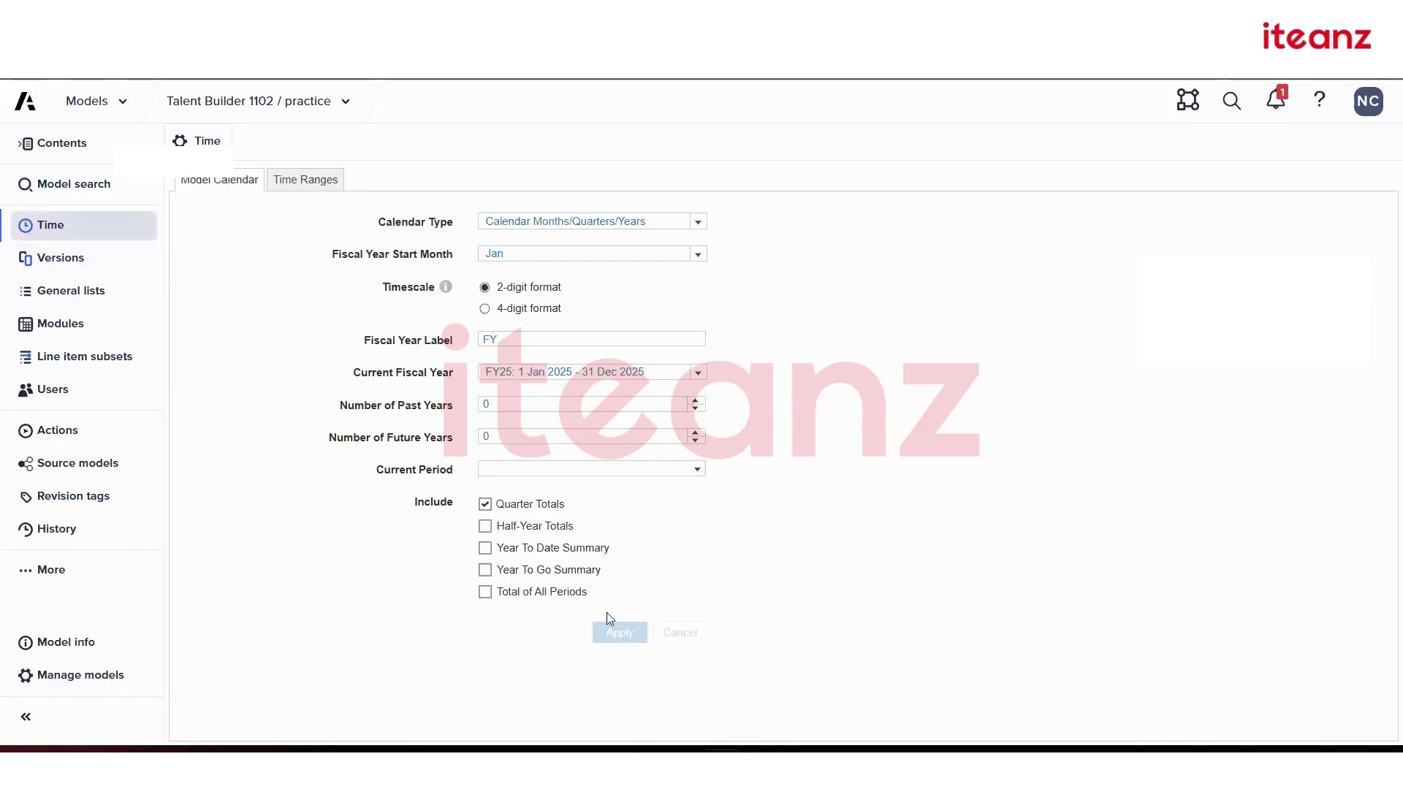
- Examine the available calendar types in the practice model's calendar settings
{"action": "left_click", "coordinate": [700, 223]}
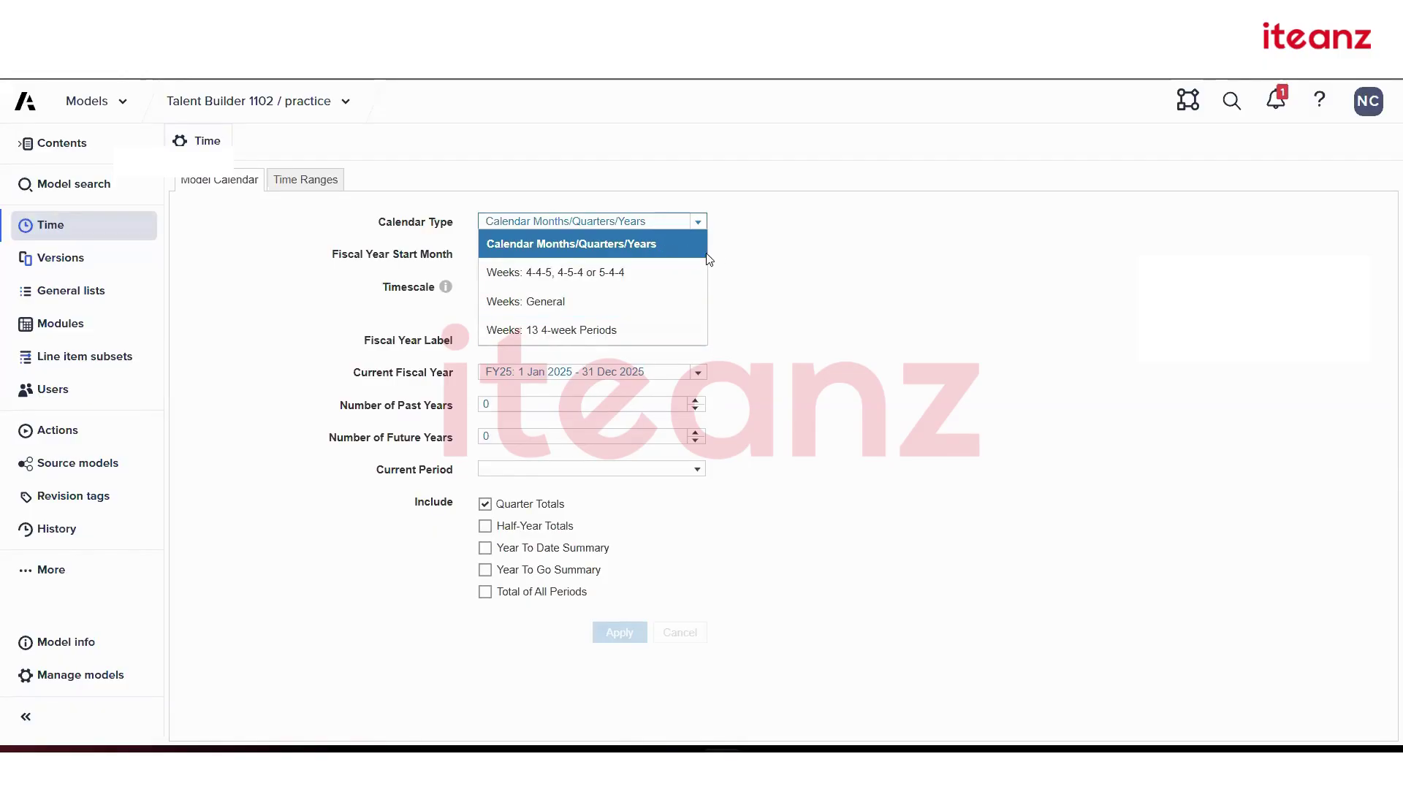
{"action": "left_click", "coordinate": [770, 213]}
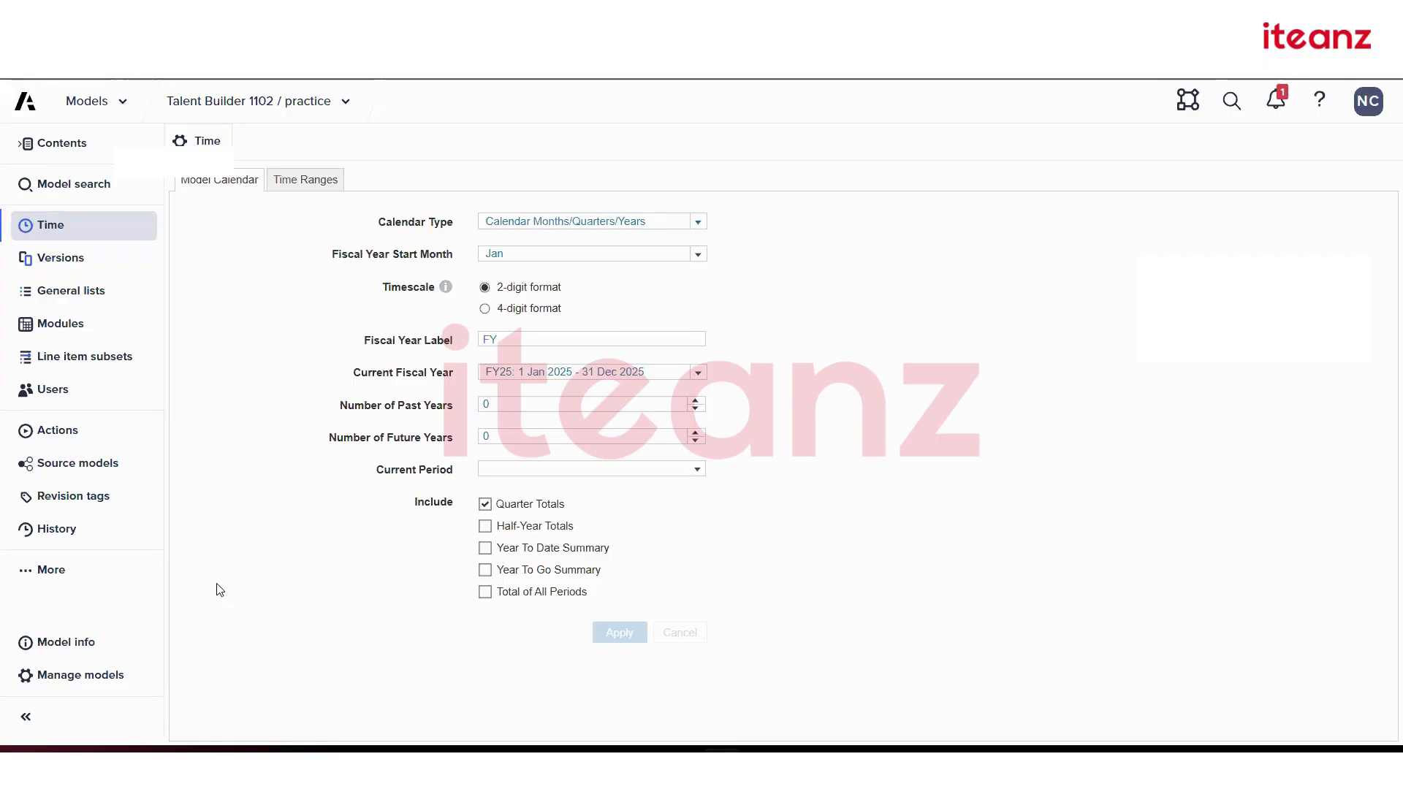
{"action": "left_click", "coordinate": [681, 222]}
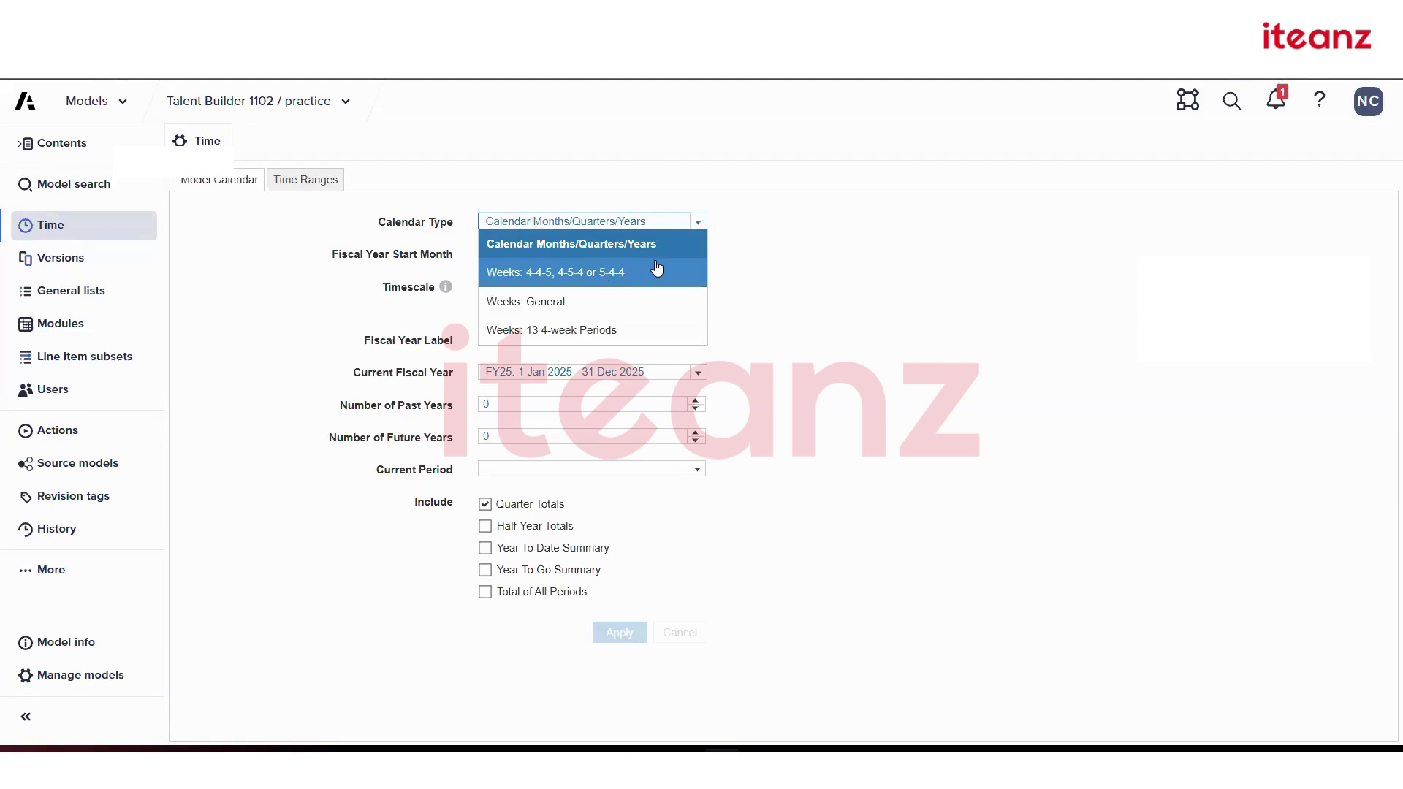
{"action": "left_click", "coordinate": [795, 265]}
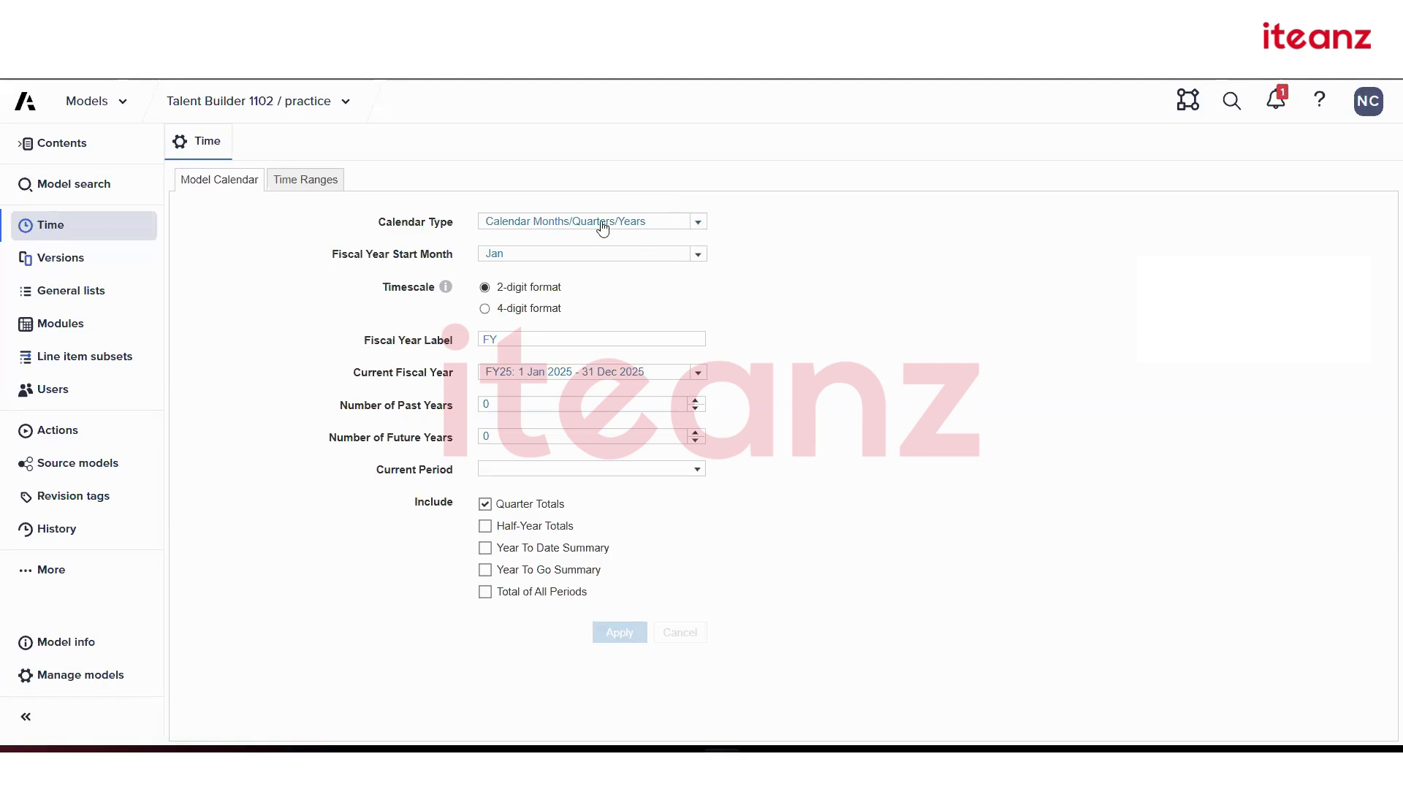
- Examine the month choices for the fiscal year start in the model calendar
{"action": "left_click", "coordinate": [695, 256]}
{"action": "left_click", "coordinate": [778, 230]}
{"action": "left_click", "coordinate": [698, 257]}
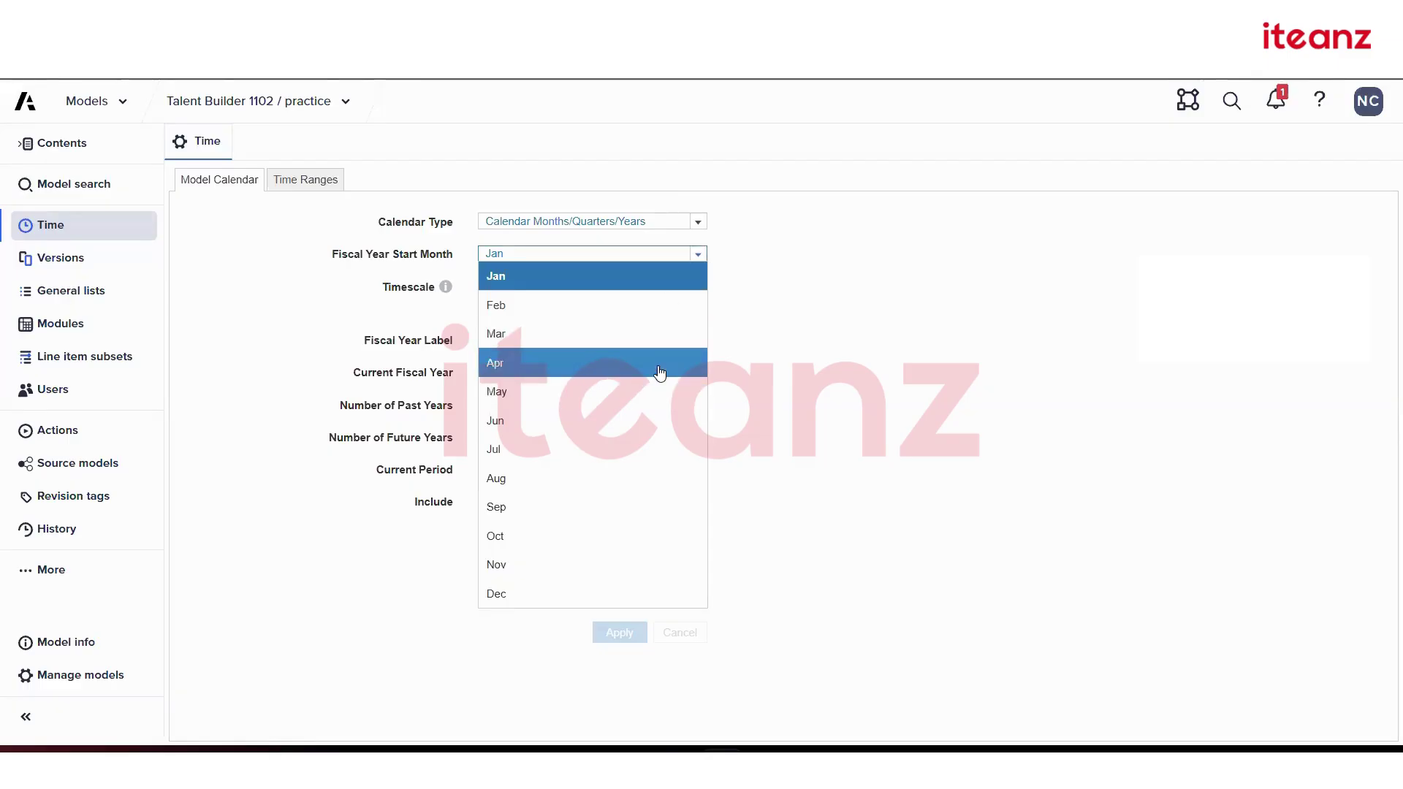
{"action": "left_click", "coordinate": [816, 261]}
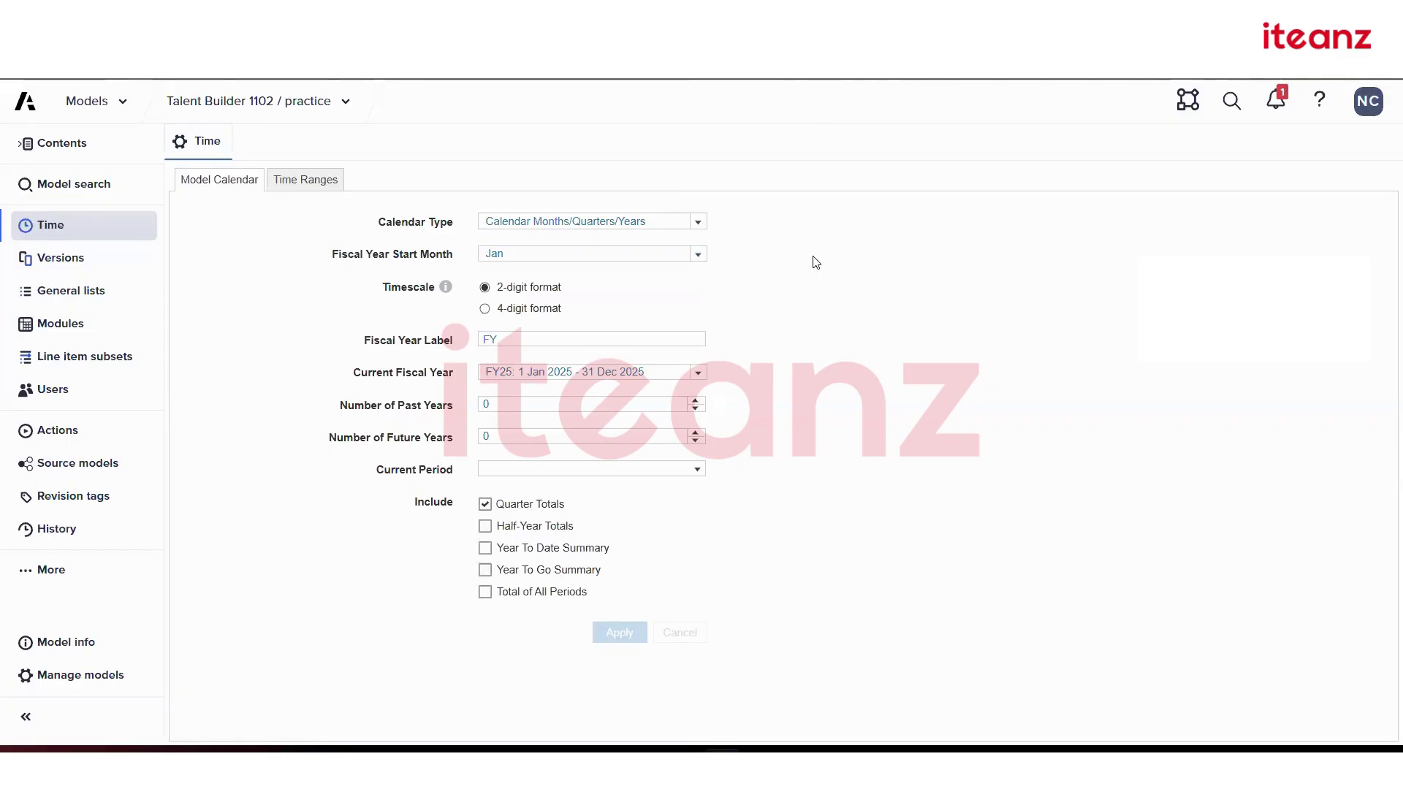
{"action": "left_click", "coordinate": [699, 255]}
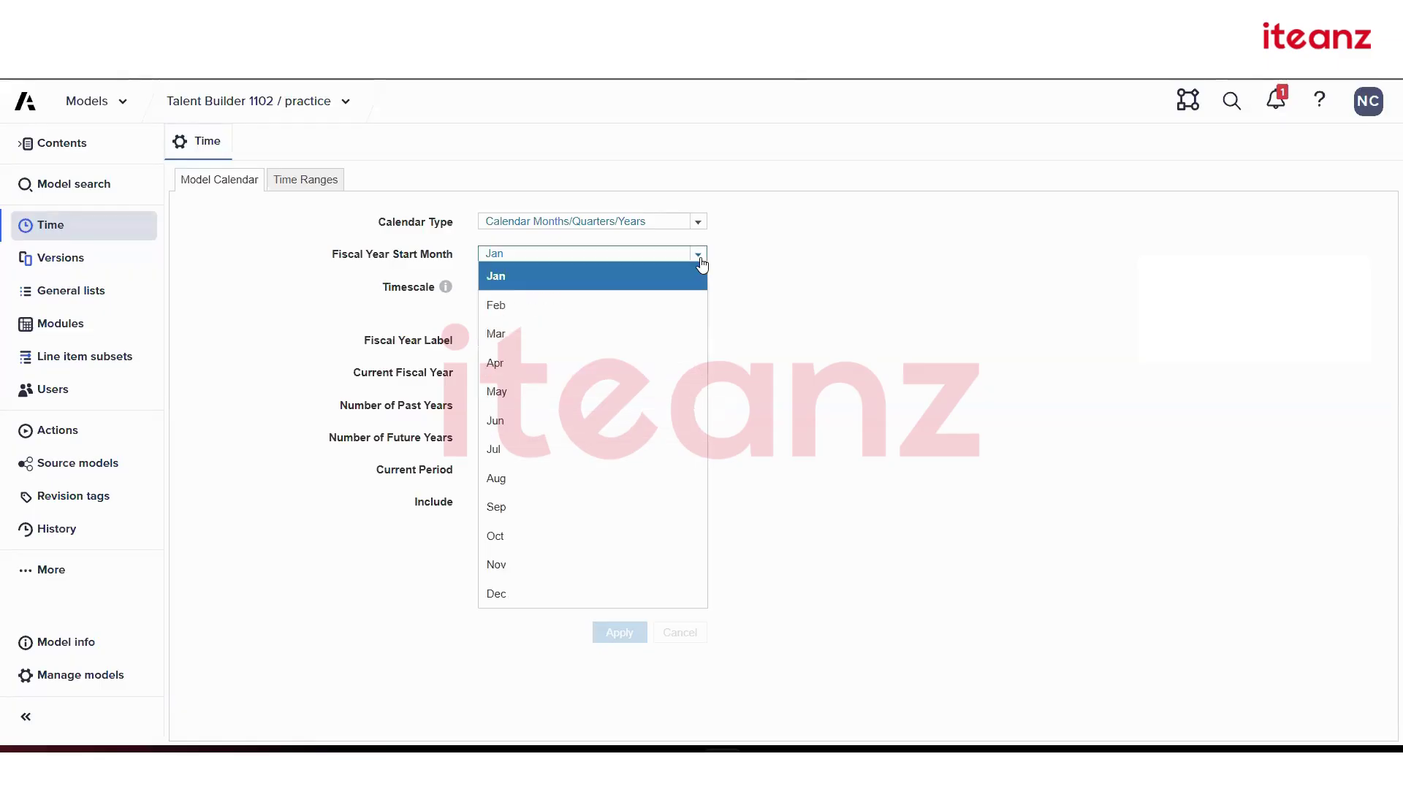
{"action": "left_click", "coordinate": [698, 261]}
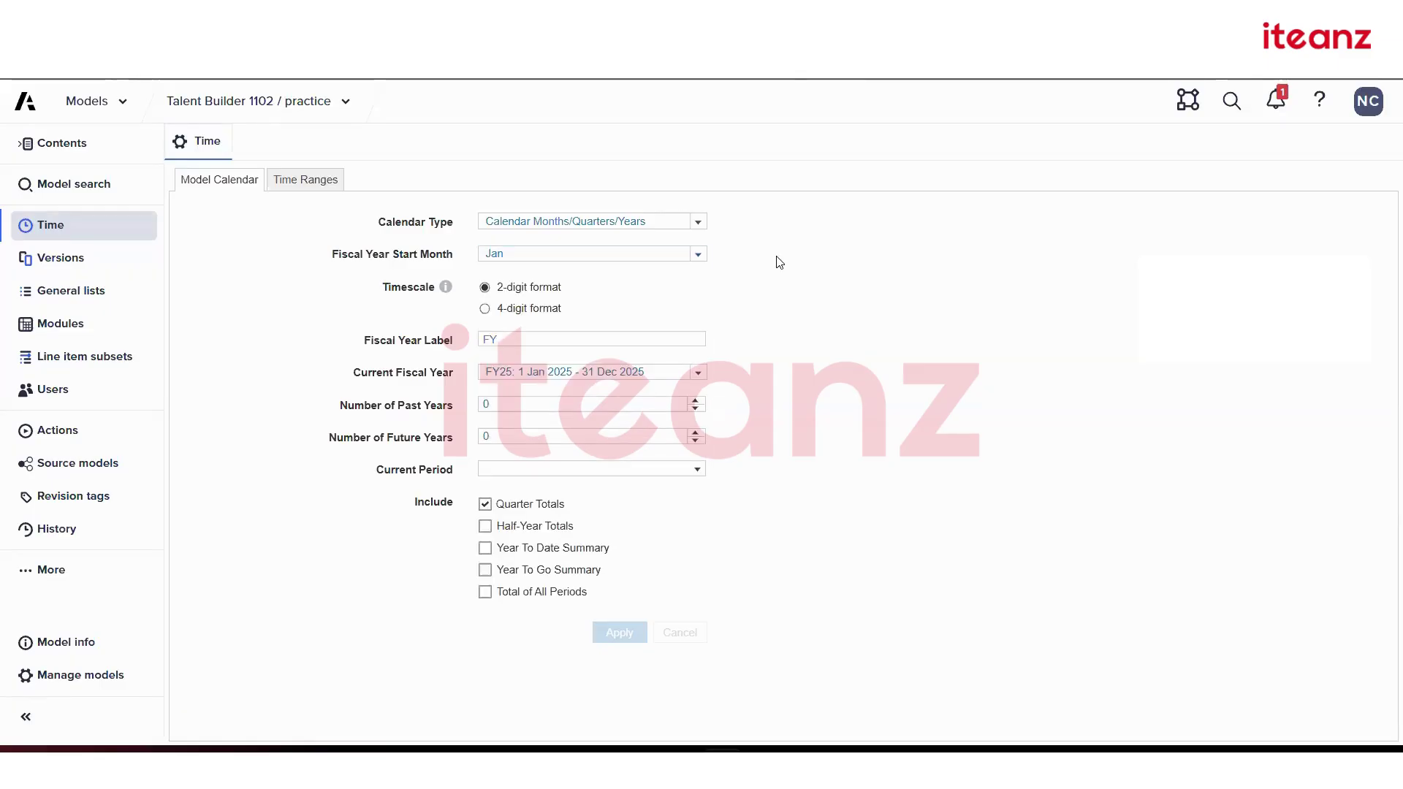
{"action": "left_click", "coordinate": [690, 262]}
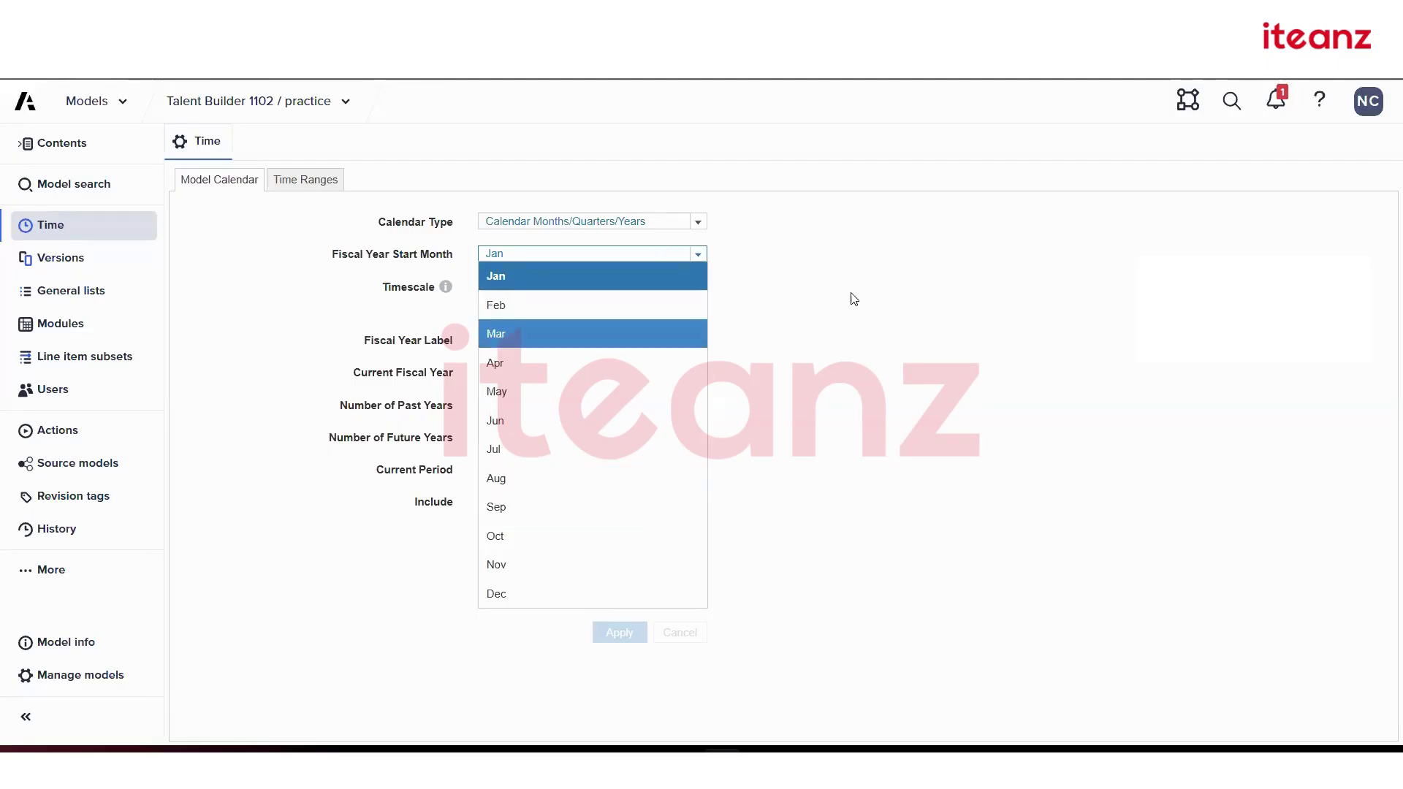
{"action": "left_click", "coordinate": [874, 297]}
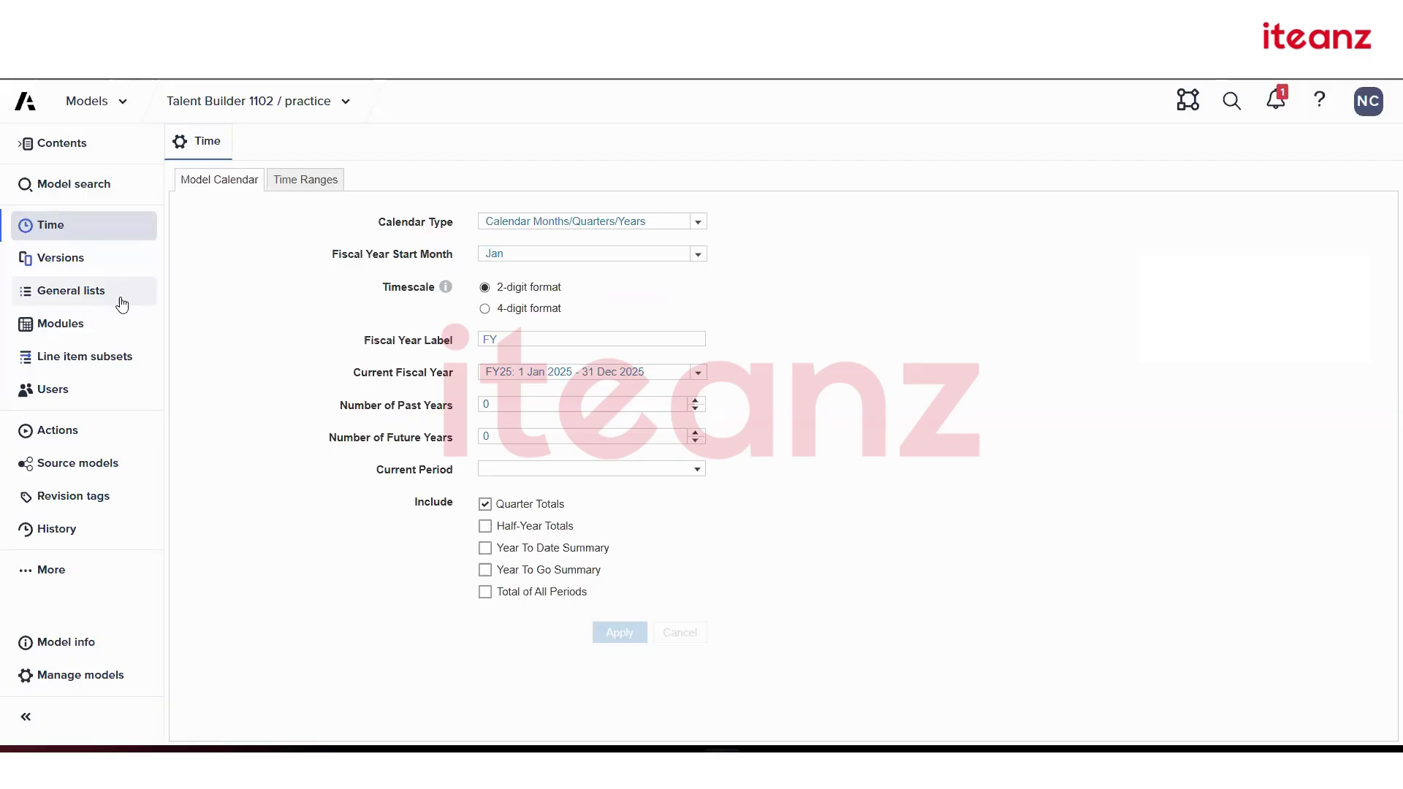
- Open the AED module from the model's module list and return to the list
{"action": "left_click", "coordinate": [107, 327]}
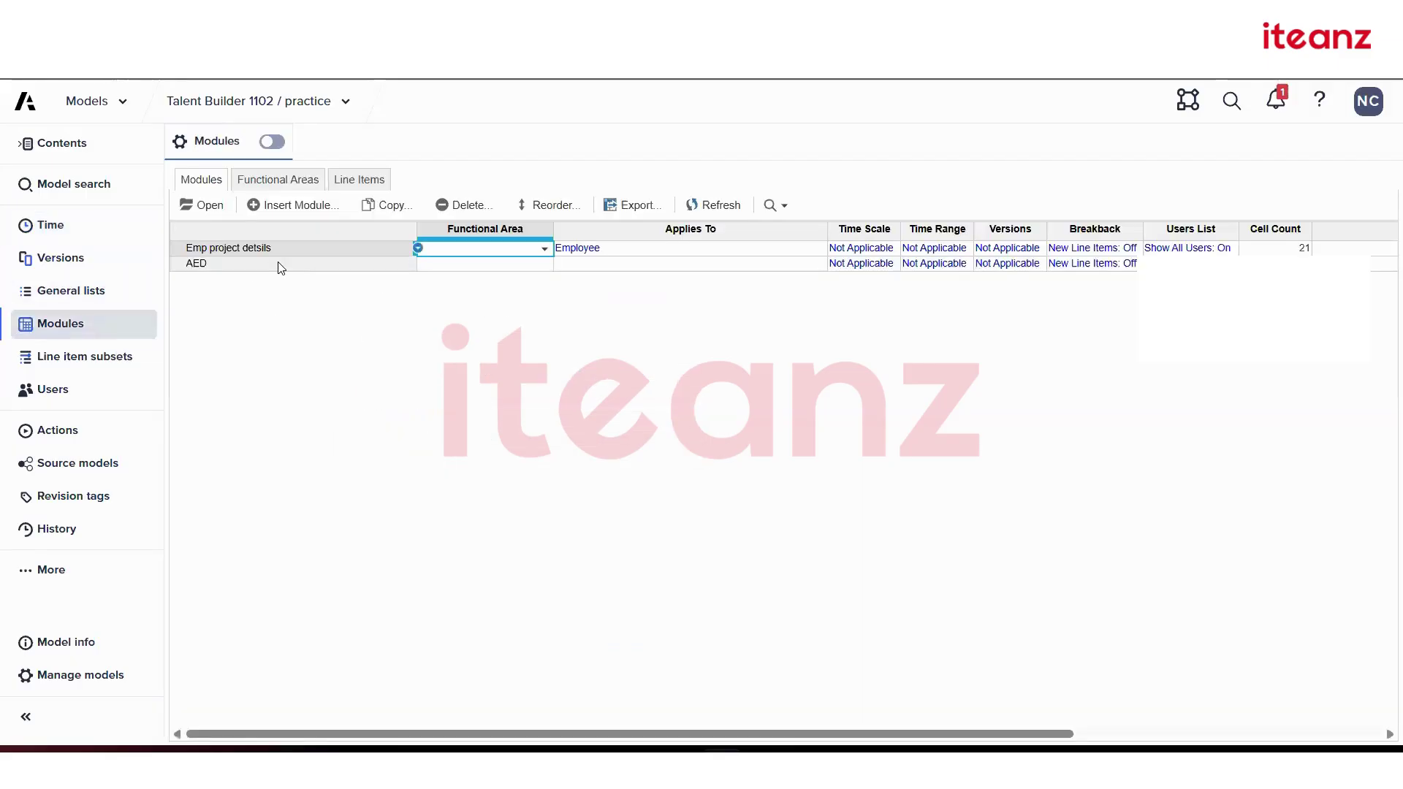
{"action": "left_click", "coordinate": [281, 263]}
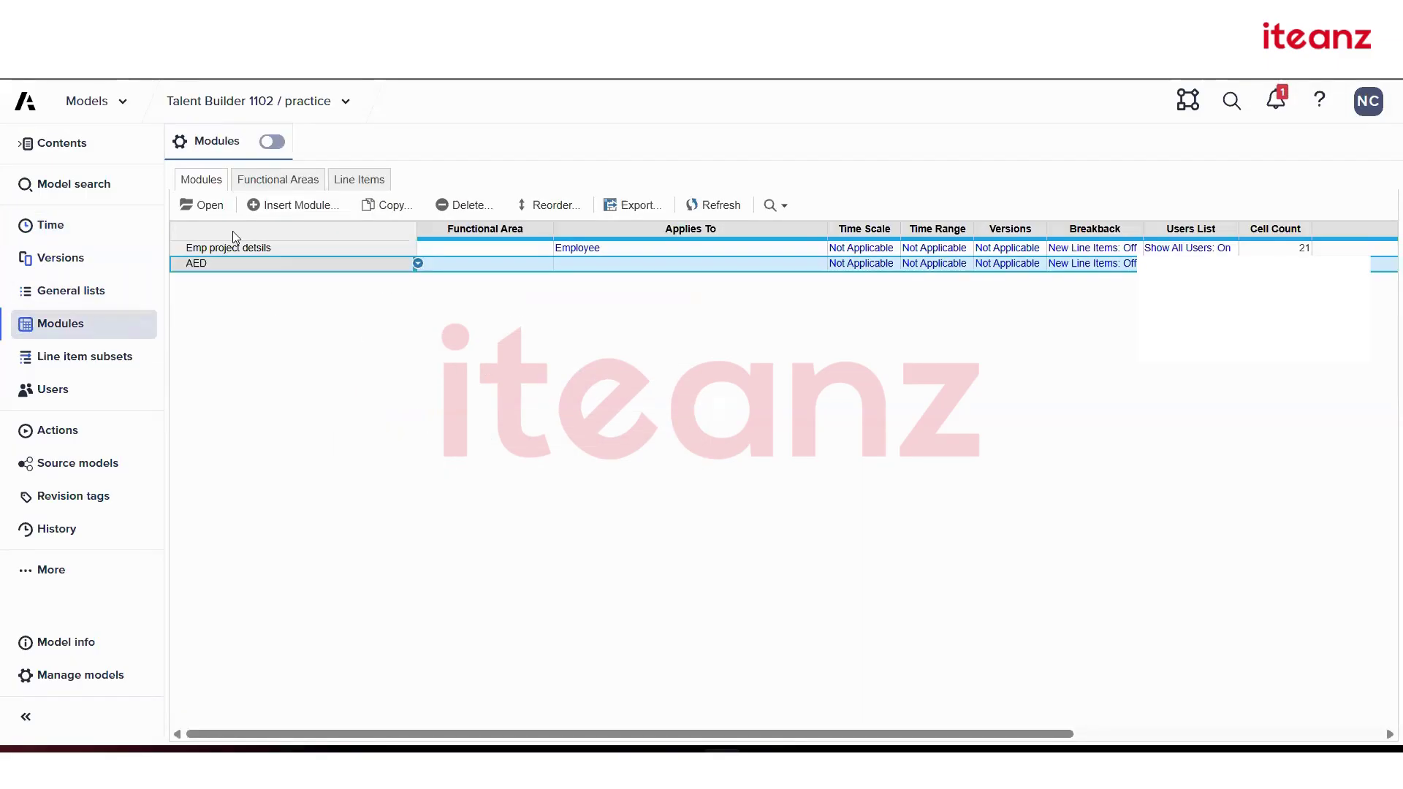
{"action": "left_click", "coordinate": [202, 205]}
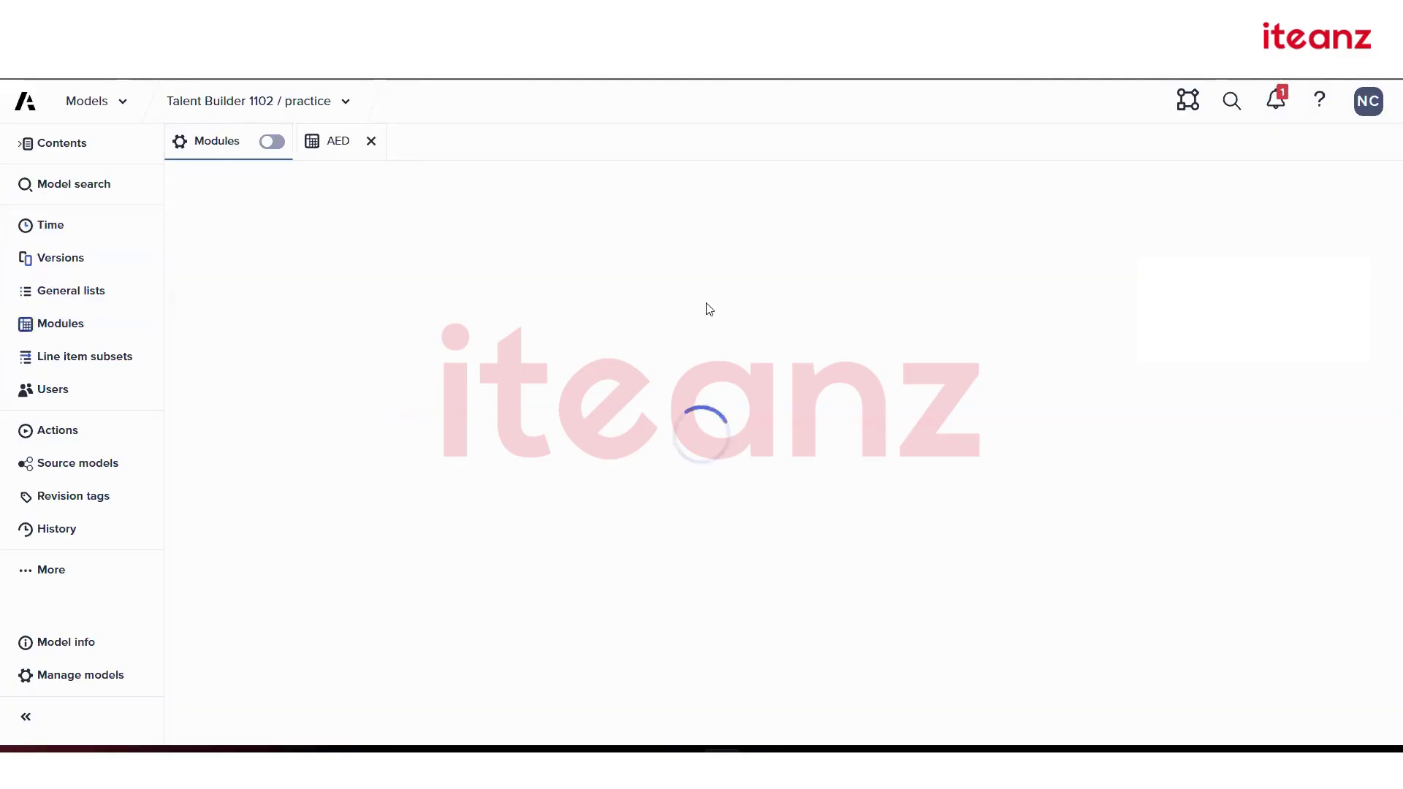
{"action": "left_click", "coordinate": [218, 149]}
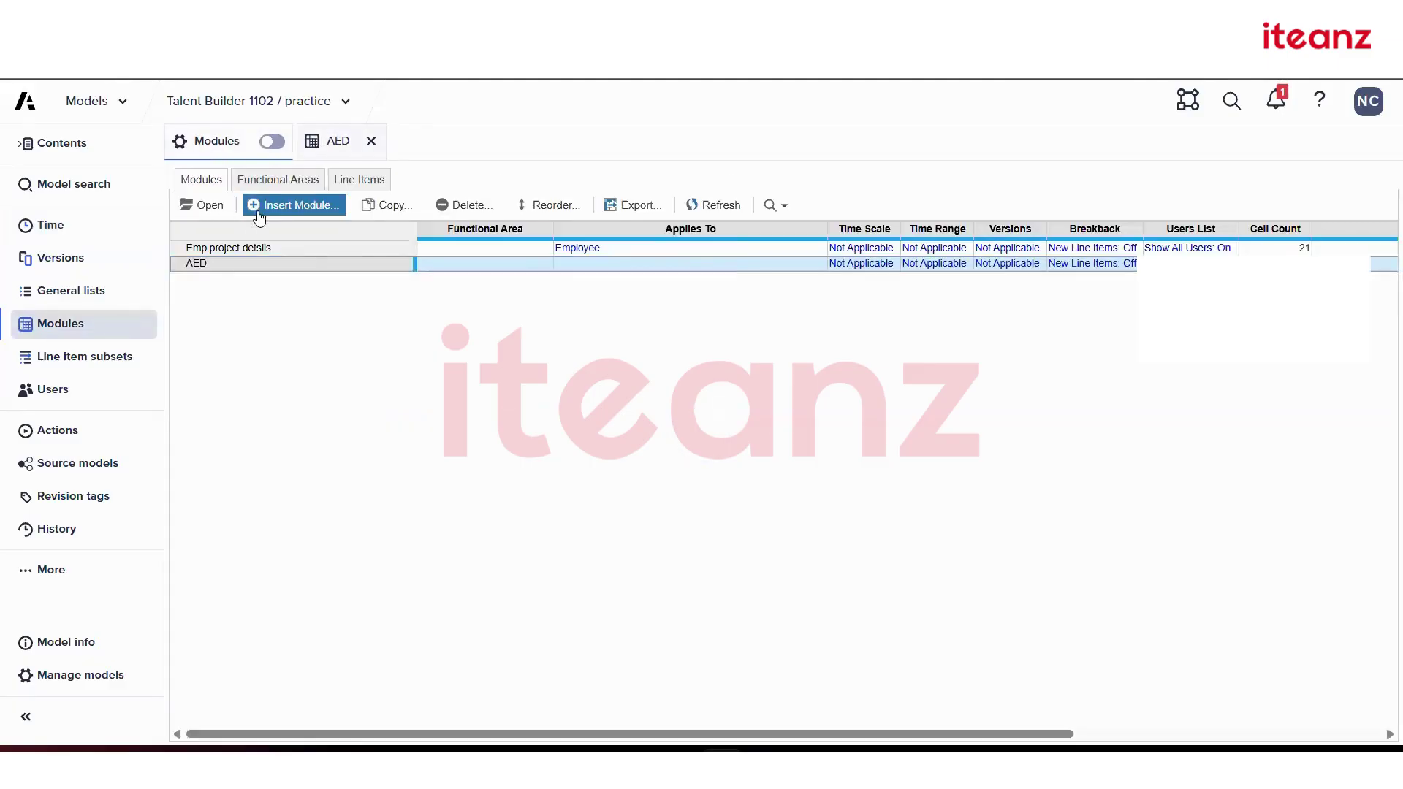
- Create a module named test with line item a in the rows and Time in the columns
{"action": "left_click", "coordinate": [272, 205]}
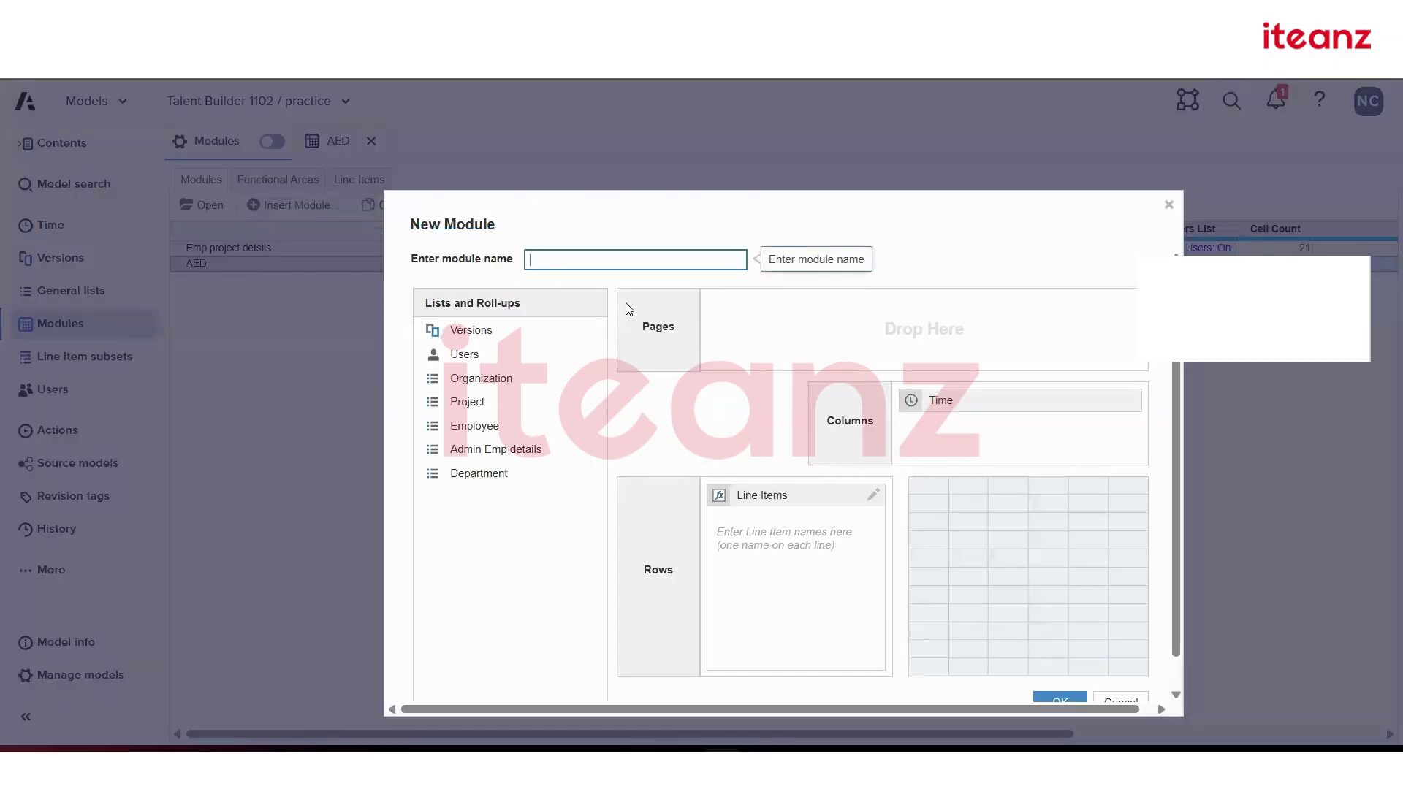
{"action": "type", "text": "test"}
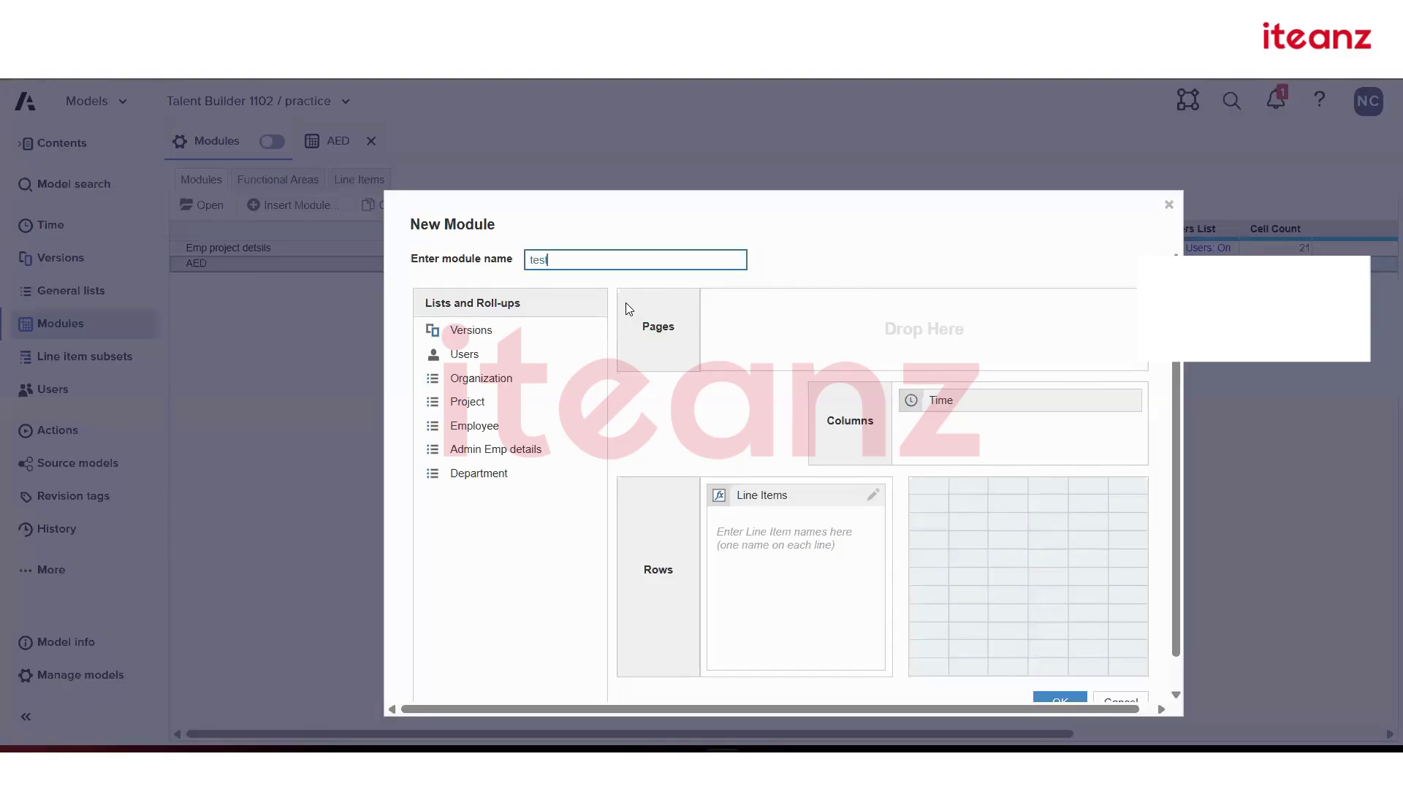
{"action": "left_click", "coordinate": [807, 525]}
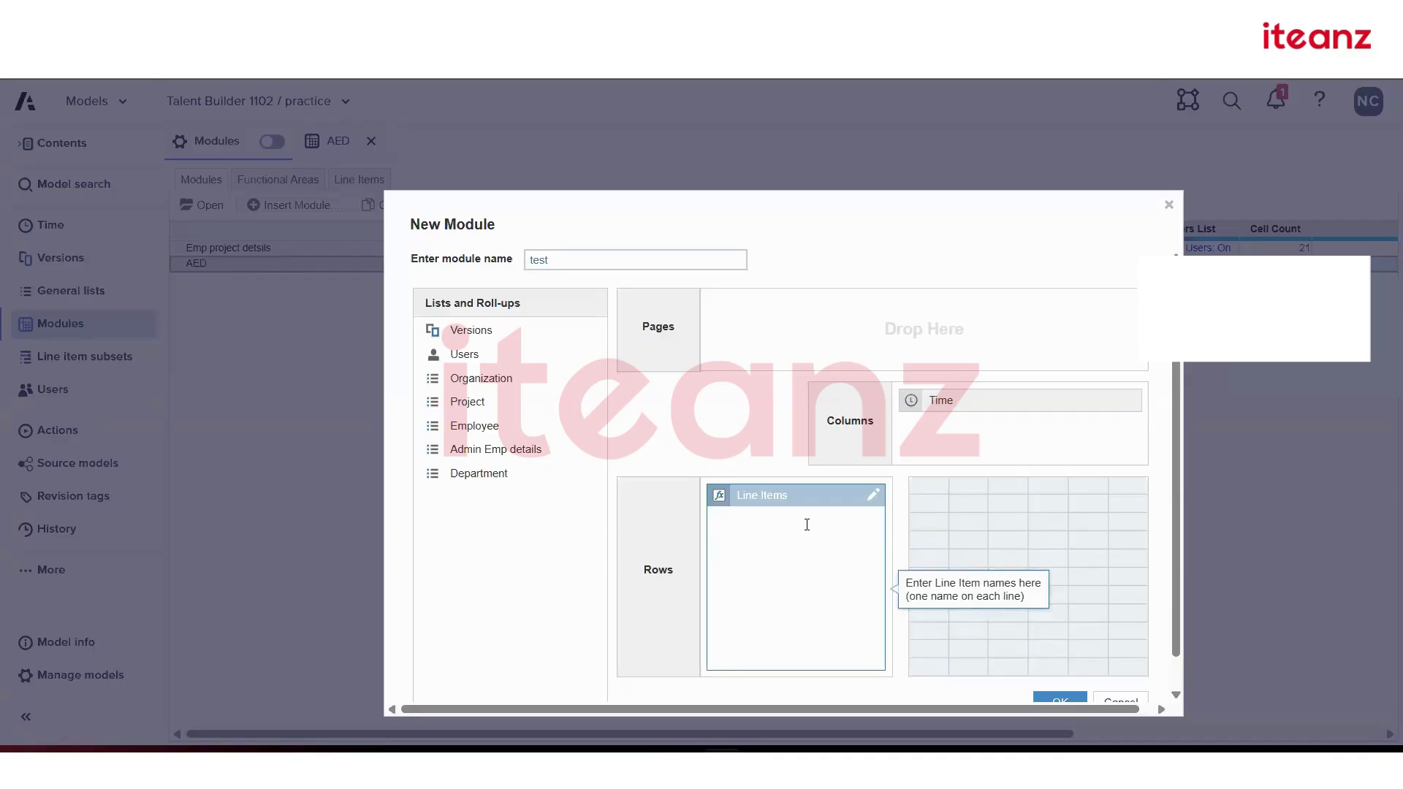
{"action": "type", "text": "a"}
{"action": "scroll", "coordinate": [995, 454], "scroll_direction": "down", "scroll_amount": 1}
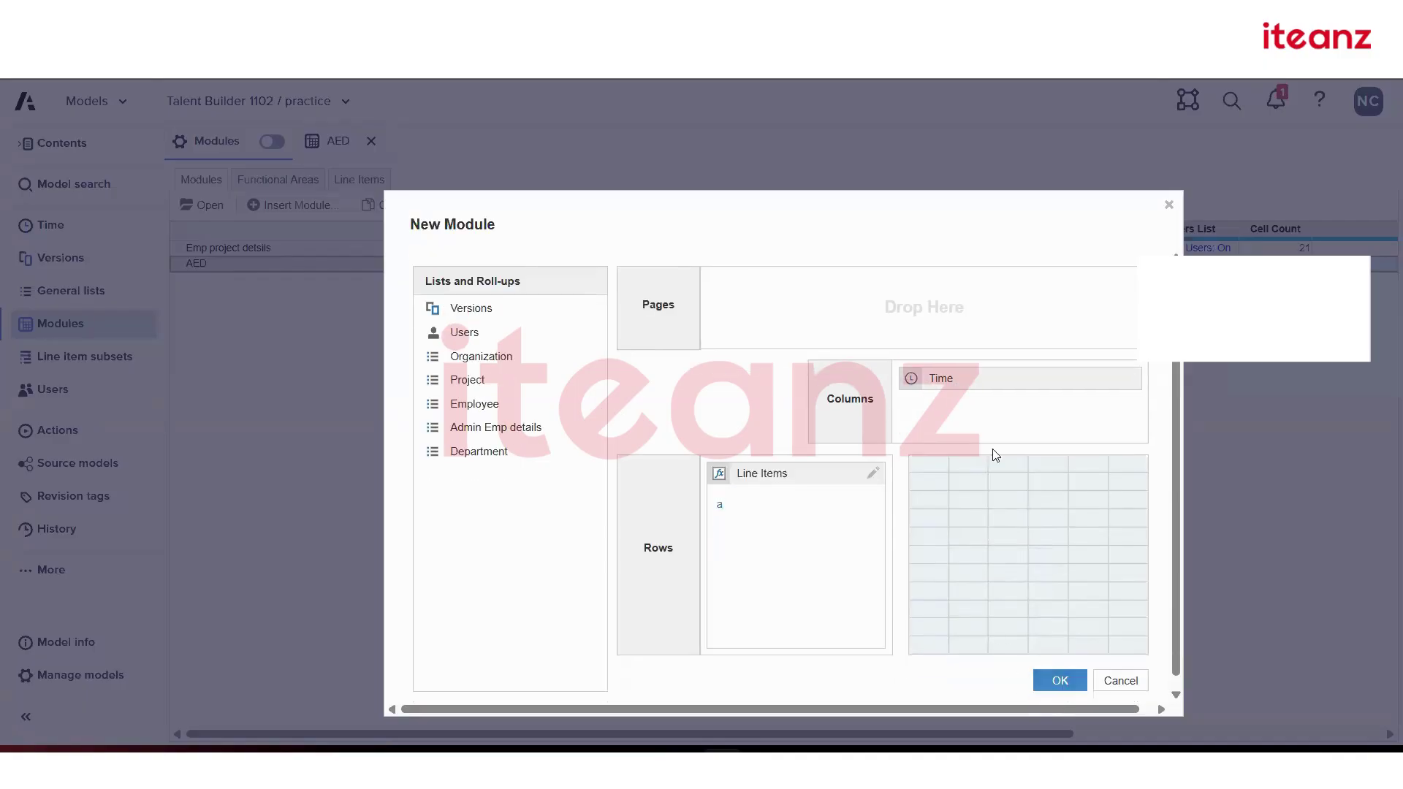
{"action": "left_click", "coordinate": [948, 393]}
{"action": "left_click", "coordinate": [1049, 687]}
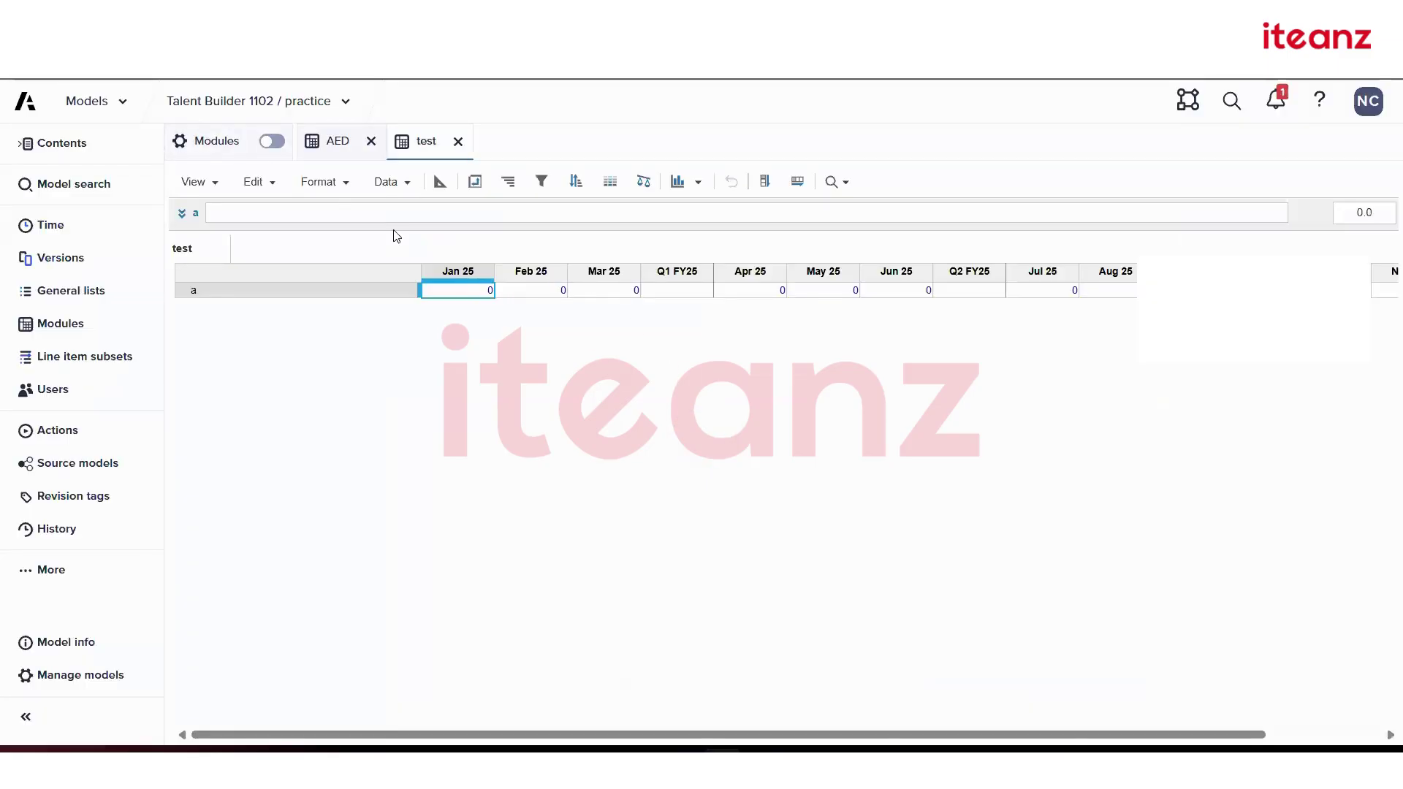
- Set the model calendar's fiscal year start month to Apr, apply the change, and check the test module's time columns
{"action": "left_click", "coordinate": [97, 231]}
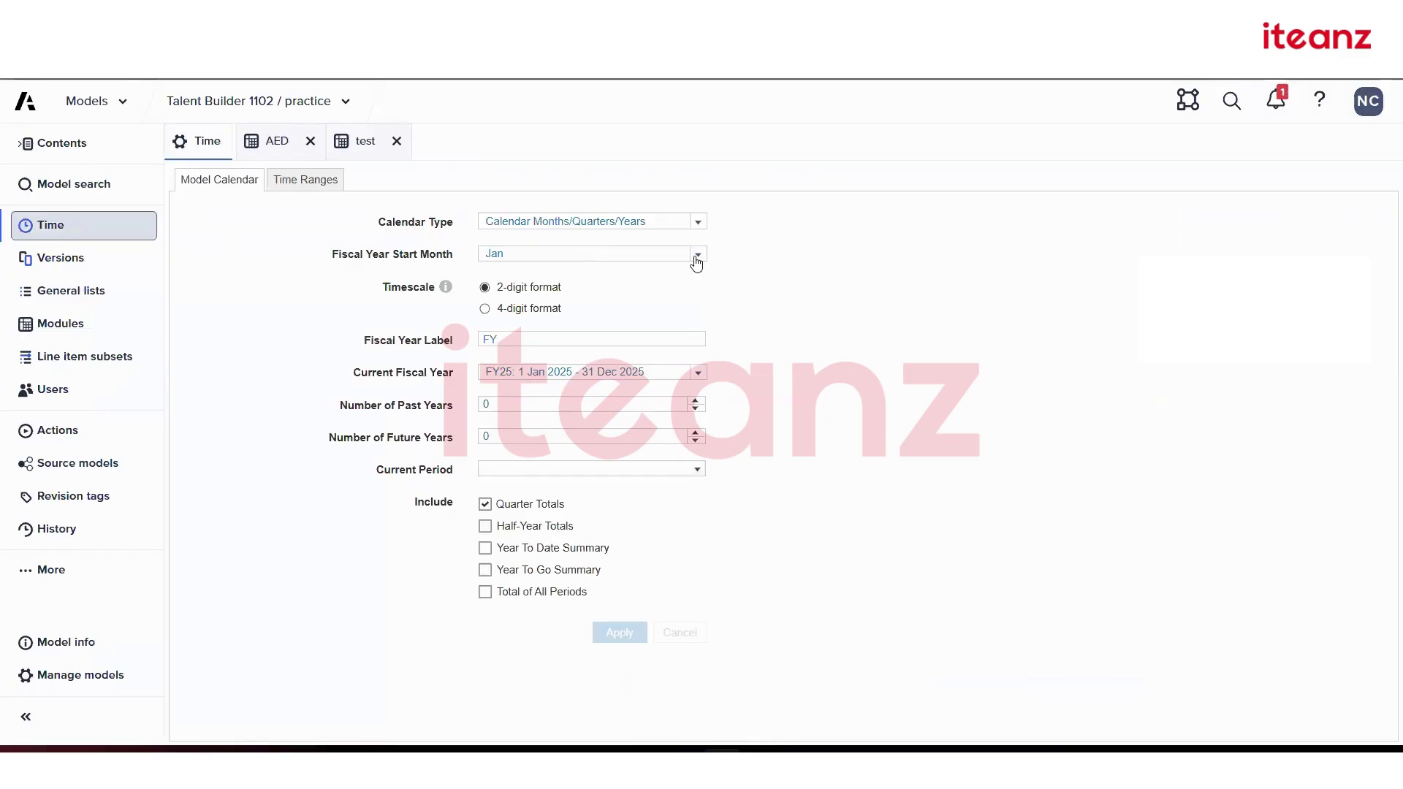
{"action": "left_click", "coordinate": [697, 255]}
{"action": "left_click", "coordinate": [686, 369]}
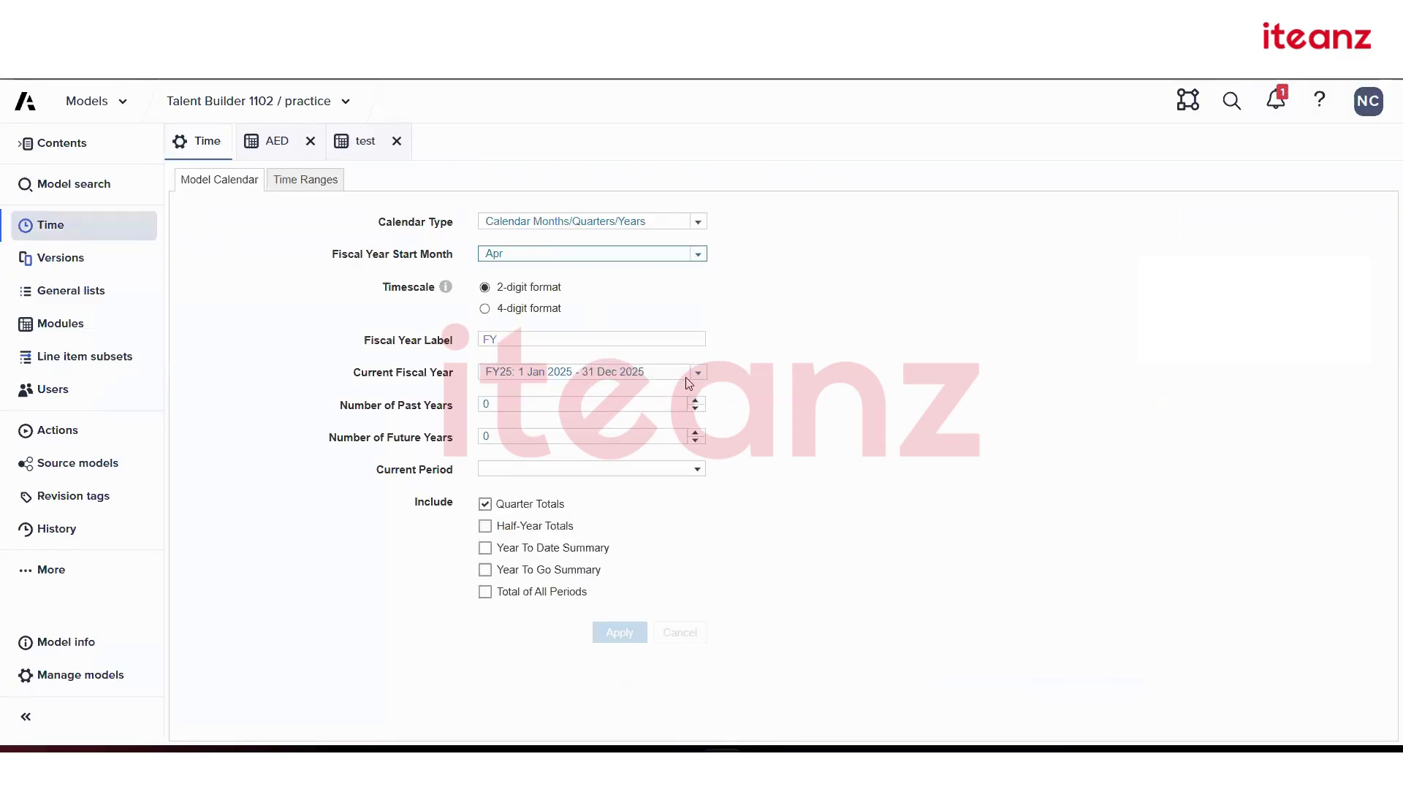
{"action": "left_click", "coordinate": [619, 688]}
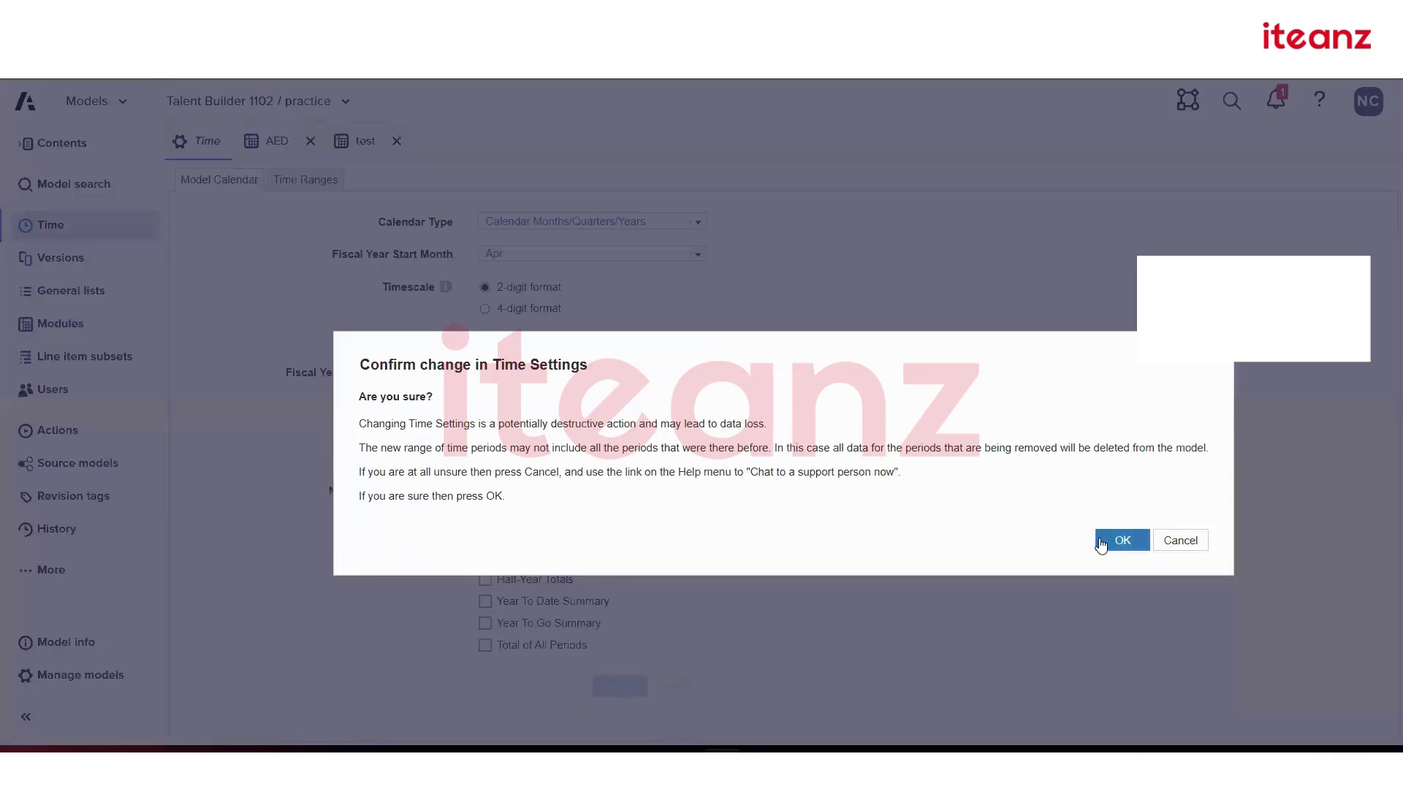
{"action": "left_click", "coordinate": [1121, 540]}
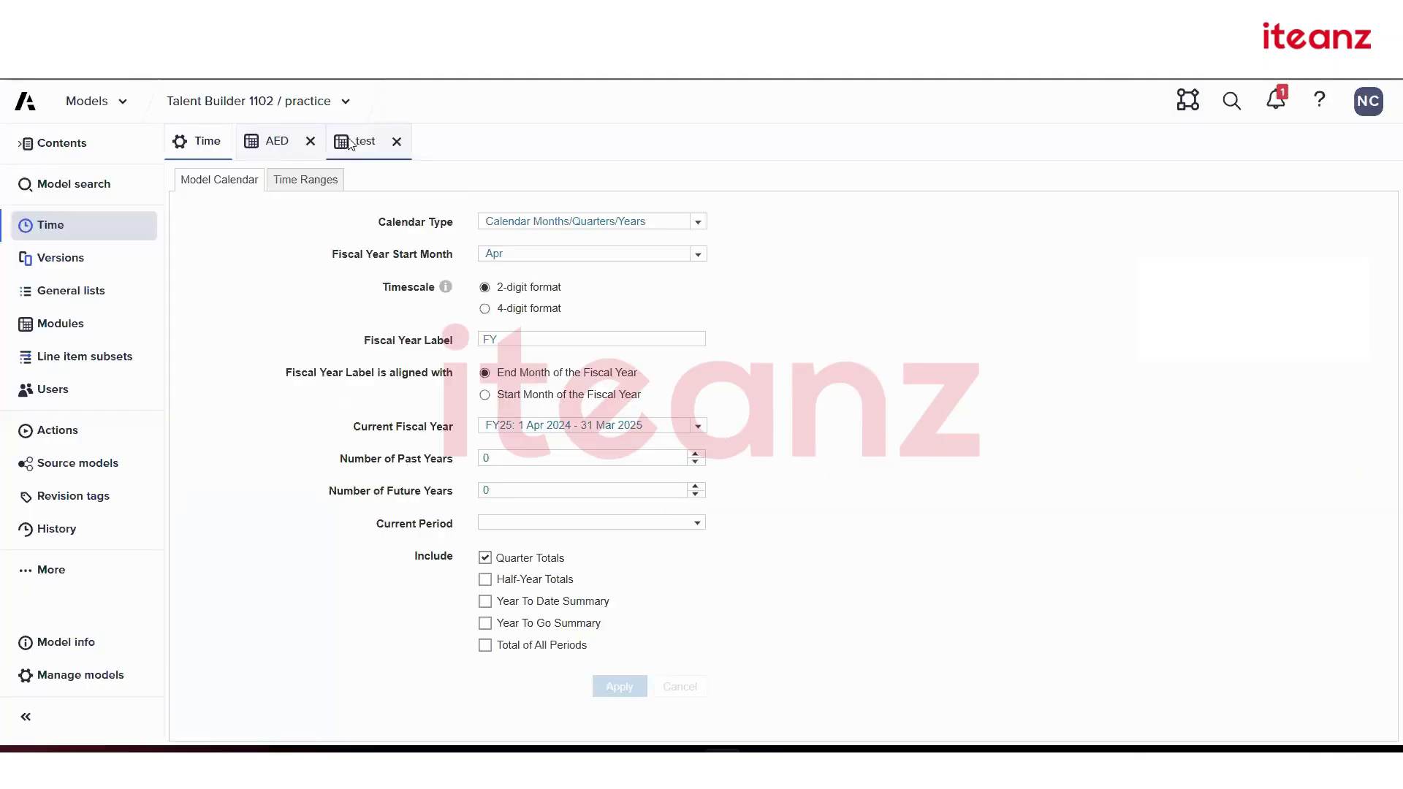
{"action": "left_click", "coordinate": [351, 143]}
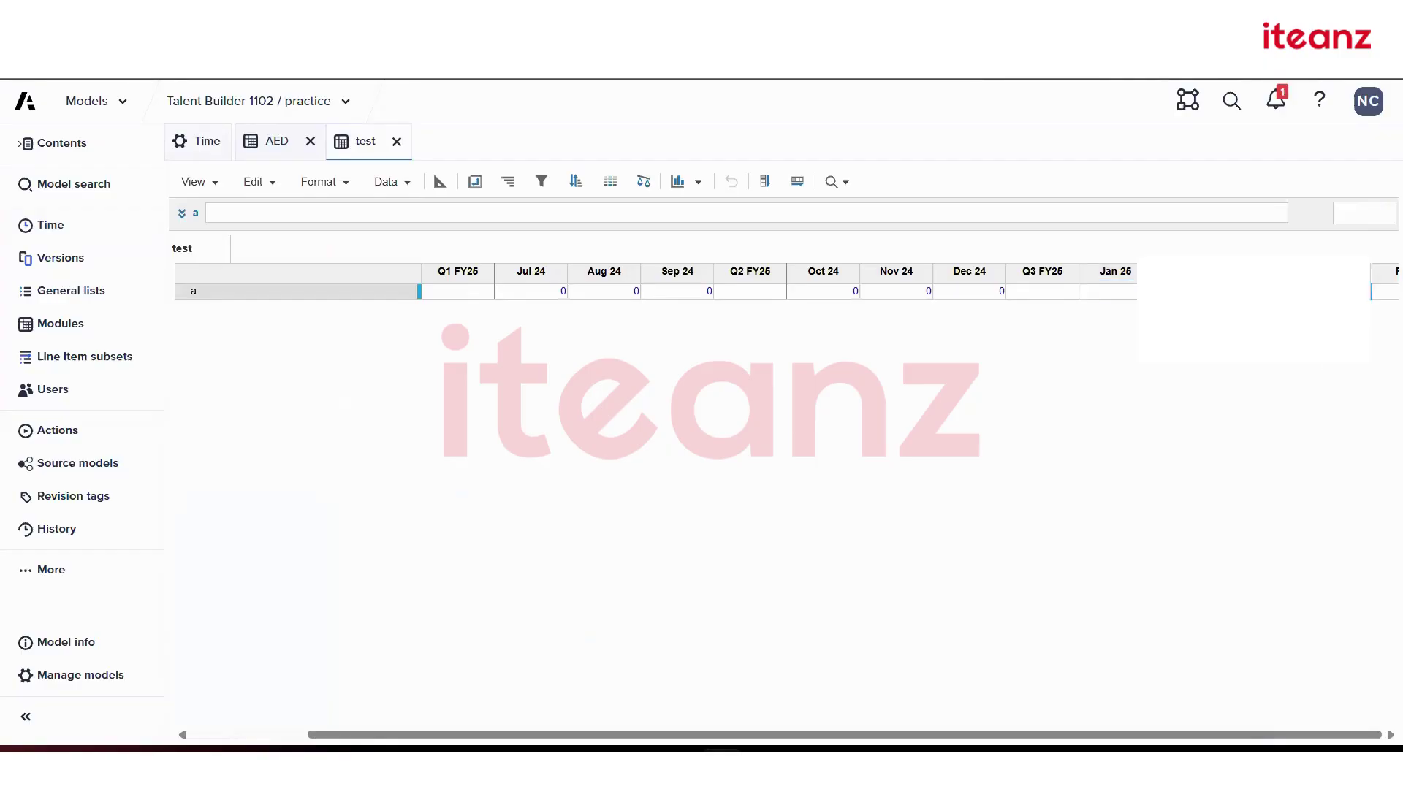
{"action": "key", "text": "Right"}
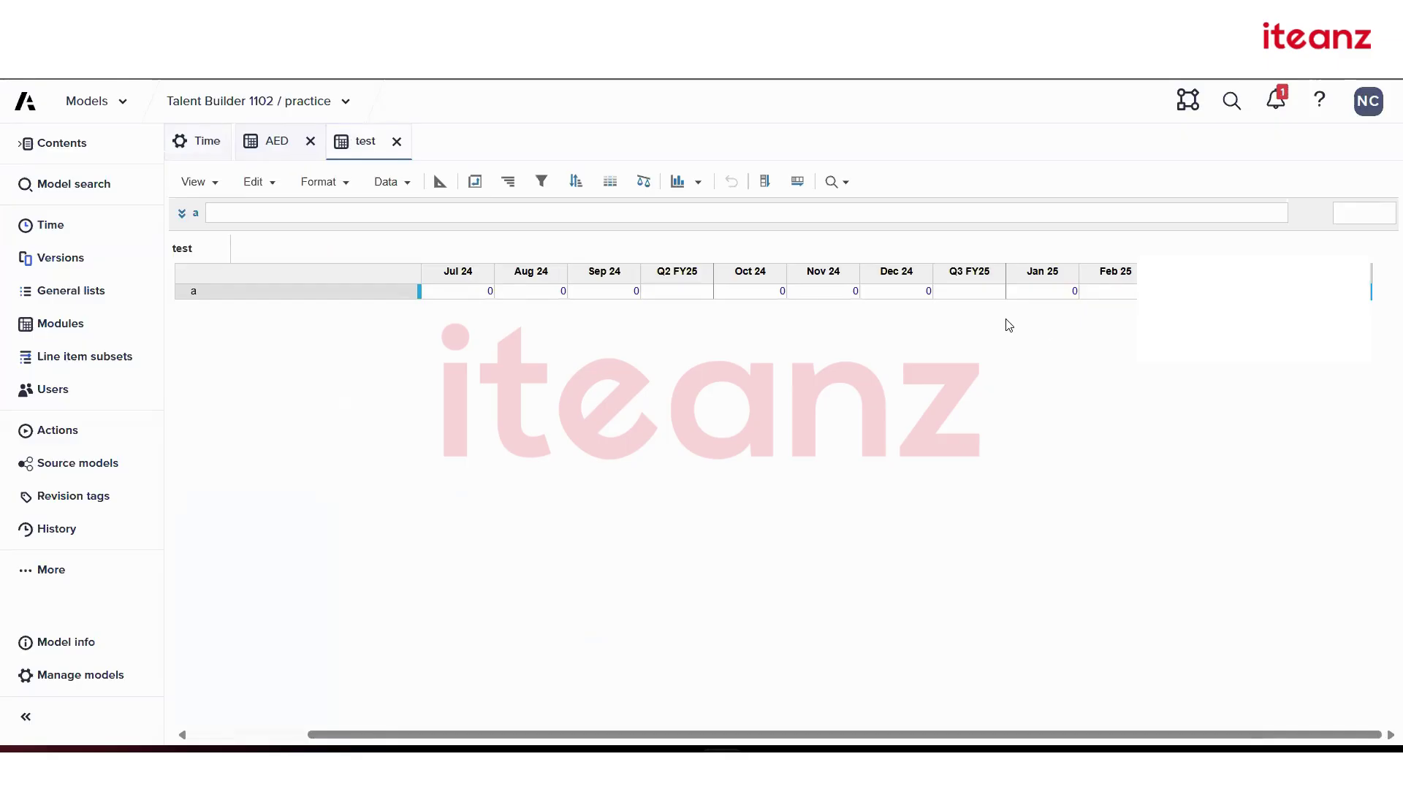
- Try the 4-digit timescale format in the model calendar and switch back to the 2-digit format
{"action": "left_click", "coordinate": [204, 143]}
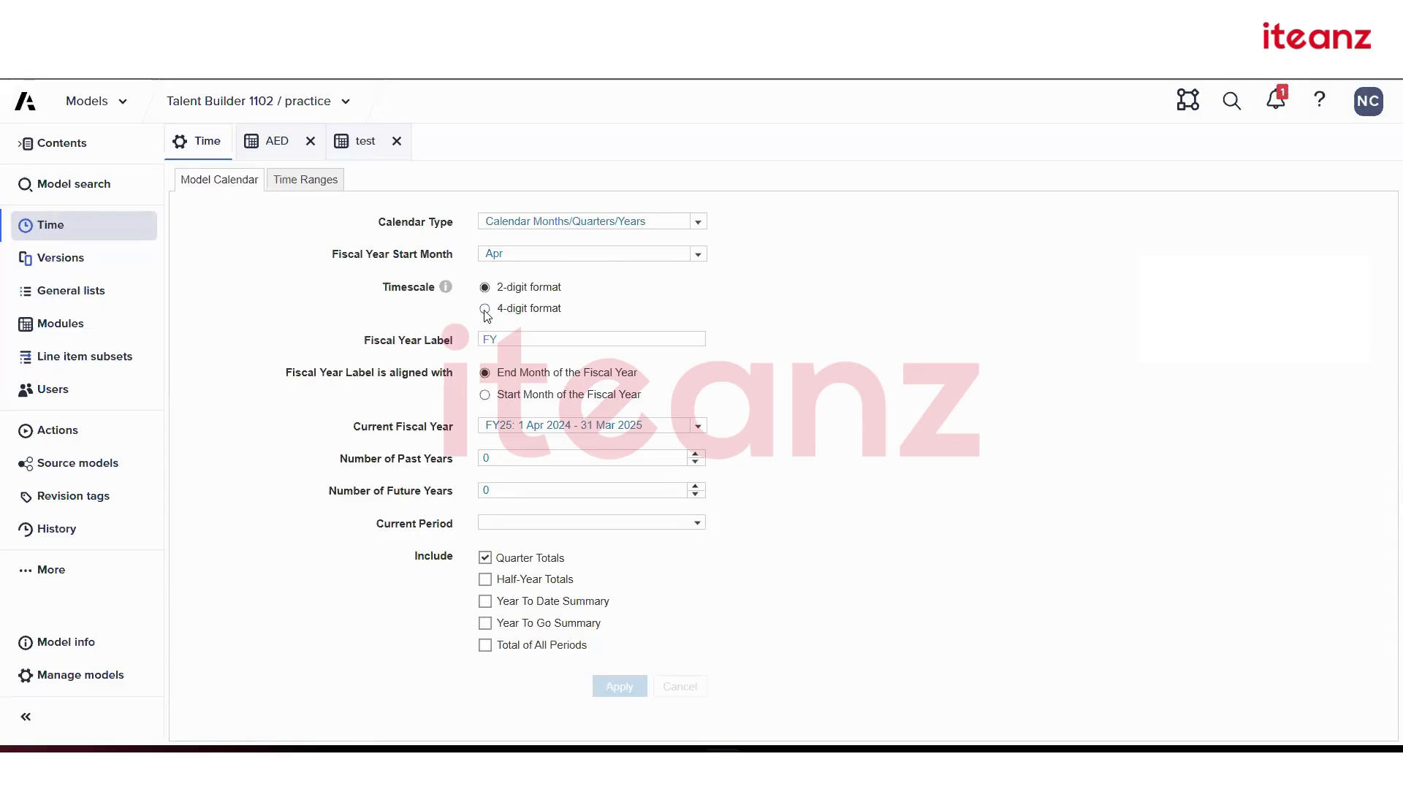
{"action": "left_click", "coordinate": [485, 309]}
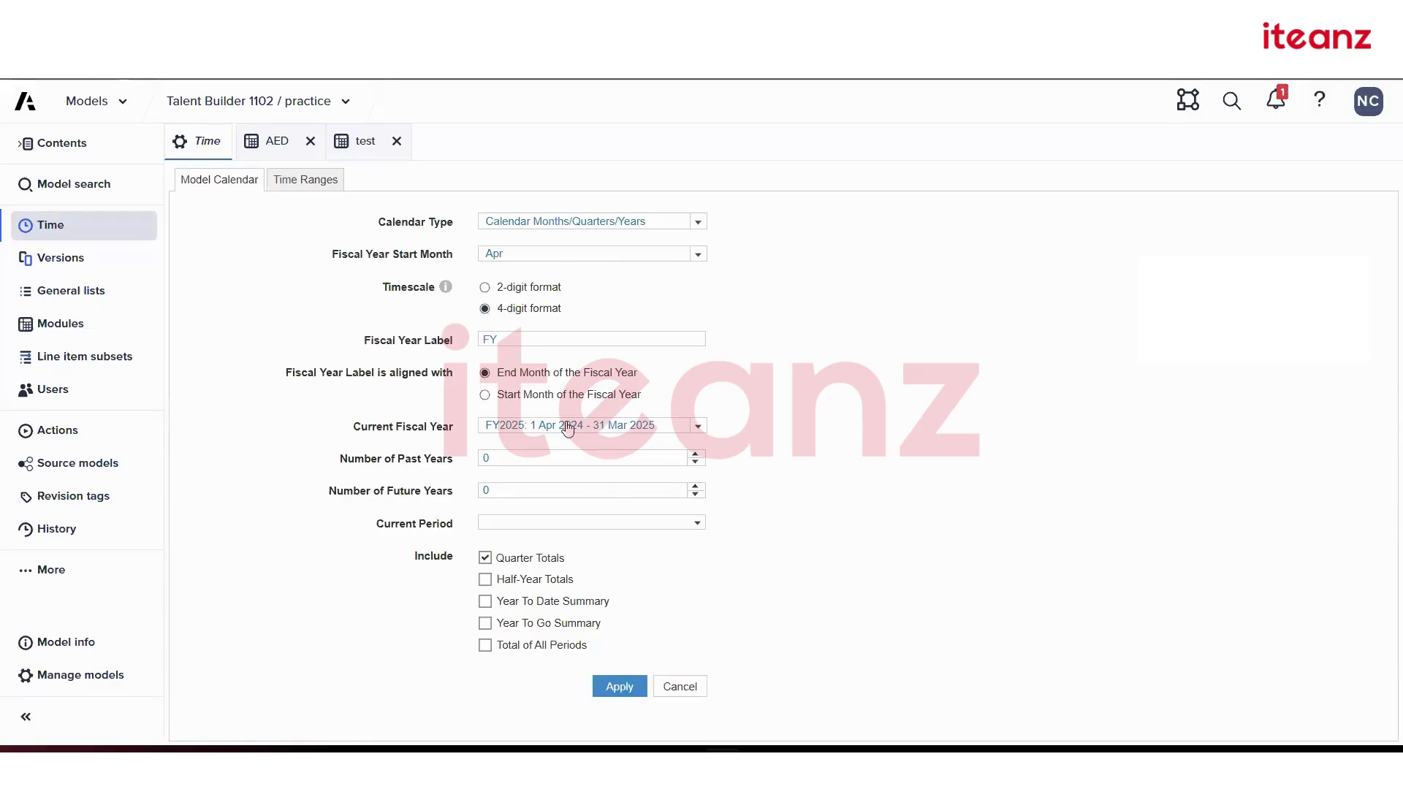
{"action": "left_click", "coordinate": [486, 288]}
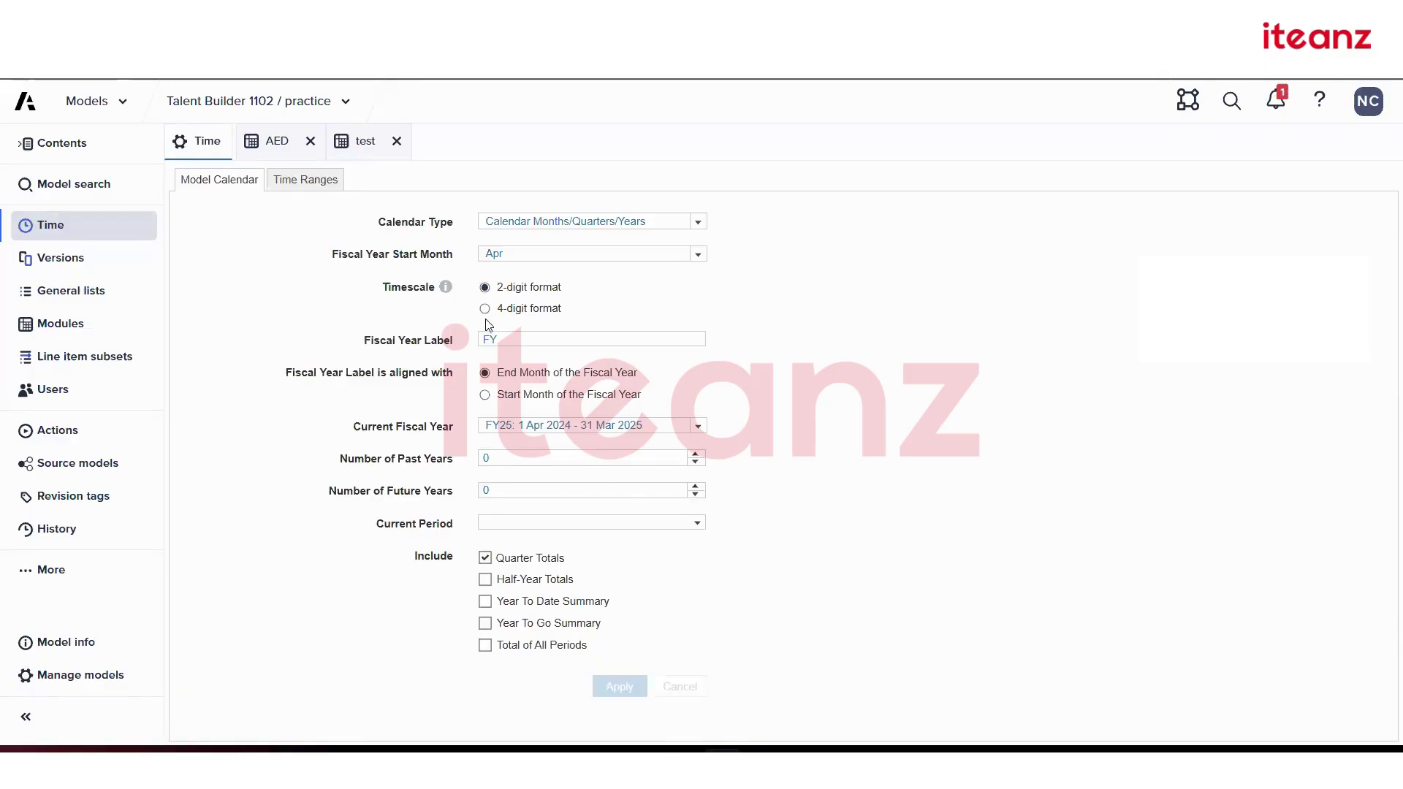
{"action": "left_click", "coordinate": [484, 309]}
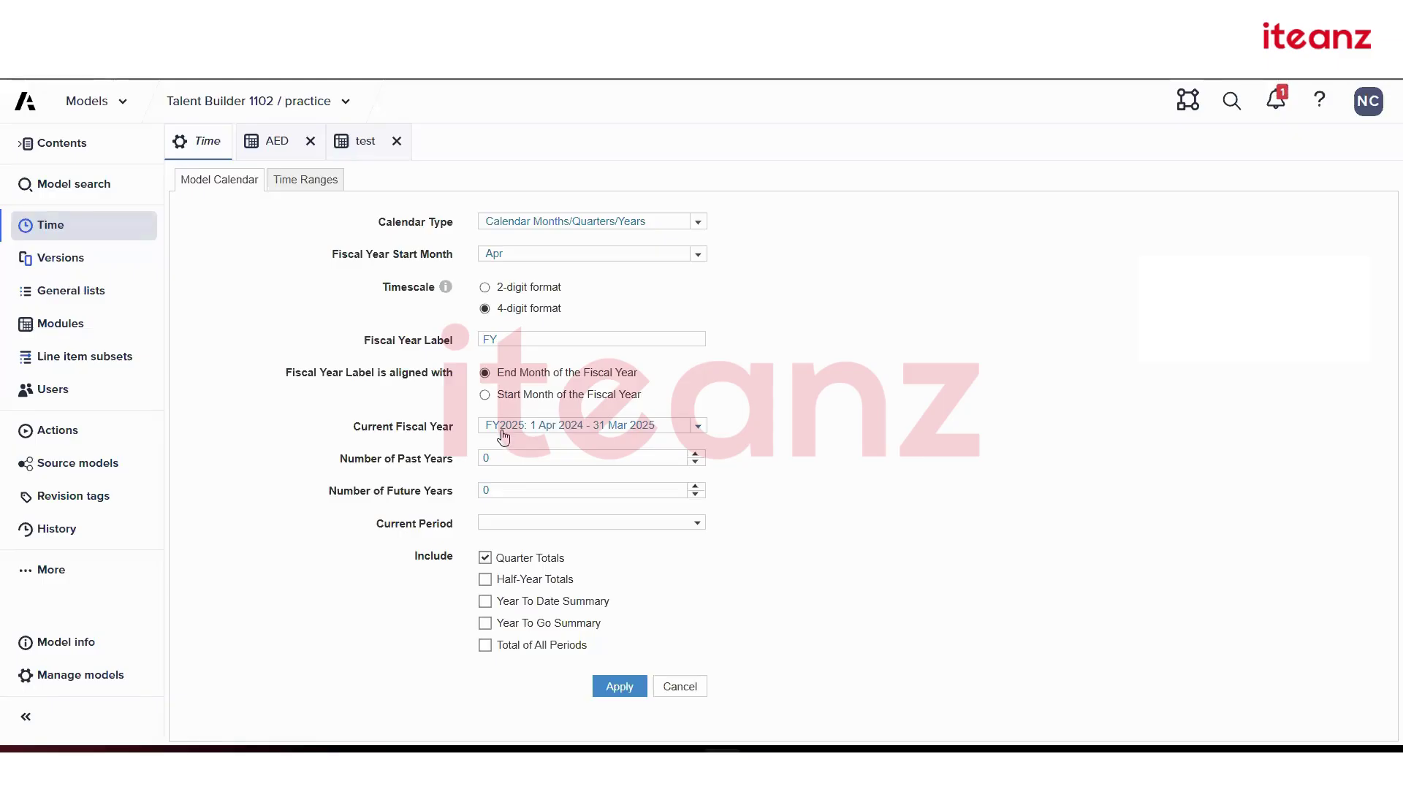
{"action": "left_click", "coordinate": [486, 288]}
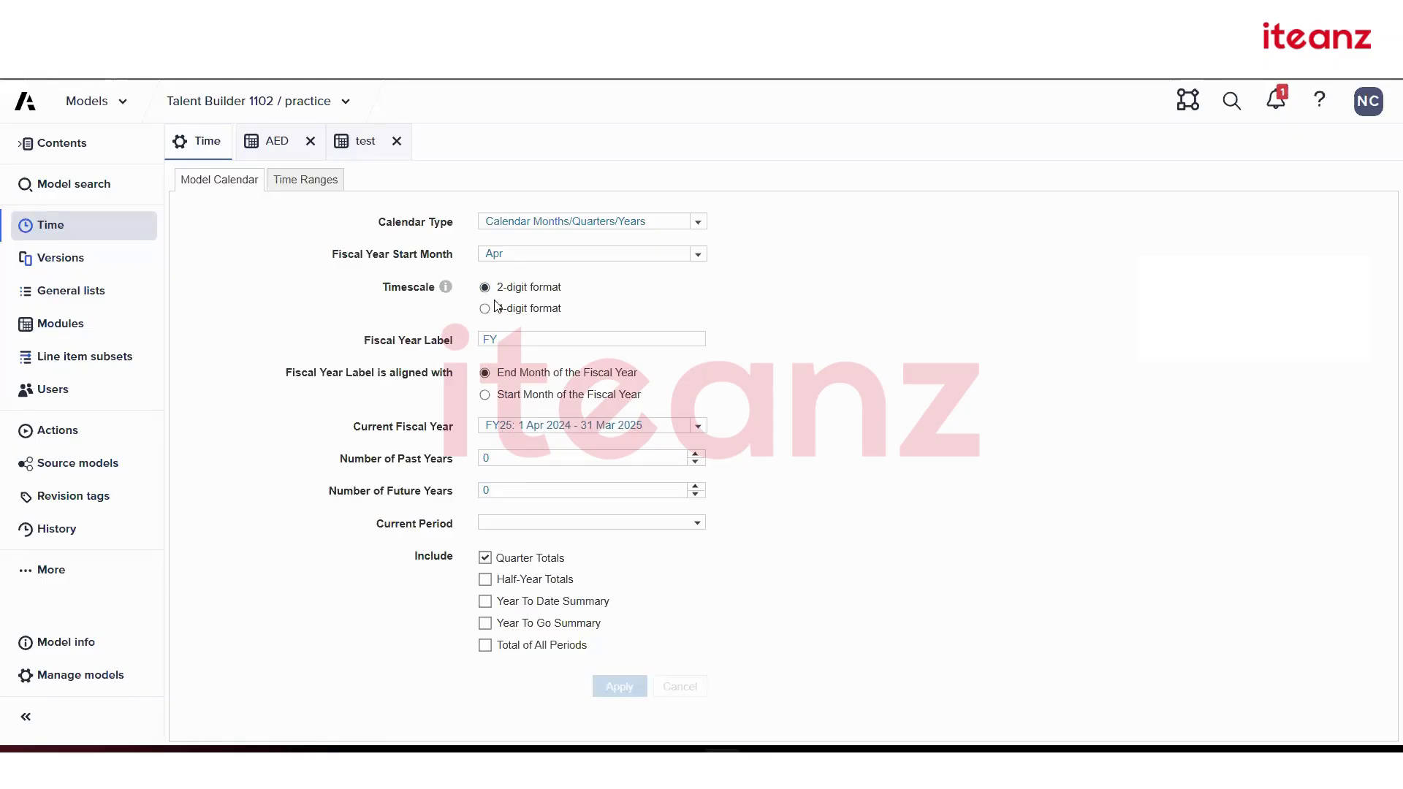
- Try aligning the fiscal year label with the start month of the fiscal year, and restore the end month alignment
{"action": "left_click", "coordinate": [507, 338]}
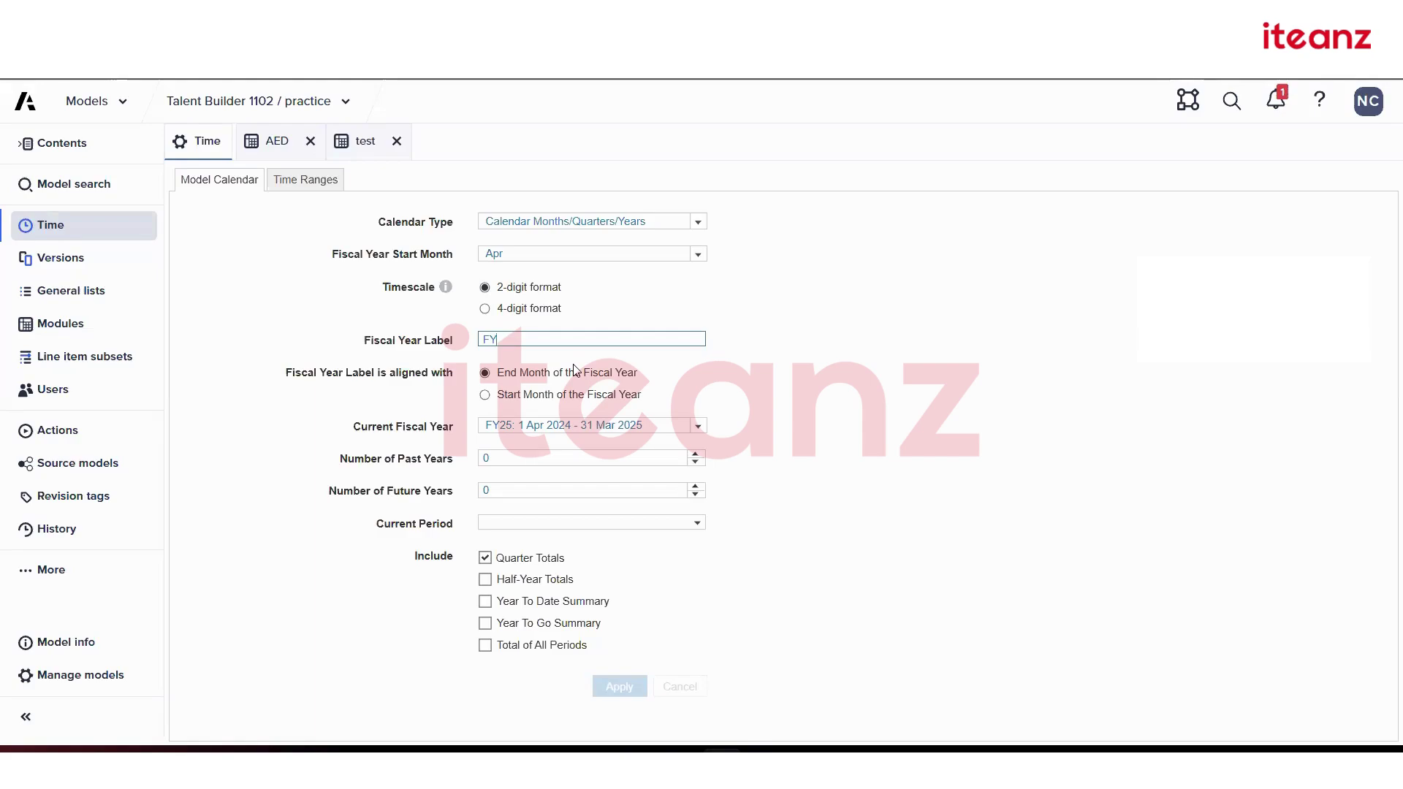
{"action": "left_click", "coordinate": [790, 324]}
{"action": "left_click", "coordinate": [484, 395]}
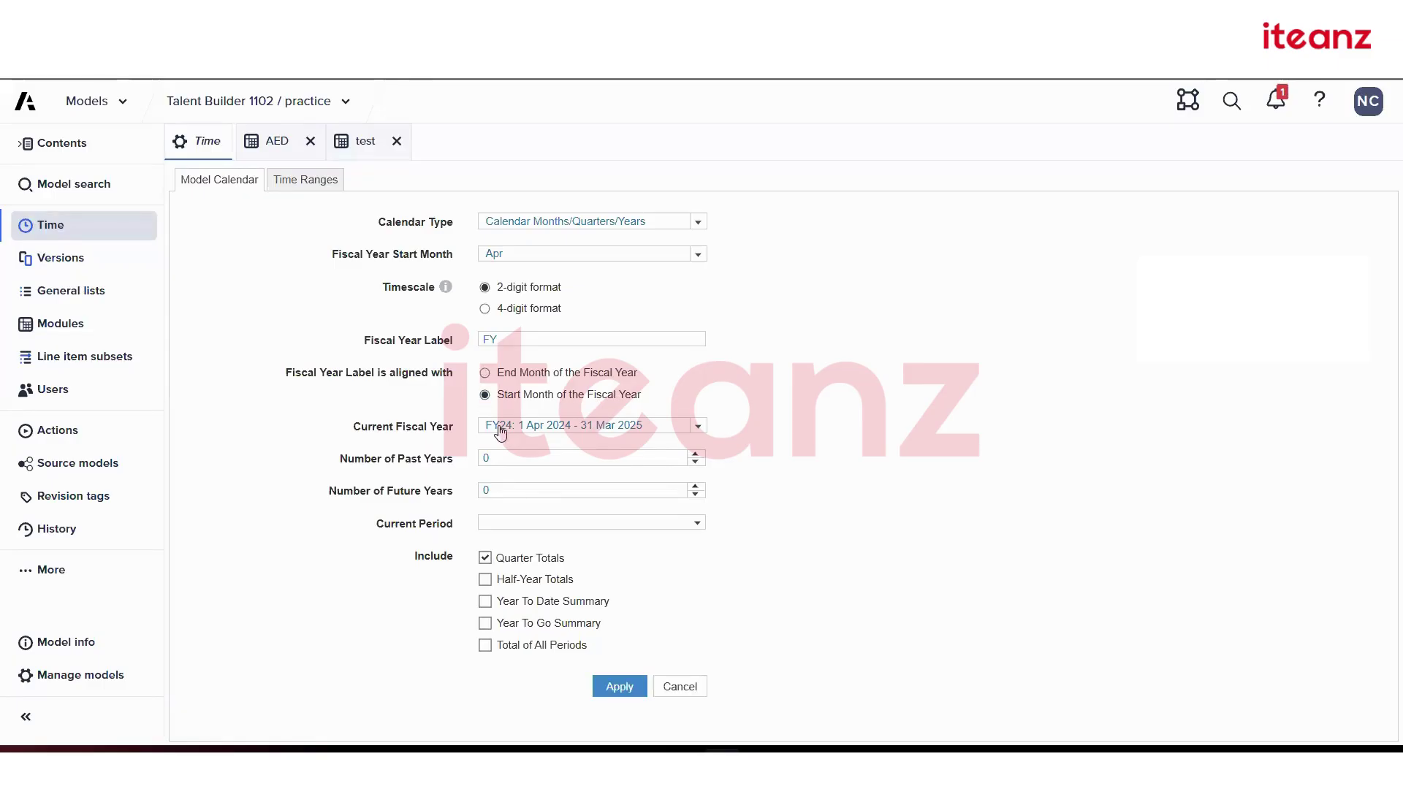
{"action": "left_click", "coordinate": [485, 374]}
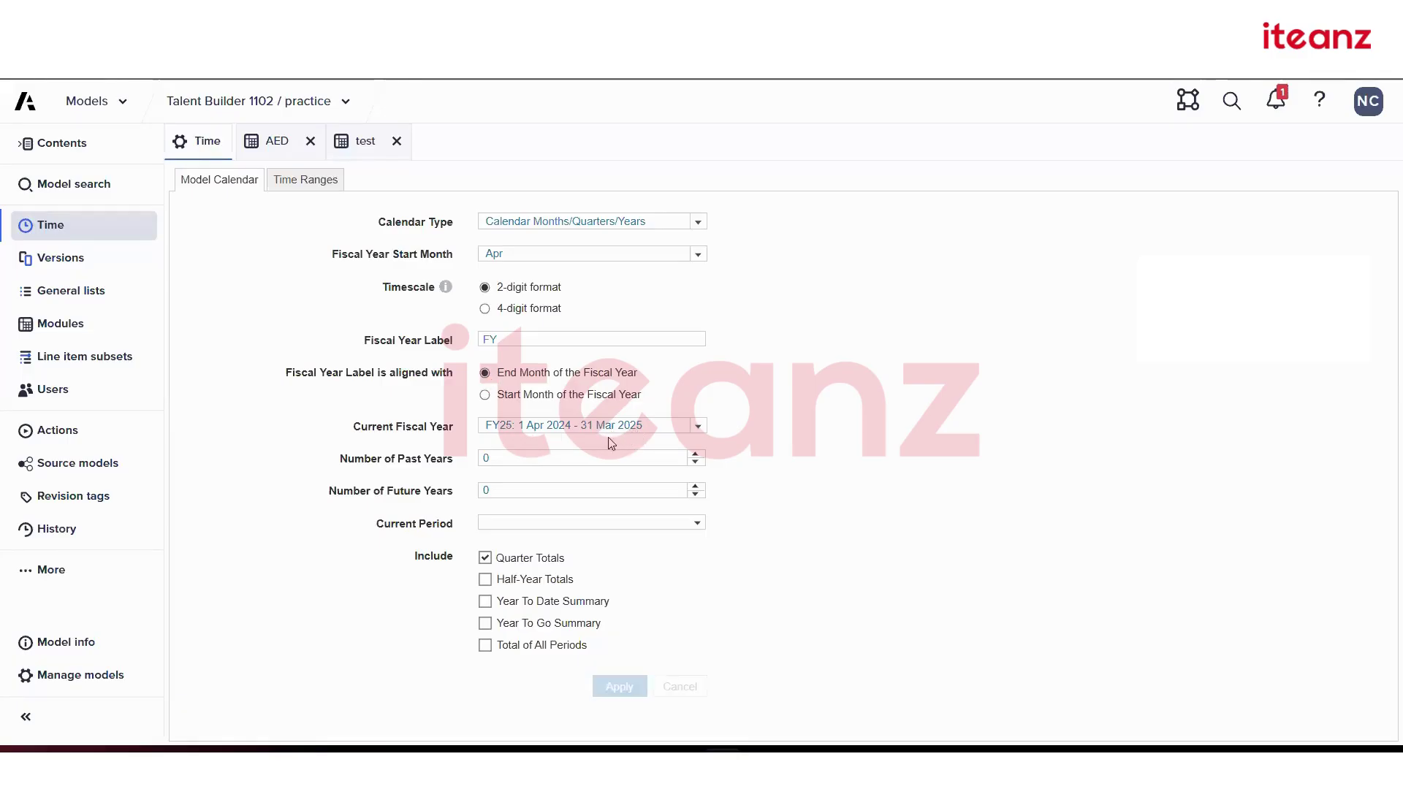
{"action": "left_click", "coordinate": [485, 395]}
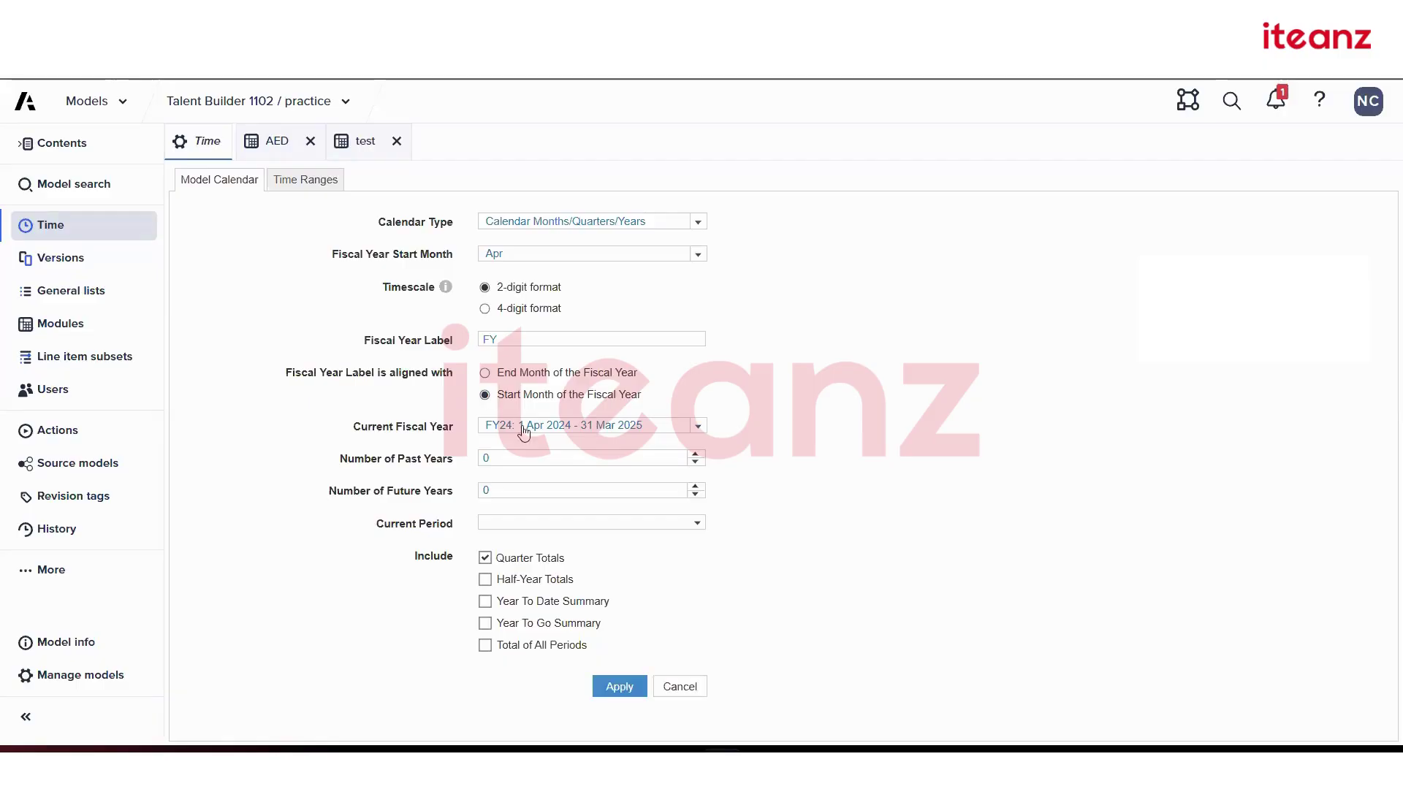
{"action": "left_click", "coordinate": [485, 374]}
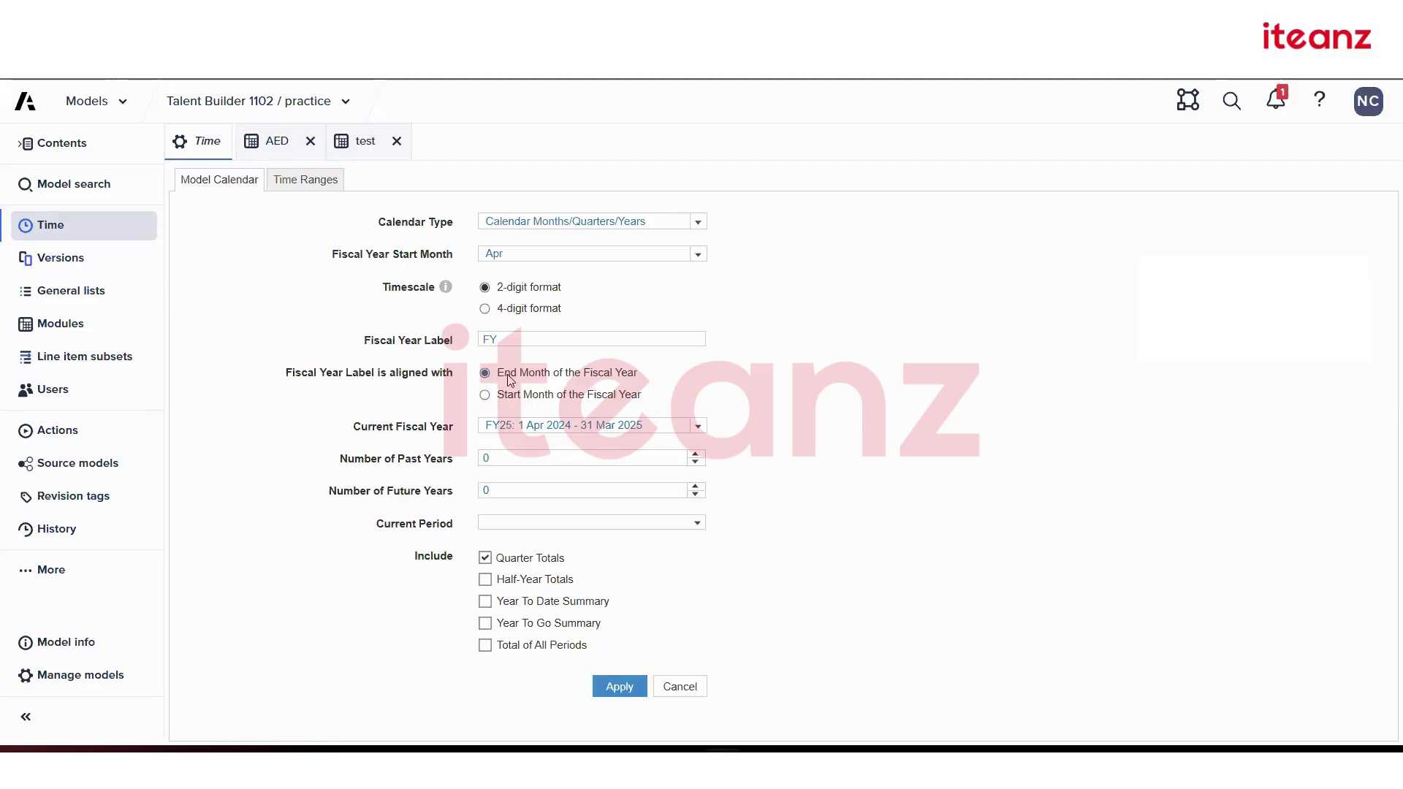
- Set the current fiscal year to FY26 with 2 past years and 3 future years, and apply the calendar change
{"action": "left_click", "coordinate": [705, 433]}
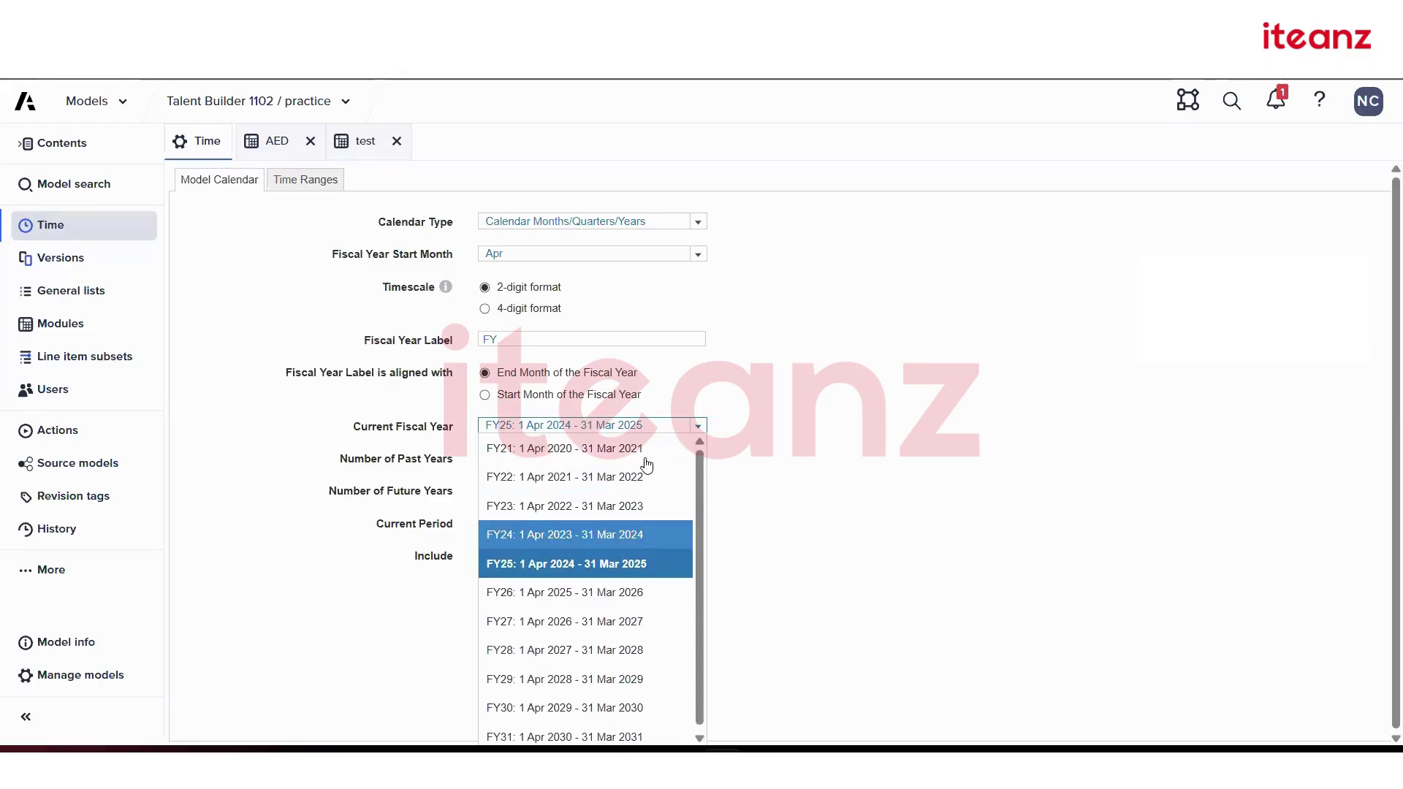
{"action": "left_click", "coordinate": [608, 593]}
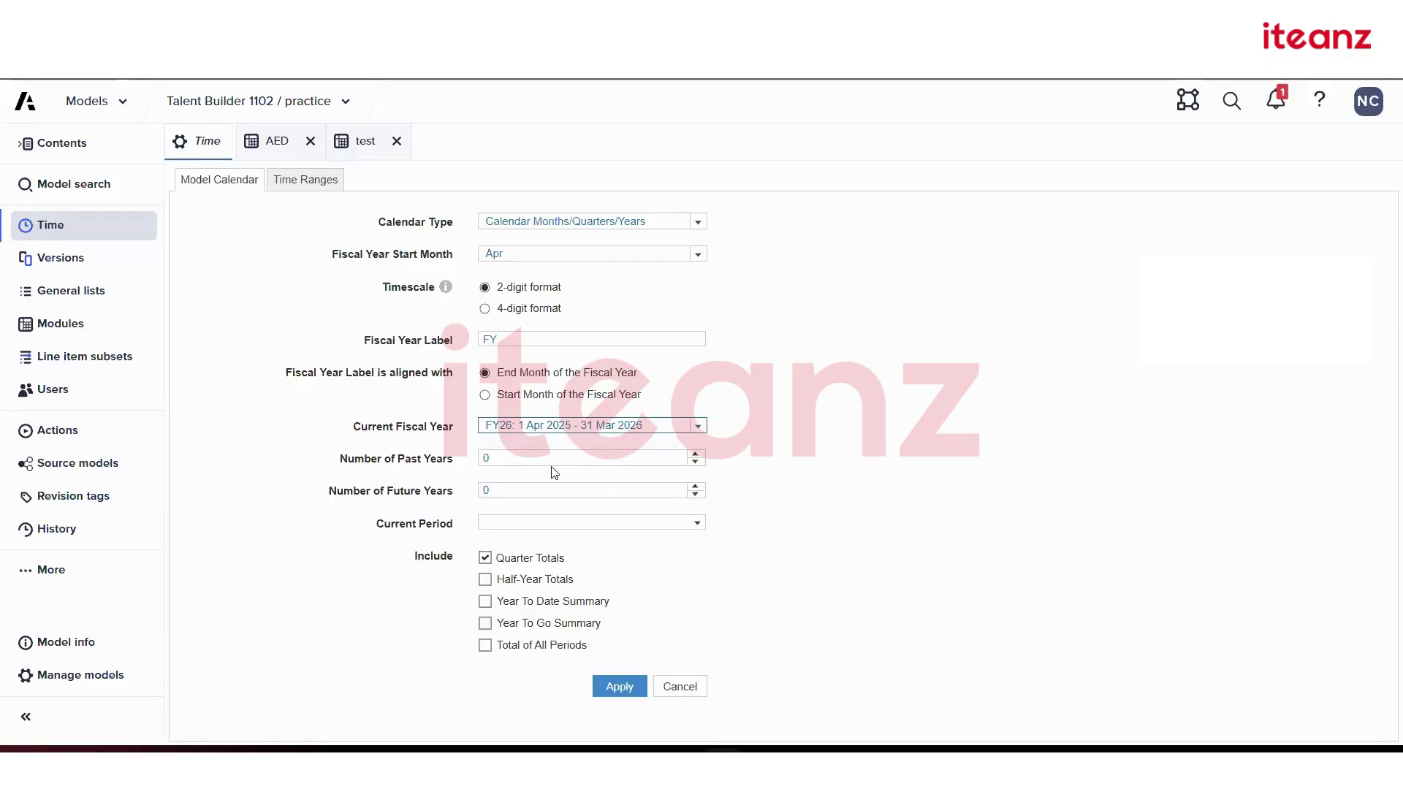
{"action": "left_click", "coordinate": [695, 455]}
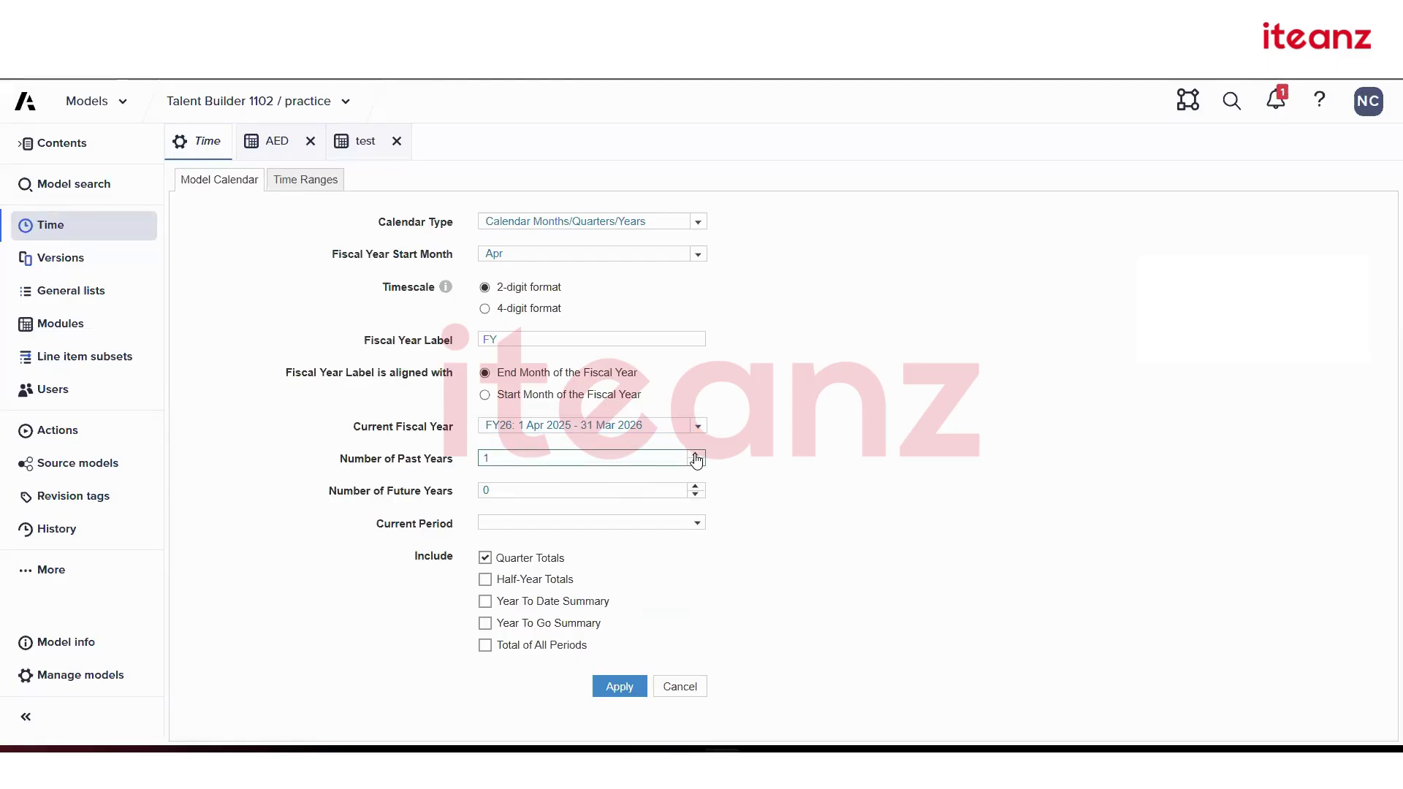
{"action": "left_click", "coordinate": [695, 454]}
{"action": "left_click", "coordinate": [703, 487]}
{"action": "left_click", "coordinate": [704, 487]}
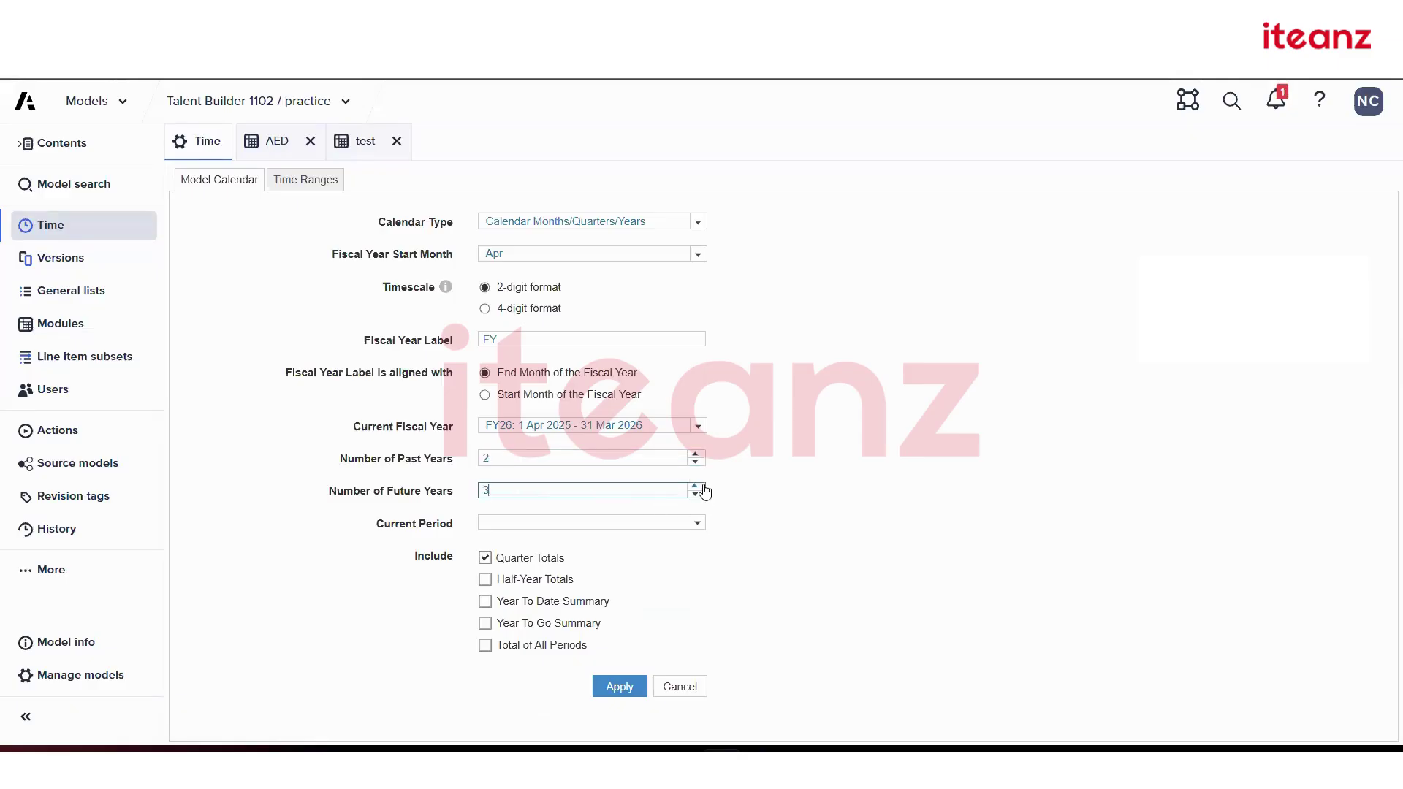
{"action": "left_click", "coordinate": [618, 688]}
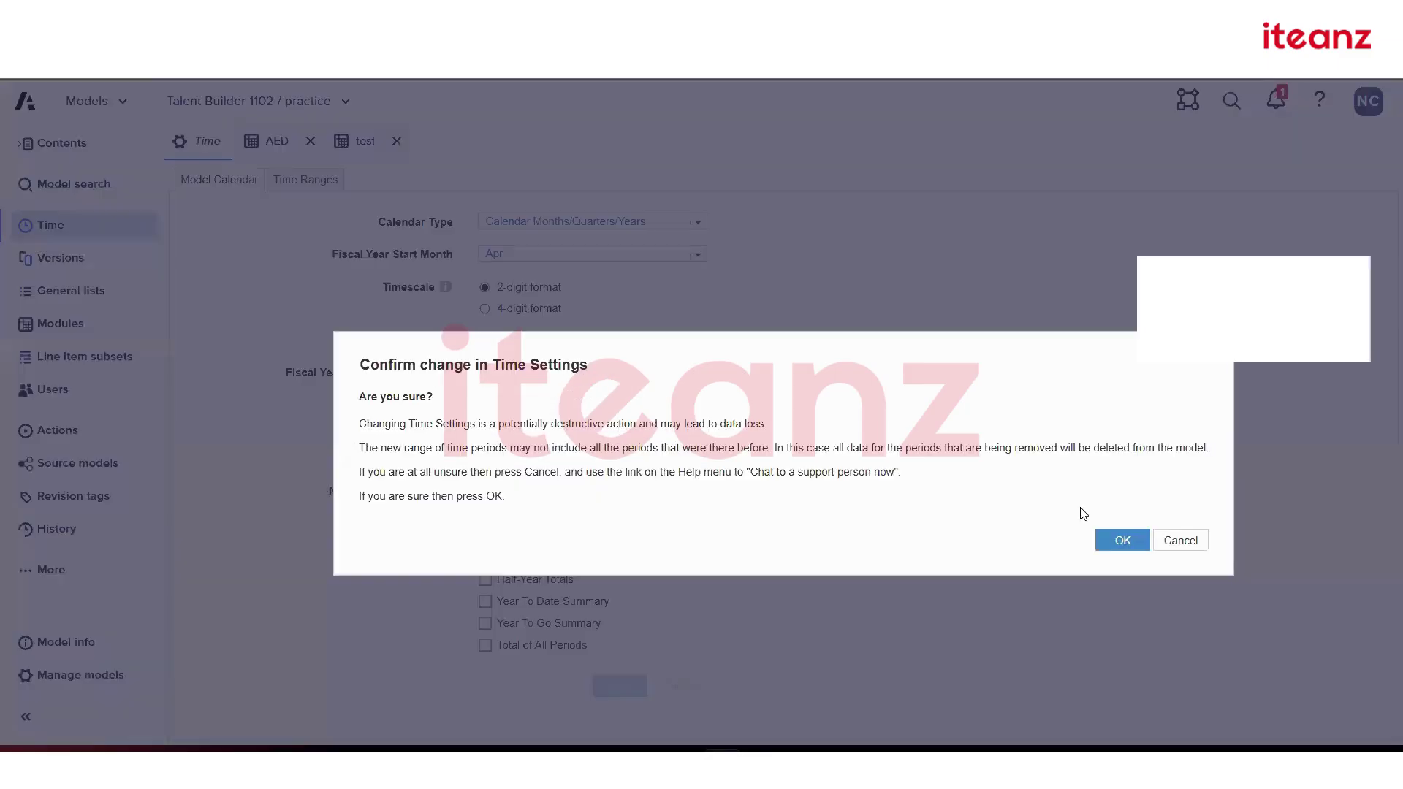
{"action": "left_click", "coordinate": [1119, 540]}
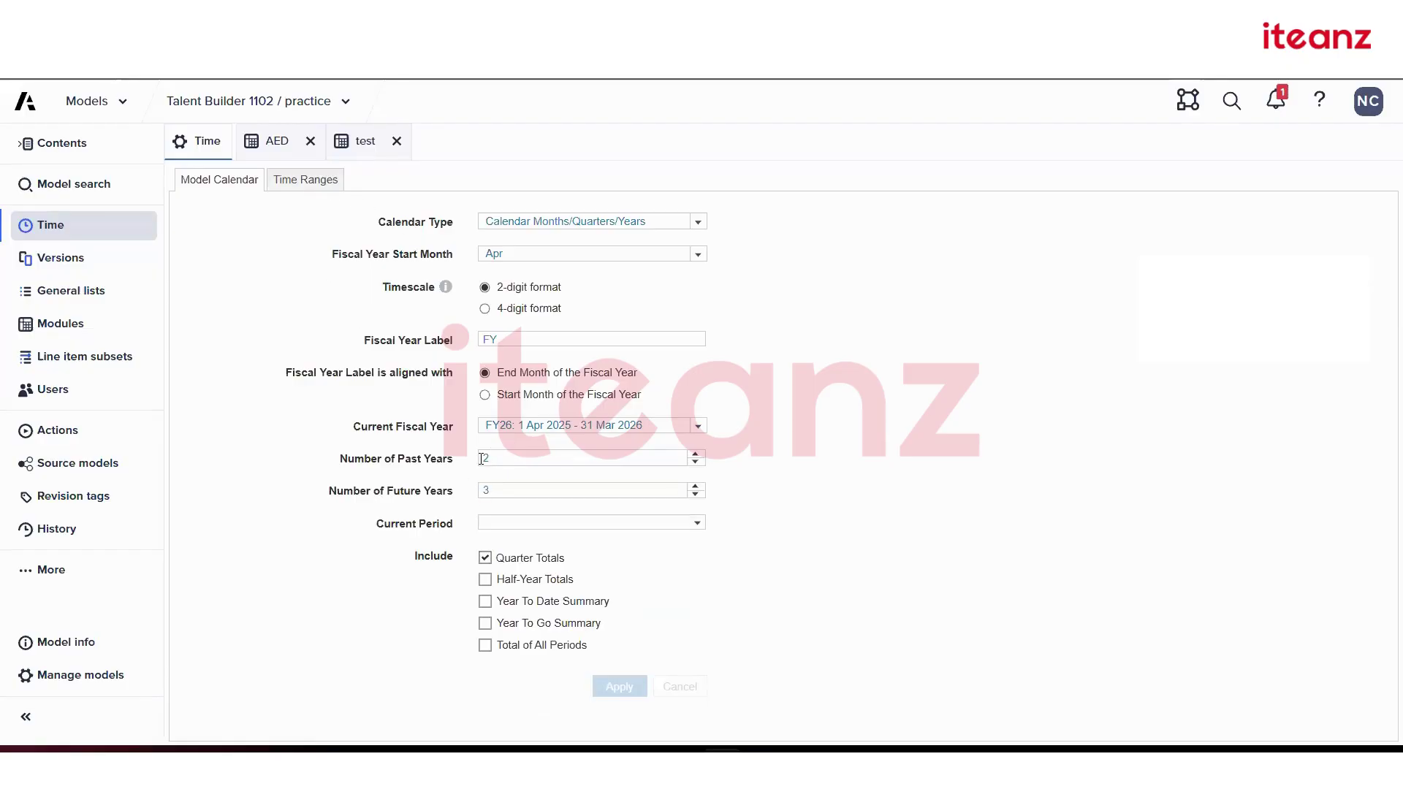
- Examine the test module's time columns from the earliest past year to the last future year against the calendar settings
{"action": "left_click", "coordinate": [355, 141]}
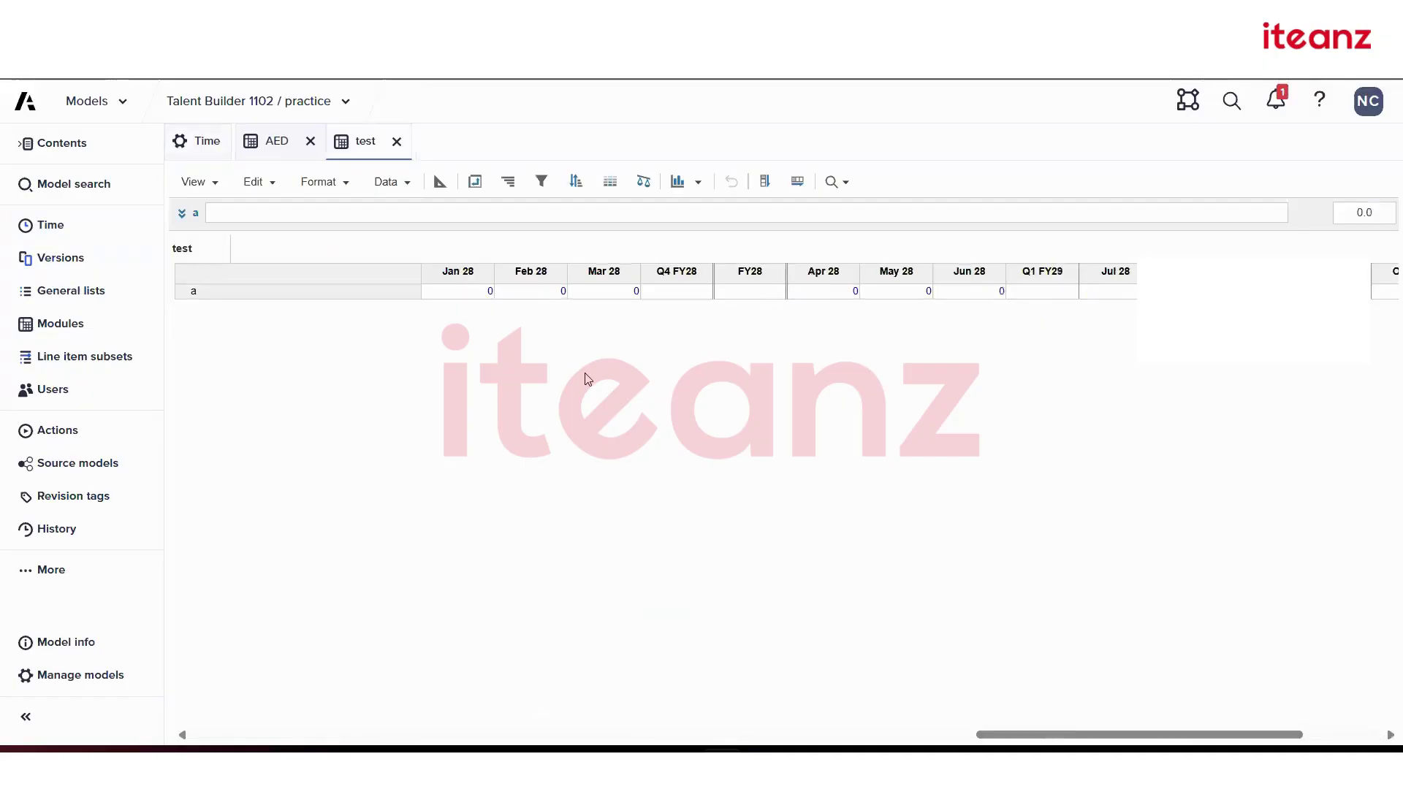
{"action": "scroll", "coordinate": [585, 378], "scroll_direction": "left", "scroll_amount": 10}
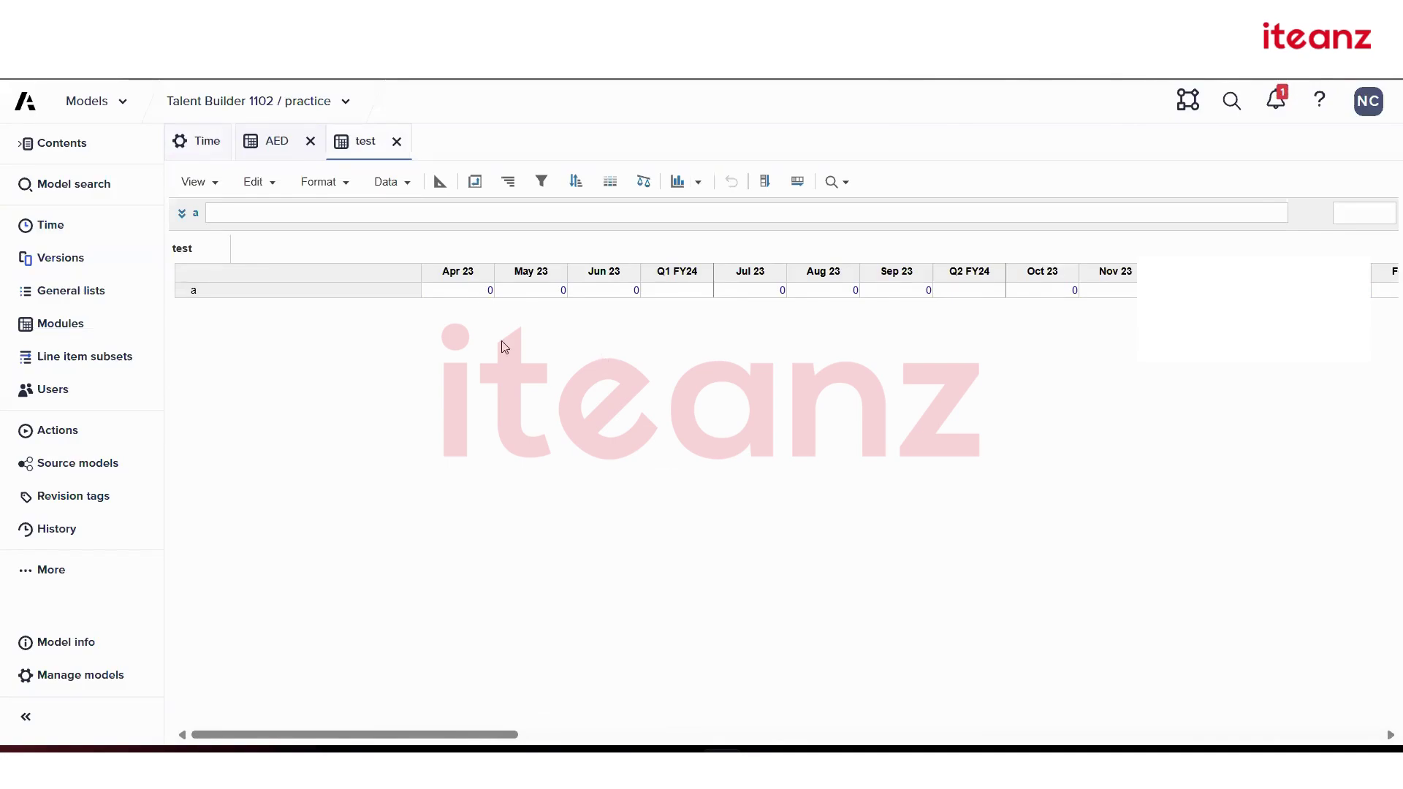
{"action": "left_click", "coordinate": [199, 141]}
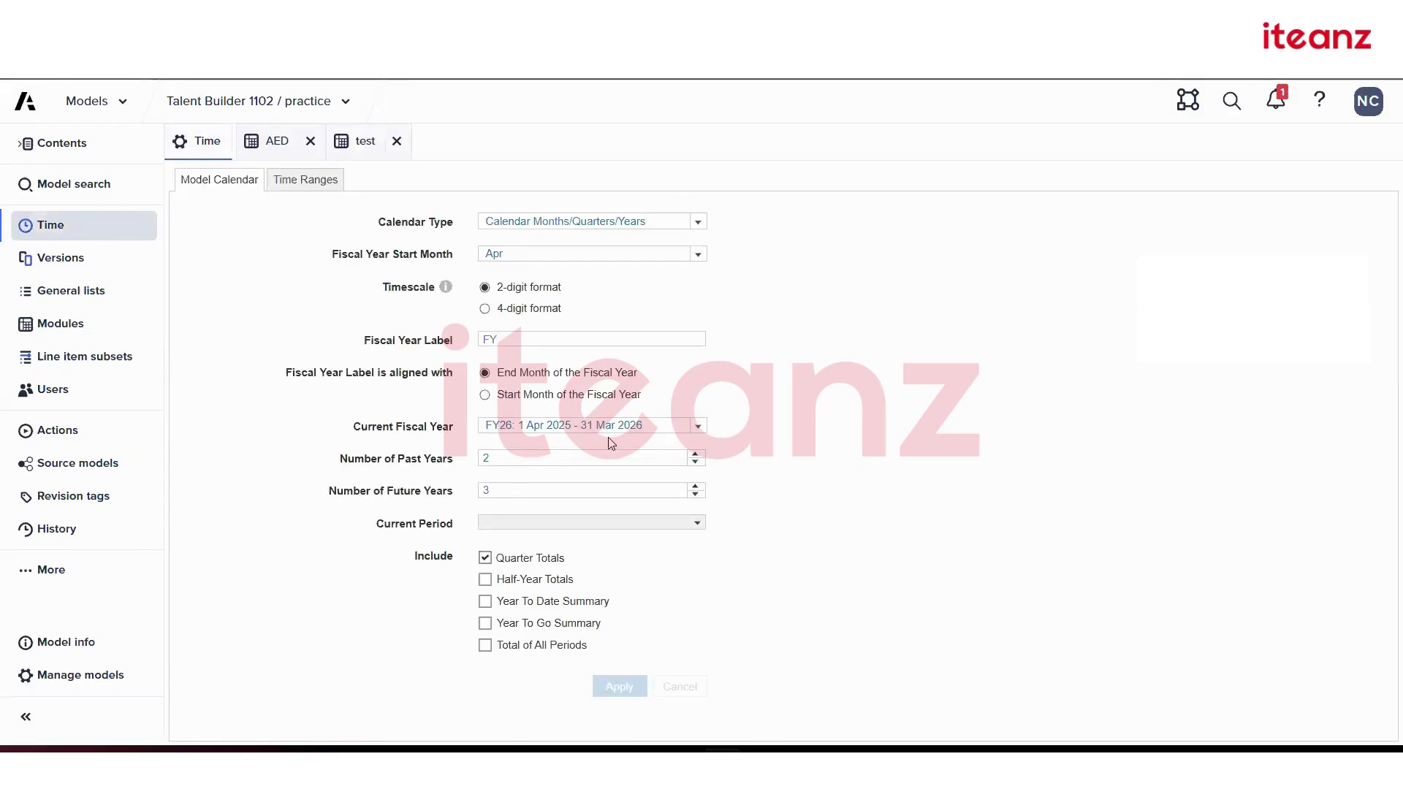
{"action": "left_click", "coordinate": [359, 146]}
{"action": "scroll", "coordinate": [836, 526], "scroll_direction": "right", "scroll_amount": 15}
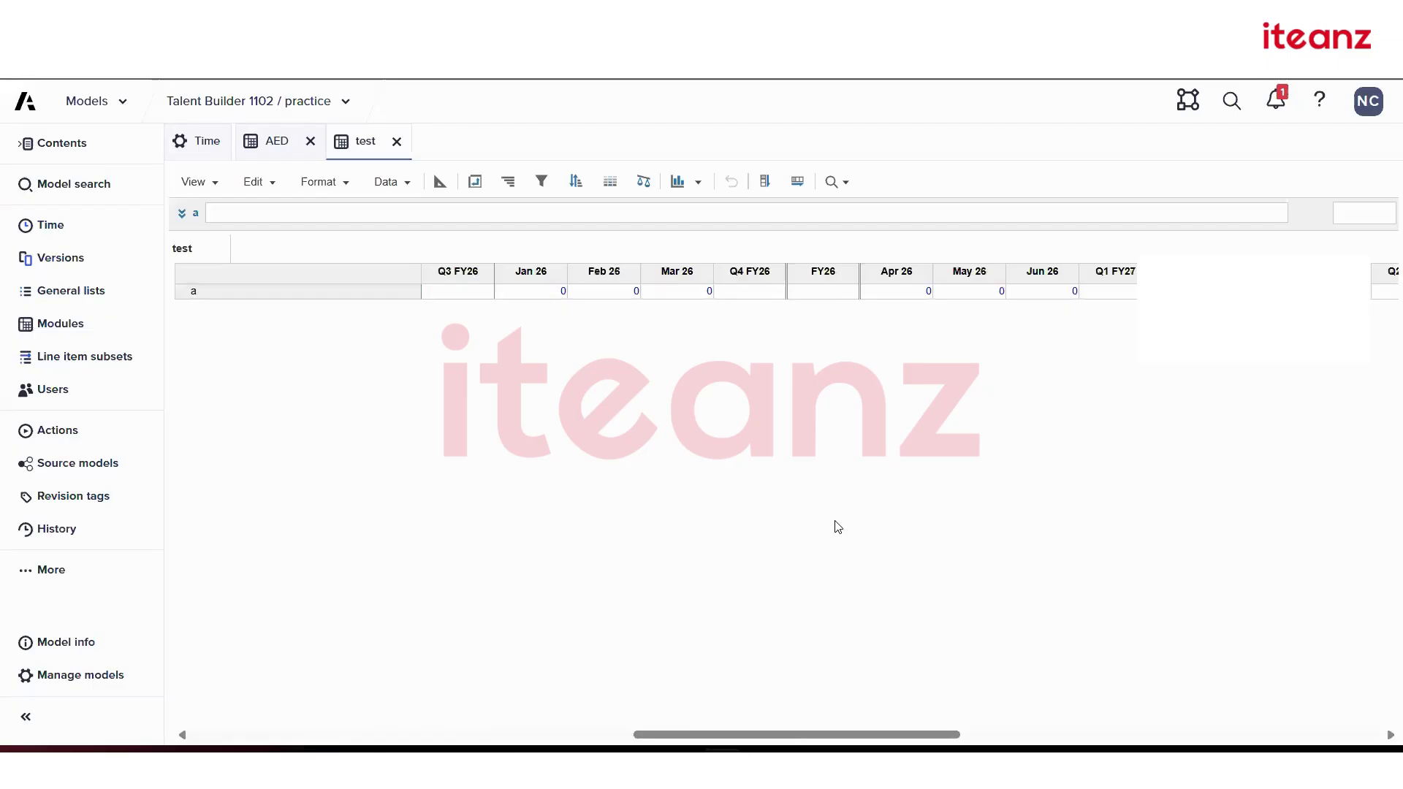
{"action": "scroll", "coordinate": [838, 526], "scroll_direction": "right", "scroll_amount": 6}
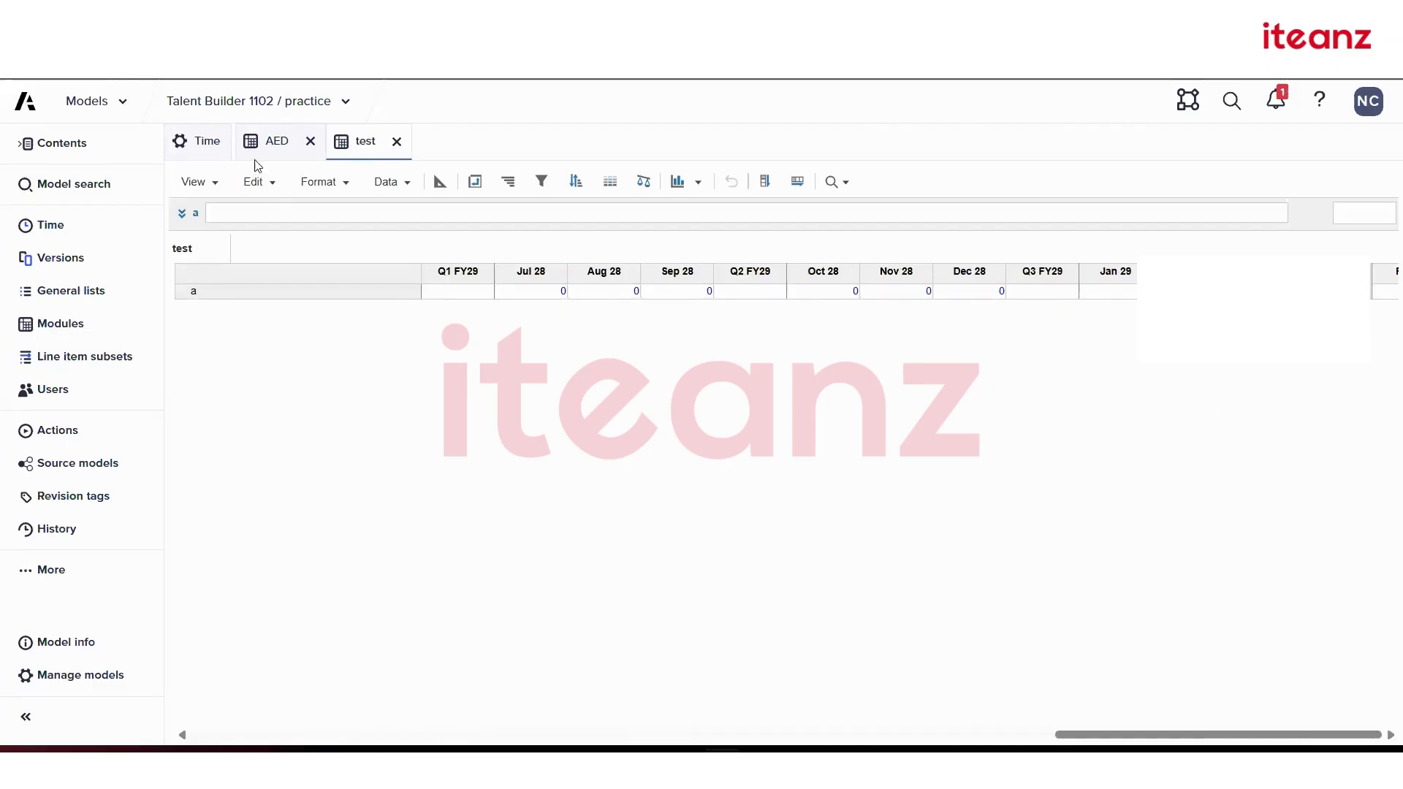
- Set the model calendar's current period to Sep 25 and apply the change
{"action": "left_click", "coordinate": [223, 146]}
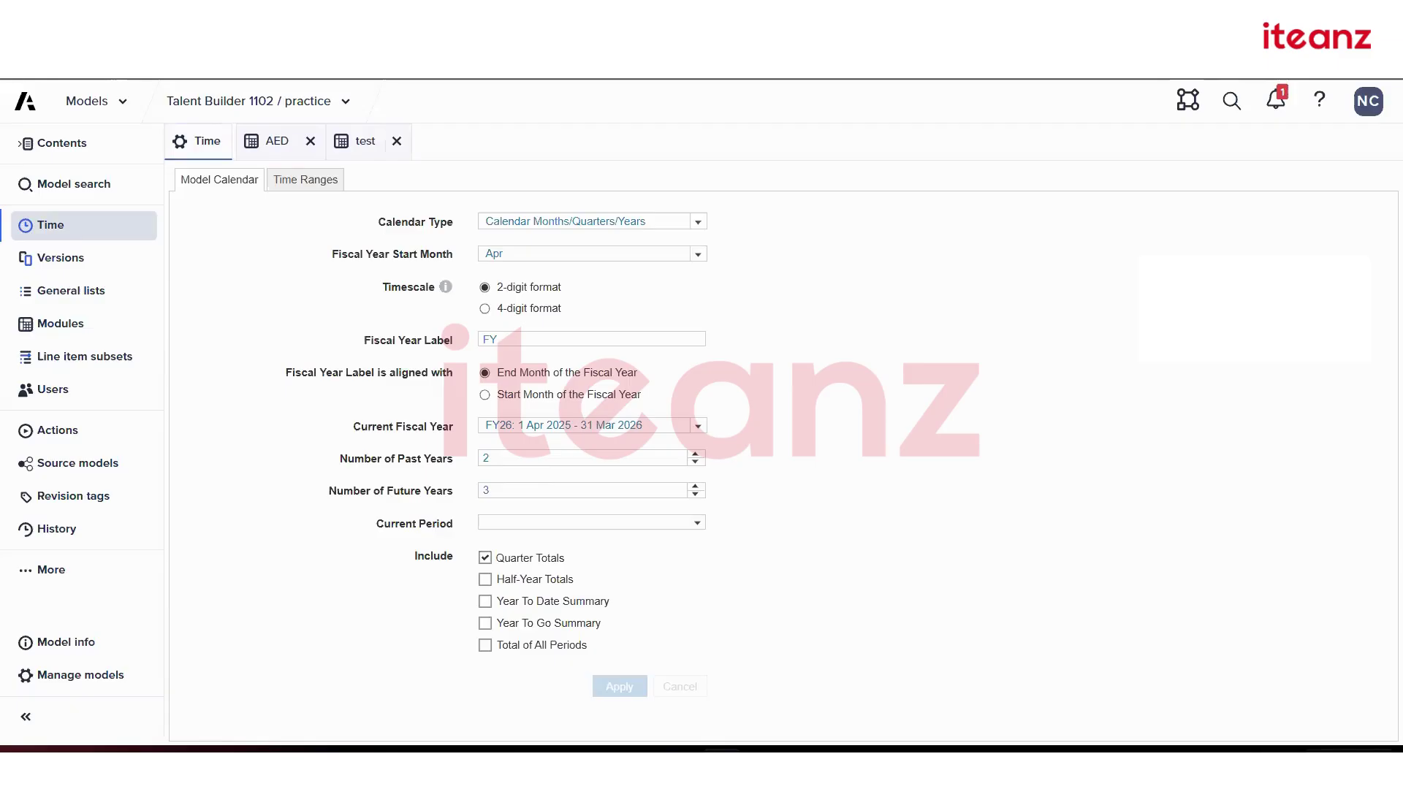
{"action": "left_click", "coordinate": [695, 523]}
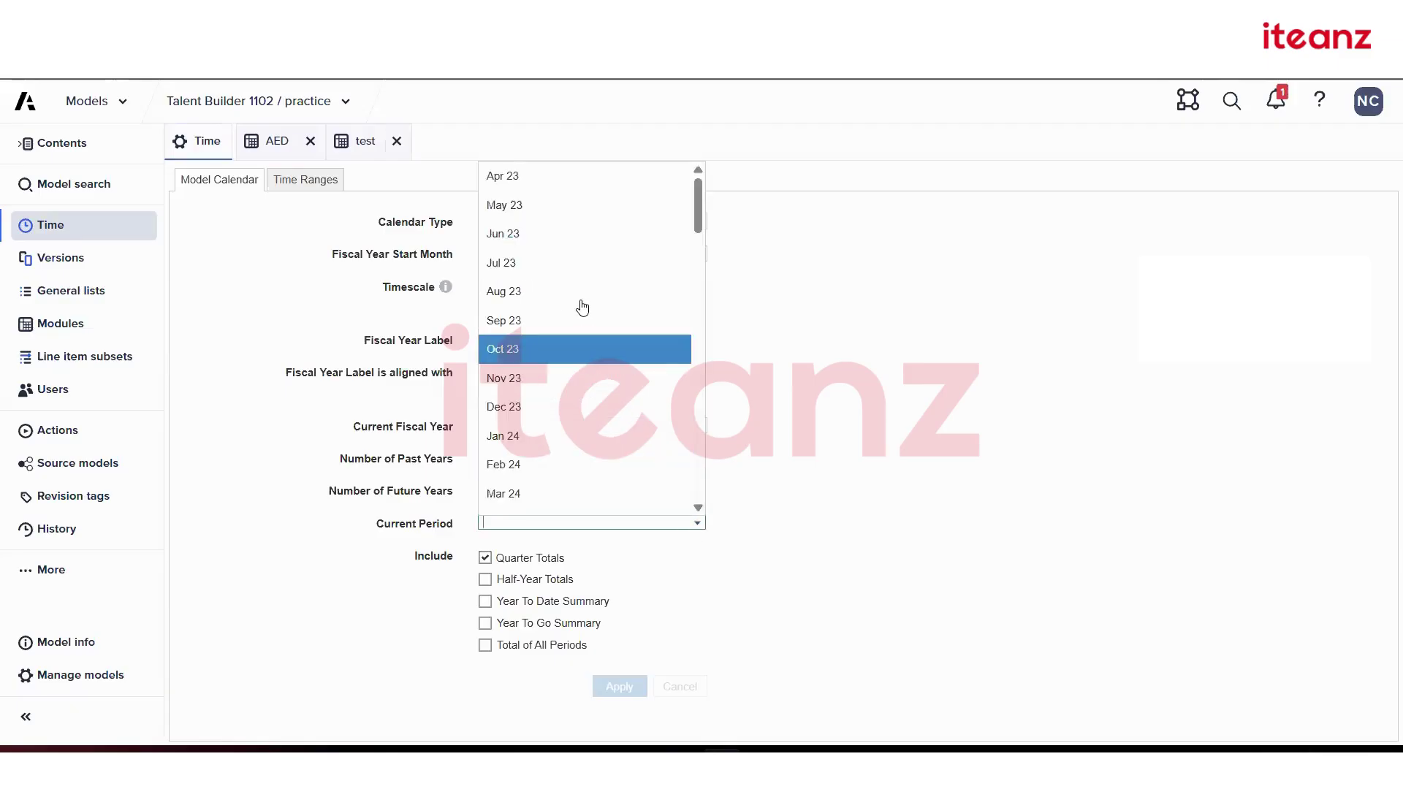
{"action": "scroll", "coordinate": [598, 407], "scroll_direction": "down", "scroll_amount": 3}
{"action": "scroll", "coordinate": [600, 409], "scroll_direction": "down", "scroll_amount": 5}
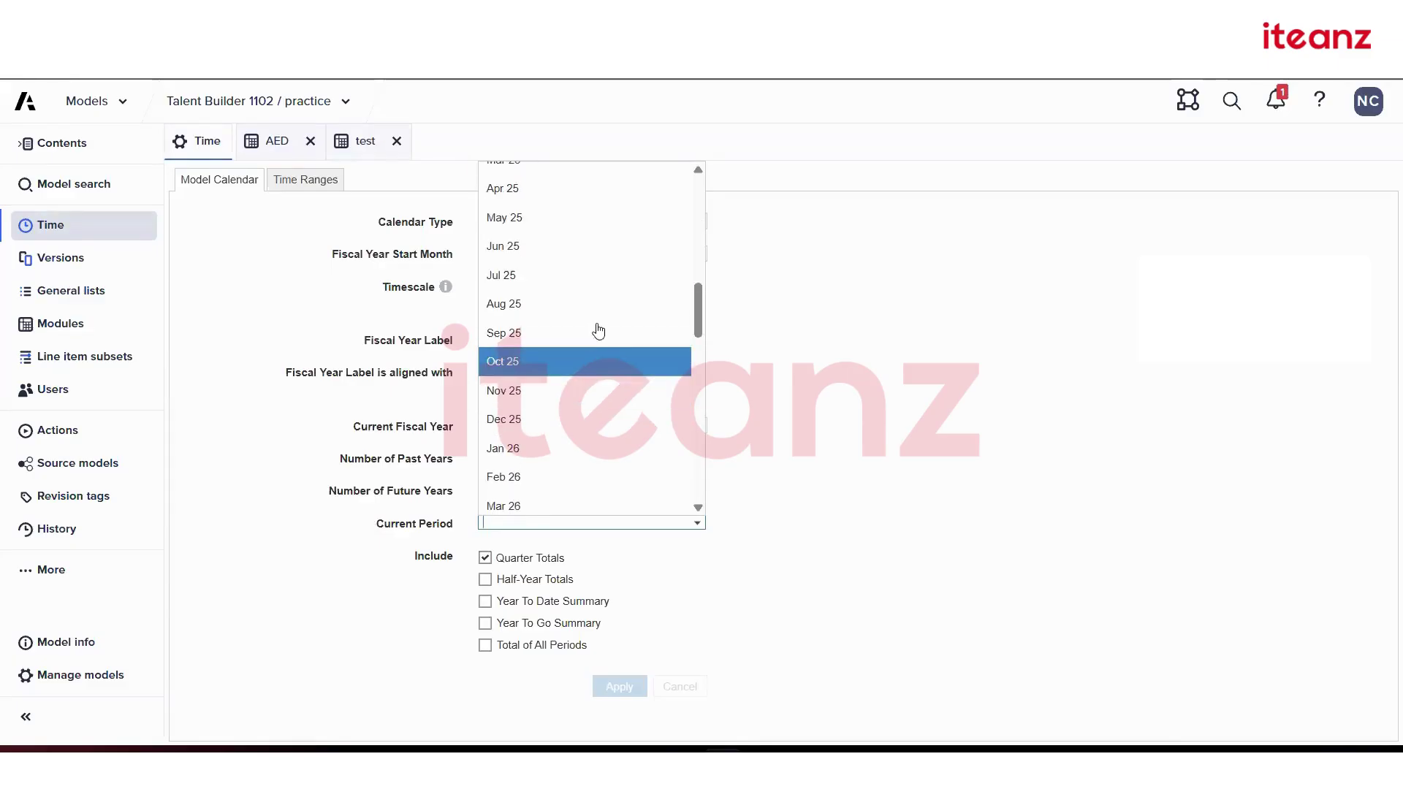
{"action": "left_click", "coordinate": [597, 332]}
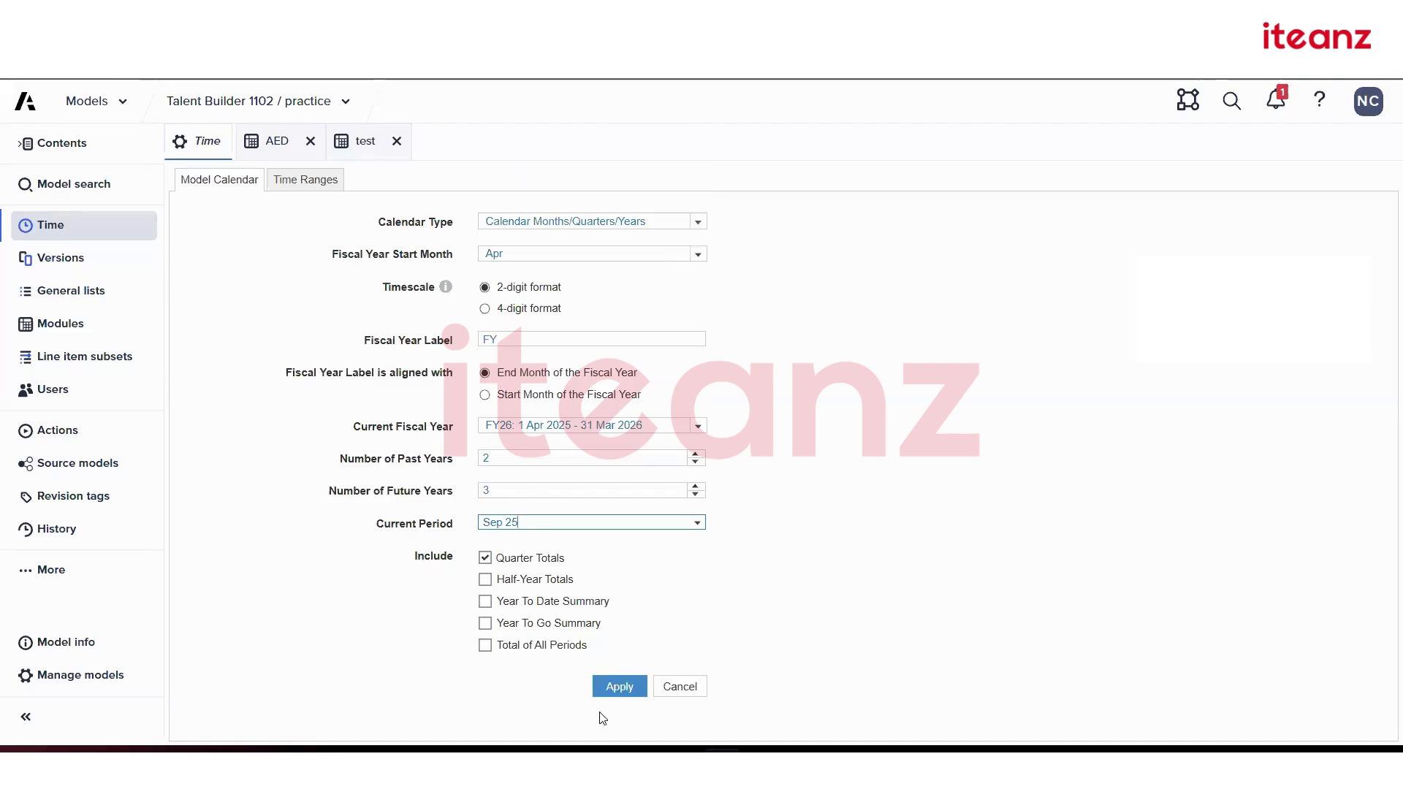
{"action": "left_click", "coordinate": [618, 685]}
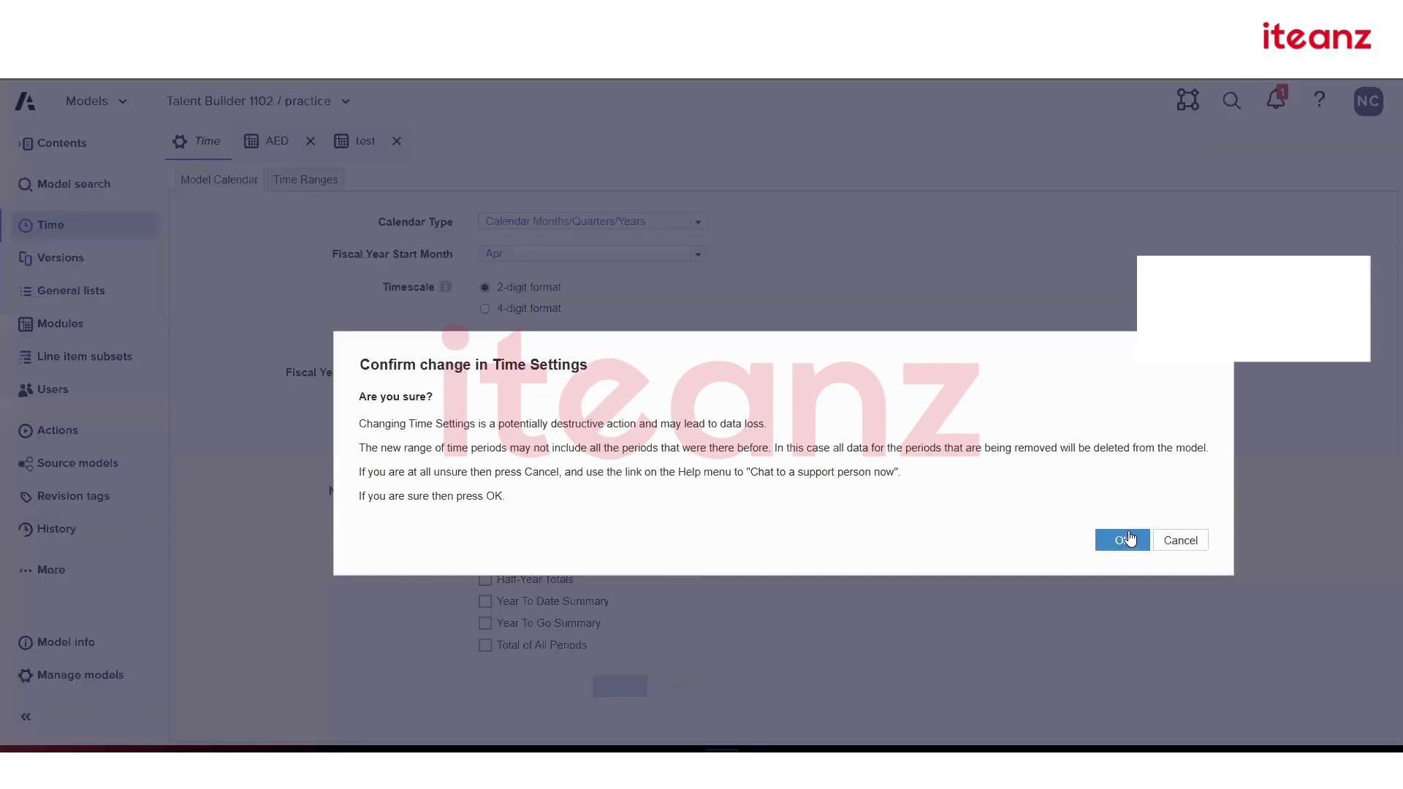
{"action": "left_click", "coordinate": [1123, 541]}
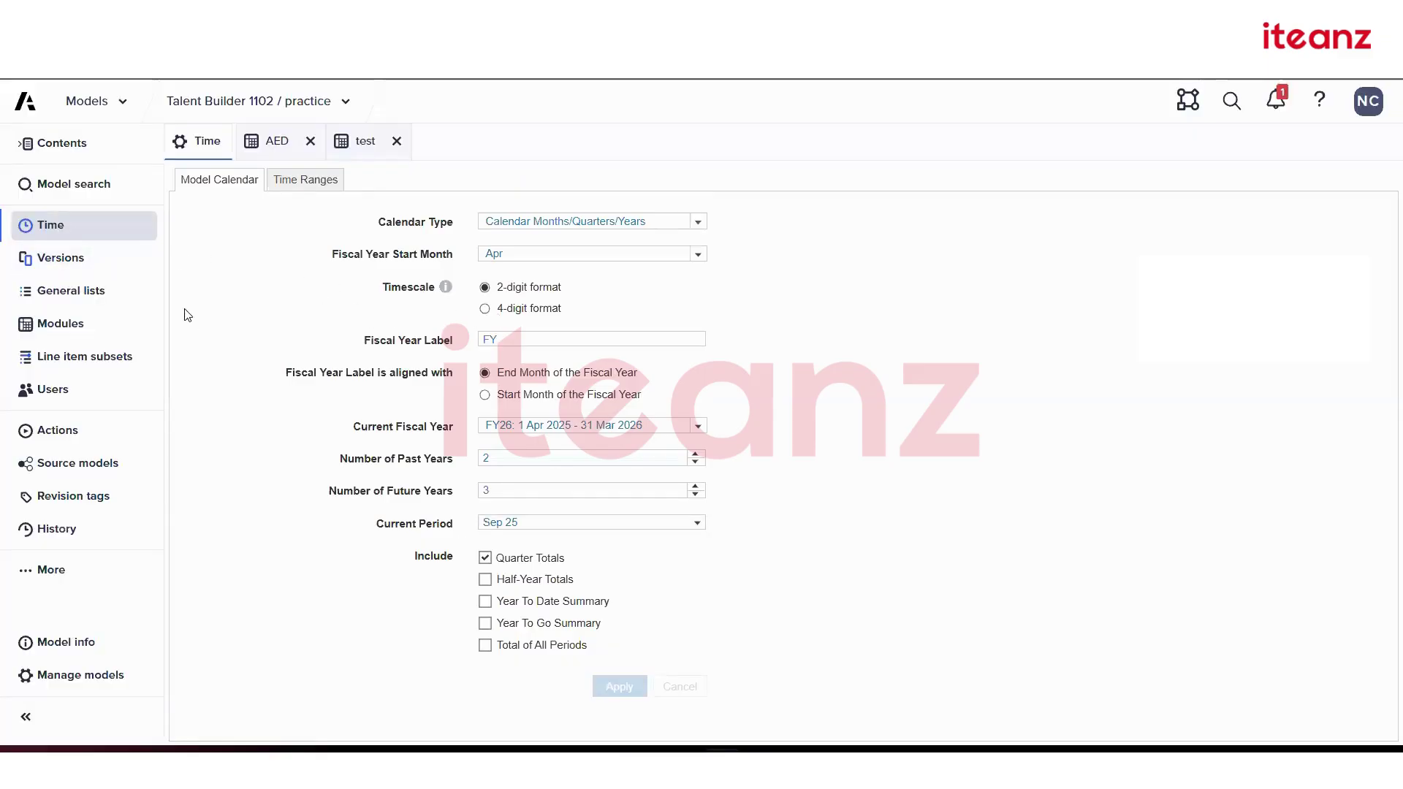
- Review the test module's time columns from the last future year back to the earliest past year
{"action": "left_click", "coordinate": [366, 146]}
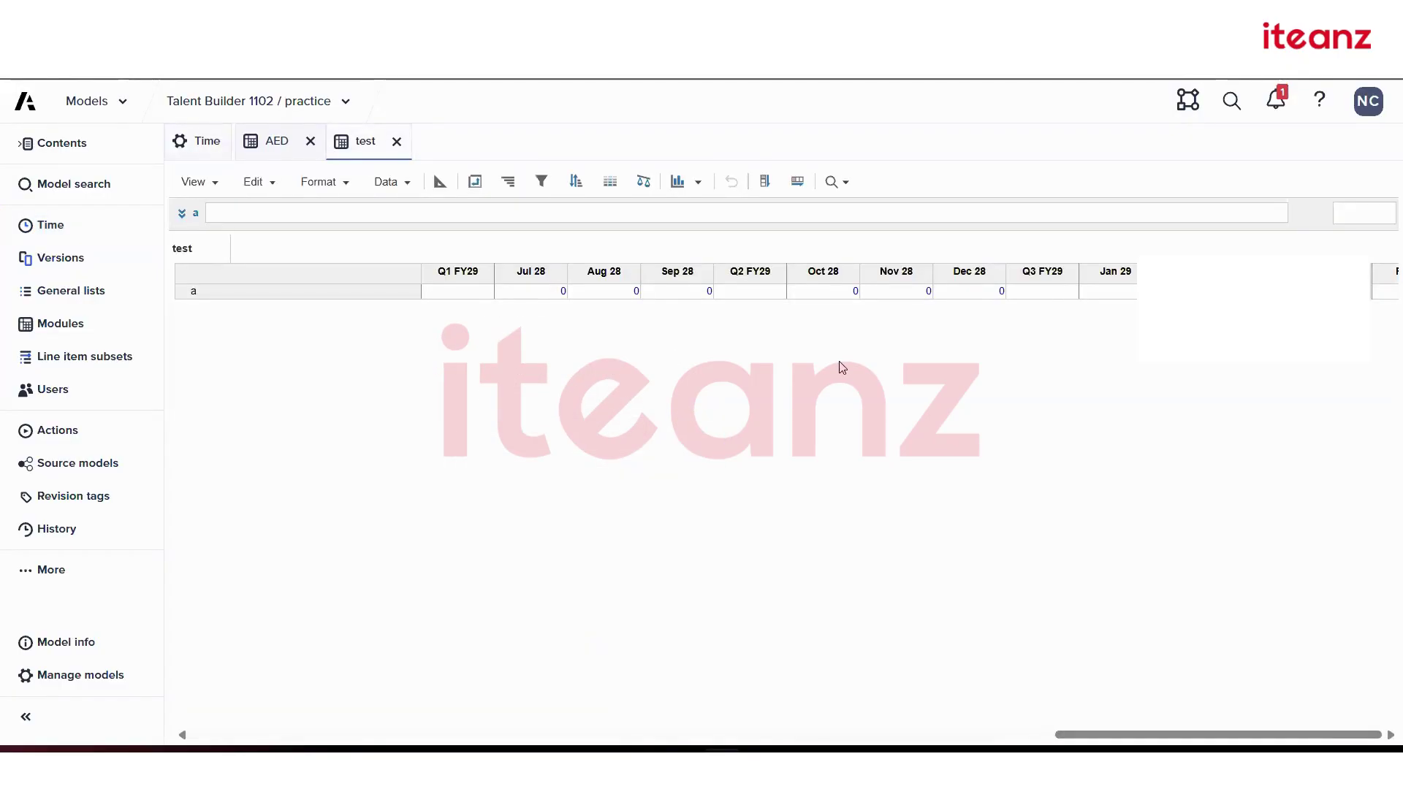
{"action": "scroll", "coordinate": [842, 367], "scroll_direction": "left", "scroll_amount": 5}
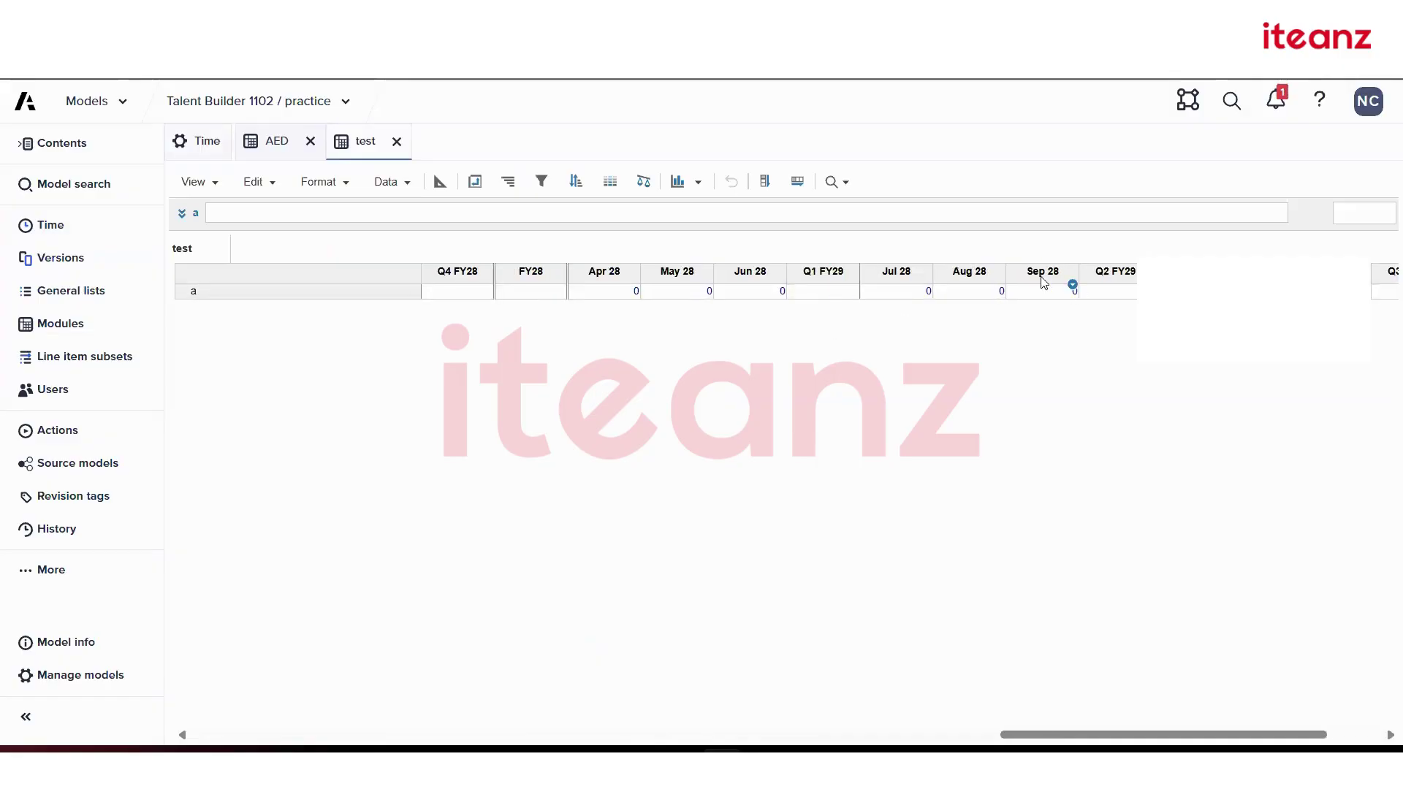
{"action": "scroll", "coordinate": [617, 349], "scroll_direction": "left", "scroll_amount": 10}
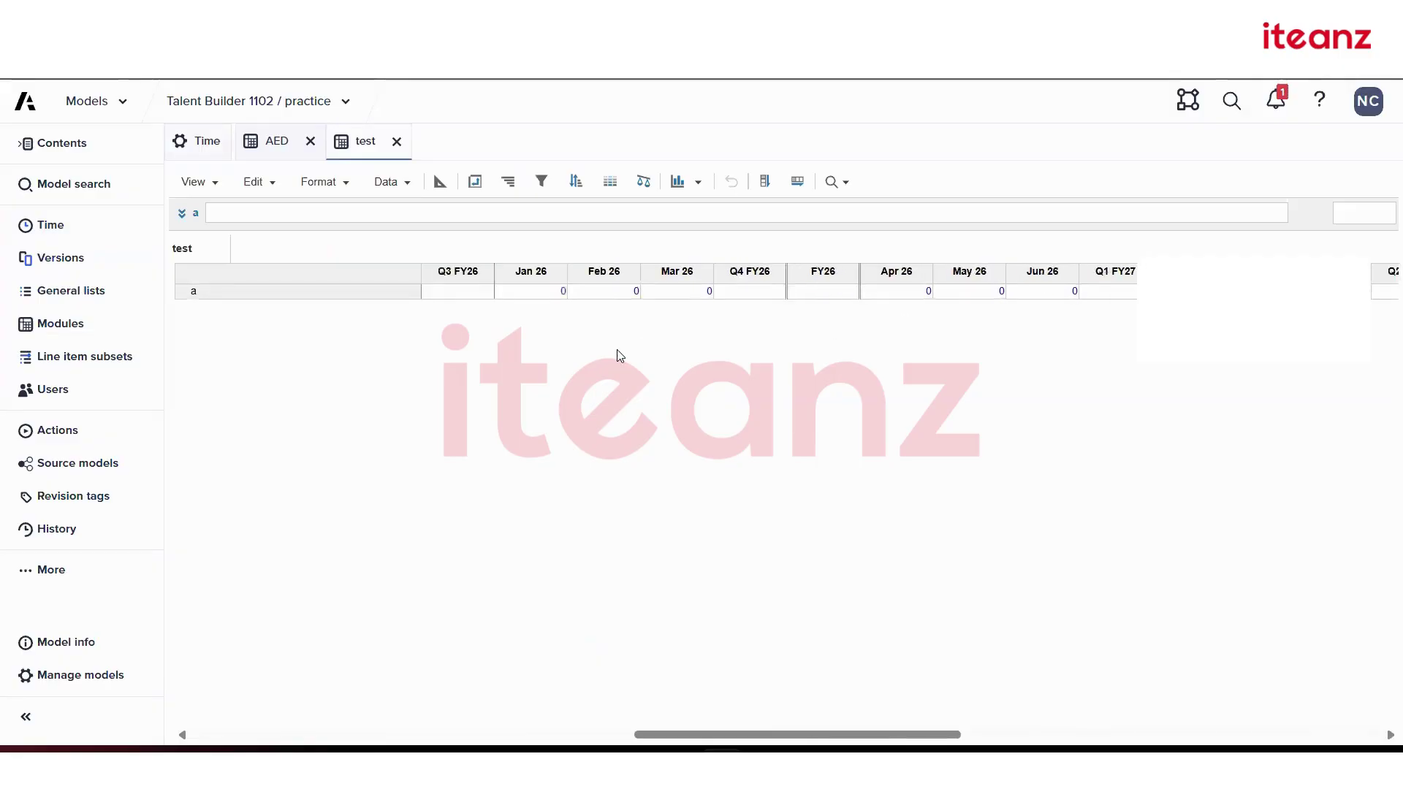
{"action": "scroll", "coordinate": [617, 349], "scroll_direction": "left", "scroll_amount": 10}
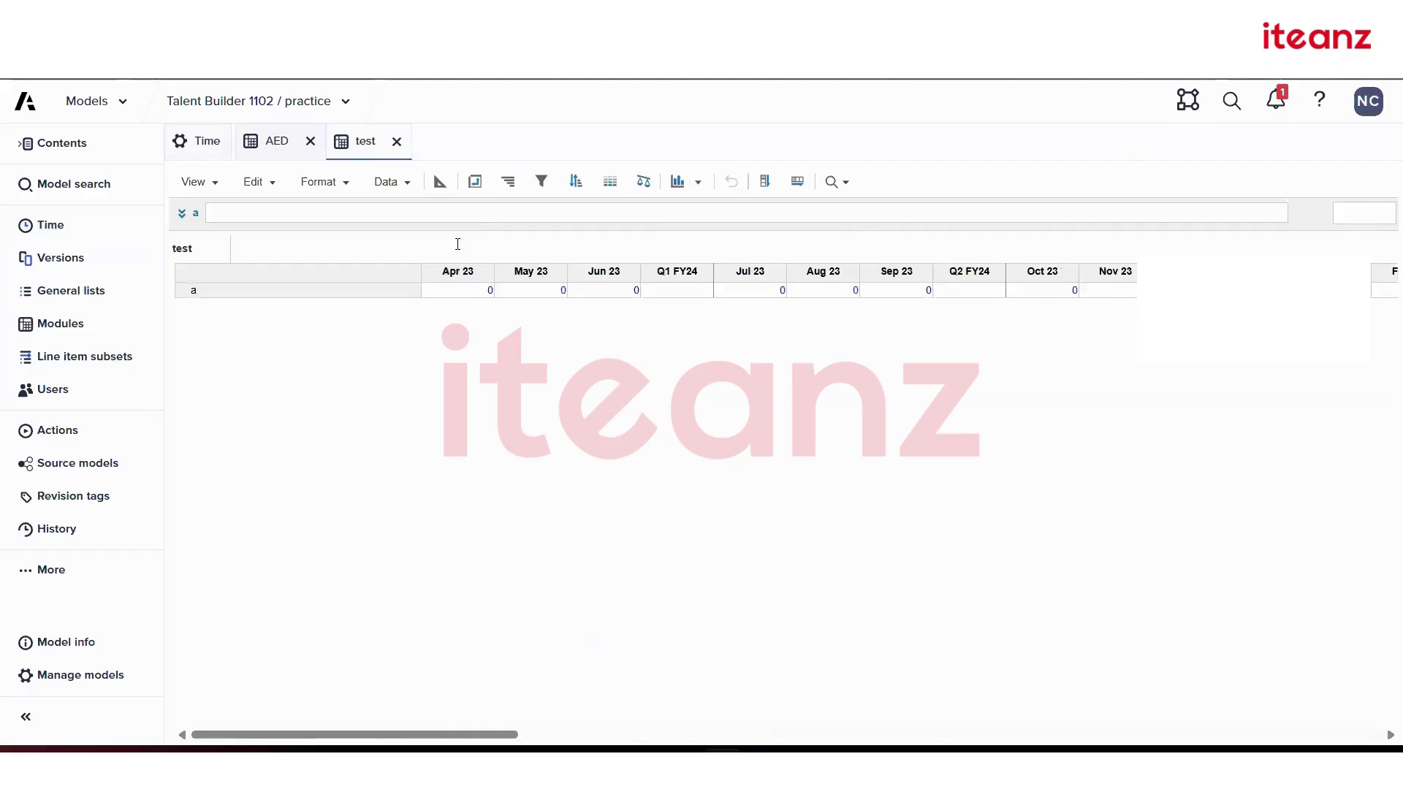
{"action": "left_click", "coordinate": [279, 144]}
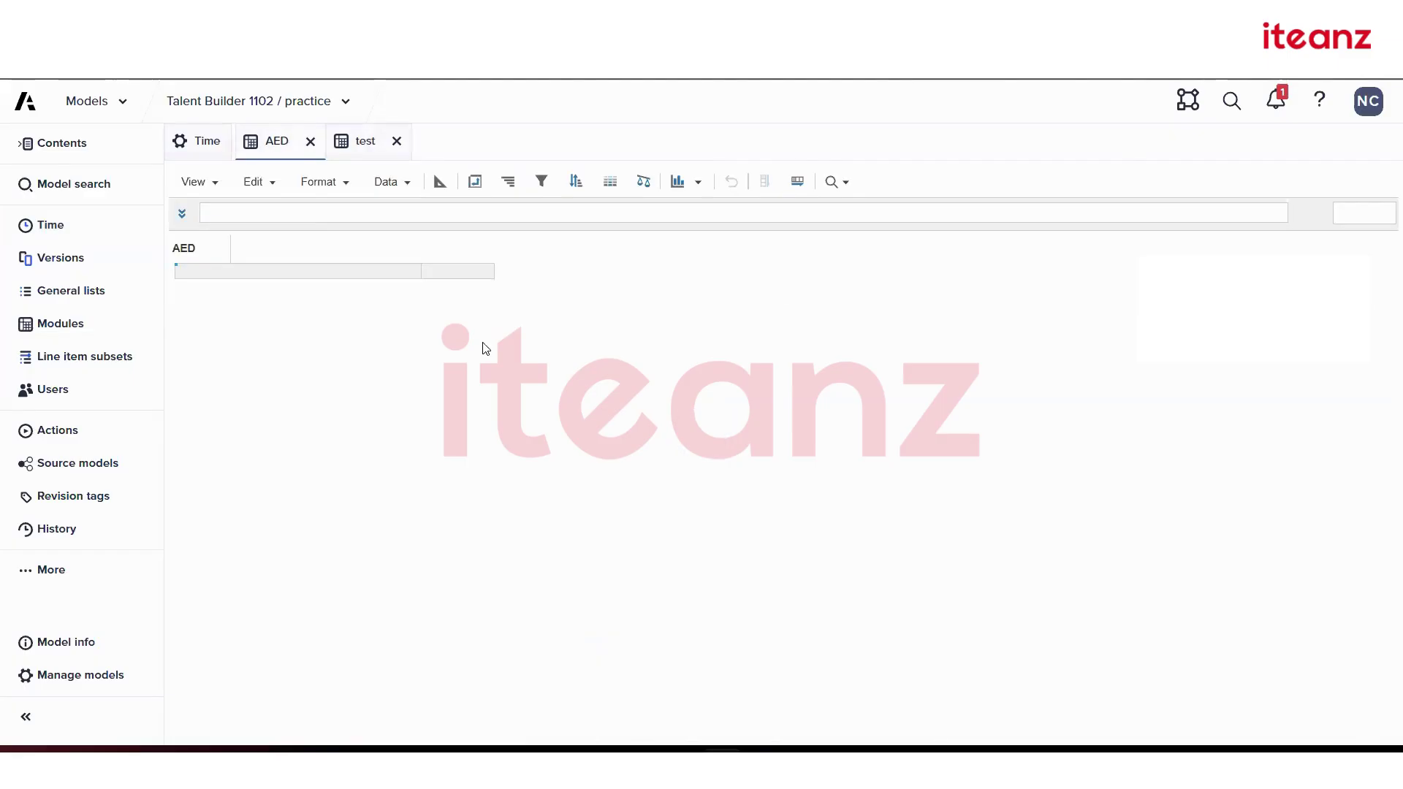
- Include half-year totals and the total of all periods in the model calendar, and apply the time settings change
{"action": "left_click", "coordinate": [212, 146]}
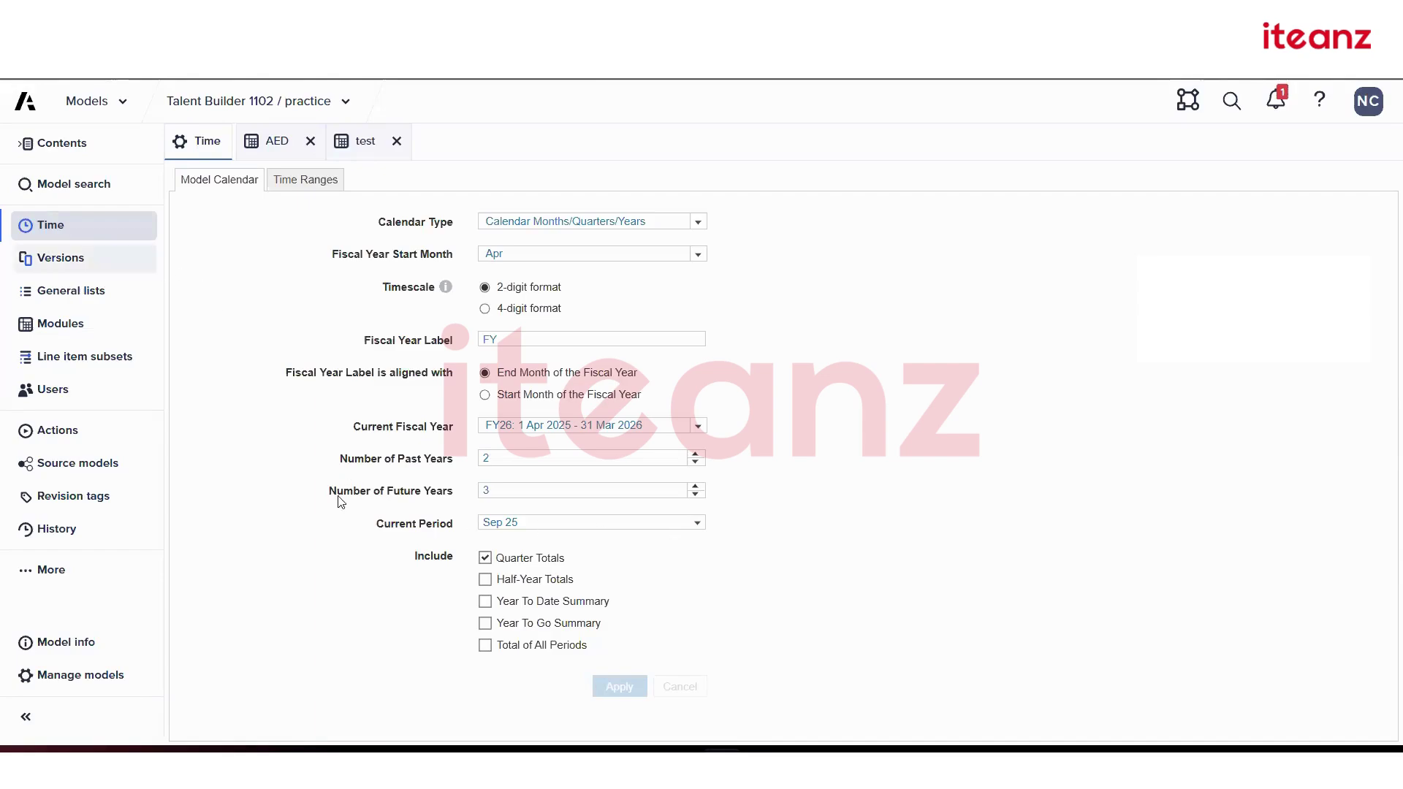
{"action": "left_click", "coordinate": [485, 580]}
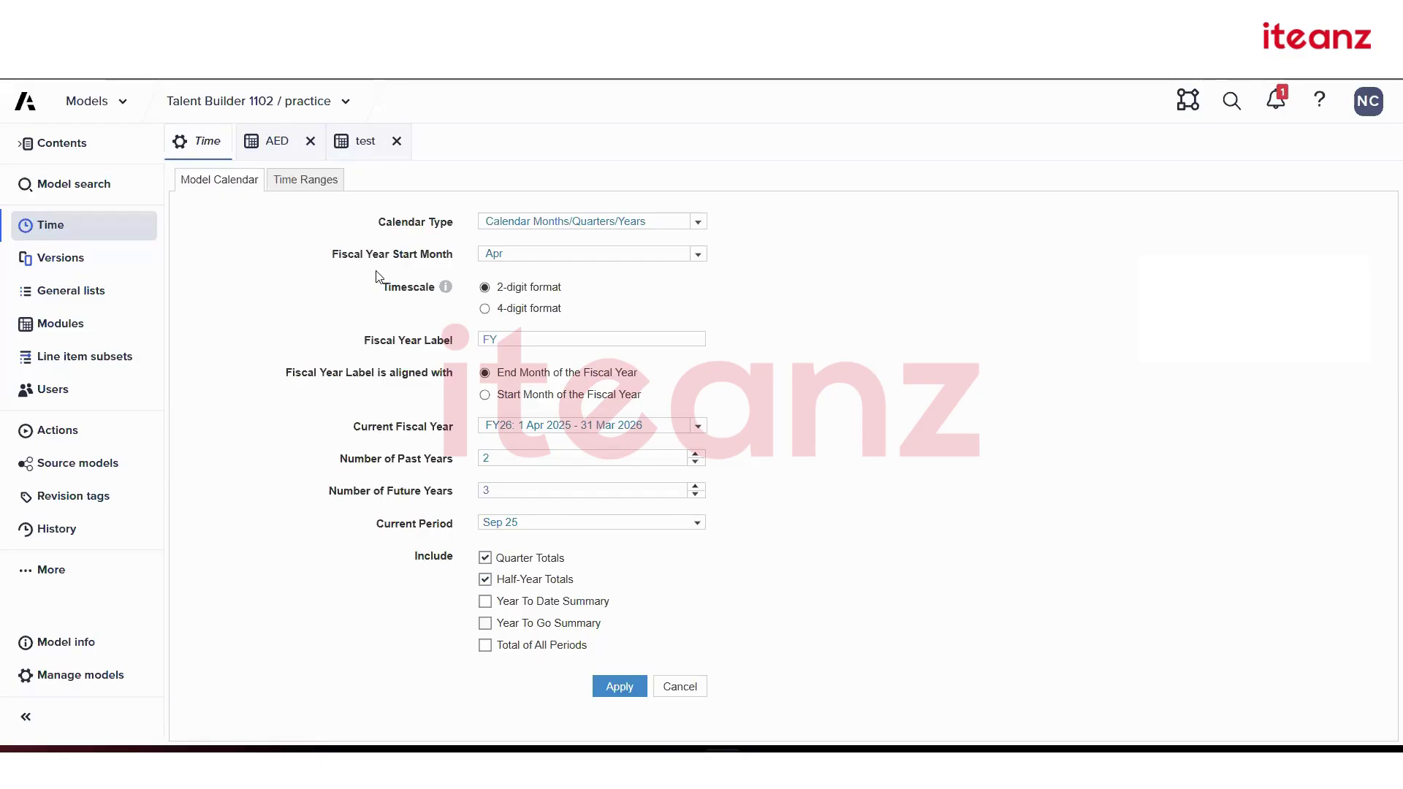
{"action": "left_click", "coordinate": [484, 645]}
{"action": "left_click", "coordinate": [618, 687]}
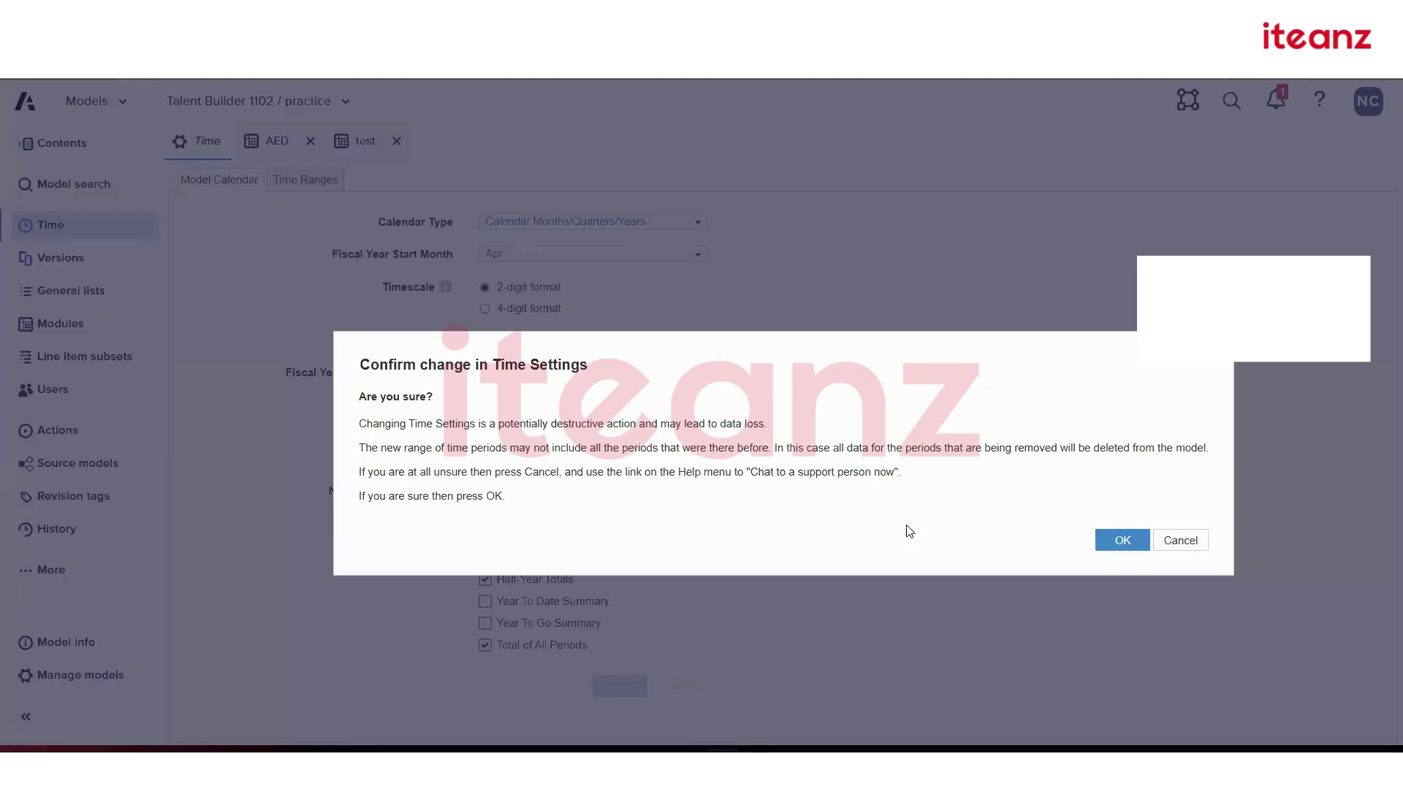
{"action": "left_click", "coordinate": [1118, 544]}
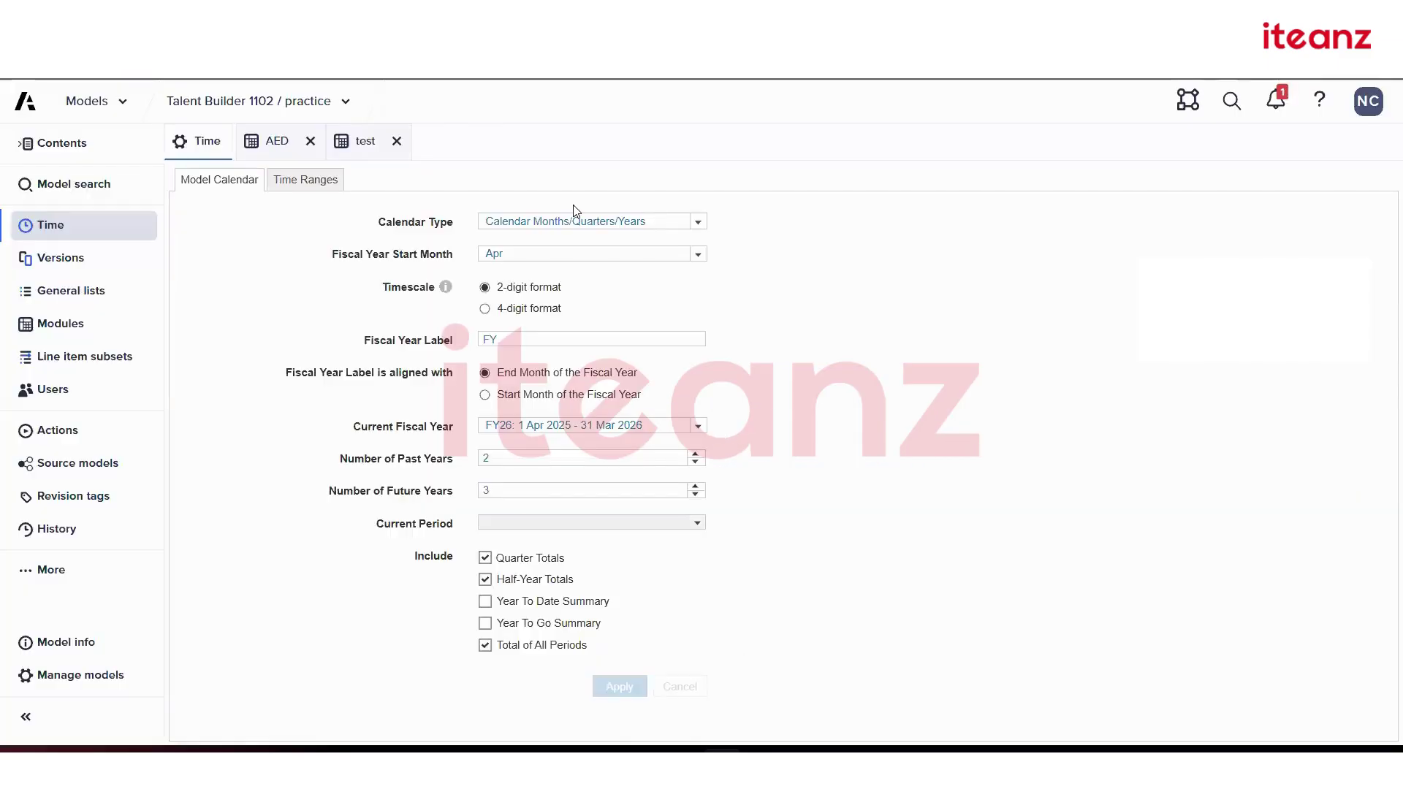
- Examine the test module's time columns through the last fiscal year for half-year totals and the all-periods total
{"action": "left_click", "coordinate": [281, 149]}
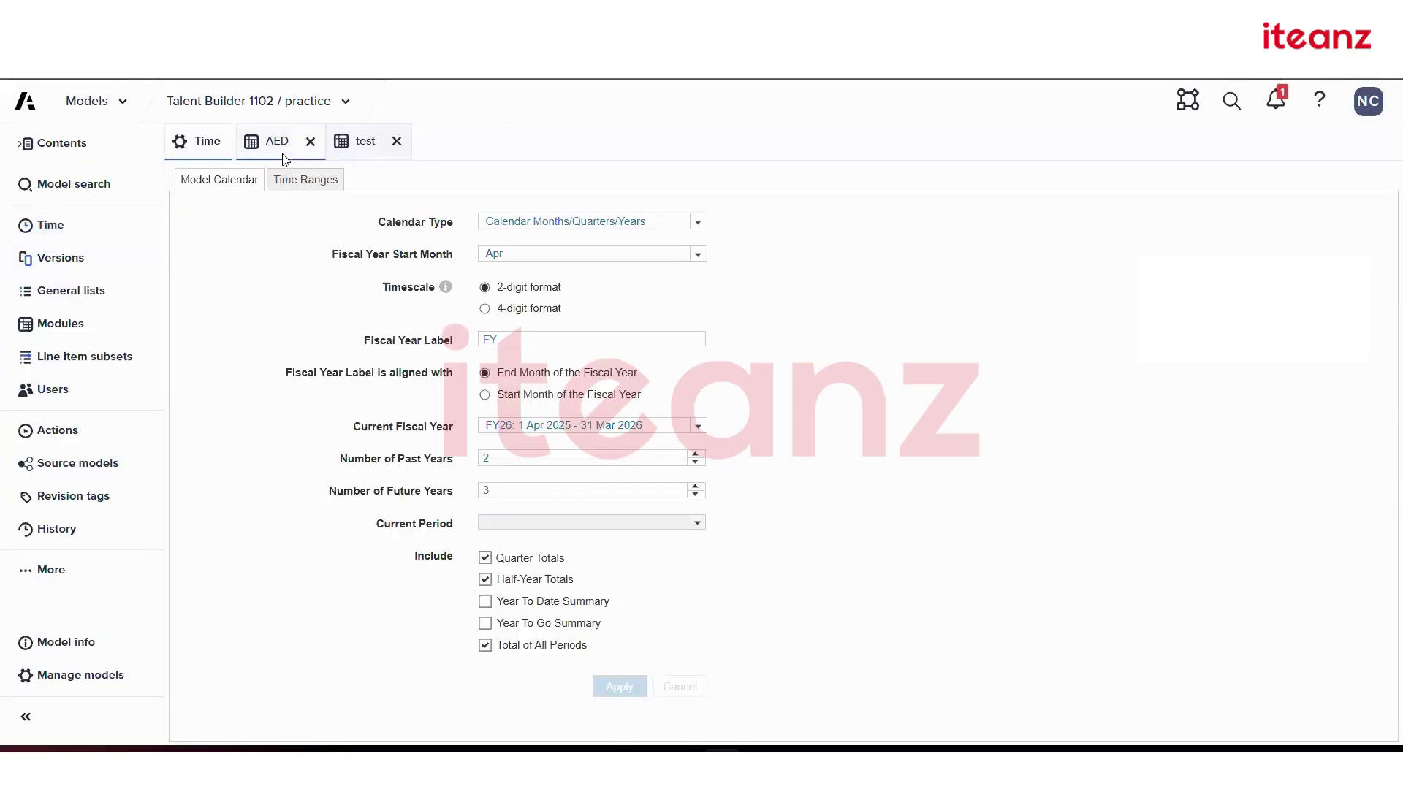
{"action": "left_click", "coordinate": [342, 143]}
{"action": "scroll", "coordinate": [892, 423], "scroll_direction": "right", "scroll_amount": 15}
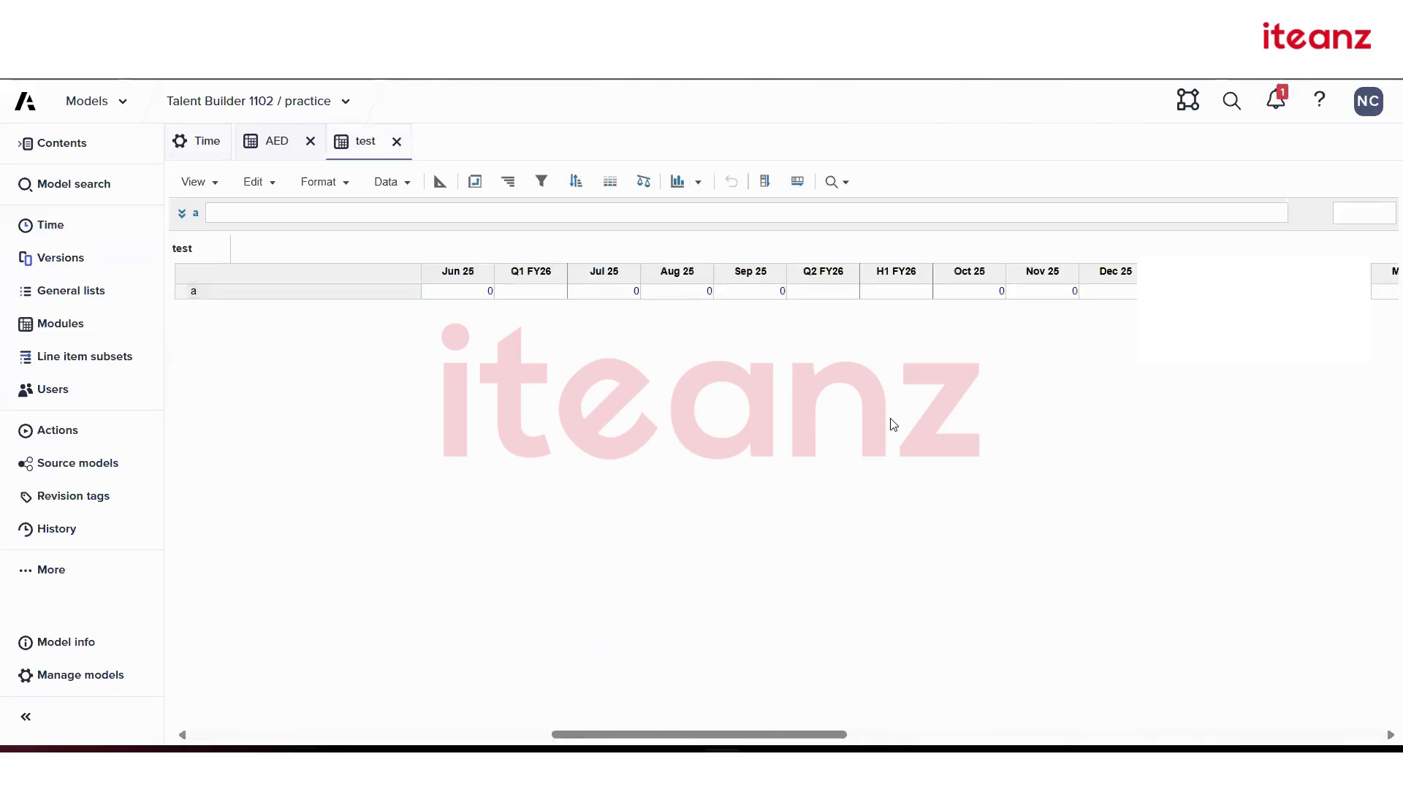
{"action": "scroll", "coordinate": [893, 423], "scroll_direction": "right", "scroll_amount": 10}
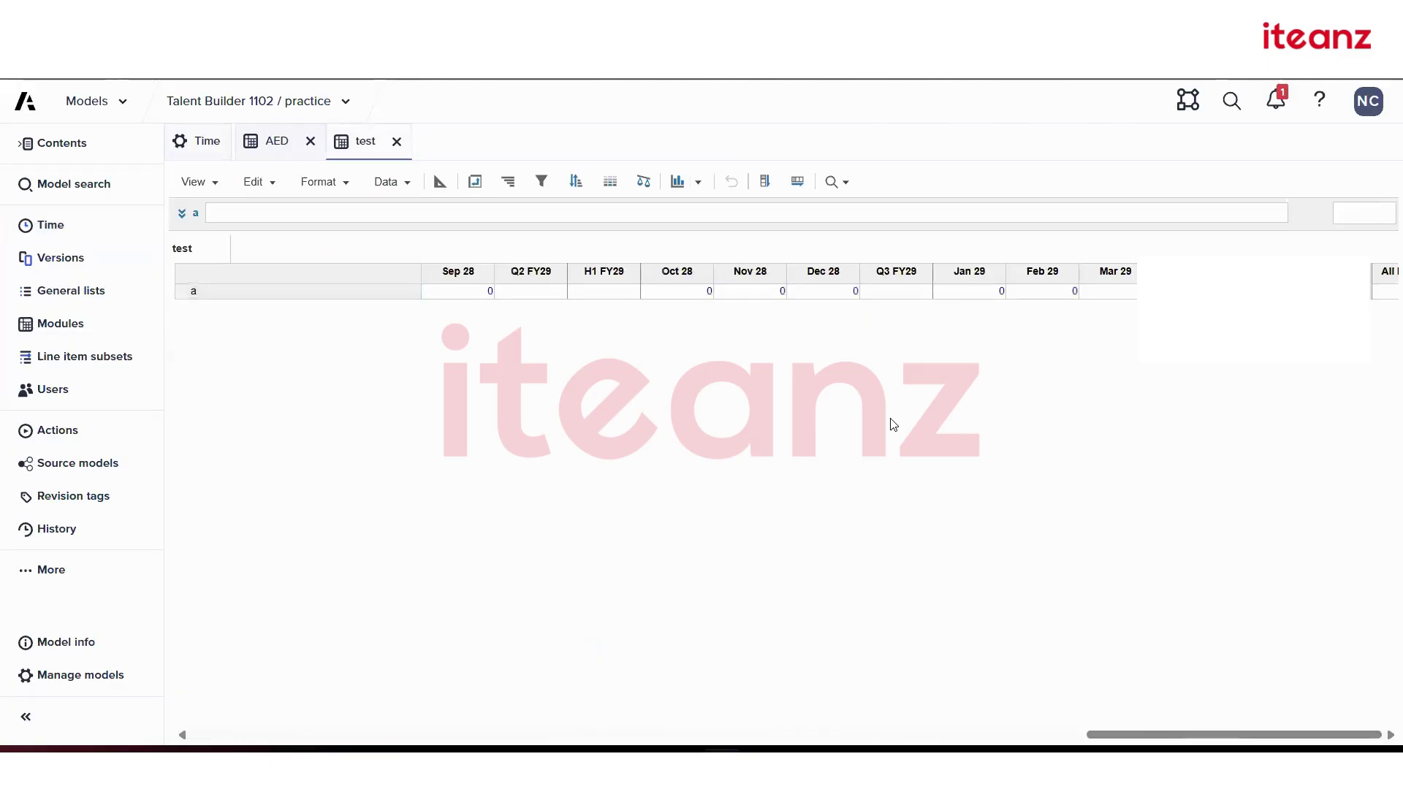
{"action": "left_click", "coordinate": [1383, 293]}
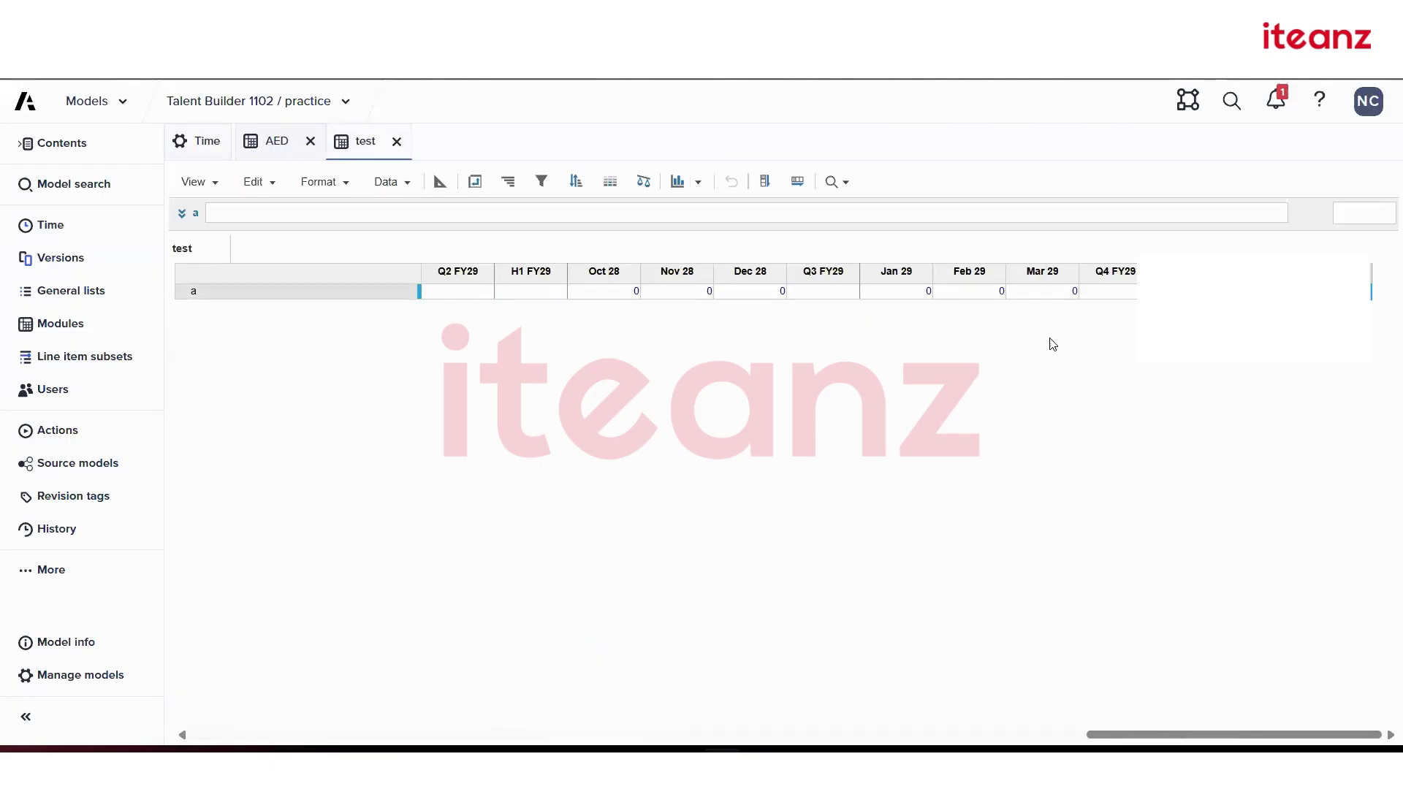
- Close the AED module, view the time ranges in the time settings, and return to the model calendar
{"action": "left_click", "coordinate": [311, 142]}
{"action": "left_click", "coordinate": [205, 143]}
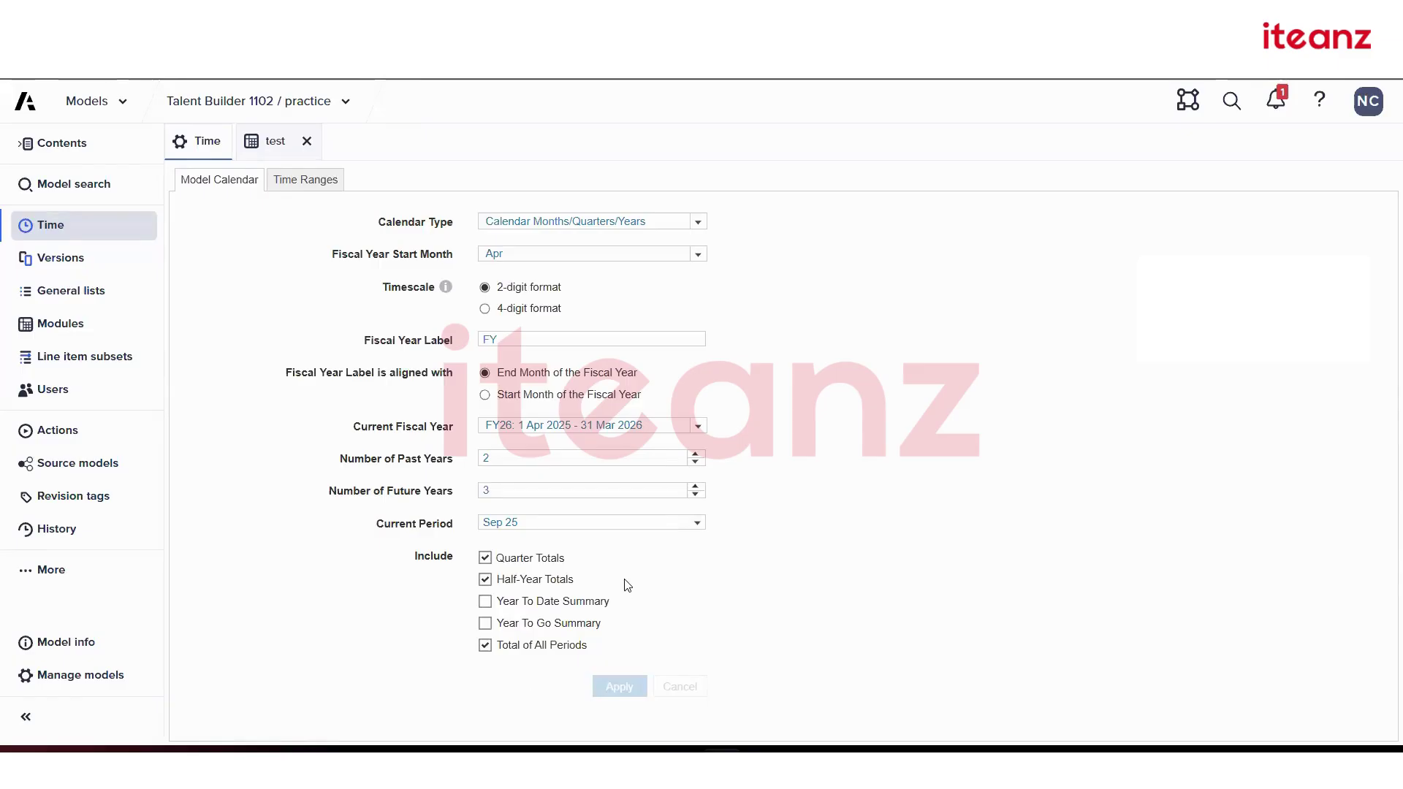
{"action": "left_click", "coordinate": [321, 187]}
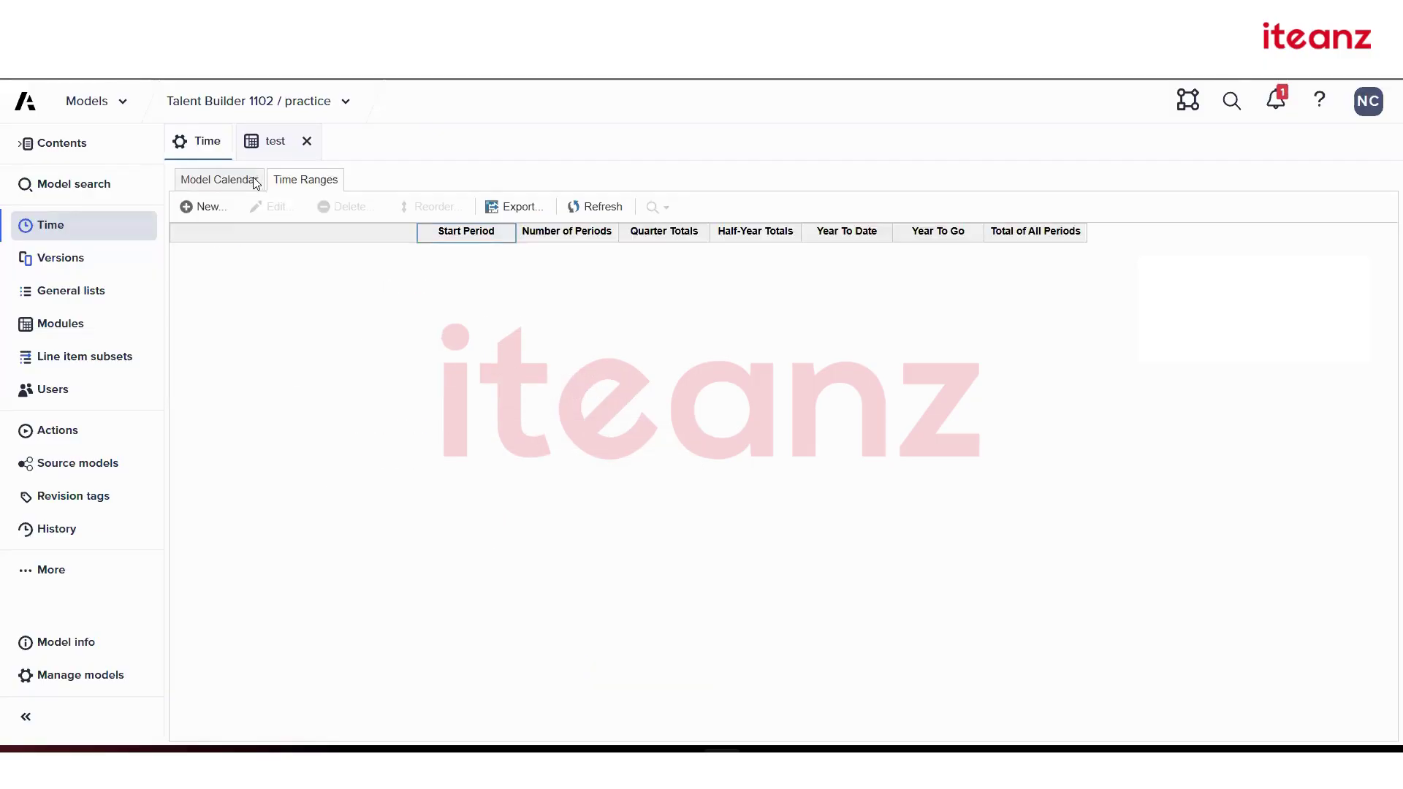
{"action": "left_click", "coordinate": [252, 180]}
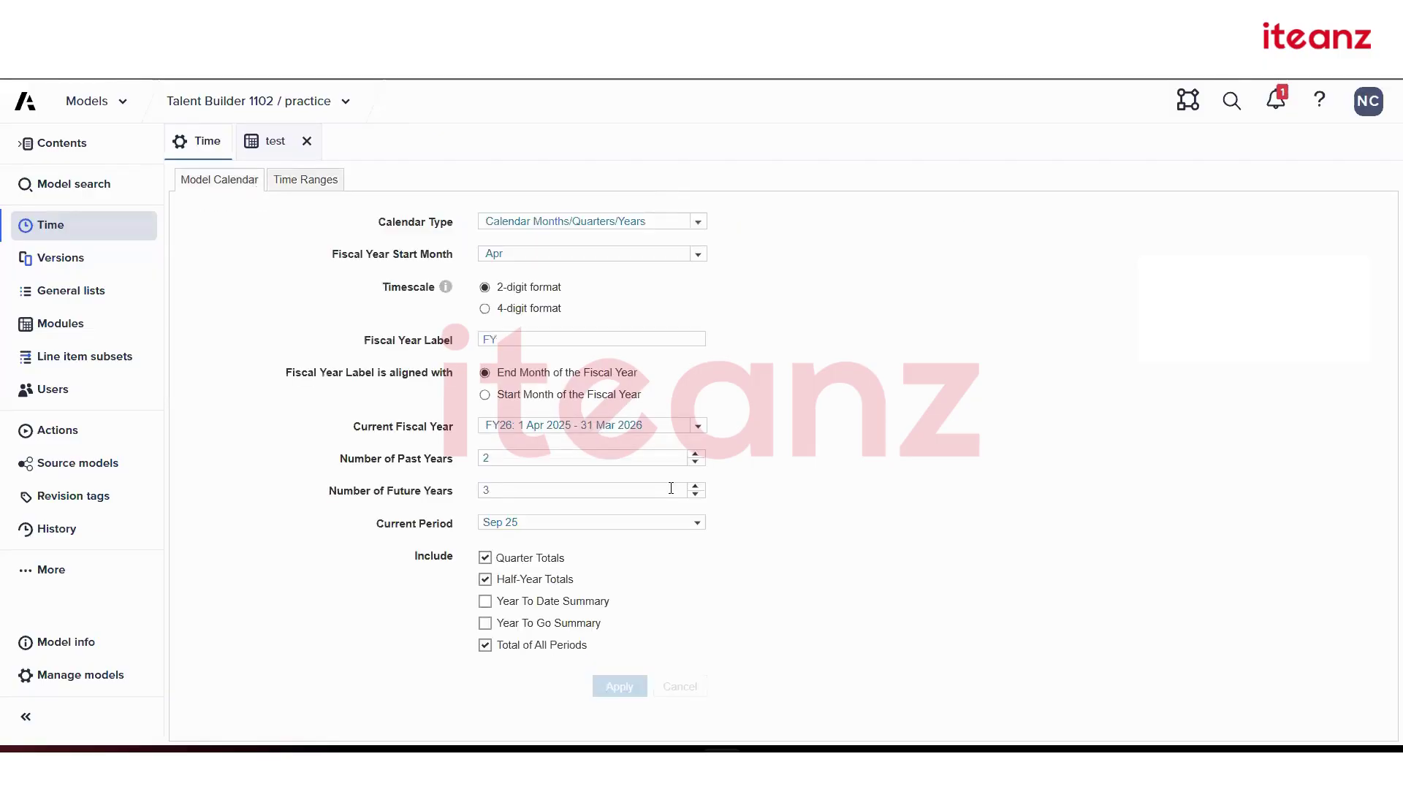
- Set the model calendar to 3 past years and 4 future years, and apply the change
{"action": "left_click", "coordinate": [697, 454]}
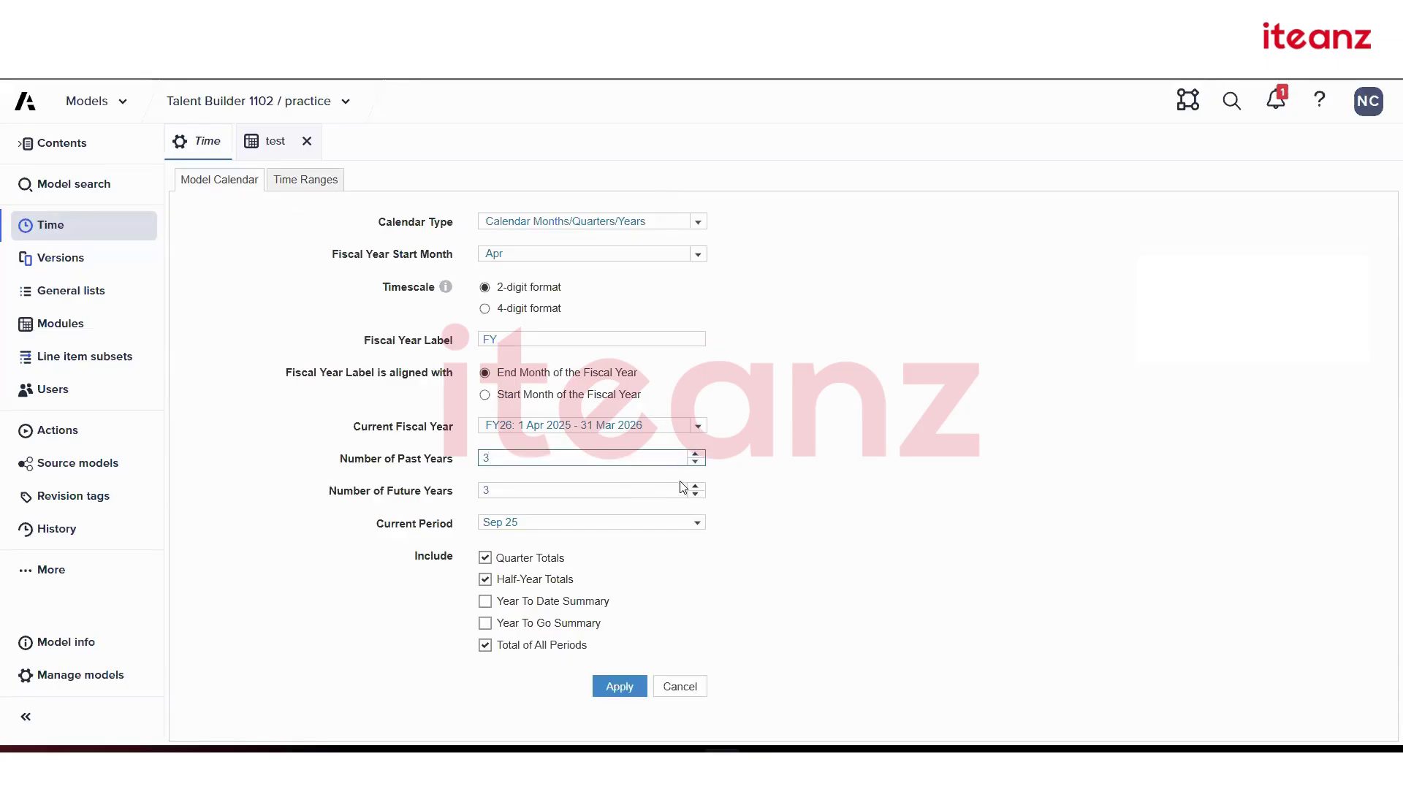
{"action": "left_click", "coordinate": [694, 487]}
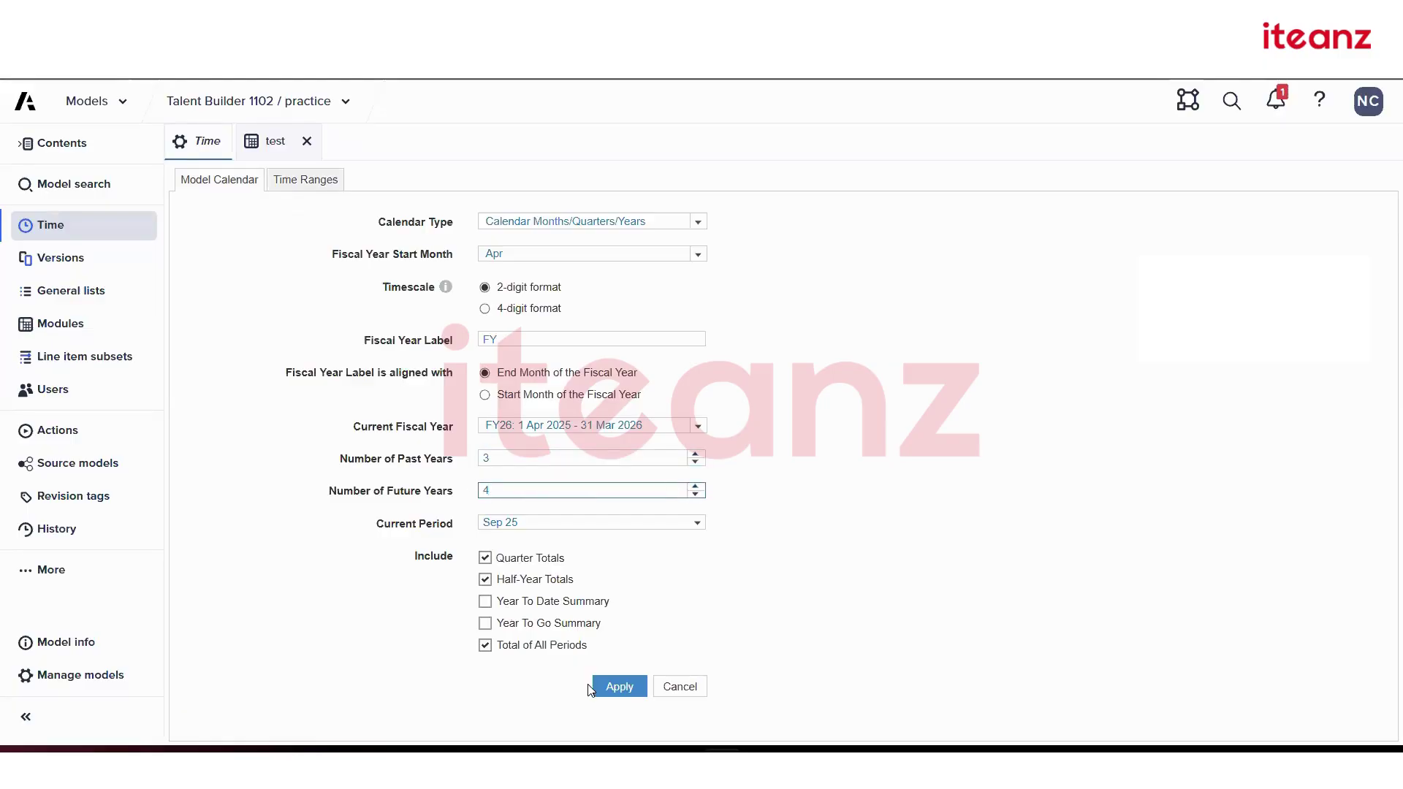
{"action": "left_click", "coordinate": [620, 691]}
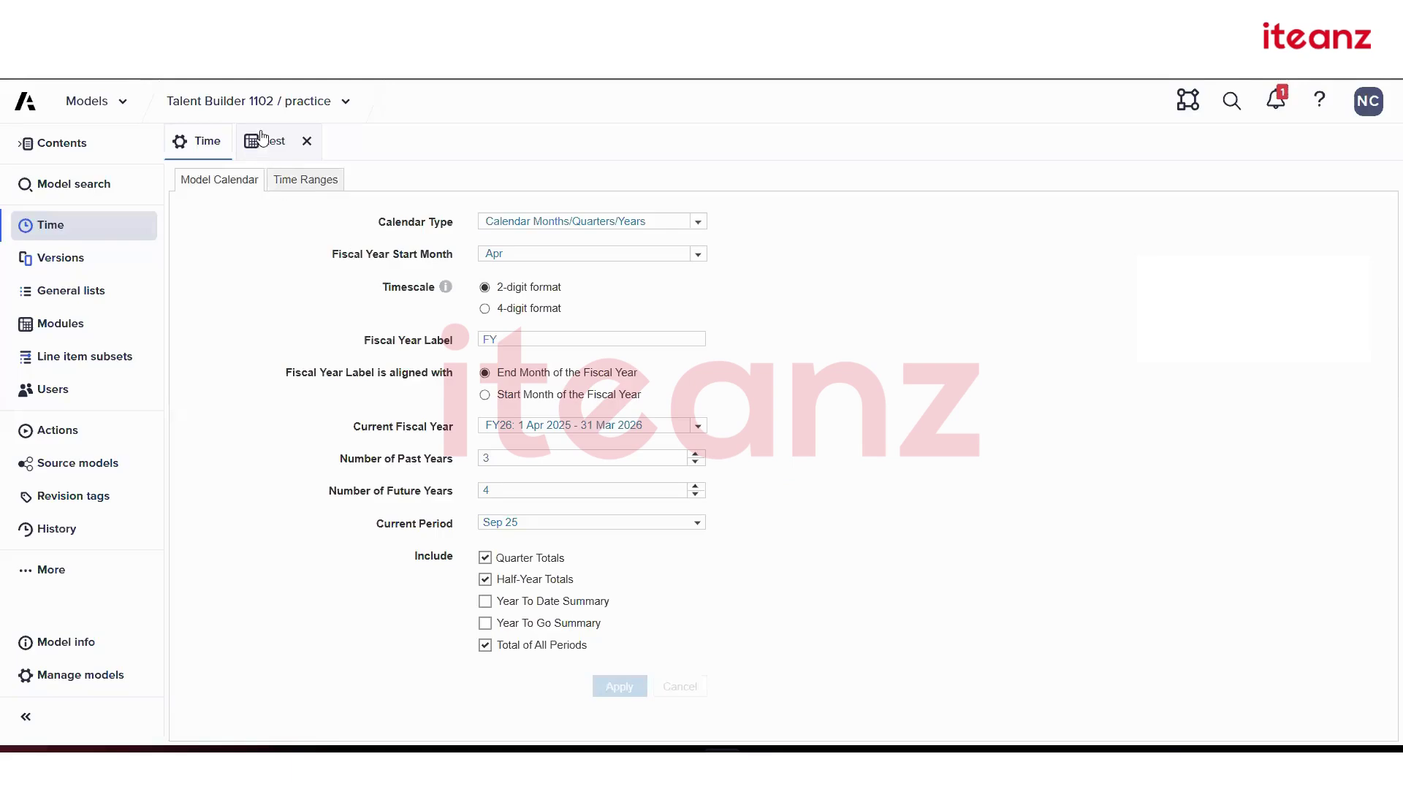
- Review the later fiscal years' time columns in the test module against the extended calendar
{"action": "left_click", "coordinate": [268, 140]}
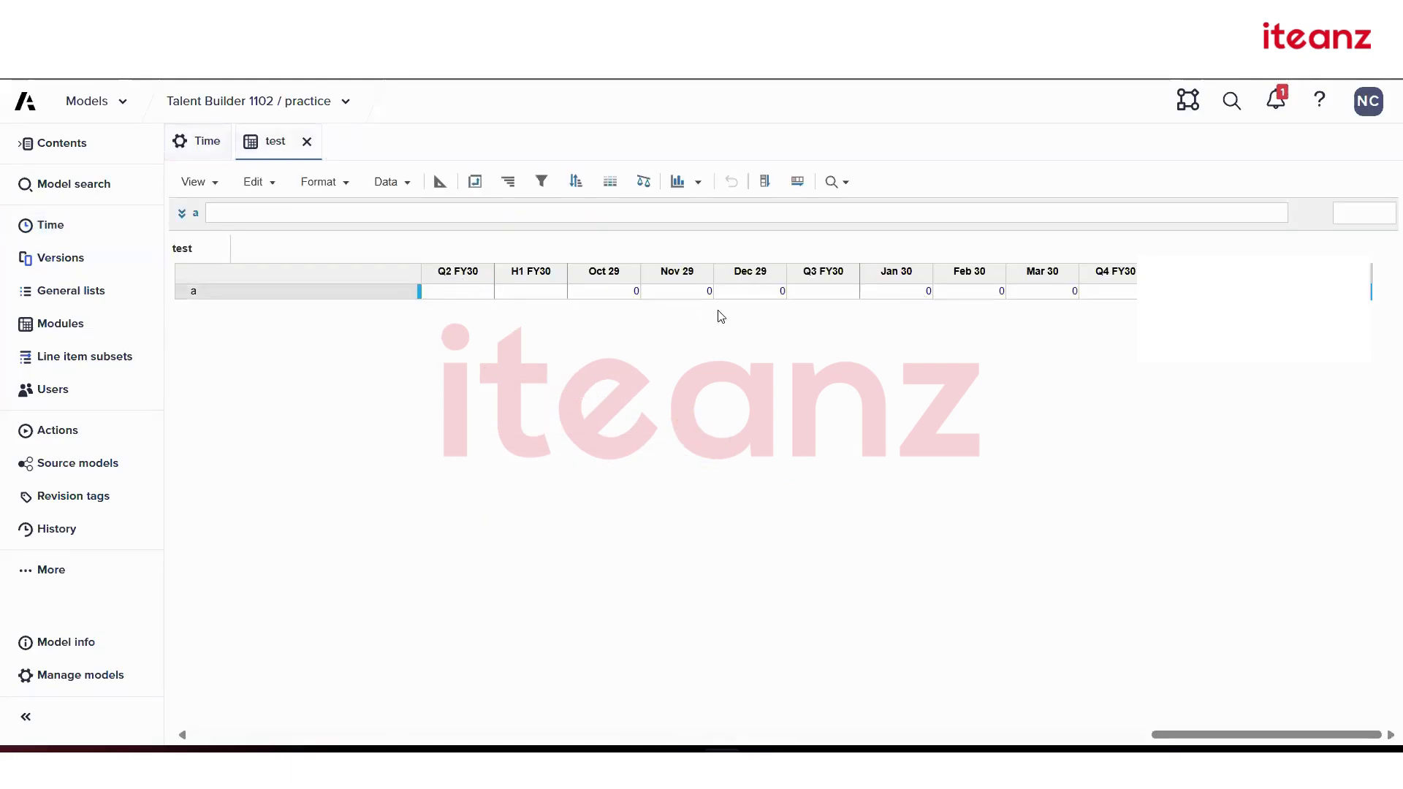
{"action": "scroll", "coordinate": [658, 328], "scroll_direction": "left", "scroll_amount": 5}
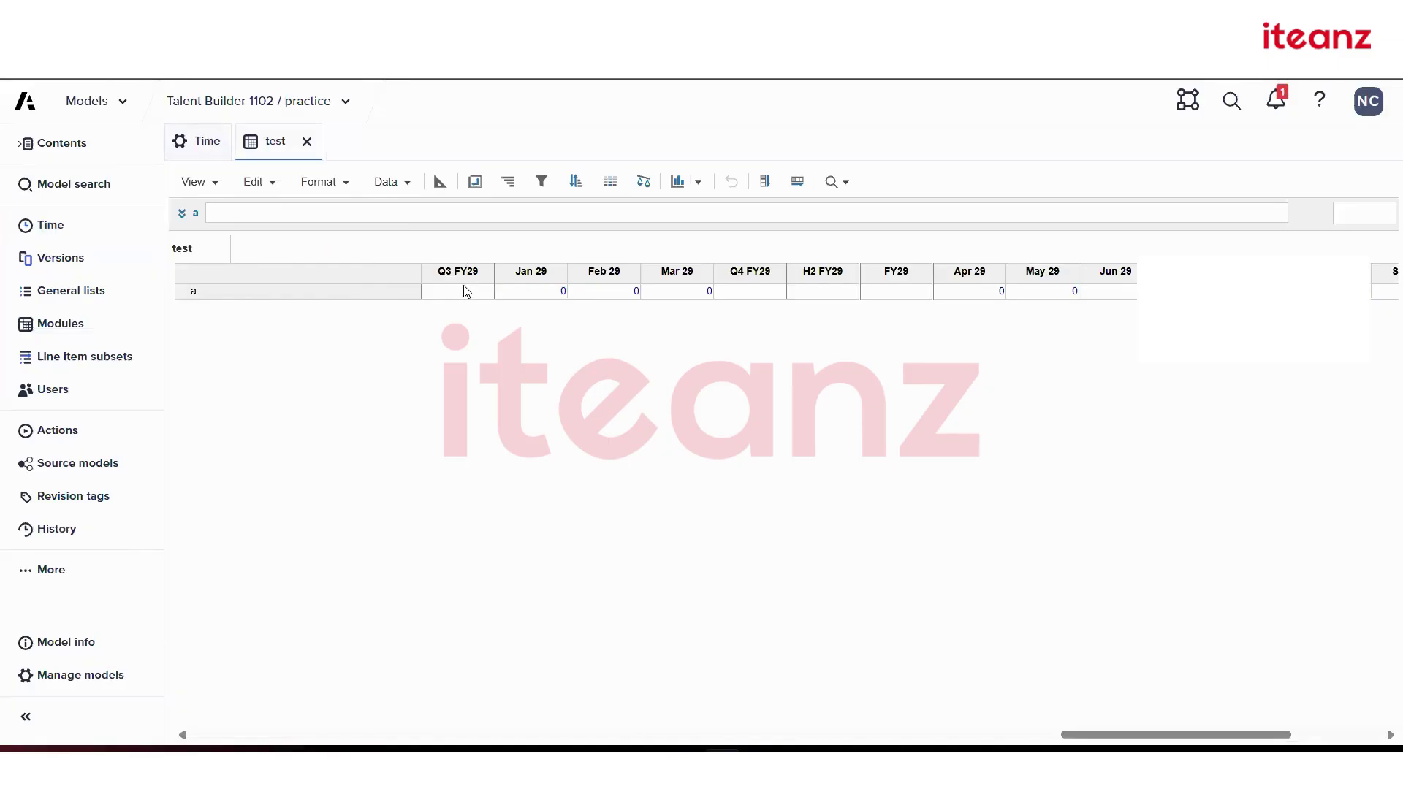
{"action": "scroll", "coordinate": [464, 291], "scroll_direction": "left", "scroll_amount": 3}
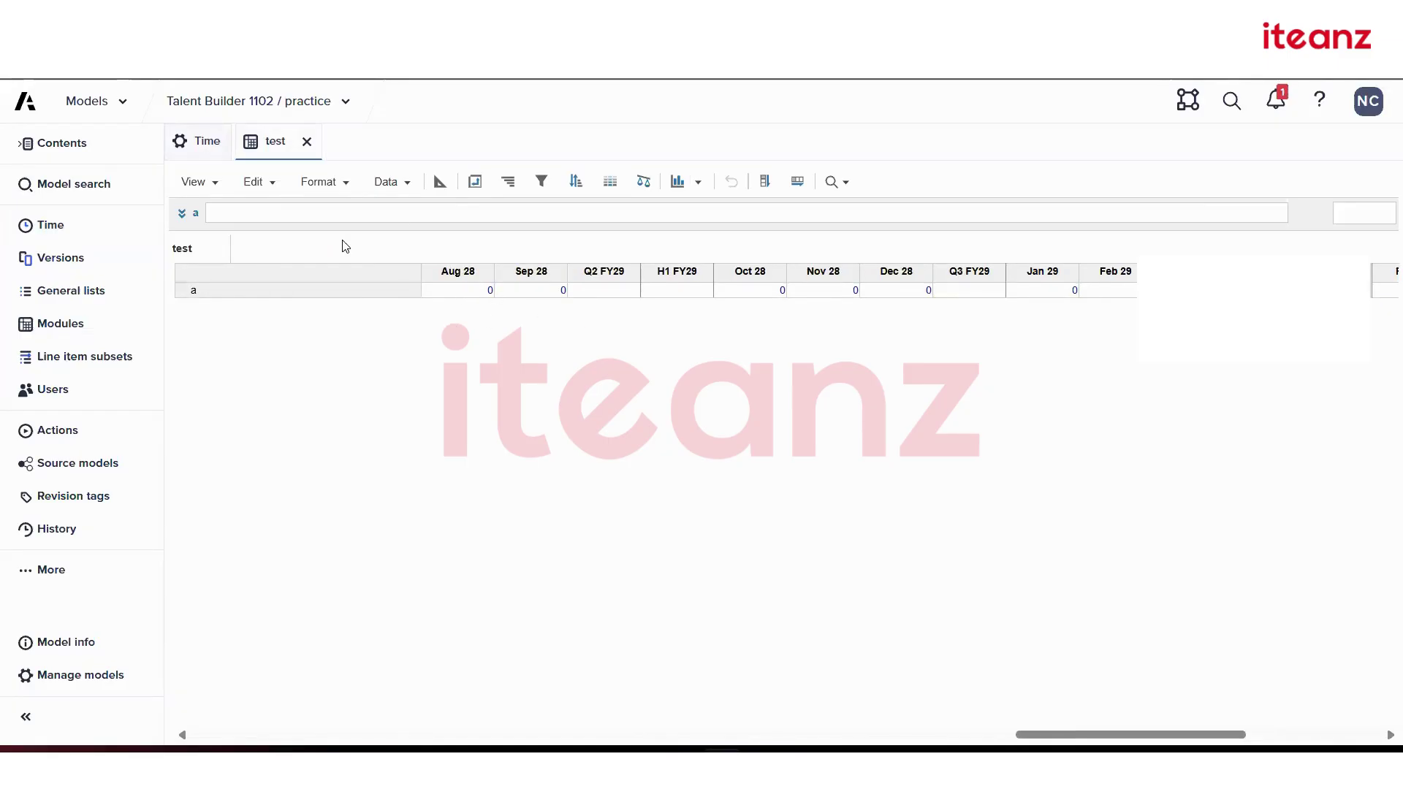
- Insert the line items a1, d, f and g before line item a in the test module's blueprint
{"action": "left_click", "coordinate": [441, 181]}
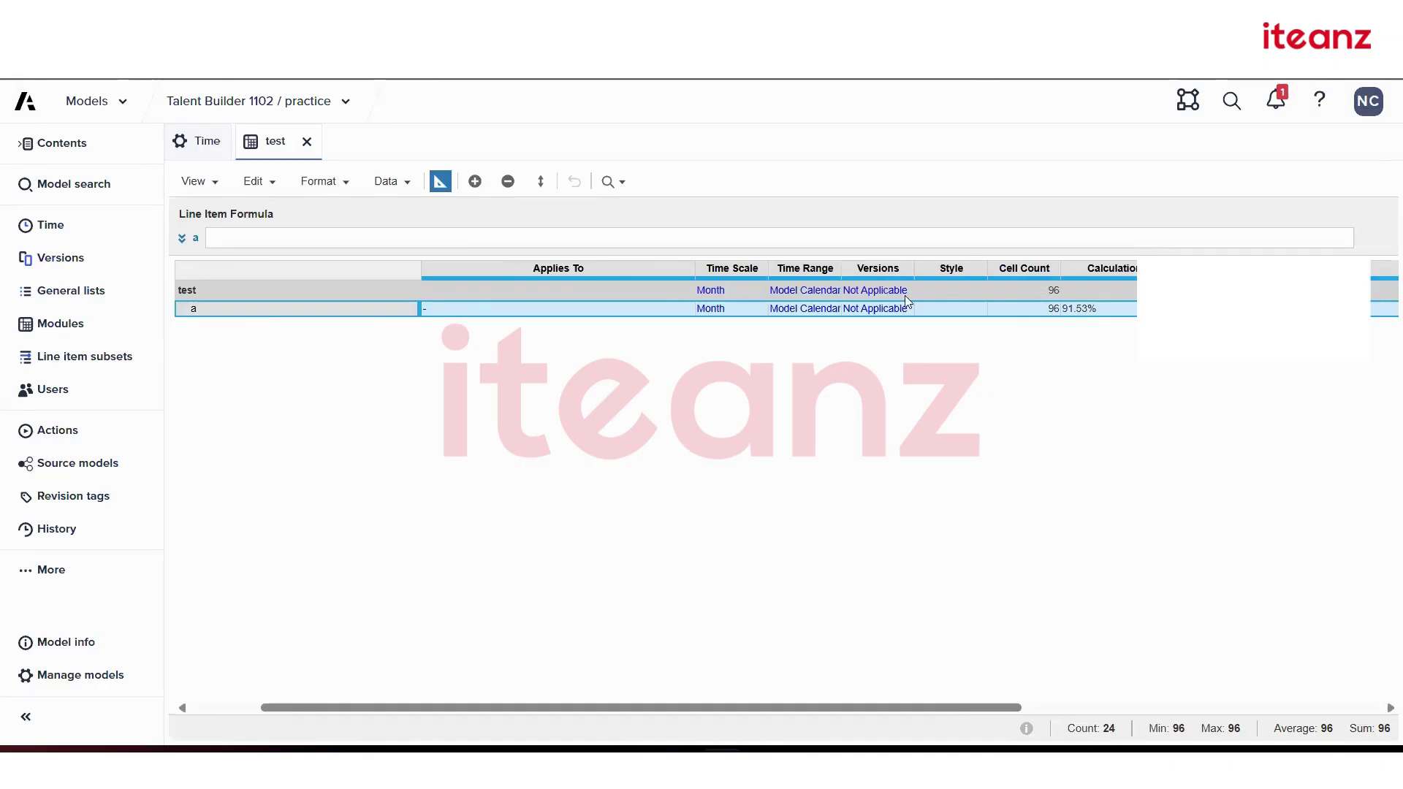
{"action": "left_click", "coordinate": [474, 181]}
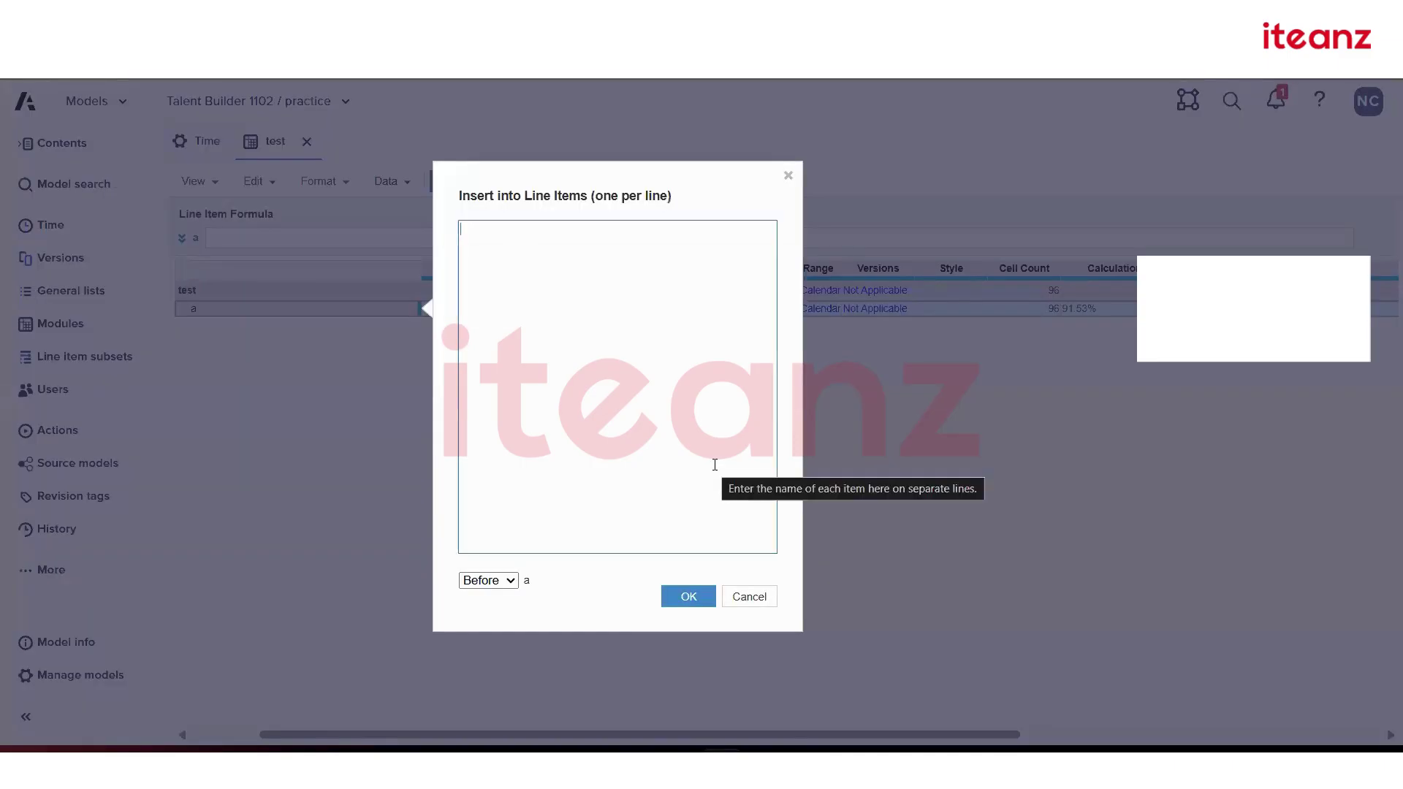
{"action": "type", "text": "a1"}
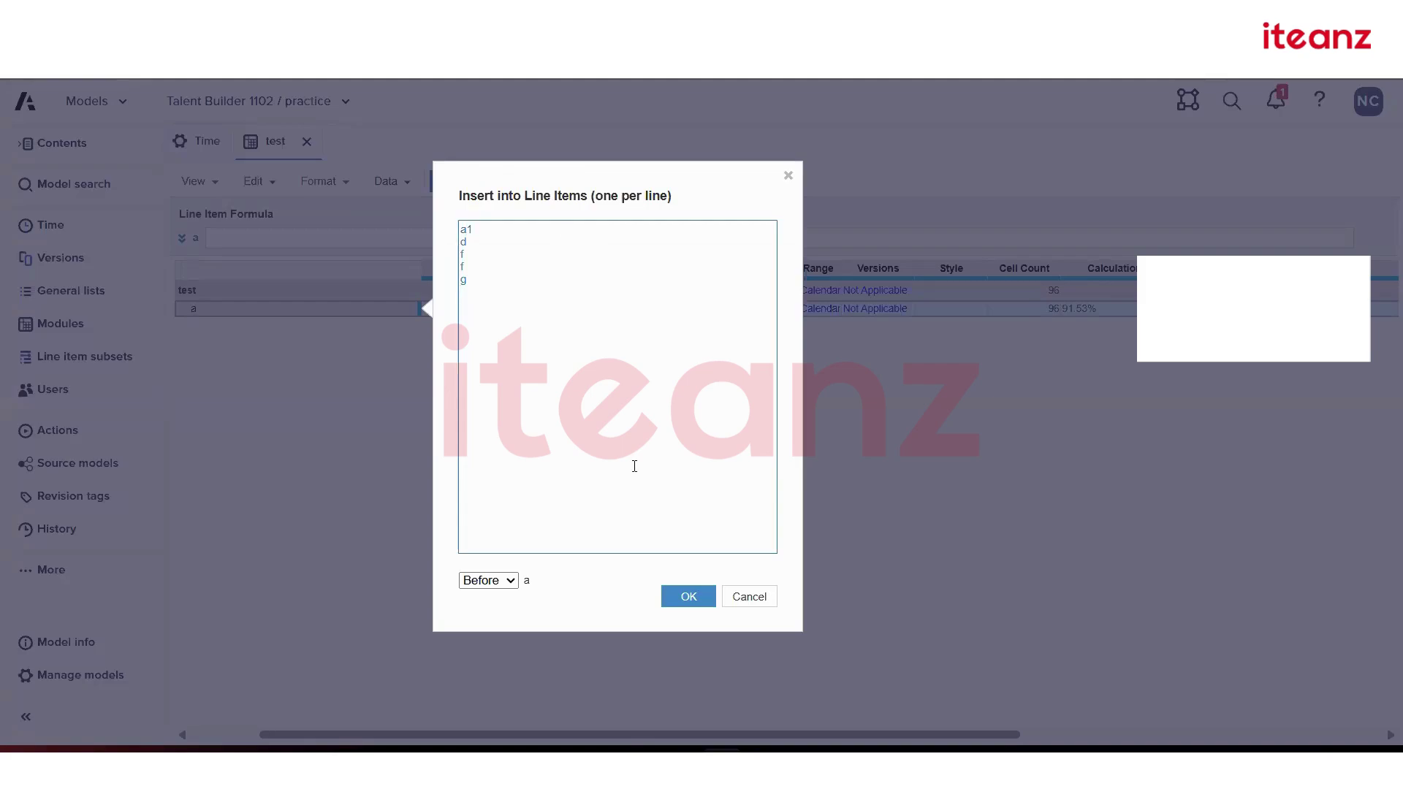
{"action": "left_click", "coordinate": [676, 594]}
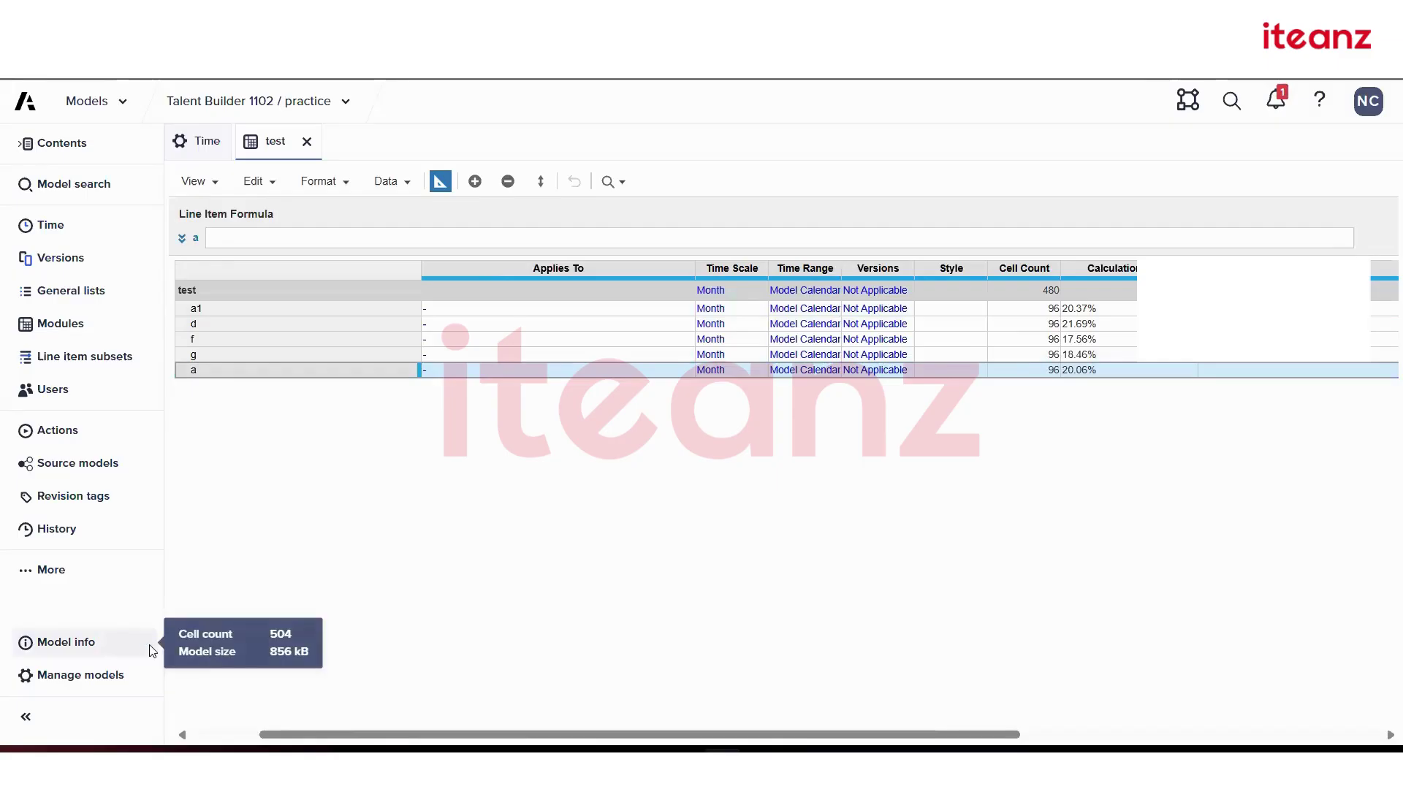
- Check the model's cell count and size, and inspect the test module's line items in its blueprint and time grid
{"action": "mouse_move", "coordinate": [92, 652]}
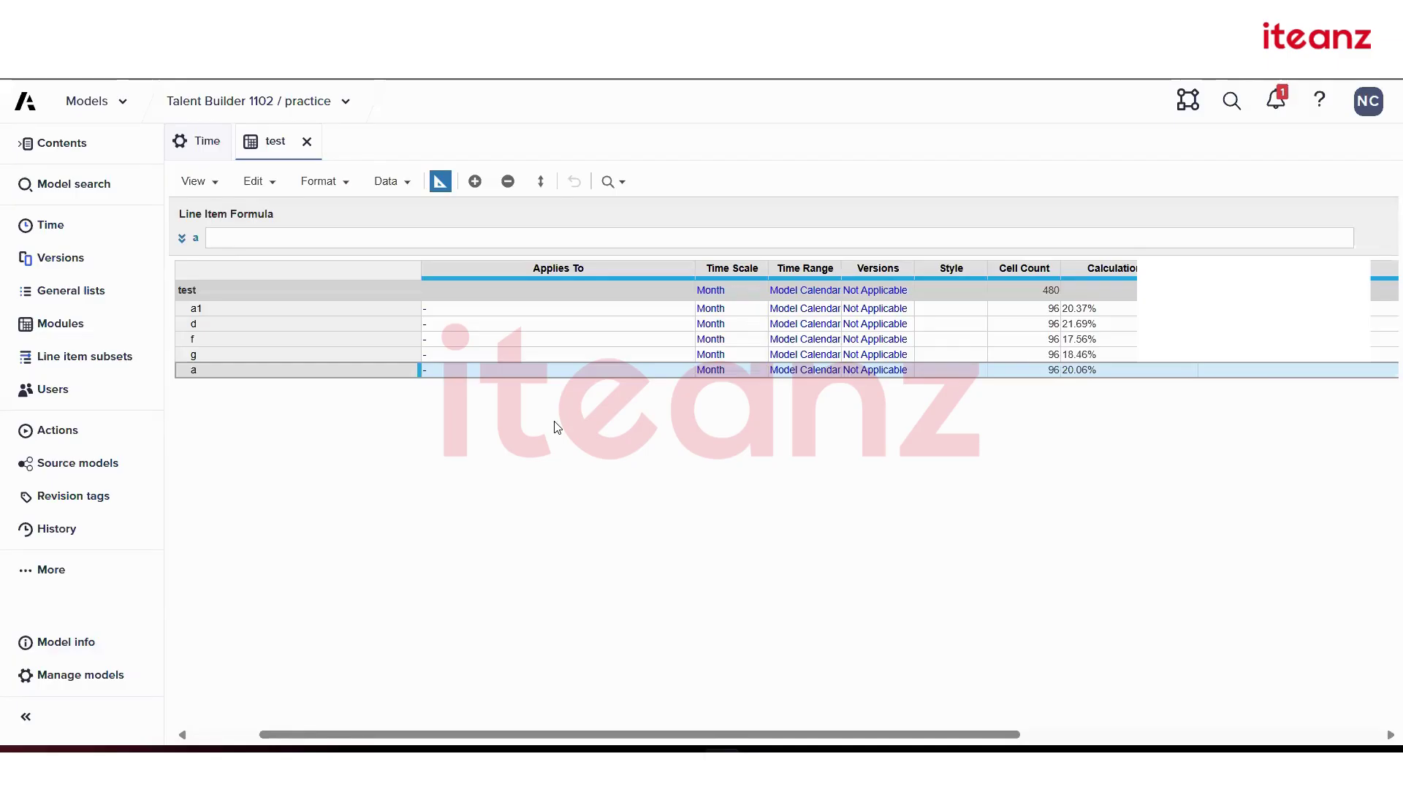
{"action": "scroll", "coordinate": [802, 400], "scroll_direction": "left", "scroll_amount": 5}
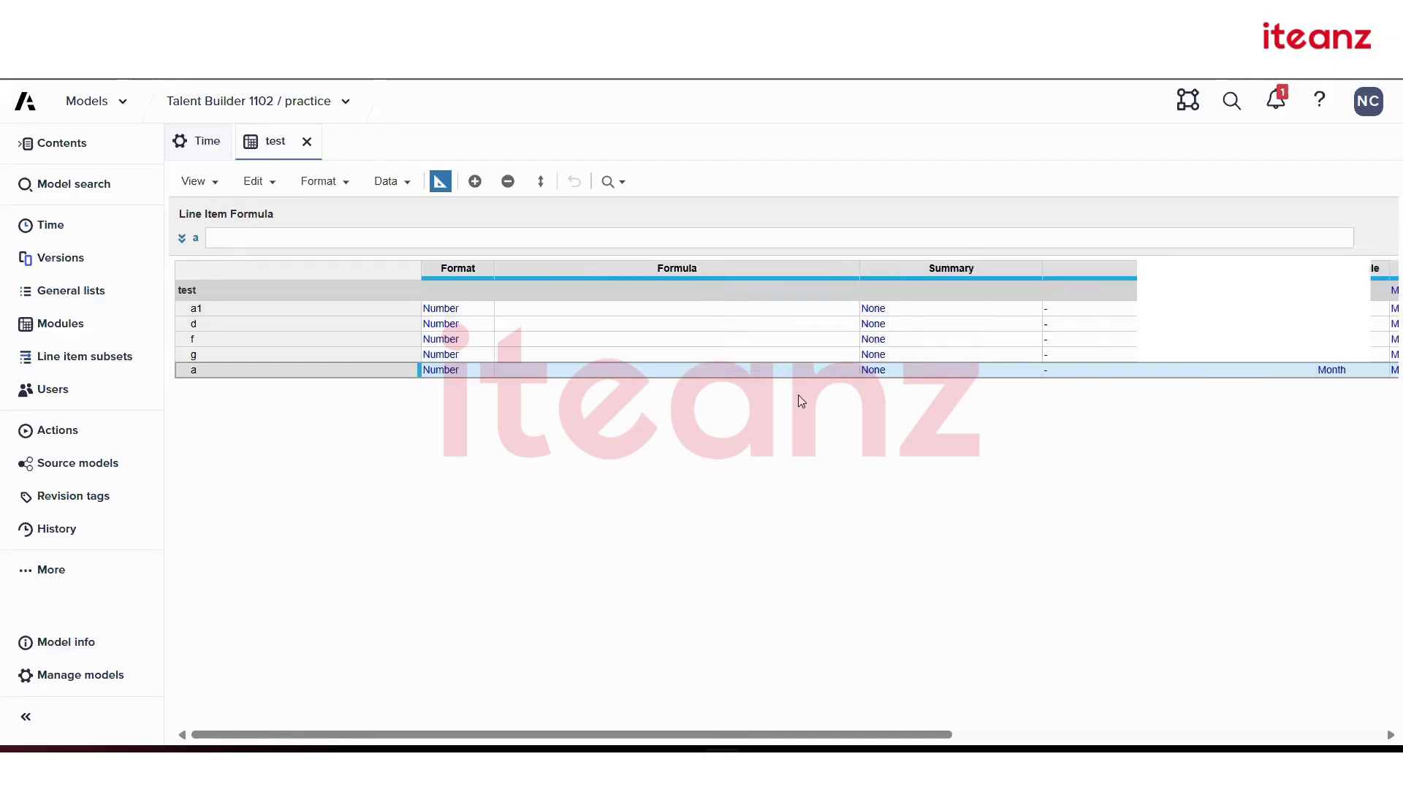
{"action": "left_click", "coordinate": [439, 182]}
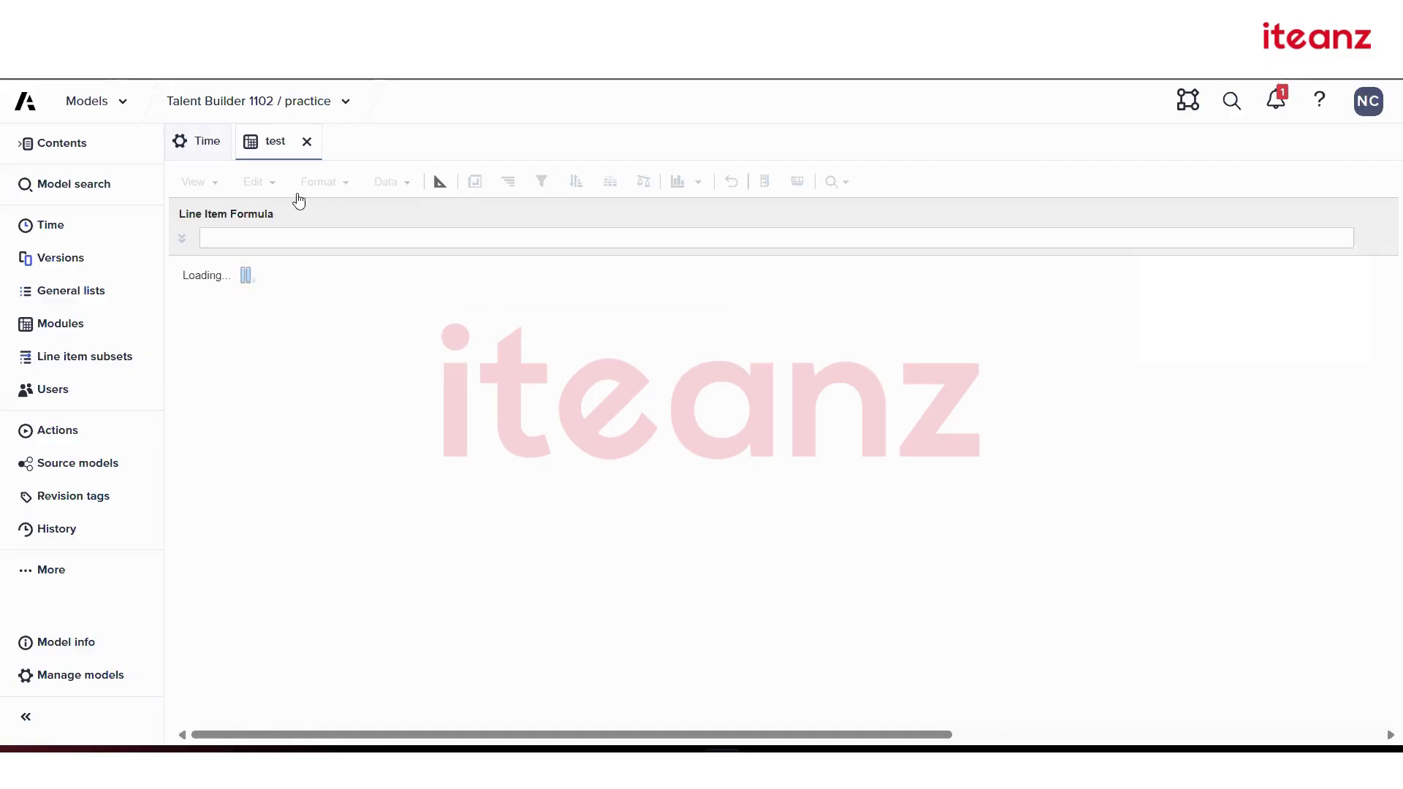
{"action": "scroll", "coordinate": [655, 334], "scroll_direction": "right", "scroll_amount": 3}
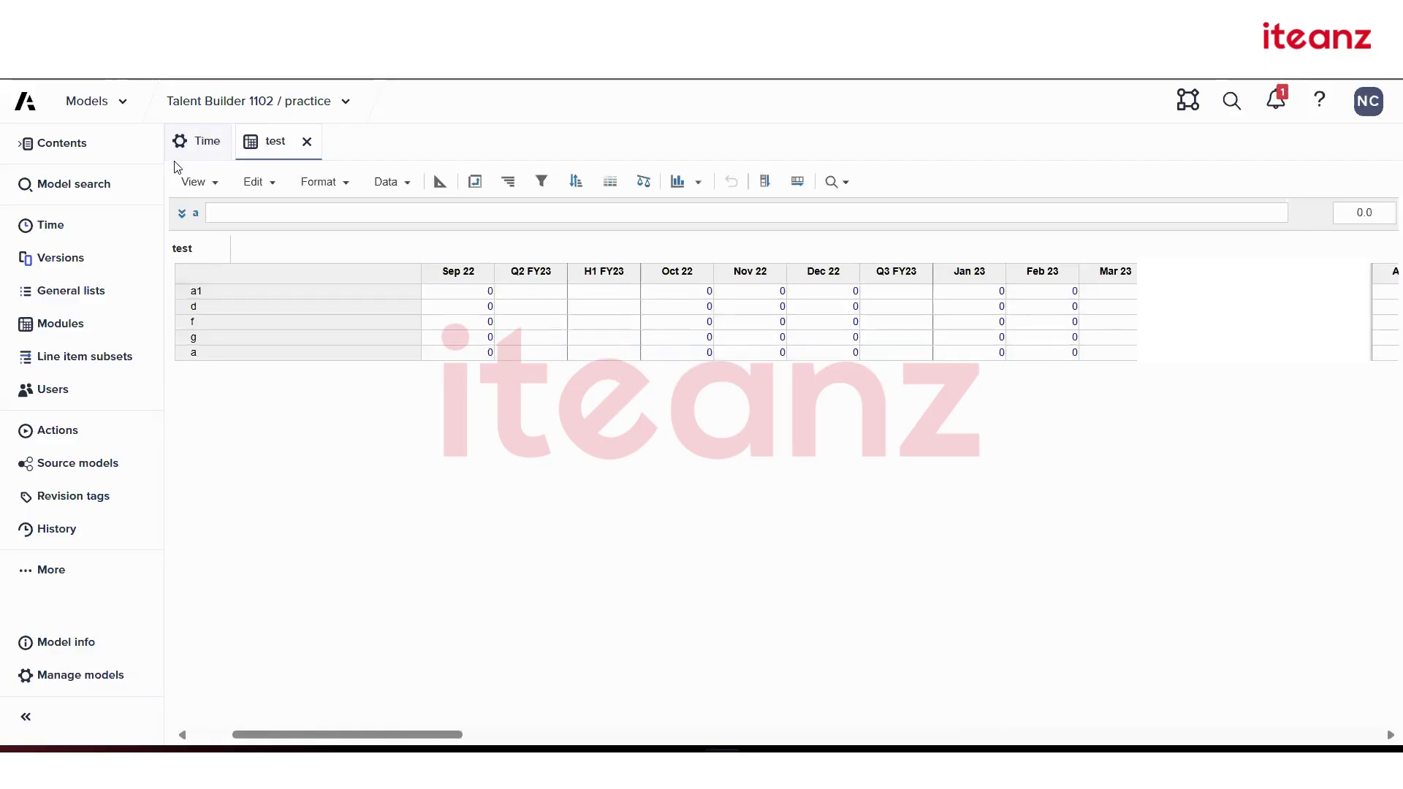
{"action": "left_click", "coordinate": [184, 144]}
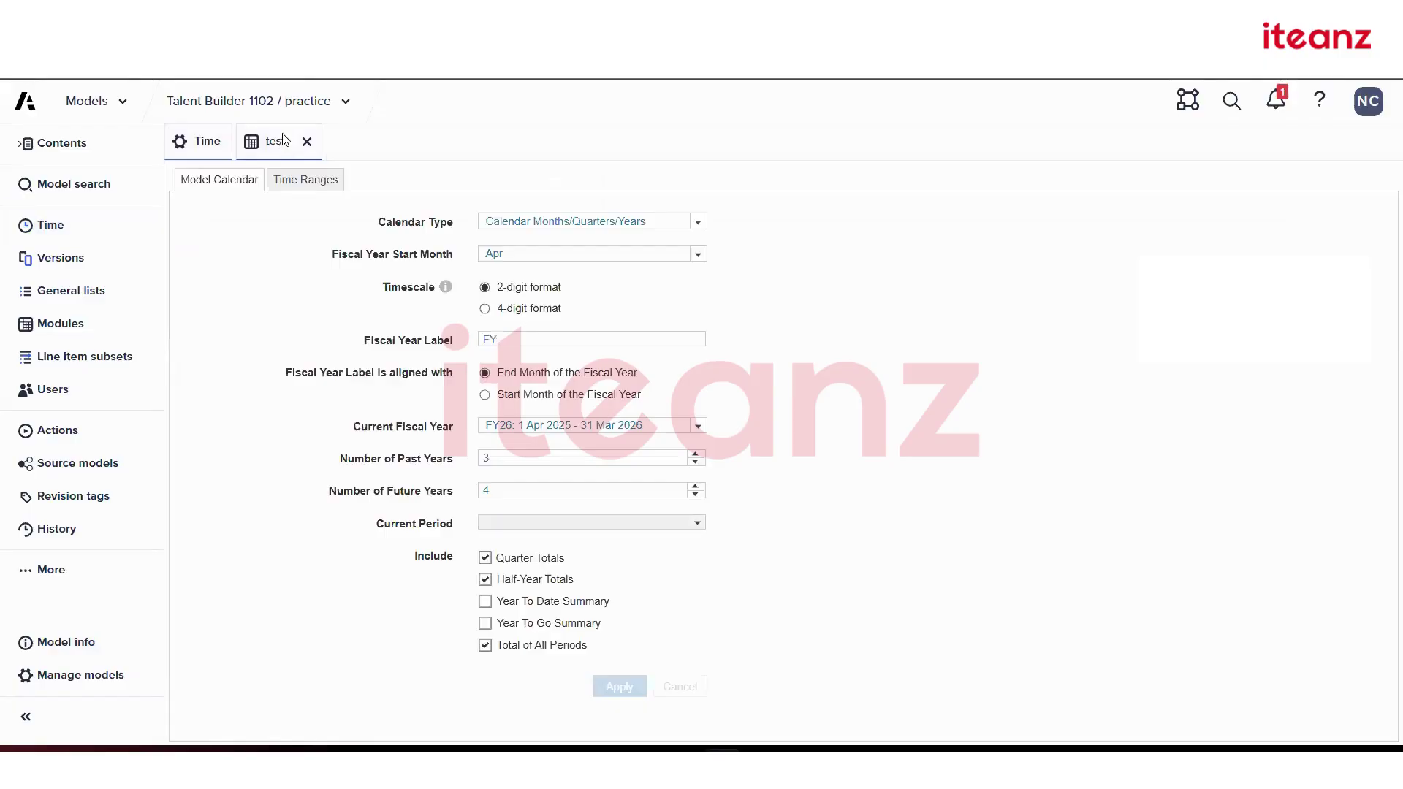
{"action": "left_click", "coordinate": [283, 141]}
{"action": "left_click", "coordinate": [439, 184]}
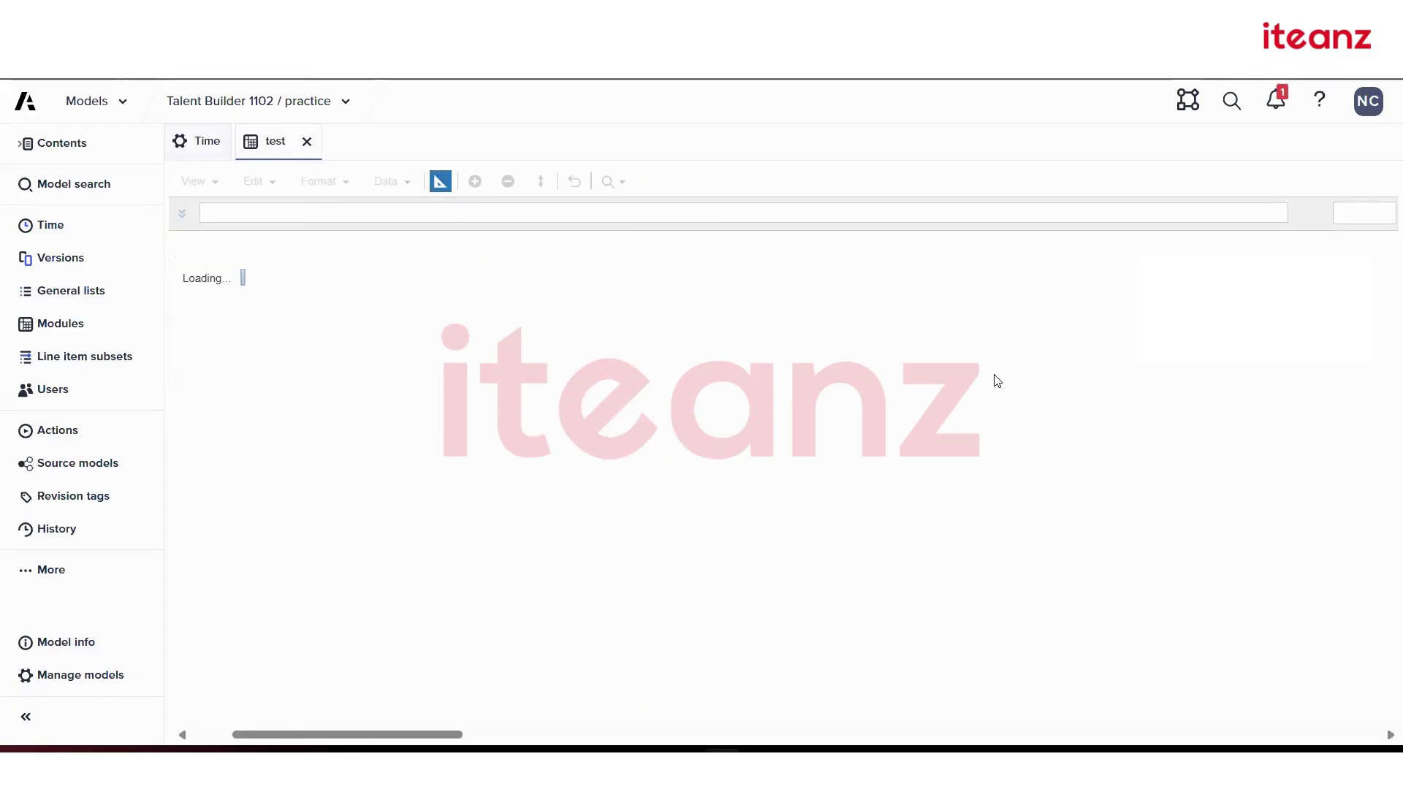
- Set the model calendar to 2 future years, apply the change, and check the test module's blueprint and time grid
{"action": "left_click", "coordinate": [194, 146]}
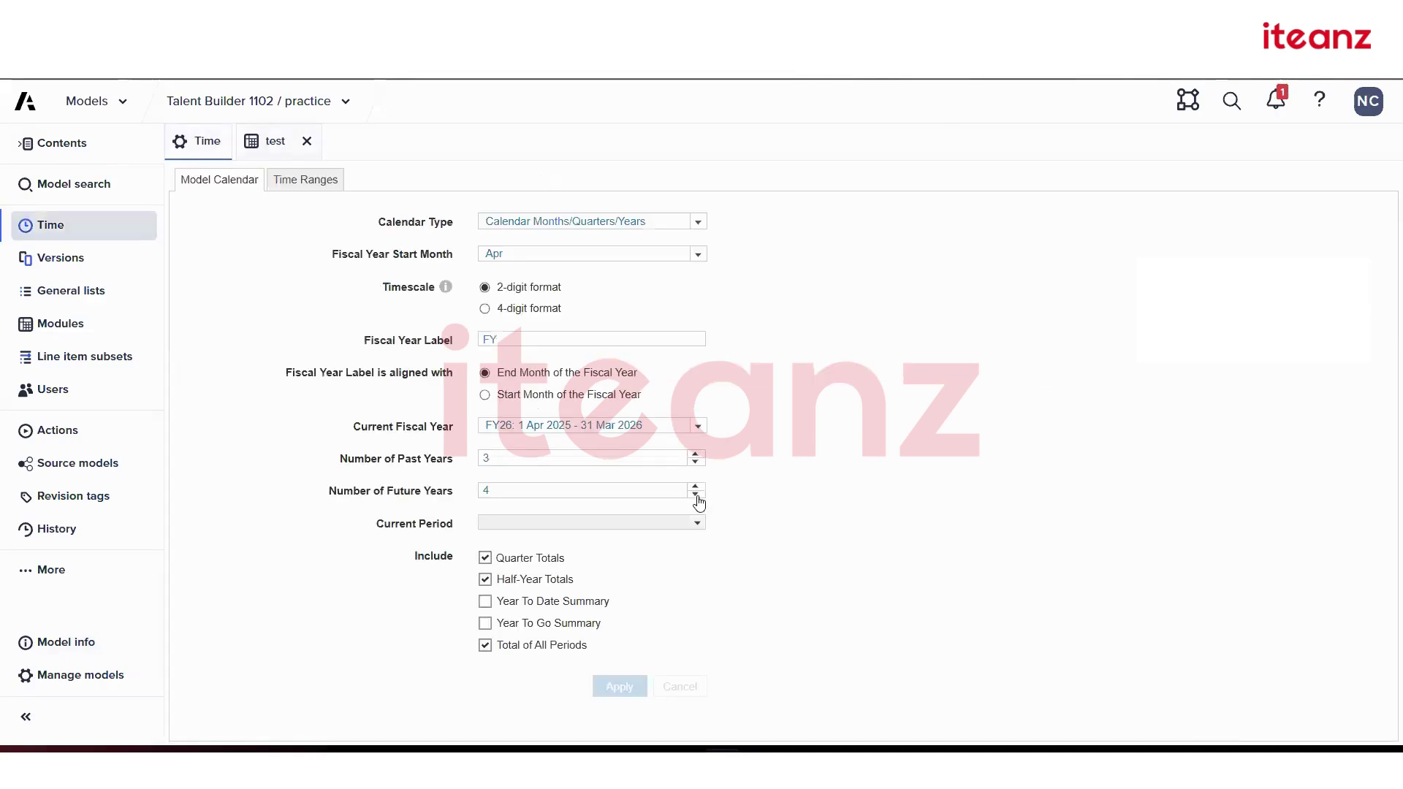
{"action": "left_click", "coordinate": [696, 496]}
{"action": "left_click", "coordinate": [697, 495]}
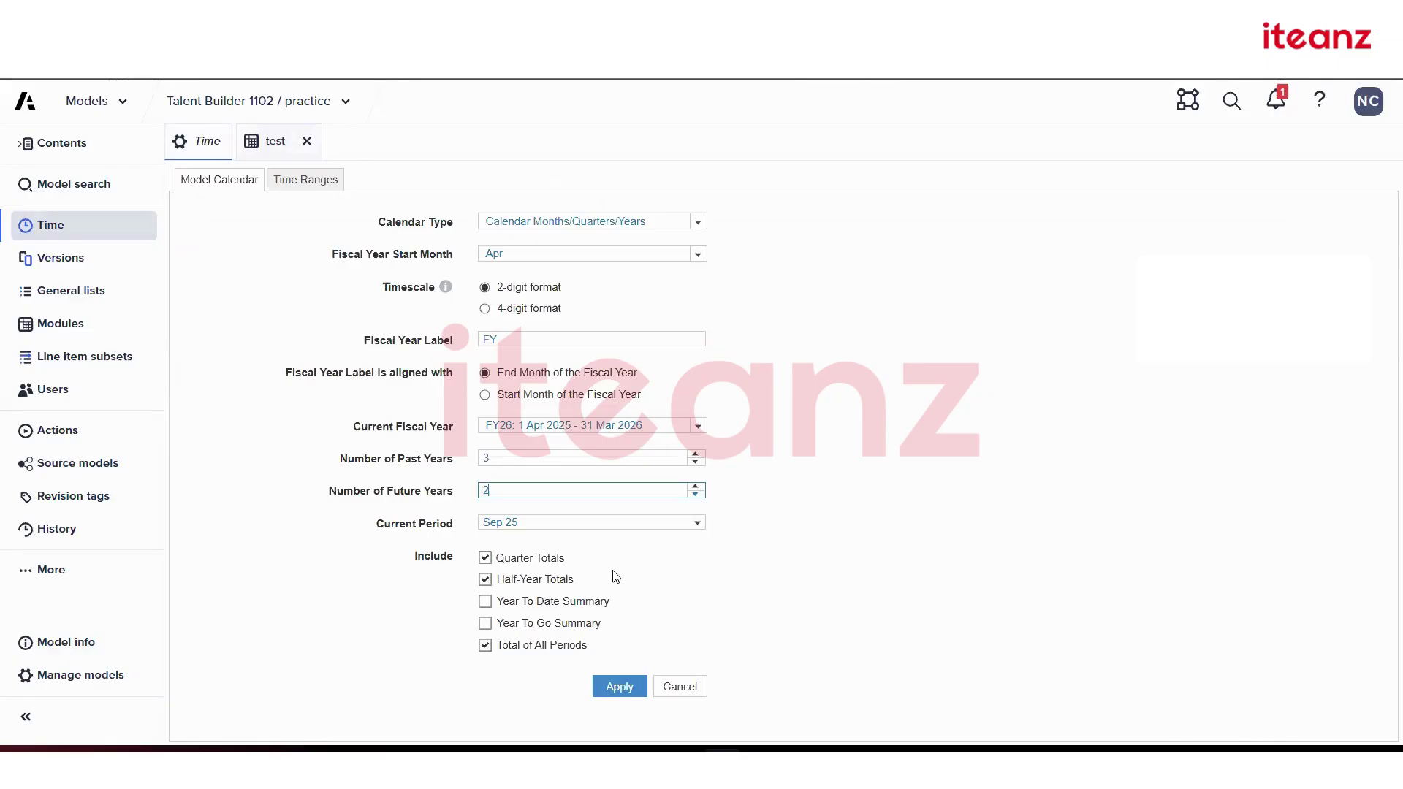
{"action": "left_click", "coordinate": [618, 688]}
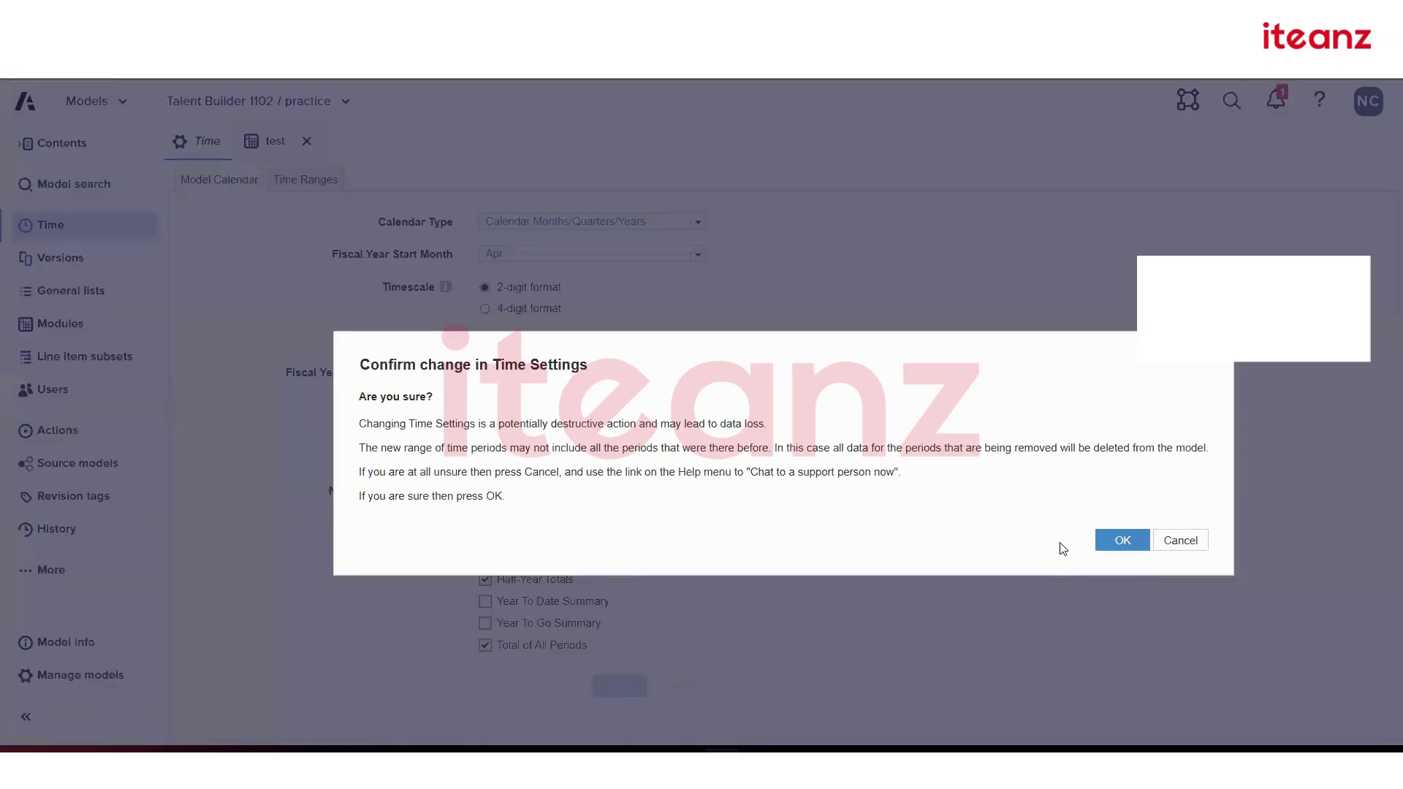
{"action": "key", "text": "Return"}
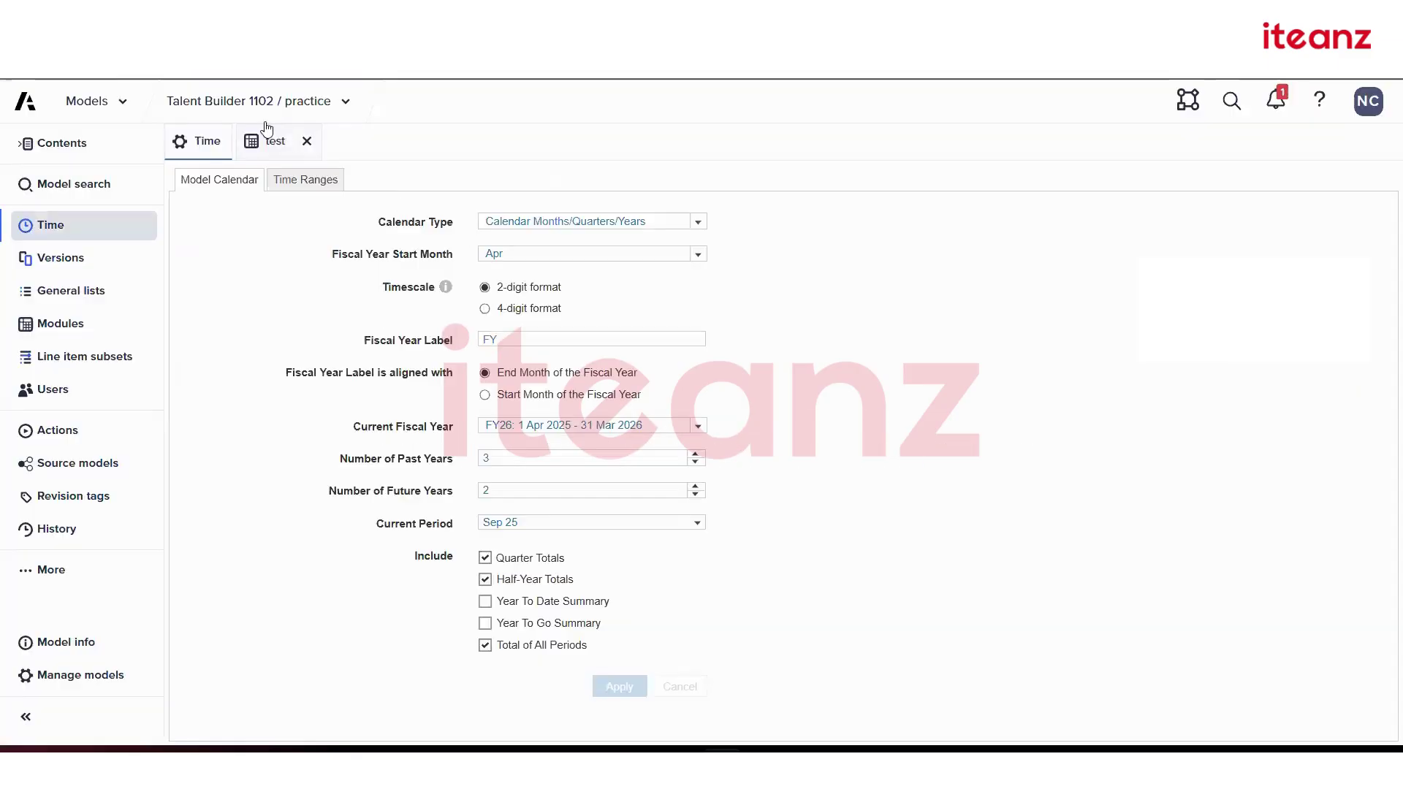
{"action": "left_click", "coordinate": [271, 140]}
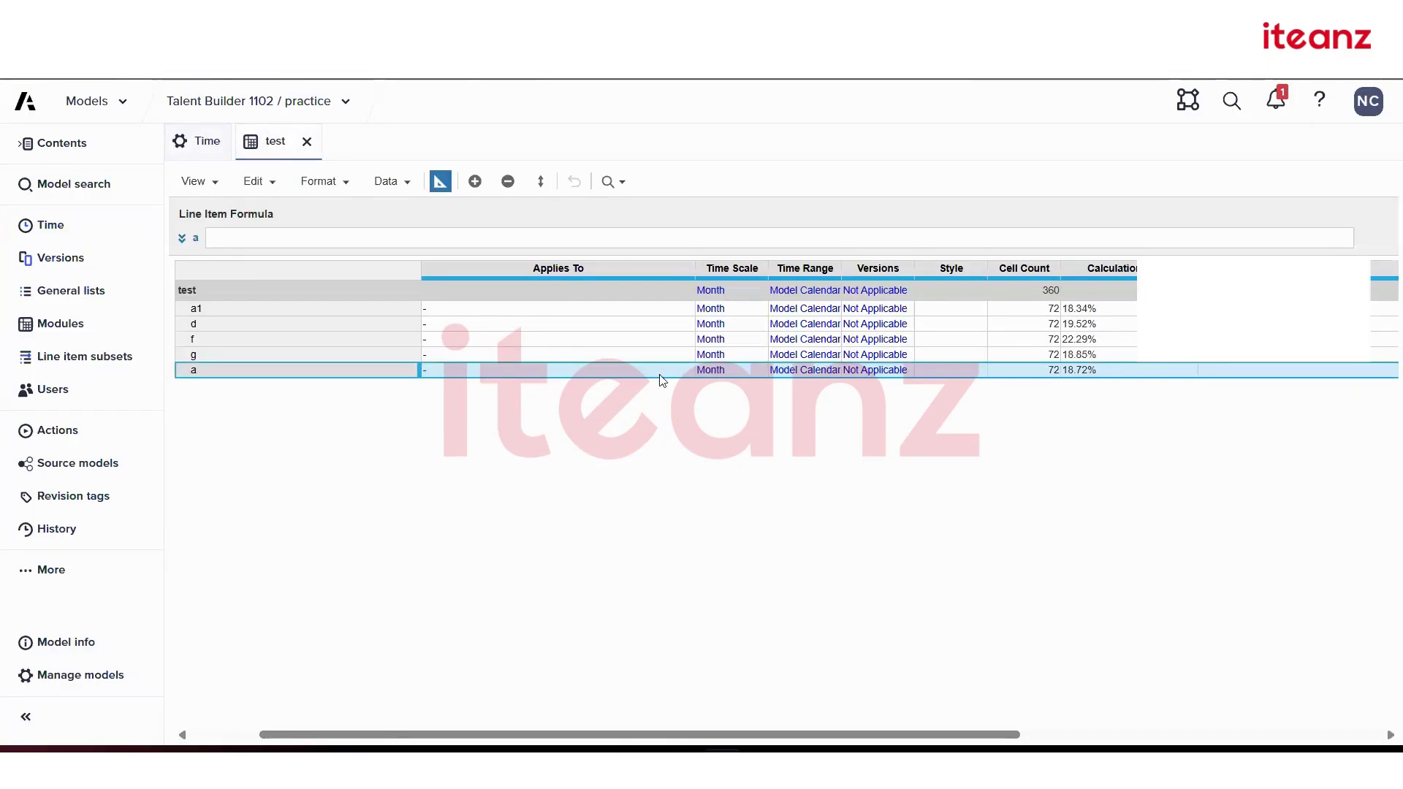
{"action": "left_click", "coordinate": [437, 182]}
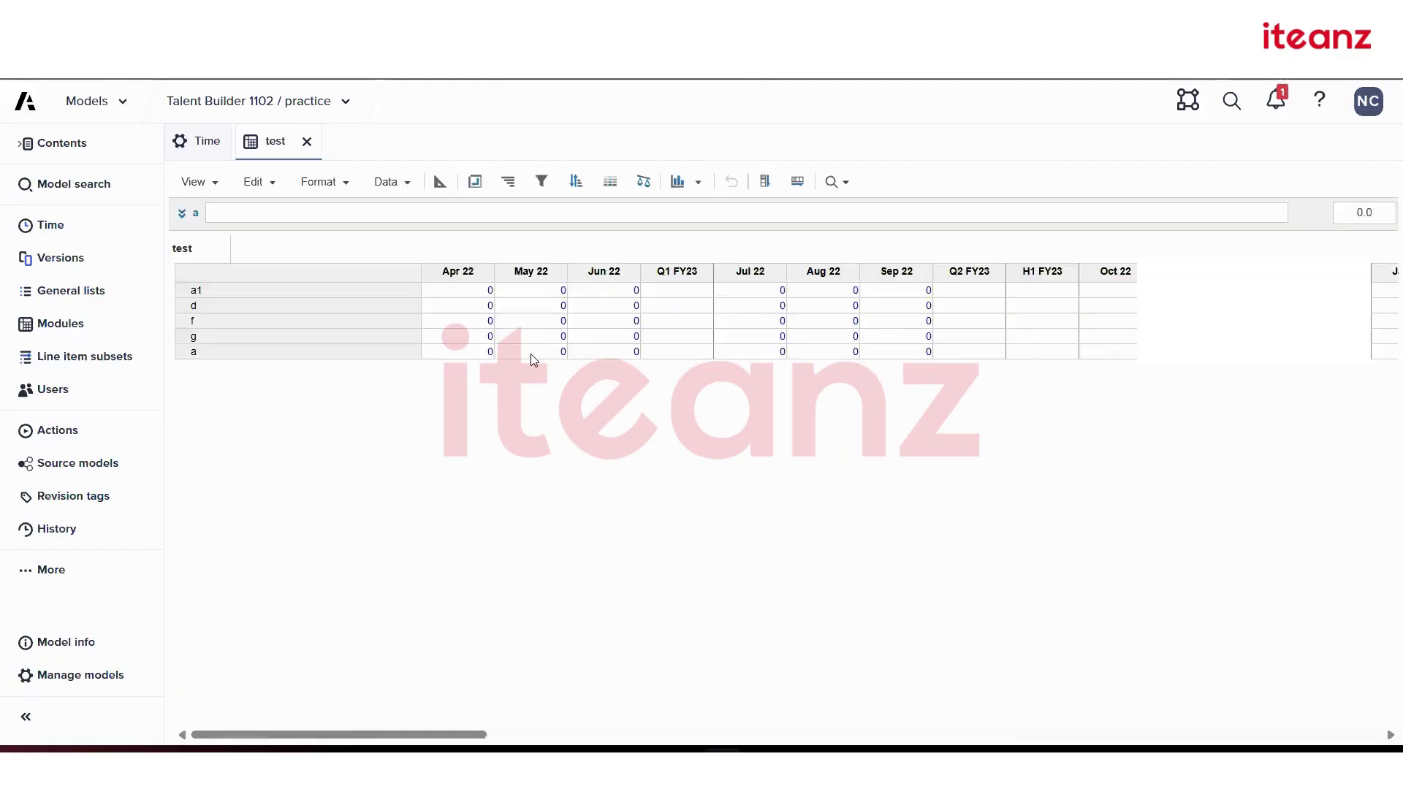
- Create a time range named testttt1 starting at FY20: 1 Apr 2019 with 3 periods, keeping the default aggregations
{"action": "left_click", "coordinate": [197, 141]}
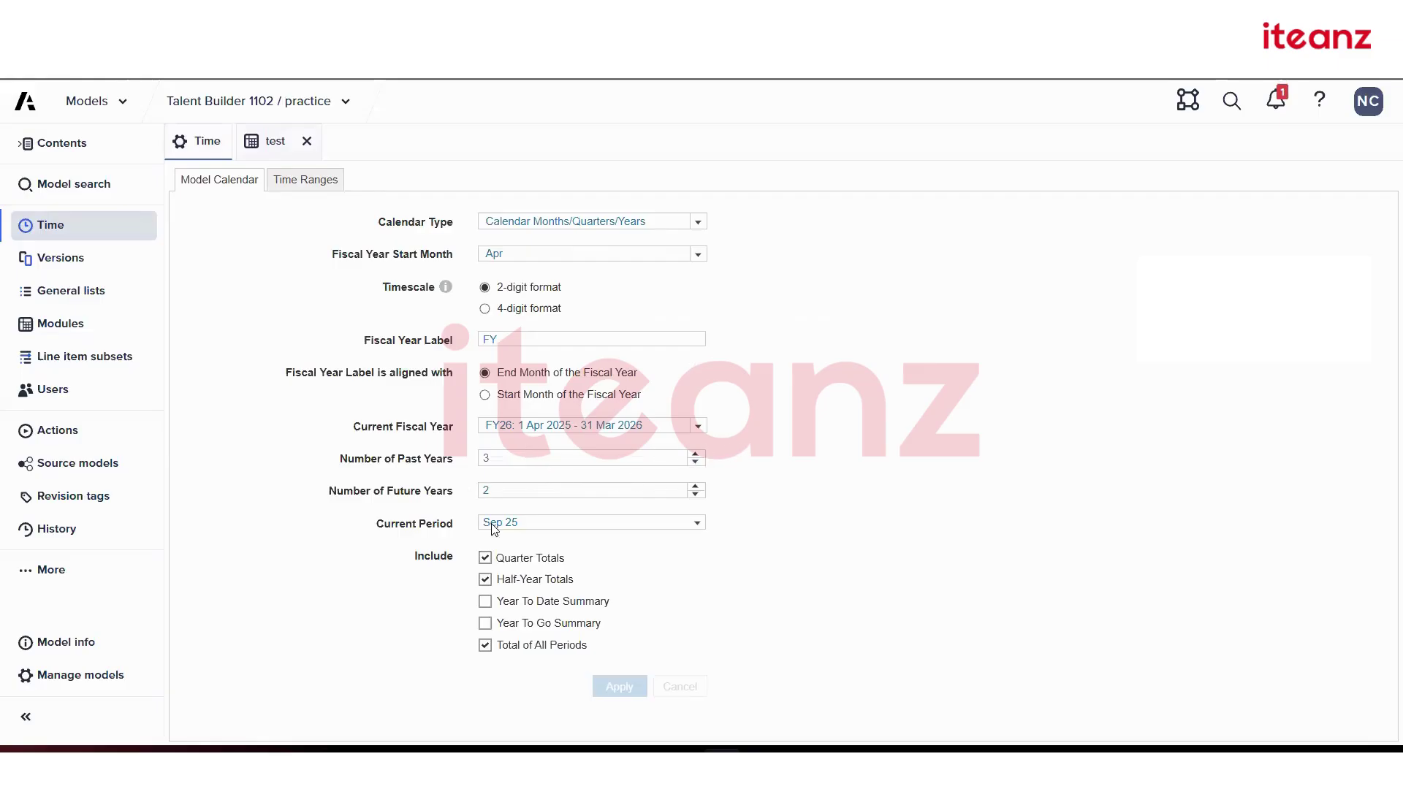
{"action": "left_click", "coordinate": [320, 181]}
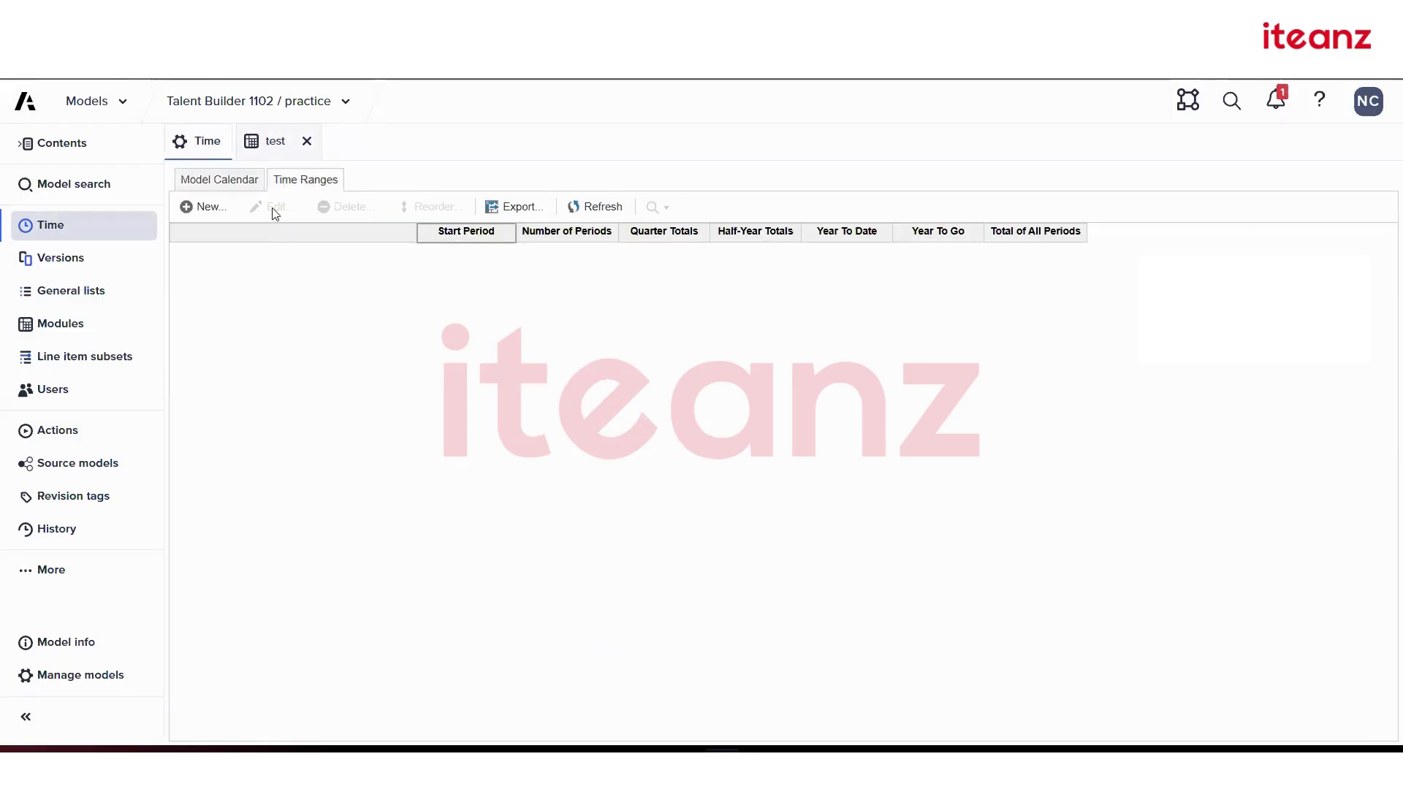
{"action": "left_click", "coordinate": [205, 210]}
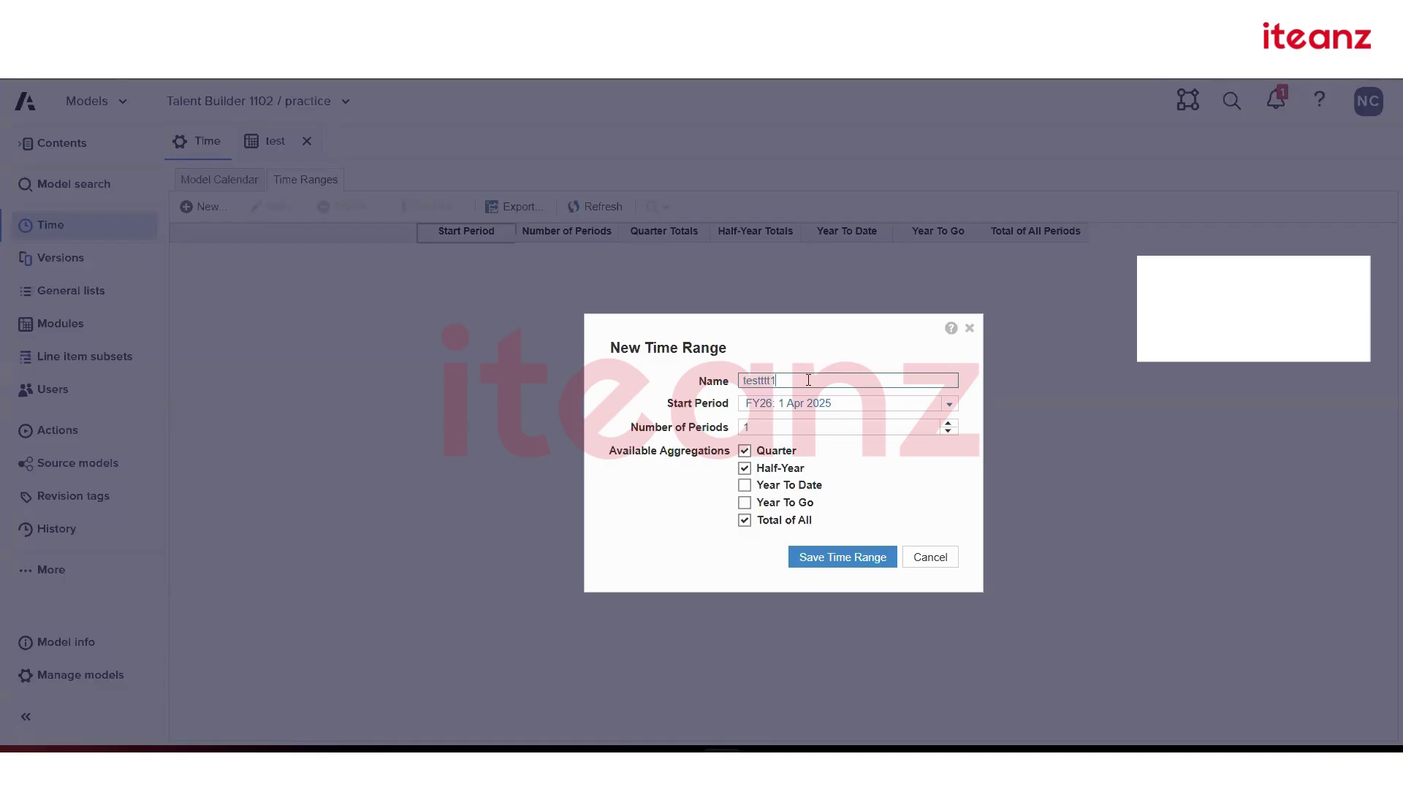
{"action": "left_click", "coordinate": [948, 405]}
{"action": "scroll", "coordinate": [840, 540], "scroll_direction": "down", "scroll_amount": 1}
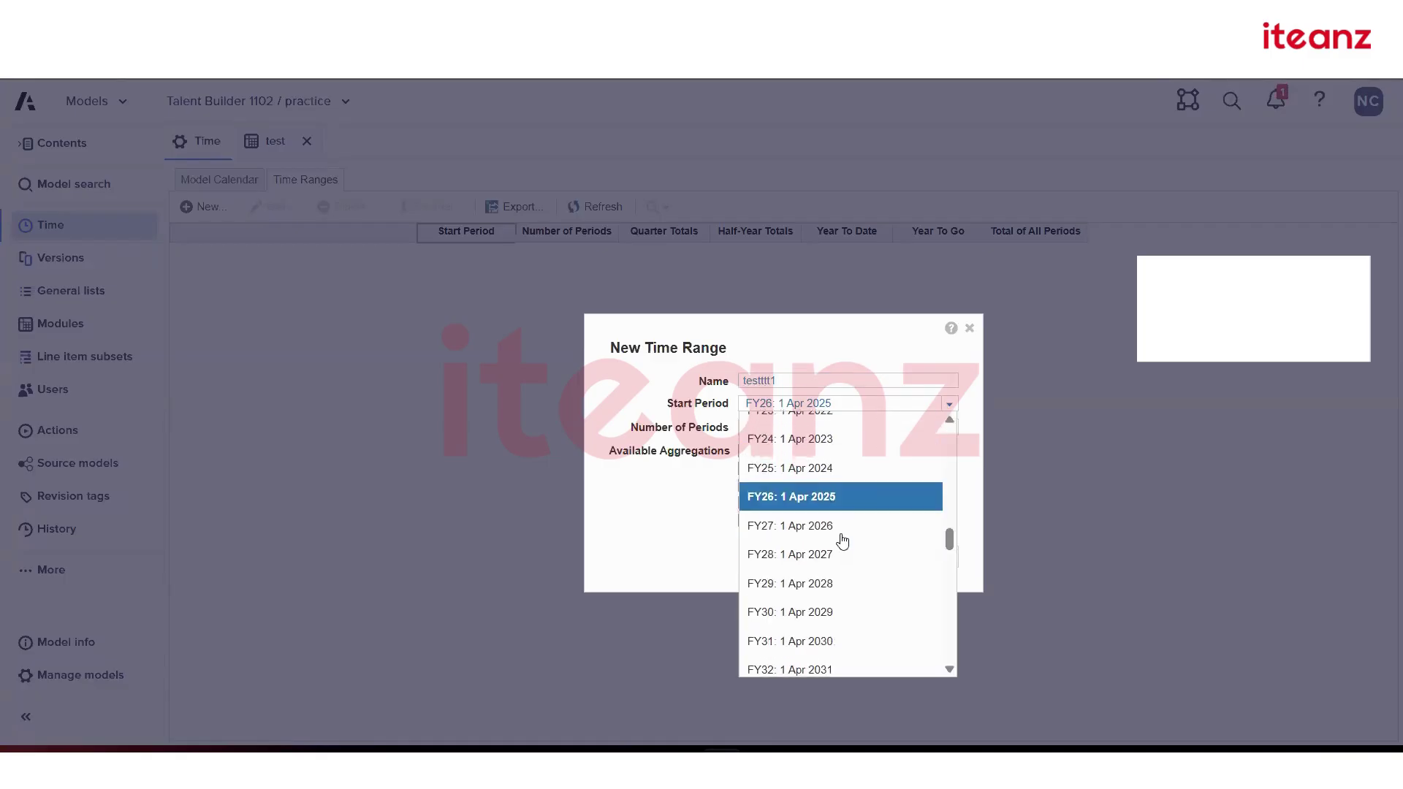
{"action": "scroll", "coordinate": [858, 473], "scroll_direction": "up", "scroll_amount": 3}
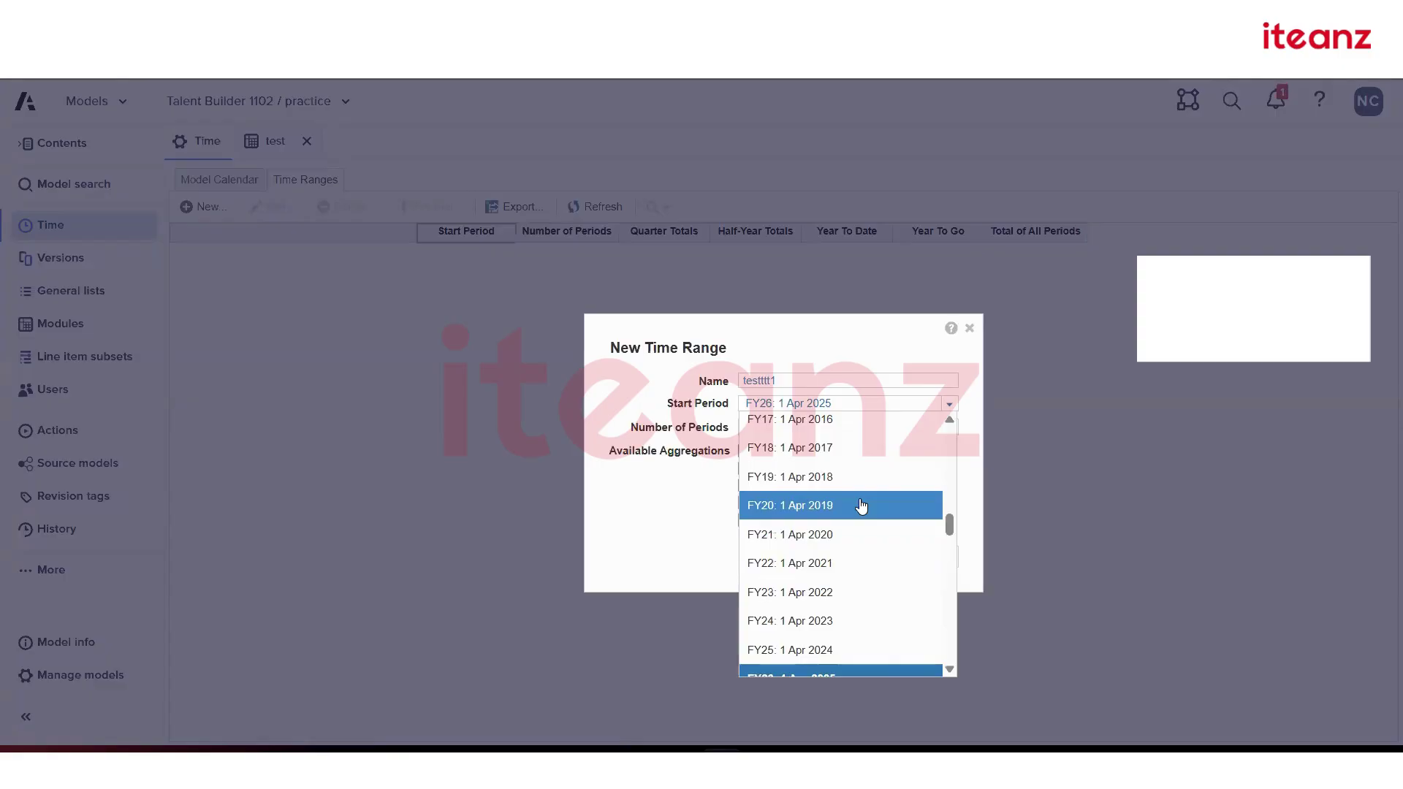
{"action": "left_click", "coordinate": [859, 504]}
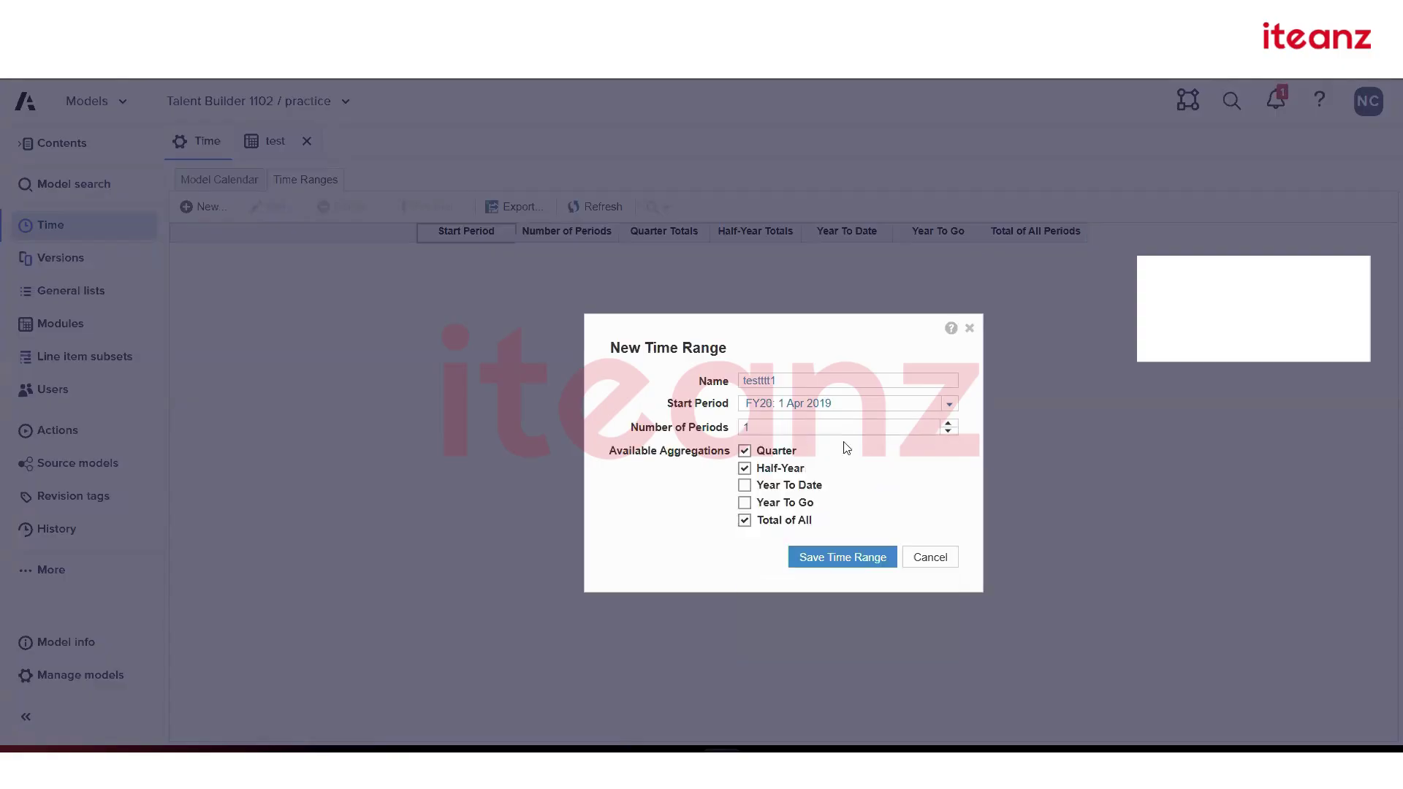
{"action": "double_click", "coordinate": [949, 425]}
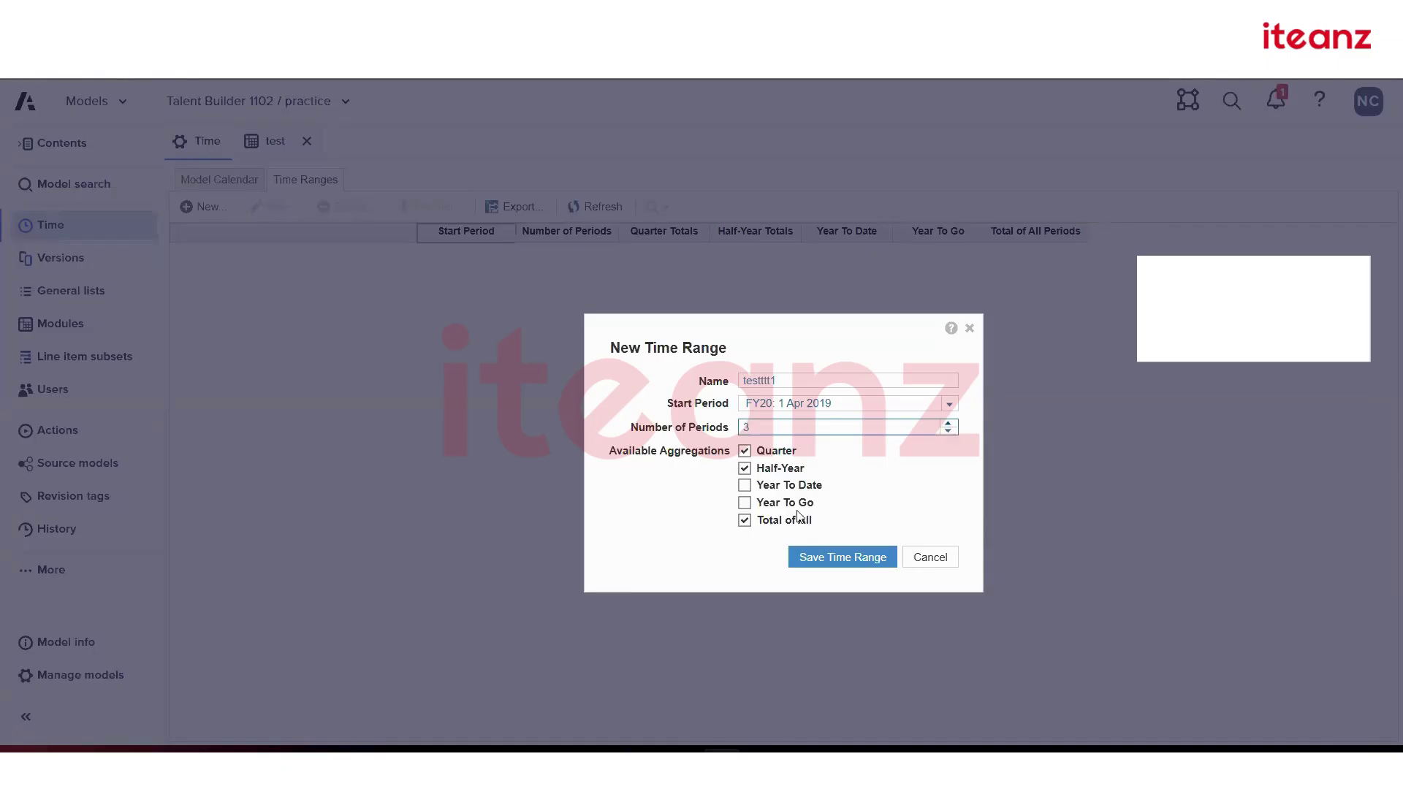
{"action": "left_click", "coordinate": [825, 564]}
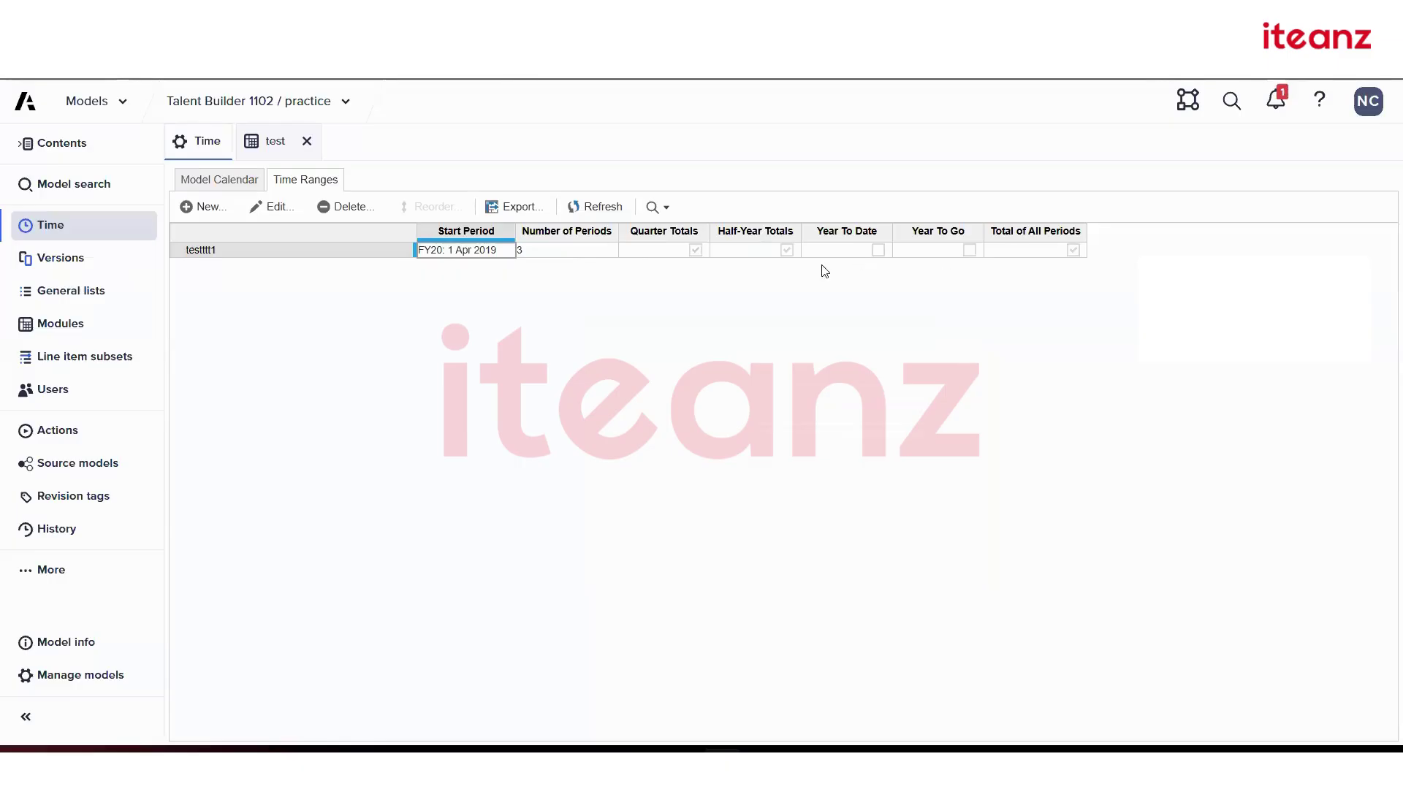
- Set the test module's overall Time Range to testttt1 in its blueprint
{"action": "left_click", "coordinate": [266, 149]}
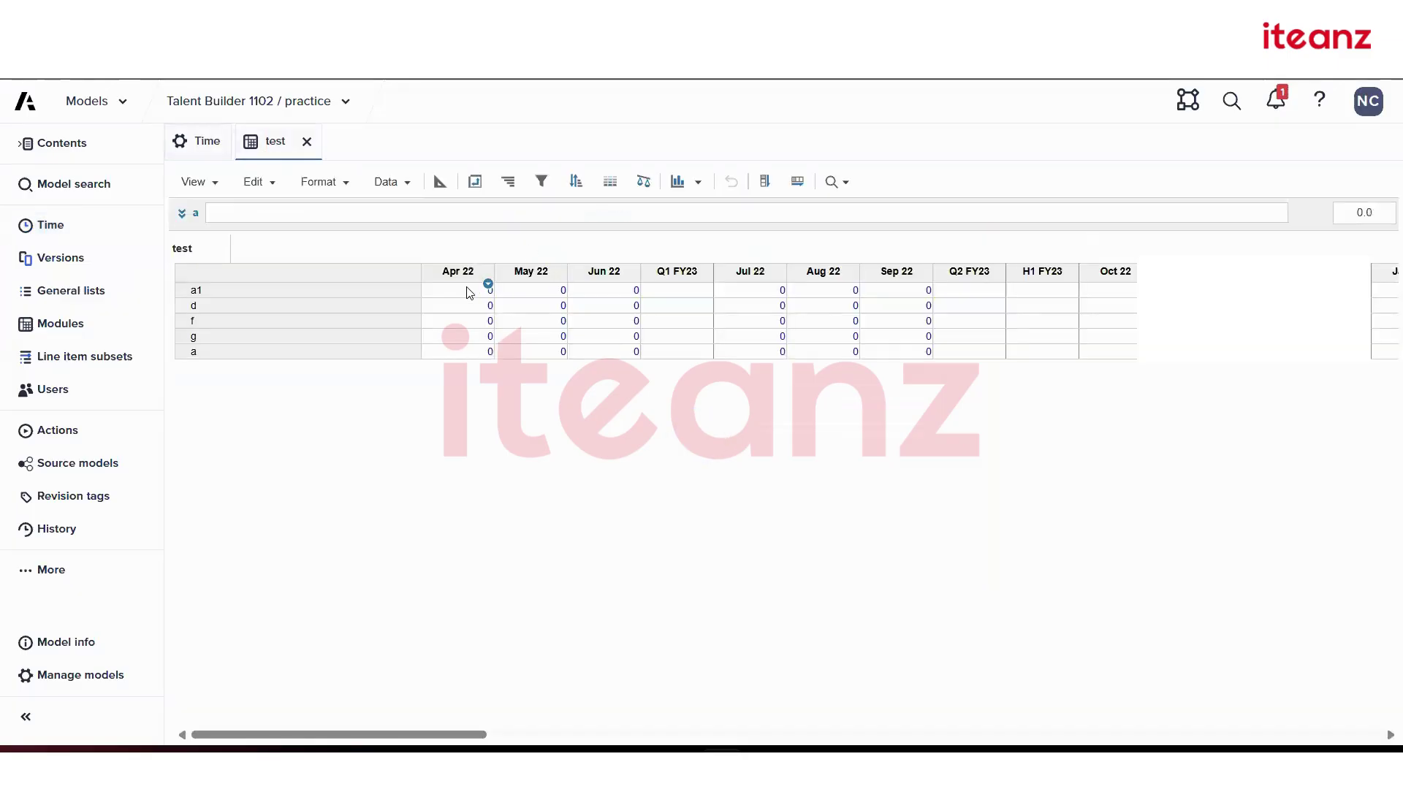
{"action": "left_click", "coordinate": [440, 182]}
{"action": "scroll", "coordinate": [1020, 287], "scroll_direction": "right", "scroll_amount": 5}
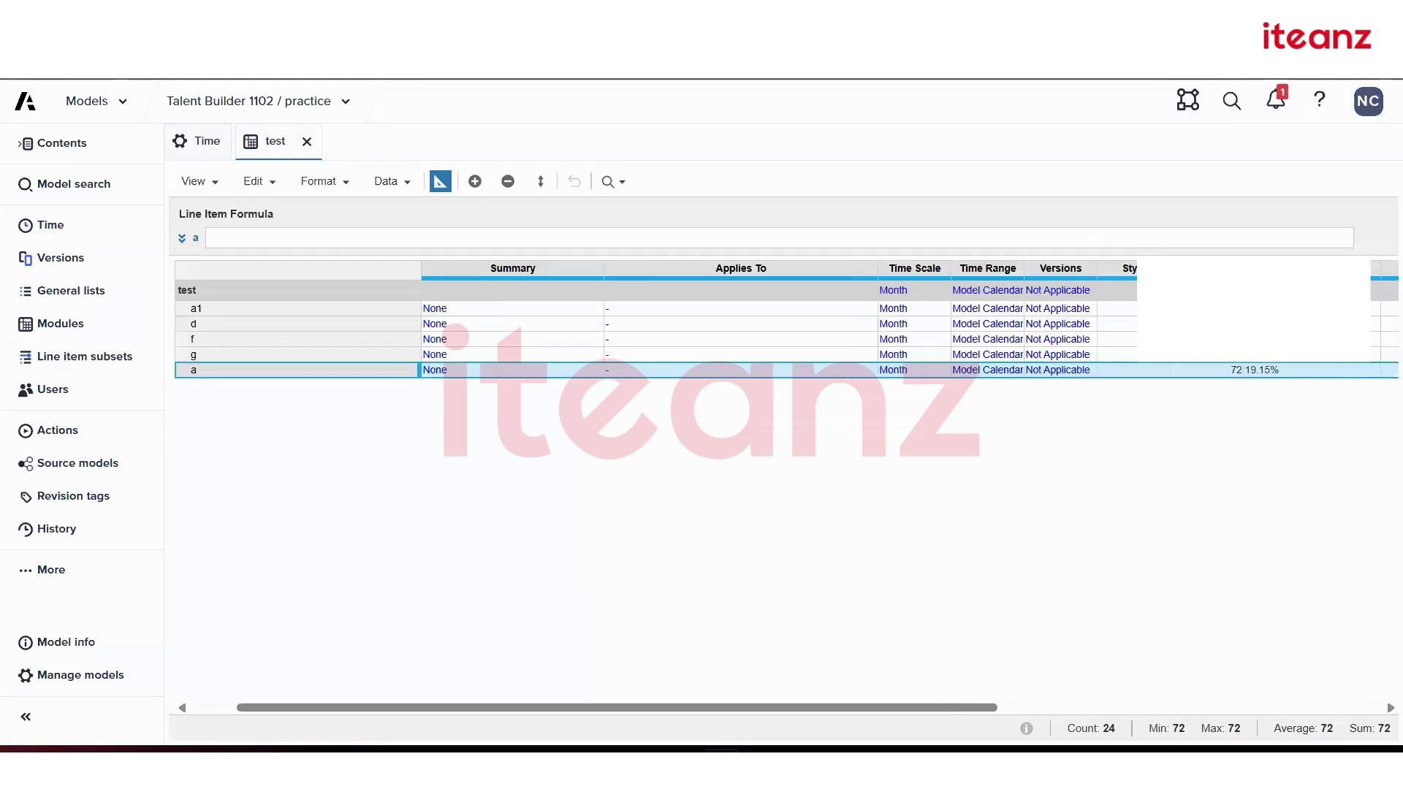
{"action": "left_click", "coordinate": [1015, 290]}
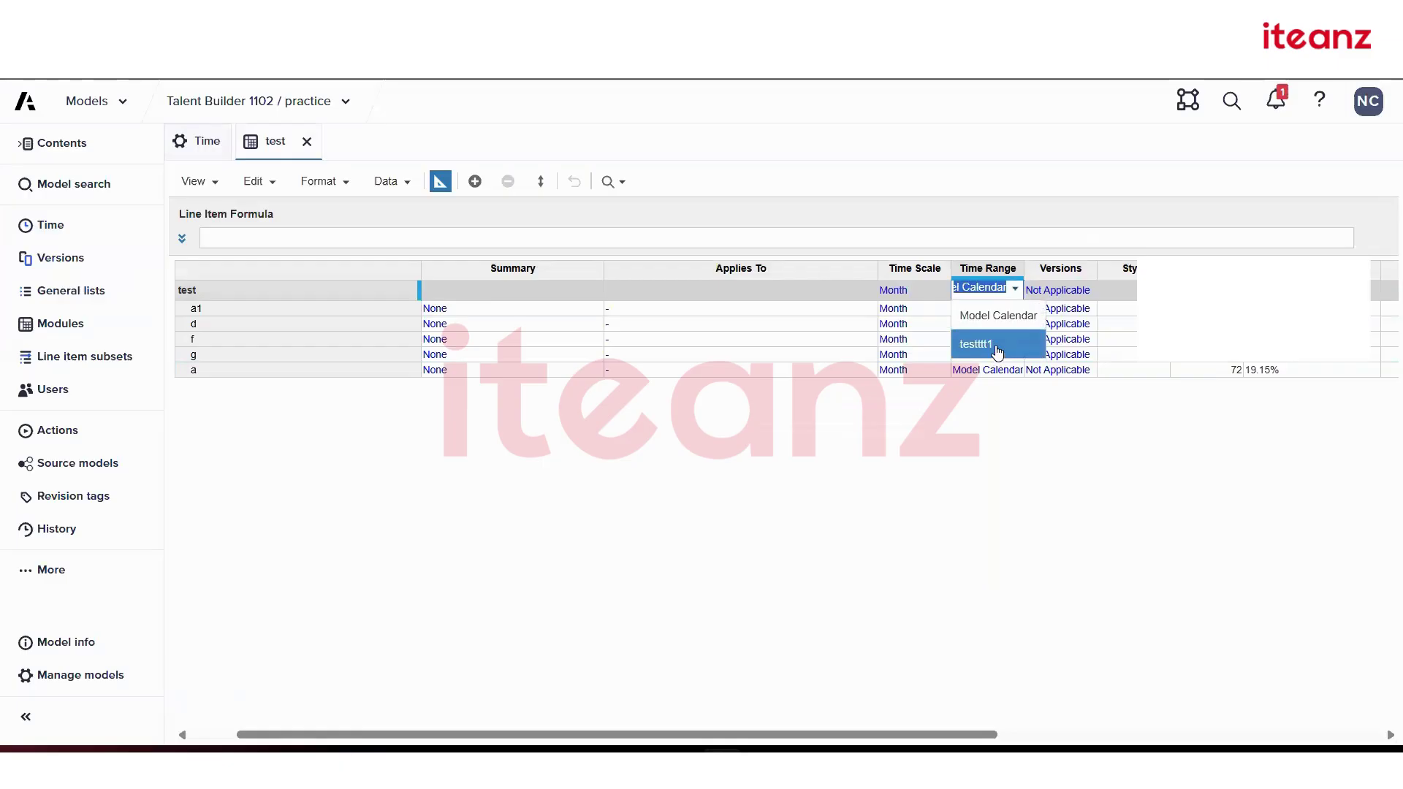
{"action": "left_click", "coordinate": [998, 344]}
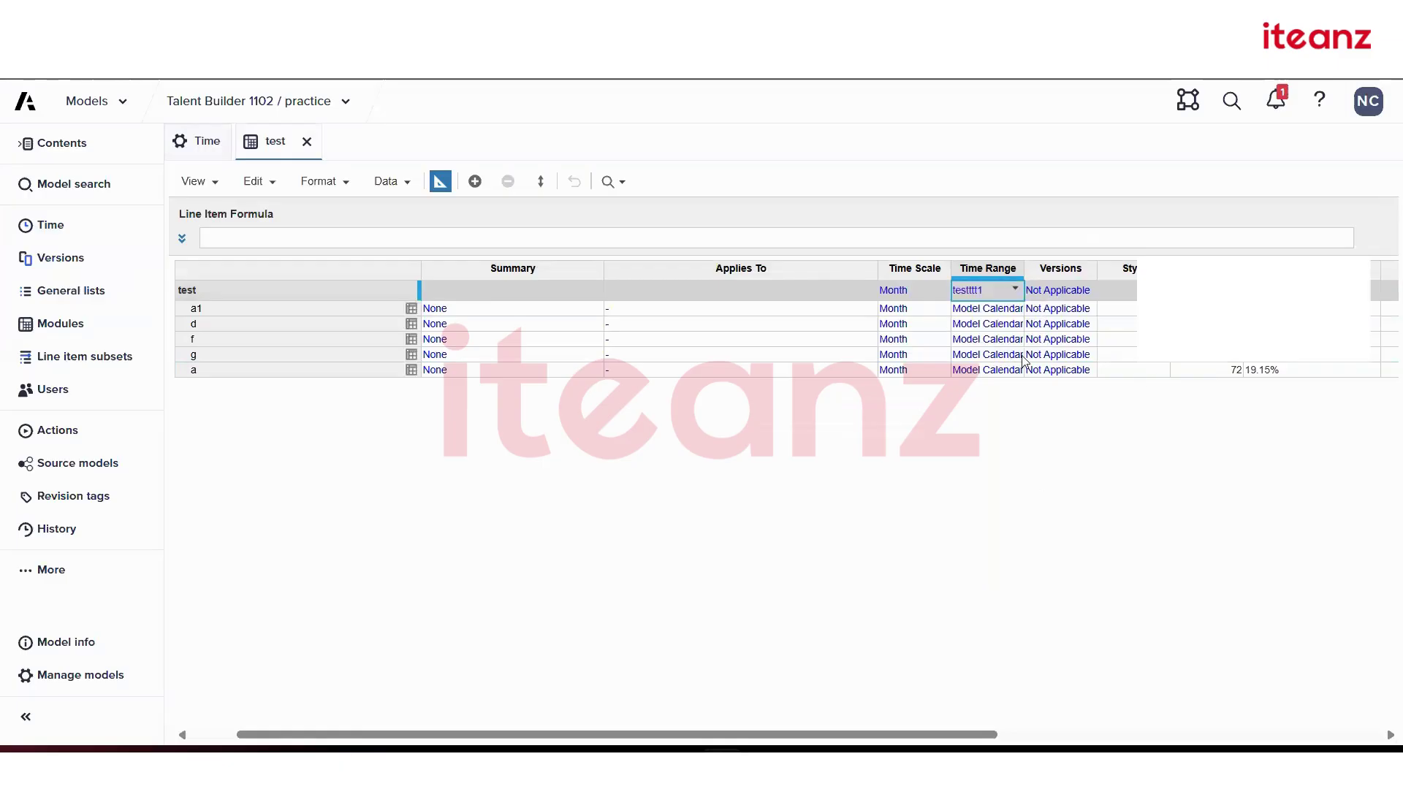
- Copy the module's testttt1 time range to the line items a1, d, f, g and a
{"action": "key", "text": "ctrl+c"}
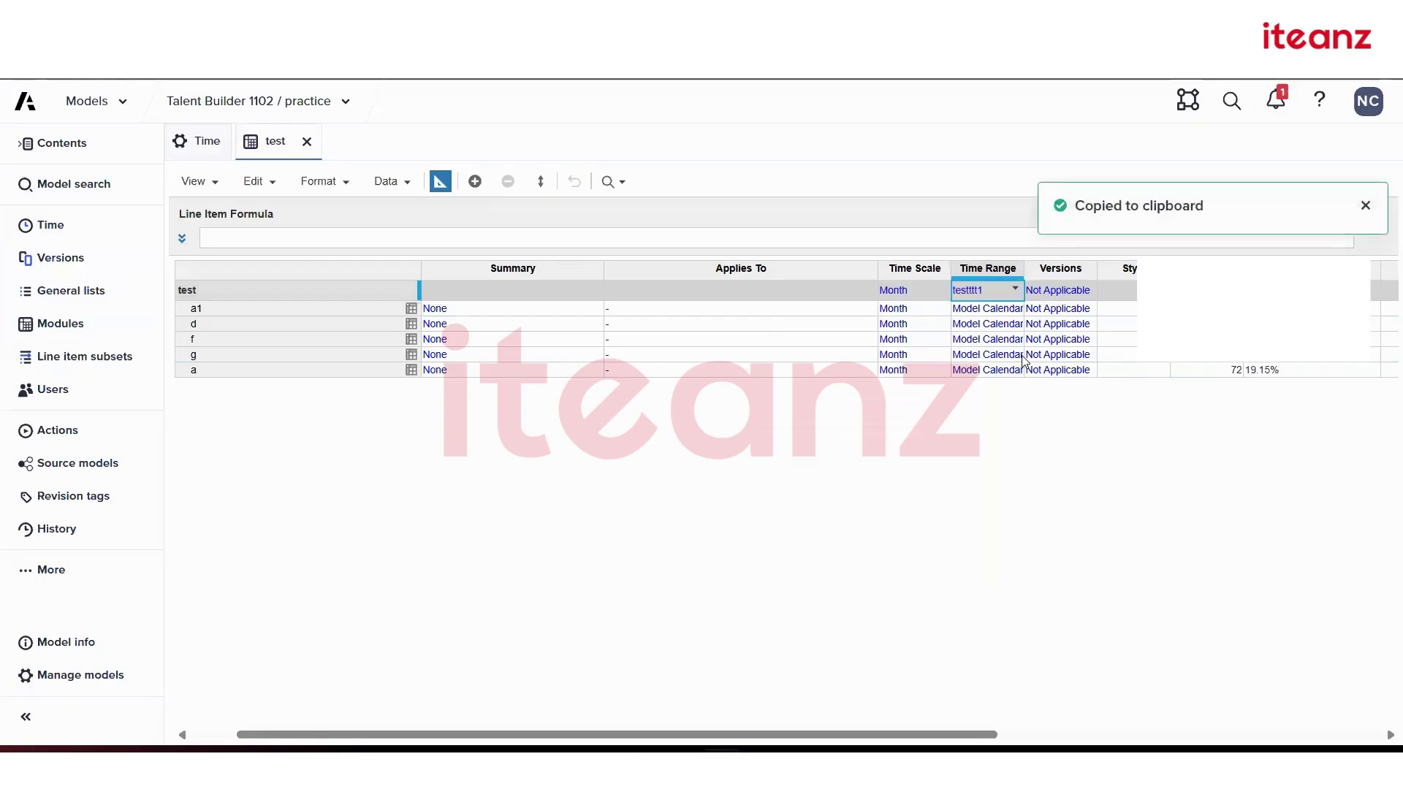
{"action": "key", "text": "Down"}
{"action": "key", "text": "Down"}
{"action": "key", "text": "Down"}
{"action": "key", "text": "Up"}
{"action": "key", "text": "Up"}
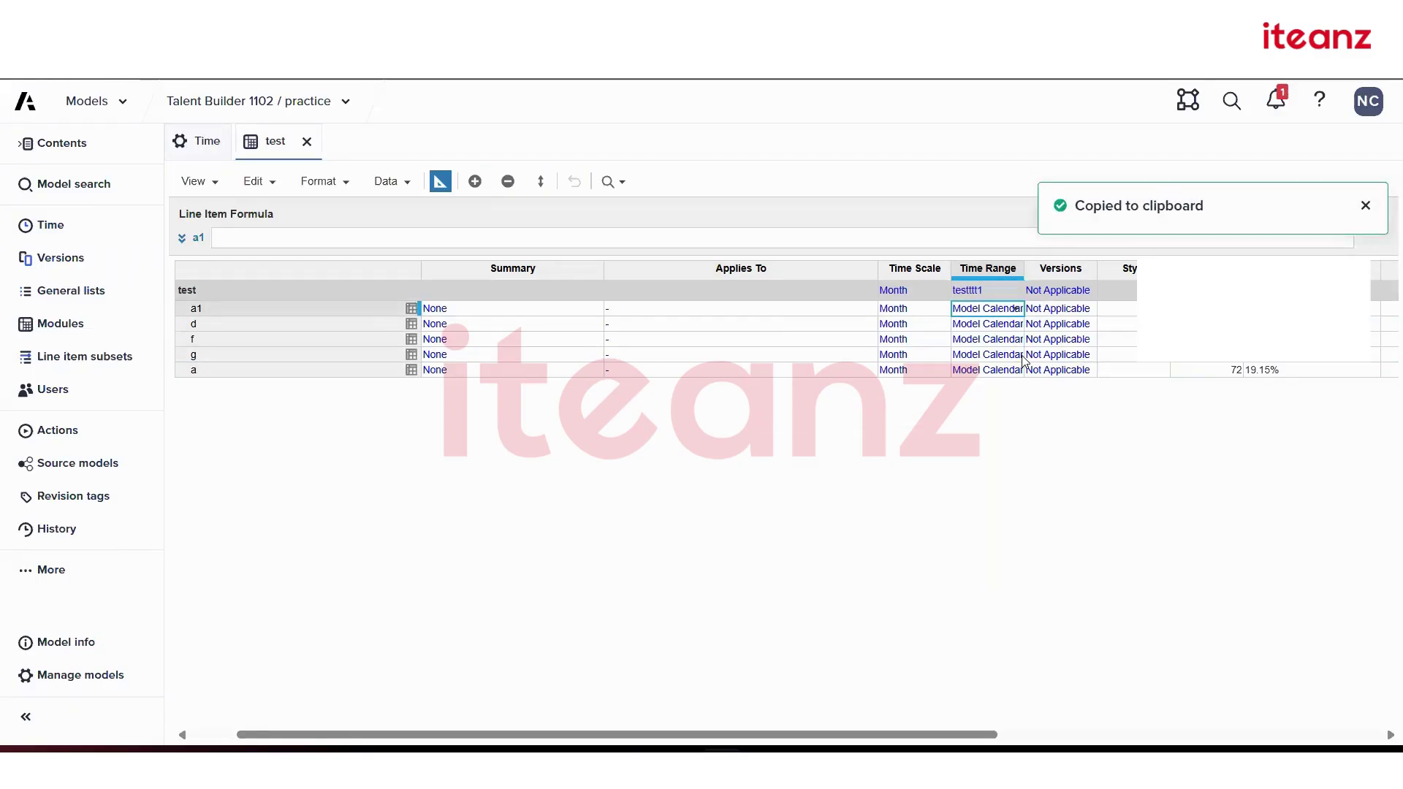
{"action": "key", "text": "Down"}
{"action": "key", "text": "shift+Down"}
{"action": "key", "text": "Down"}
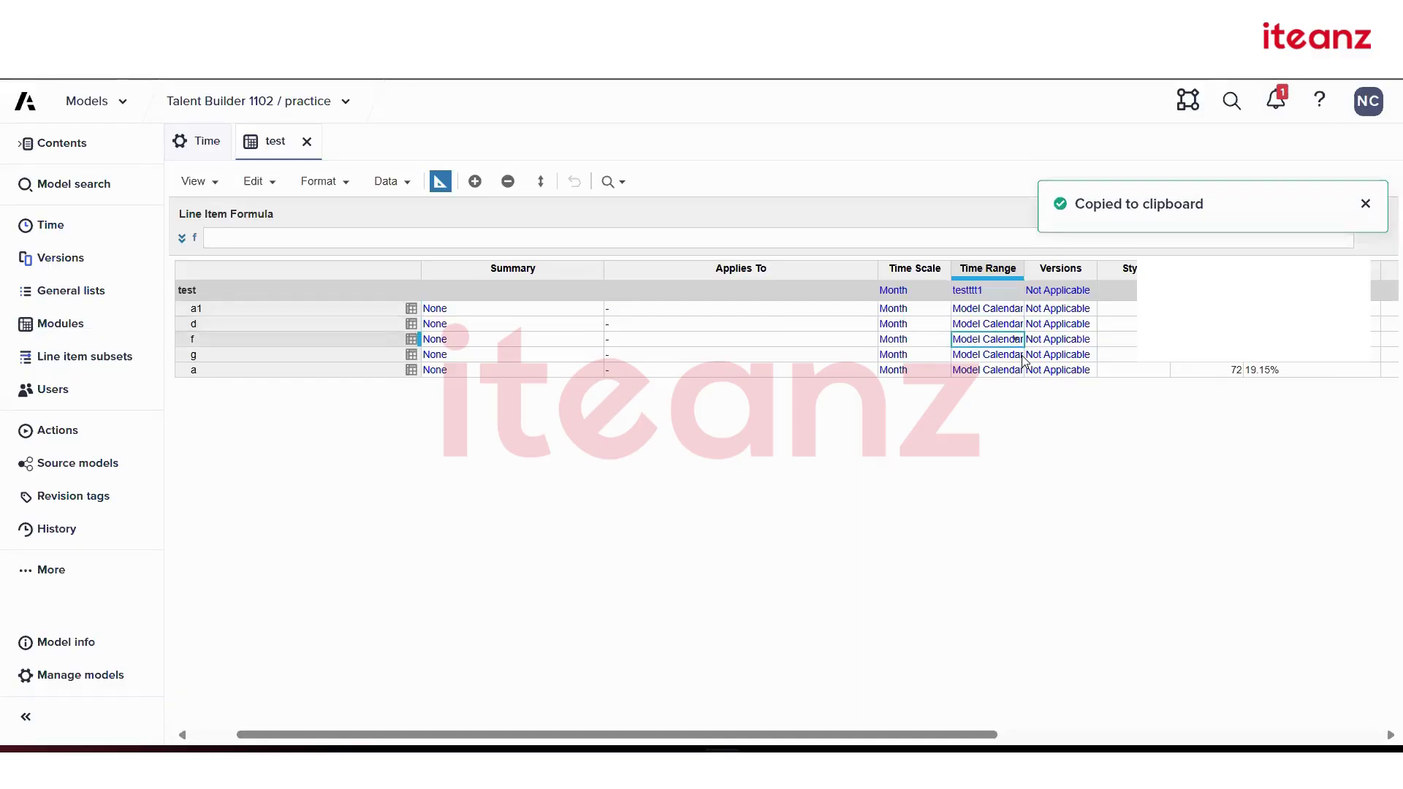
{"action": "key", "text": "shift+Down"}
{"action": "key", "text": "Up"}
{"action": "key", "text": "Up"}
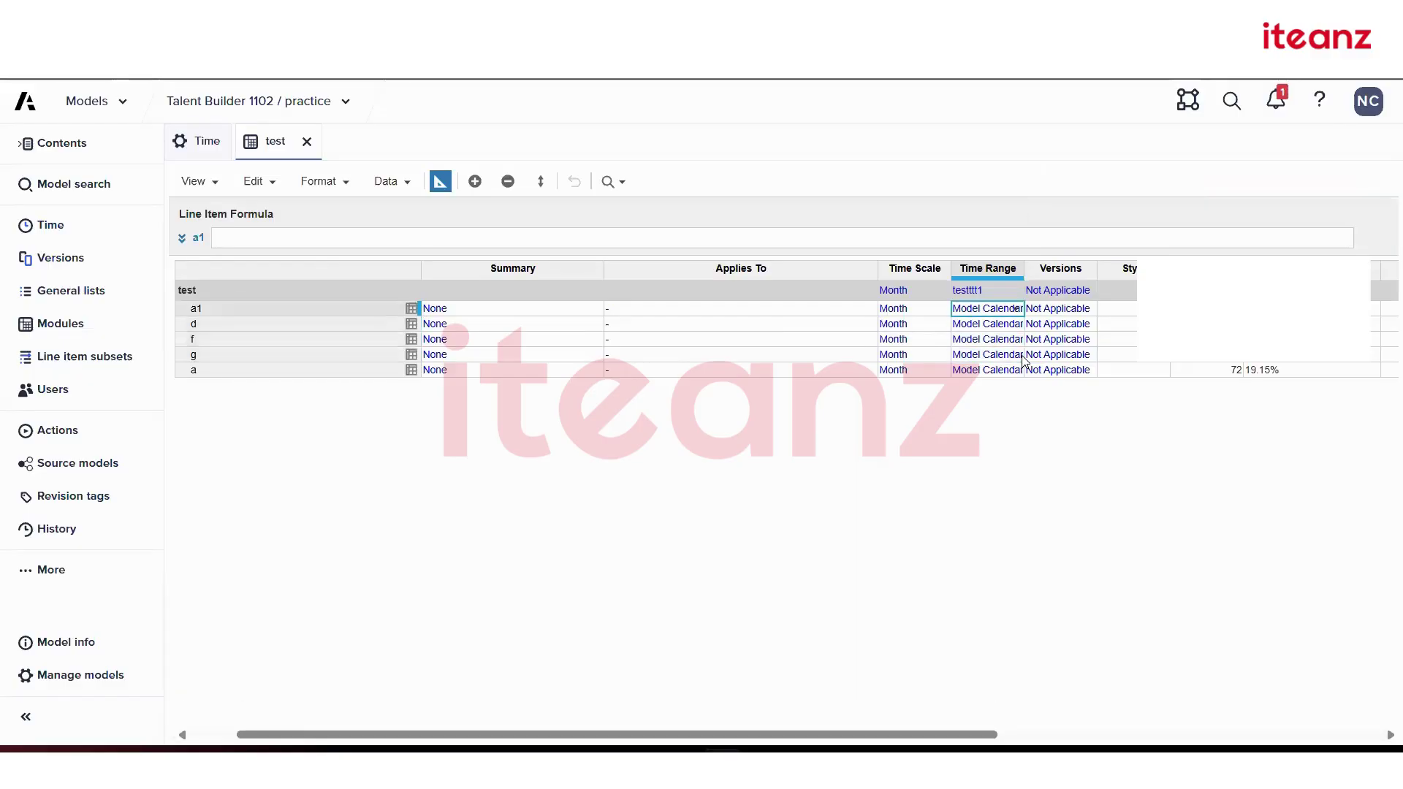
{"action": "key", "text": "shift+Down"}
{"action": "key", "text": "shift+Down"}
{"action": "key", "text": "shift+Down"}
{"action": "key", "text": "shift+Down"}
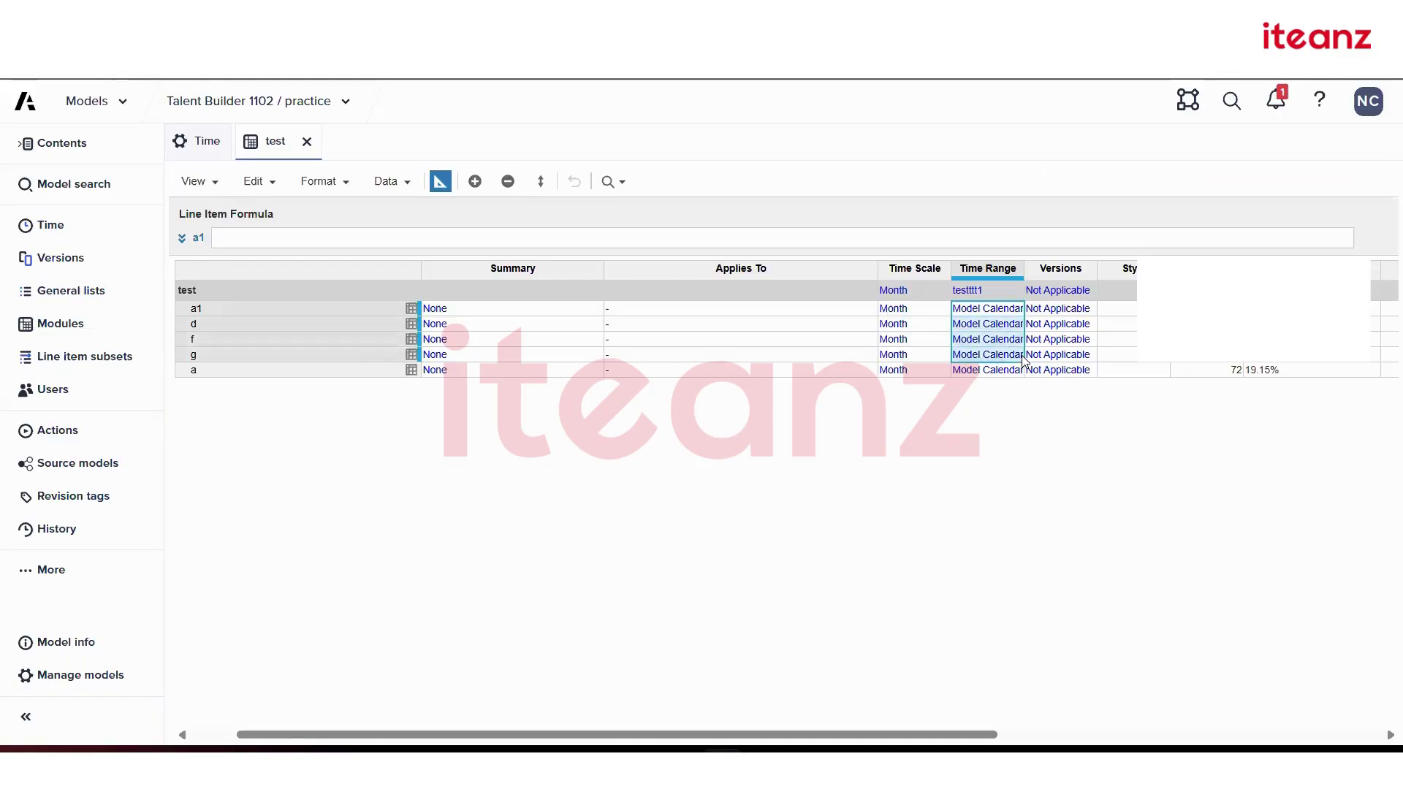
{"action": "key", "text": "ctrl+v"}
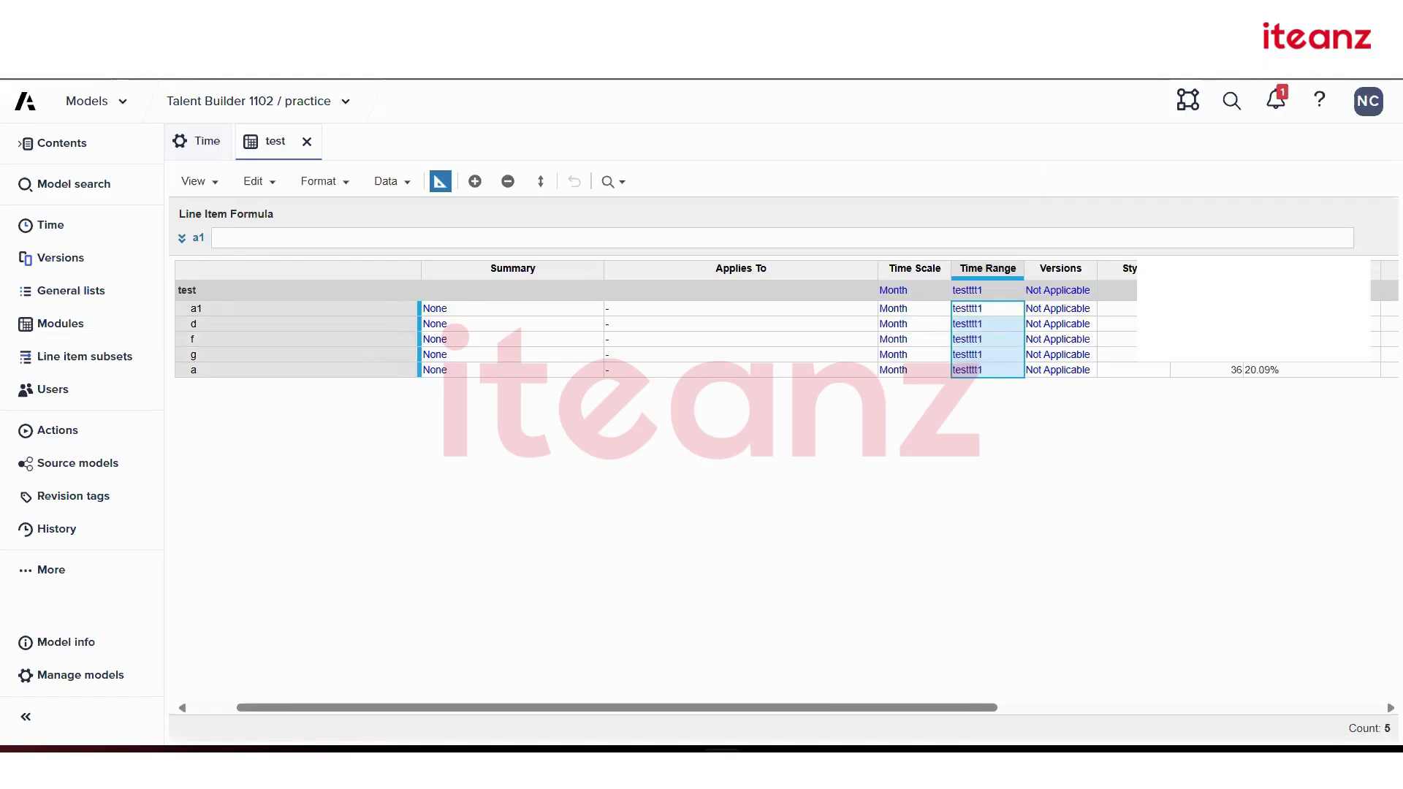
- Compare the test module's time columns with the model calendar settings and the testttt1 time range definition
{"action": "left_click", "coordinate": [440, 182]}
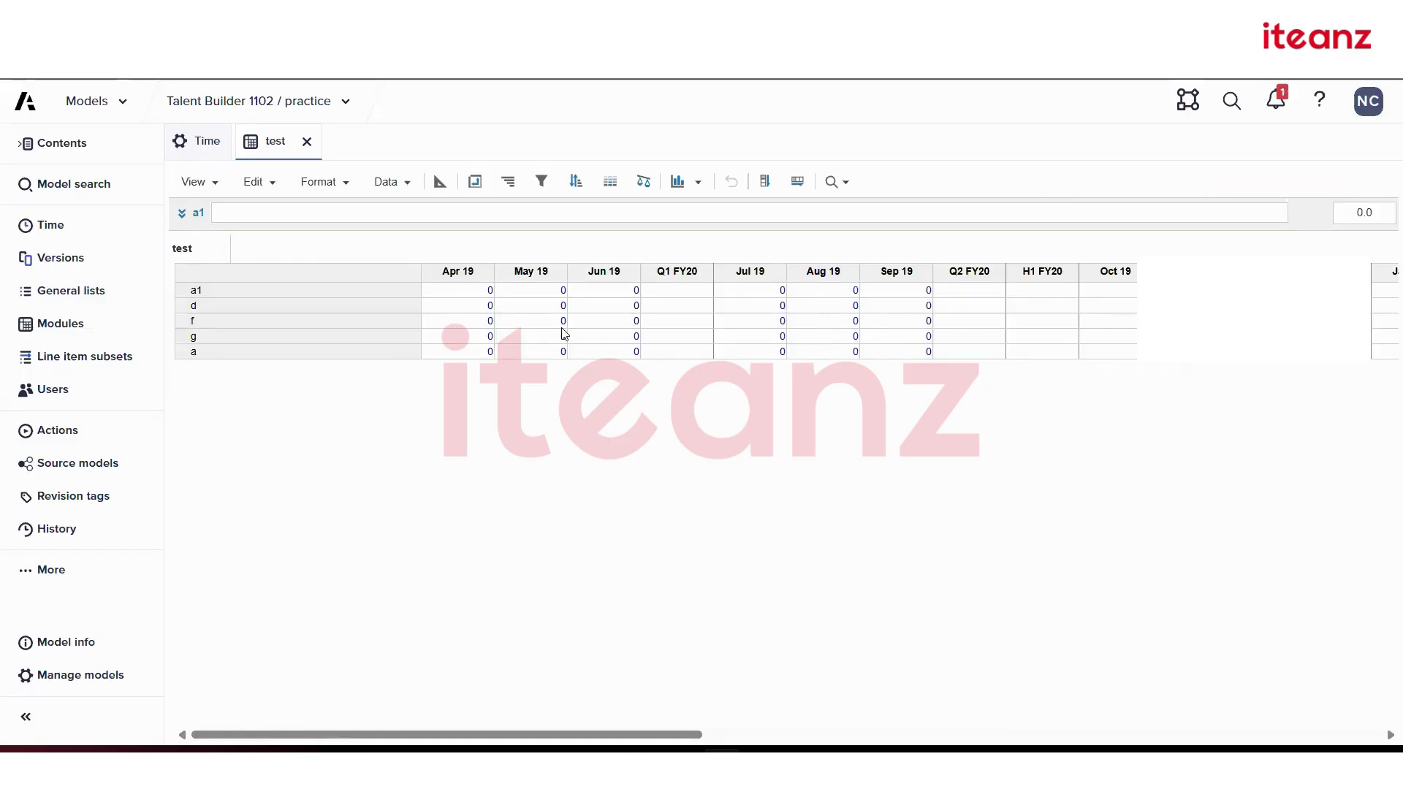
{"action": "left_click", "coordinate": [202, 141]}
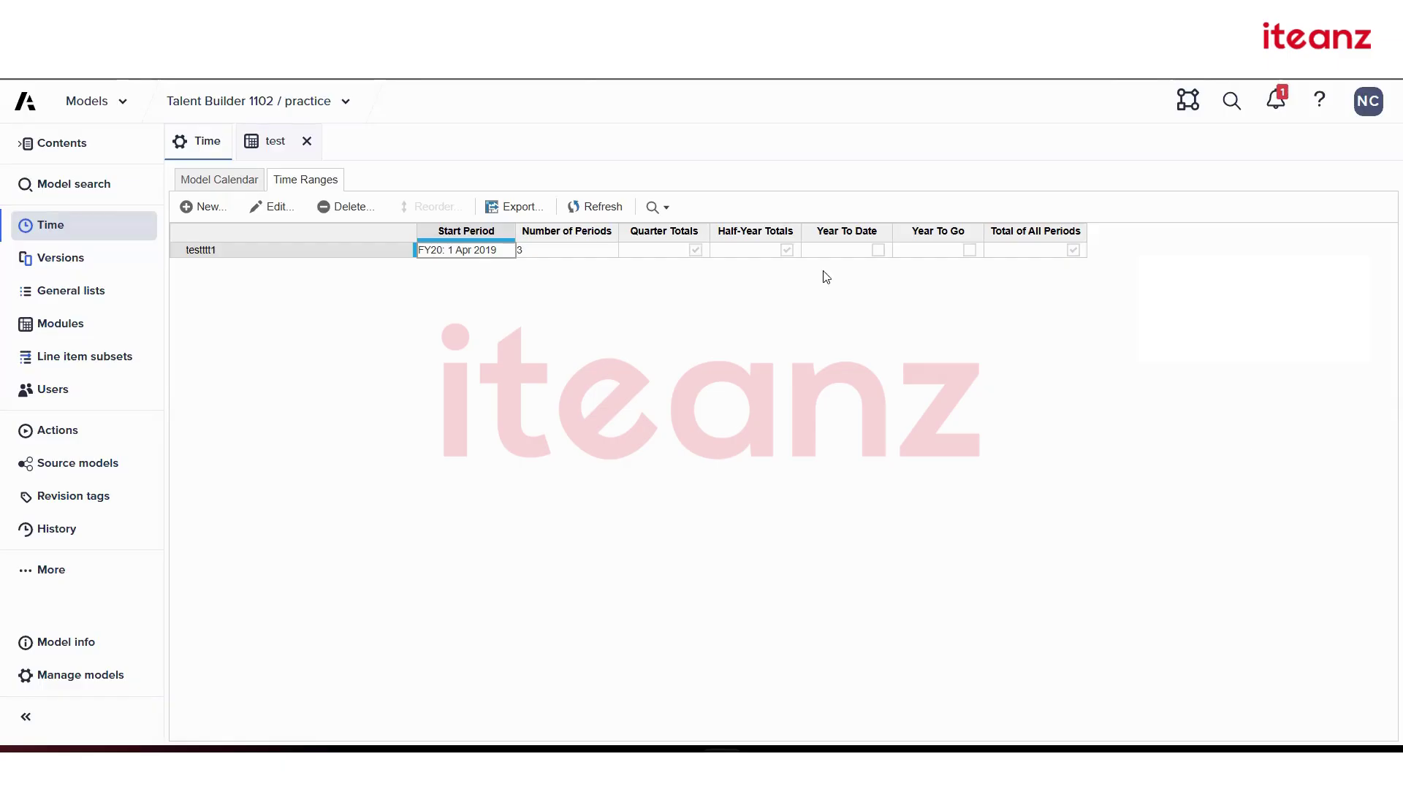
{"action": "left_click", "coordinate": [226, 180]}
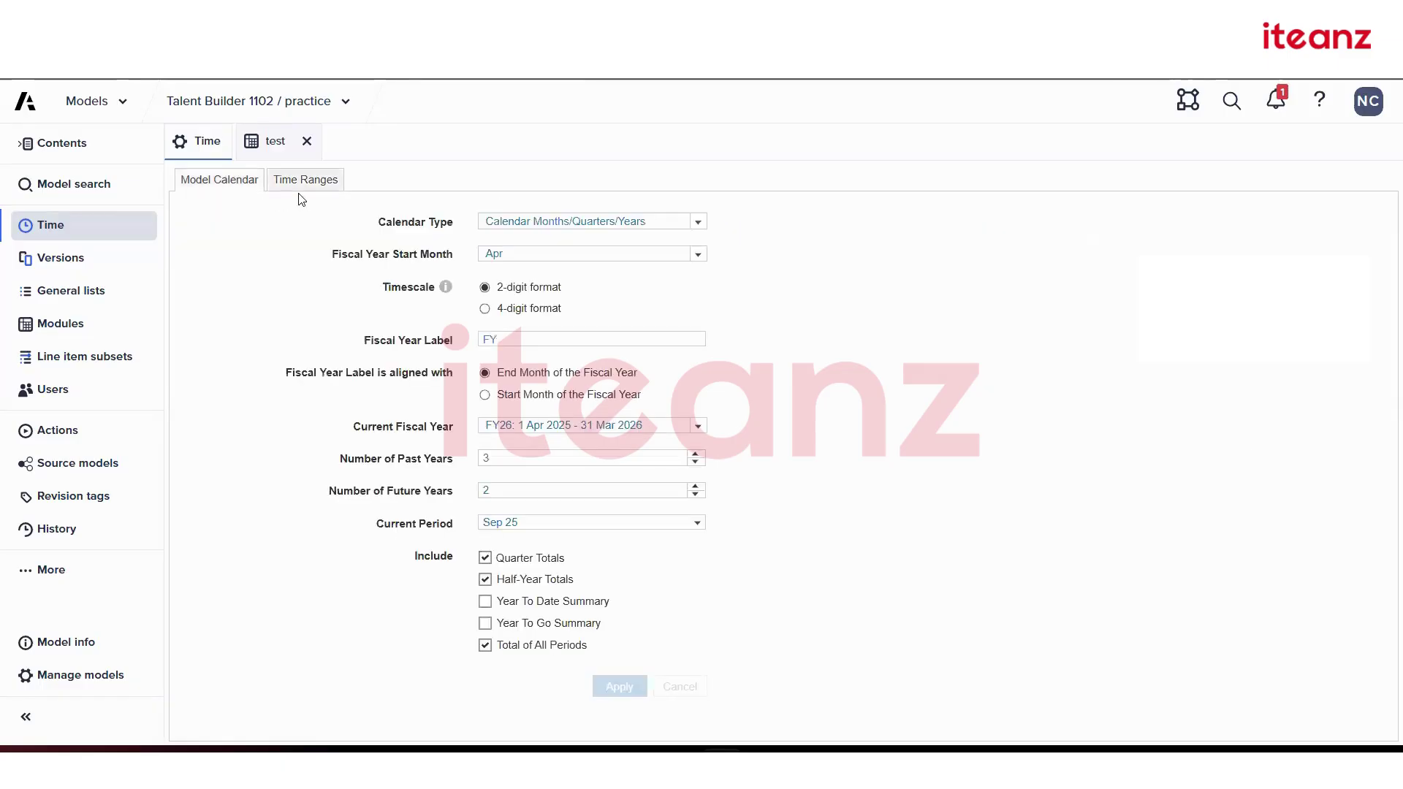
{"action": "left_click", "coordinate": [267, 150]}
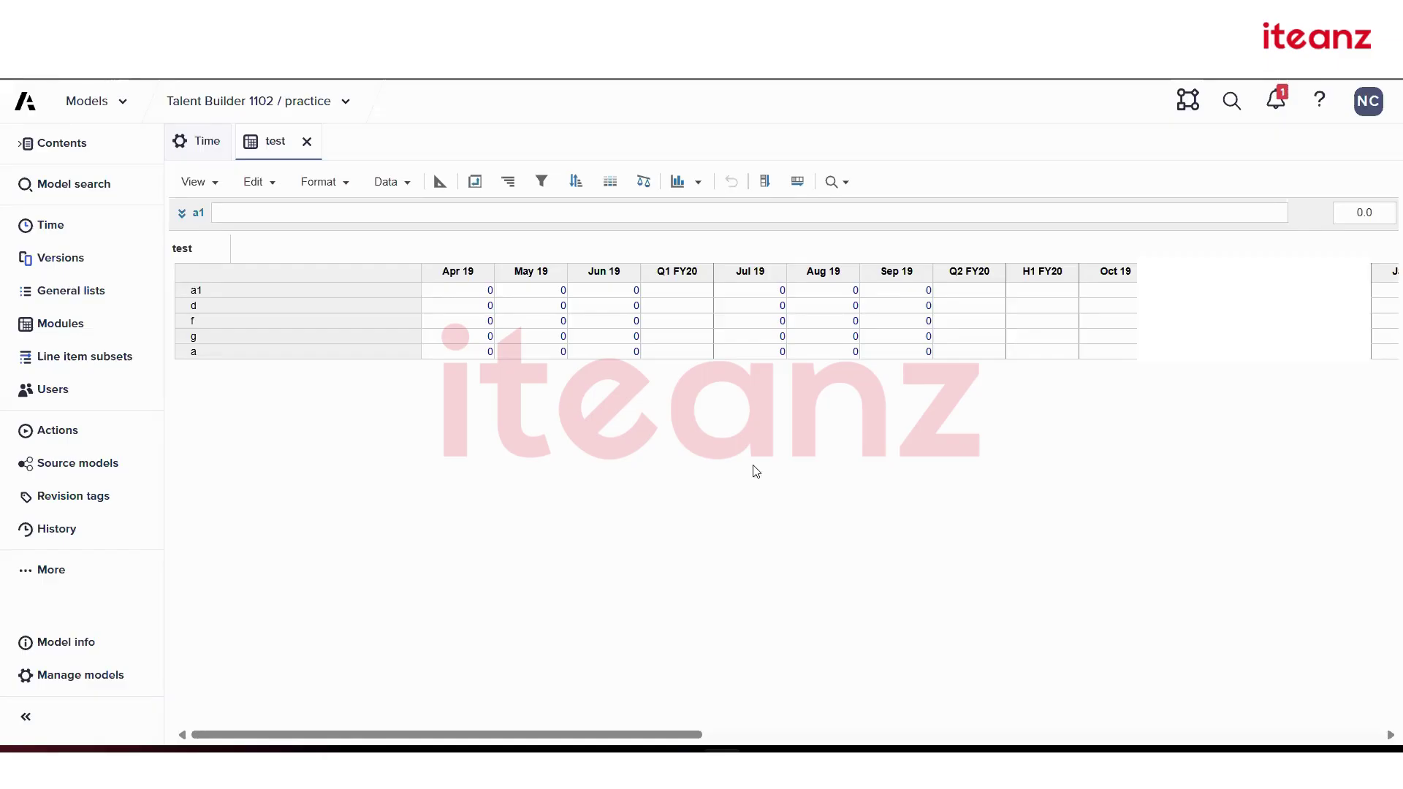
{"action": "left_click", "coordinate": [212, 144]}
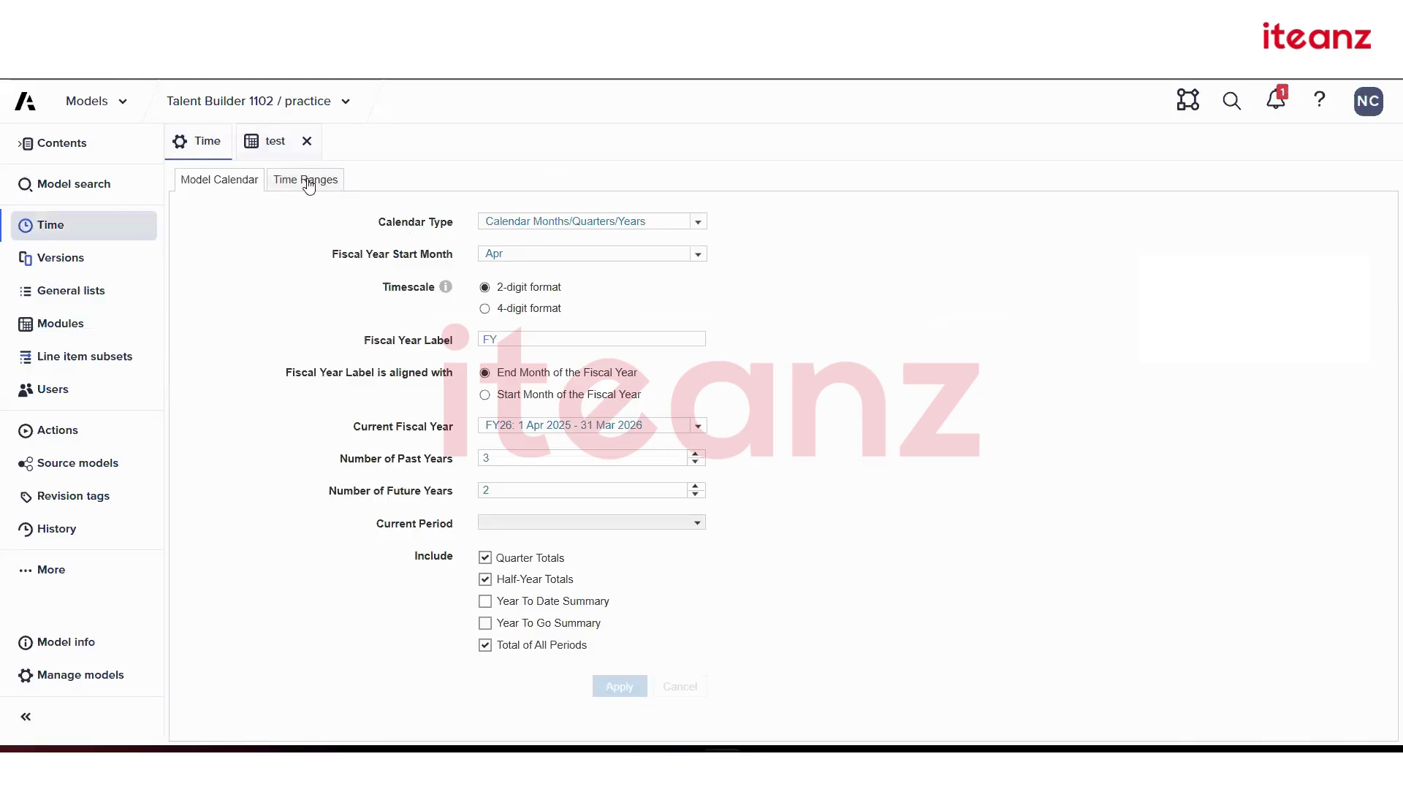
{"action": "left_click", "coordinate": [304, 180]}
{"action": "left_click", "coordinate": [250, 179]}
{"action": "left_click", "coordinate": [315, 188]}
{"action": "left_click", "coordinate": [228, 182]}
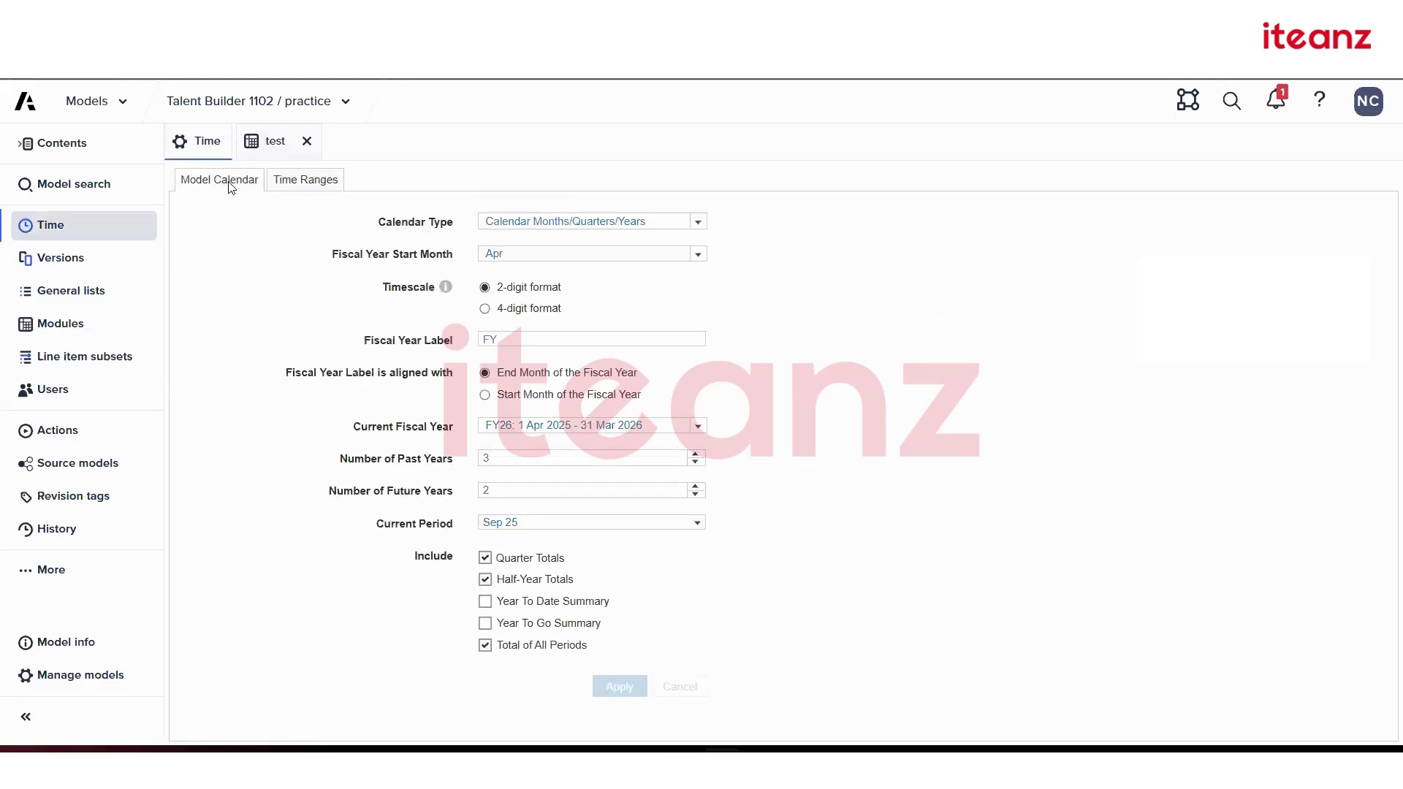
{"action": "left_click", "coordinate": [313, 179]}
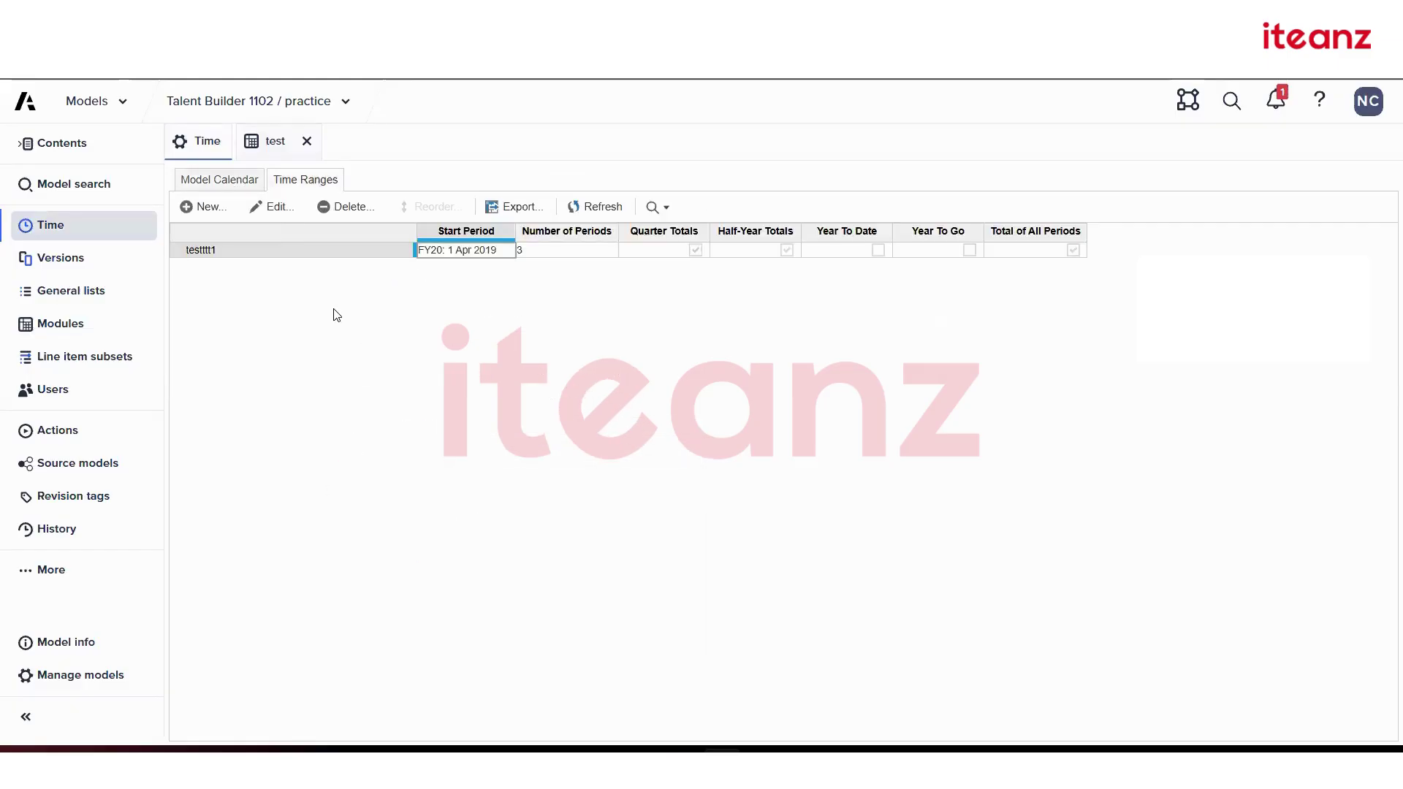
{"action": "left_click", "coordinate": [214, 179]}
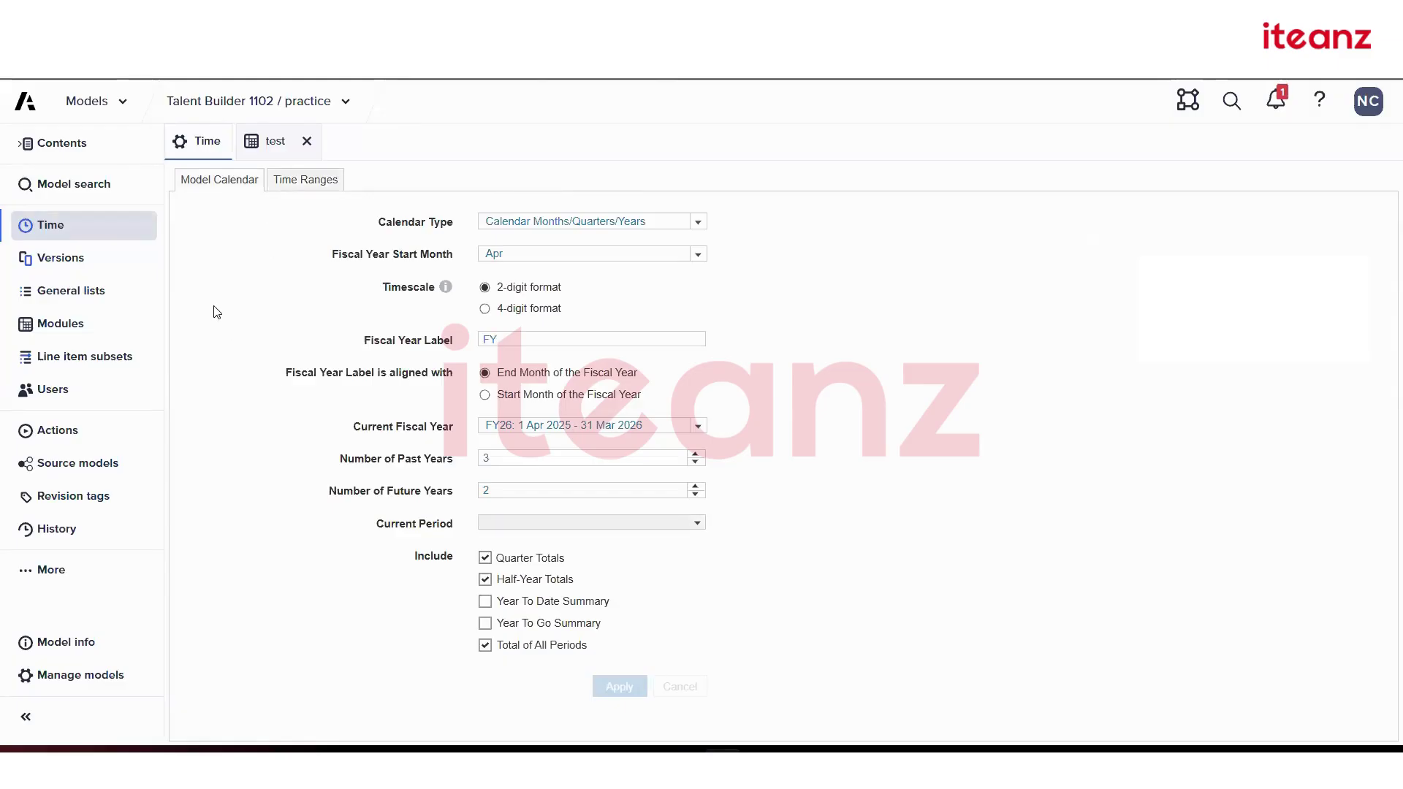
- Open the model's Versions settings and view the options for inserting new versions without adding any
{"action": "left_click", "coordinate": [128, 256]}
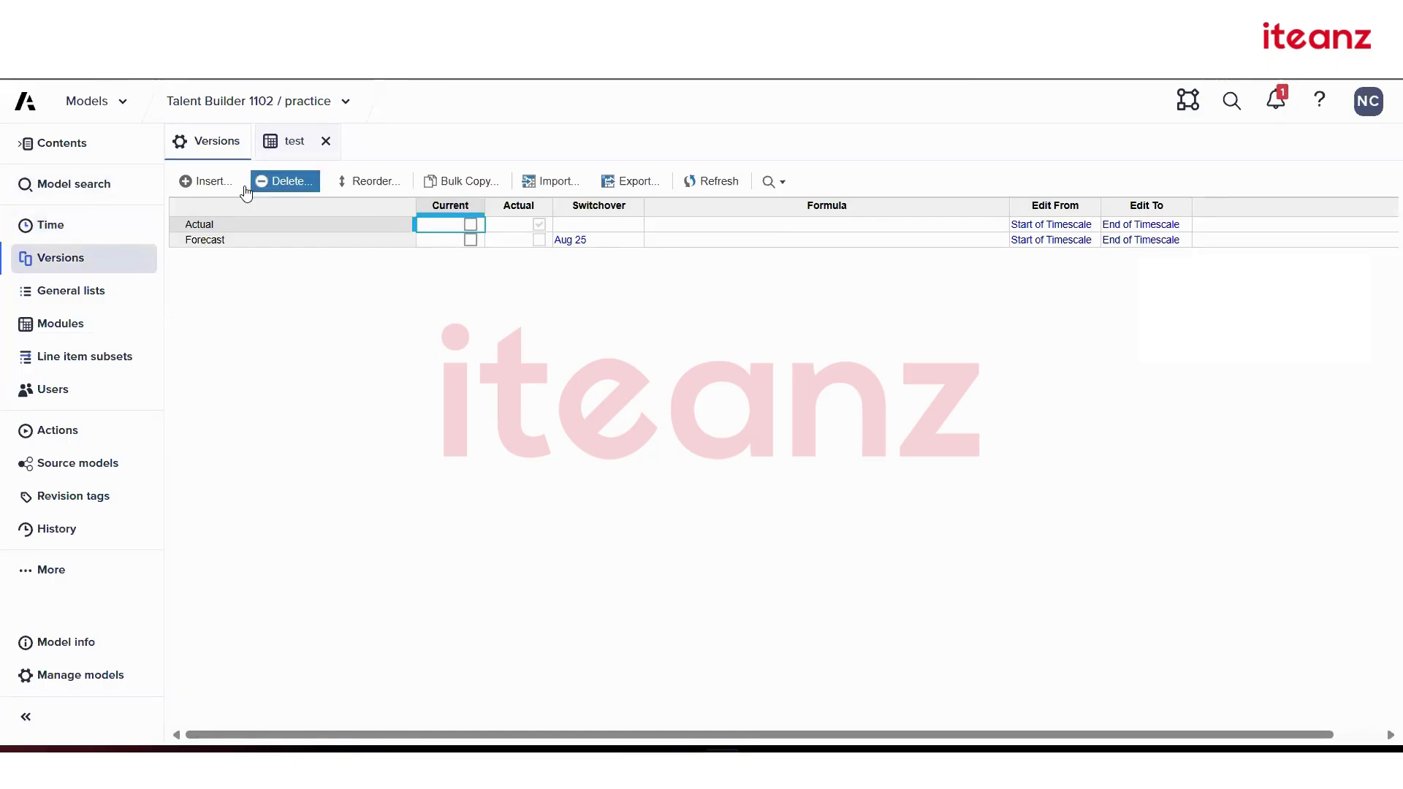
{"action": "left_click", "coordinate": [222, 183]}
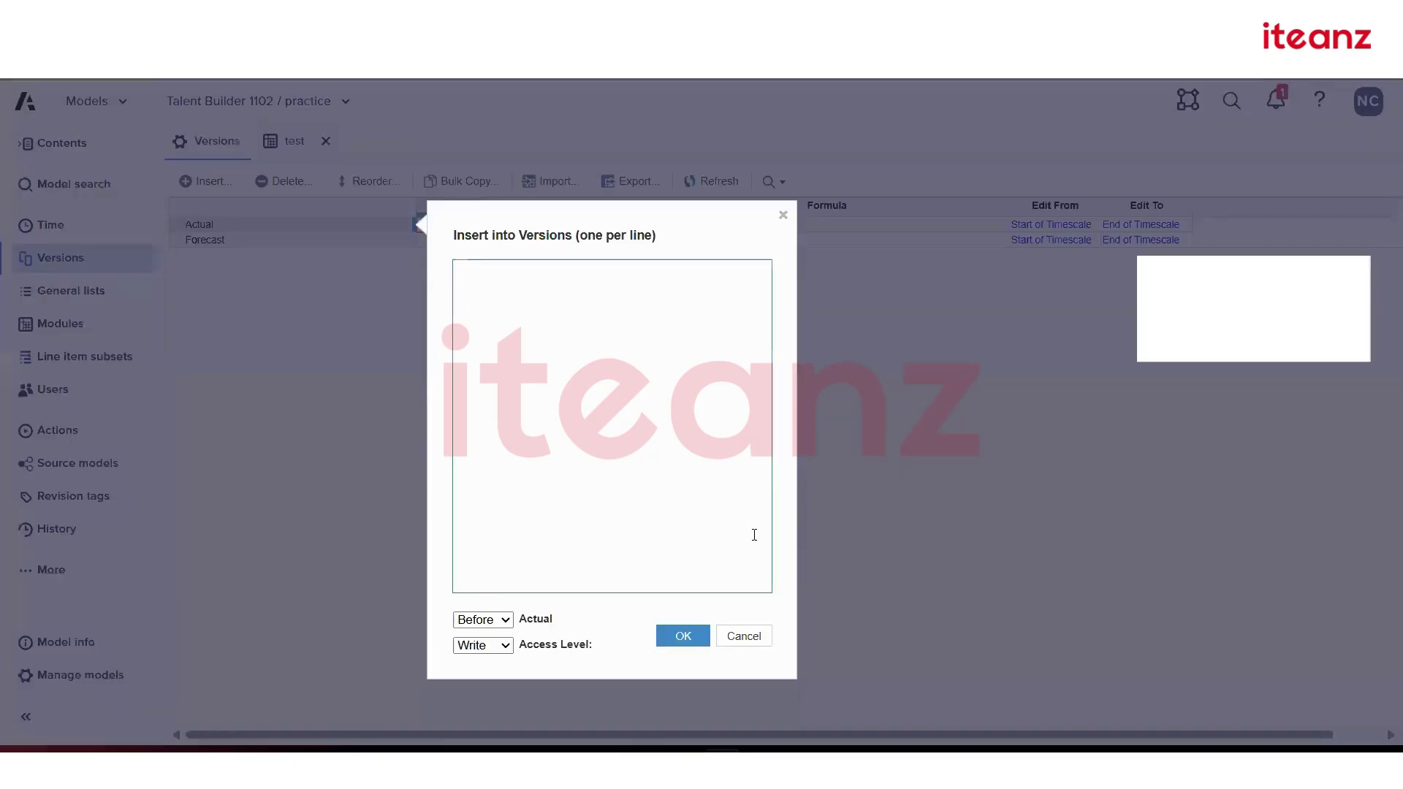
{"action": "key", "text": "Escape"}
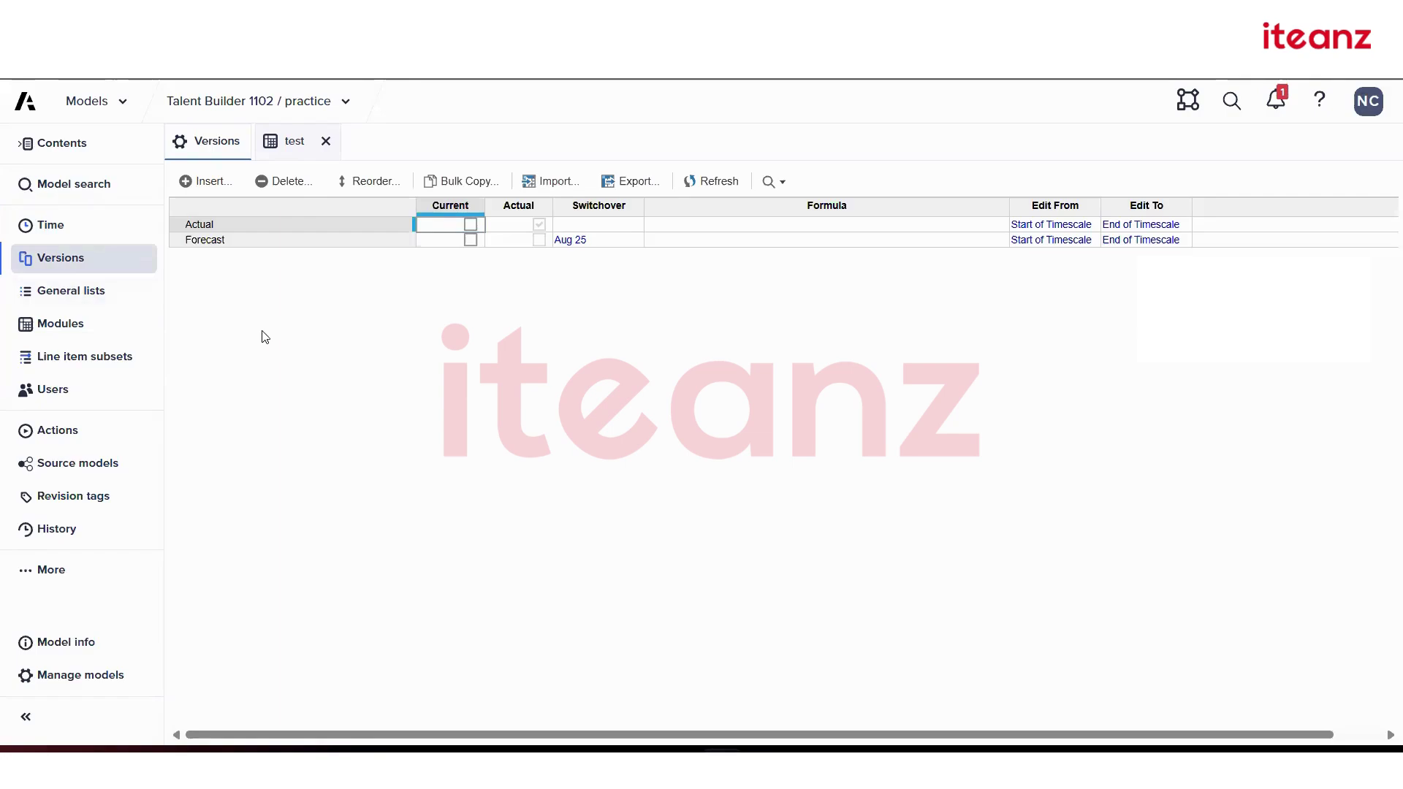
- Insert a general list named Custom Versions before Organization and open the new list
{"action": "left_click", "coordinate": [79, 299]}
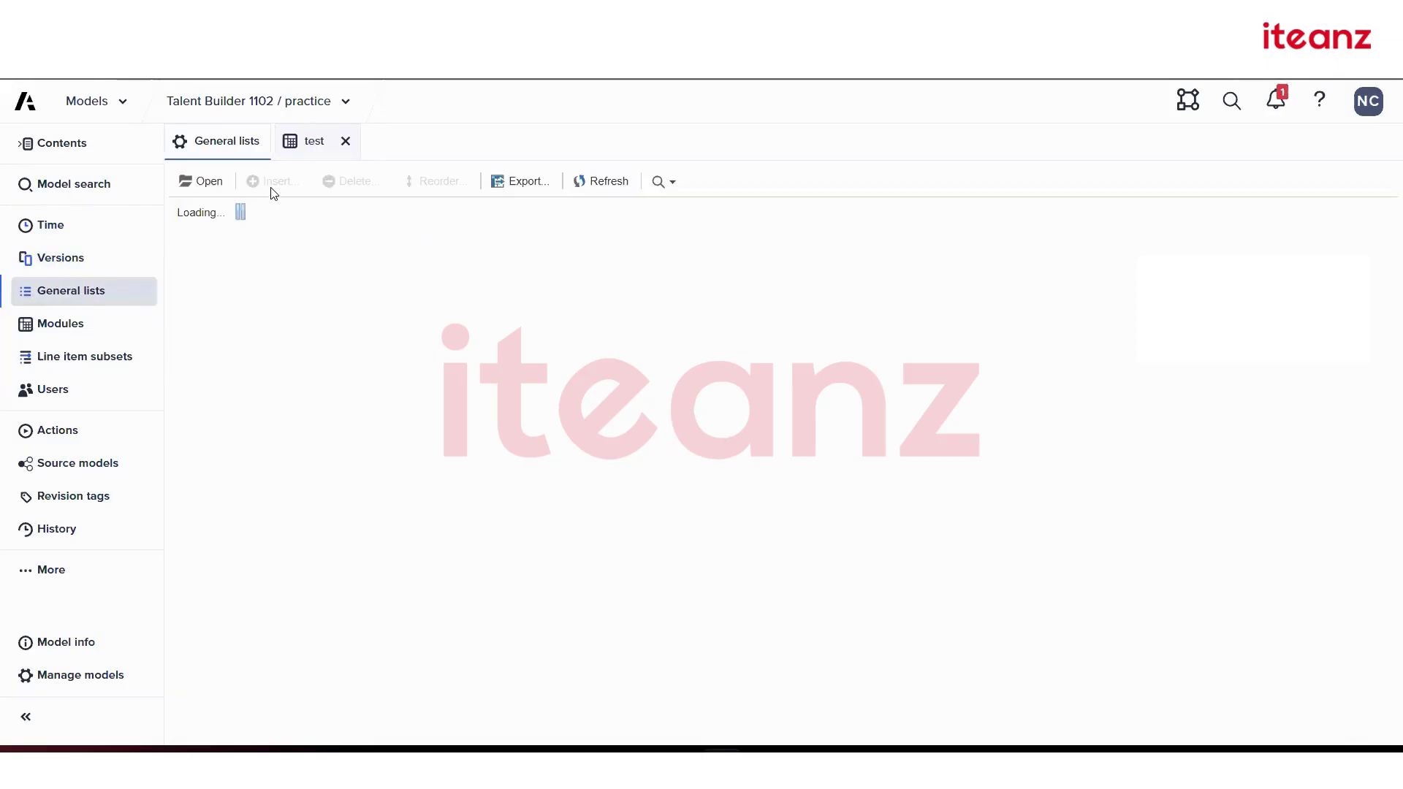
{"action": "left_click", "coordinate": [272, 184]}
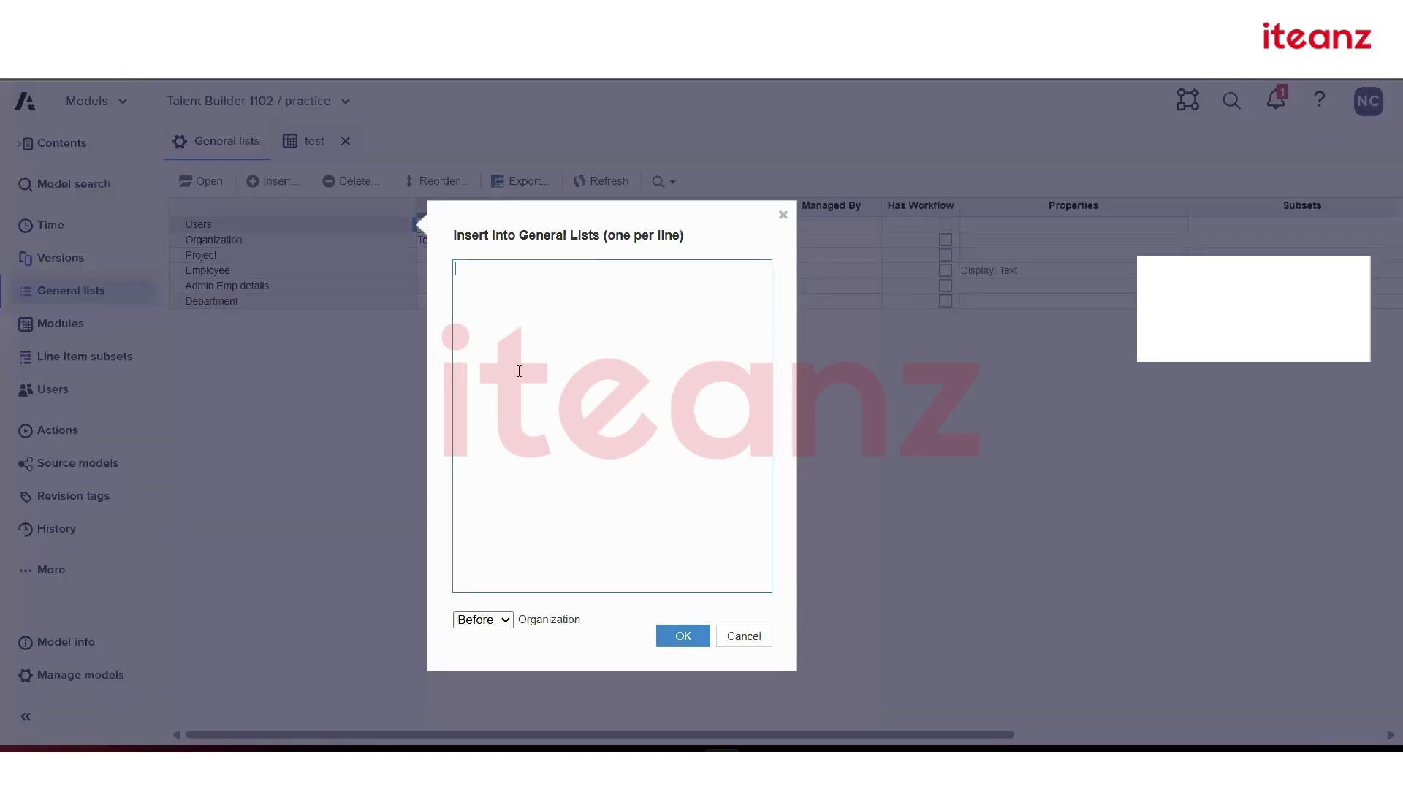
{"action": "type", "text": "Versions"}
{"action": "left_click", "coordinate": [676, 637]}
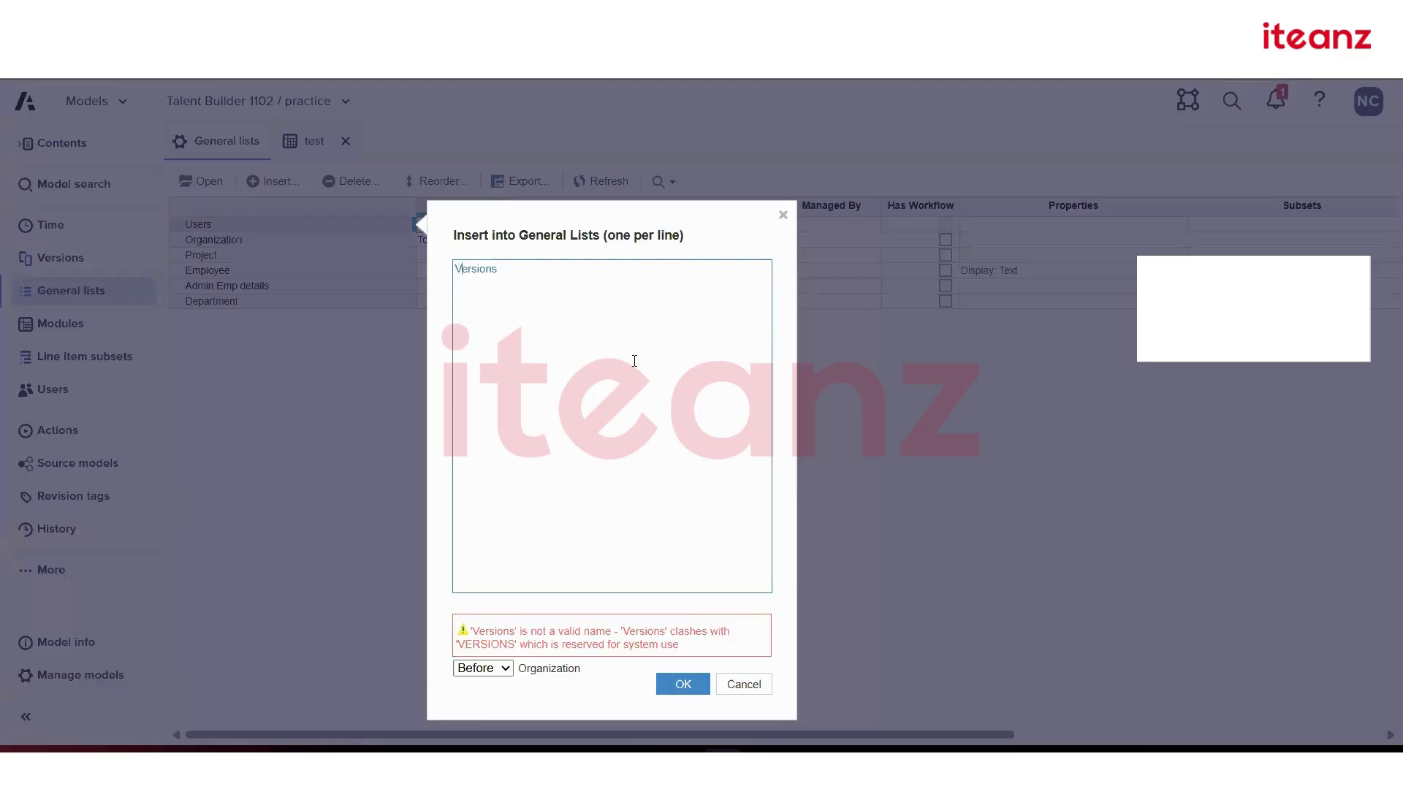
{"action": "type", "text": "Custom"}
{"action": "left_click", "coordinate": [688, 681]}
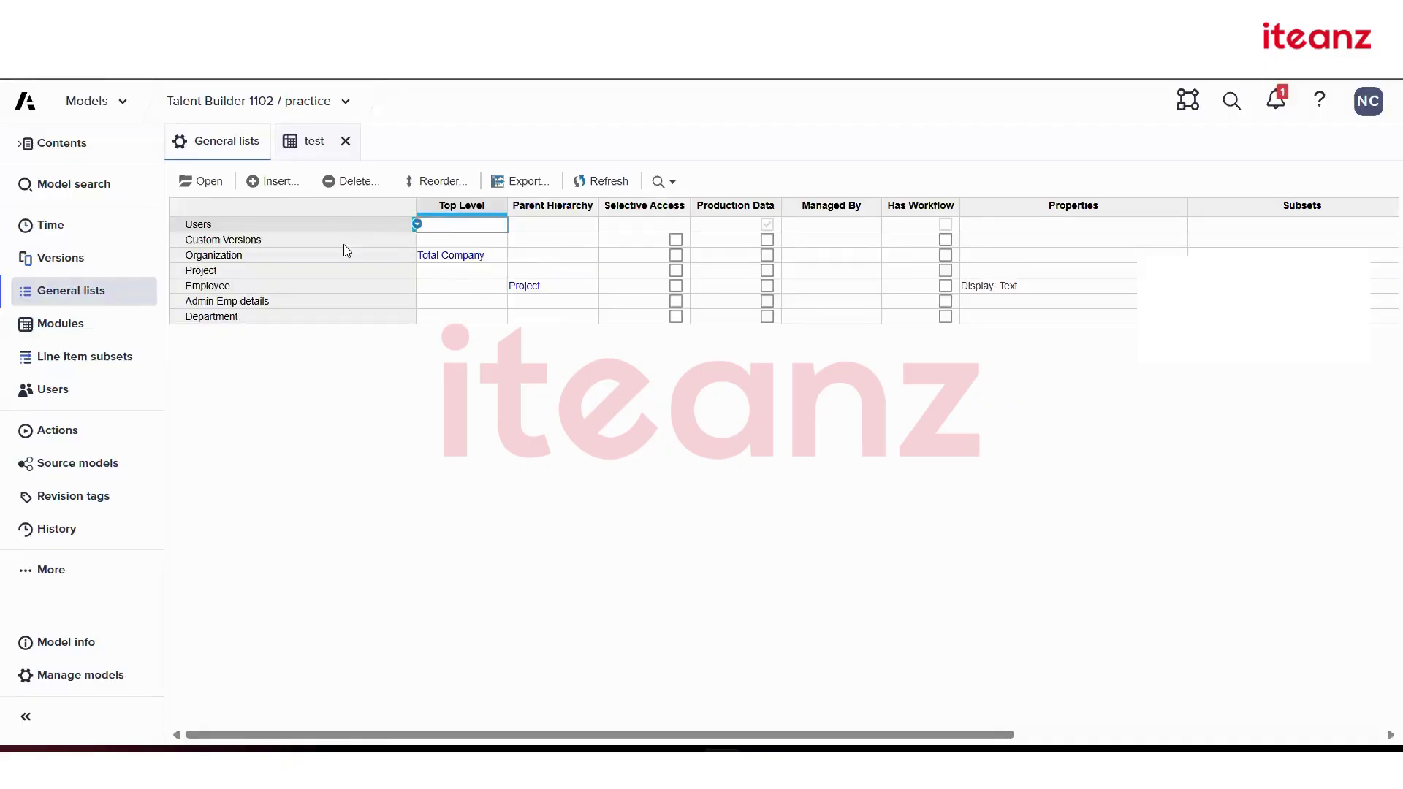
{"action": "left_click", "coordinate": [340, 239]}
{"action": "left_click", "coordinate": [203, 181]}
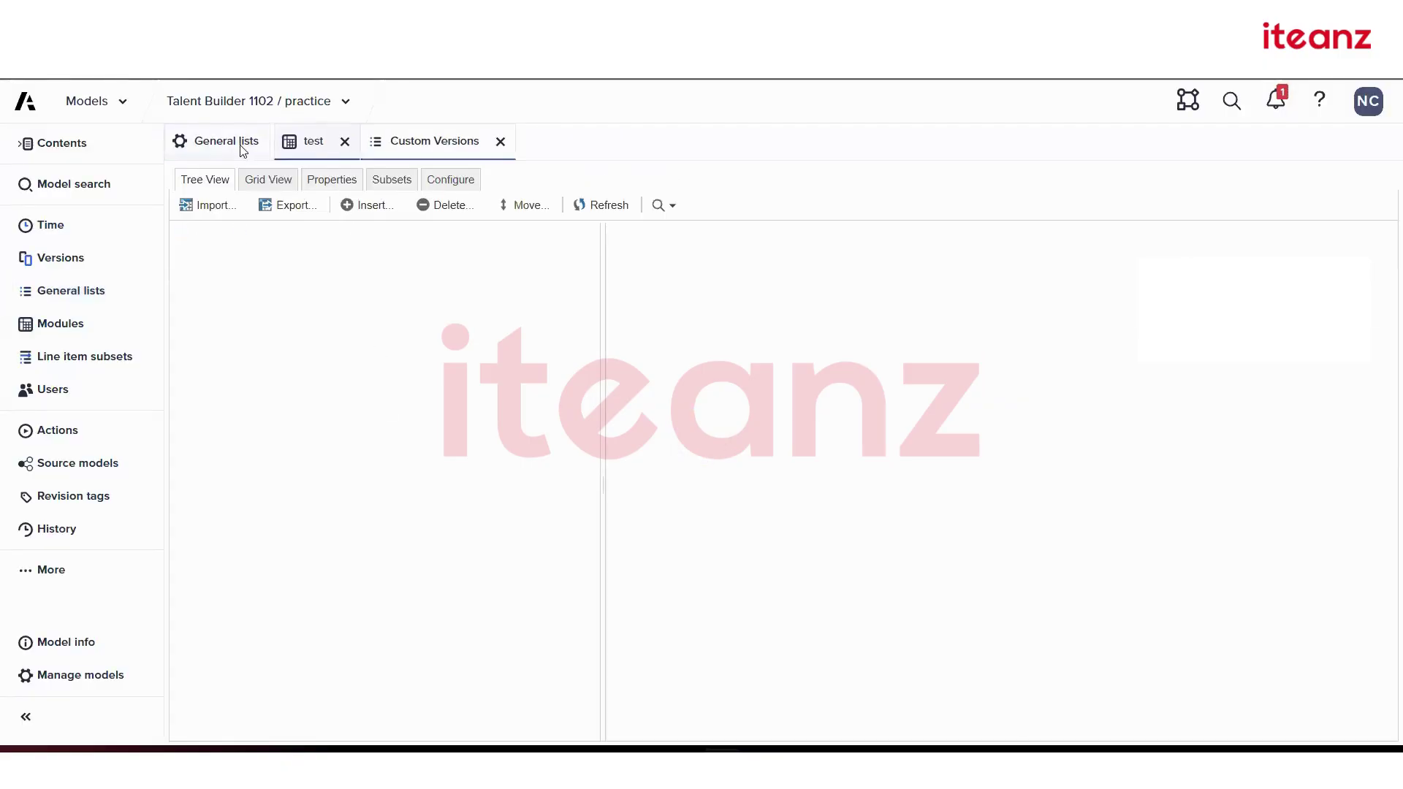
- Insert a version named Budget before Actual in the model's Versions settings
{"action": "left_click", "coordinate": [117, 267]}
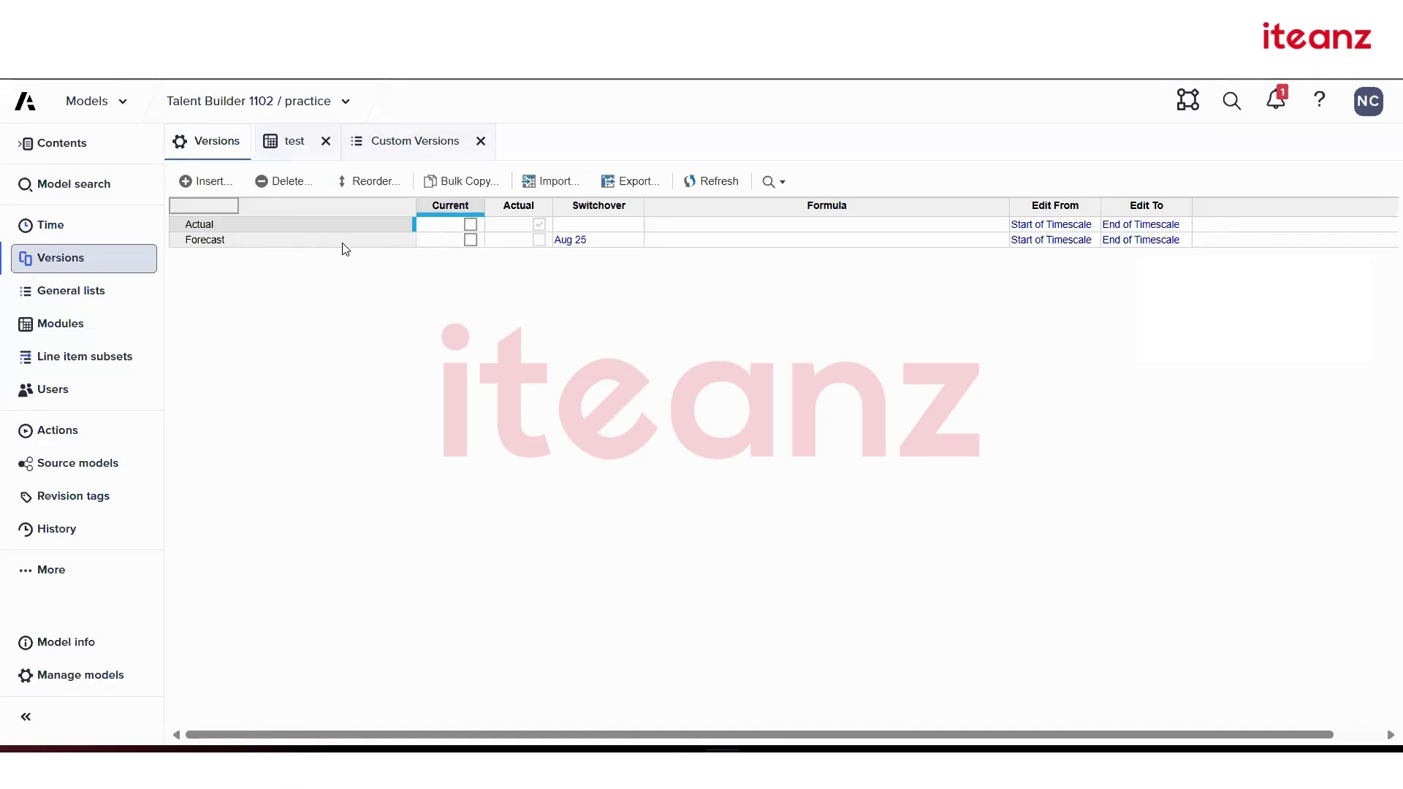
{"action": "left_click", "coordinate": [208, 183]}
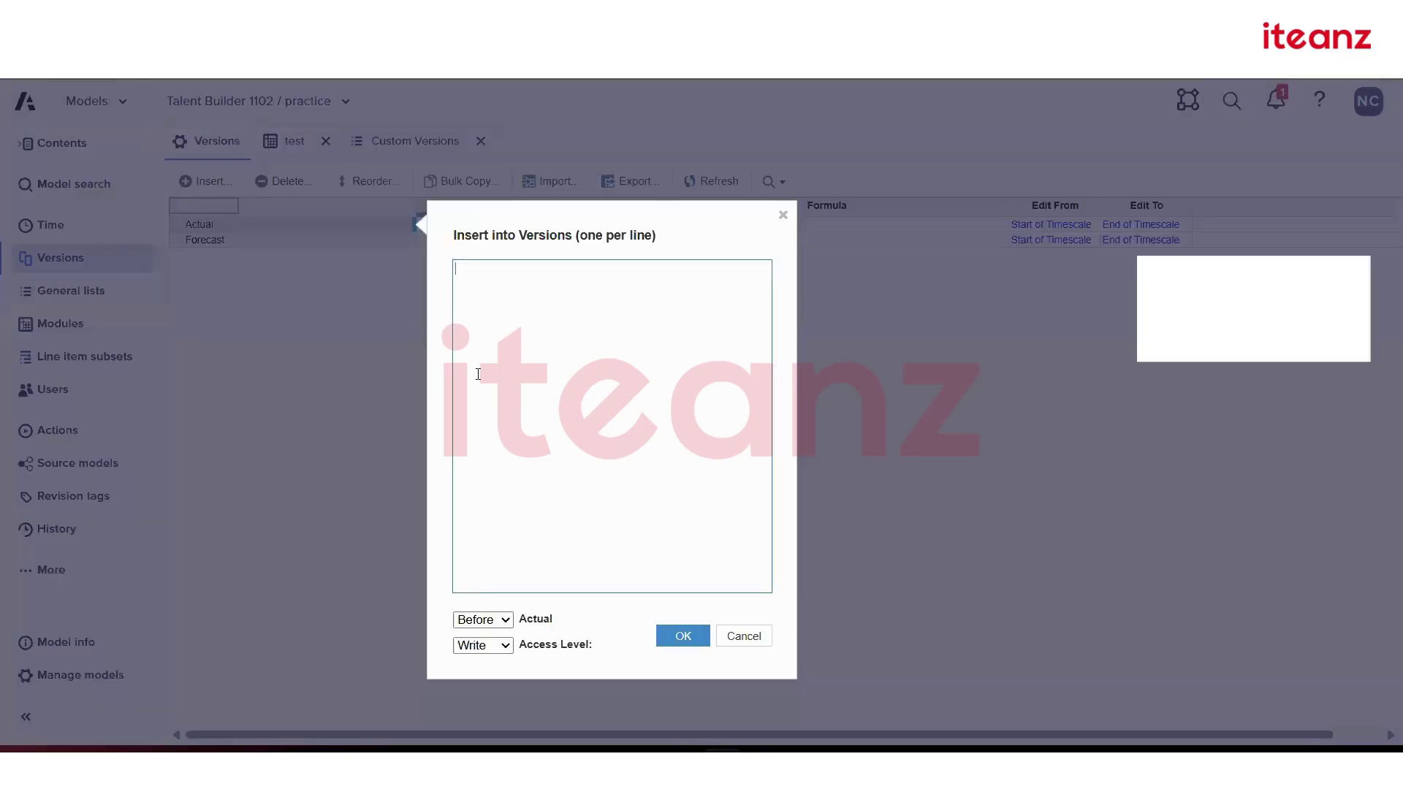
{"action": "type", "text": "Budget"}
{"action": "left_click", "coordinate": [684, 640]}
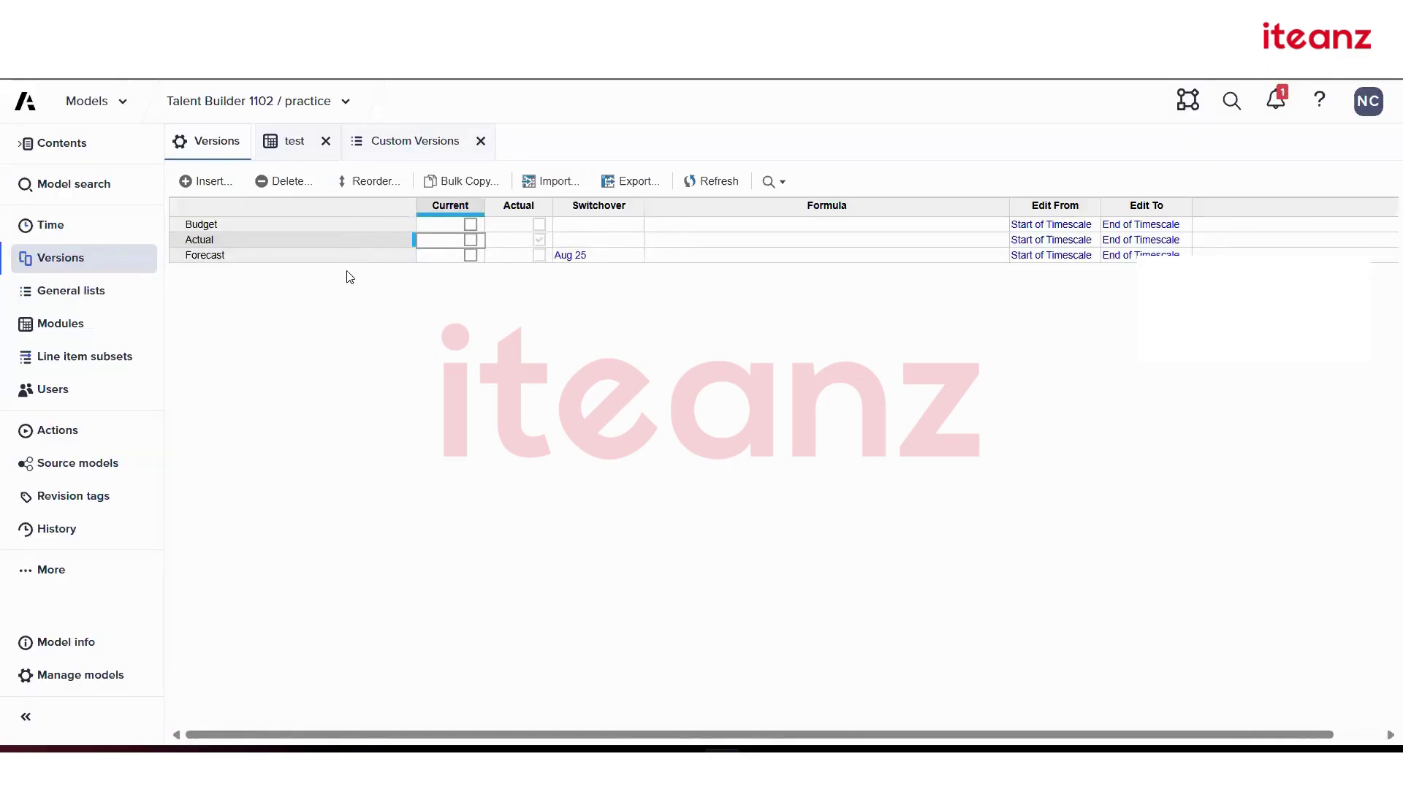
- Set Versions to All for the test module in the modules list
{"action": "left_click", "coordinate": [120, 332]}
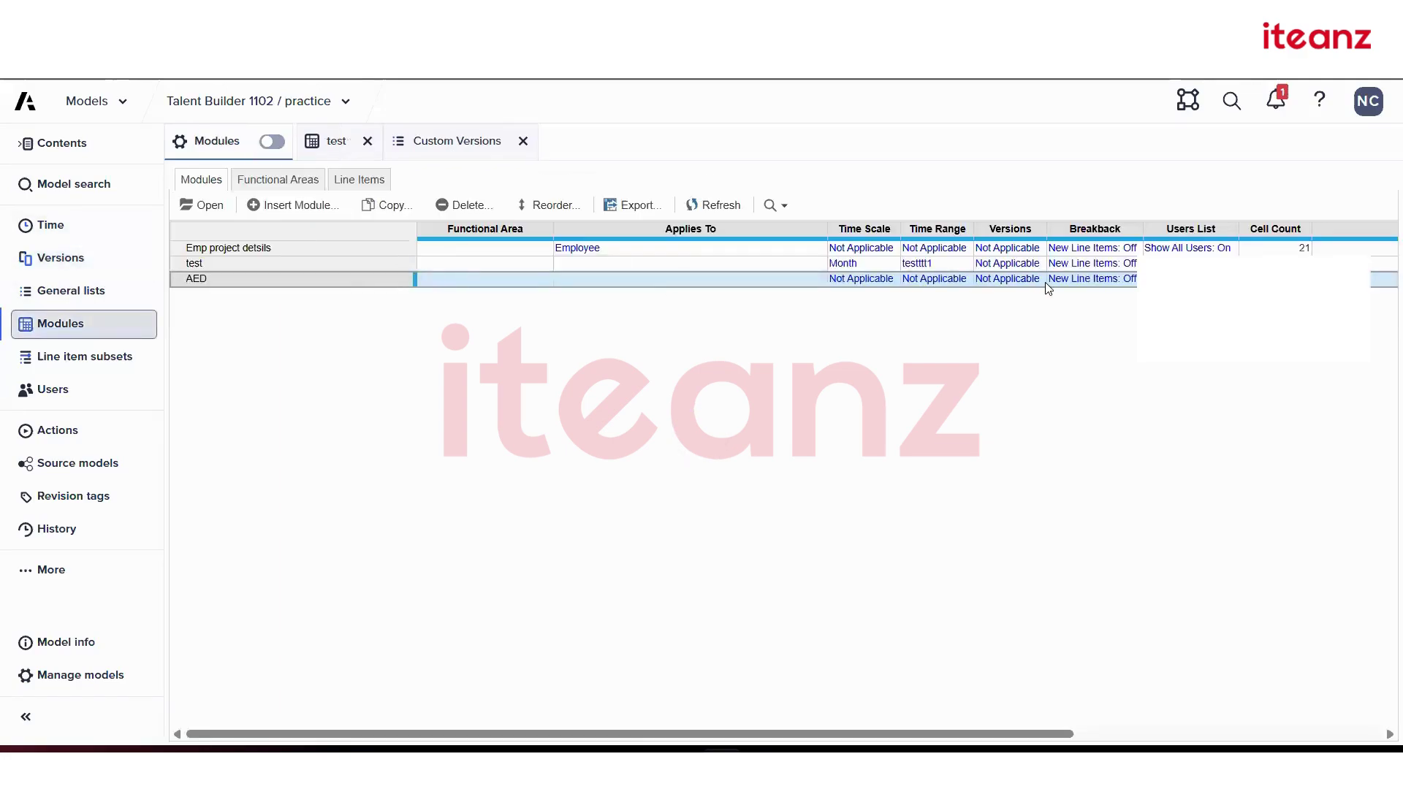
{"action": "left_click", "coordinate": [1041, 280]}
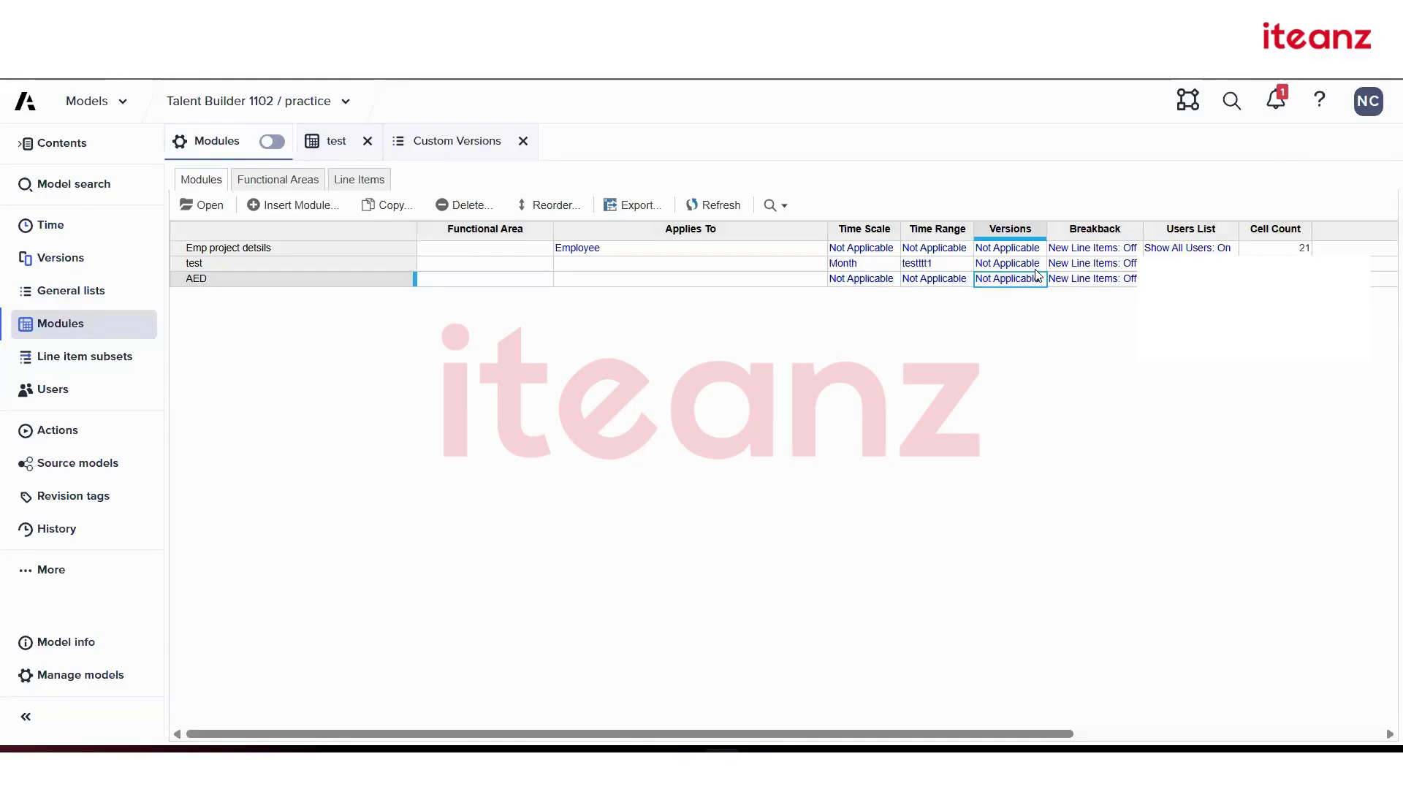
{"action": "left_click", "coordinate": [1036, 268]}
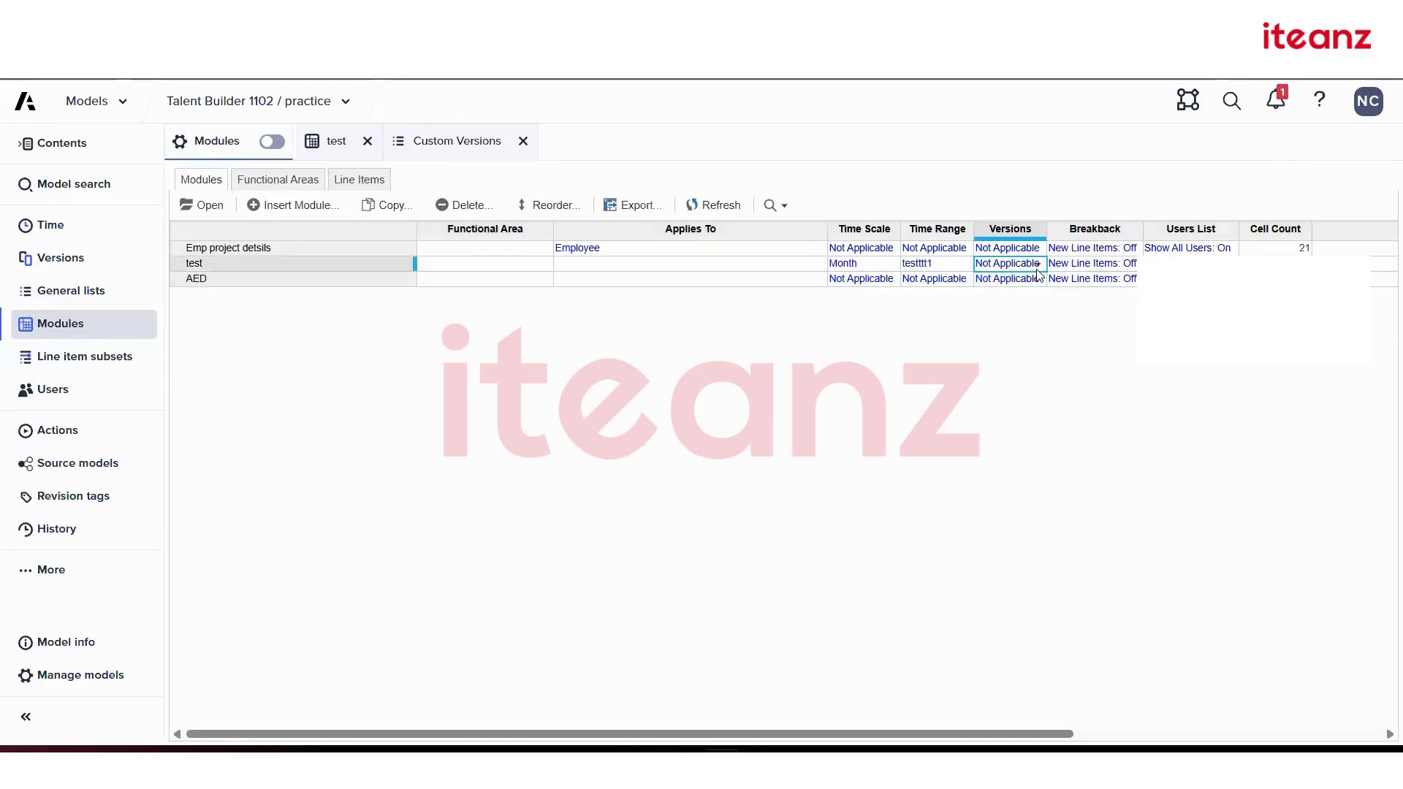
{"action": "left_click", "coordinate": [1036, 266]}
{"action": "left_click", "coordinate": [1017, 219]}
- Open the test module and try to switch its version from Budget to Forecast
{"action": "left_click", "coordinate": [332, 141]}
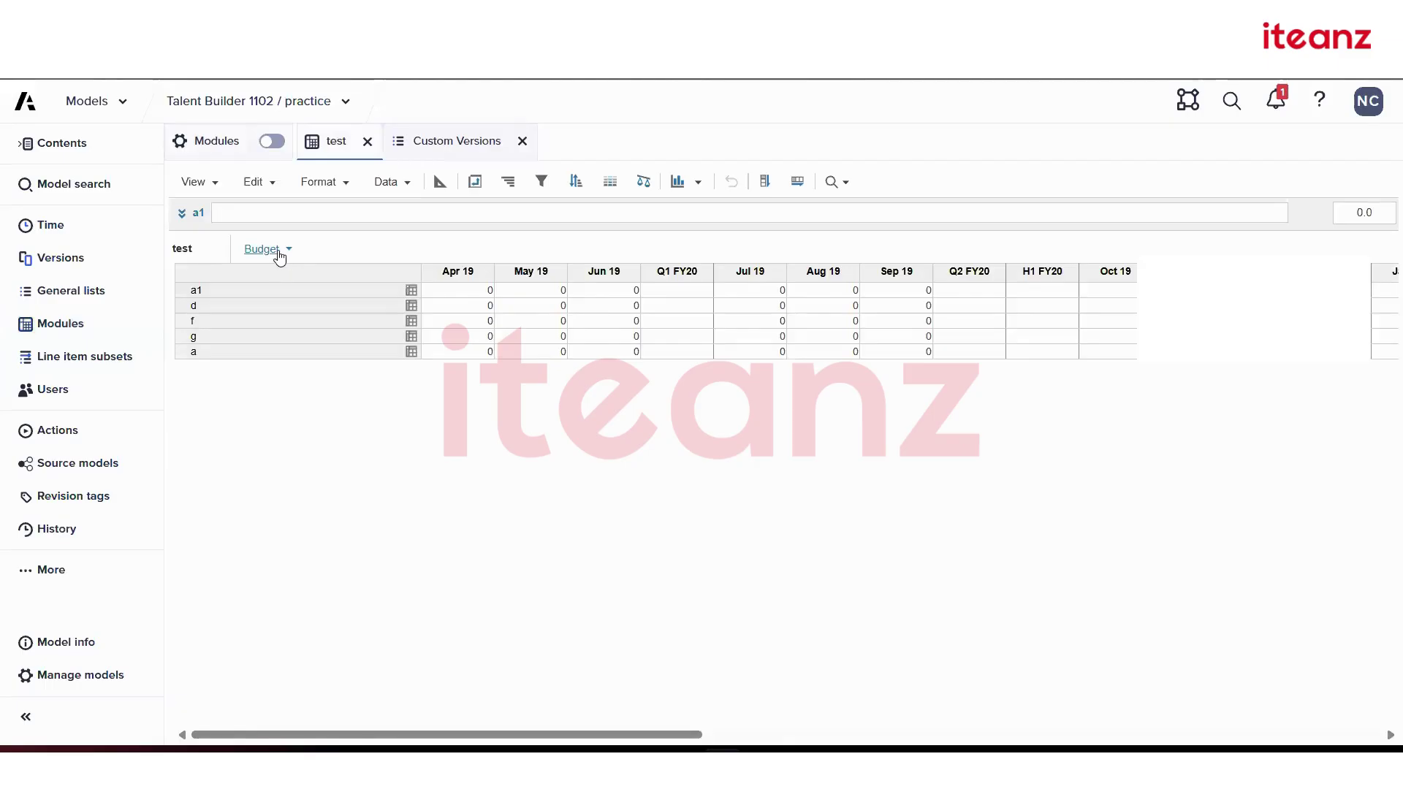
{"action": "left_click", "coordinate": [275, 250]}
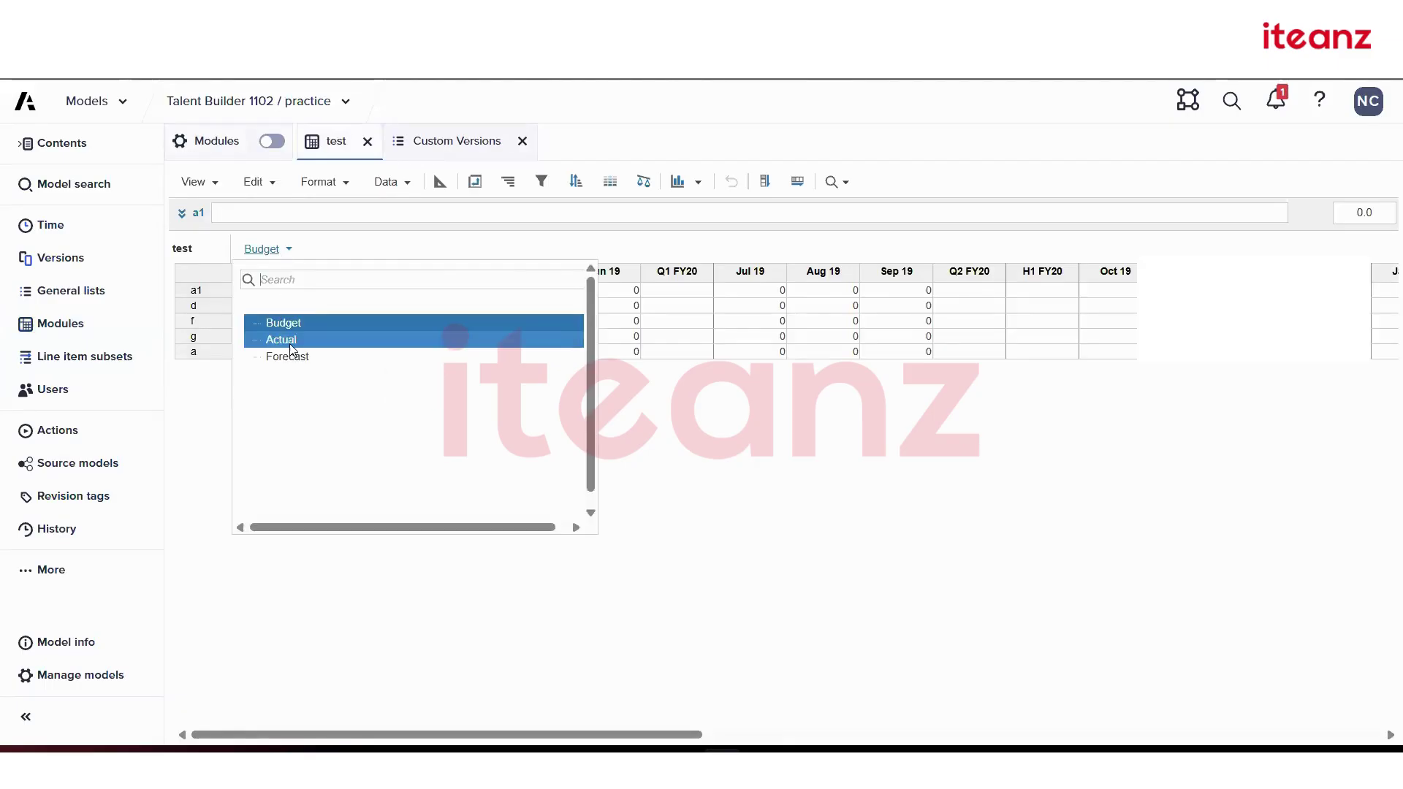
{"action": "left_click", "coordinate": [307, 358]}
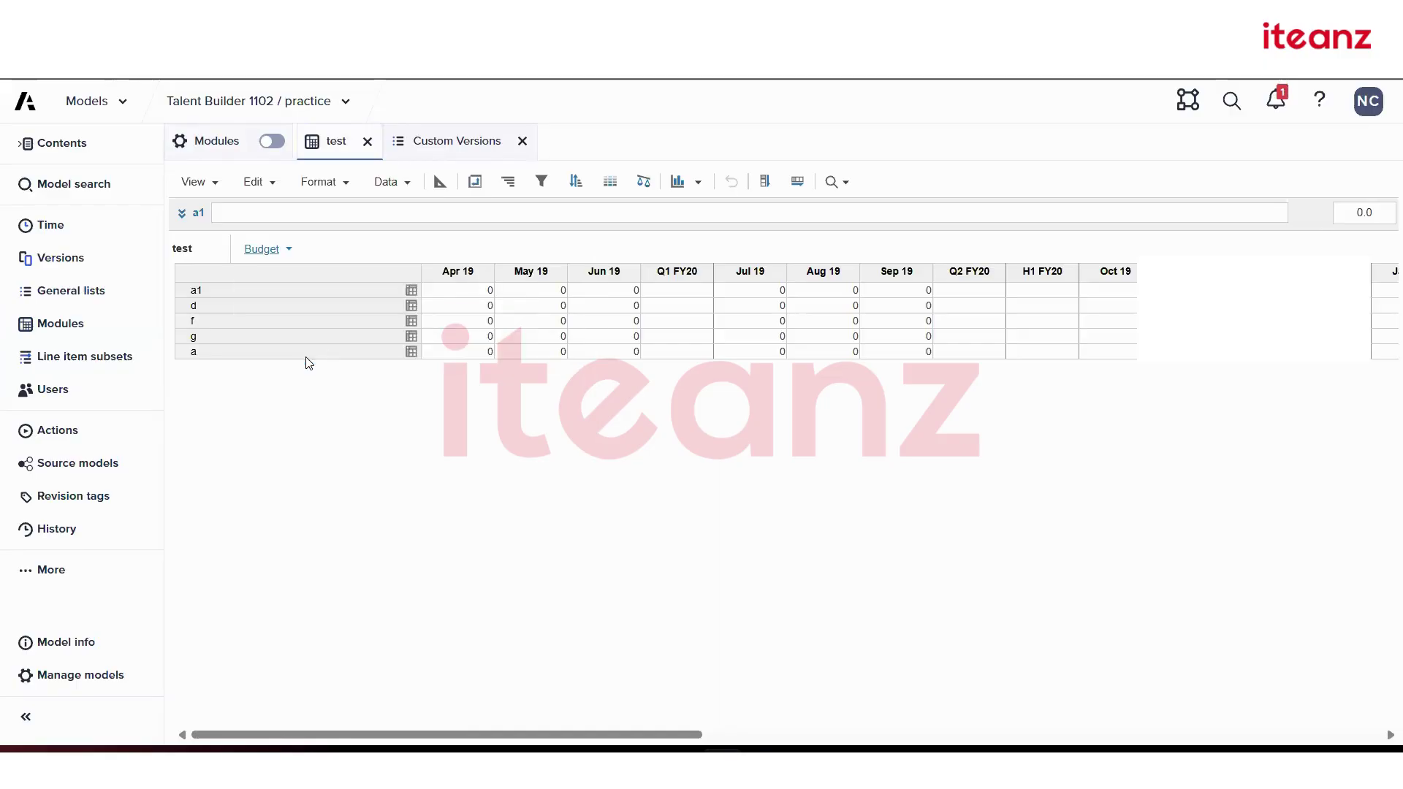
- Copy the test module's All versions setting to the line items a1, d, f, g and a in the blueprint
{"action": "left_click", "coordinate": [440, 181]}
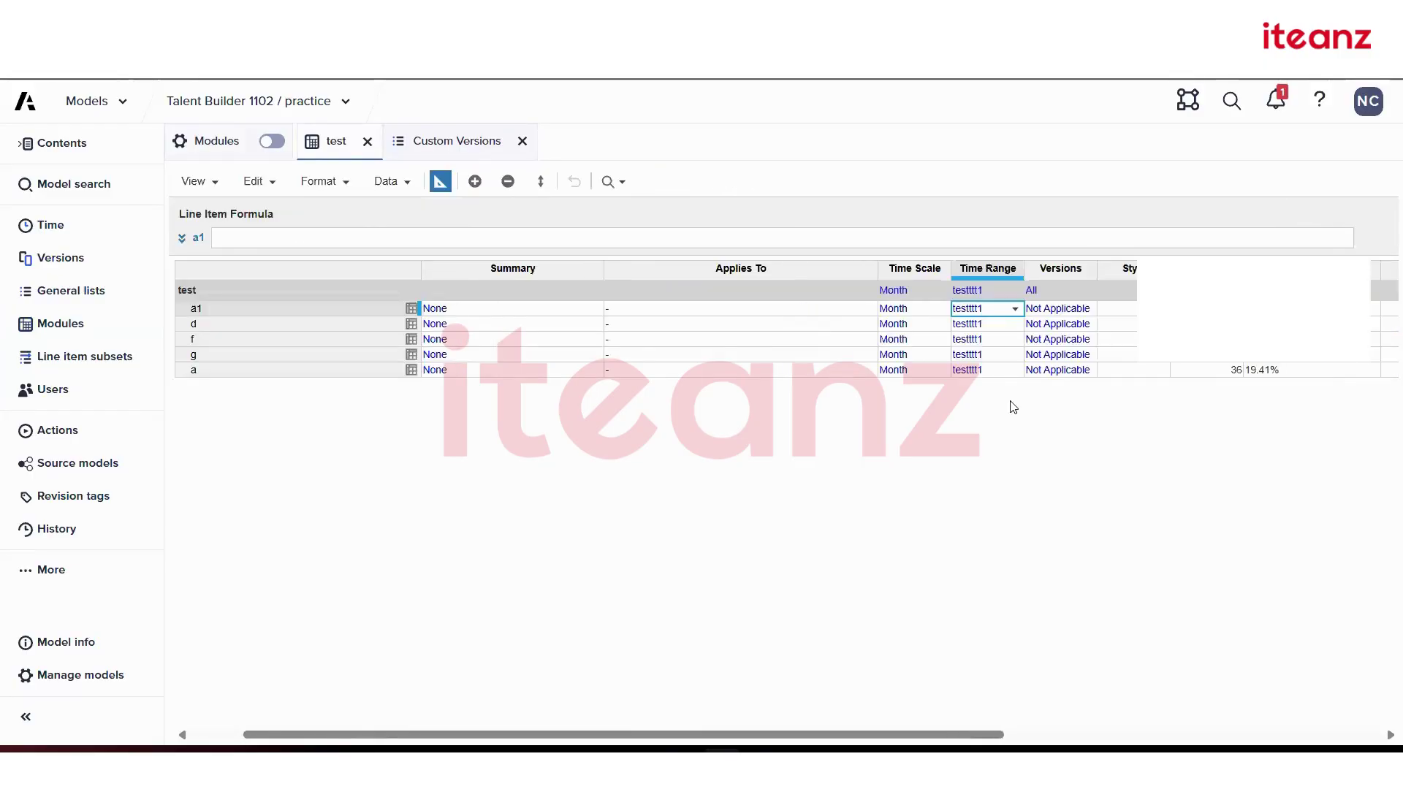
{"action": "left_click", "coordinate": [875, 293]}
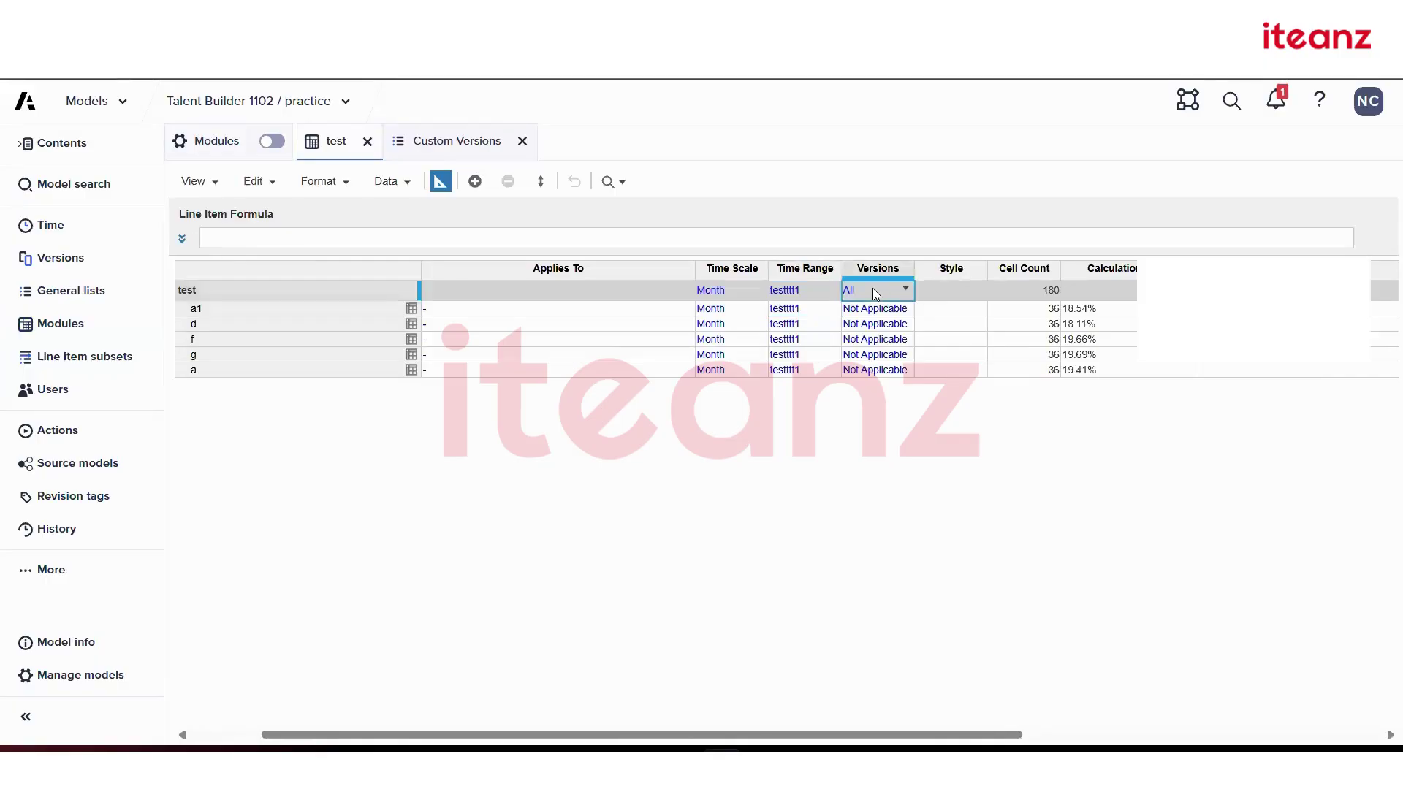
{"action": "key", "text": "ctrl+c"}
{"action": "key", "text": "Down"}
{"action": "key", "text": "Down"}
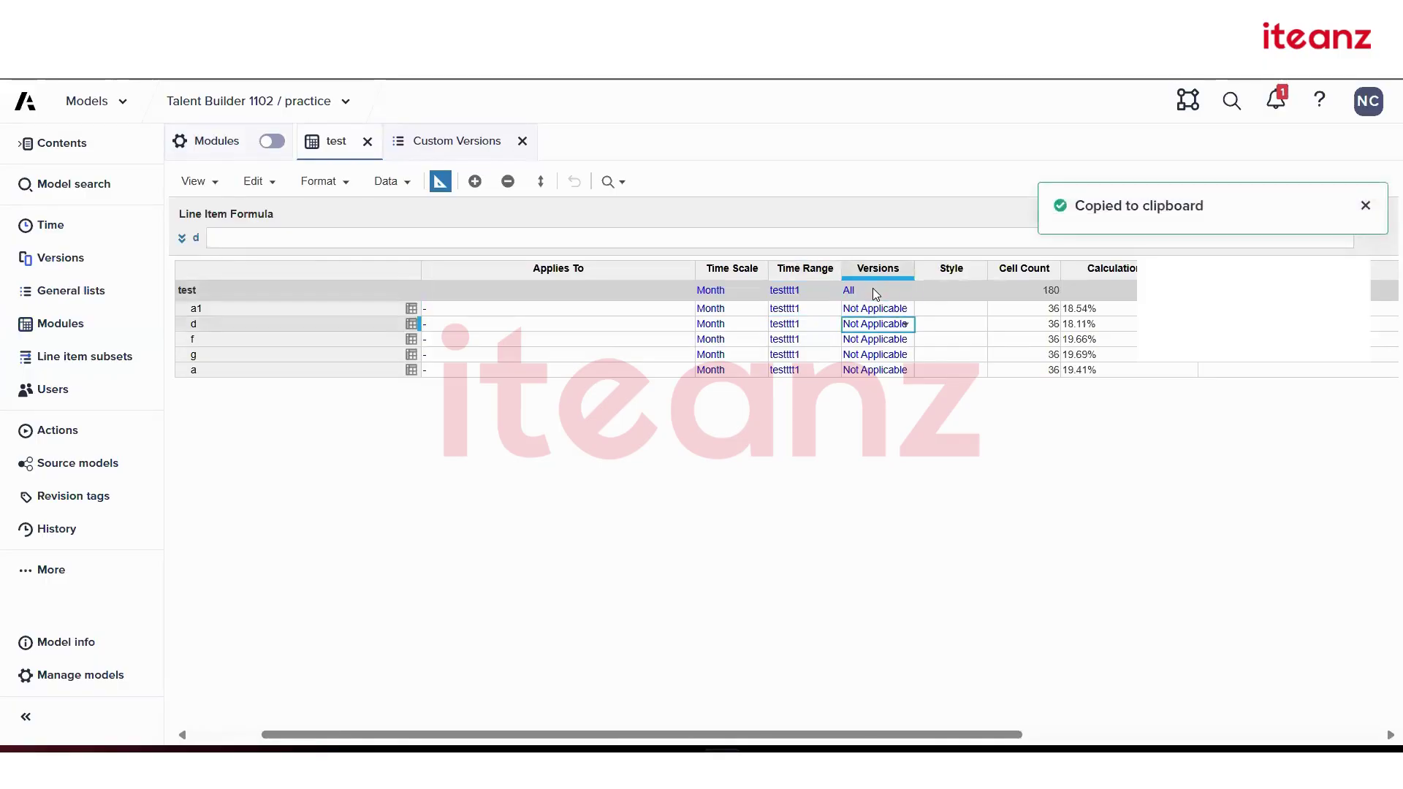
{"action": "key", "text": "Up"}
{"action": "key", "text": "ctrl+v"}
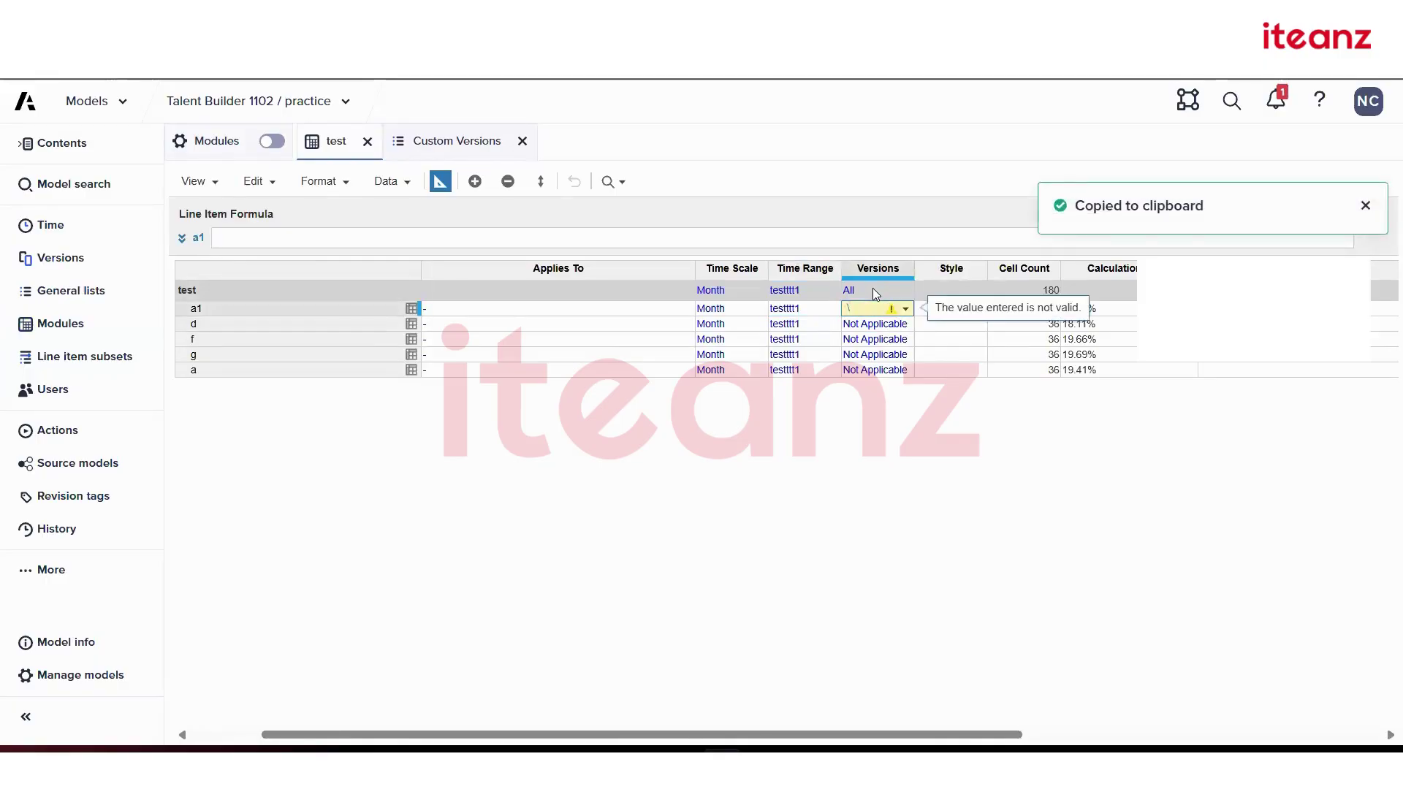
{"action": "key", "text": "shift+Down"}
{"action": "key", "text": "shift+Down"}
{"action": "key", "text": "shift+Down"}
{"action": "key", "text": "shift+Down"}
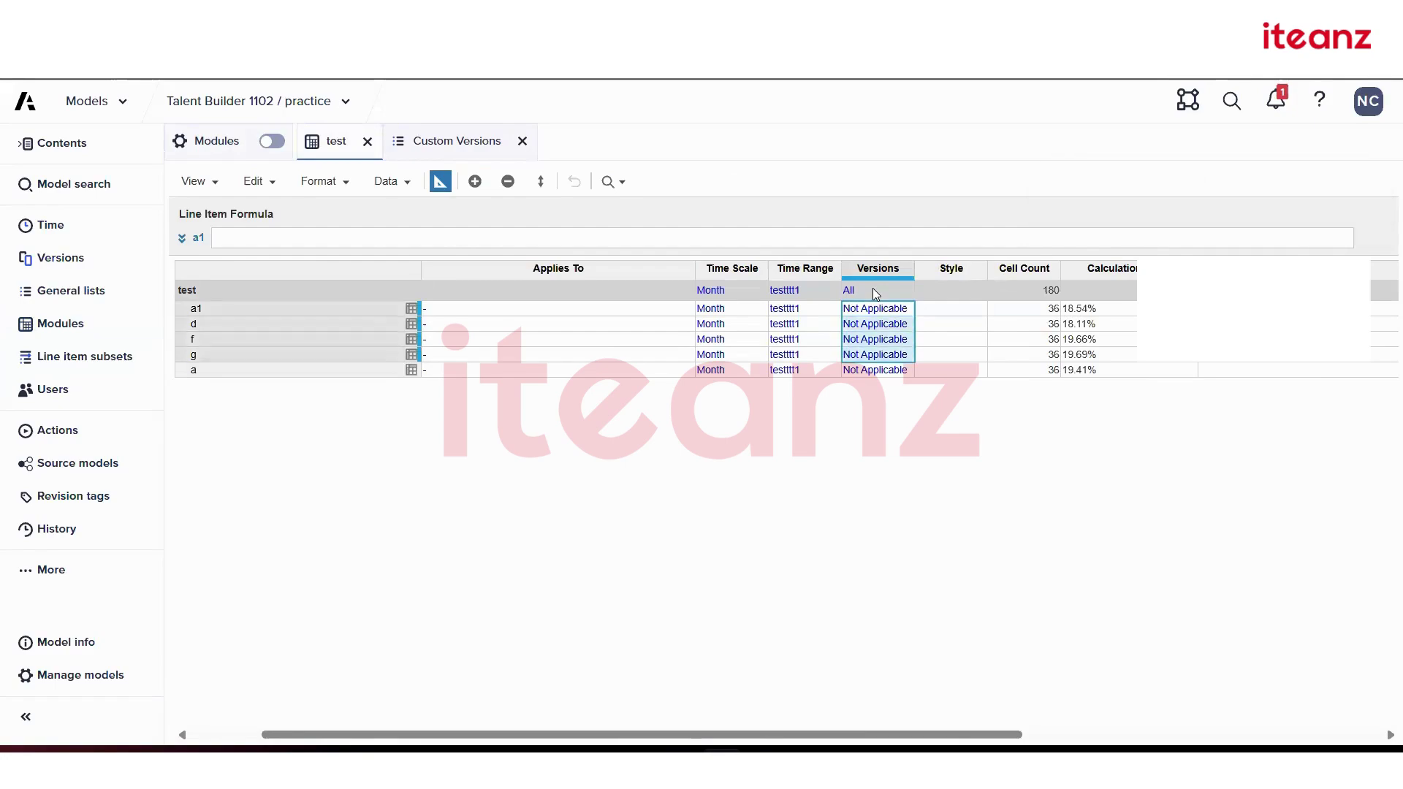
{"action": "key", "text": "ctrl+v"}
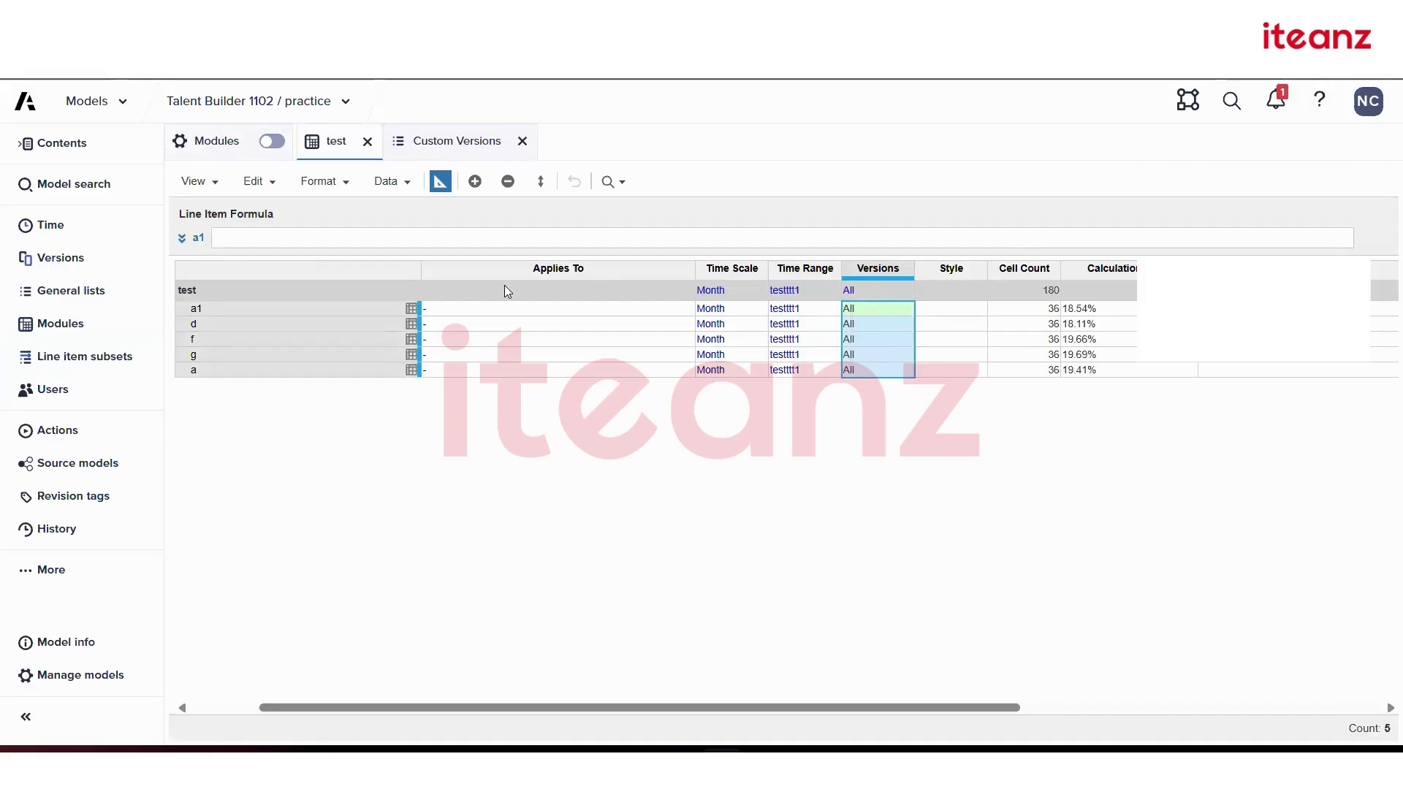
- Return to the module grid and enter 1000 for line item a1 in Apr 19 under the Budget version
{"action": "left_click", "coordinate": [441, 182]}
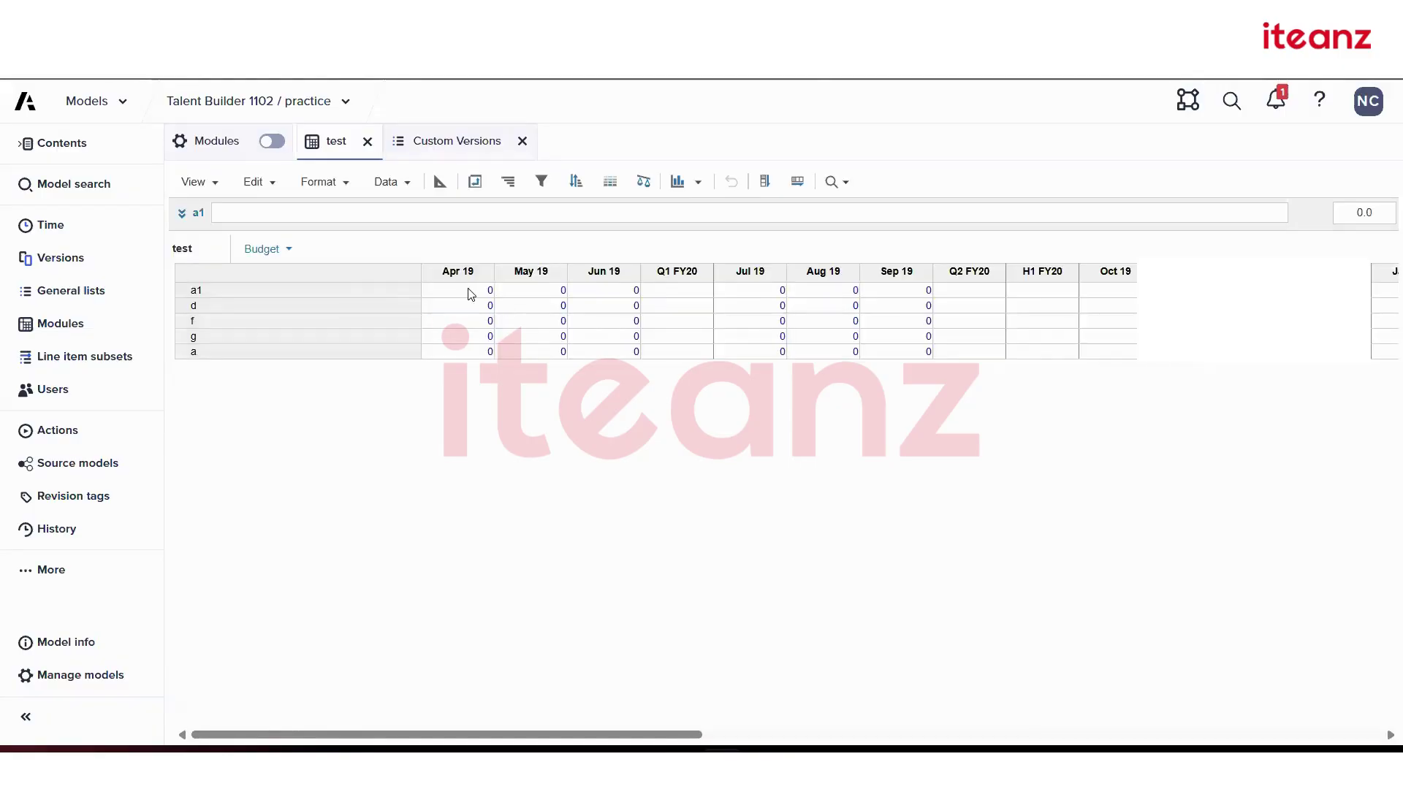
{"action": "left_click", "coordinate": [471, 293]}
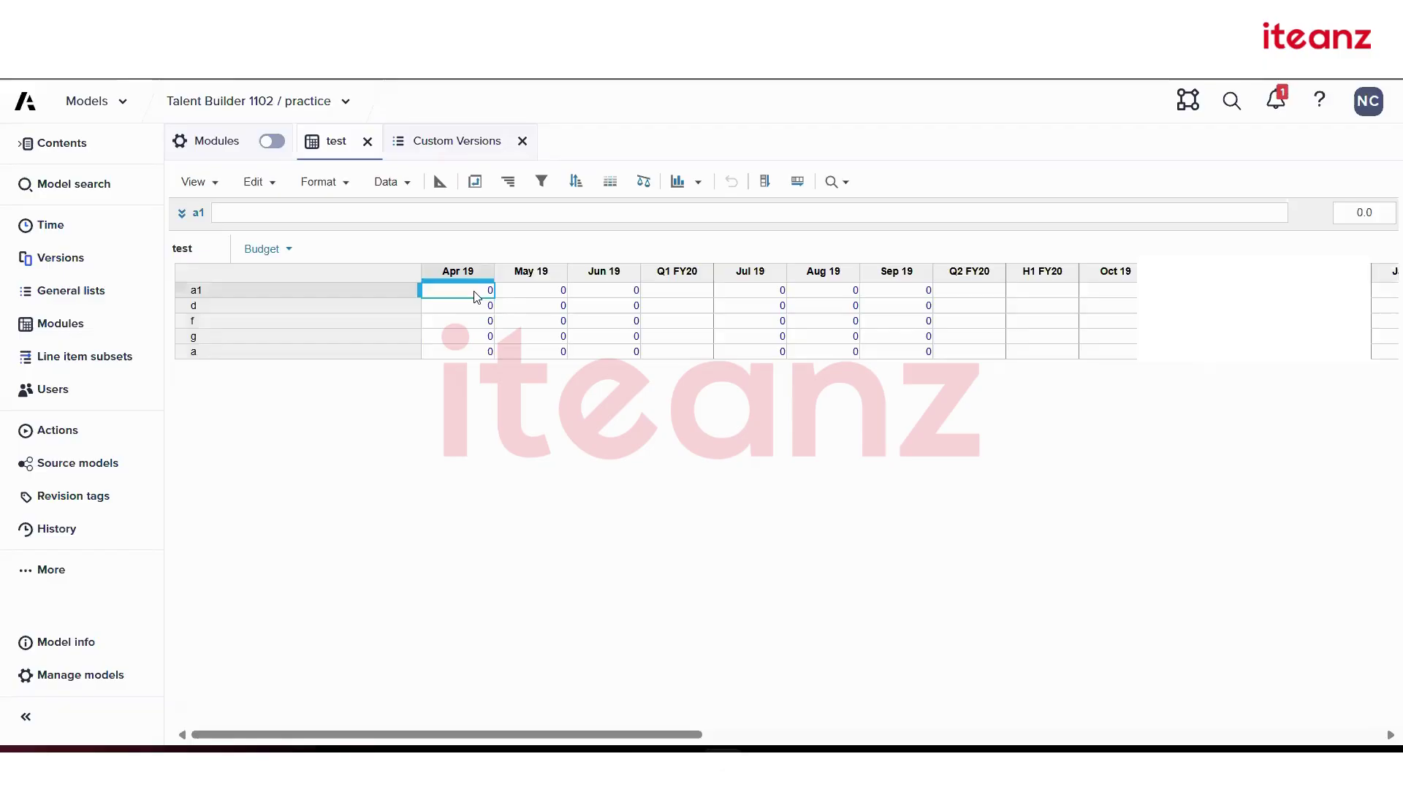
{"action": "type", "text": "1000"}
{"action": "key", "text": "Return"}
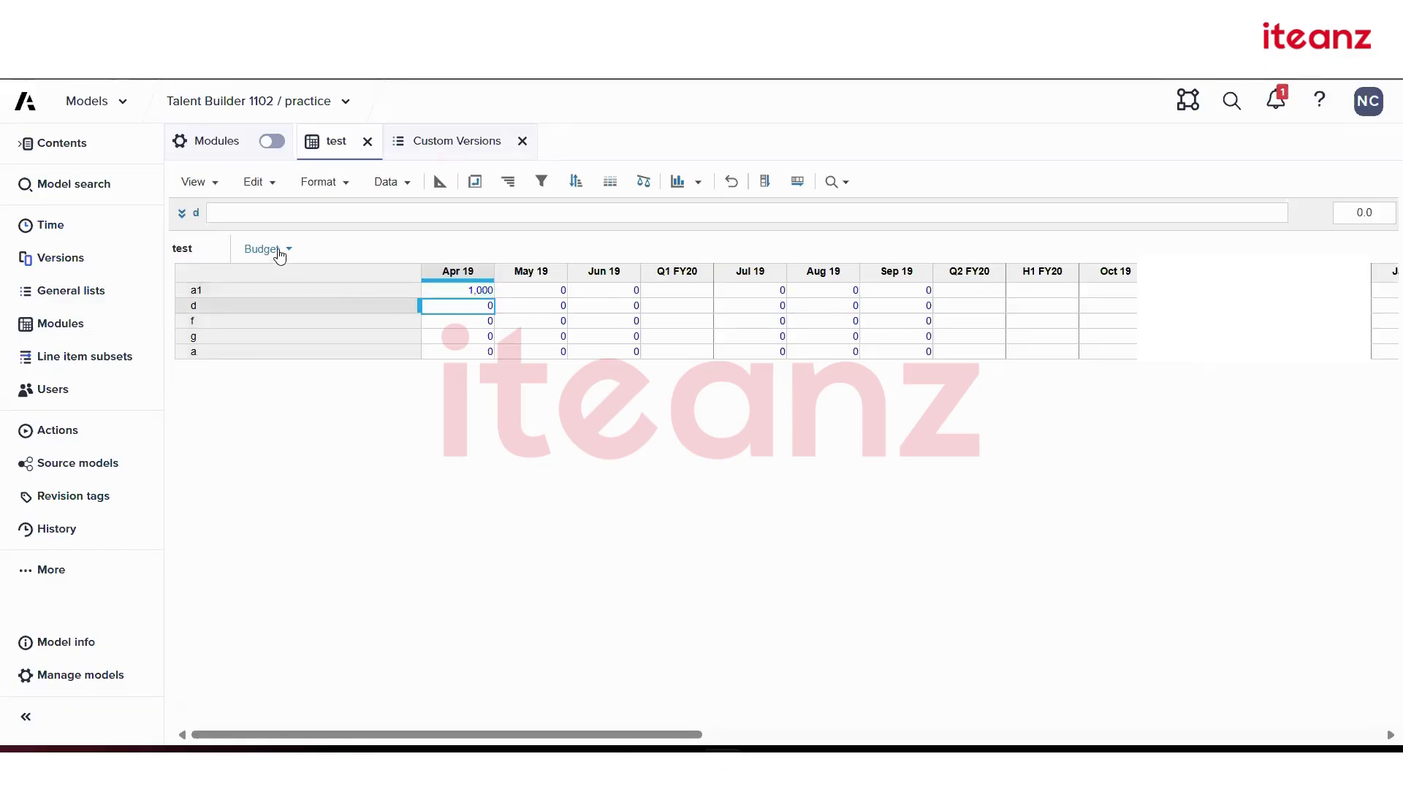
- Switch the test module to the Actual version and enter 900 for a1 in Apr 19
{"action": "left_click", "coordinate": [278, 252]}
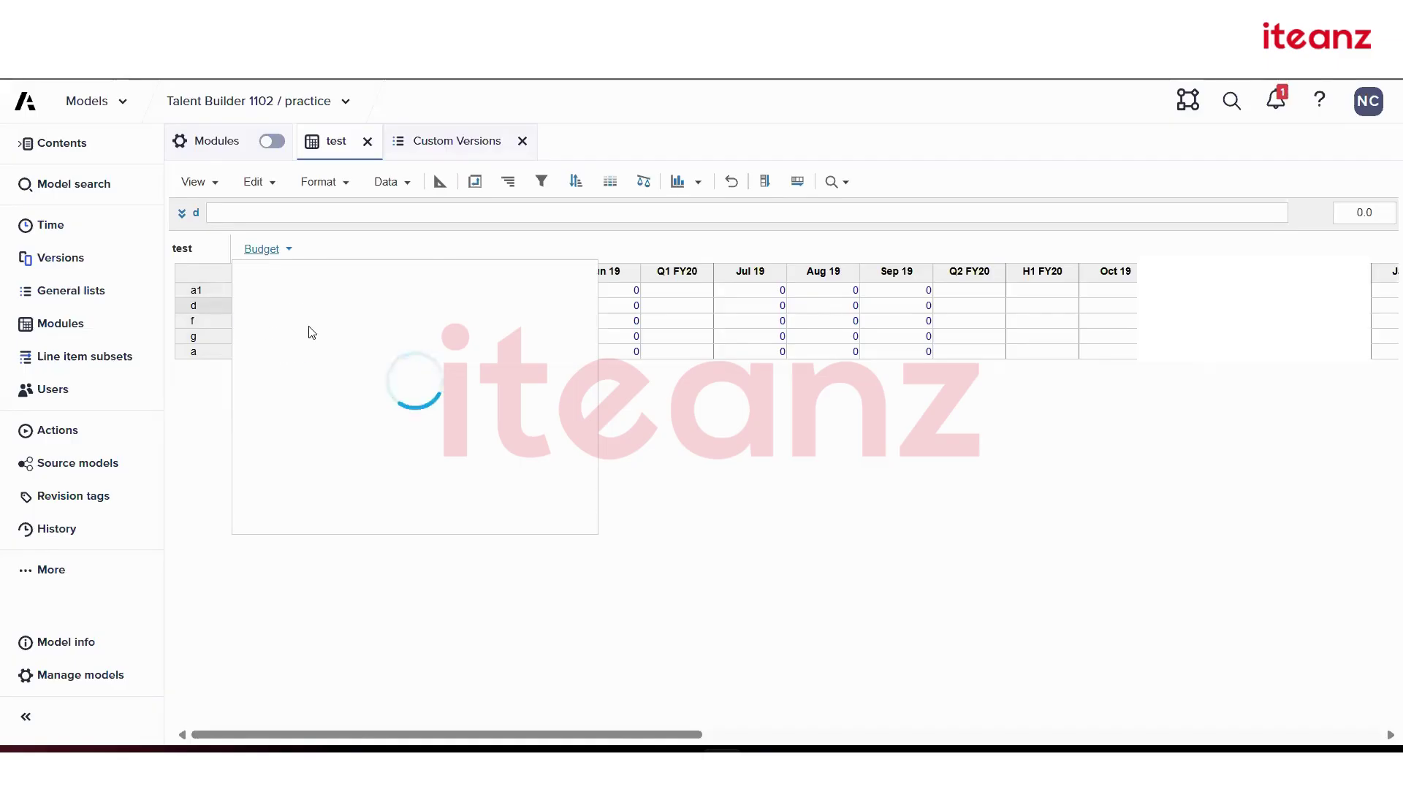
{"action": "left_click", "coordinate": [310, 339]}
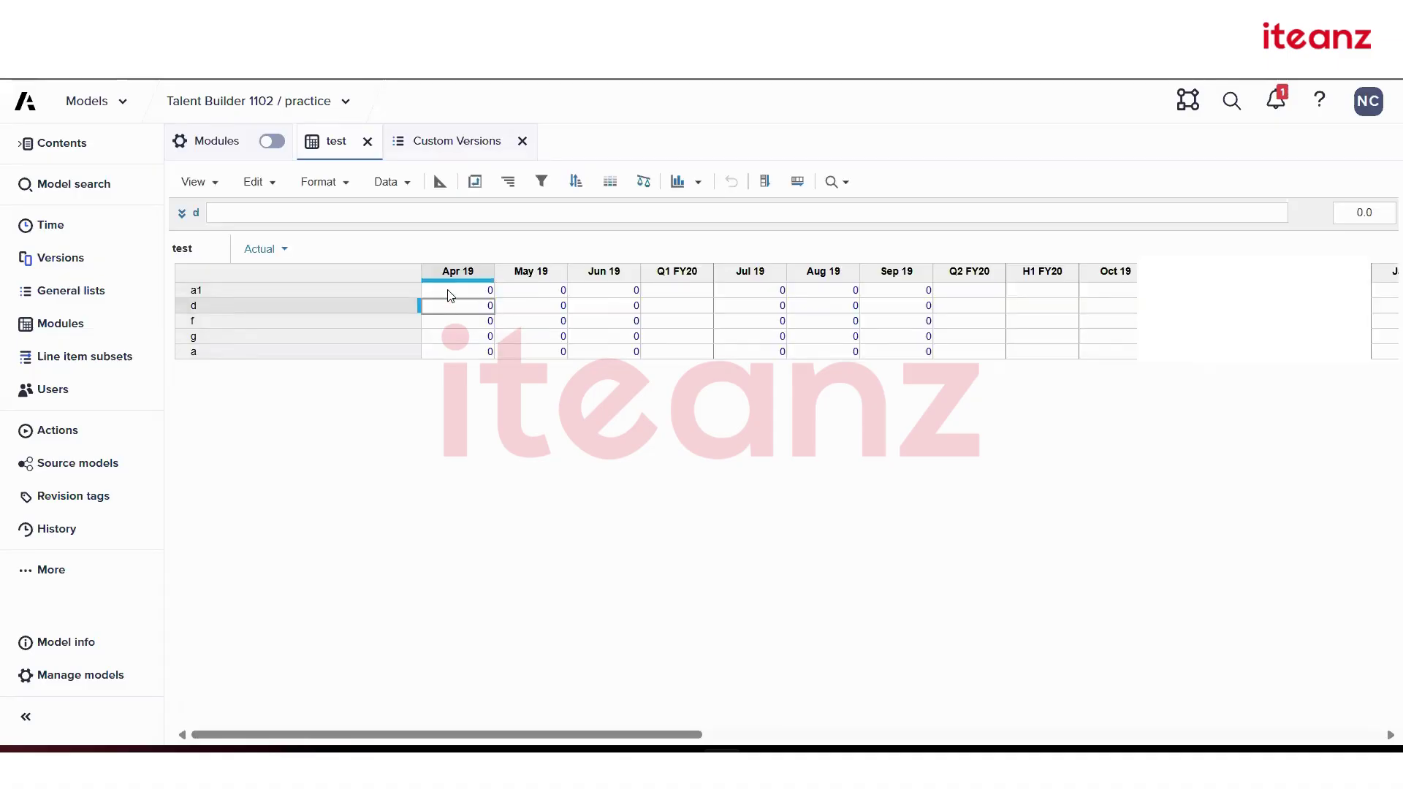
{"action": "left_click", "coordinate": [450, 292]}
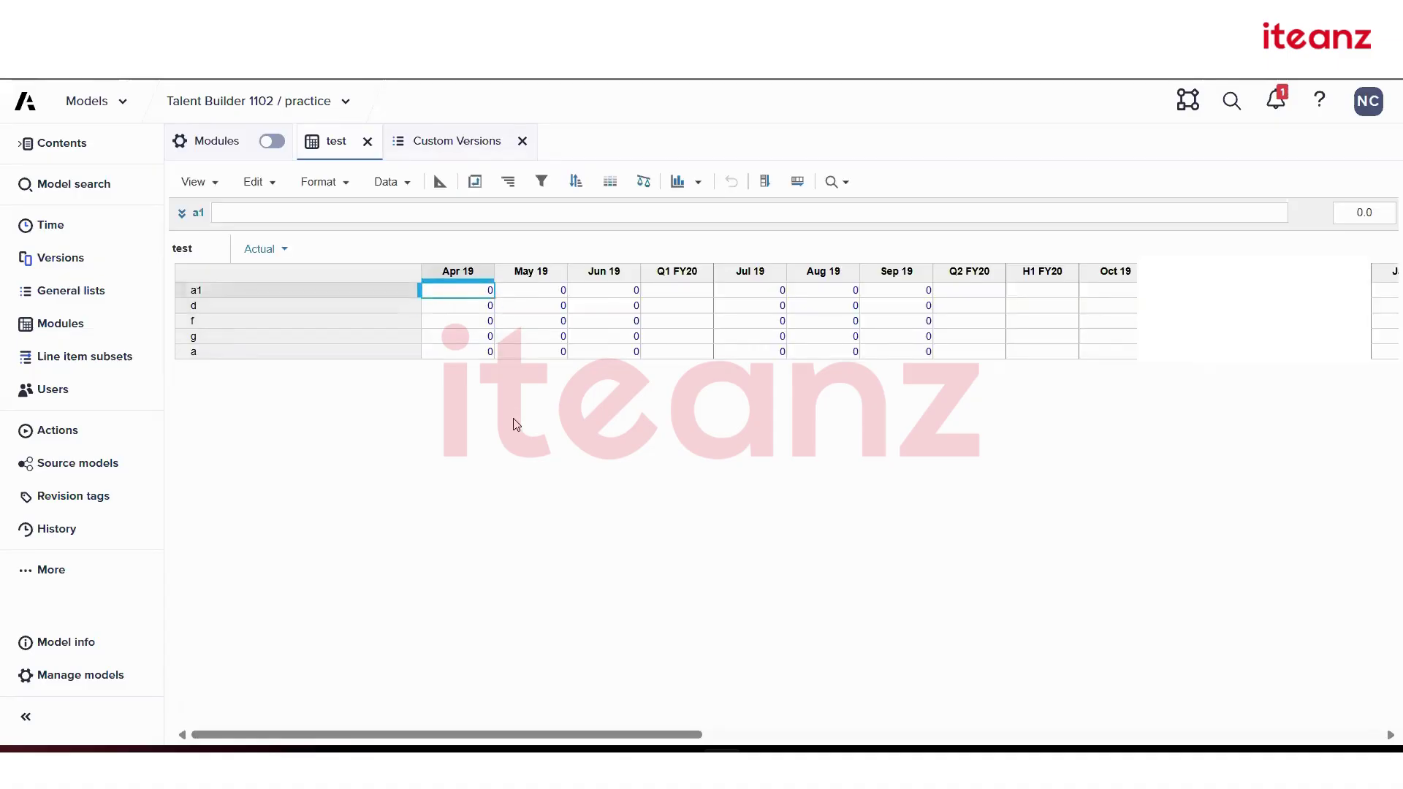
{"action": "type", "text": "900"}
{"action": "key", "text": "Return"}
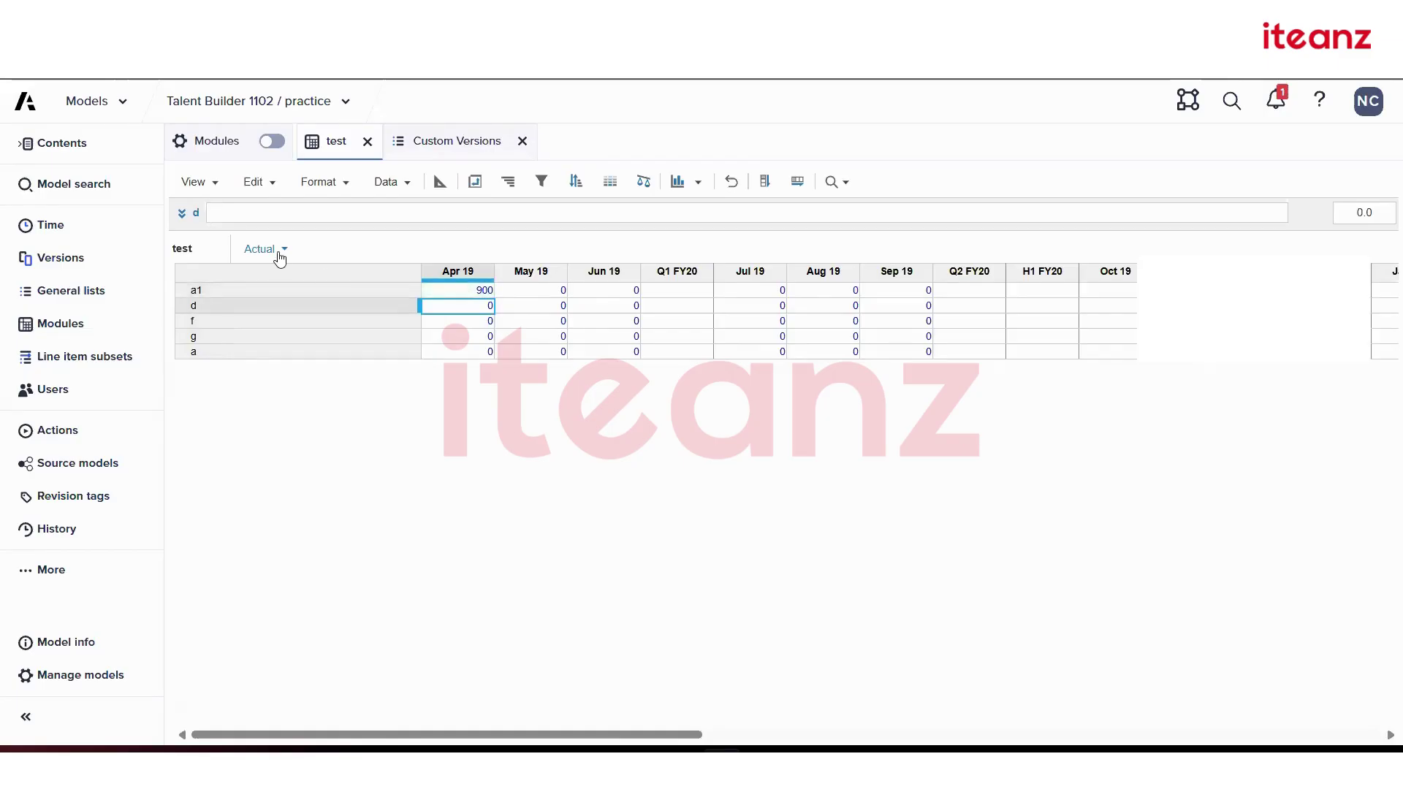
- Switch the test module to the Forecast version and review its values across the month columns
{"action": "left_click", "coordinate": [278, 256]}
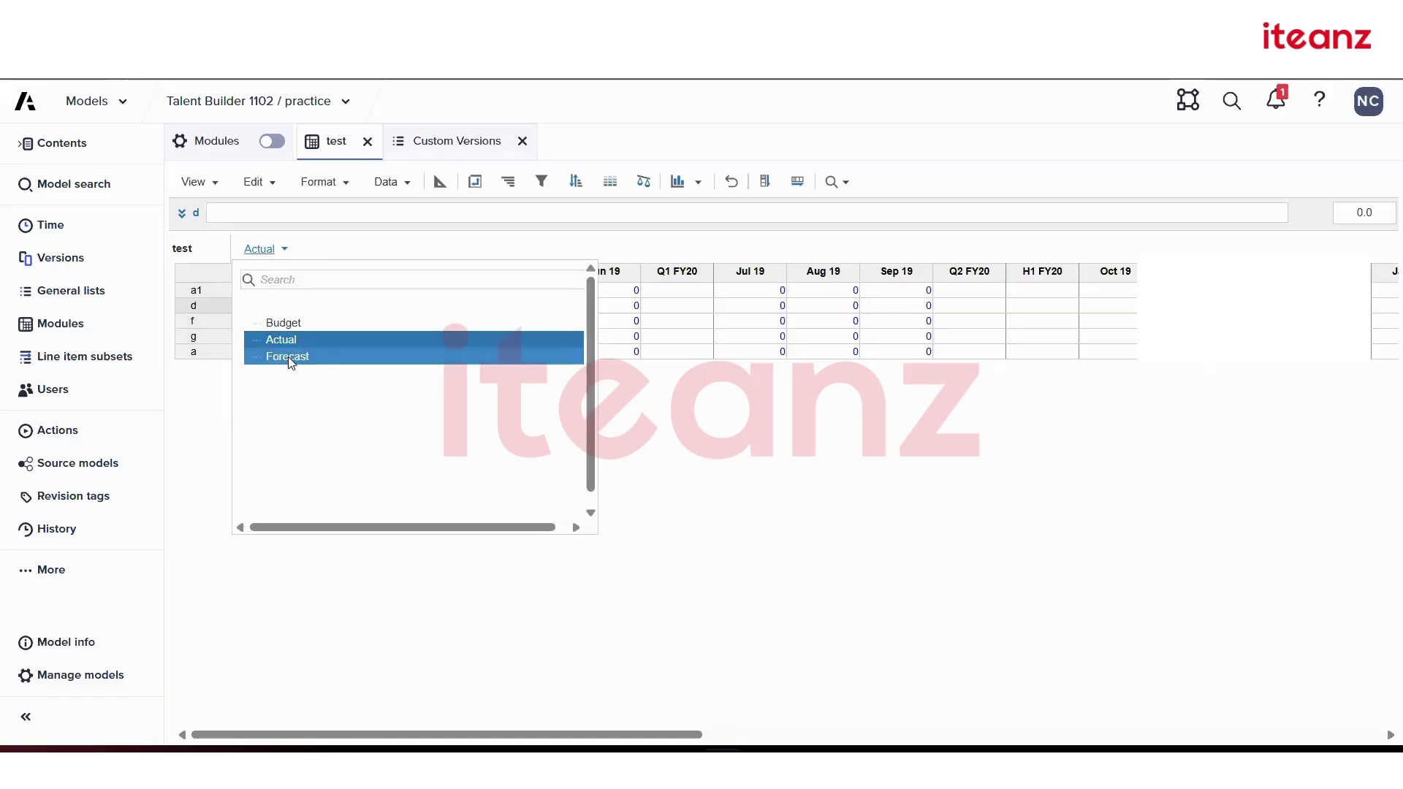
{"action": "left_click", "coordinate": [290, 357]}
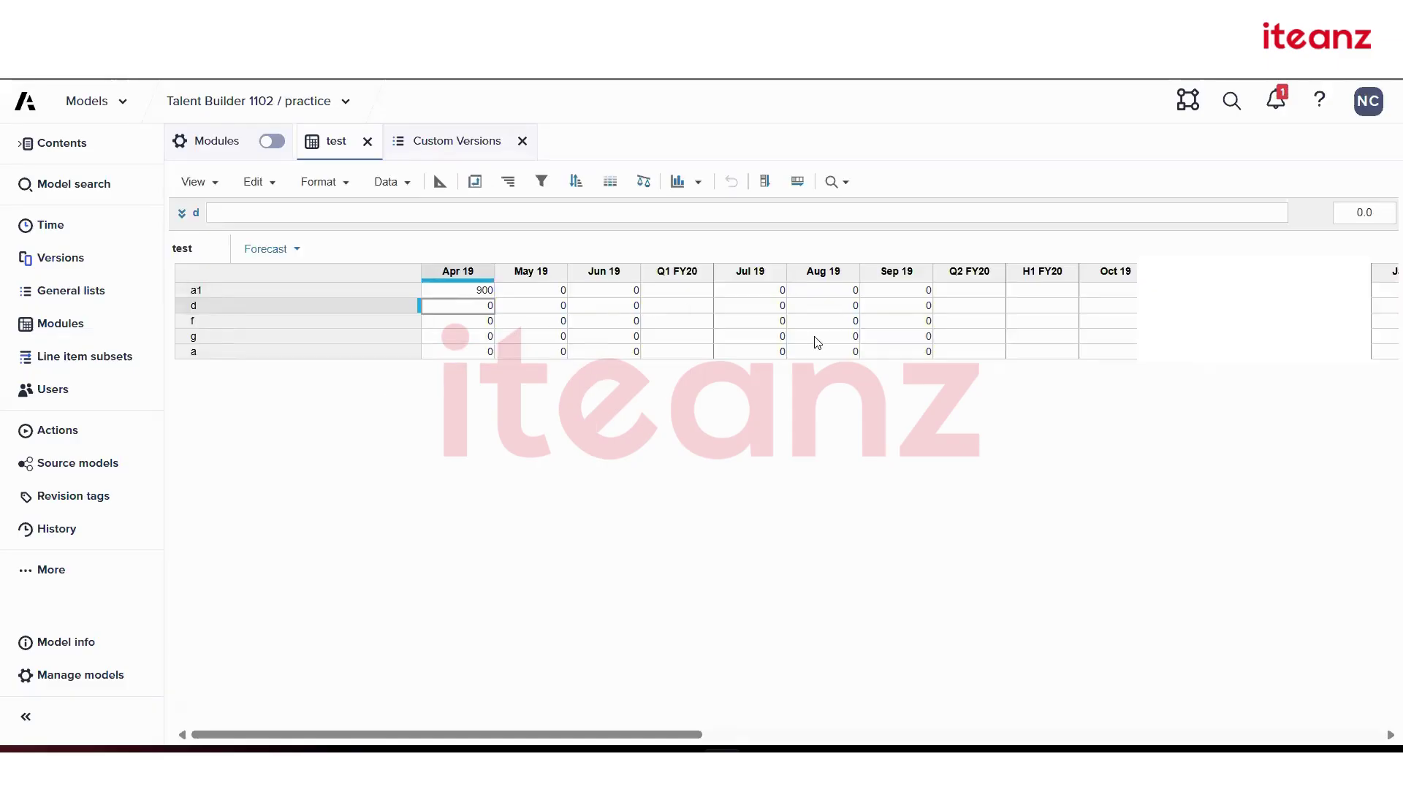
{"action": "scroll", "coordinate": [817, 342], "scroll_direction": "right", "scroll_amount": 5}
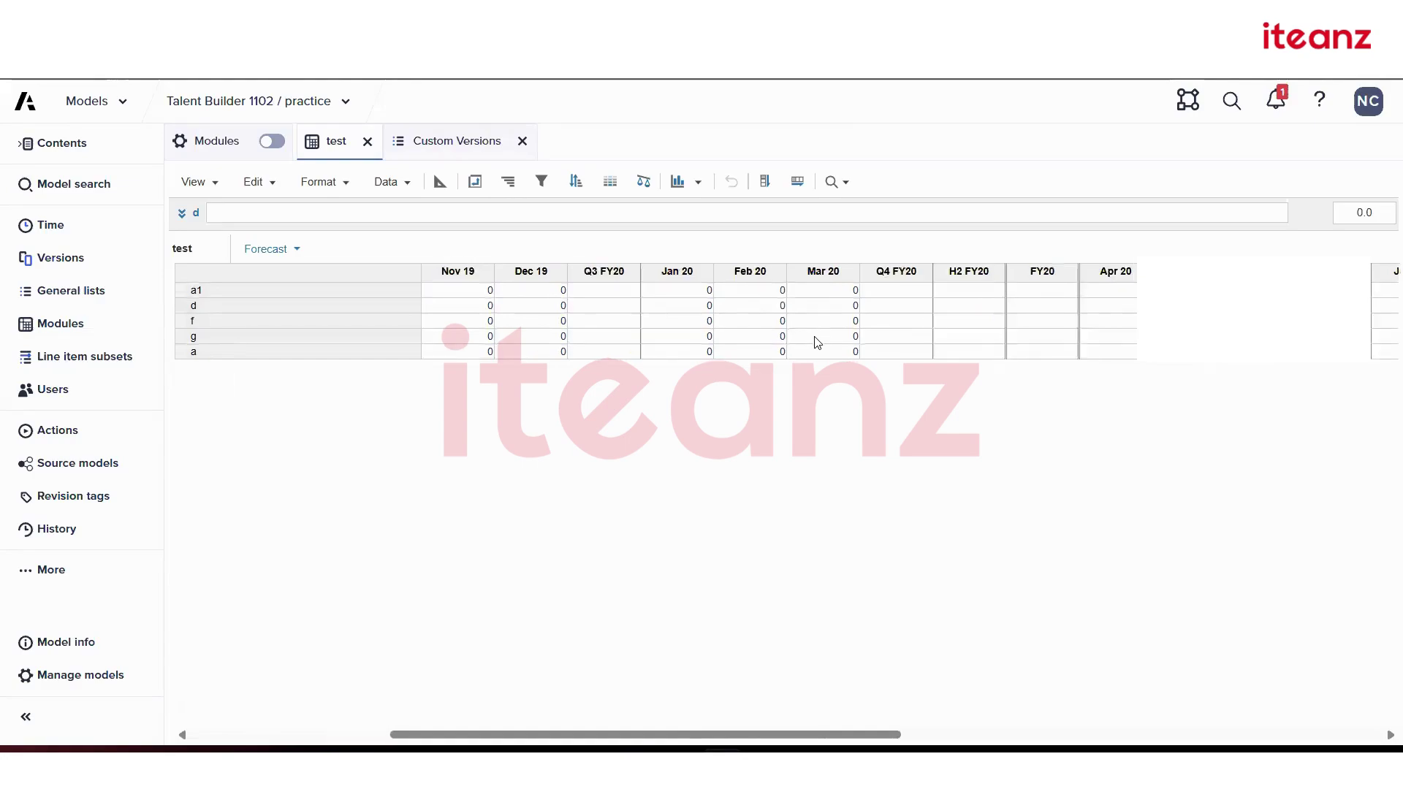
{"action": "scroll", "coordinate": [816, 342], "scroll_direction": "right", "scroll_amount": 6}
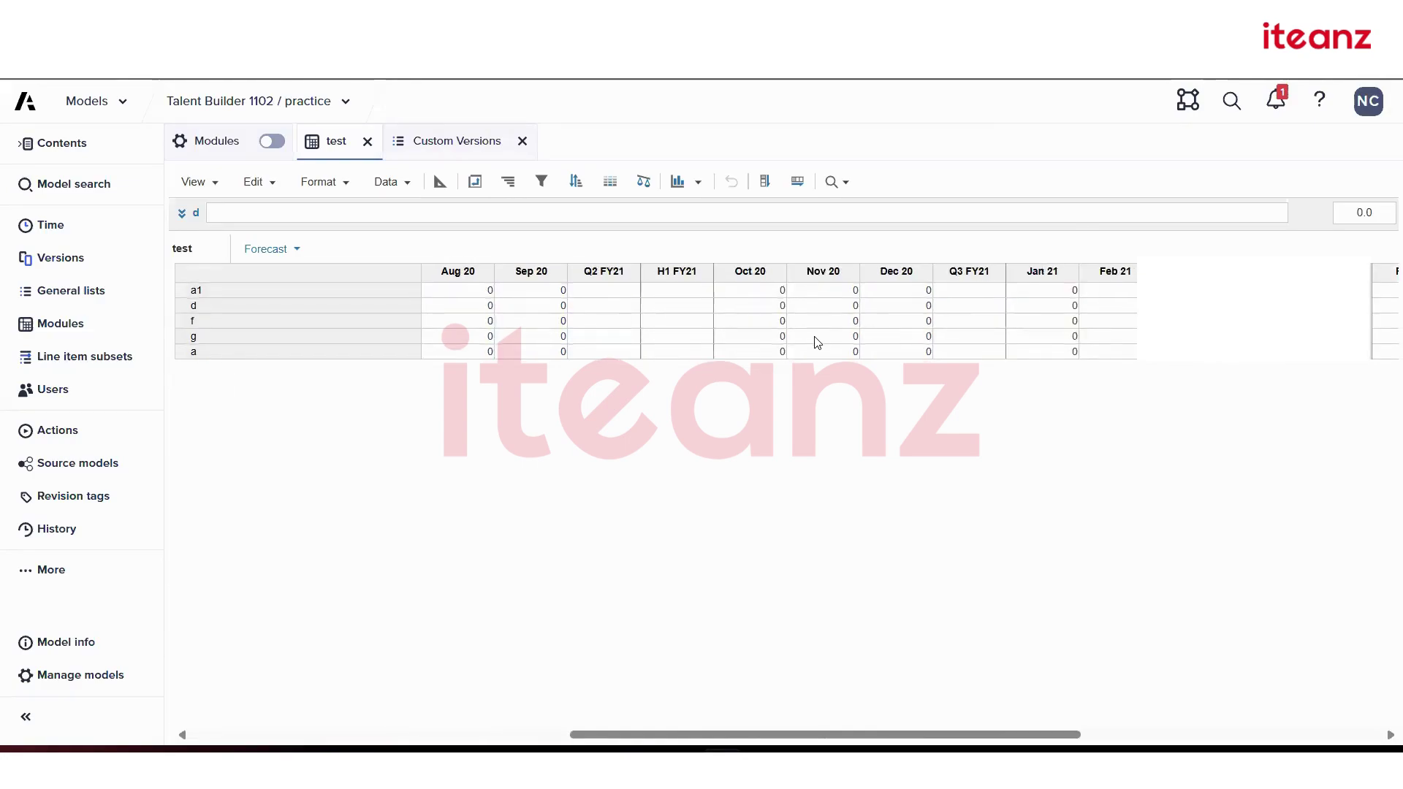
{"action": "scroll", "coordinate": [817, 343], "scroll_direction": "right", "scroll_amount": 2}
{"action": "scroll", "coordinate": [817, 342], "scroll_direction": "left", "scroll_amount": 12}
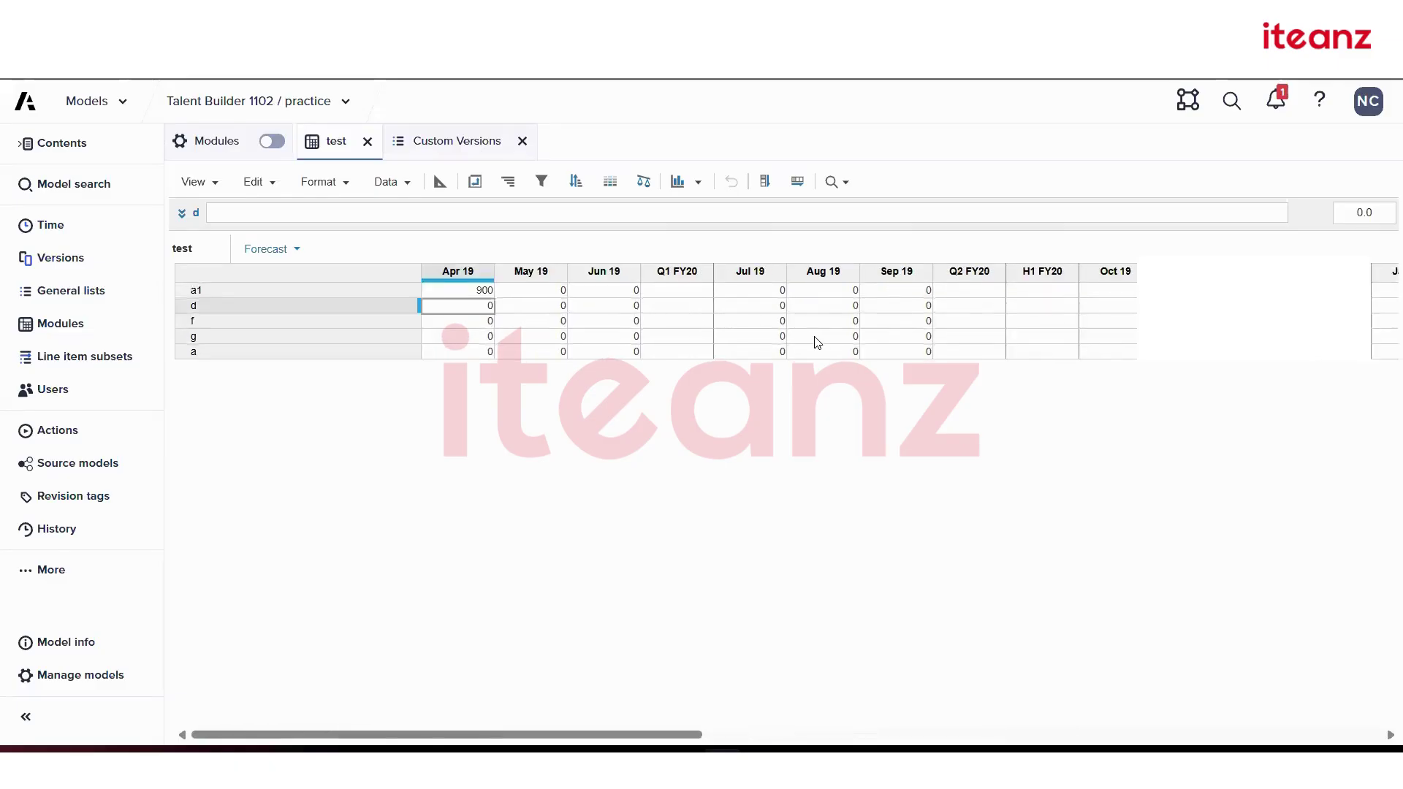
- Open the test module's blueprint and set the module-level time range to Model Calendar
{"action": "left_click", "coordinate": [442, 187]}
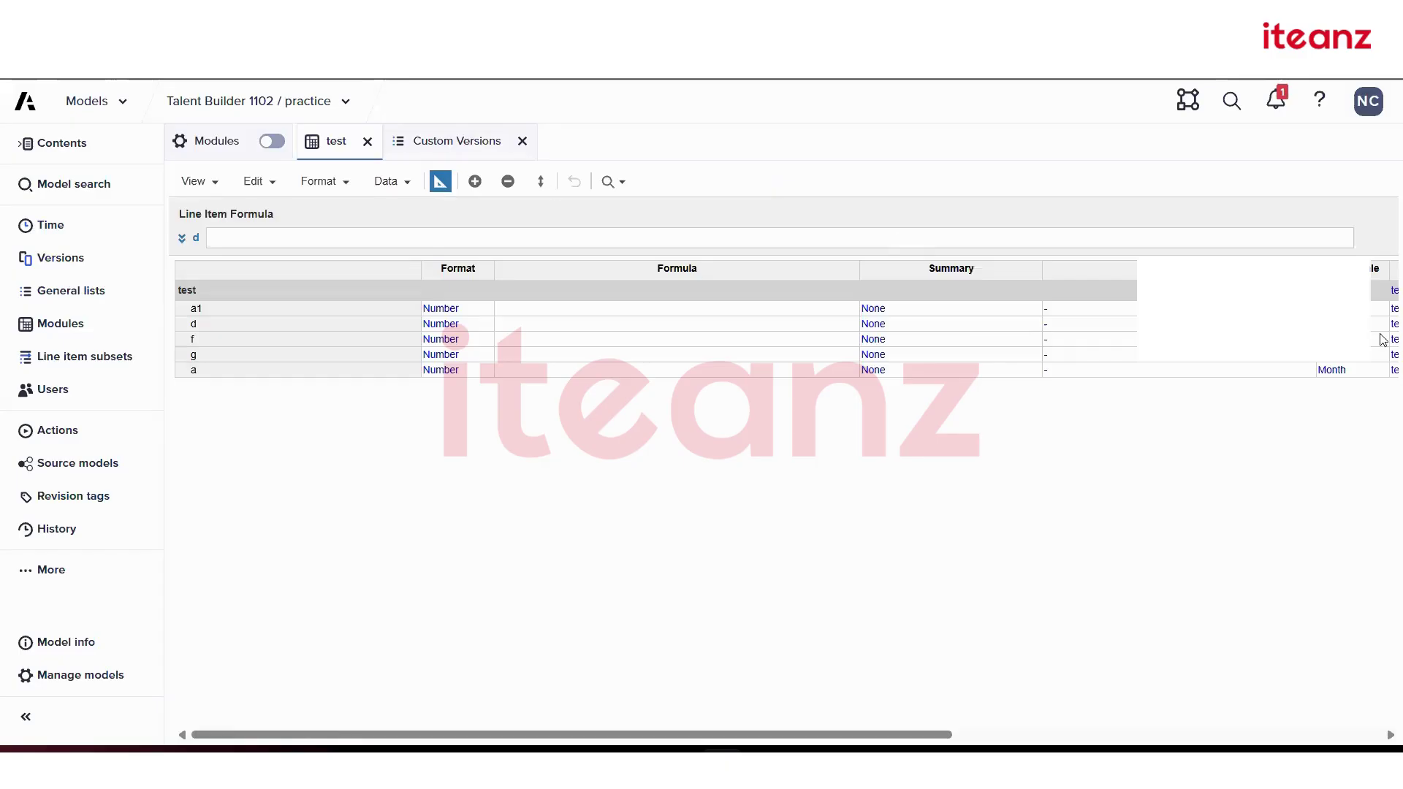
{"action": "scroll", "coordinate": [1203, 386], "scroll_direction": "right", "scroll_amount": 1}
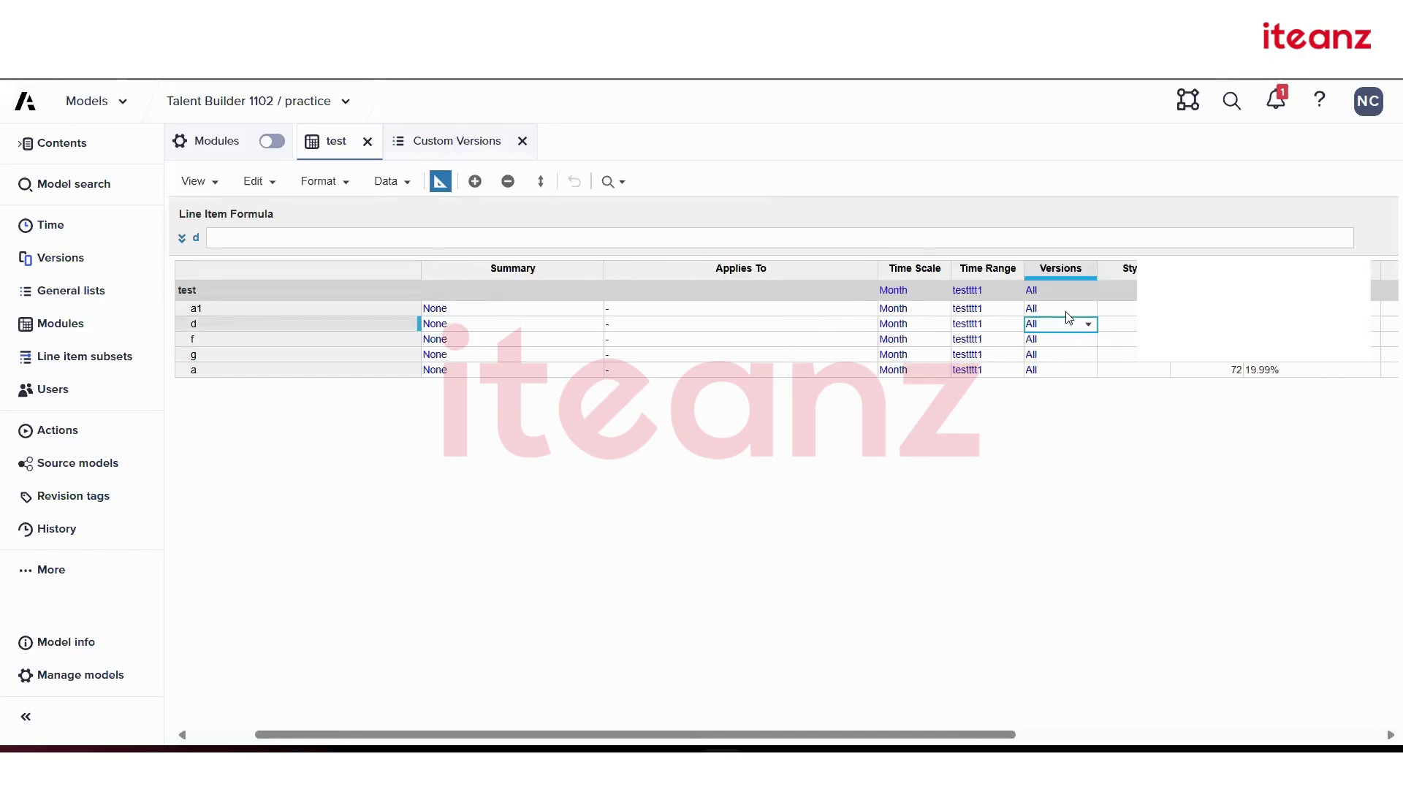
{"action": "left_click", "coordinate": [1004, 295]}
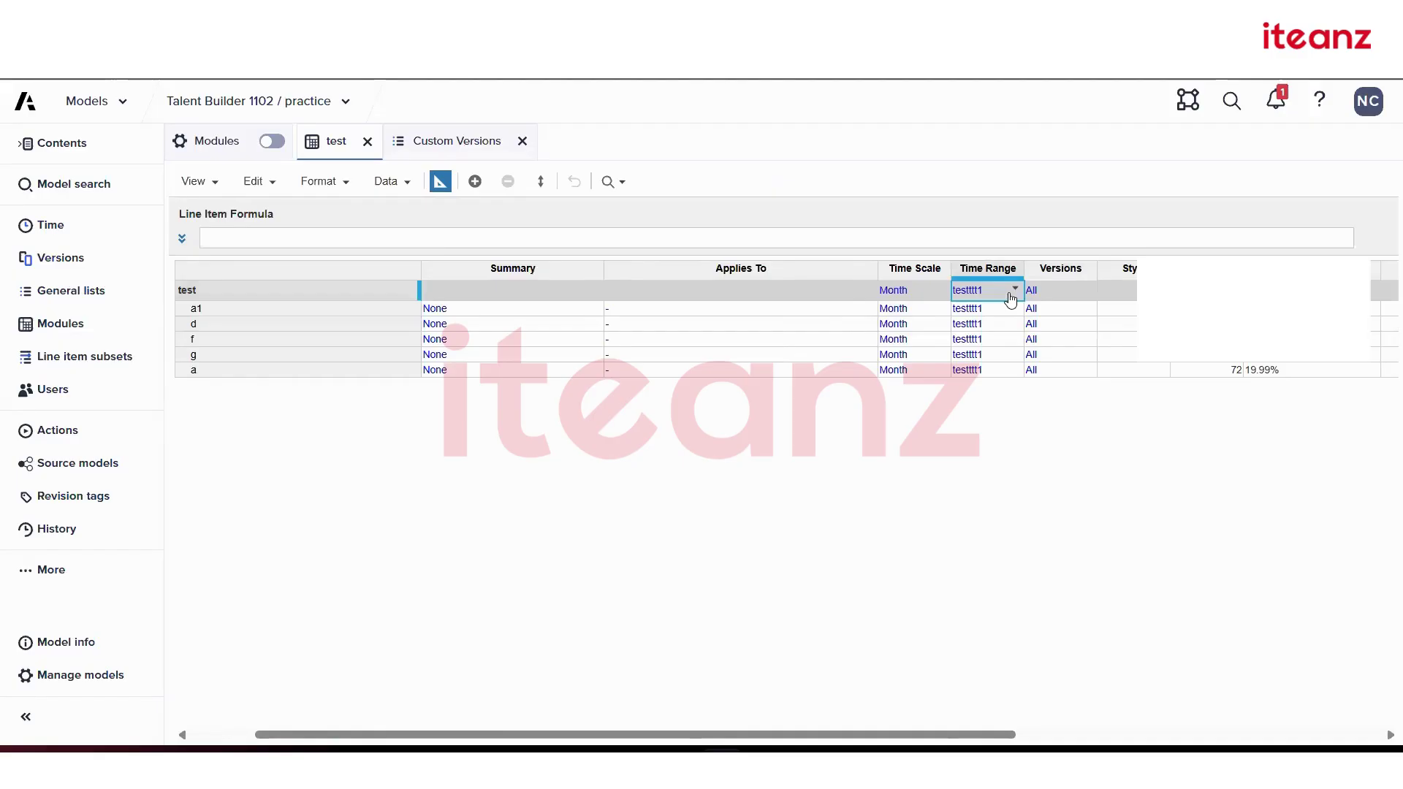
{"action": "left_click", "coordinate": [1005, 299]}
{"action": "left_click", "coordinate": [1000, 320]}
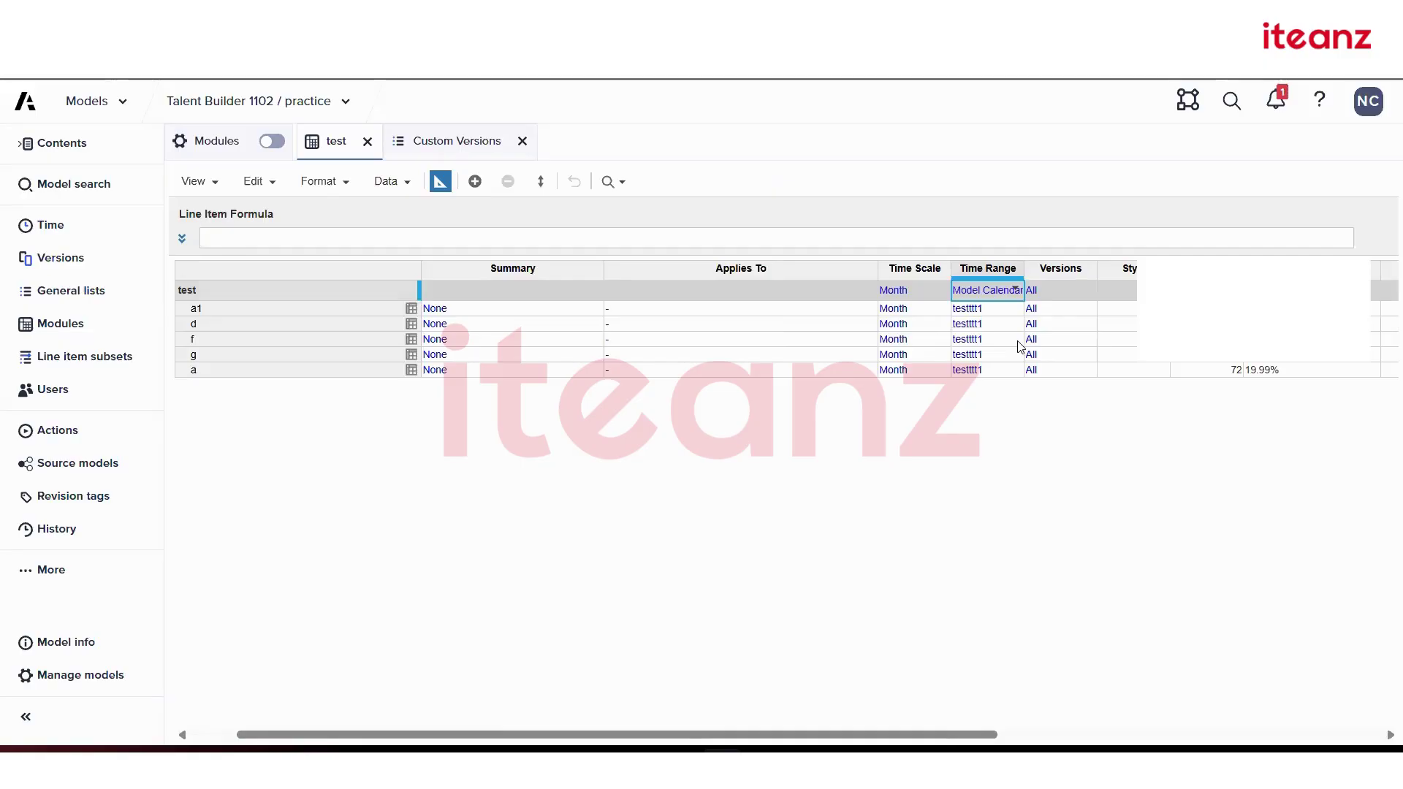
- Copy the module's Model Calendar time range to the line items a1, d, f, g and a
{"action": "key", "text": "ctrl+c"}
{"action": "key", "text": "shift+Down"}
{"action": "key", "text": "shift+Down"}
{"action": "key", "text": "shift+Down"}
{"action": "key", "text": "shift+Down"}
{"action": "key", "text": "shift+Down"}
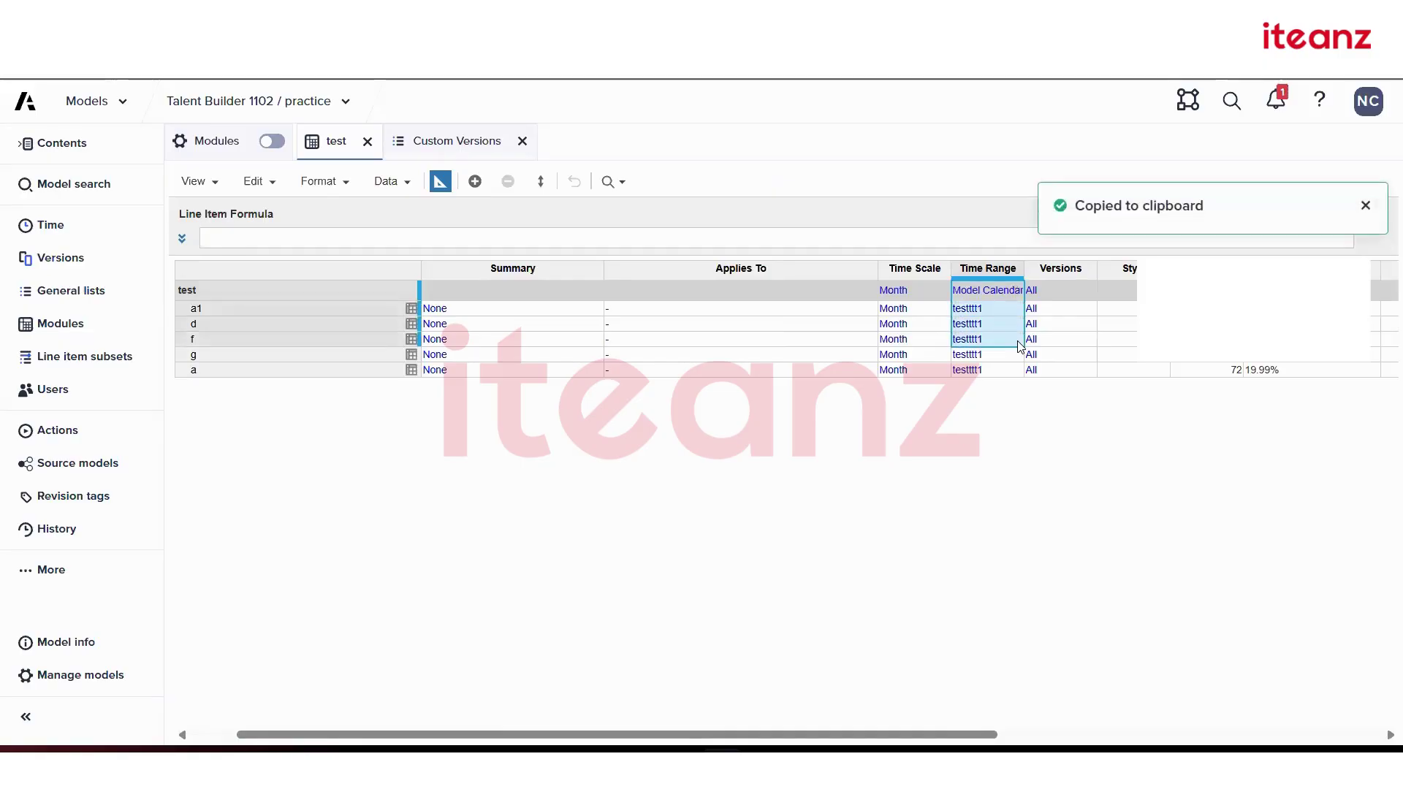
{"action": "key", "text": "ctrl+v"}
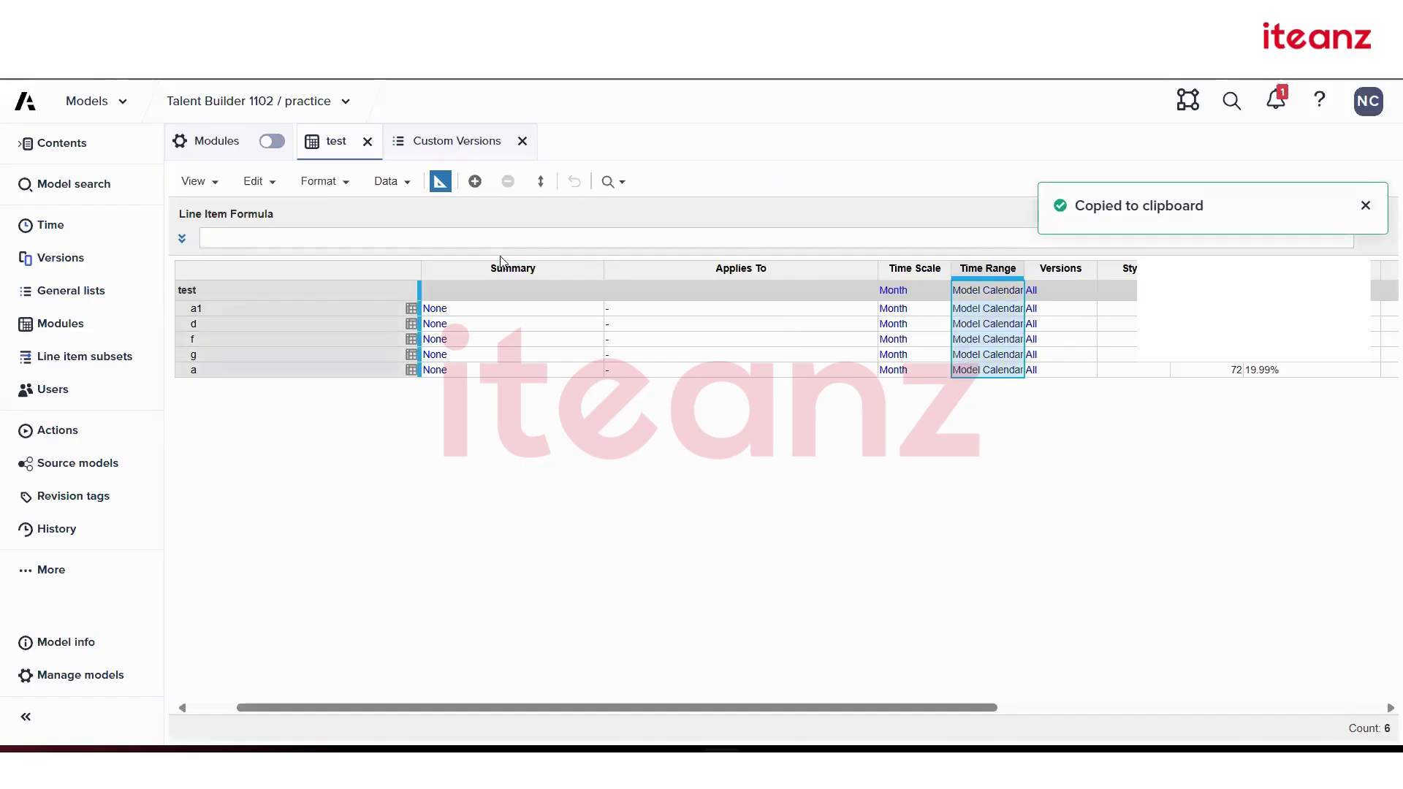
- Return to the module grid and review the Forecast periods across the model calendar
{"action": "left_click", "coordinate": [440, 183]}
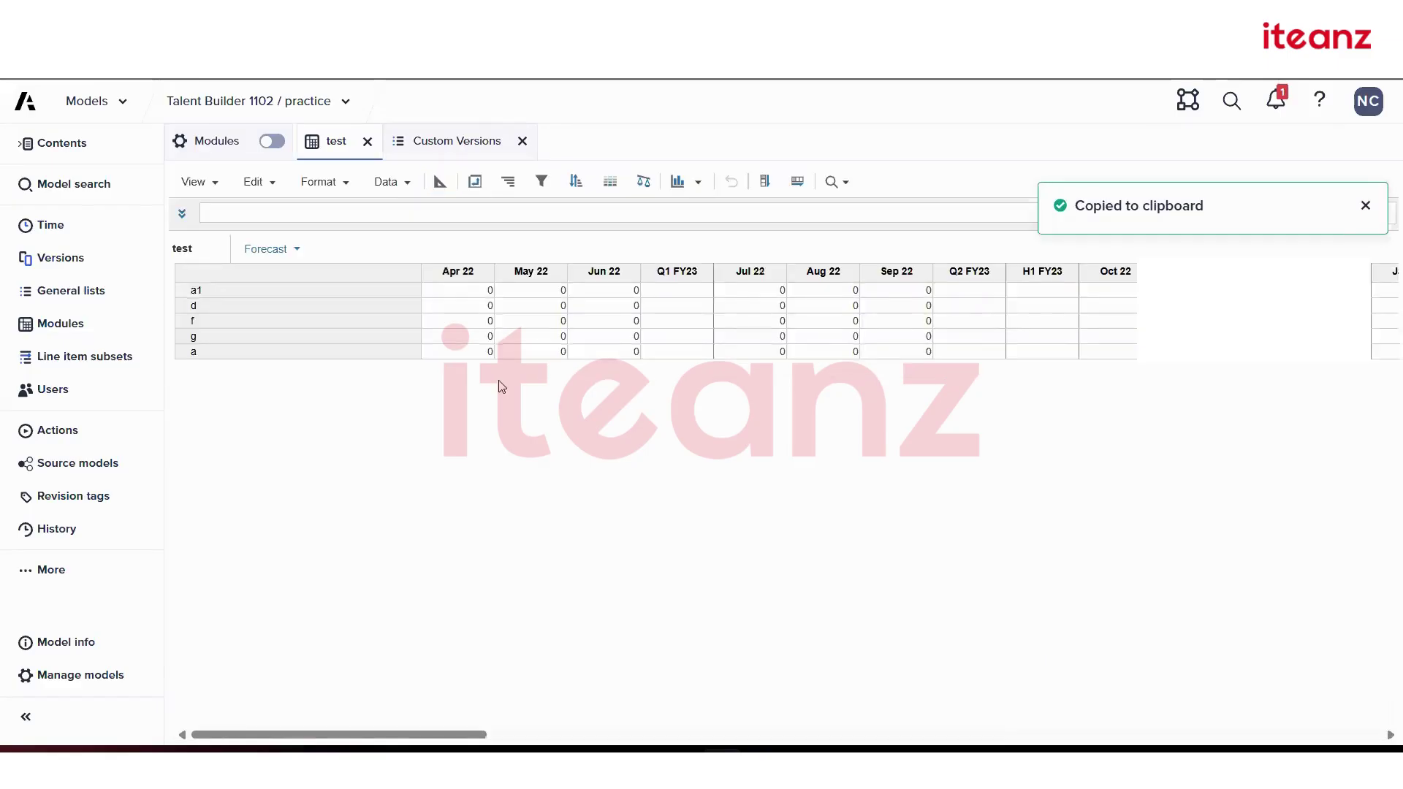
{"action": "scroll", "coordinate": [502, 385], "scroll_direction": "right", "scroll_amount": 5}
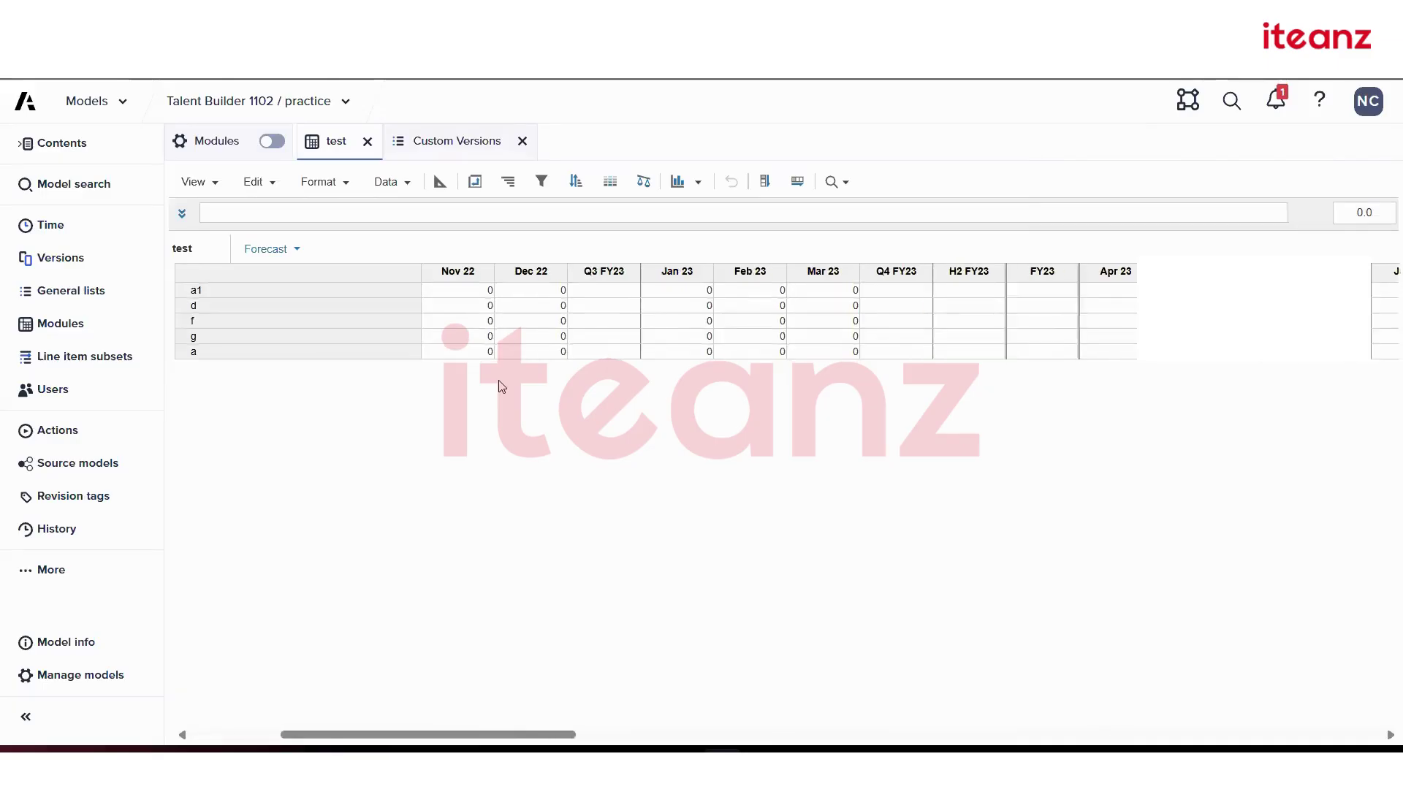
{"action": "scroll", "coordinate": [502, 386], "scroll_direction": "right", "scroll_amount": 3}
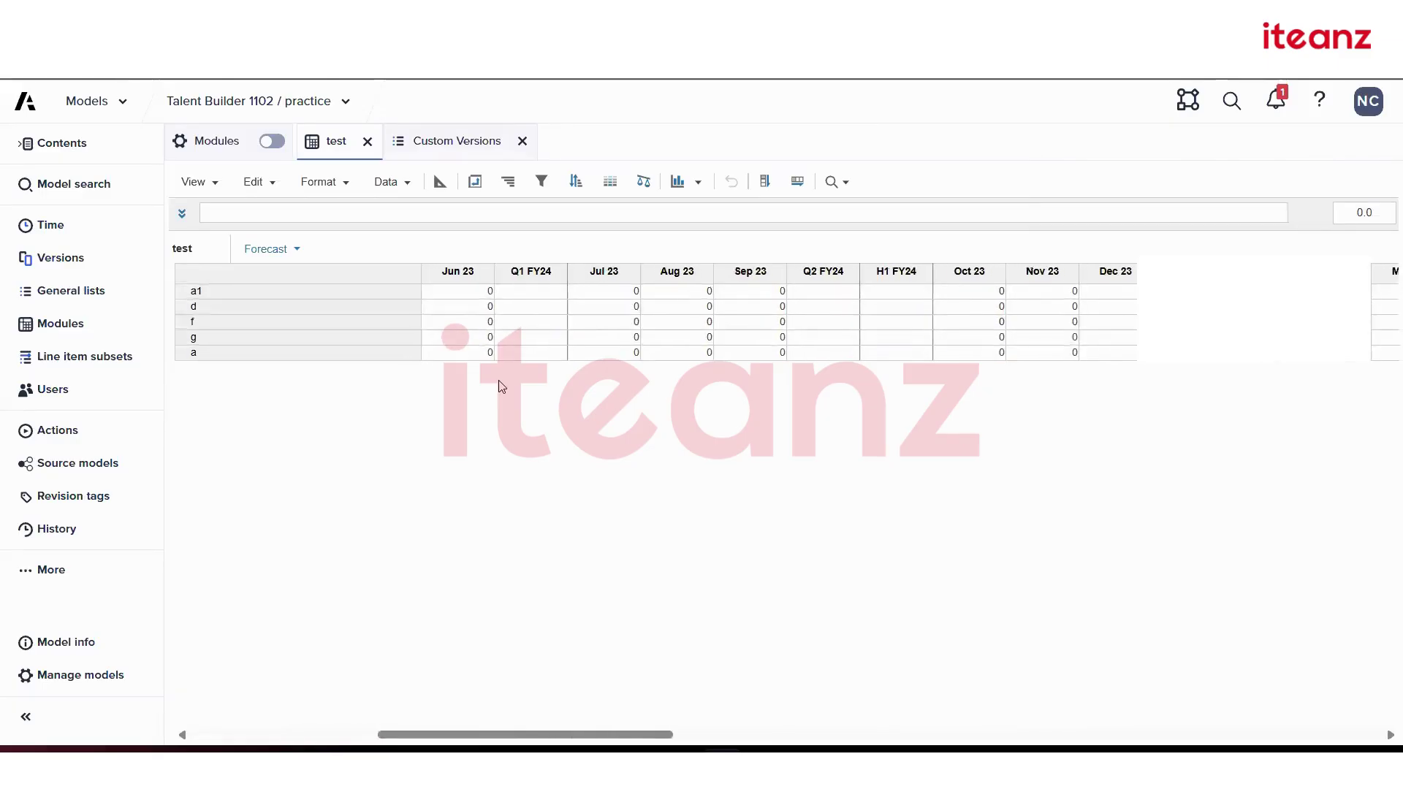
{"action": "scroll", "coordinate": [502, 386], "scroll_direction": "right", "scroll_amount": 3}
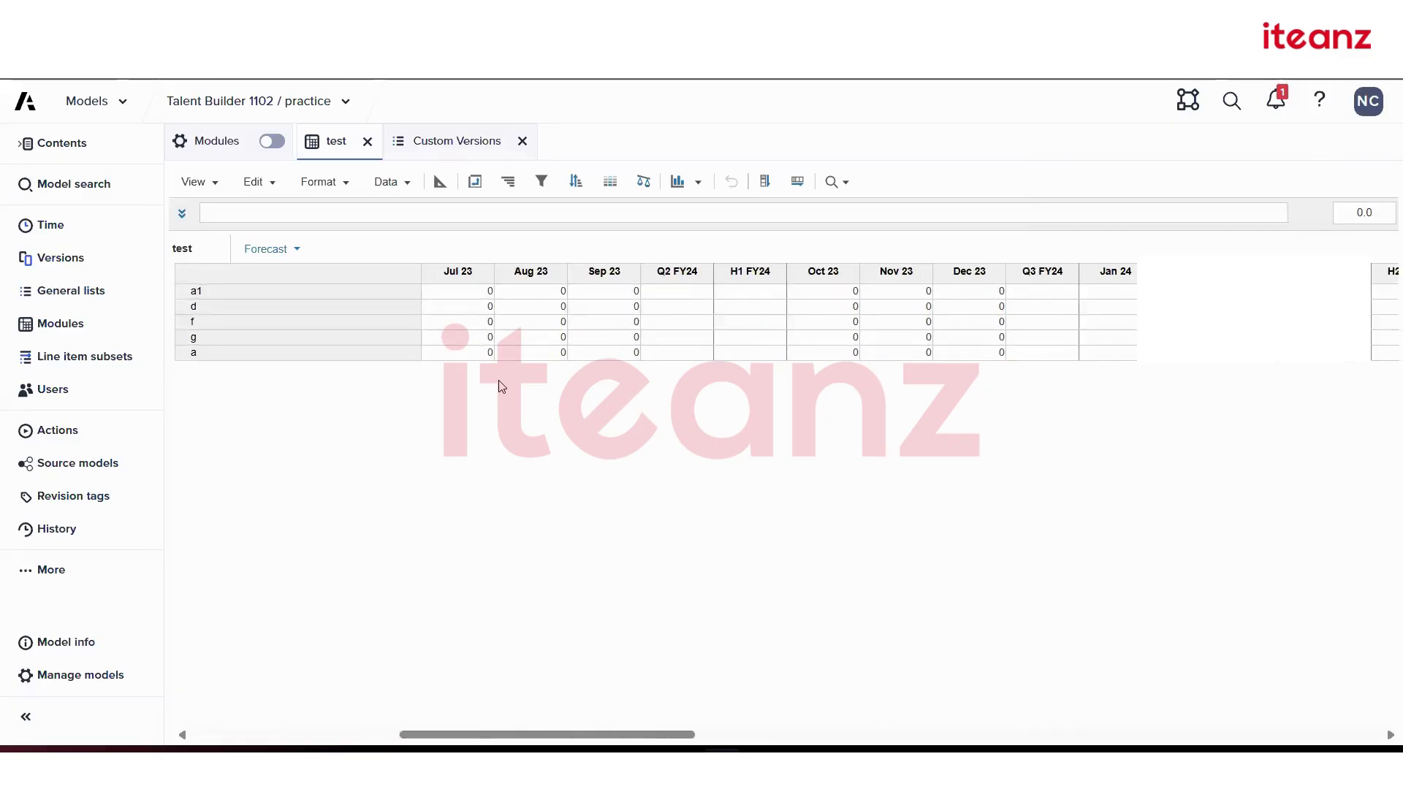
- Set the model calendar's current period to Sep 22 and apply the changed time settings
{"action": "left_click", "coordinate": [98, 224]}
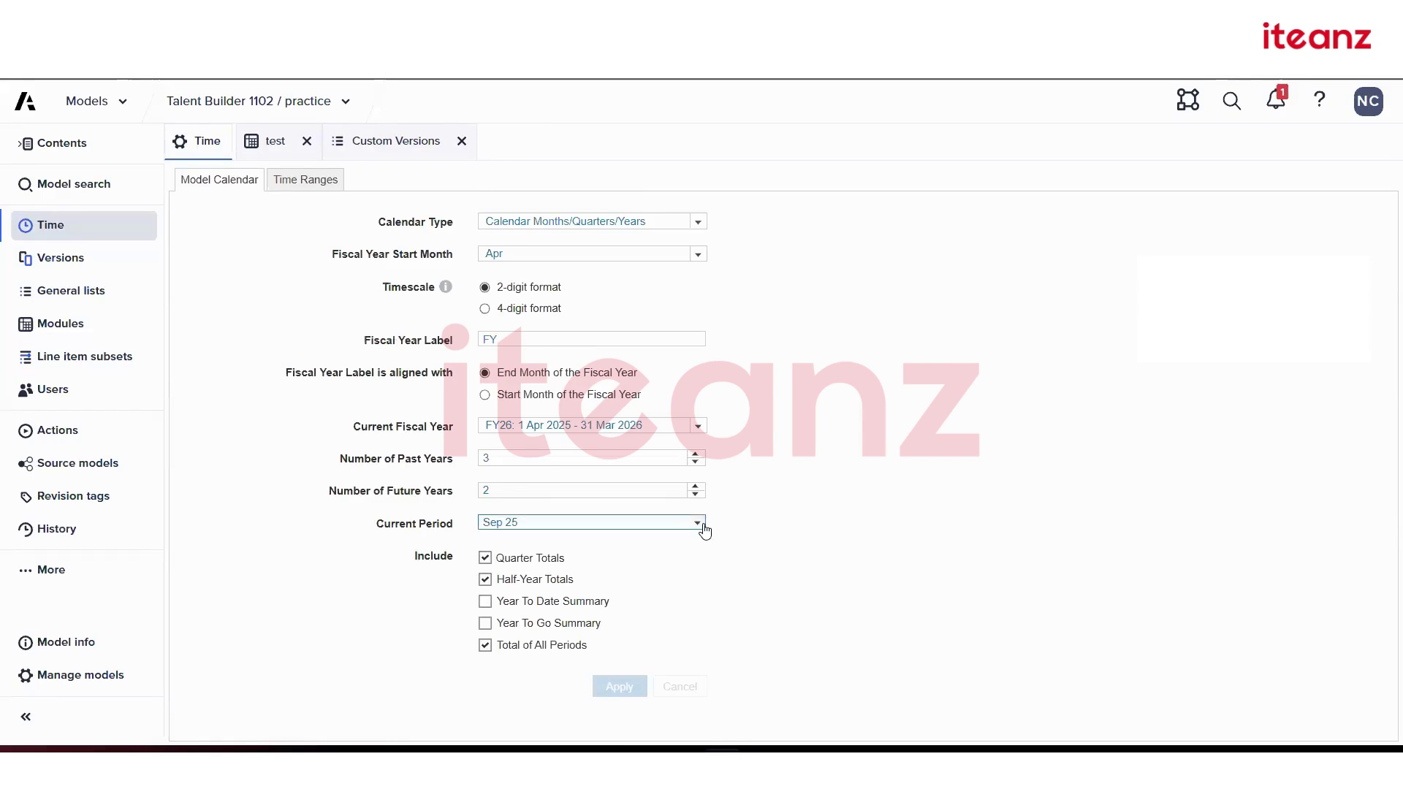
{"action": "left_click", "coordinate": [697, 524]}
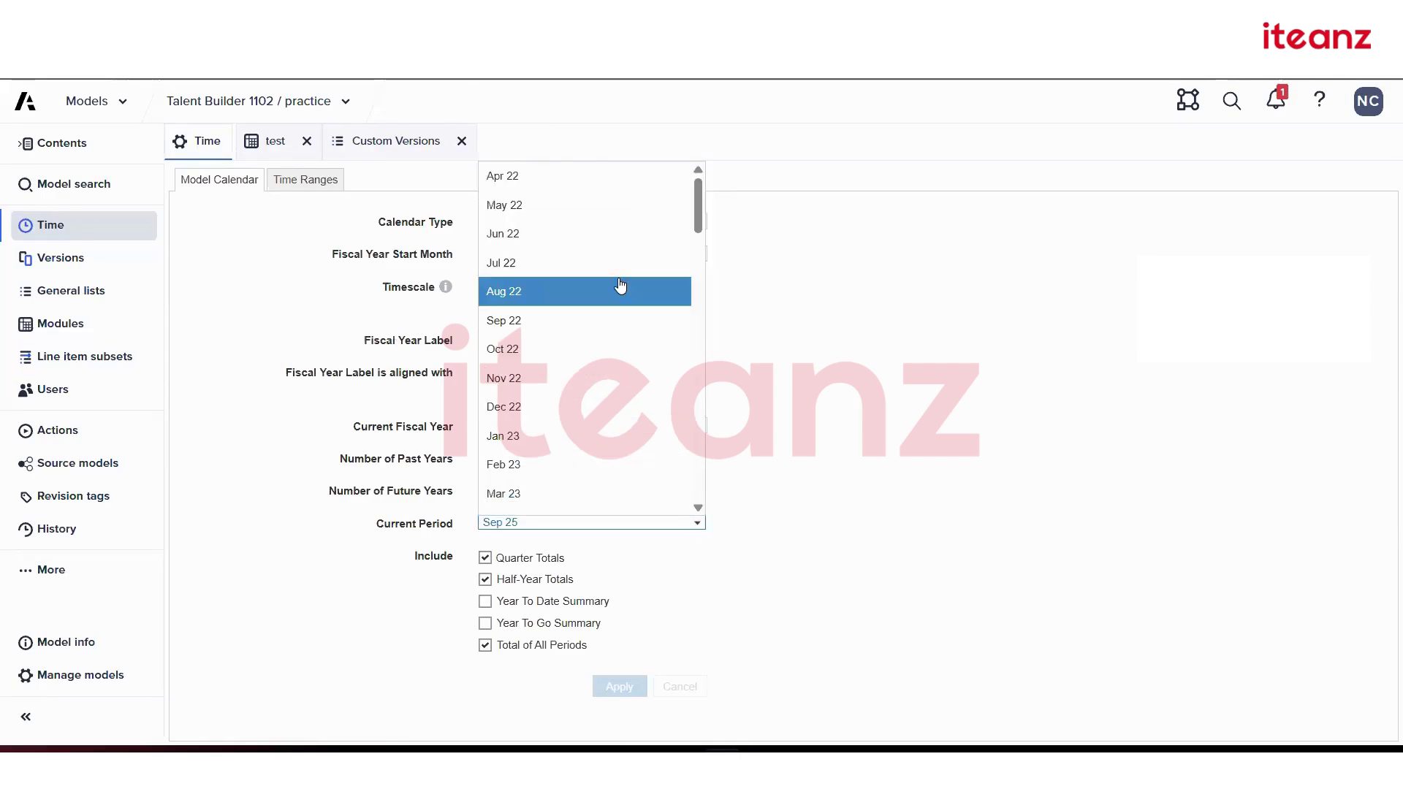
{"action": "left_click", "coordinate": [610, 333]}
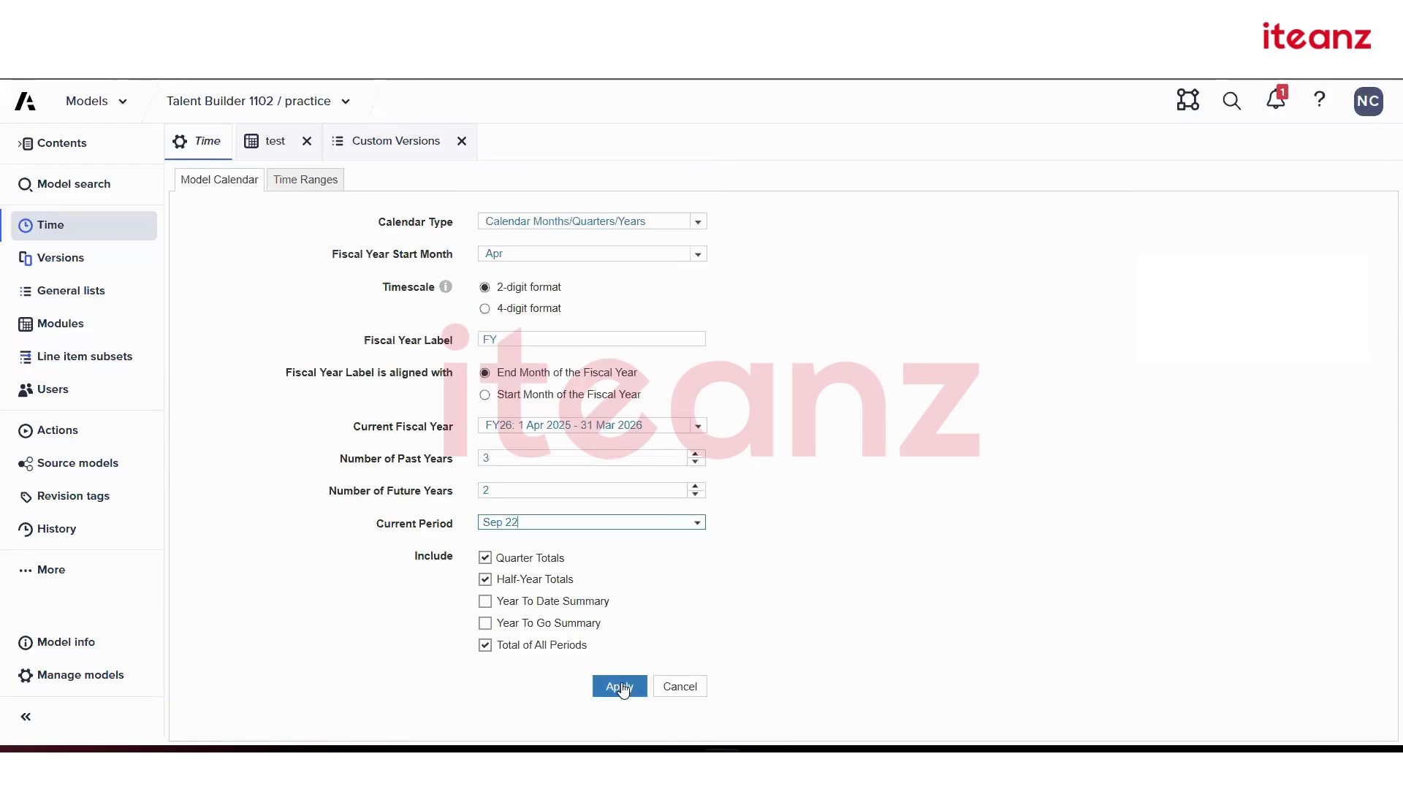
{"action": "left_click", "coordinate": [620, 687]}
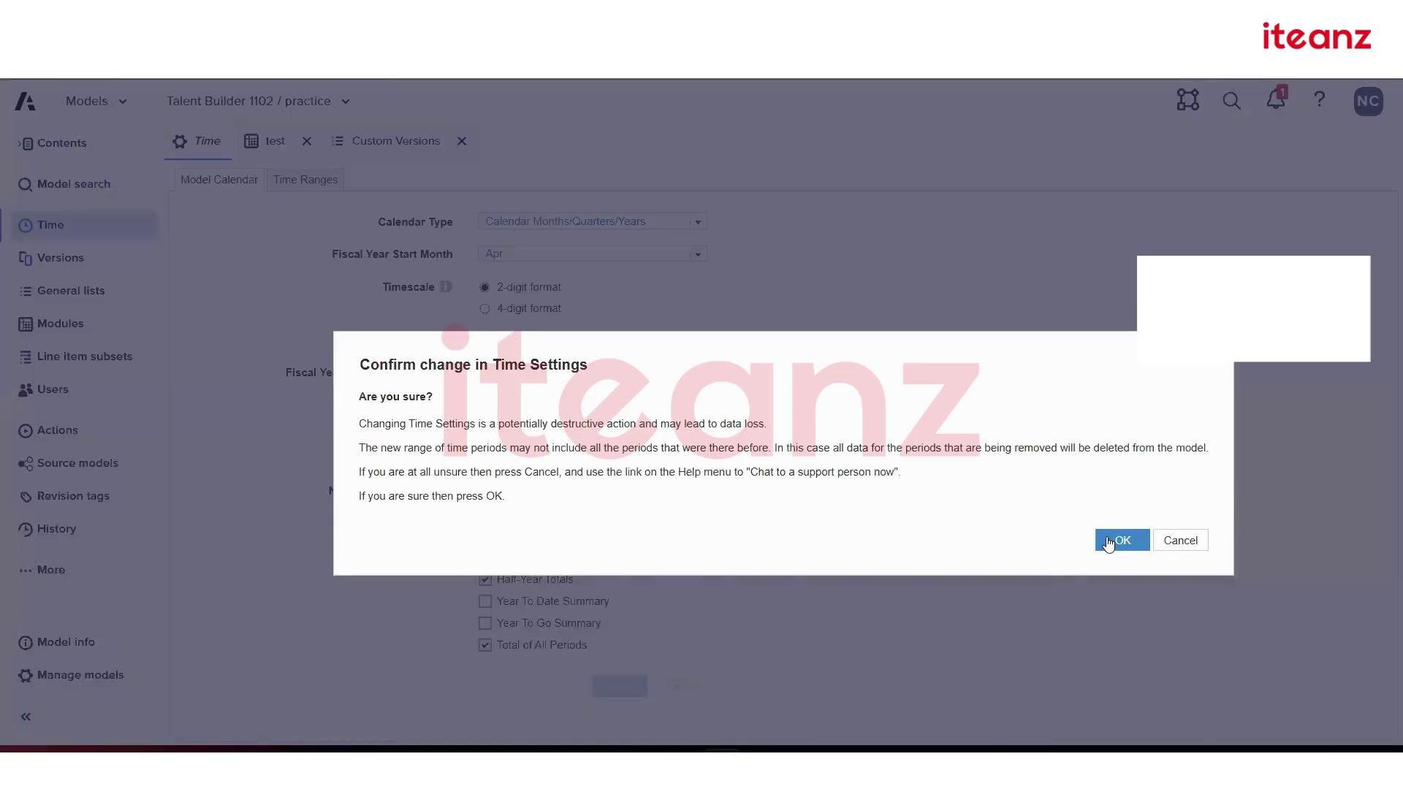
{"action": "left_click", "coordinate": [1108, 544]}
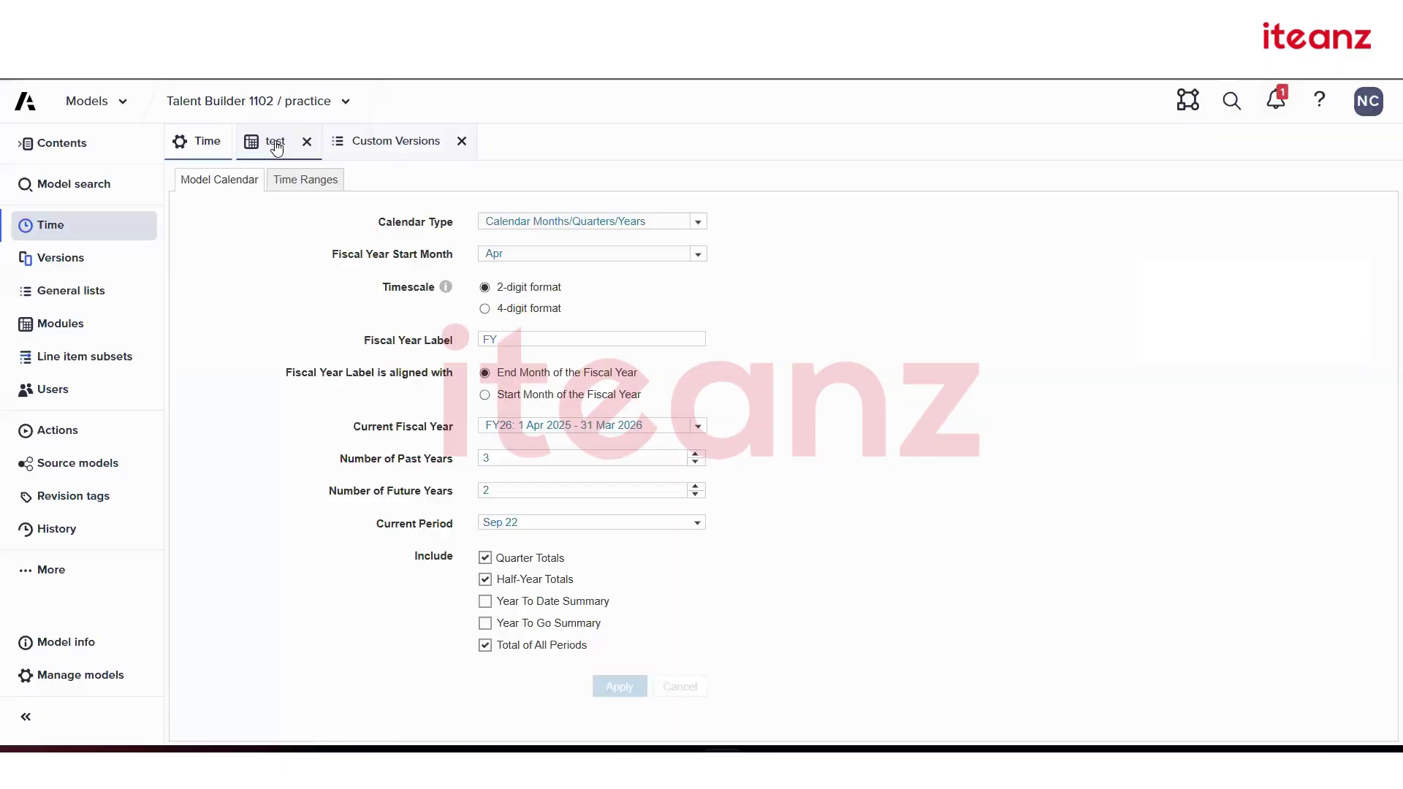
- Go back to the test module and check the Forecast cells from the first month, Apr 22
{"action": "left_click", "coordinate": [275, 143]}
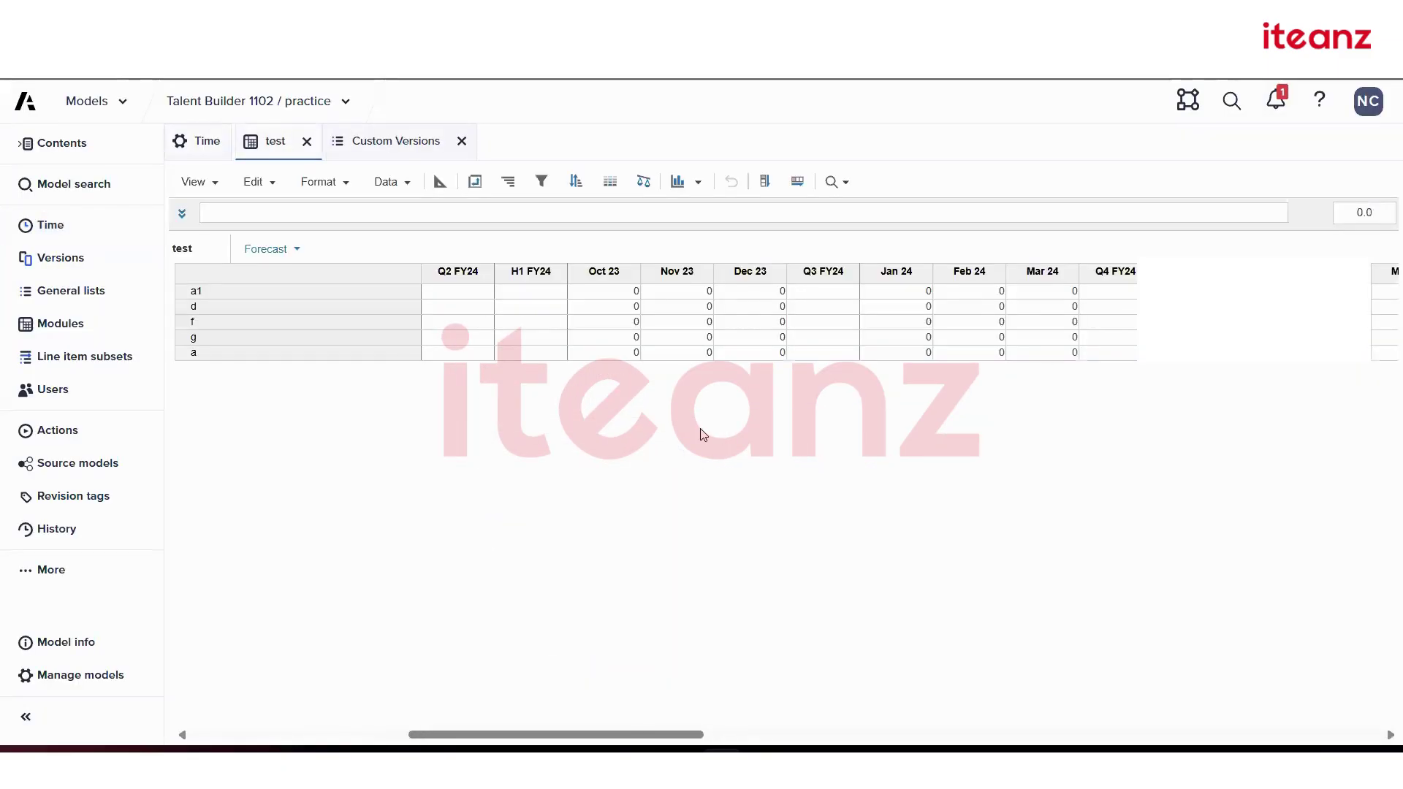
{"action": "scroll", "coordinate": [703, 434], "scroll_direction": "left", "scroll_amount": 10}
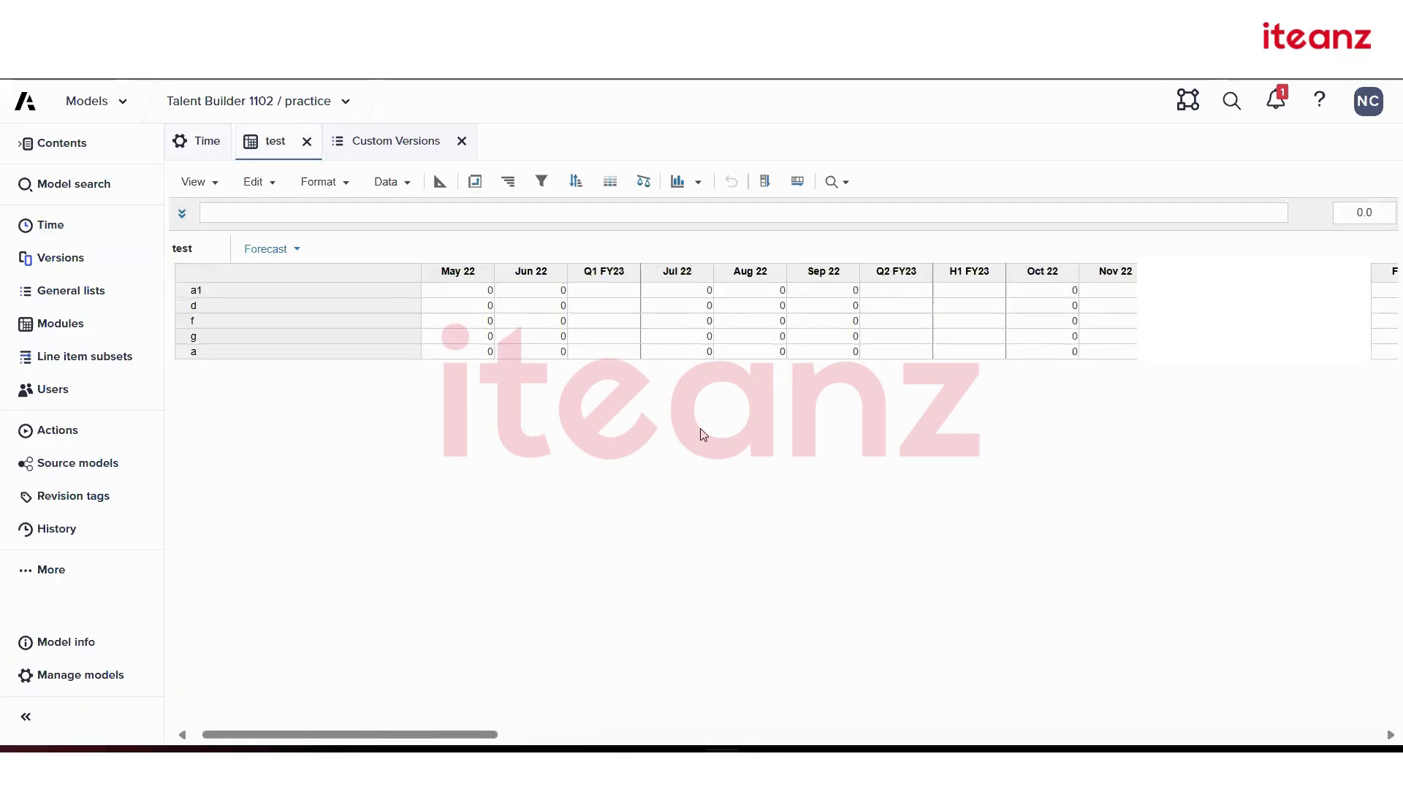
{"action": "scroll", "coordinate": [703, 433], "scroll_direction": "left", "scroll_amount": 1}
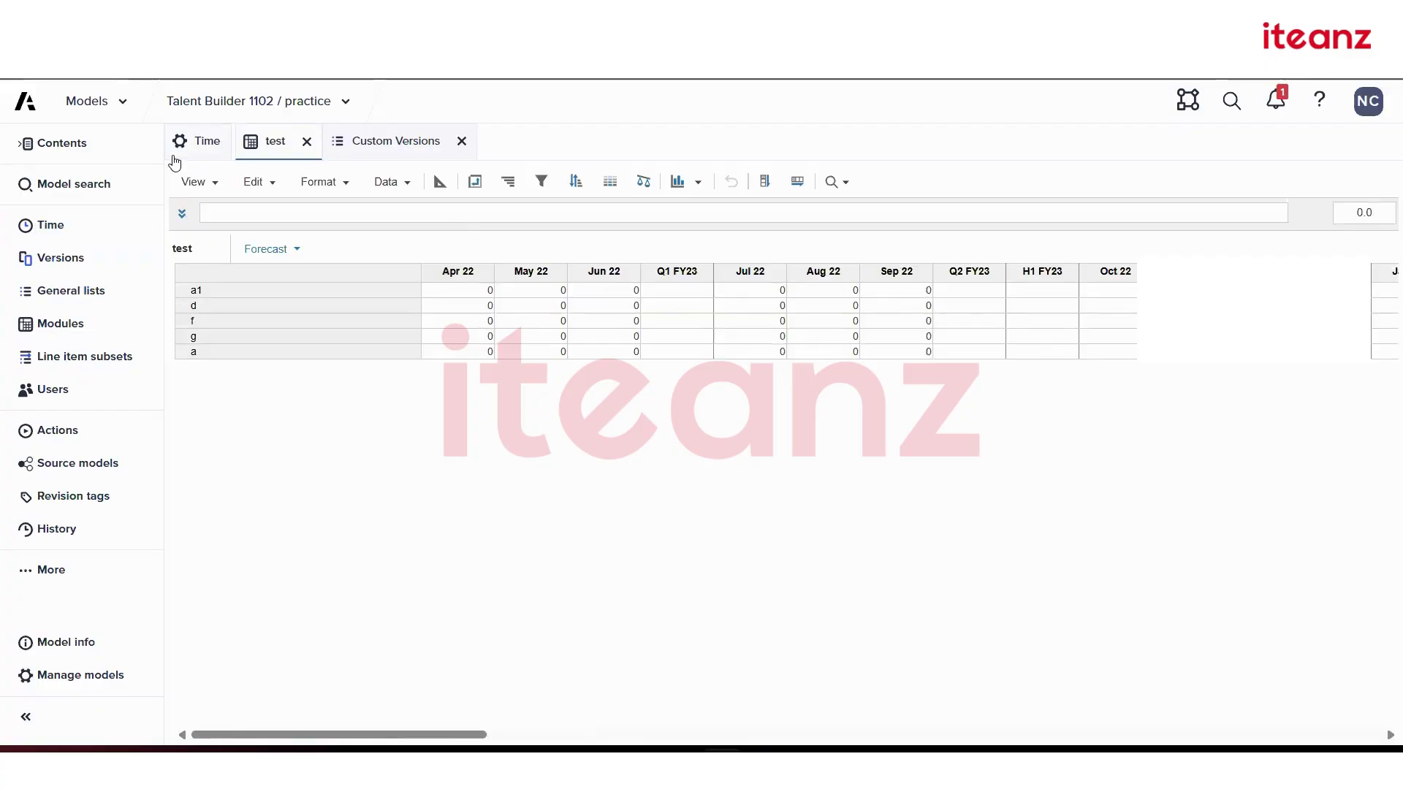
- Set the Forecast version's switchover period to Sep 22 in the versions settings
{"action": "left_click", "coordinate": [111, 263]}
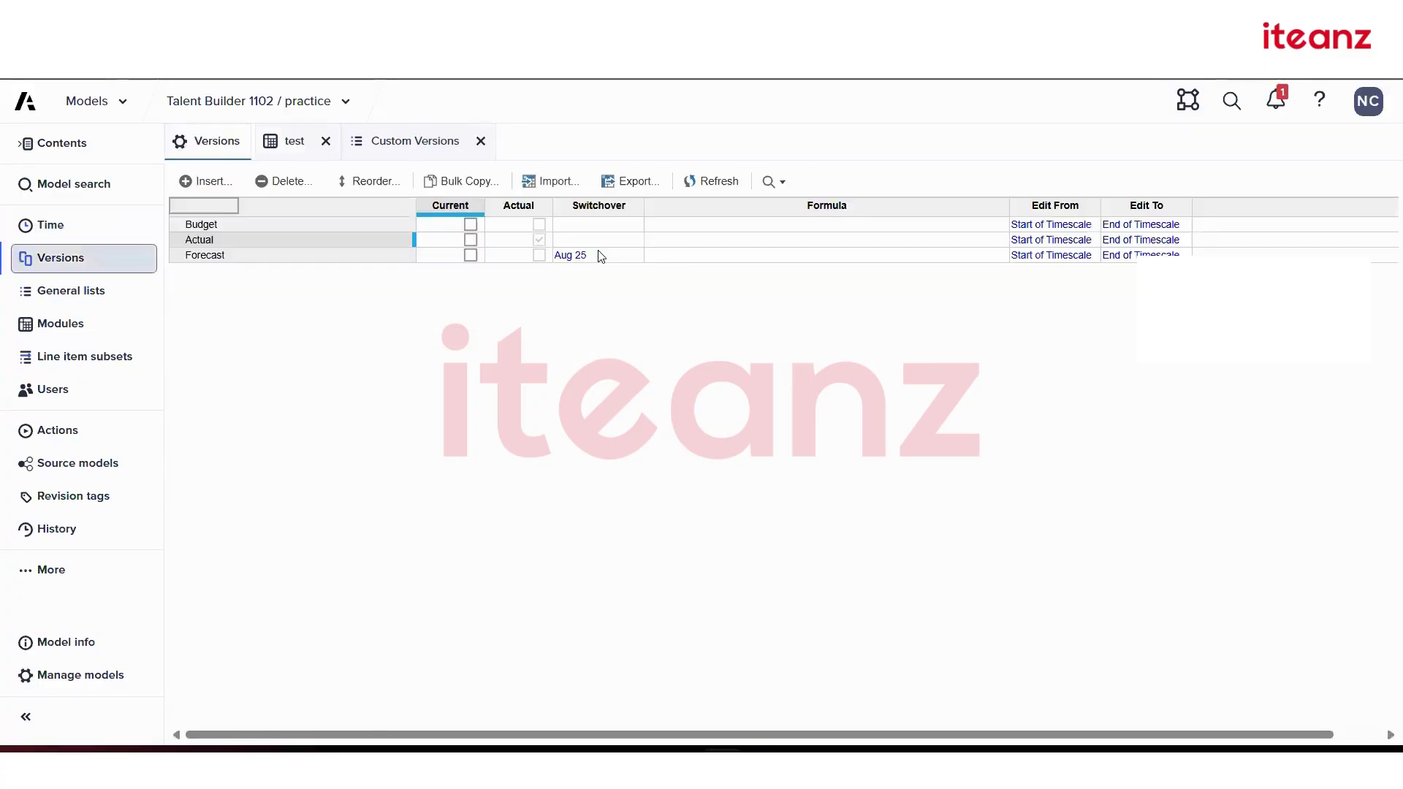
{"action": "left_click", "coordinate": [601, 255]}
{"action": "left_click", "coordinate": [636, 260]}
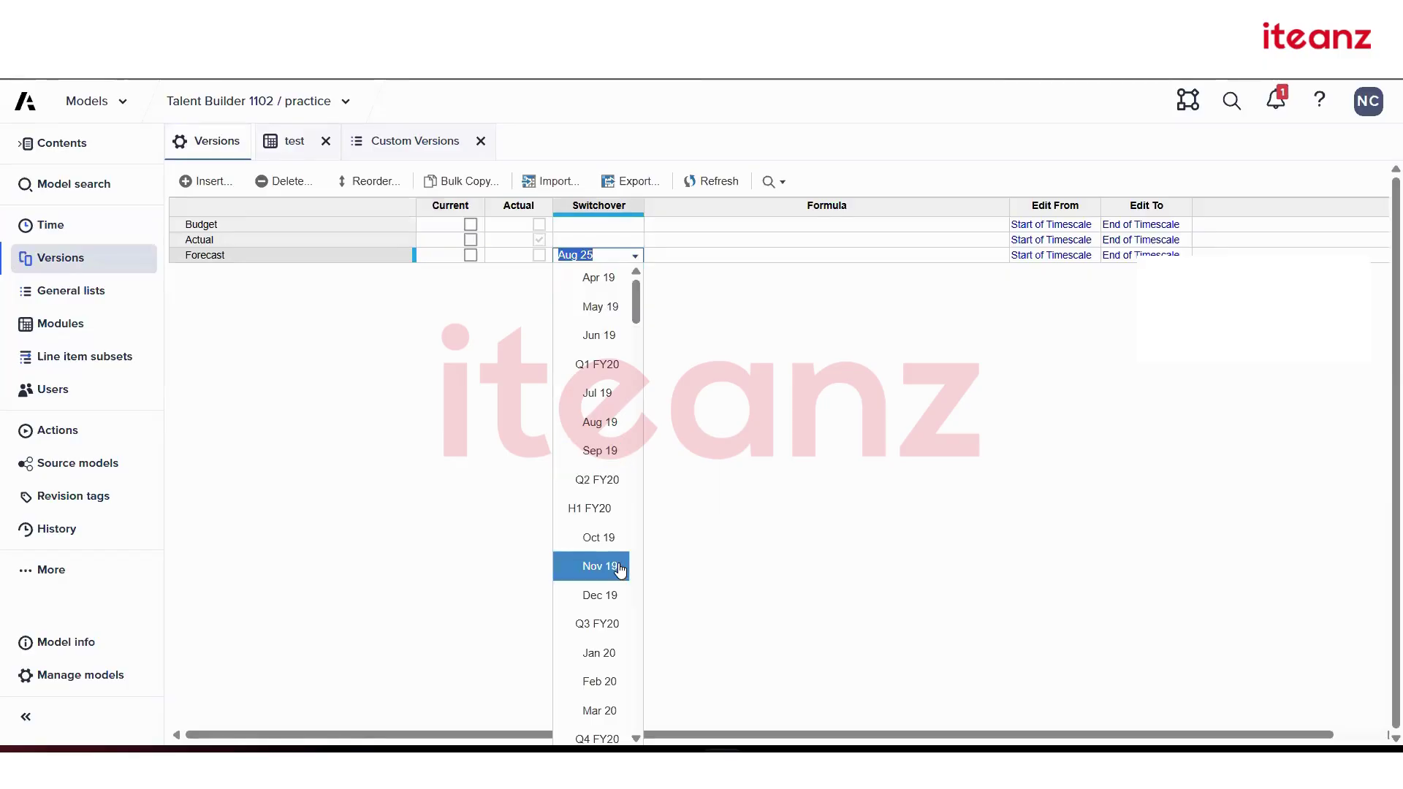
{"action": "scroll", "coordinate": [620, 569], "scroll_direction": "down", "scroll_amount": 8}
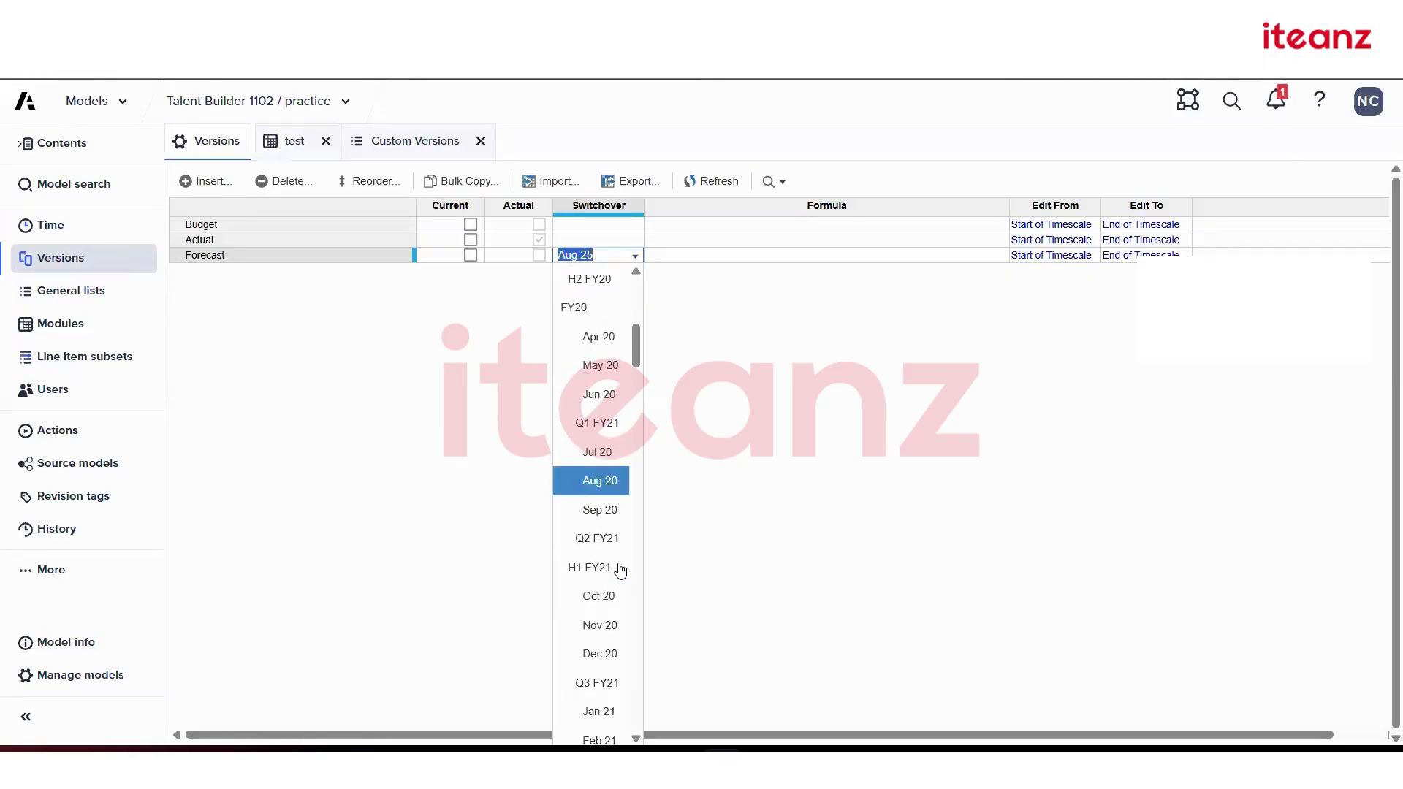
{"action": "scroll", "coordinate": [620, 570], "scroll_direction": "down", "scroll_amount": 8}
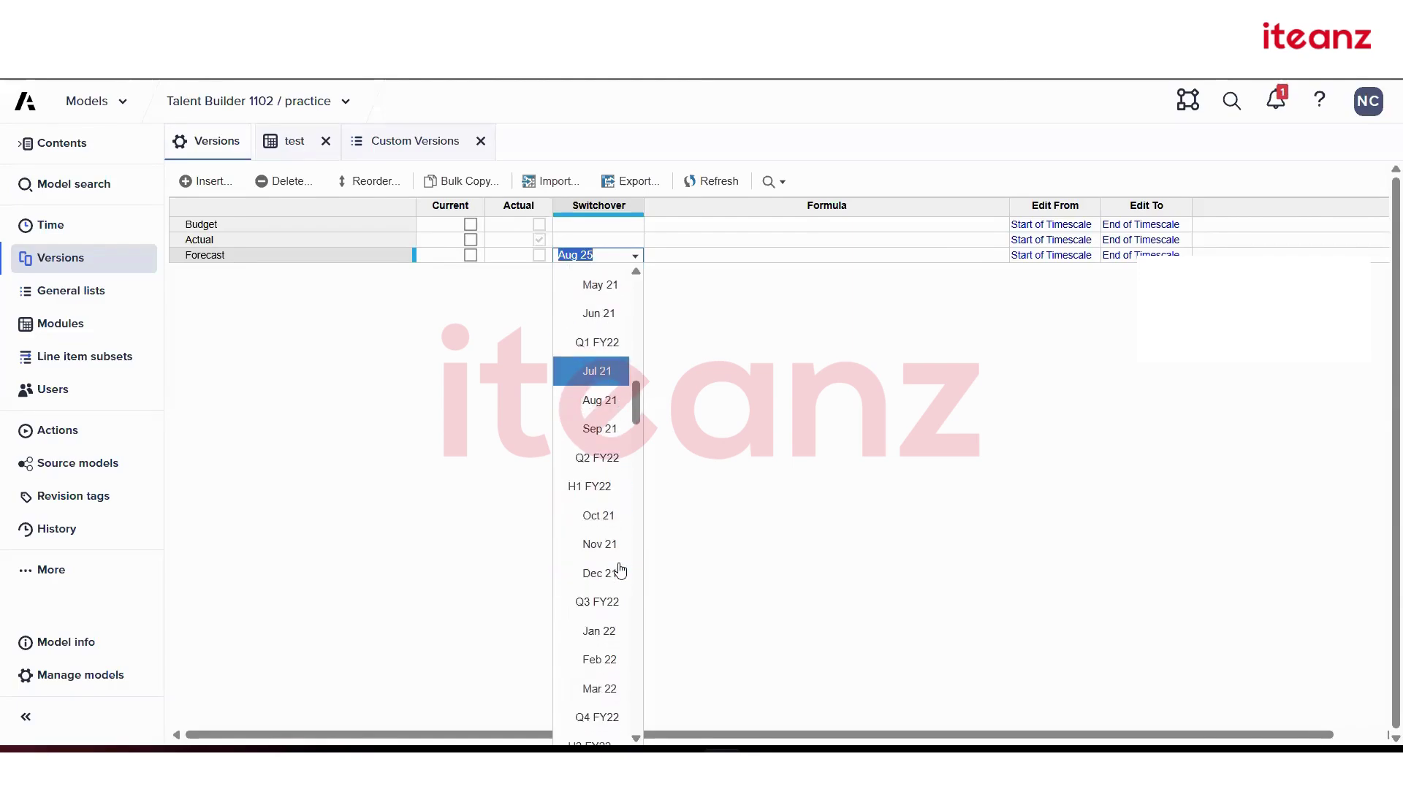
{"action": "scroll", "coordinate": [618, 570], "scroll_direction": "down", "scroll_amount": 4}
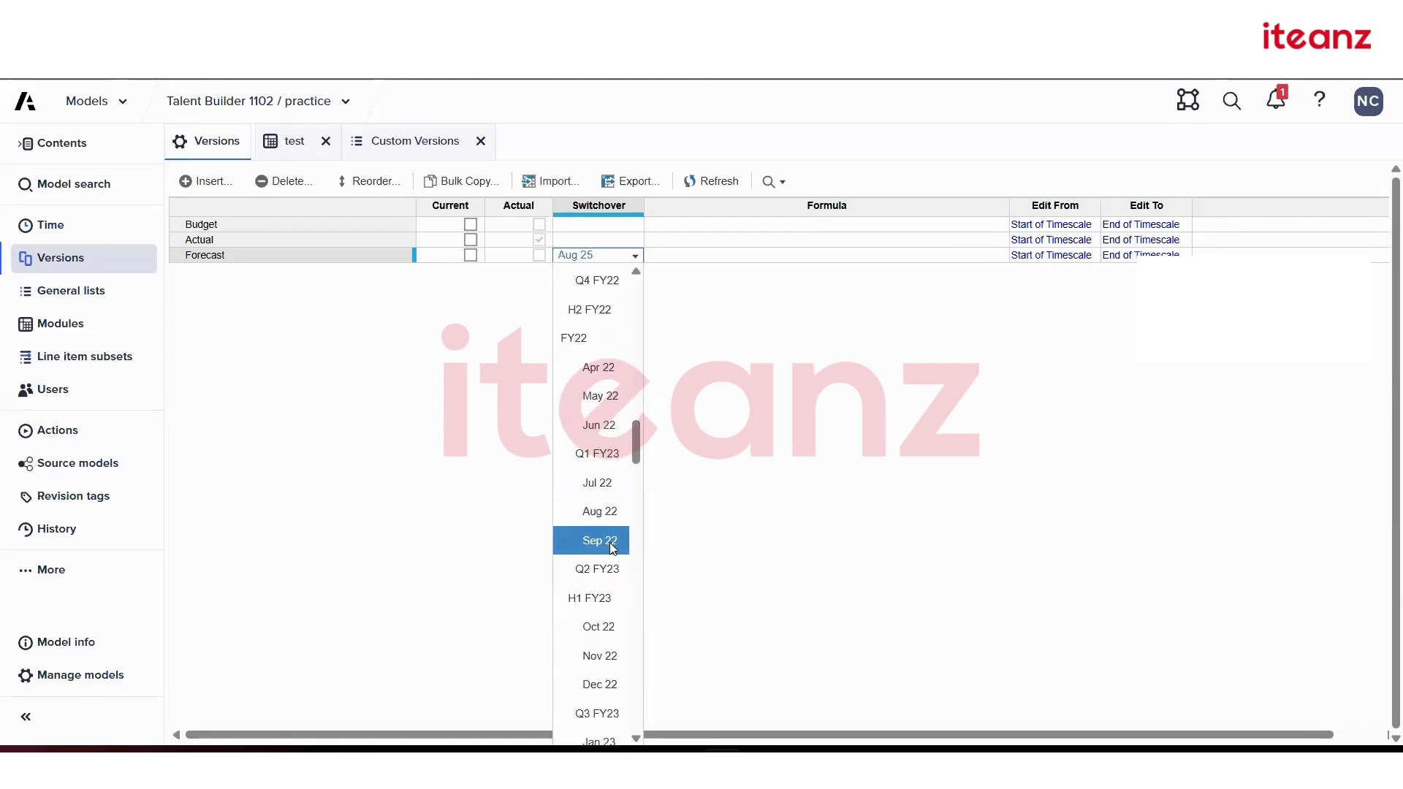
{"action": "left_click", "coordinate": [616, 539]}
{"action": "left_click", "coordinate": [955, 566]}
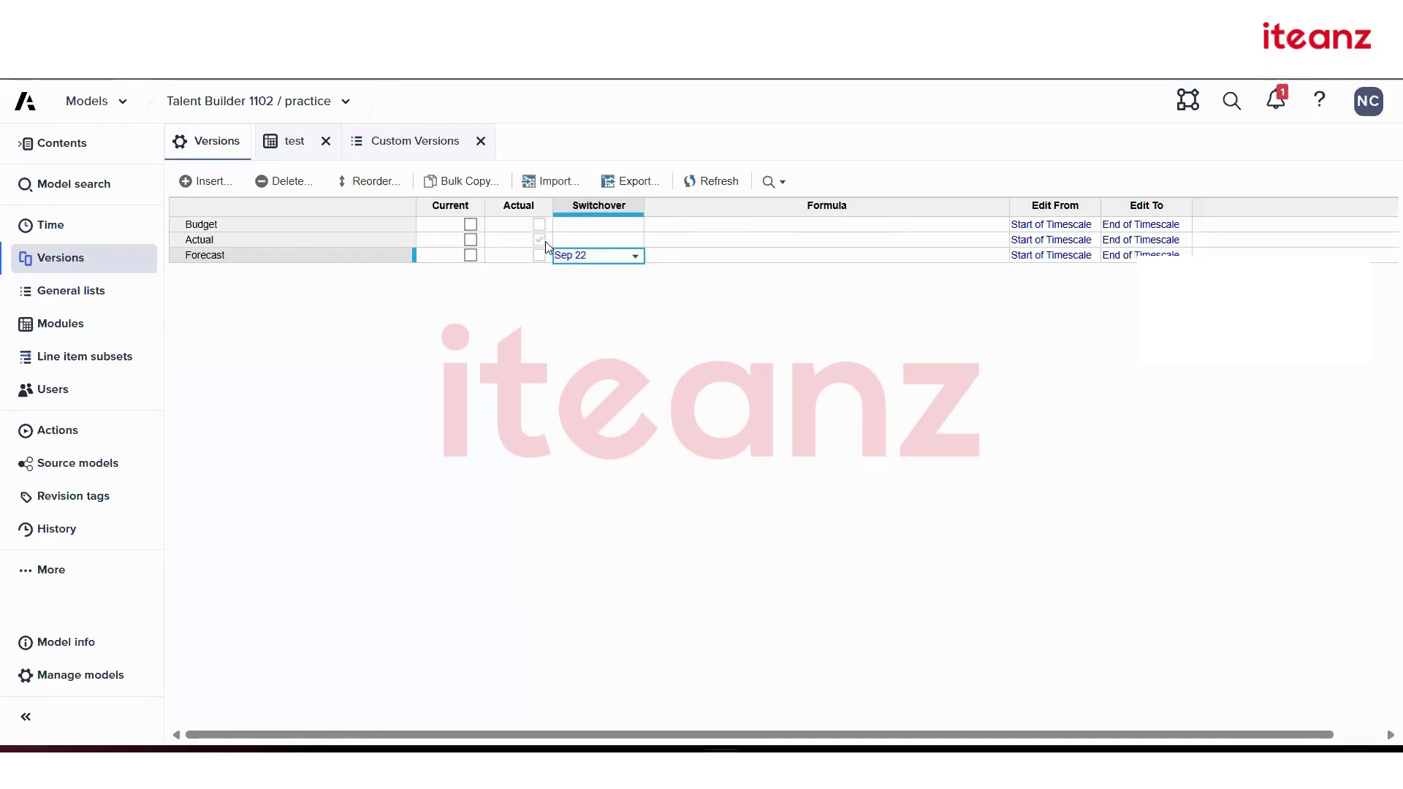
- Enter 100 for line item a1 in Sep 22 under the test module's Forecast version
{"action": "left_click", "coordinate": [304, 146]}
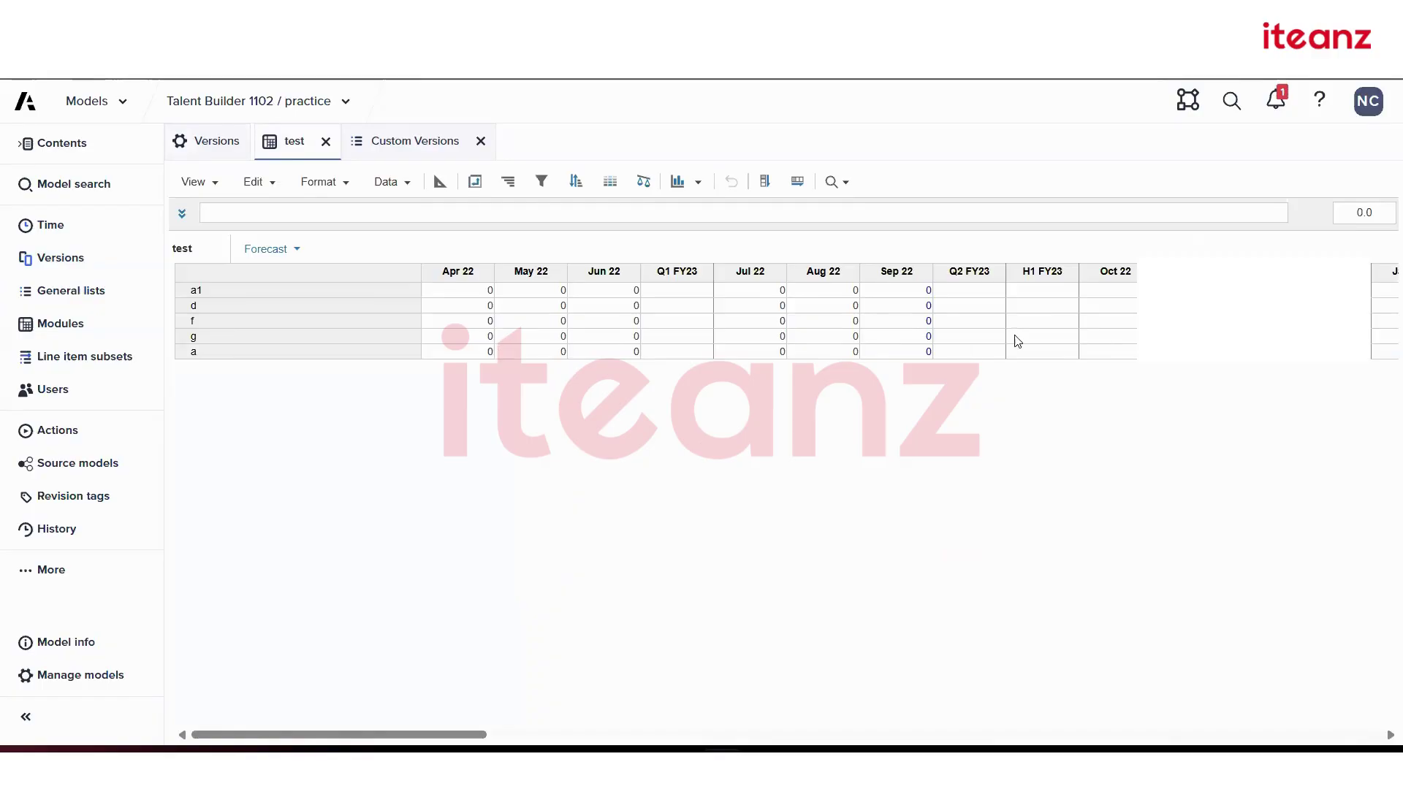
{"action": "left_click", "coordinate": [897, 292]}
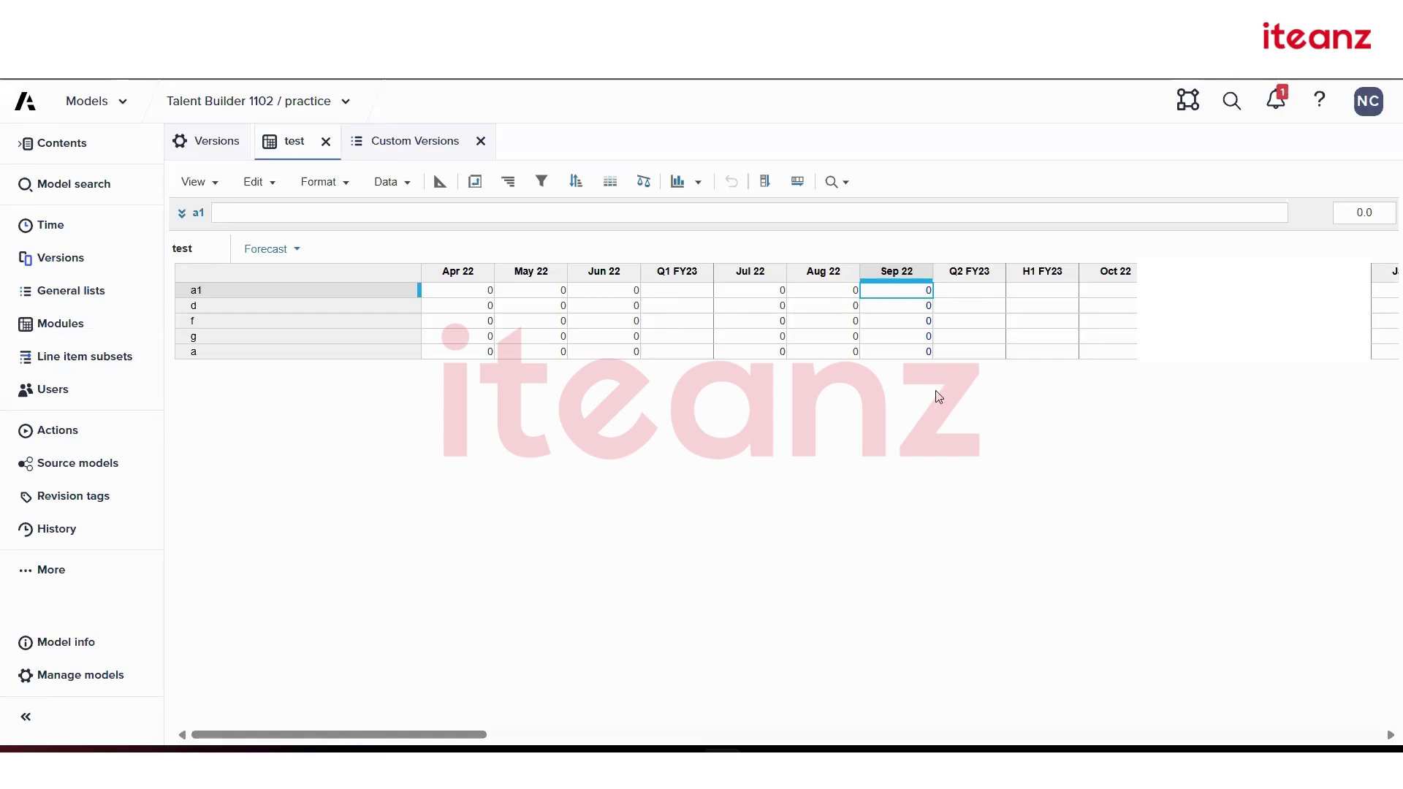
{"action": "type", "text": "100"}
{"action": "key", "text": "Return"}
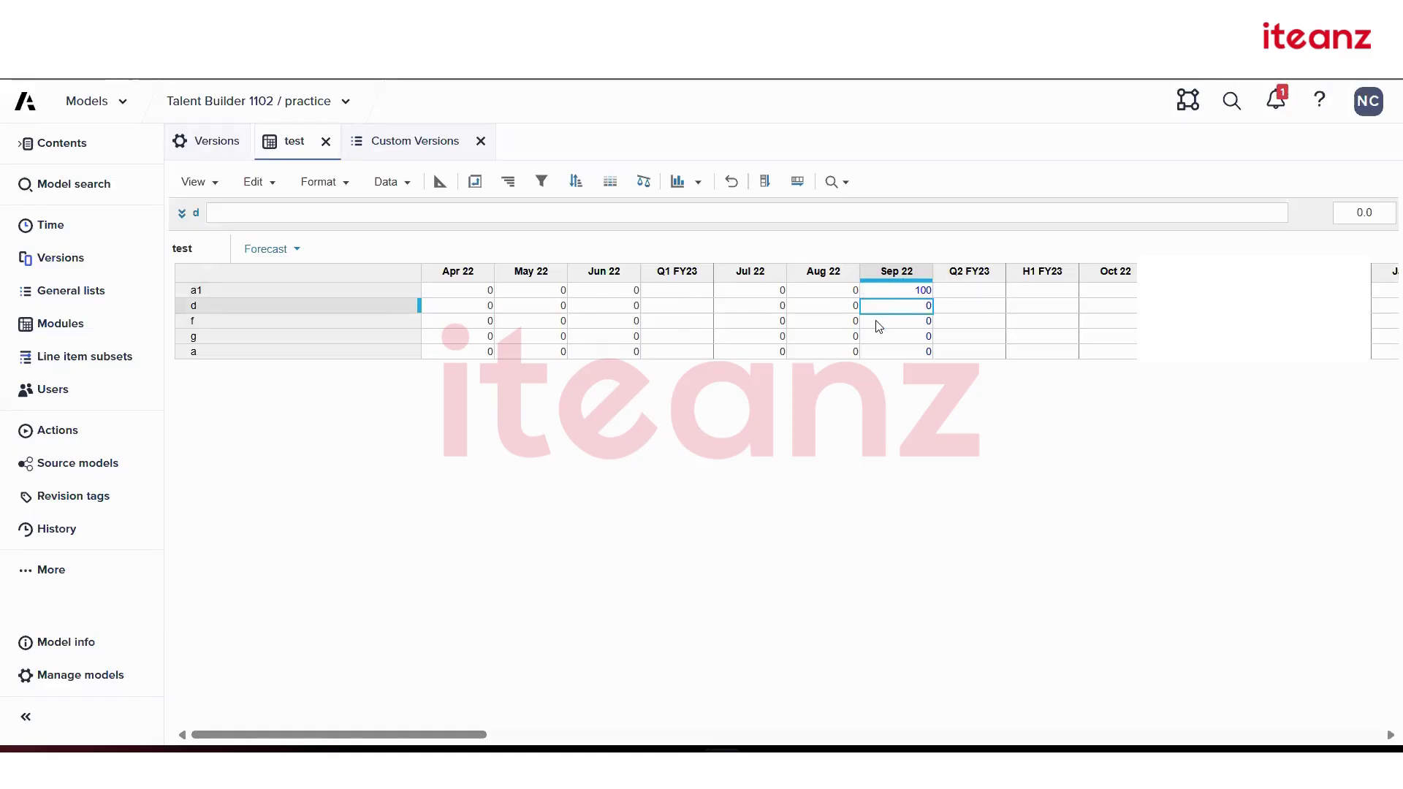
- Examine the Formula Scope options available for line item a1 in the test module's blueprint
{"action": "left_click", "coordinate": [439, 181]}
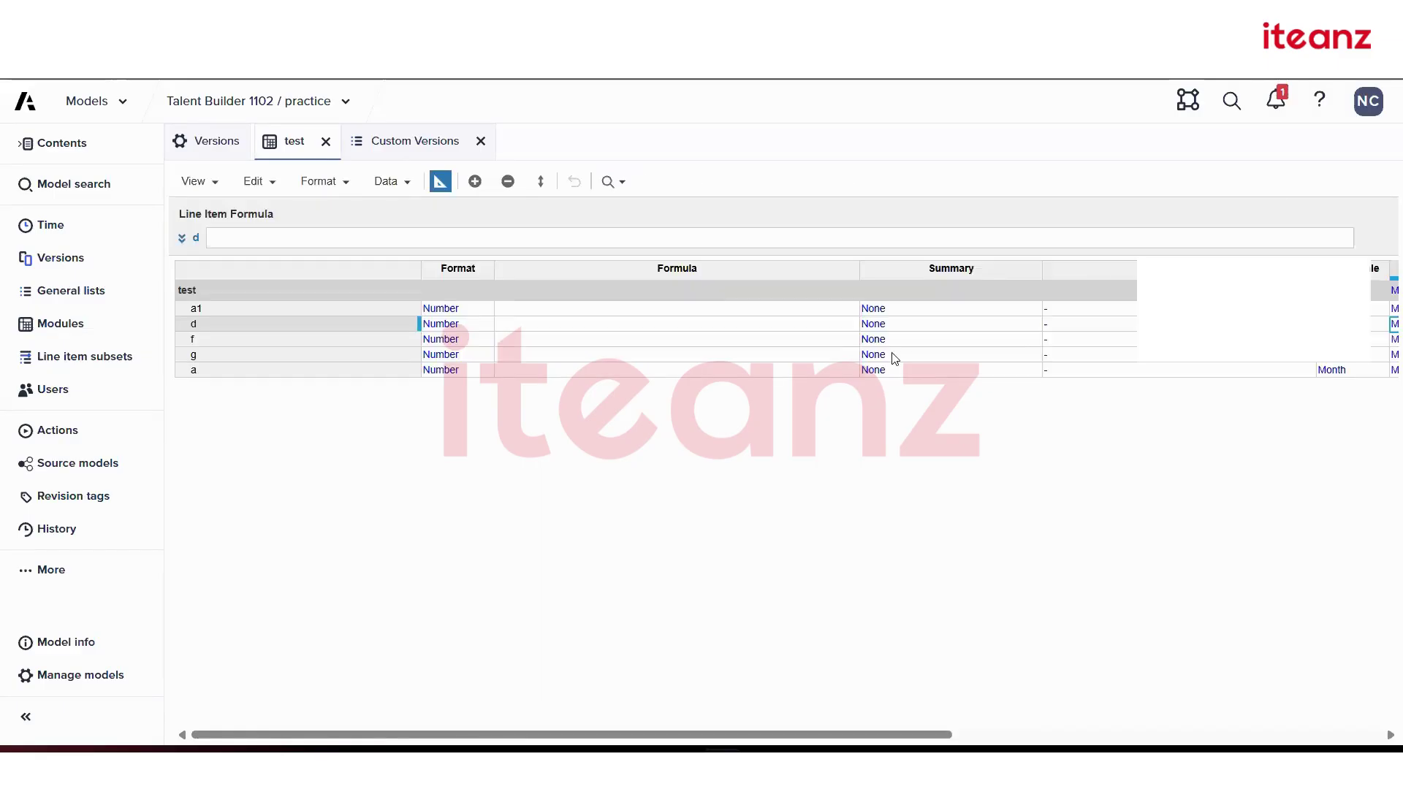
{"action": "scroll", "coordinate": [958, 368], "scroll_direction": "right", "scroll_amount": 5}
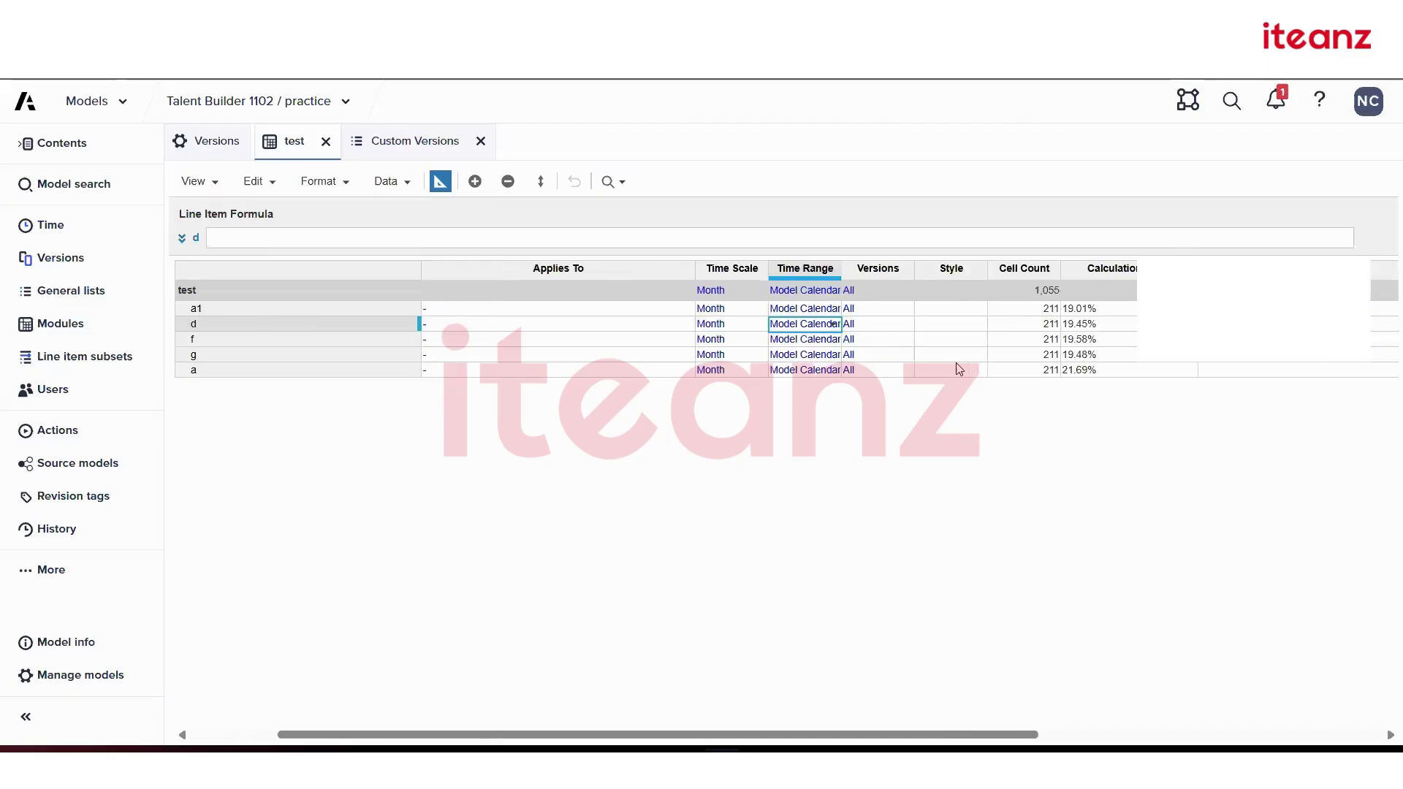
{"action": "scroll", "coordinate": [959, 369], "scroll_direction": "right", "scroll_amount": 5}
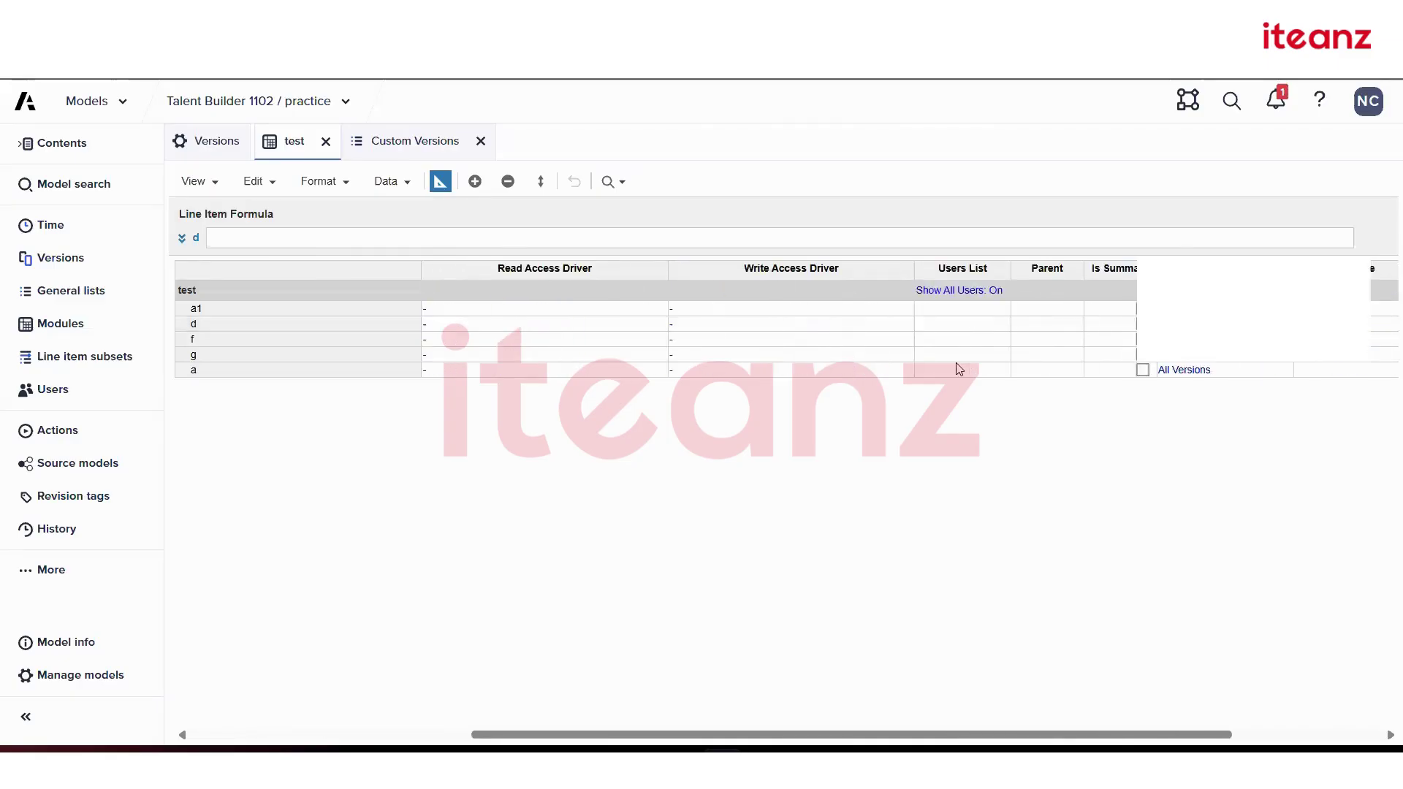
{"action": "left_click", "coordinate": [976, 324]}
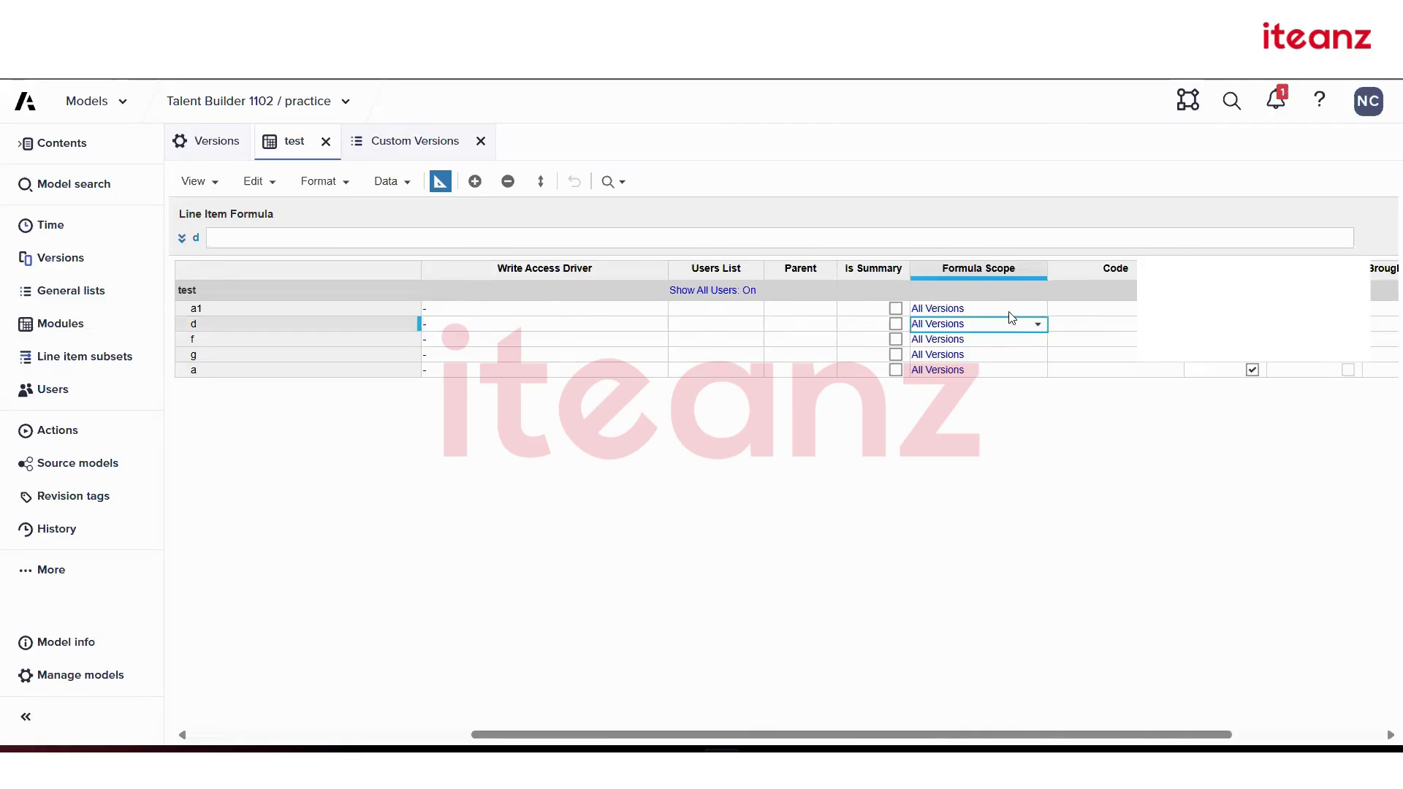
{"action": "left_click", "coordinate": [1009, 312]}
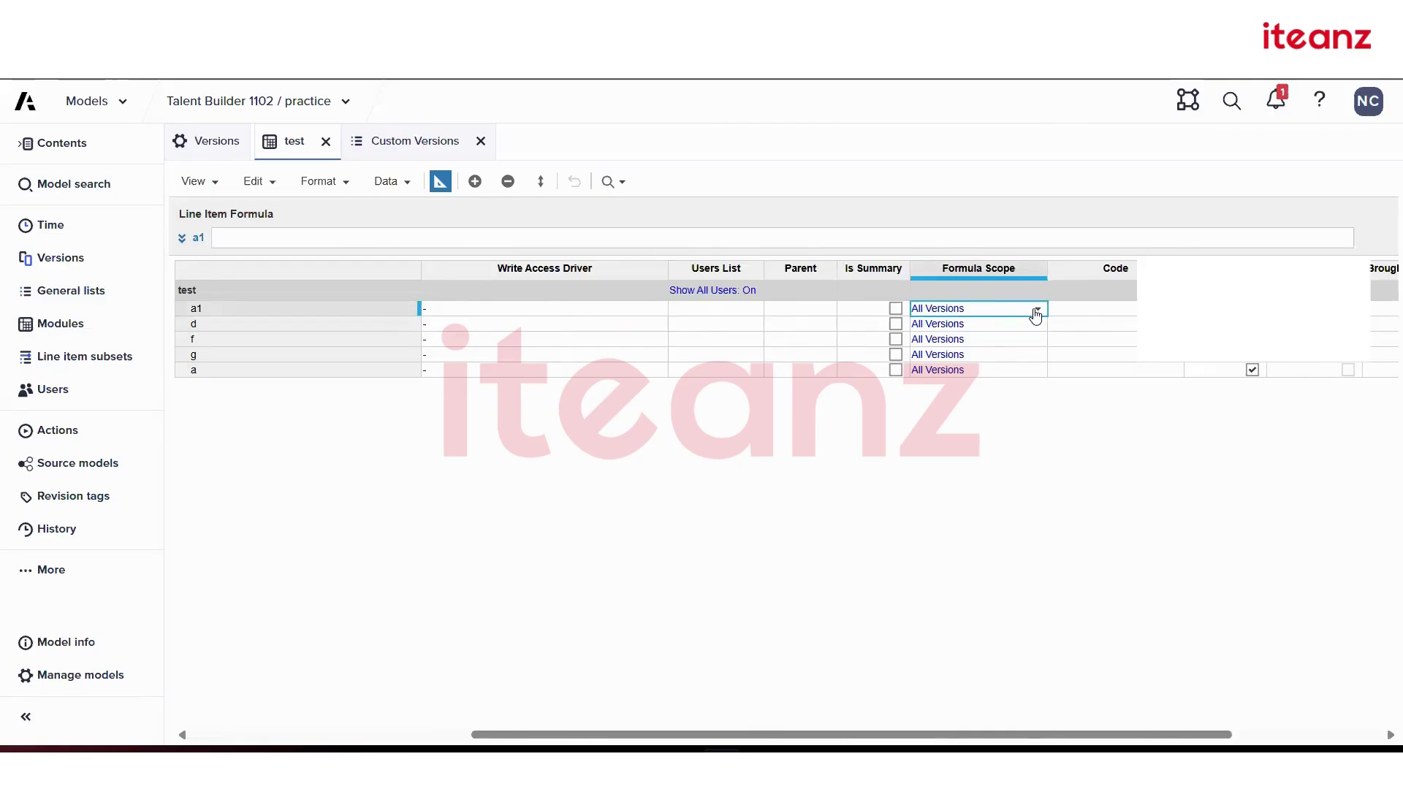
{"action": "left_click", "coordinate": [1036, 310]}
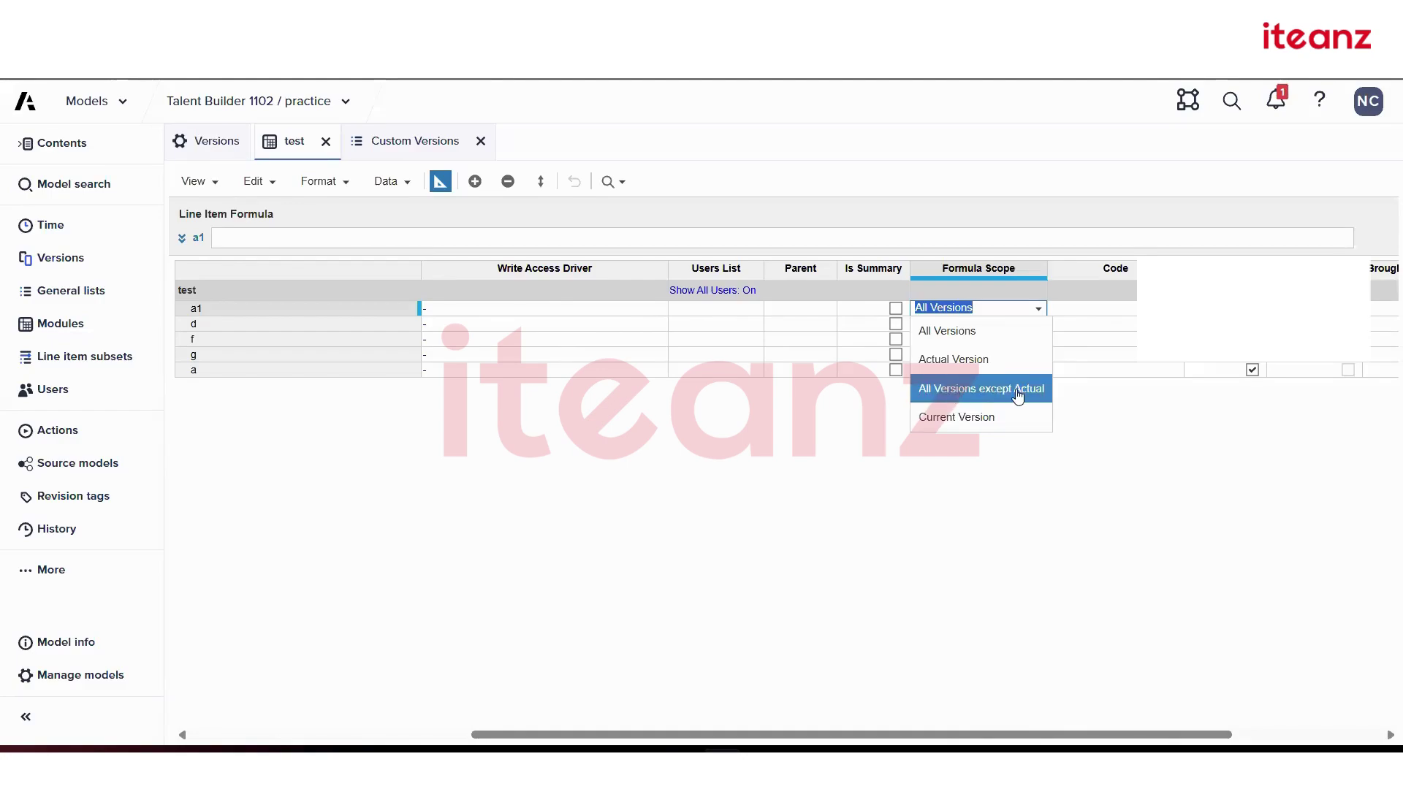
{"action": "left_click", "coordinate": [820, 476]}
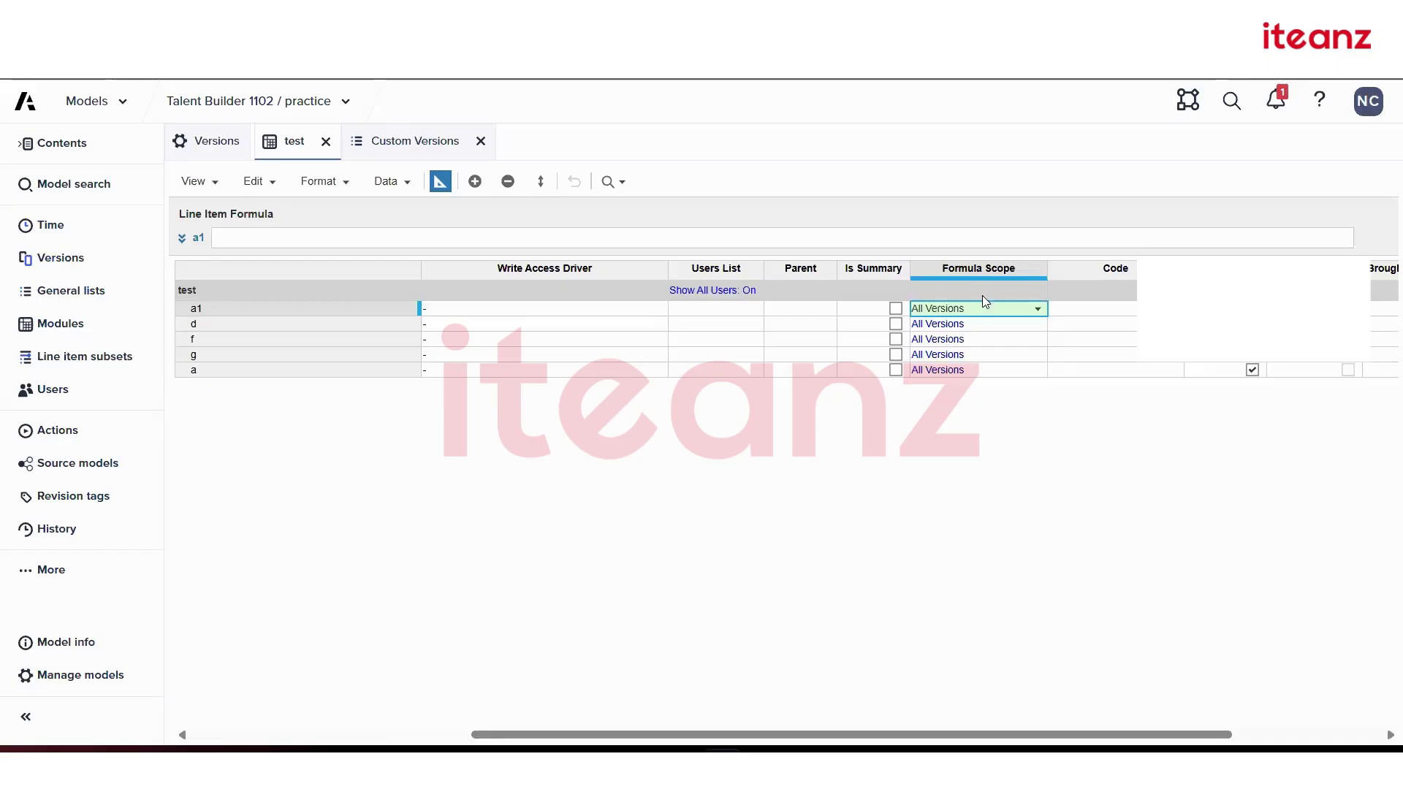
{"action": "scroll", "coordinate": [591, 501], "scroll_direction": "left", "scroll_amount": 5}
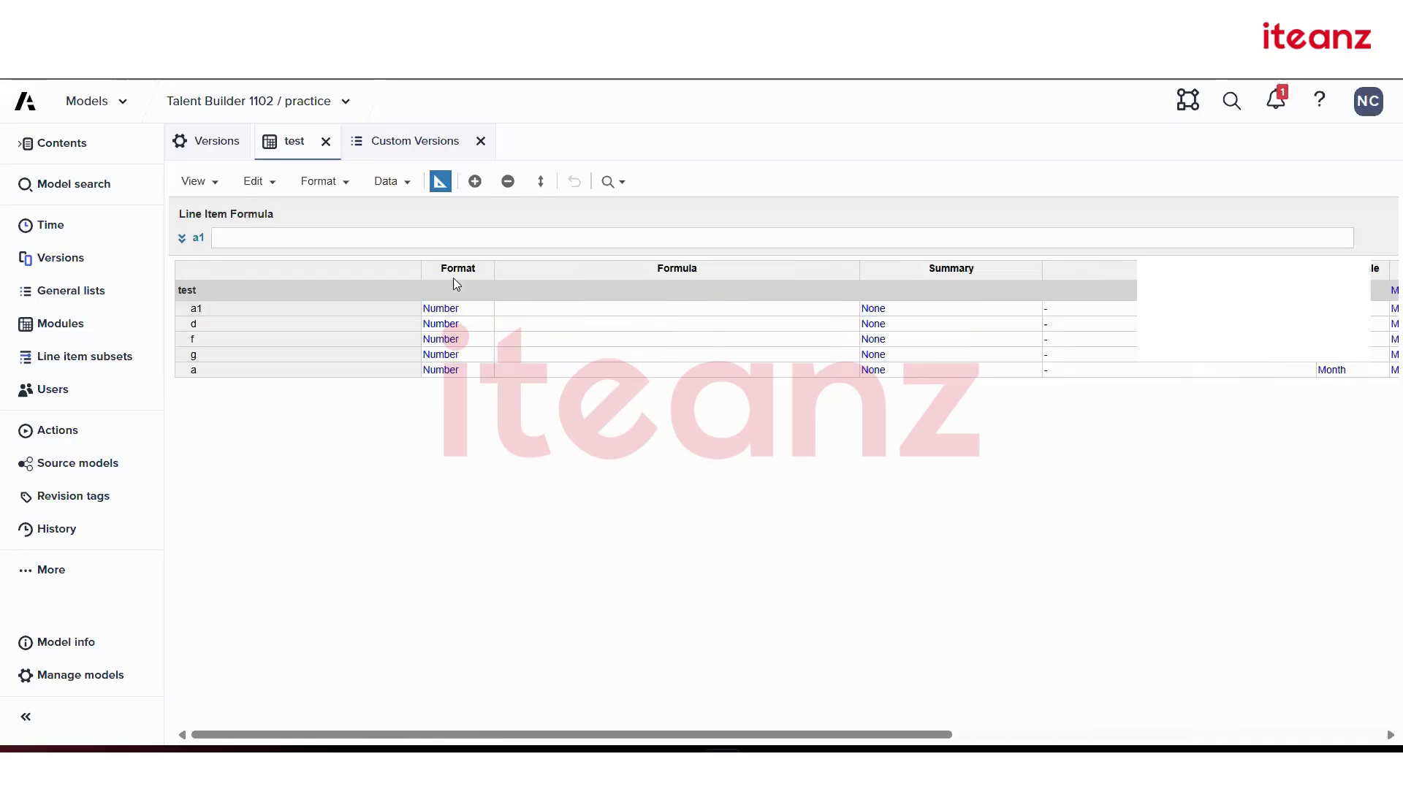
- Return to the test module's grid and compare its cells under the Actual and Budget versions
{"action": "left_click", "coordinate": [439, 181]}
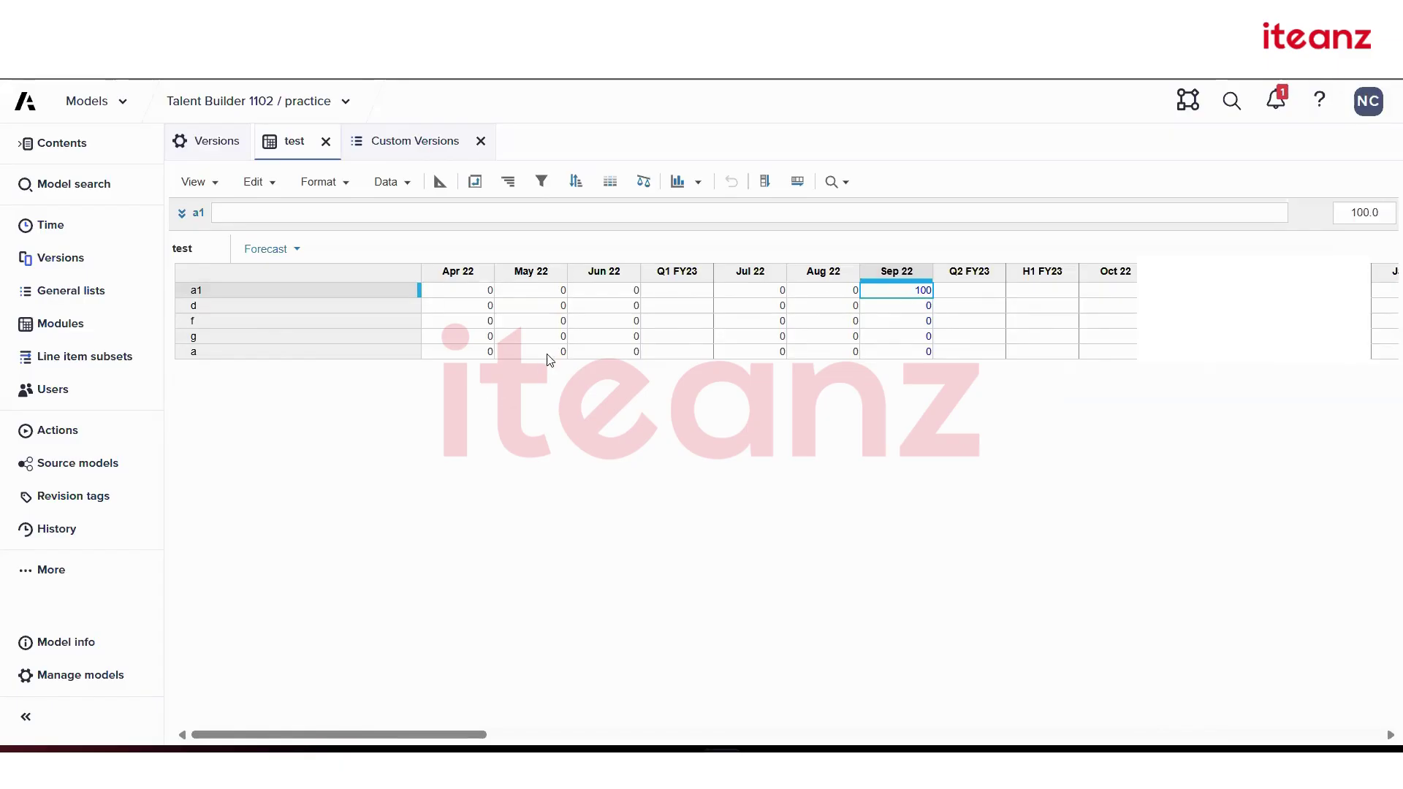
{"action": "left_click", "coordinate": [258, 249]}
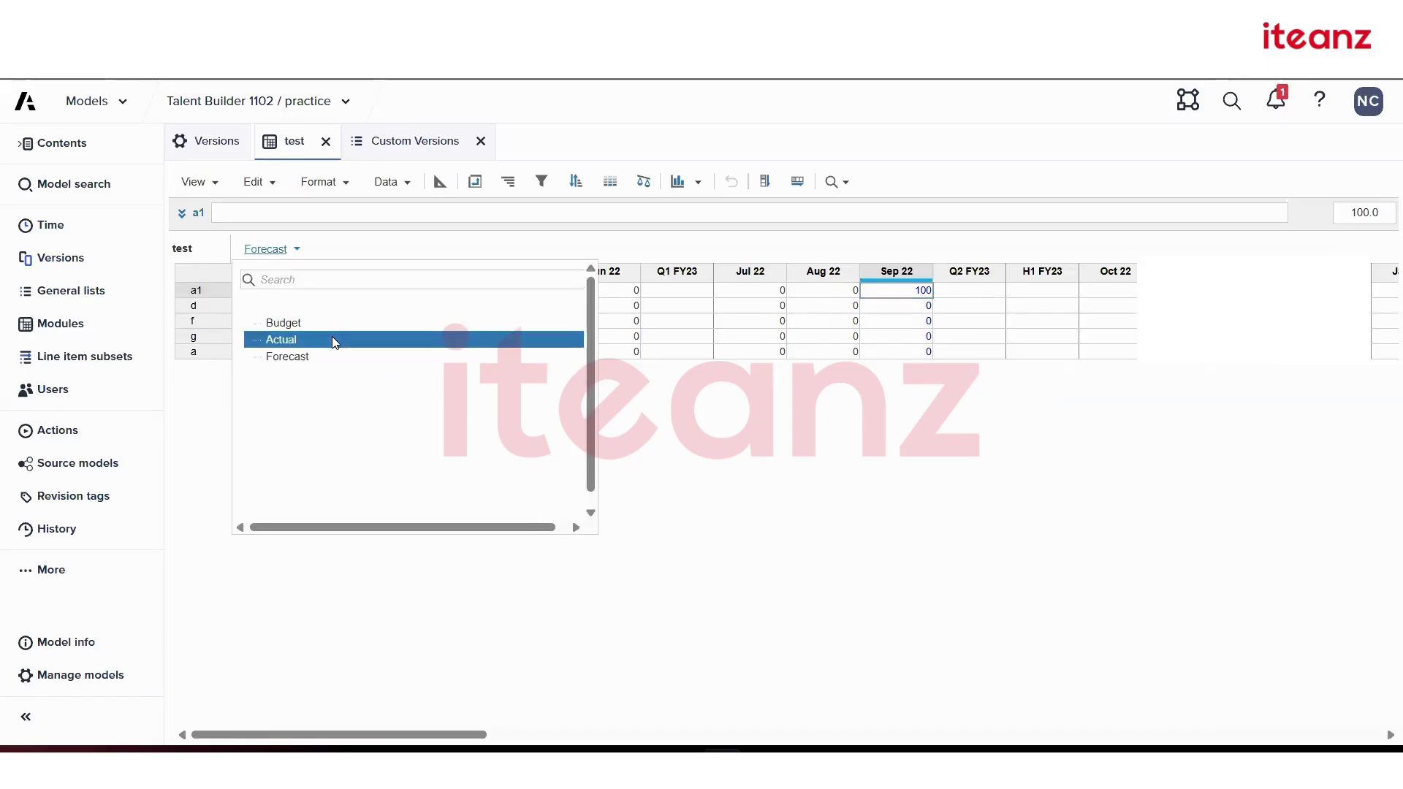
{"action": "left_click", "coordinate": [332, 336]}
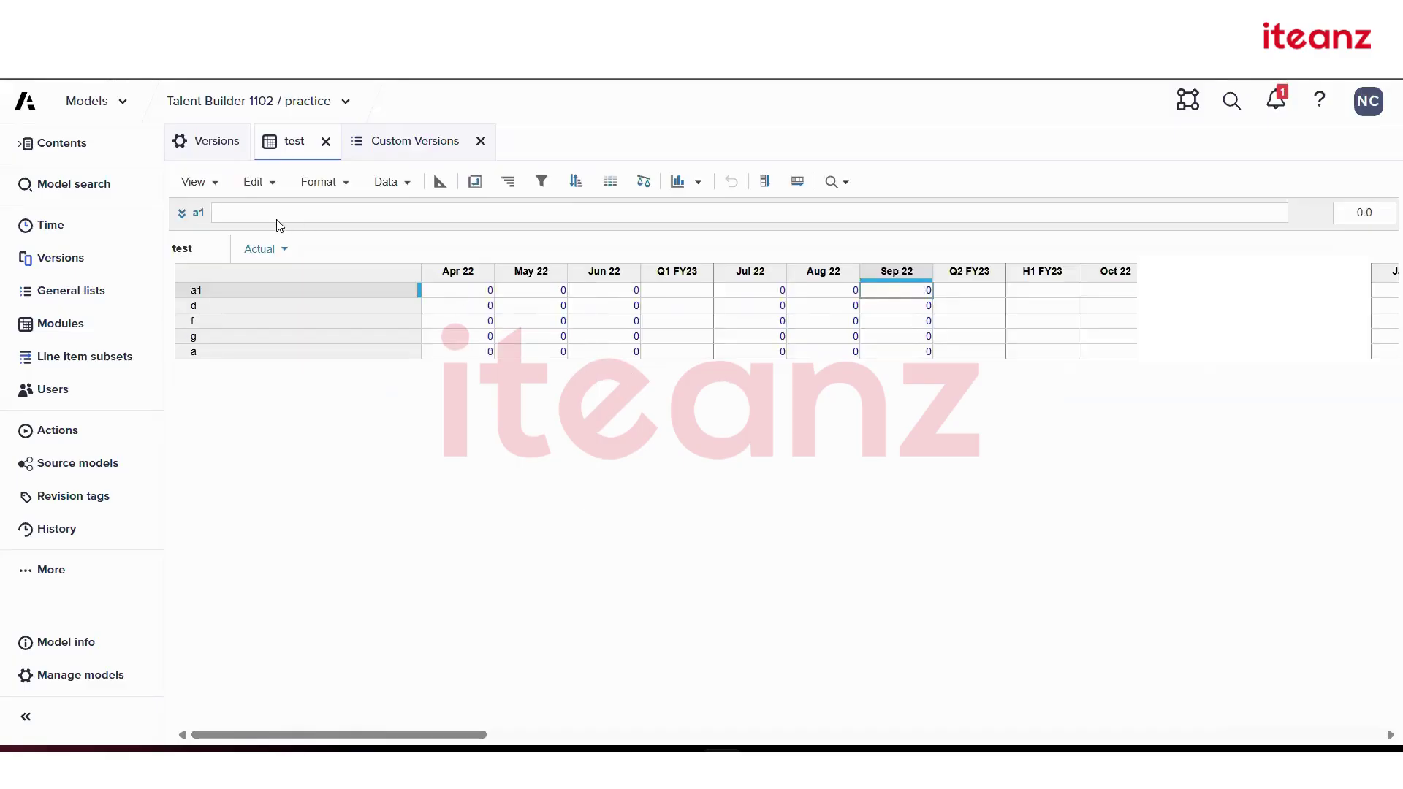
{"action": "left_click", "coordinate": [282, 249]}
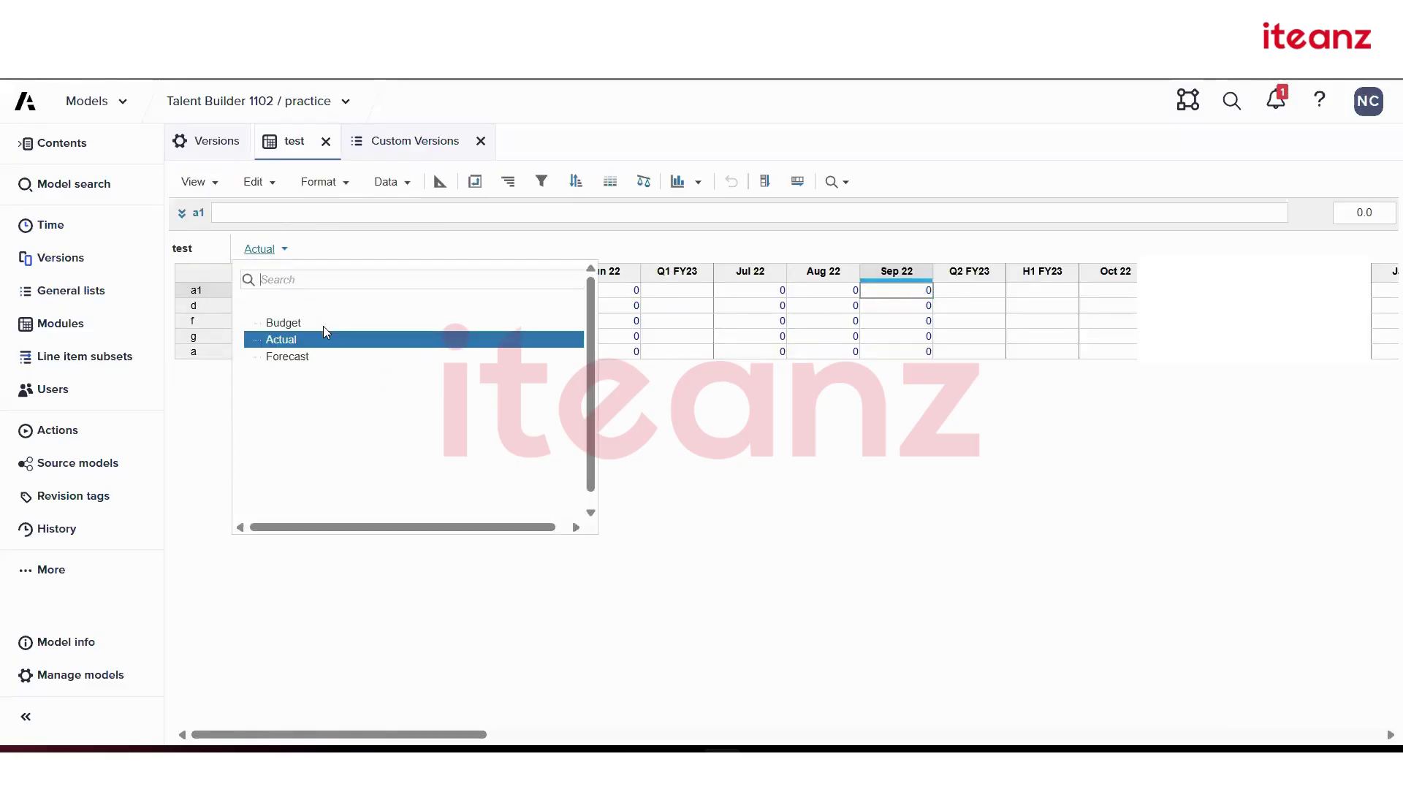
{"action": "left_click", "coordinate": [323, 325]}
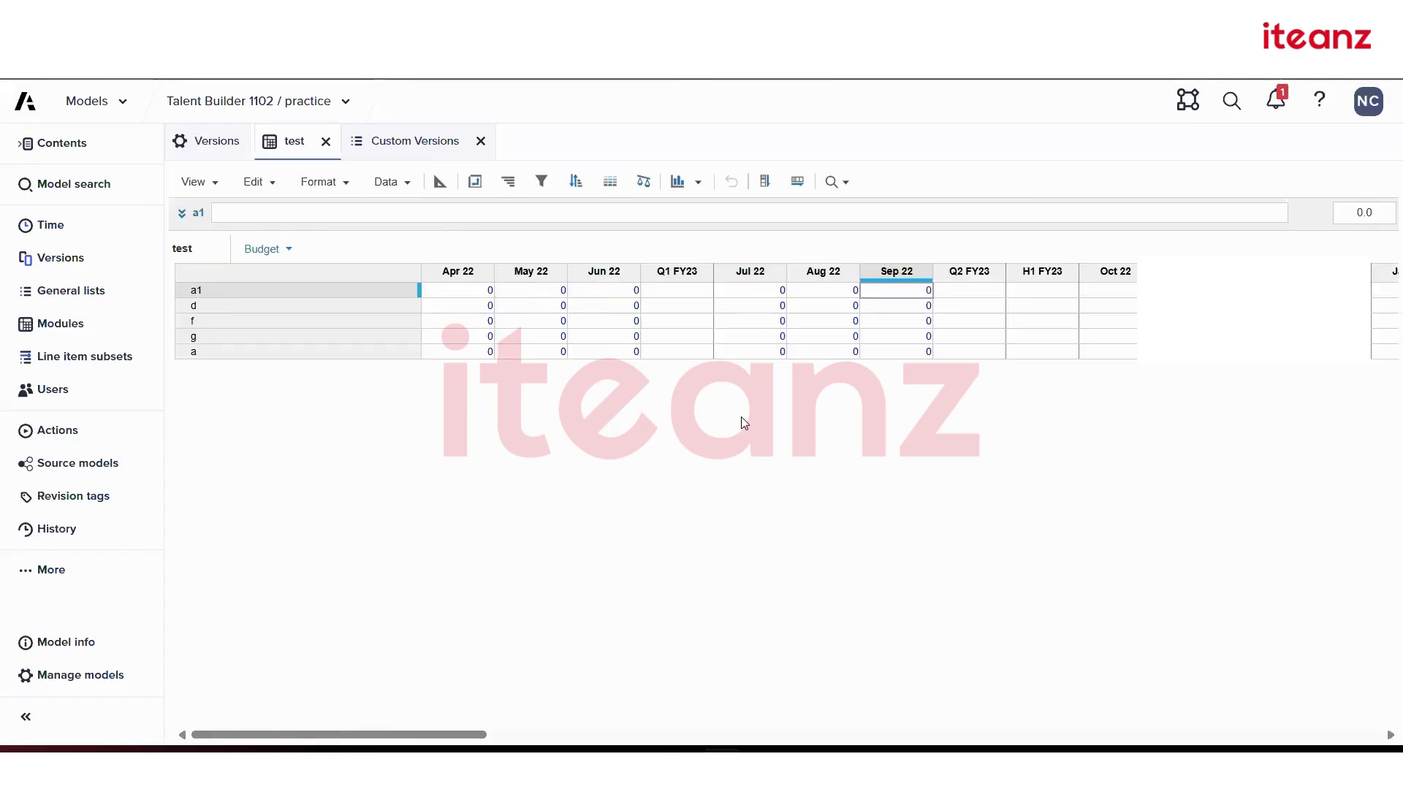
- Set Actual as the current version in the versions settings and confirm the change
{"action": "left_click", "coordinate": [212, 143]}
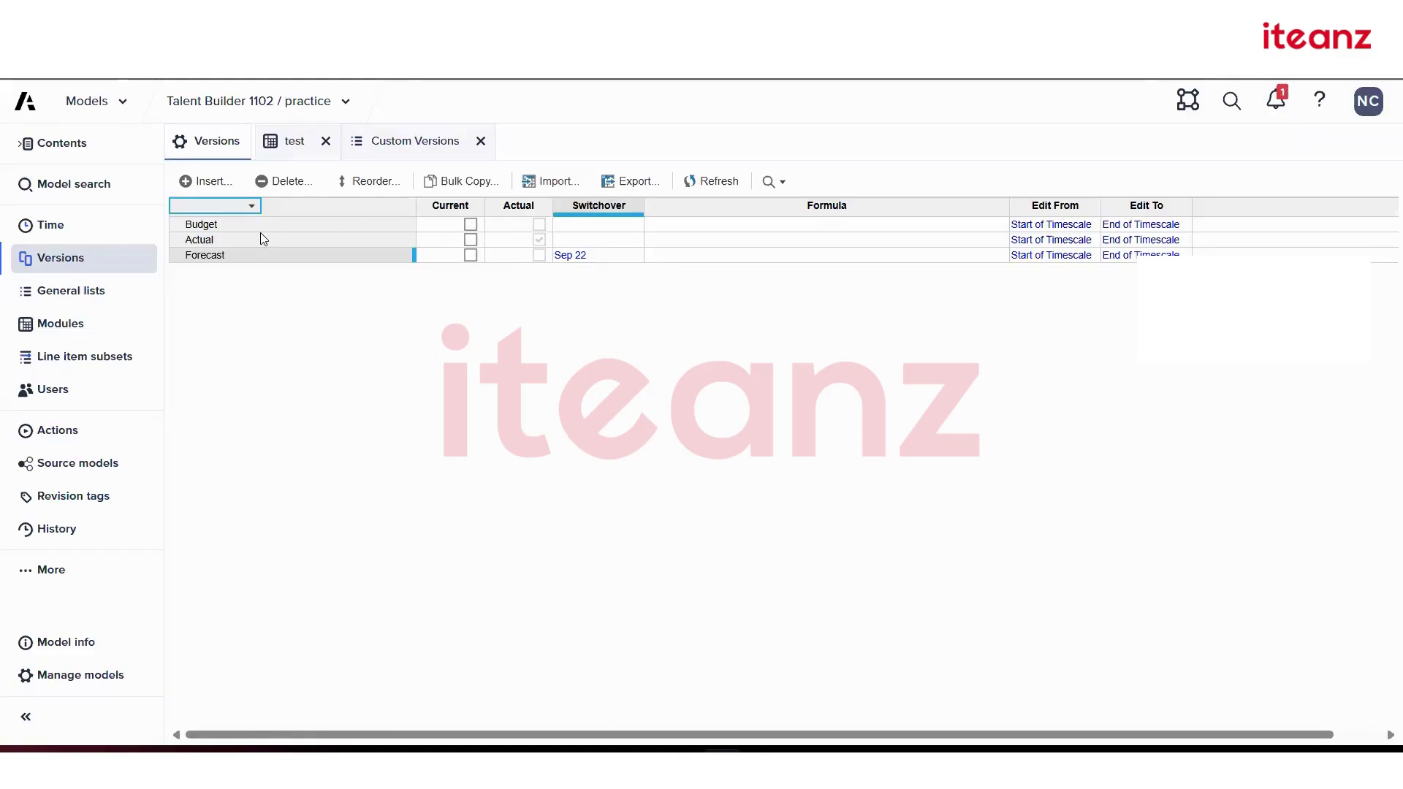
{"action": "left_click", "coordinate": [407, 143]}
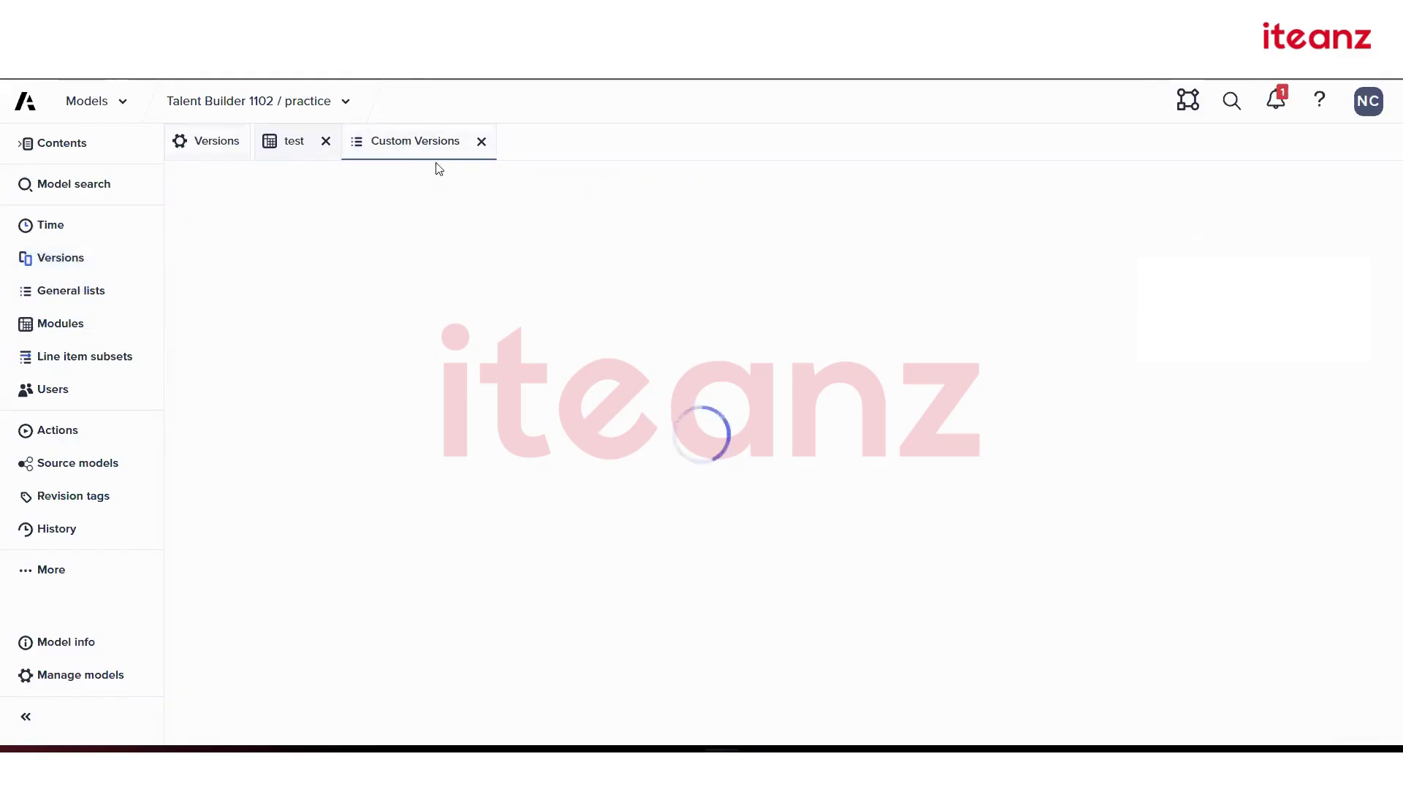
{"action": "left_click", "coordinate": [210, 144]}
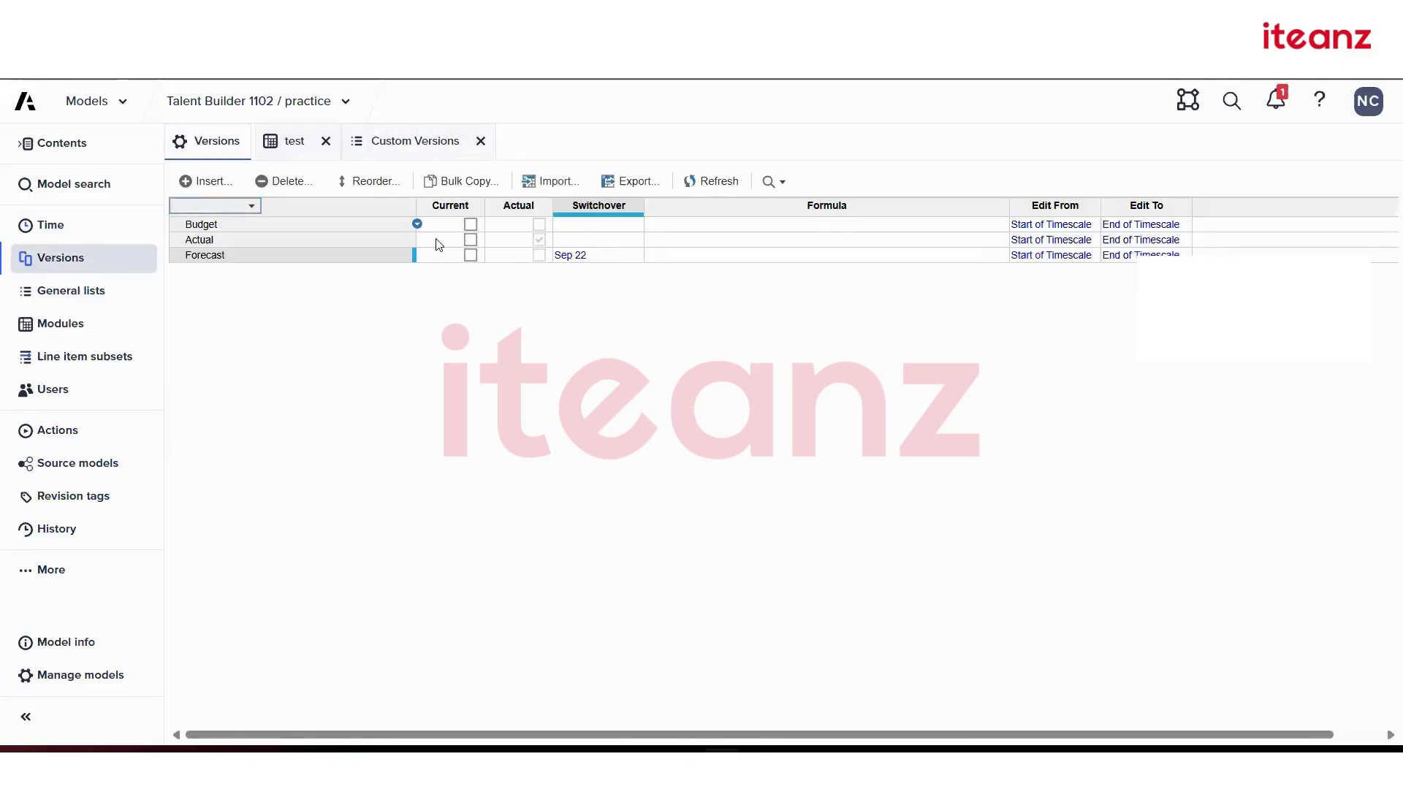
{"action": "left_click", "coordinate": [470, 239]}
{"action": "left_click", "coordinate": [960, 571]}
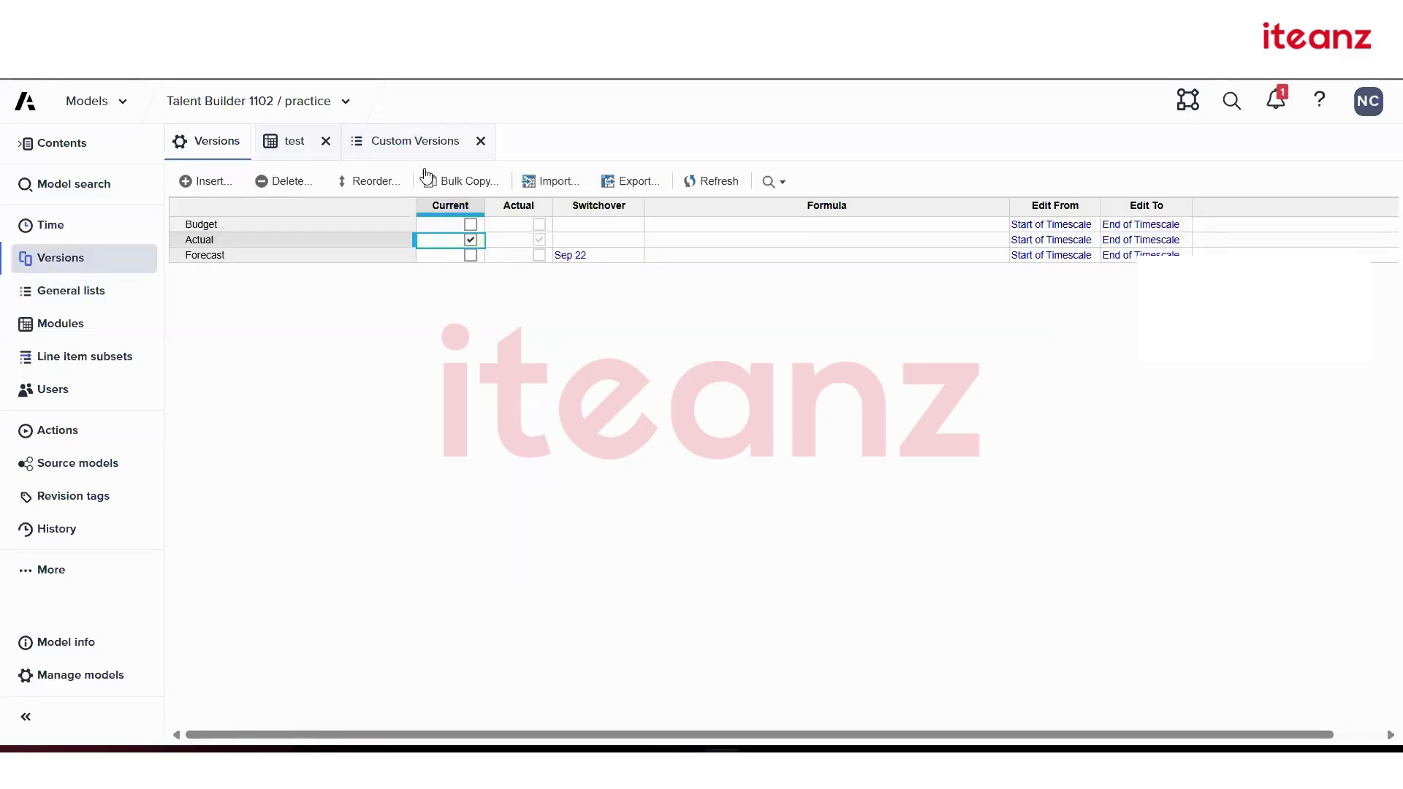
- Make Budget the current version, confirm the change, and try to clear the Current flag for Actual
{"action": "left_click", "coordinate": [471, 226]}
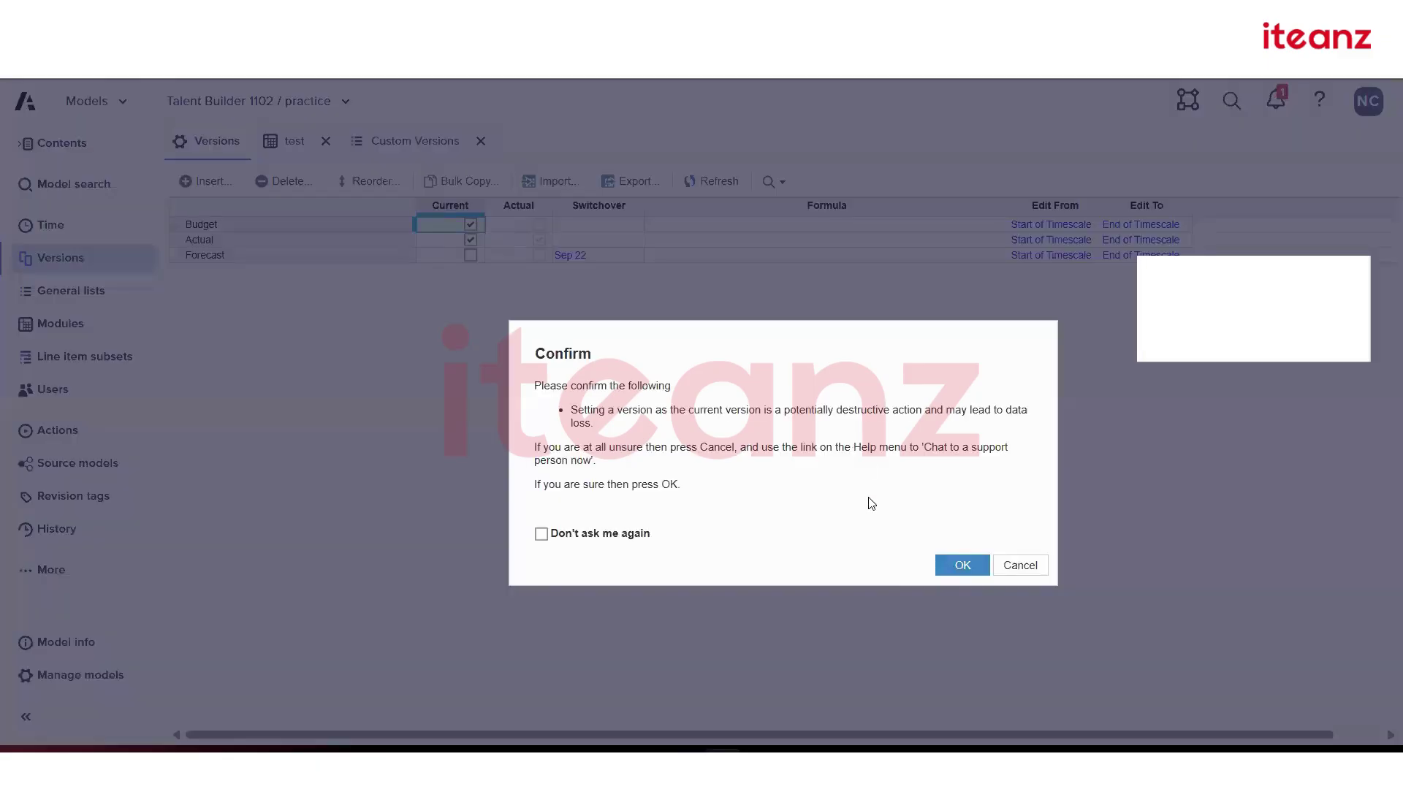
{"action": "left_click", "coordinate": [959, 571]}
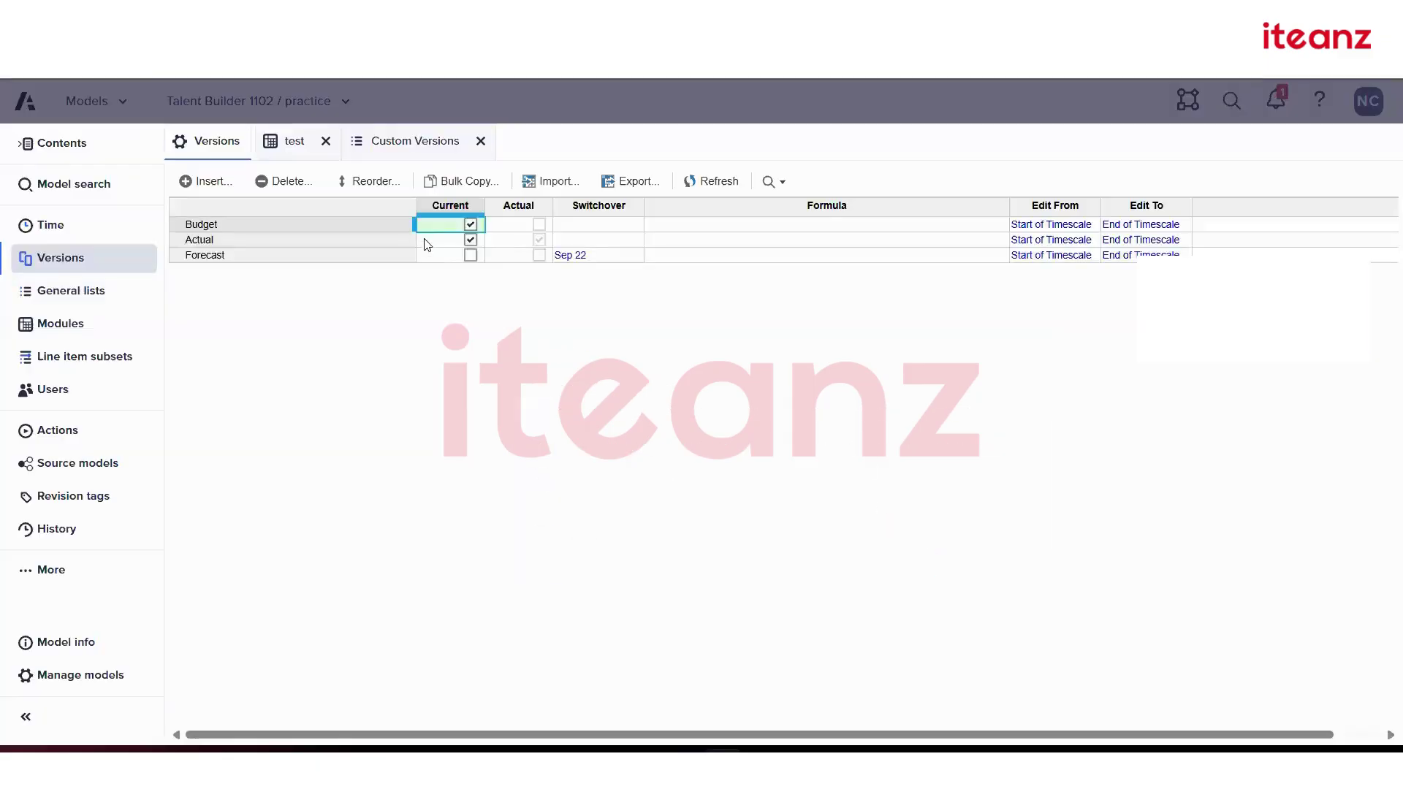
{"action": "left_click", "coordinate": [470, 241]}
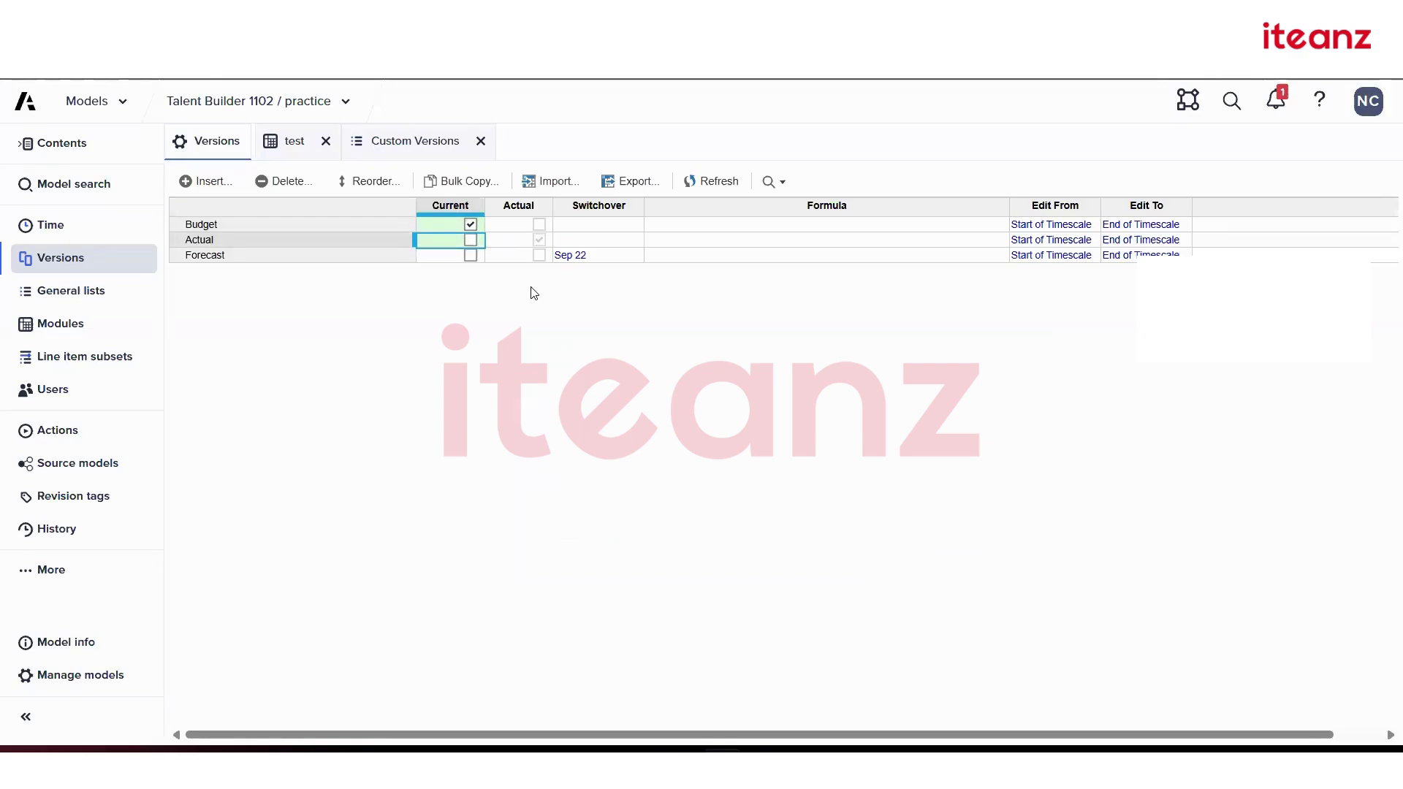
{"action": "left_click", "coordinate": [369, 181]}
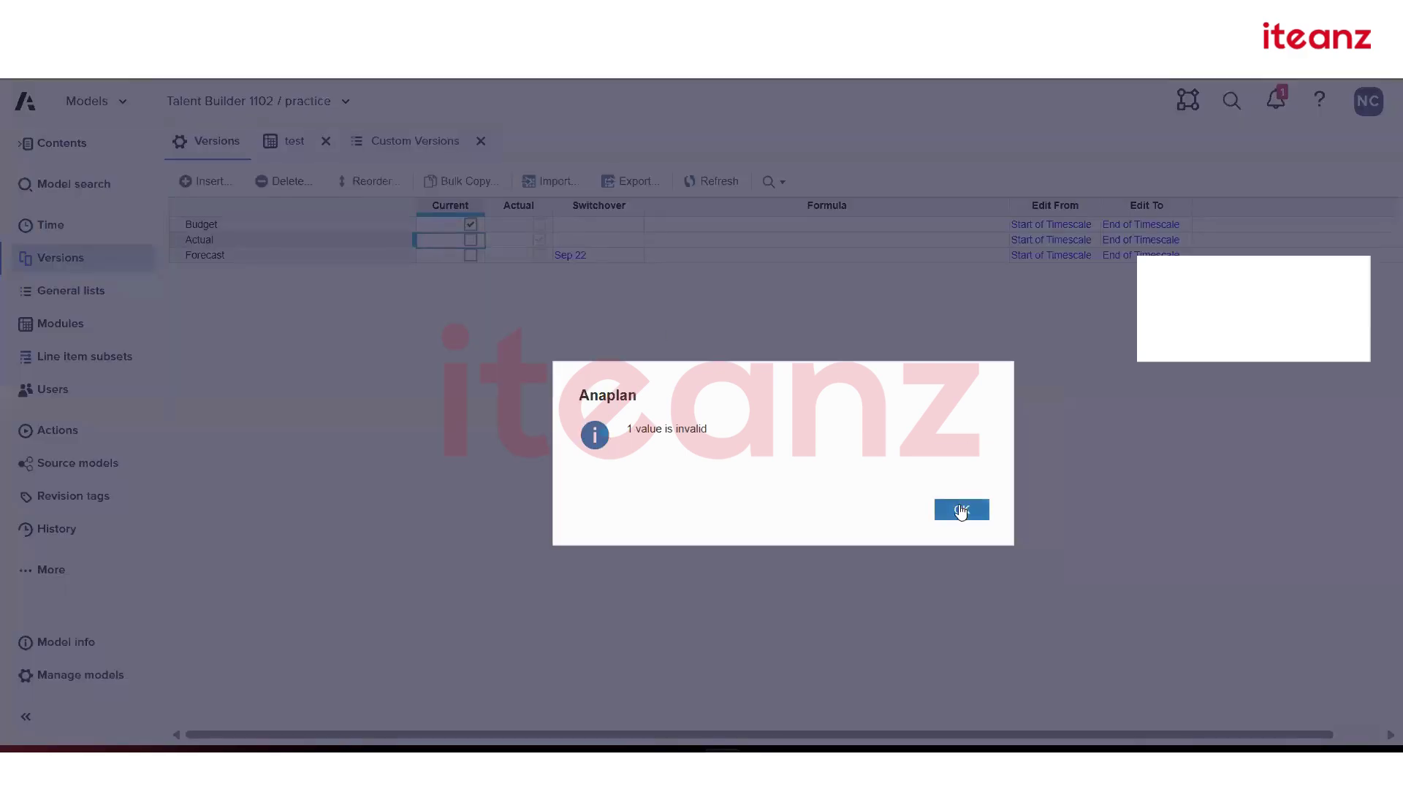
{"action": "left_click", "coordinate": [961, 510]}
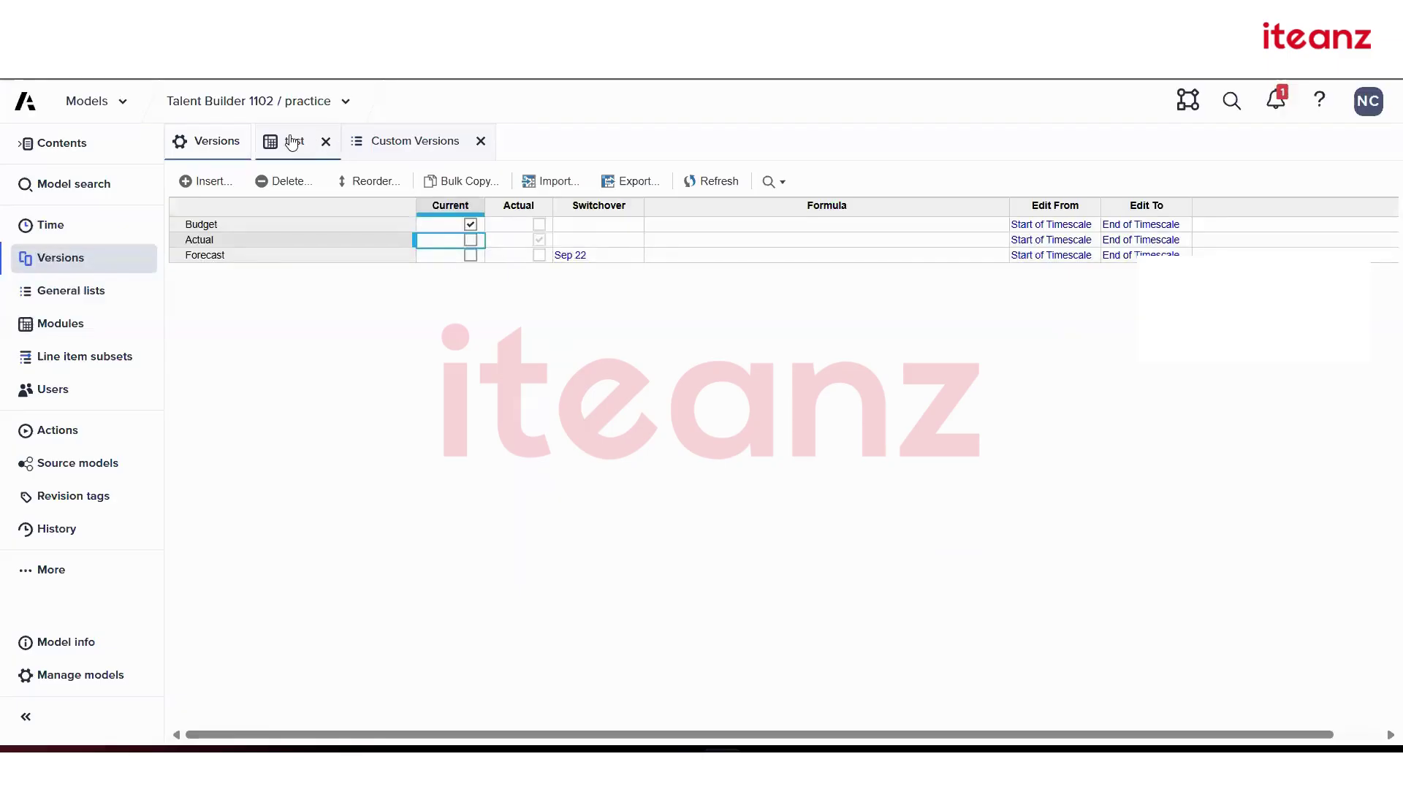
- Review the test module's Budget cells, the model calendar's current period and the versions settings
{"action": "left_click", "coordinate": [296, 142]}
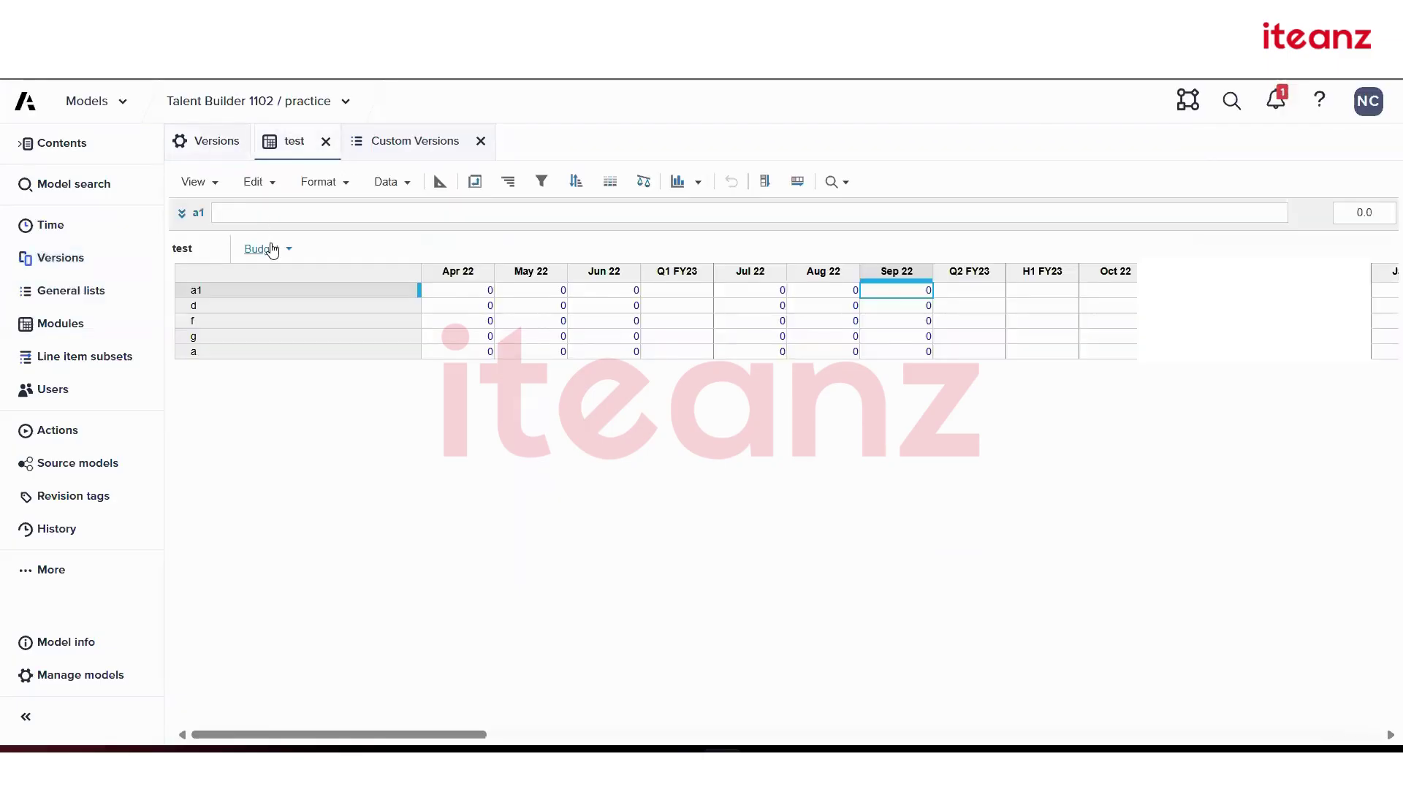
{"action": "scroll", "coordinate": [749, 399], "scroll_direction": "right", "scroll_amount": 3}
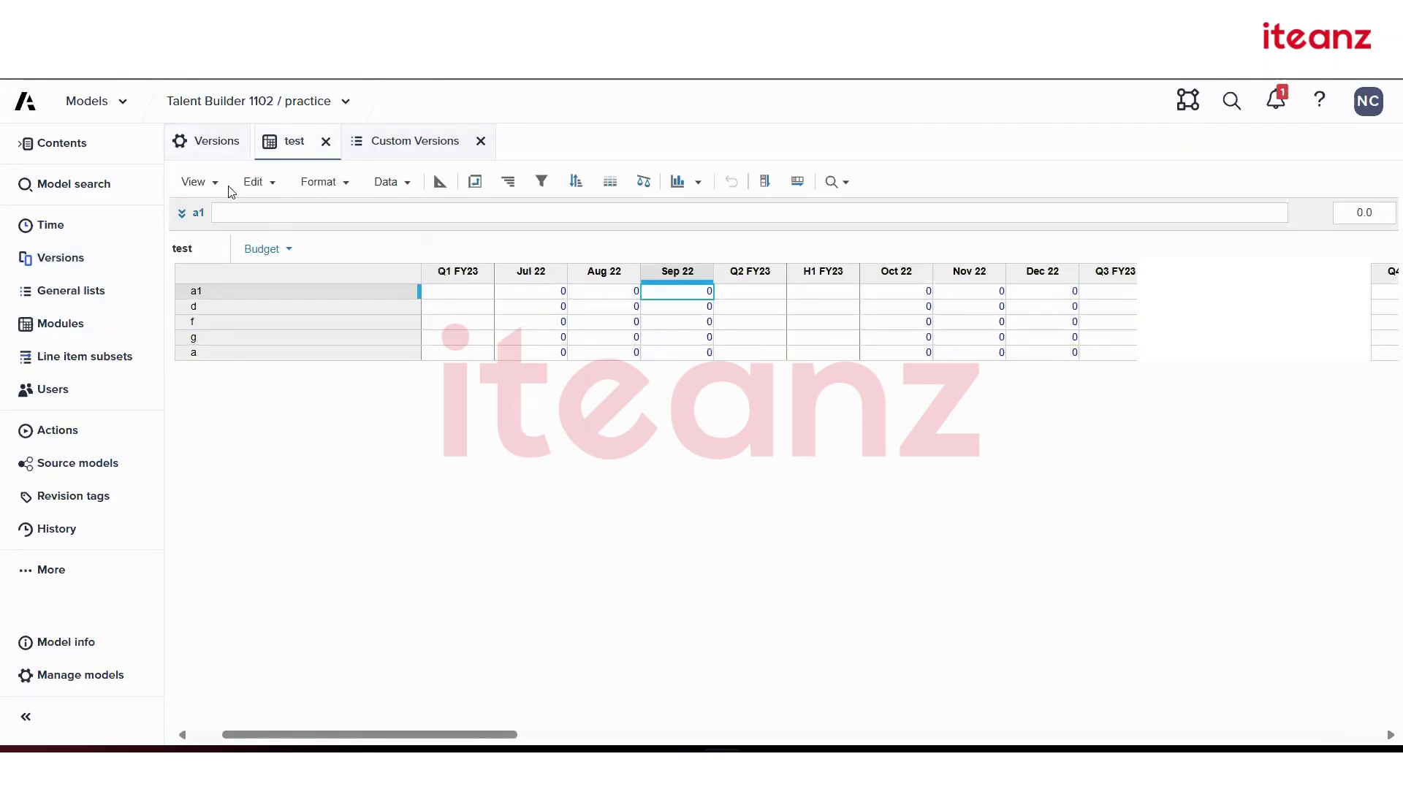
{"action": "left_click", "coordinate": [204, 144]}
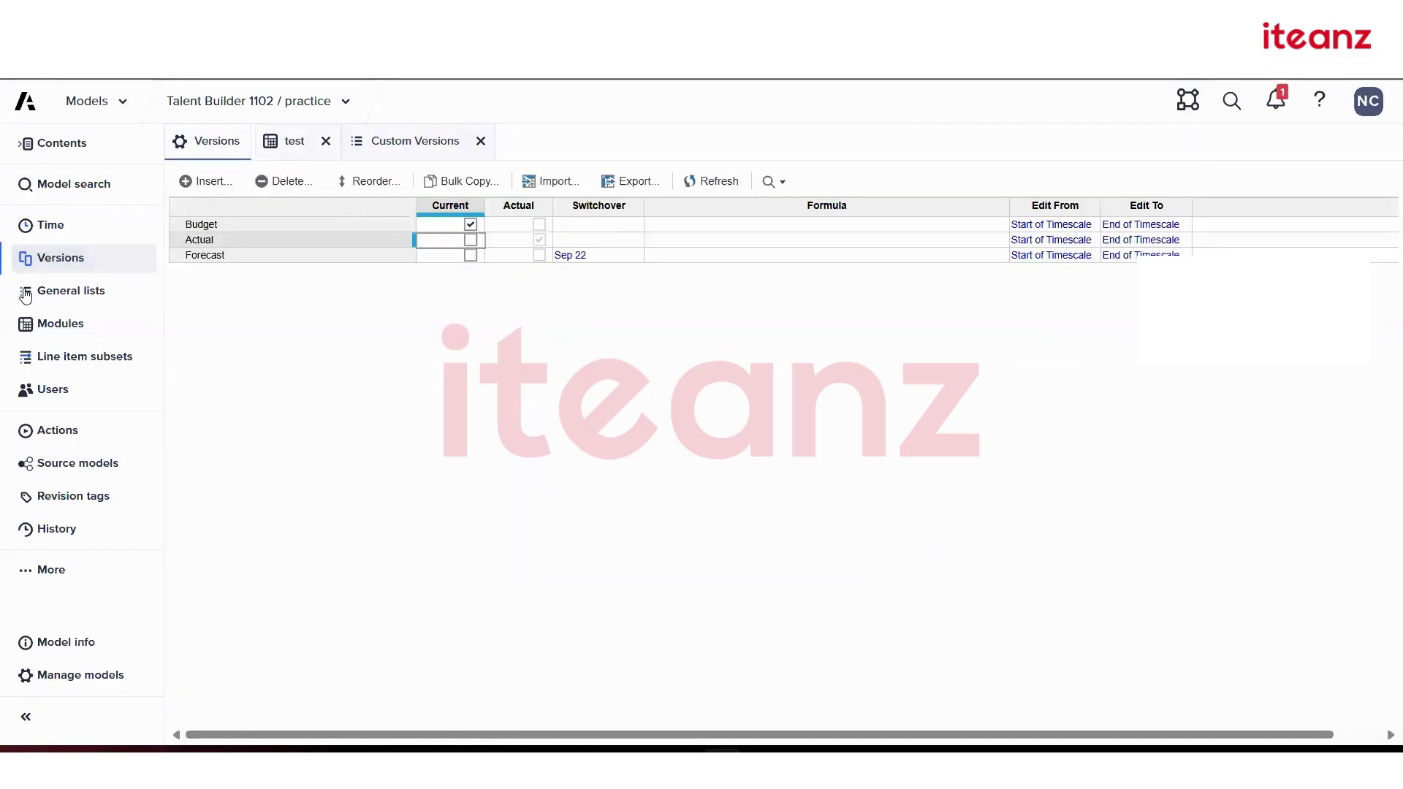
{"action": "left_click", "coordinate": [86, 224]}
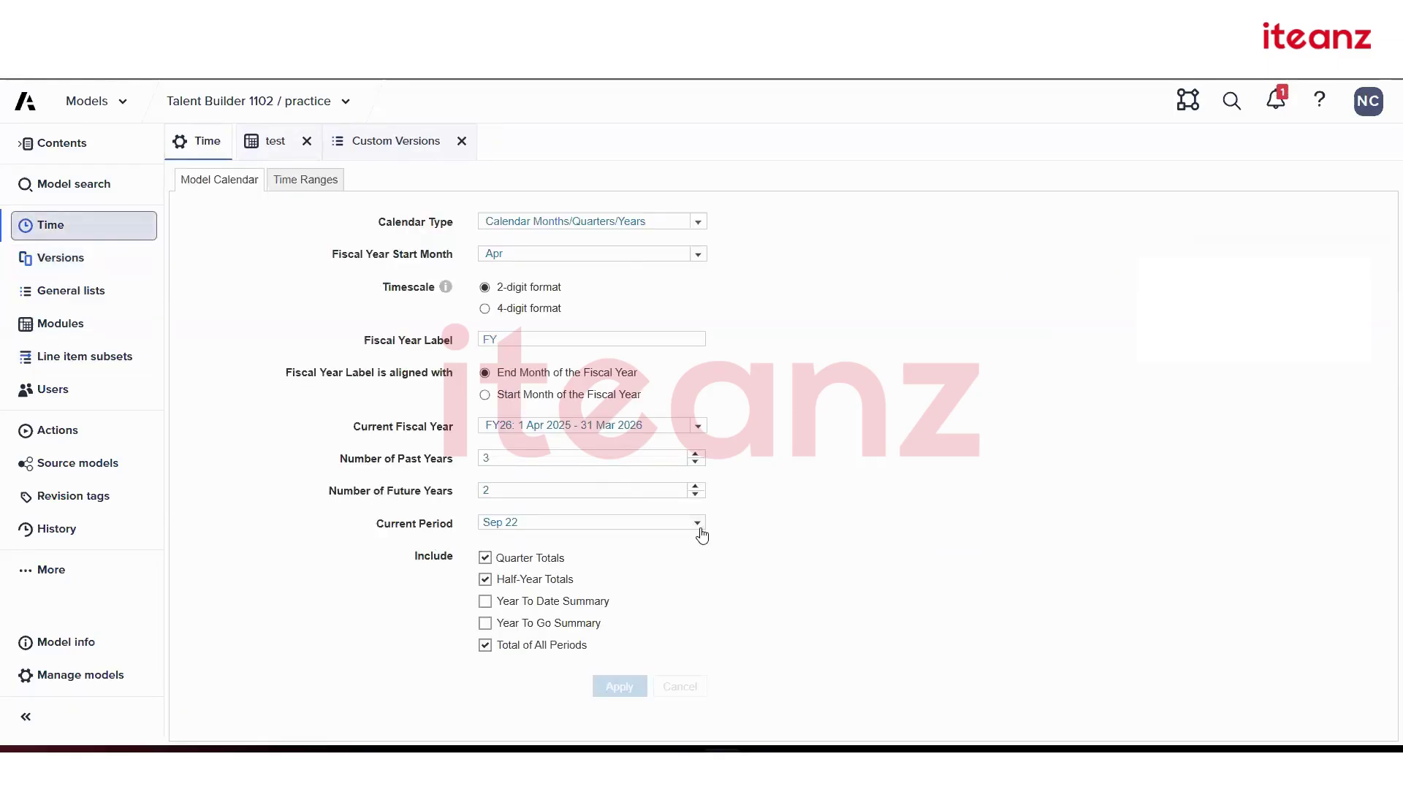
{"action": "left_click", "coordinate": [273, 141]}
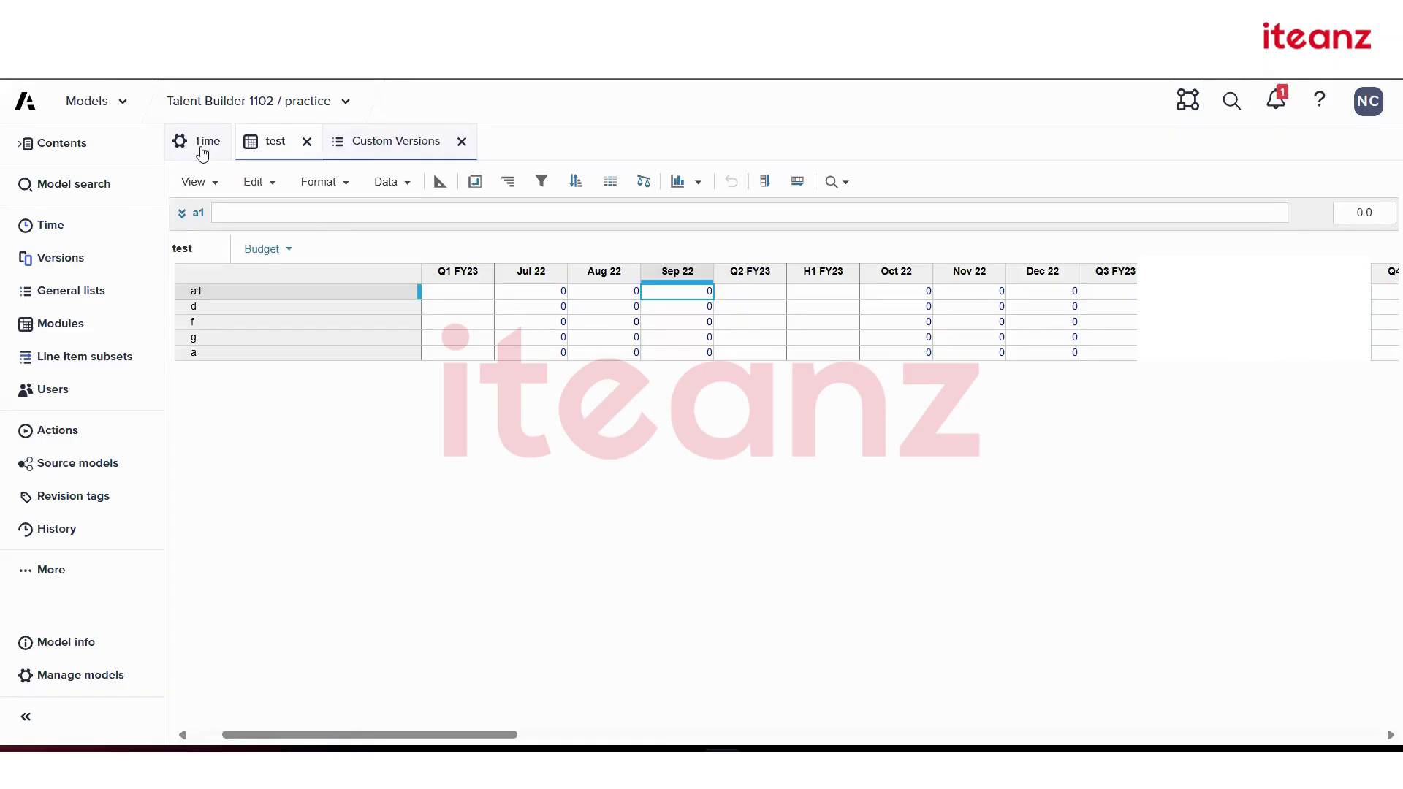
{"action": "left_click", "coordinate": [97, 260]}
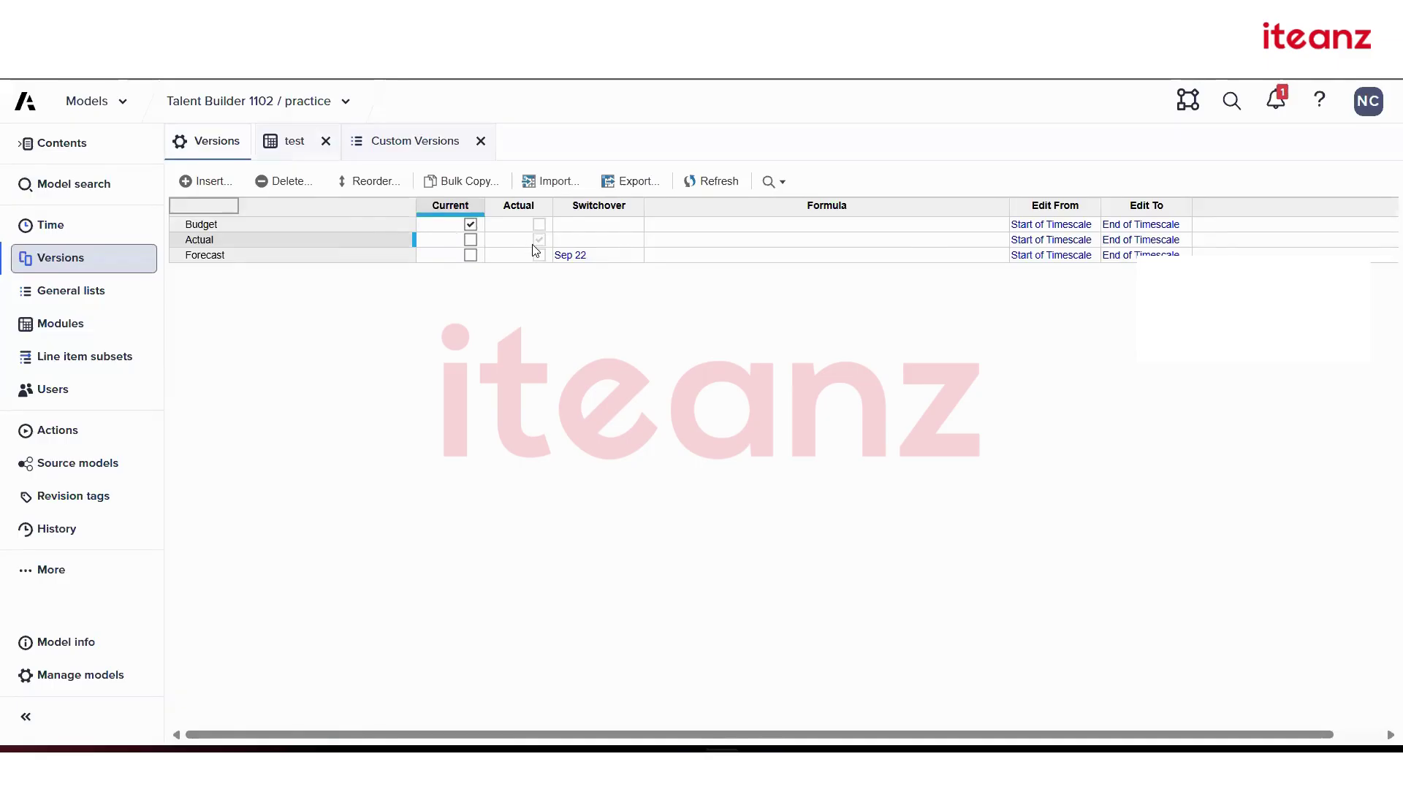
- Insert the items budget and forcast into the Custom Versions list
{"action": "left_click", "coordinate": [410, 149]}
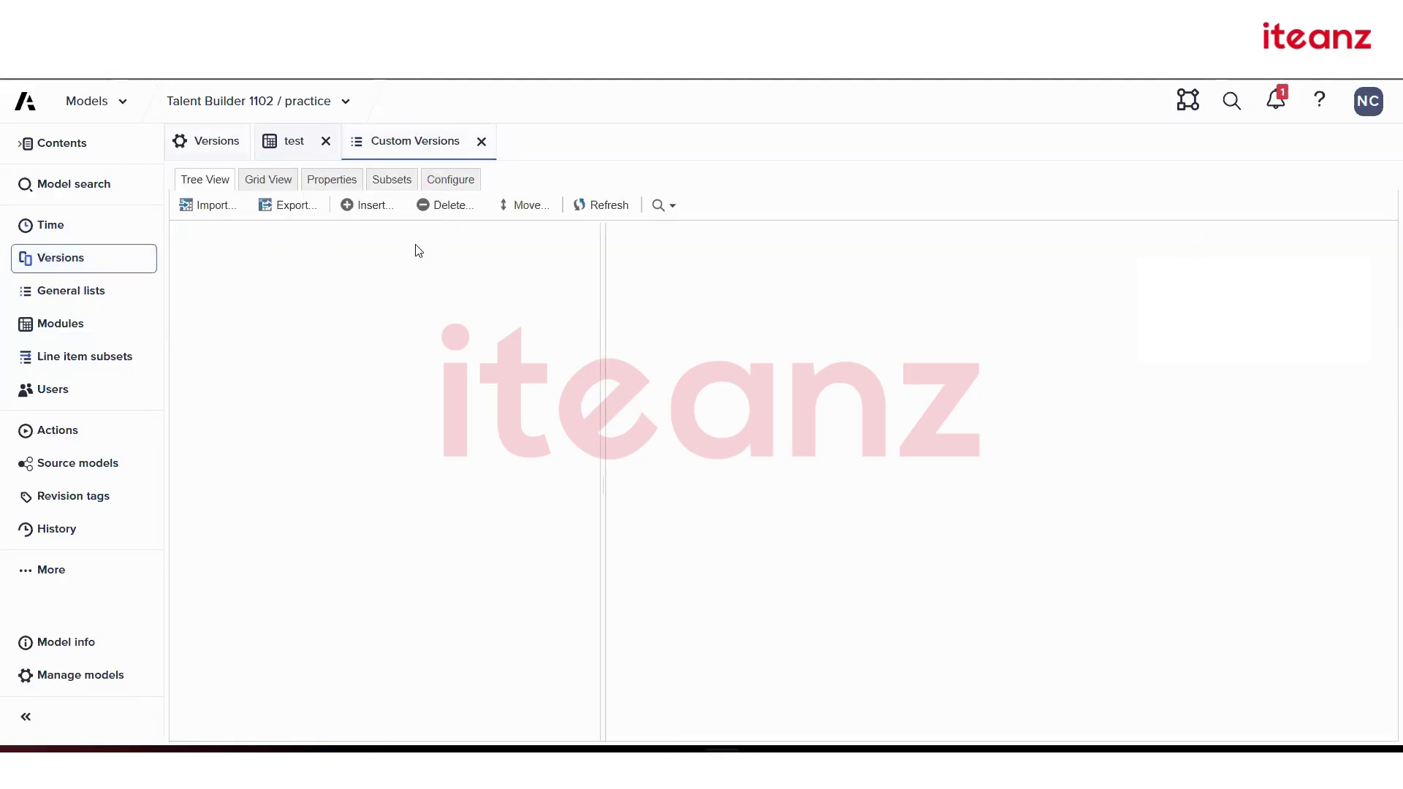
{"action": "left_click", "coordinate": [363, 212]}
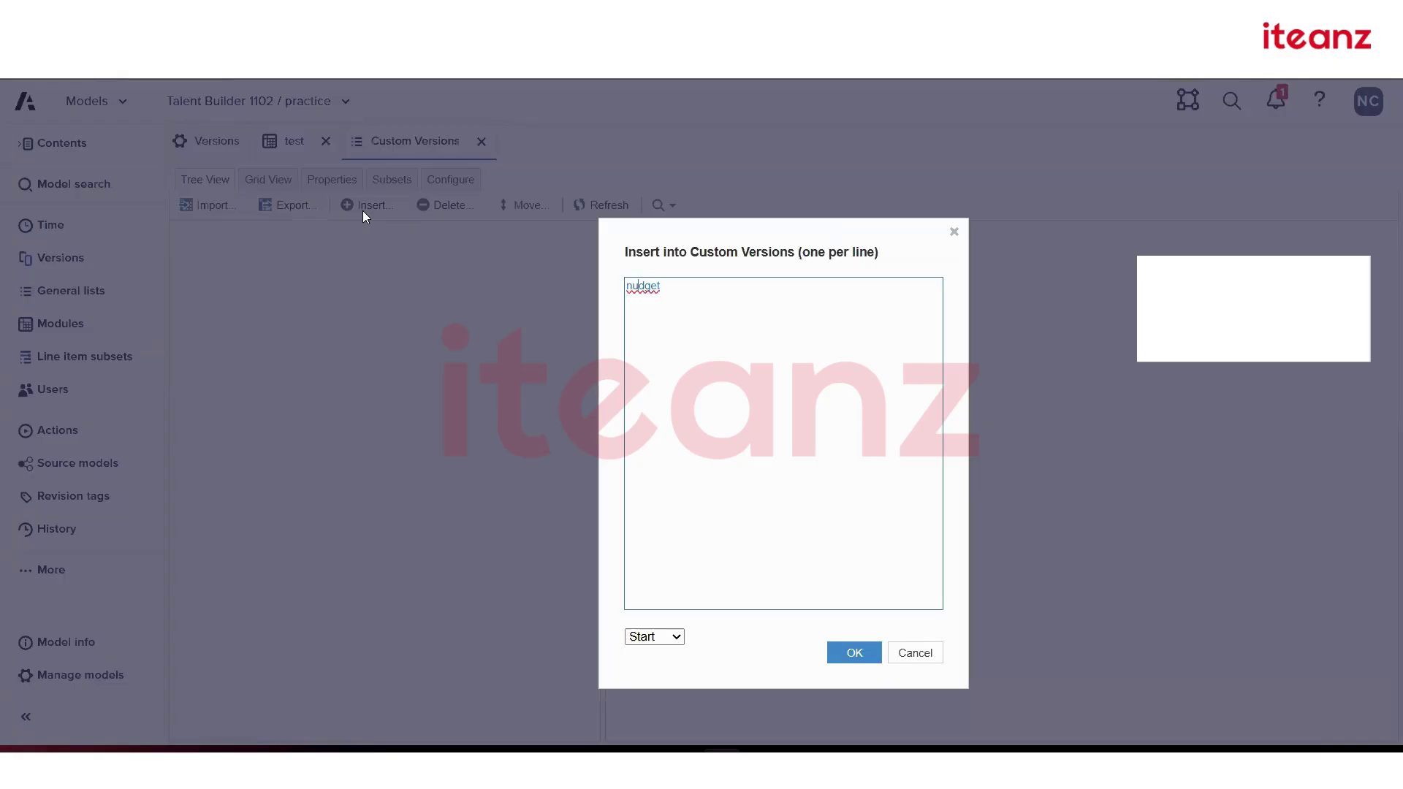
{"action": "key", "text": "BackSpace"}
{"action": "type", "text": "b"}
{"action": "left_click", "coordinate": [856, 652]}
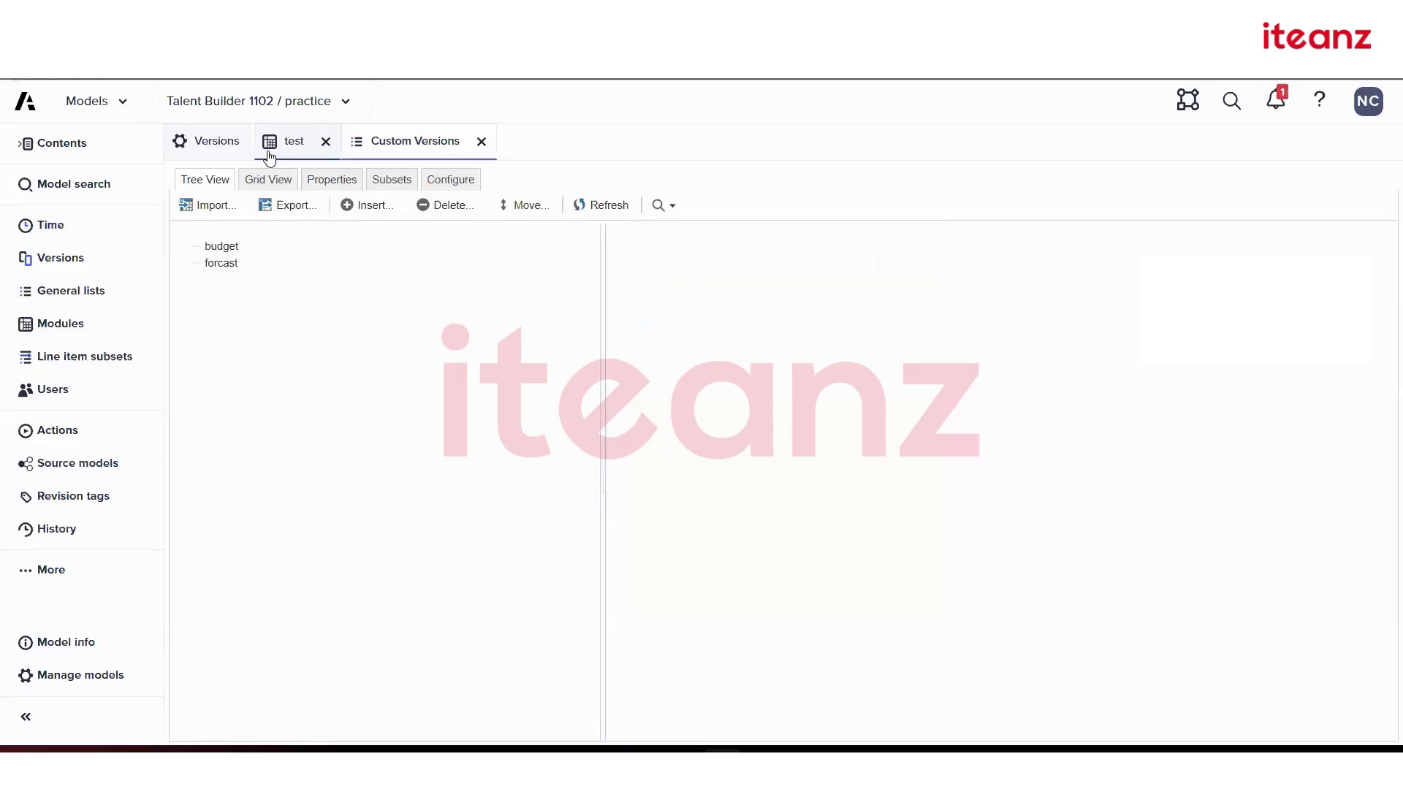
- Set Versions to Not Applicable for the test module in its blueprint
{"action": "left_click", "coordinate": [296, 150]}
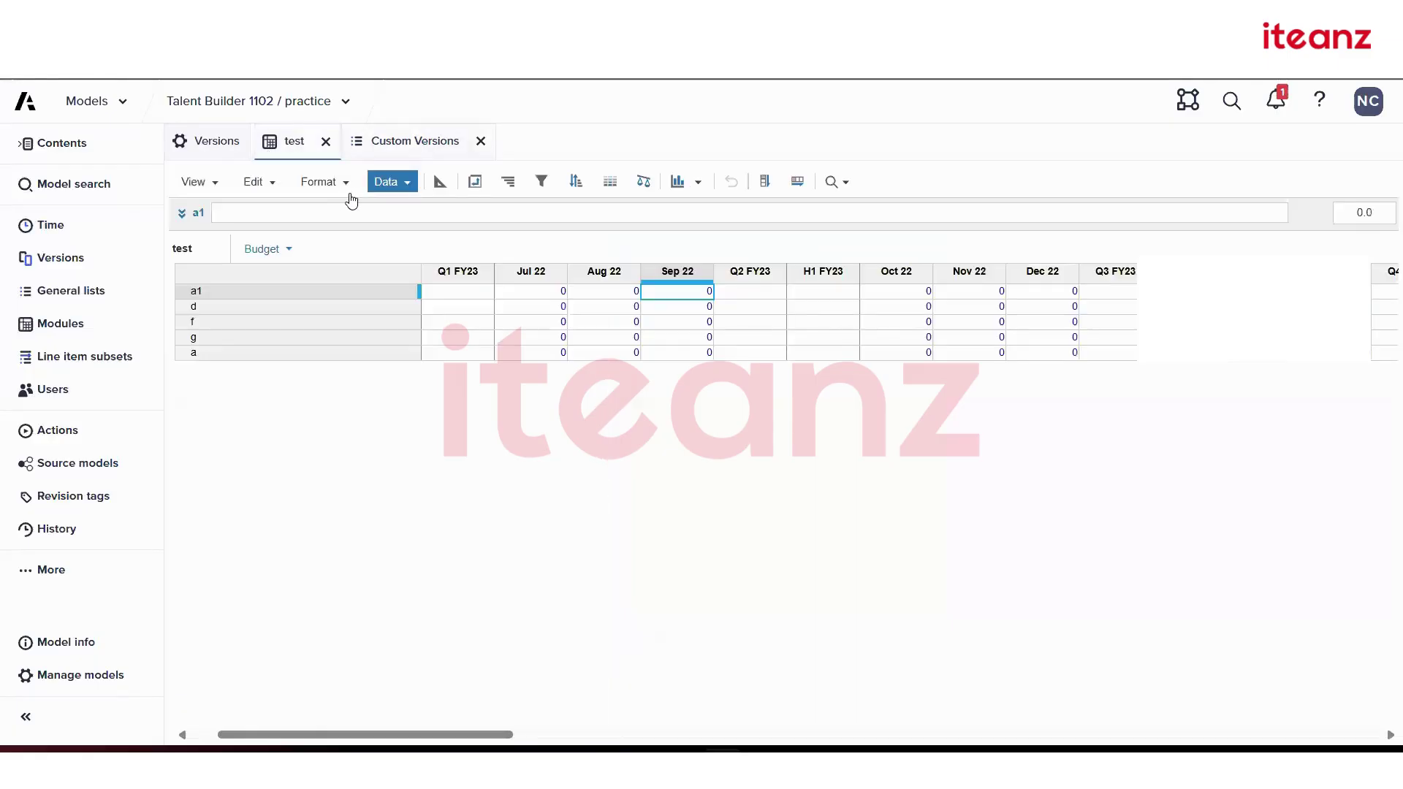
{"action": "left_click", "coordinate": [440, 183]}
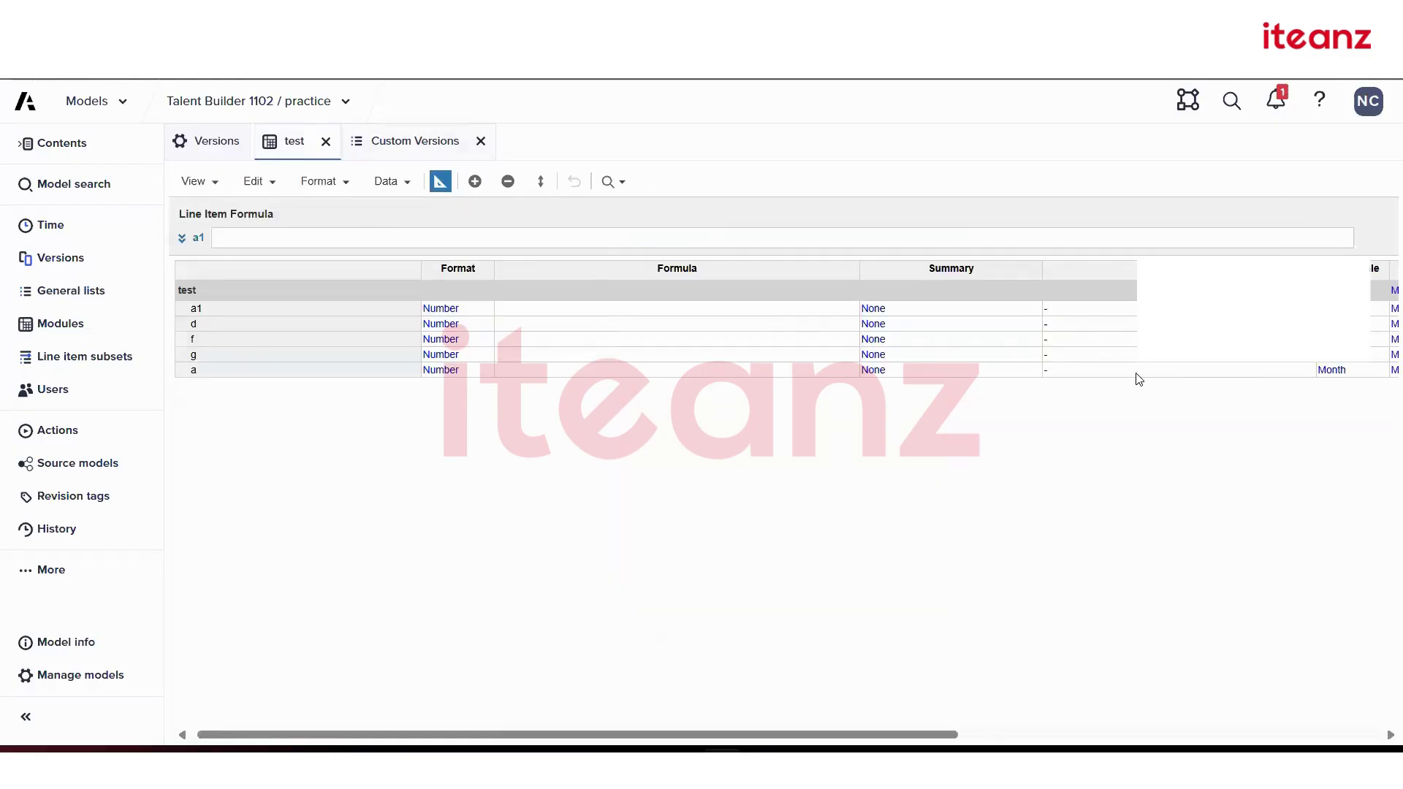
{"action": "scroll", "coordinate": [1137, 378], "scroll_direction": "right", "scroll_amount": 3}
{"action": "left_click", "coordinate": [1054, 292]}
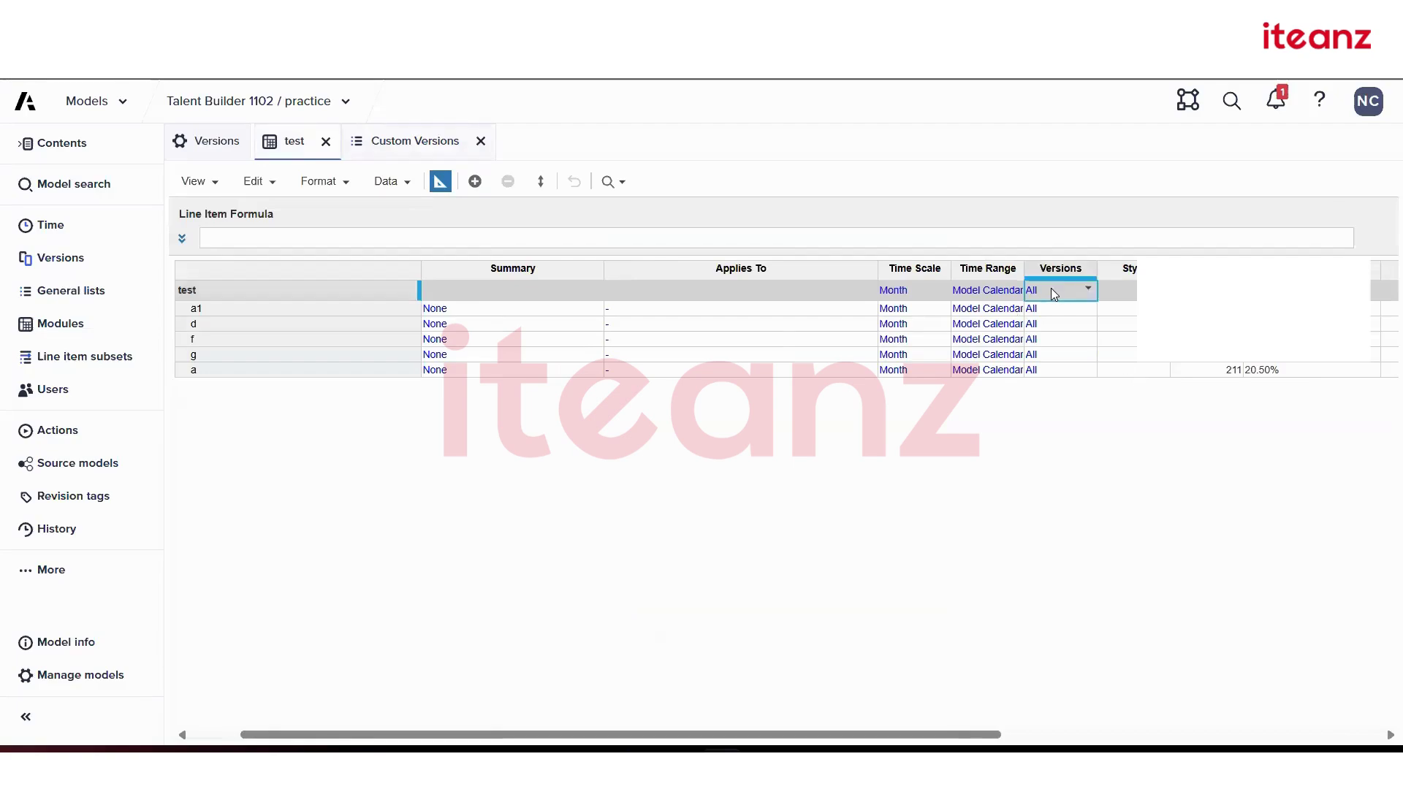
{"action": "left_click", "coordinate": [1092, 293]}
{"action": "left_click", "coordinate": [1068, 342]}
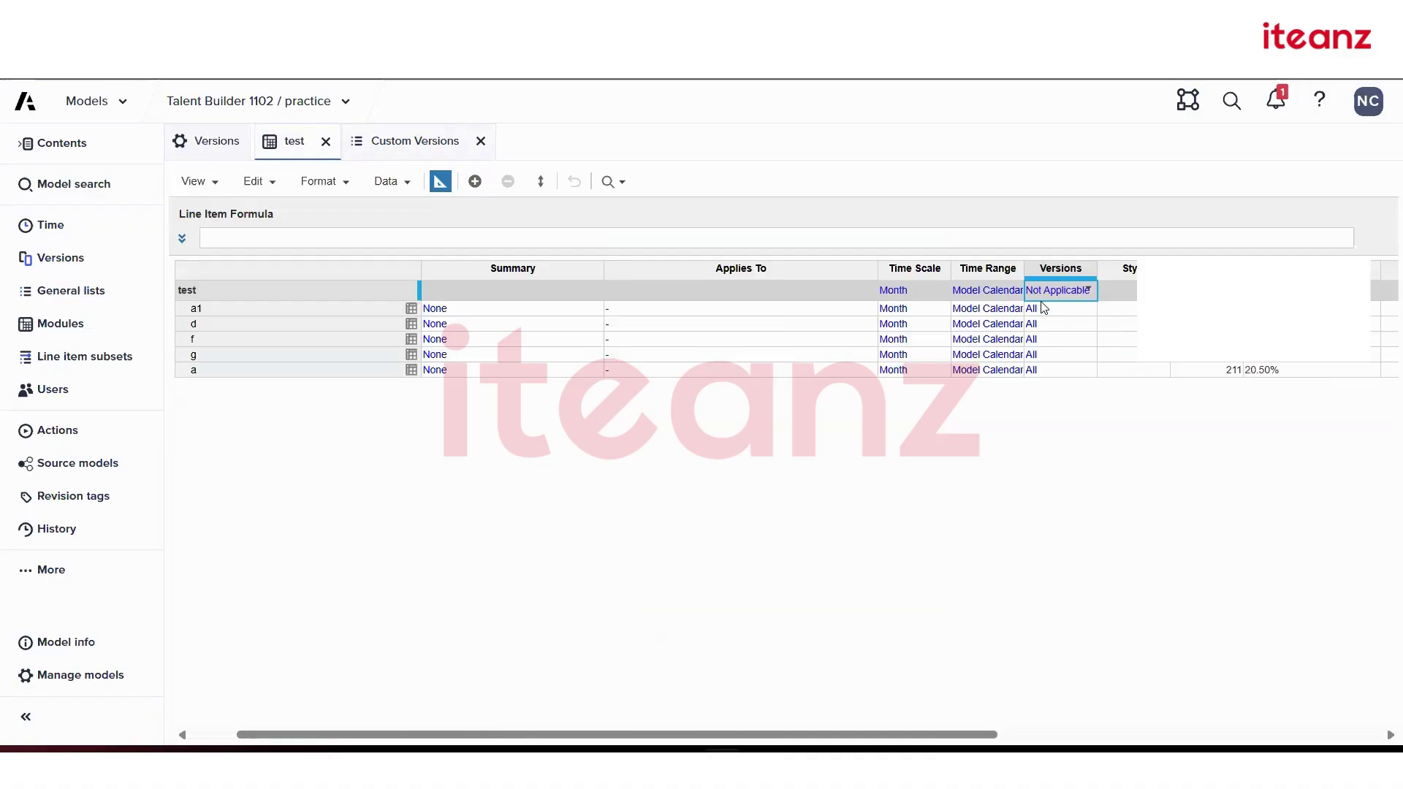
- Copy the module's Not Applicable versions setting down to line items a1, d, f, g and a
{"action": "key", "text": "ctrl+c"}
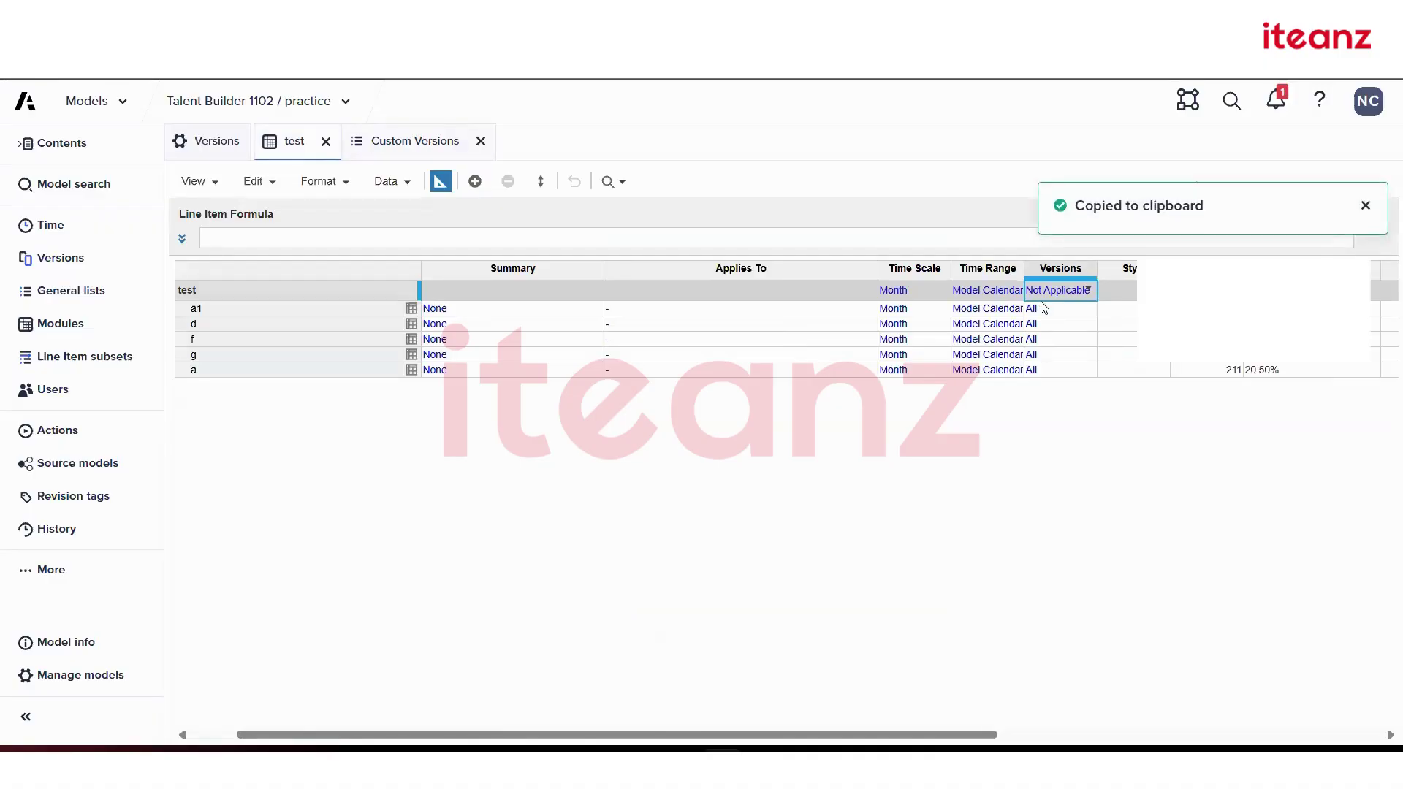
{"action": "key", "text": "shift+Down"}
{"action": "key", "text": "shift+Down"}
{"action": "key", "text": "shift+Down"}
{"action": "key", "text": "shift+Down"}
{"action": "key", "text": "shift+Down"}
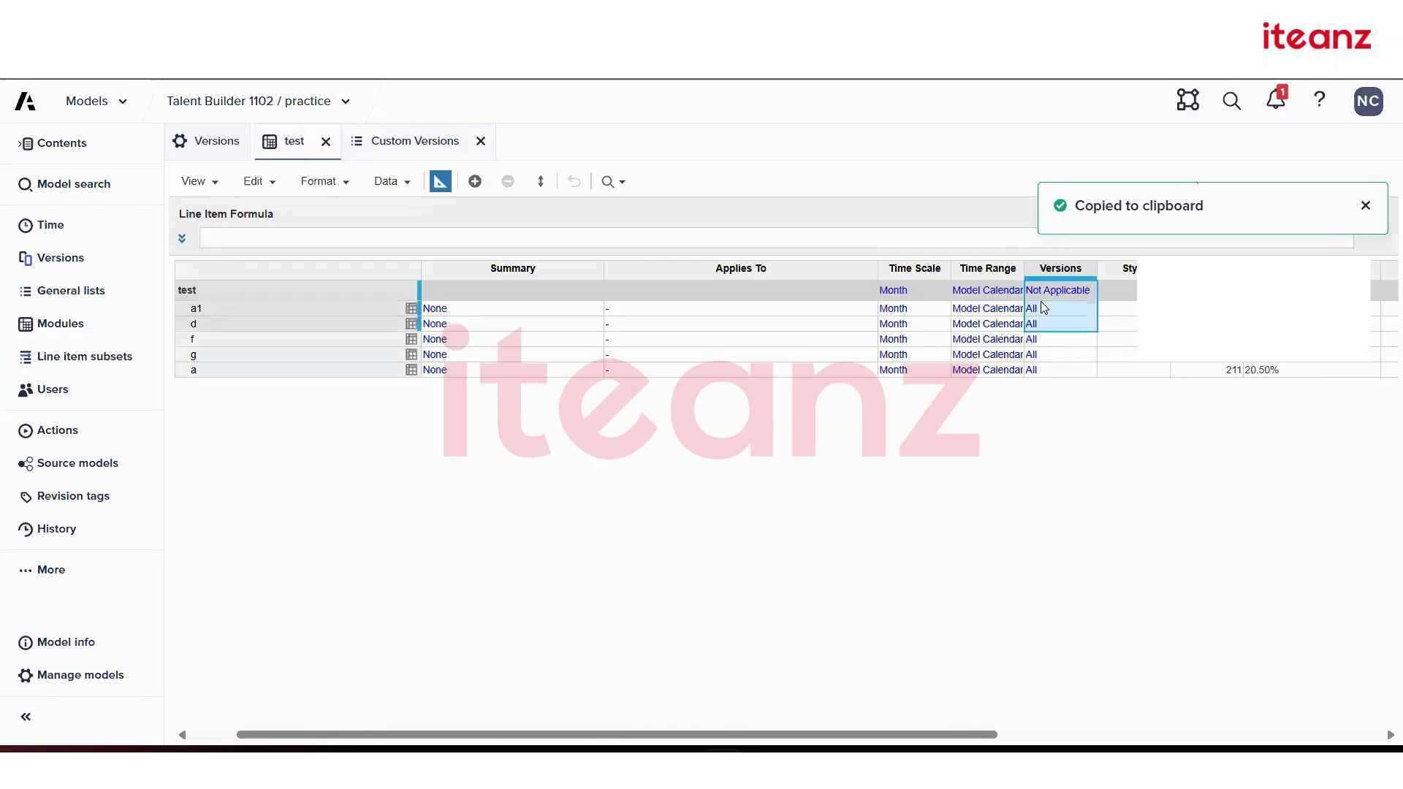
{"action": "key", "text": "ctrl+v"}
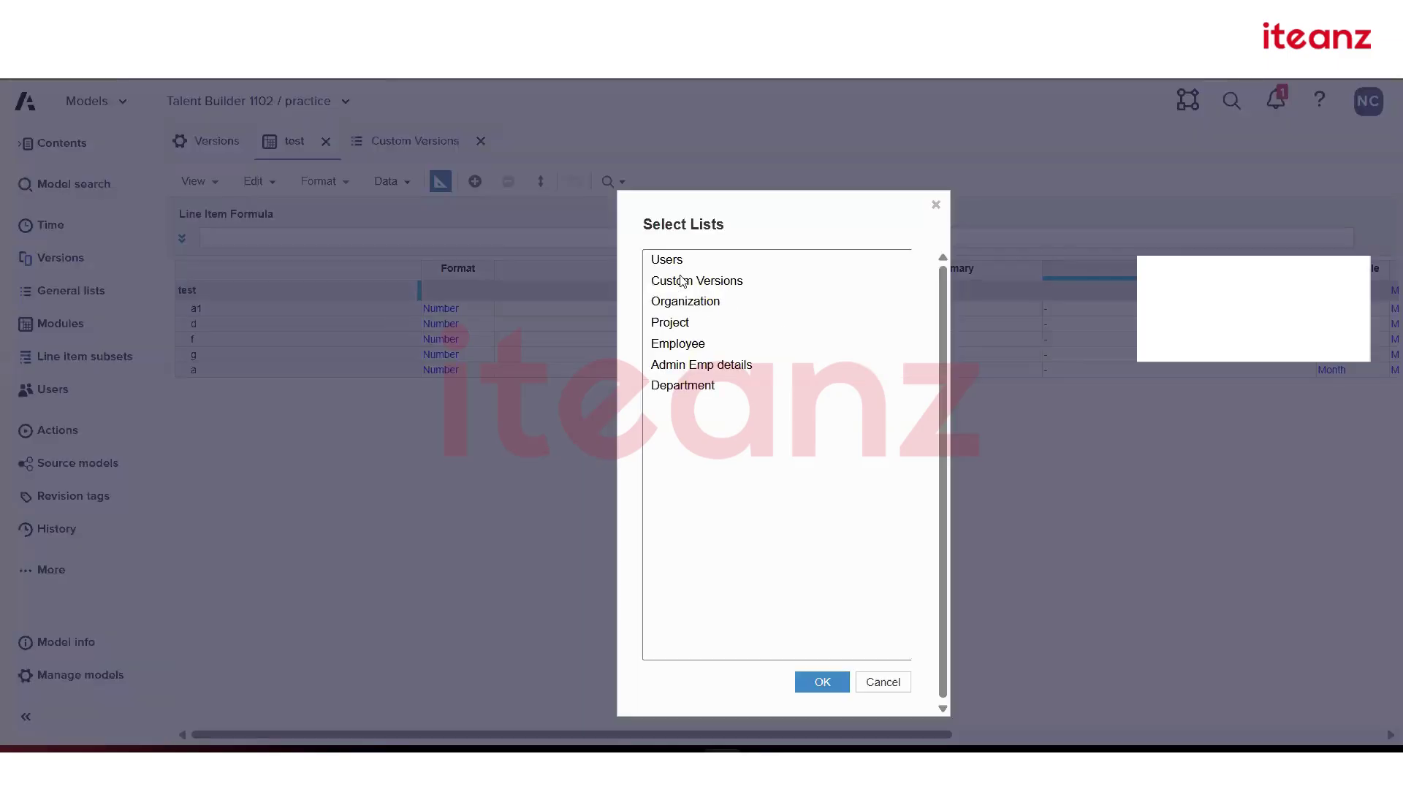
- Apply the Custom Versions list to the test module and check its items in the grid's selector
{"action": "left_click", "coordinate": [681, 281]}
{"action": "left_click", "coordinate": [818, 682]}
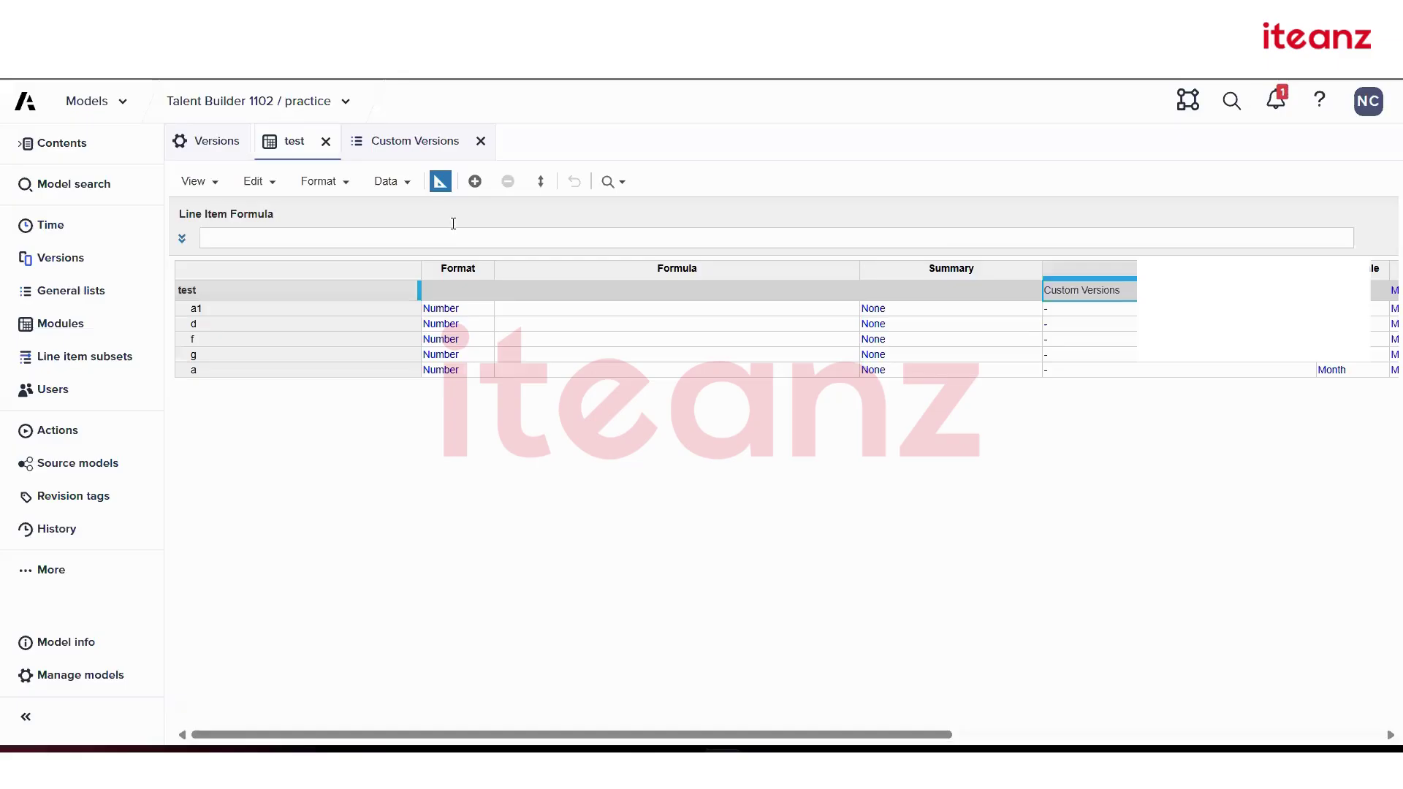
{"action": "left_click", "coordinate": [440, 181]}
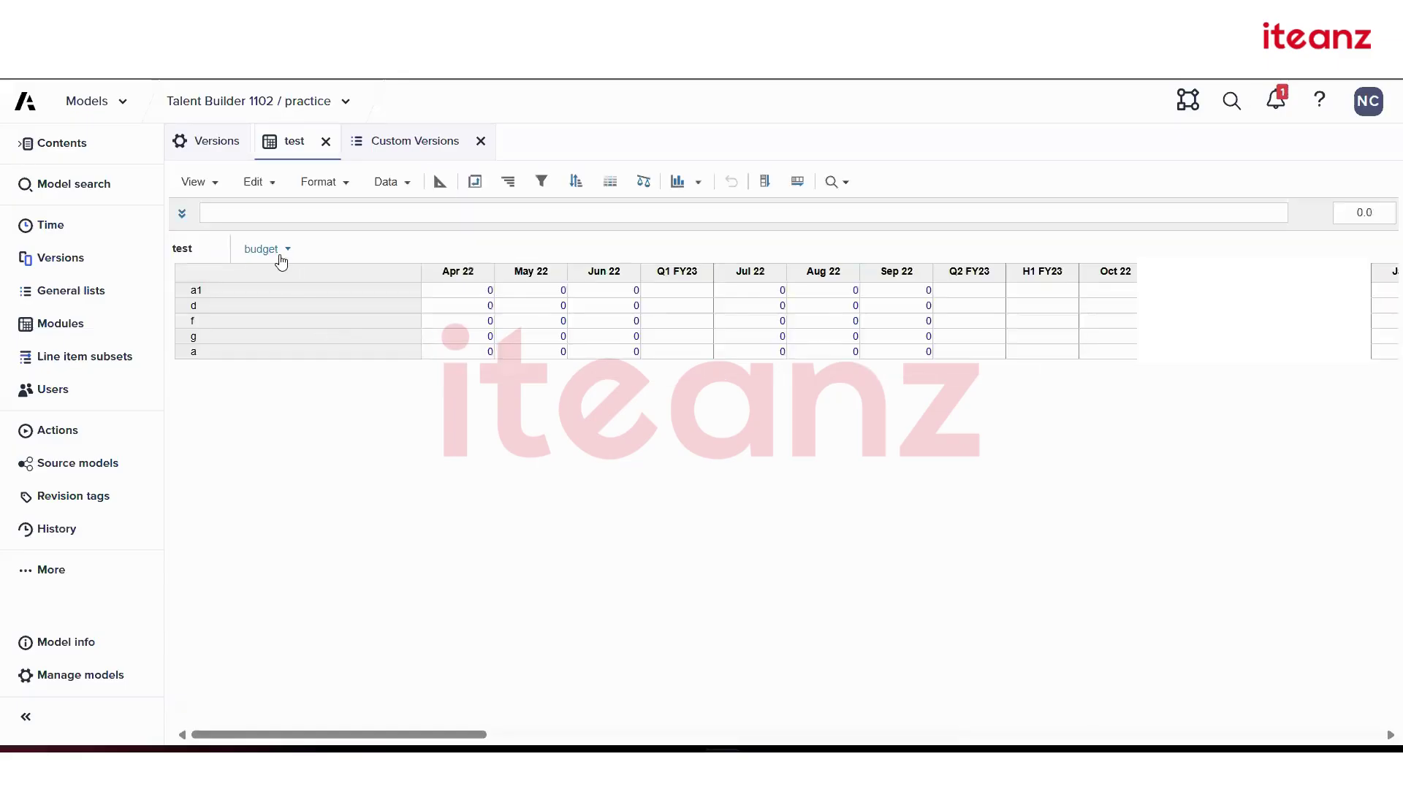
{"action": "left_click", "coordinate": [280, 252]}
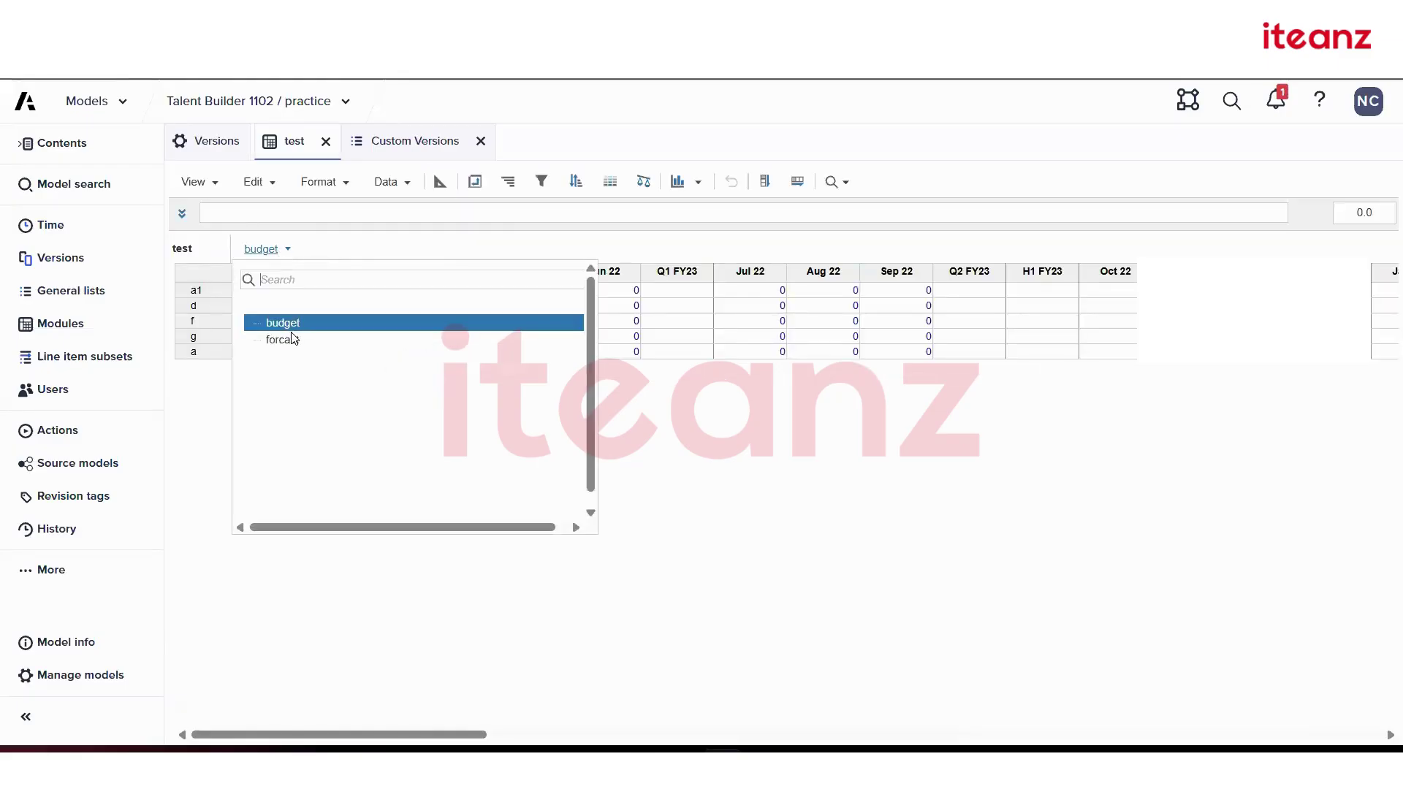
{"action": "left_click", "coordinate": [782, 447]}
- Begin a formula for line item a1 with IF, using the budget item of the Custom Versions list as its condition
{"action": "left_click", "coordinate": [351, 293]}
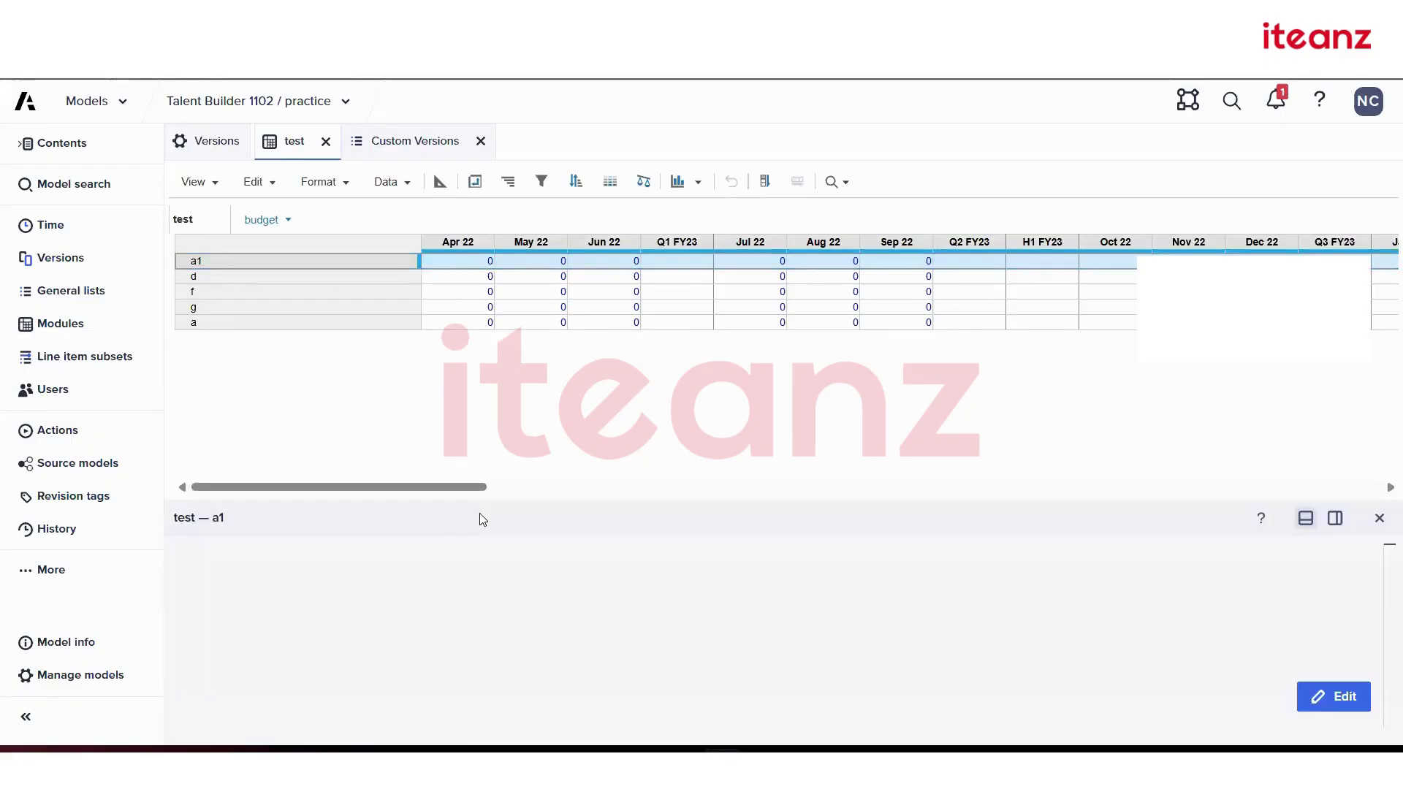
{"action": "left_click", "coordinate": [400, 592]}
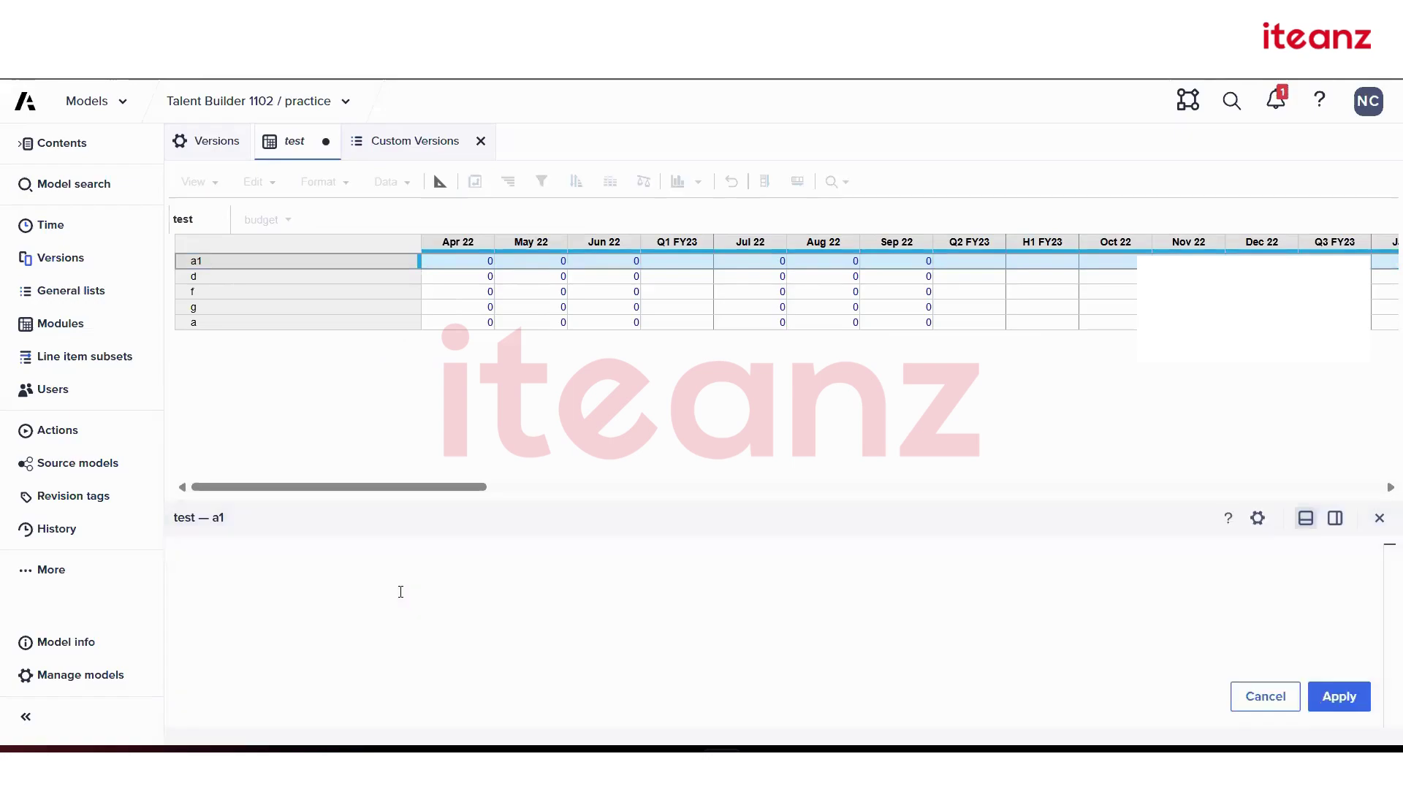
{"action": "type", "text": "IF"}
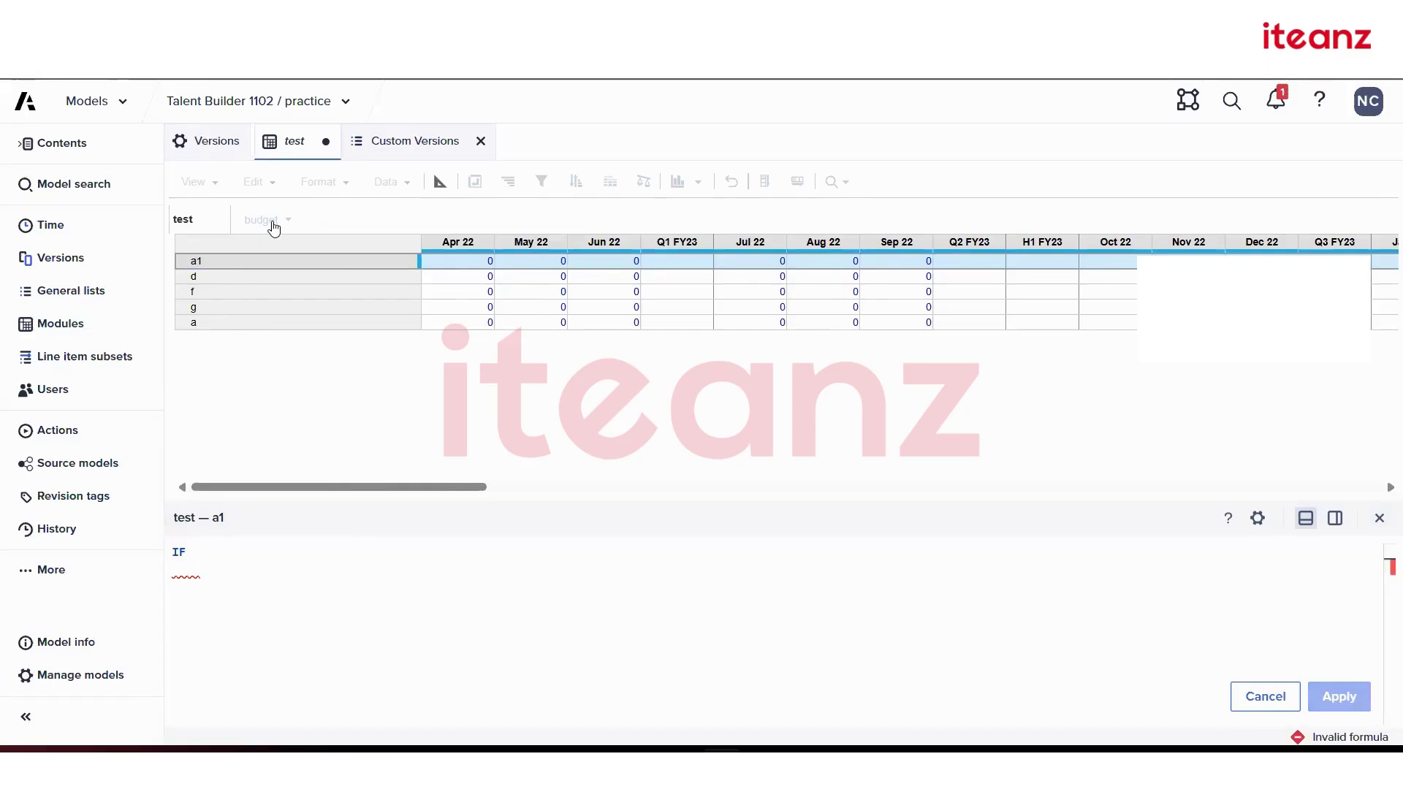
{"action": "left_click", "coordinate": [407, 150]}
{"action": "double_click", "coordinate": [228, 248]}
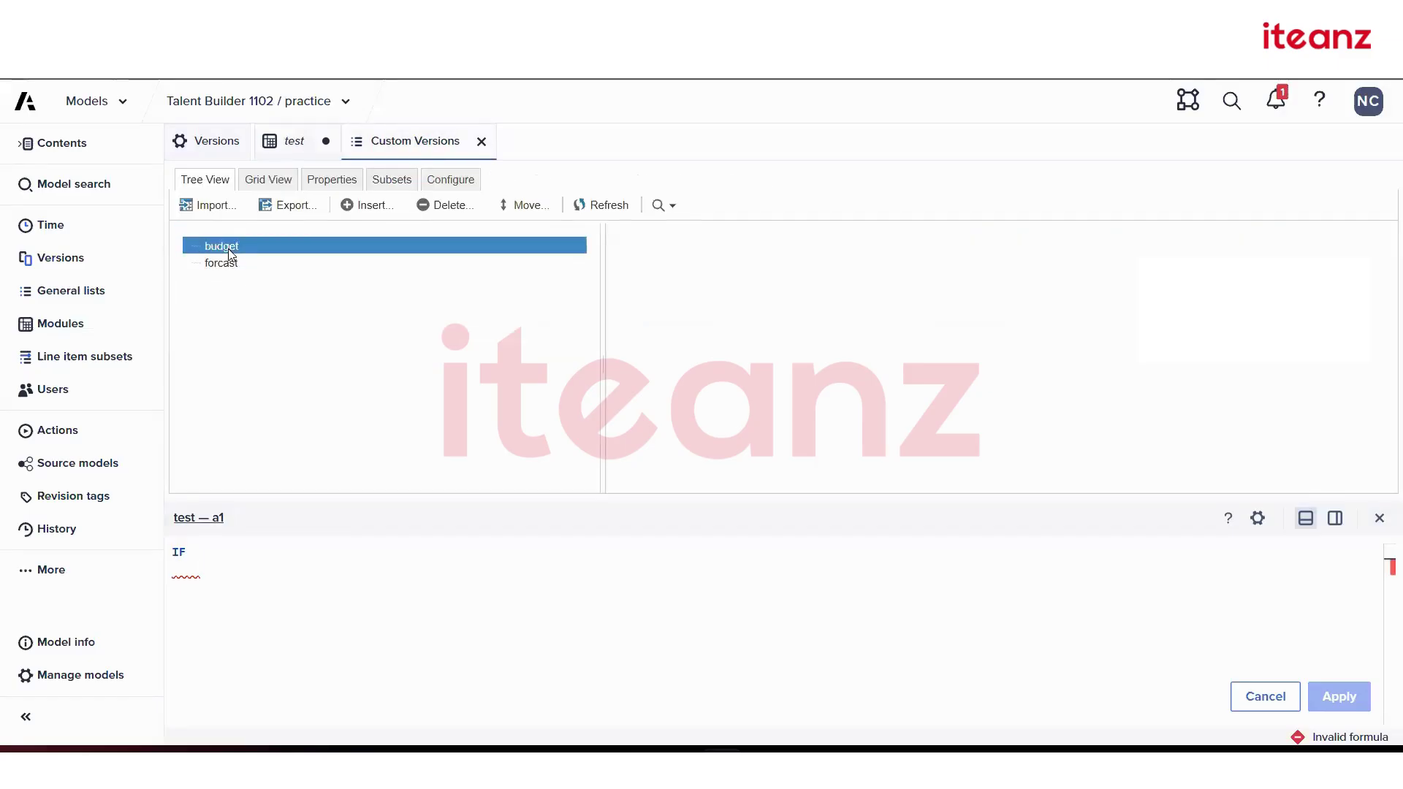
{"action": "left_click", "coordinate": [285, 146]}
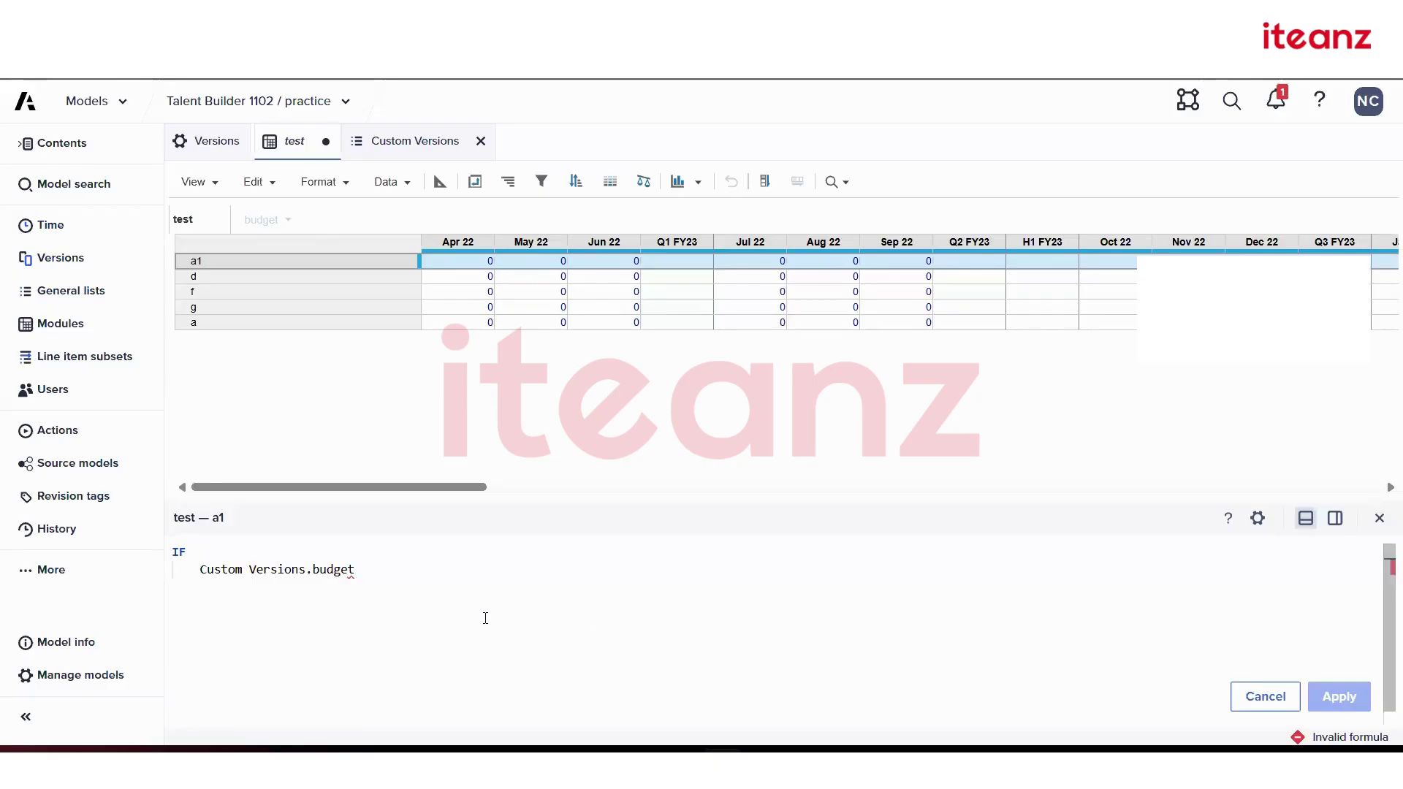
- Complete the a1 formula with THEN d ELSE f and try to apply it
{"action": "type", "text": "then"}
{"action": "key", "text": "Return"}
{"action": "left_click", "coordinate": [295, 276]}
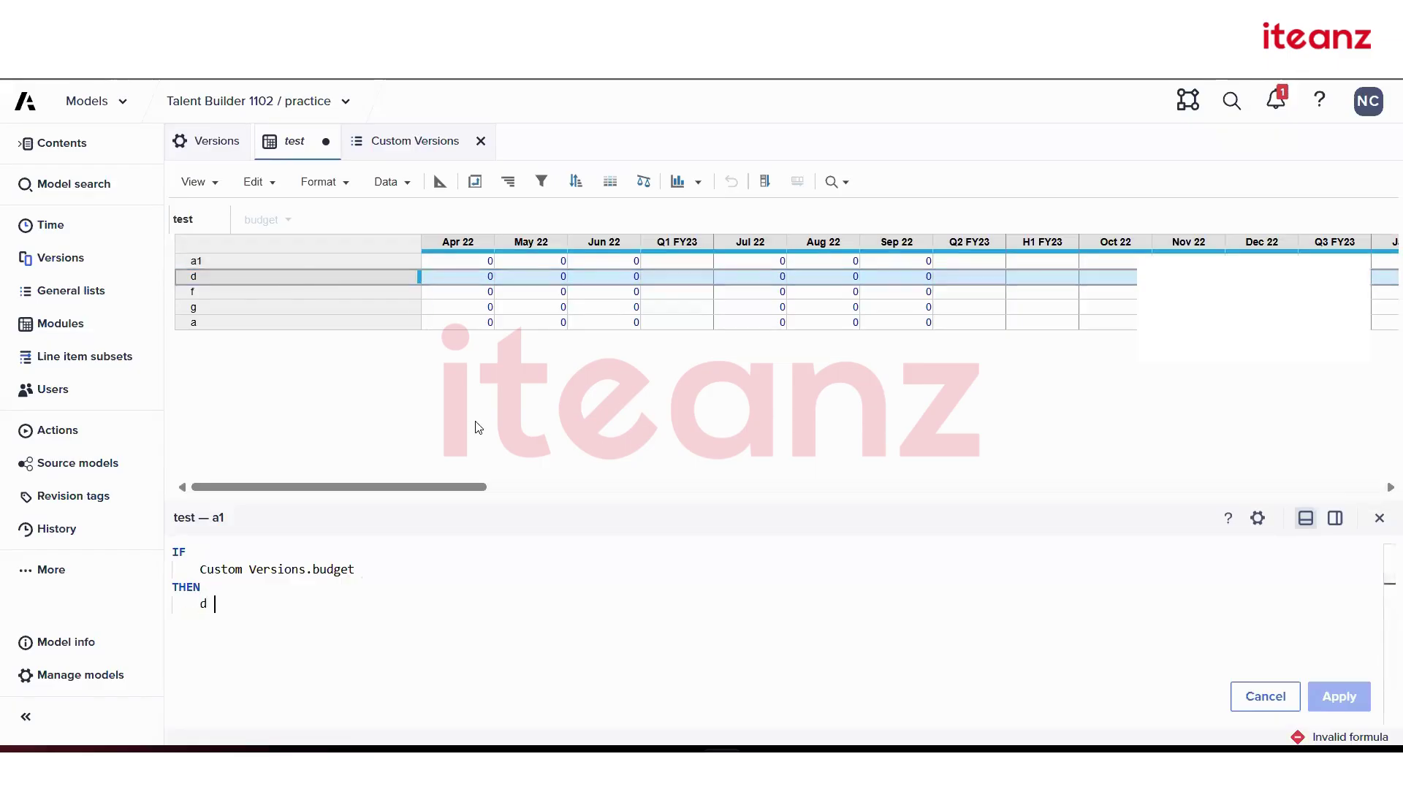
{"action": "type", "text": "else"}
{"action": "key", "text": "Return"}
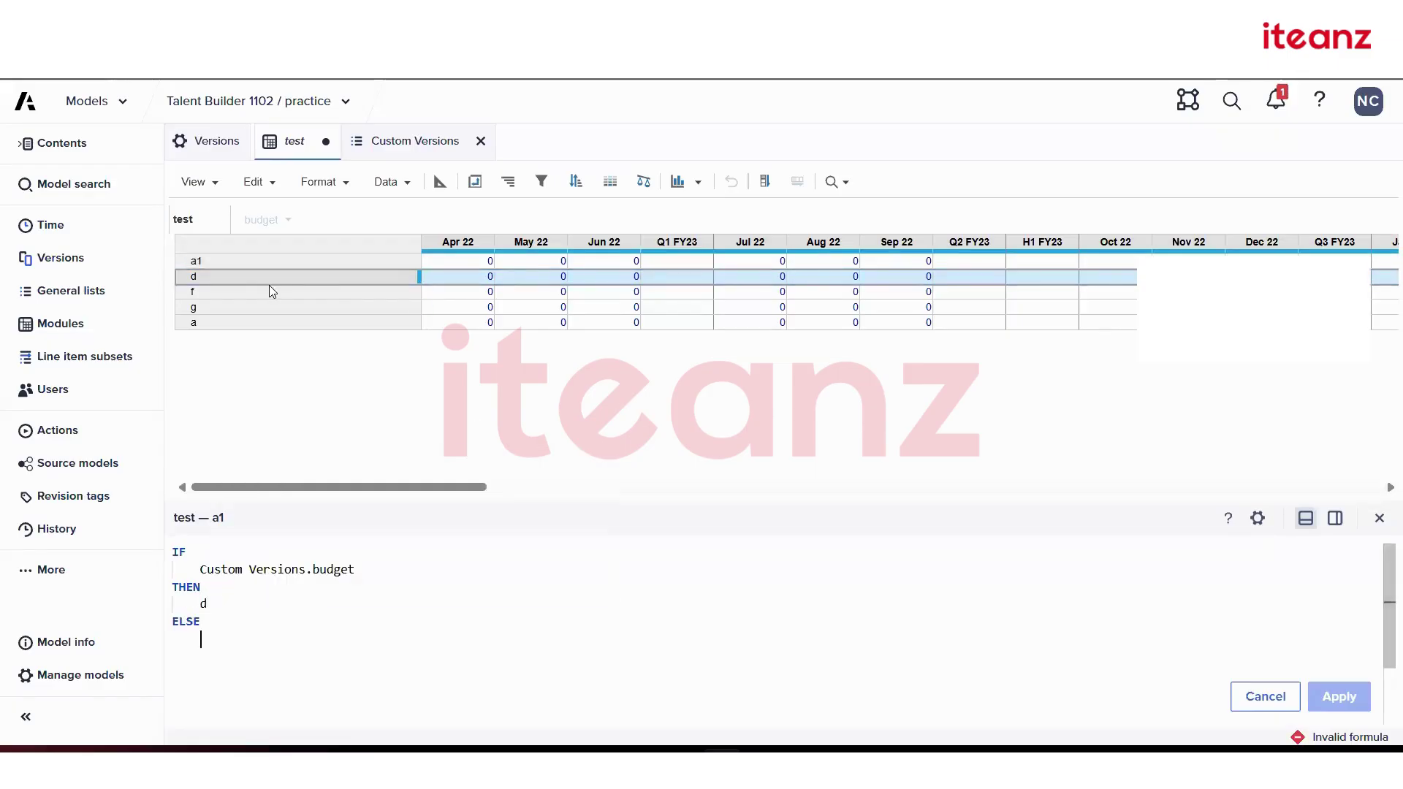
{"action": "left_click", "coordinate": [313, 295]}
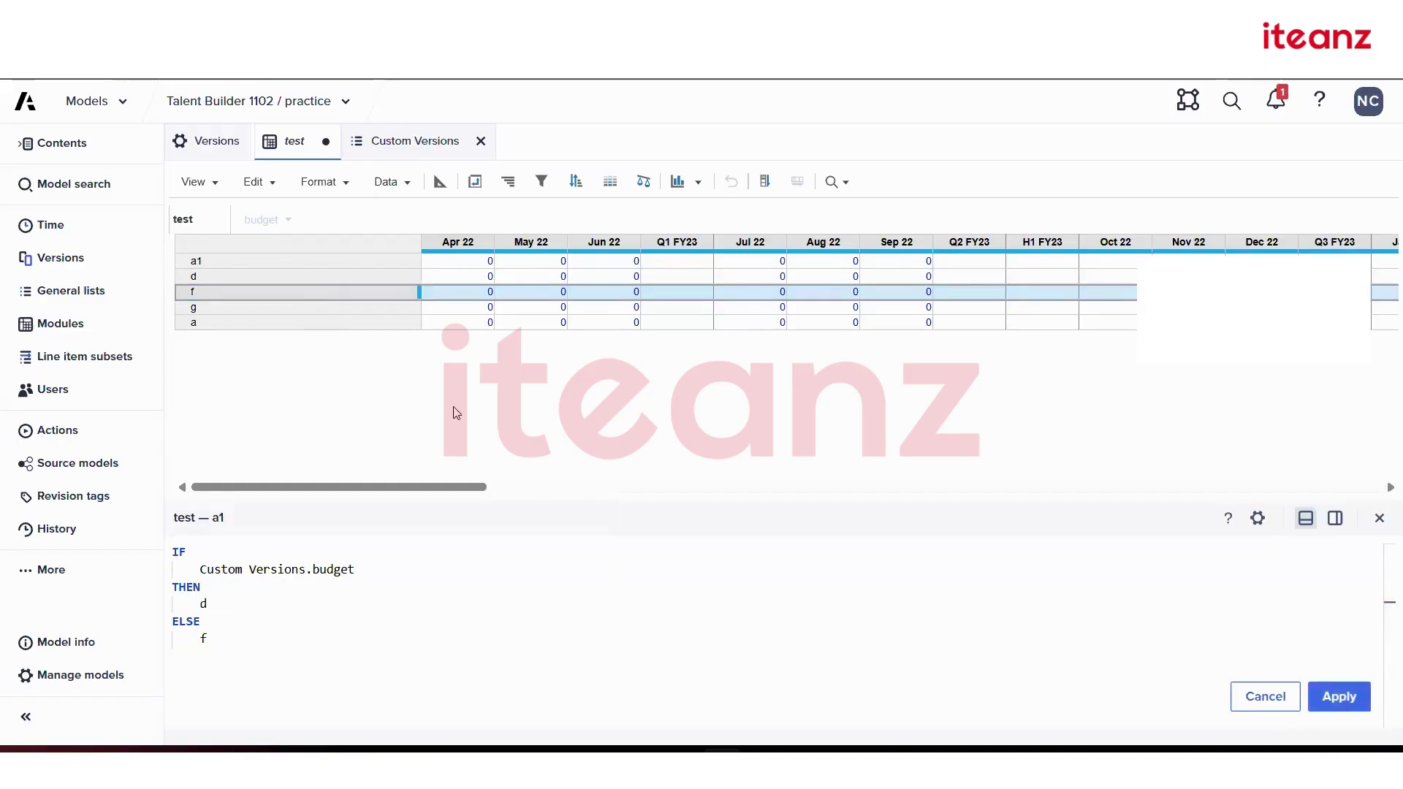
{"action": "left_click", "coordinate": [1338, 696]}
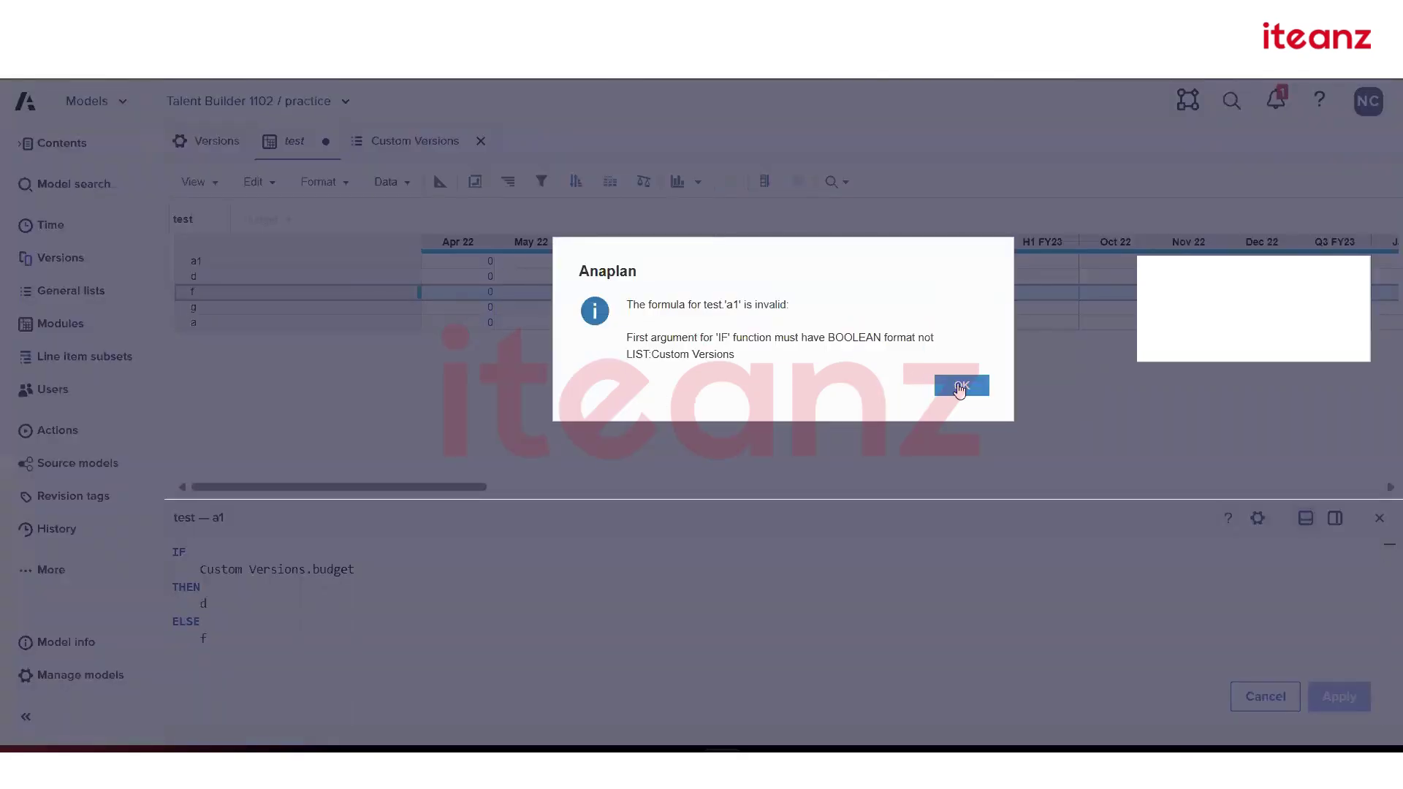
{"action": "key", "text": "Return"}
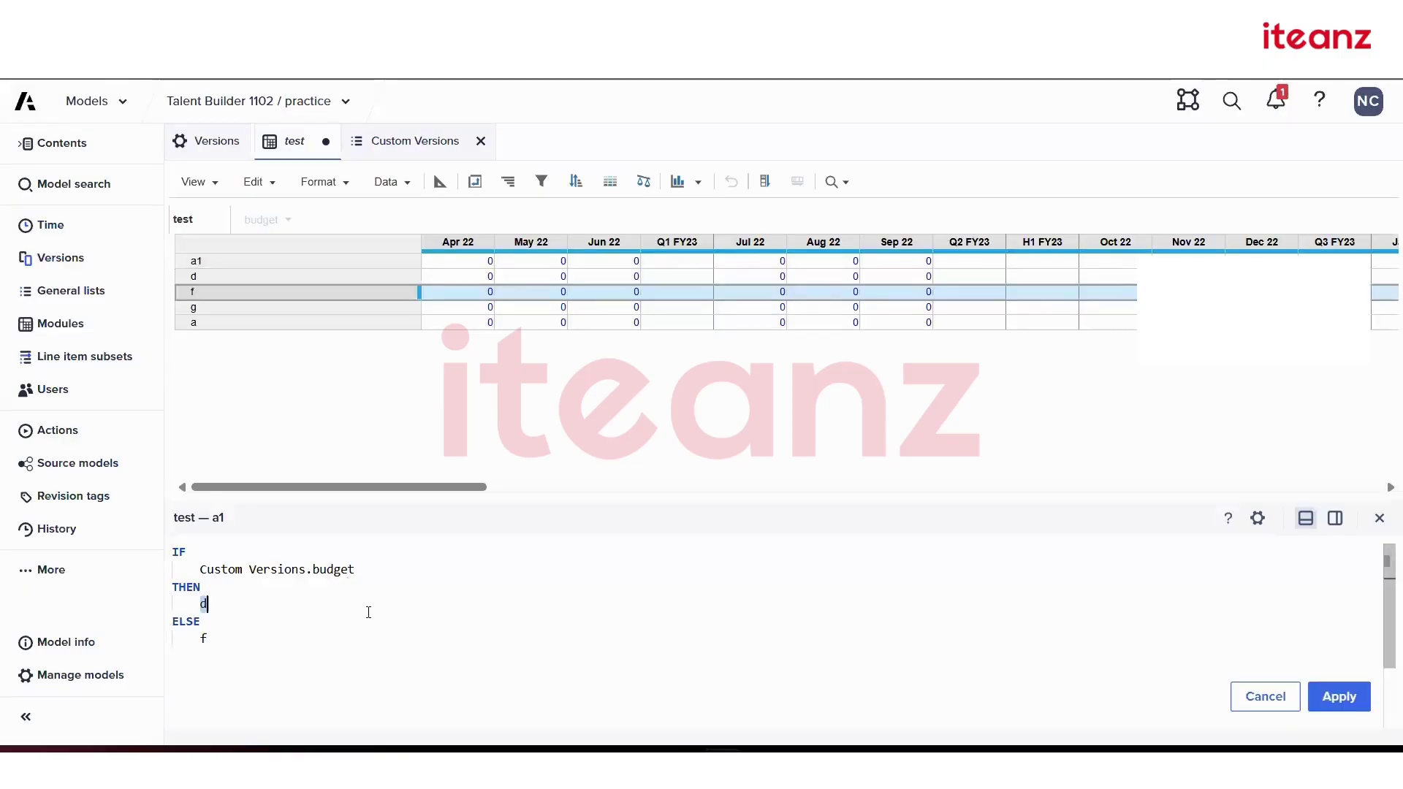
- Change the a1 formula's condition to ITEM(Custom Versions) = Custom Versions.budget and apply the formula
{"action": "left_click", "coordinate": [240, 626]}
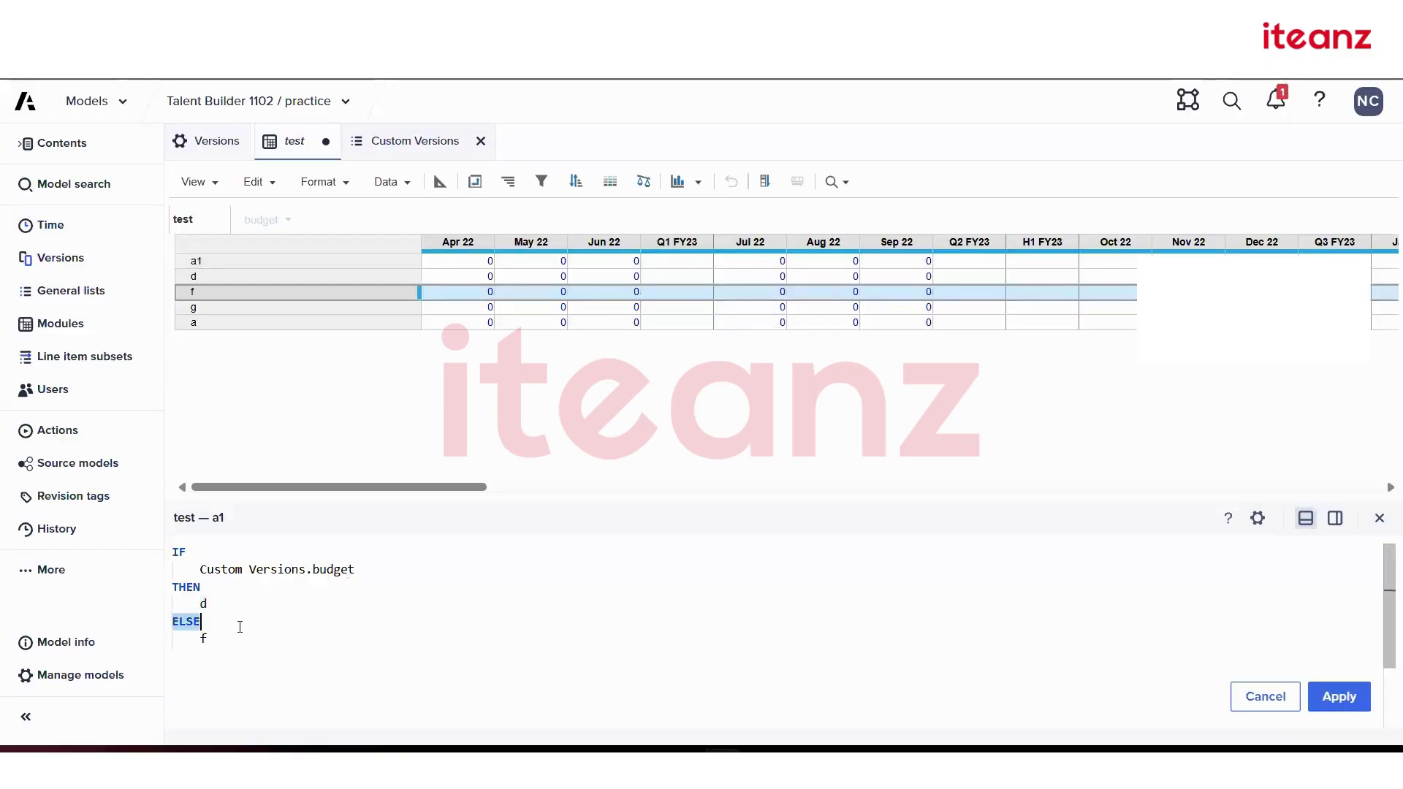
{"action": "left_click", "coordinate": [239, 641]}
{"action": "left_click_drag", "start_coordinate": [227, 656], "coordinate": [147, 535]}
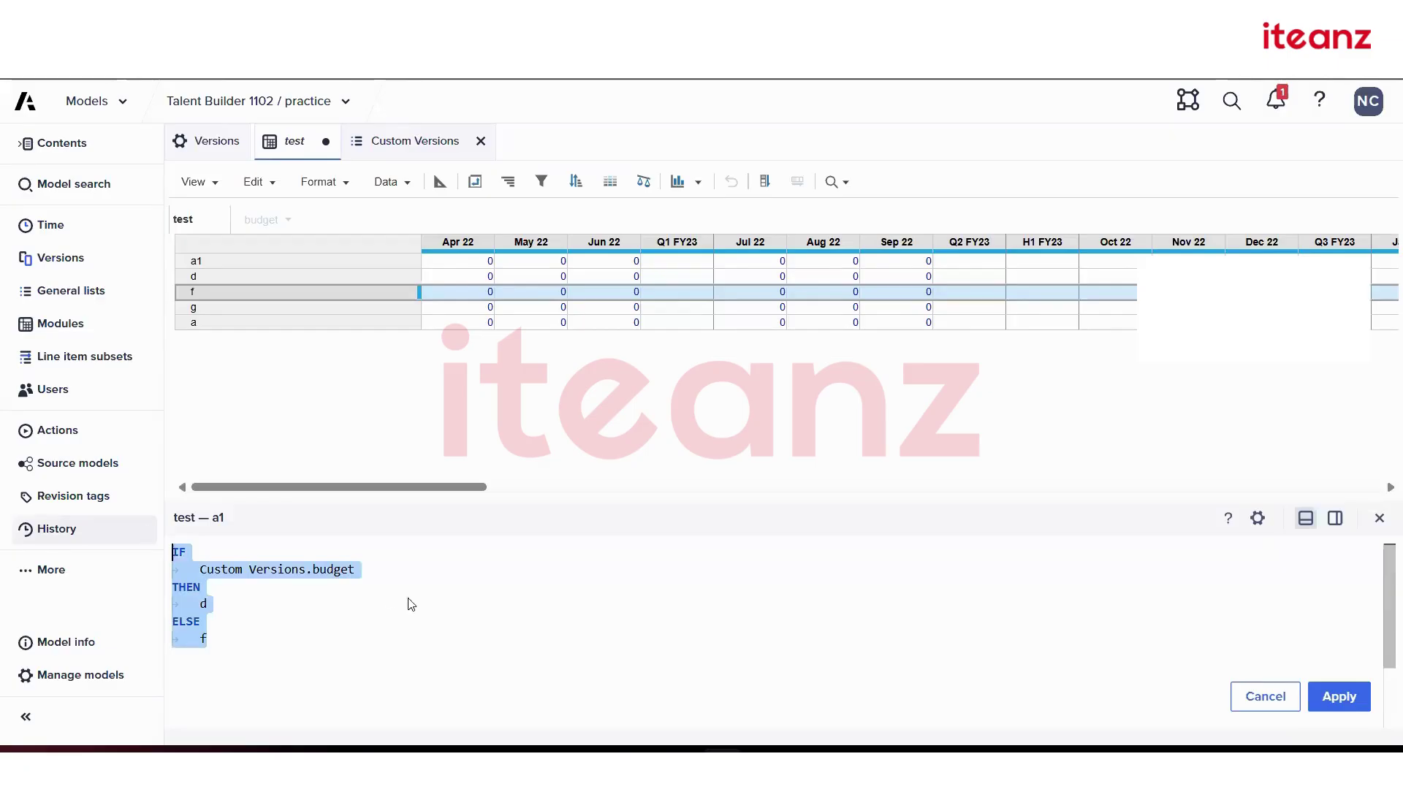
{"action": "left_click", "coordinate": [436, 577]}
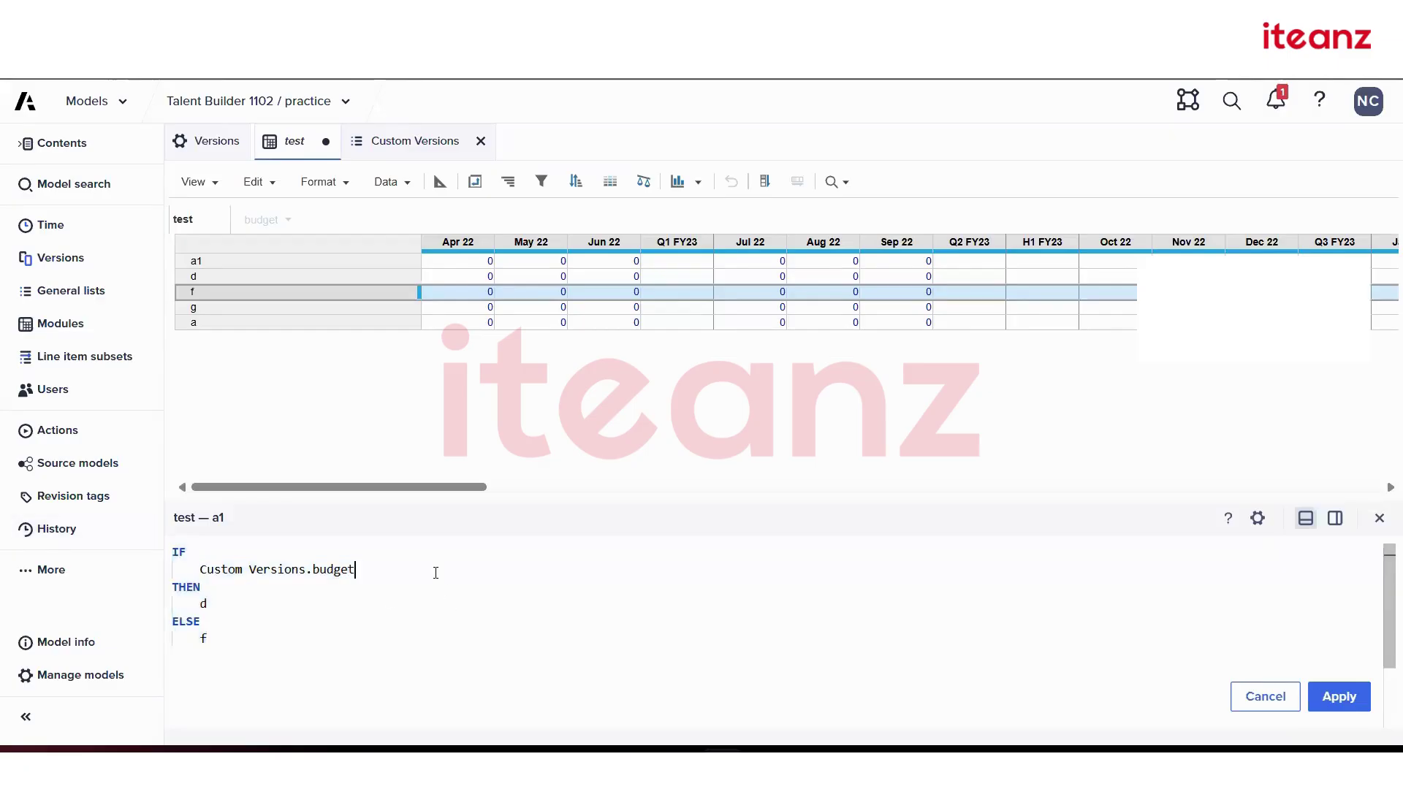
{"action": "left_click", "coordinate": [197, 575]}
{"action": "type", "text": "ITEM("}
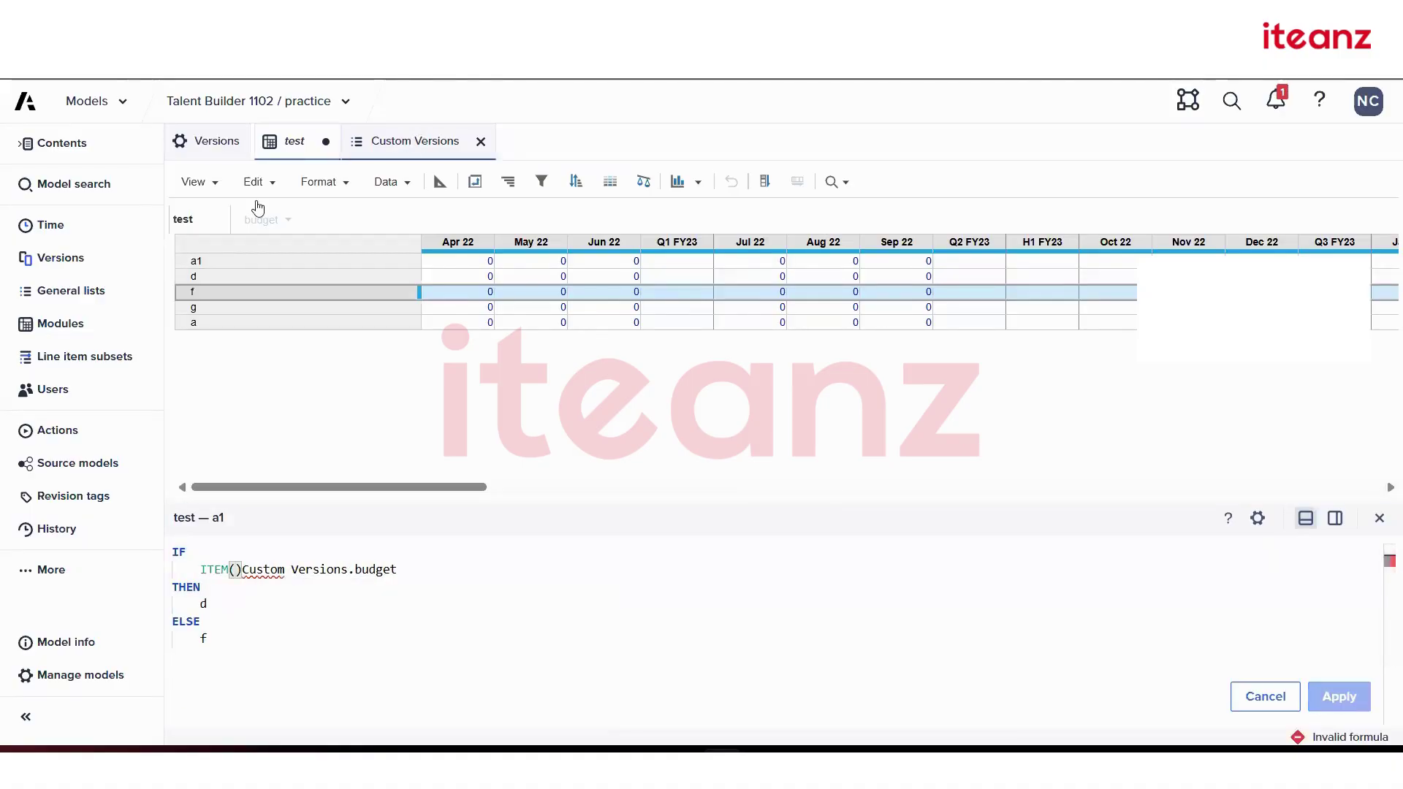
{"action": "left_click", "coordinate": [80, 292]}
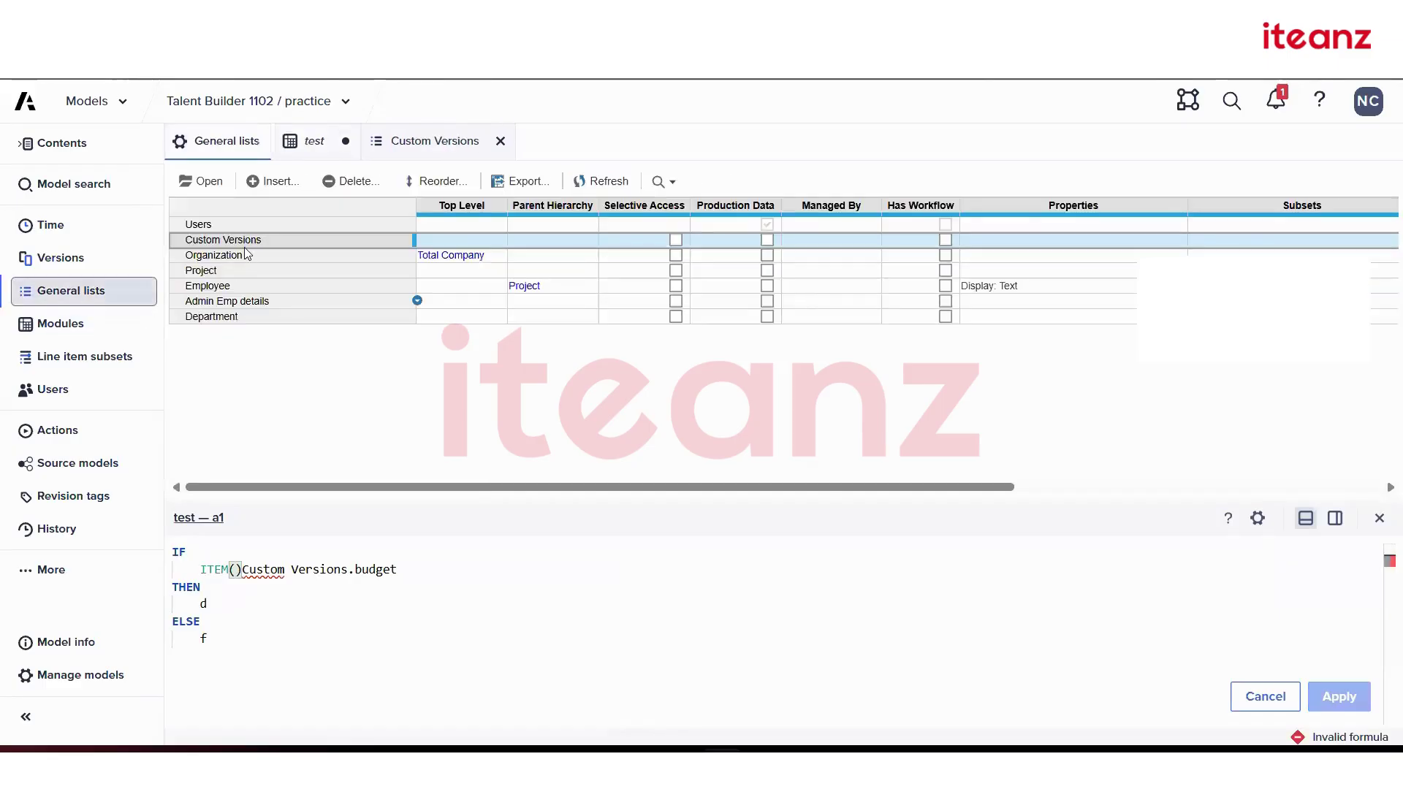
{"action": "left_click", "coordinate": [247, 240]}
{"action": "left_click", "coordinate": [345, 574]}
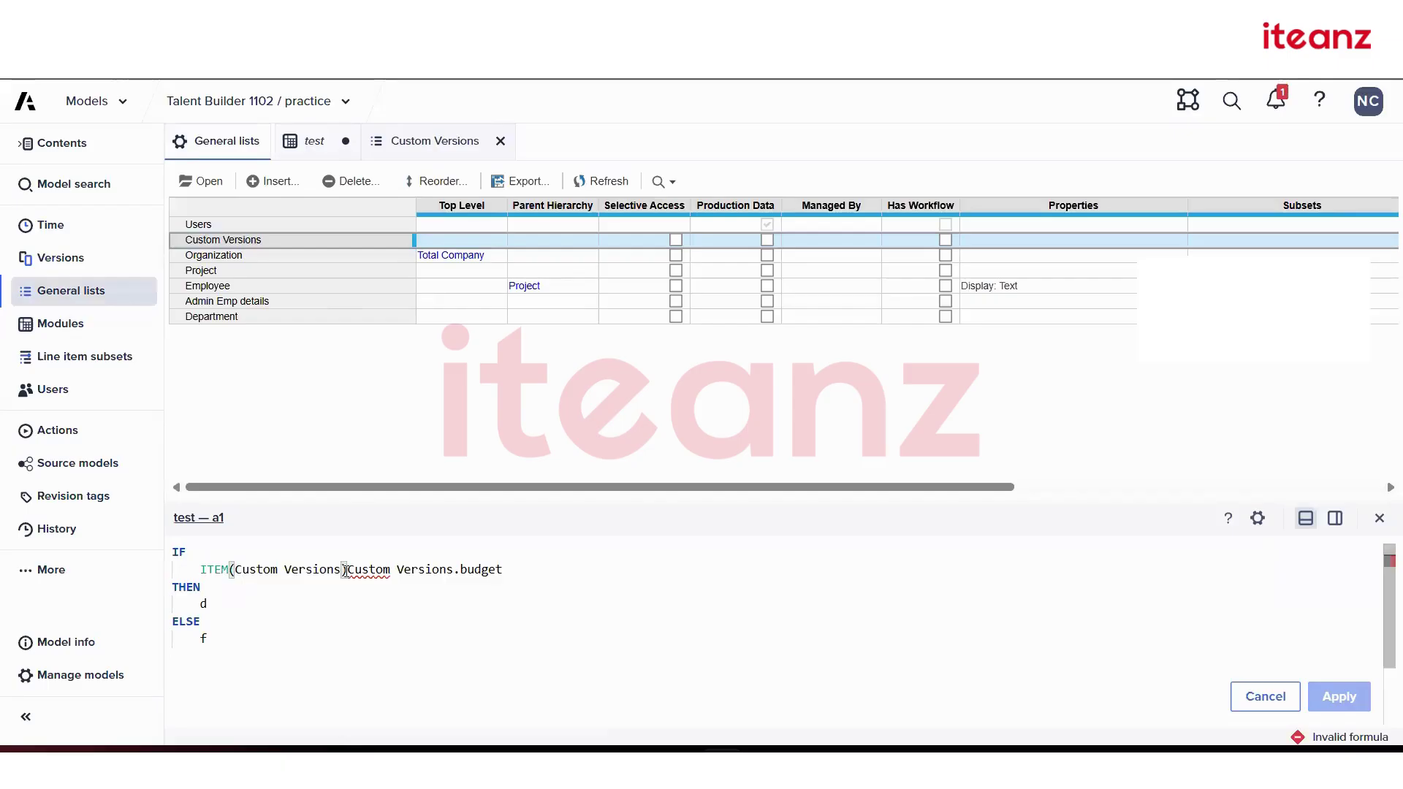
{"action": "type", "text": "="}
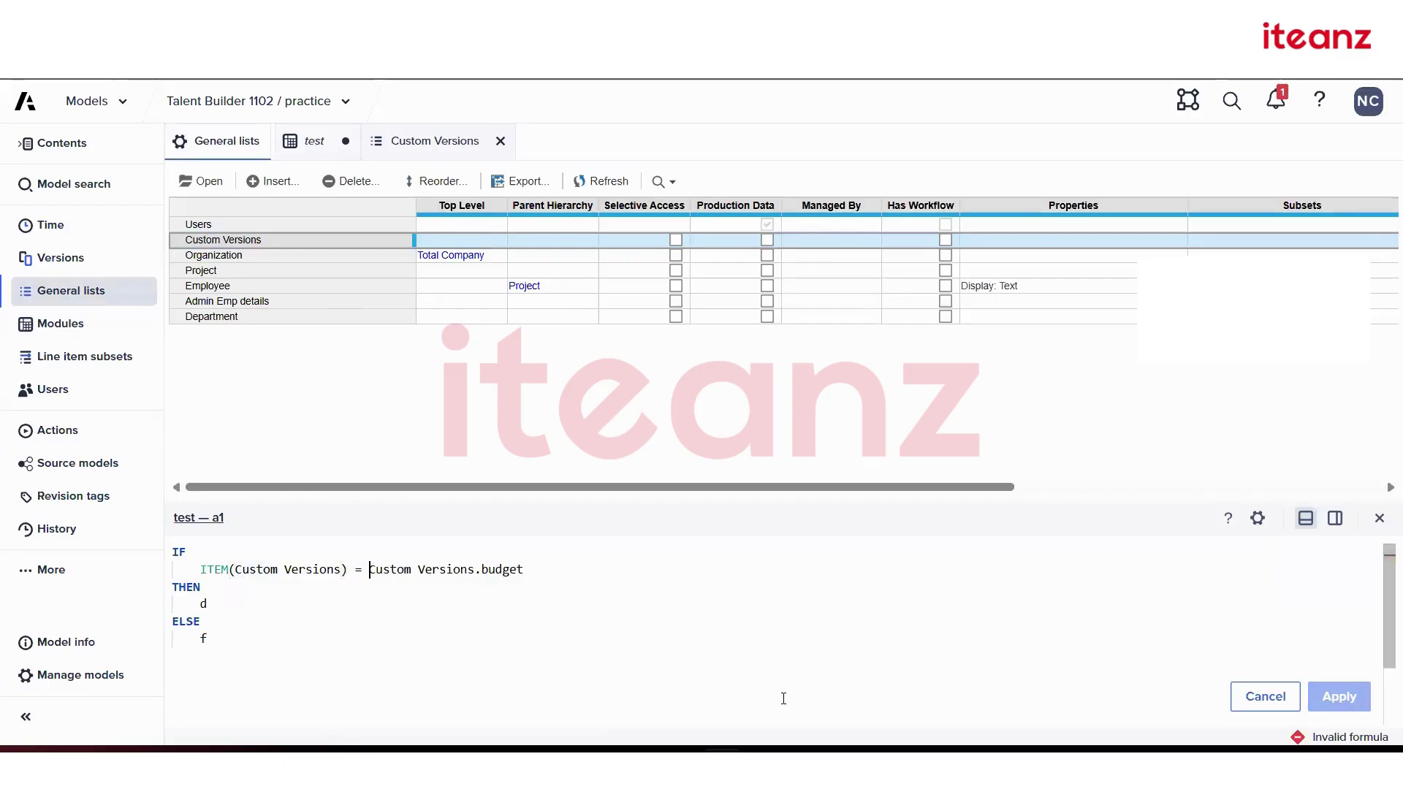
{"action": "key", "text": "Return"}
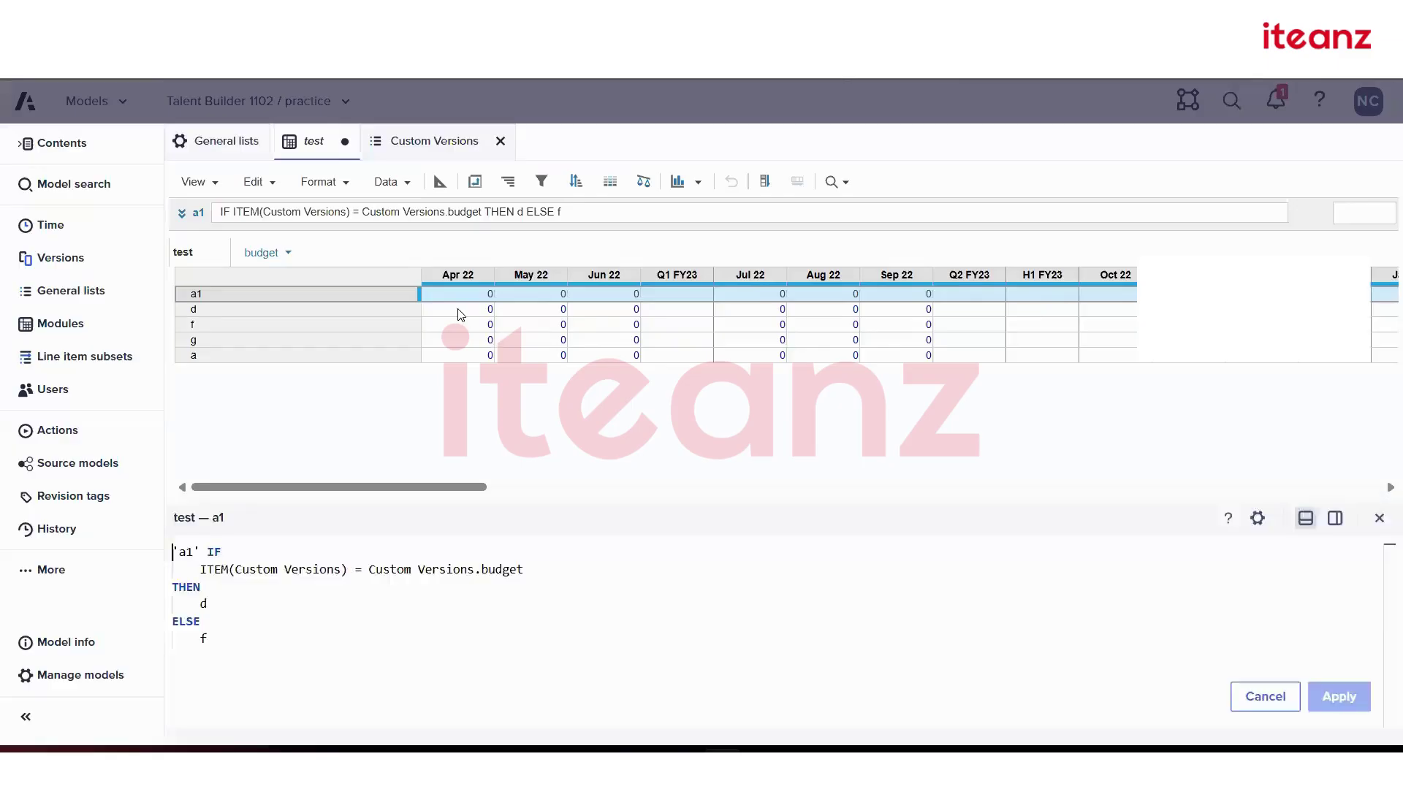
- Enter 10 for line item d in Apr 22 under the budget version
{"action": "left_click", "coordinate": [460, 311]}
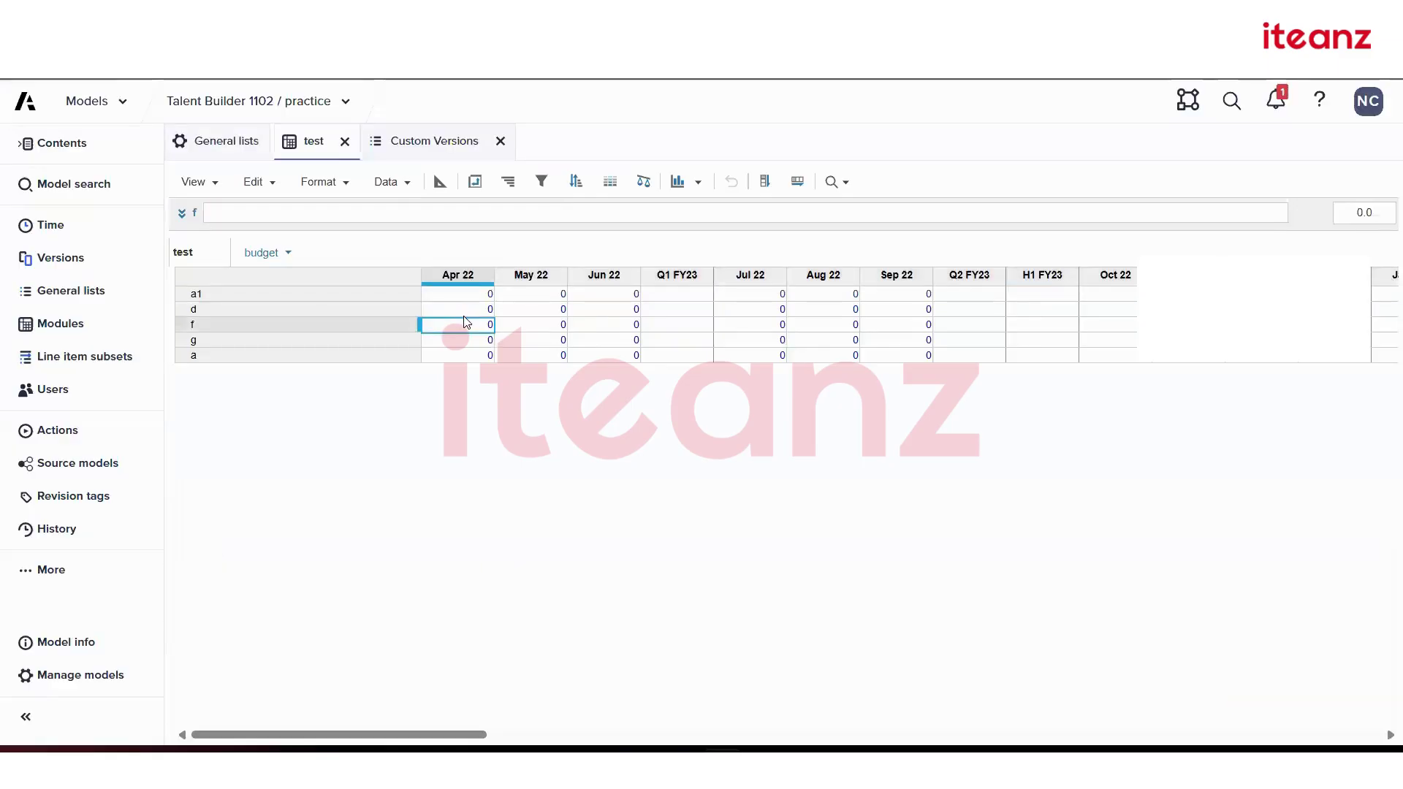
{"action": "type", "text": "10"}
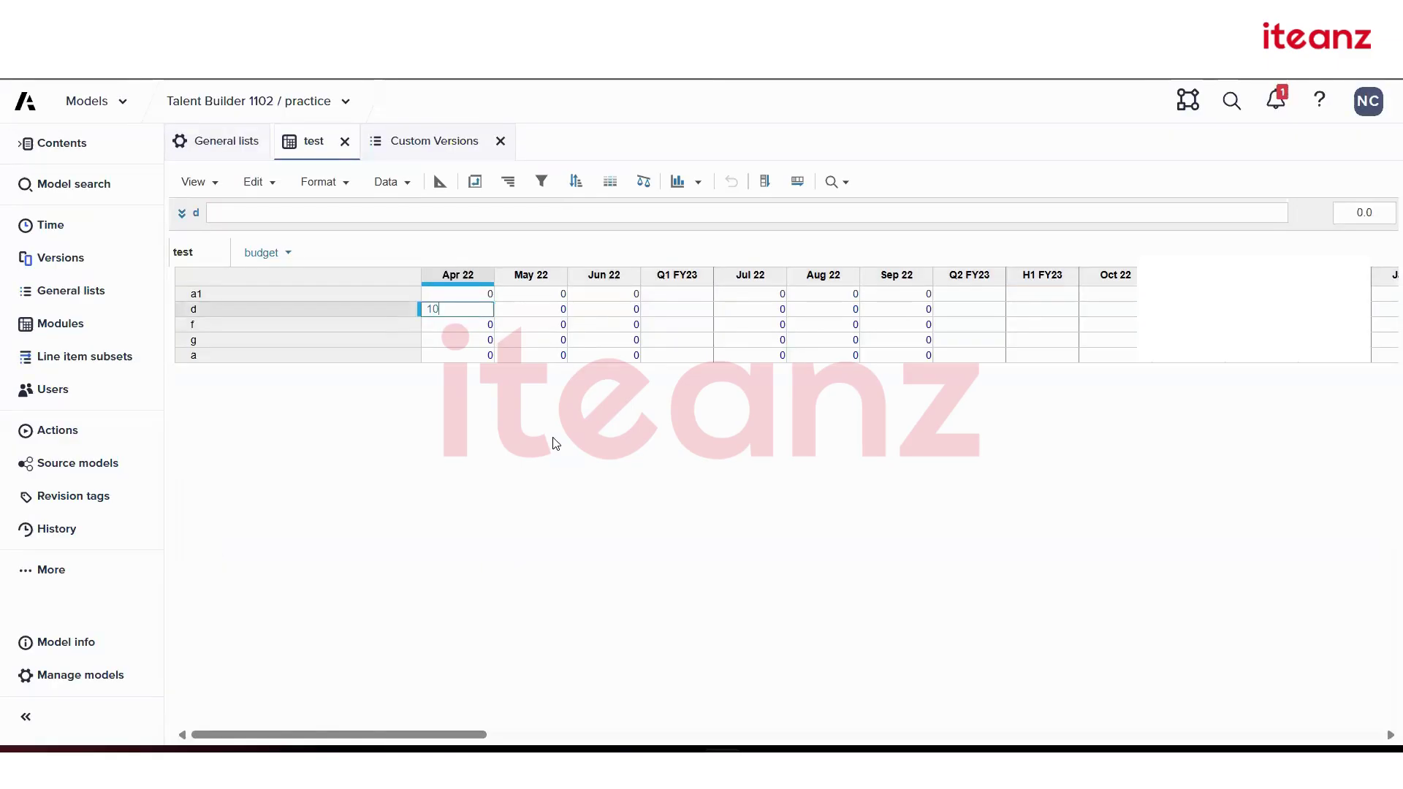
{"action": "key", "text": "Return"}
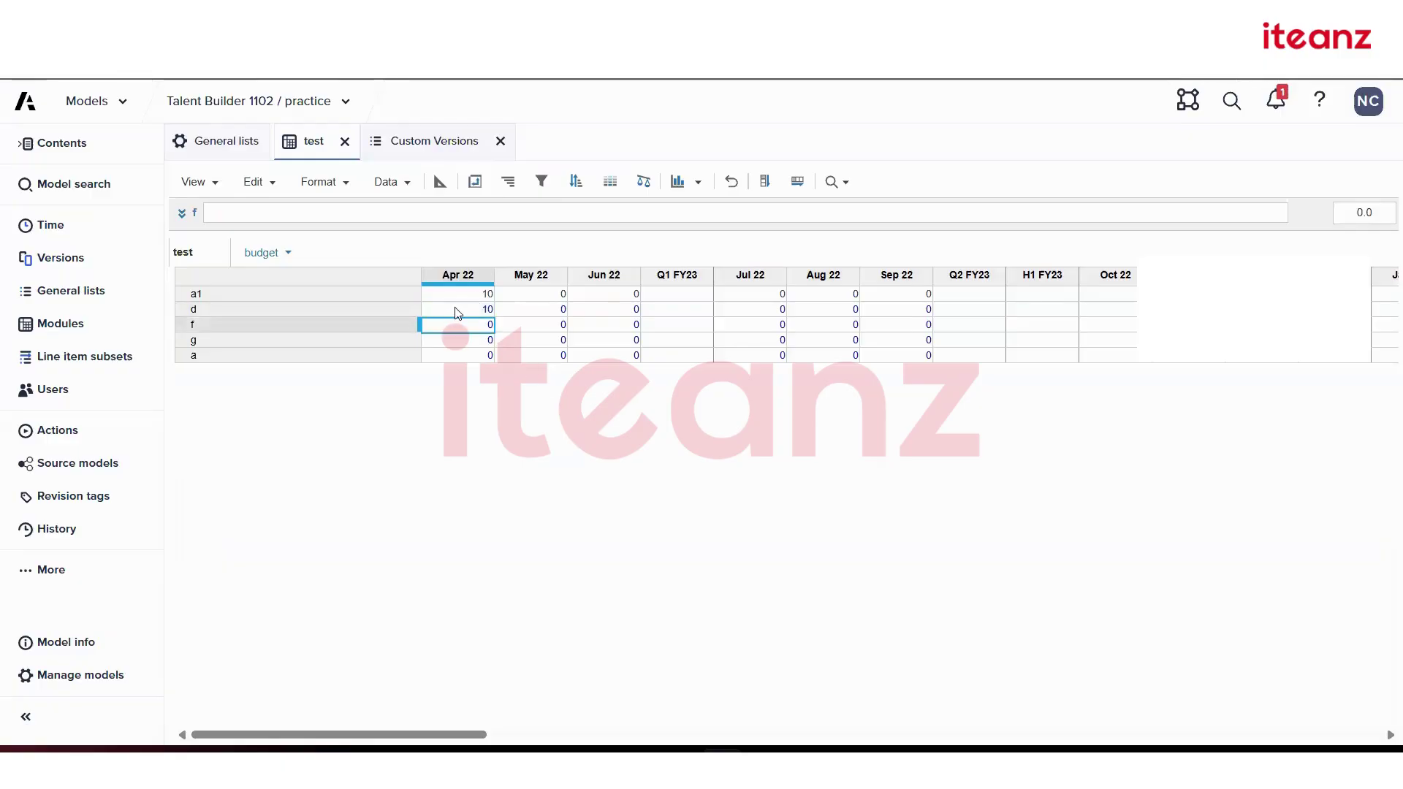
- Show the forcast version in the test module and enter 100 for line item d in Apr 22
{"action": "left_click", "coordinate": [266, 255]}
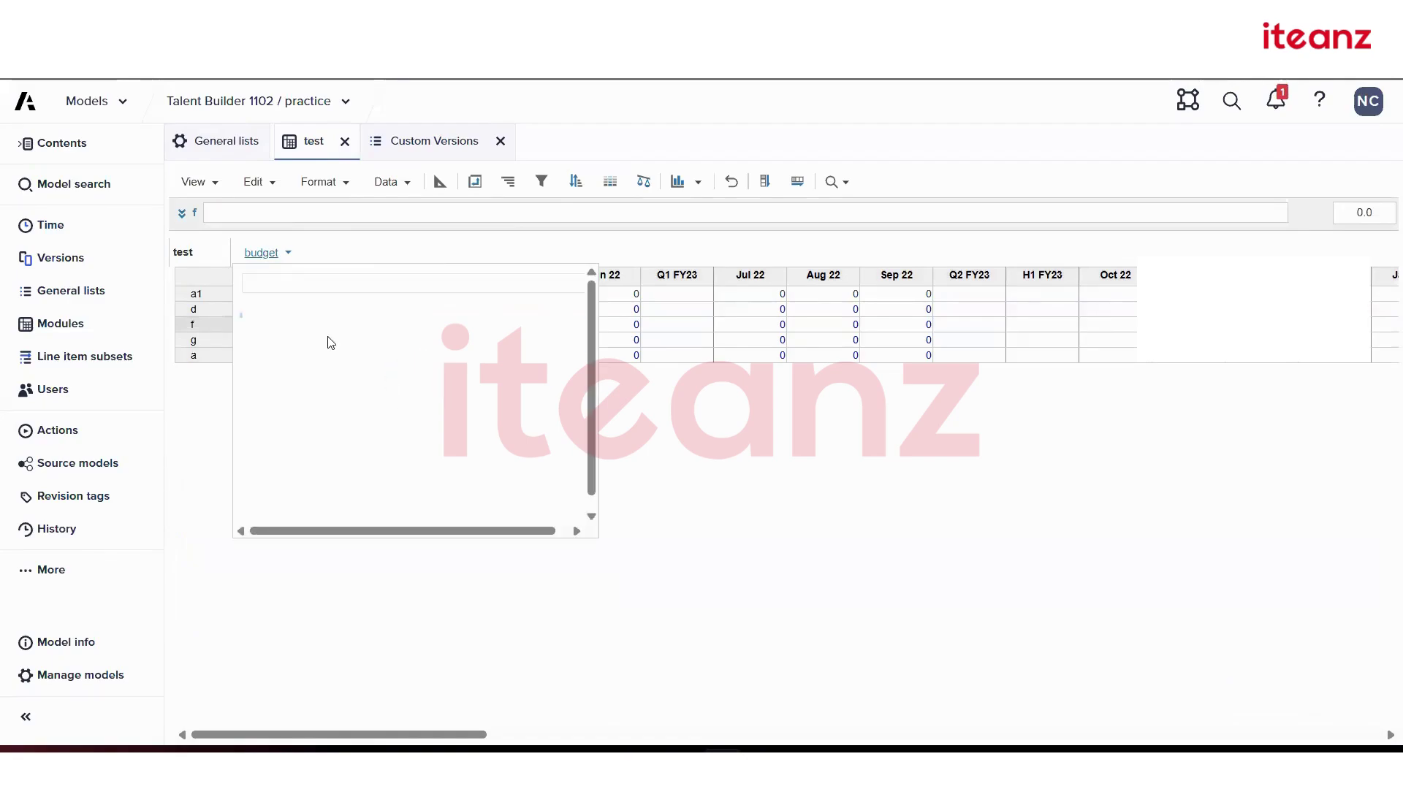
{"action": "left_click", "coordinate": [327, 343]}
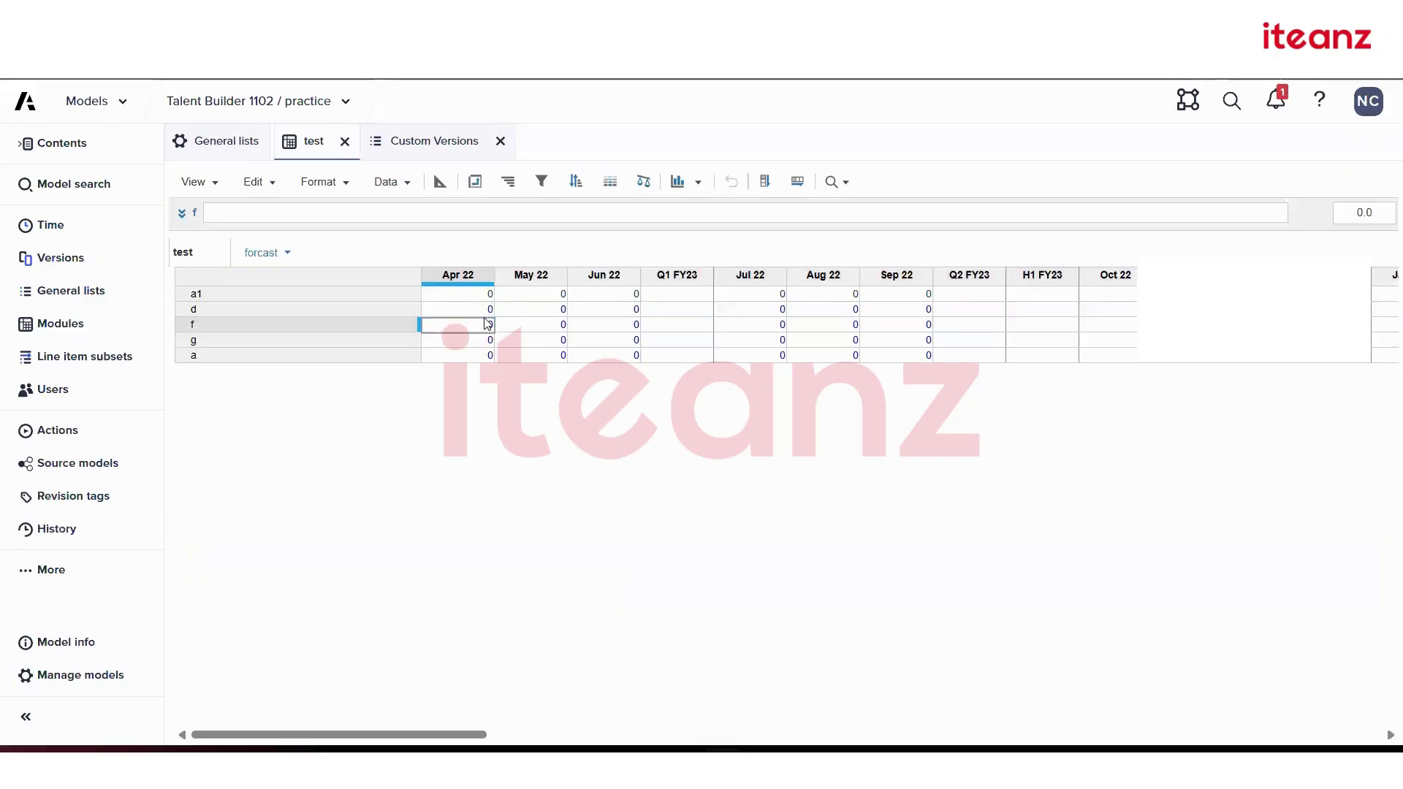
{"action": "left_click", "coordinate": [479, 310]}
{"action": "type", "text": "1"}
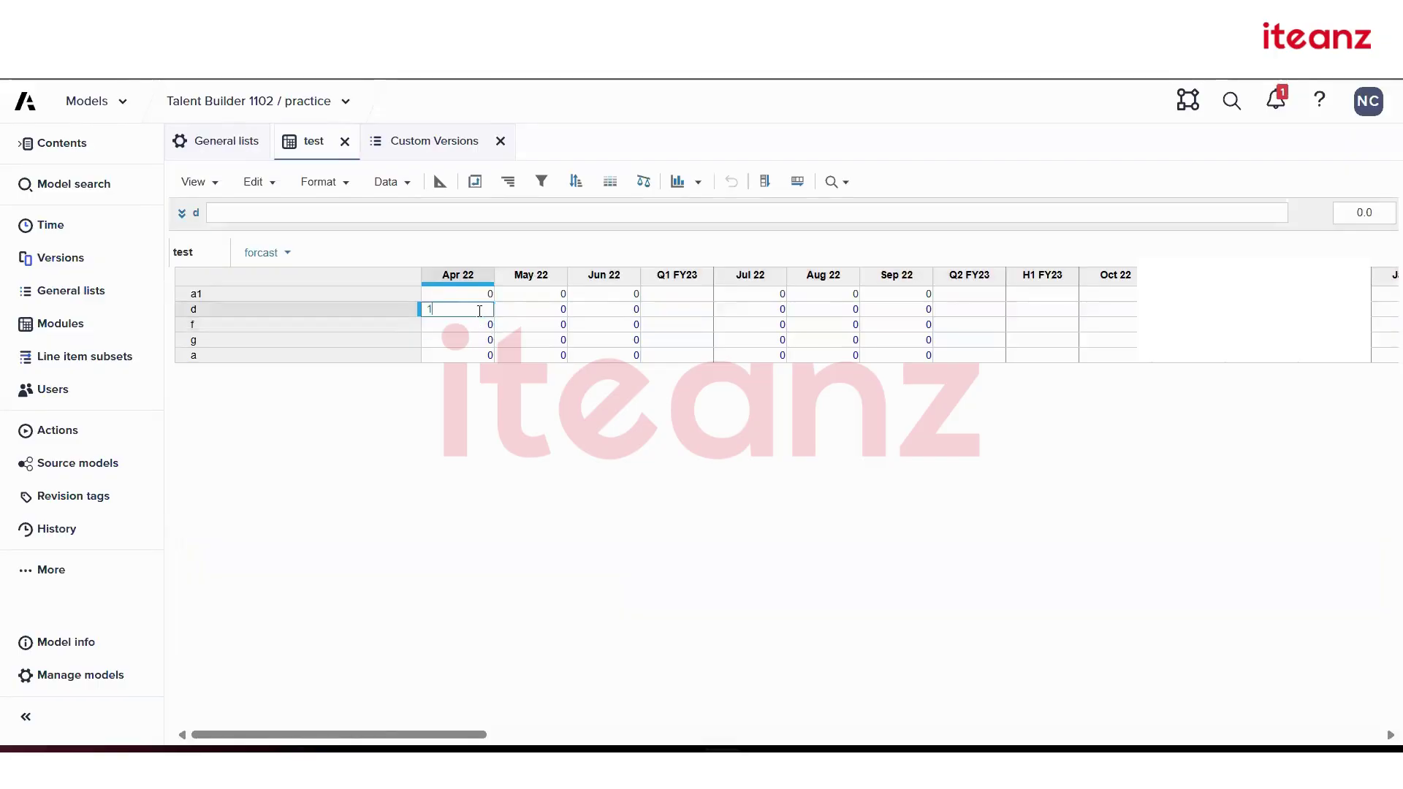
{"action": "type", "text": "00"}
{"action": "key", "text": "Return"}
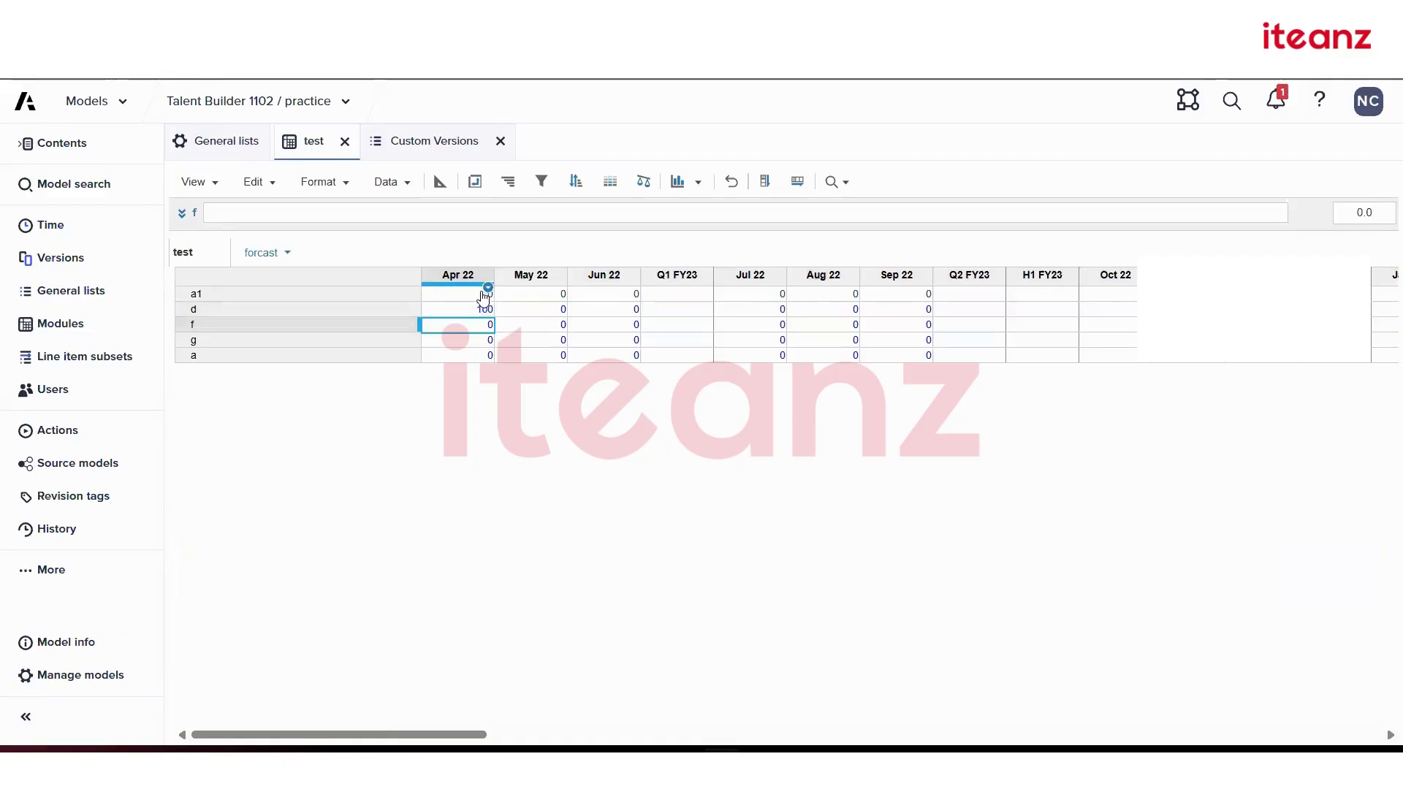
- Review the a1 formula and enter 10,000 for line item f in Apr 22 under forcast
{"action": "left_click", "coordinate": [433, 293]}
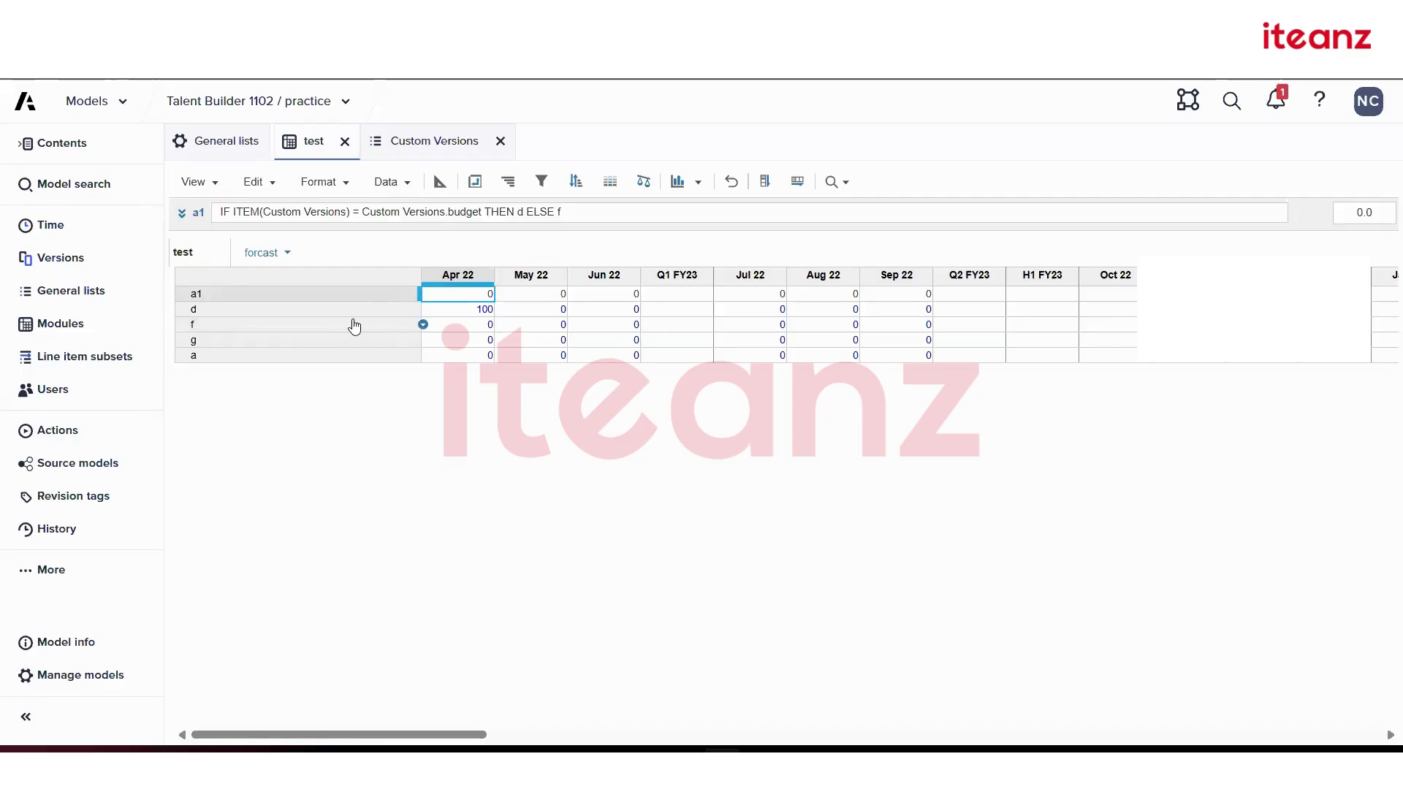
{"action": "left_click", "coordinate": [482, 326]}
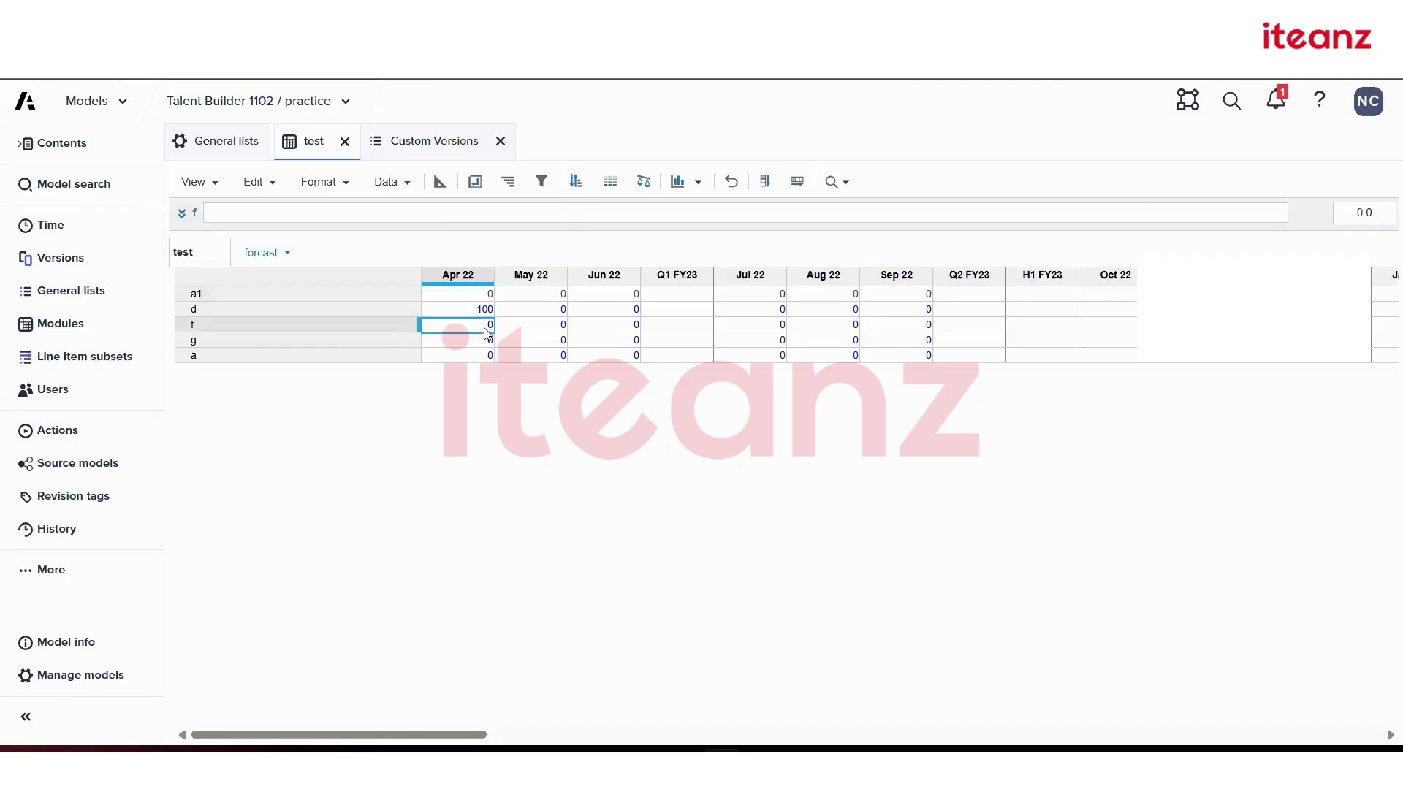
{"action": "type", "text": "10,000"}
{"action": "key", "text": "Return"}
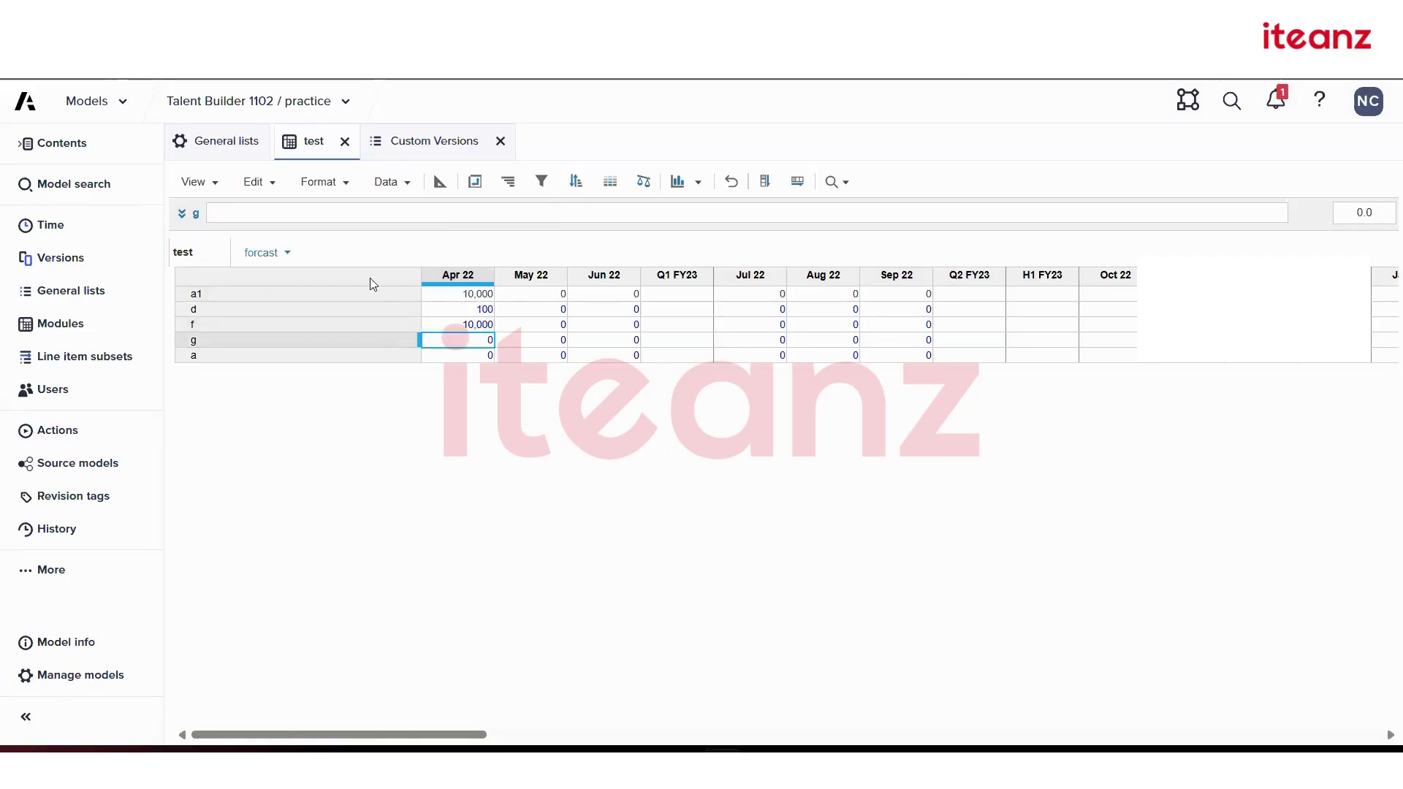
- Switch the test module back to the budget version and check the a1 value and formula for Apr 22
{"action": "left_click", "coordinate": [292, 254]}
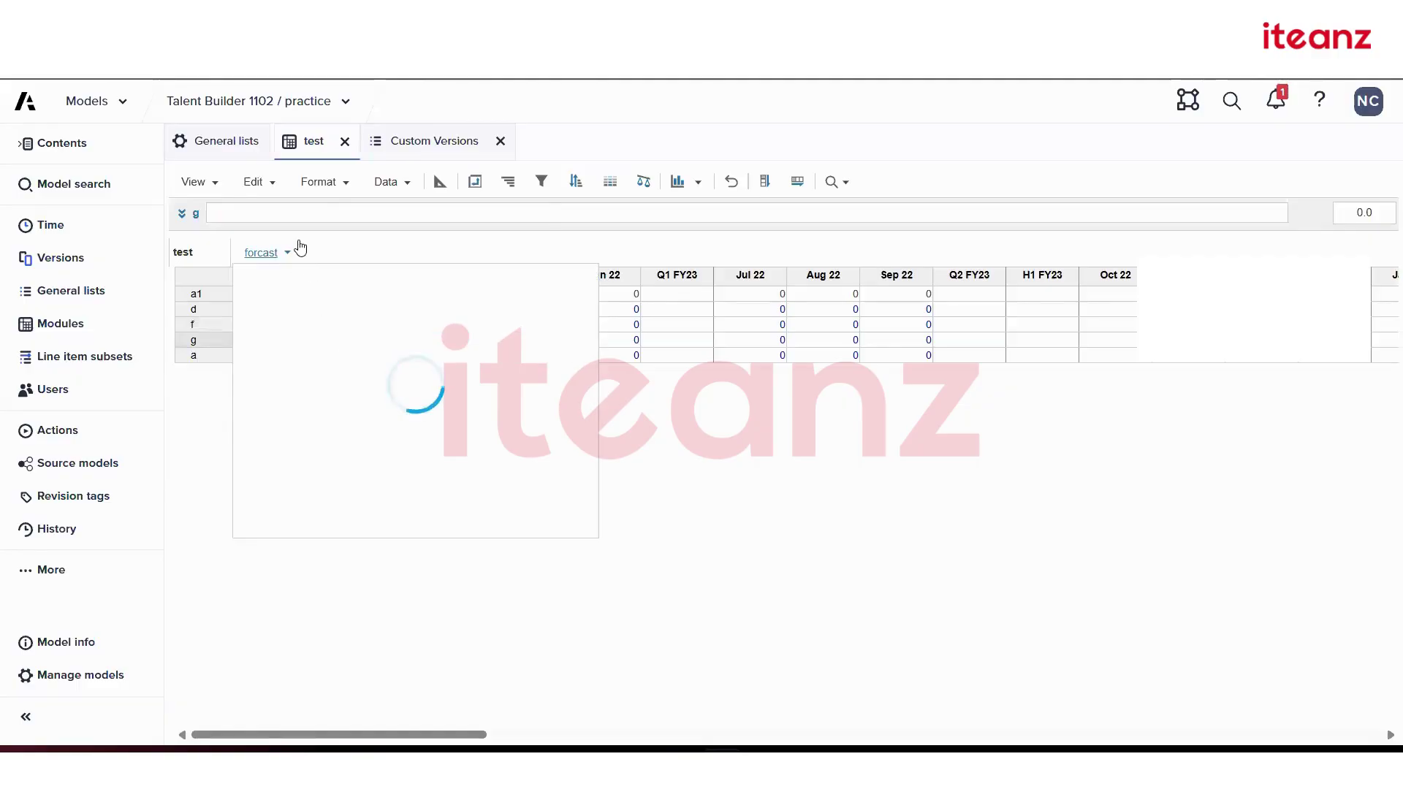
{"action": "left_click", "coordinate": [337, 329]}
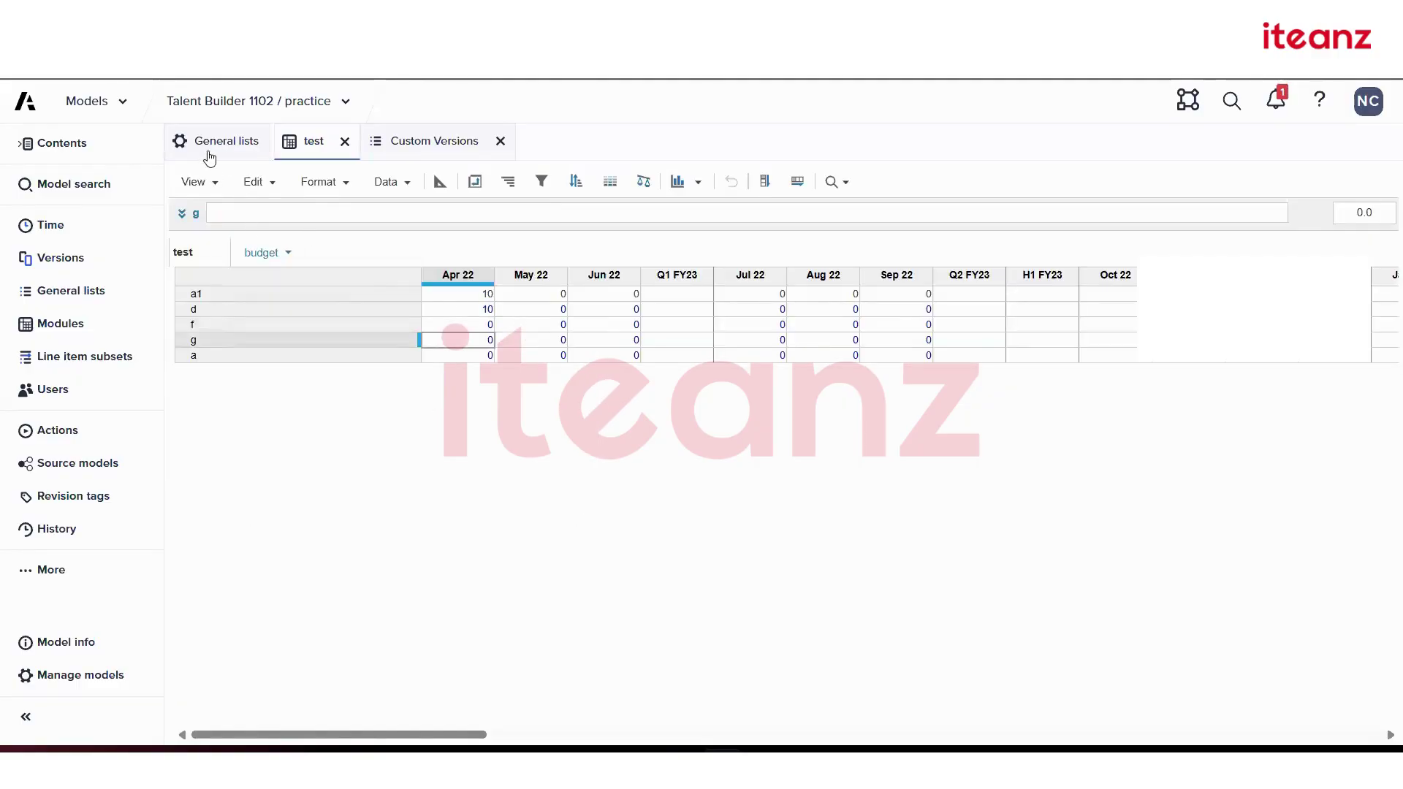
{"action": "left_click", "coordinate": [266, 256]}
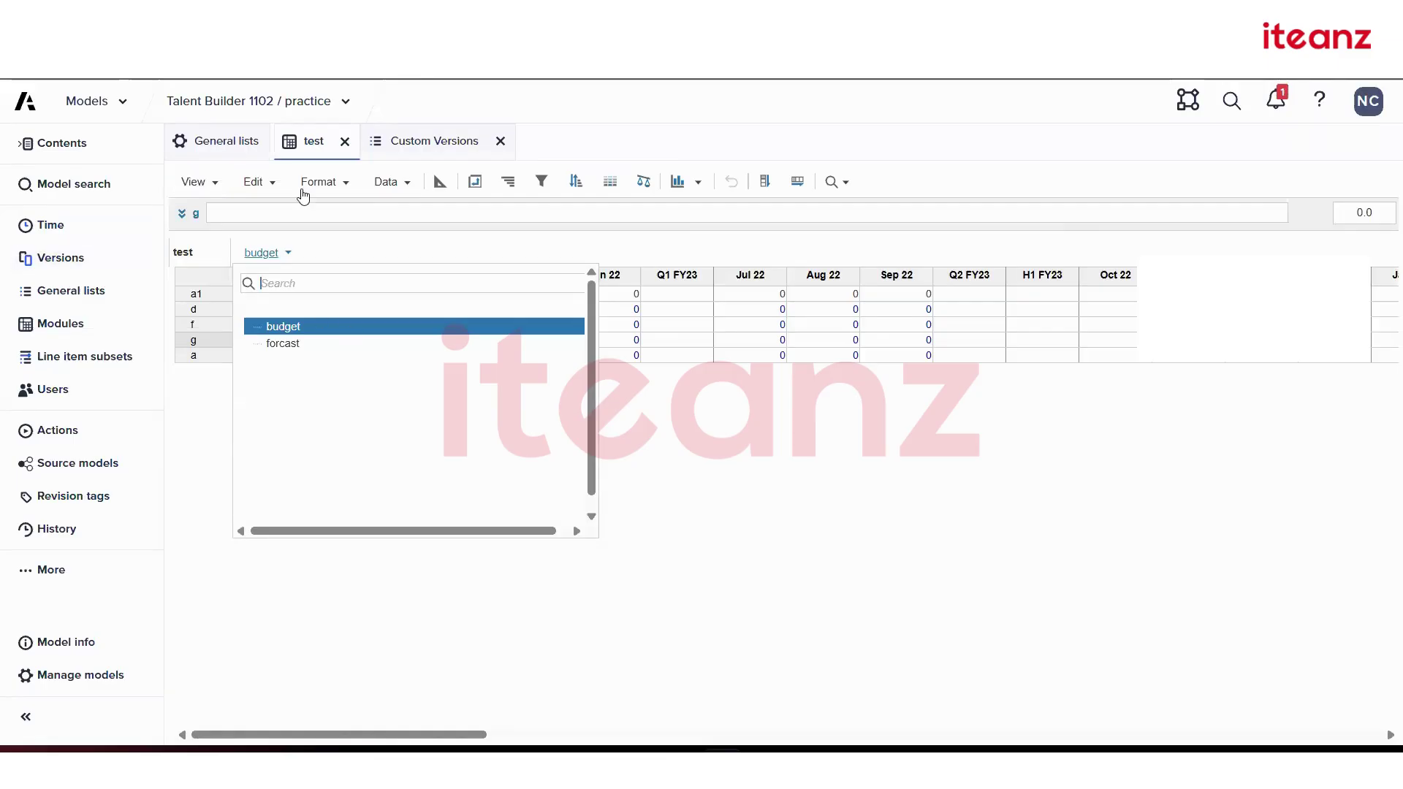
{"action": "left_click", "coordinate": [414, 257]}
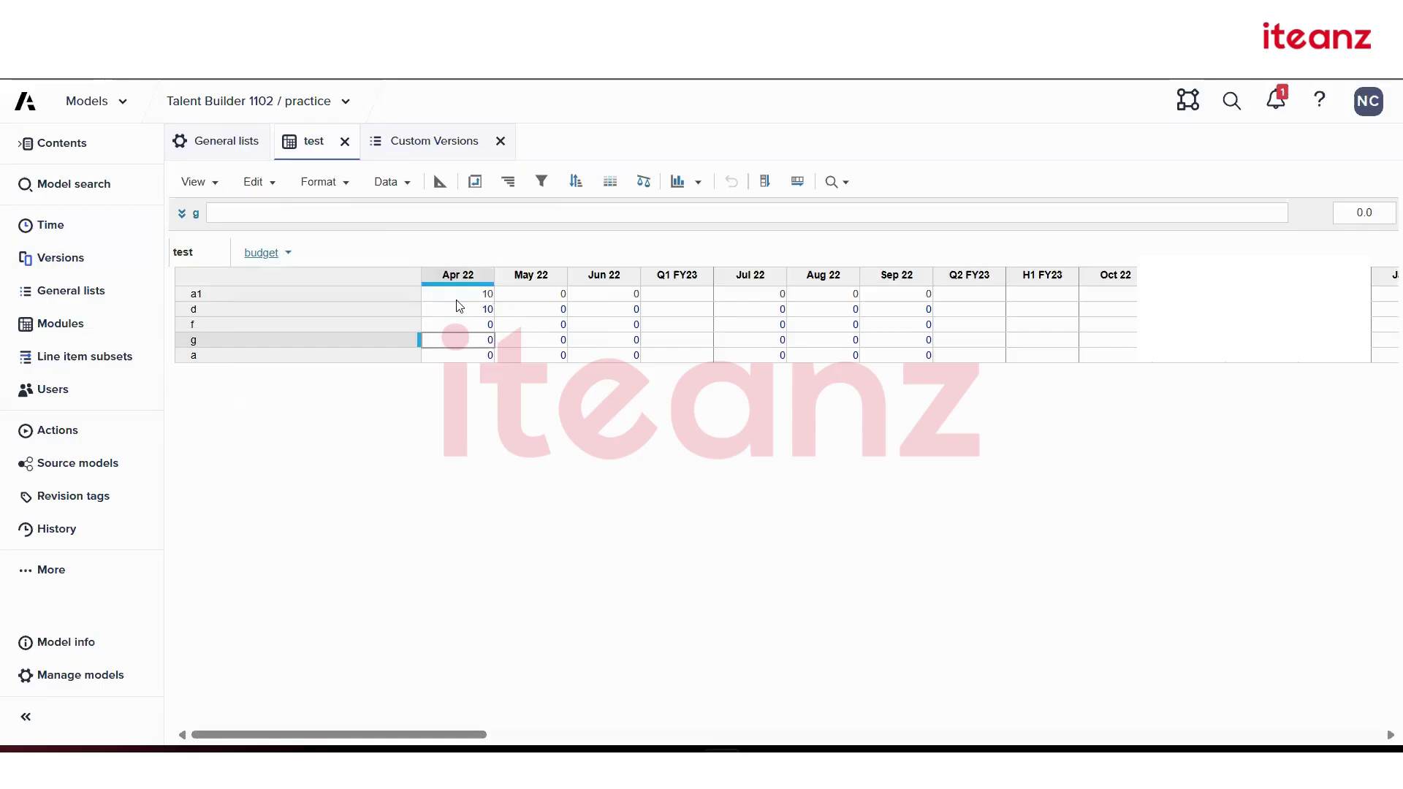
{"action": "left_click", "coordinate": [456, 297]}
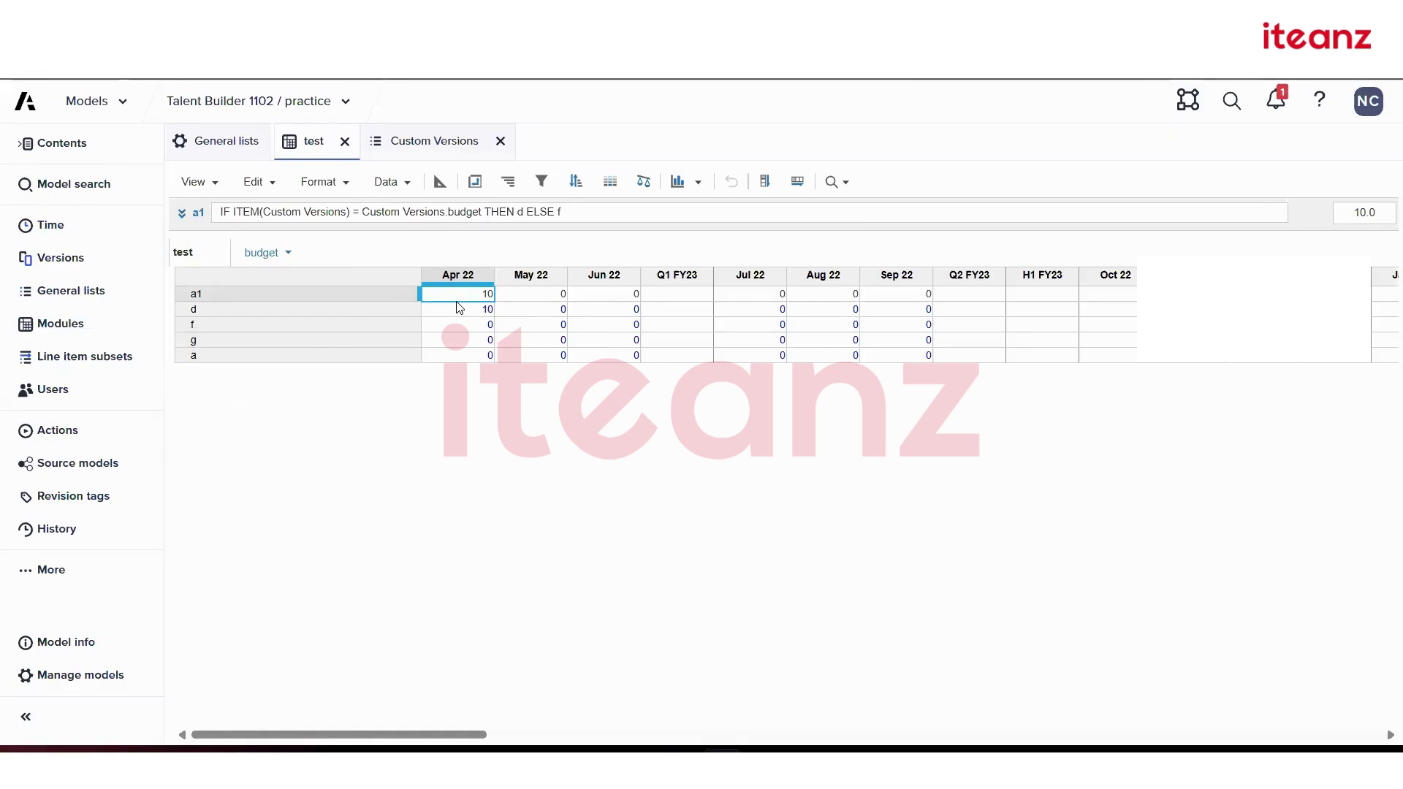
- Close the Custom Versions list and show the overview of general lists
{"action": "left_click", "coordinate": [501, 142]}
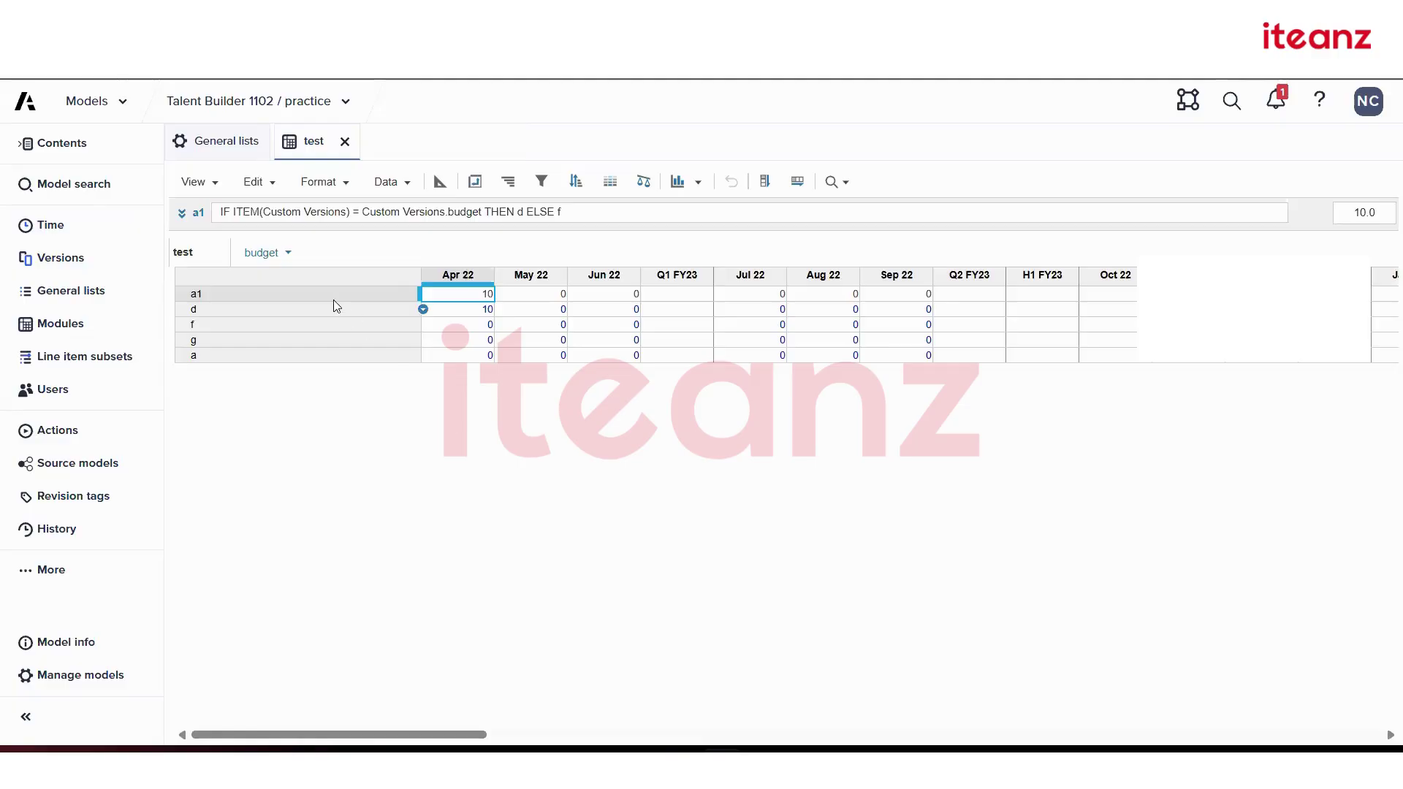
{"action": "left_click", "coordinate": [127, 295]}
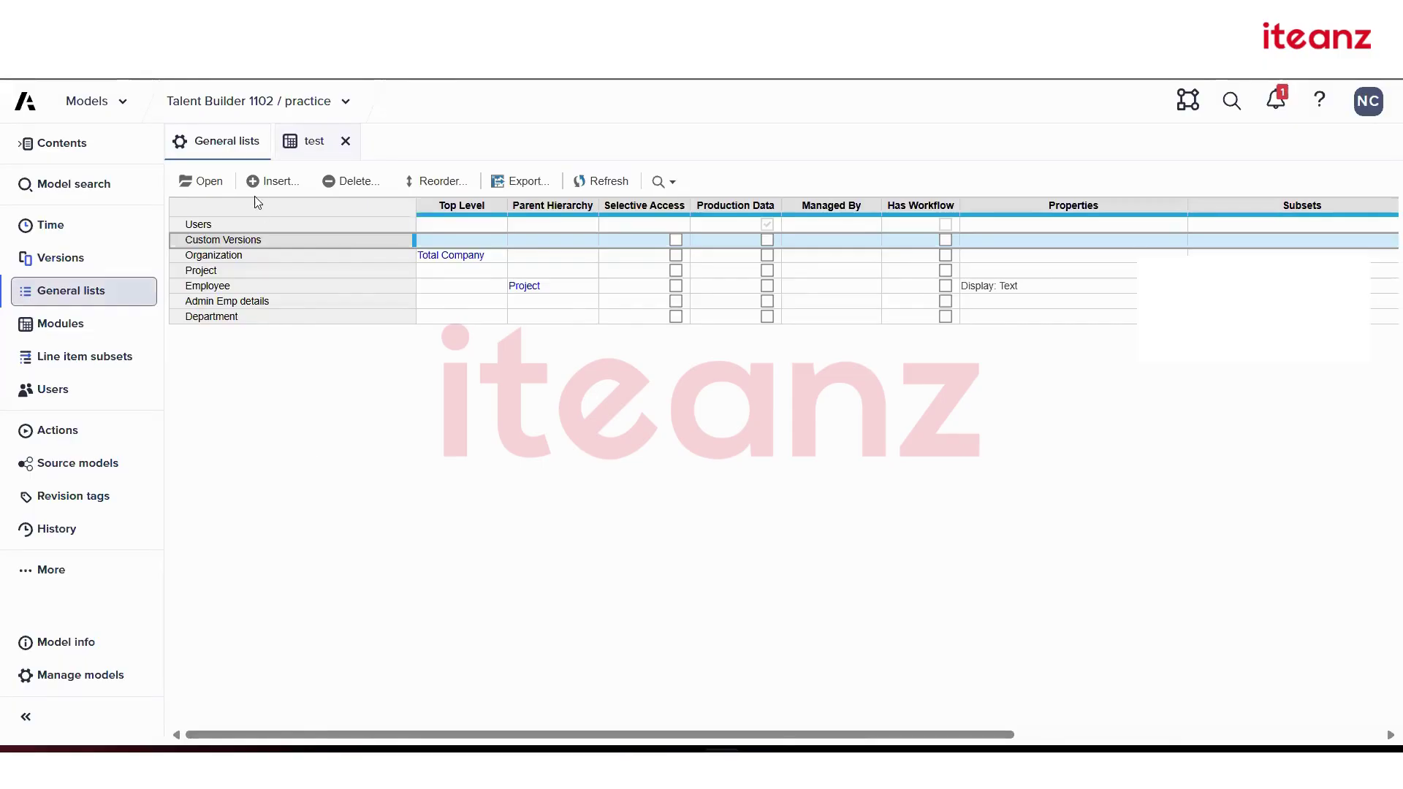
- Start a new module from the modules overview and remove the Time dimension from its columns
{"action": "left_click", "coordinate": [105, 326]}
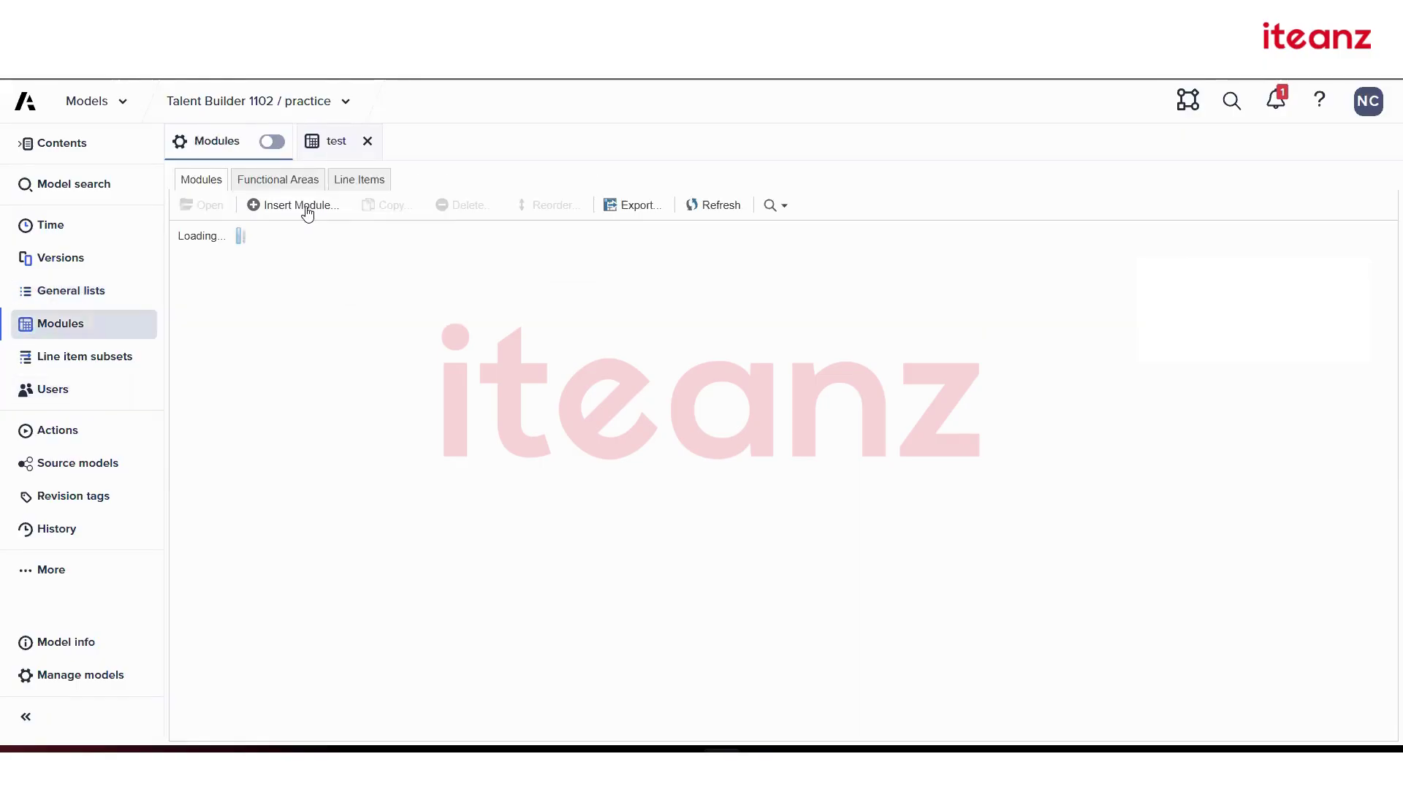
{"action": "left_click", "coordinate": [289, 208]}
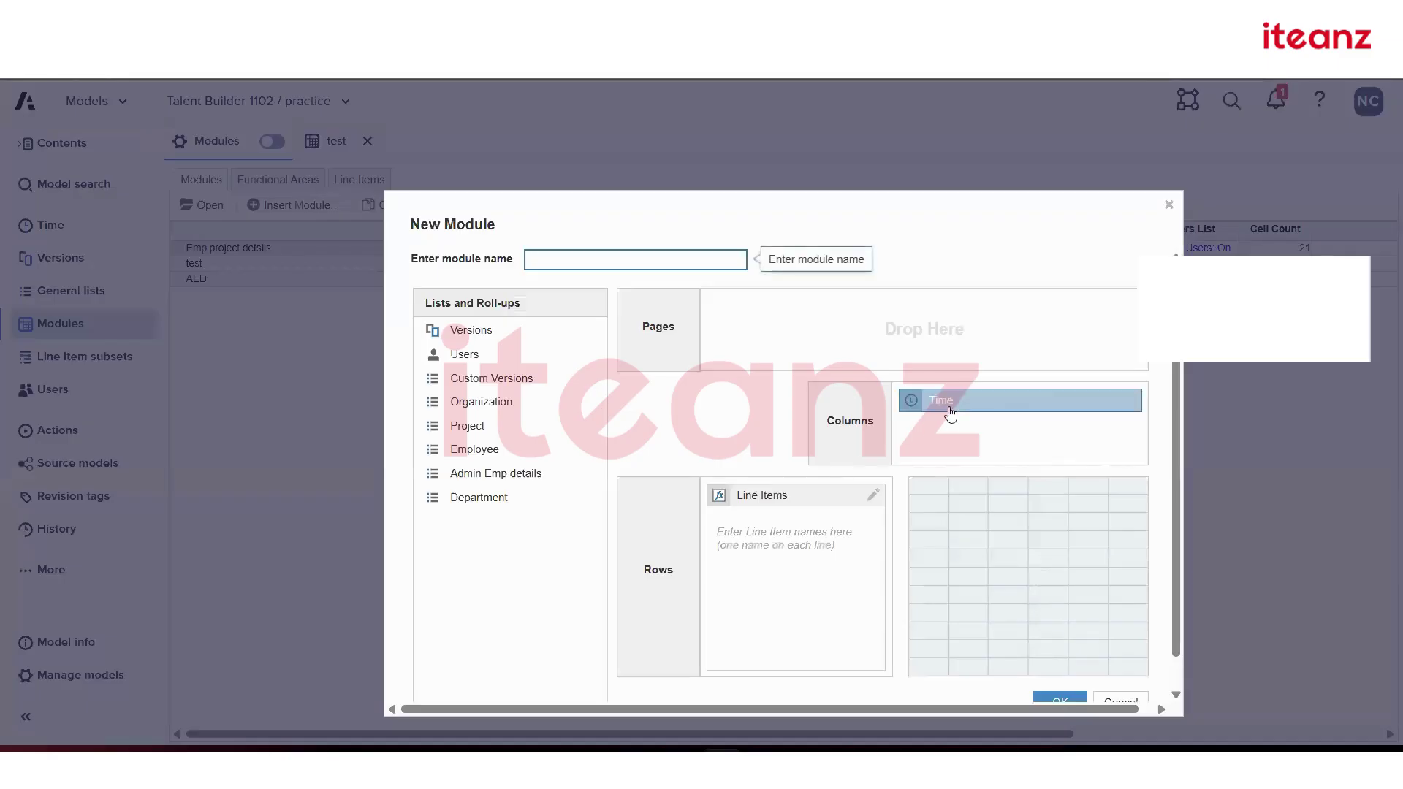
{"action": "left_click_drag", "start_coordinate": [997, 407], "coordinate": [475, 543]}
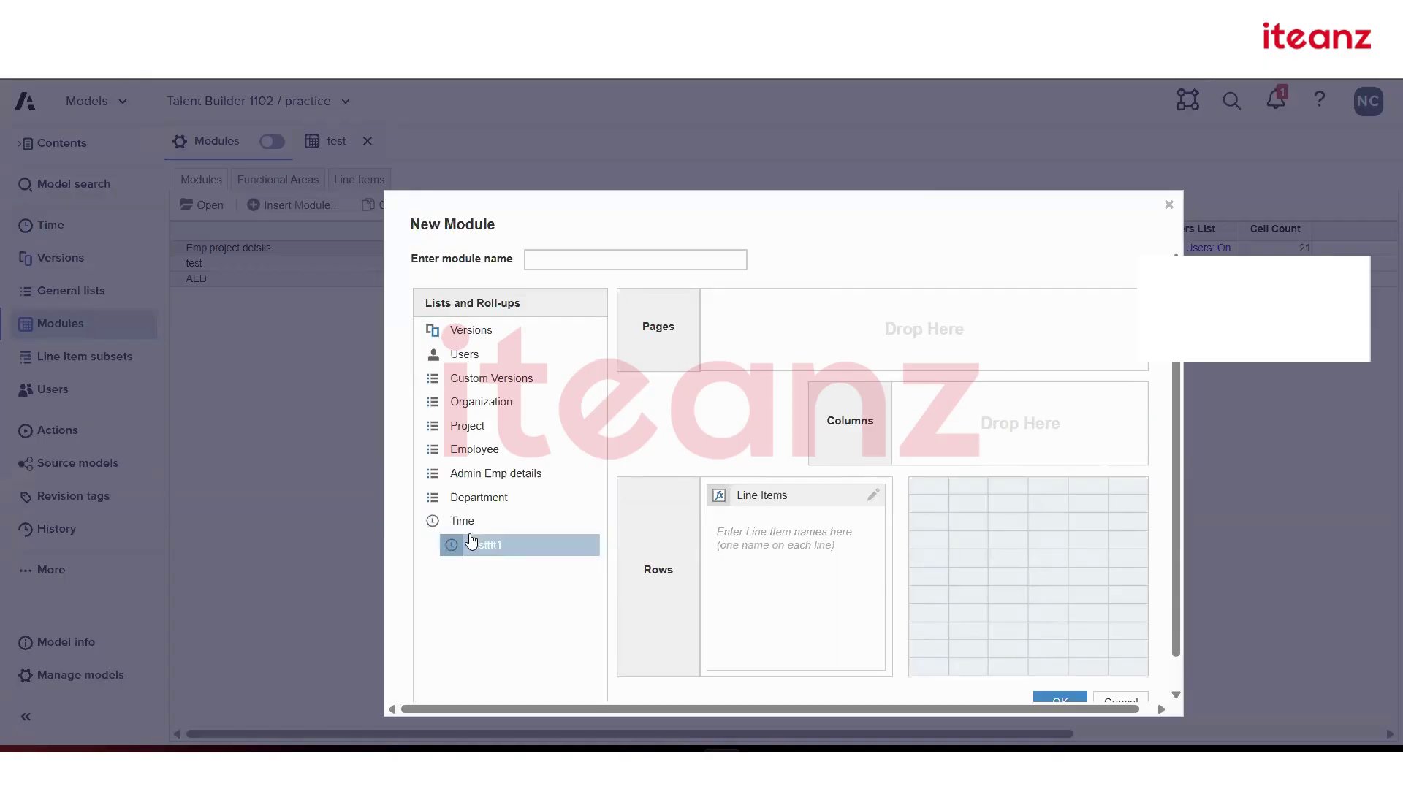
{"action": "left_click", "coordinate": [538, 520]}
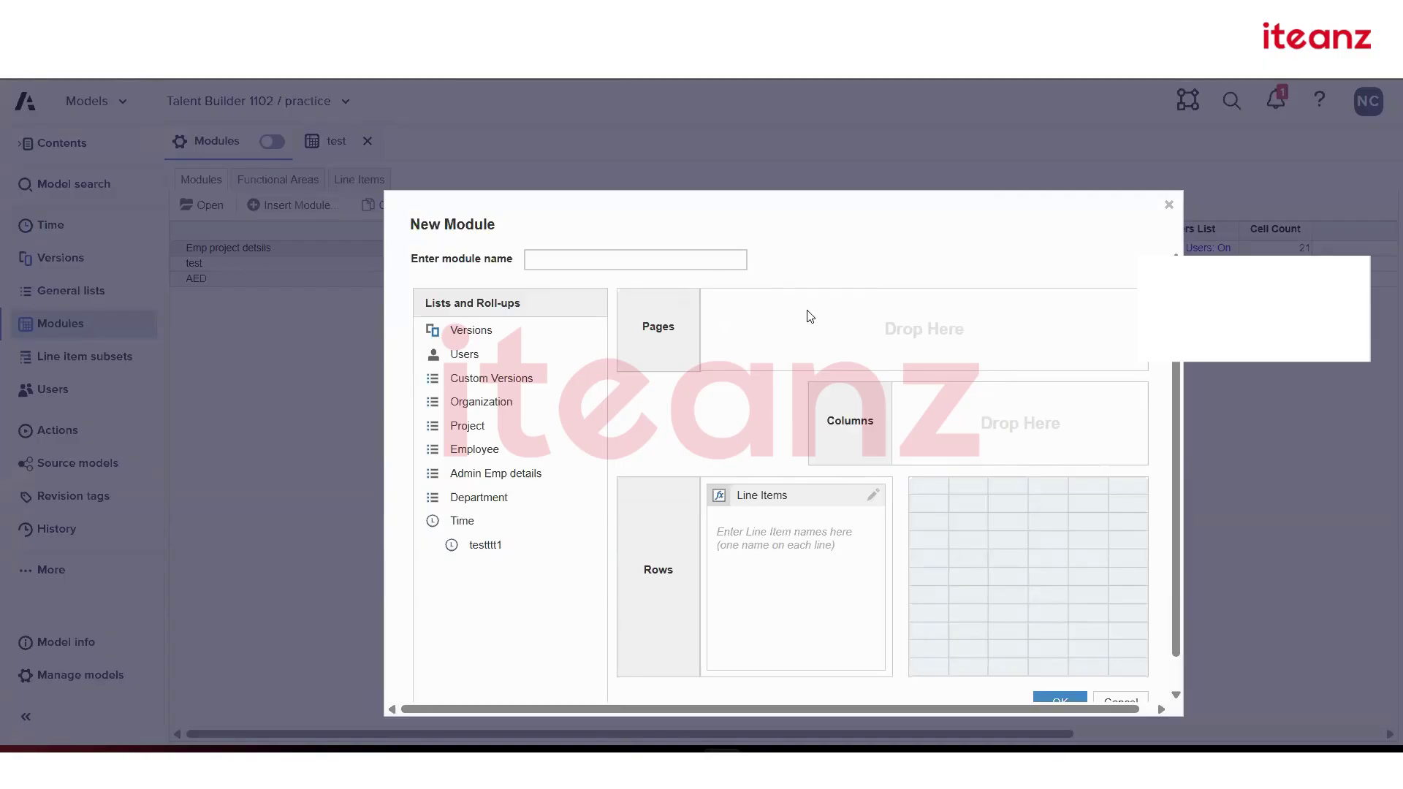
{"action": "left_click", "coordinate": [500, 403]}
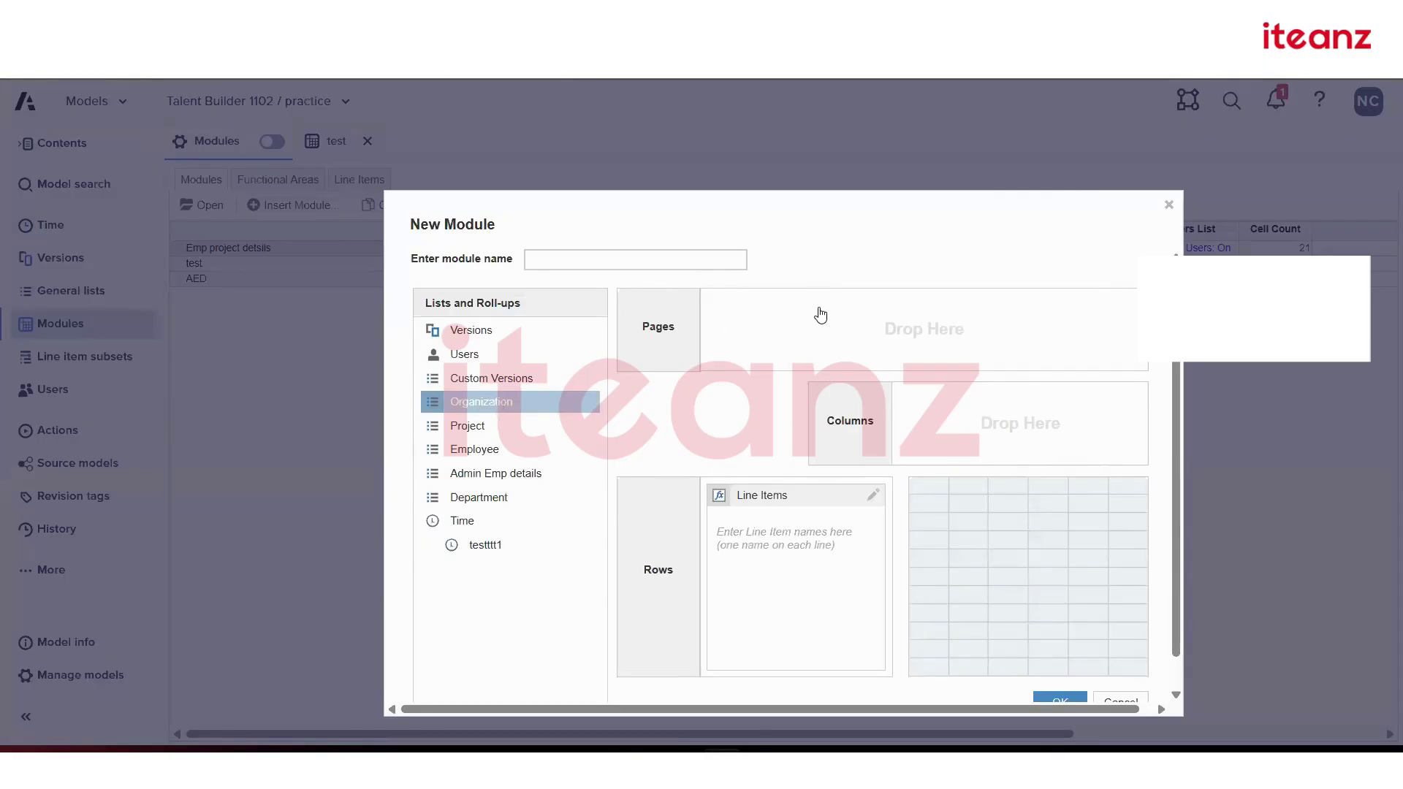
{"action": "left_click", "coordinate": [820, 315]}
{"action": "left_click", "coordinate": [460, 426]}
{"action": "left_click", "coordinate": [930, 320]}
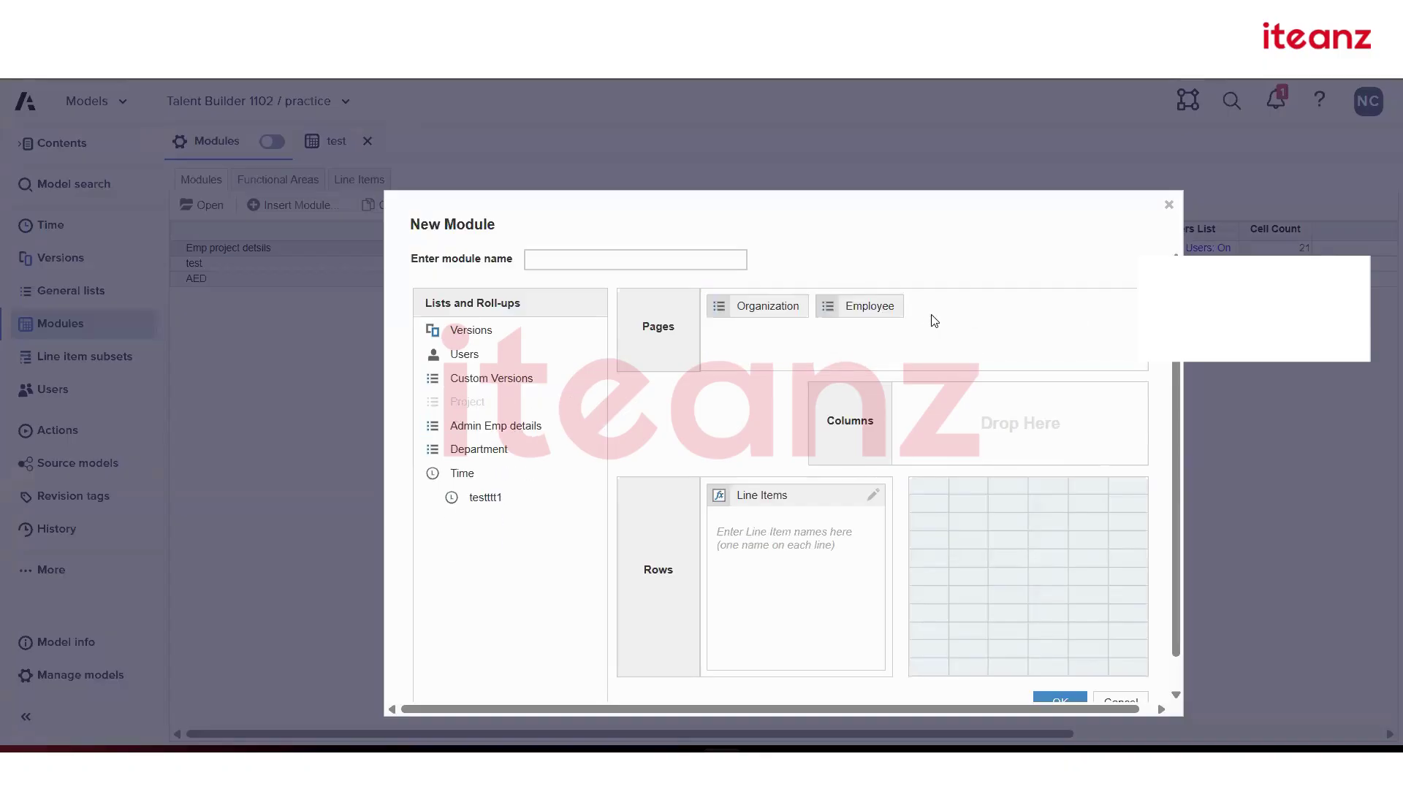
{"action": "left_click", "coordinate": [471, 451]}
{"action": "left_click_drag", "start_coordinate": [471, 452], "coordinate": [957, 357]}
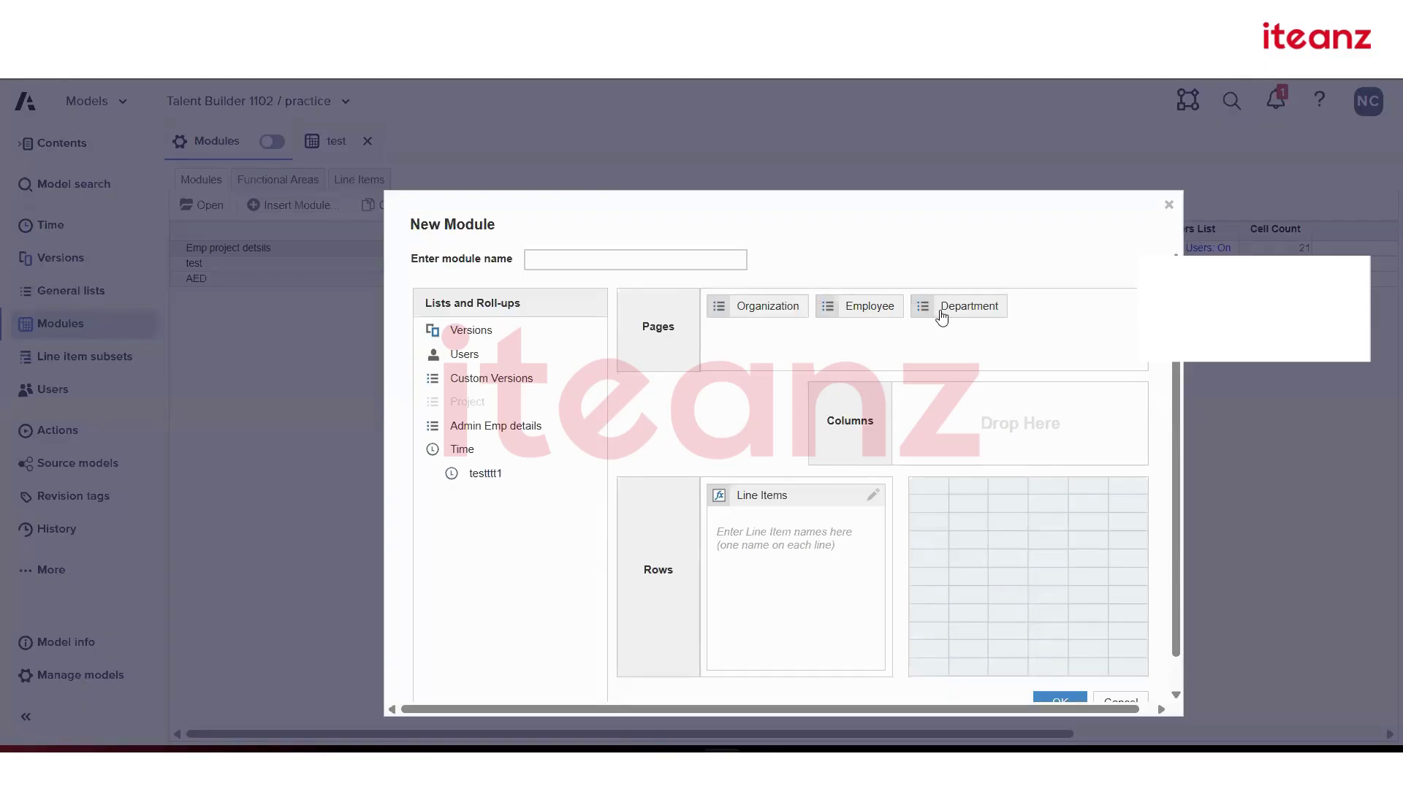
{"action": "left_click_drag", "start_coordinate": [939, 314], "coordinate": [903, 406]}
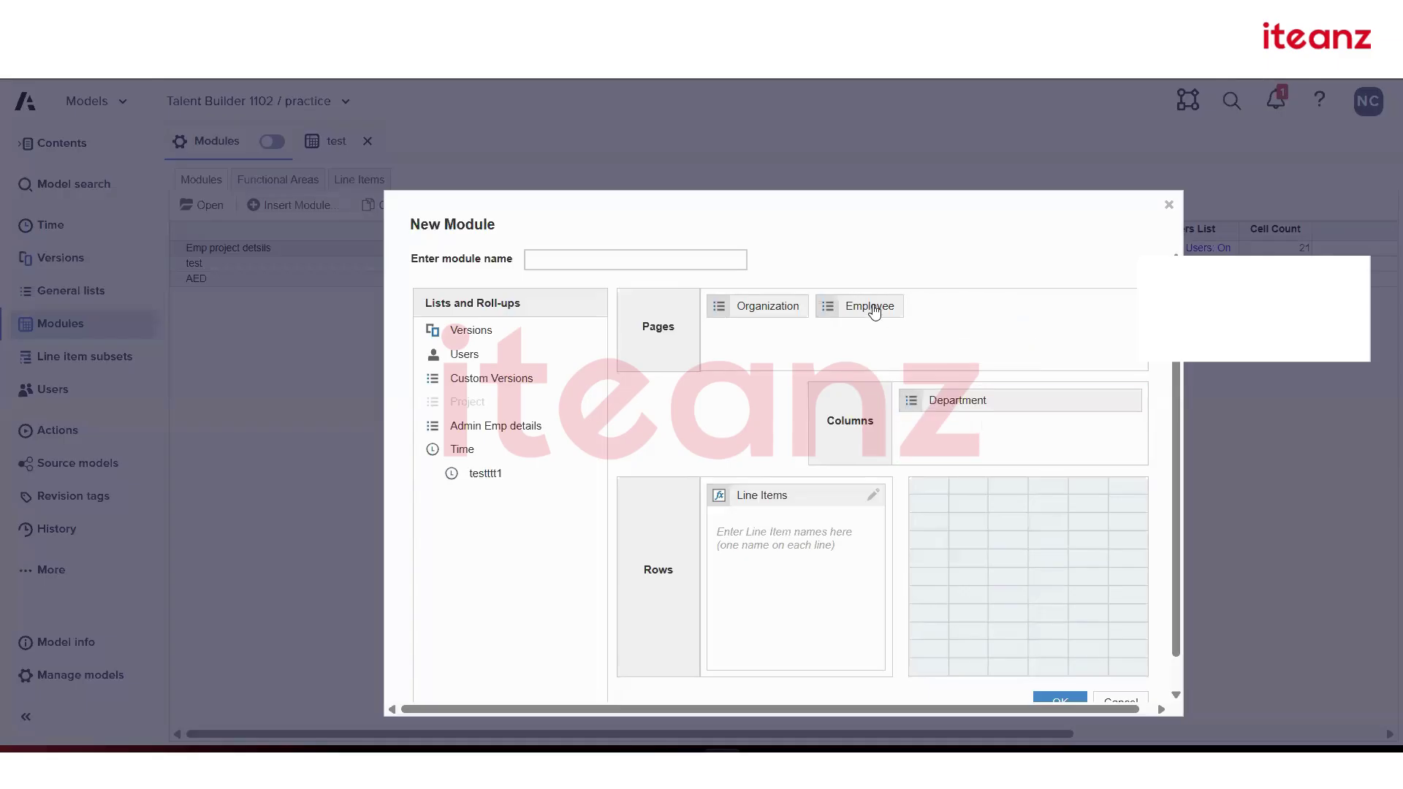
{"action": "left_click", "coordinate": [957, 403]}
{"action": "left_click_drag", "start_coordinate": [750, 526], "coordinate": [444, 582]}
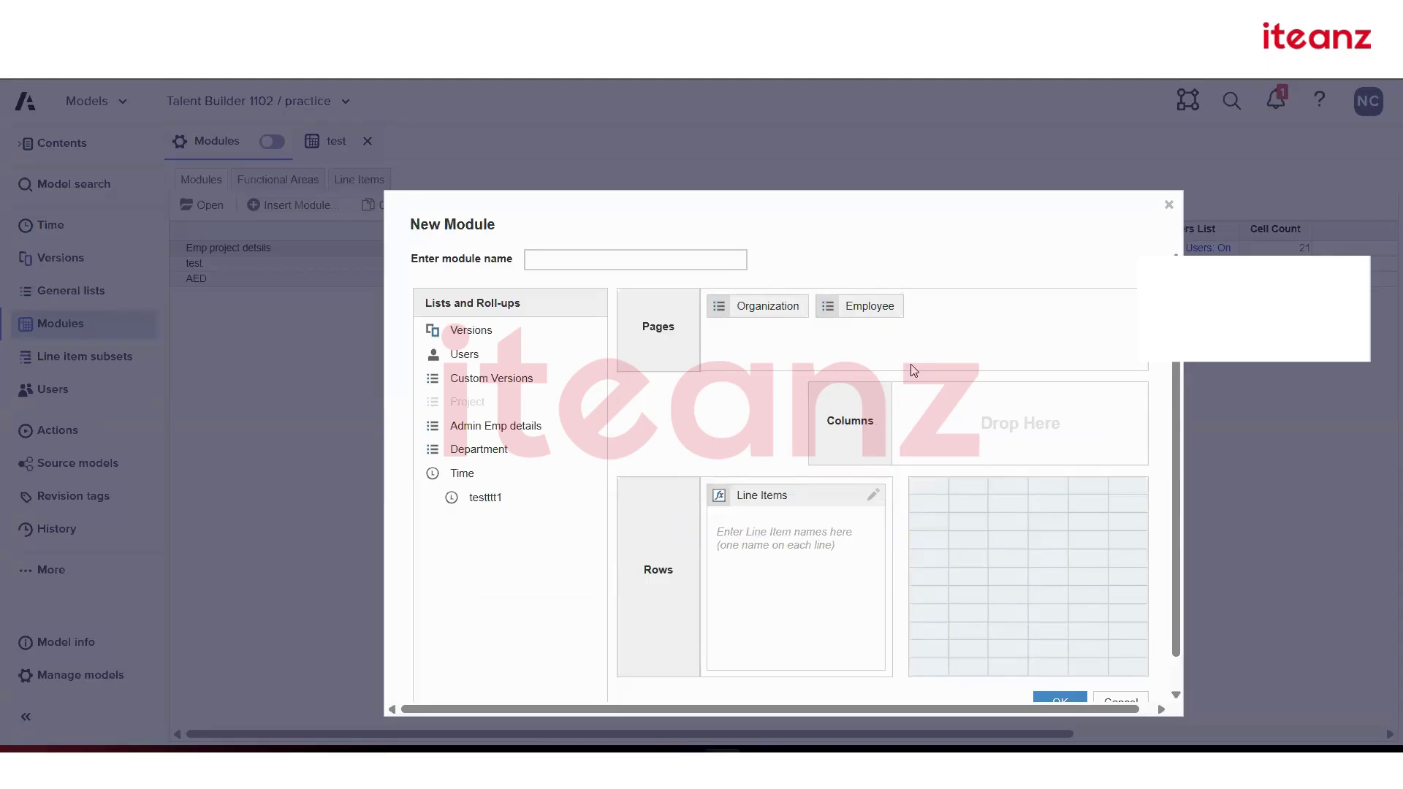
{"action": "left_click_drag", "start_coordinate": [747, 310], "coordinate": [457, 555]}
{"action": "left_click_drag", "start_coordinate": [764, 313], "coordinate": [471, 447]}
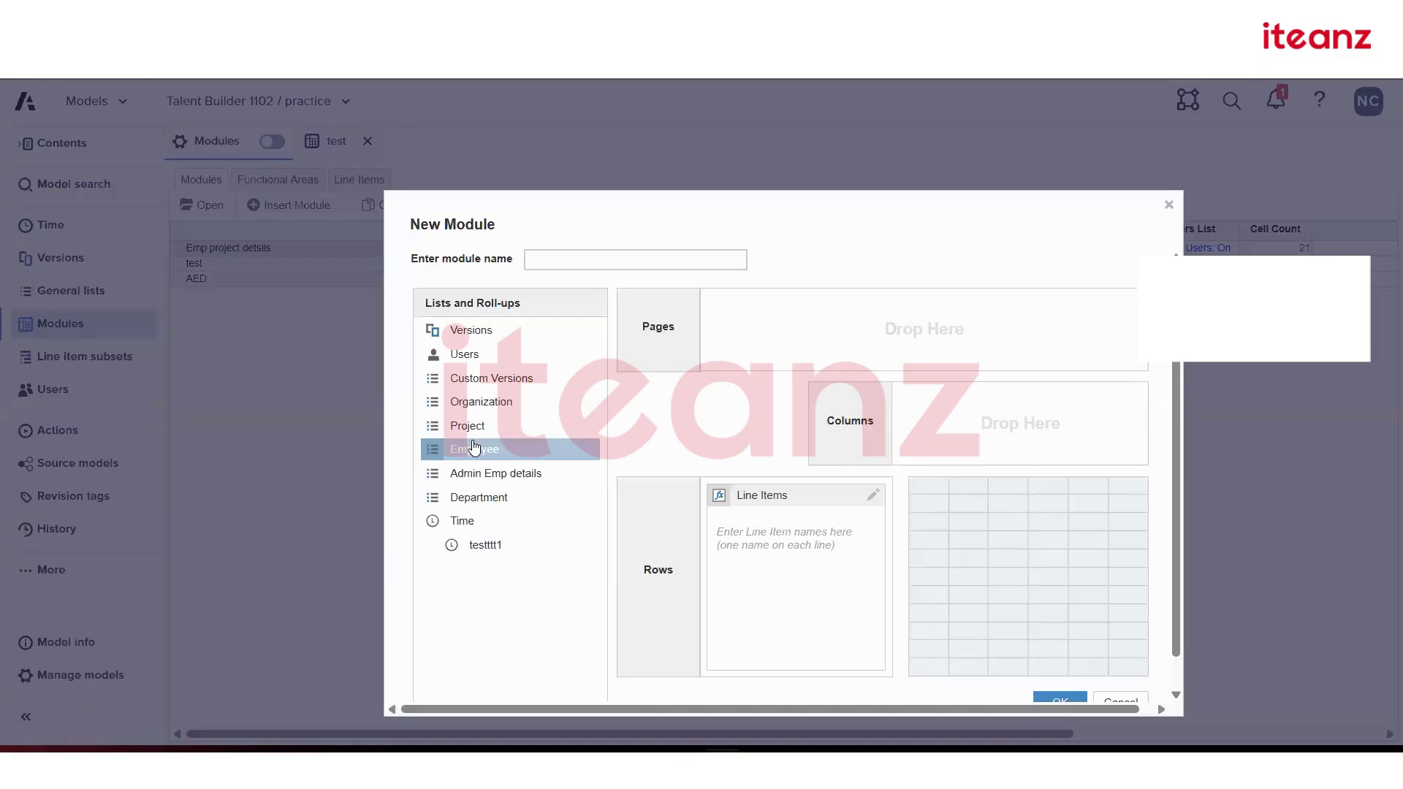
- Add the Employee list to the new module's columns and enter UID and name as its line items
{"action": "left_click", "coordinate": [750, 561]}
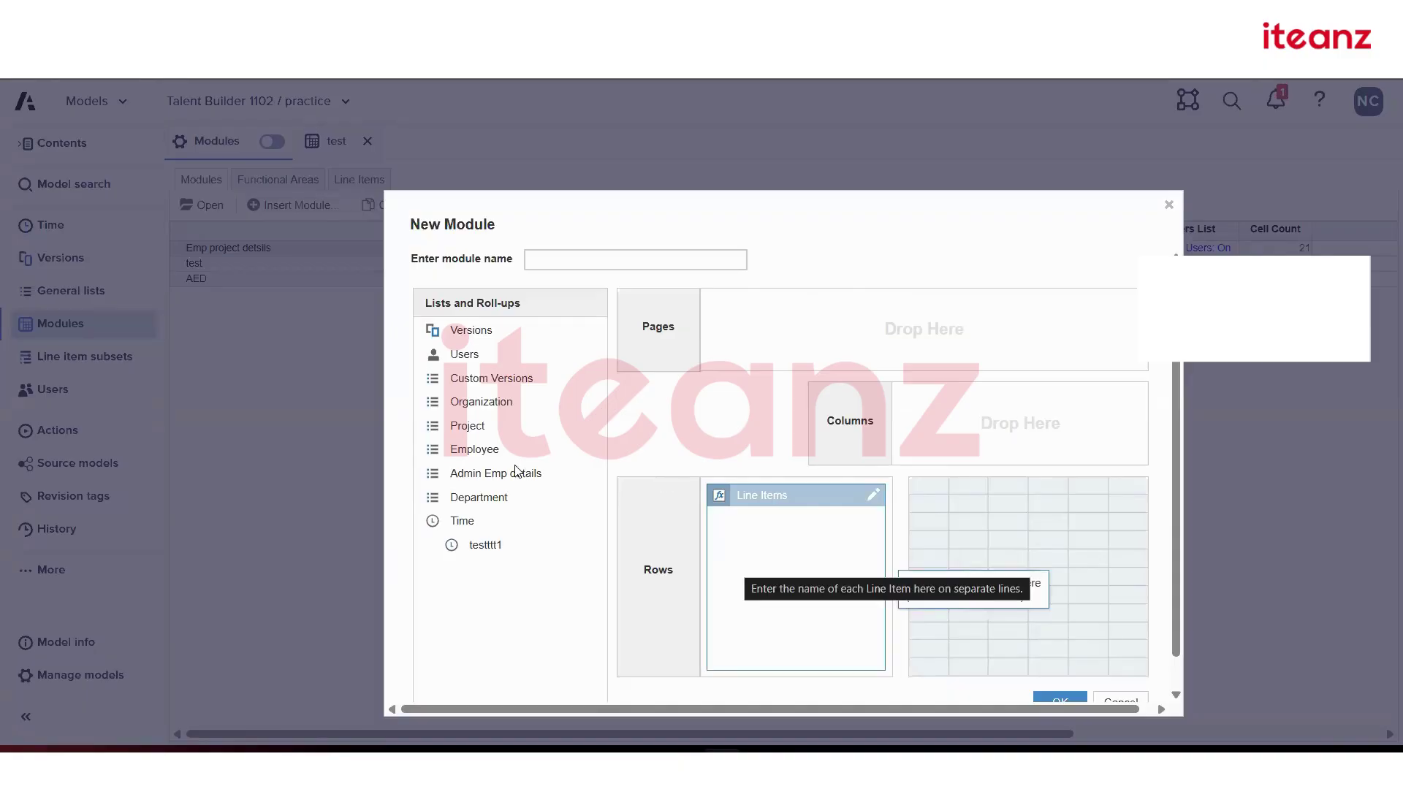
{"action": "left_click", "coordinate": [485, 401]}
{"action": "left_click", "coordinate": [516, 473]}
{"action": "left_click", "coordinate": [485, 427]}
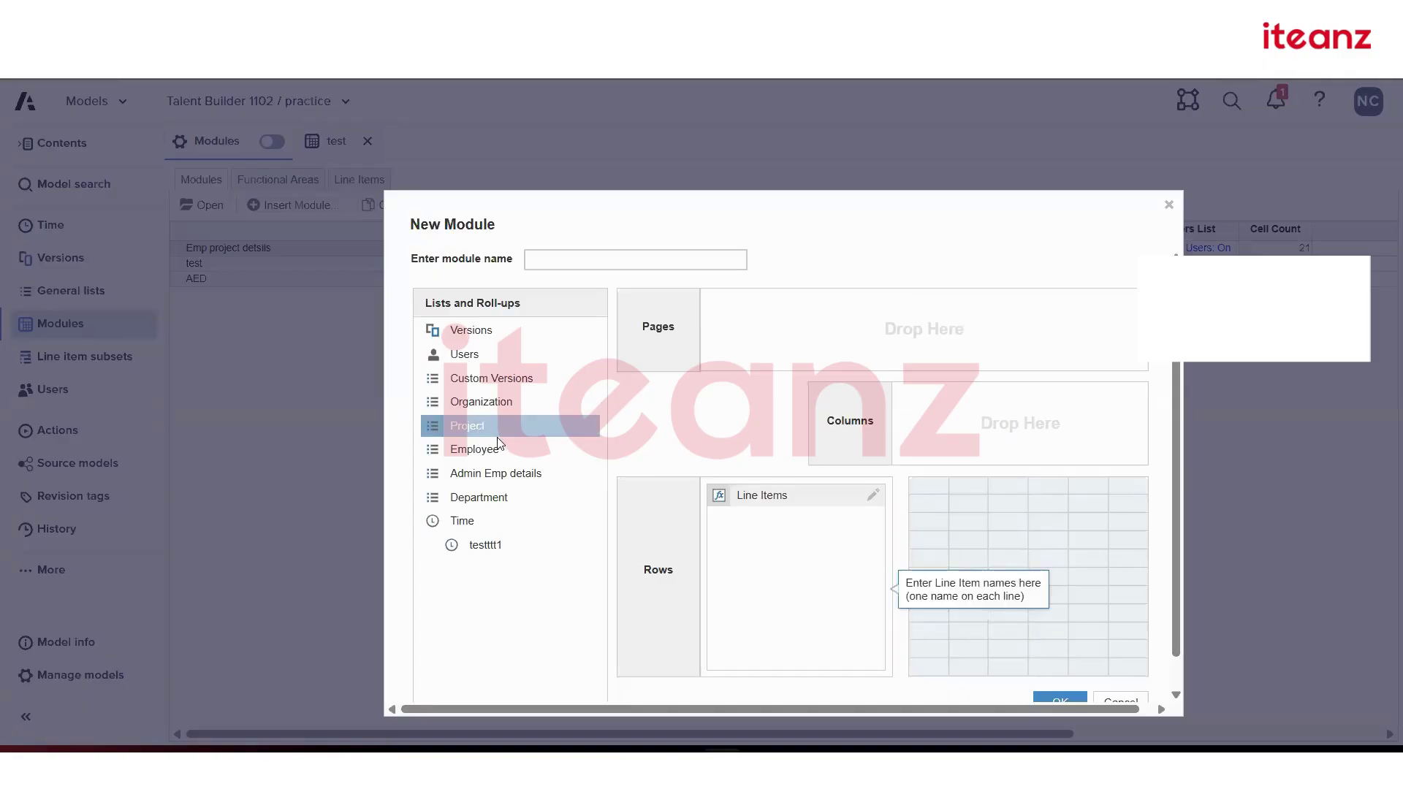
{"action": "left_click", "coordinate": [502, 450]}
{"action": "left_click_drag", "start_coordinate": [504, 456], "coordinate": [957, 422]}
{"action": "left_click", "coordinate": [792, 523]}
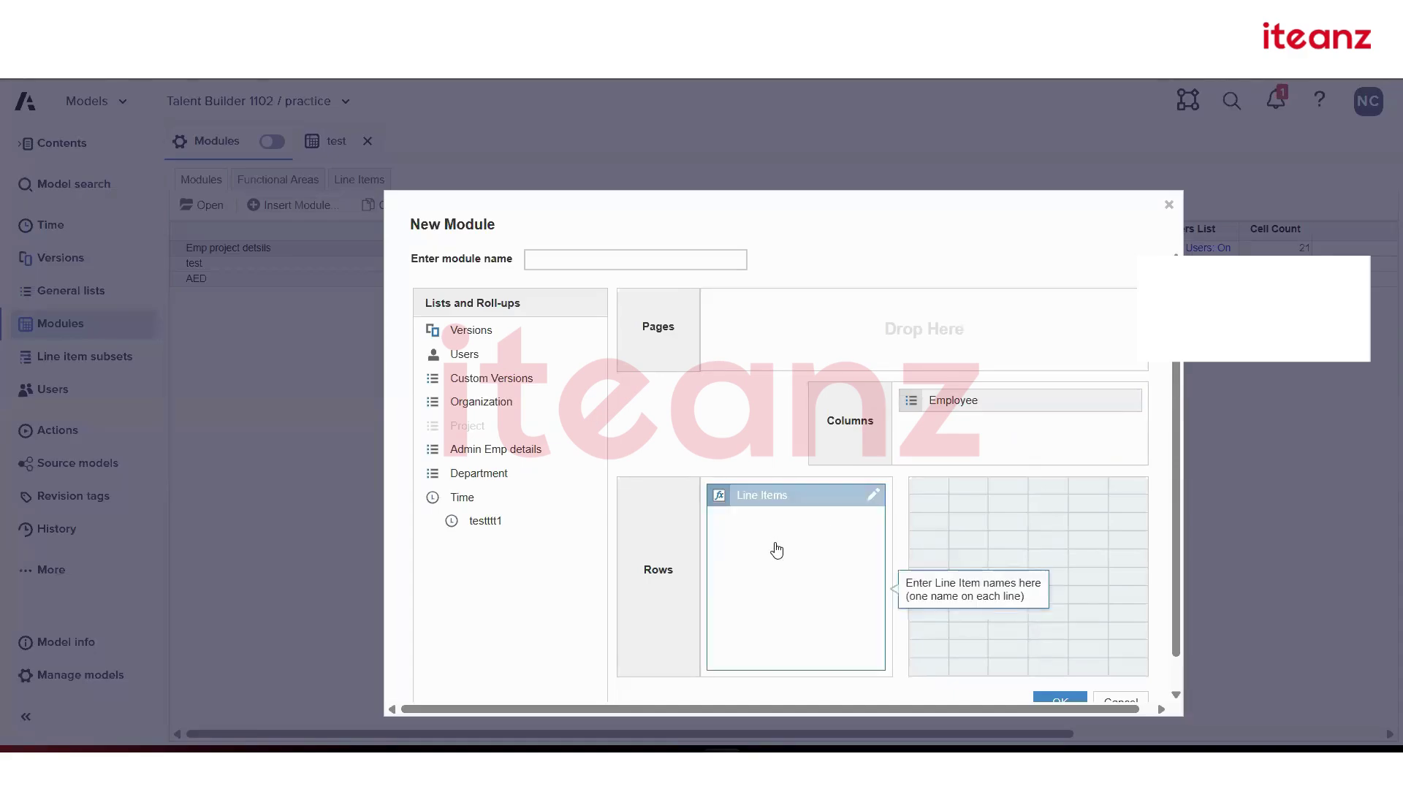
{"action": "type", "text": "Ul"}
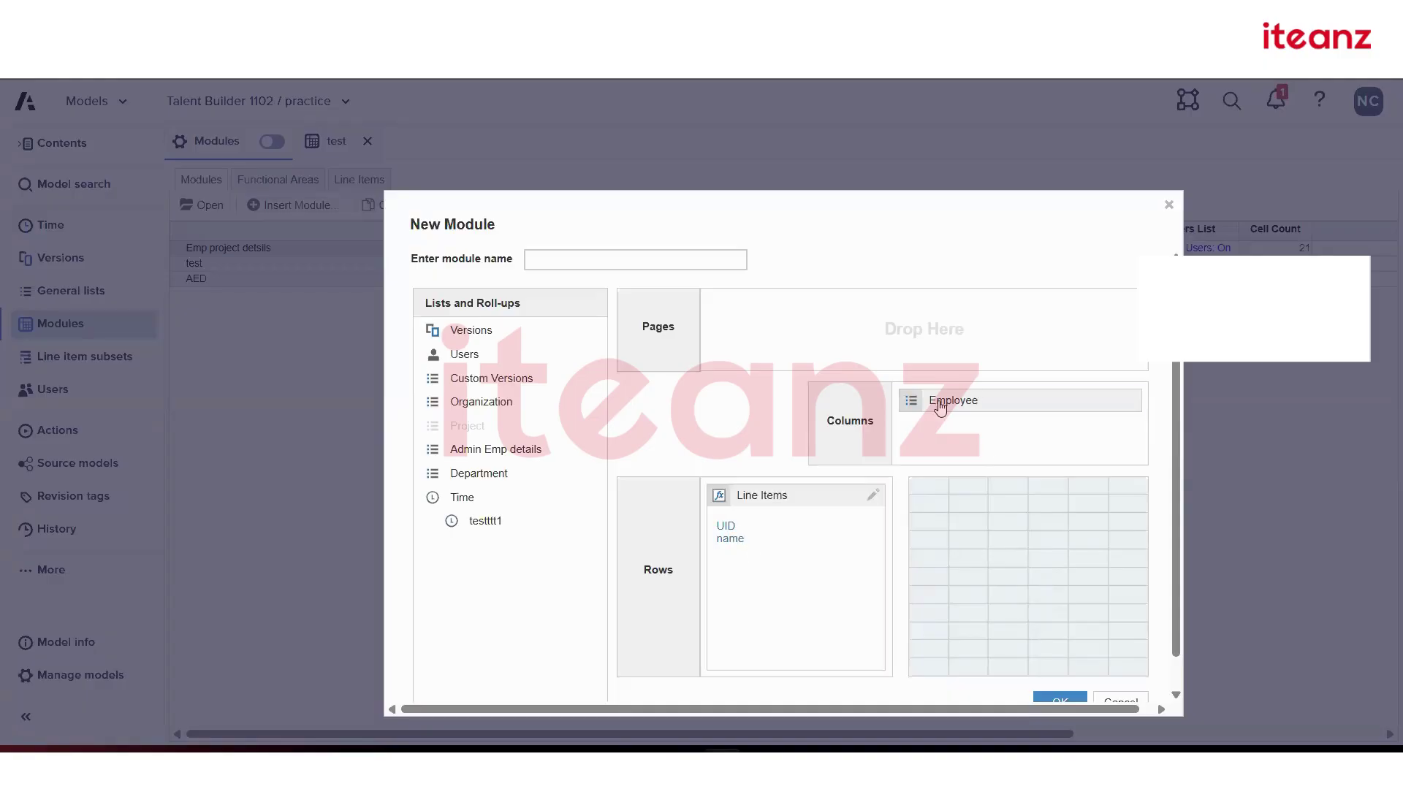
- Arrange the new module with Versions on pages, Line Items in columns and Employee in rows
{"action": "left_click_drag", "start_coordinate": [950, 401], "coordinate": [748, 521]}
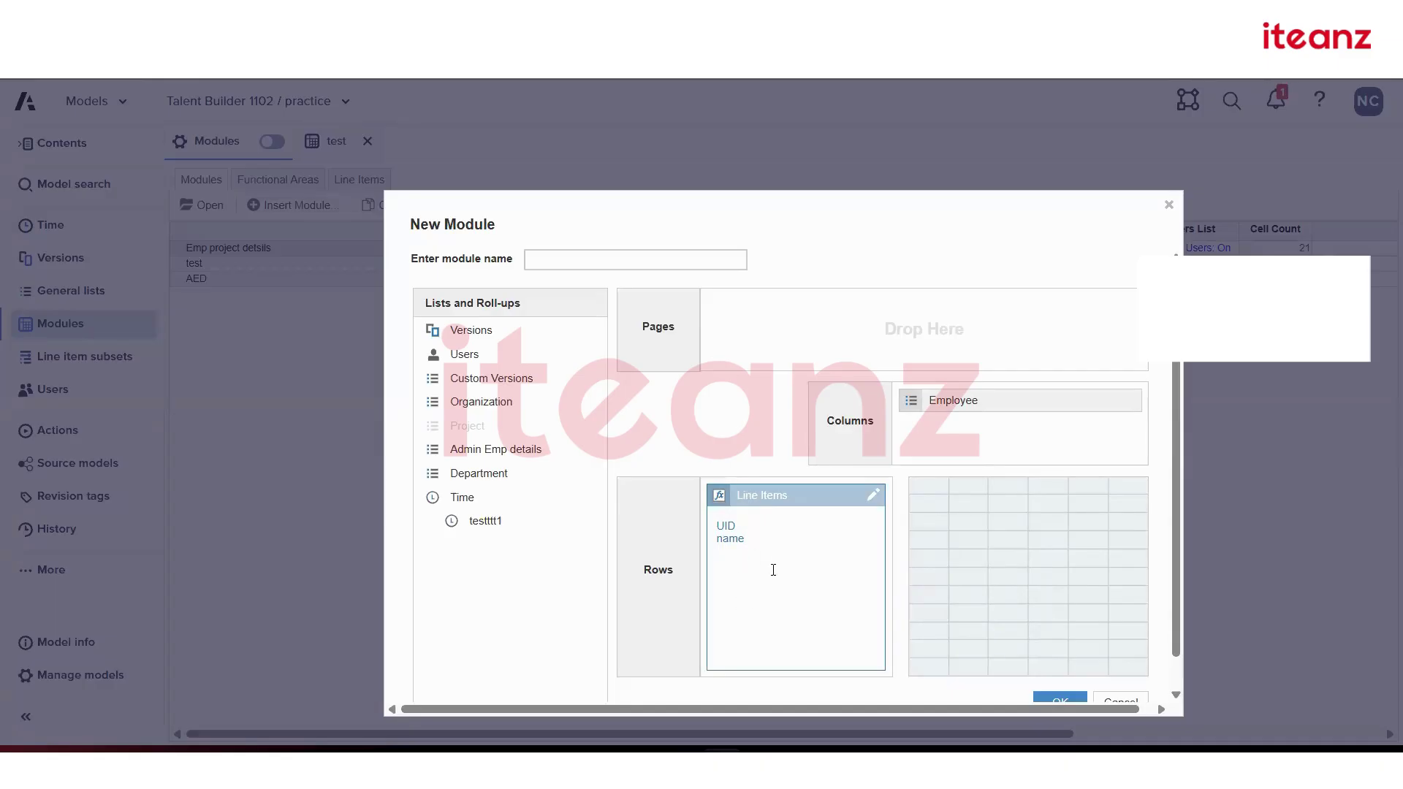
{"action": "left_click", "coordinate": [504, 378]}
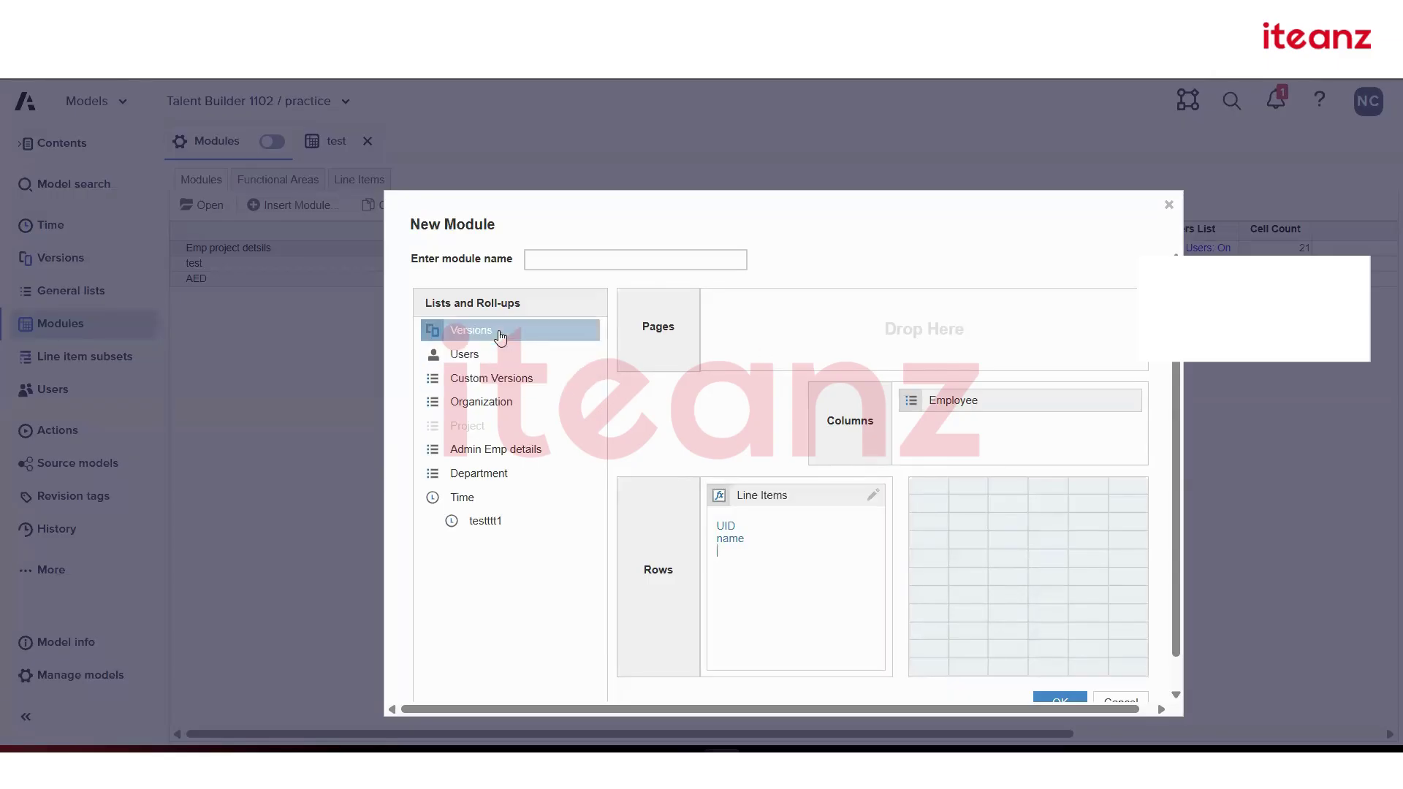
{"action": "left_click_drag", "start_coordinate": [498, 331], "coordinate": [760, 332]}
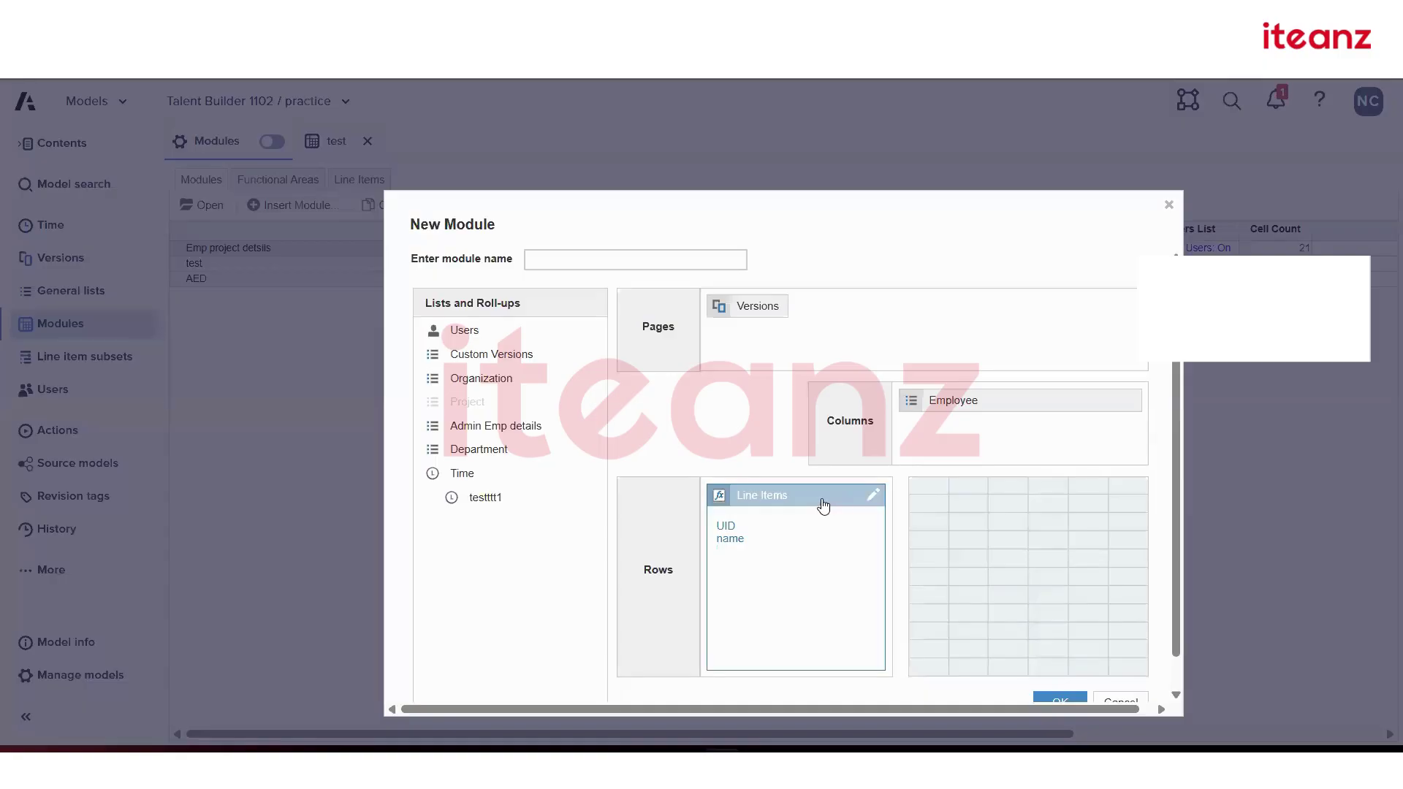
{"action": "left_click_drag", "start_coordinate": [823, 505], "coordinate": [986, 401]}
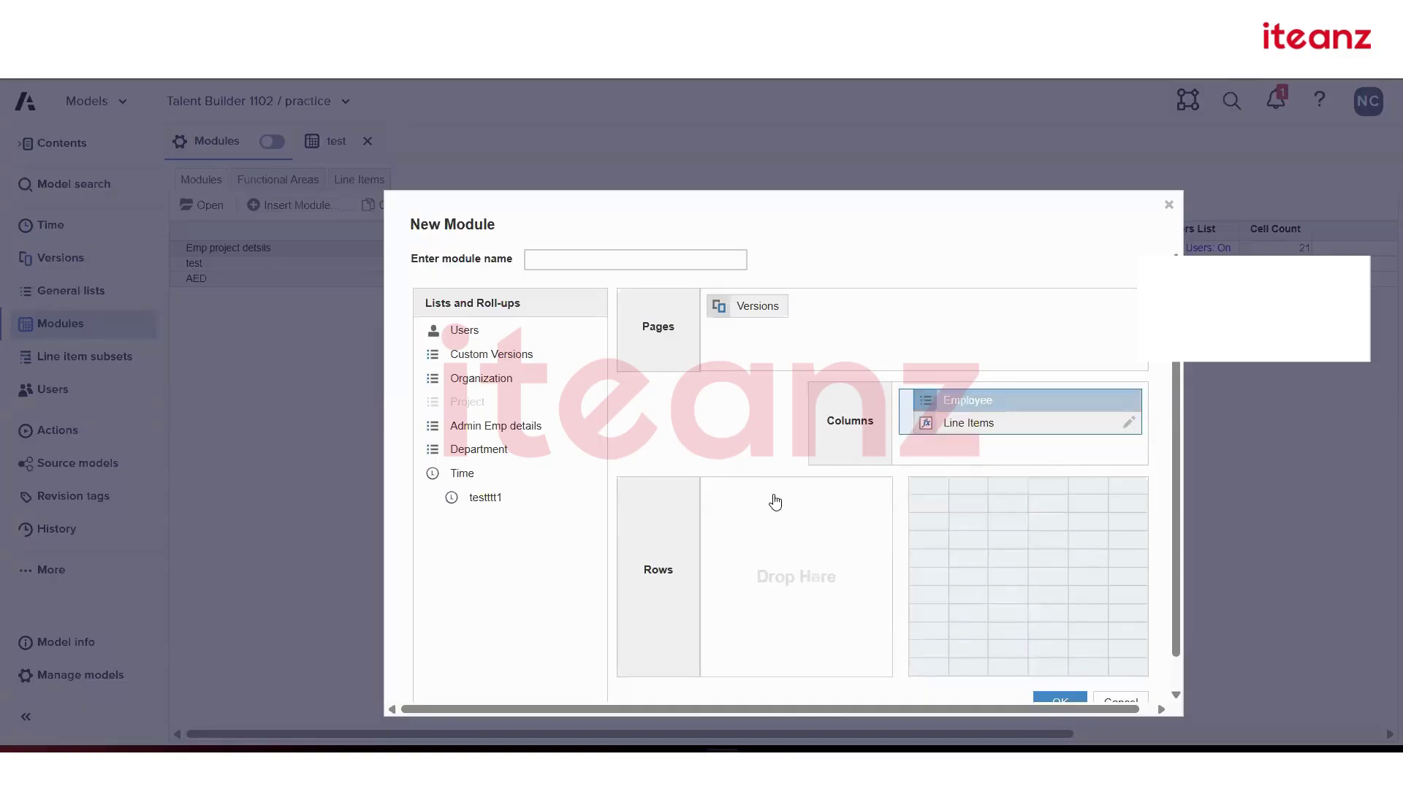
{"action": "left_click_drag", "start_coordinate": [776, 502], "coordinate": [775, 501]}
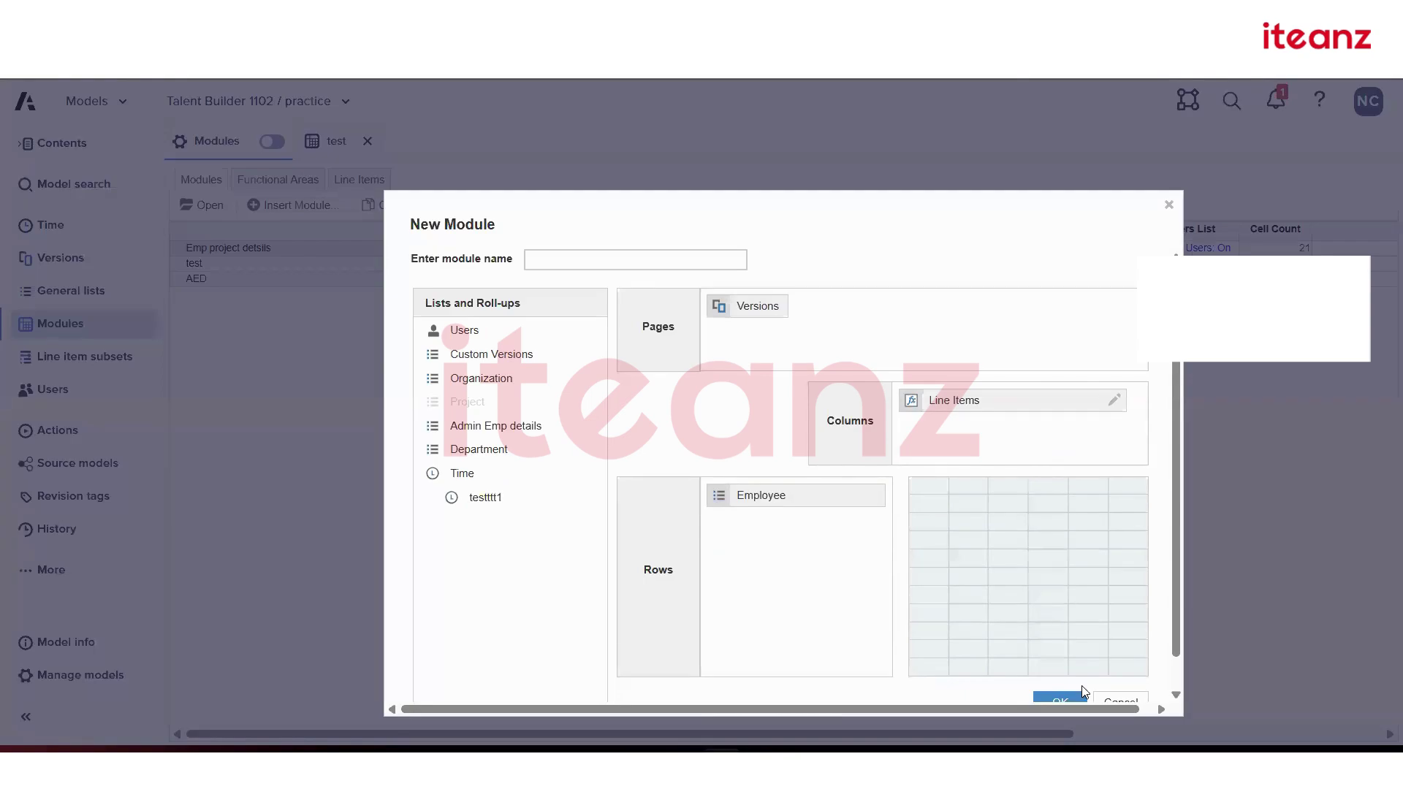
- Name the new module test2 and create it
{"action": "left_click", "coordinate": [631, 257]}
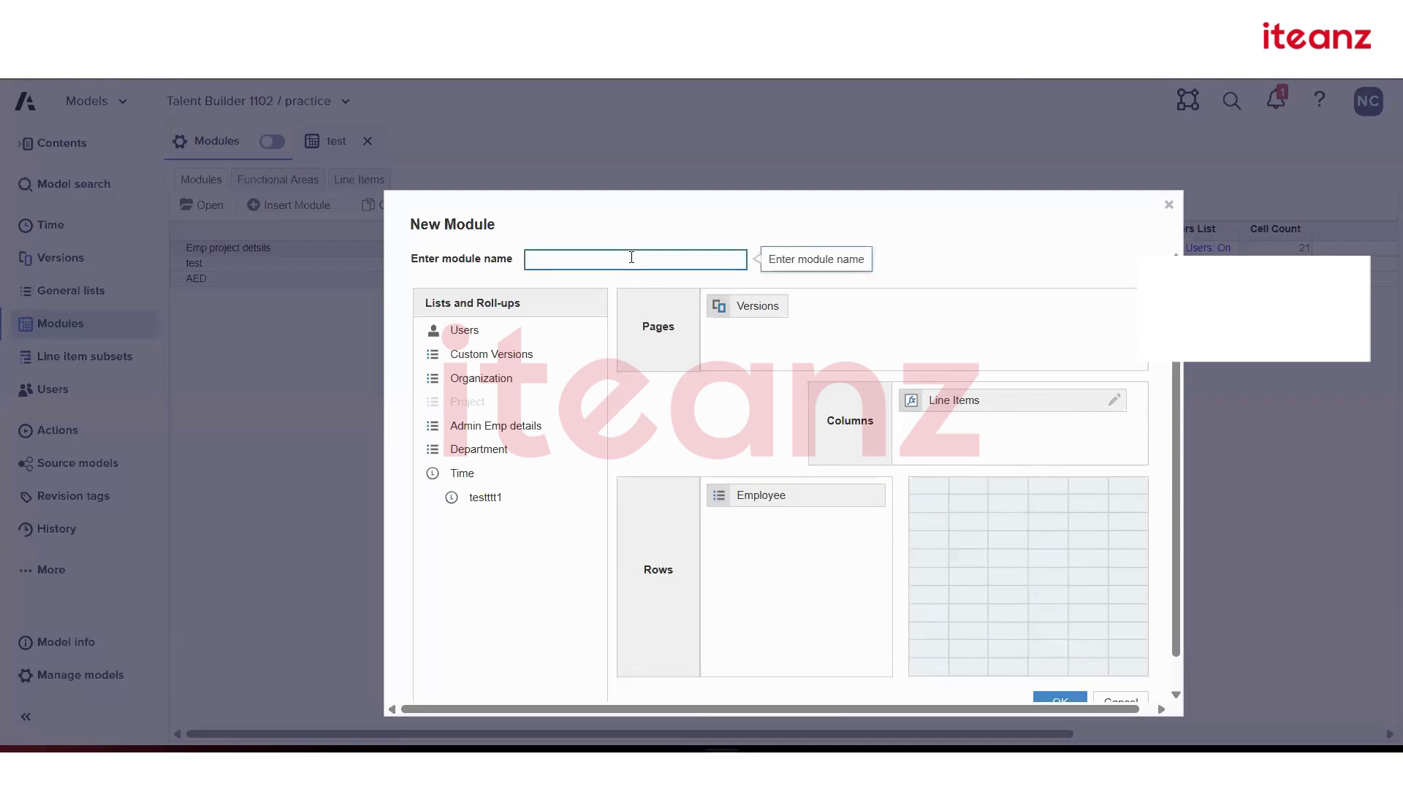
{"action": "type", "text": "tes"}
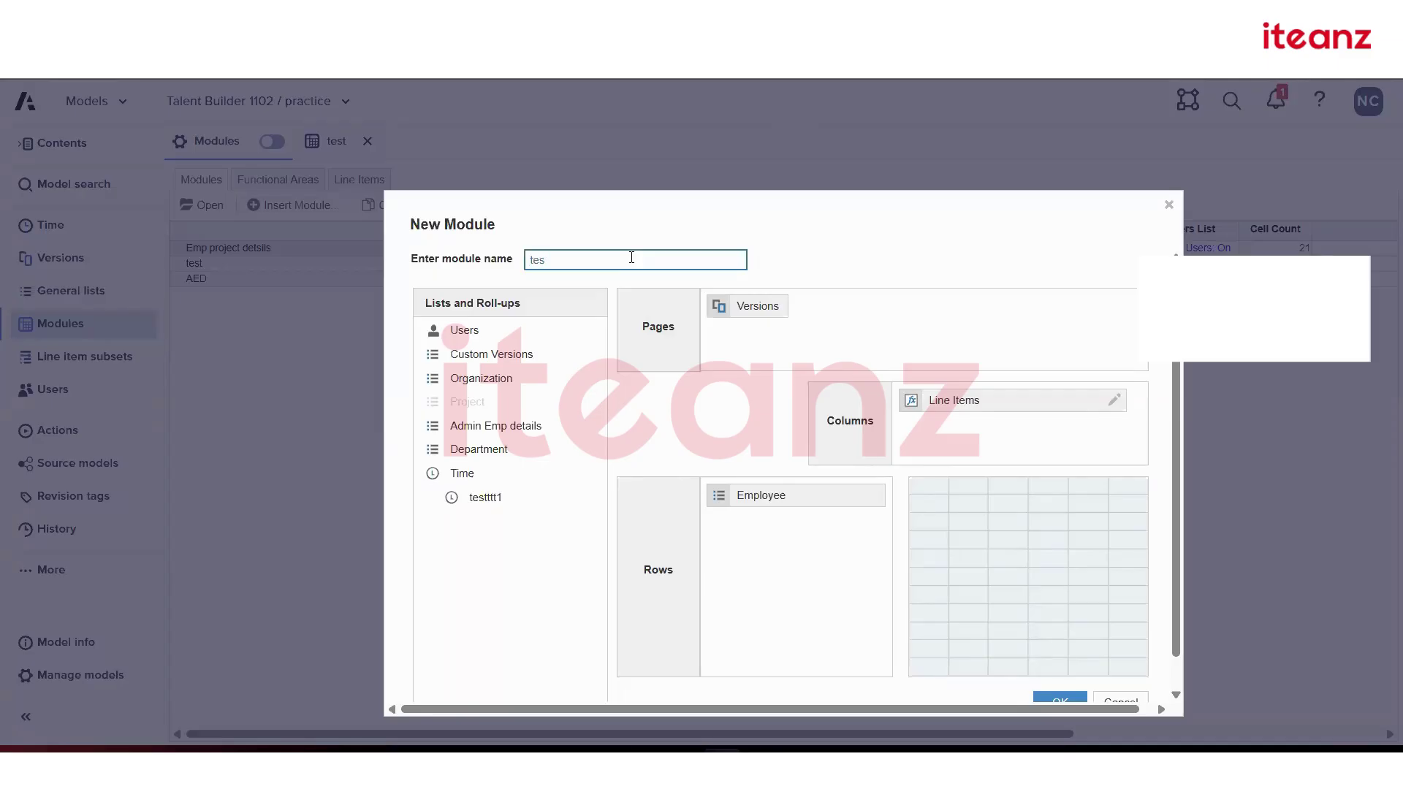
{"action": "type", "text": "t2"}
{"action": "scroll", "coordinate": [934, 524], "scroll_direction": "down", "scroll_amount": 1}
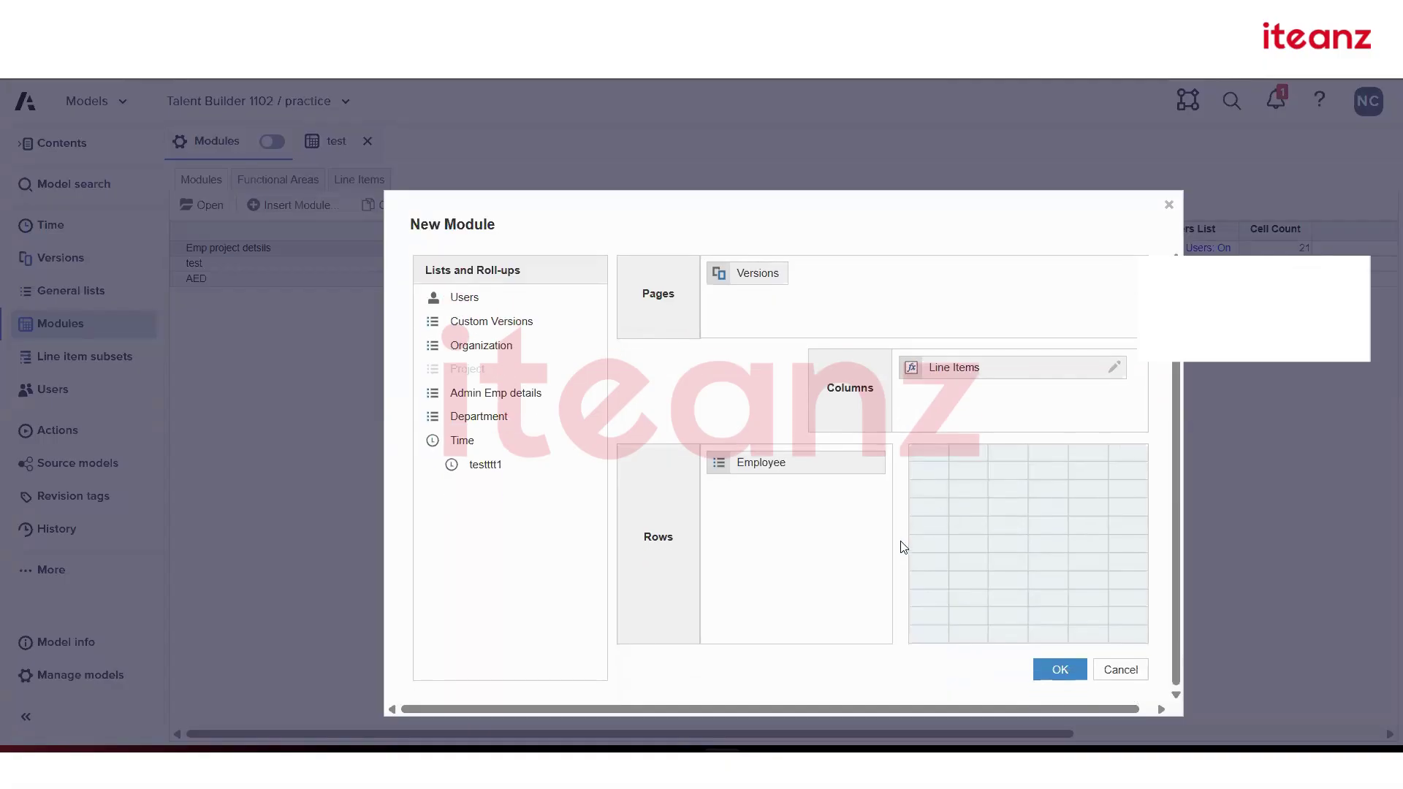
{"action": "left_click", "coordinate": [1052, 665]}
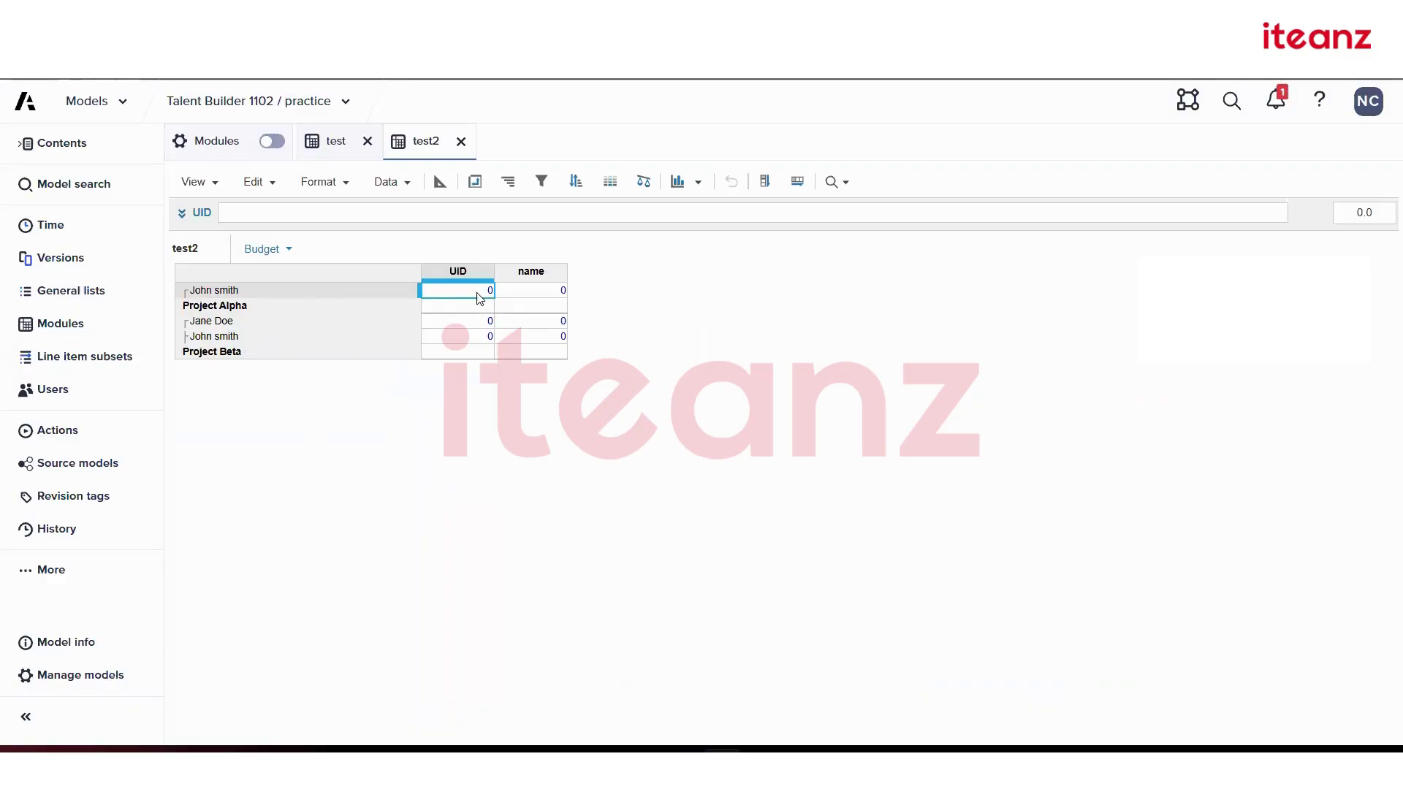
- Look at the version choices of the test2 module and return to the overview of general lists
{"action": "left_click", "coordinate": [257, 249]}
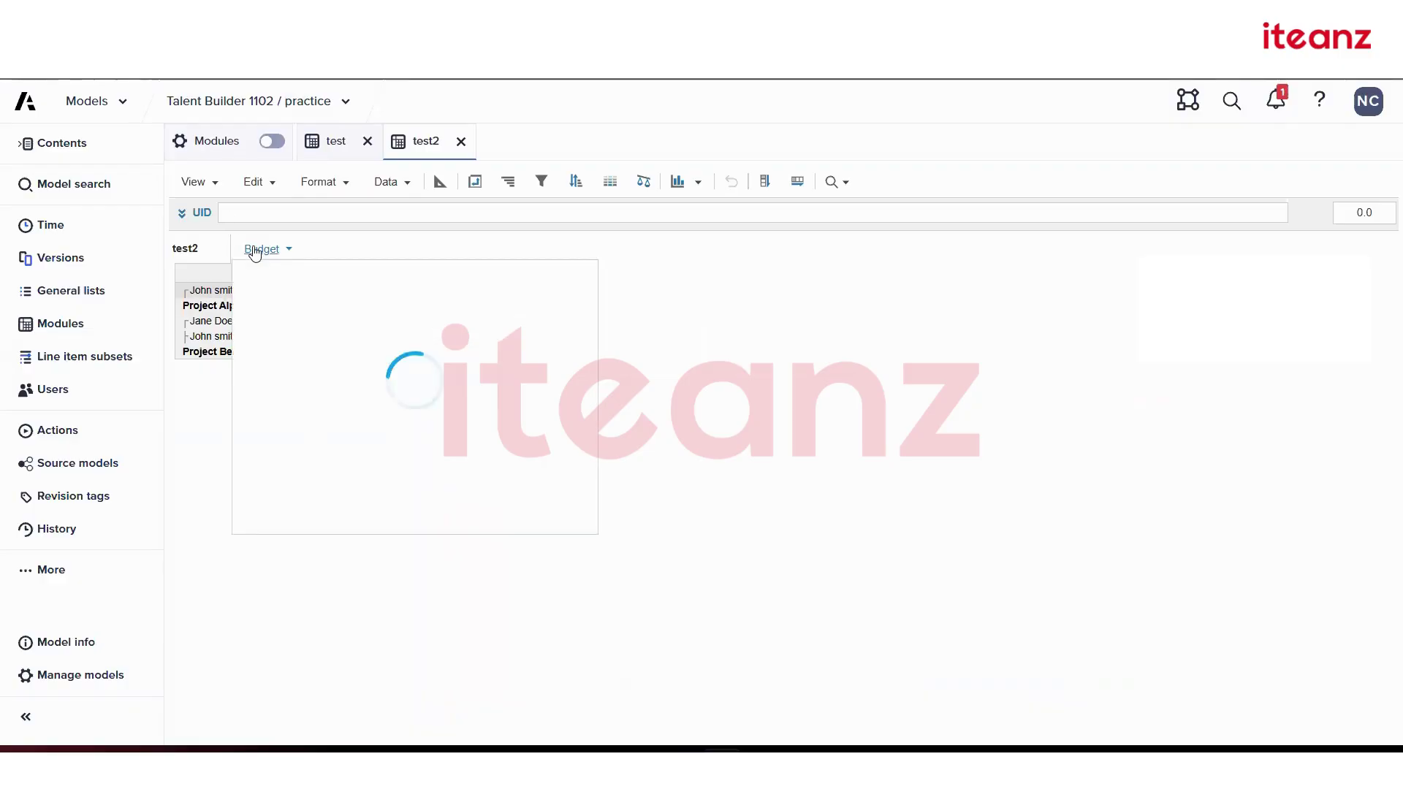
{"action": "left_click", "coordinate": [712, 376]}
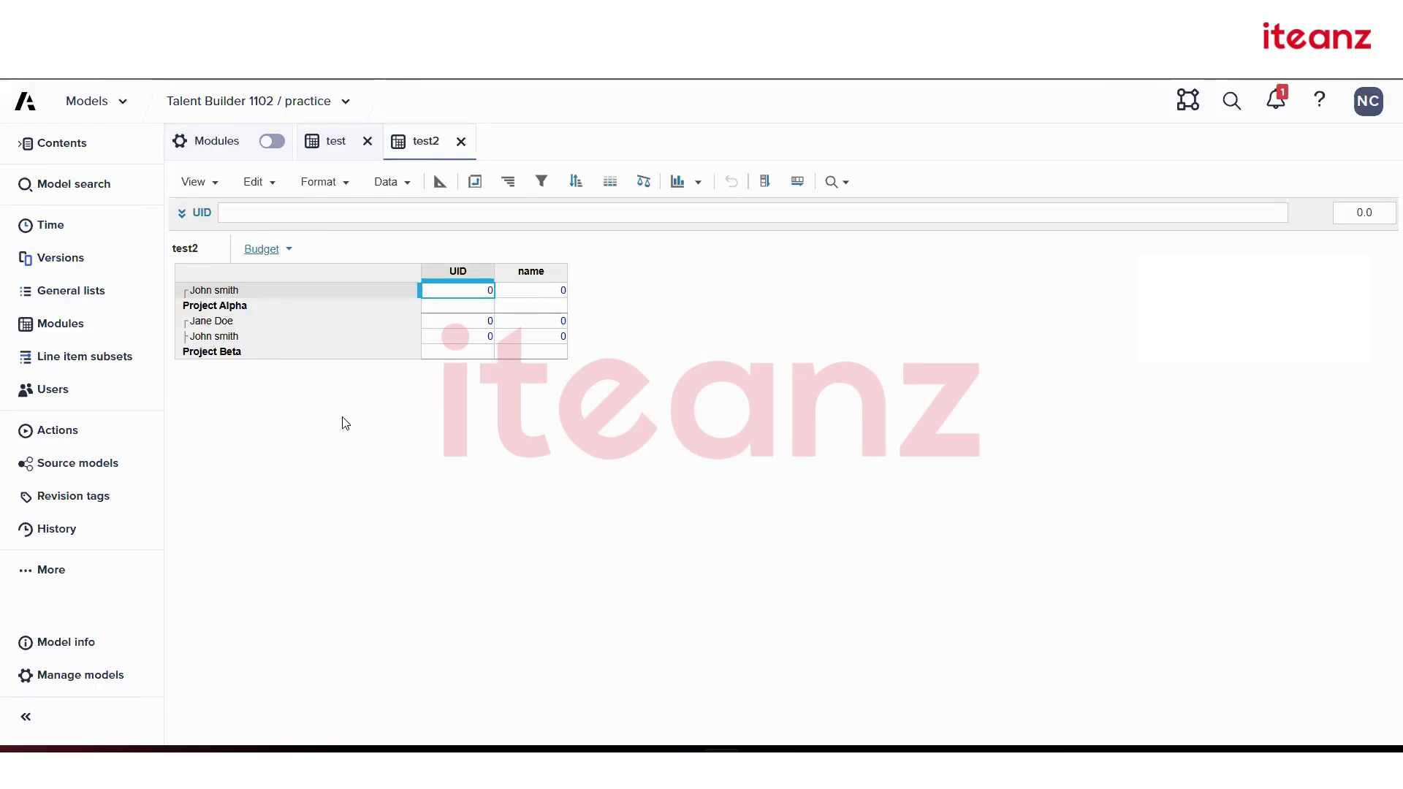
{"action": "left_click", "coordinate": [48, 294]}
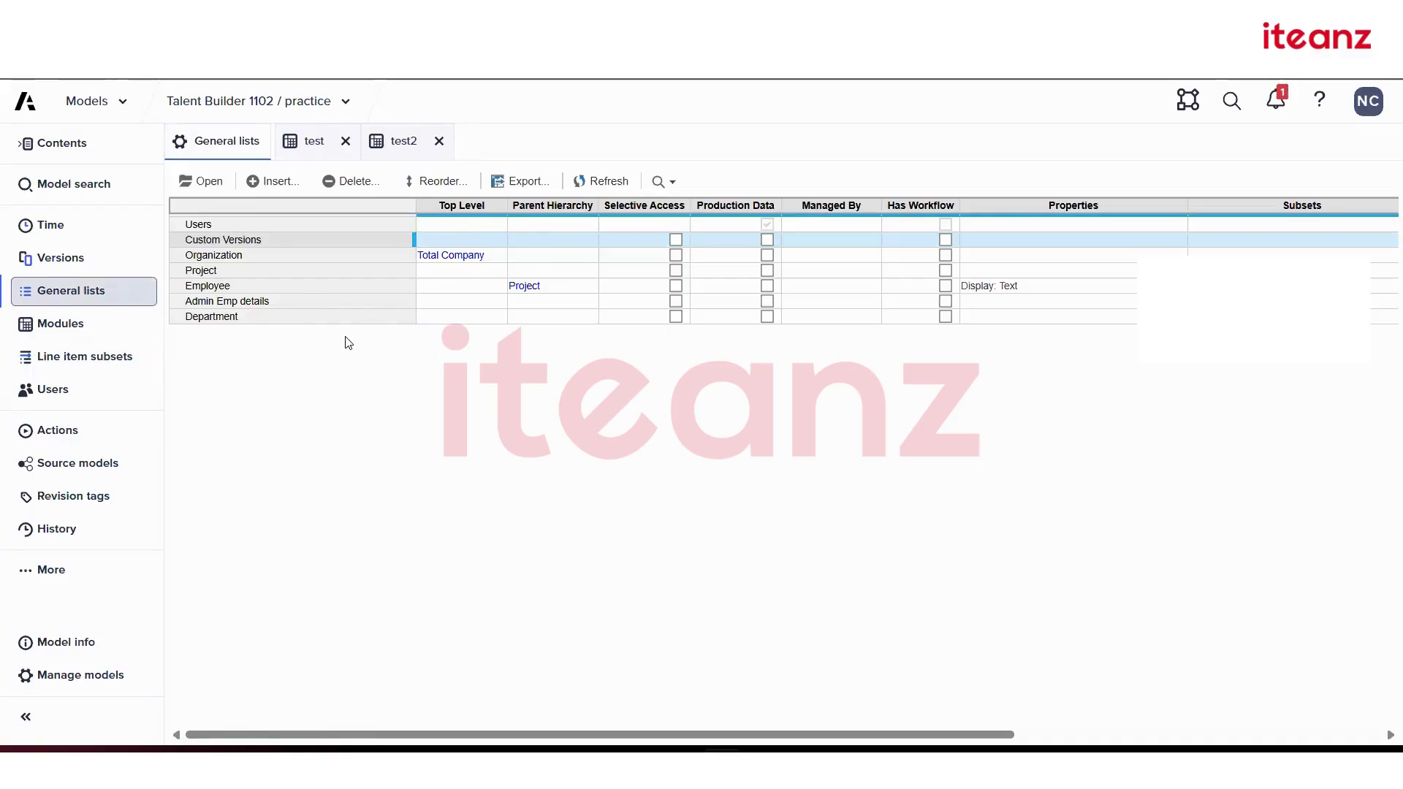
- Switch to the Introduction to Level 1 Model Building course, review the training program's lesson sequence, and return to Anaplan
{"action": "left_click", "coordinate": [412, 16]}
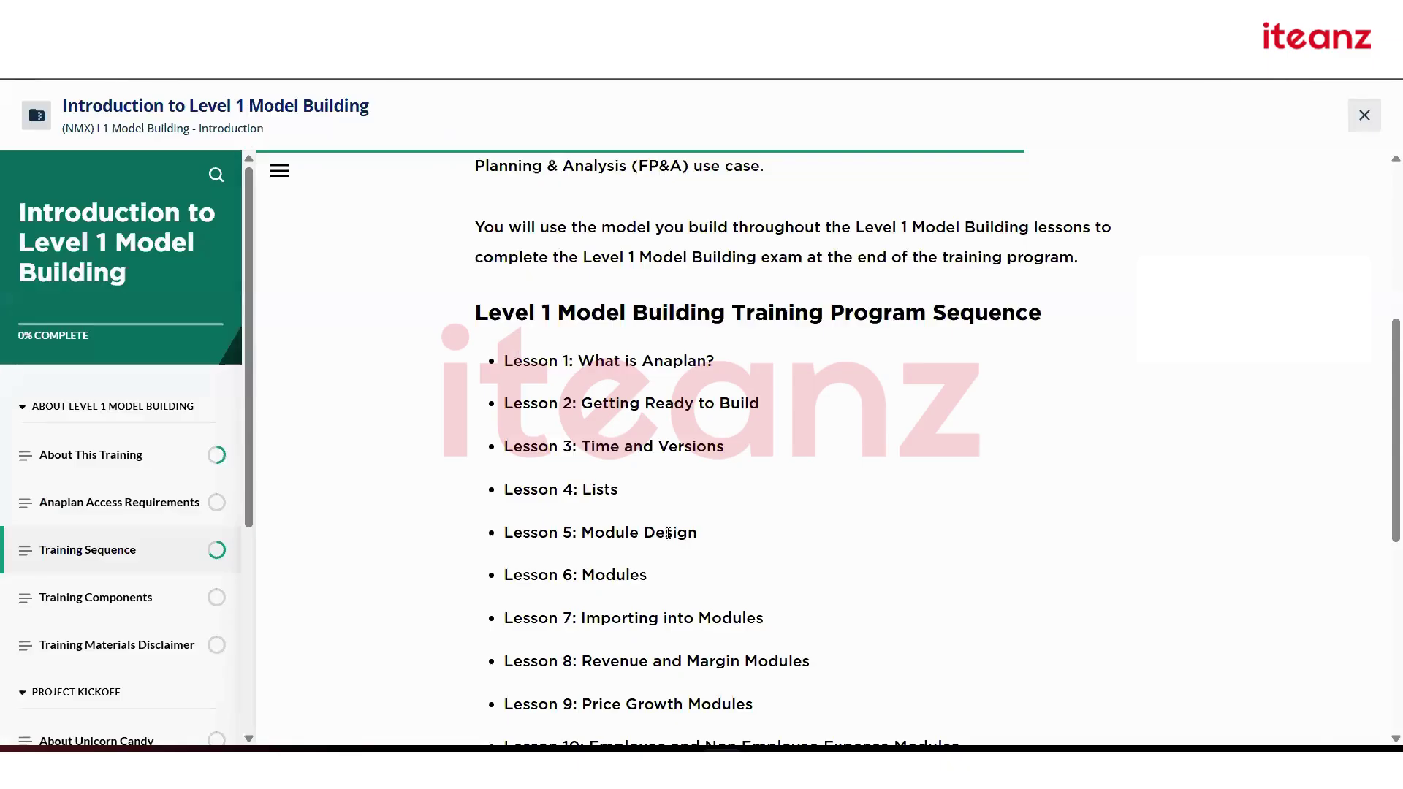
{"action": "scroll", "coordinate": [668, 533], "scroll_direction": "down", "scroll_amount": 2}
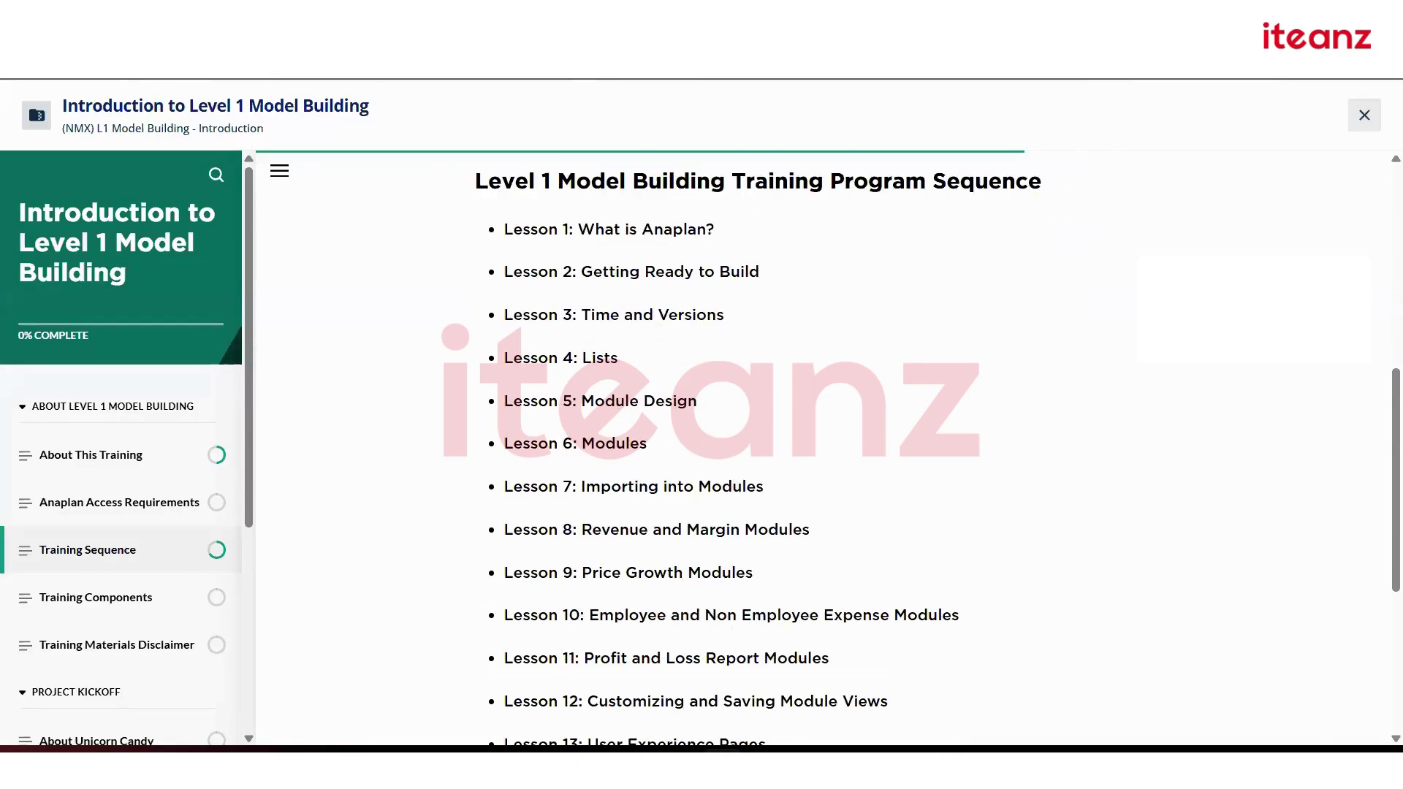
{"action": "left_click", "coordinate": [387, 16]}
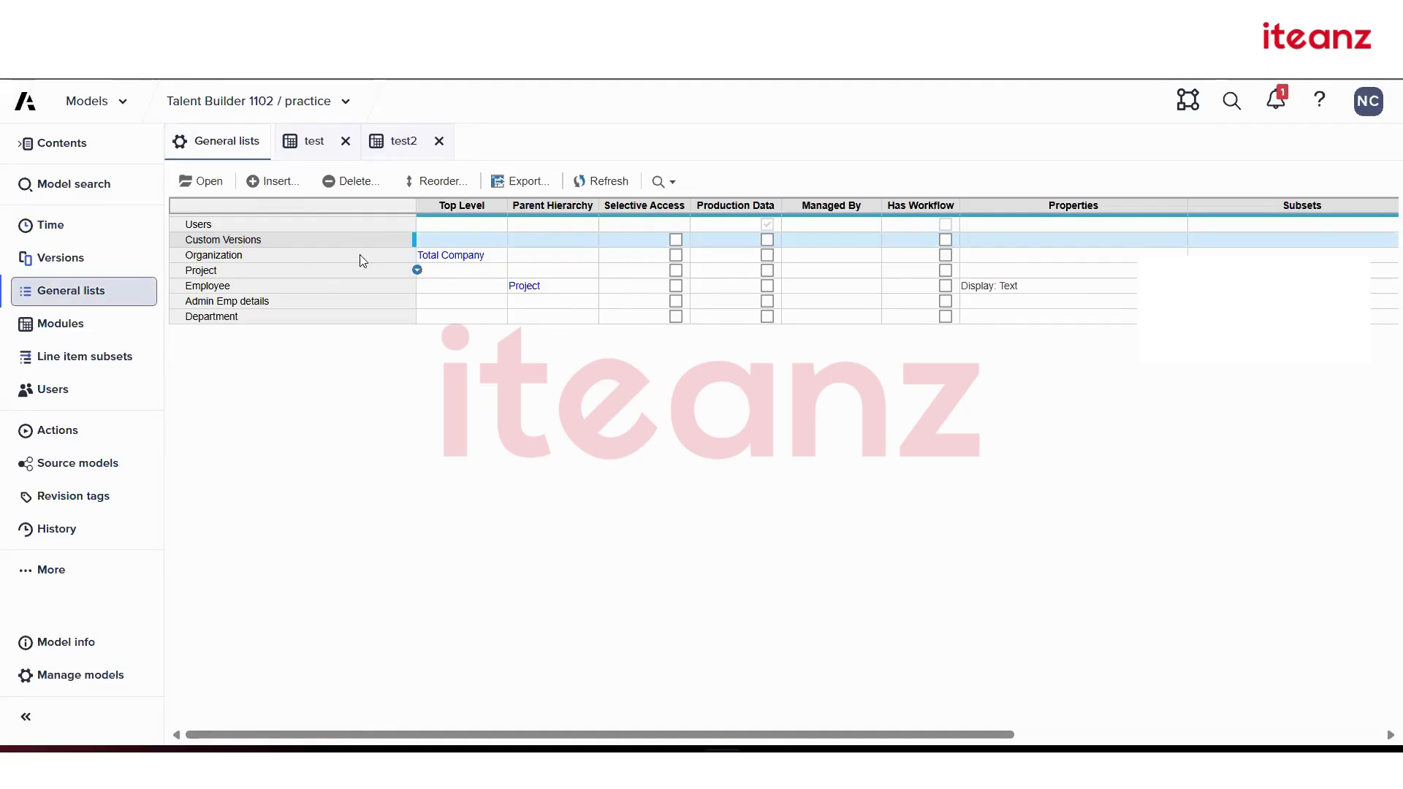
- Set the top level of the Custom Versions list to all
{"action": "left_click", "coordinate": [455, 241]}
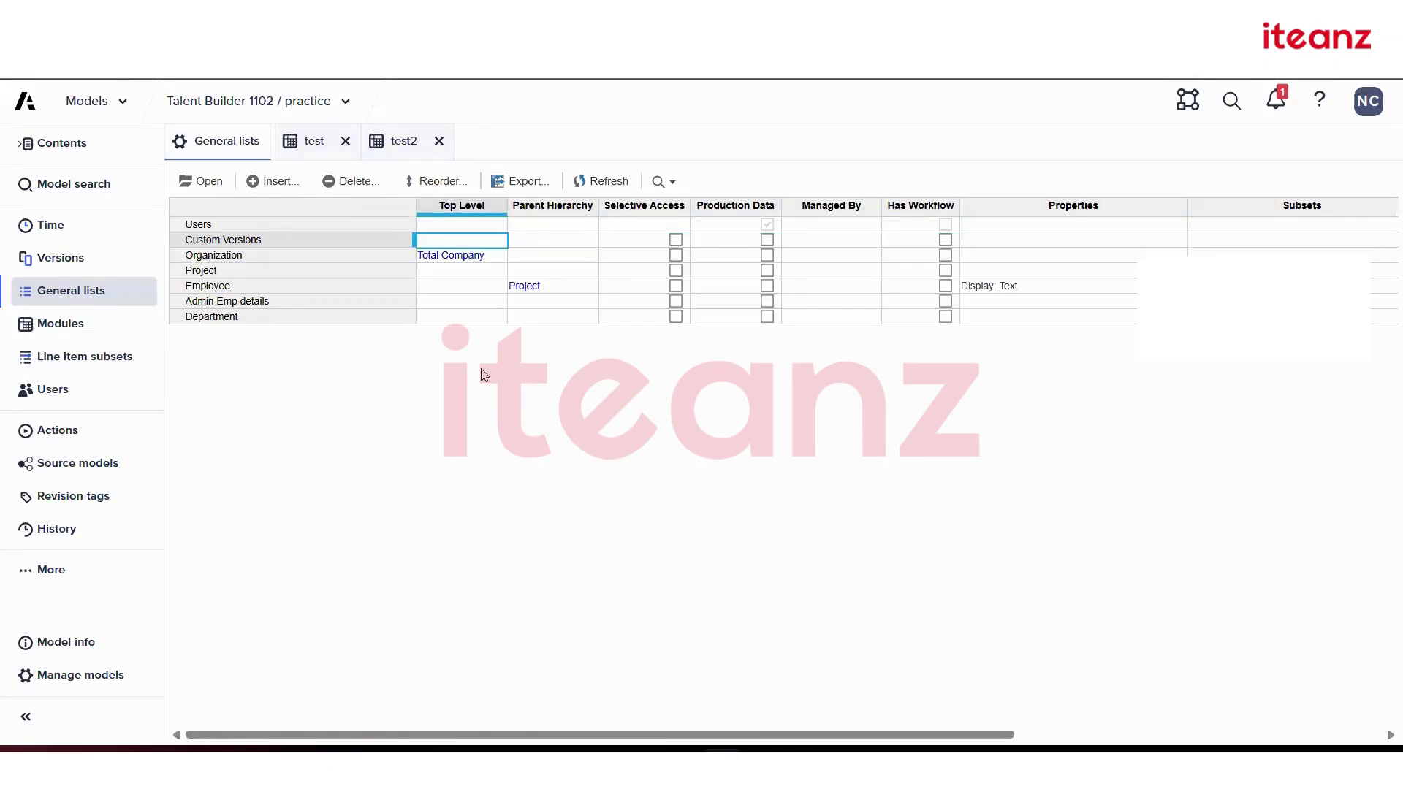
{"action": "key", "text": "F2"}
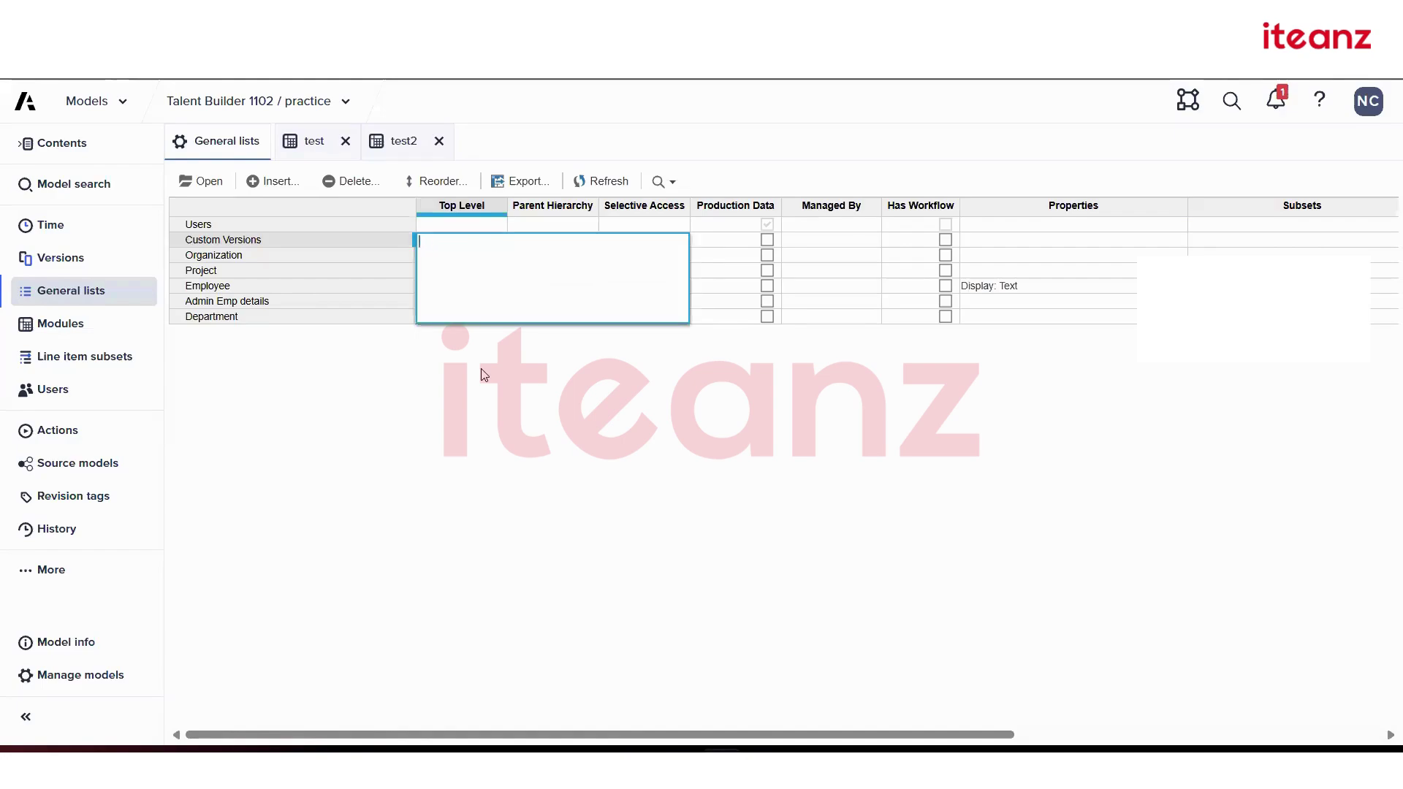
{"action": "type", "text": "all"}
{"action": "key", "text": "Return"}
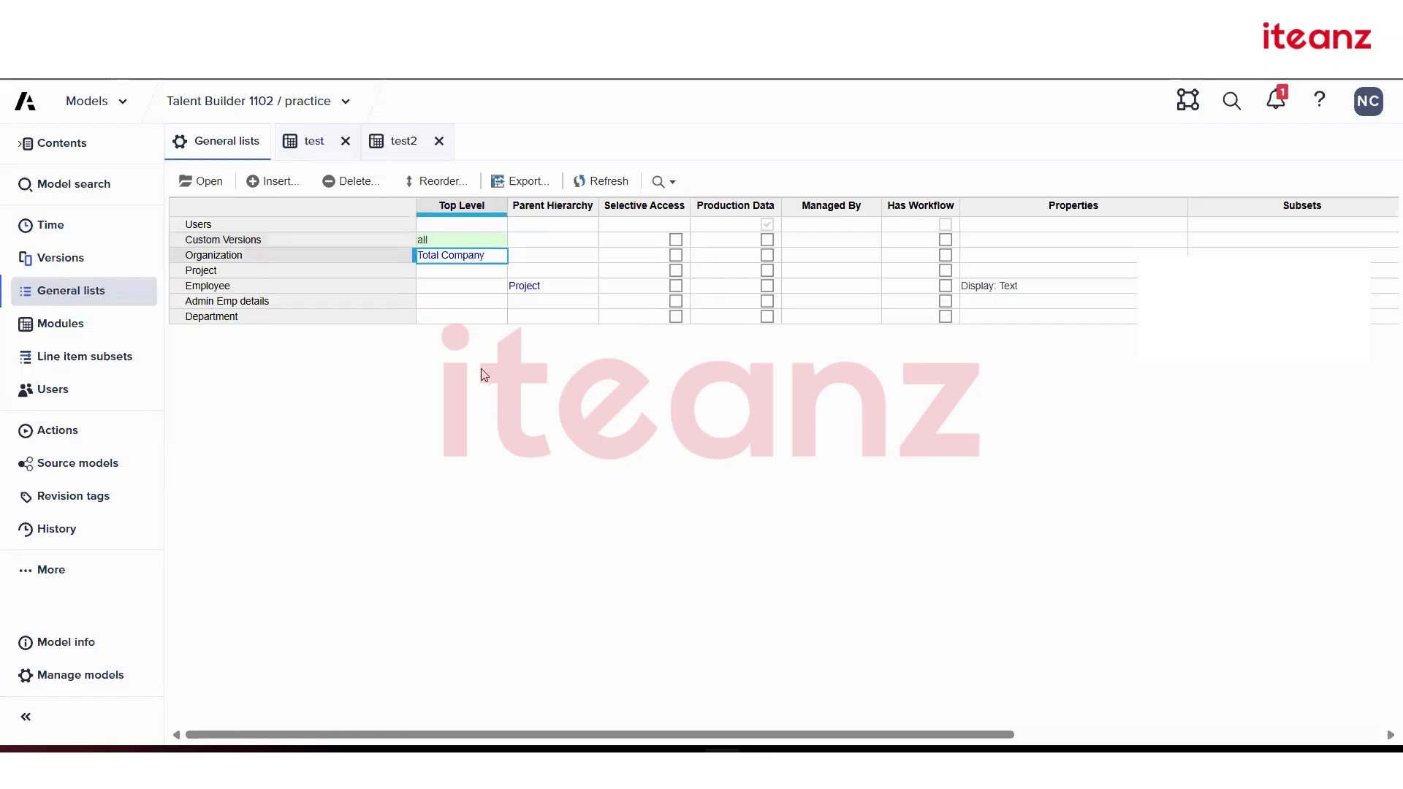
- Open the Custom Versions list and inspect its items and parents in the grid view
{"action": "left_click", "coordinate": [366, 238]}
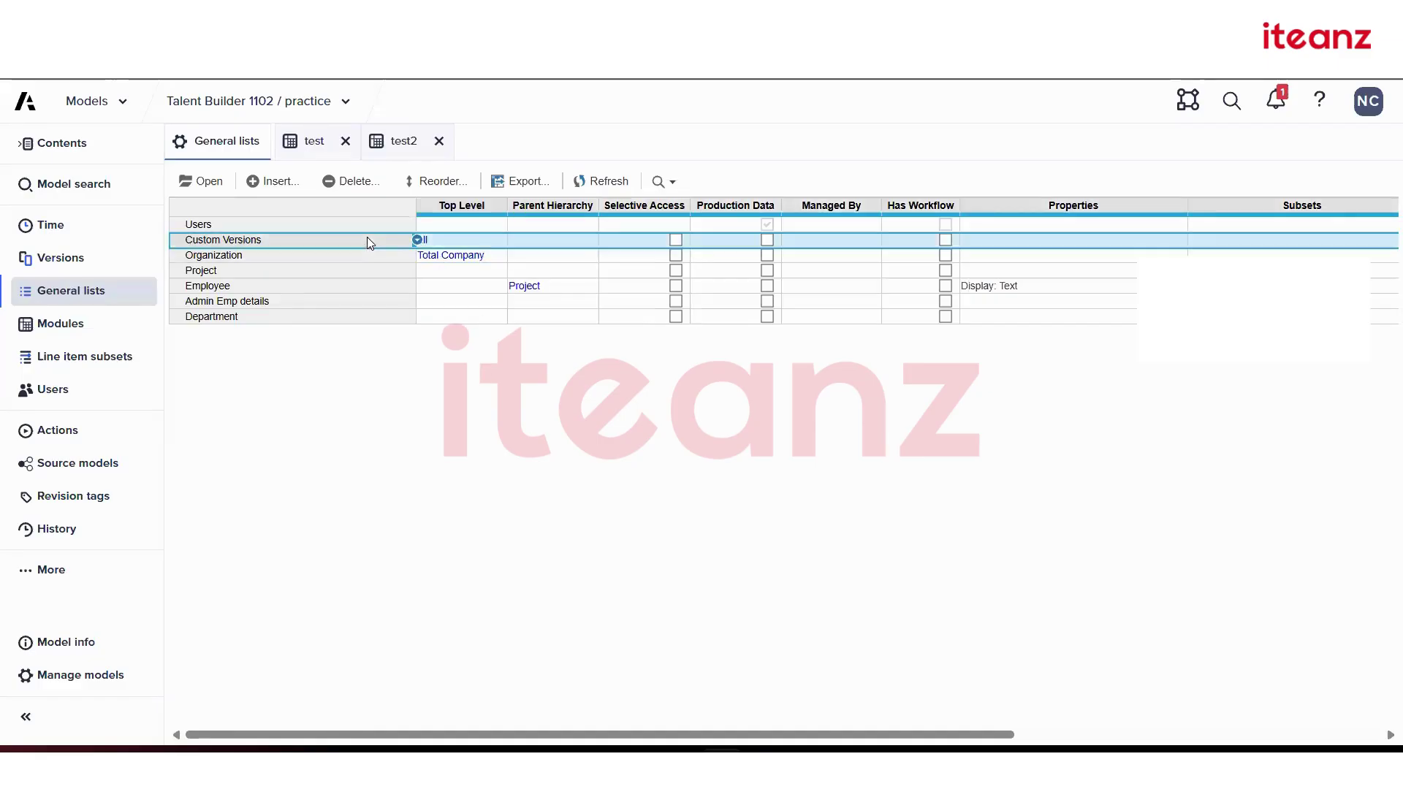
{"action": "left_click", "coordinate": [200, 181]}
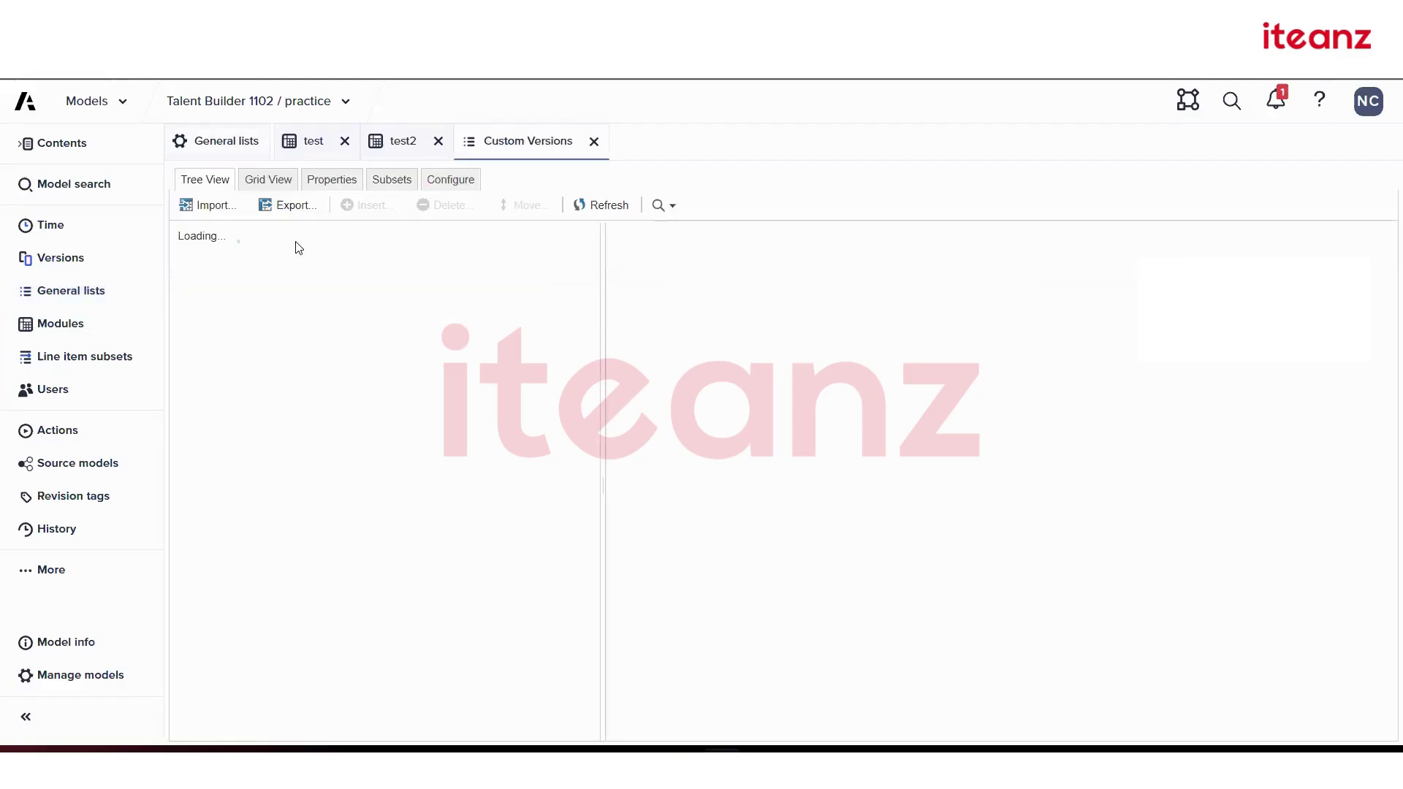
{"action": "left_click", "coordinate": [268, 181]}
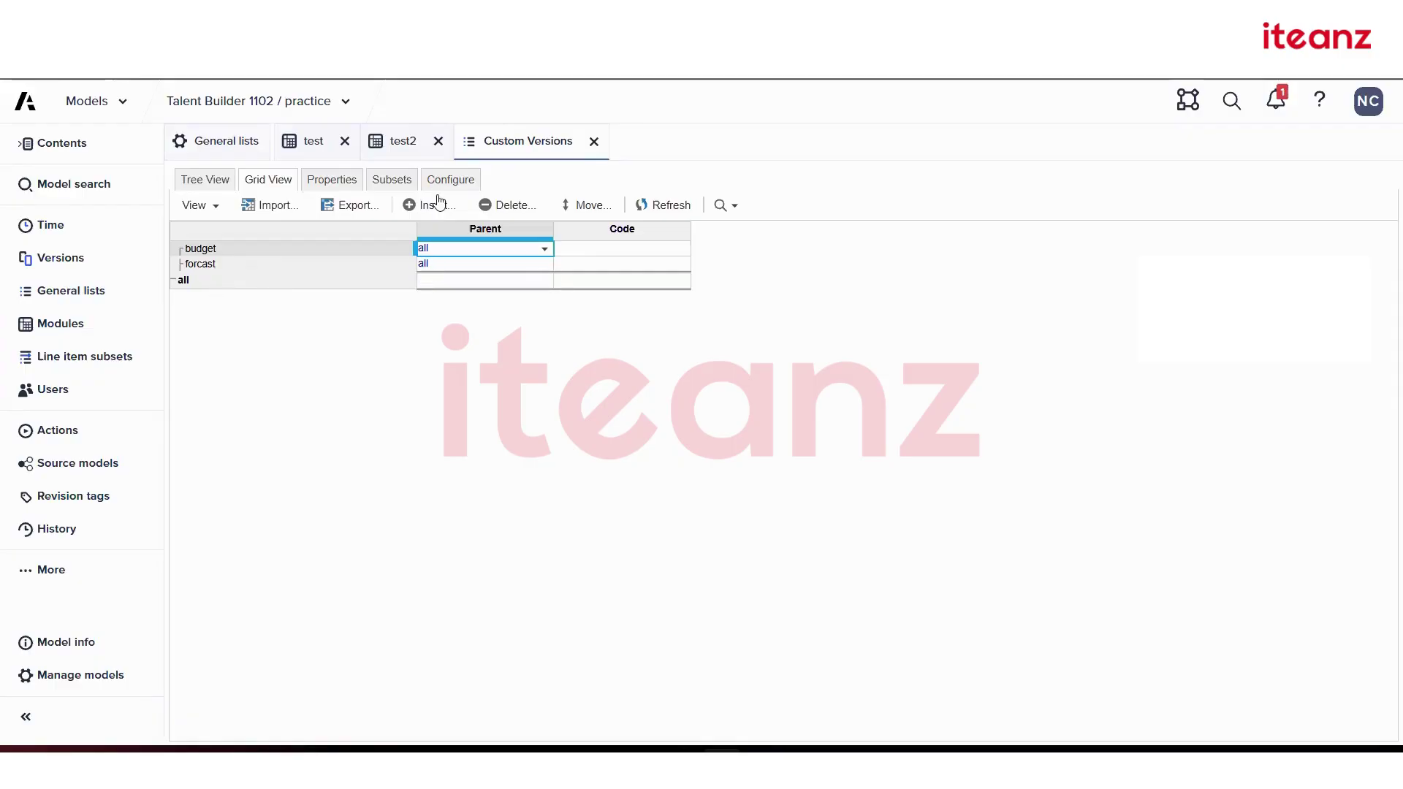
- Return to the test2 module and check how its dimensions are arranged in the pivot layout
{"action": "left_click", "coordinate": [374, 145]}
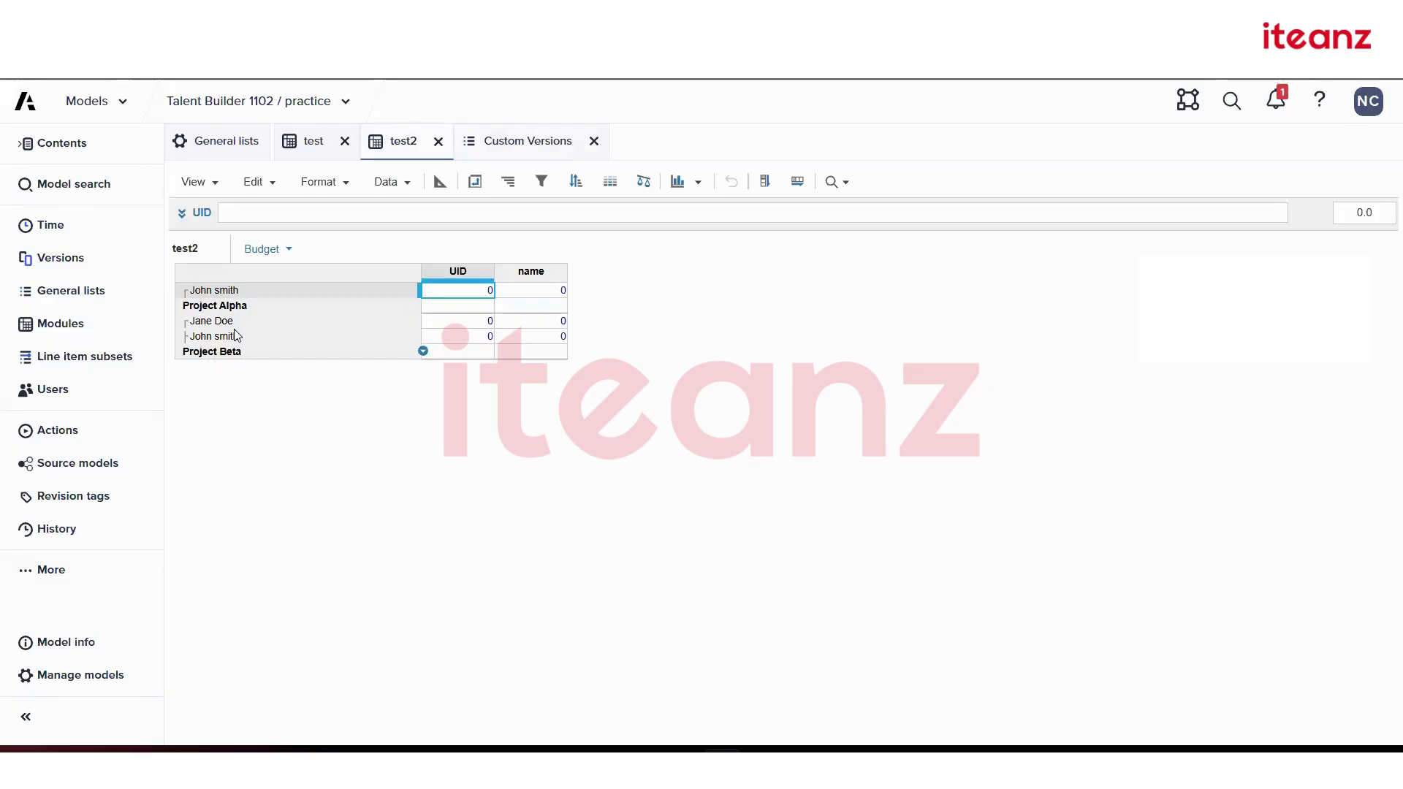
{"action": "left_click", "coordinate": [475, 181]}
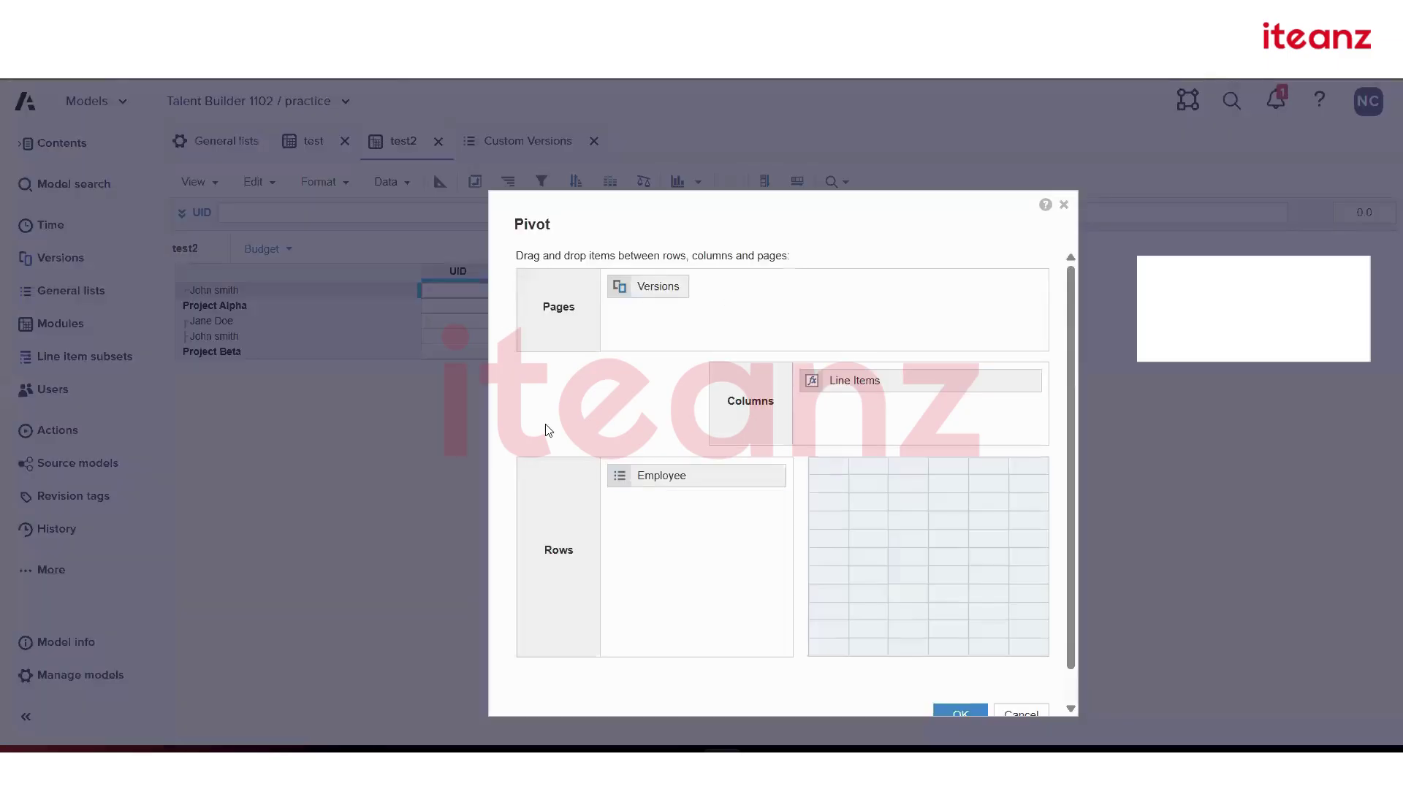
{"action": "key", "text": "Return"}
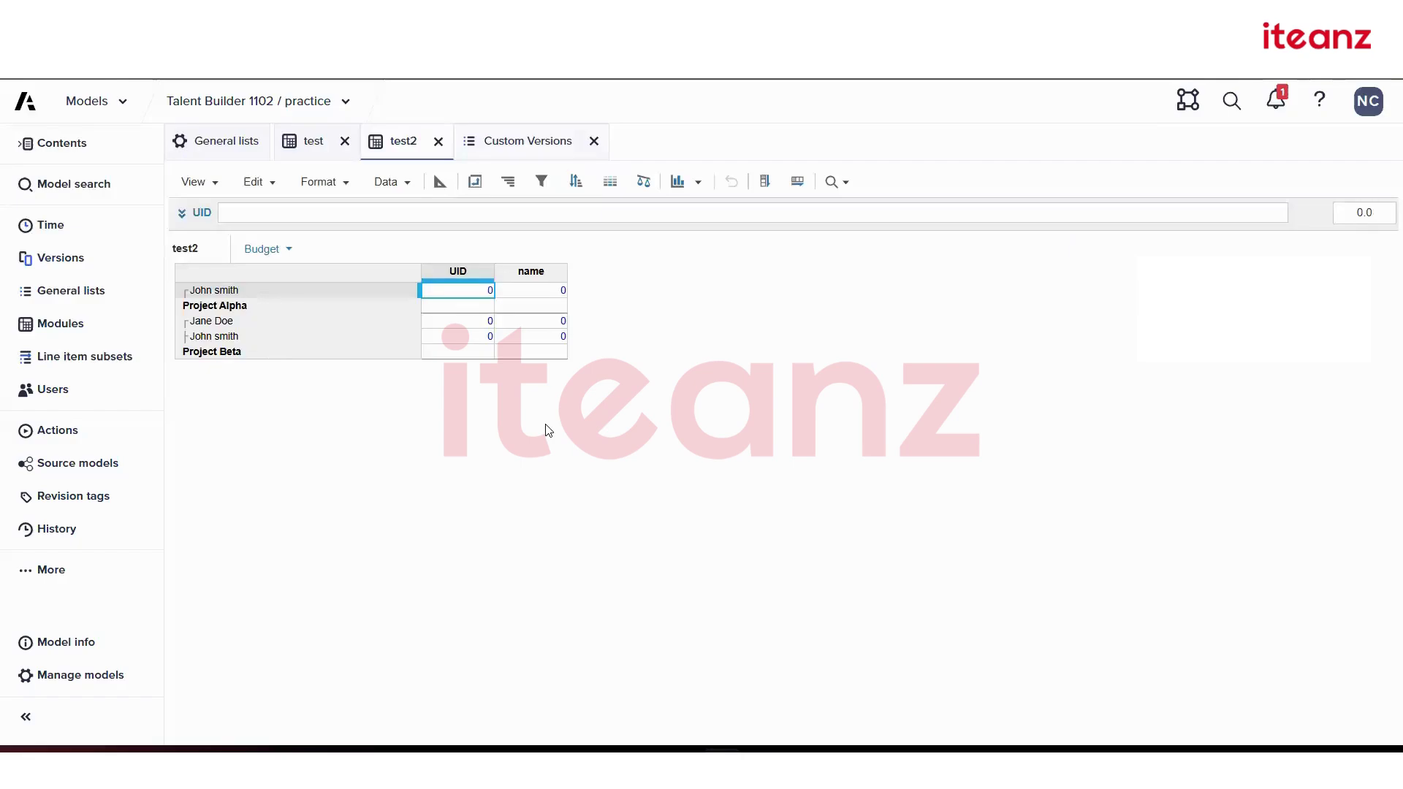
- In the general lists overview, set the top level of the Employee list to total
{"action": "left_click", "coordinate": [191, 138]}
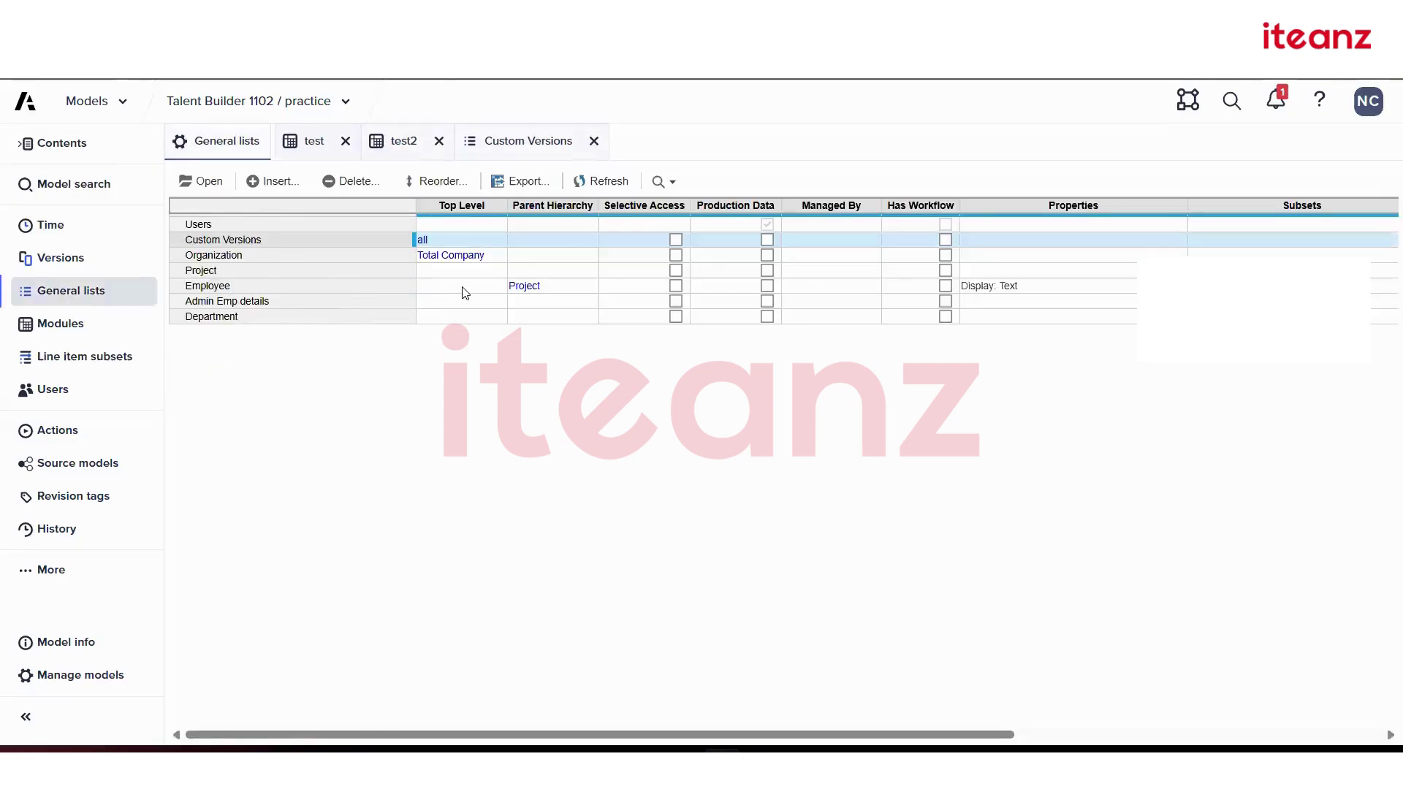
{"action": "left_click", "coordinate": [463, 287]}
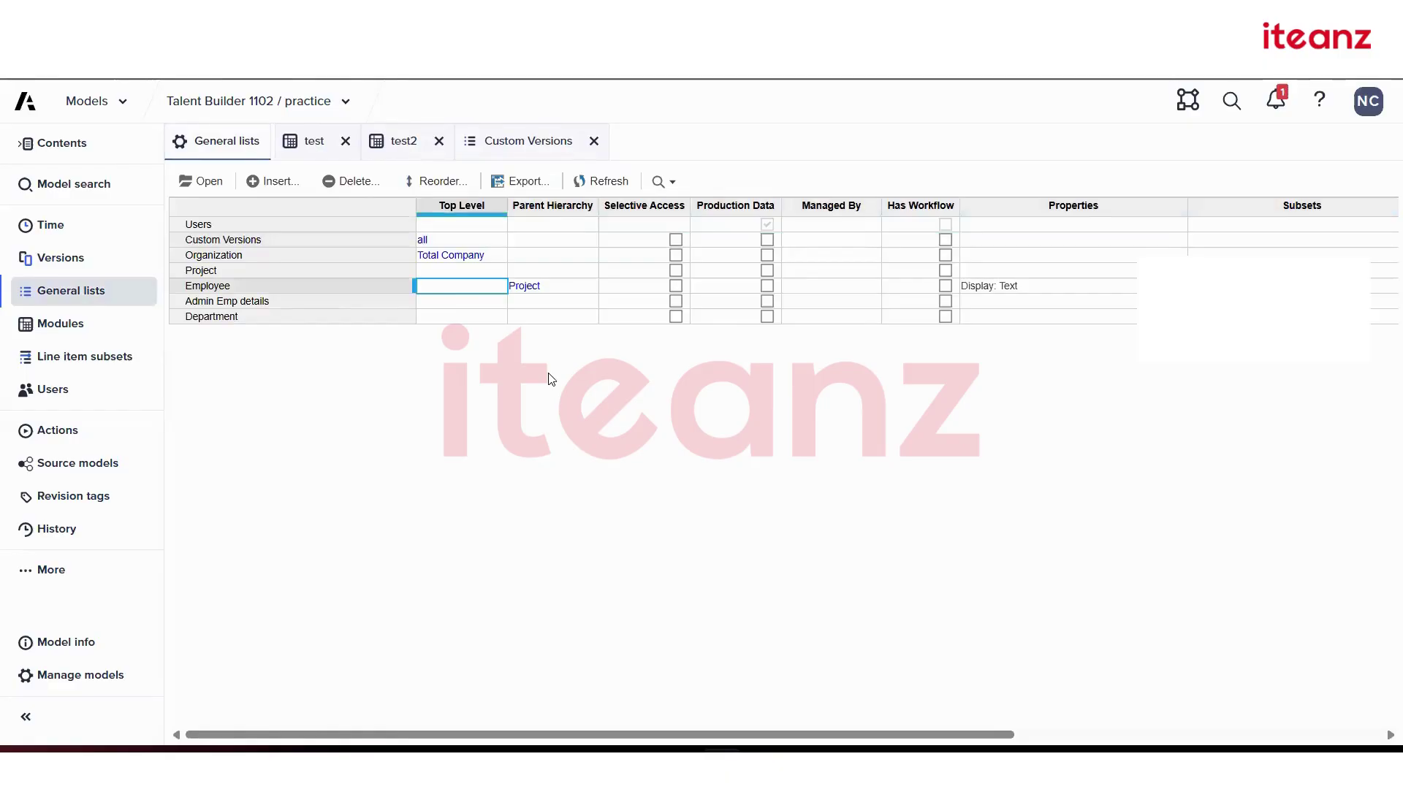
{"action": "type", "text": "tp"}
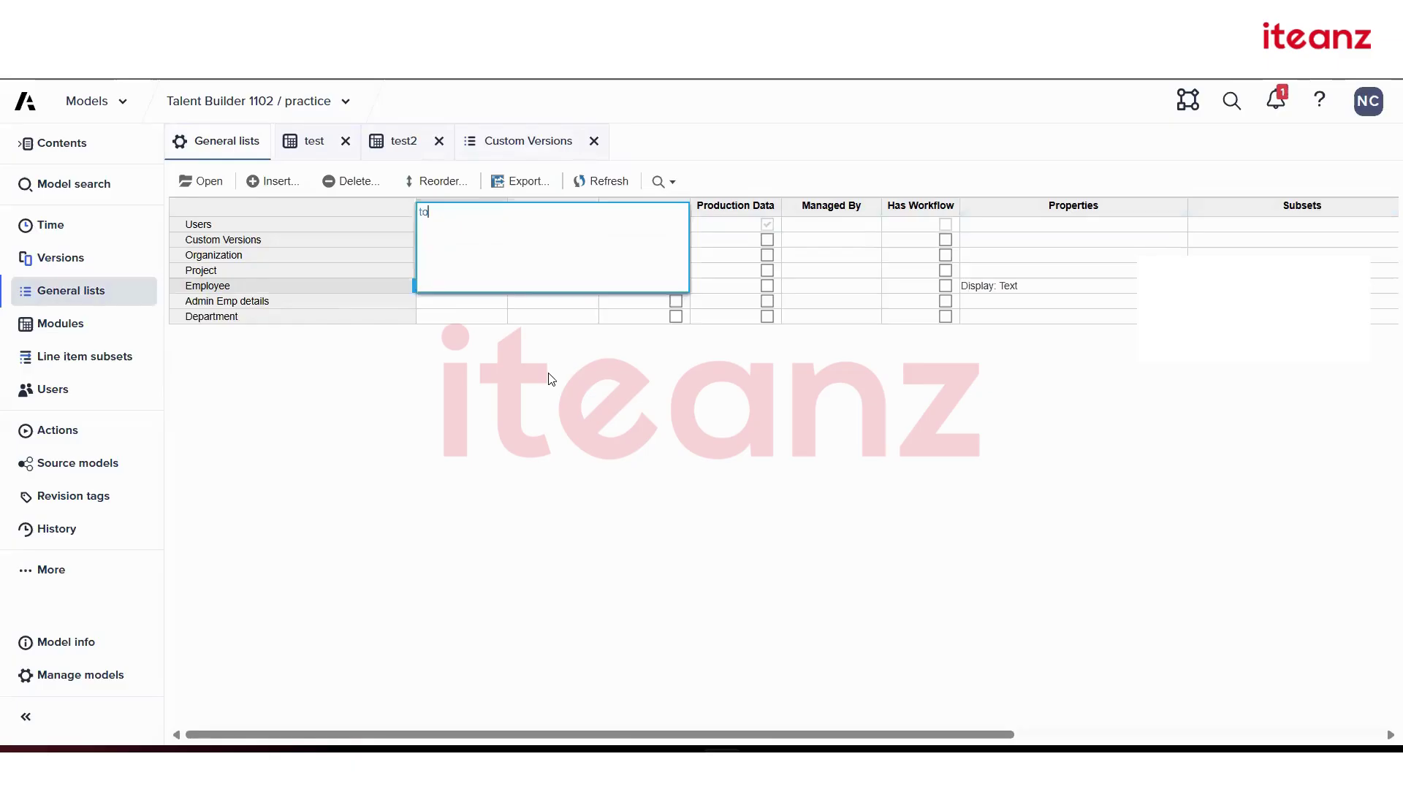
{"action": "type", "text": "tal"}
{"action": "key", "text": "Return"}
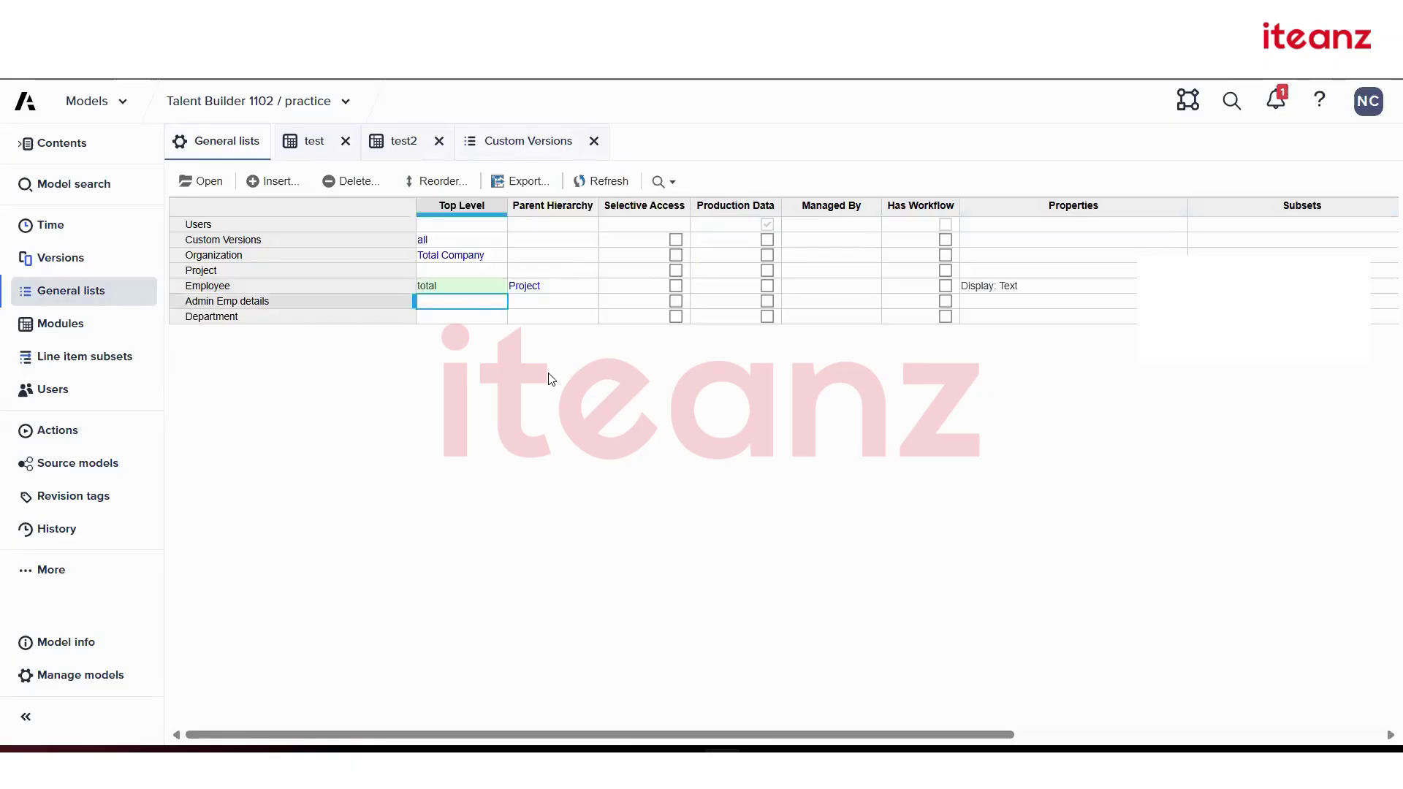
- Refresh the test2 module and check its rows for the Employee list's top level
{"action": "left_click", "coordinate": [397, 151]}
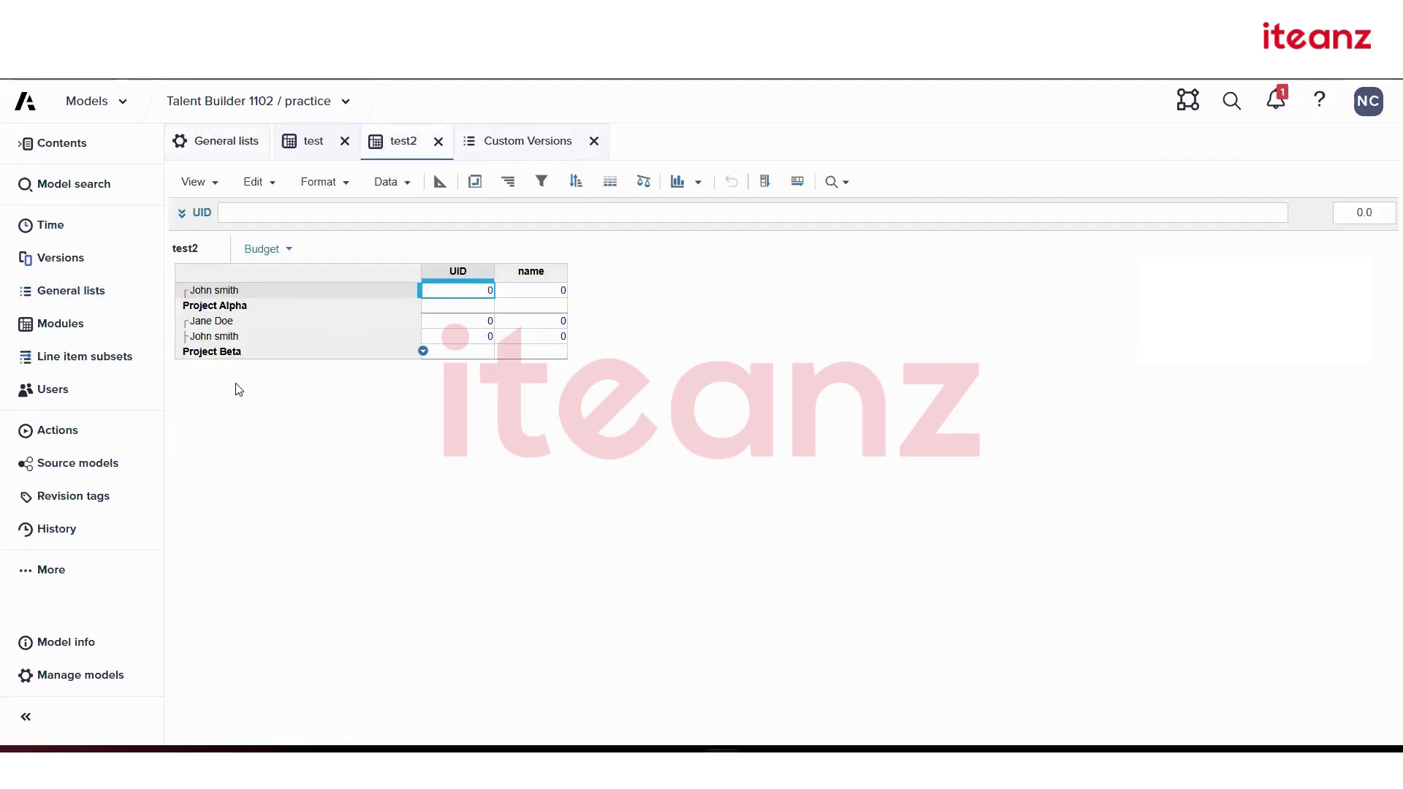
{"action": "left_click", "coordinate": [257, 183]}
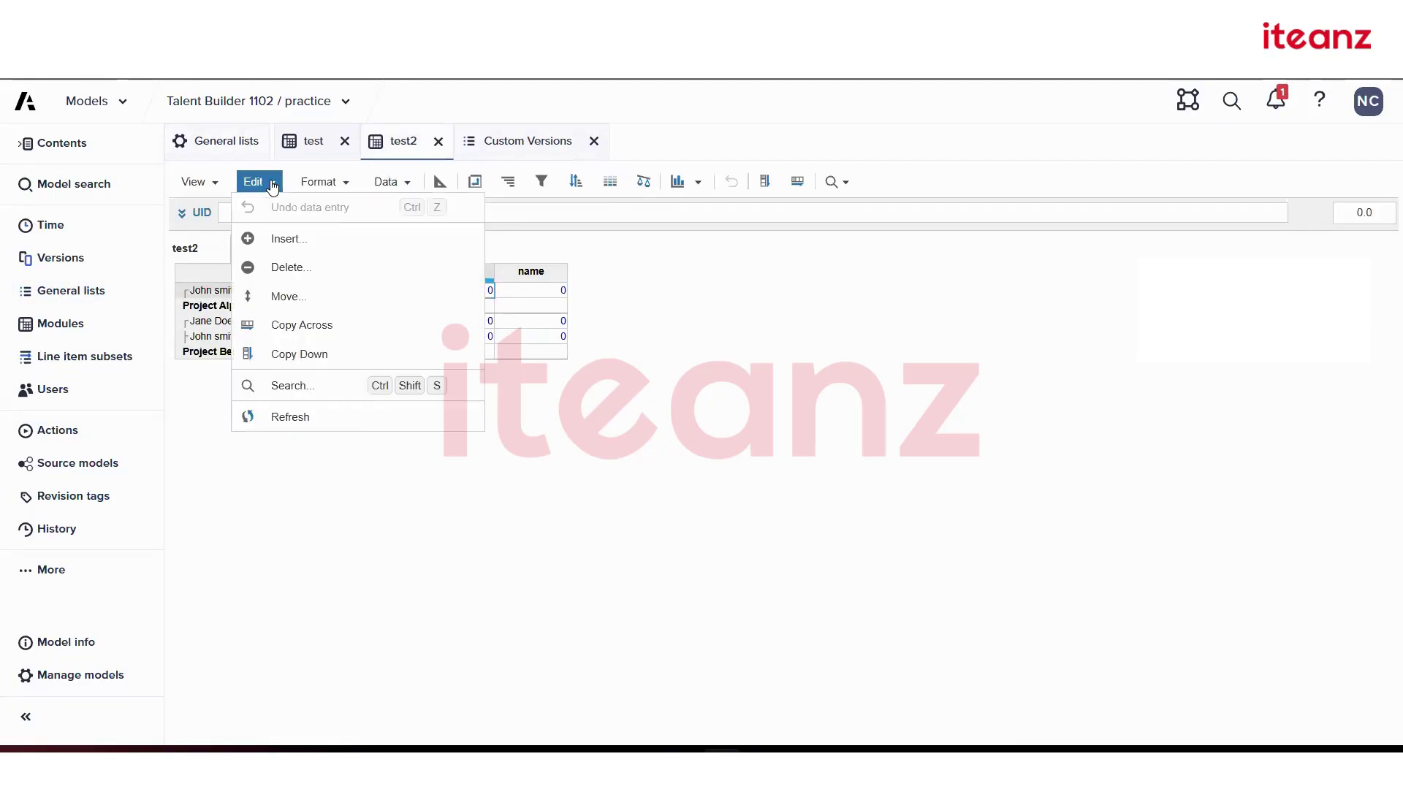
{"action": "left_click", "coordinate": [366, 423]}
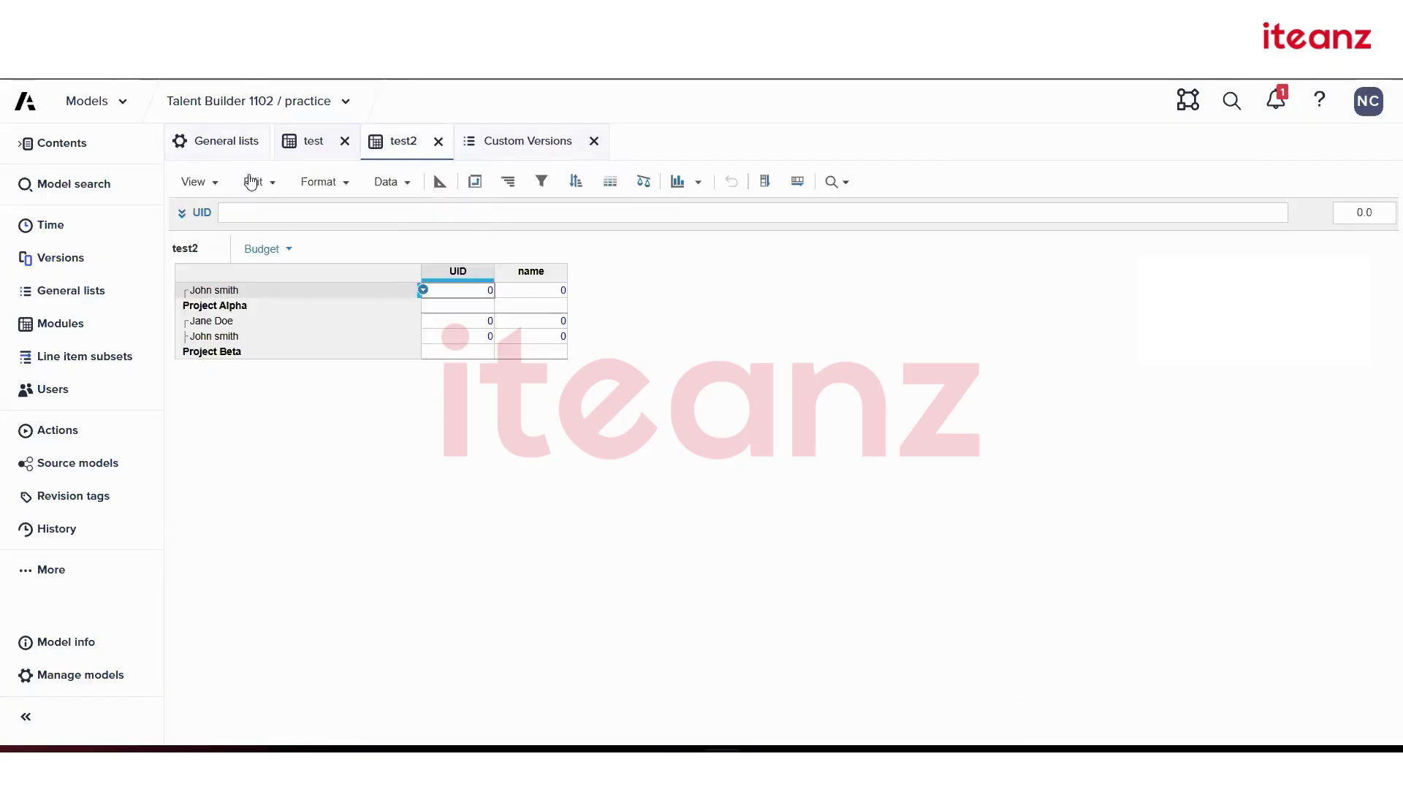
- Open the Employee list and inspect its configuration settings and its items' parents in the grid view
{"action": "left_click", "coordinate": [208, 148]}
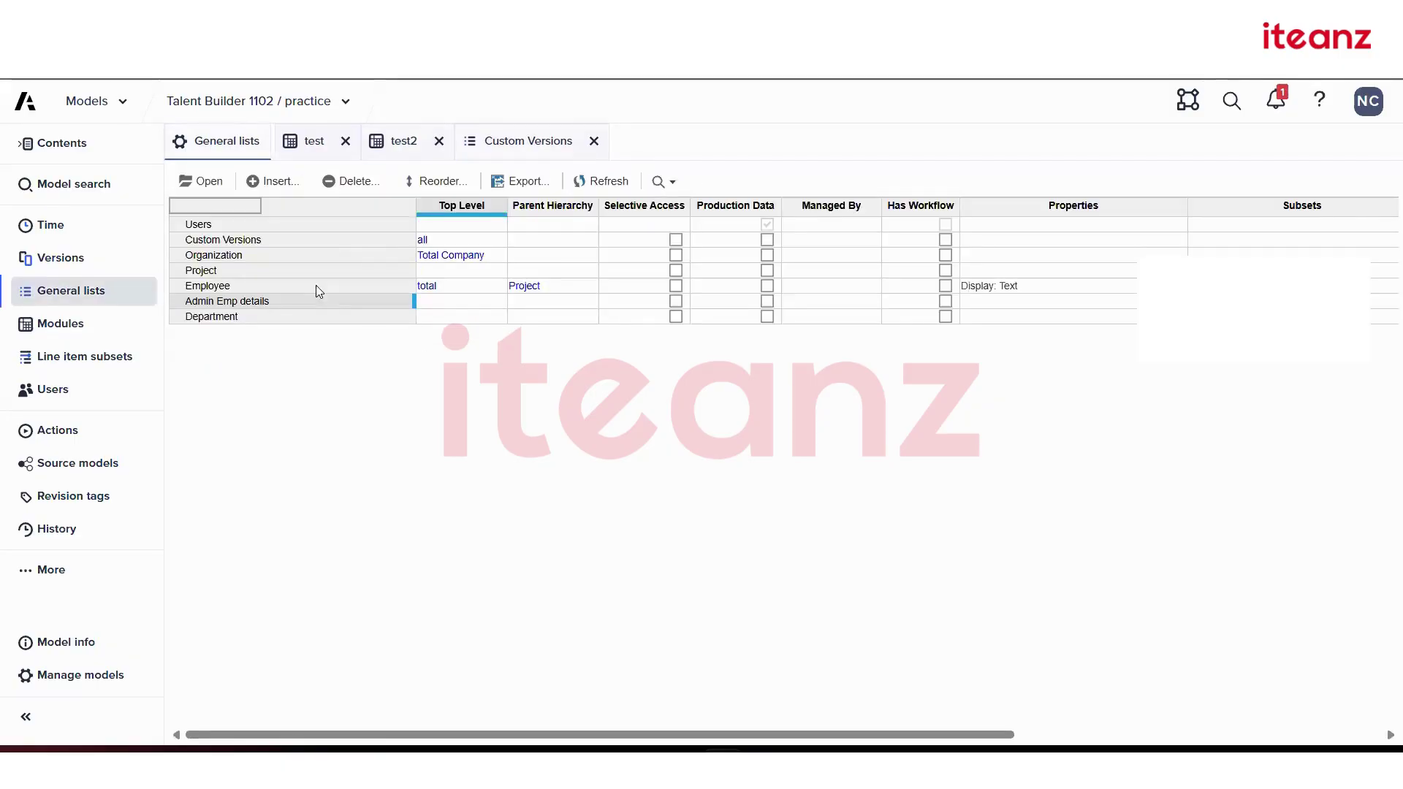
{"action": "left_click", "coordinate": [316, 285]}
{"action": "left_click", "coordinate": [206, 181]}
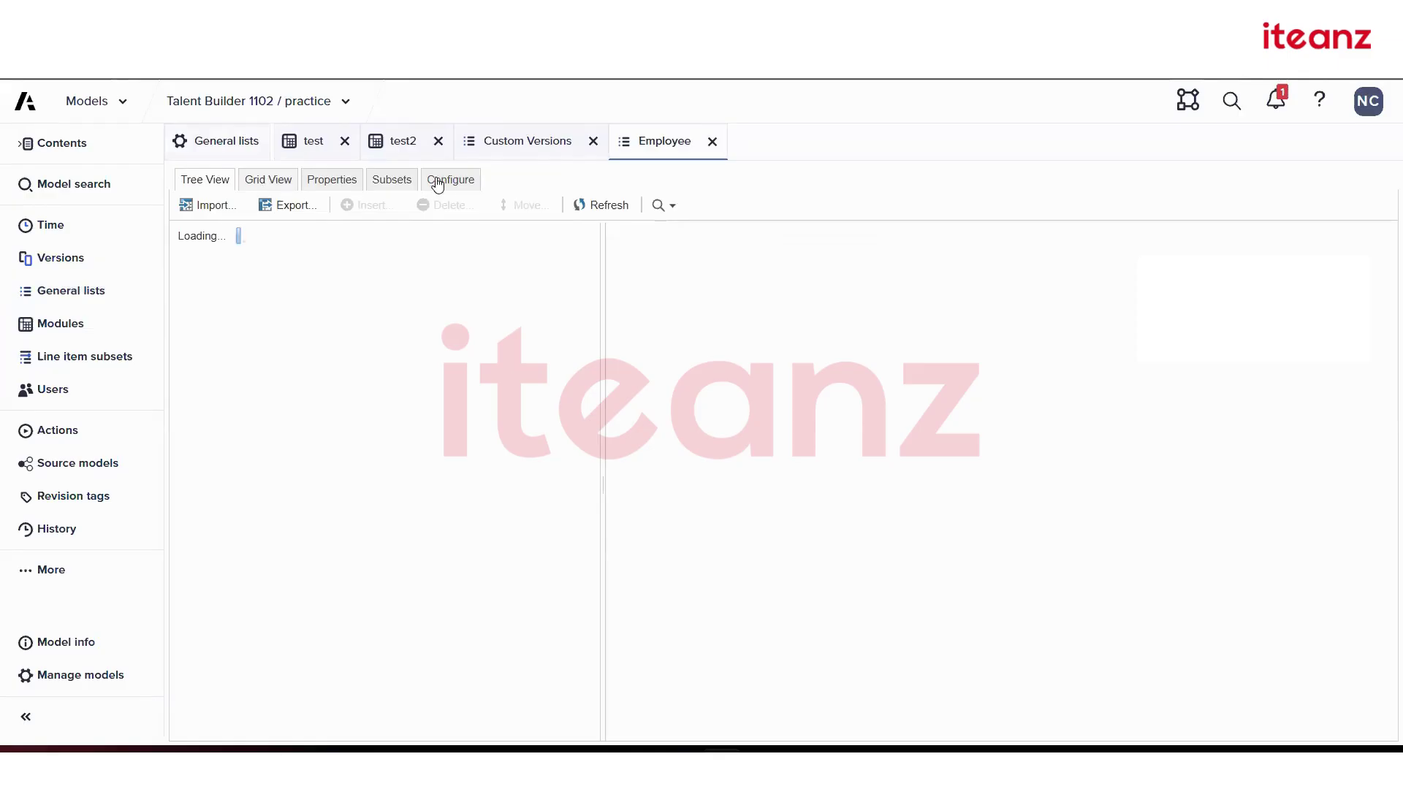
{"action": "left_click", "coordinate": [448, 181]}
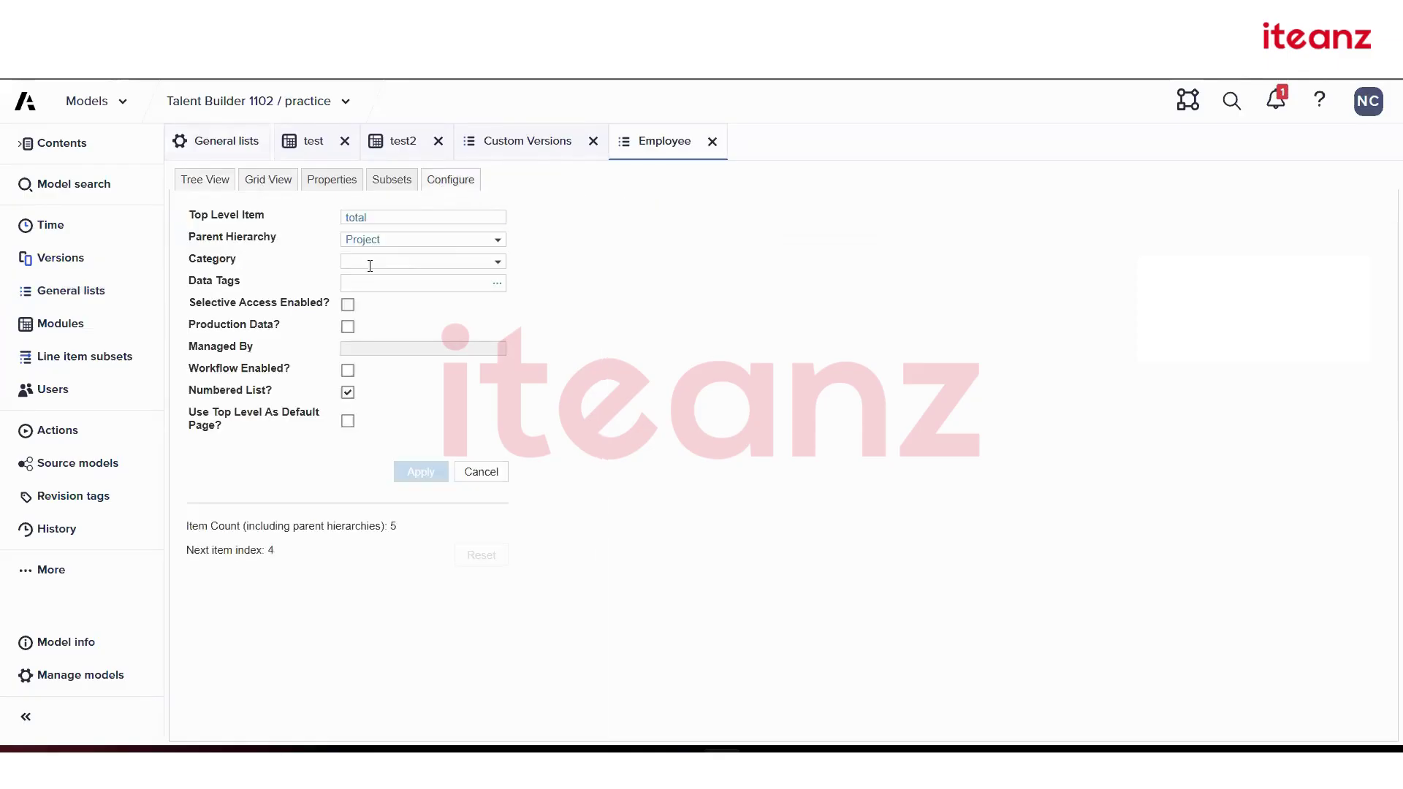
{"action": "left_click", "coordinate": [270, 184]}
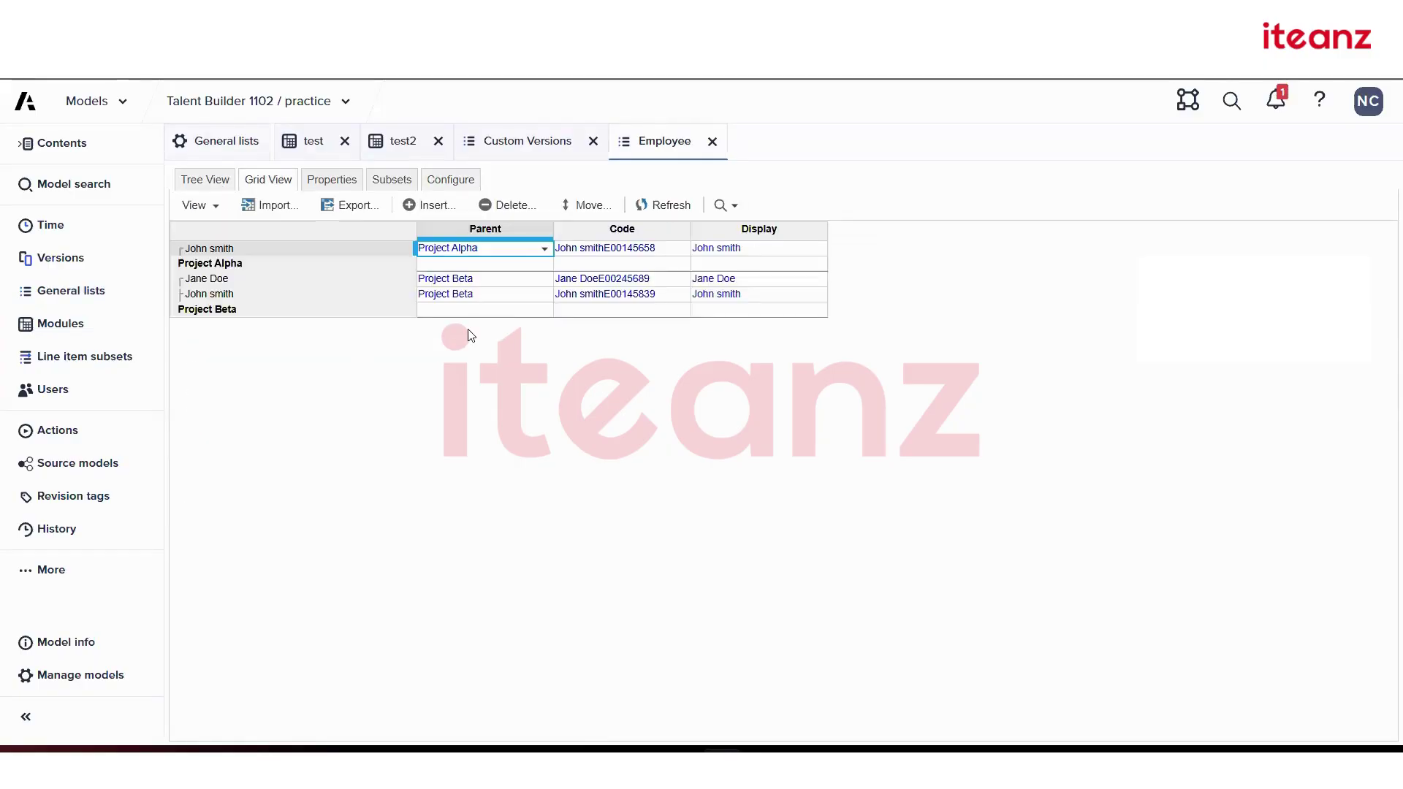
- Open the Admin Emp details list from the general lists and look through its items in the grid view
{"action": "left_click", "coordinate": [221, 152]}
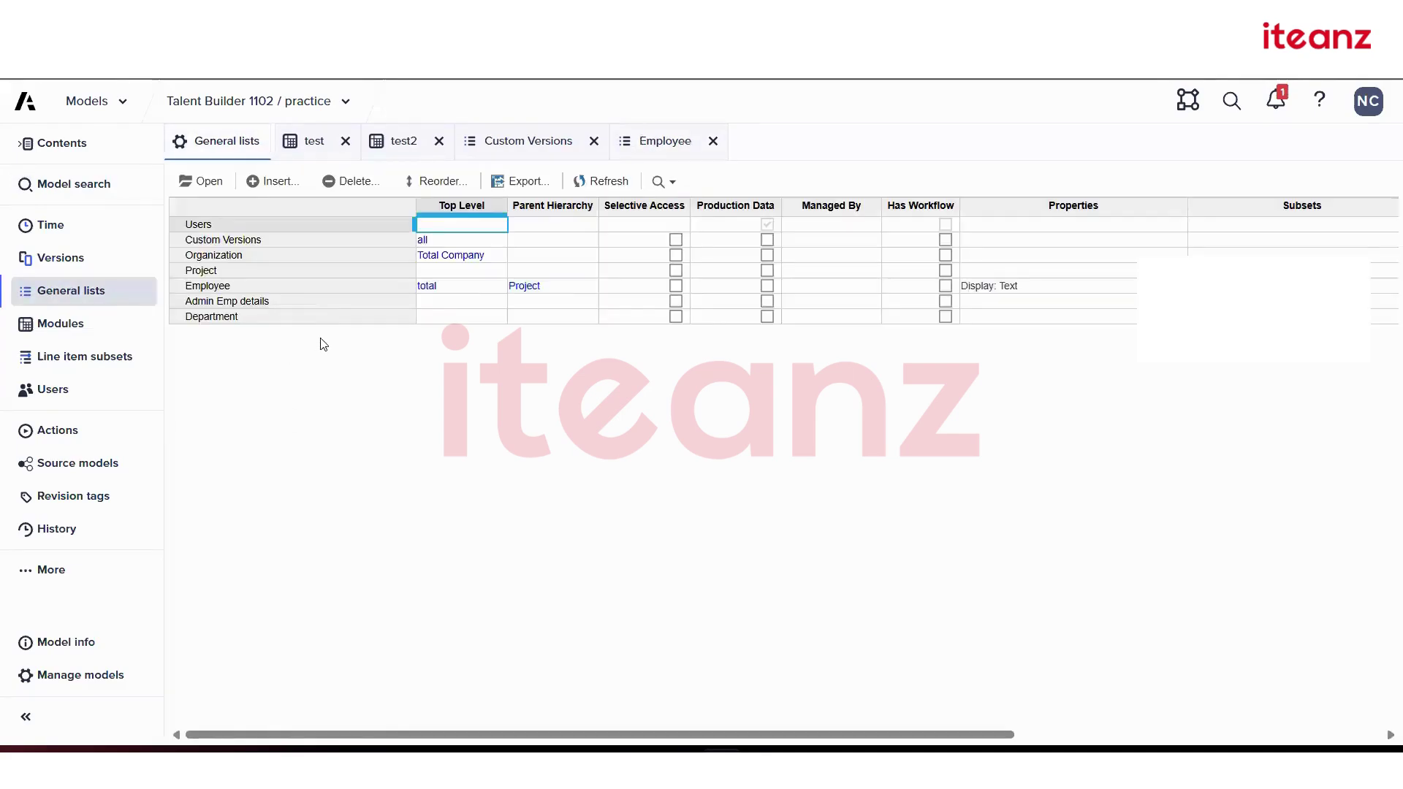
{"action": "left_click", "coordinate": [358, 319]}
{"action": "left_click", "coordinate": [364, 306]}
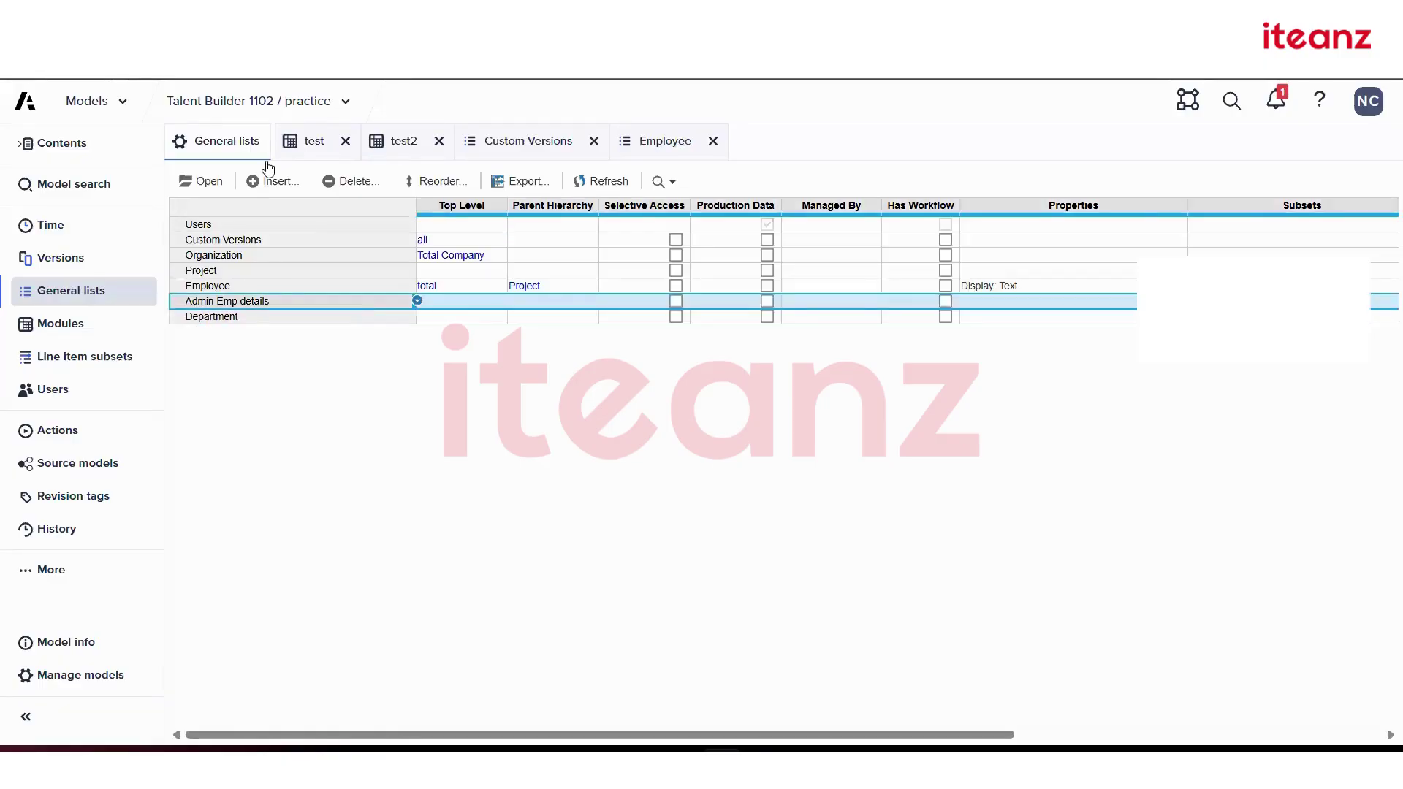
{"action": "left_click", "coordinate": [196, 180]}
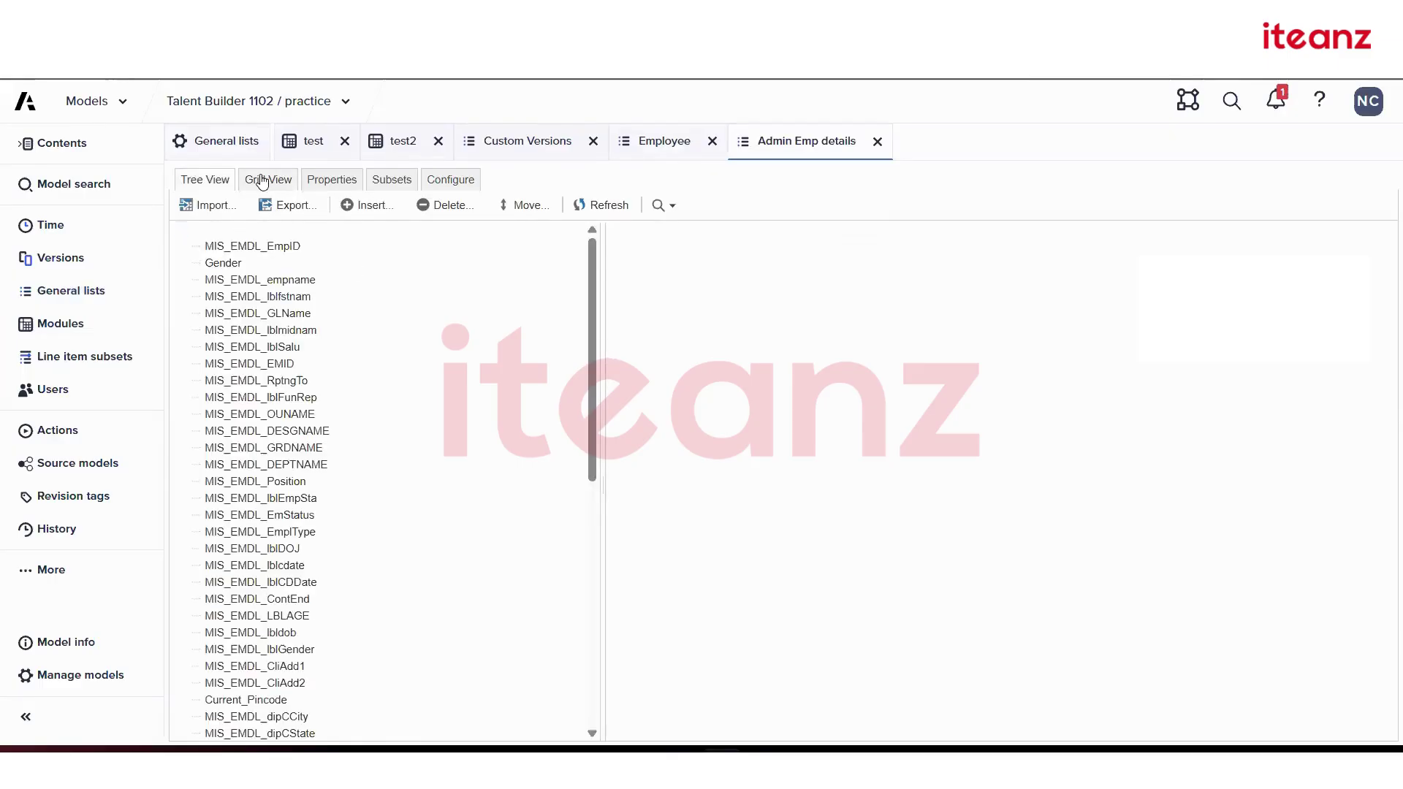
{"action": "left_click", "coordinate": [265, 180]}
{"action": "scroll", "coordinate": [348, 405], "scroll_direction": "down", "scroll_amount": 10}
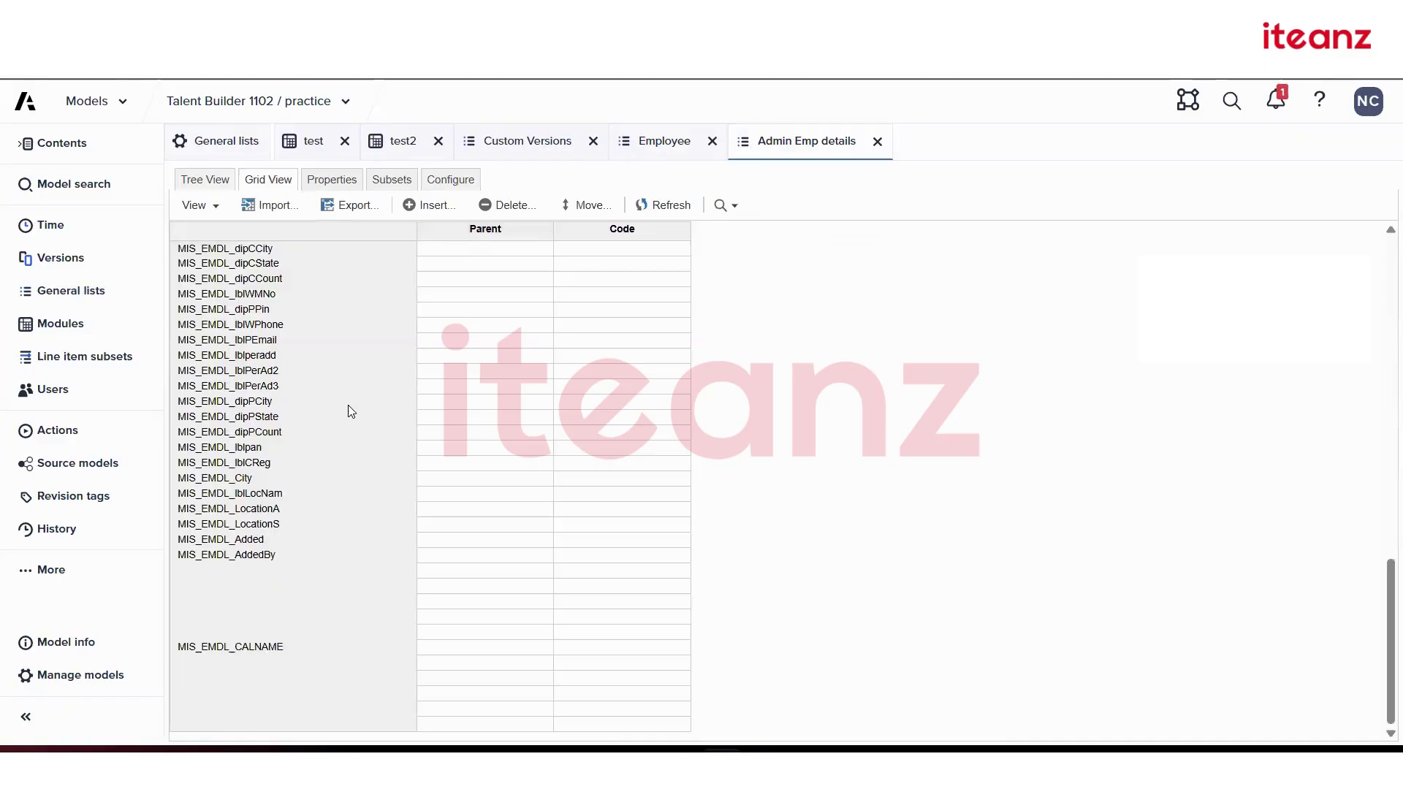
- Set the top level item of the Admin Emp details list to total and apply the configuration
{"action": "left_click", "coordinate": [449, 179]}
{"action": "left_click", "coordinate": [466, 222]}
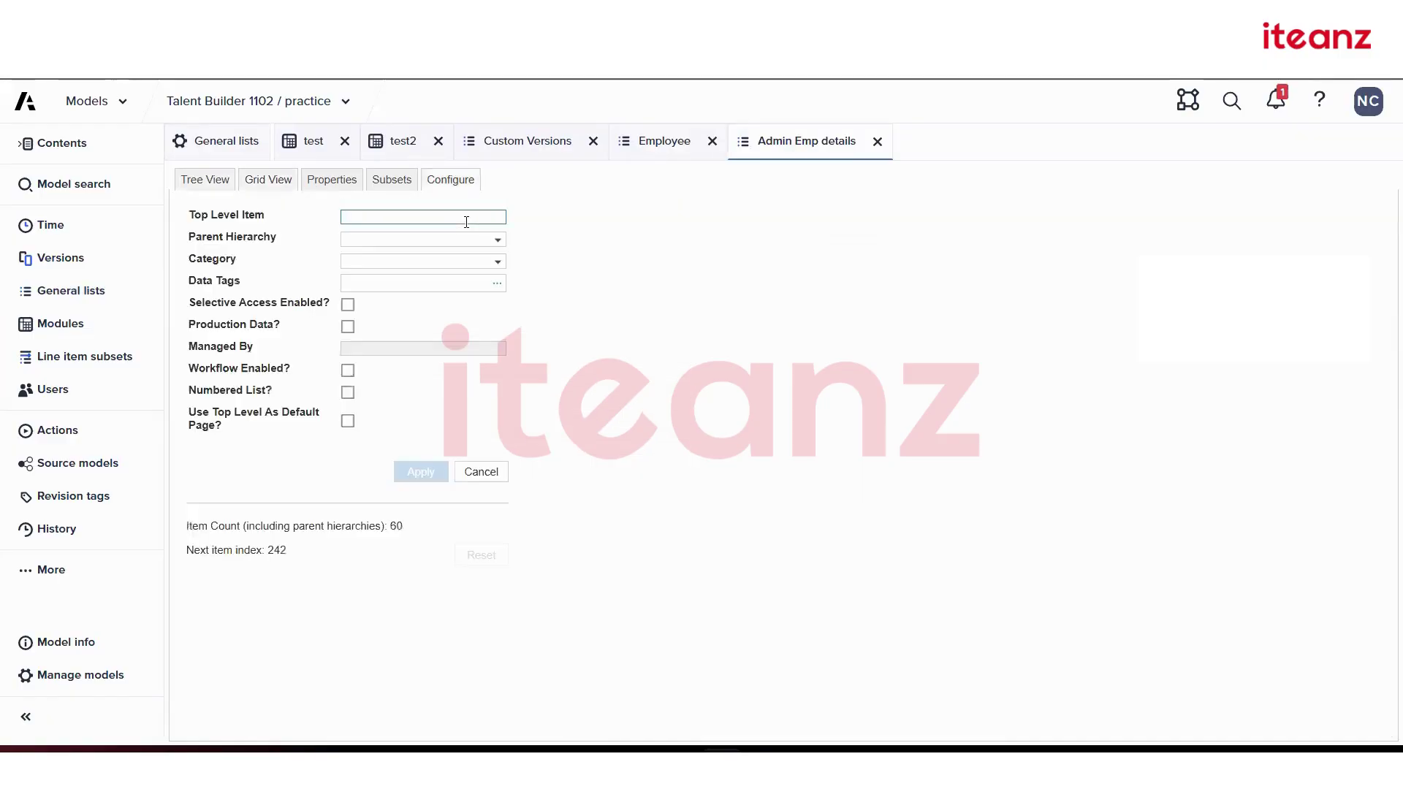
{"action": "type", "text": "tot"}
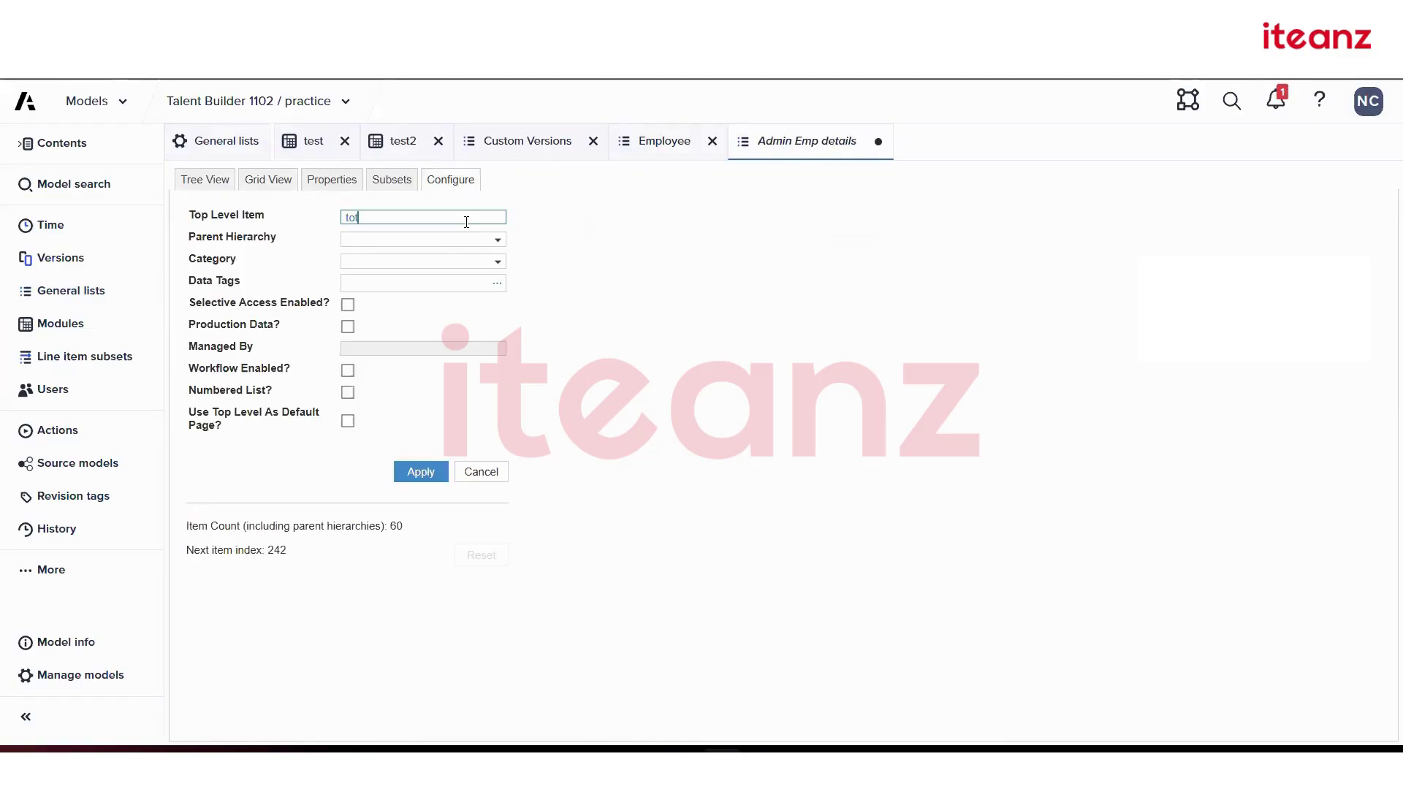
{"action": "type", "text": "al"}
{"action": "left_click", "coordinate": [424, 473]}
- Review the parents of the Admin Emp details items in the grid view and return to the general lists overview
{"action": "left_click", "coordinate": [248, 184]}
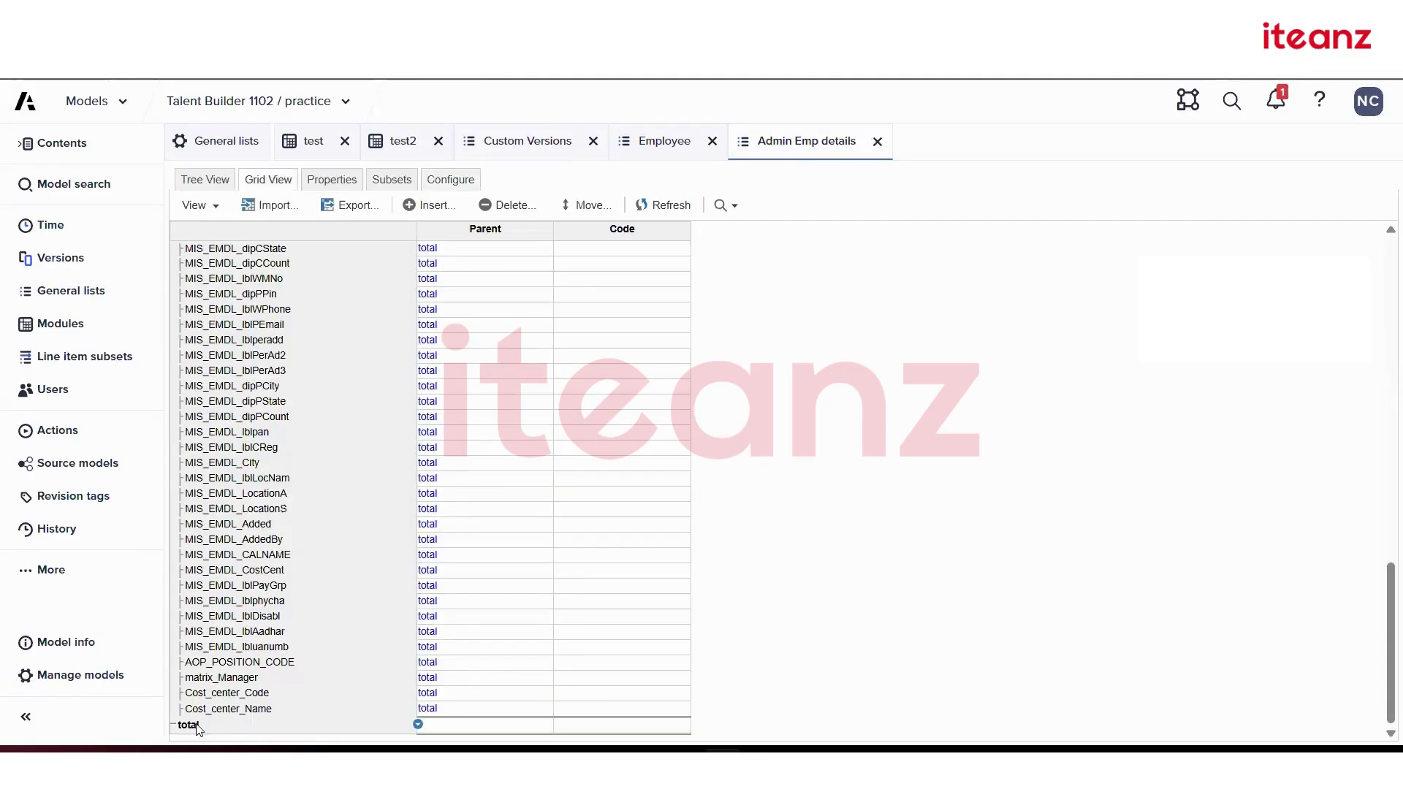
{"action": "scroll", "coordinate": [262, 332], "scroll_direction": "up", "scroll_amount": 10}
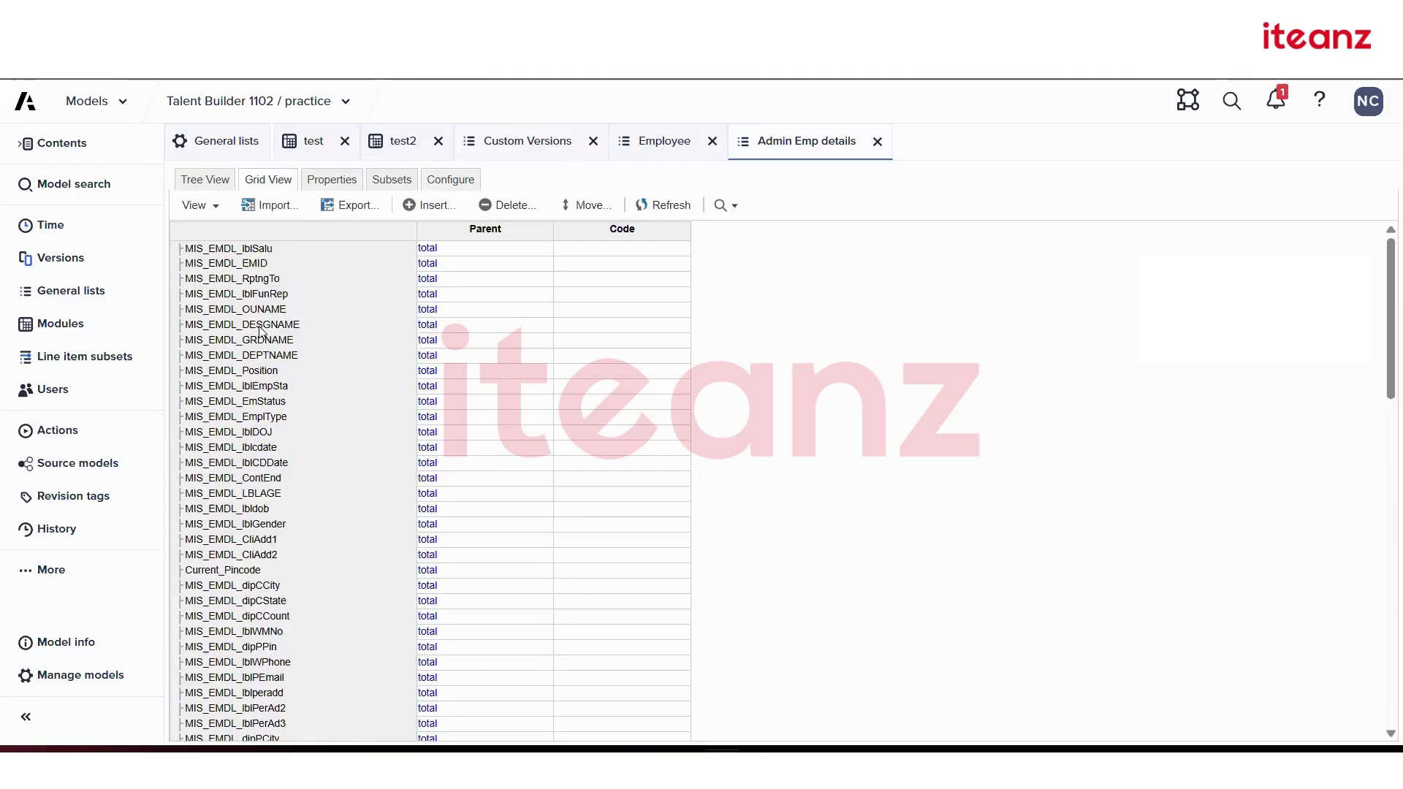
{"action": "scroll", "coordinate": [261, 332], "scroll_direction": "up", "scroll_amount": 2}
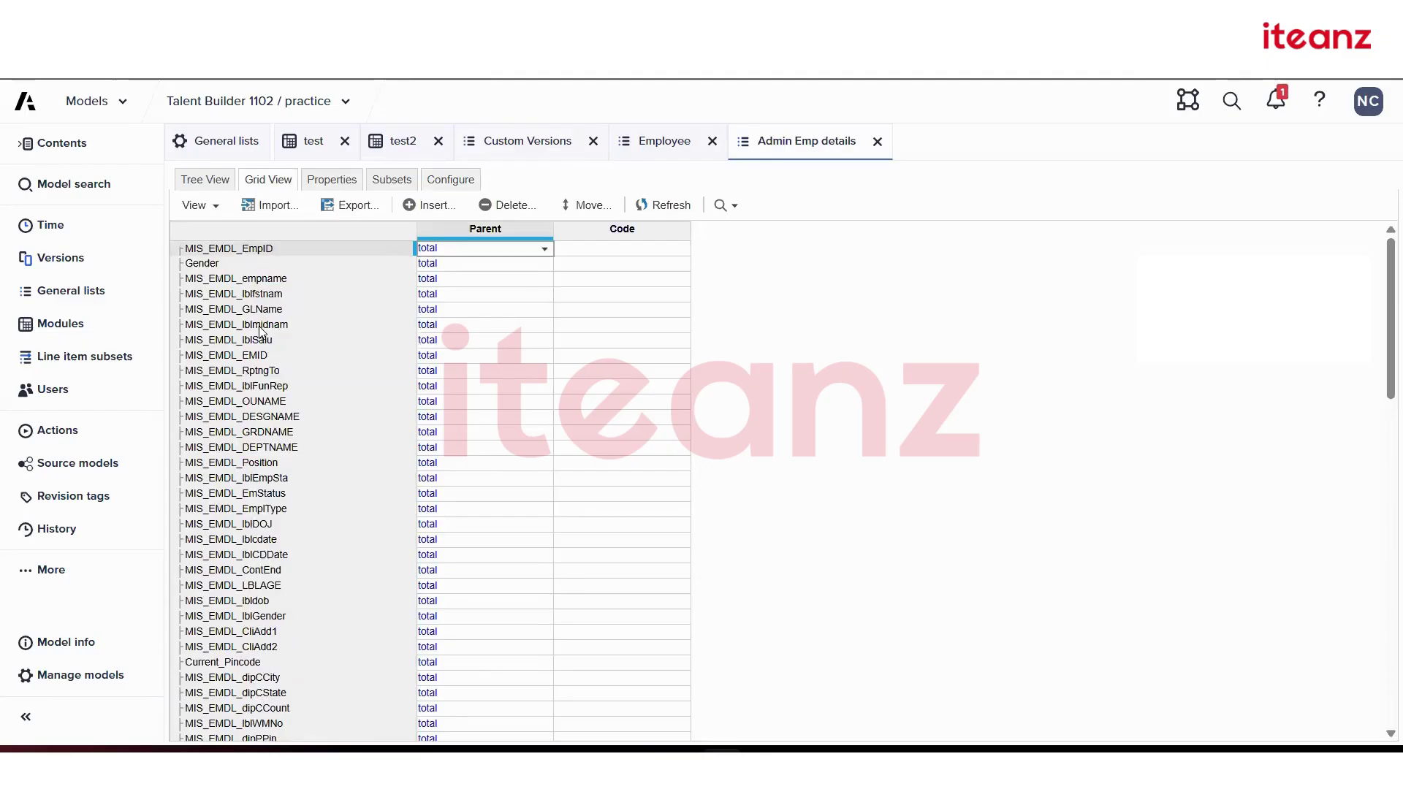
{"action": "left_click", "coordinate": [193, 149]}
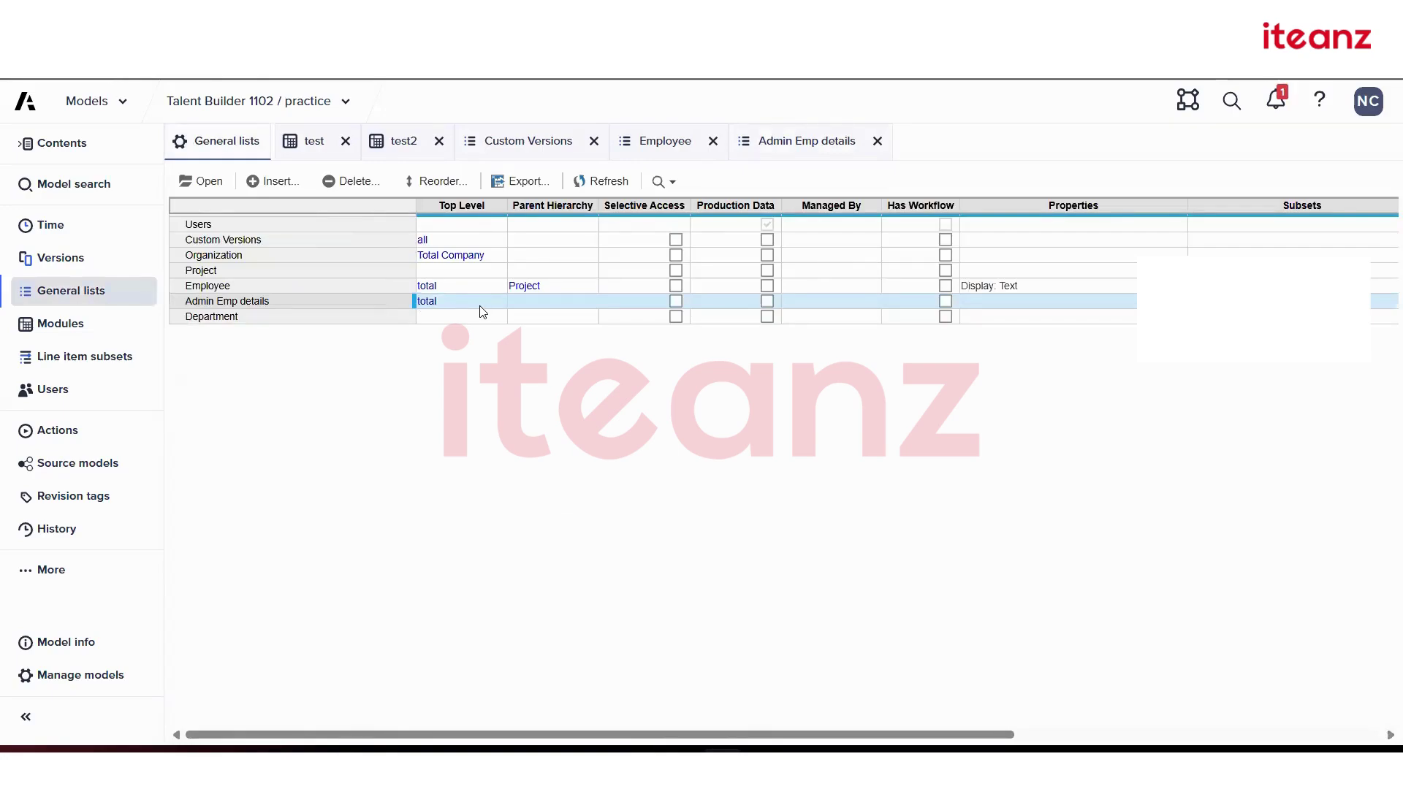
- Replace Employee with Admin Emp details as the list the test2 module applies to, and view the end of its grid
{"action": "left_click", "coordinate": [395, 142]}
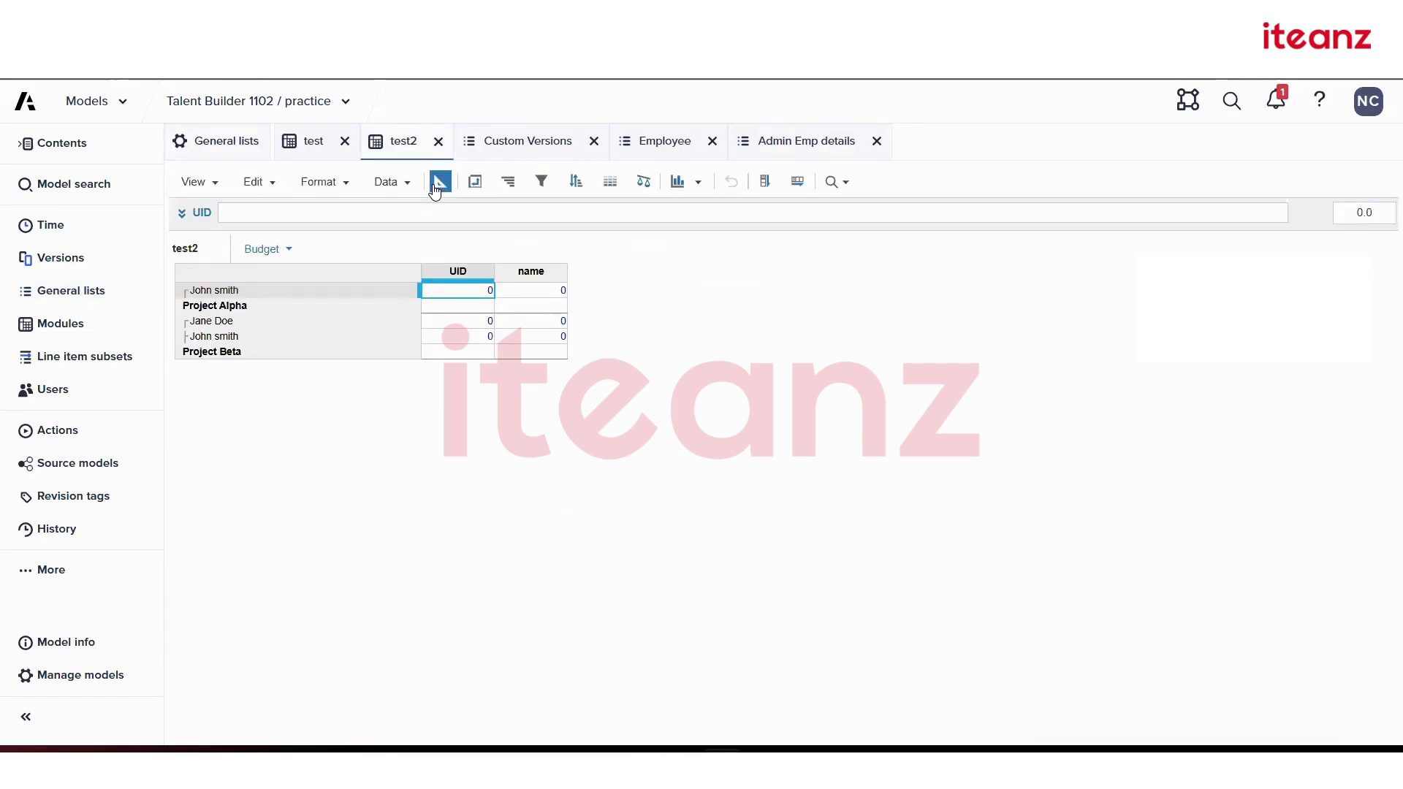
{"action": "left_click", "coordinate": [439, 181]}
{"action": "left_click", "coordinate": [1089, 290]}
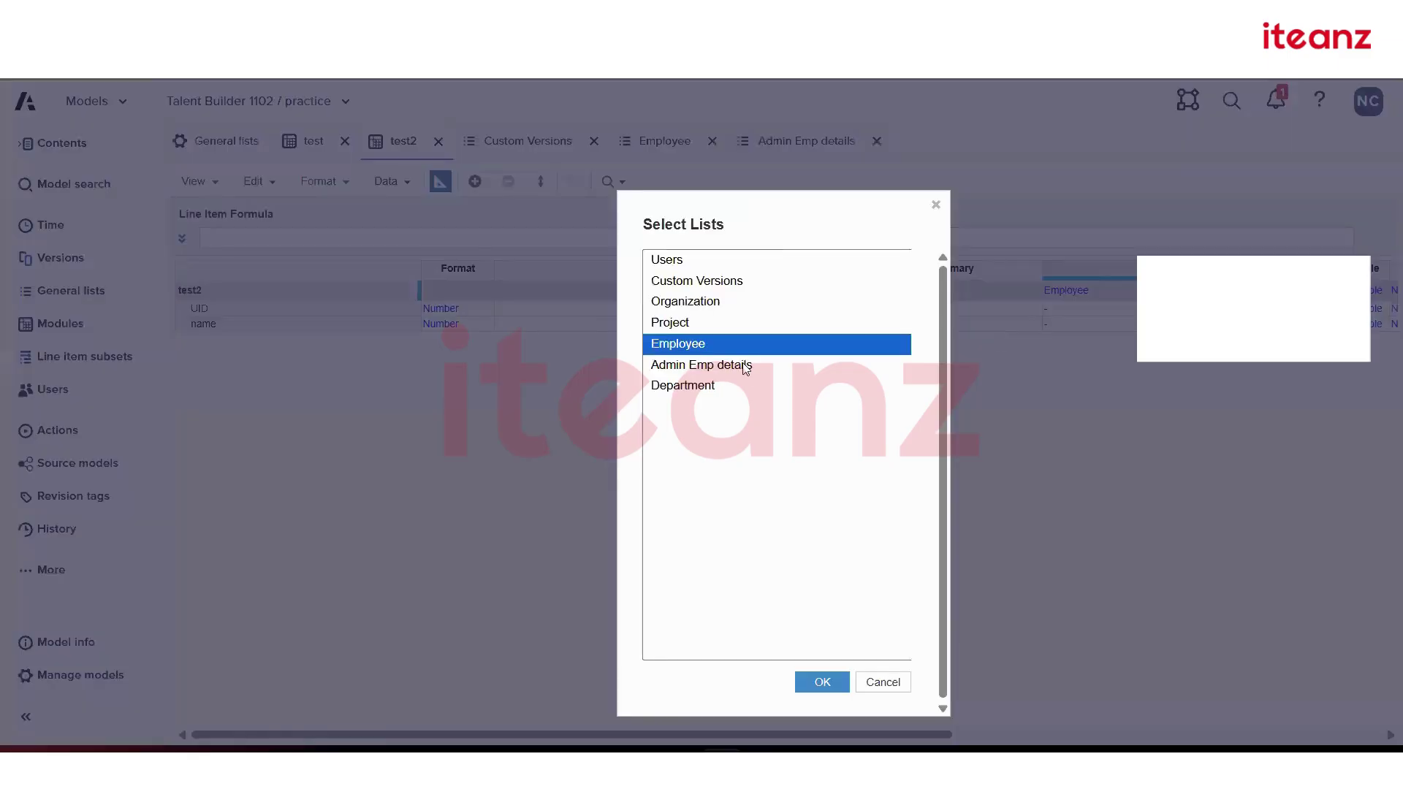
{"action": "left_click", "coordinate": [745, 366]}
{"action": "left_click", "coordinate": [821, 681]}
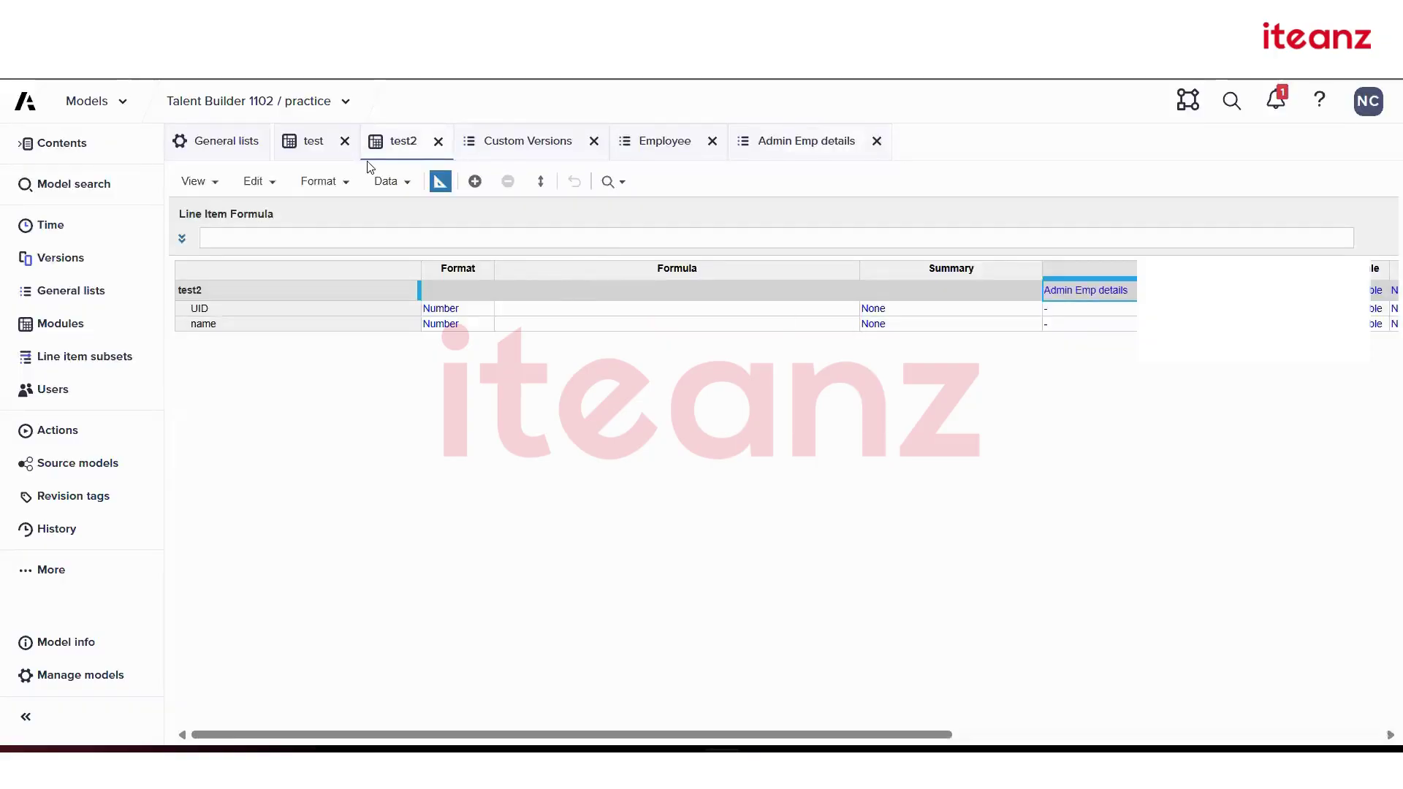
{"action": "left_click", "coordinate": [440, 181]}
{"action": "scroll", "coordinate": [392, 450], "scroll_direction": "down", "scroll_amount": 15}
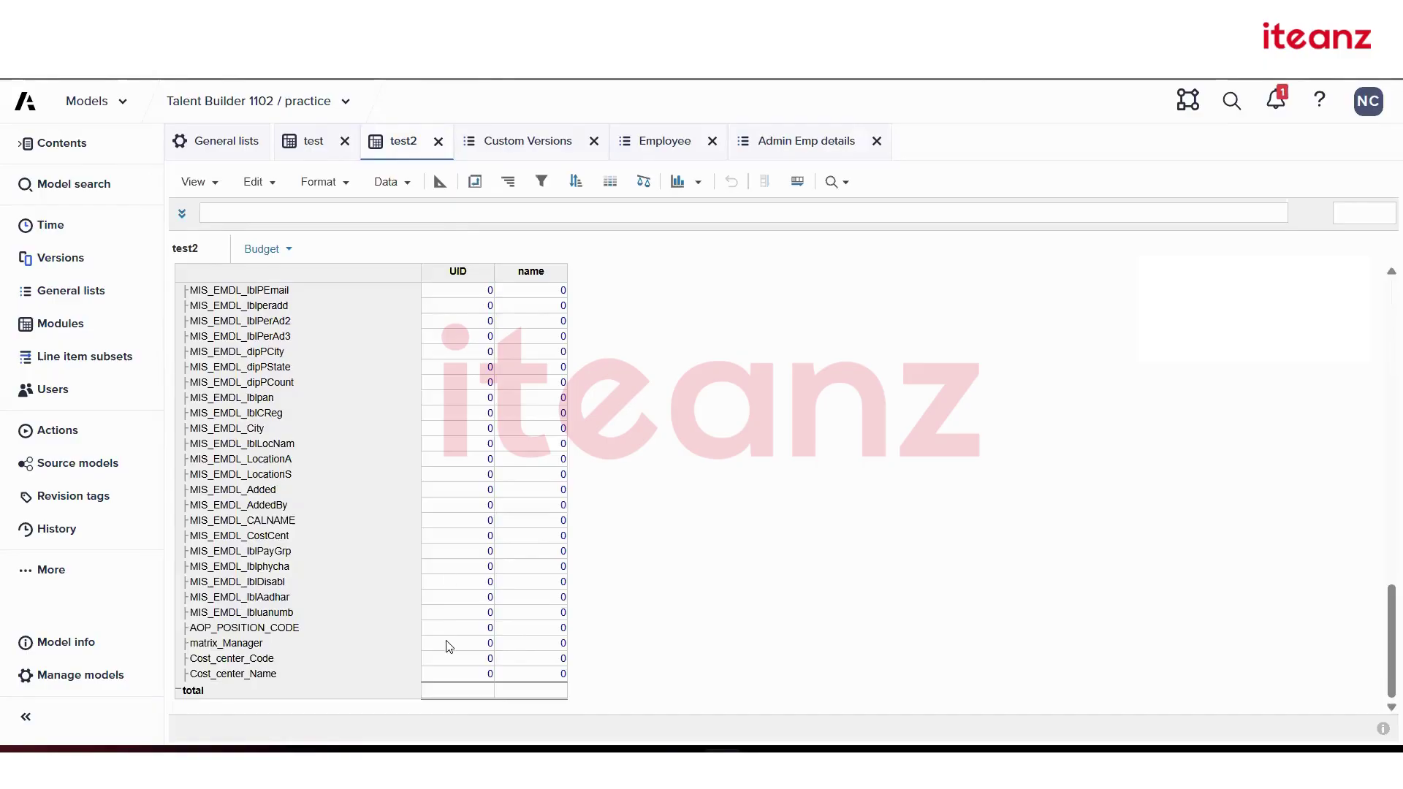
- Set the summary method of the UID line item in test2 to Sum
{"action": "left_click", "coordinate": [438, 183]}
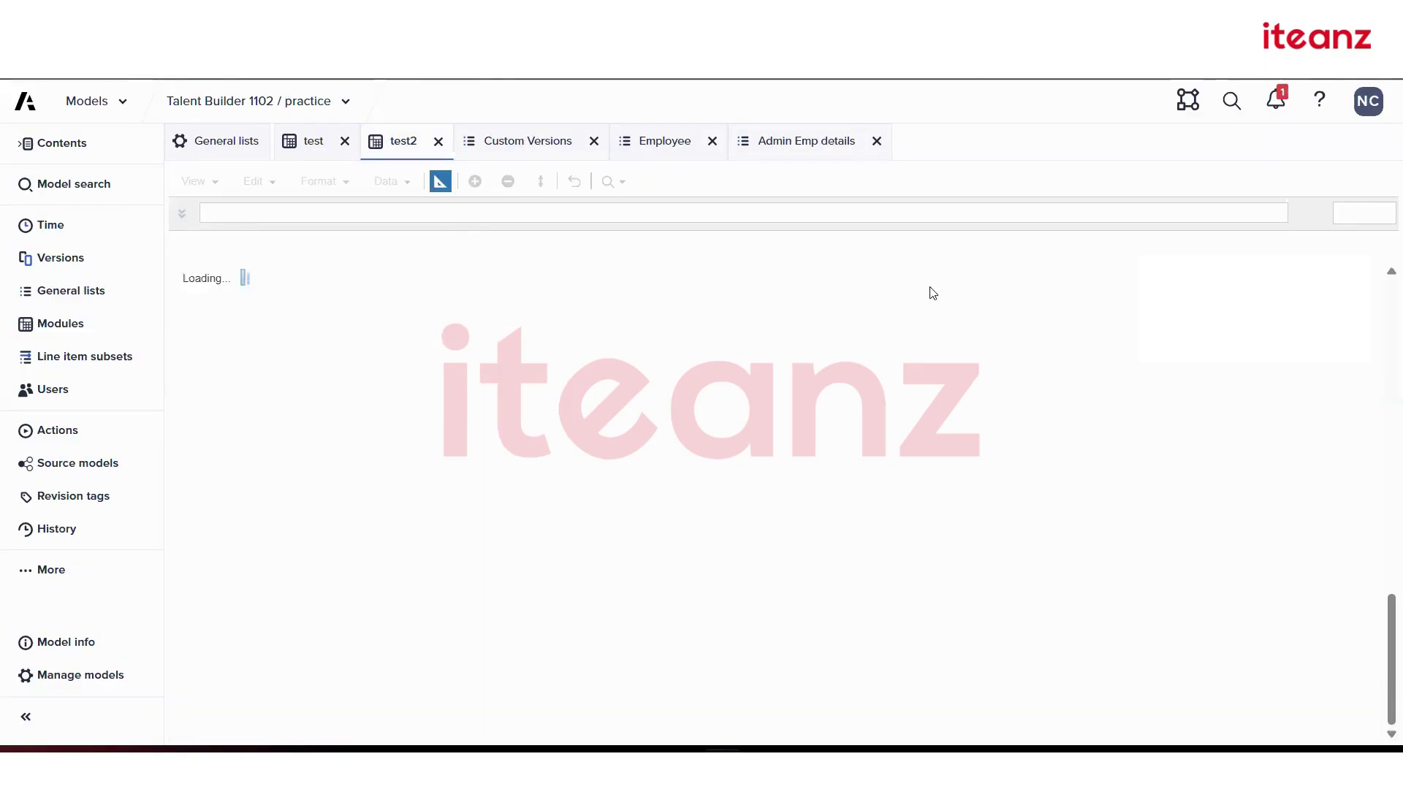
{"action": "left_click", "coordinate": [985, 309]}
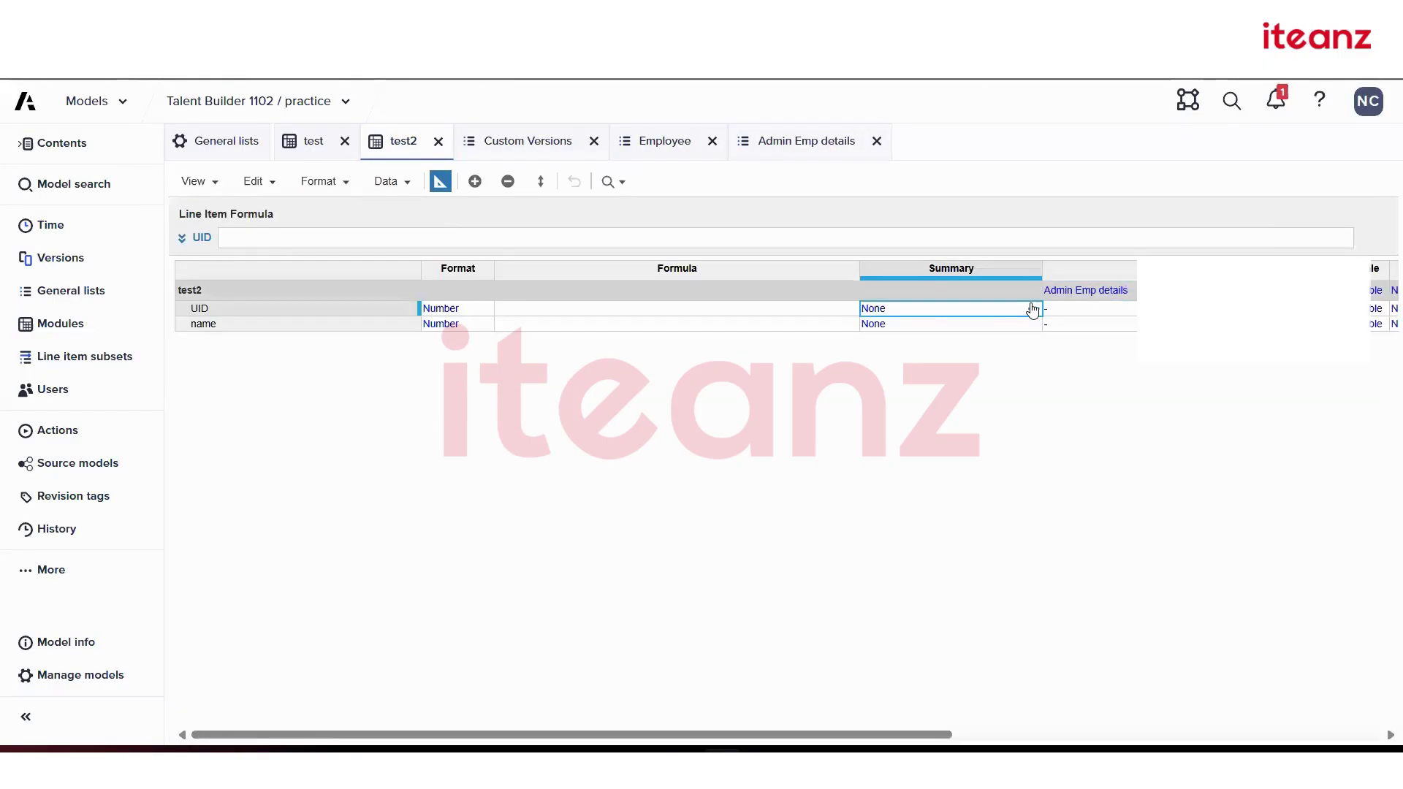
{"action": "left_click", "coordinate": [1032, 310]}
{"action": "left_click", "coordinate": [652, 444]}
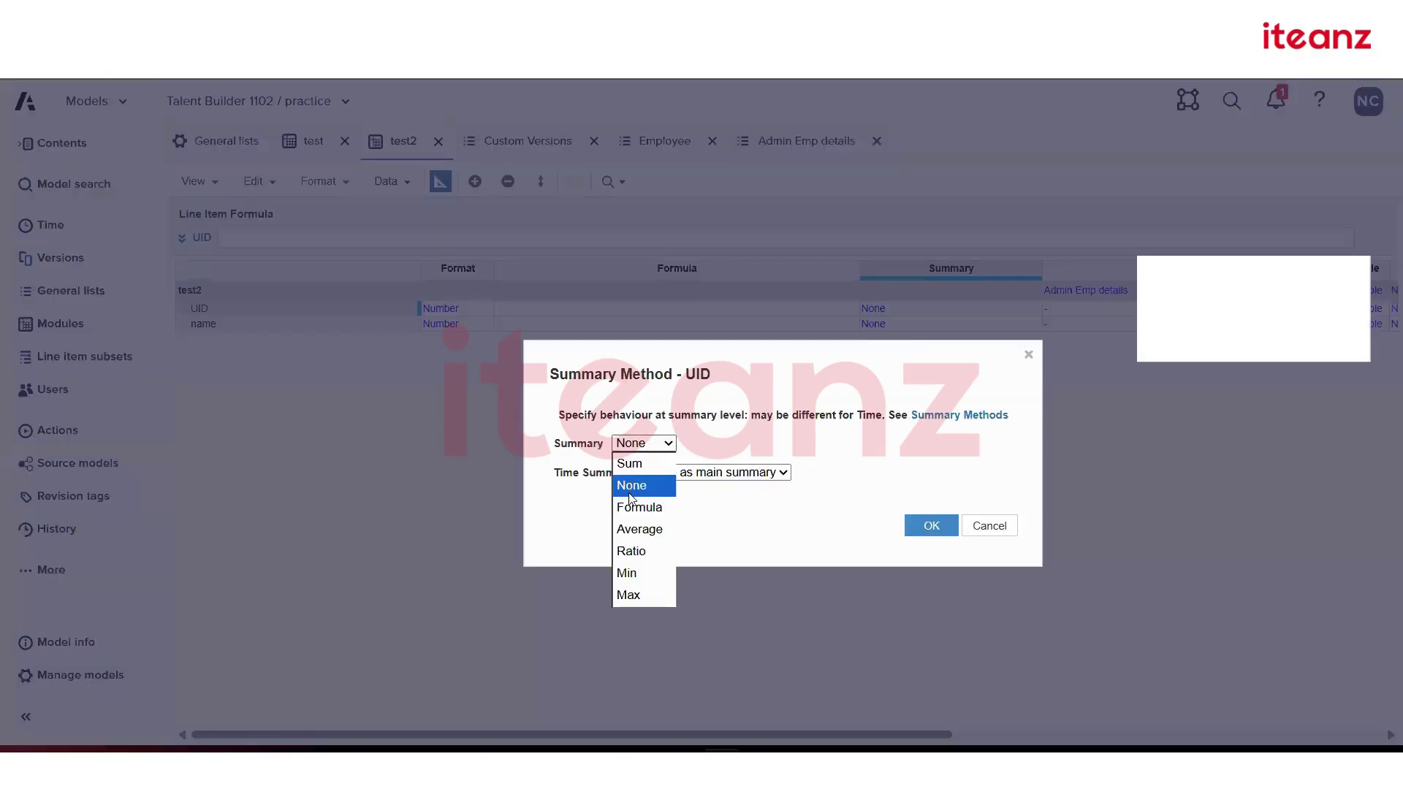
{"action": "left_click", "coordinate": [629, 460]}
{"action": "left_click", "coordinate": [928, 526]}
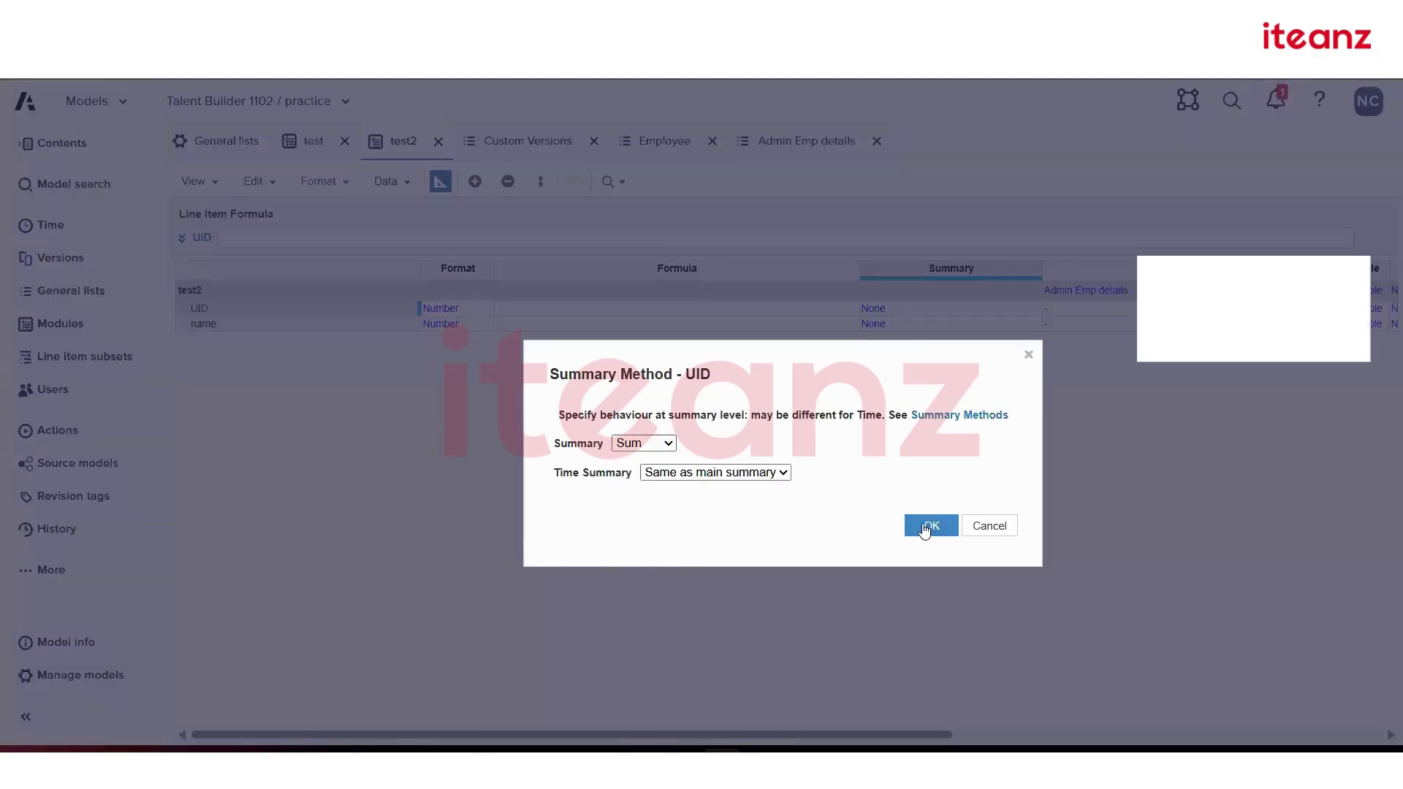
- Return to the test2 grid, check its total row, and select the UID cell for MIS_EMDL_CALNAME
{"action": "left_click", "coordinate": [440, 183]}
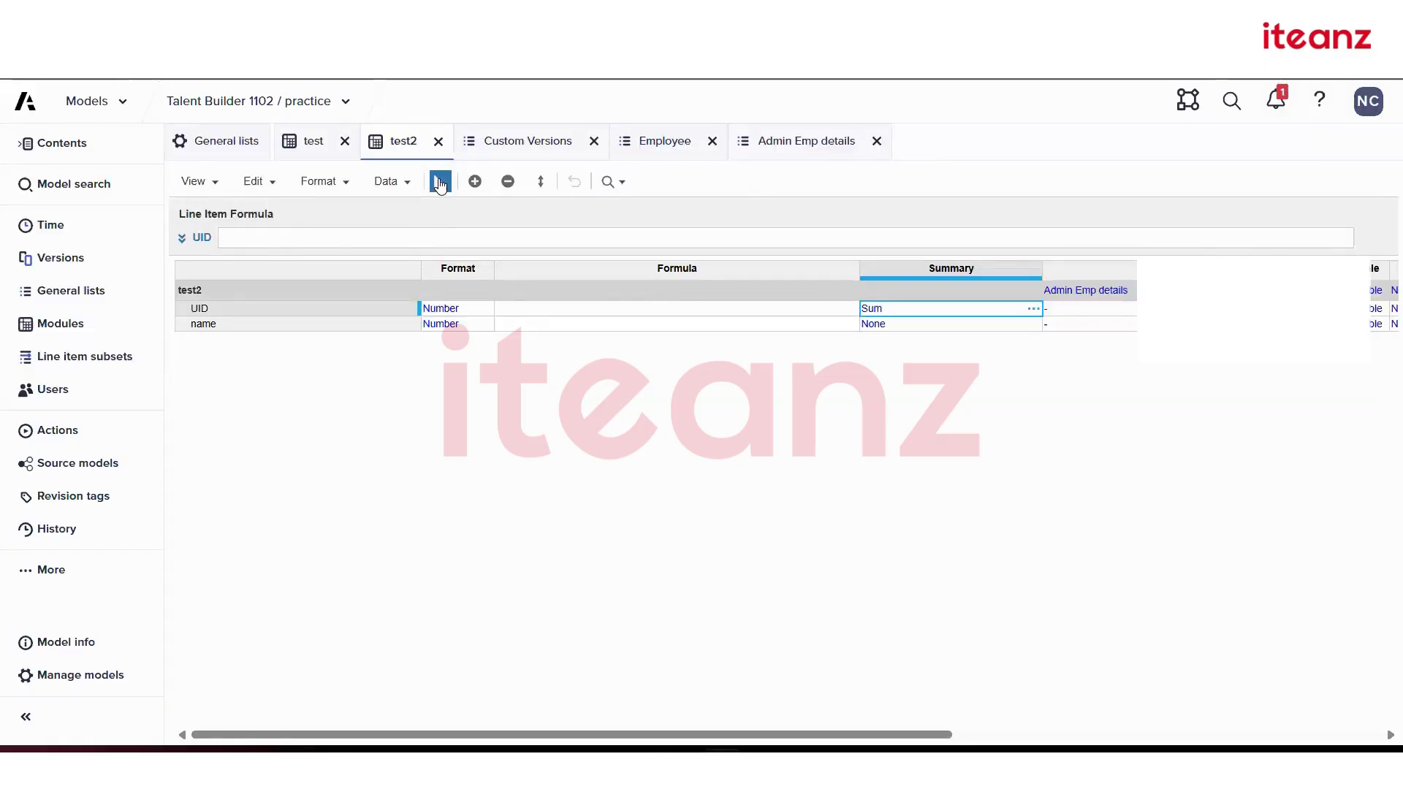
{"action": "scroll", "coordinate": [470, 565], "scroll_direction": "down", "scroll_amount": 5}
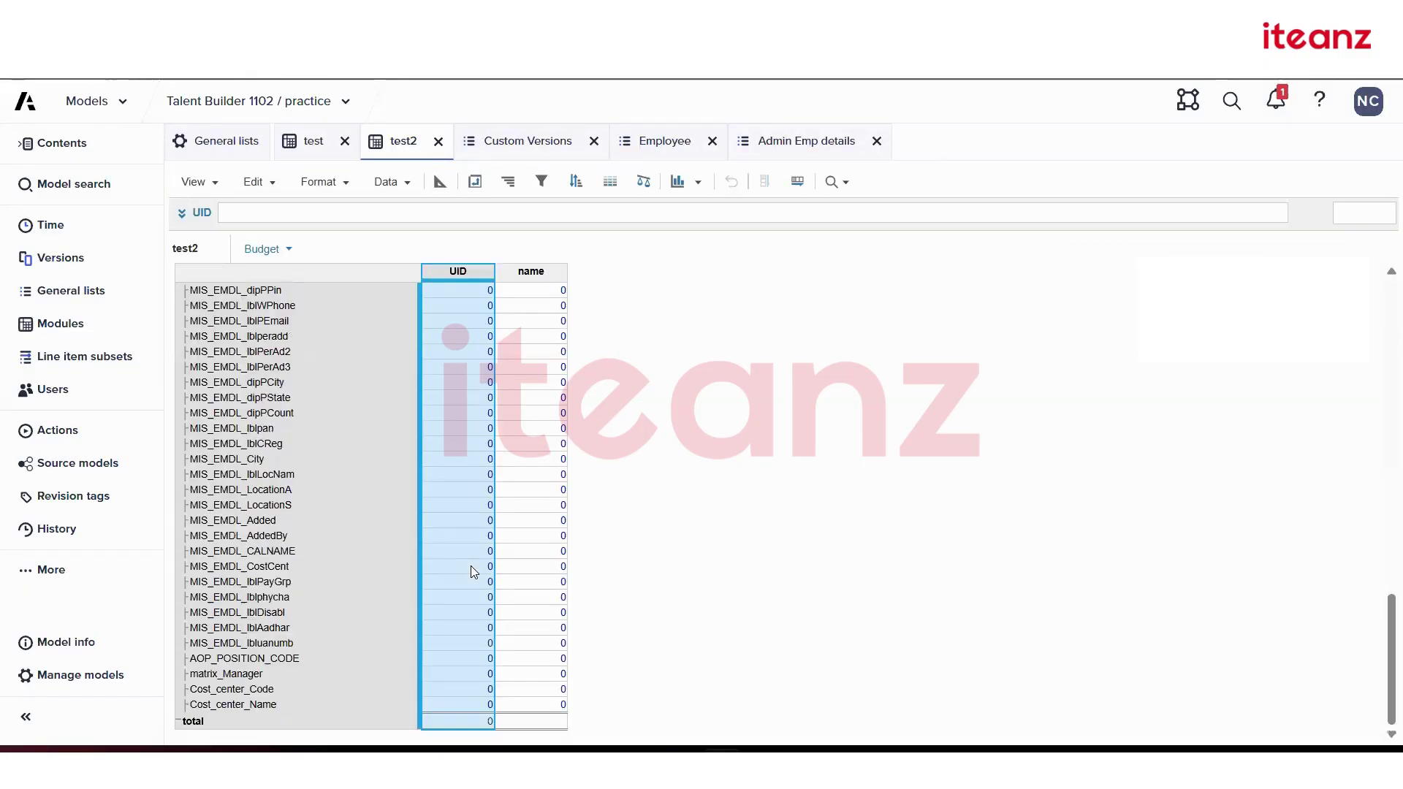
{"action": "left_click", "coordinate": [465, 557]}
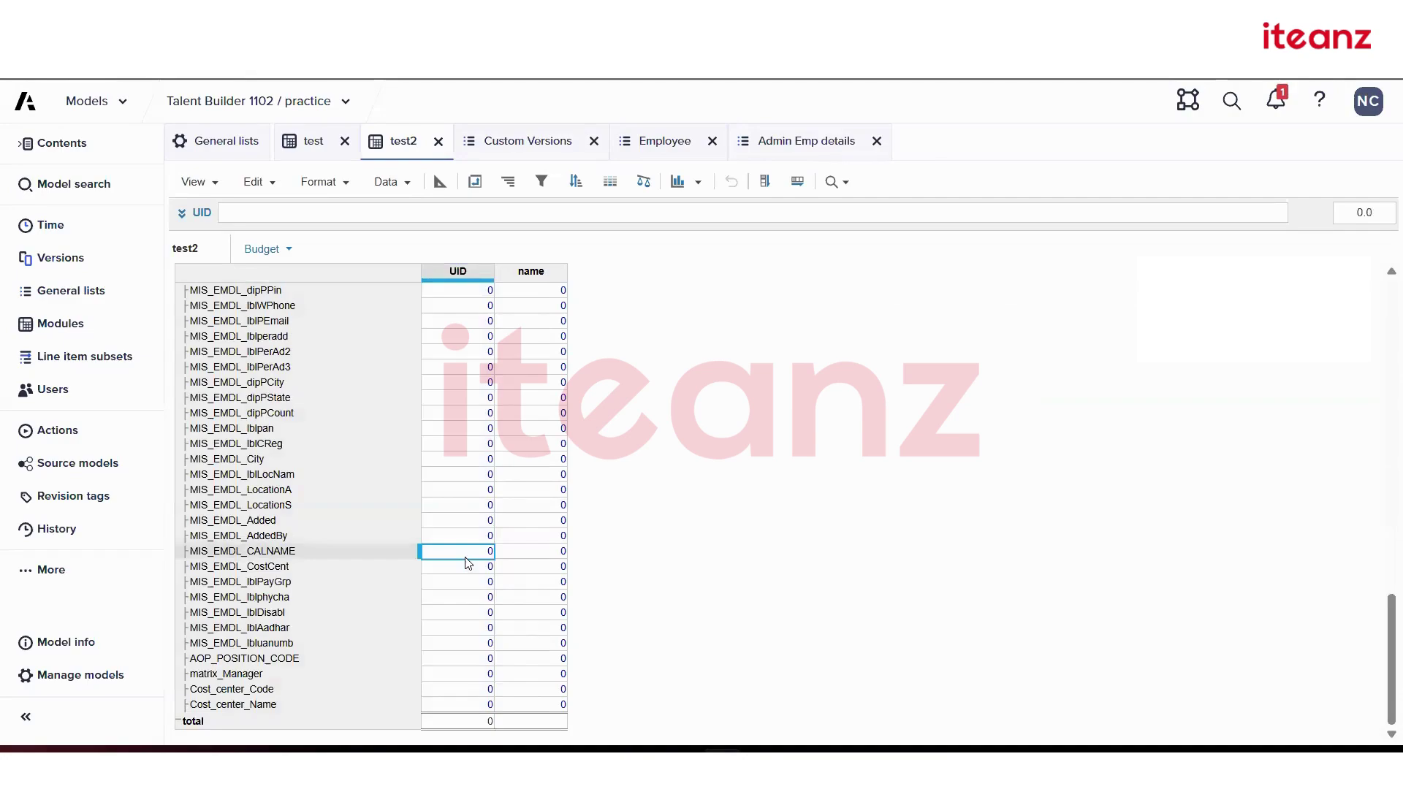
- Enter 10 for MIS_EMDL_CALNAME and 90 for MIS_EMDL_CostCent in the UID column of test2
{"action": "type", "text": "10"}
{"action": "key", "text": "Return"}
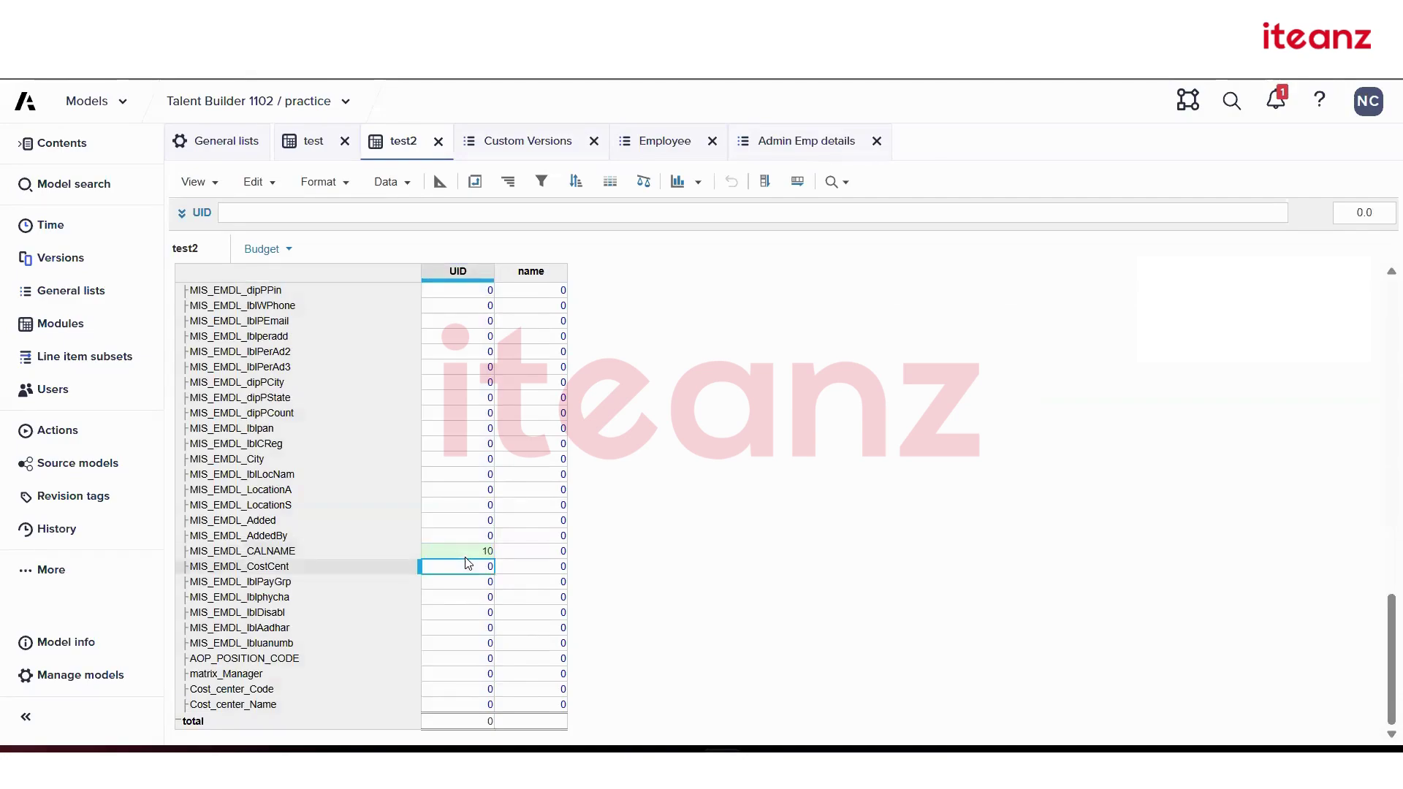
{"action": "type", "text": "90"}
{"action": "key", "text": "Return"}
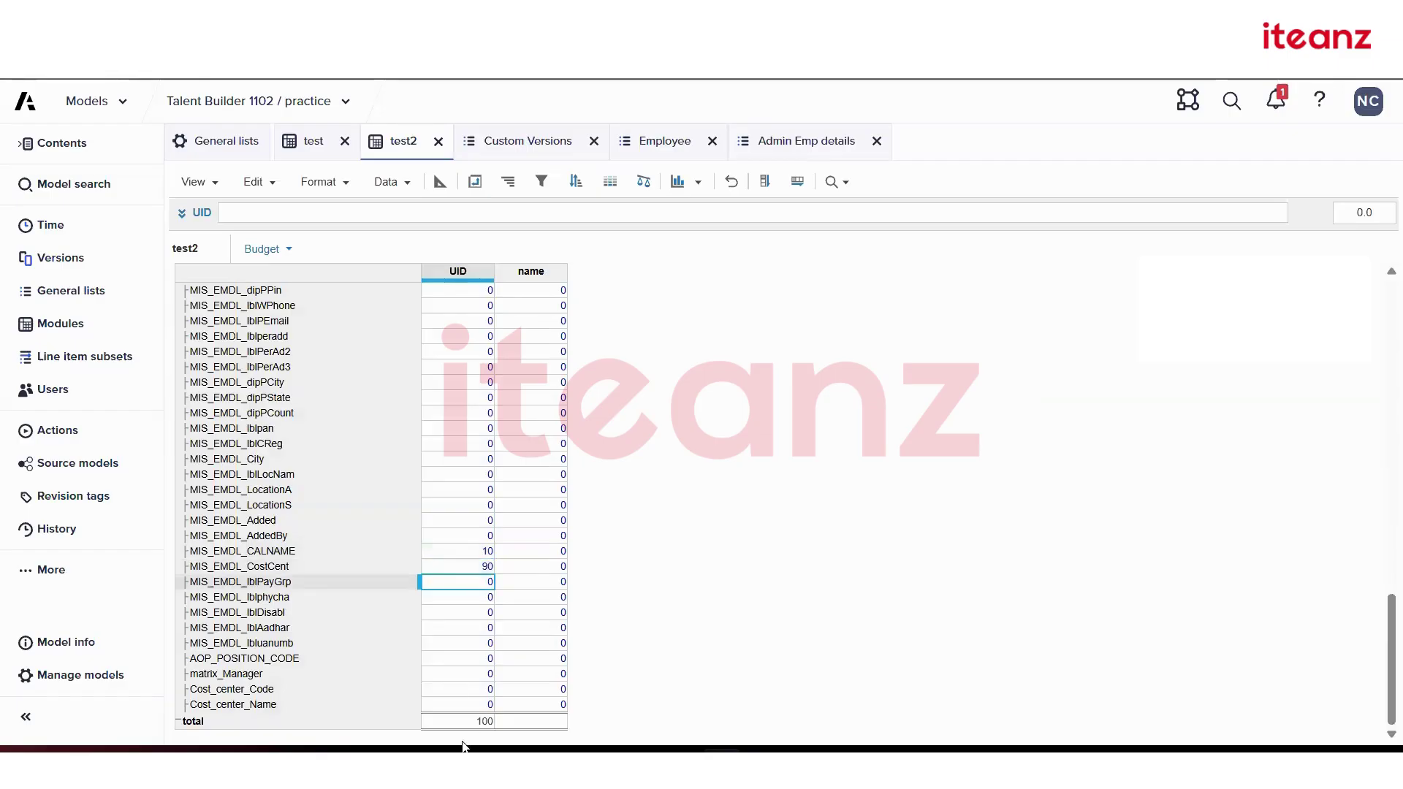
- Change the summary method of the UID line item in test2 to Average
{"action": "left_click", "coordinate": [439, 181]}
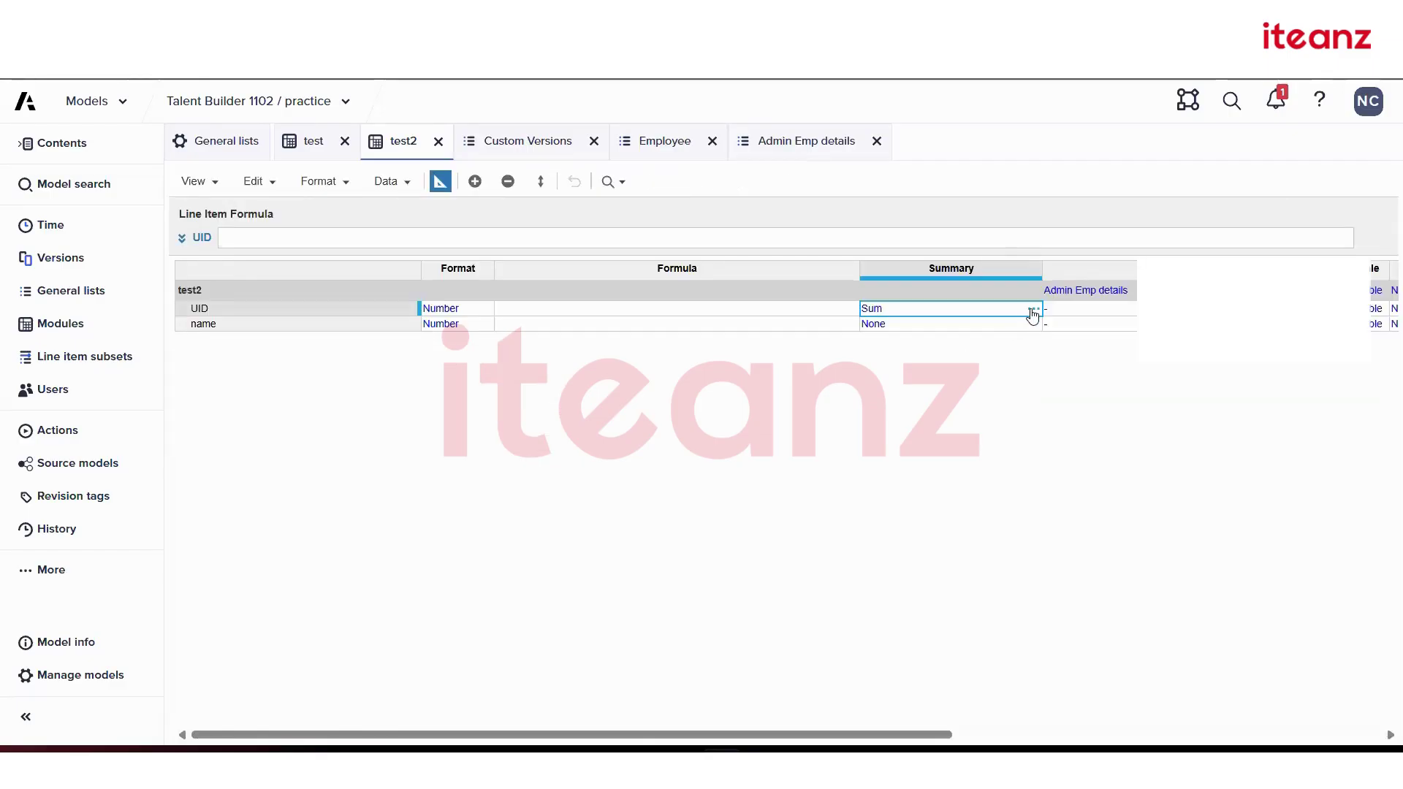
{"action": "left_click", "coordinate": [1033, 312]}
{"action": "left_click", "coordinate": [649, 442]}
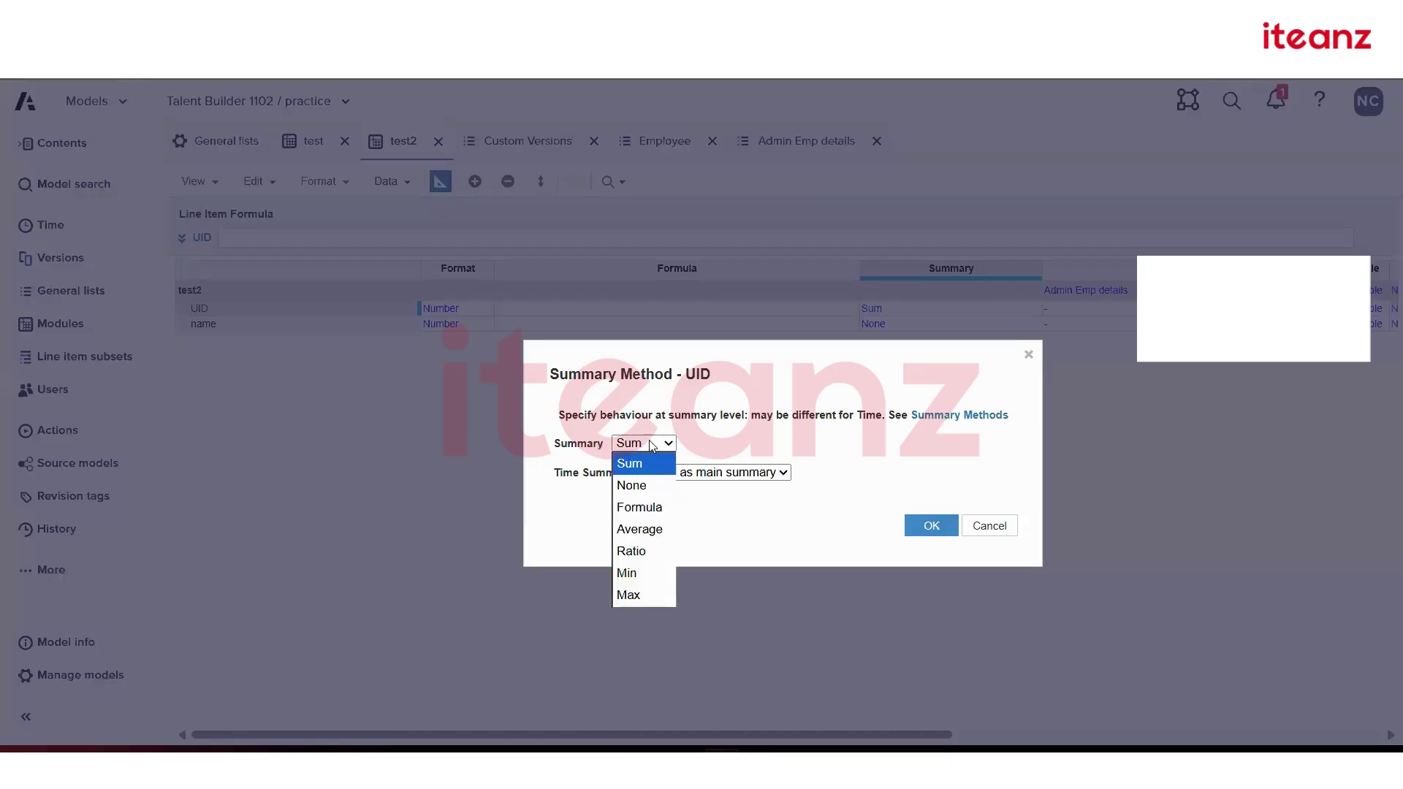
{"action": "left_click", "coordinate": [641, 531]}
{"action": "left_click", "coordinate": [926, 524]}
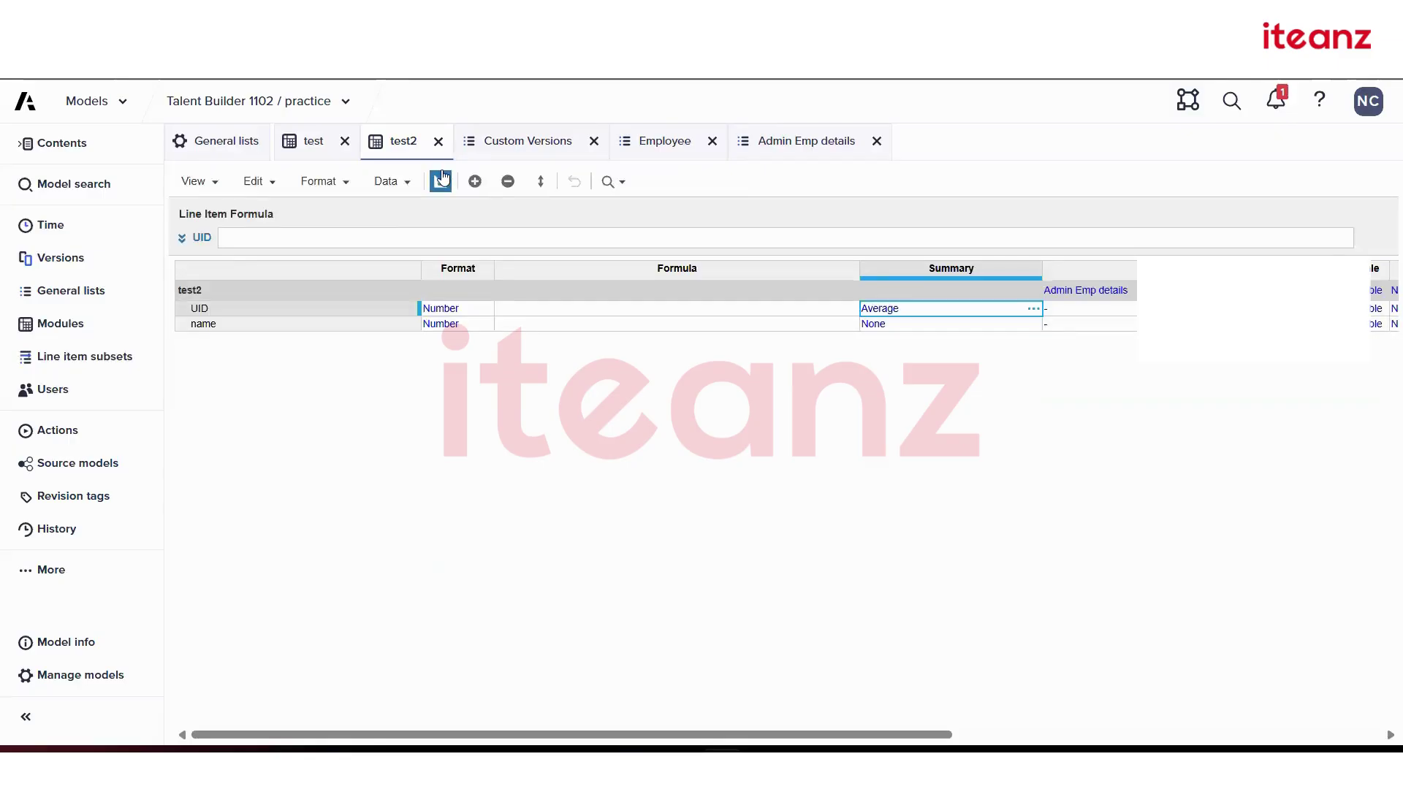
- Return to the test2 grid and inspect the UID value in the total row
{"action": "left_click", "coordinate": [440, 180]}
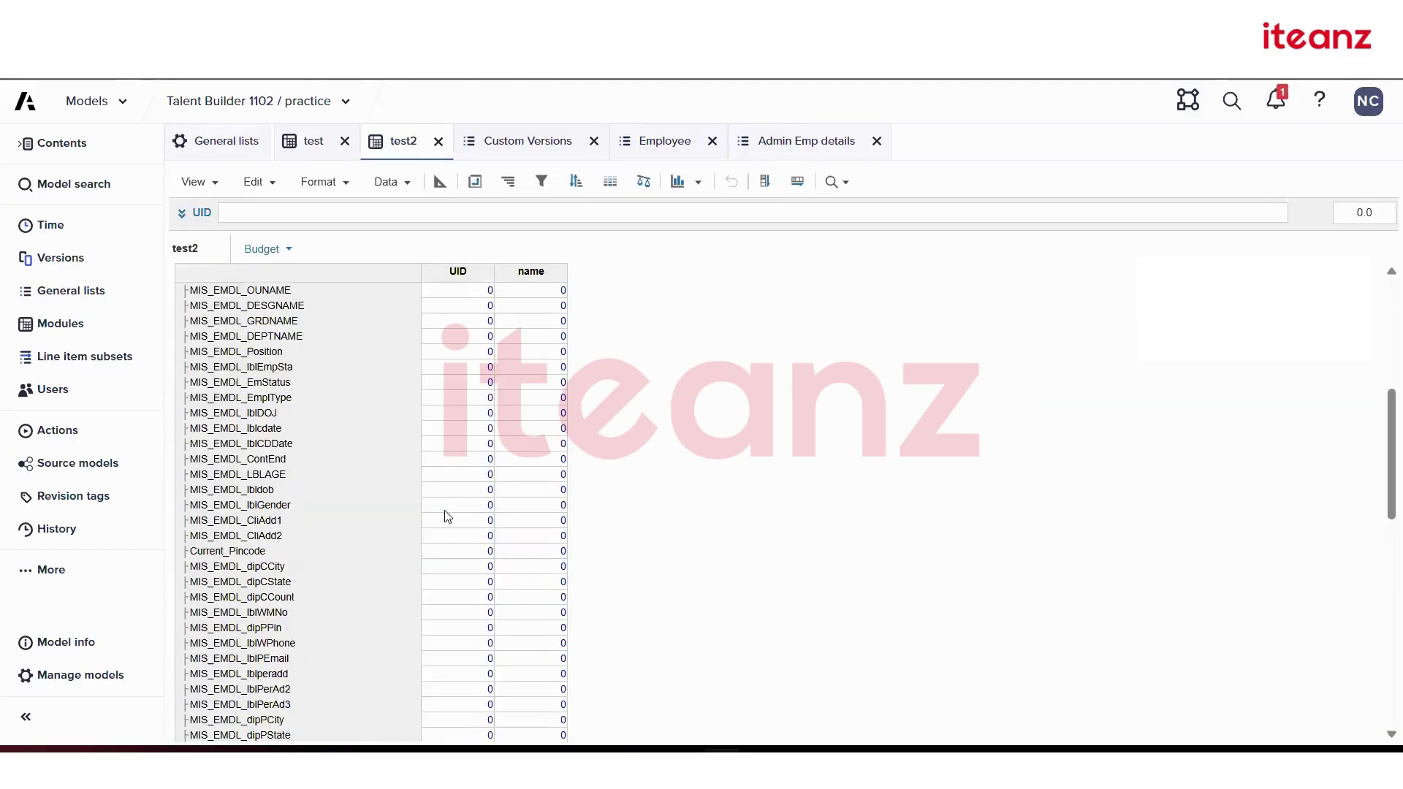
{"action": "scroll", "coordinate": [447, 517], "scroll_direction": "down", "scroll_amount": 5}
{"action": "left_click", "coordinate": [482, 725]}
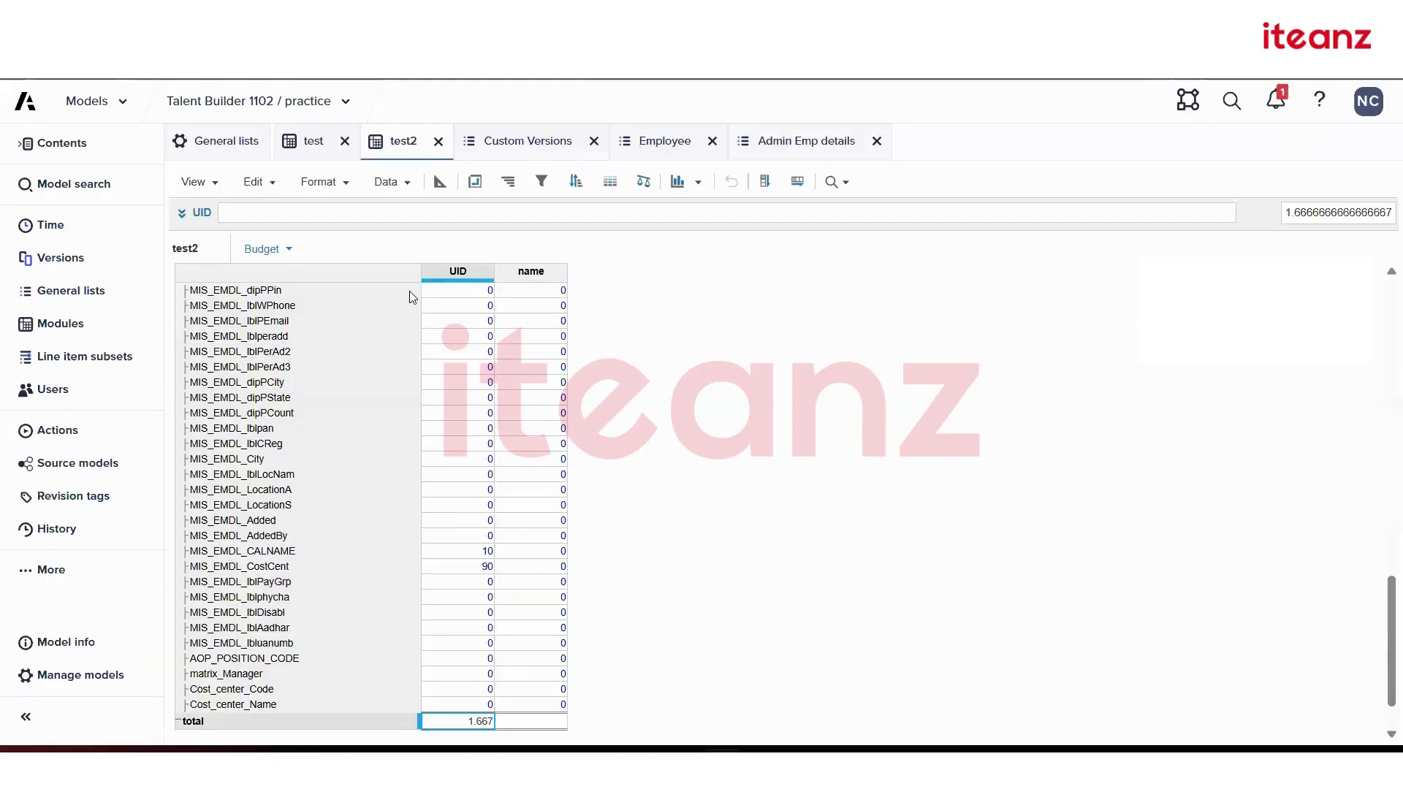
{"action": "scroll", "coordinate": [409, 291], "scroll_direction": "up", "scroll_amount": 3}
- Review the parents of the Employee list items in the grid view and return to the general lists overview
{"action": "left_click", "coordinate": [229, 151]}
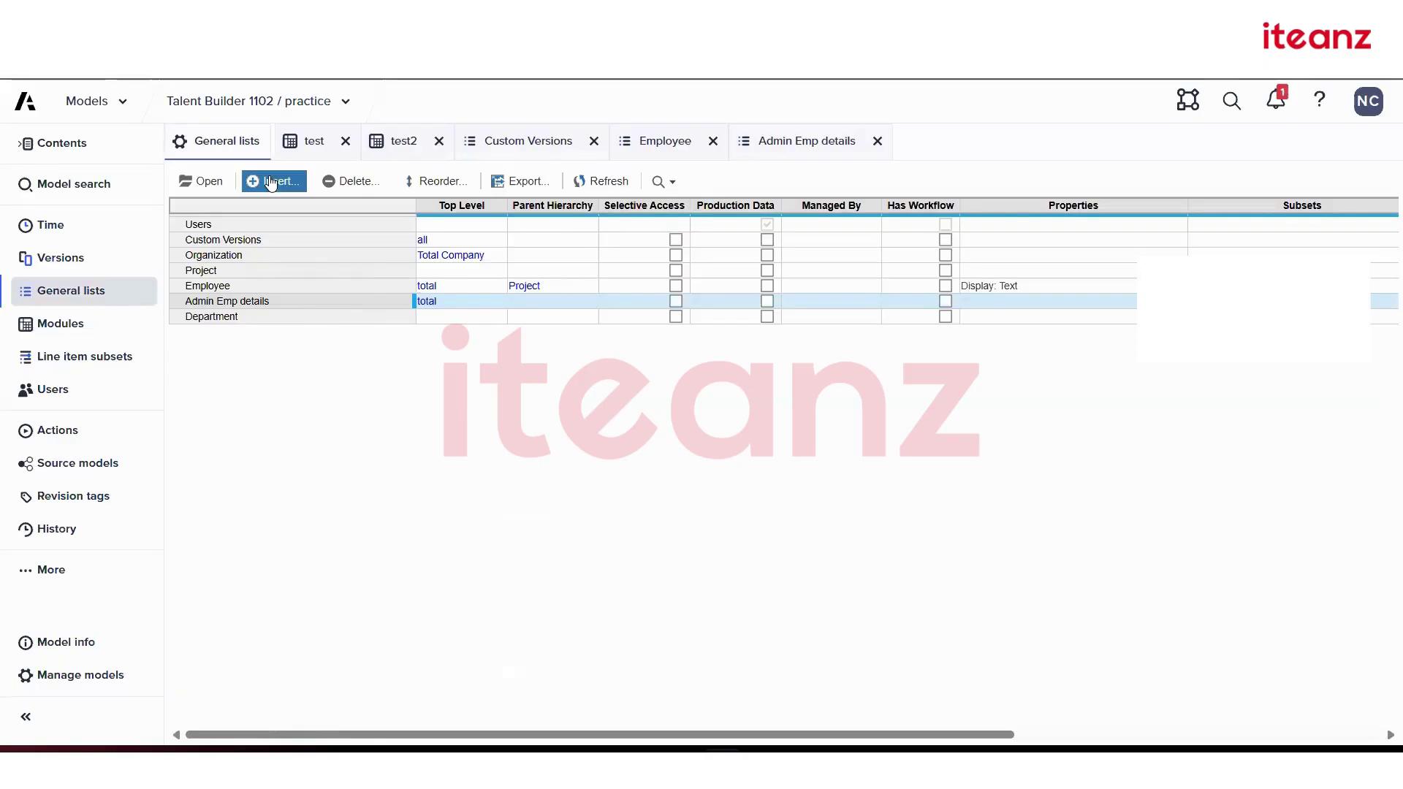
{"action": "left_click", "coordinate": [525, 287]}
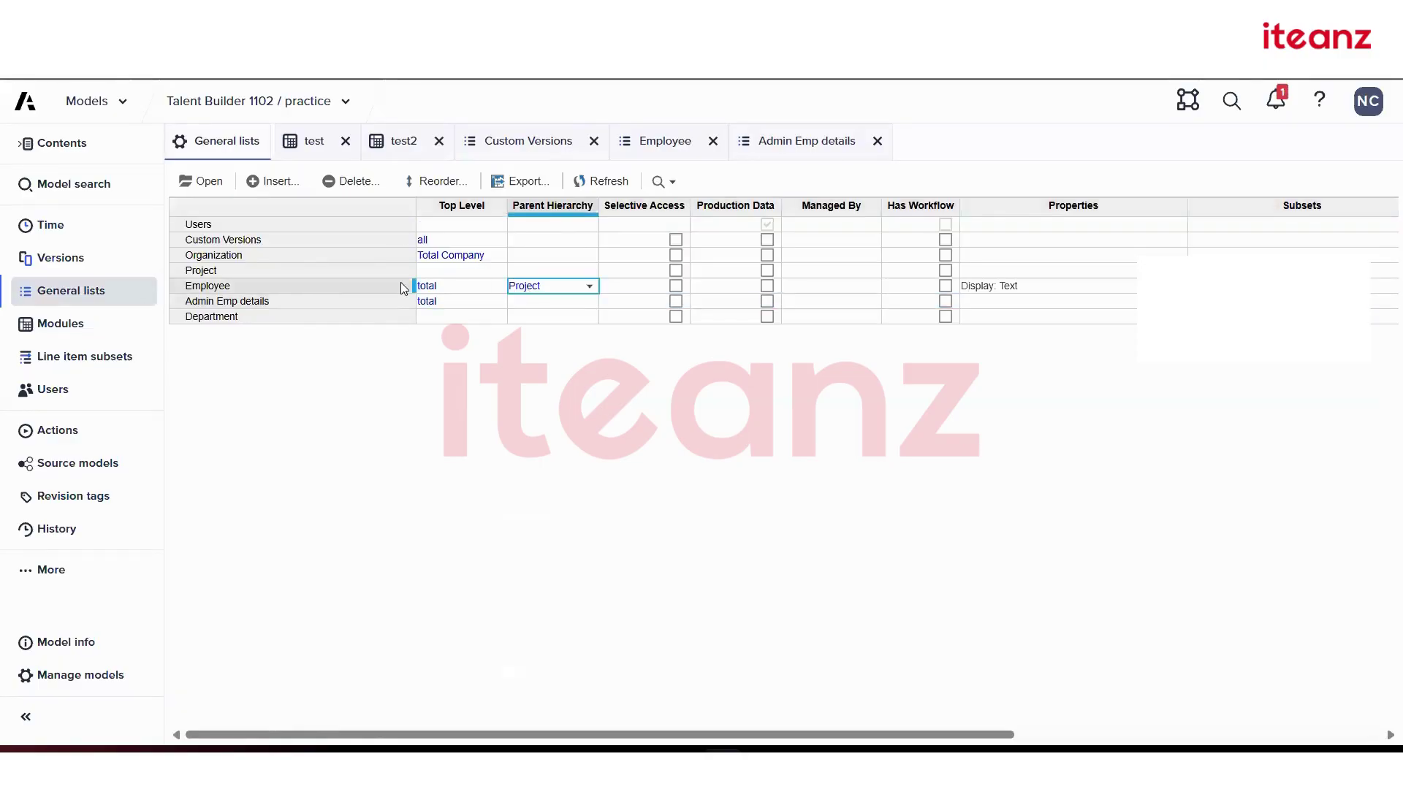
{"action": "left_click", "coordinate": [325, 284]}
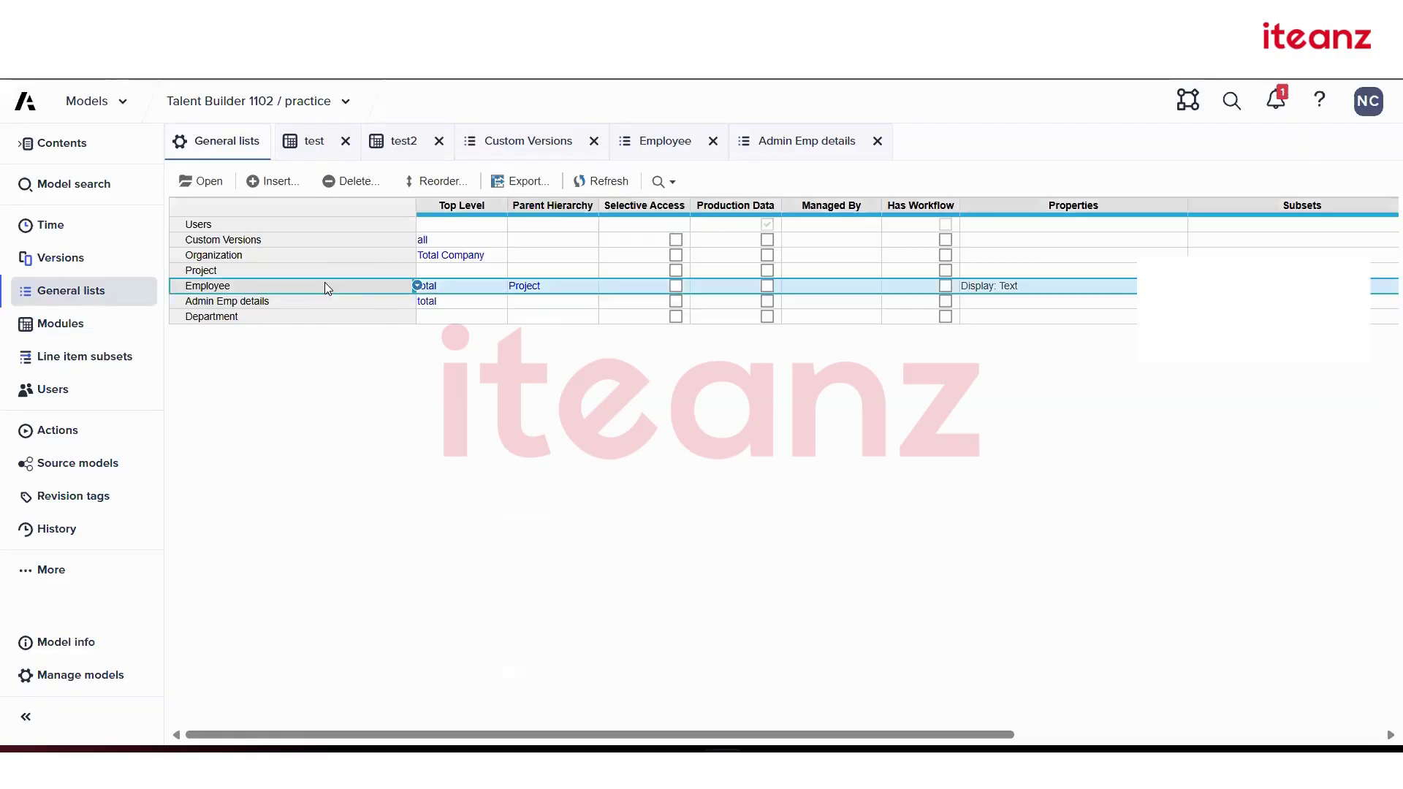
{"action": "left_click", "coordinate": [204, 182]}
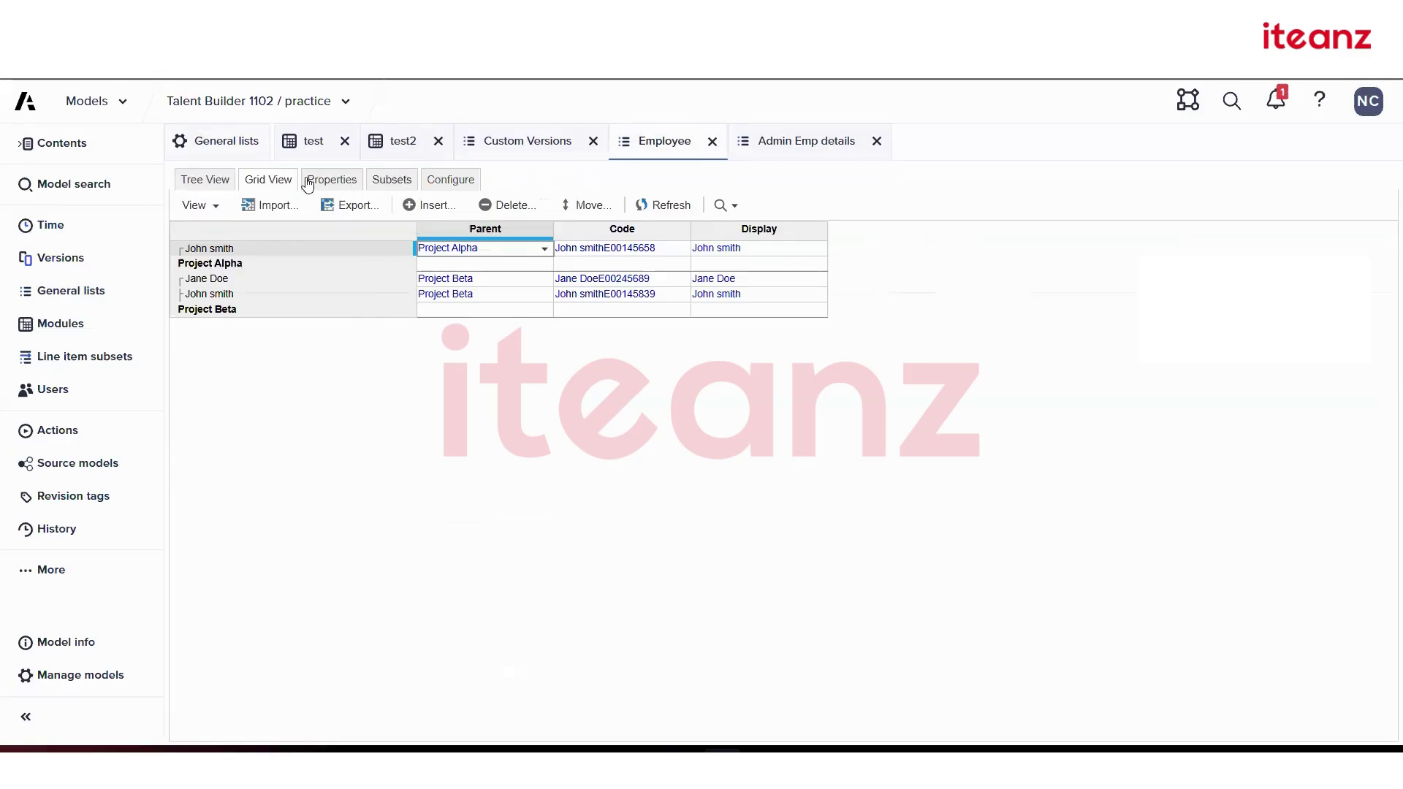
{"action": "left_click", "coordinate": [201, 143]}
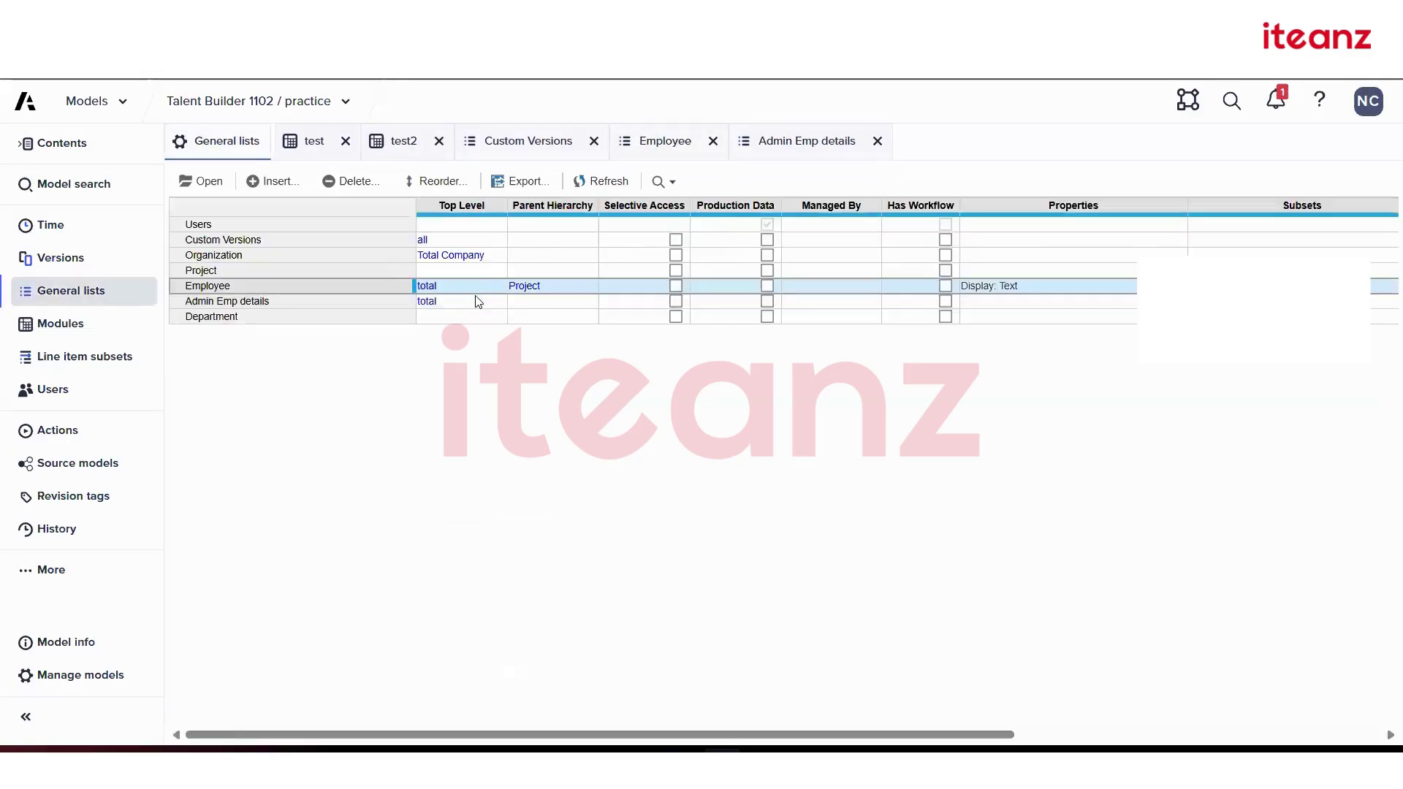
- Clear the parent hierarchy of the Employee list and open the list to view its items' parents
{"action": "left_click", "coordinate": [519, 292]}
{"action": "key", "text": "Delete"}
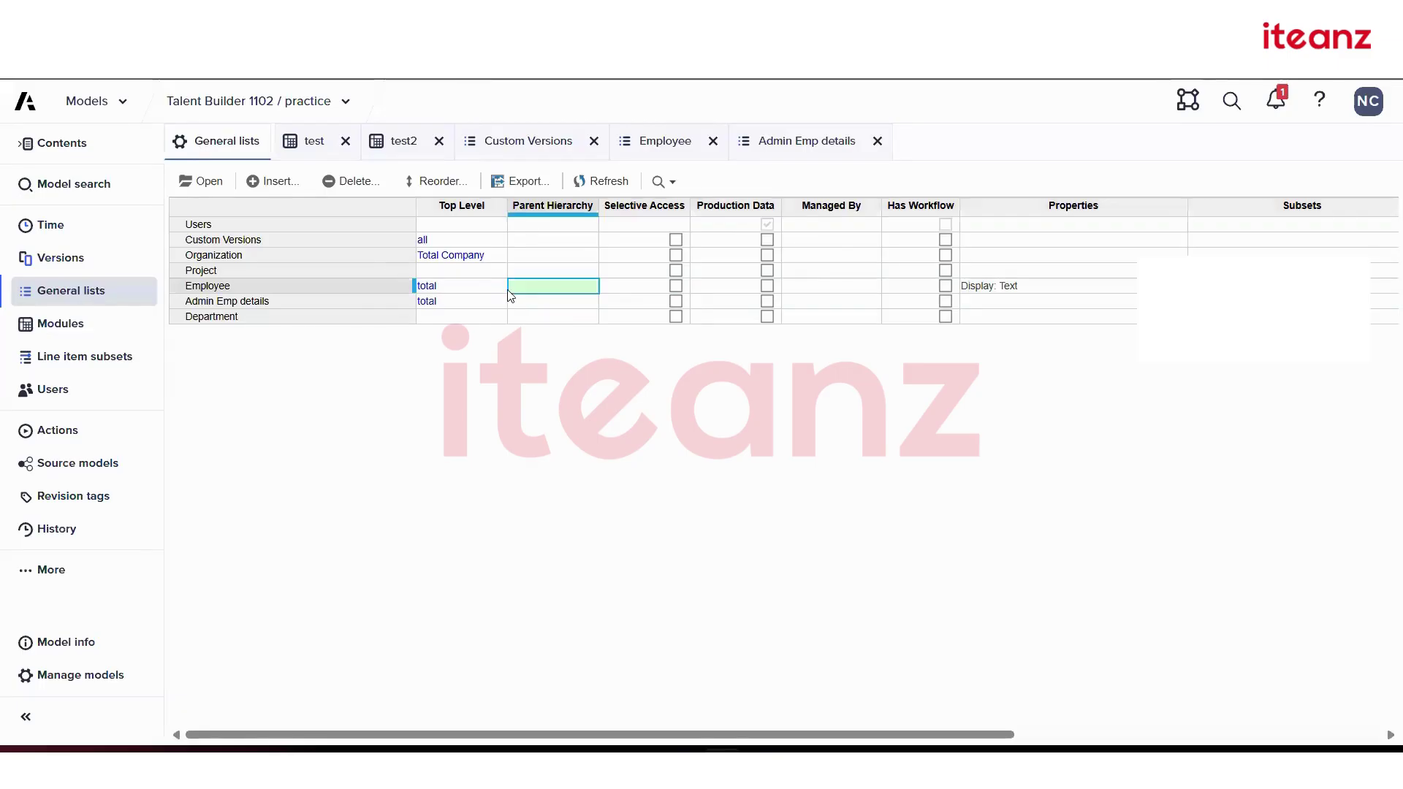
{"action": "left_click", "coordinate": [323, 282]}
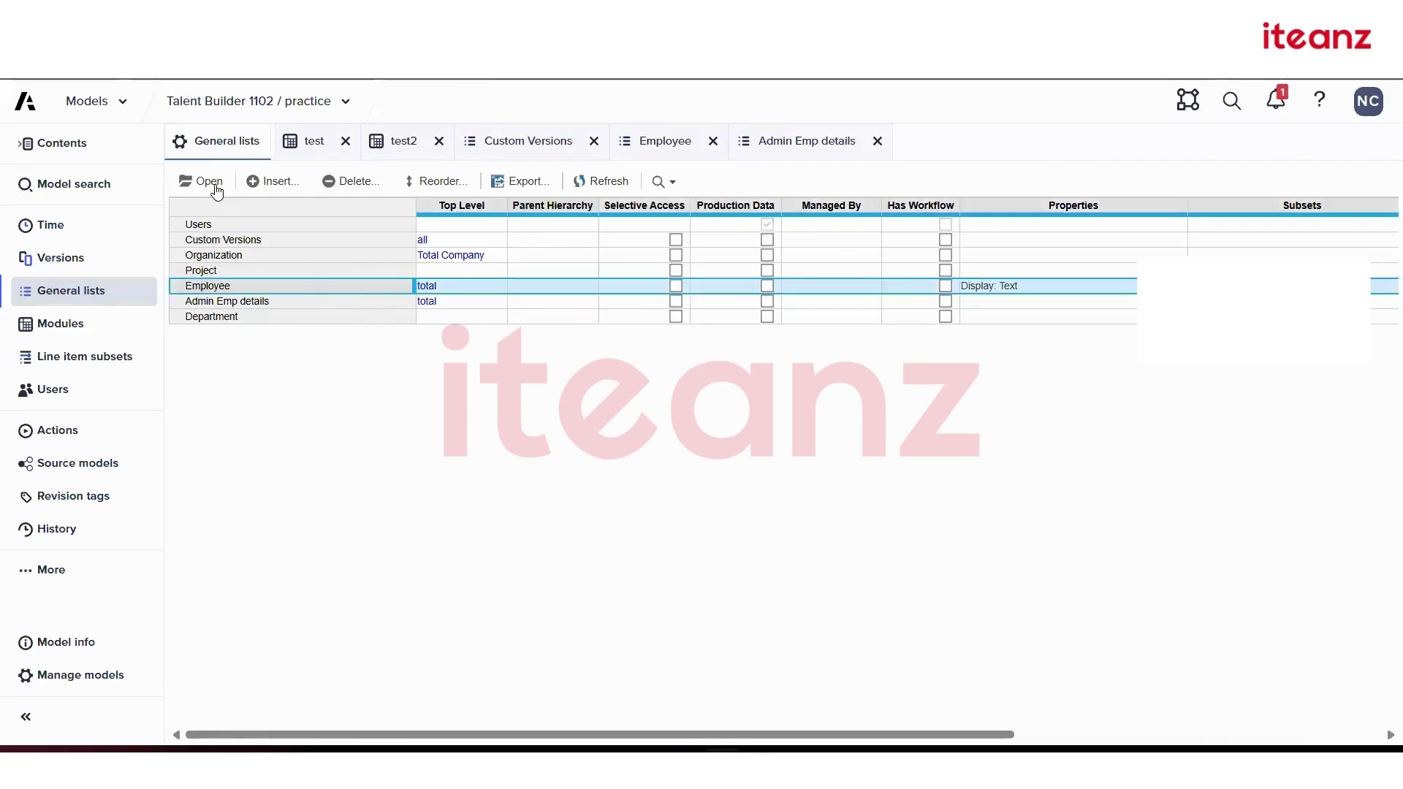
{"action": "left_click", "coordinate": [214, 181]}
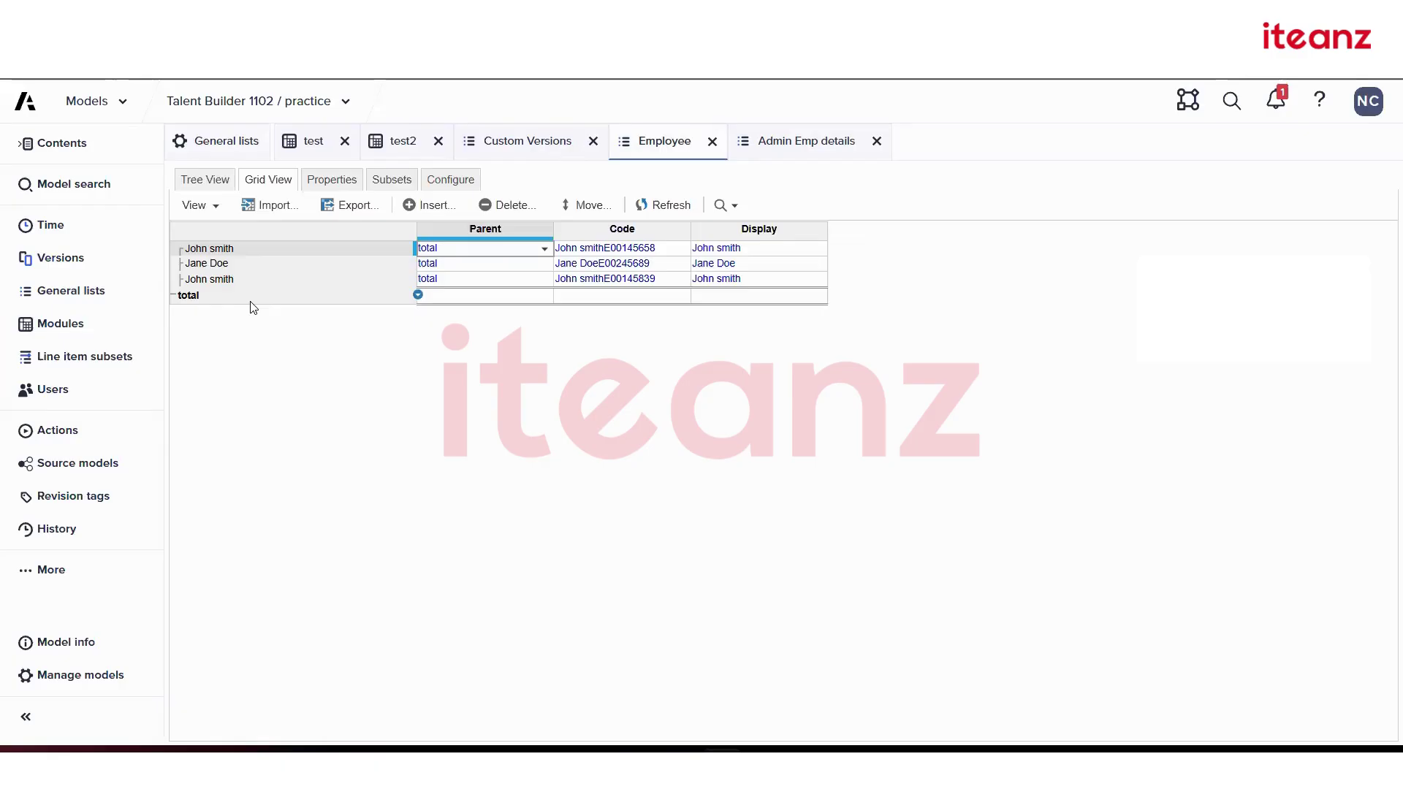
- Set the Employee list's parent hierarchy to Project in its configuration, apply it, and return to the grid view
{"action": "left_click", "coordinate": [449, 182]}
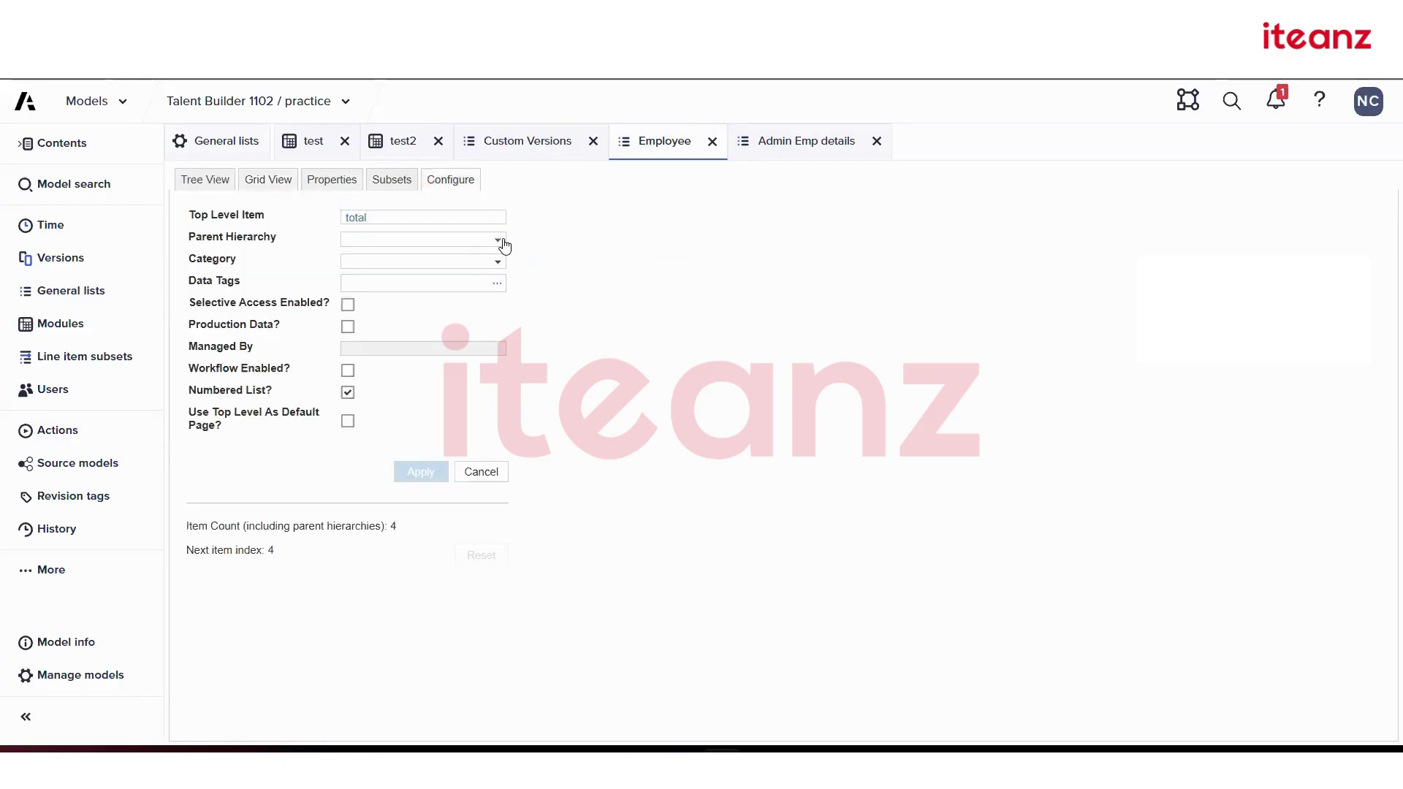
{"action": "left_click", "coordinate": [502, 242]}
{"action": "left_click", "coordinate": [430, 320]}
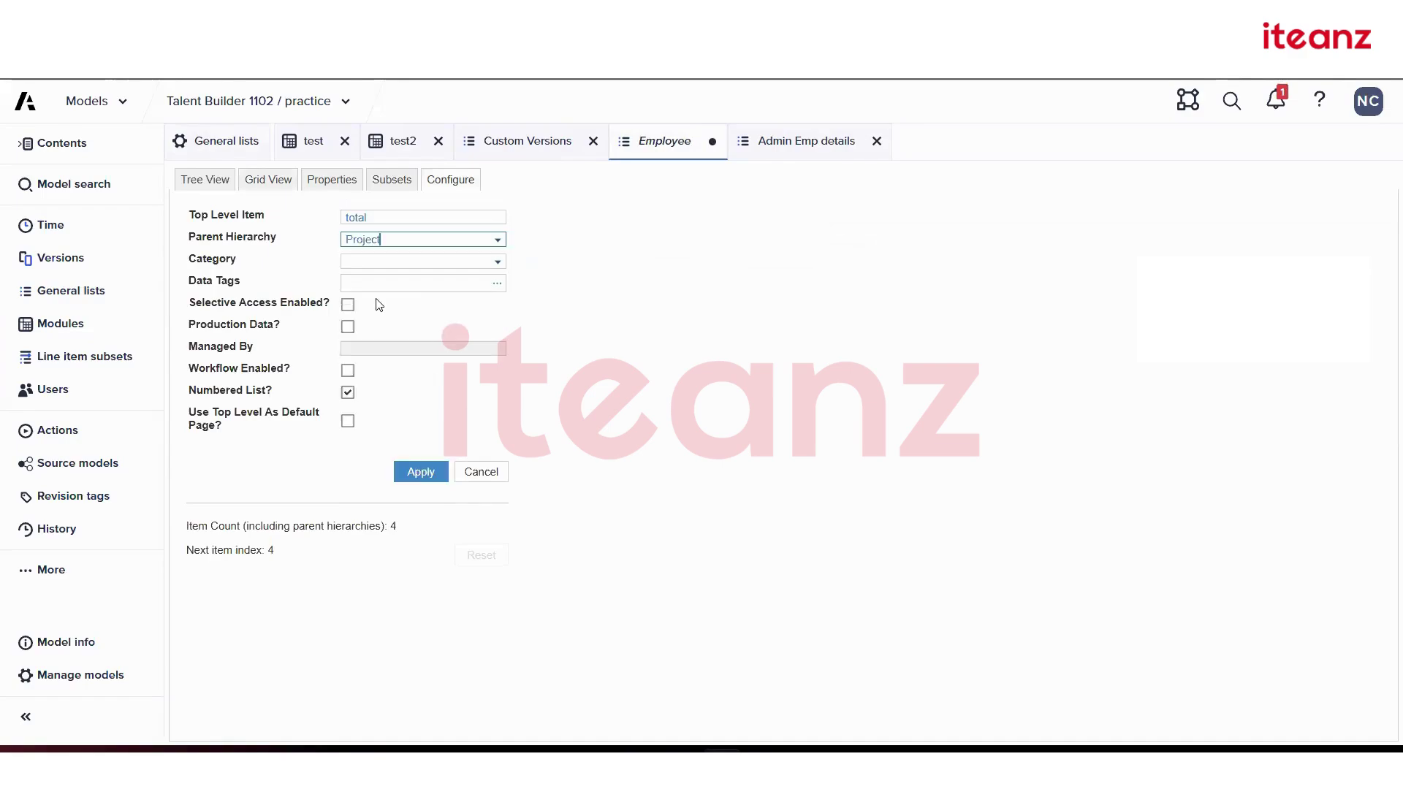
{"action": "left_click", "coordinate": [426, 474]}
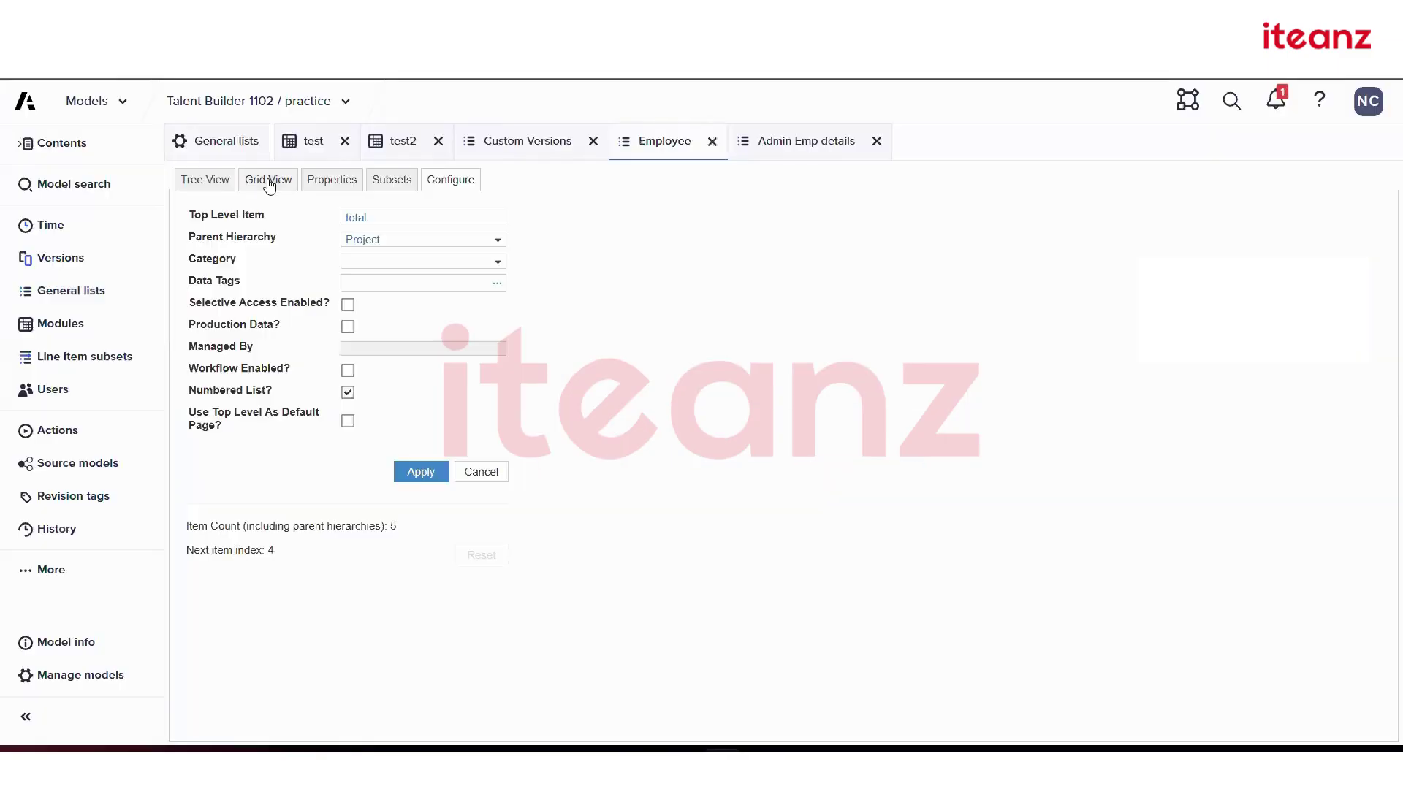
{"action": "left_click", "coordinate": [269, 183]}
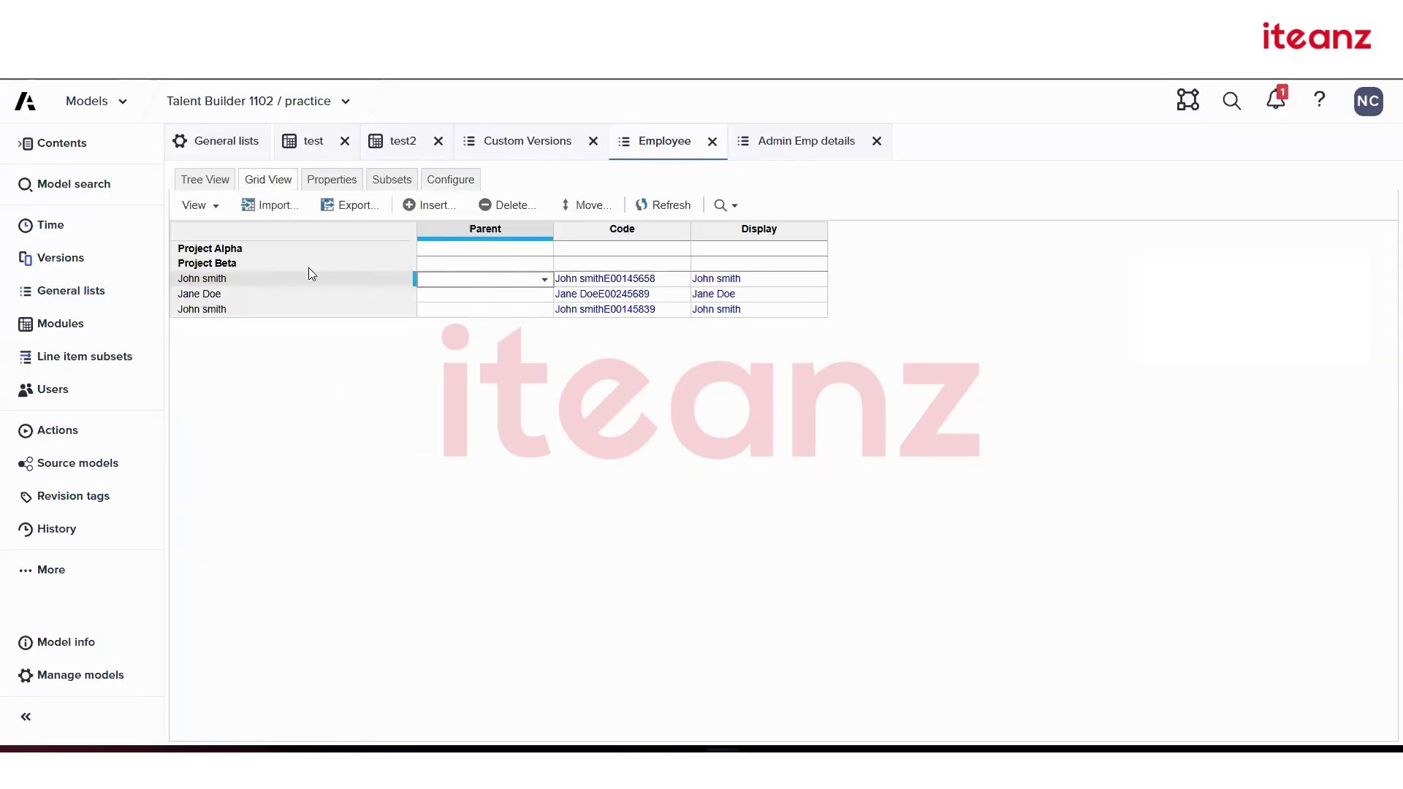
- Assign Project Alpha as the parent of the first Employee item and Project Beta as the parent of the second
{"action": "left_click", "coordinate": [541, 284]}
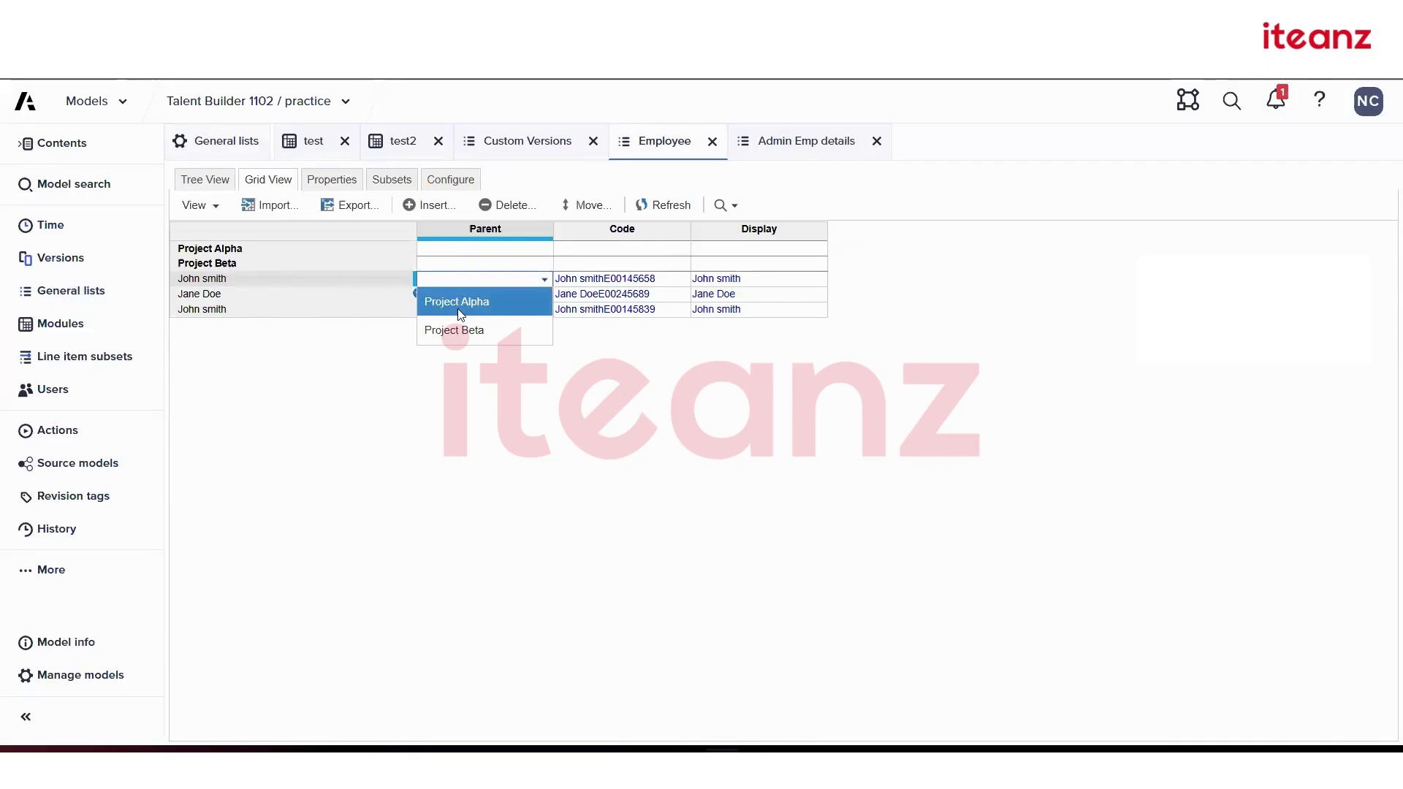
{"action": "left_click", "coordinate": [471, 305]}
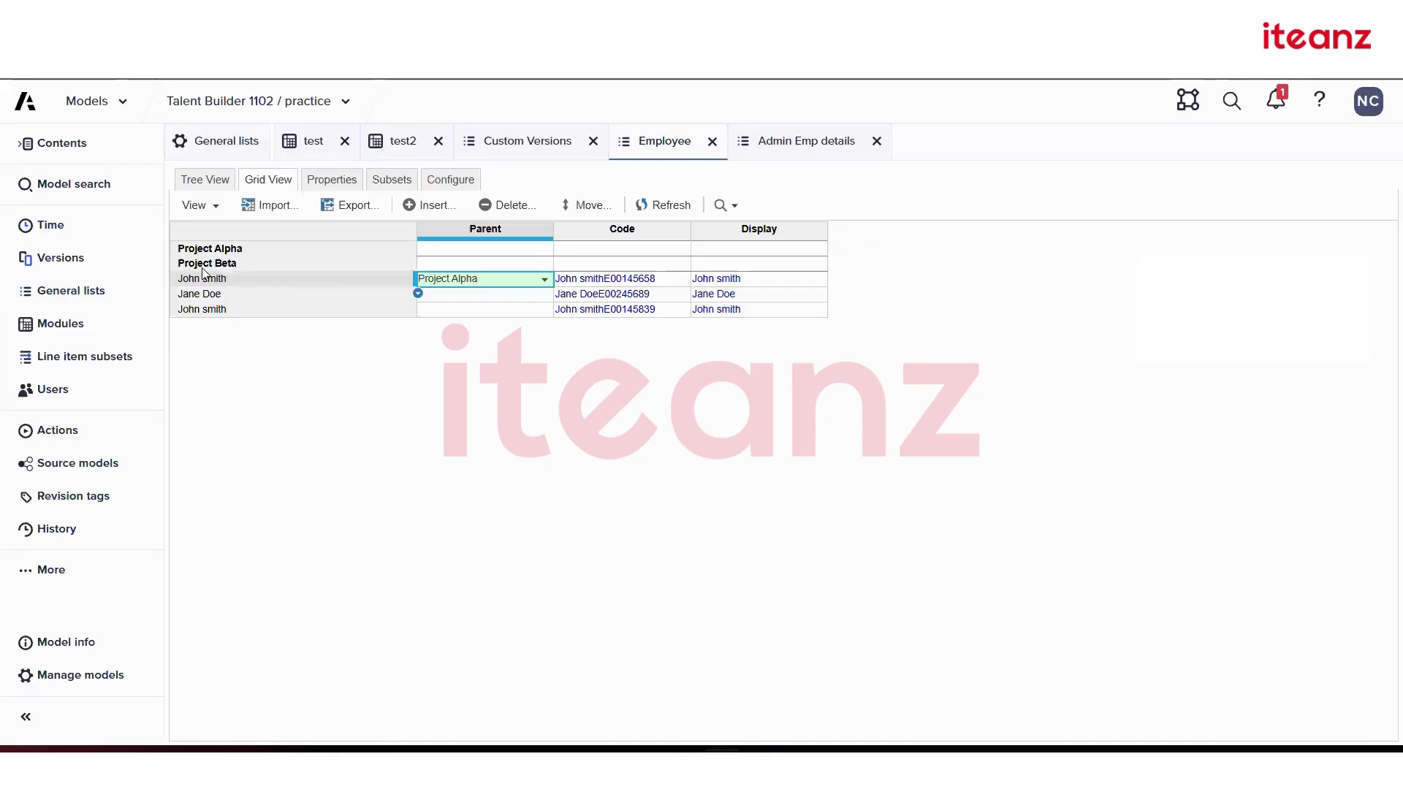
{"action": "left_click", "coordinate": [546, 298]}
{"action": "left_click", "coordinate": [545, 295]}
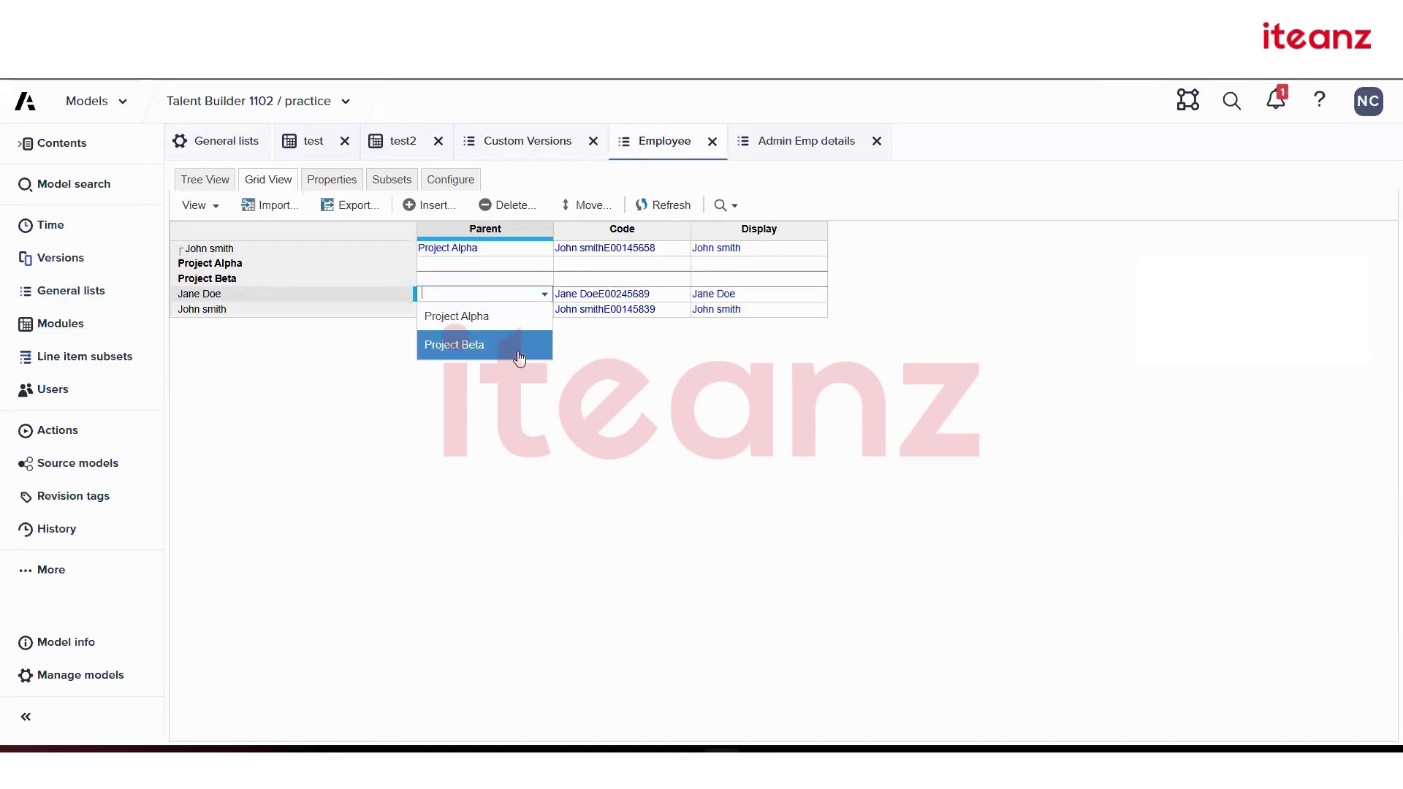
{"action": "left_click", "coordinate": [519, 356]}
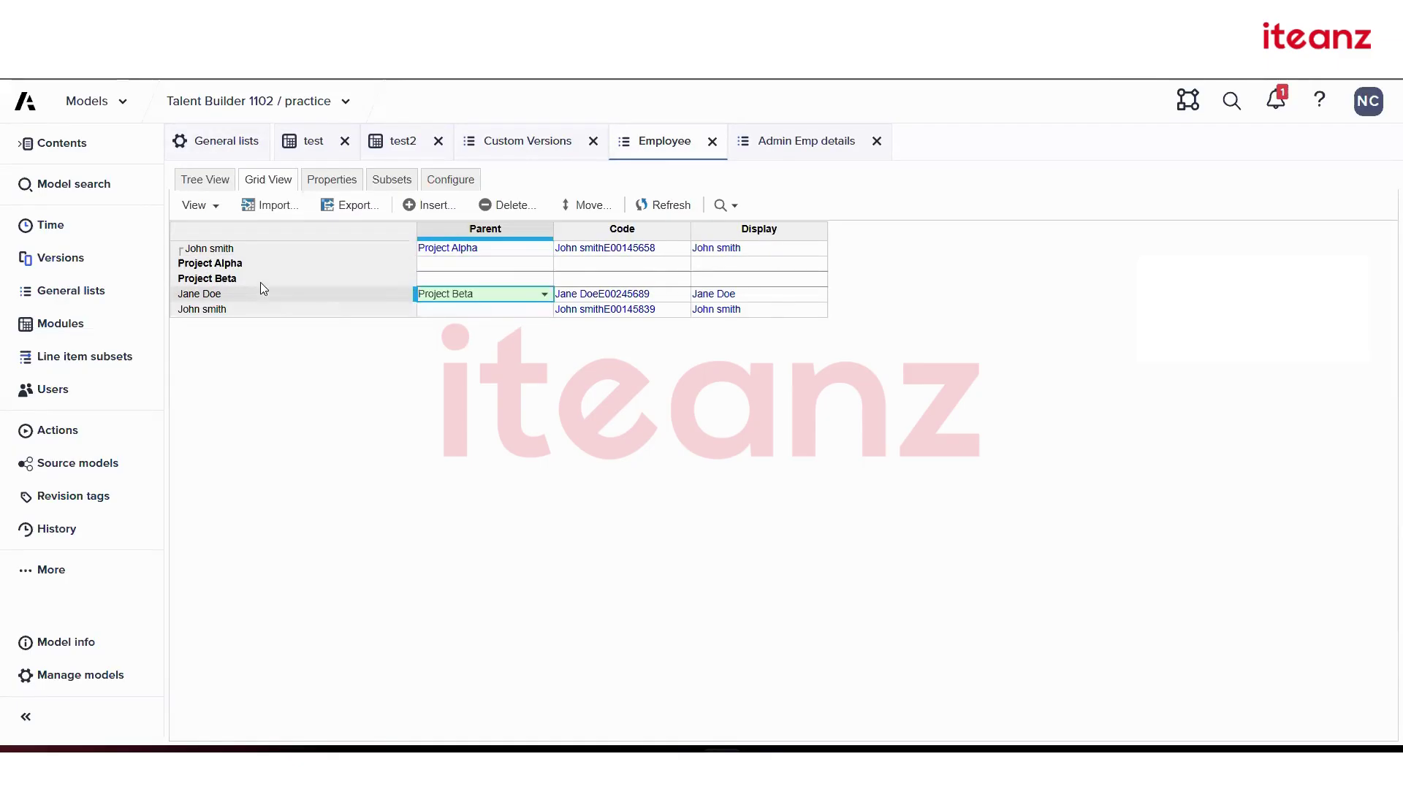
{"action": "left_click", "coordinate": [543, 313]}
{"action": "left_click", "coordinate": [543, 312]}
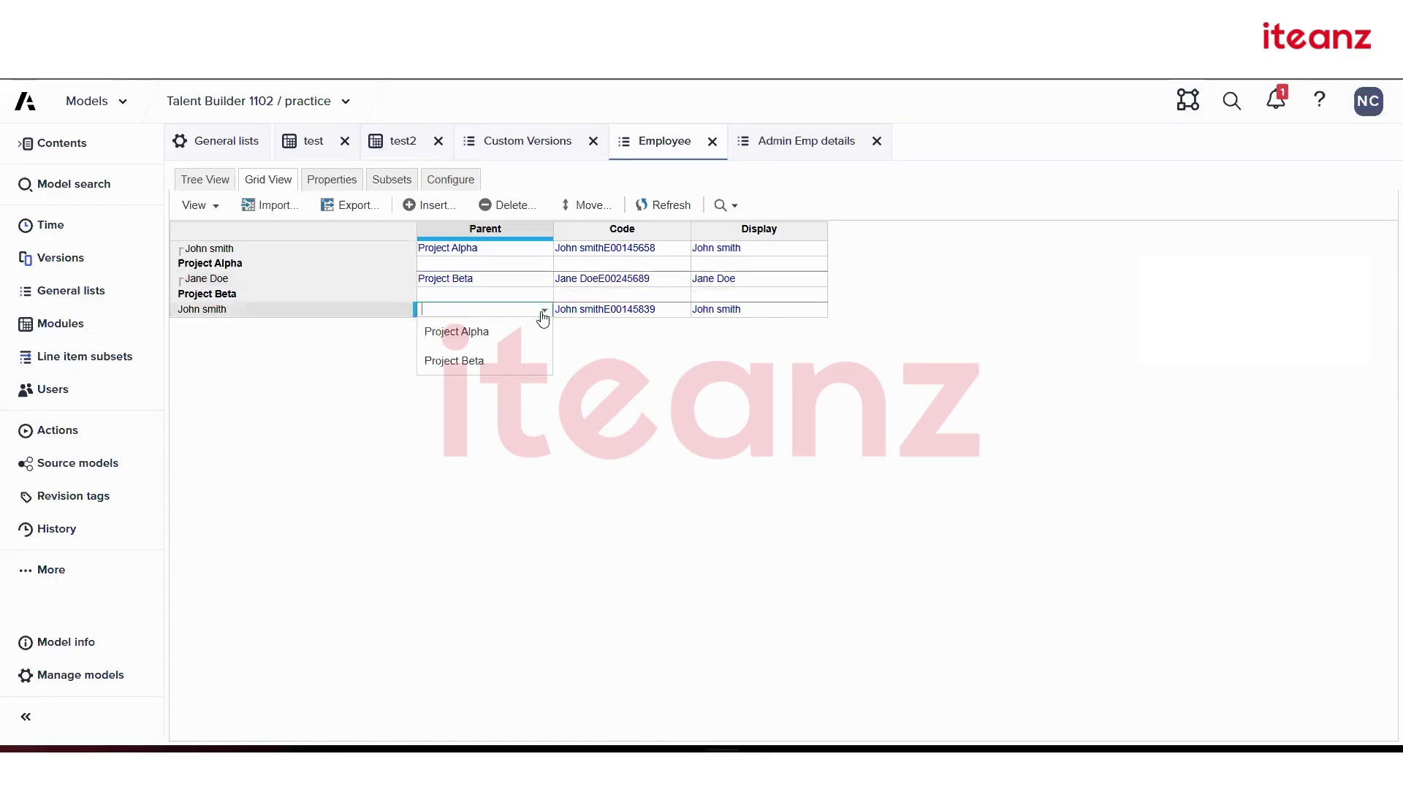
- Open the Project list and insert the item X proj at its start
{"action": "left_click", "coordinate": [212, 141]}
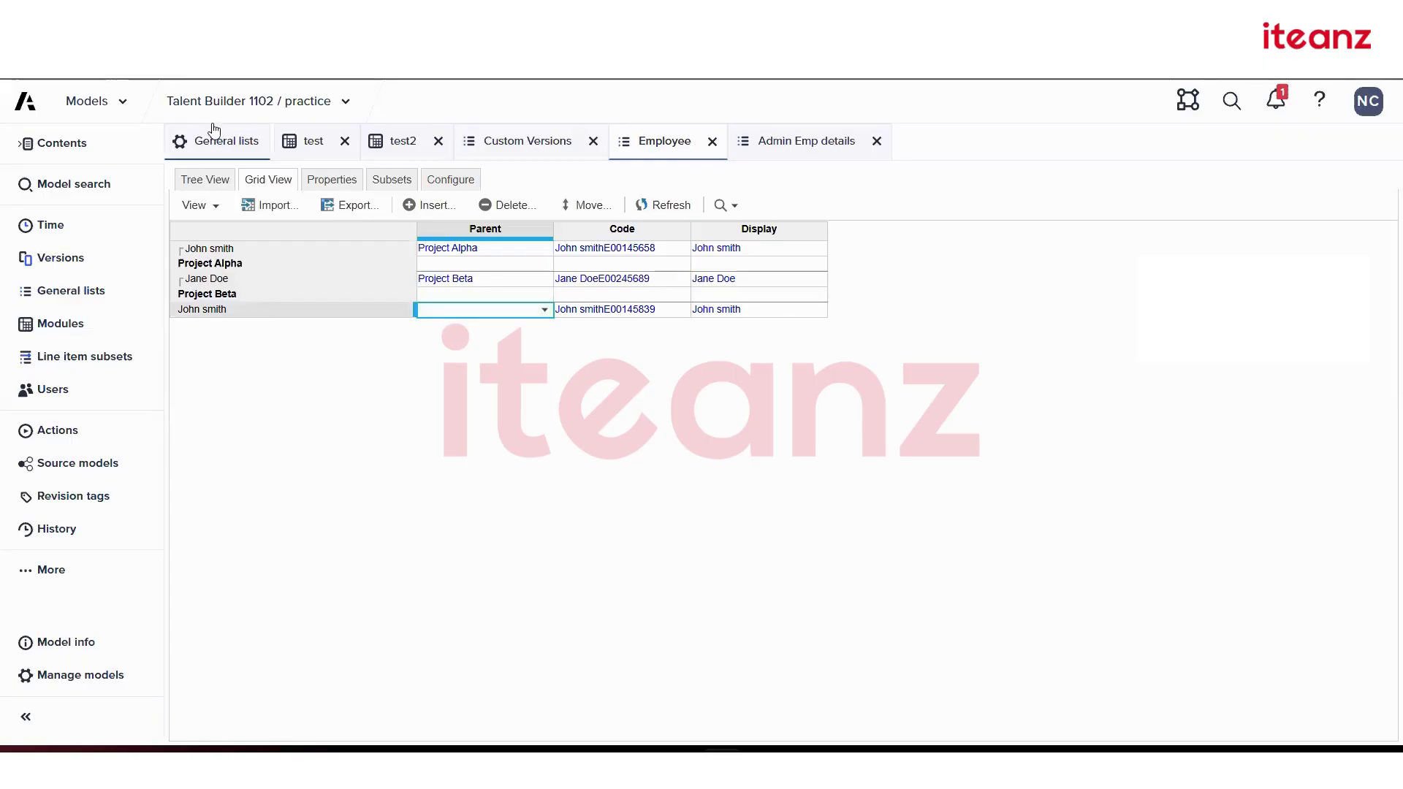
{"action": "left_click", "coordinate": [262, 272]}
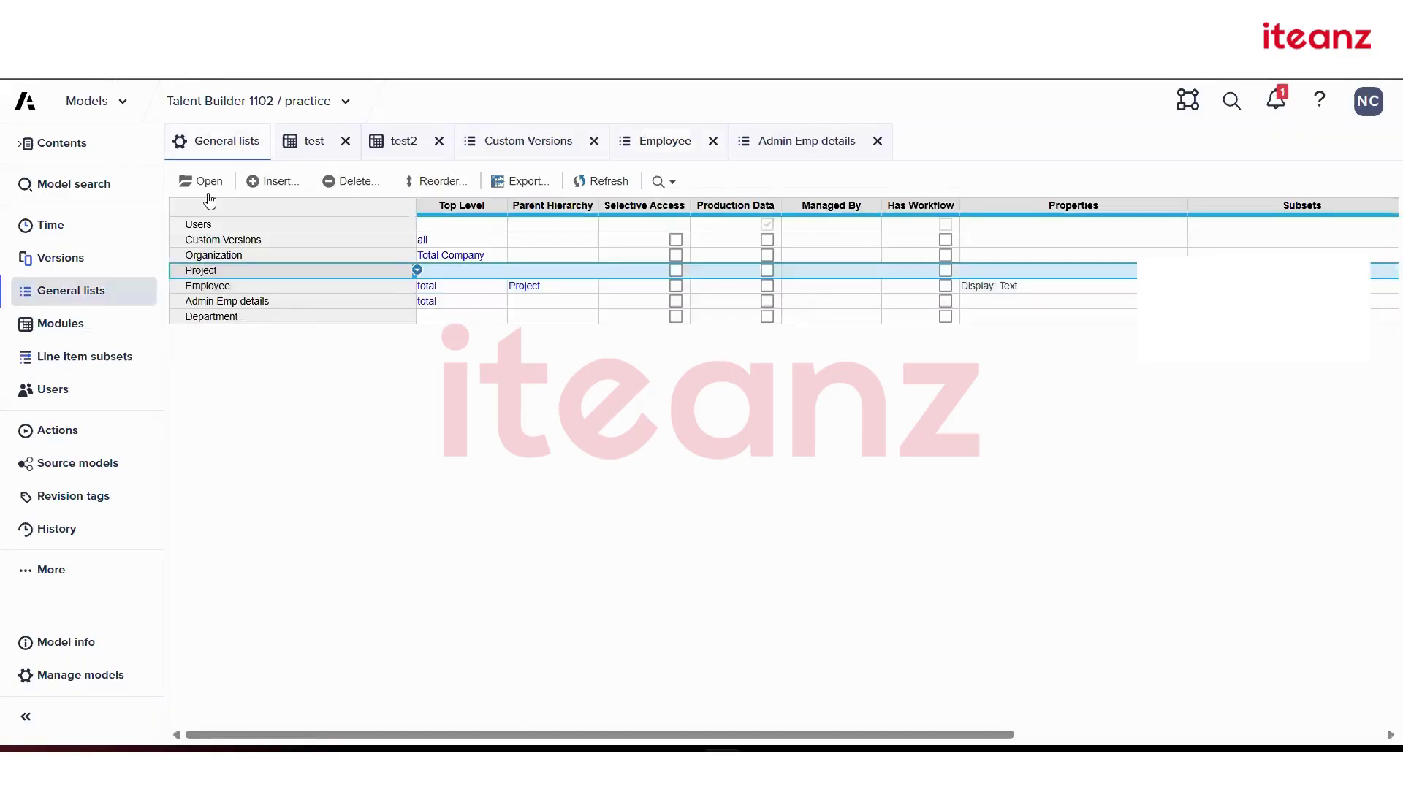
{"action": "left_click", "coordinate": [206, 188]}
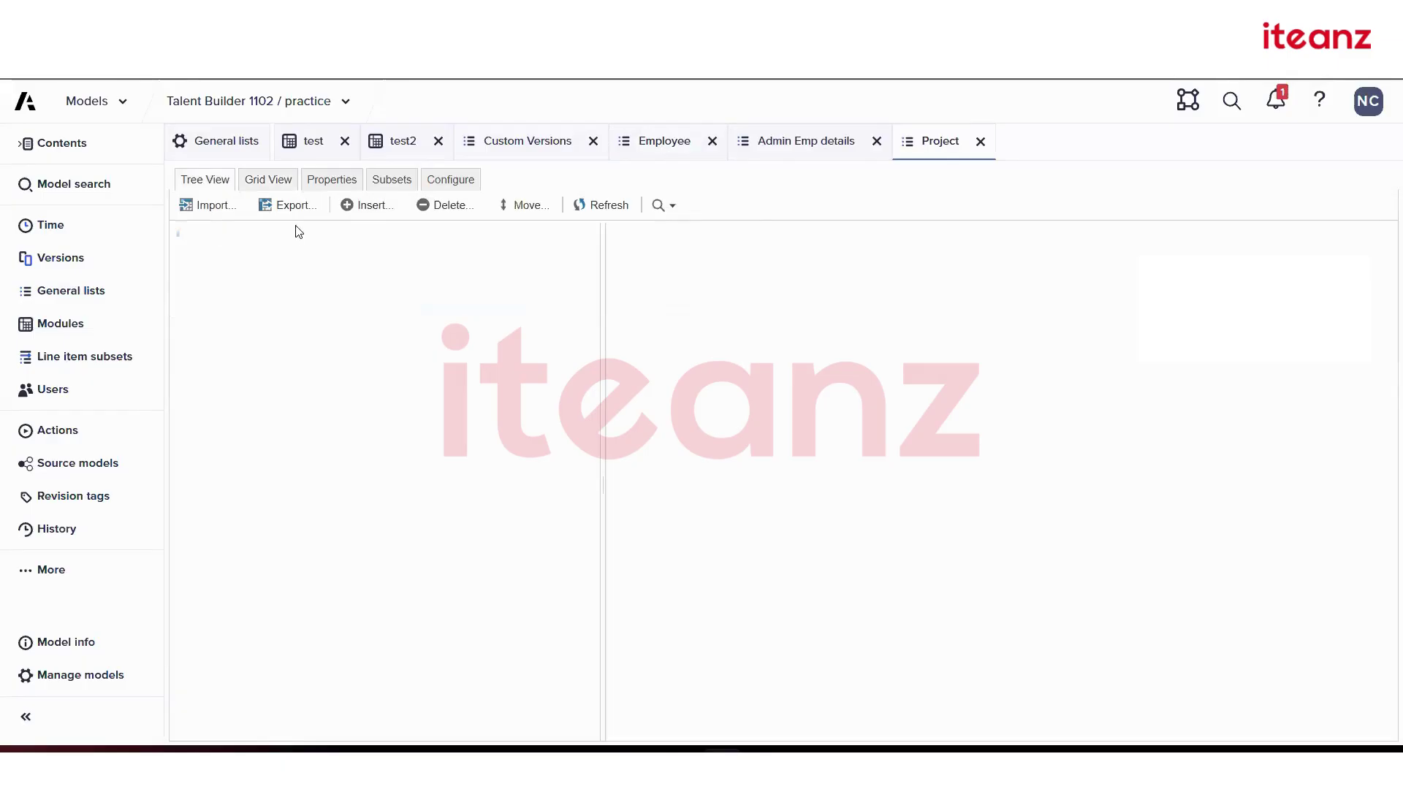
{"action": "left_click", "coordinate": [354, 207]}
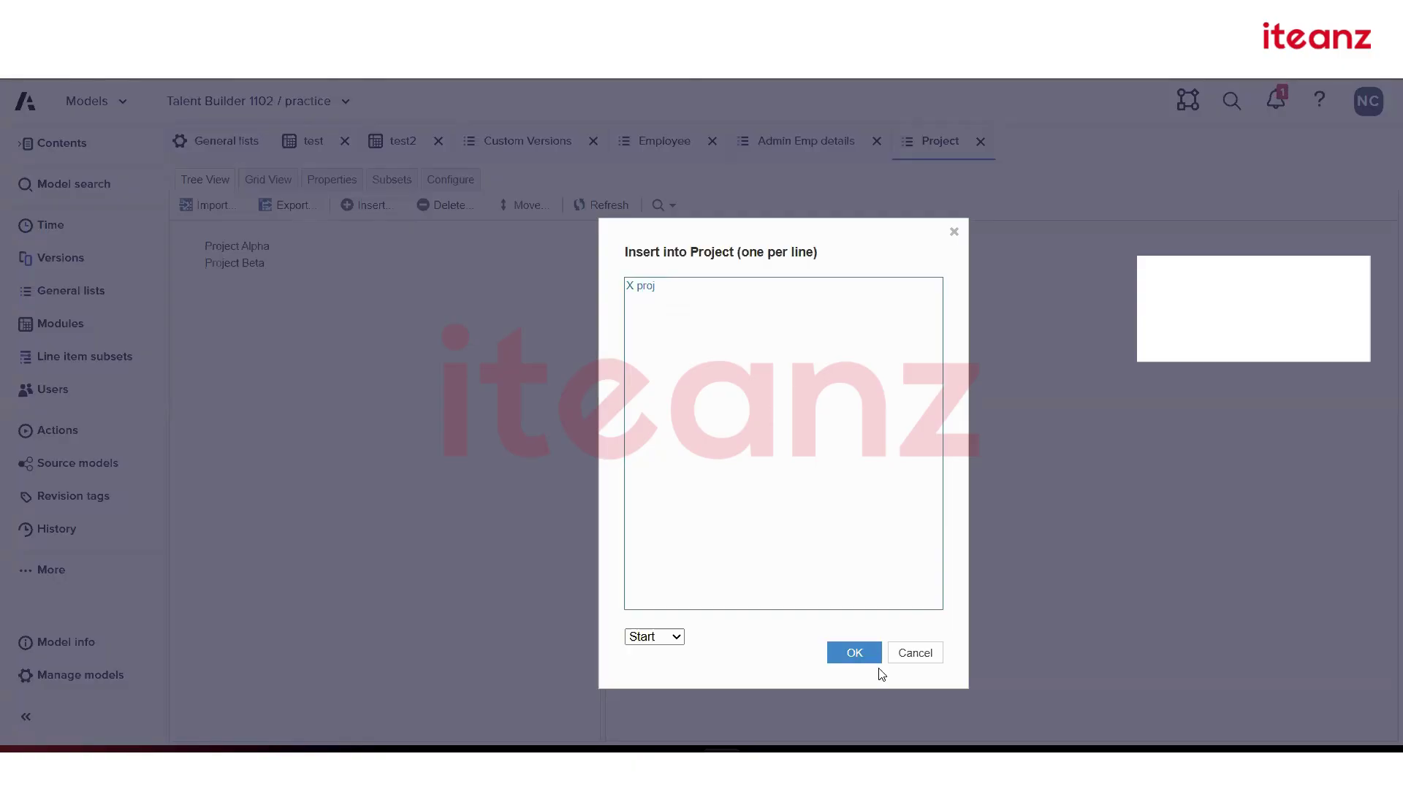
{"action": "left_click", "coordinate": [859, 656]}
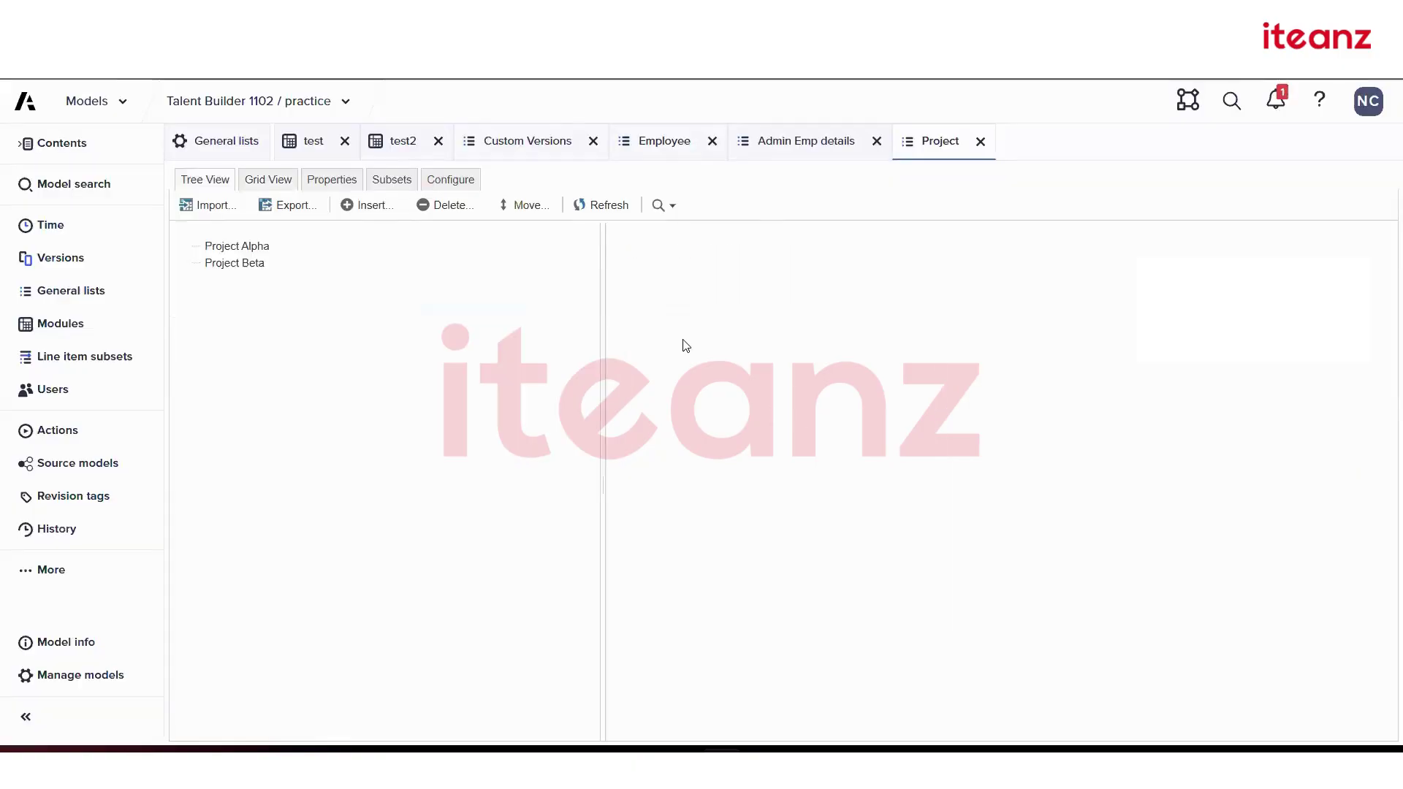
- Assign X proj as the parent of the remaining Employee item and check the list's configuration and grid
{"action": "left_click", "coordinate": [794, 153]}
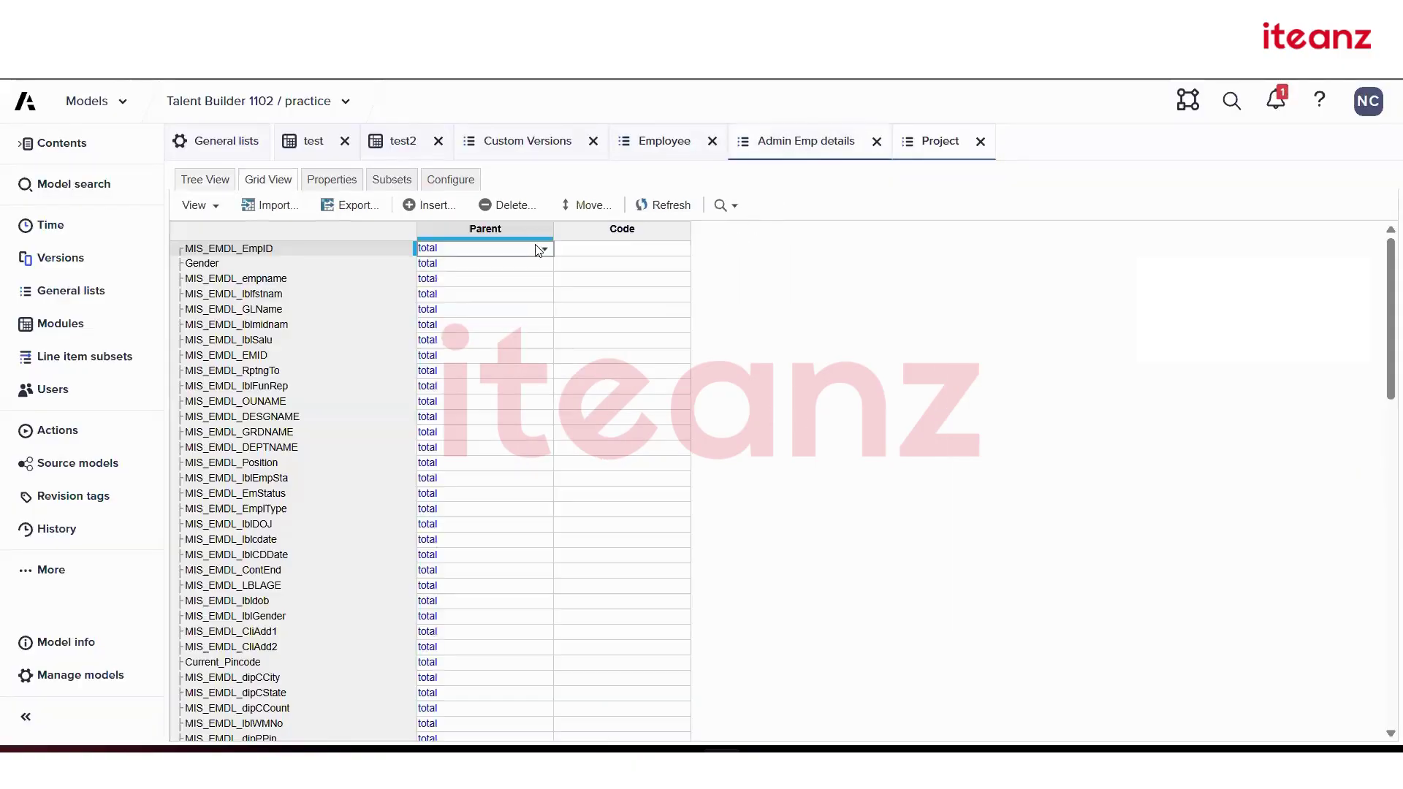
{"action": "left_click", "coordinate": [652, 142]}
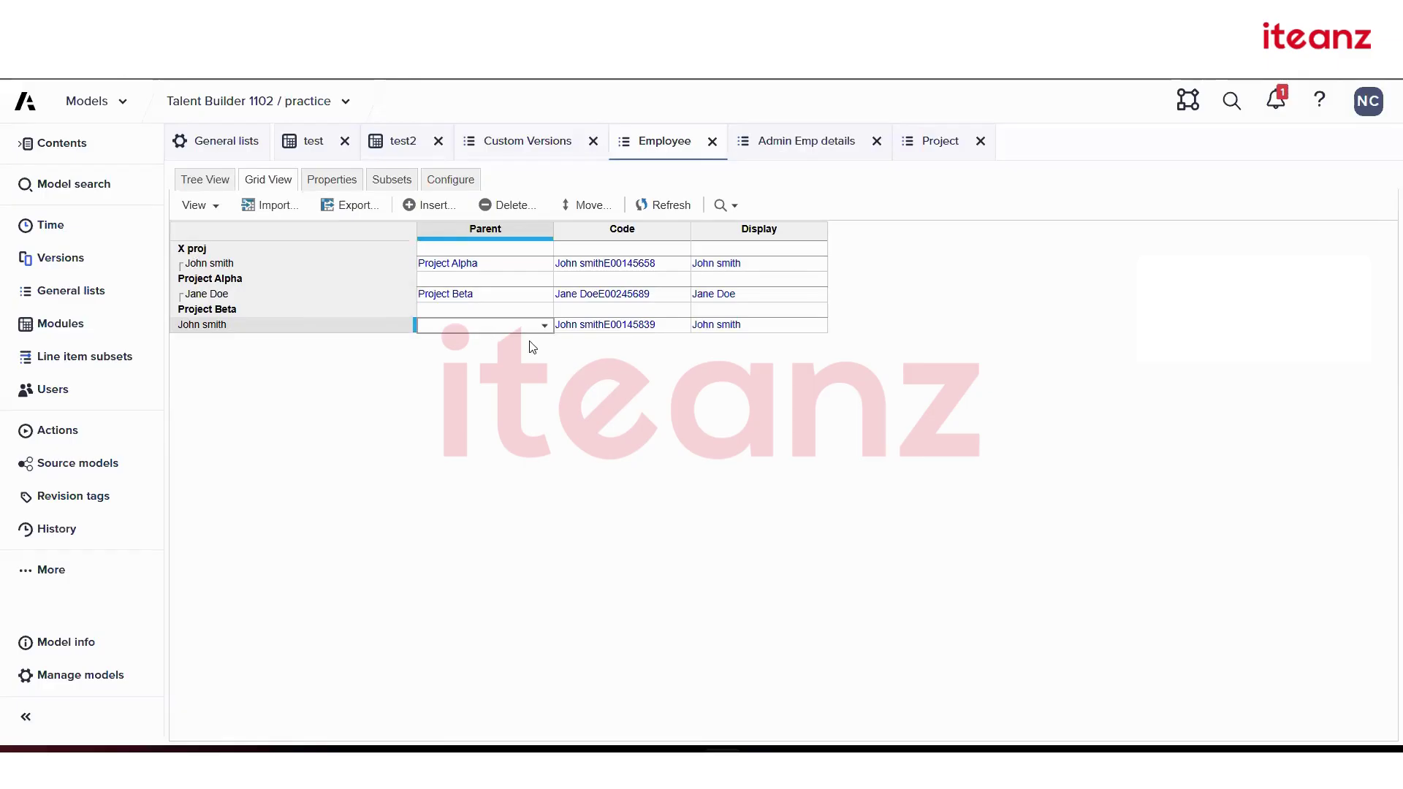
{"action": "left_click", "coordinate": [543, 327]}
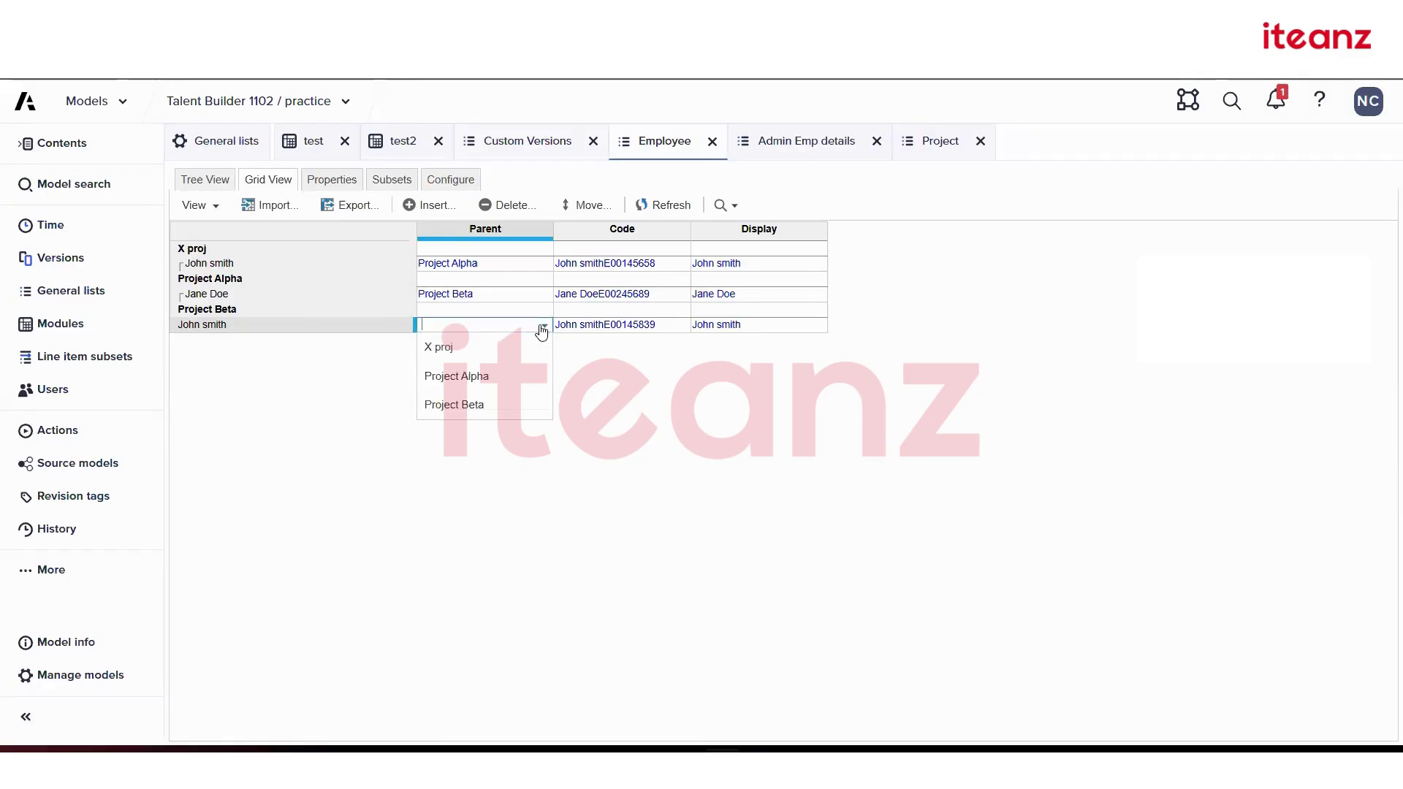
{"action": "left_click", "coordinate": [487, 347]}
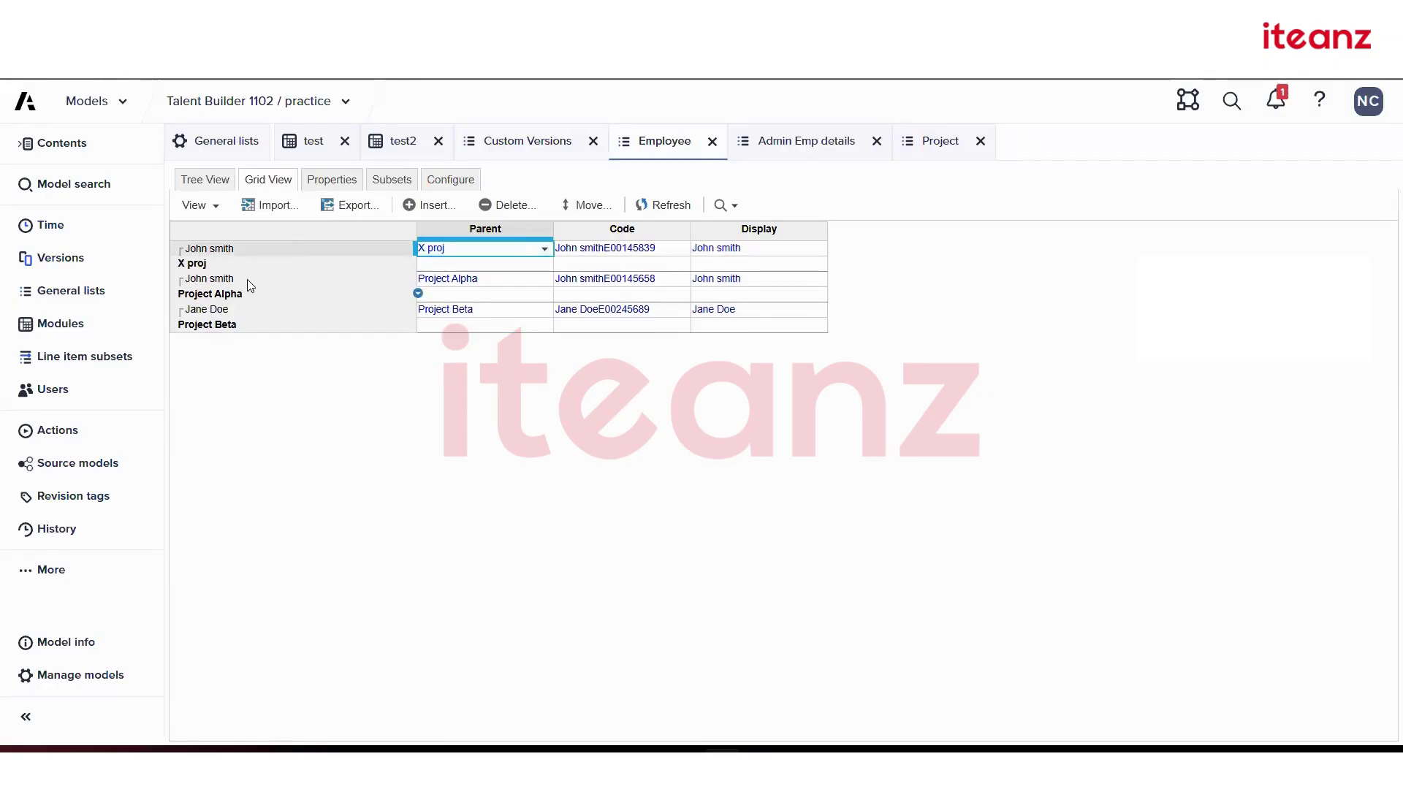
{"action": "left_click", "coordinate": [449, 182]}
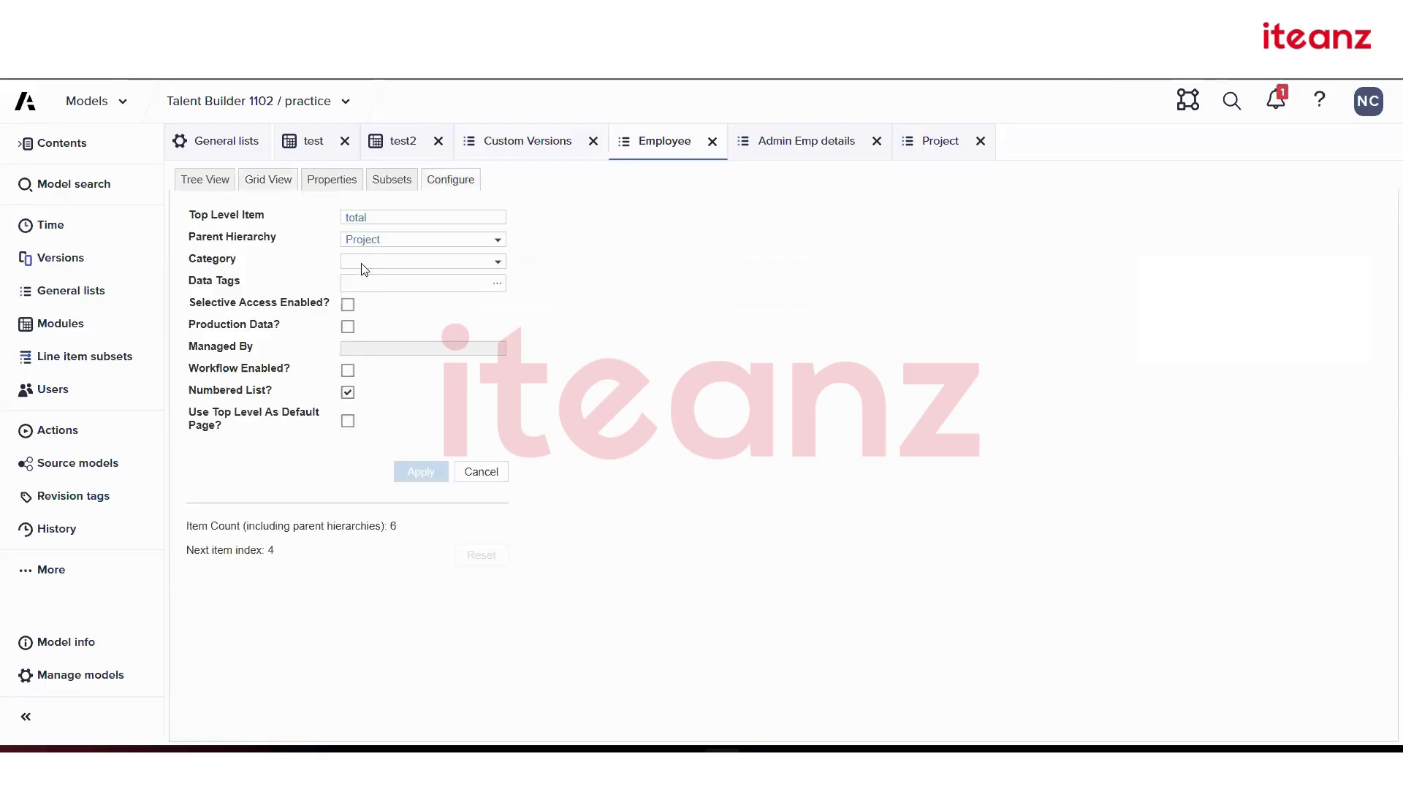
{"action": "left_click", "coordinate": [277, 184]}
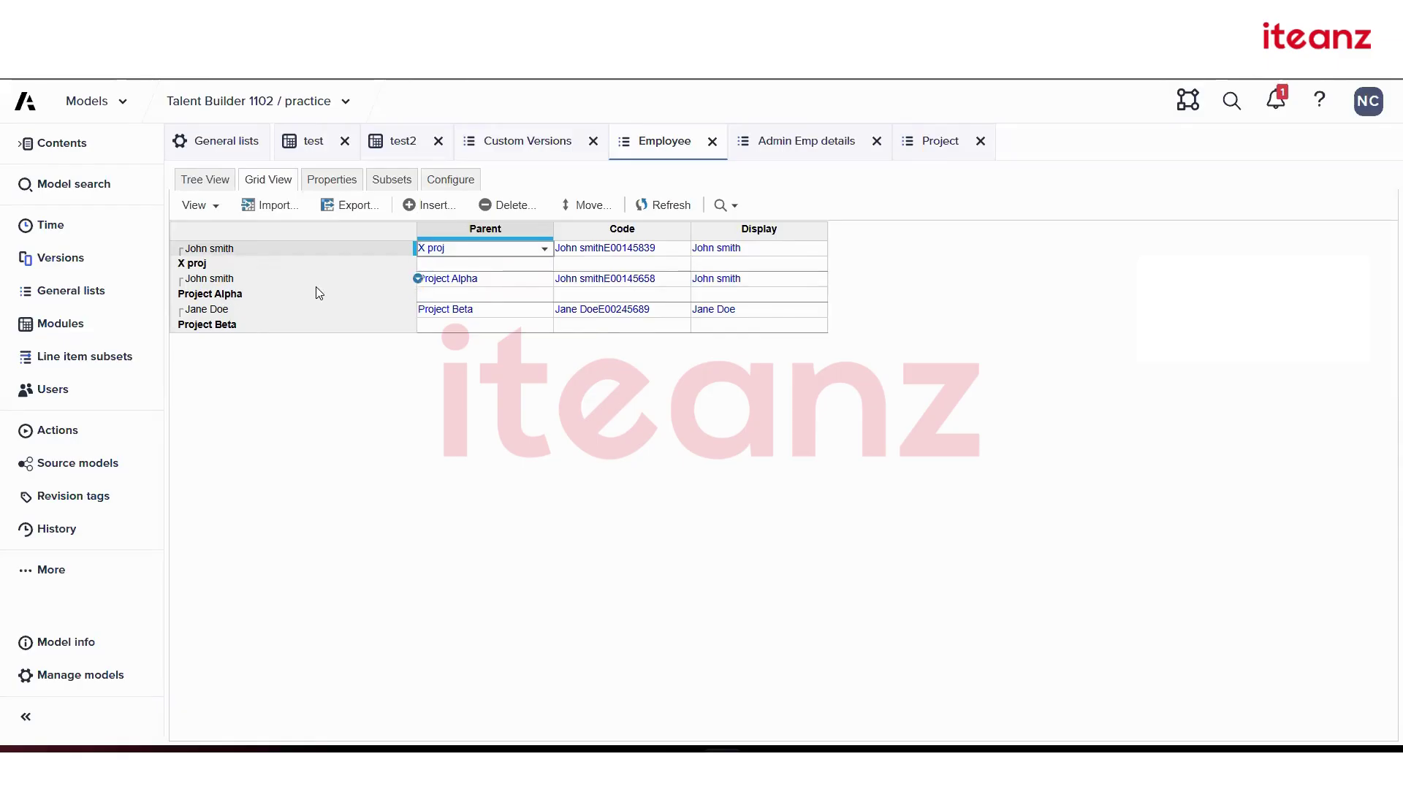
- Insert a new category list before Project in the general lists
{"action": "left_click", "coordinate": [226, 146]}
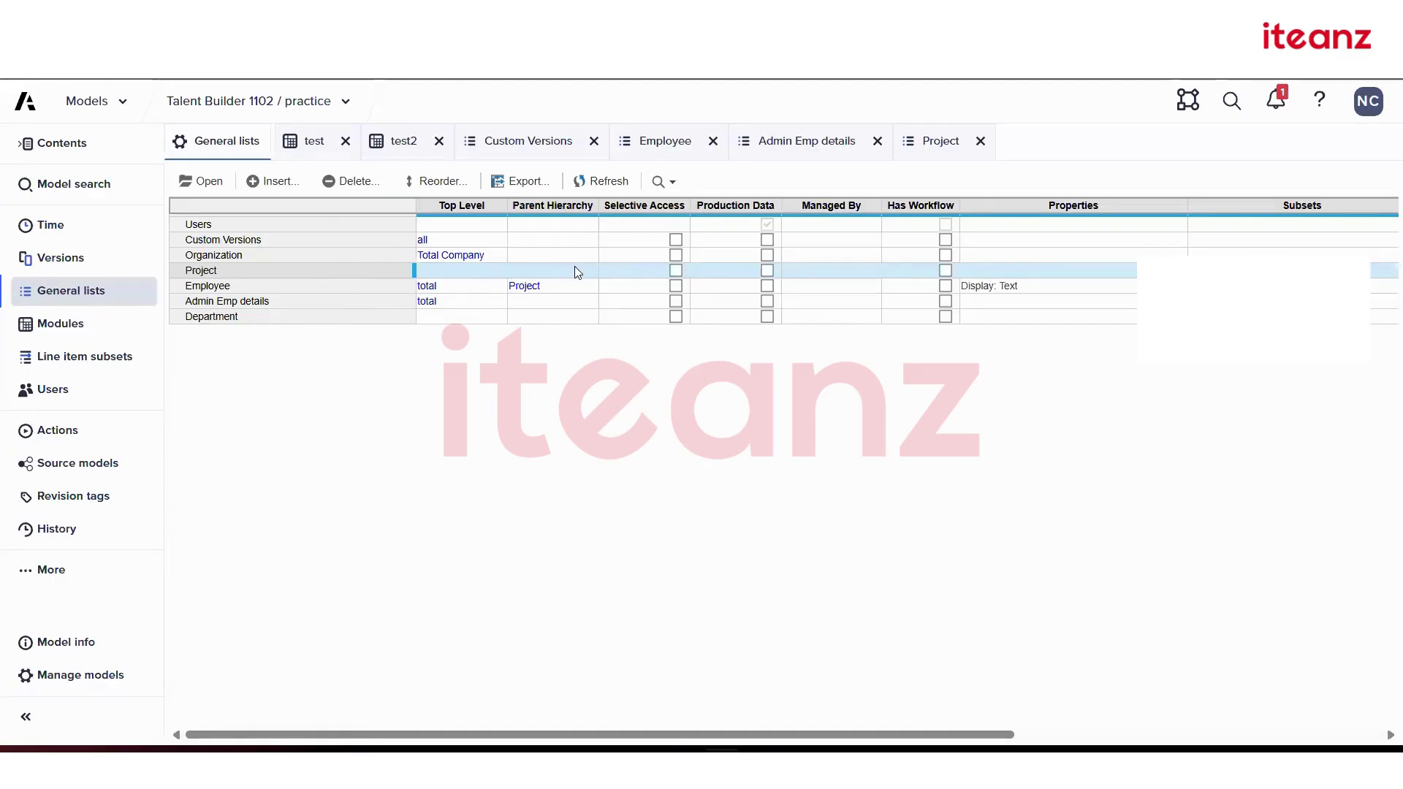
{"action": "left_click", "coordinate": [255, 274]}
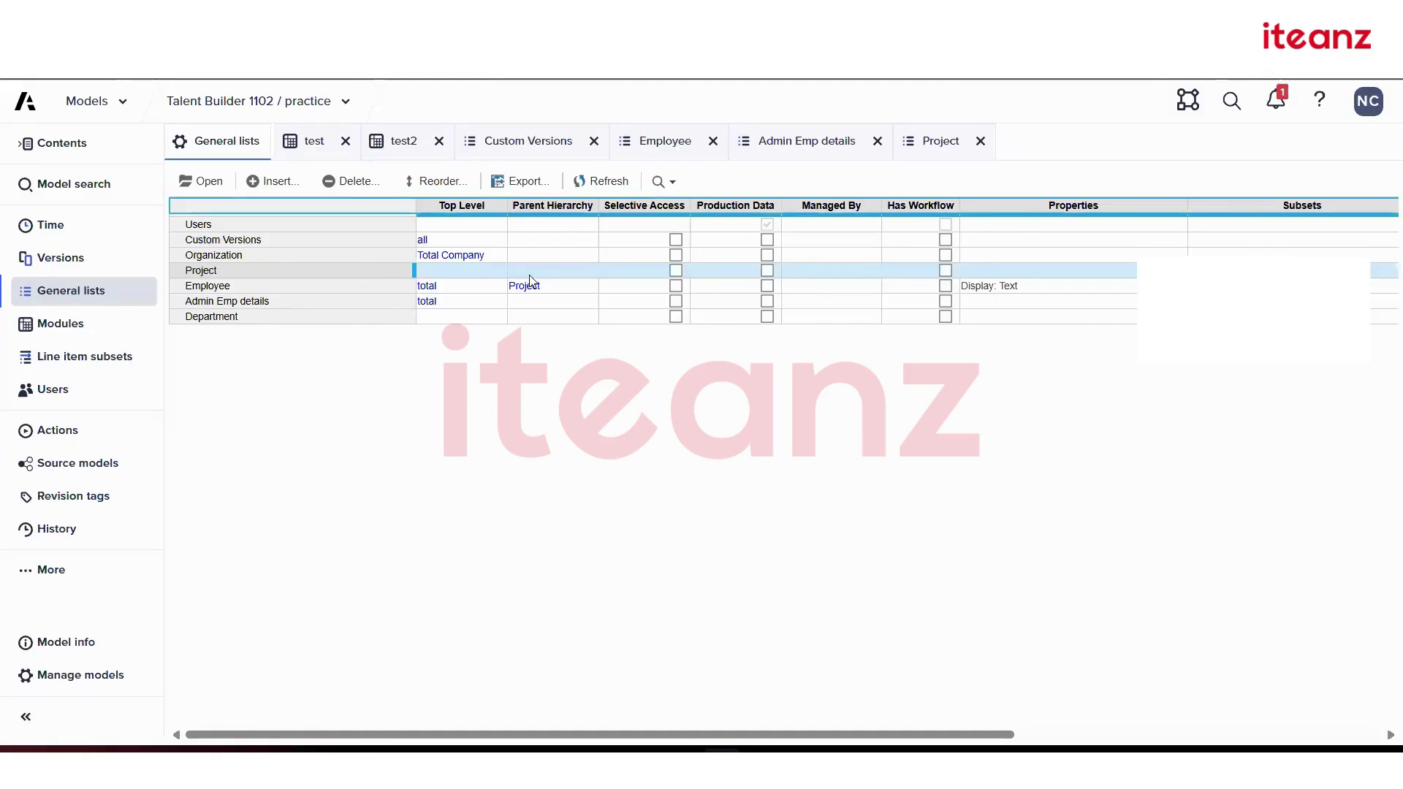
{"action": "left_click", "coordinate": [275, 180]}
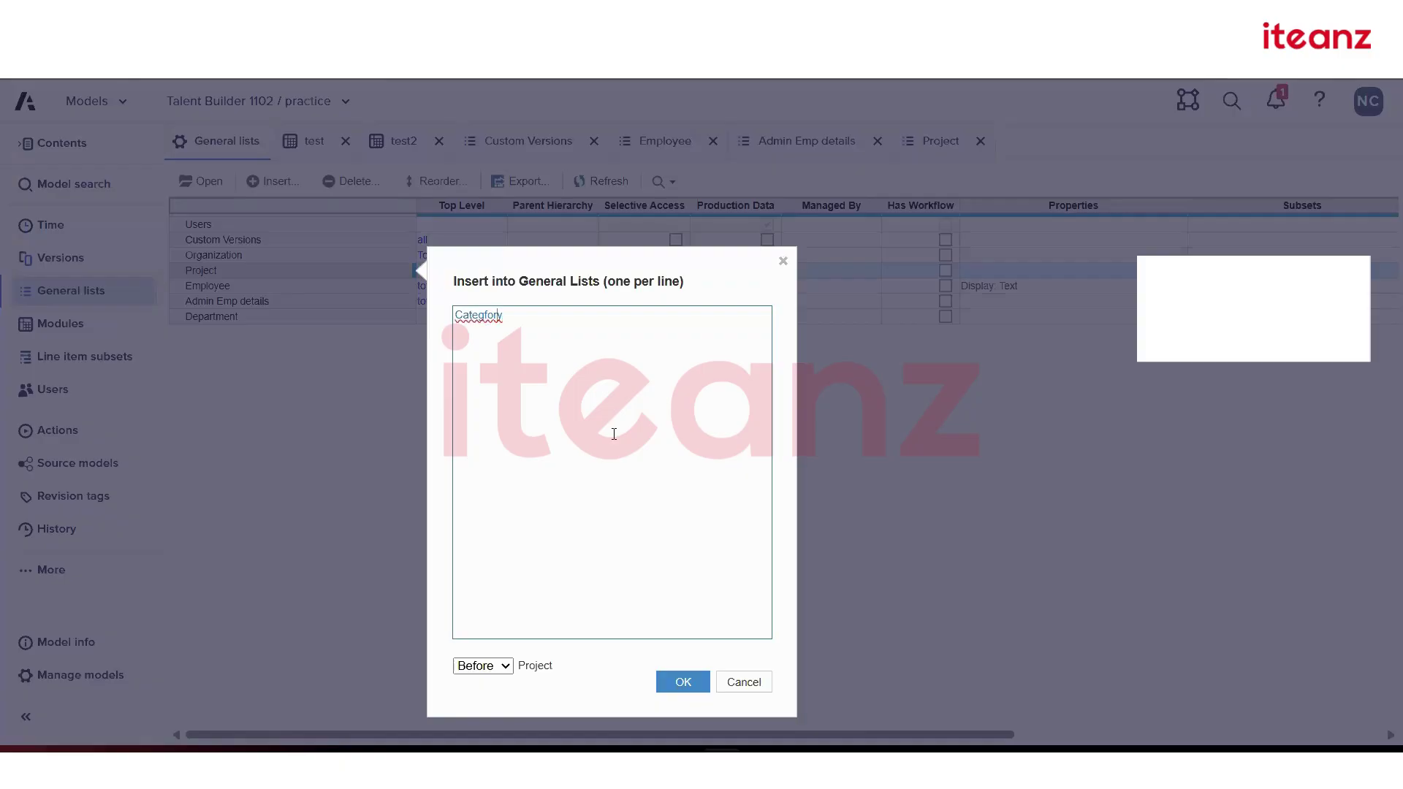
- Insert a Category general list before Project and add the items a, b and c to it
{"action": "key", "text": "BackSpace"}
{"action": "left_click", "coordinate": [692, 682]}
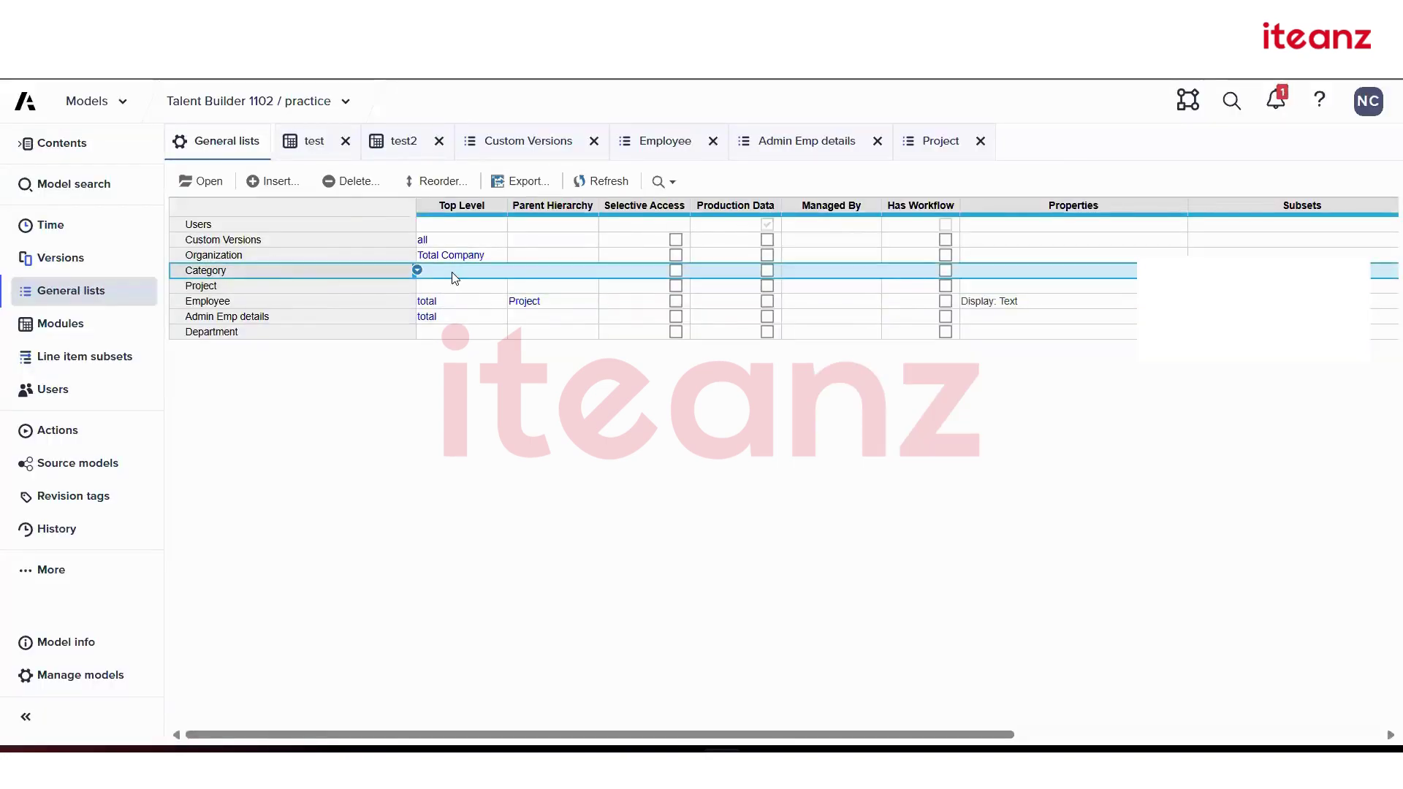
{"action": "left_click", "coordinate": [195, 181]}
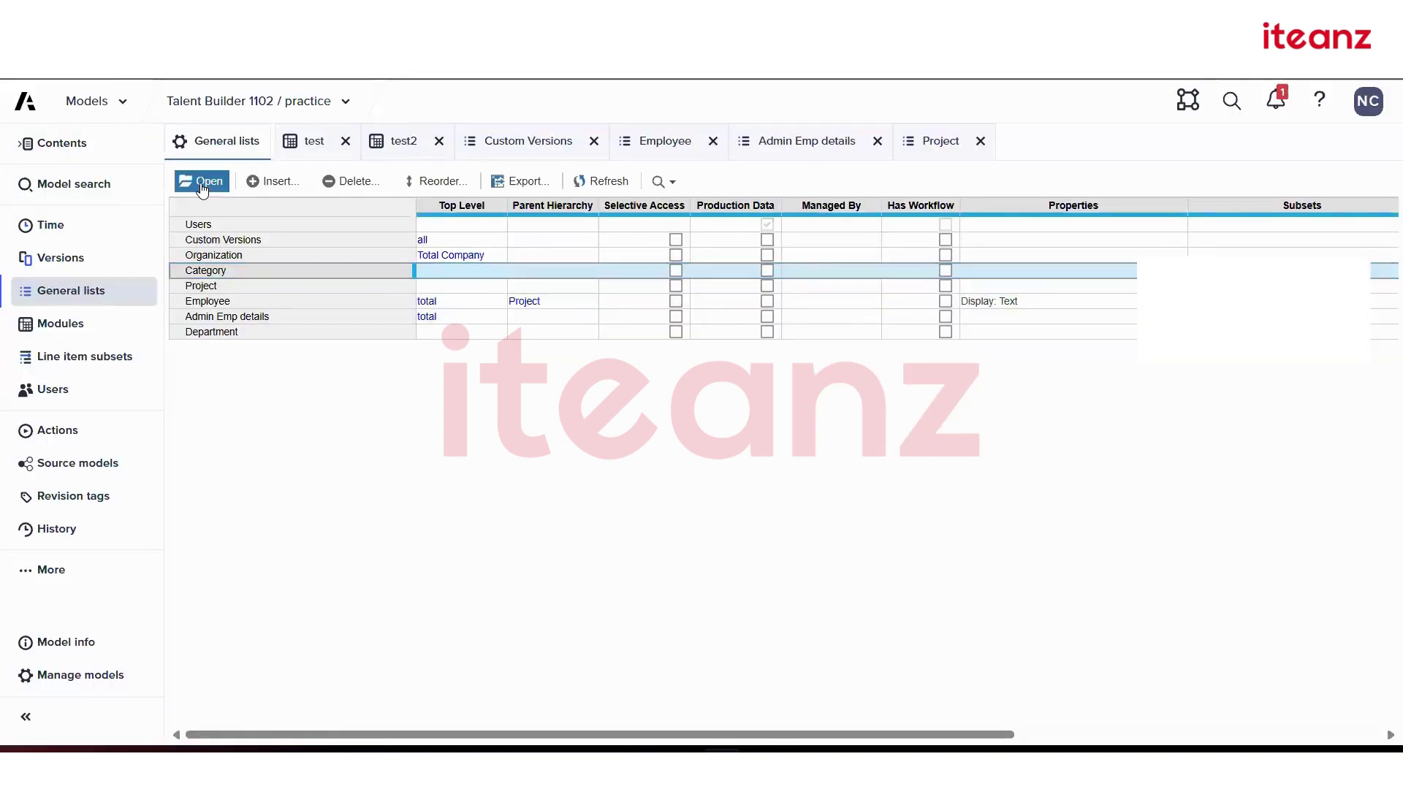
{"action": "left_click", "coordinate": [366, 205]}
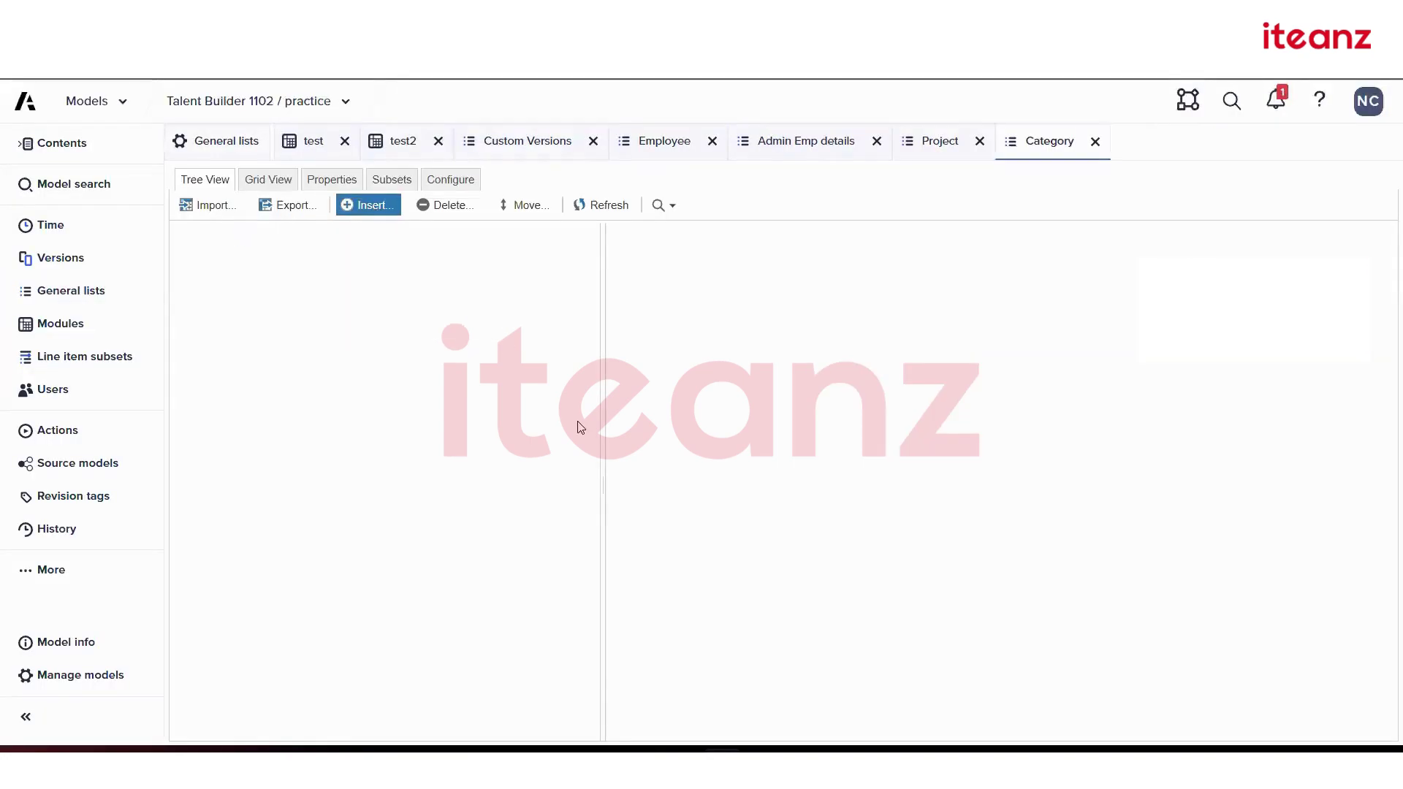
{"action": "type", "text": "a"}
{"action": "key", "text": "Return"}
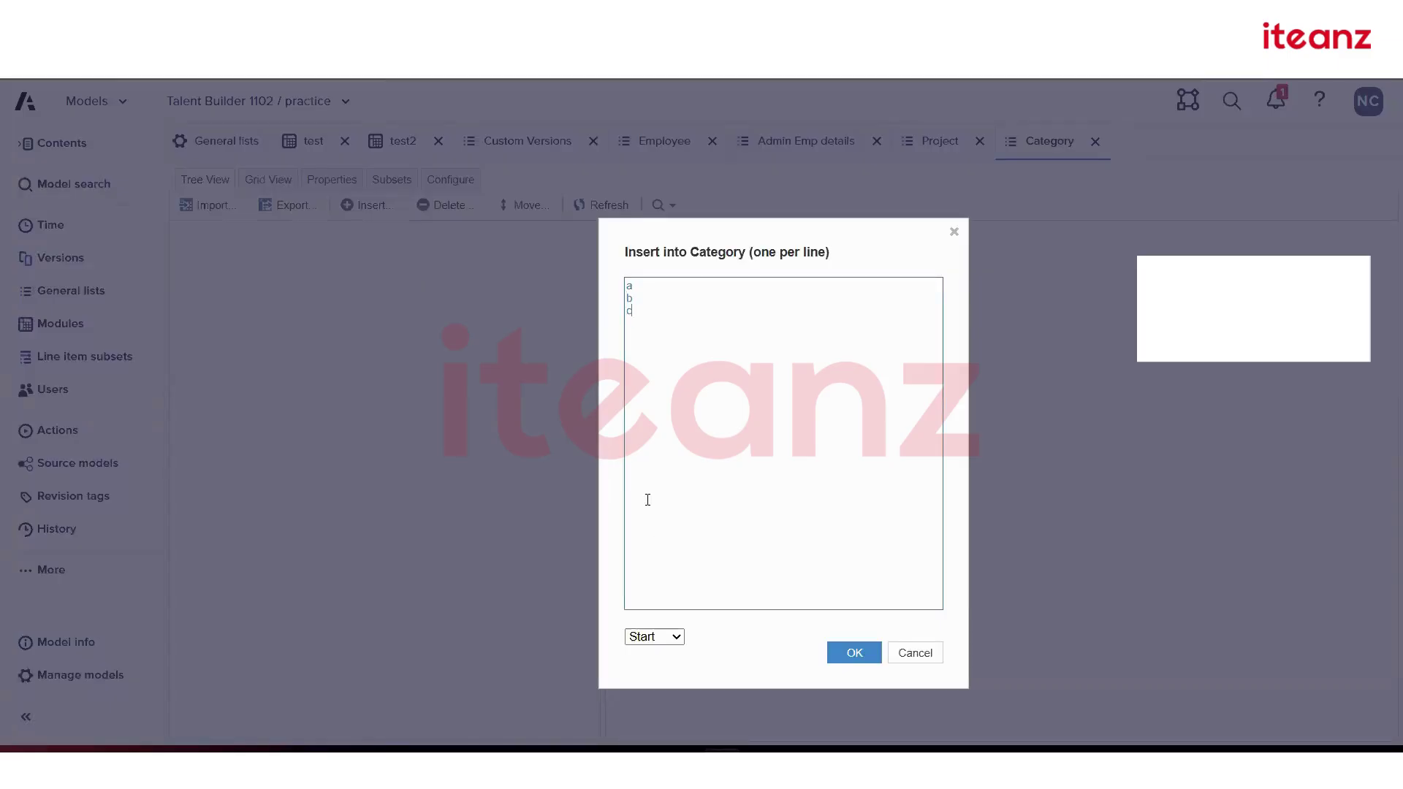
{"action": "type", "text": "b c"}
{"action": "left_click", "coordinate": [829, 653]}
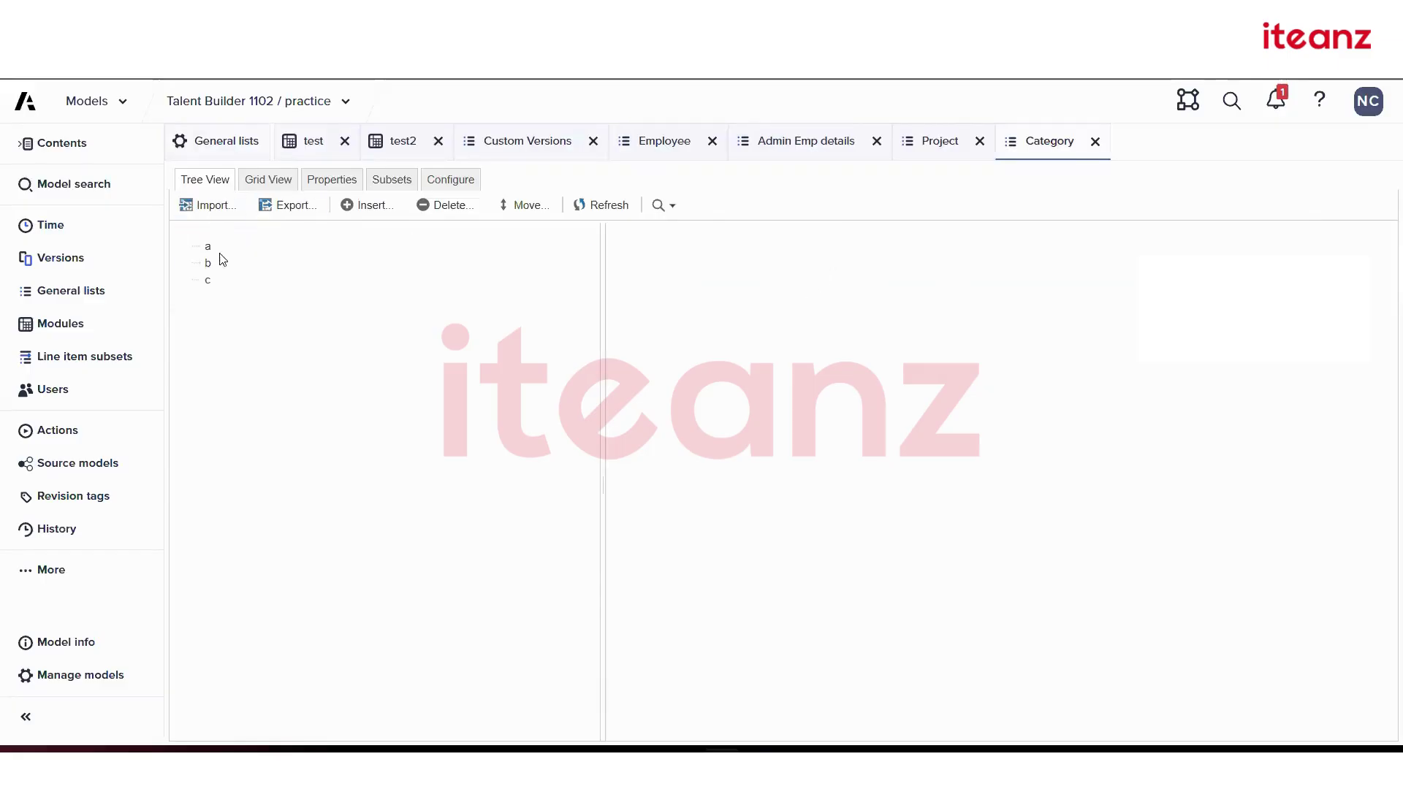
- Set the Project list's parent hierarchy to Category in the general lists
{"action": "left_click", "coordinate": [197, 149]}
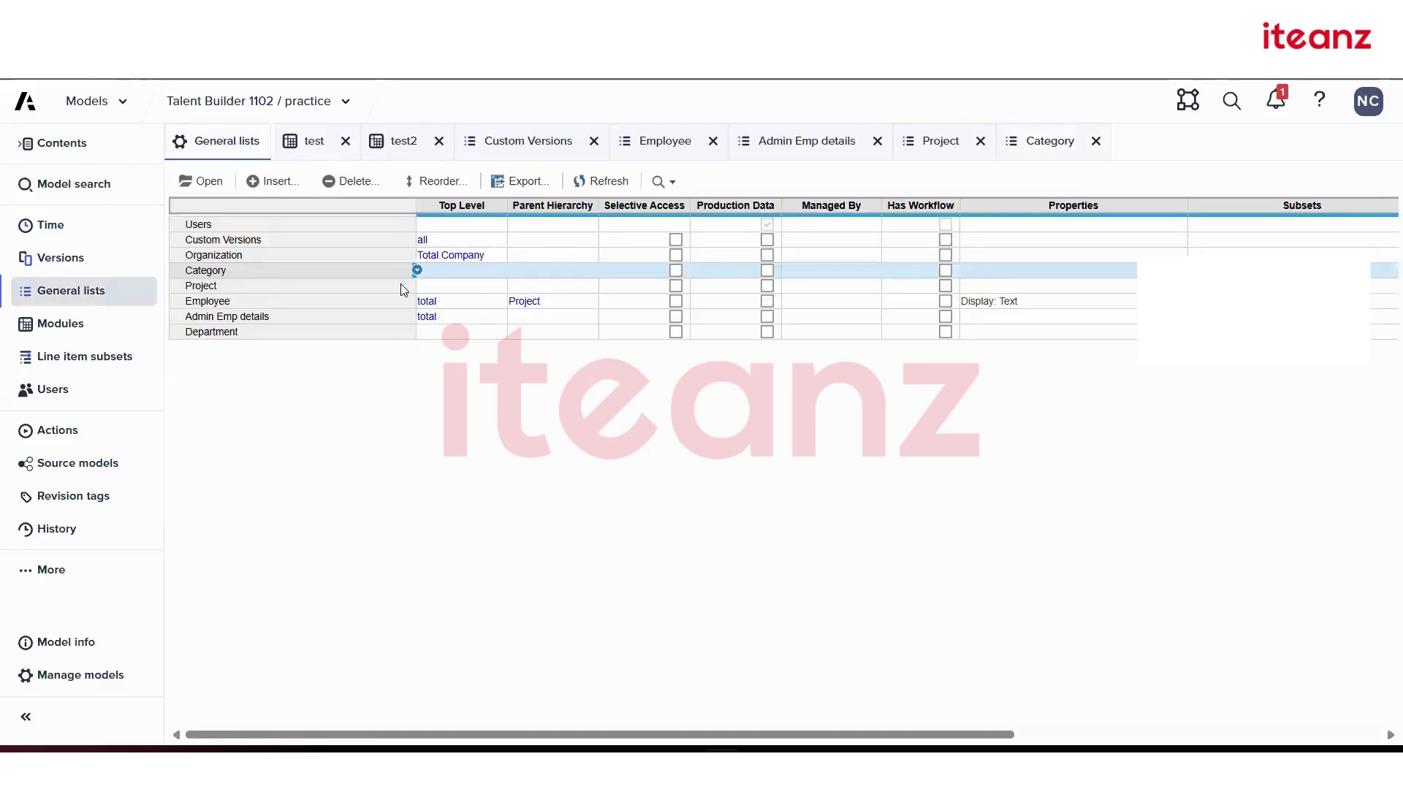
{"action": "left_click", "coordinate": [527, 287]}
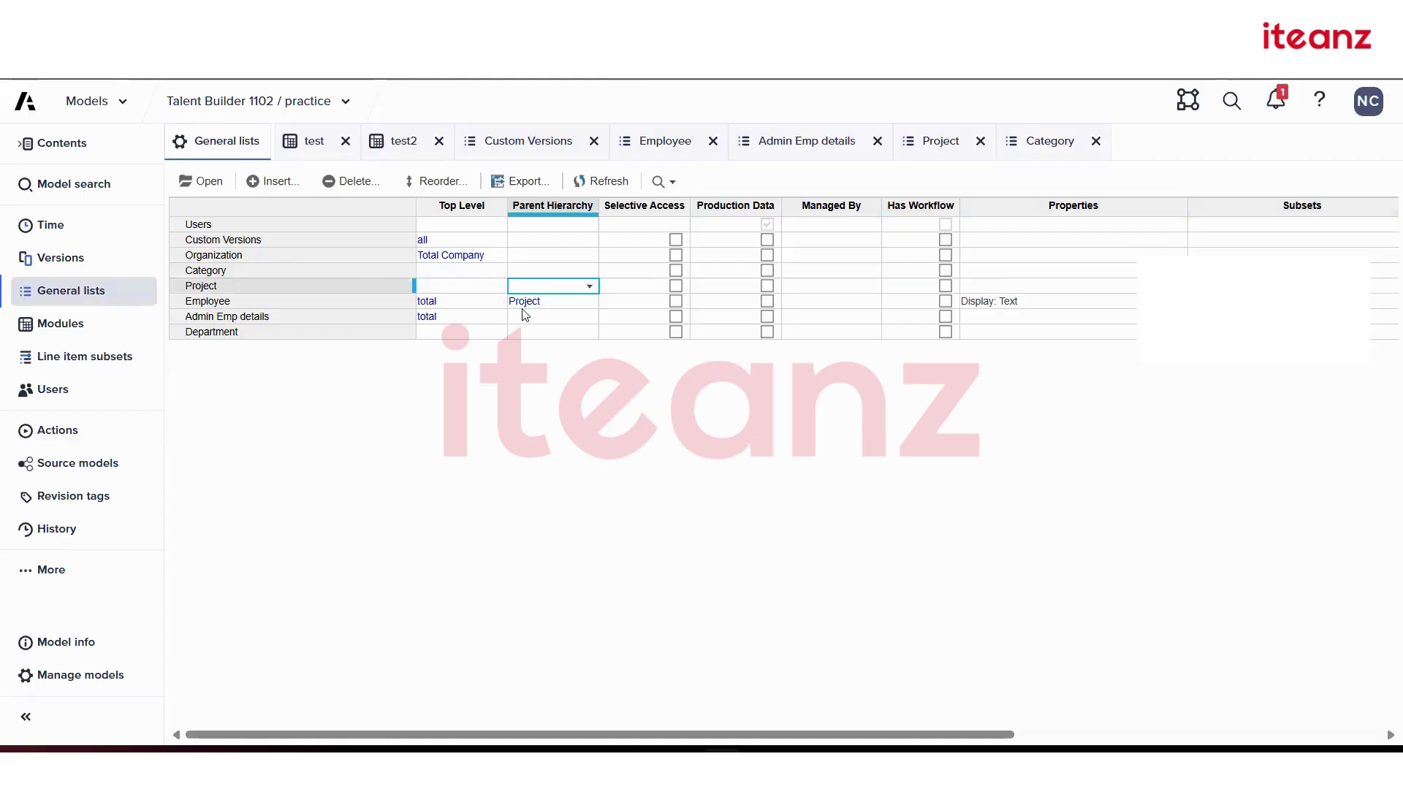
{"action": "left_click", "coordinate": [589, 289]}
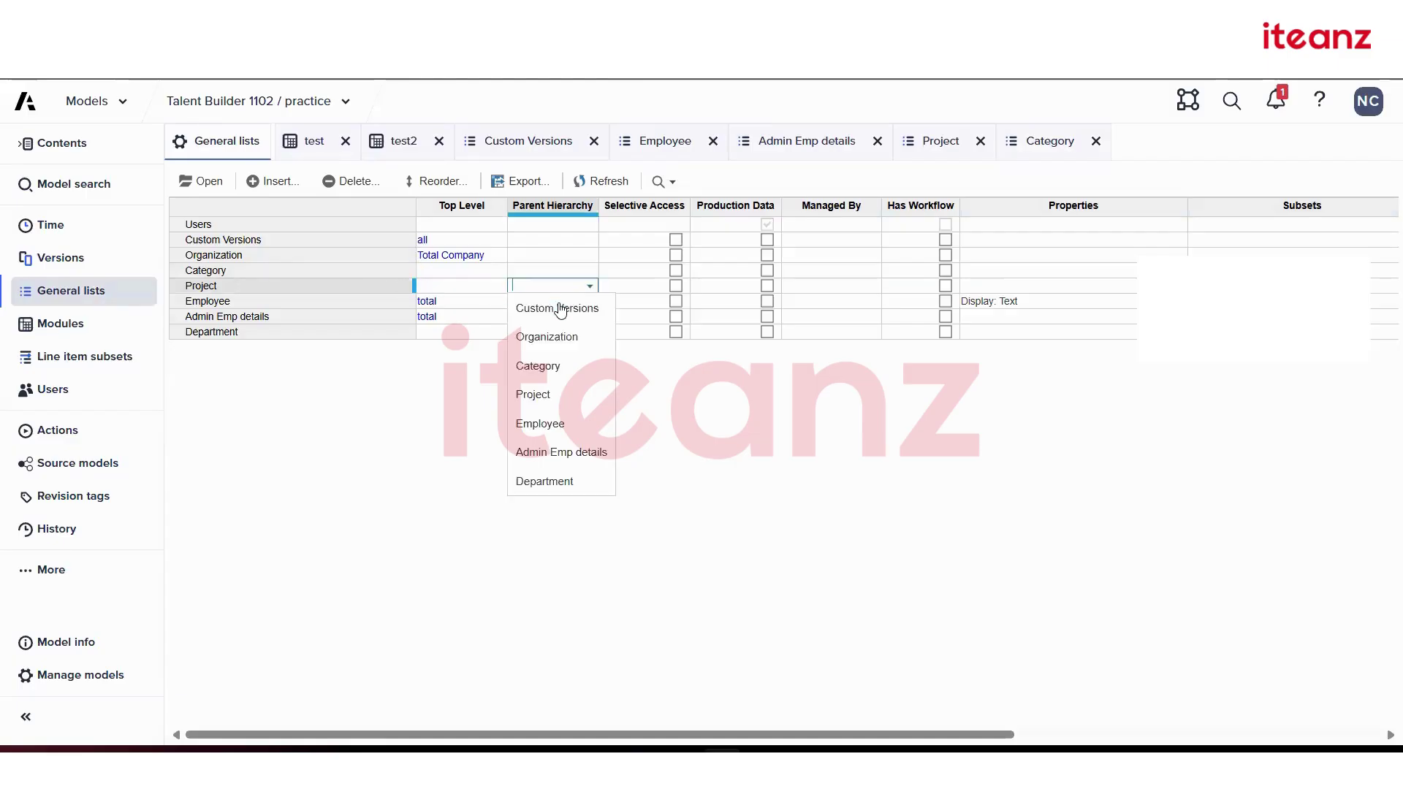
{"action": "left_click", "coordinate": [555, 372]}
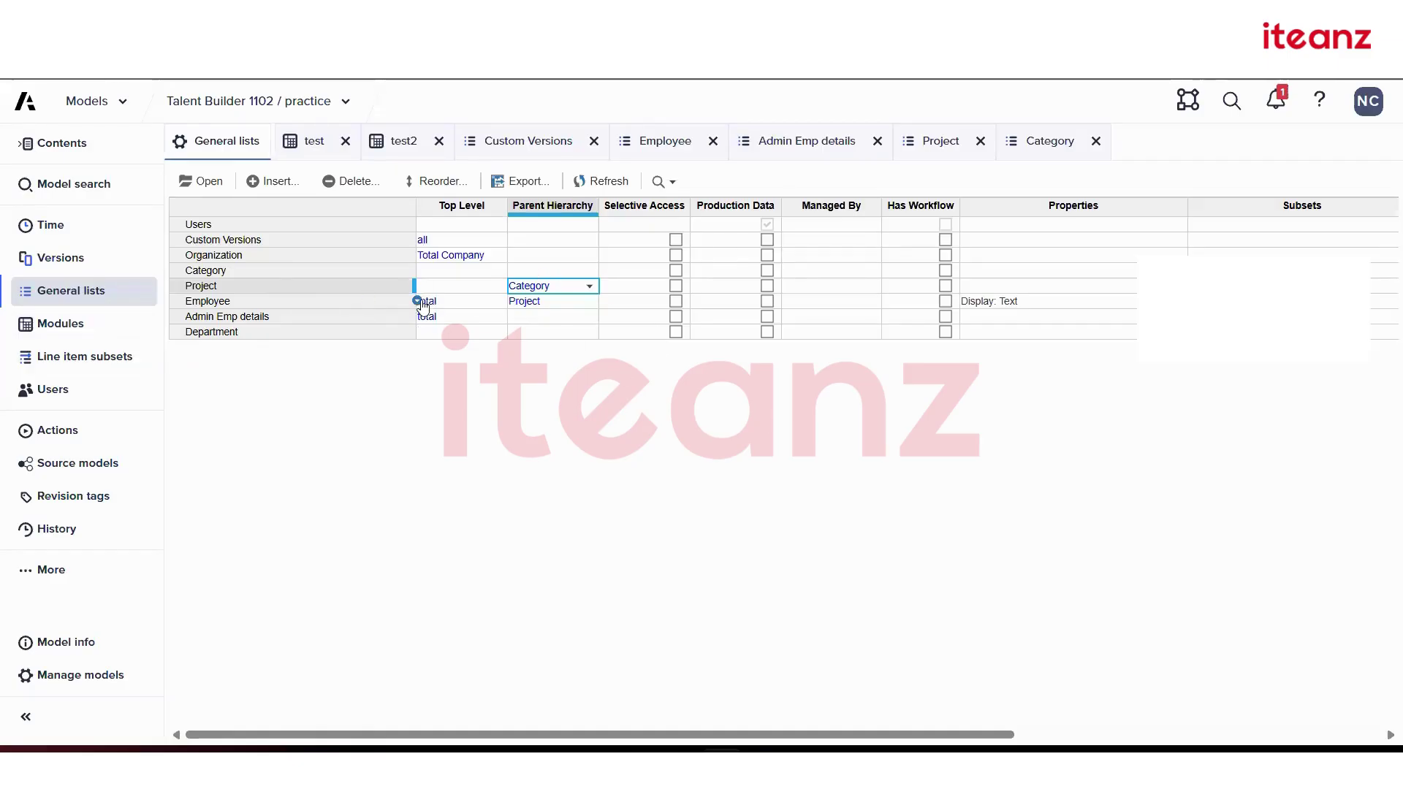
- In the Project list's grid view, assign parent a to X proj and Project Alpha, and parent b to Project Beta
{"action": "left_click", "coordinate": [308, 288]}
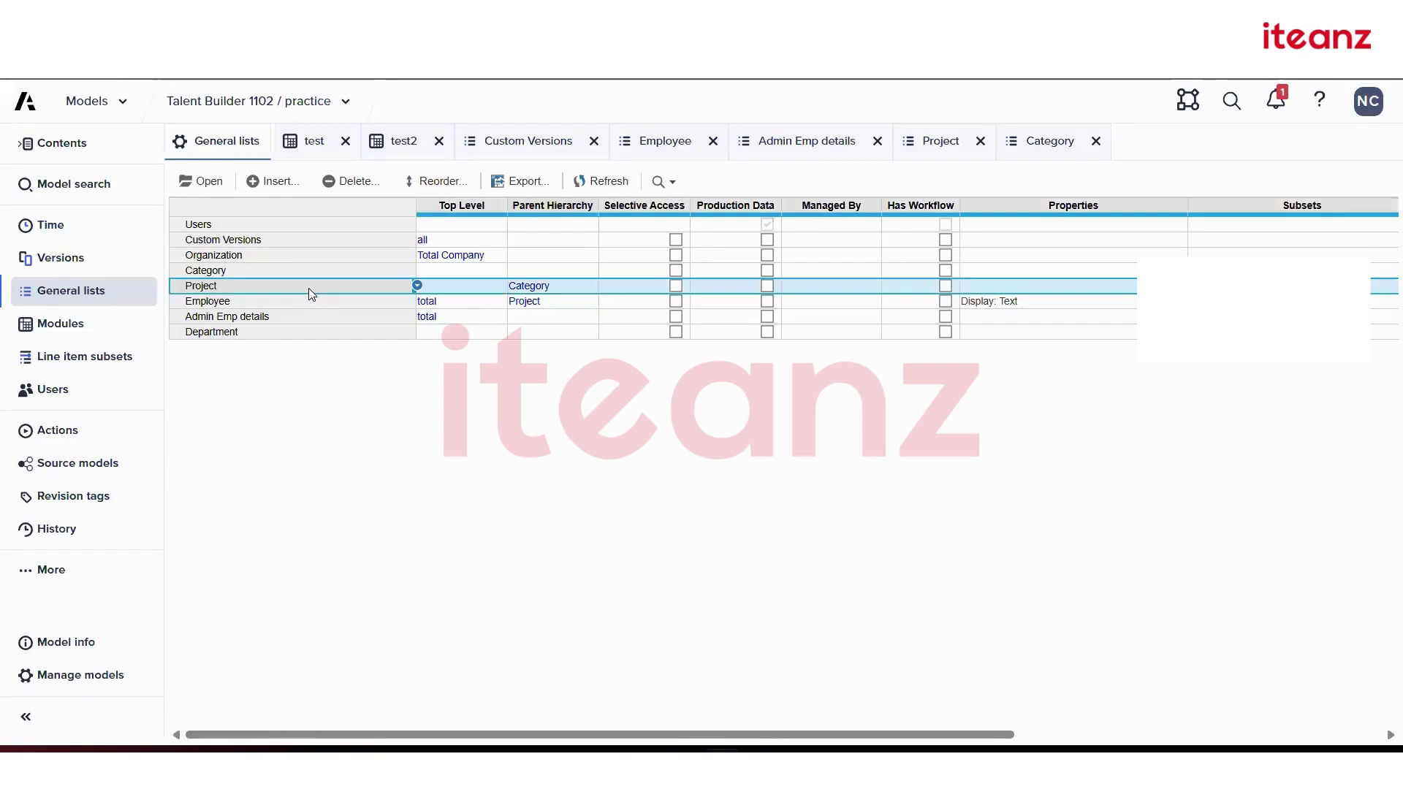
{"action": "left_click", "coordinate": [200, 182]}
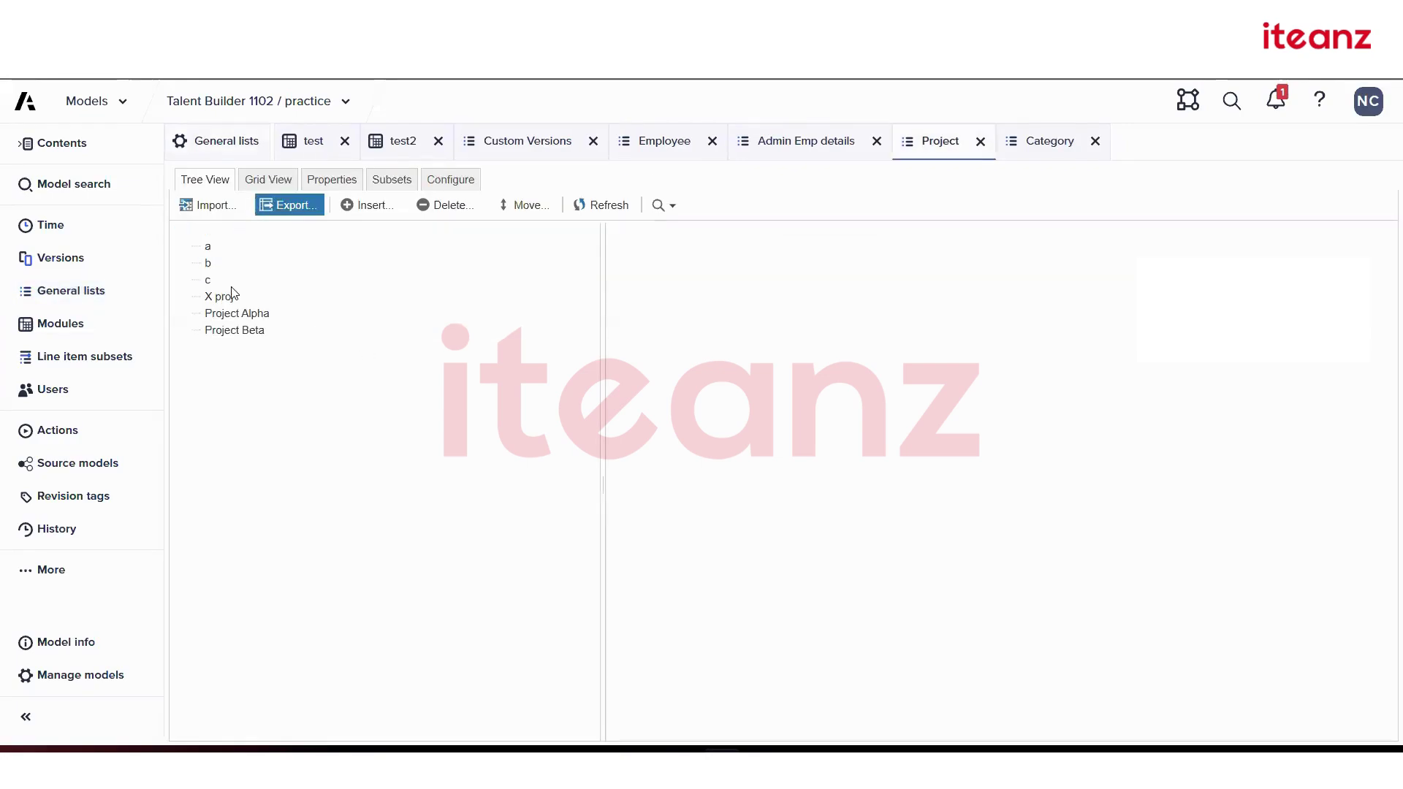
{"action": "left_click", "coordinate": [268, 179]}
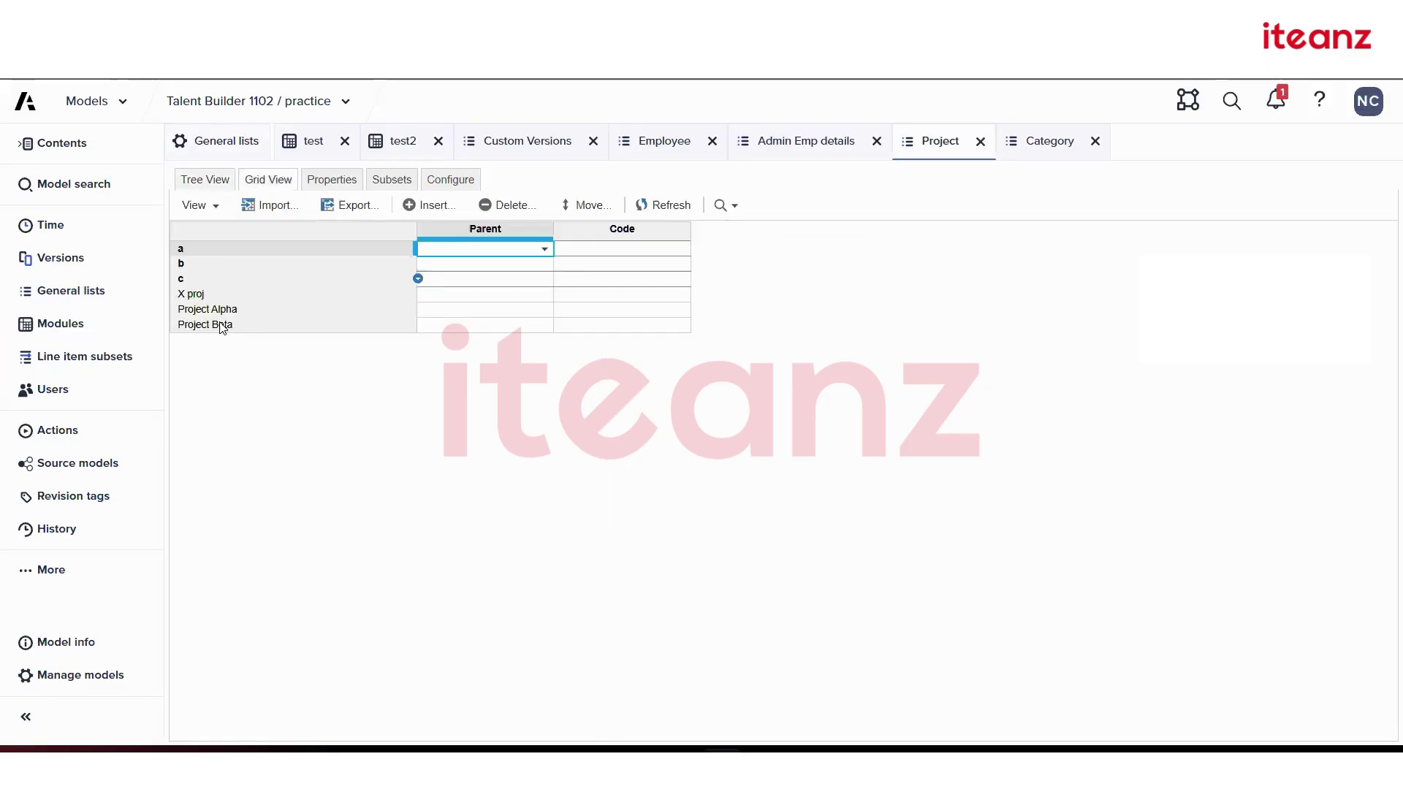
{"action": "left_click", "coordinate": [535, 295]}
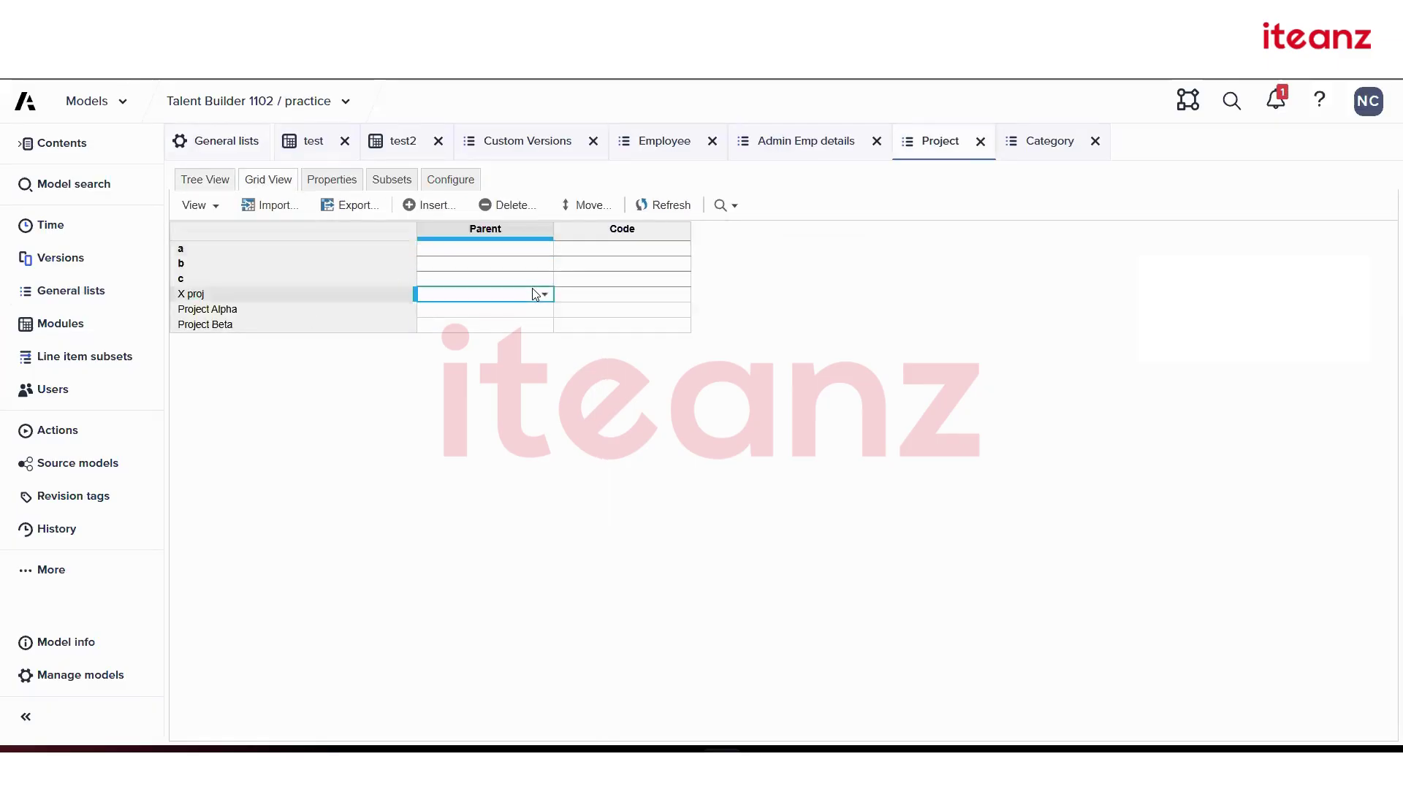
{"action": "left_click", "coordinate": [544, 298]}
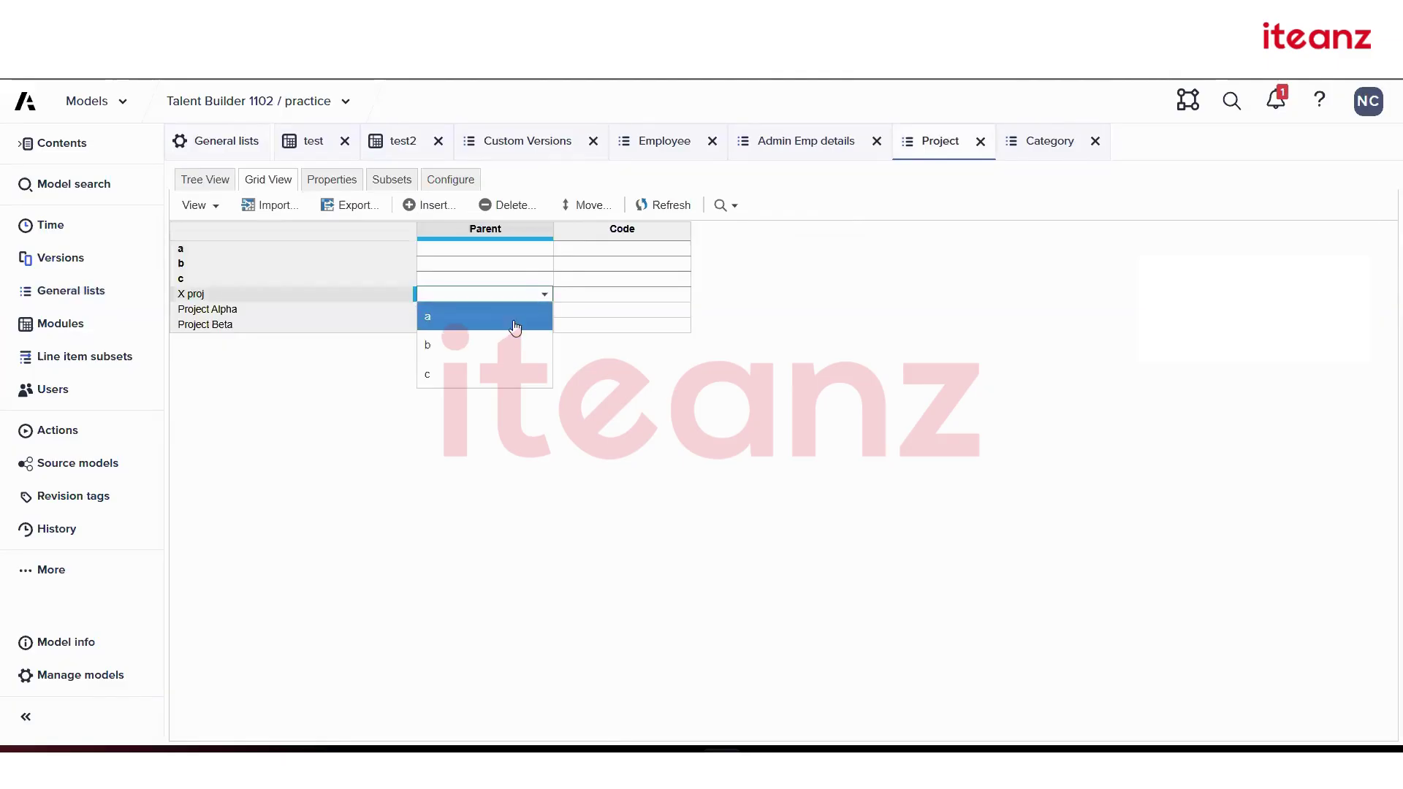
{"action": "left_click", "coordinate": [523, 321]}
{"action": "left_click", "coordinate": [537, 308]}
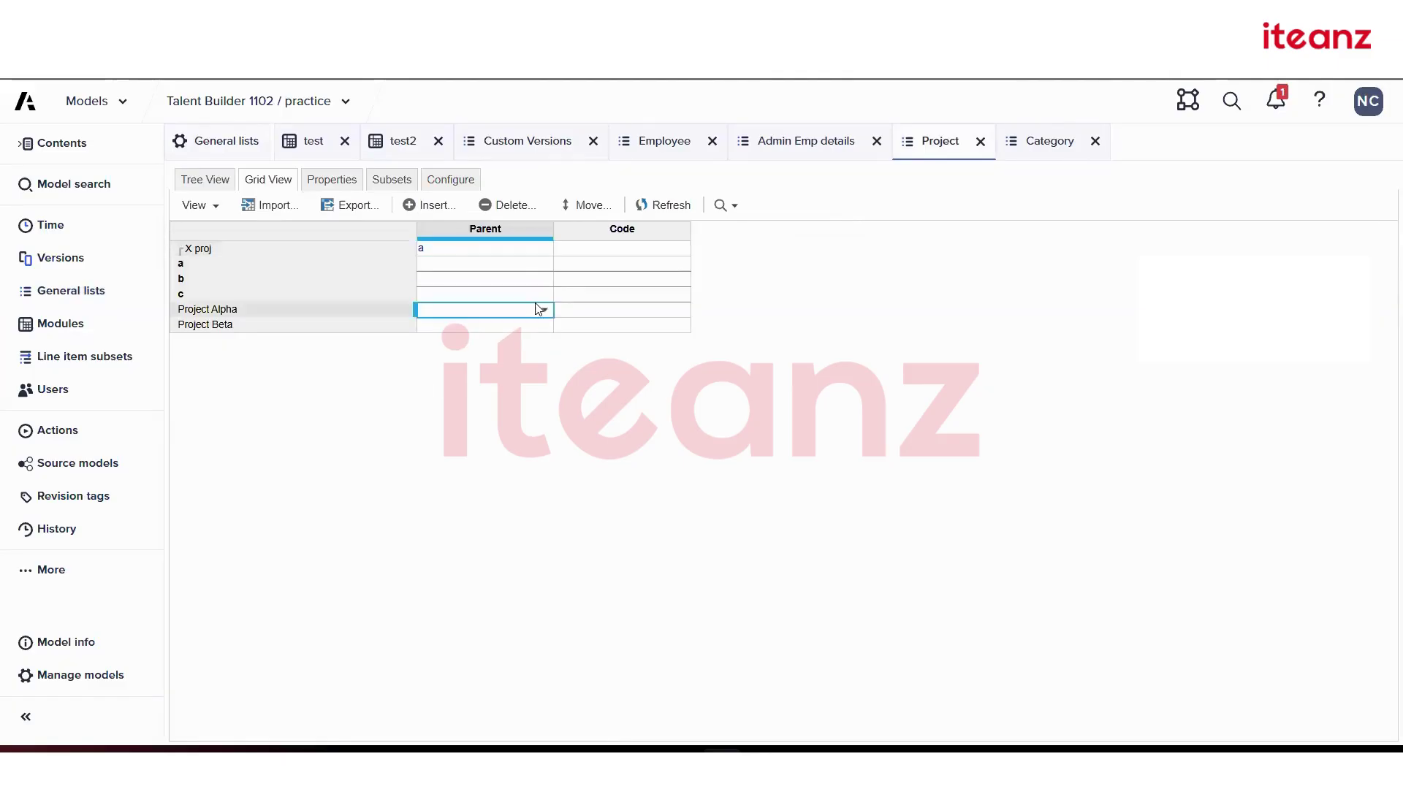
{"action": "left_click", "coordinate": [544, 312]}
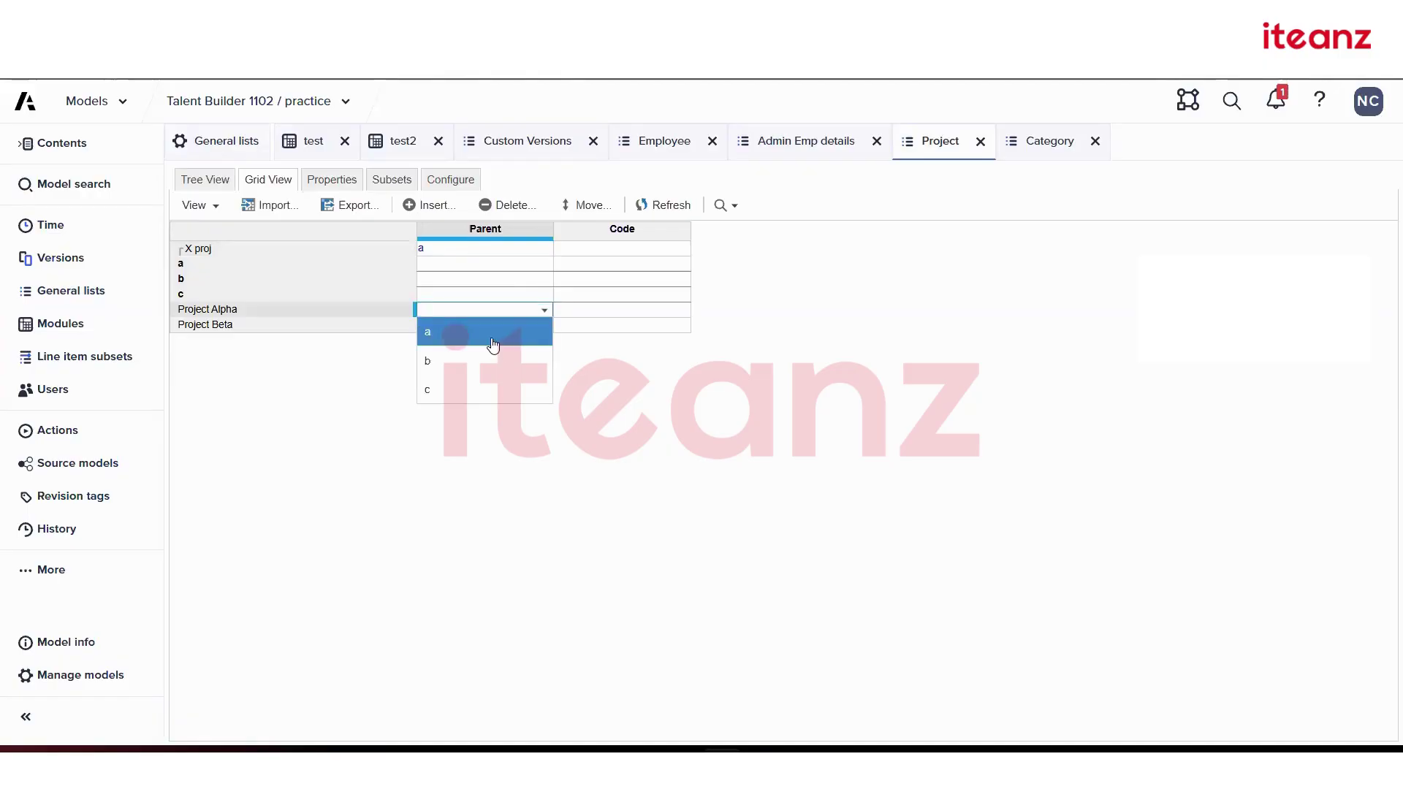
{"action": "left_click", "coordinate": [541, 328]}
{"action": "left_click", "coordinate": [545, 328]}
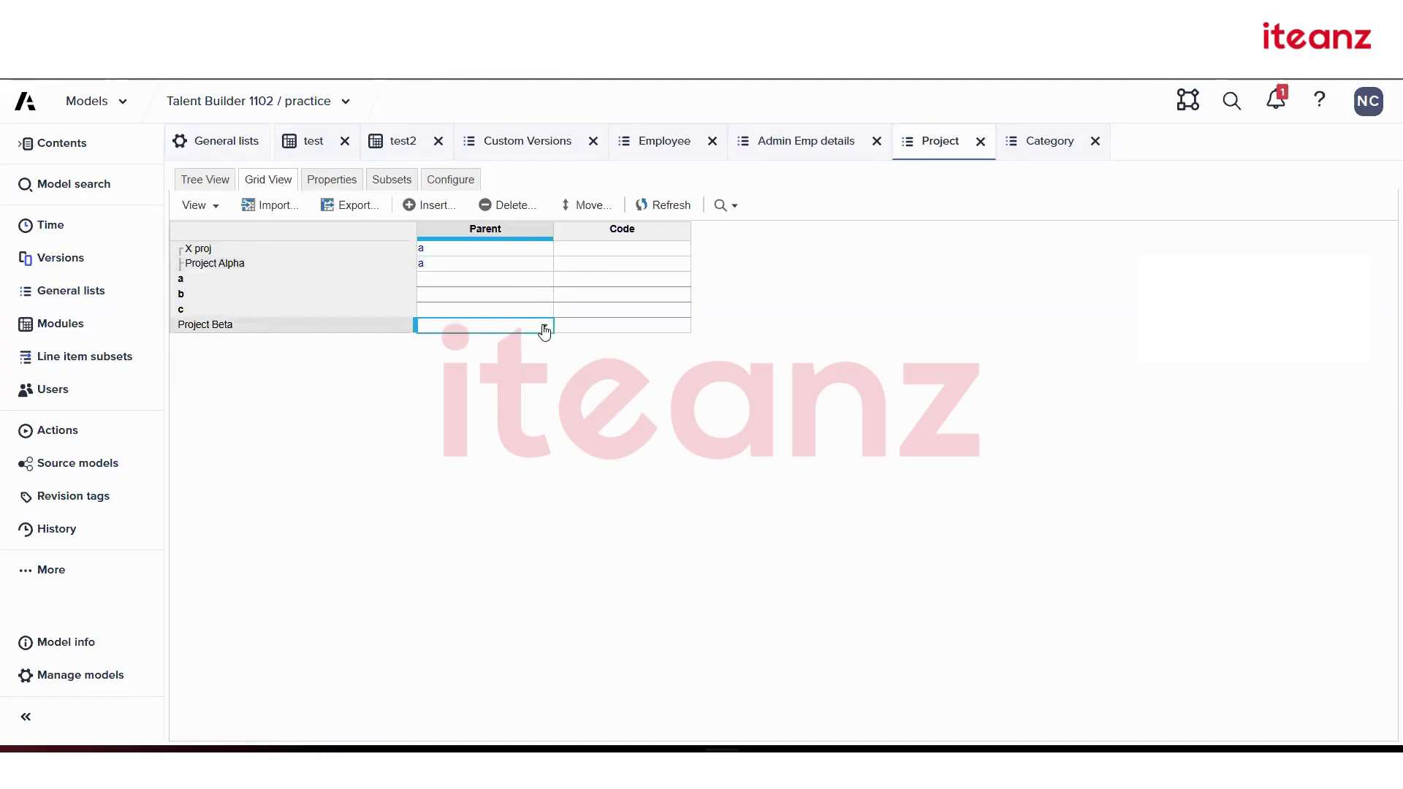
{"action": "left_click", "coordinate": [544, 327]}
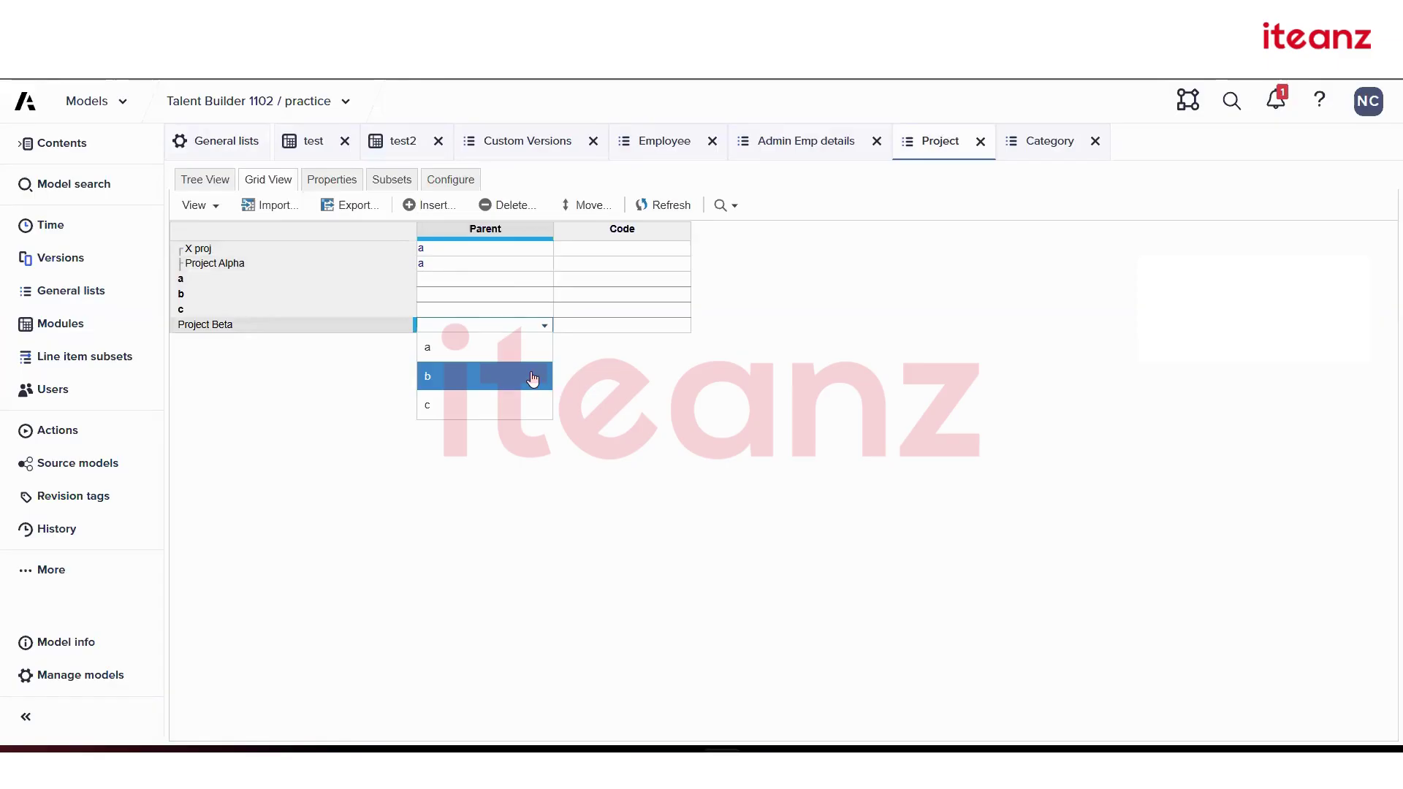
{"action": "left_click", "coordinate": [533, 377]}
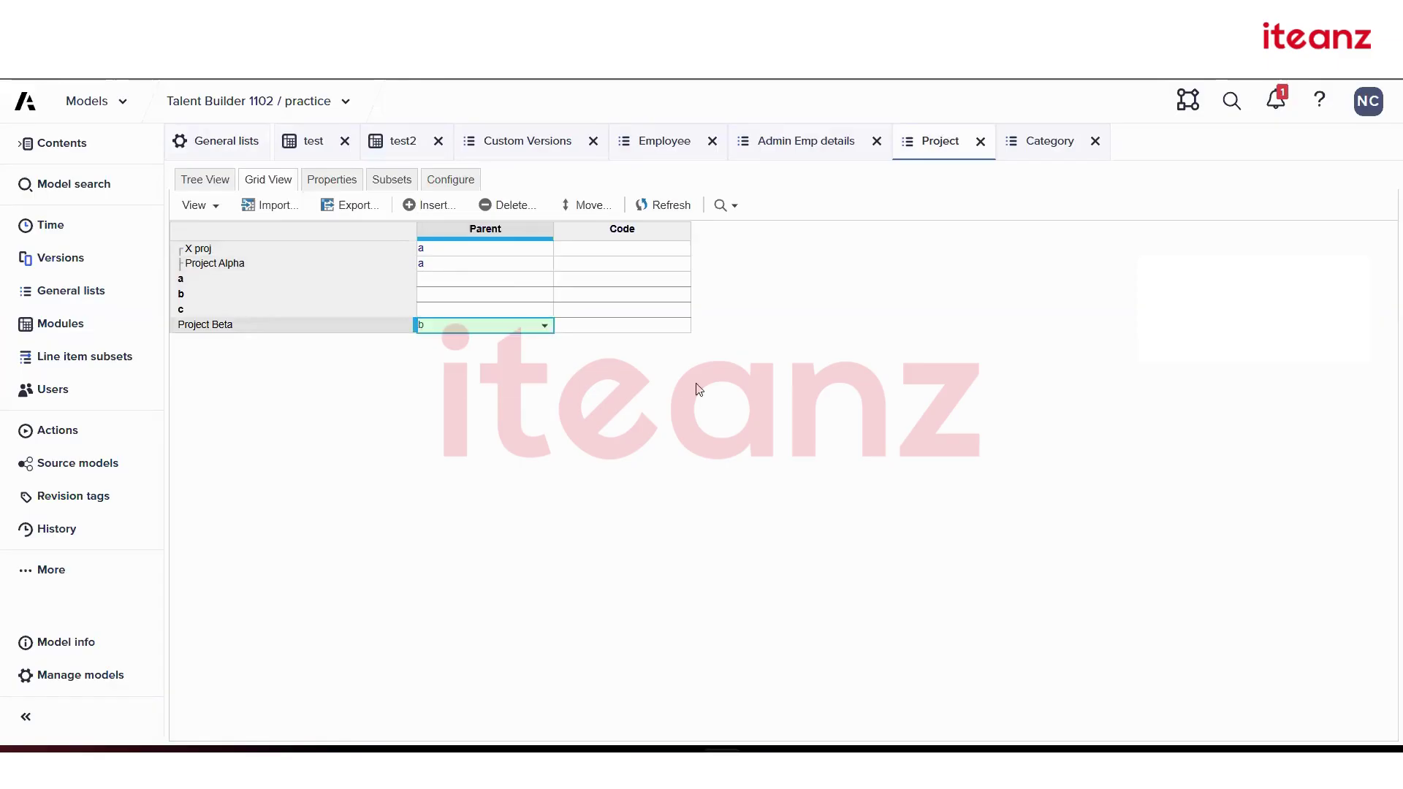
- In the Employee list, change the parent of the employee under X proj to Project Beta
{"action": "left_click", "coordinate": [629, 140]}
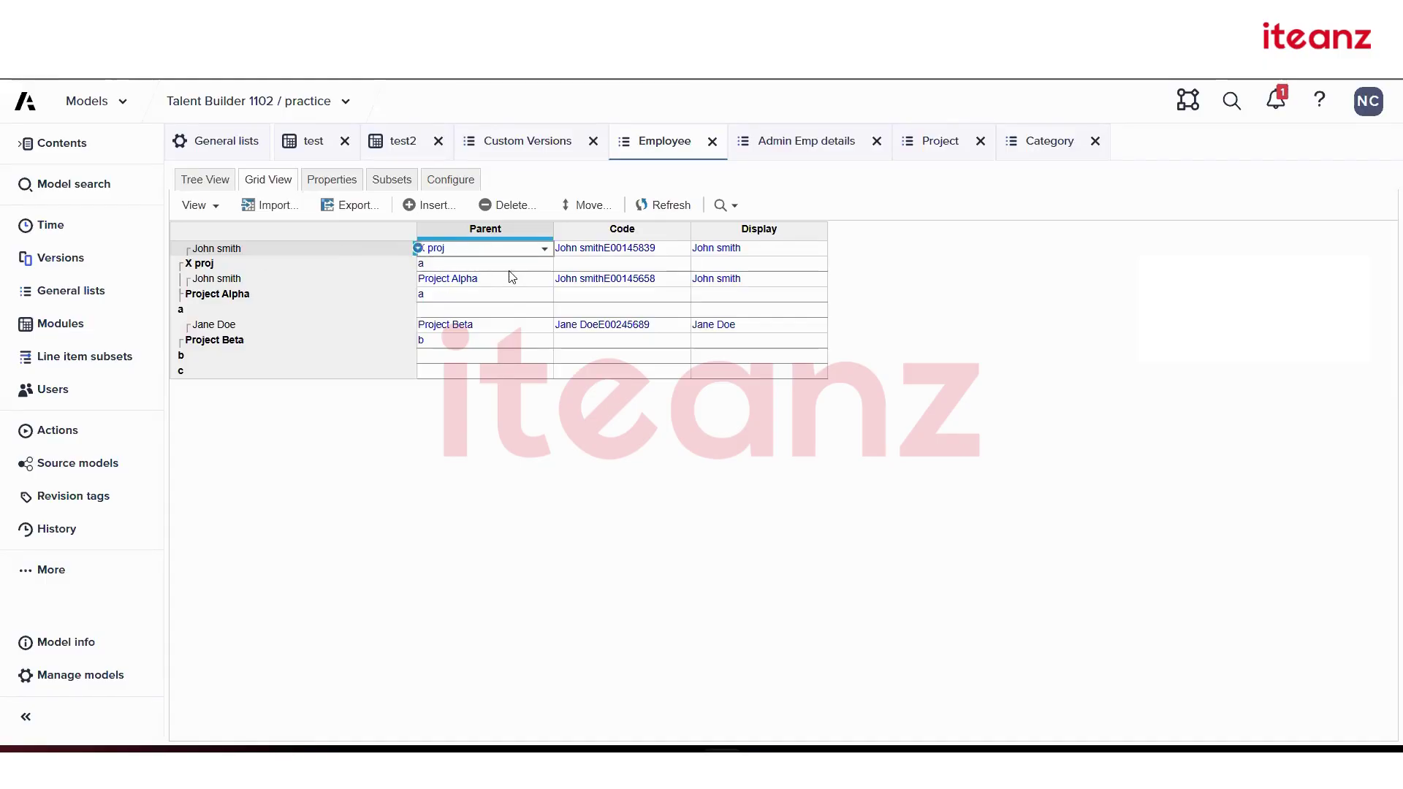
{"action": "left_click", "coordinate": [543, 251]}
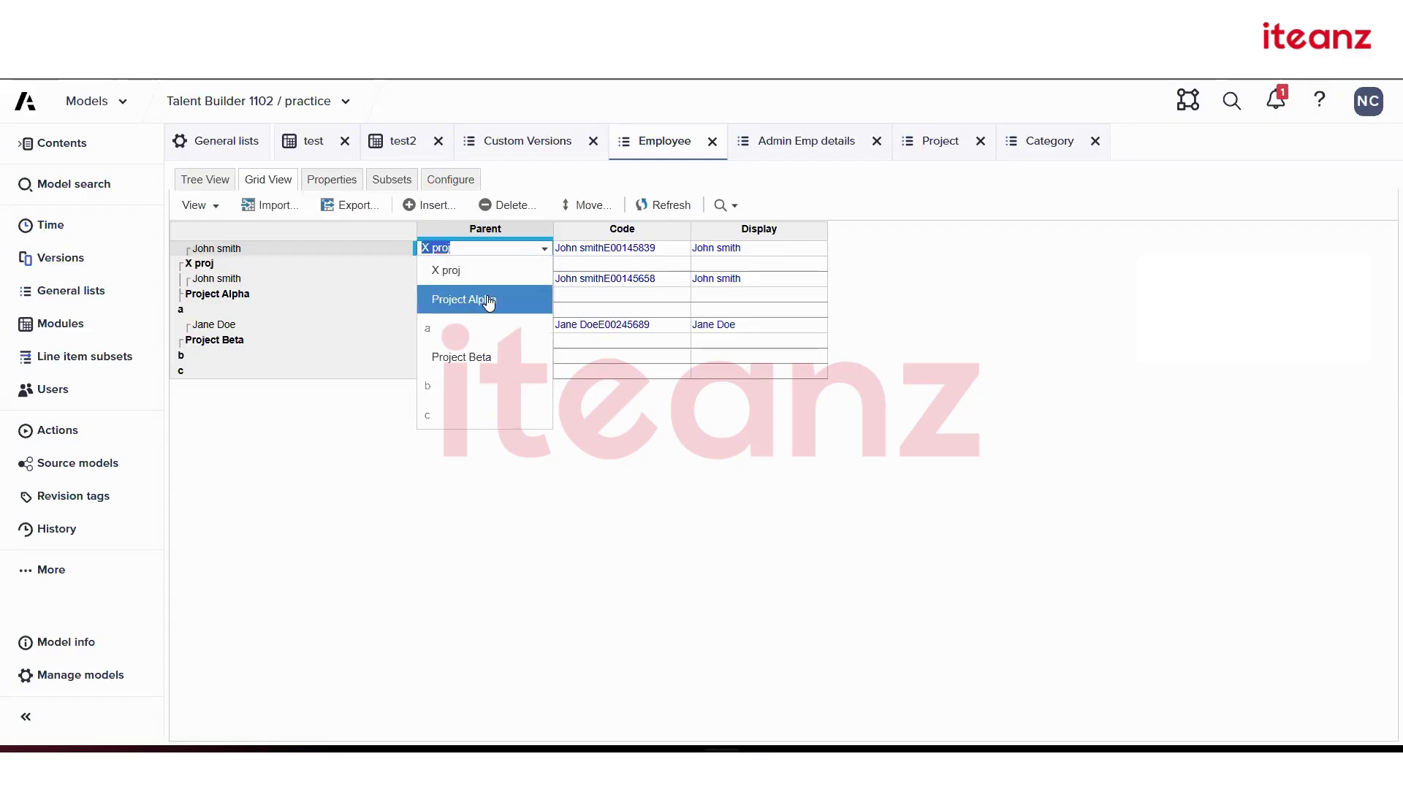
{"action": "left_click", "coordinate": [497, 359]}
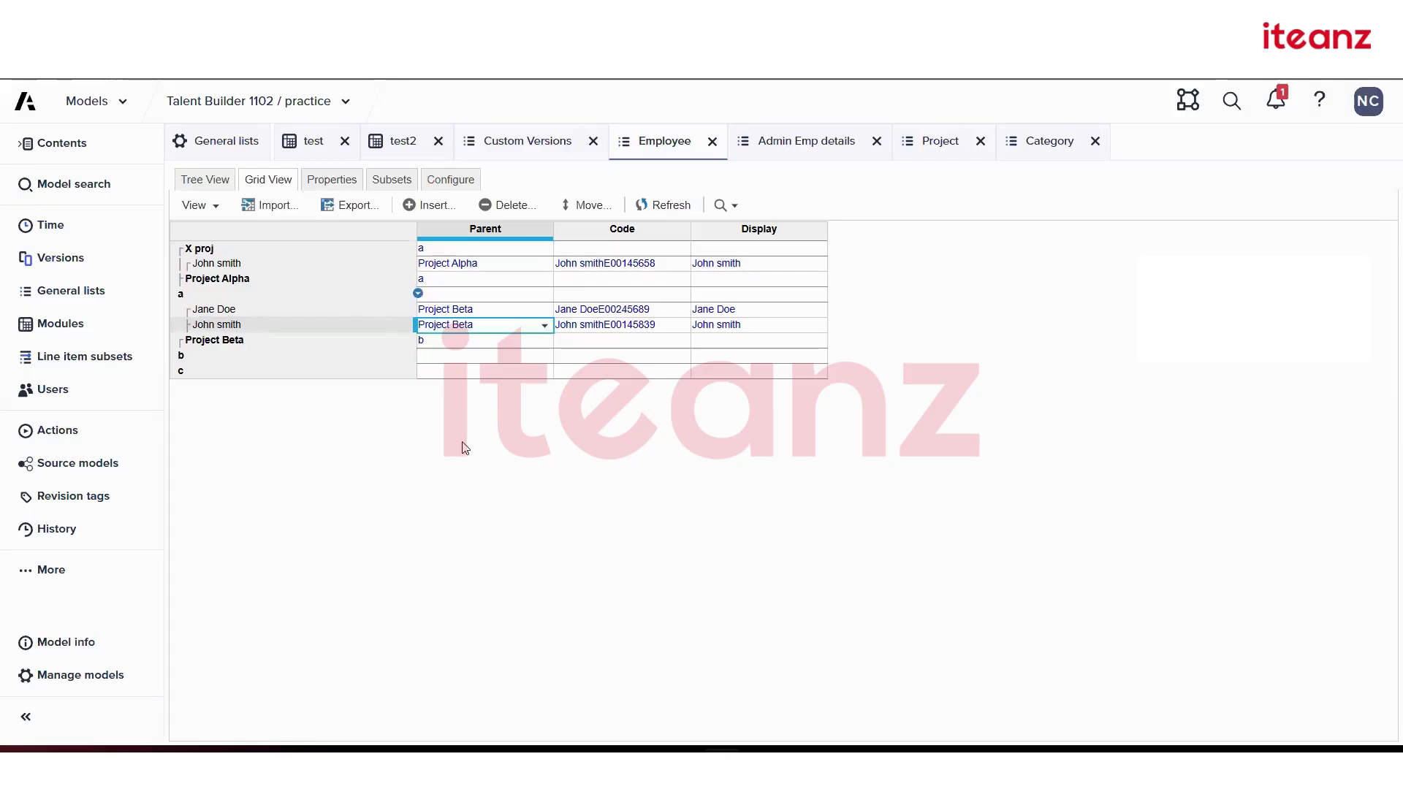
- Examine the Employee list's codes and its Numbered List setting
{"action": "left_click", "coordinate": [604, 267]}
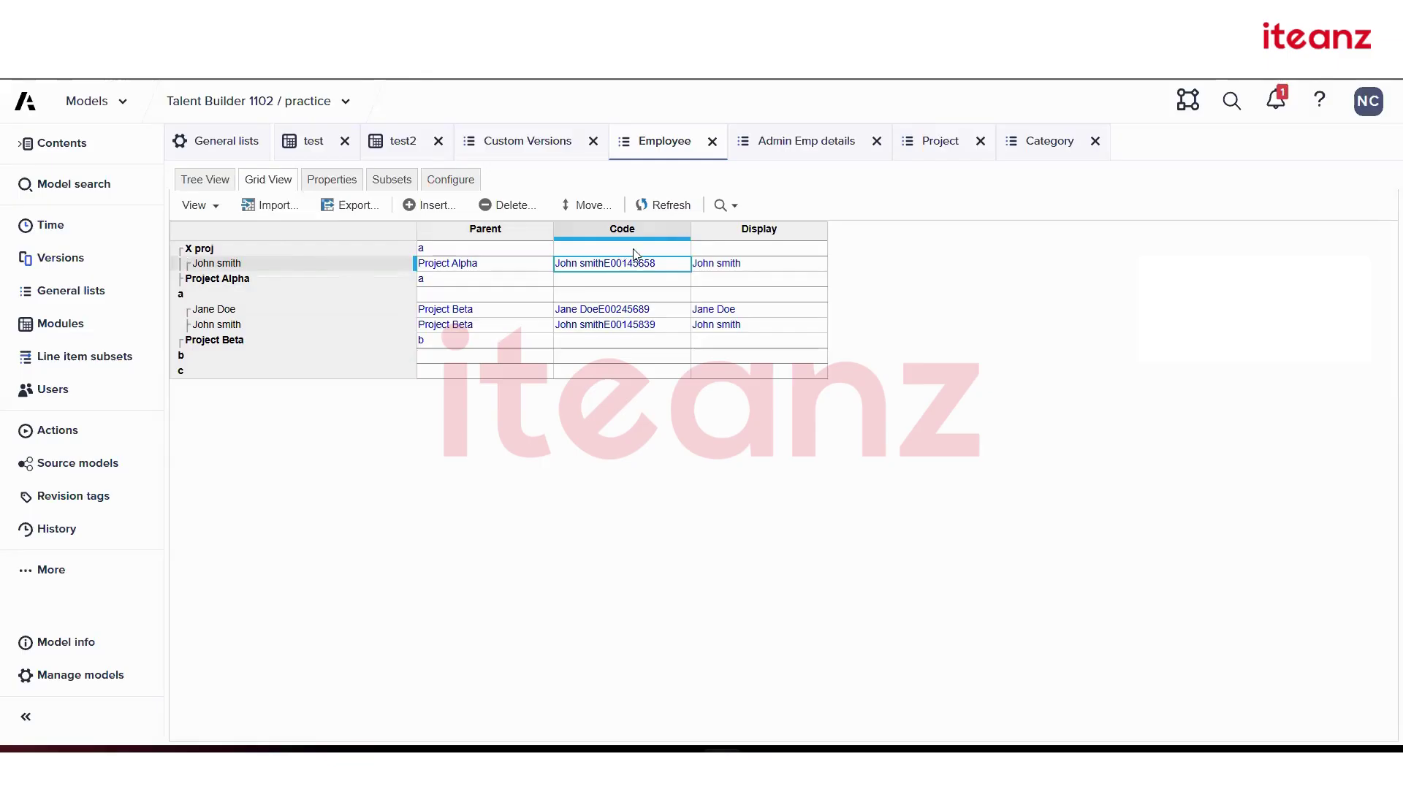
{"action": "left_click", "coordinate": [613, 251]}
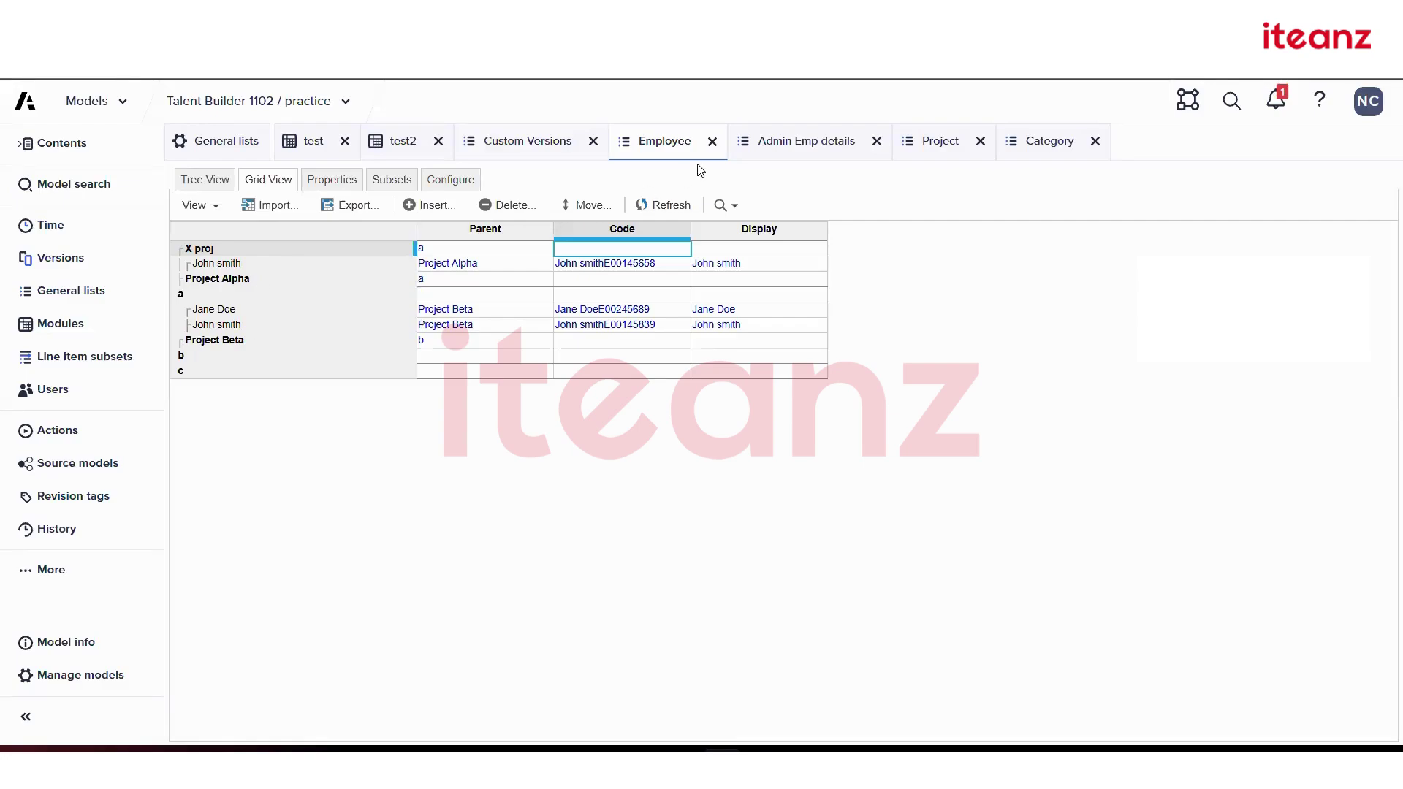
{"action": "left_click", "coordinate": [449, 180]}
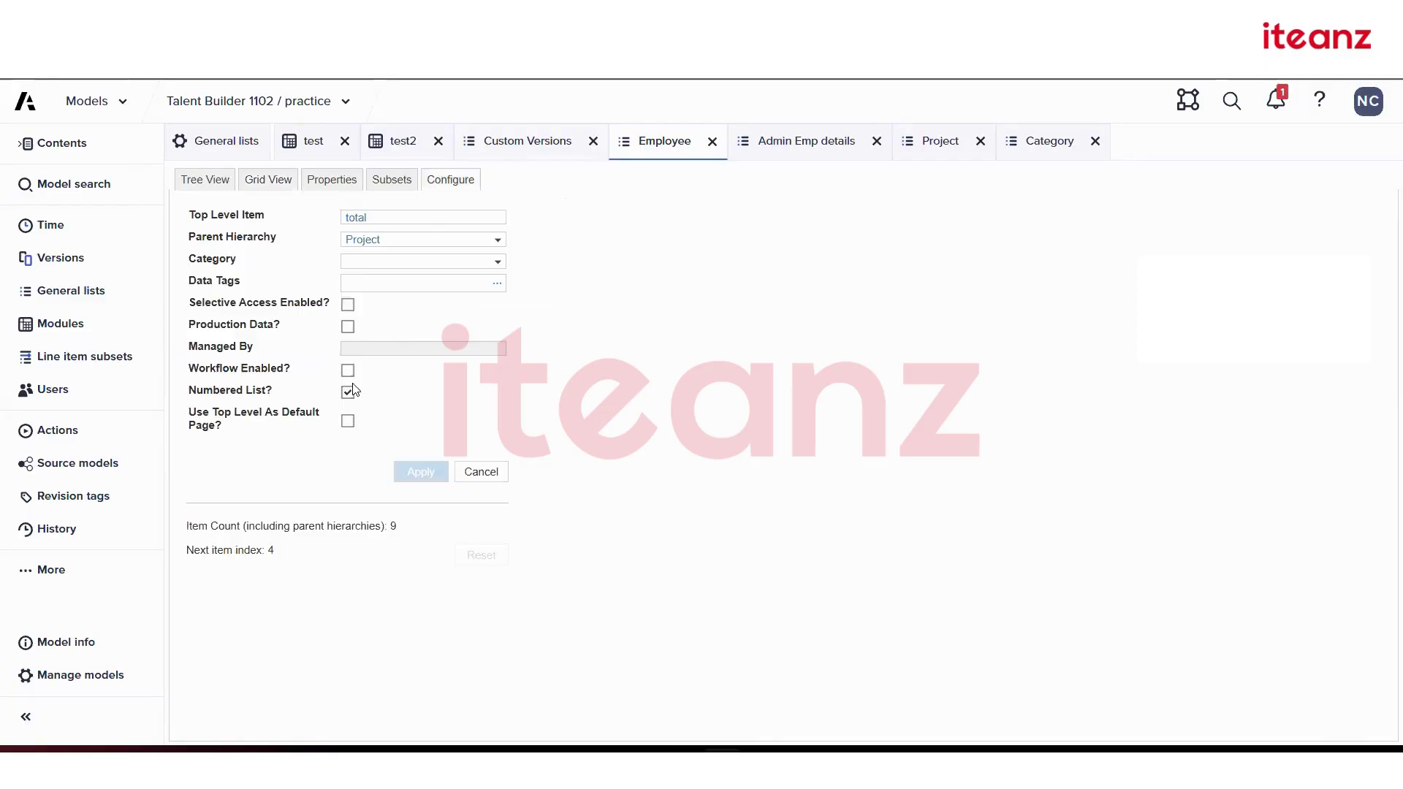
{"action": "left_click", "coordinate": [264, 183]}
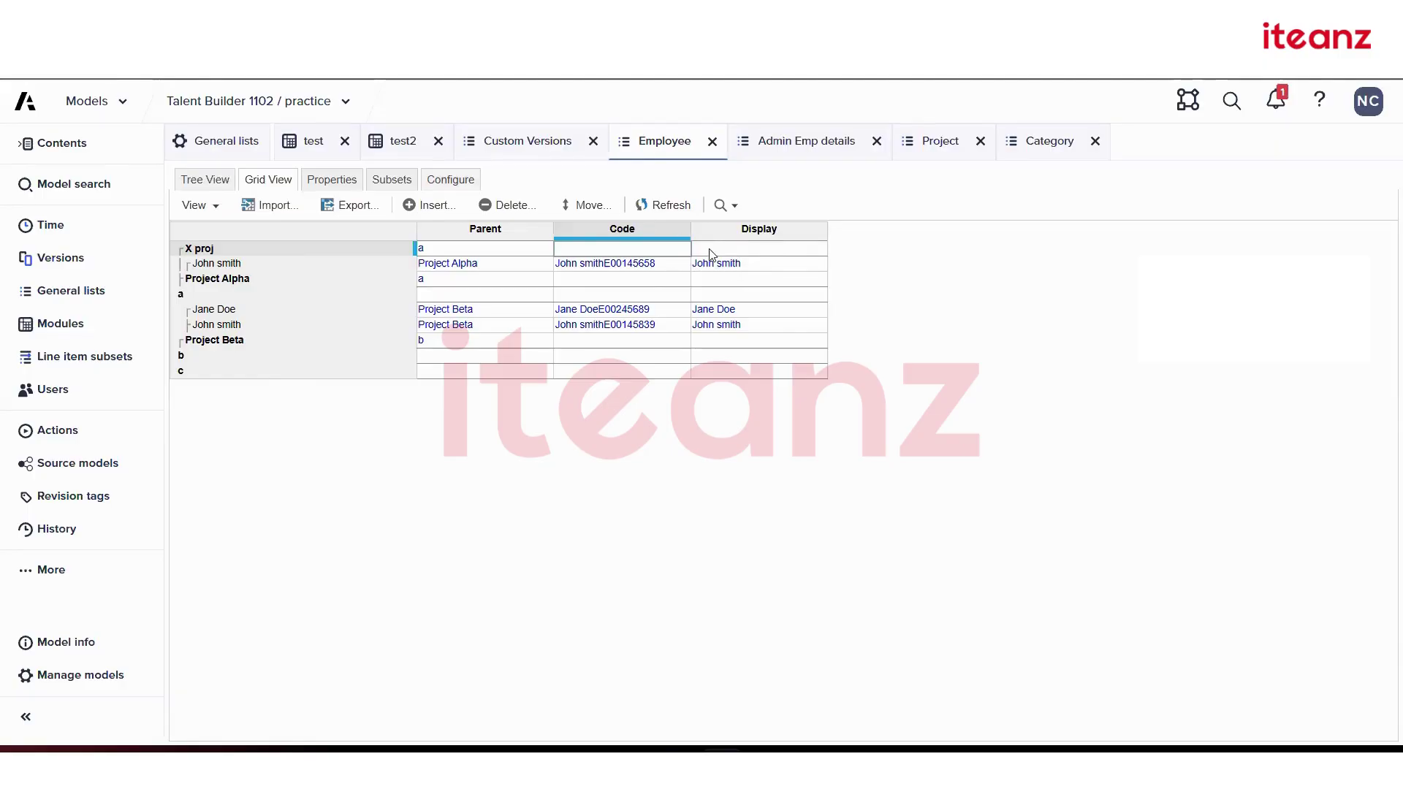
- Turn off the Numbered List option for the Employee list, apply it and return to the grid view
{"action": "left_click", "coordinate": [450, 181]}
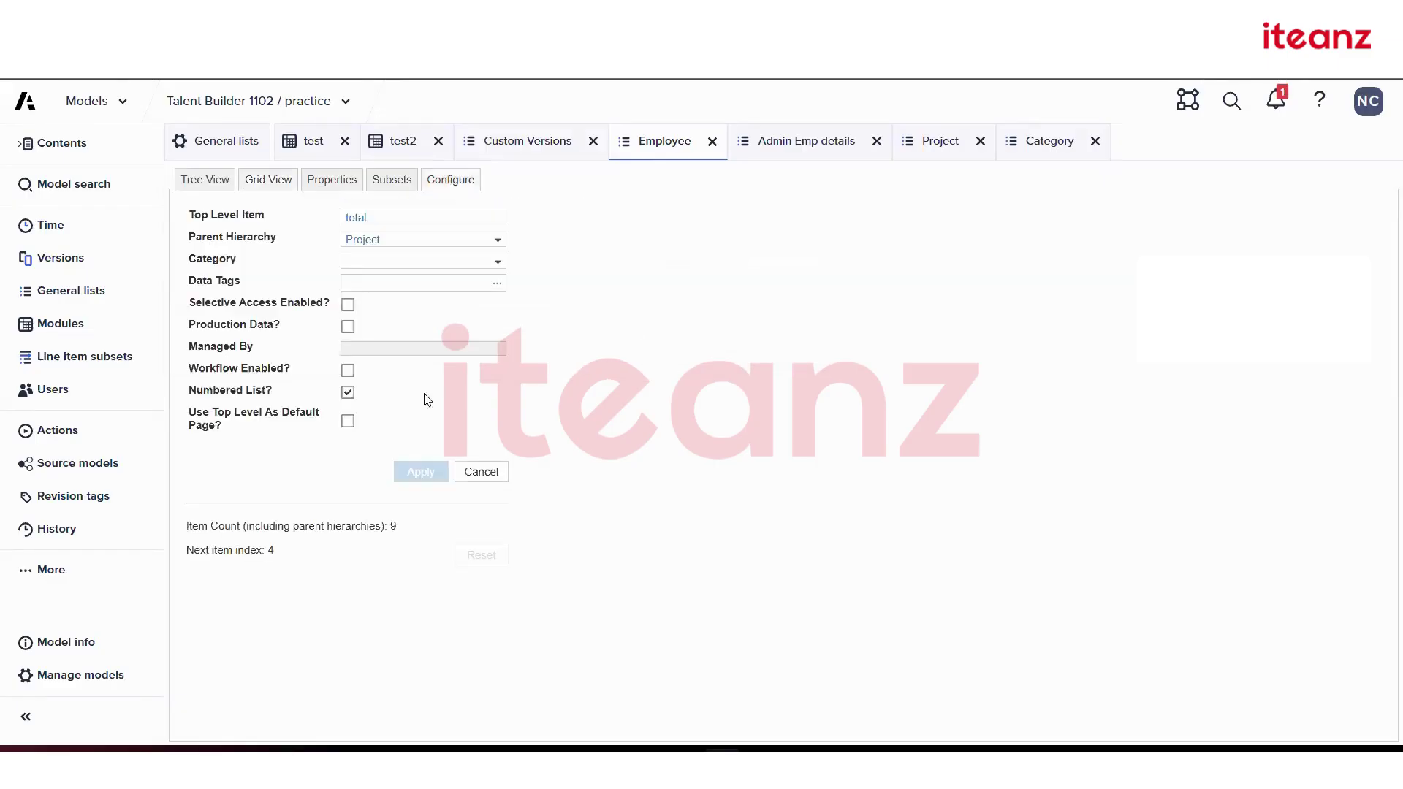
{"action": "left_click", "coordinate": [349, 392]}
{"action": "left_click", "coordinate": [420, 471]}
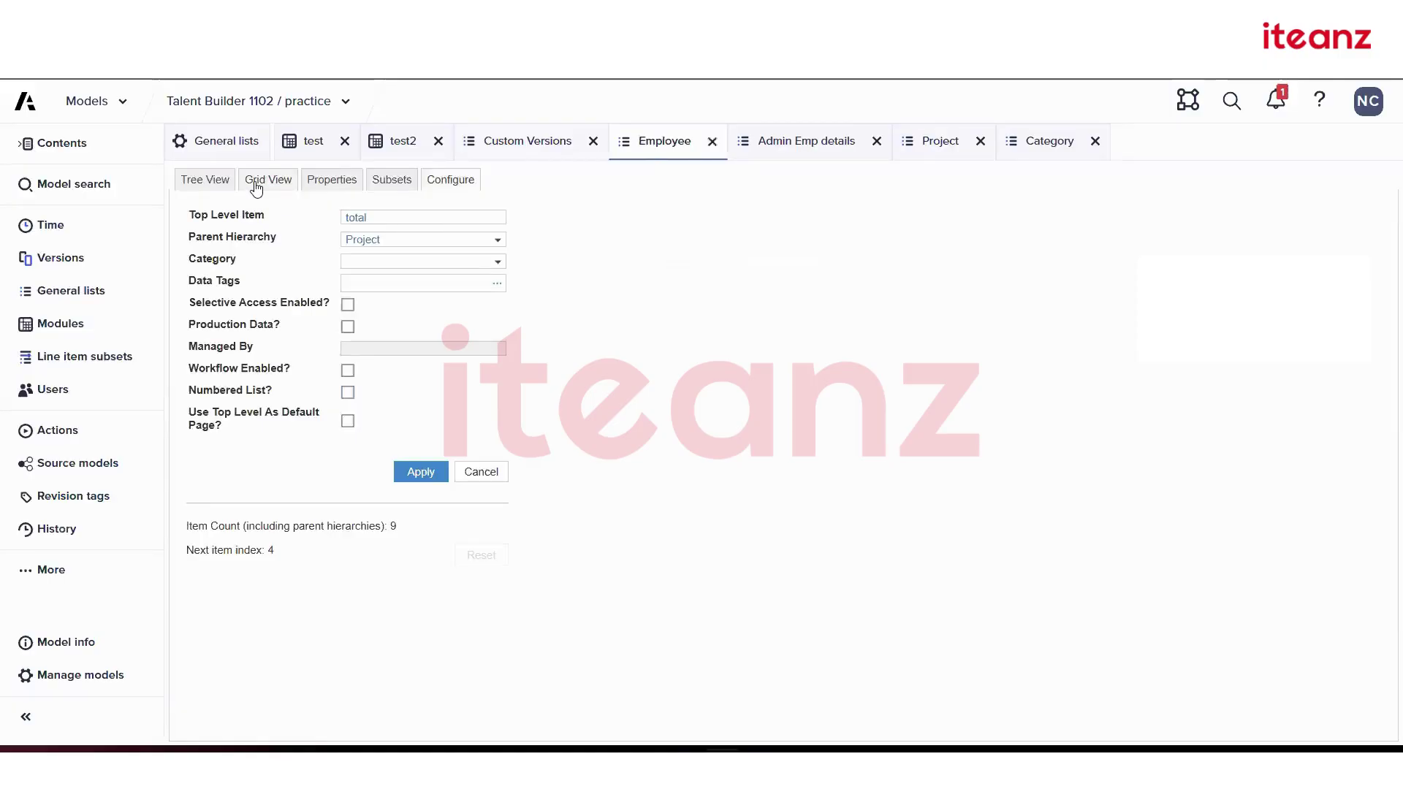
{"action": "left_click", "coordinate": [256, 183]}
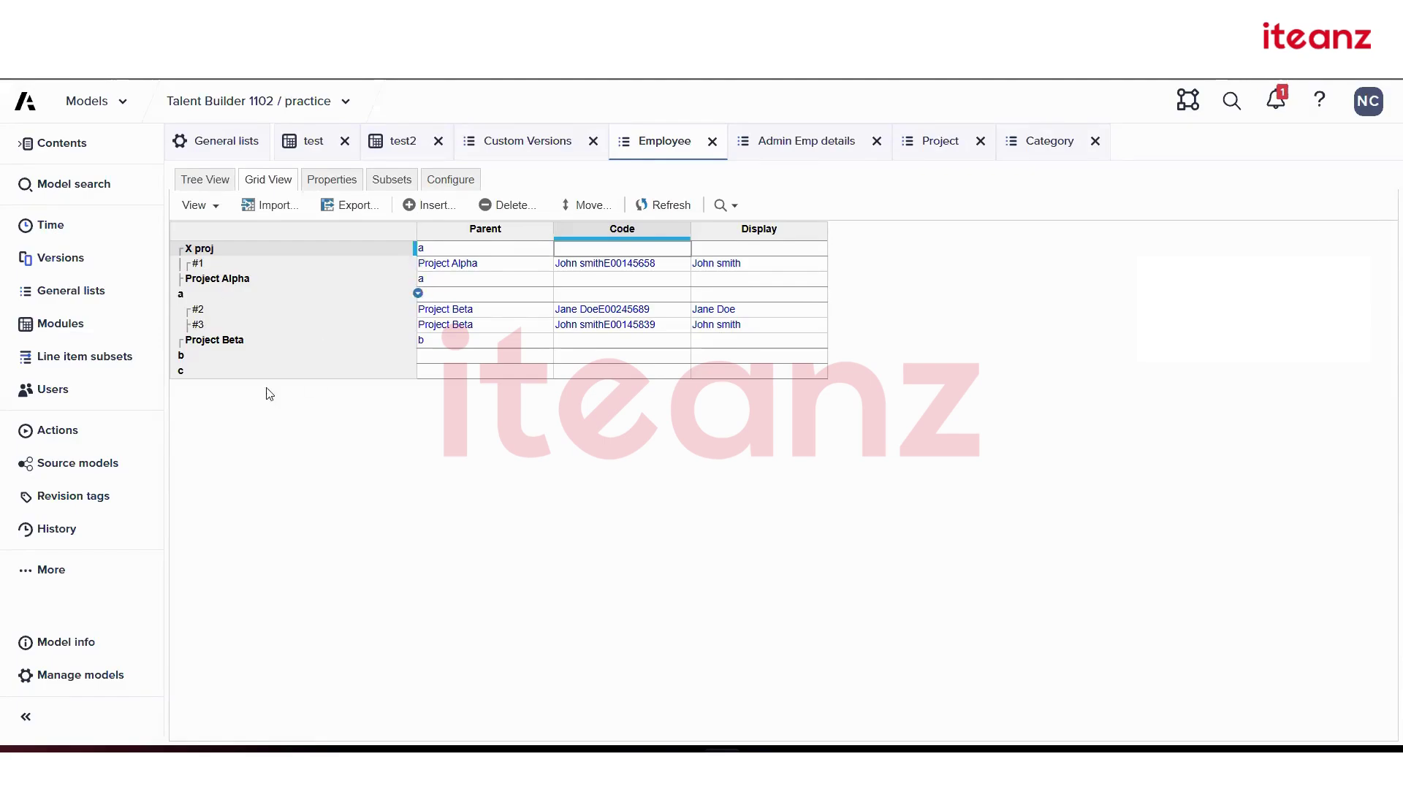
- Rename list item #1 under Project Alpha to the employee's first name in lowercase
{"action": "left_click", "coordinate": [209, 266]}
{"action": "left_click", "coordinate": [209, 262]}
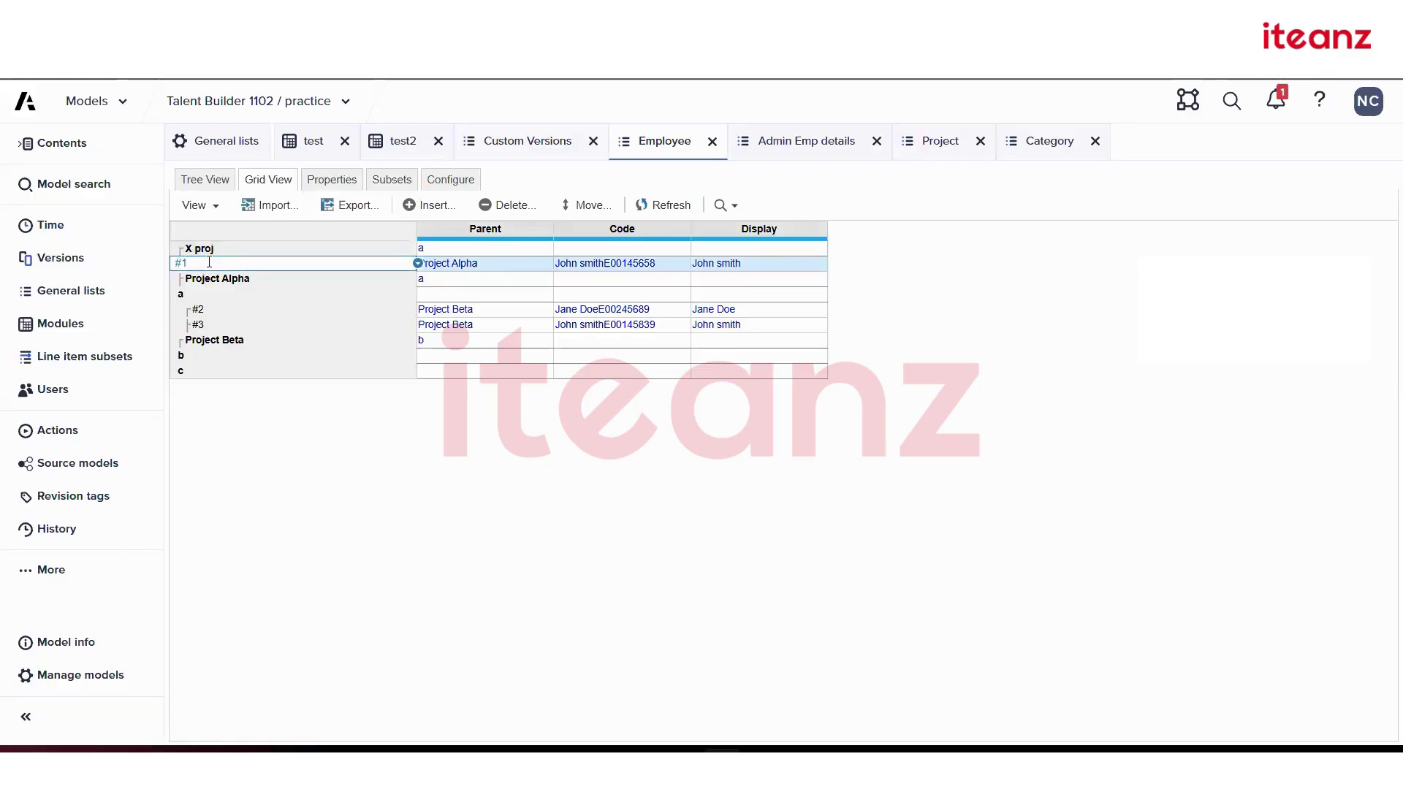
{"action": "key", "text": "BackSpace"}
{"action": "type", "text": "john"}
{"action": "key", "text": "Return"}
- Try to rename list item #2 to the same first name as the item under Project Alpha
{"action": "left_click", "coordinate": [203, 310]}
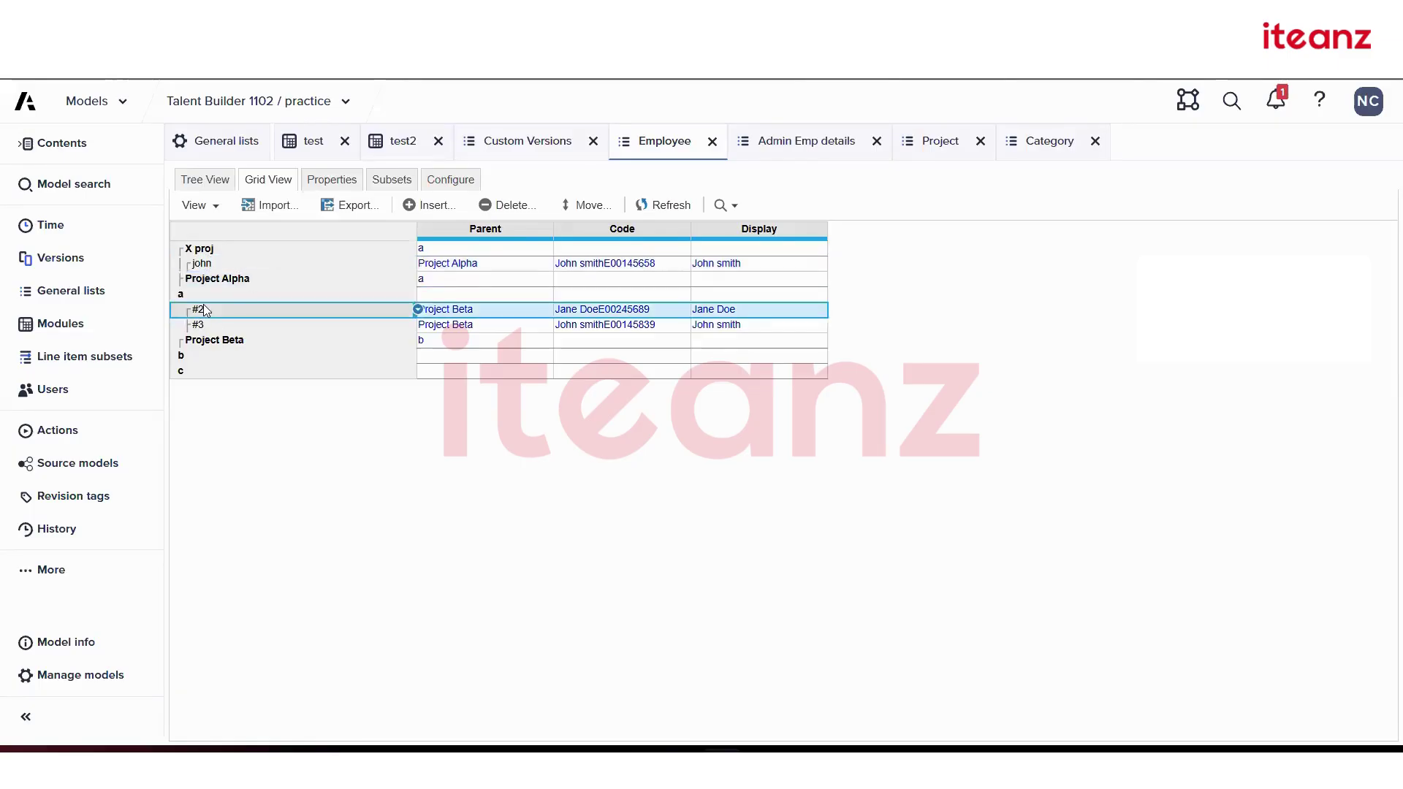
{"action": "left_click", "coordinate": [209, 309]}
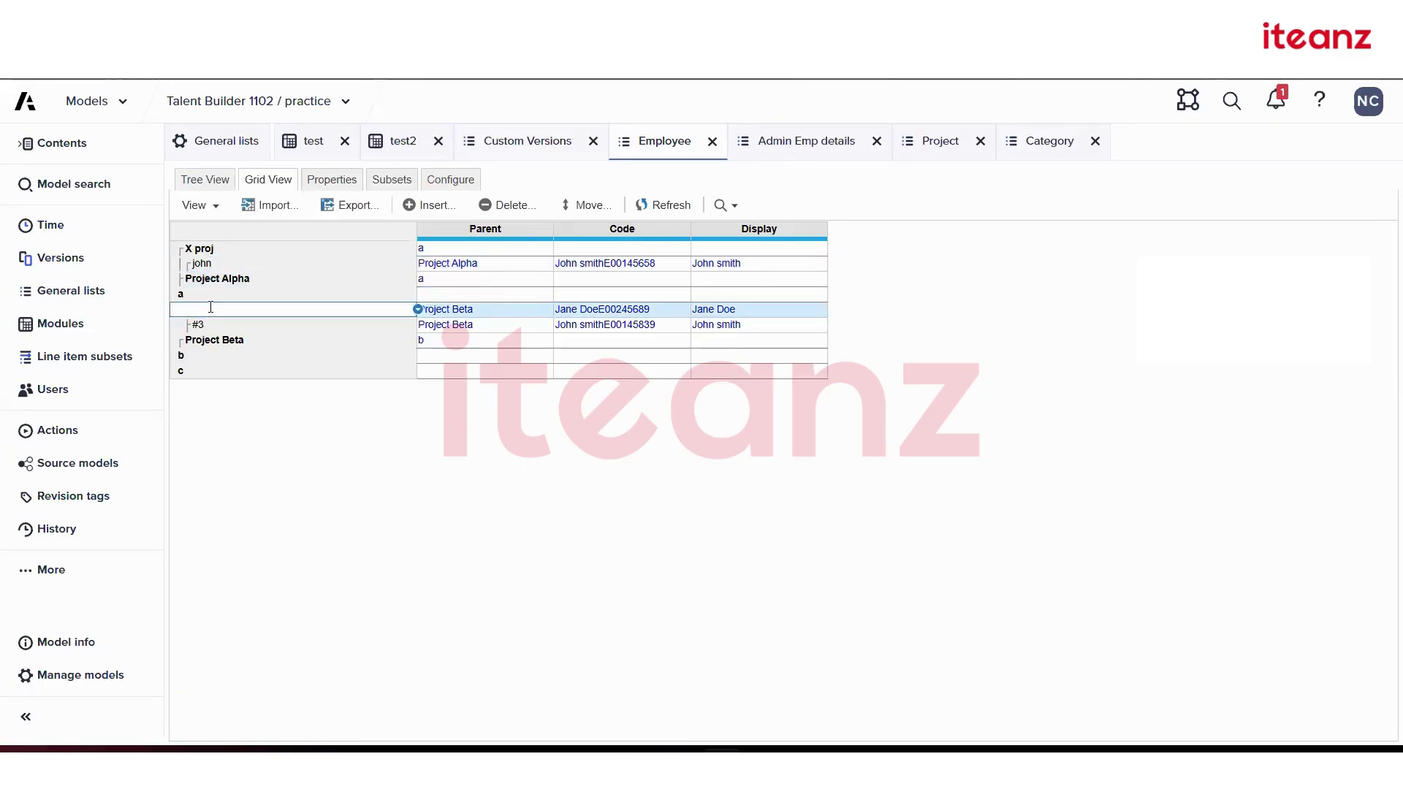
{"action": "type", "text": "john"}
{"action": "key", "text": "Return"}
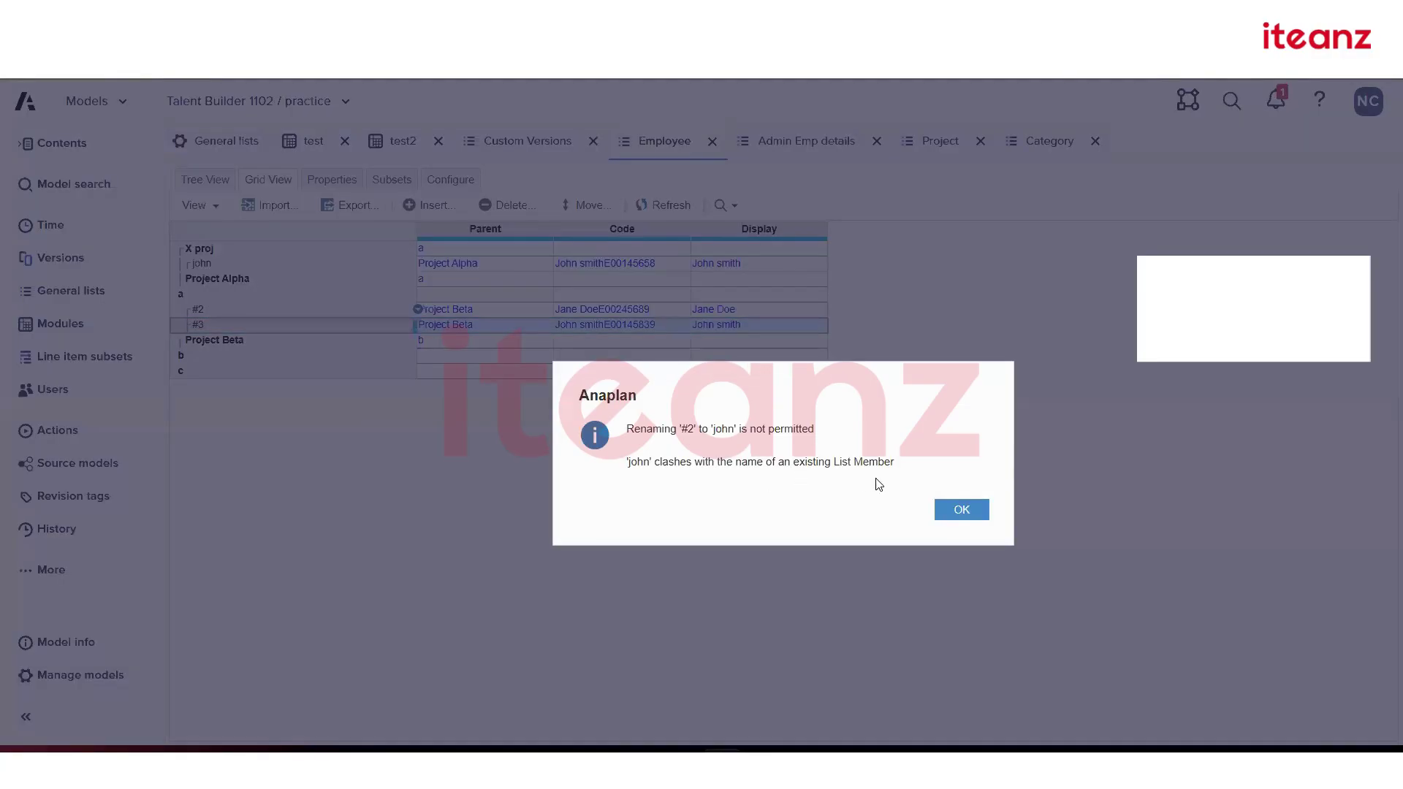
{"action": "left_click", "coordinate": [948, 510]}
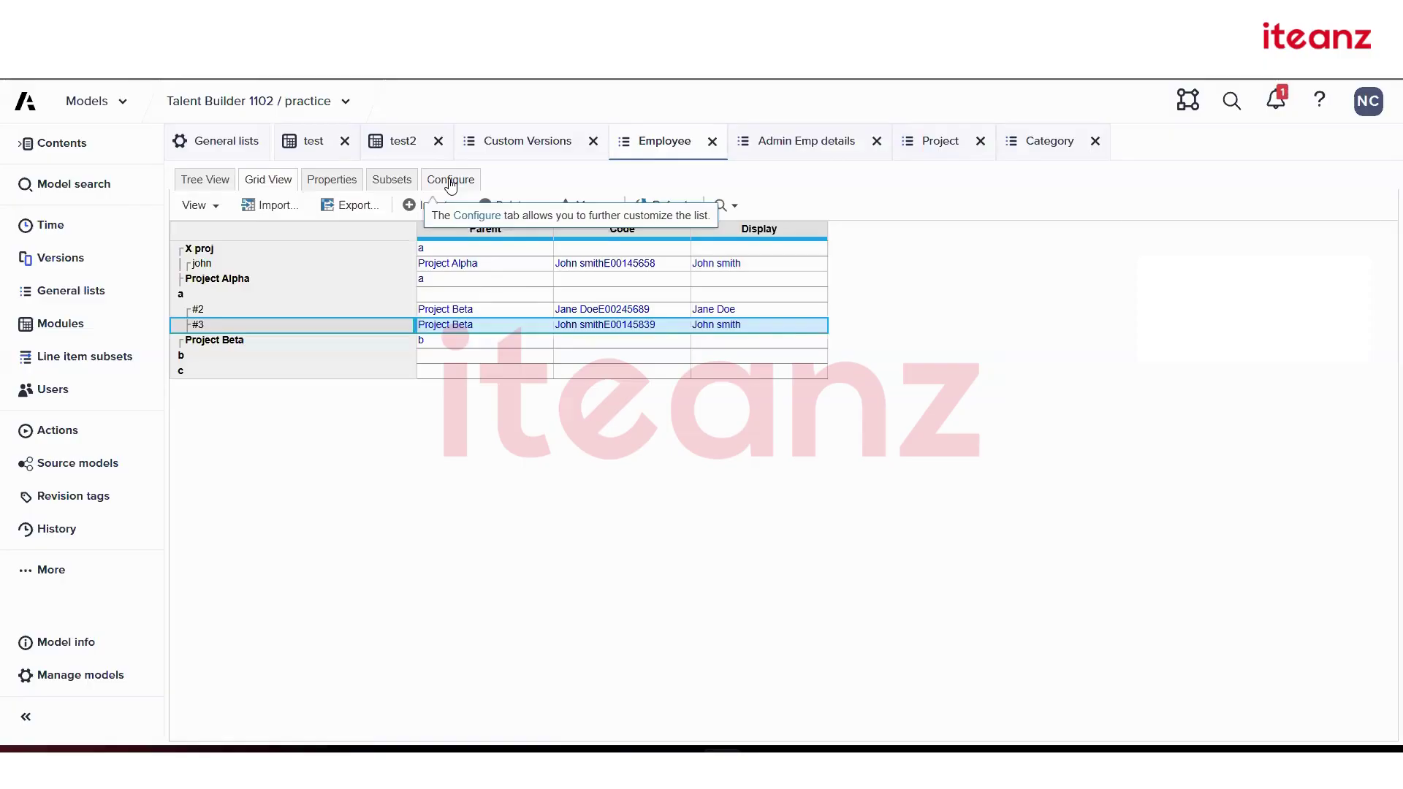
- Turn the Numbered List option back on for the Employee list, accept the removal of summary items and apply it
{"action": "left_click", "coordinate": [451, 182]}
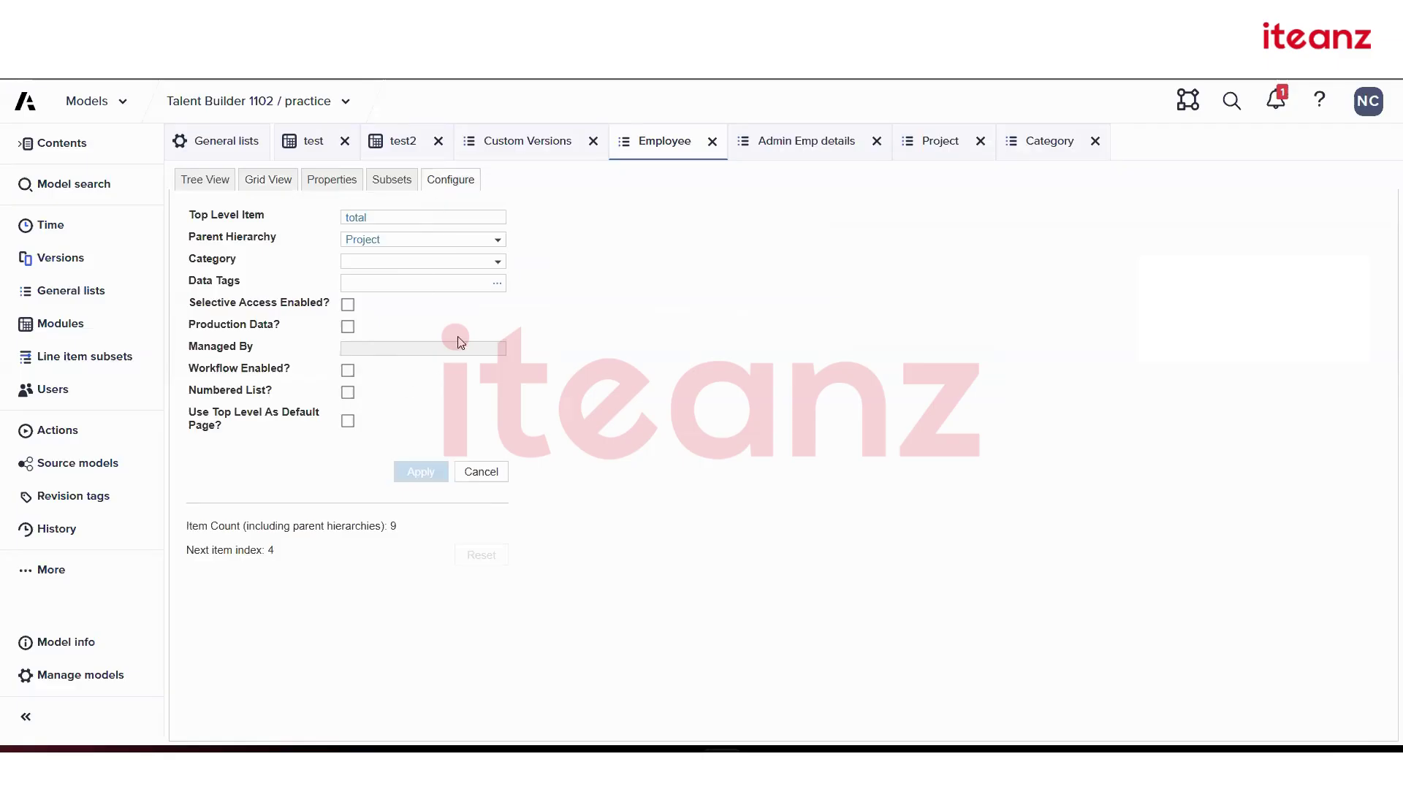
{"action": "left_click", "coordinate": [261, 184]}
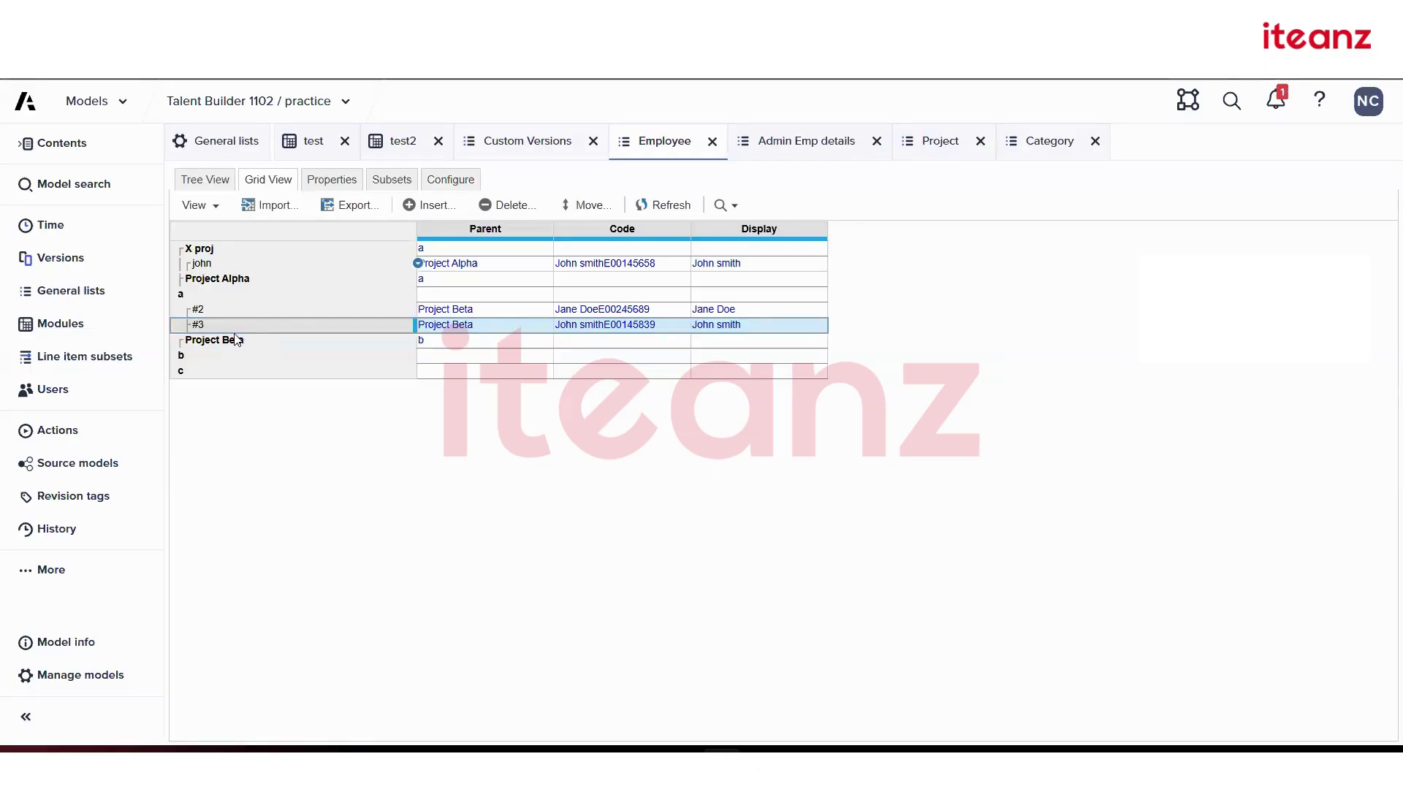
{"action": "left_click", "coordinate": [435, 177]}
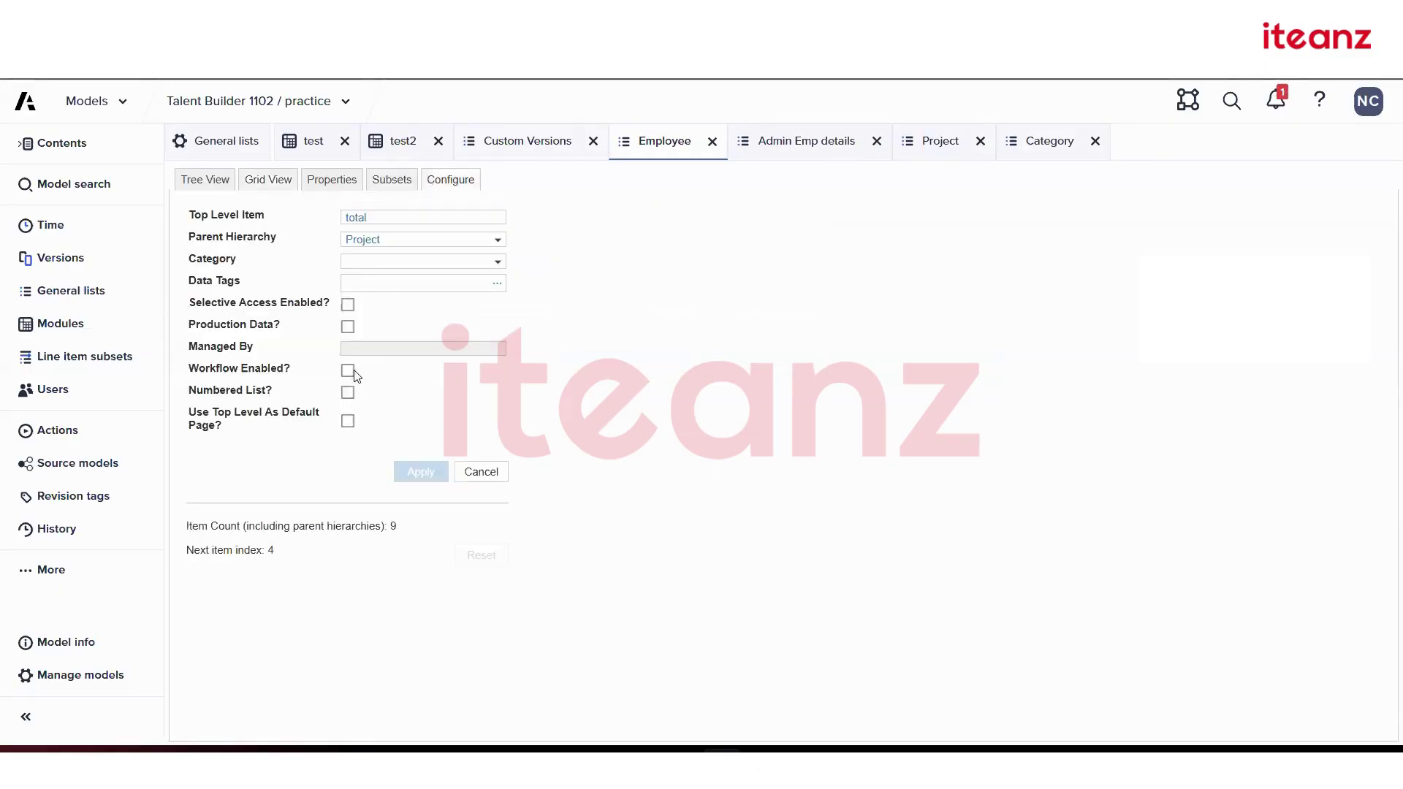
{"action": "left_click", "coordinate": [348, 392]}
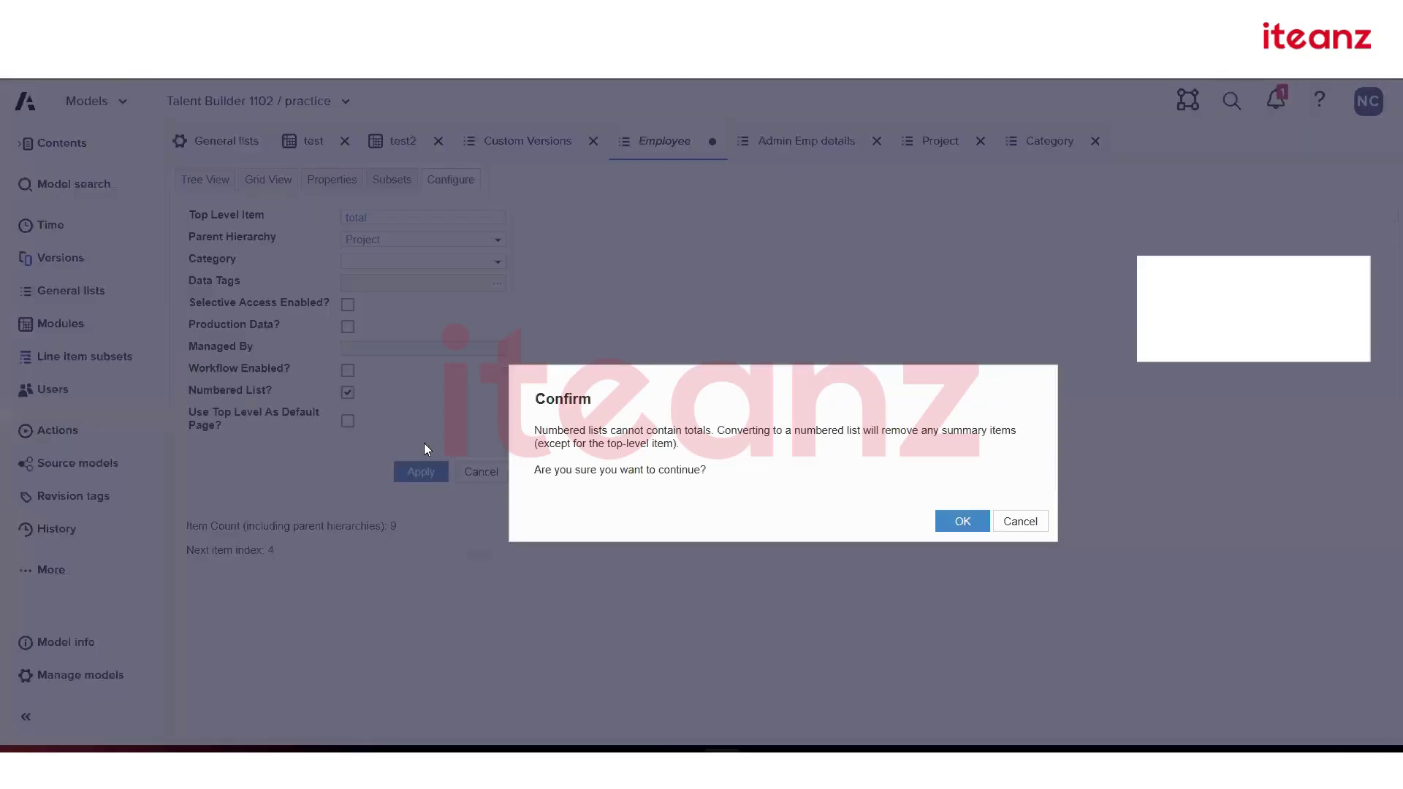
{"action": "left_click", "coordinate": [948, 517]}
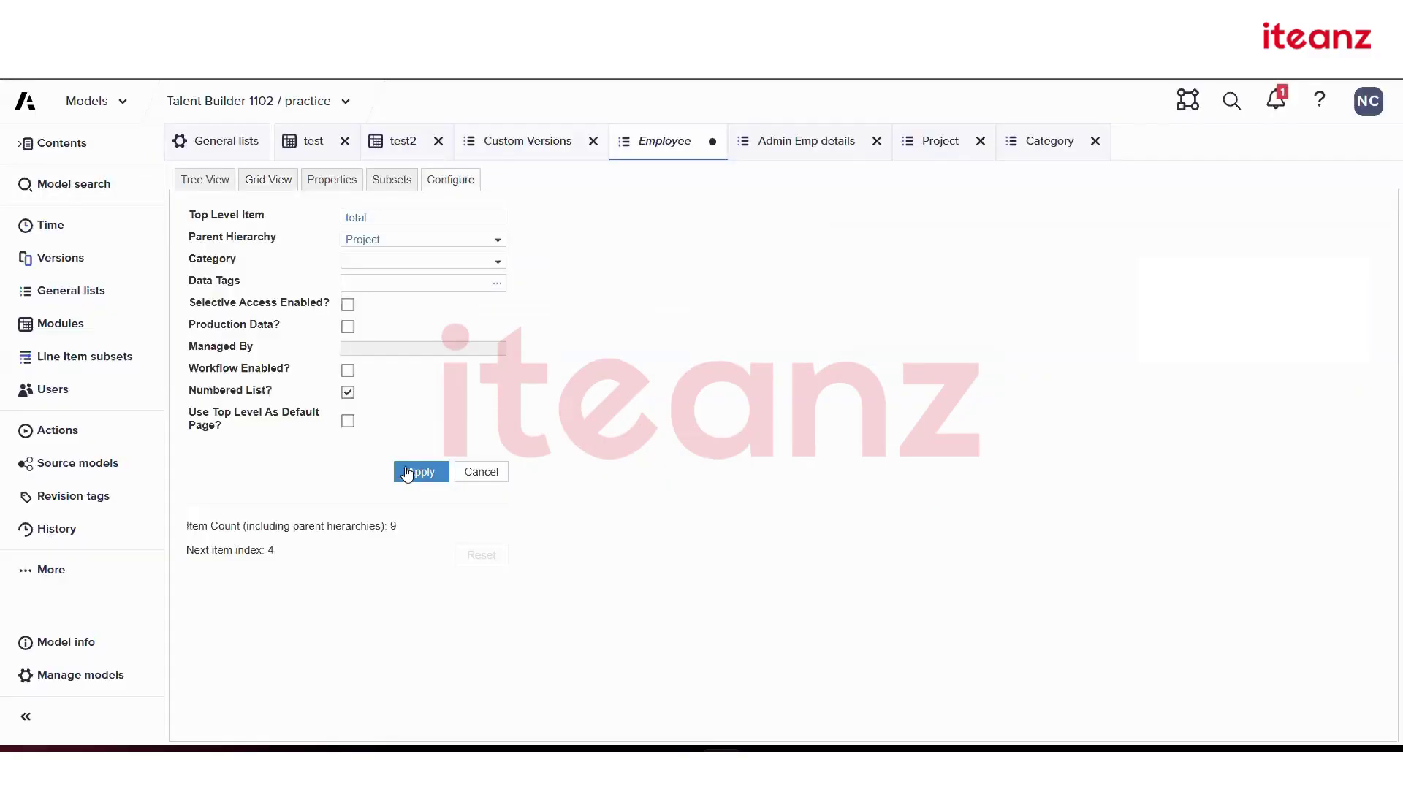
{"action": "left_click", "coordinate": [408, 472]}
{"action": "left_click", "coordinate": [219, 183]}
- View the model's users and their access roles, and return to the general lists overview
{"action": "left_click", "coordinate": [213, 143]}
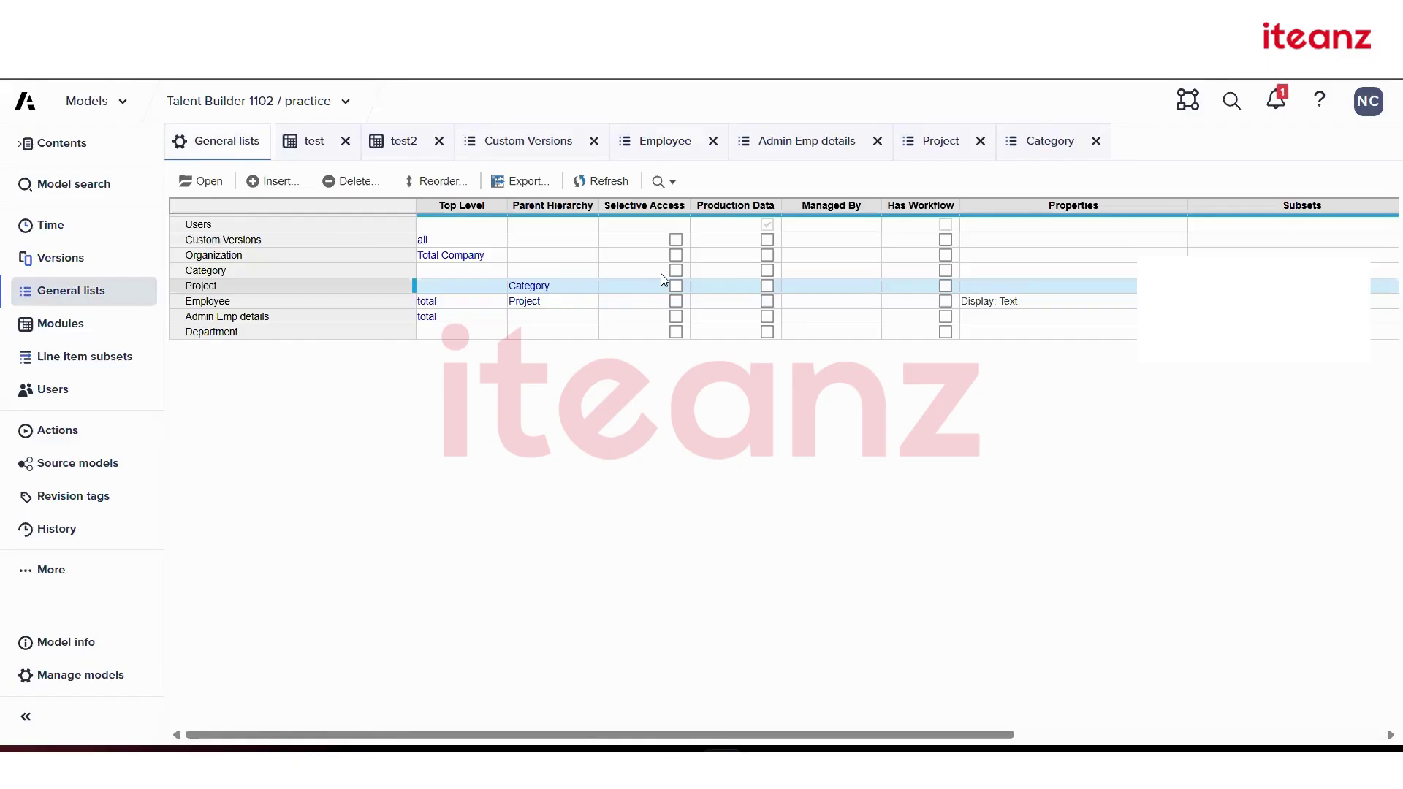
{"action": "left_click", "coordinate": [124, 381]}
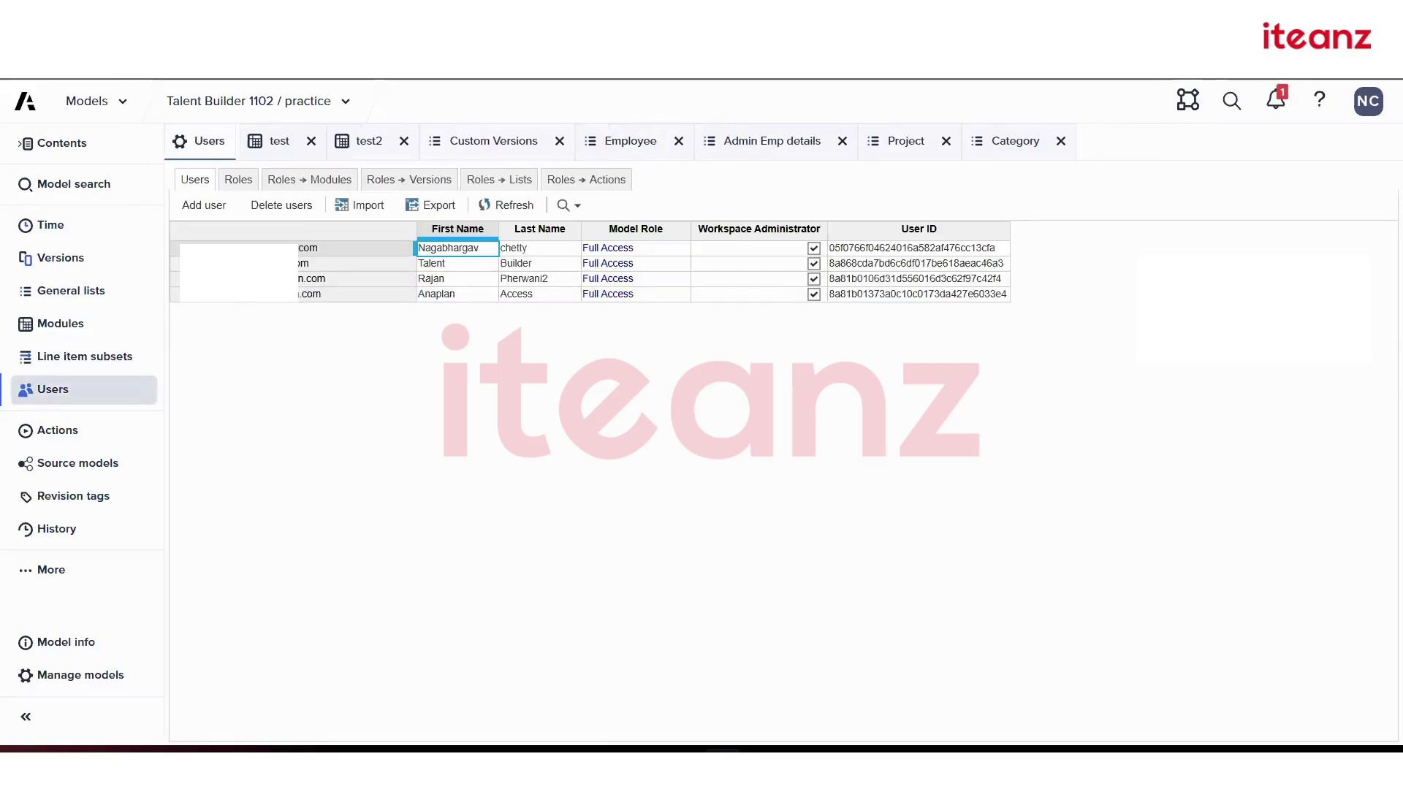
{"action": "left_click", "coordinate": [109, 297]}
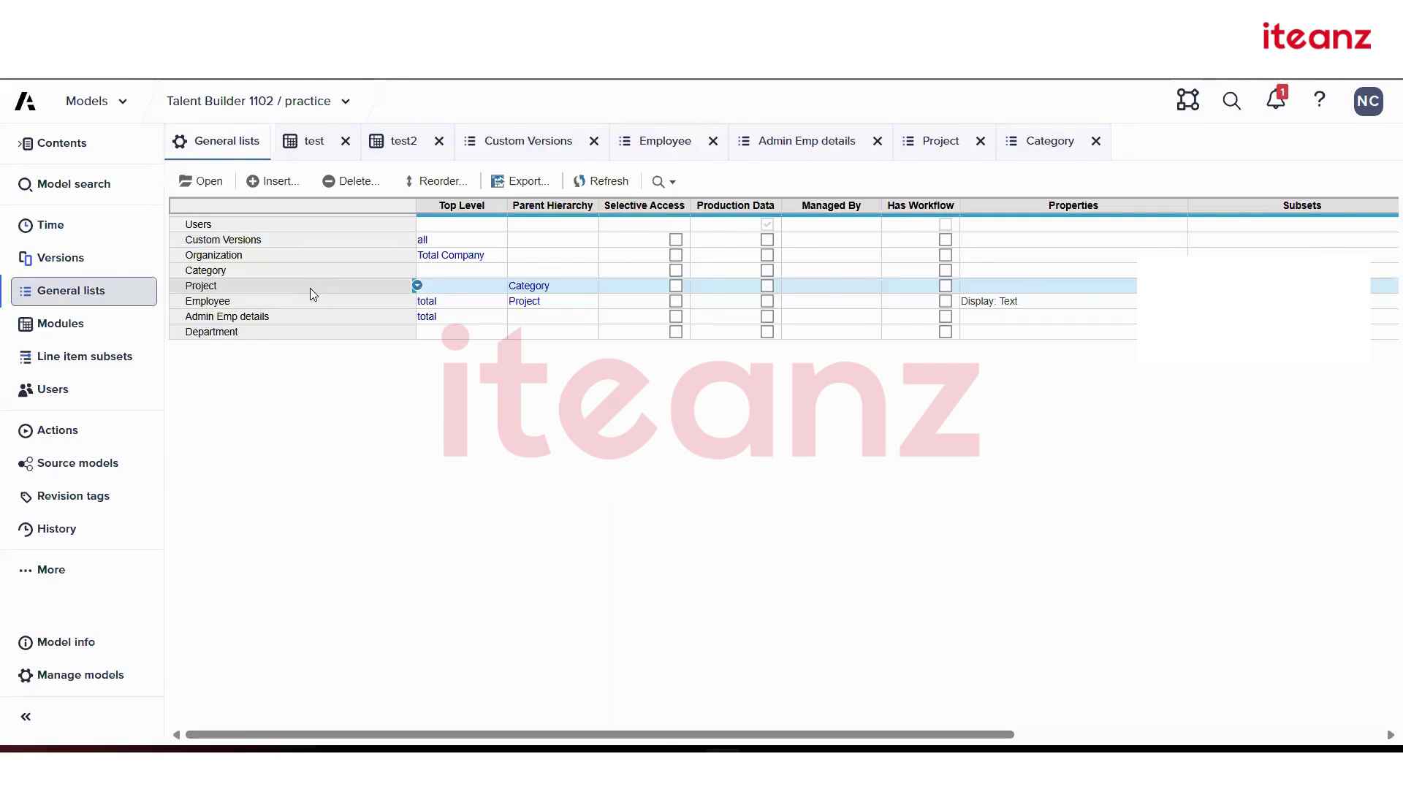
- Open the Project list, enable Selective Access, accept the access restriction, apply it and return to the grid view
{"action": "left_click", "coordinate": [206, 183]}
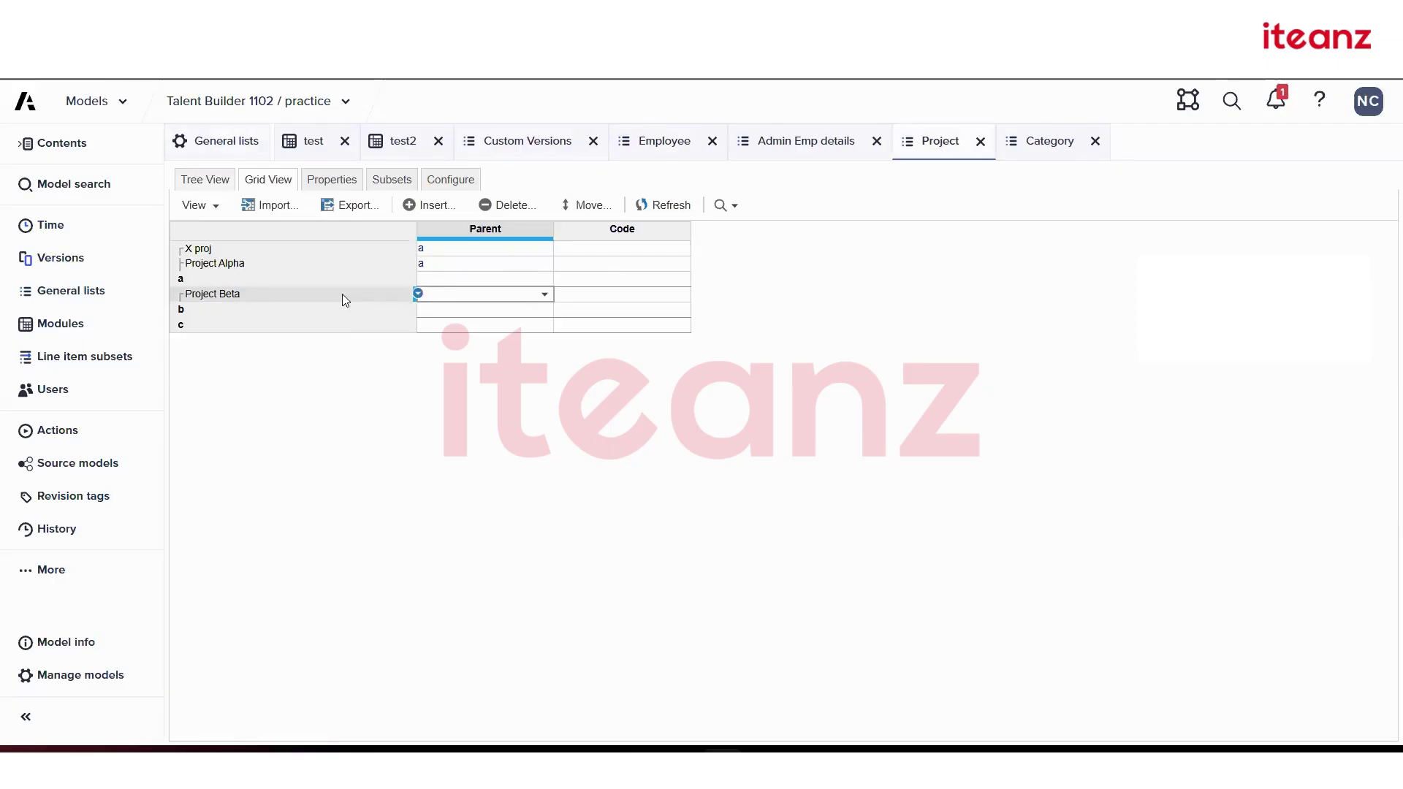
{"action": "type", "text": "b"}
{"action": "left_click", "coordinate": [439, 188]}
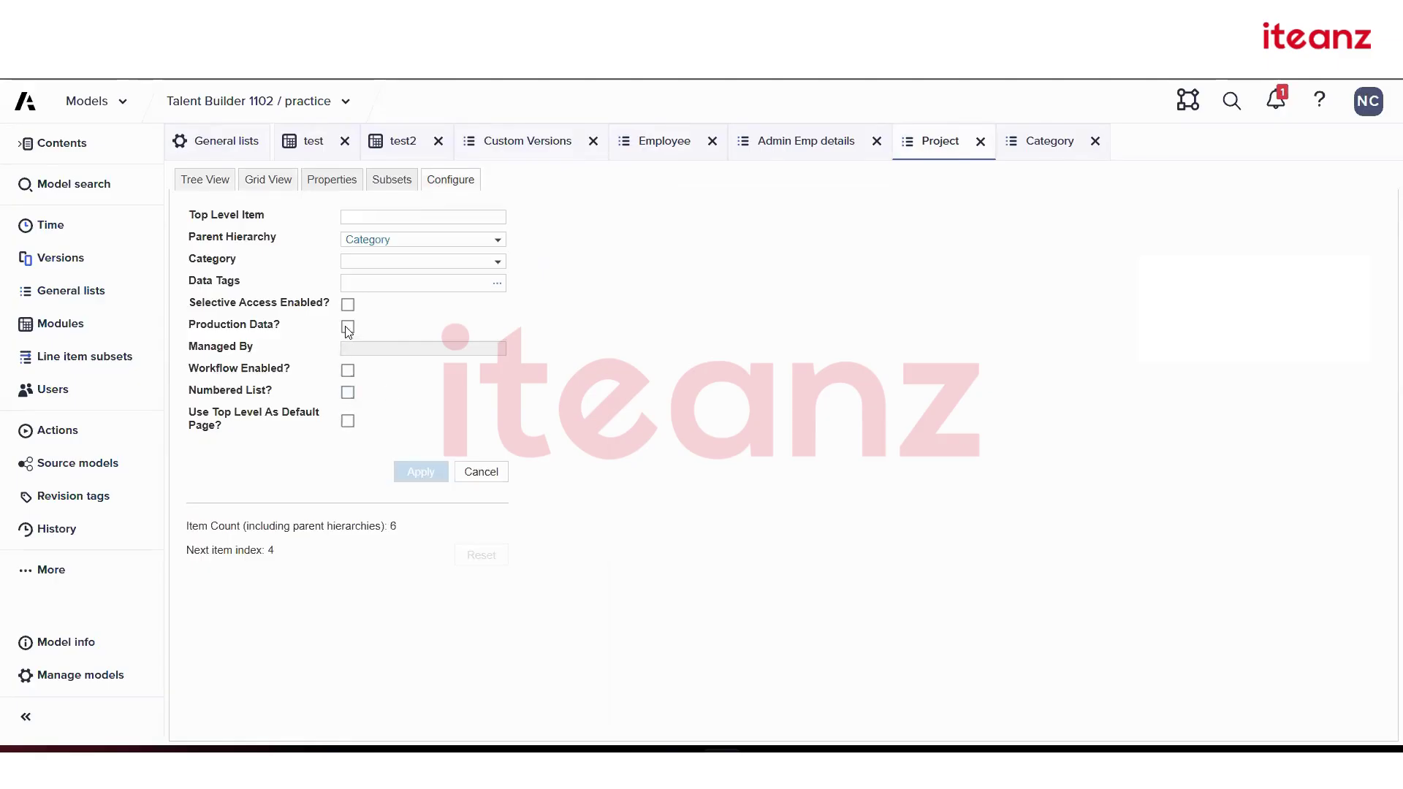
{"action": "left_click", "coordinate": [348, 306]}
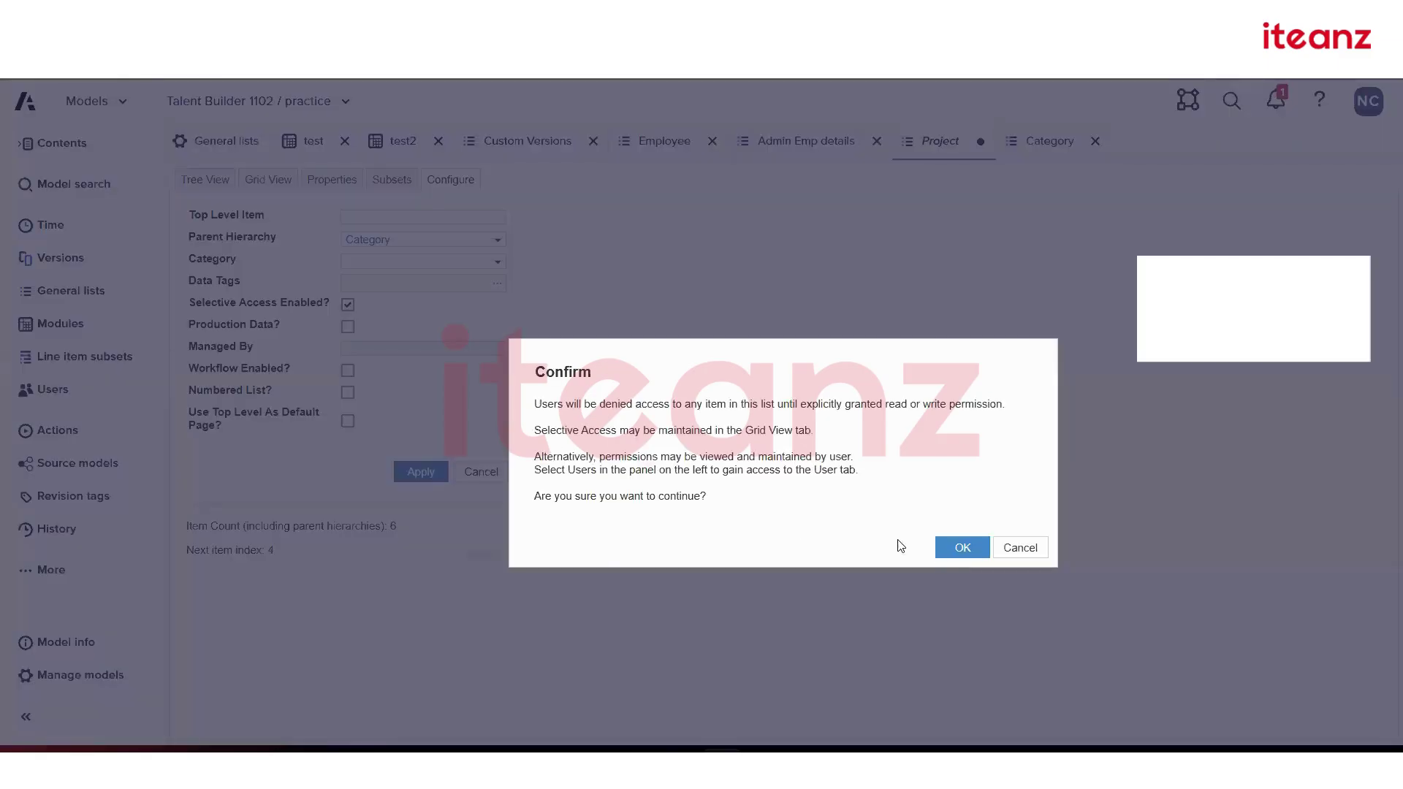
{"action": "key", "text": "Return"}
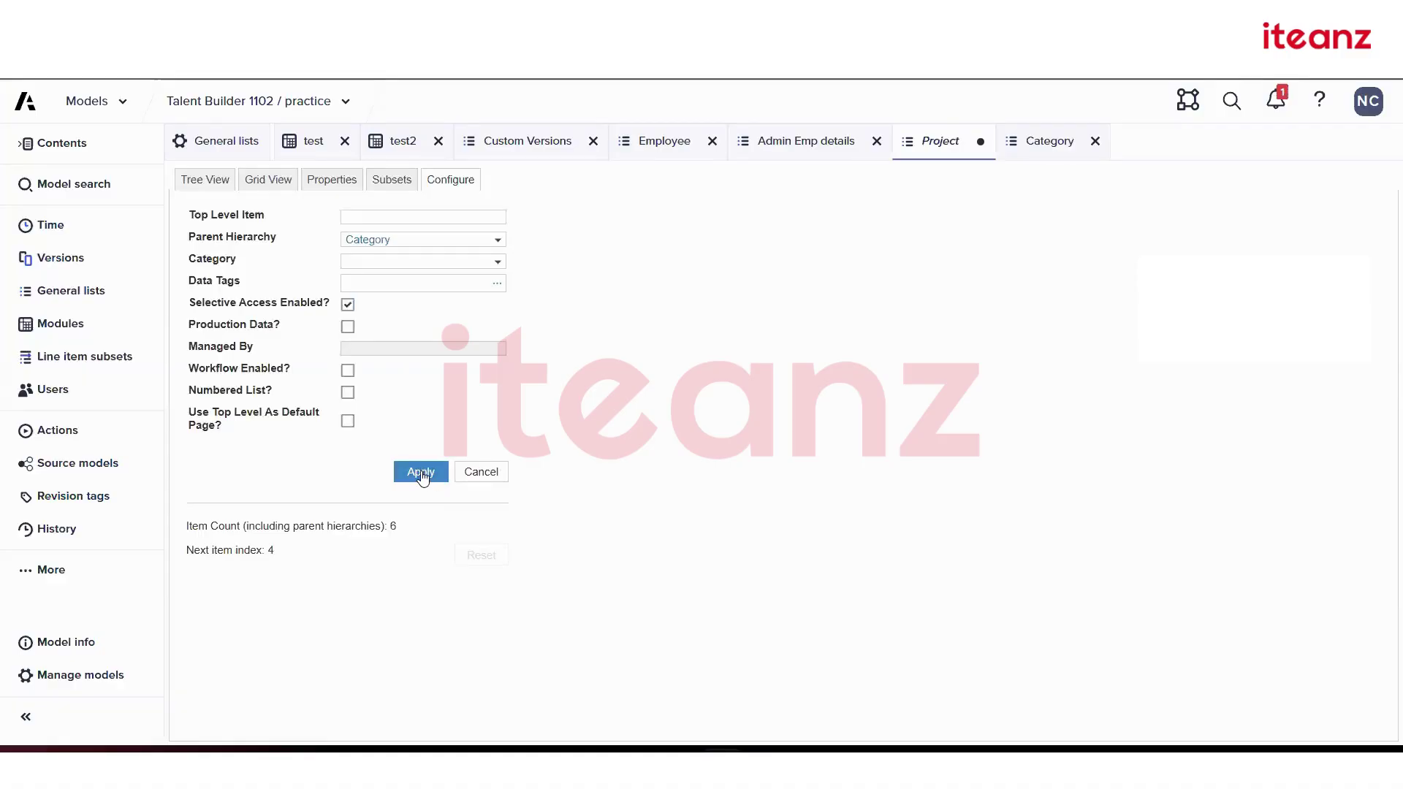
{"action": "left_click", "coordinate": [420, 474]}
{"action": "left_click", "coordinate": [276, 181]}
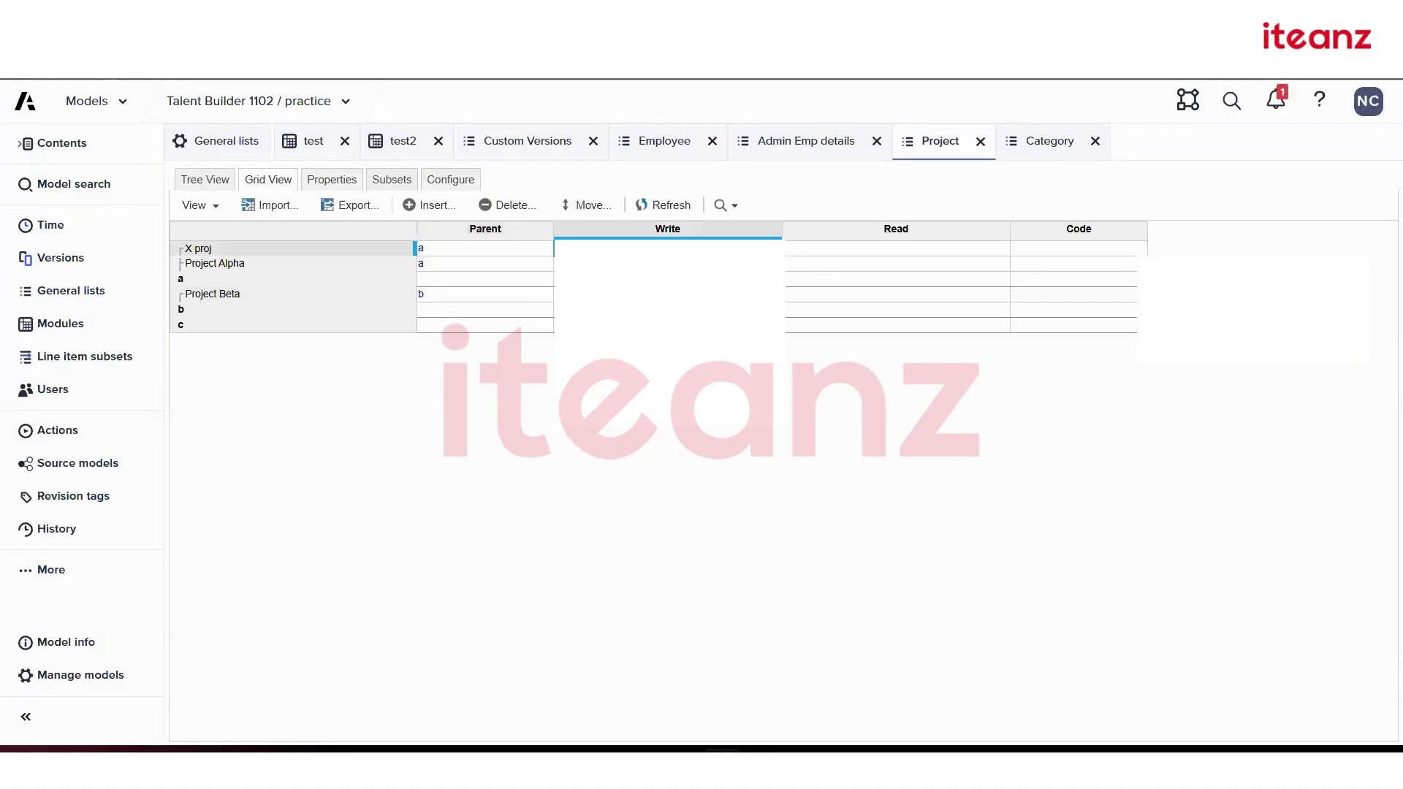
- Grant write access on X proj to the third user in the user list
{"action": "left_click", "coordinate": [773, 249]}
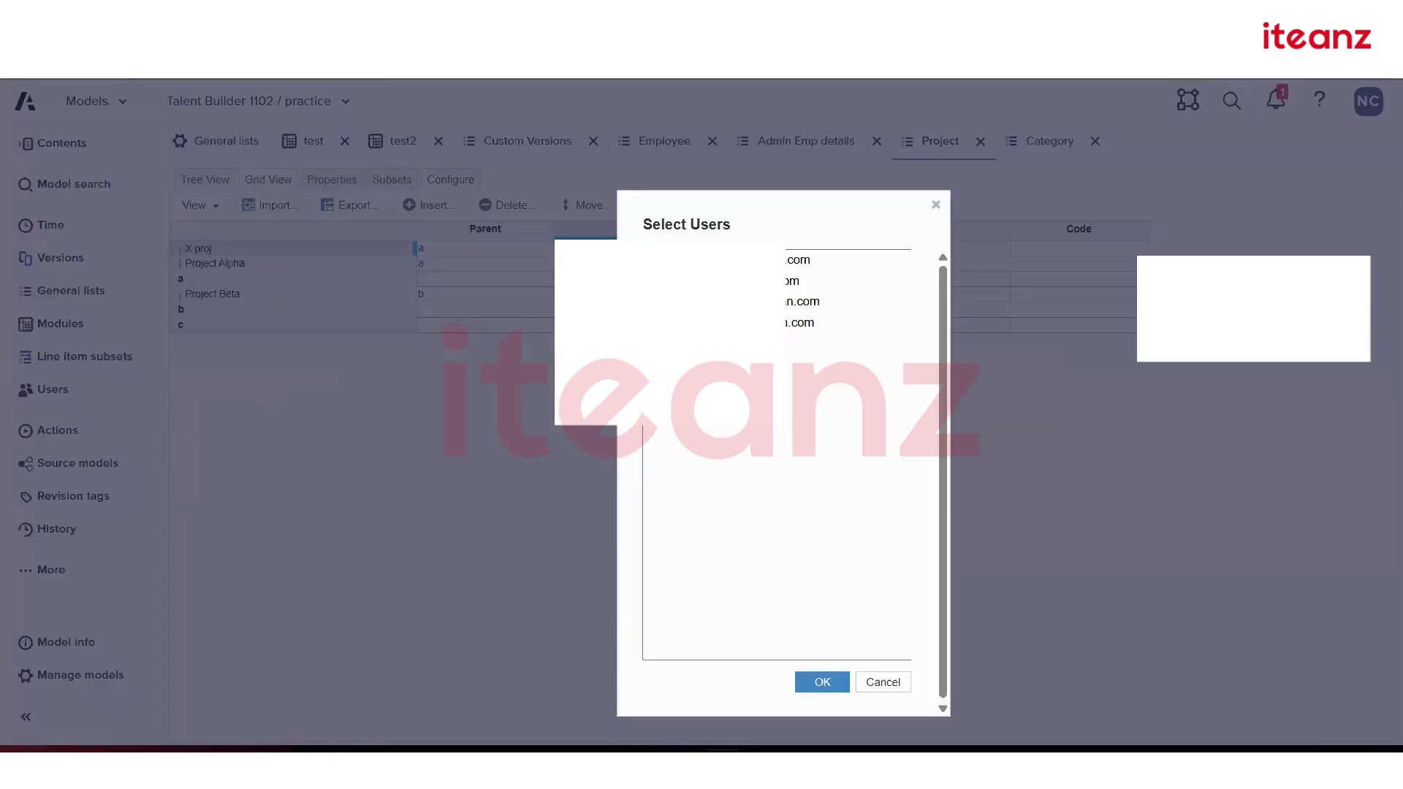
{"action": "left_click", "coordinate": [804, 301]}
{"action": "left_click", "coordinate": [822, 681]}
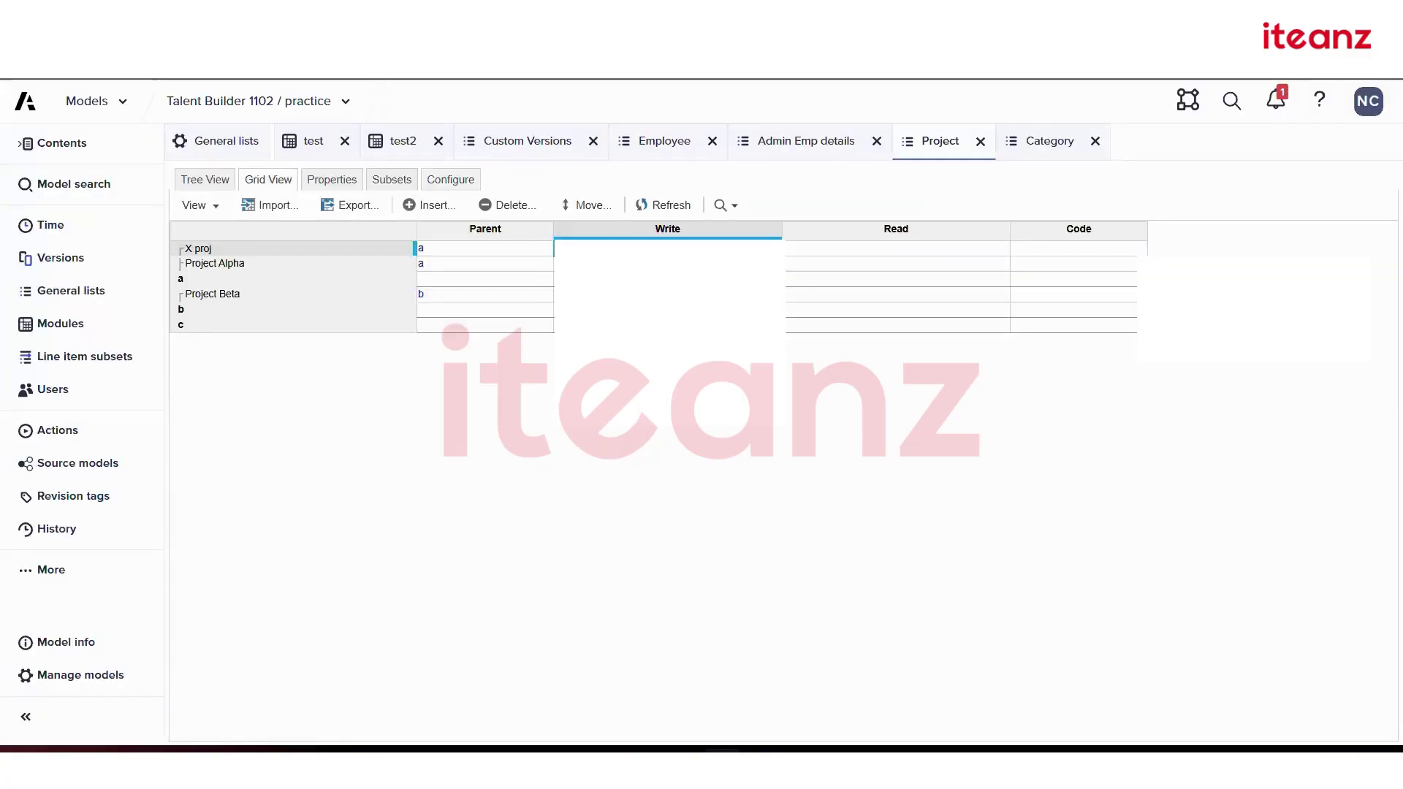
- Grant write access on Project Alpha to the first and third users in the user list
{"action": "left_click", "coordinate": [774, 264]}
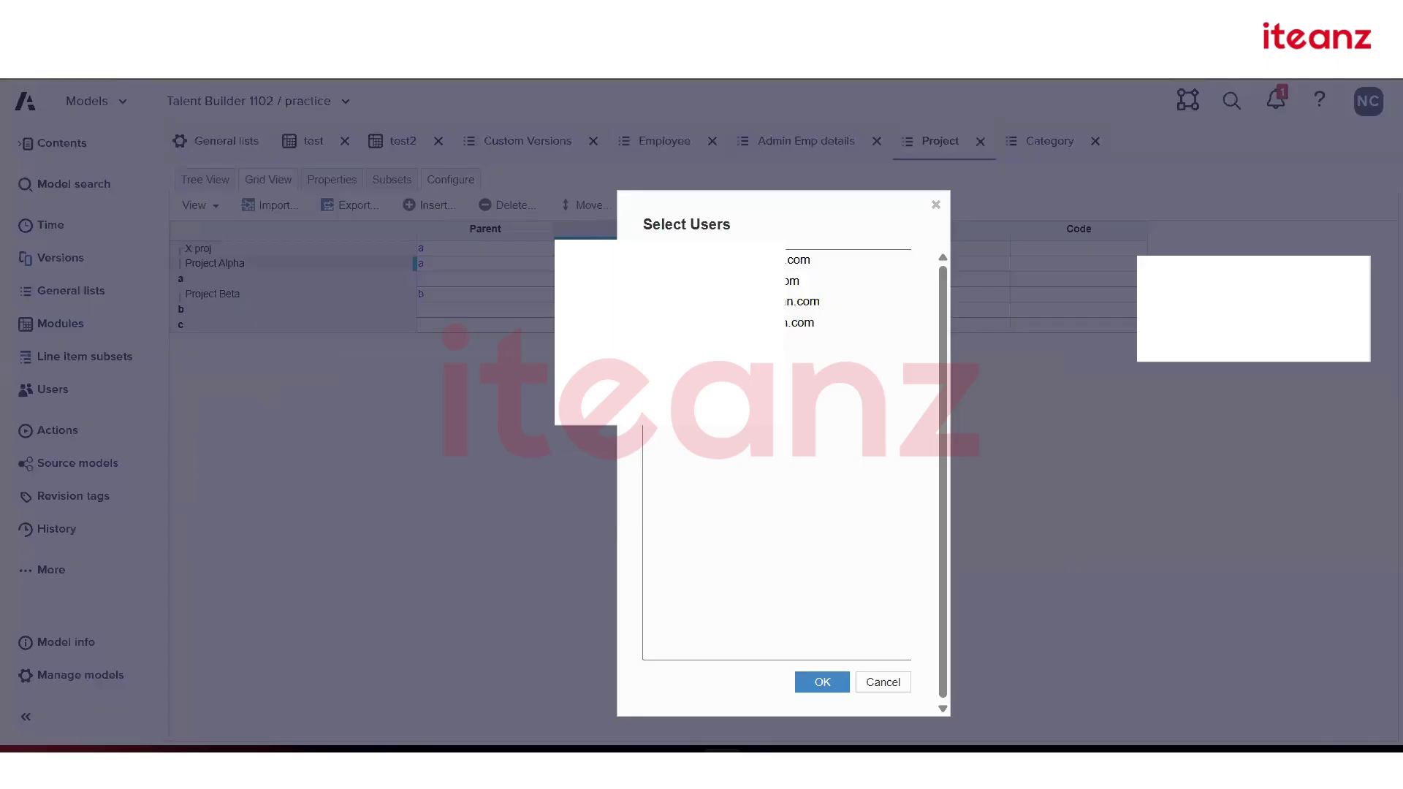
{"action": "left_click", "coordinate": [840, 260]}
{"action": "left_click", "coordinate": [814, 682]}
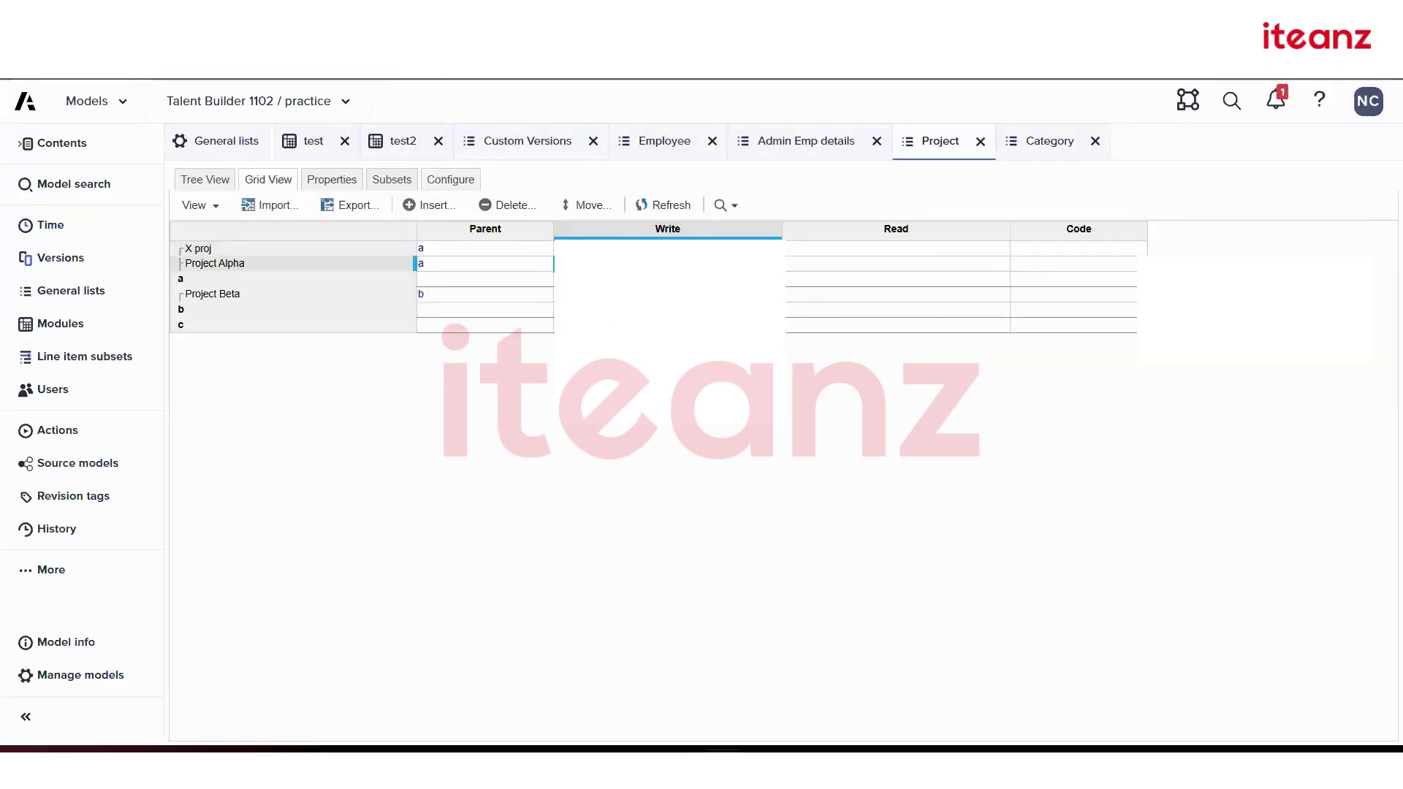
{"action": "double_click", "coordinate": [667, 264]}
{"action": "left_click", "coordinate": [840, 301], "text": "ctrl"}
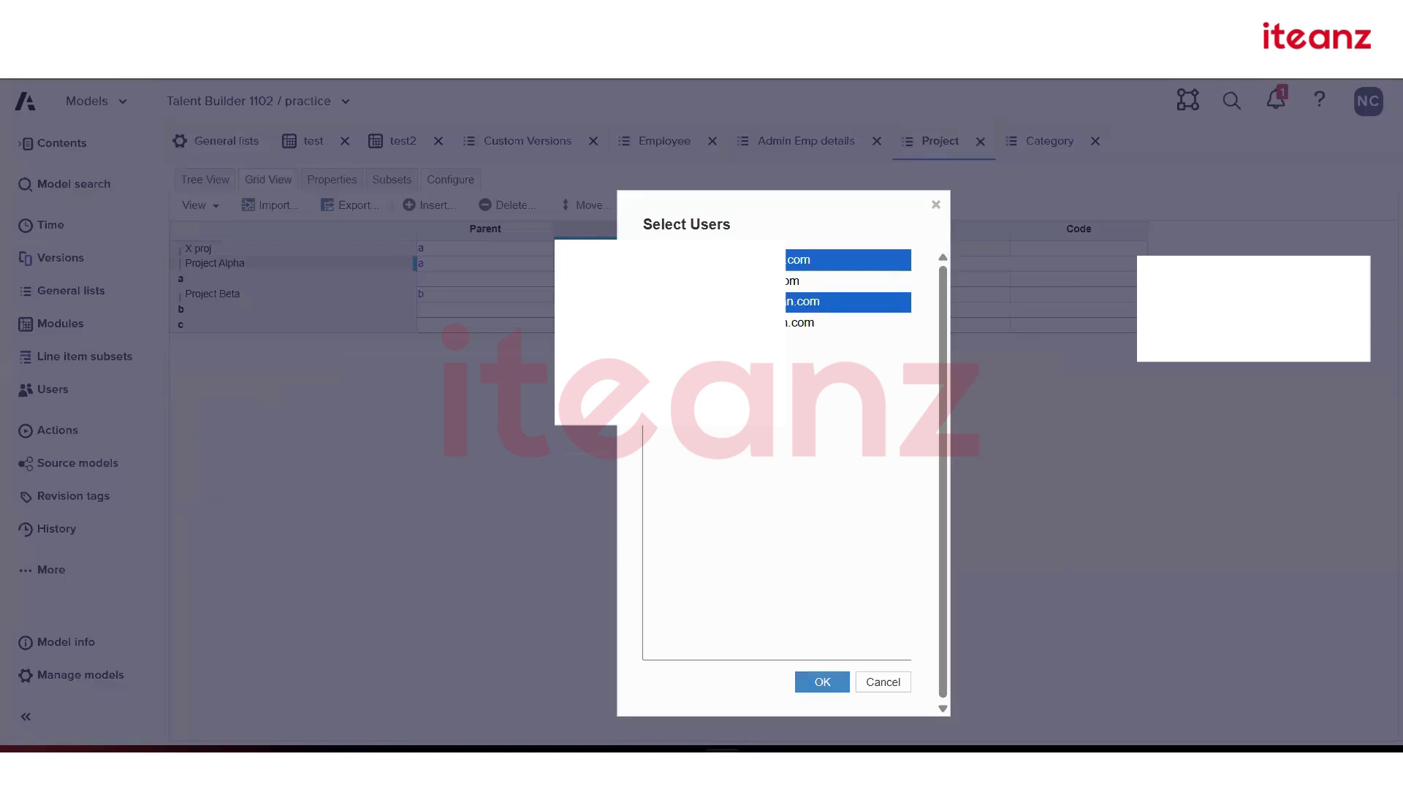
{"action": "left_click", "coordinate": [820, 680]}
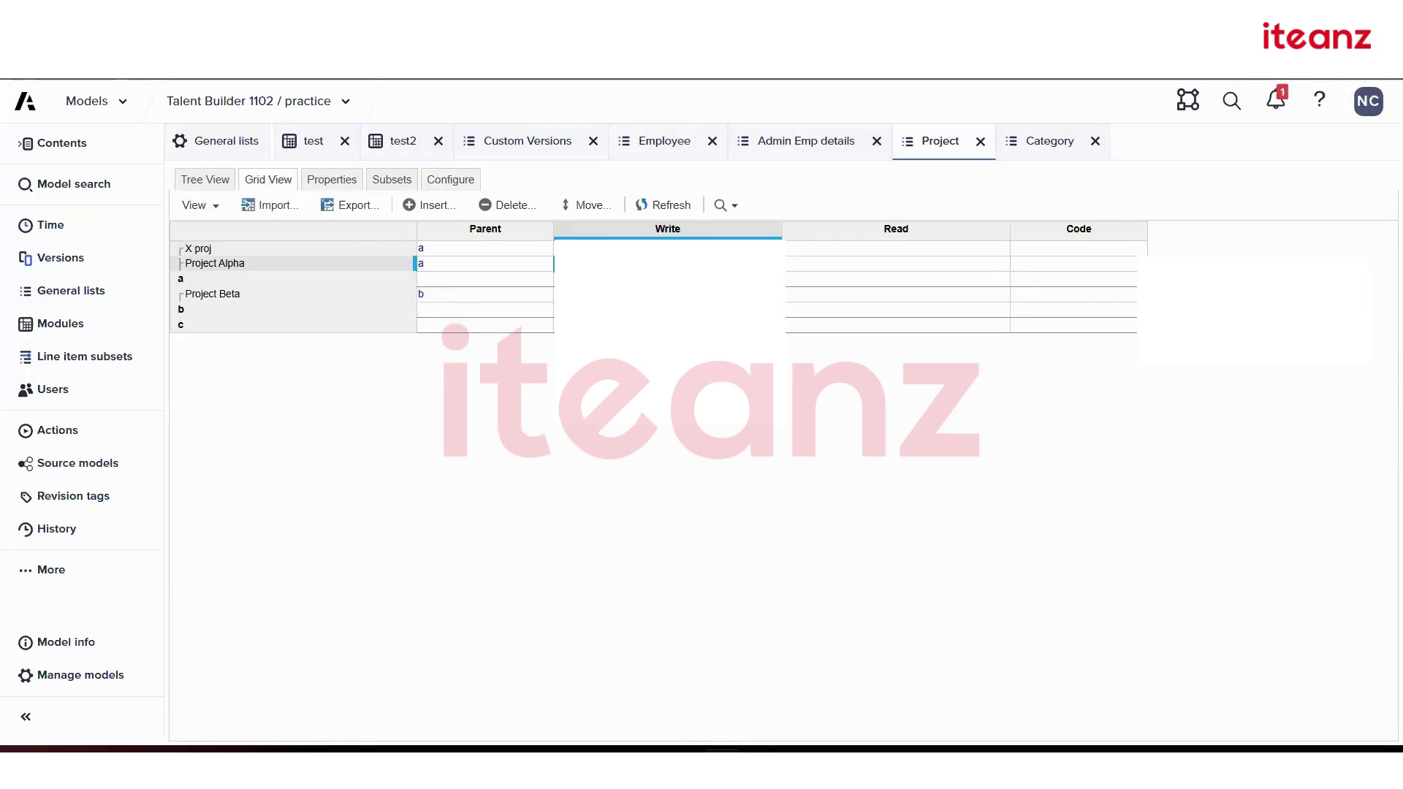
- View the users available for write access on category item a, and cancel the selection
{"action": "left_click", "coordinate": [431, 279]}
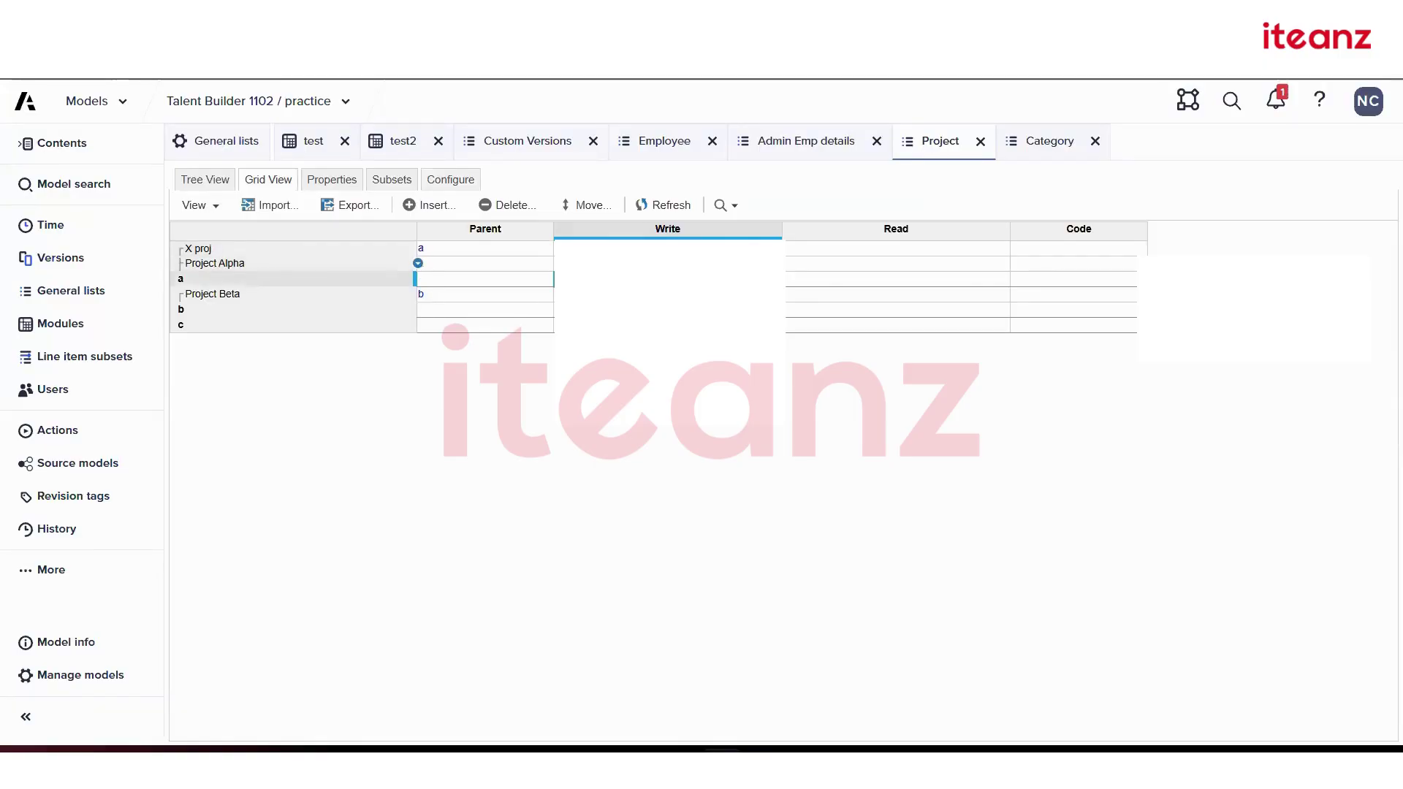
{"action": "left_click", "coordinate": [776, 281]}
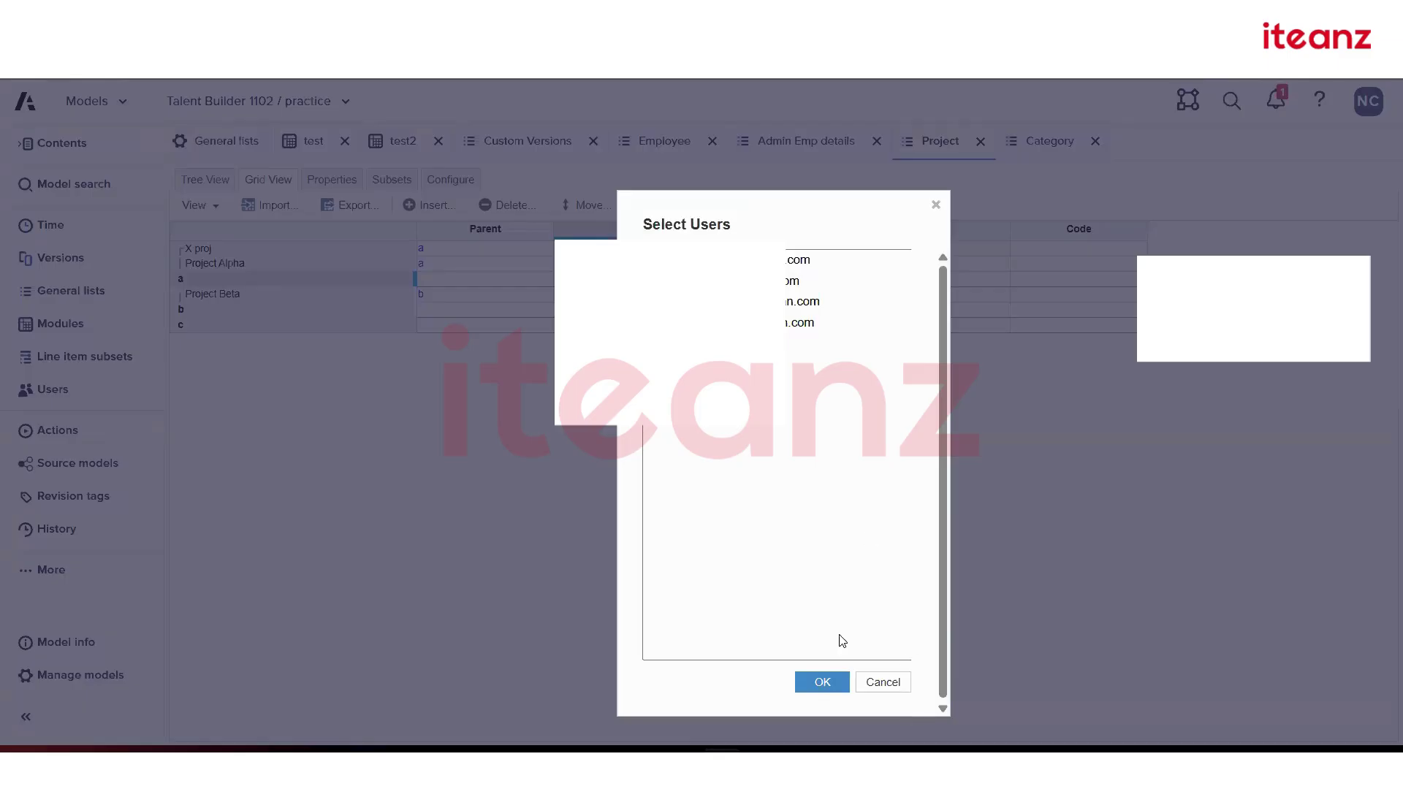
{"action": "left_click", "coordinate": [882, 682]}
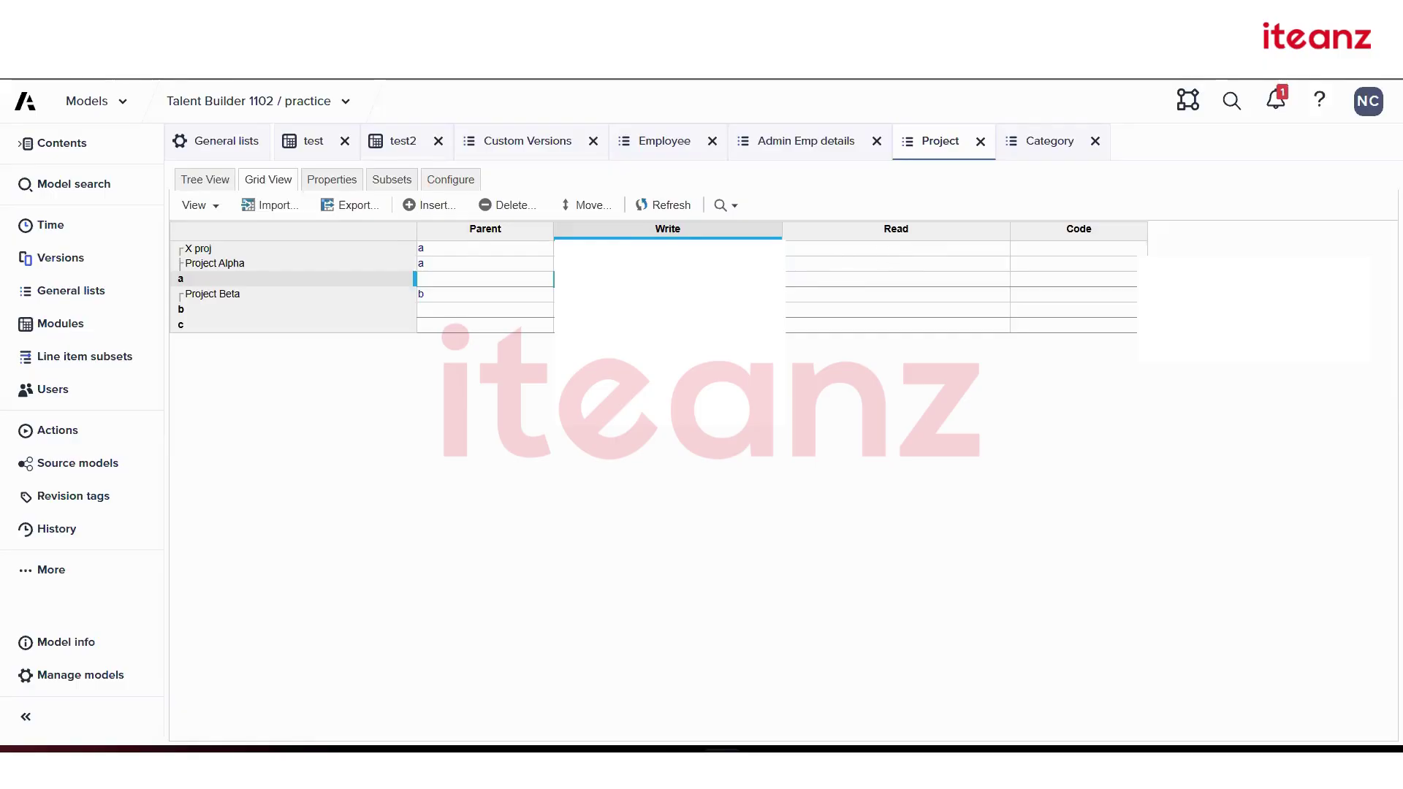
- Switch to the Level 1 Model Building training page and review the lesson sequence through to Security and the exam
{"action": "left_click", "coordinate": [218, 142]}
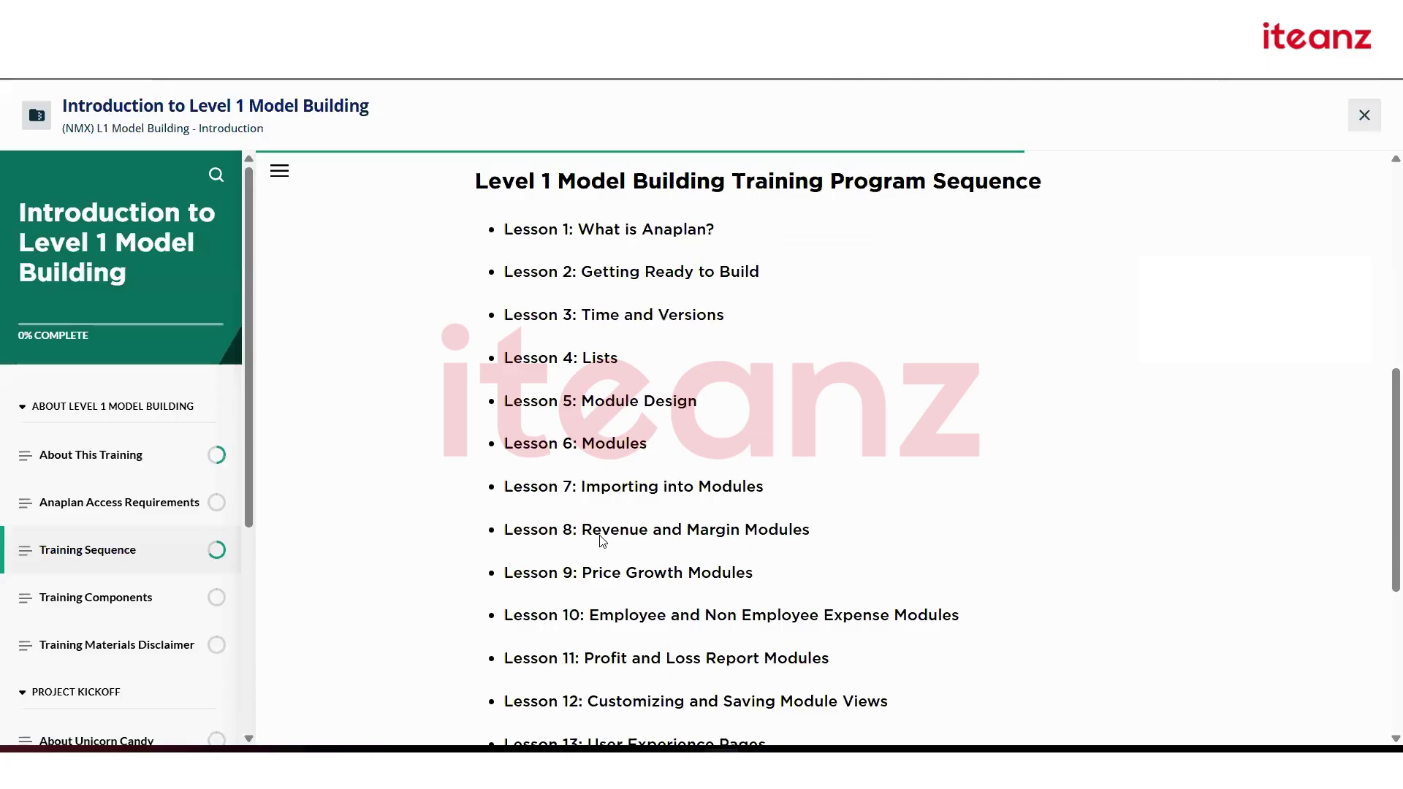
{"action": "scroll", "coordinate": [601, 534], "scroll_direction": "down", "scroll_amount": 3}
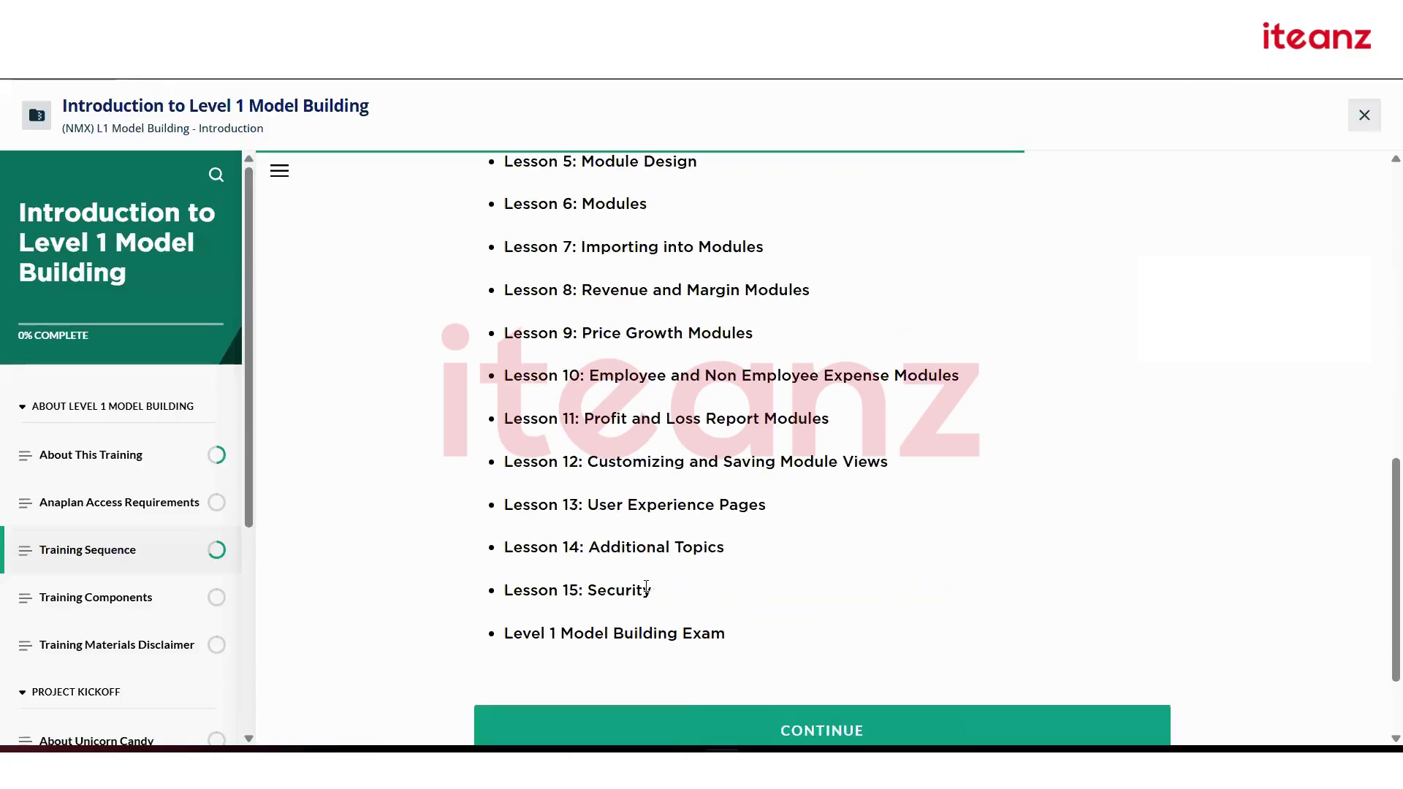
{"action": "scroll", "coordinate": [650, 586], "scroll_direction": "up", "scroll_amount": 1}
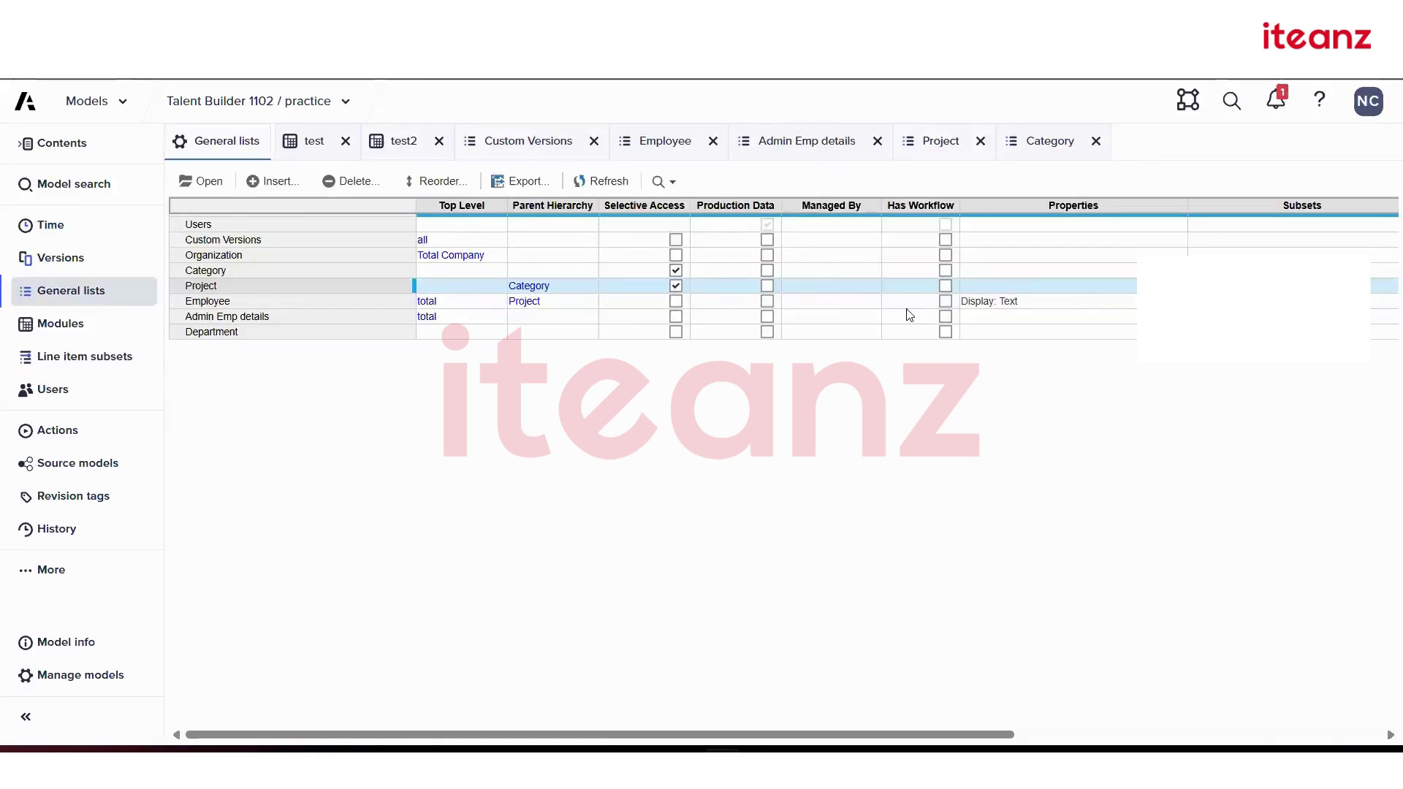
- Examine the general lists' Numbered, Category, Item Count and Referenced in Applies To settings, including the category options for the Category list
{"action": "scroll", "coordinate": [1006, 326], "scroll_direction": "right", "scroll_amount": 5}
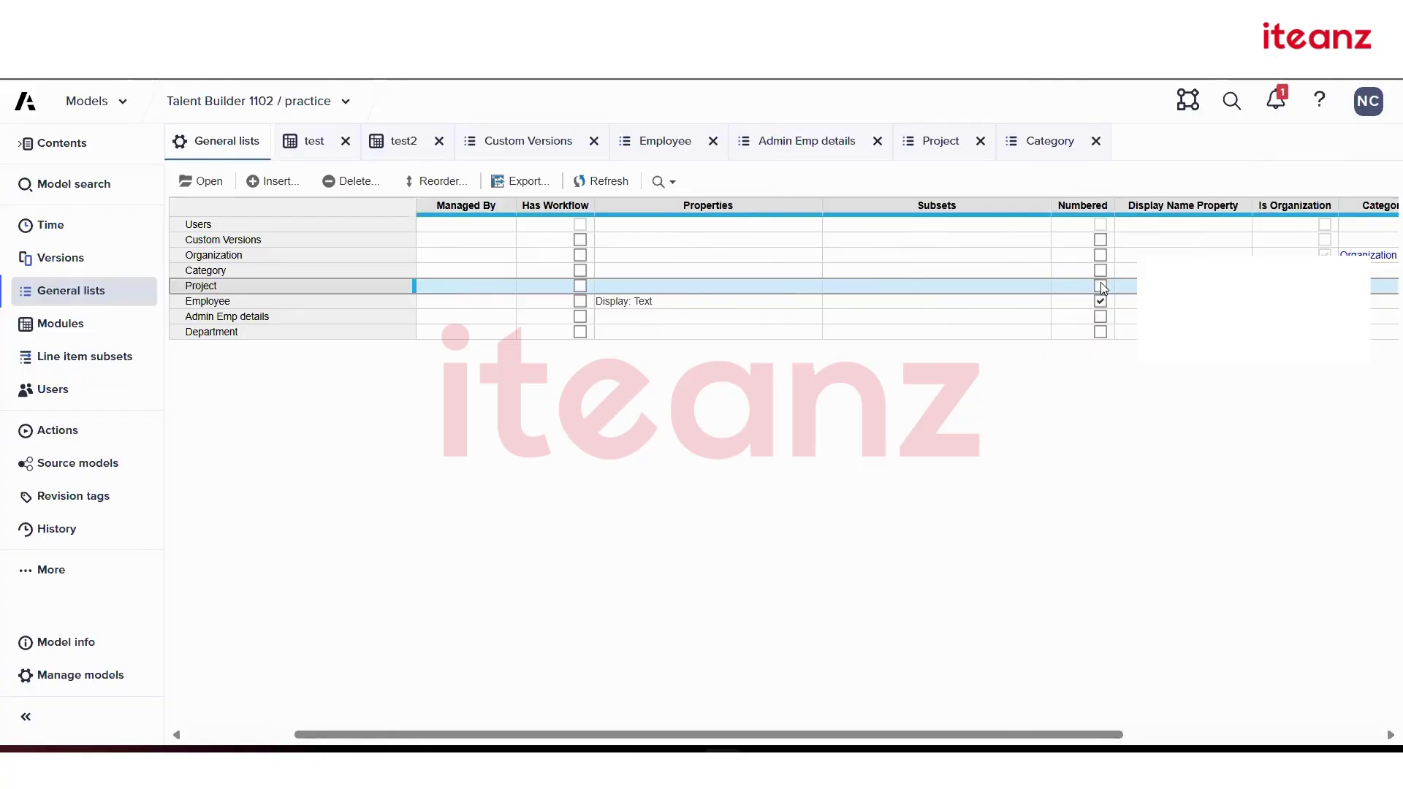
{"action": "scroll", "coordinate": [1103, 287], "scroll_direction": "right", "scroll_amount": 5}
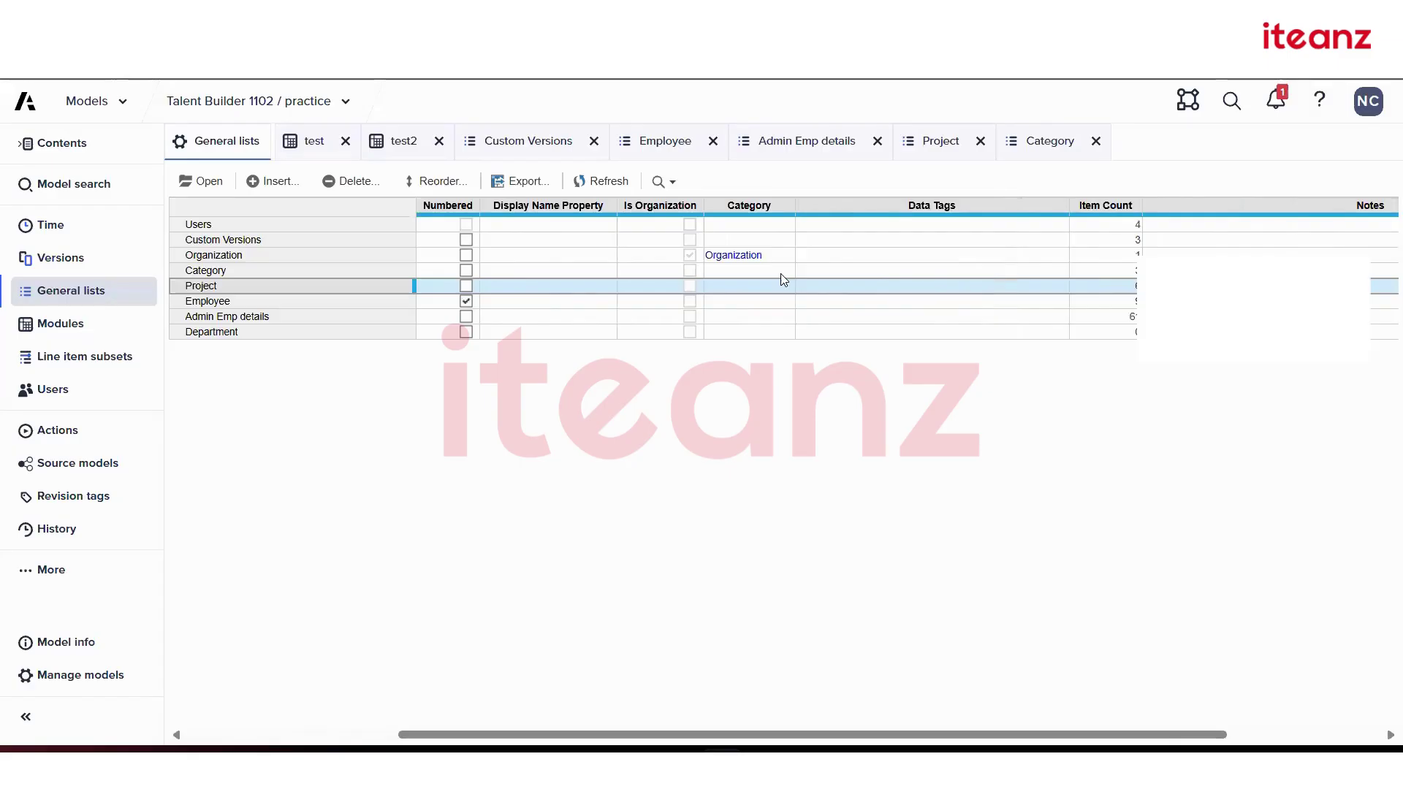
{"action": "scroll", "coordinate": [781, 279], "scroll_direction": "right", "scroll_amount": 3}
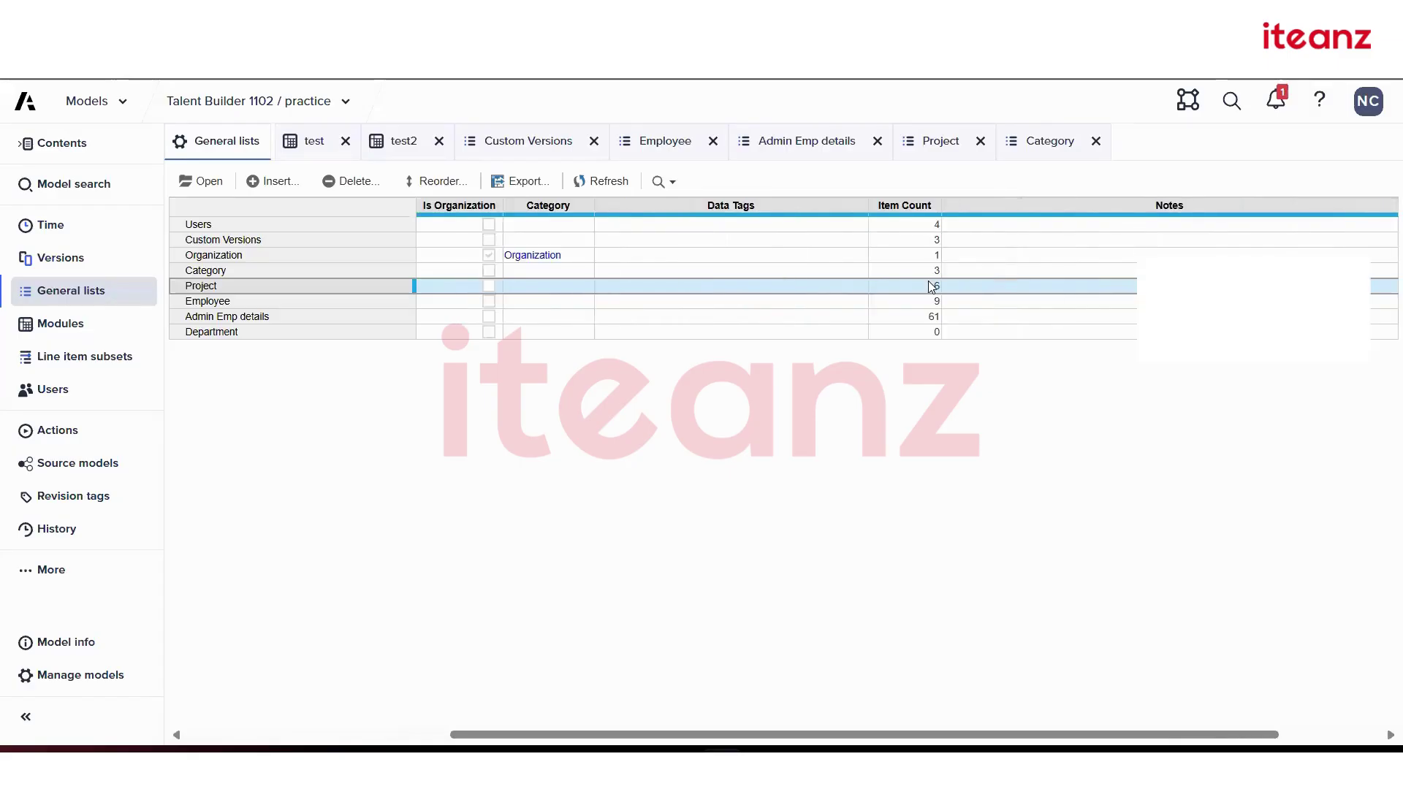
{"action": "left_click", "coordinate": [532, 271]}
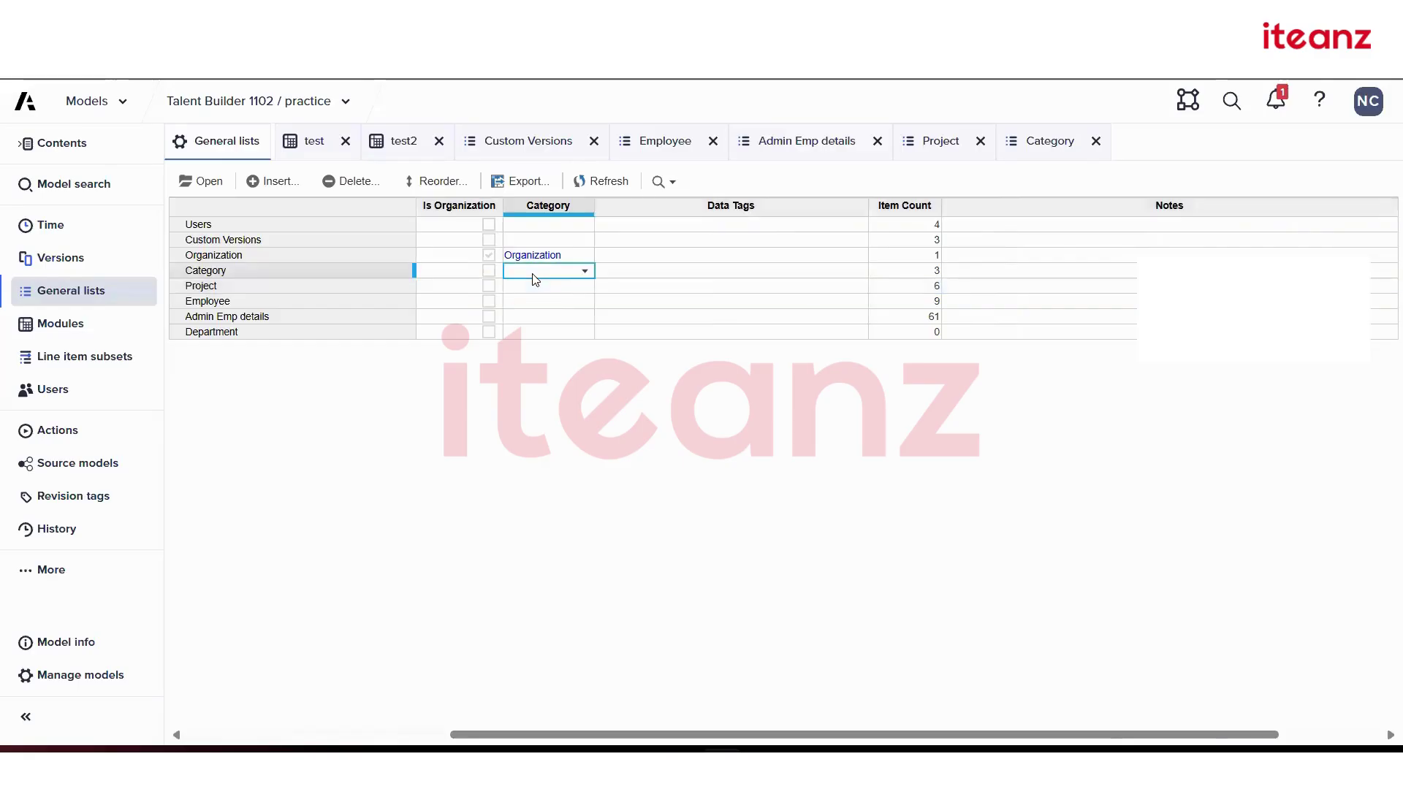
{"action": "left_click", "coordinate": [585, 272]}
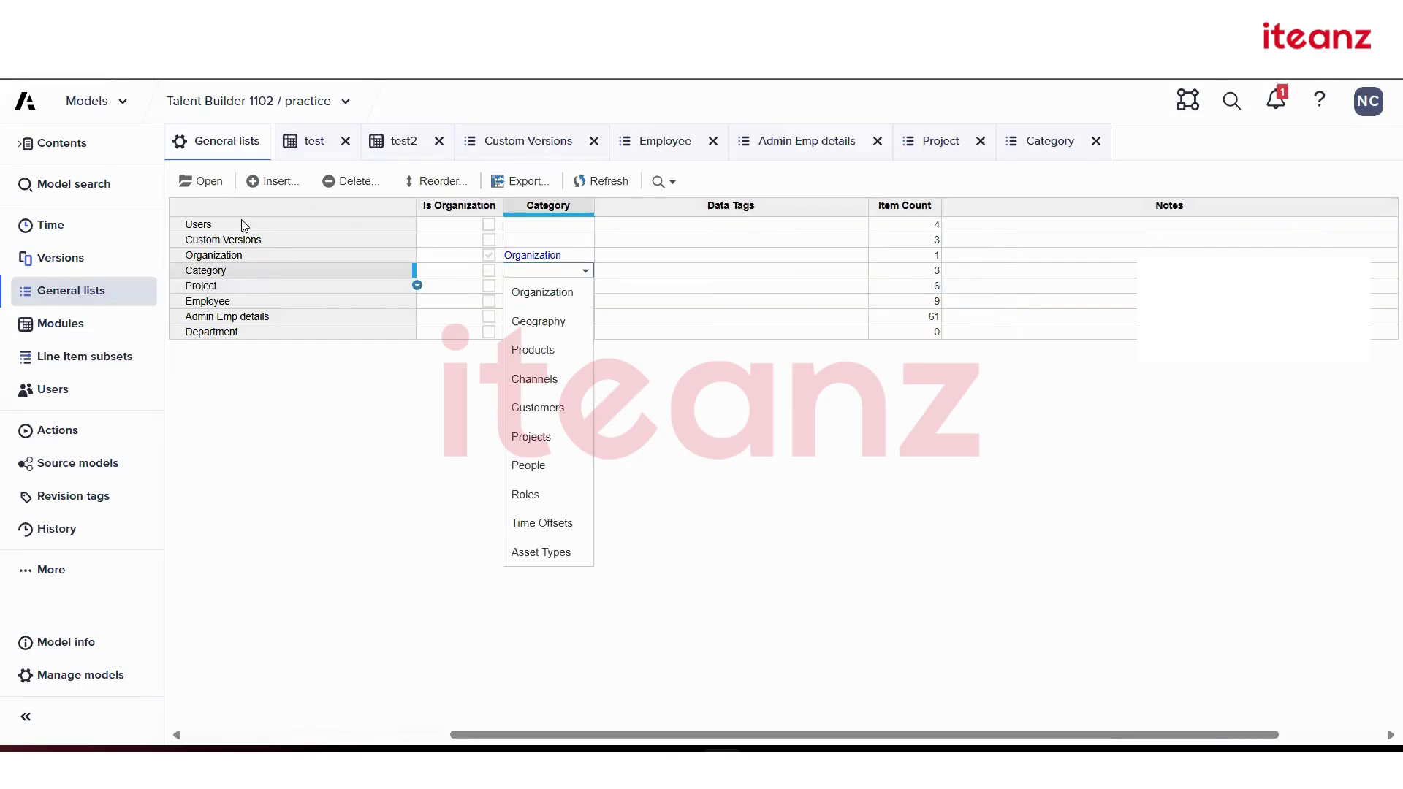
{"action": "left_click", "coordinate": [892, 468]}
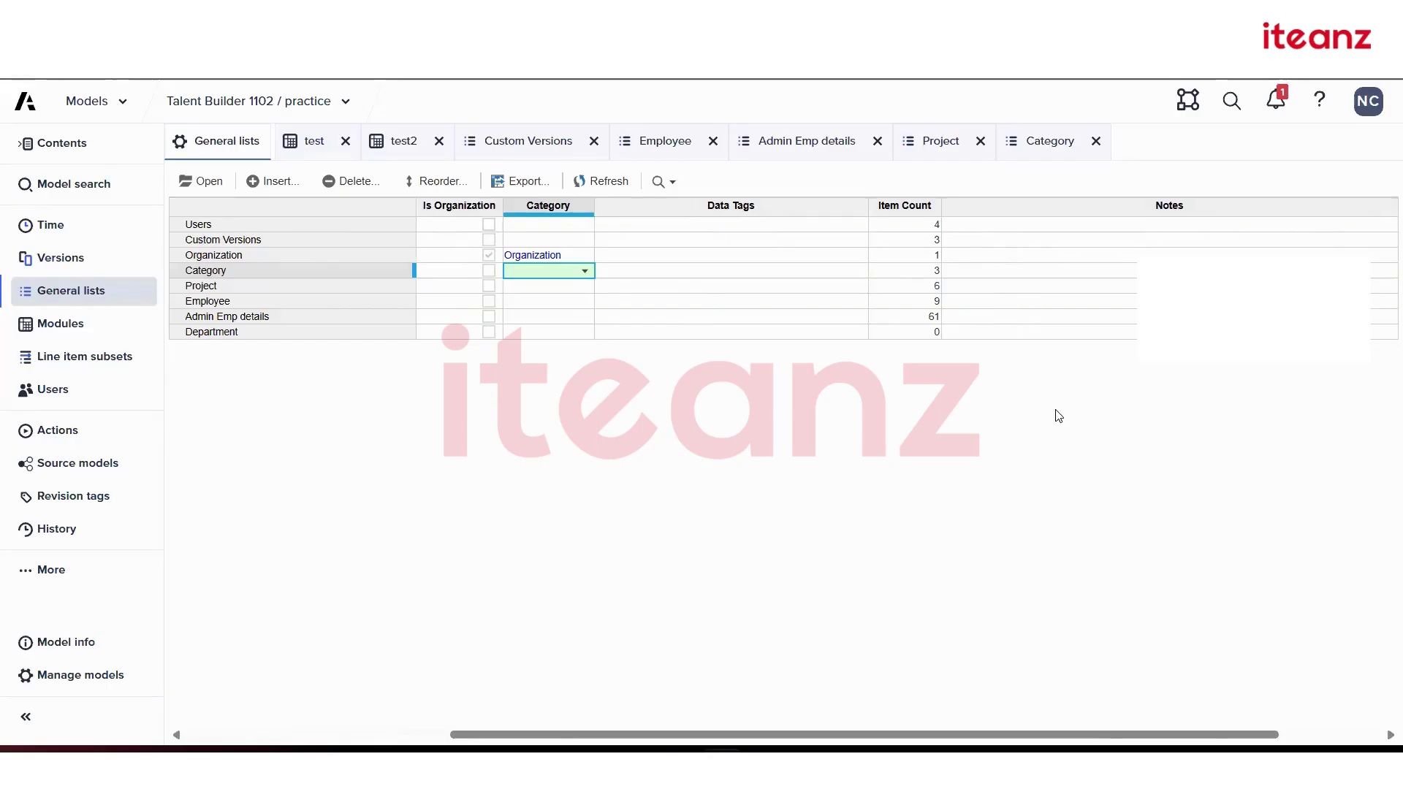
{"action": "scroll", "coordinate": [1055, 410], "scroll_direction": "right", "scroll_amount": 3}
{"action": "scroll", "coordinate": [1056, 413], "scroll_direction": "right", "scroll_amount": 1}
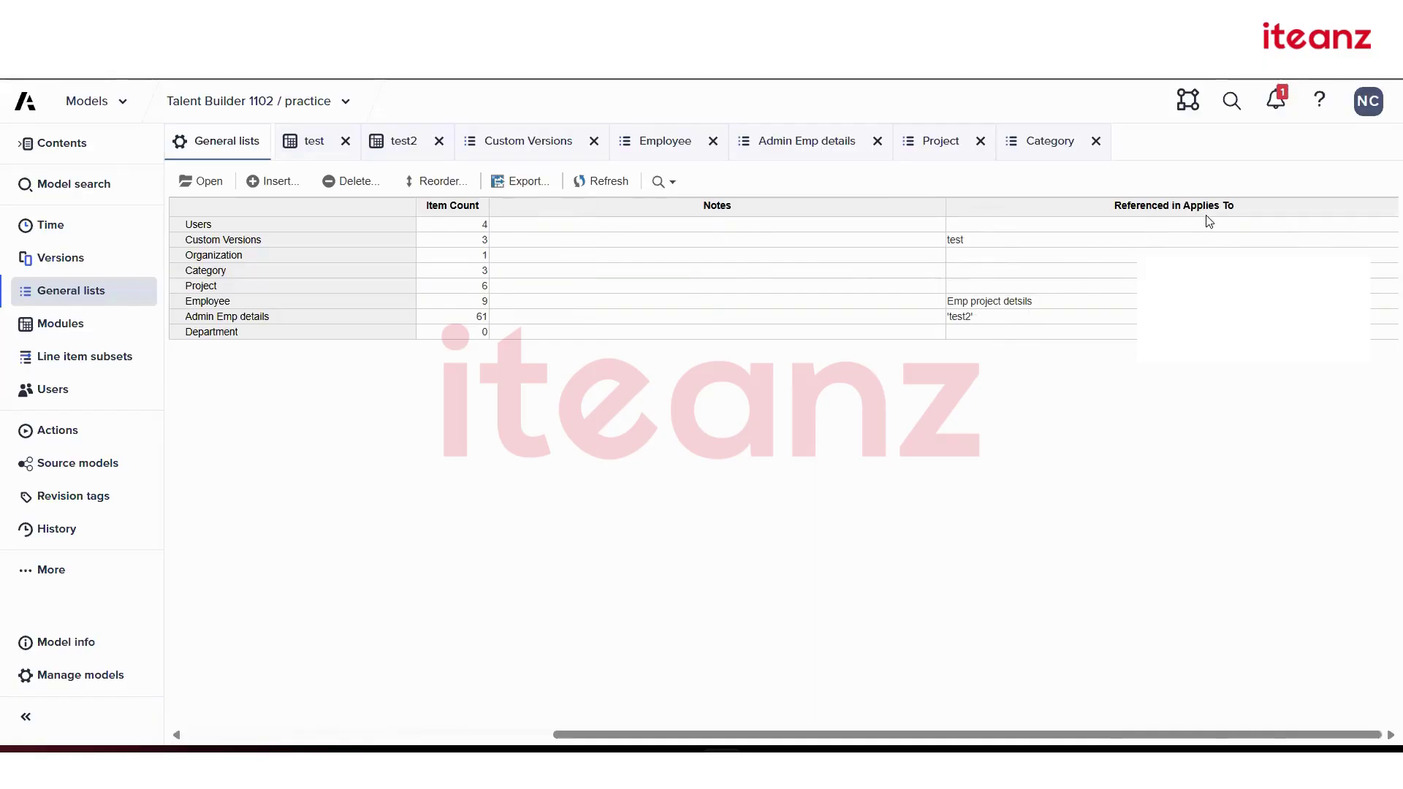
{"action": "scroll", "coordinate": [681, 449], "scroll_direction": "left", "scroll_amount": 10}
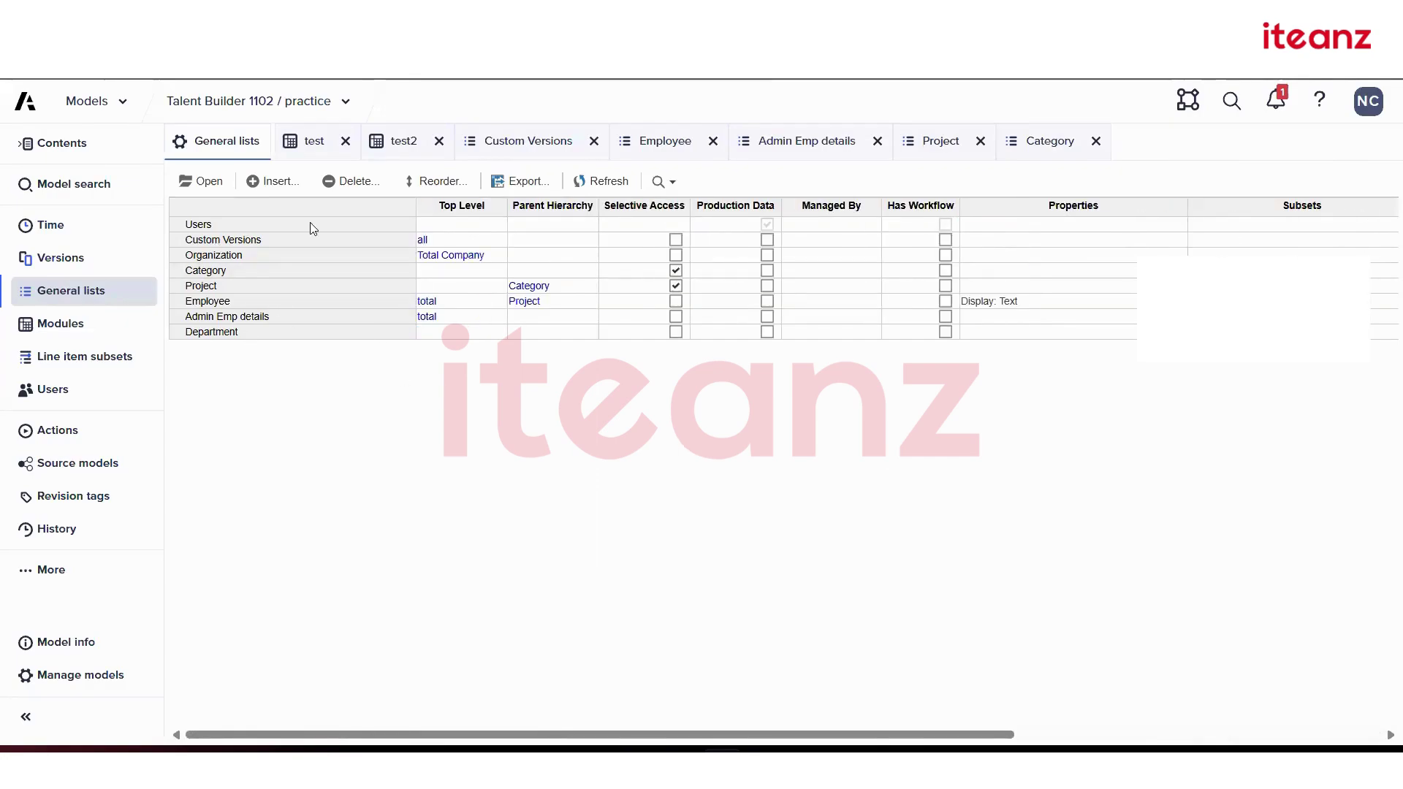
- Switch to the training course's Lesson 3: Time and Versions, at the About Time Settings page
{"action": "key", "text": "alt+Tab"}
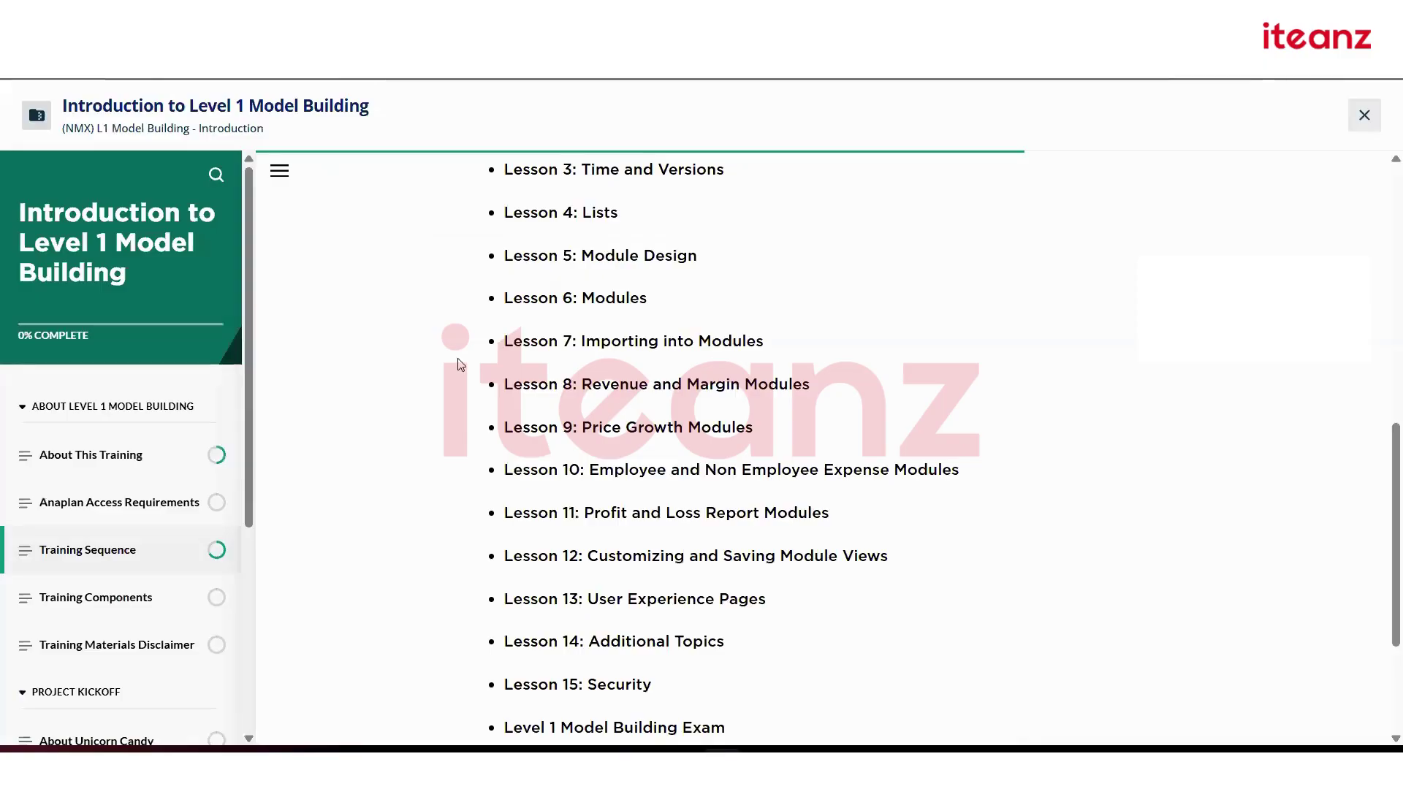
{"action": "left_click", "coordinate": [249, 13]}
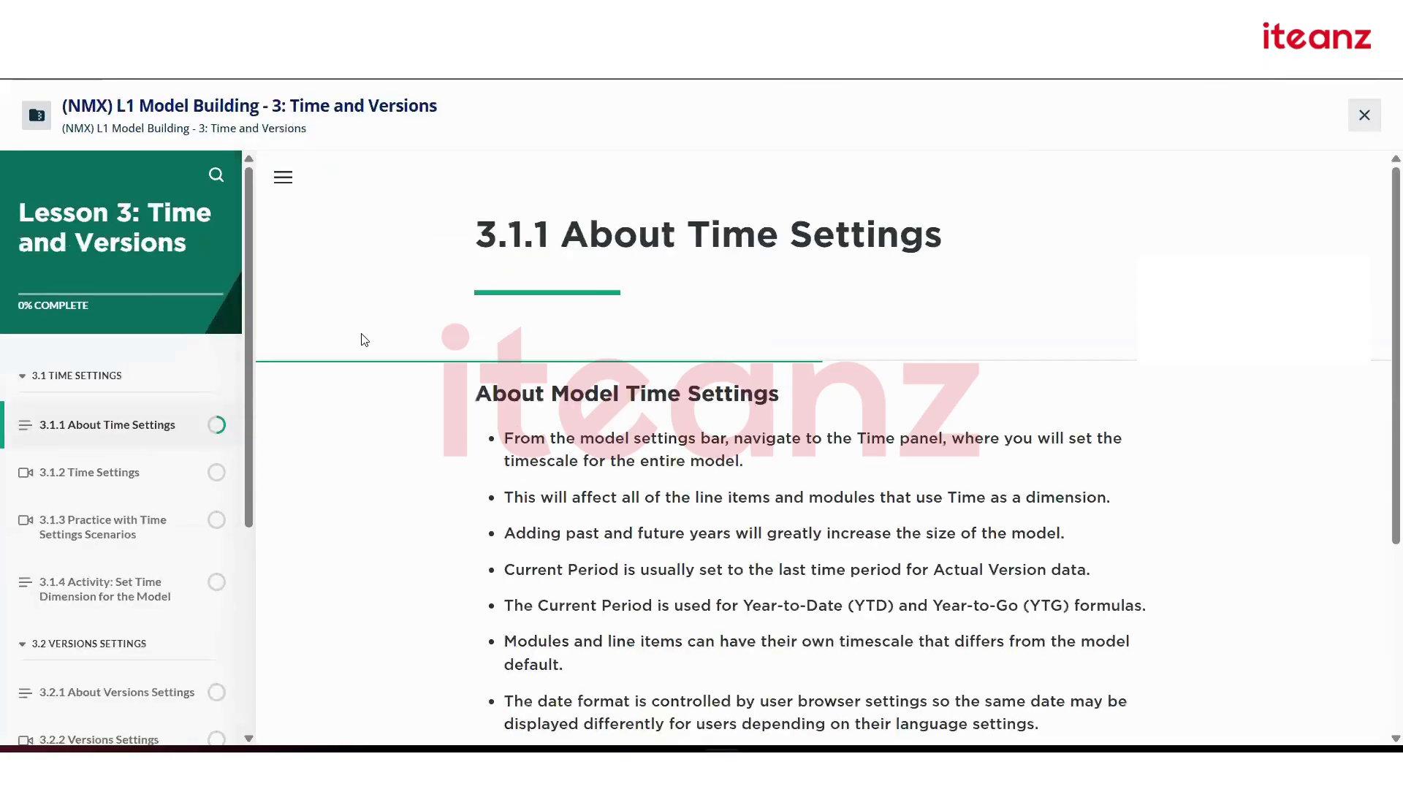
- Open activity 3.1.4 Set Time Dimension for the Model and review the planning calendar and required time settings
{"action": "scroll", "coordinate": [157, 547], "scroll_direction": "down", "scroll_amount": 3}
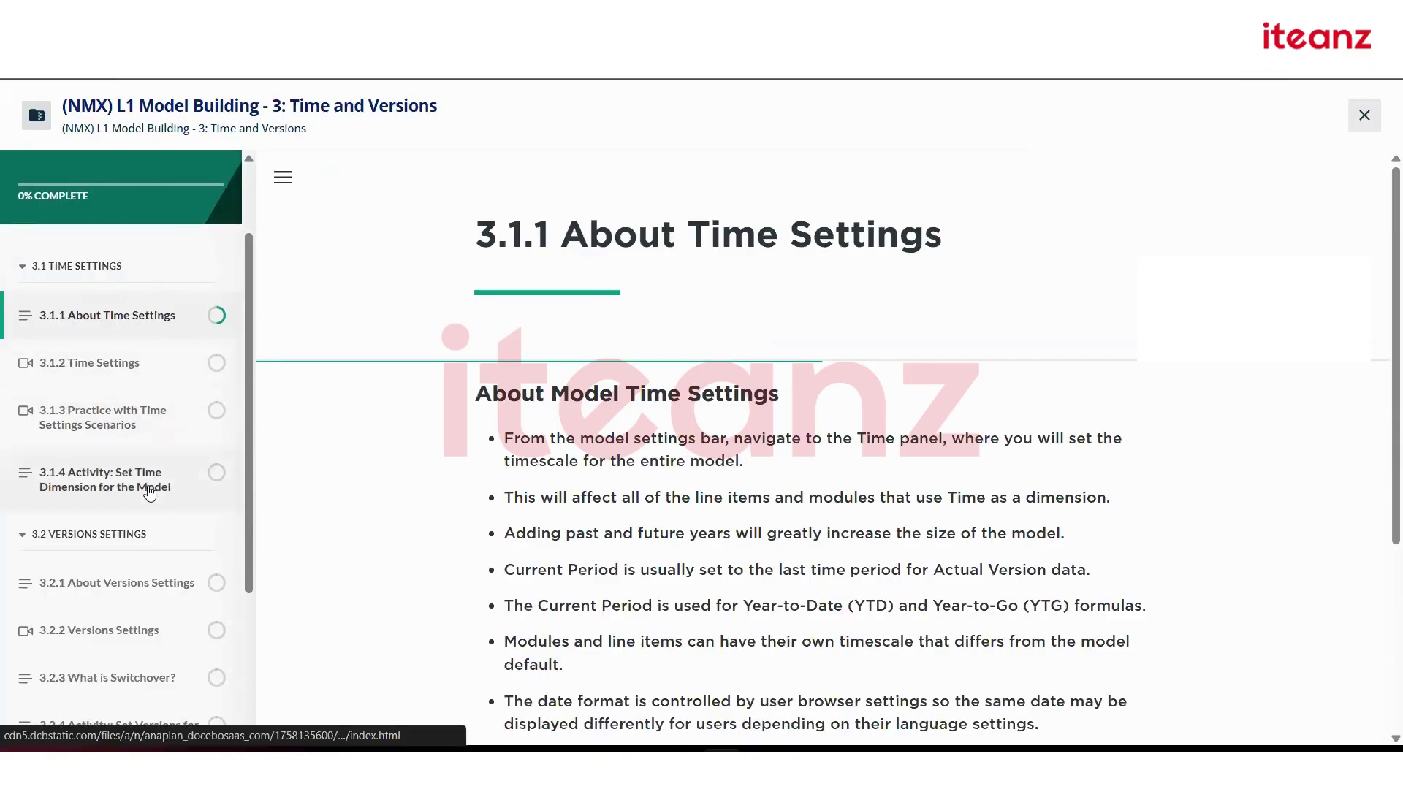
{"action": "scroll", "coordinate": [150, 486], "scroll_direction": "down", "scroll_amount": 2}
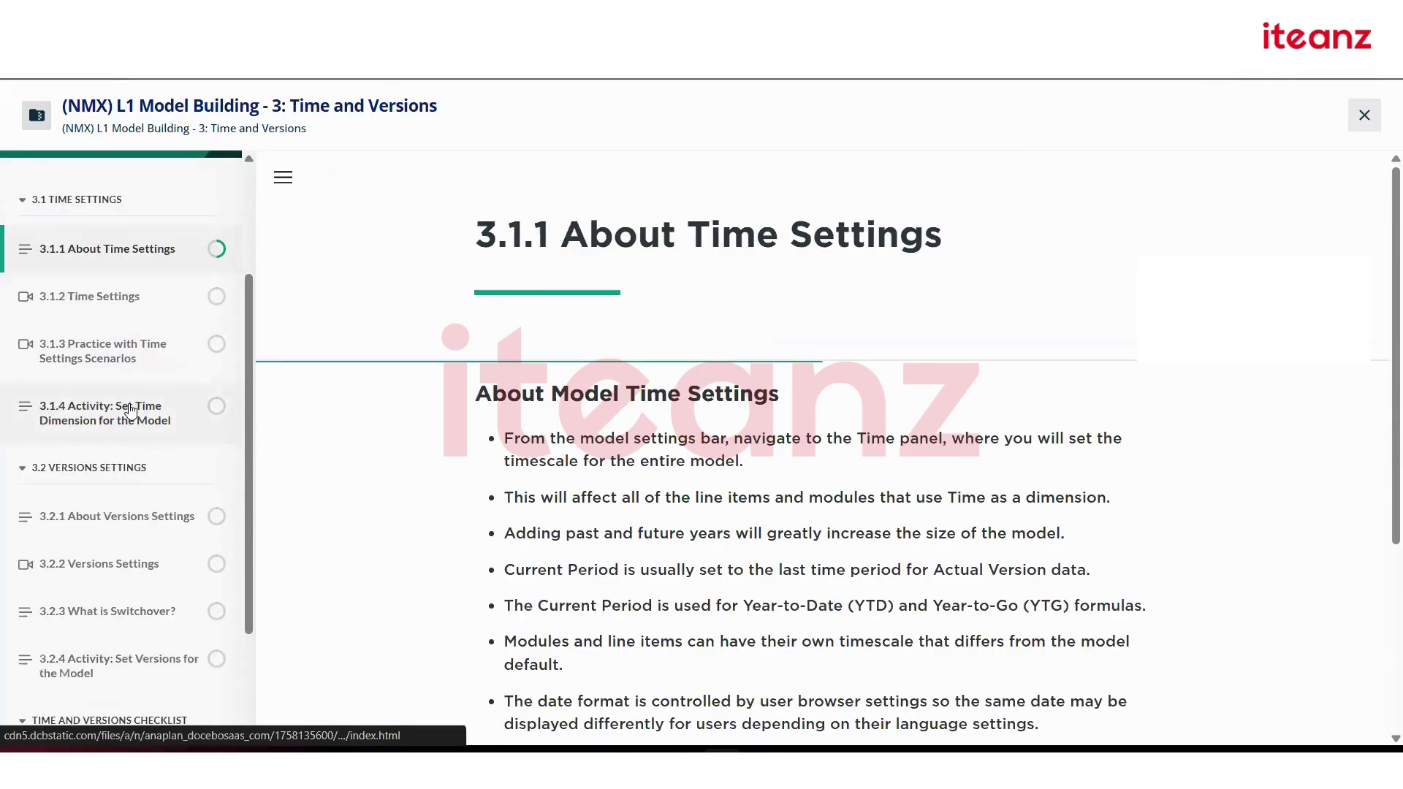
{"action": "left_click", "coordinate": [130, 411]}
{"action": "scroll", "coordinate": [776, 378], "scroll_direction": "down", "scroll_amount": 3}
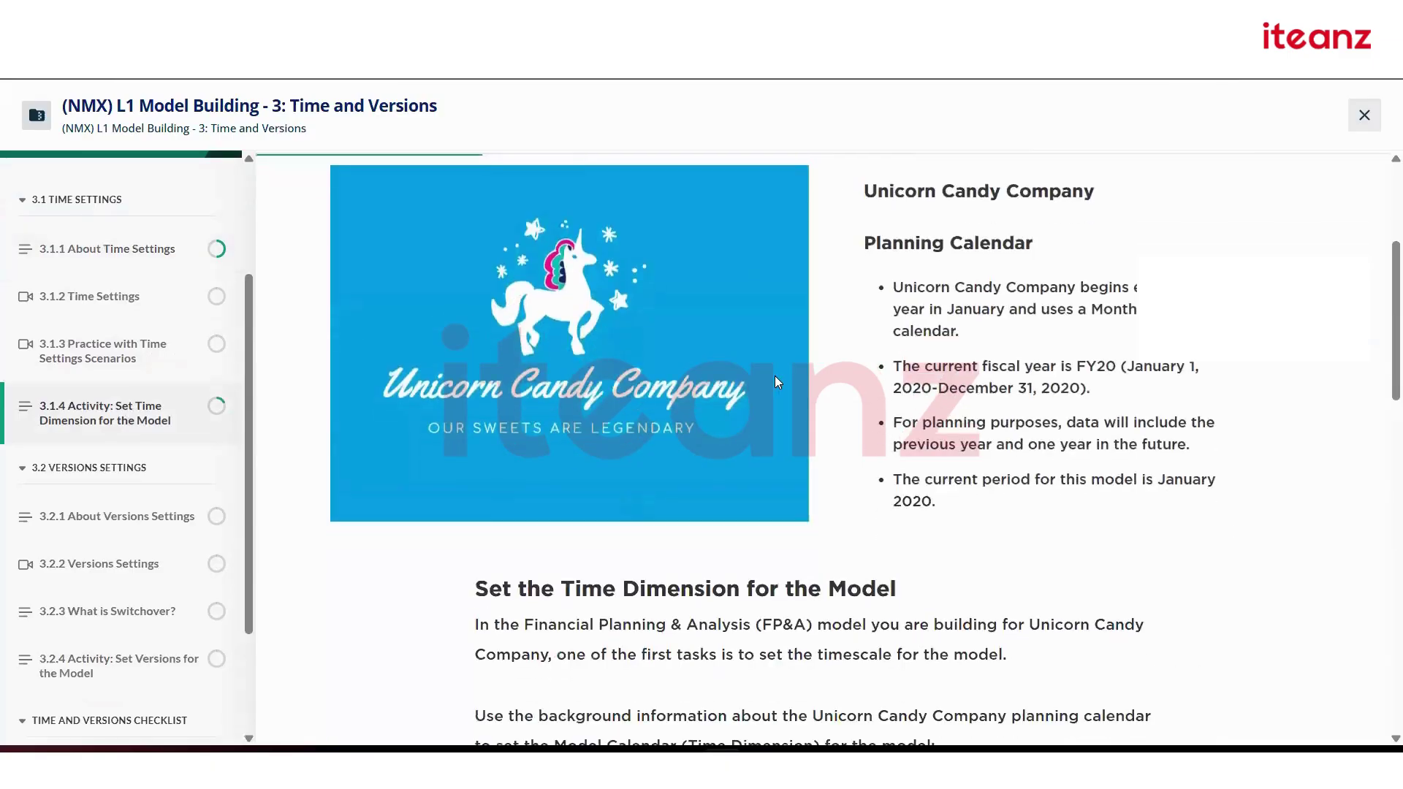
{"action": "scroll", "coordinate": [775, 376], "scroll_direction": "down", "scroll_amount": 2}
{"action": "scroll", "coordinate": [984, 259], "scroll_direction": "up", "scroll_amount": 1}
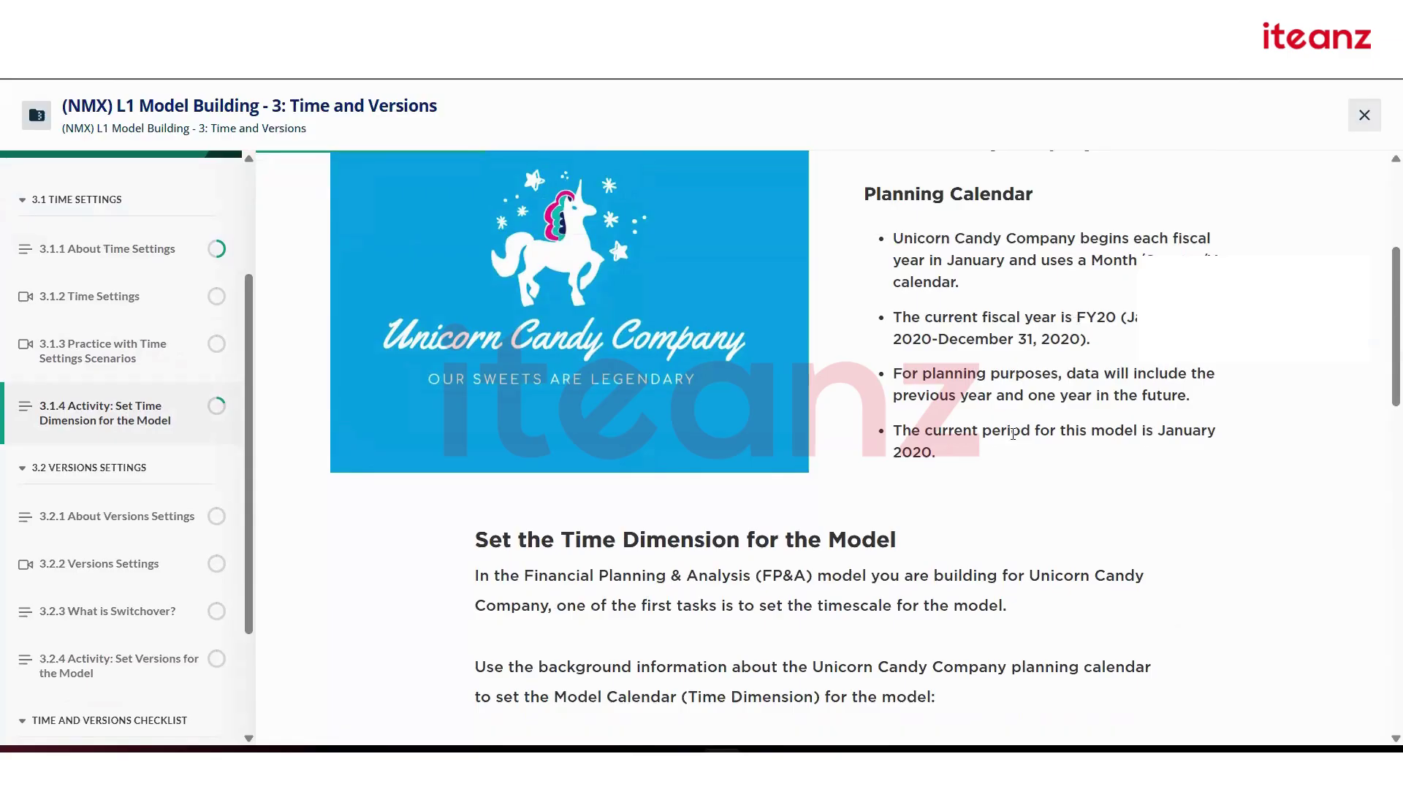
{"action": "scroll", "coordinate": [1012, 434], "scroll_direction": "down", "scroll_amount": 2}
{"action": "scroll", "coordinate": [833, 486], "scroll_direction": "down", "scroll_amount": 4}
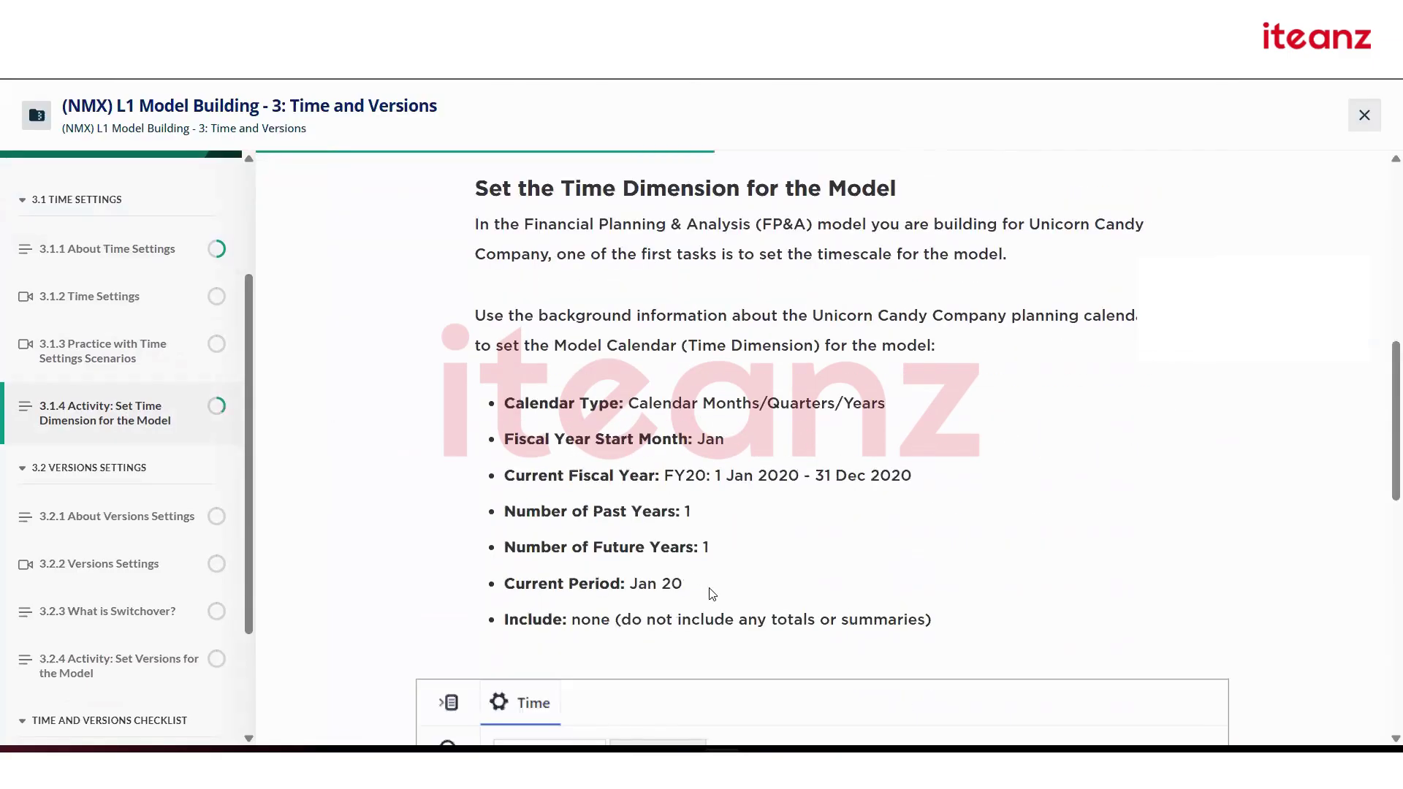
{"action": "scroll", "coordinate": [793, 612], "scroll_direction": "down", "scroll_amount": 8}
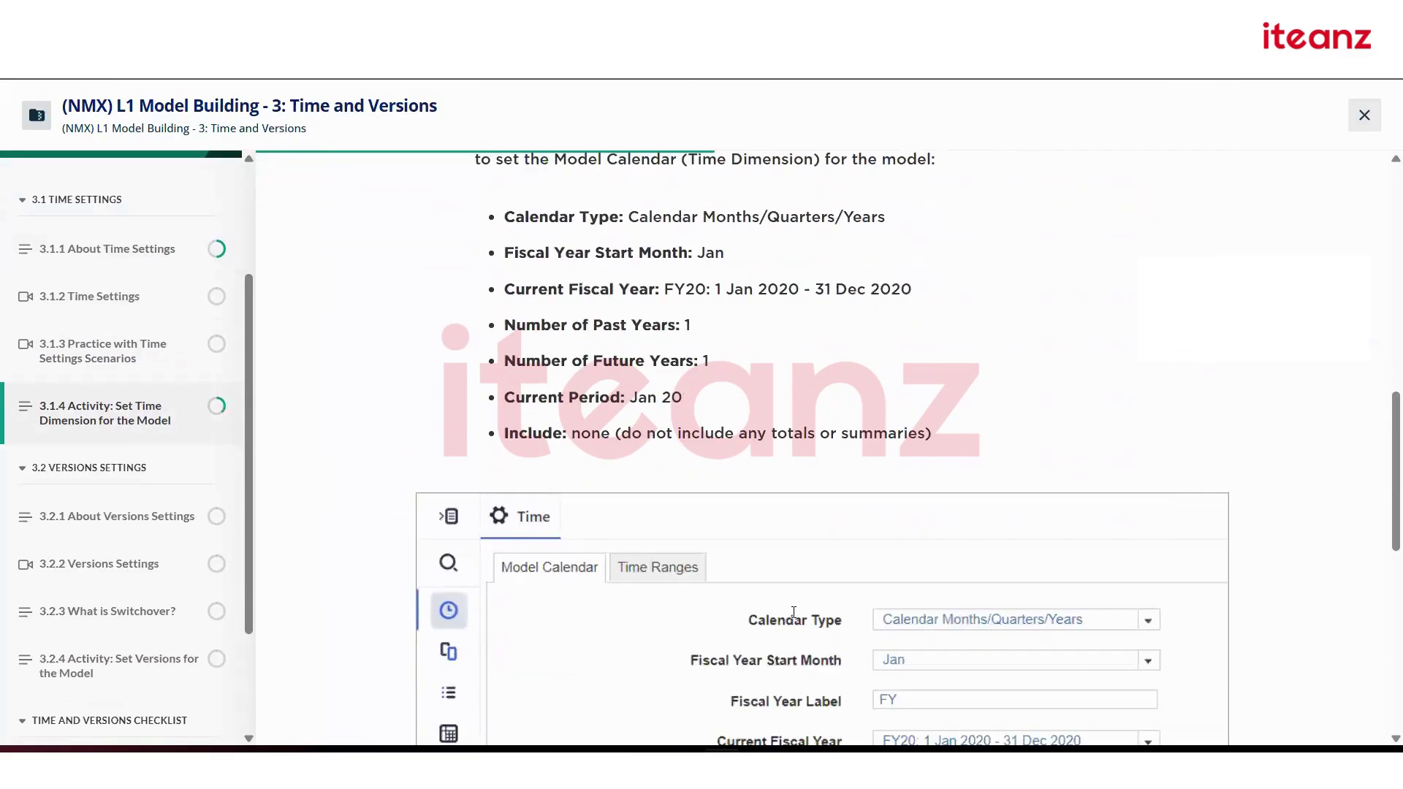
{"action": "scroll", "coordinate": [883, 582], "scroll_direction": "up", "scroll_amount": 6}
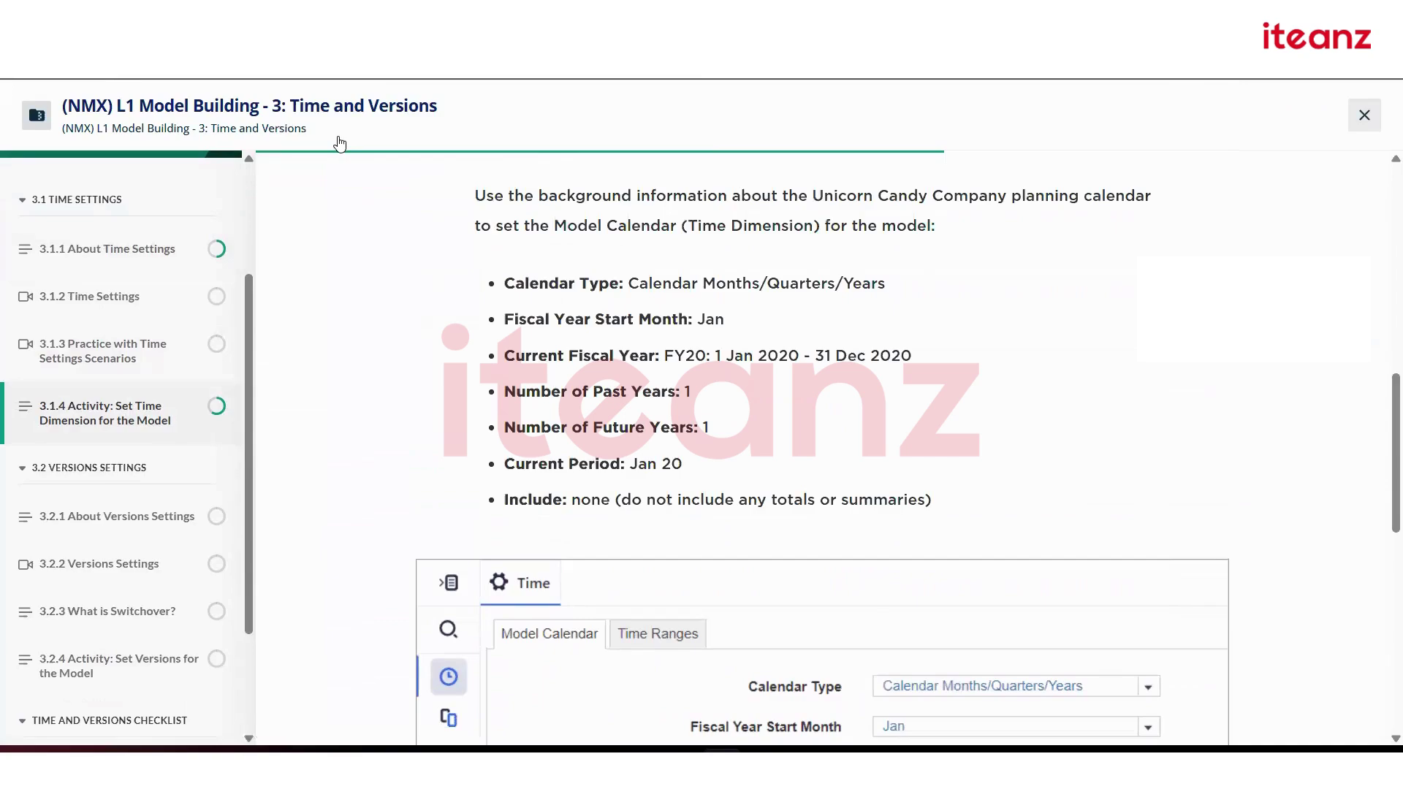
- Review activity 3.2.4 Set Versions for the Model and the Time and Versions Checklist
{"action": "scroll", "coordinate": [115, 511], "scroll_direction": "down", "scroll_amount": 2}
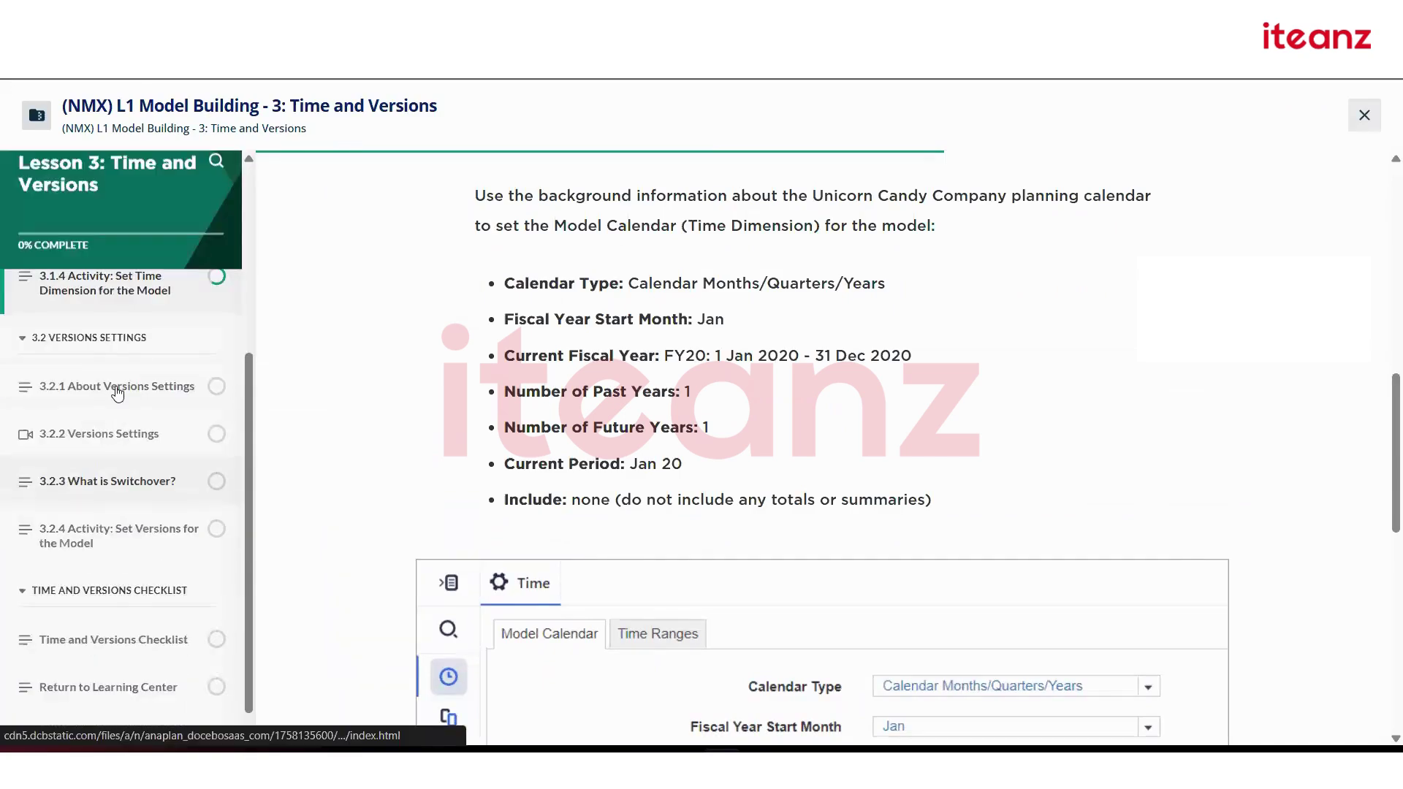
{"action": "scroll", "coordinate": [111, 527], "scroll_direction": "down", "scroll_amount": 1}
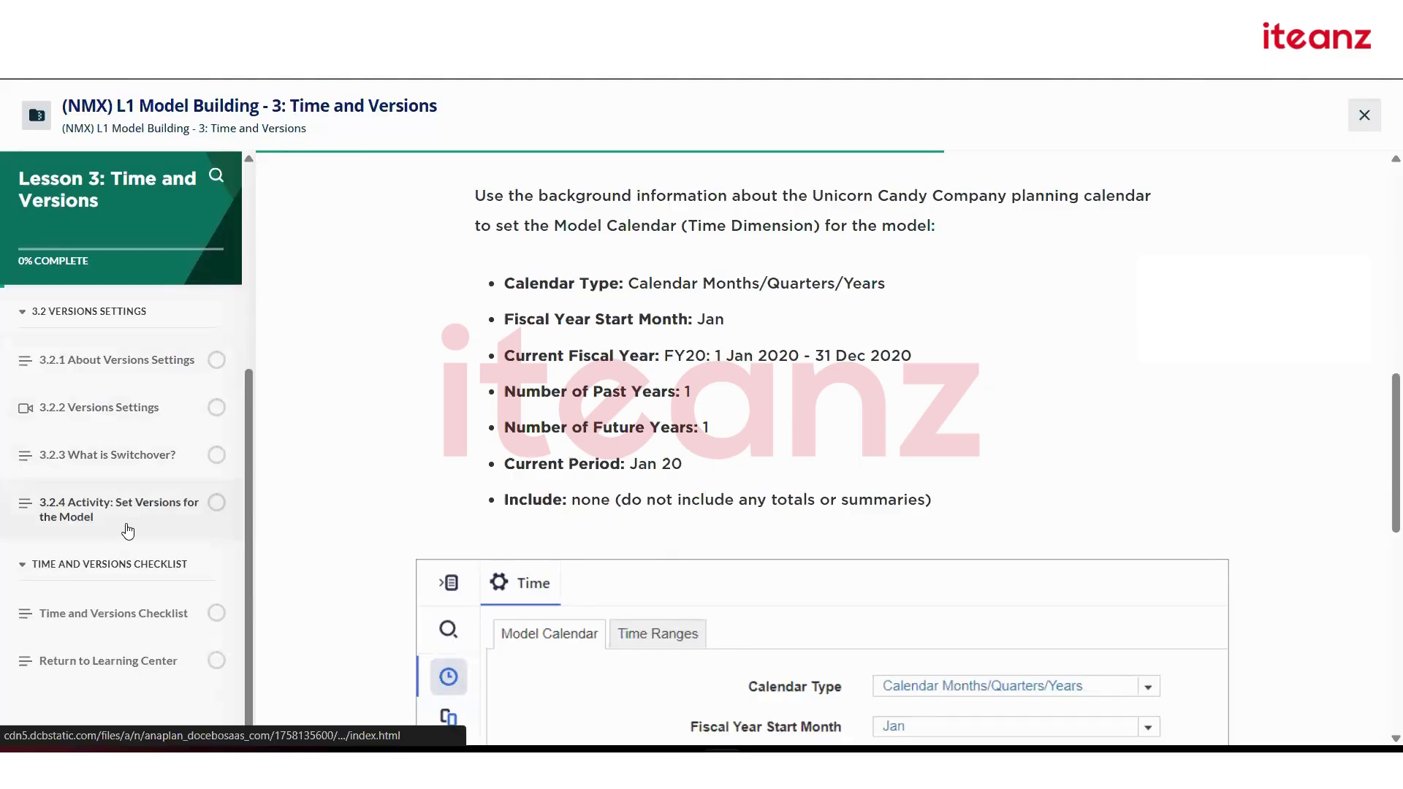
{"action": "left_click", "coordinate": [182, 519]}
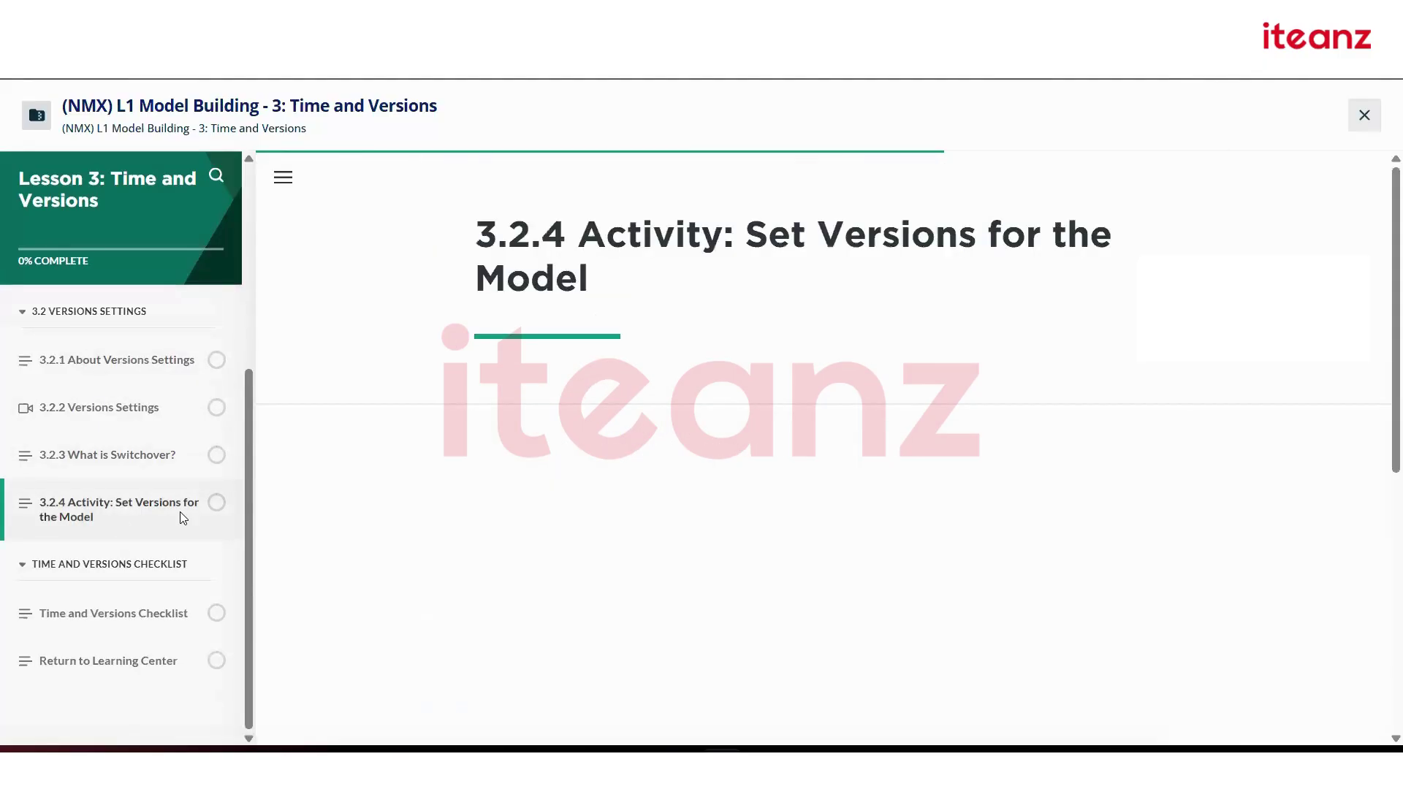
{"action": "scroll", "coordinate": [586, 506], "scroll_direction": "down", "scroll_amount": 3}
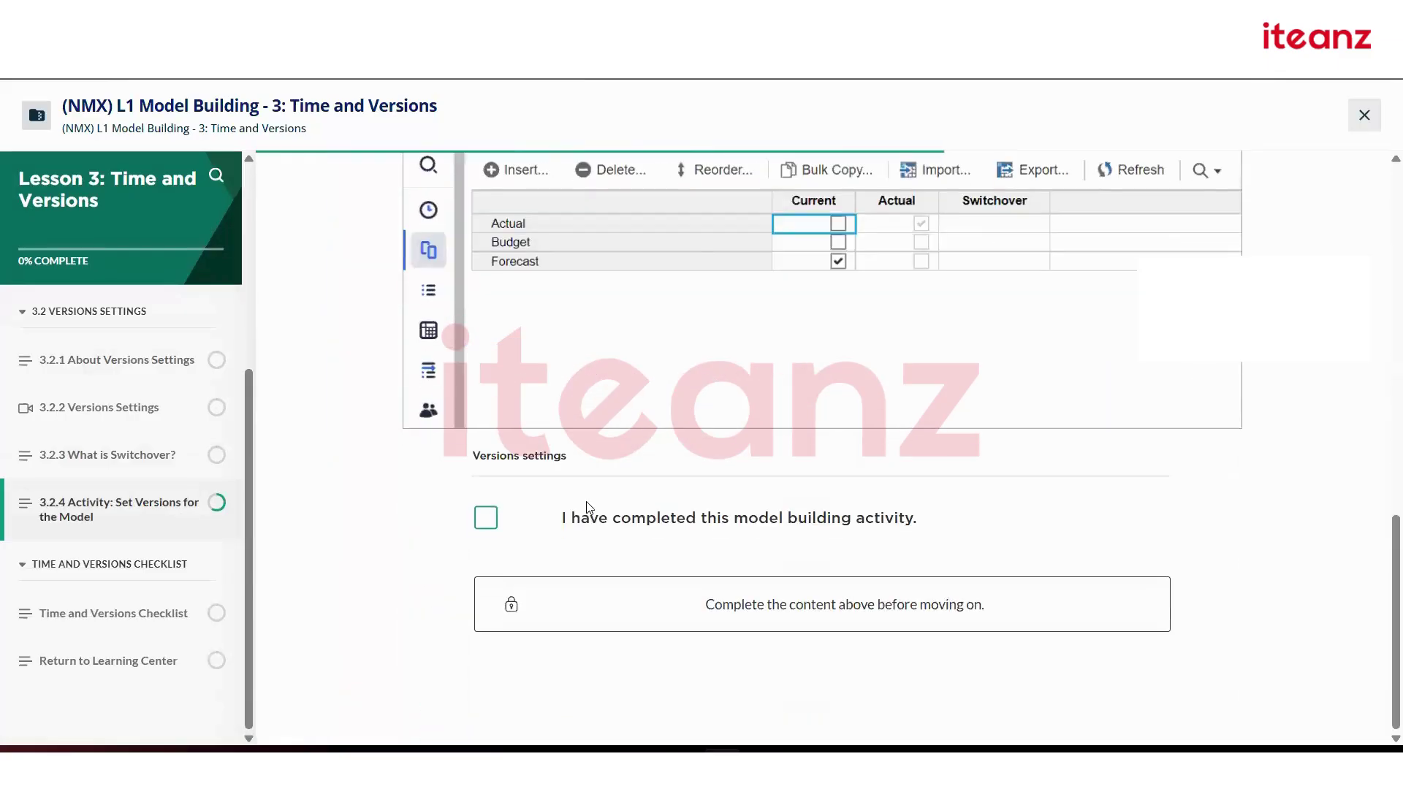
{"action": "scroll", "coordinate": [586, 505], "scroll_direction": "up", "scroll_amount": 5}
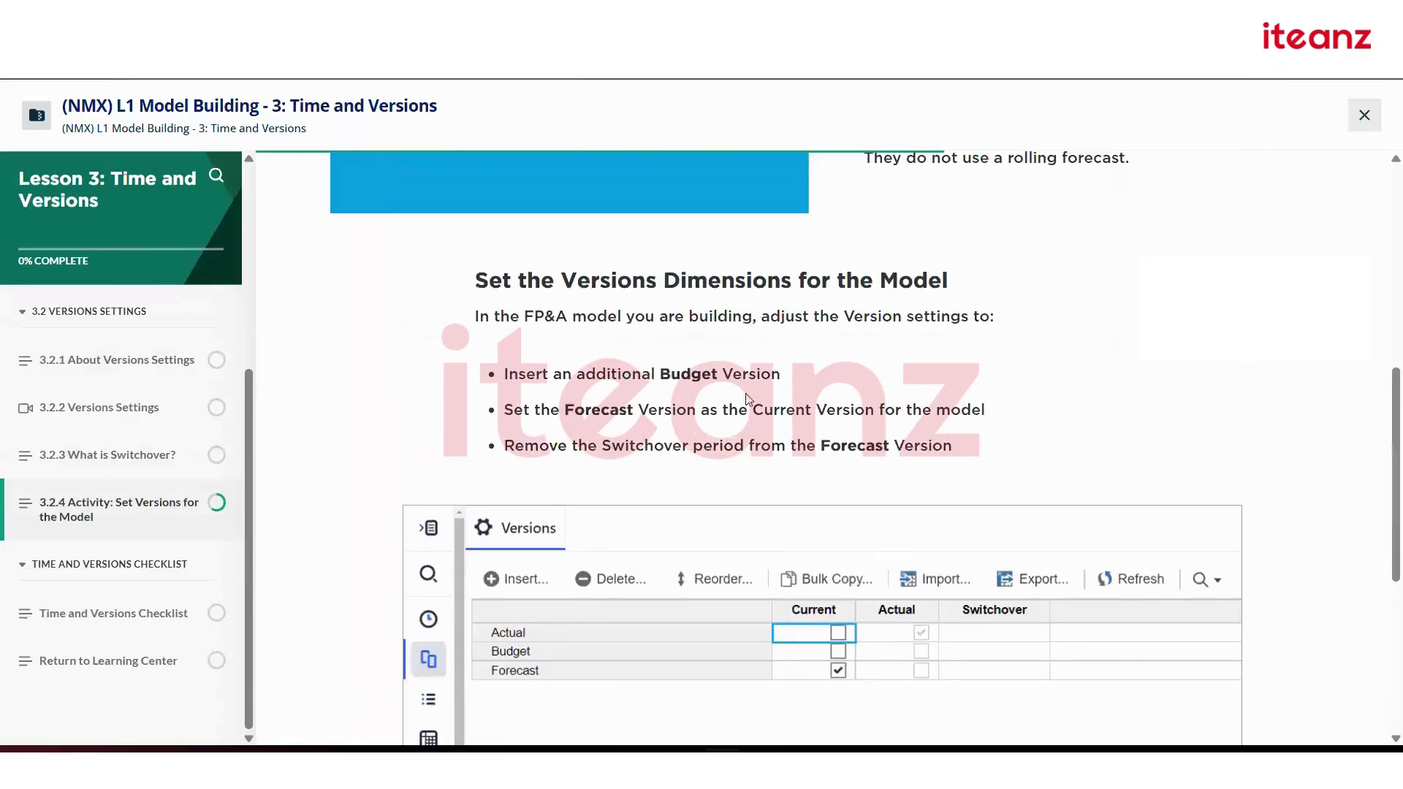
{"action": "scroll", "coordinate": [638, 499], "scroll_direction": "down", "scroll_amount": 4}
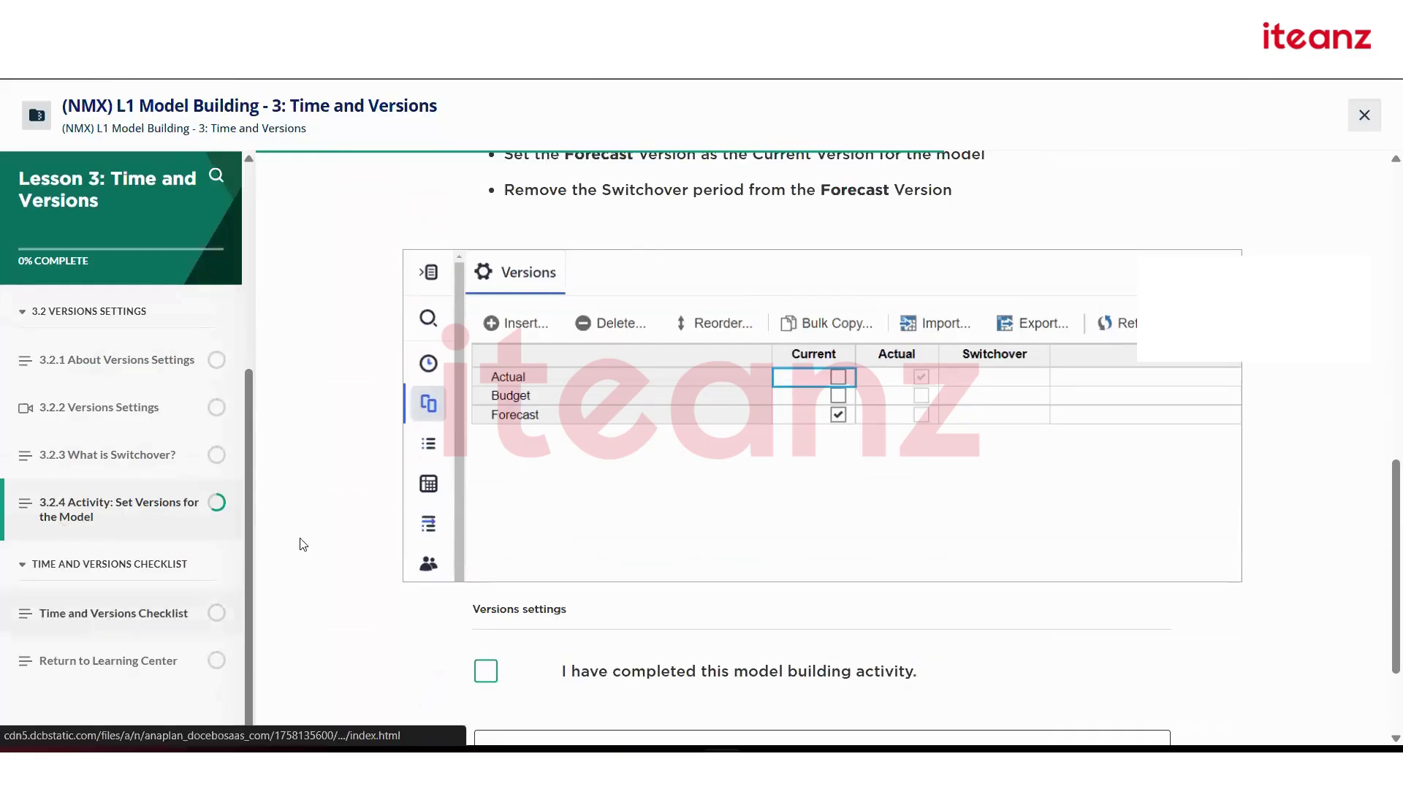
{"action": "scroll", "coordinate": [591, 541], "scroll_direction": "down", "scroll_amount": 4}
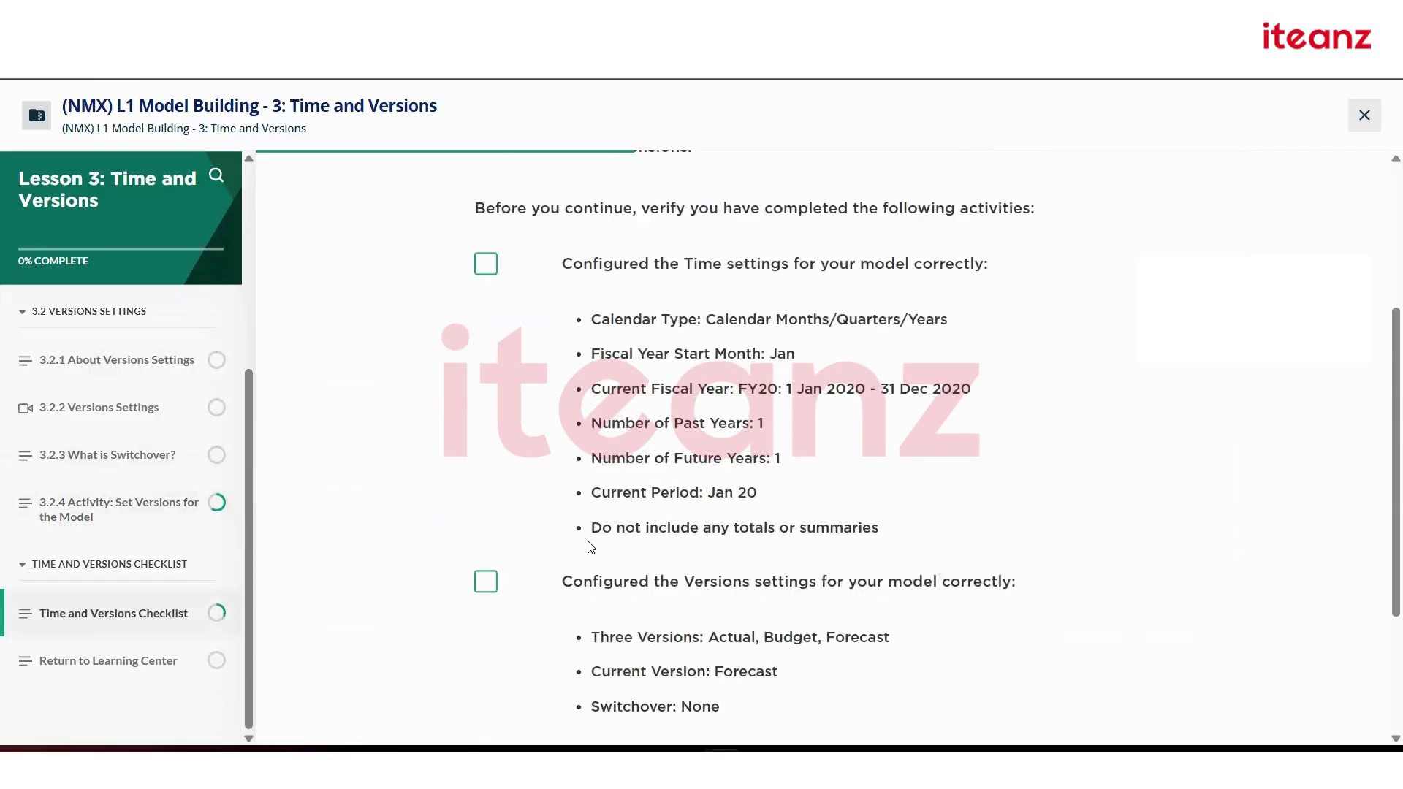
{"action": "scroll", "coordinate": [486, 429], "scroll_direction": "up", "scroll_amount": 6}
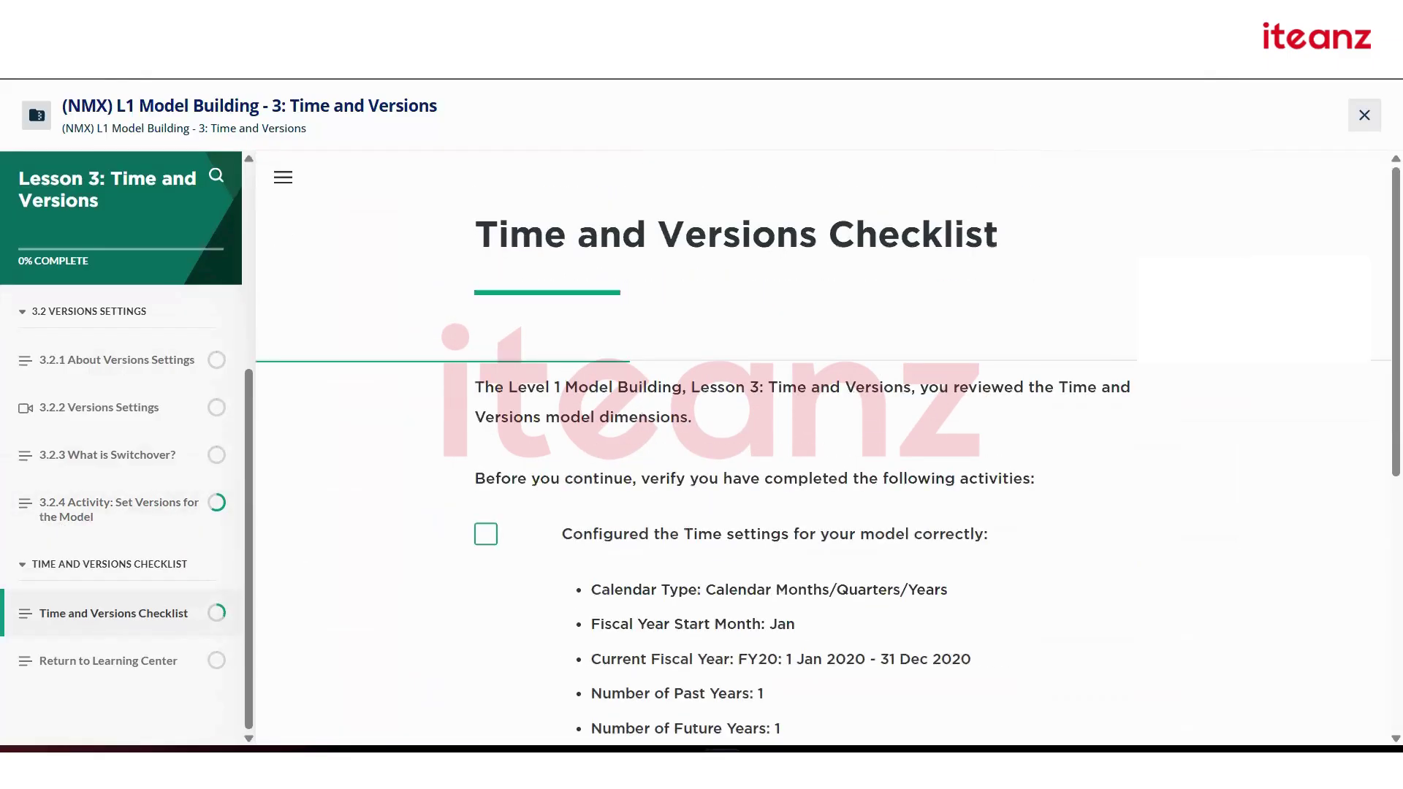
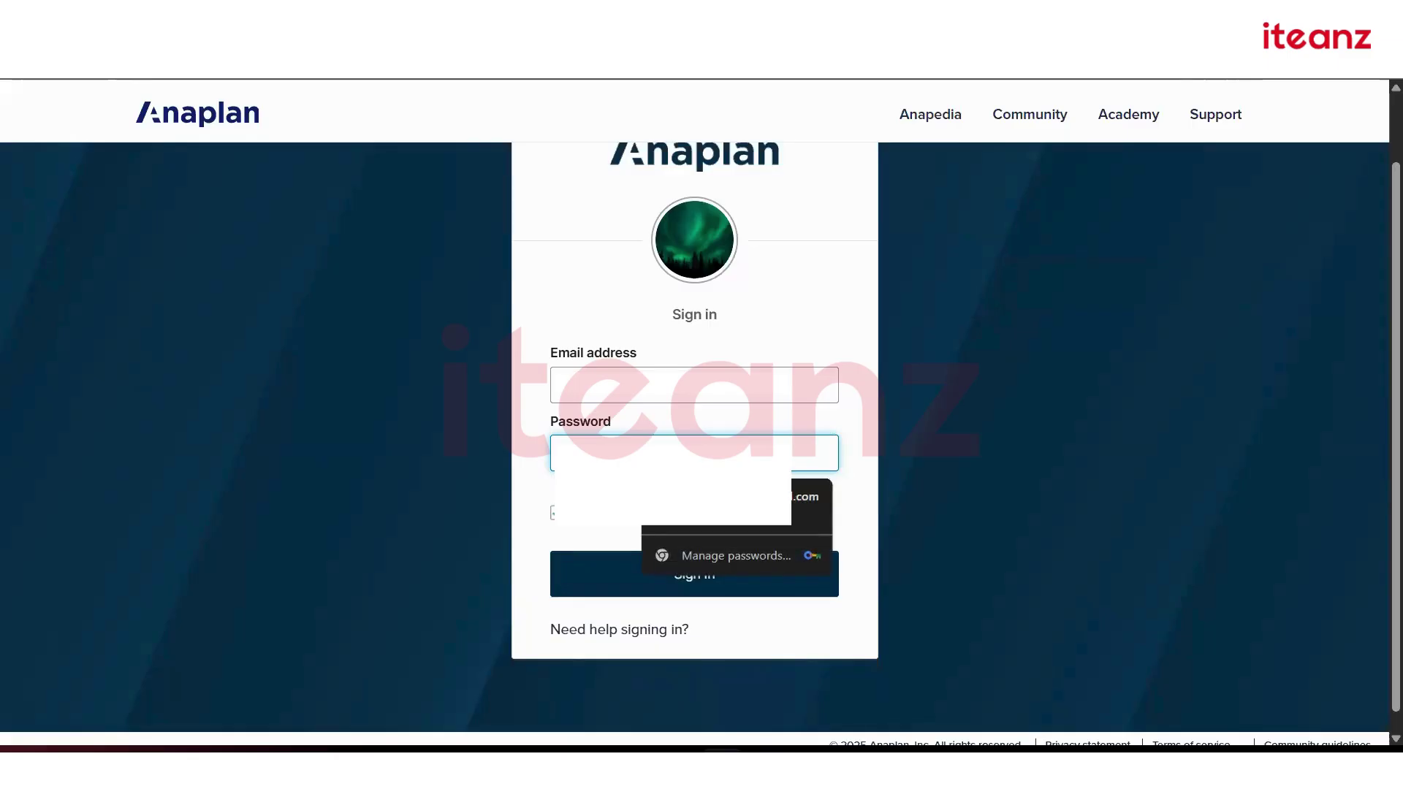
- Sign in to Anaplan Community and go to the enrolled courses in Anaplan Academy
{"action": "left_click", "coordinate": [638, 594]}
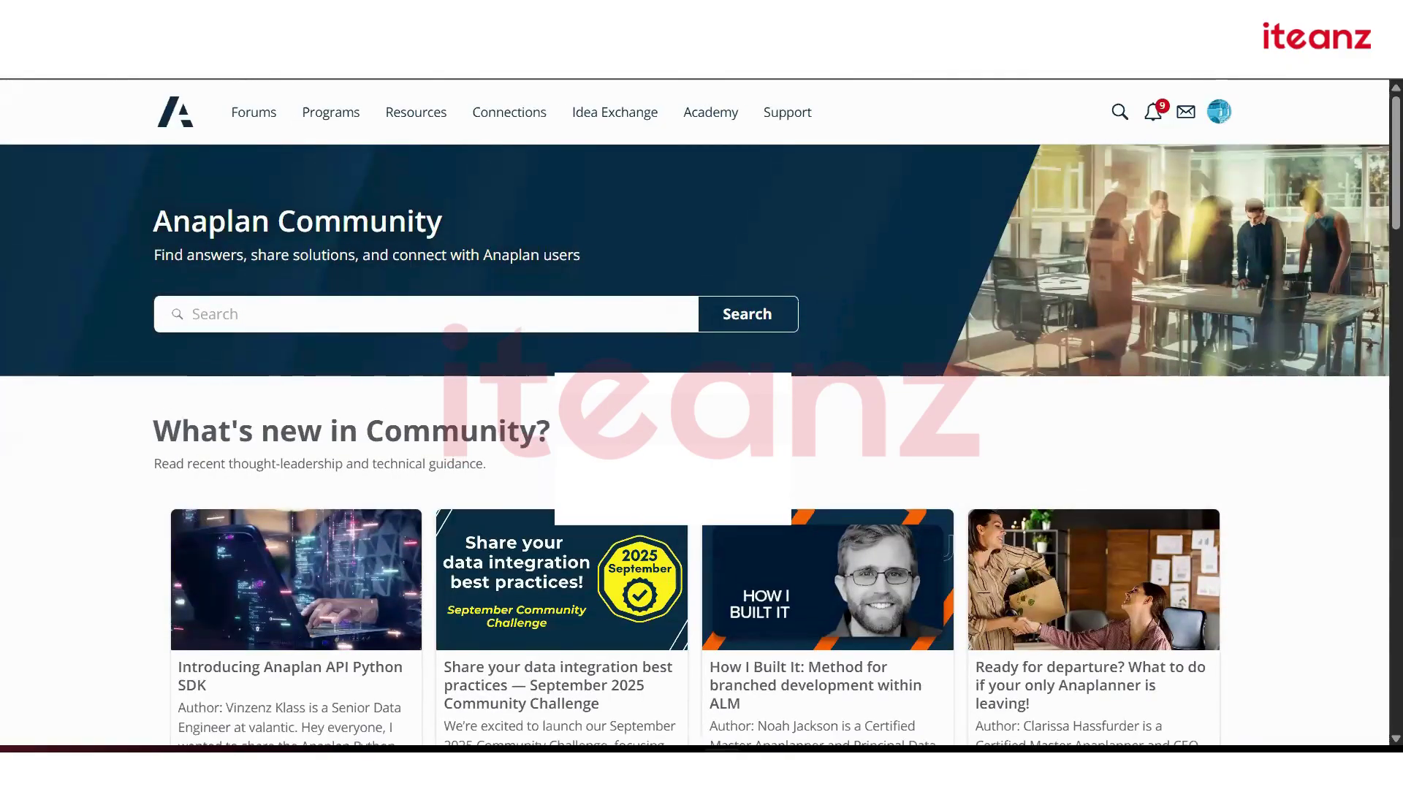
{"action": "key", "text": "ctrl+l"}
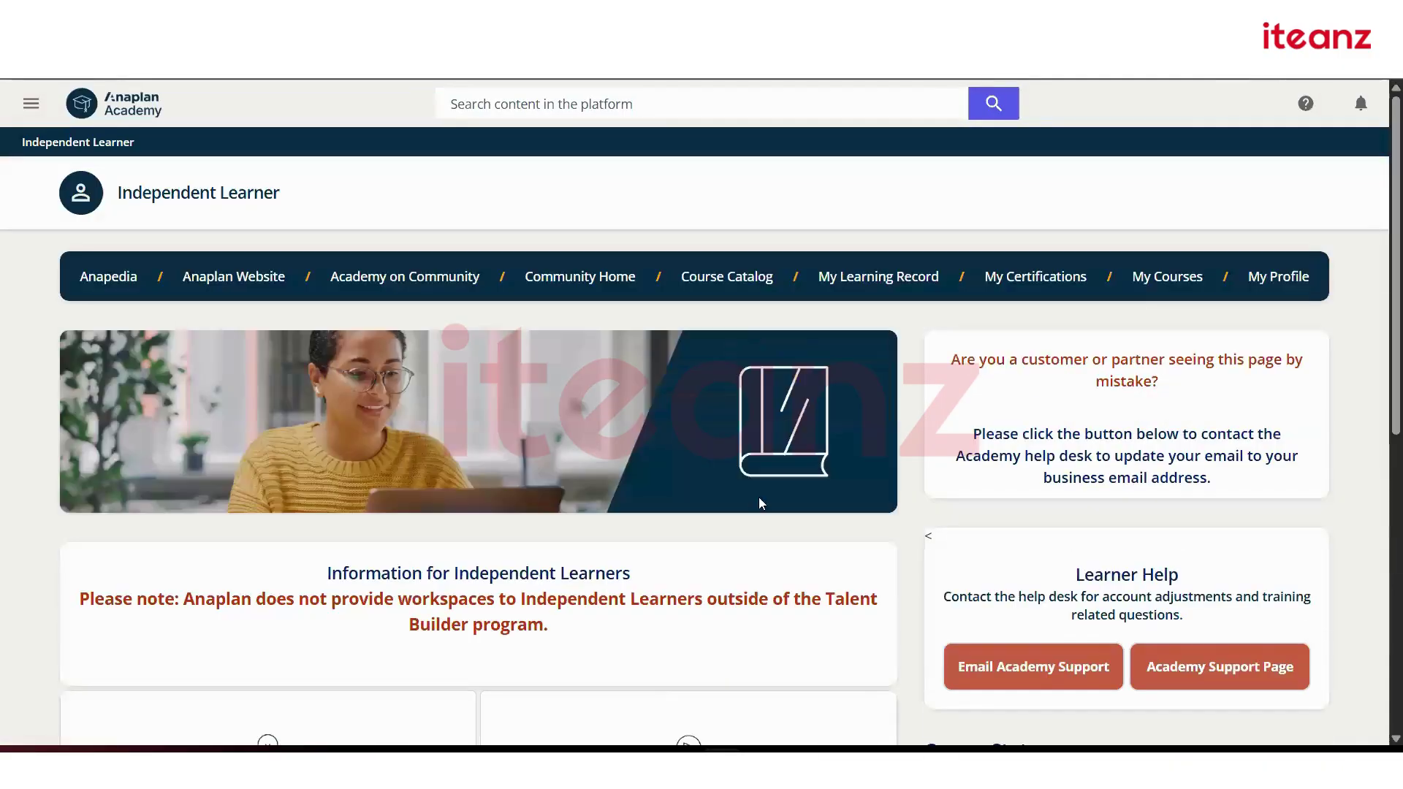
{"action": "left_click", "coordinate": [1139, 277]}
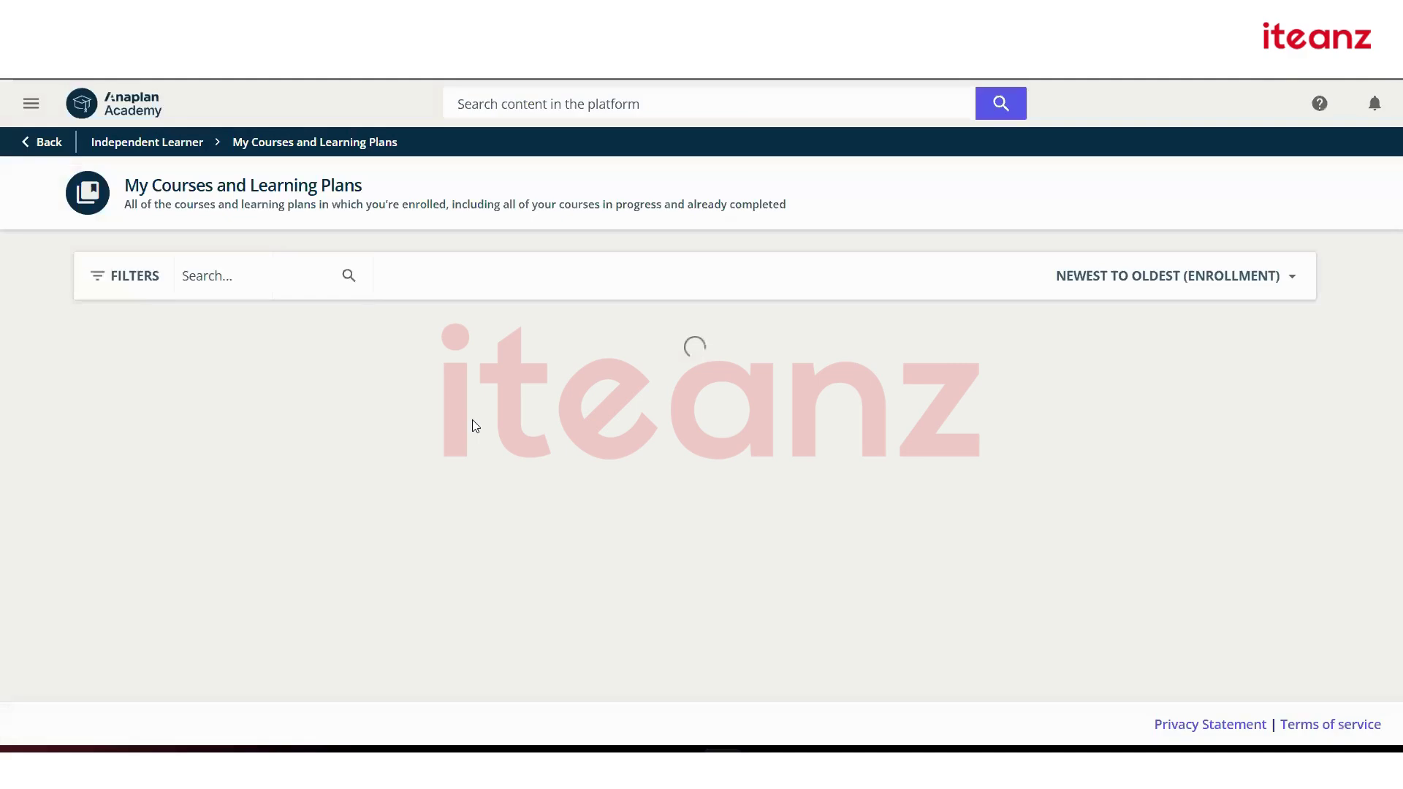
- Find the (NMX) L1 Model Building - 4: Lists course among the enrolled courses and open it
{"action": "scroll", "coordinate": [330, 471], "scroll_direction": "down", "scroll_amount": 6}
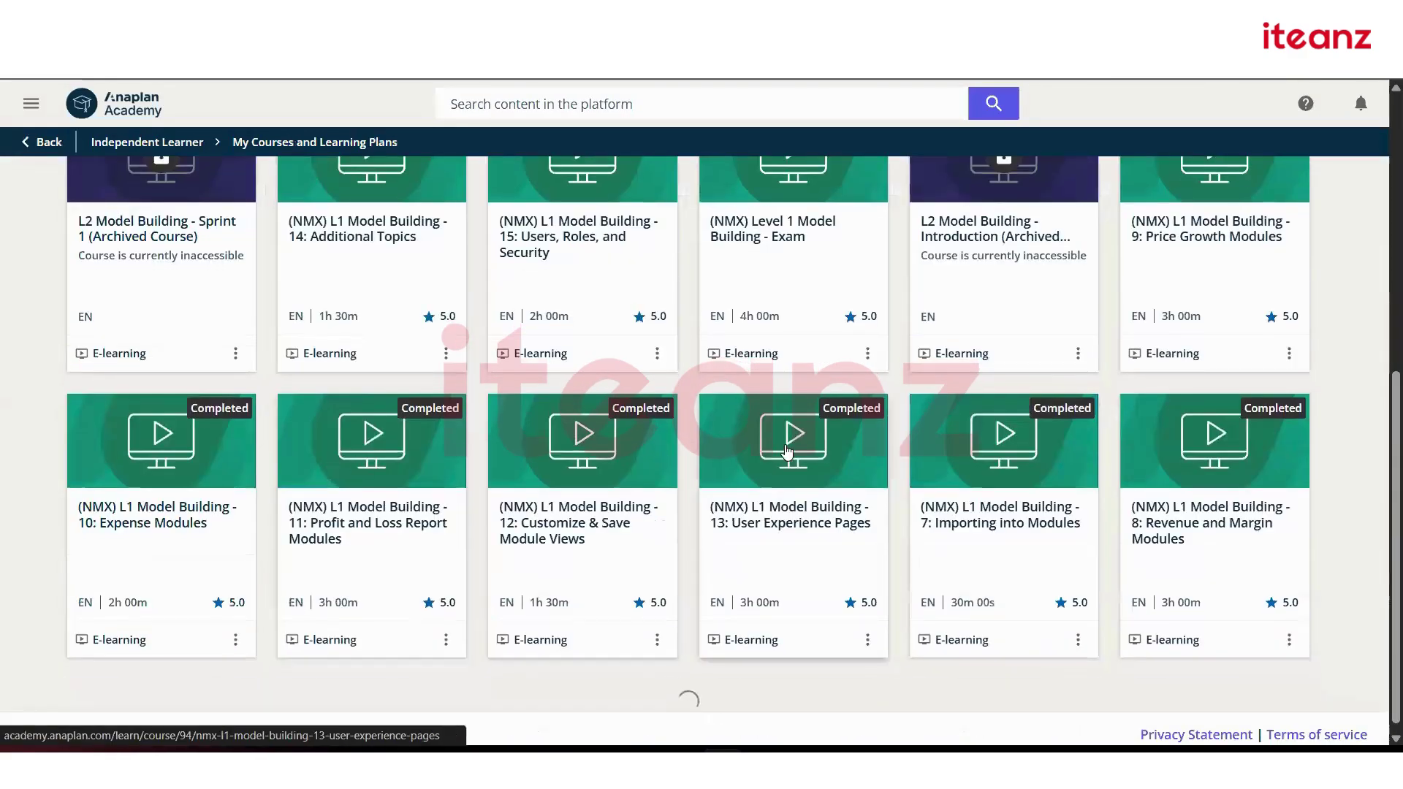
{"action": "scroll", "coordinate": [781, 497], "scroll_direction": "down", "scroll_amount": 5}
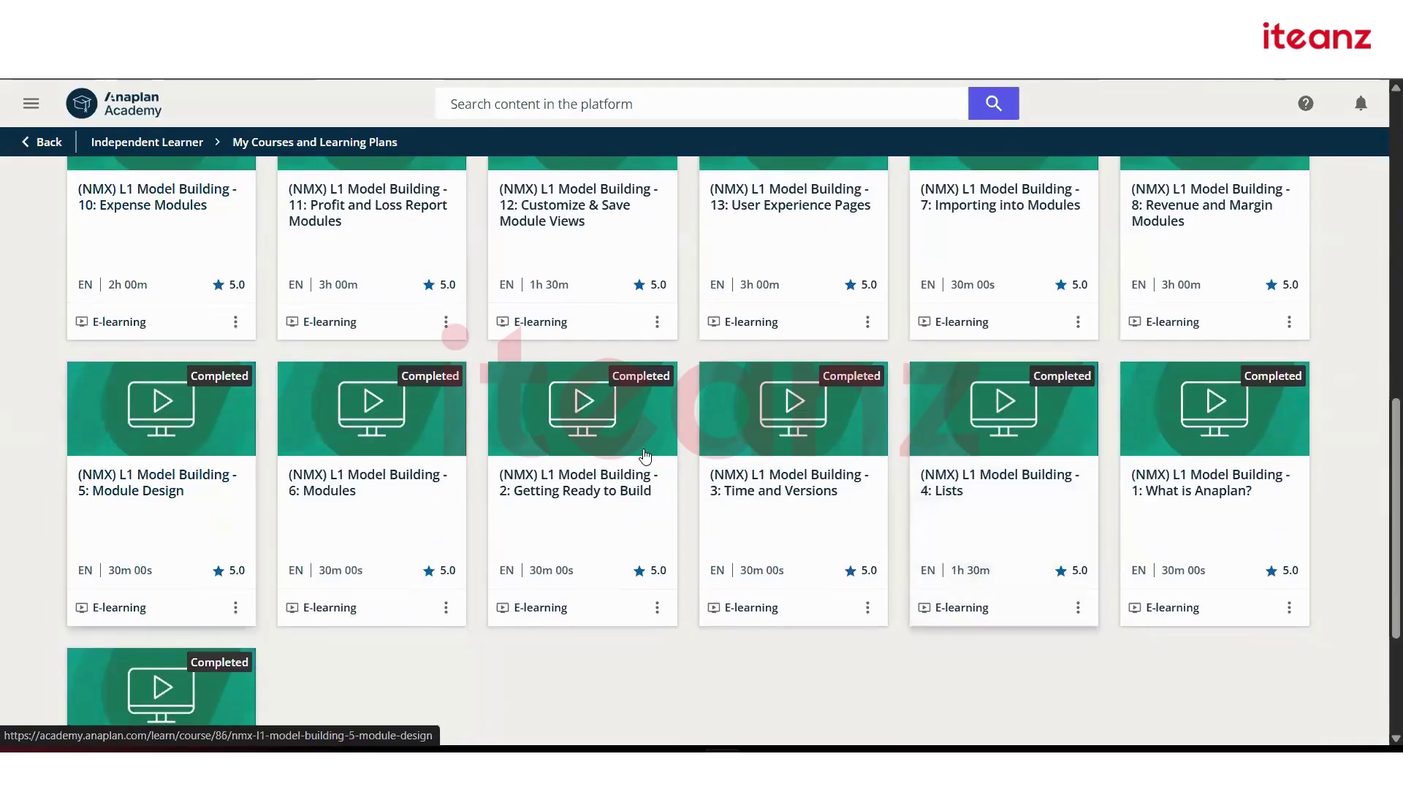
{"action": "left_click", "coordinate": [1015, 435]}
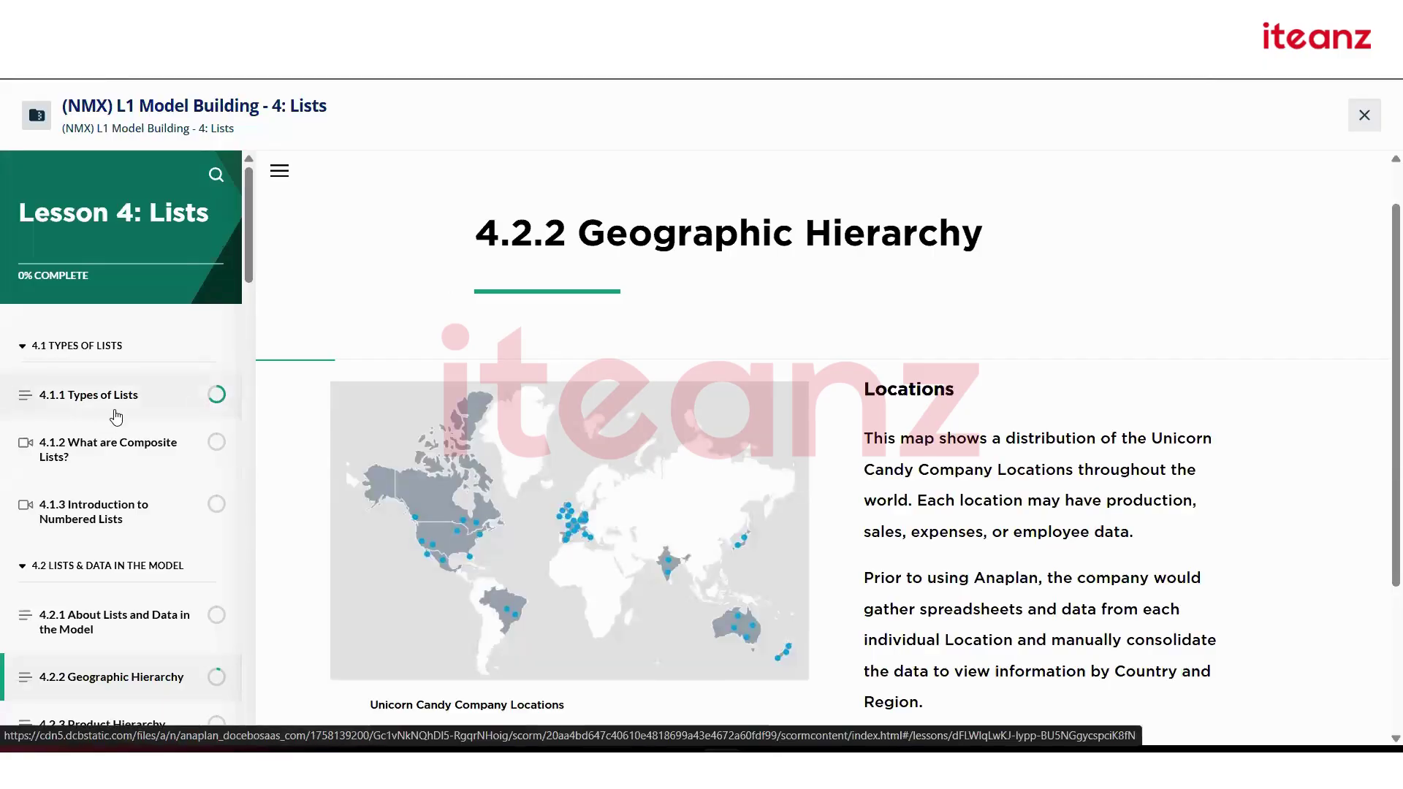
- View the 4.1.1 Types of Lists page and read the Flat List explanation
{"action": "left_click", "coordinate": [116, 417]}
{"action": "scroll", "coordinate": [716, 459], "scroll_direction": "down", "scroll_amount": 2}
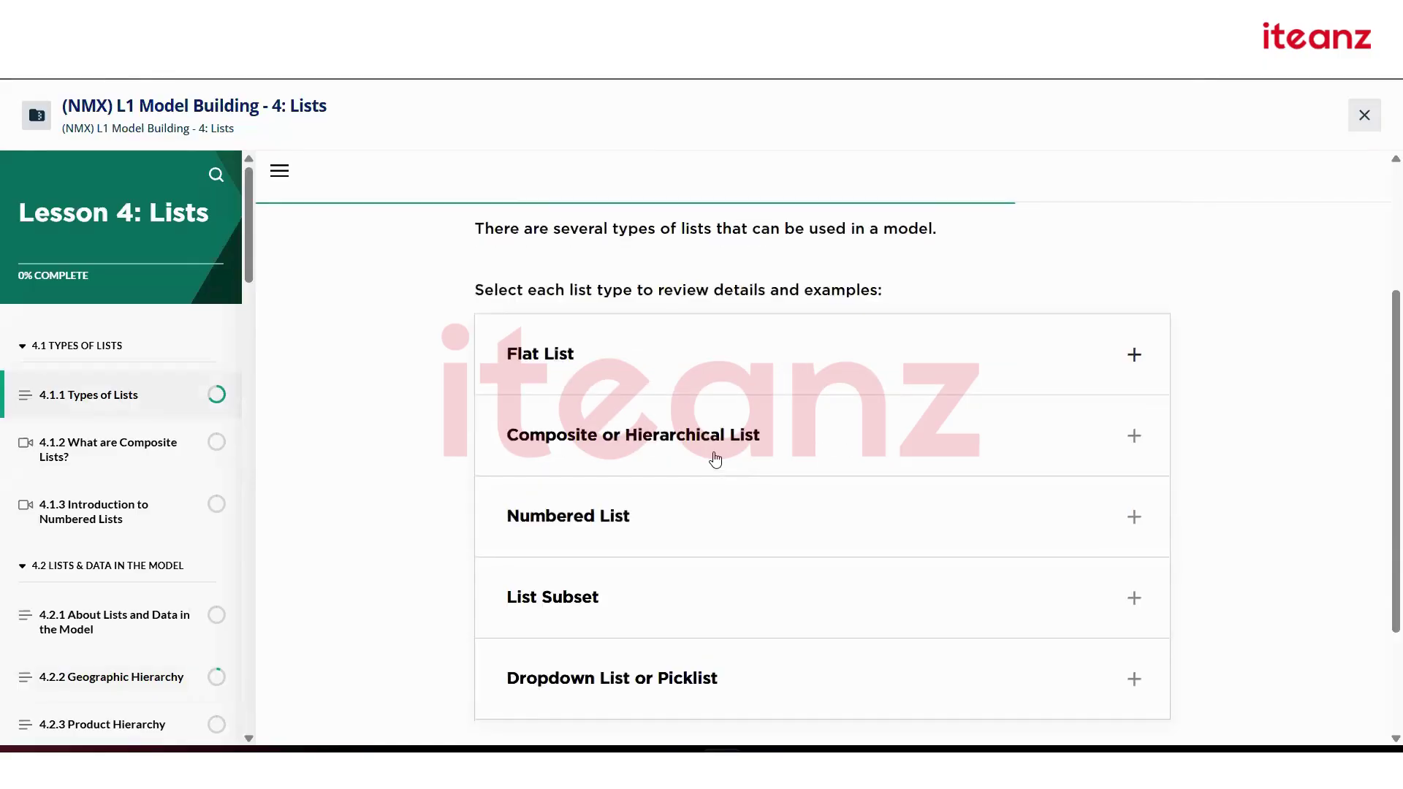
{"action": "scroll", "coordinate": [715, 459], "scroll_direction": "down", "scroll_amount": 1}
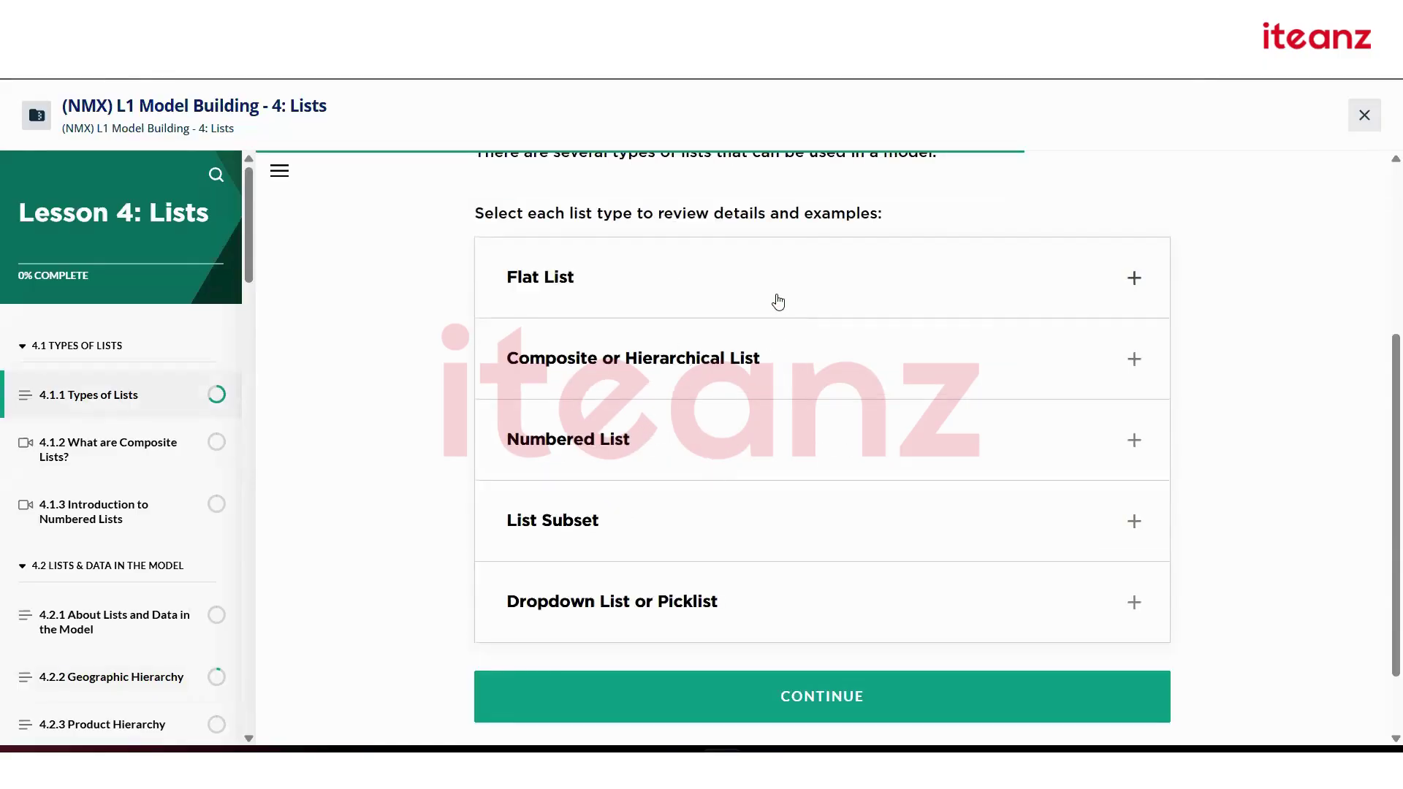
{"action": "left_click", "coordinate": [778, 303]}
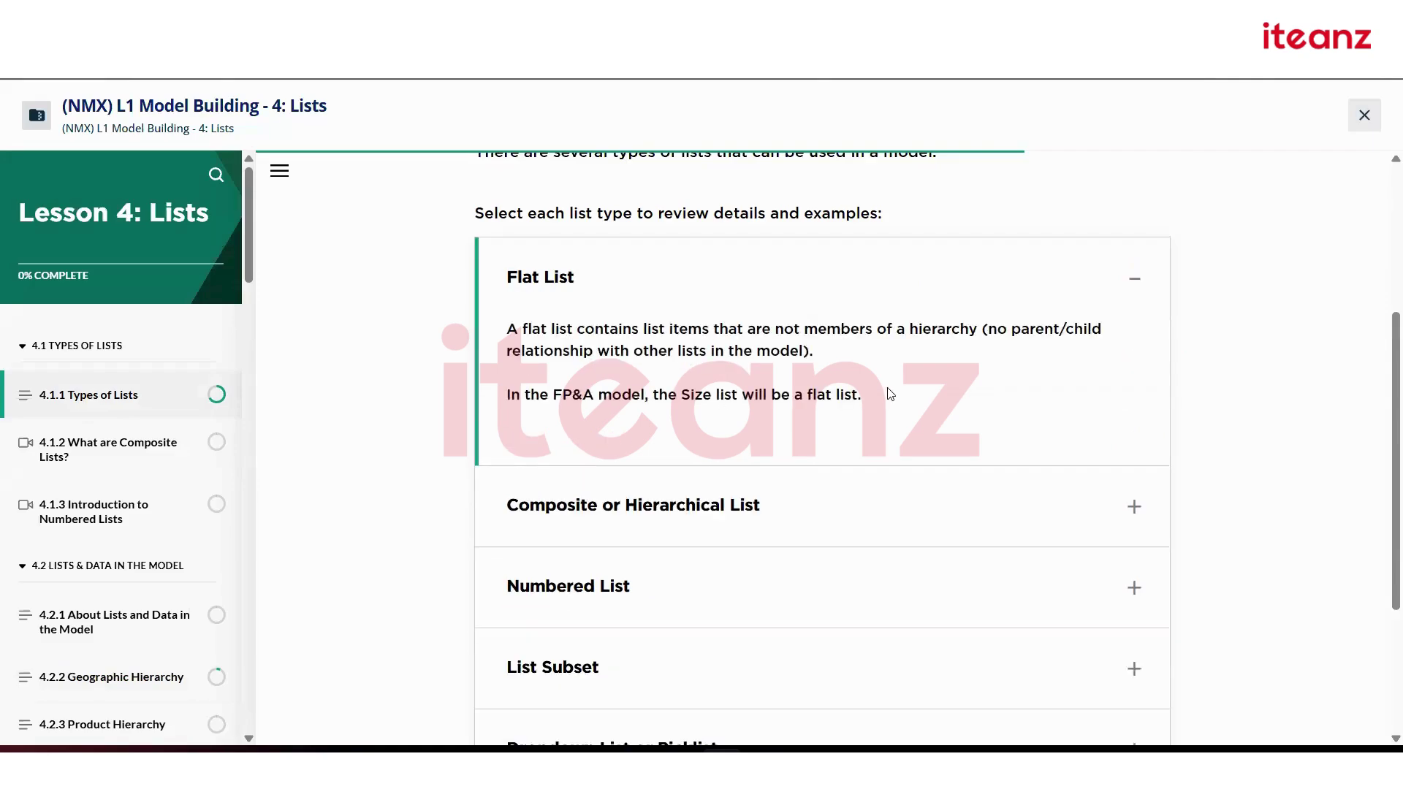
{"action": "scroll", "coordinate": [890, 394], "scroll_direction": "down", "scroll_amount": 1}
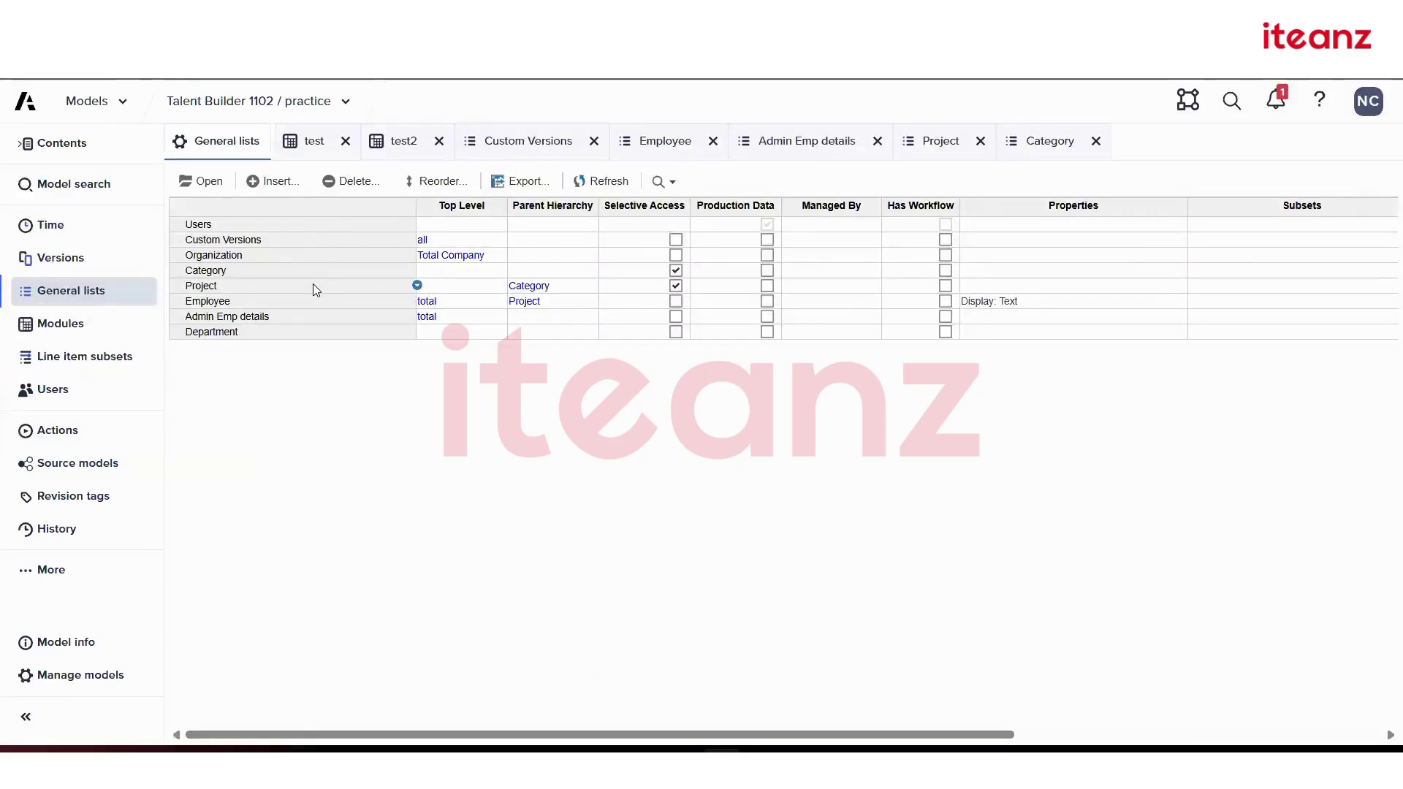
- Switch to the Anaplan practice model and insert the items w, e, r and t into the Department list
{"action": "left_click", "coordinate": [352, 337]}
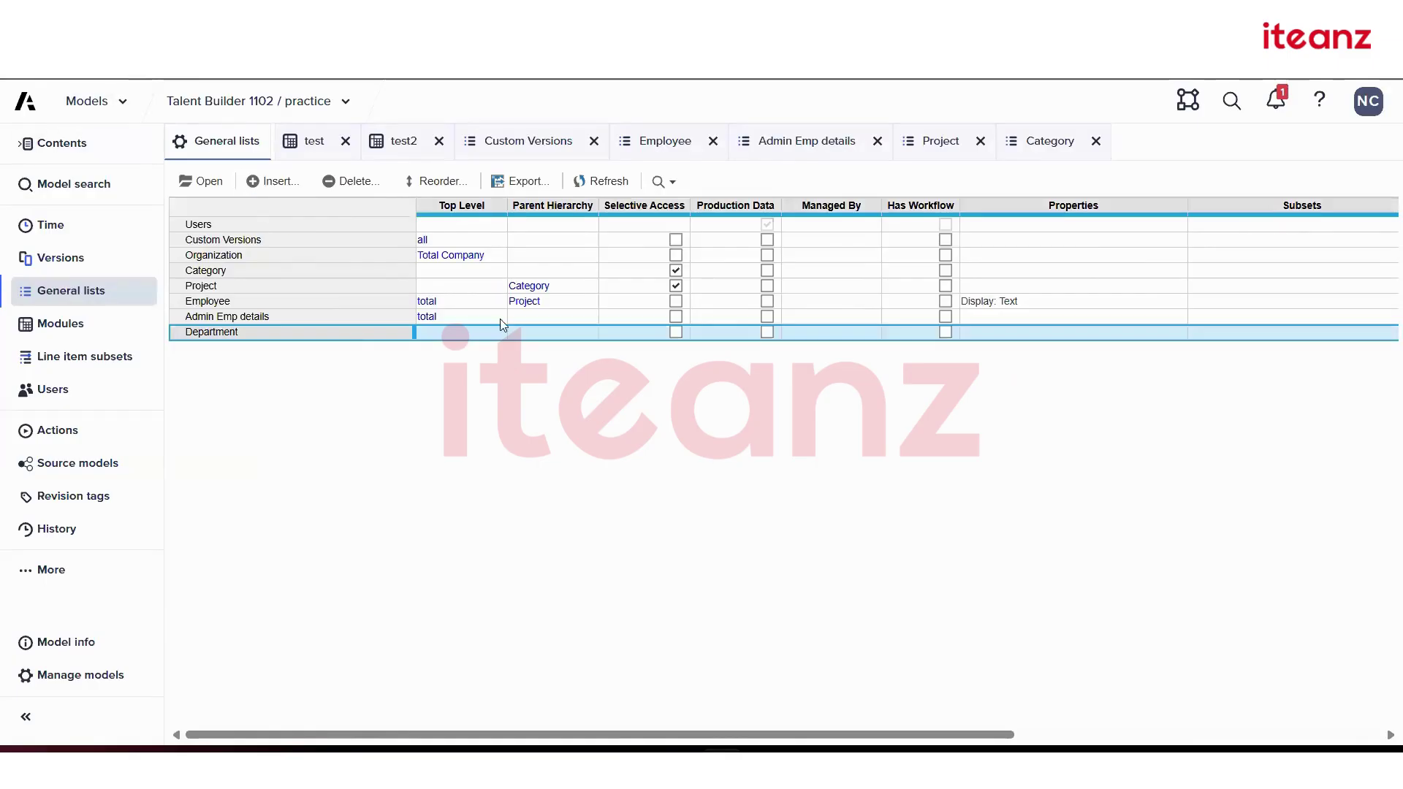
{"action": "double_click", "coordinate": [376, 335]}
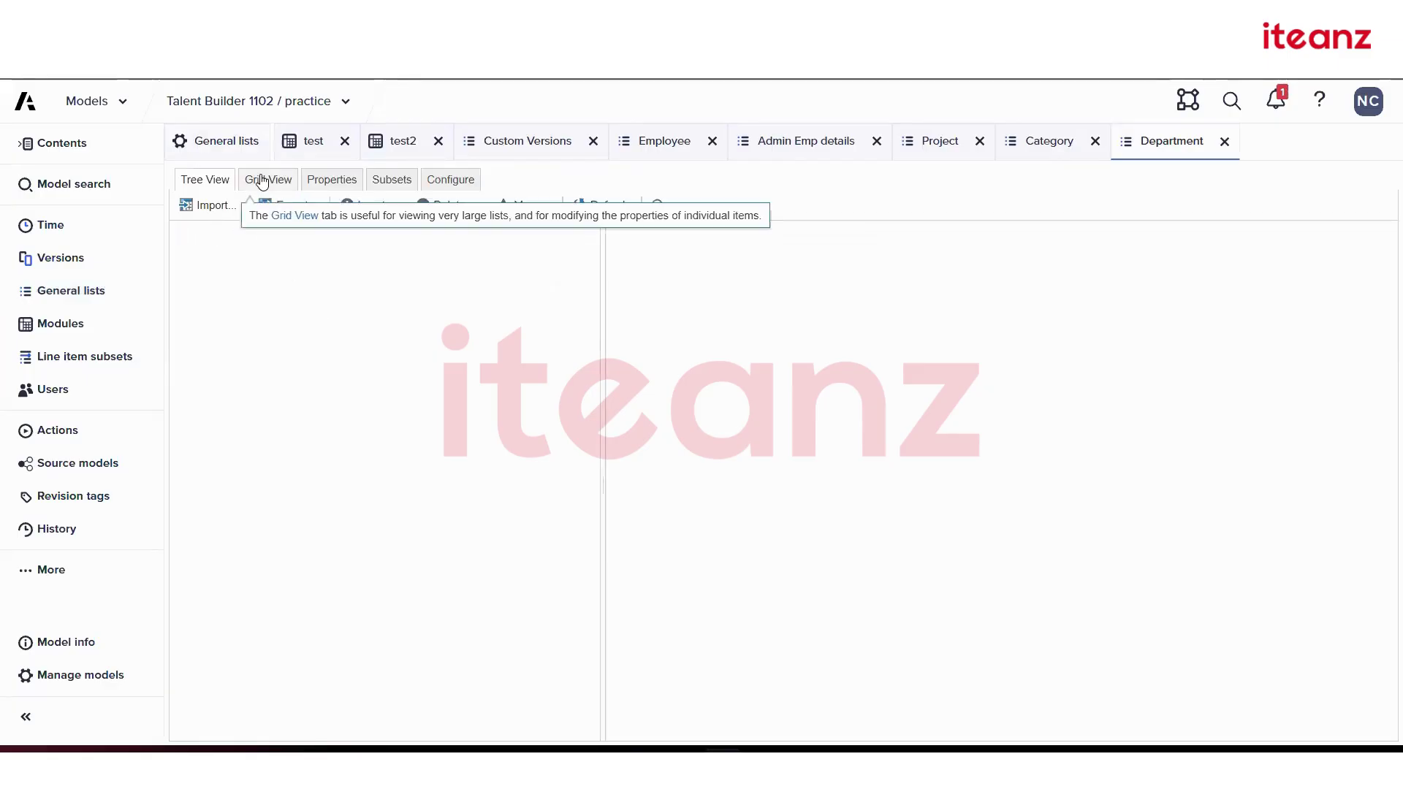
{"action": "left_click", "coordinate": [259, 179]}
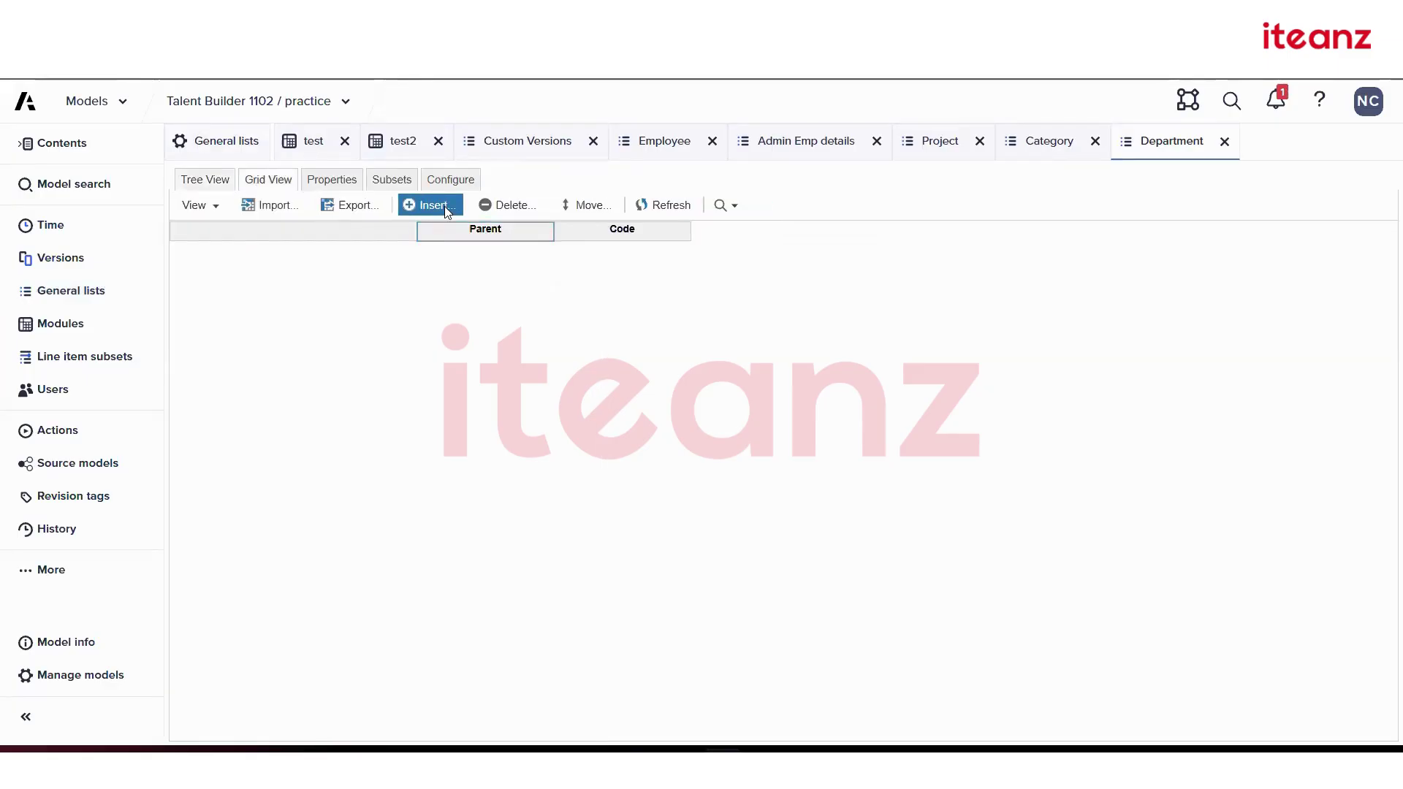
{"action": "left_click", "coordinate": [444, 208]}
{"action": "type", "text": "w"}
{"action": "key", "text": "Return"}
{"action": "type", "text": "e"}
{"action": "key", "text": "Return"}
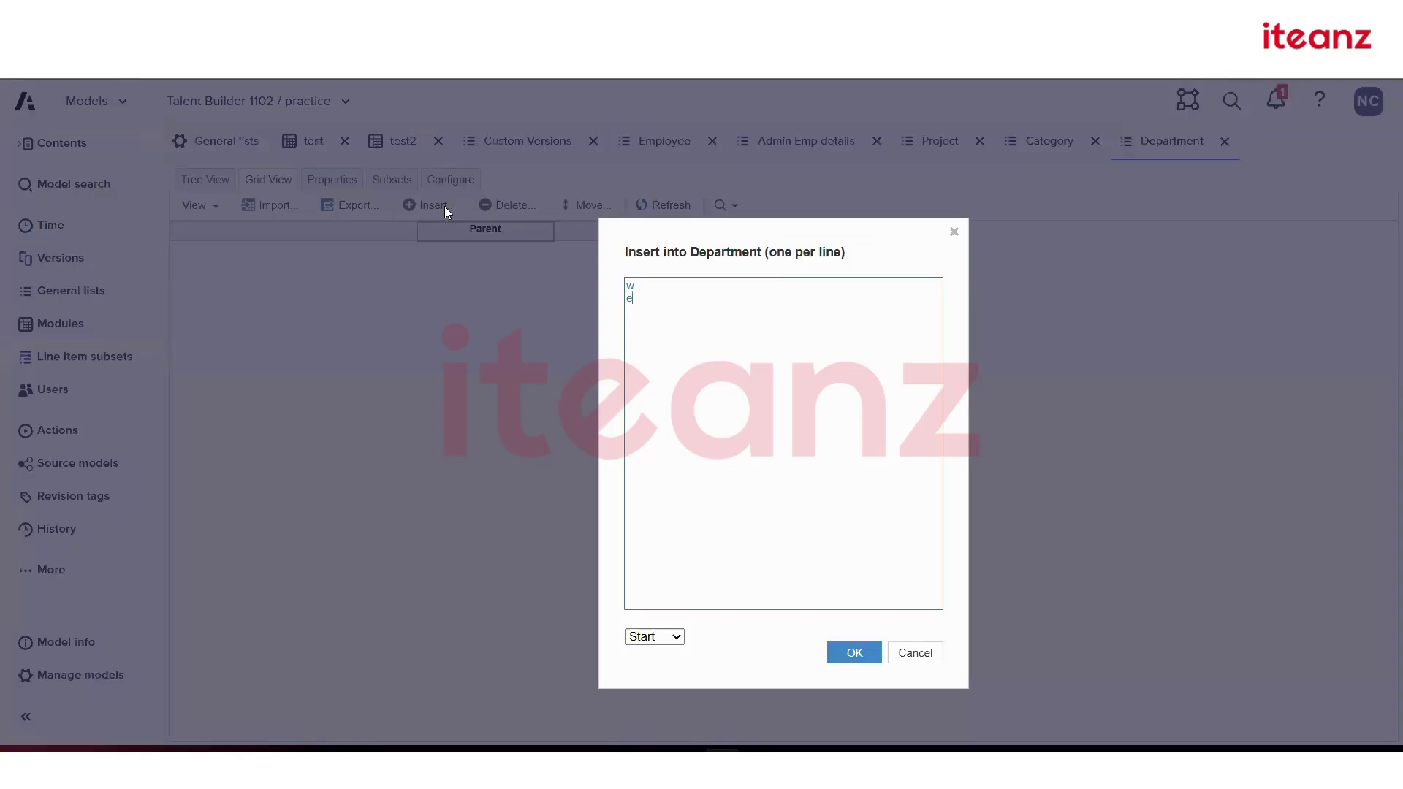
{"action": "type", "text": "r"}
{"action": "key", "text": "Return"}
{"action": "type", "text": "t"}
{"action": "key", "text": "Return"}
{"action": "left_click", "coordinate": [851, 651]}
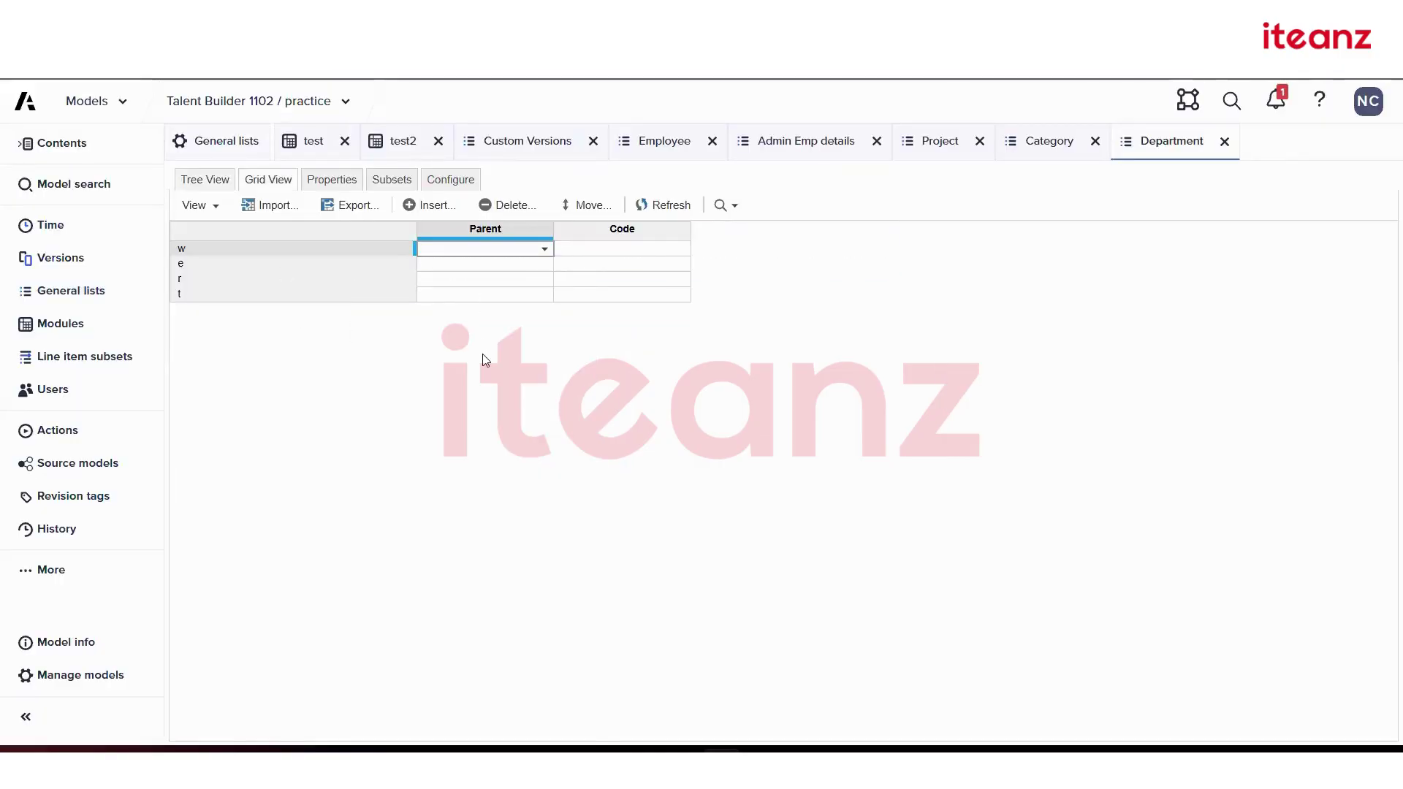
- Clear the Top Level of the Custom Versions list in the general lists and open that list
{"action": "left_click", "coordinate": [212, 140]}
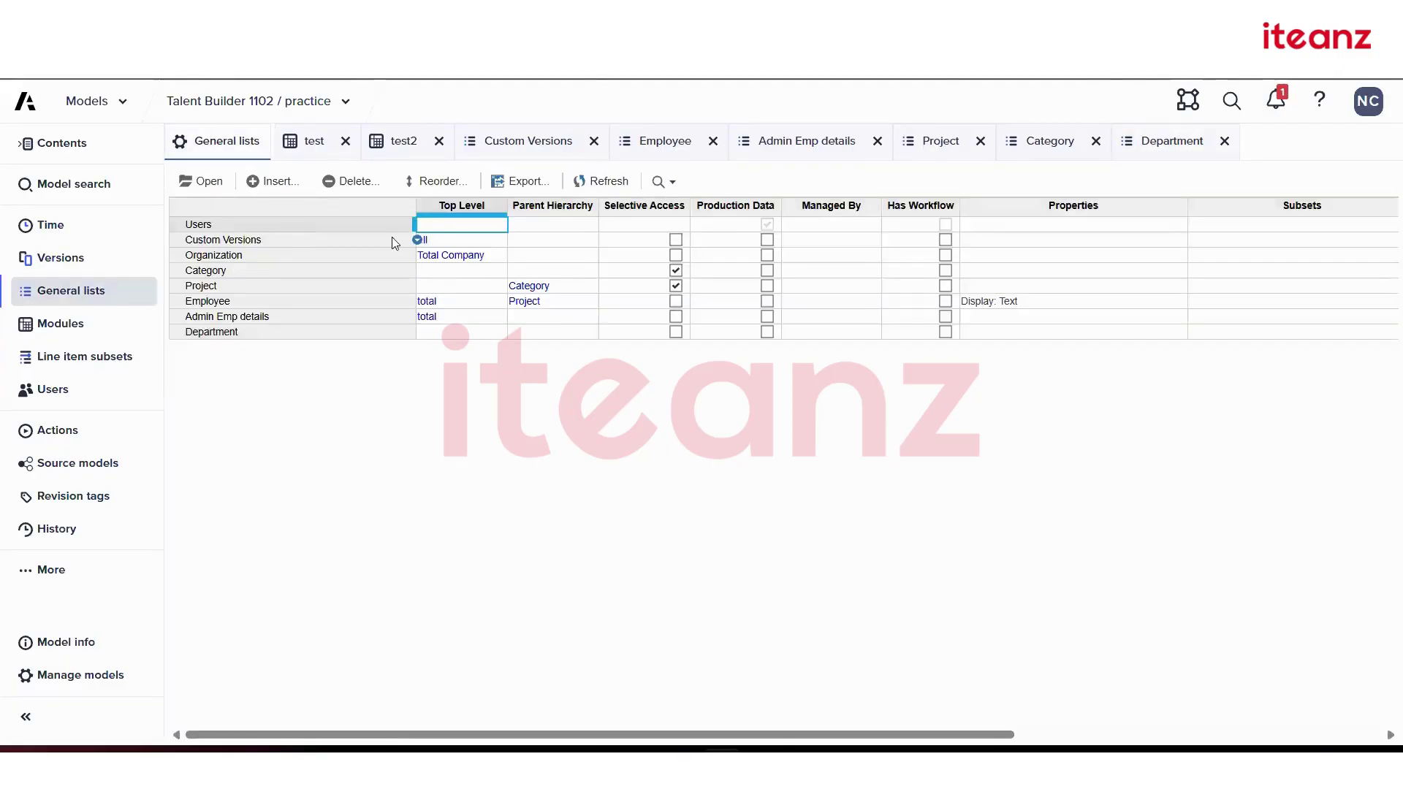
{"action": "left_click", "coordinate": [458, 241]}
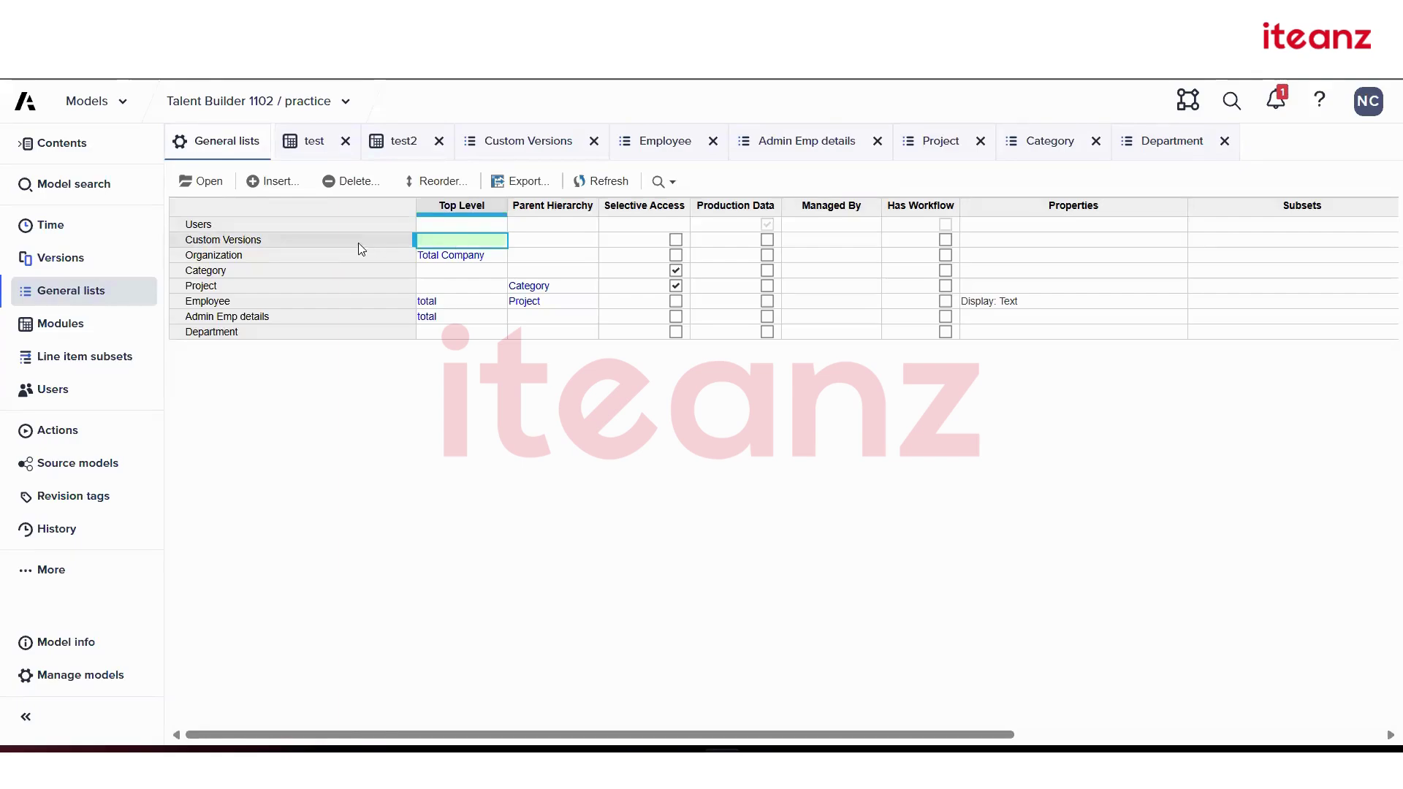
{"action": "key", "text": "BackSpace"}
{"action": "left_click", "coordinate": [339, 240]}
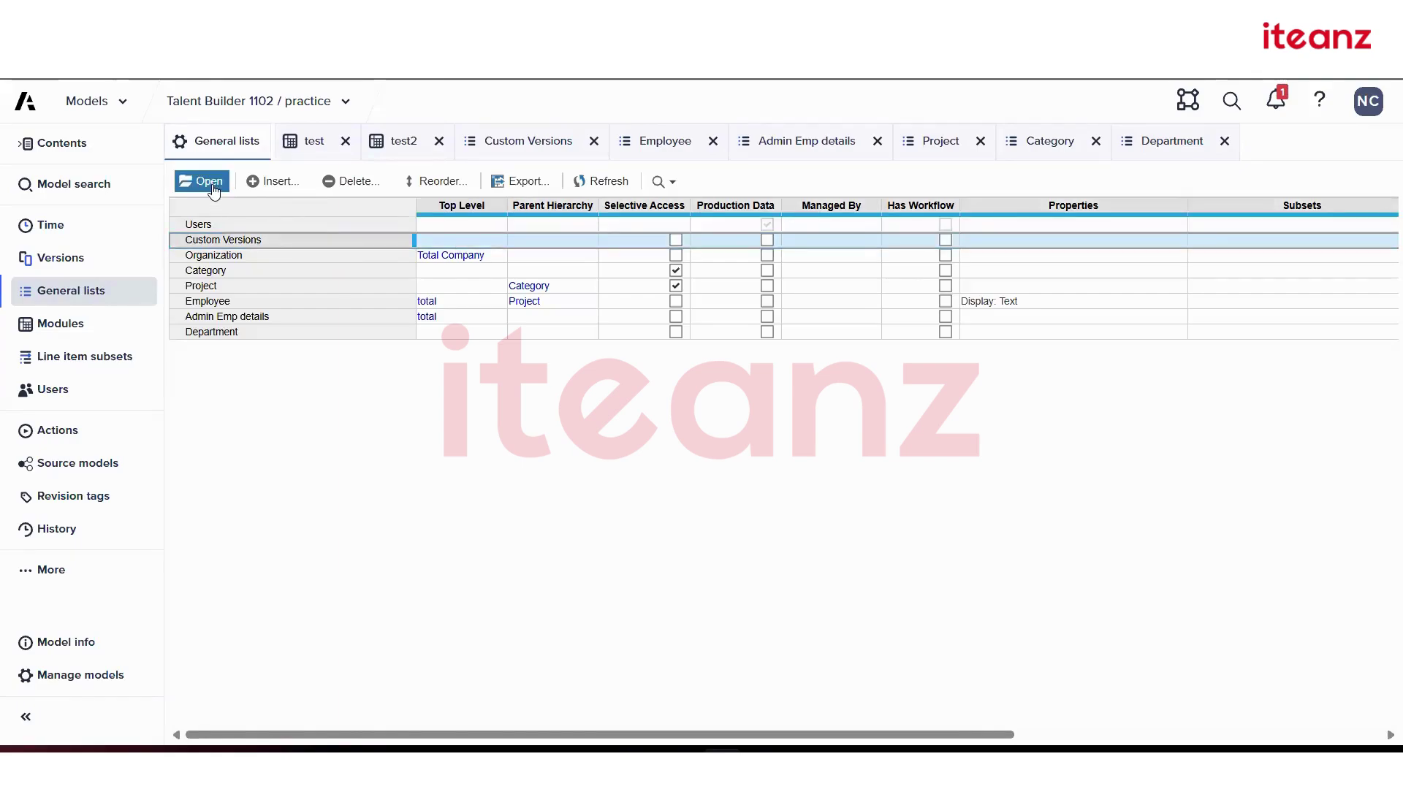
{"action": "left_click", "coordinate": [211, 185]}
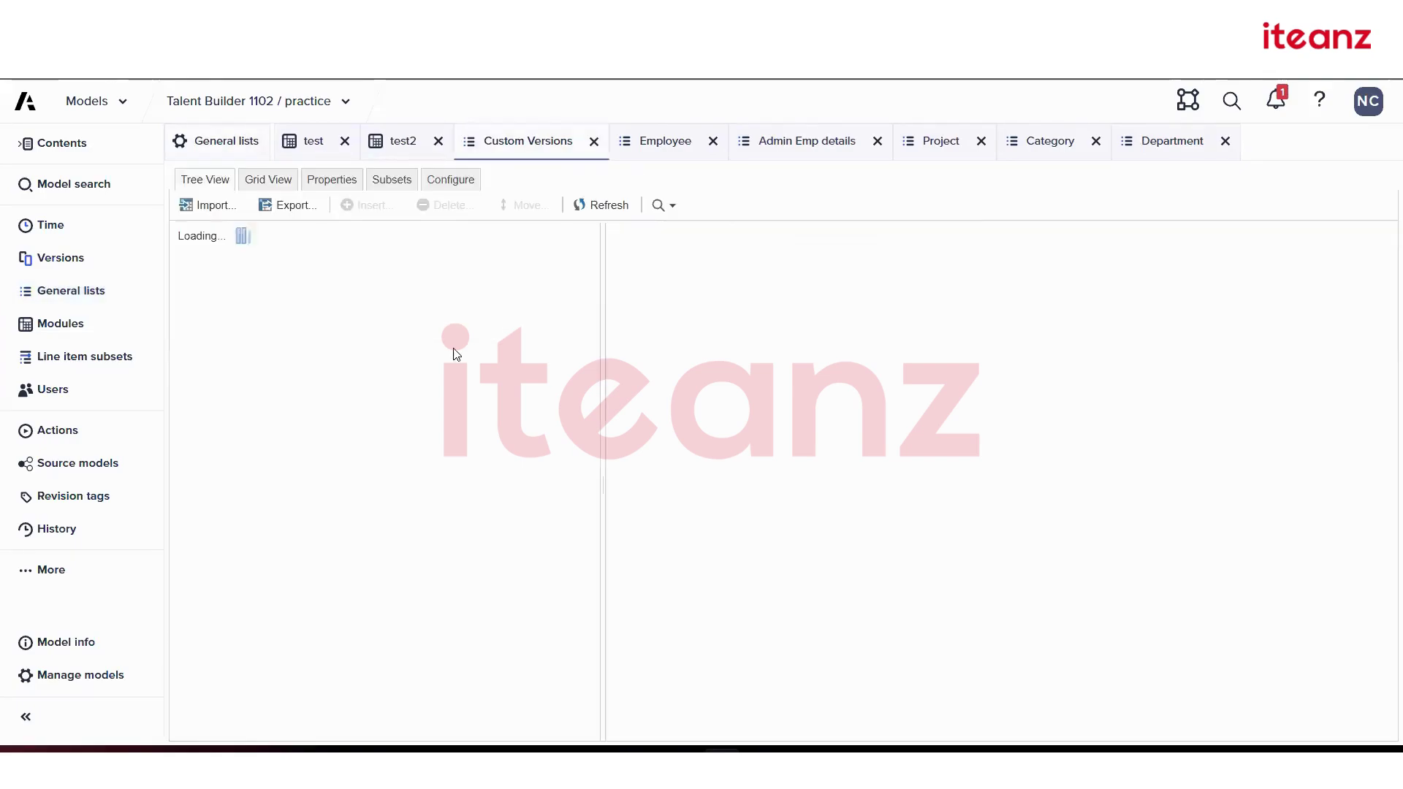
- View the Custom Versions items as a grid, then read the Composite or Hierarchical List and Numbered List explanations in the Lists course
{"action": "left_click", "coordinate": [285, 182]}
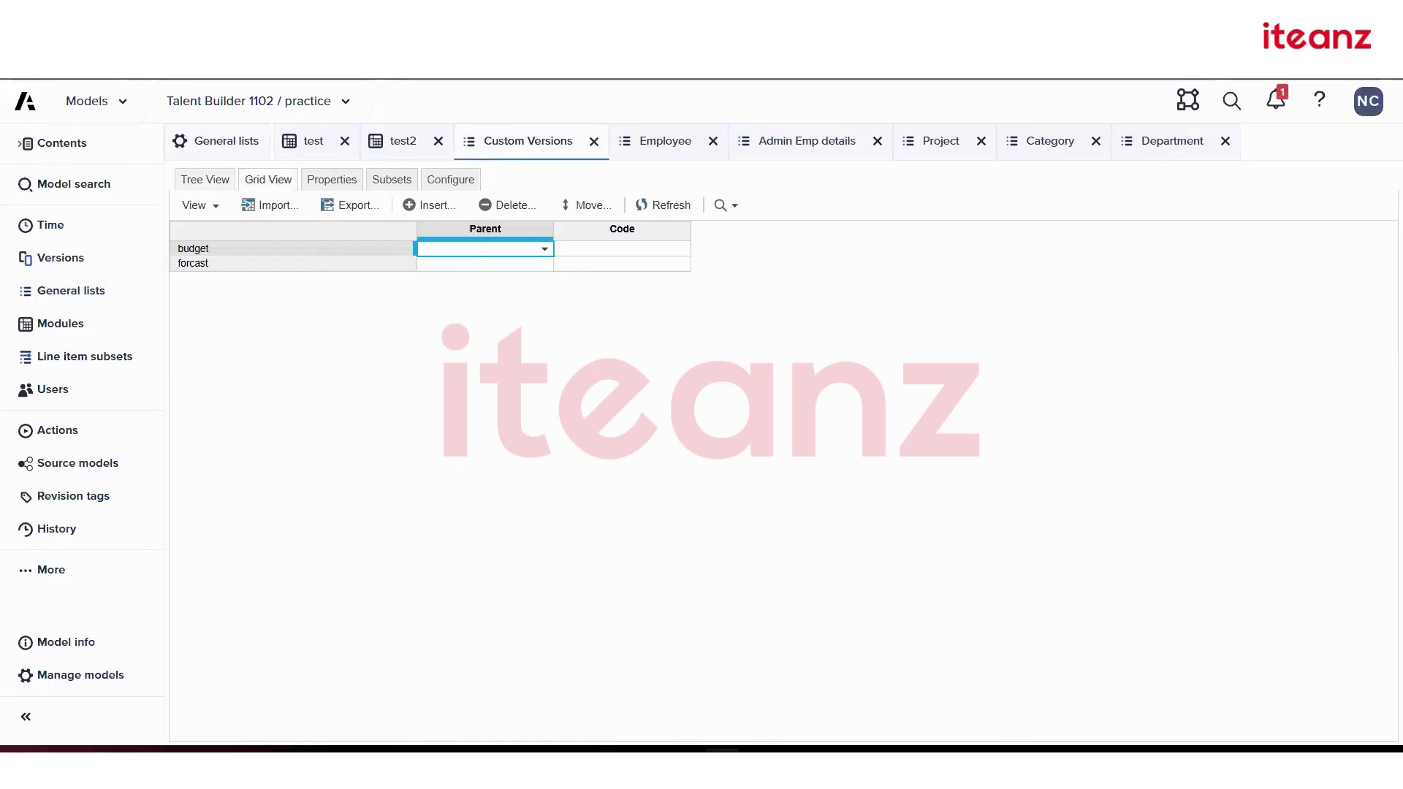
{"action": "left_click", "coordinate": [128, 30]}
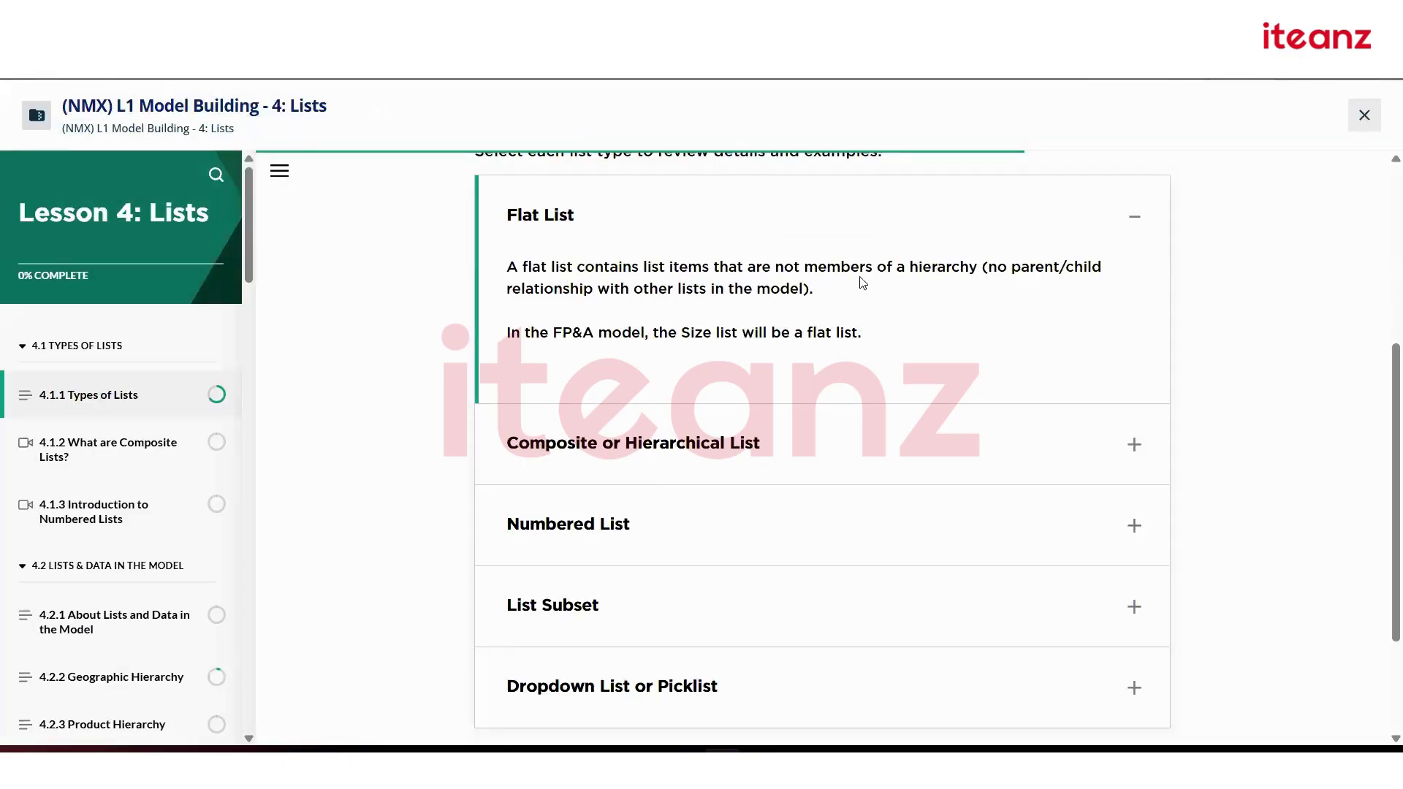
{"action": "left_click", "coordinate": [1117, 238]}
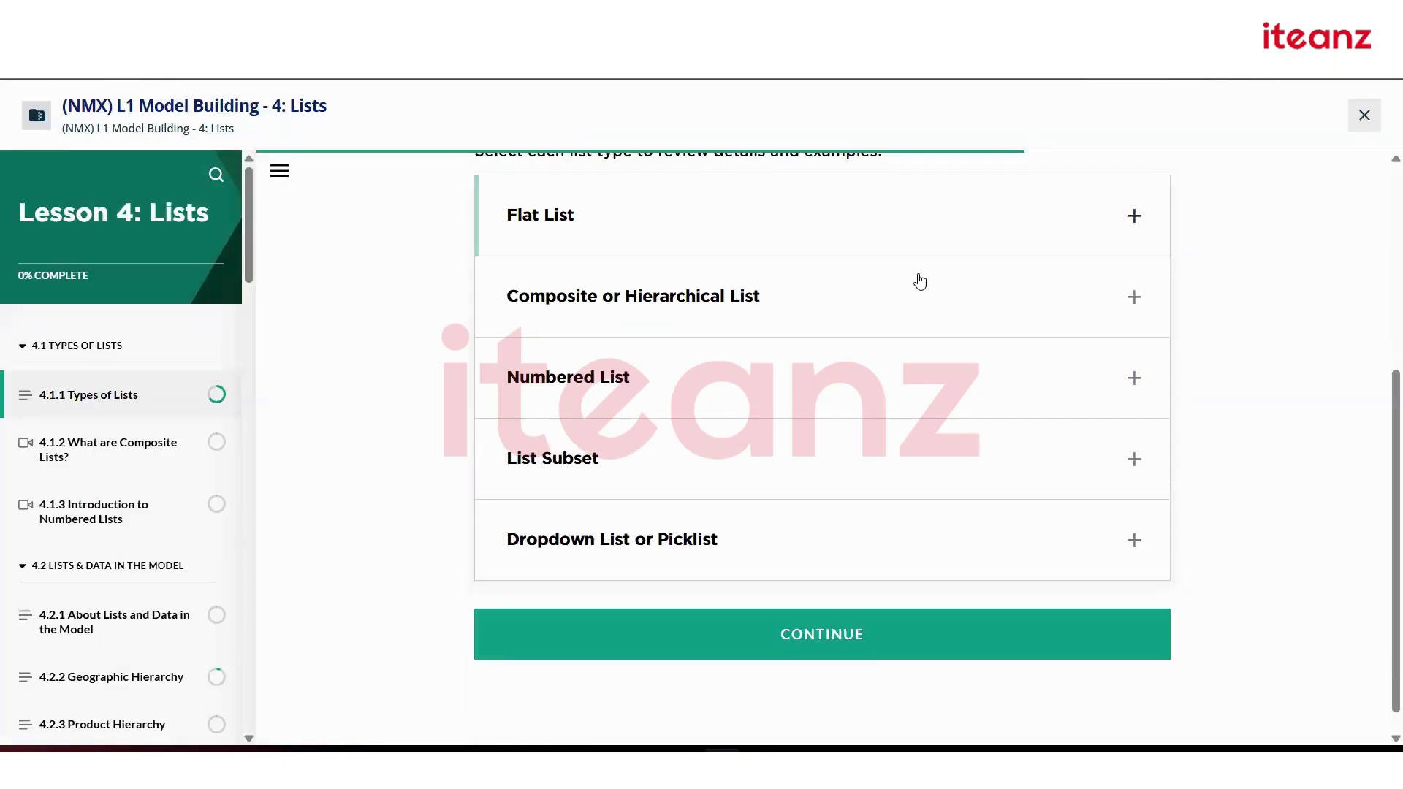
{"action": "left_click", "coordinate": [722, 332]}
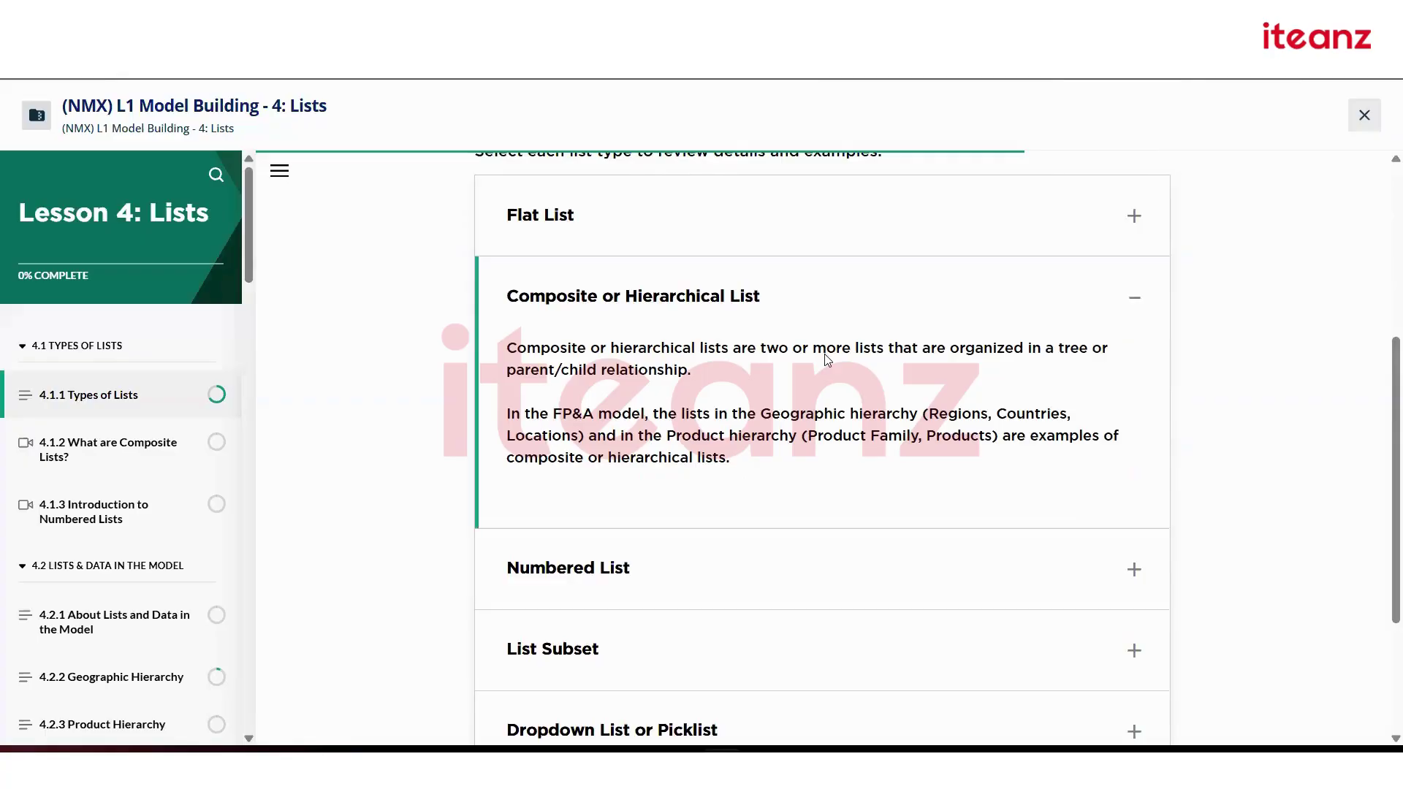
{"action": "left_click", "coordinate": [1136, 302]}
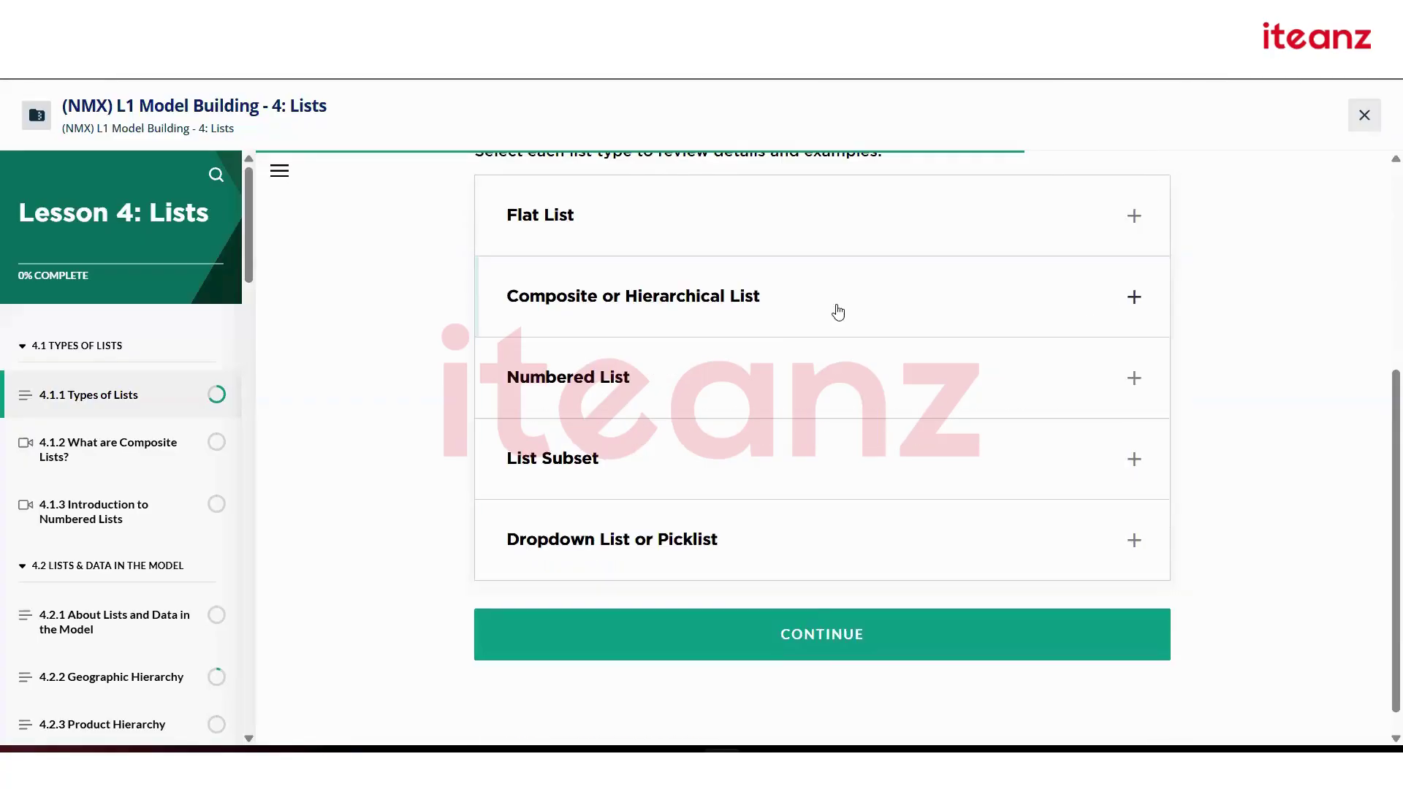
{"action": "left_click", "coordinate": [1049, 376]}
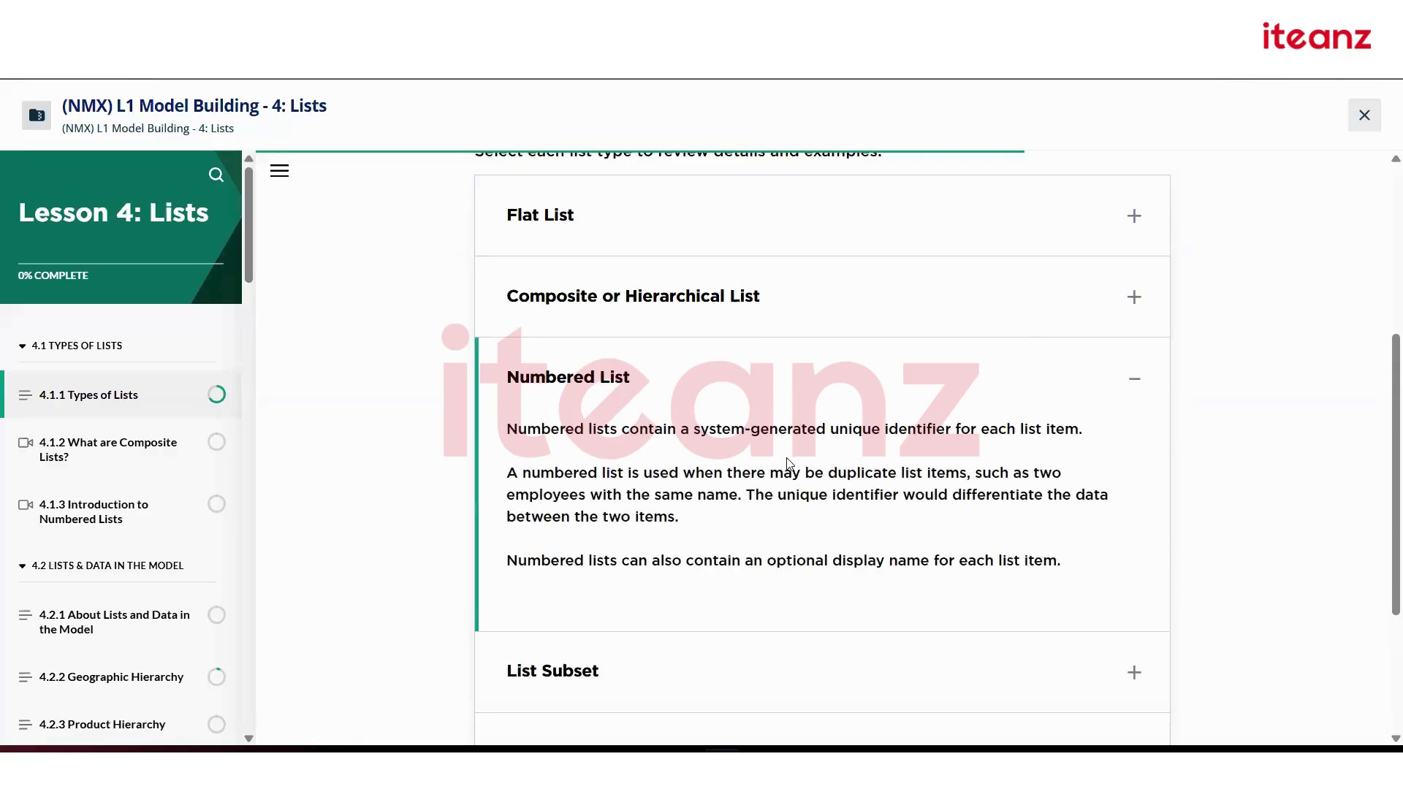
{"action": "scroll", "coordinate": [789, 464], "scroll_direction": "down", "scroll_amount": 1}
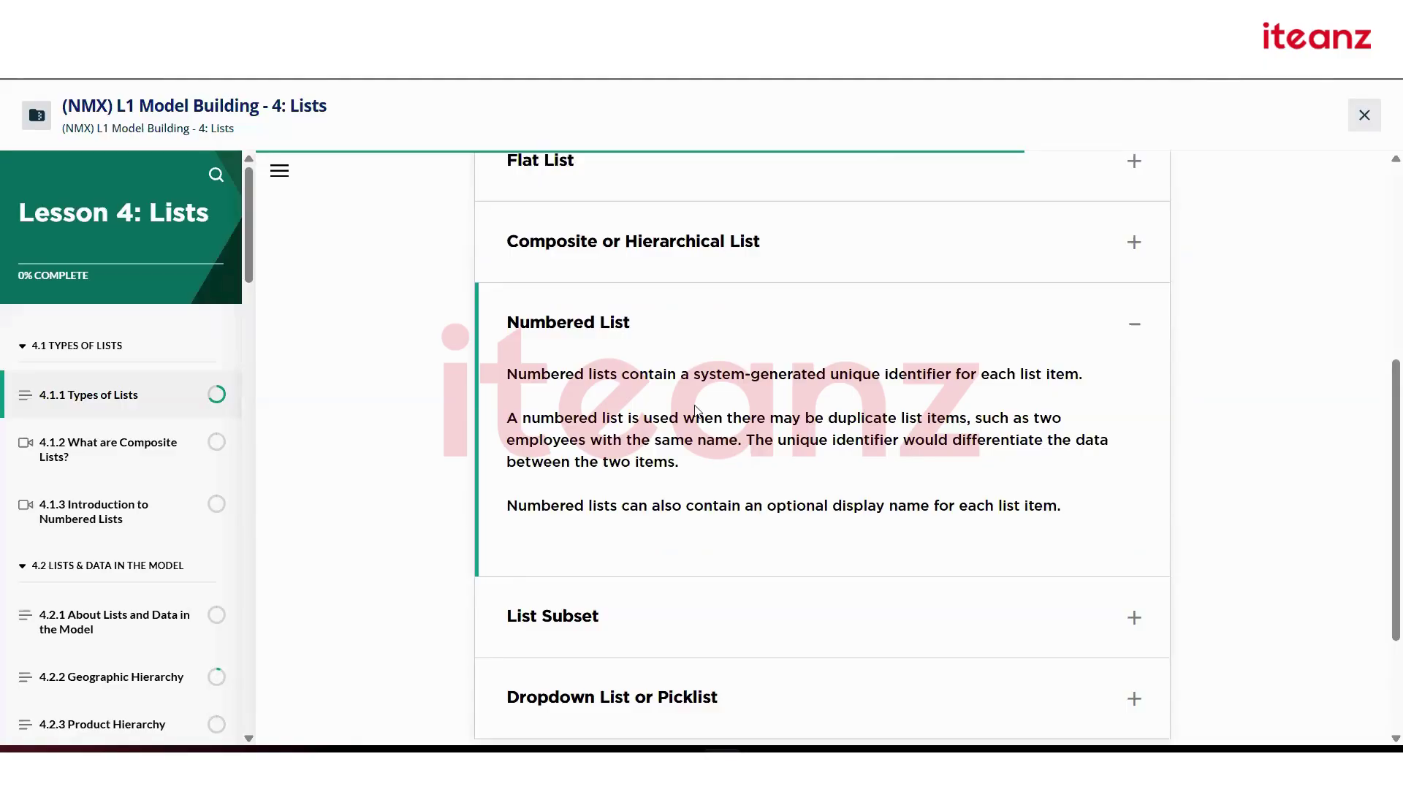
{"action": "left_click", "coordinate": [1131, 329]}
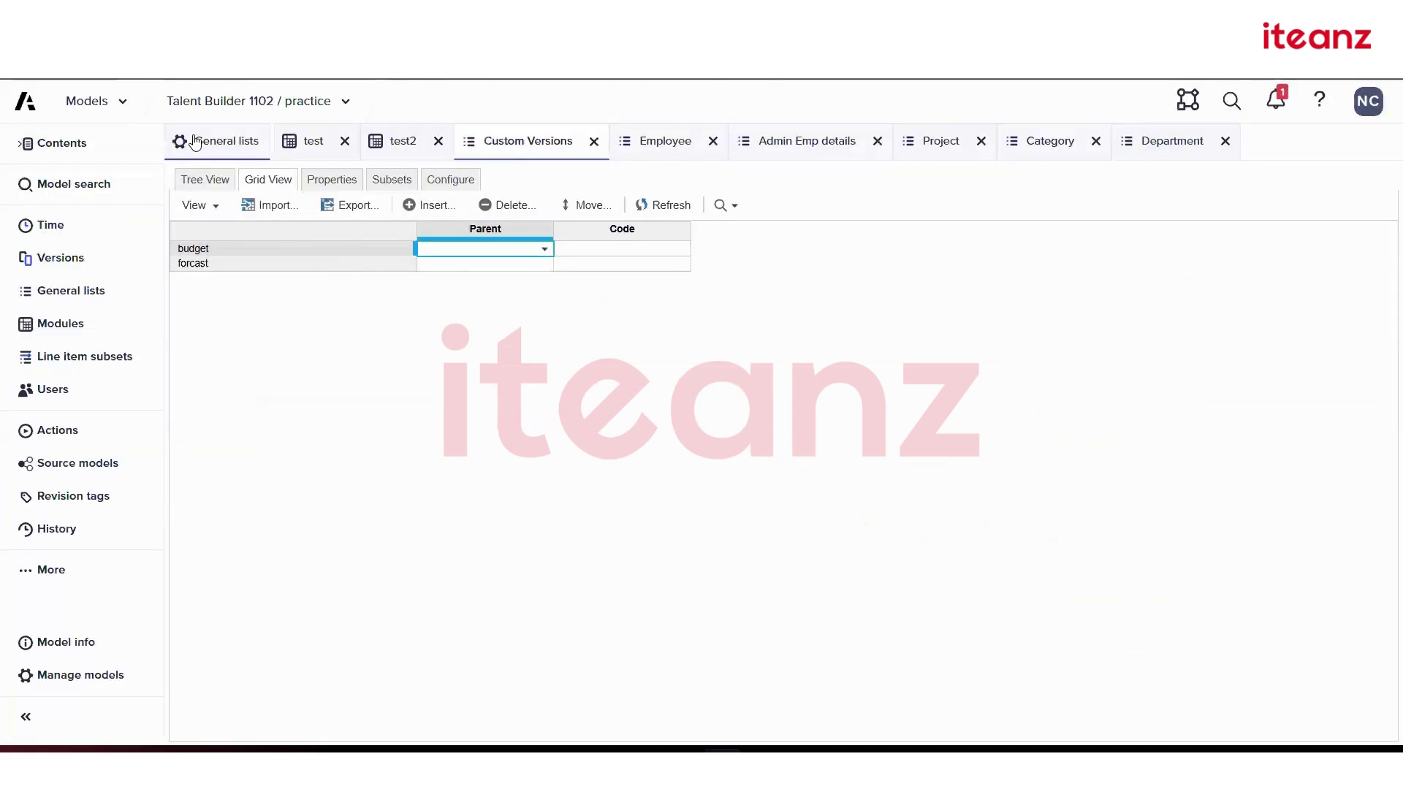
- Return to the practice model's general lists and mark the Department list as Numbered
{"action": "left_click", "coordinate": [195, 142]}
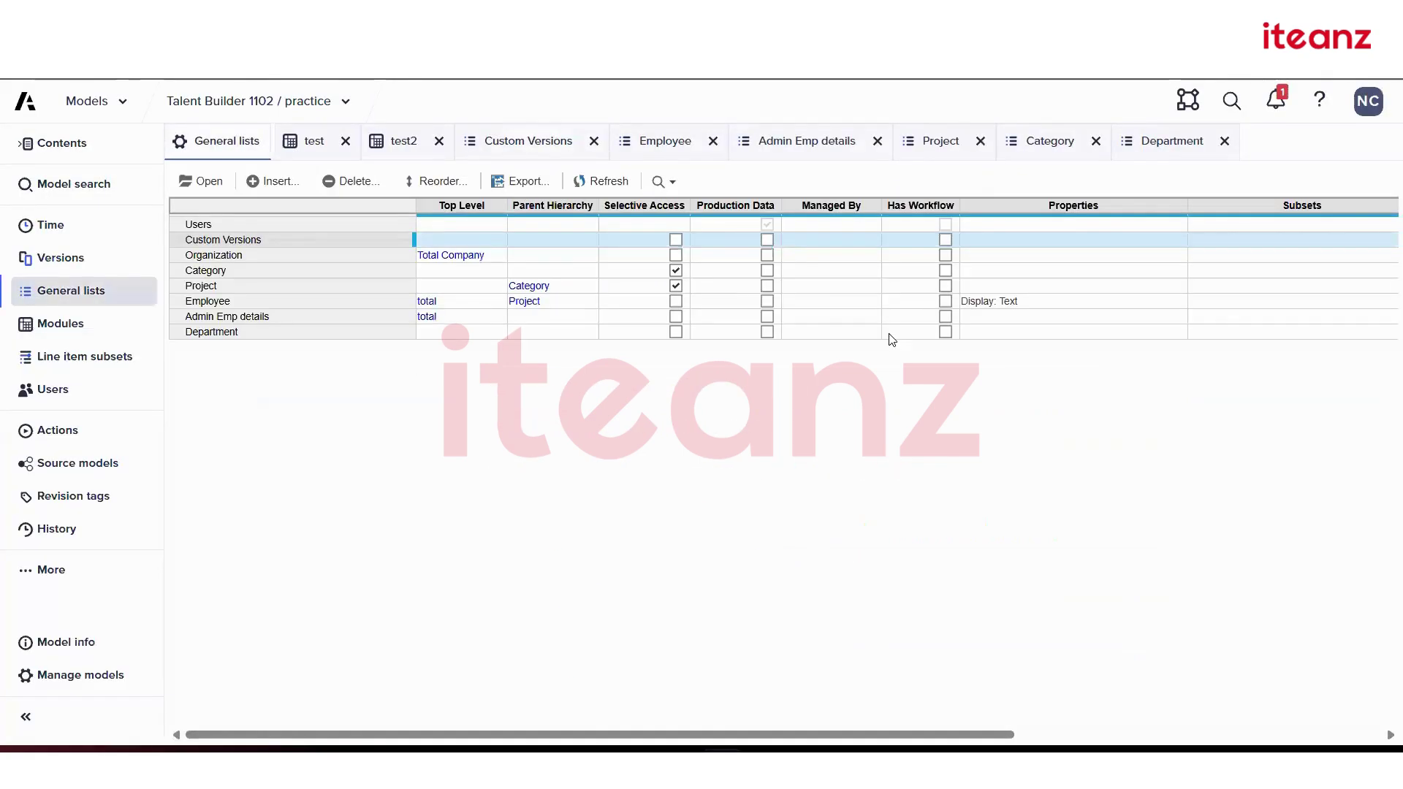
{"action": "left_click", "coordinate": [346, 305]}
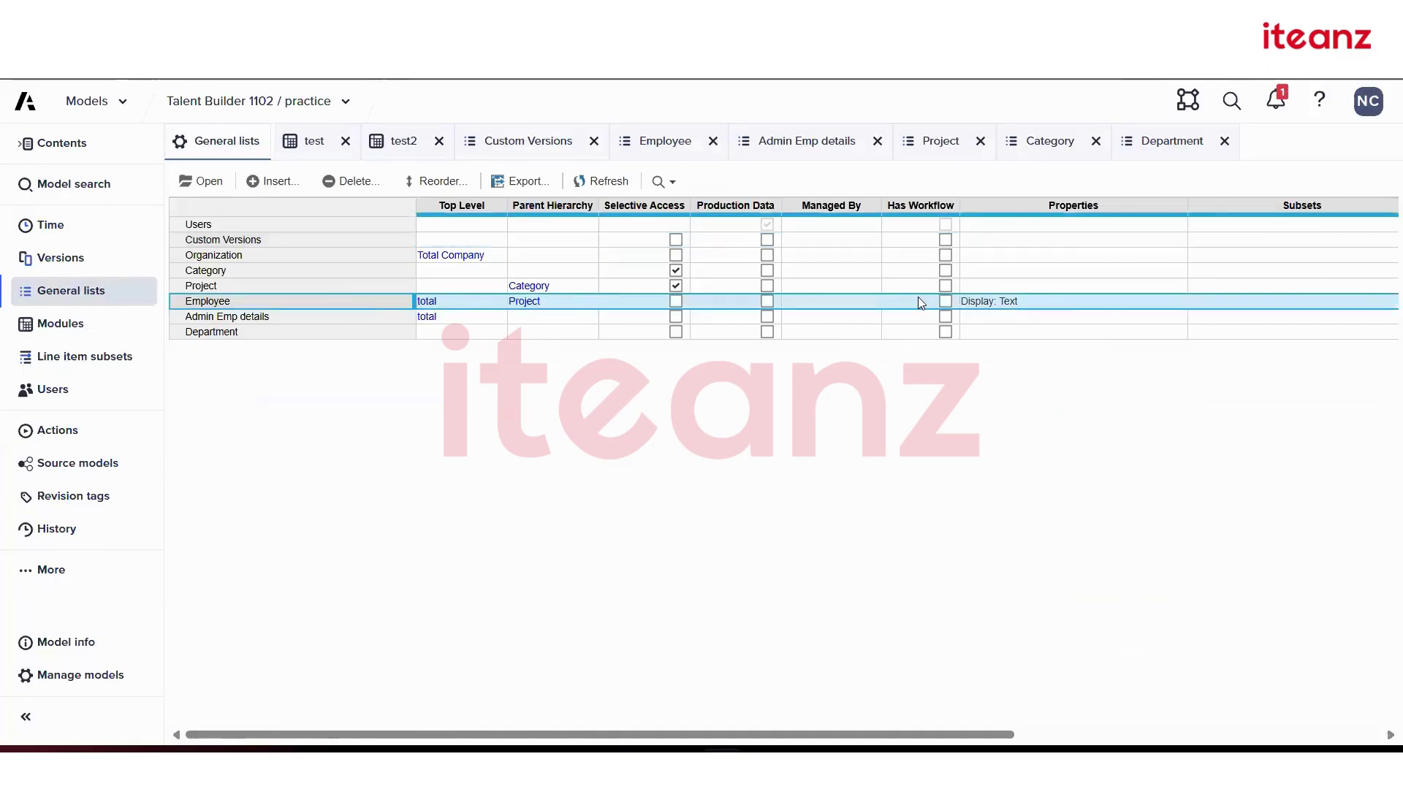
{"action": "scroll", "coordinate": [918, 297], "scroll_direction": "right", "scroll_amount": 5}
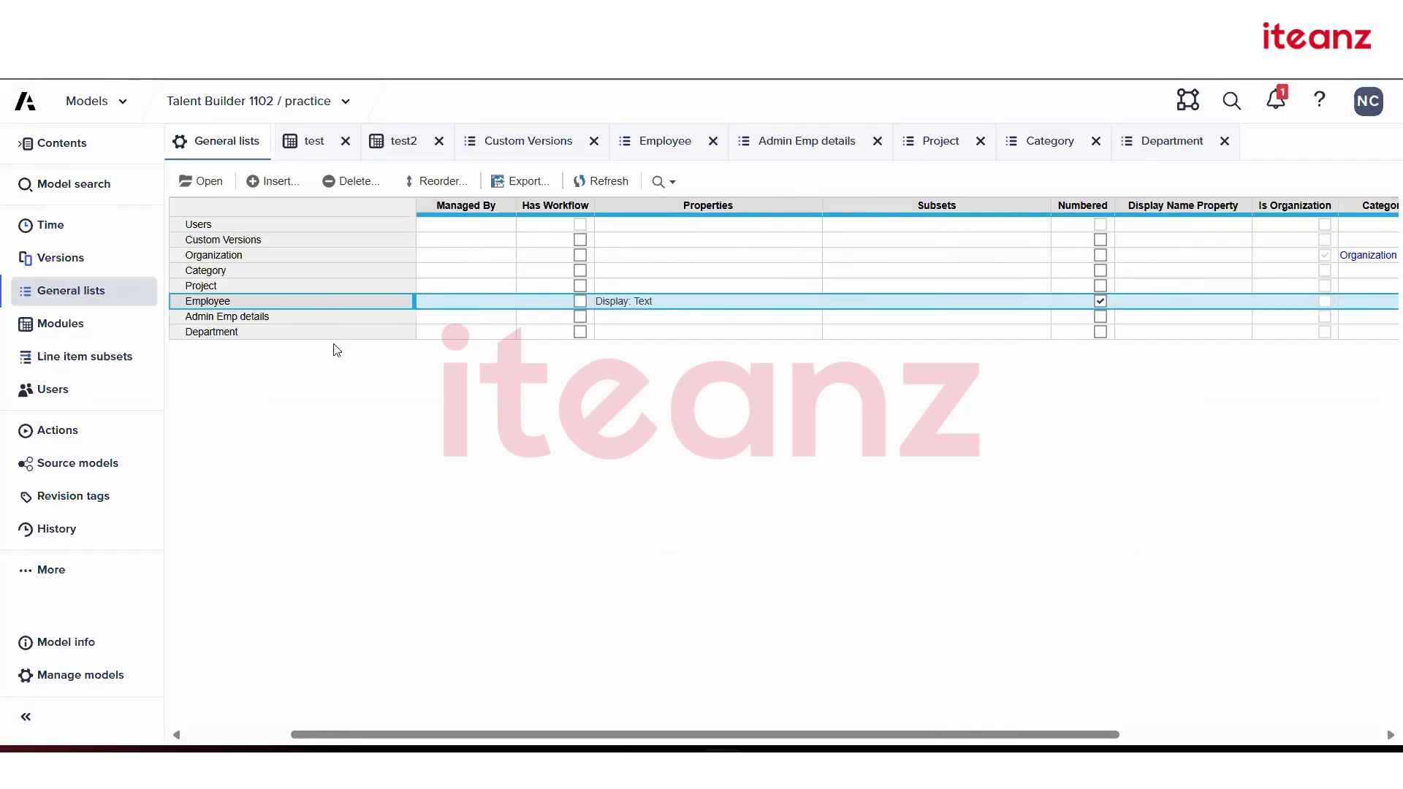
{"action": "left_click", "coordinate": [306, 336]}
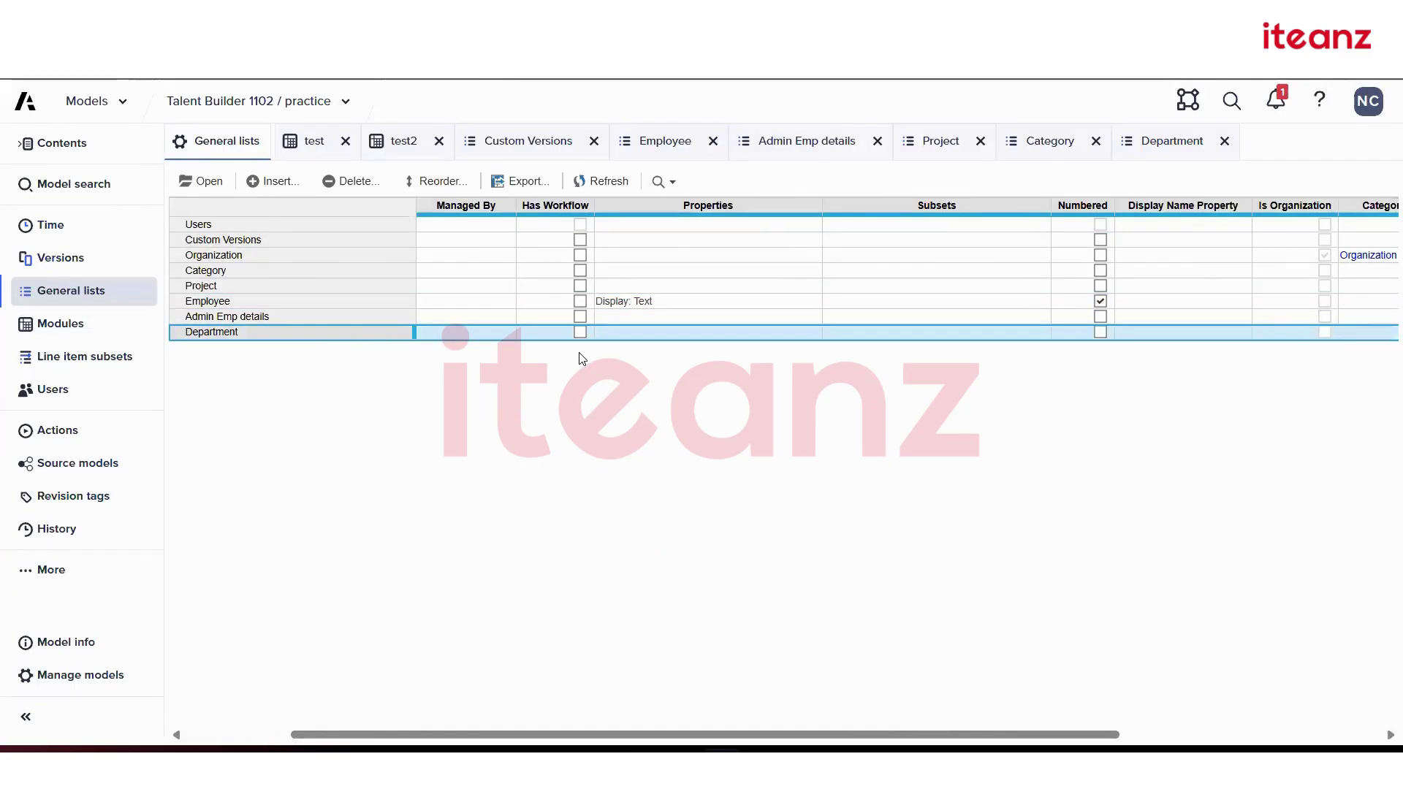
{"action": "left_click", "coordinate": [1100, 334]}
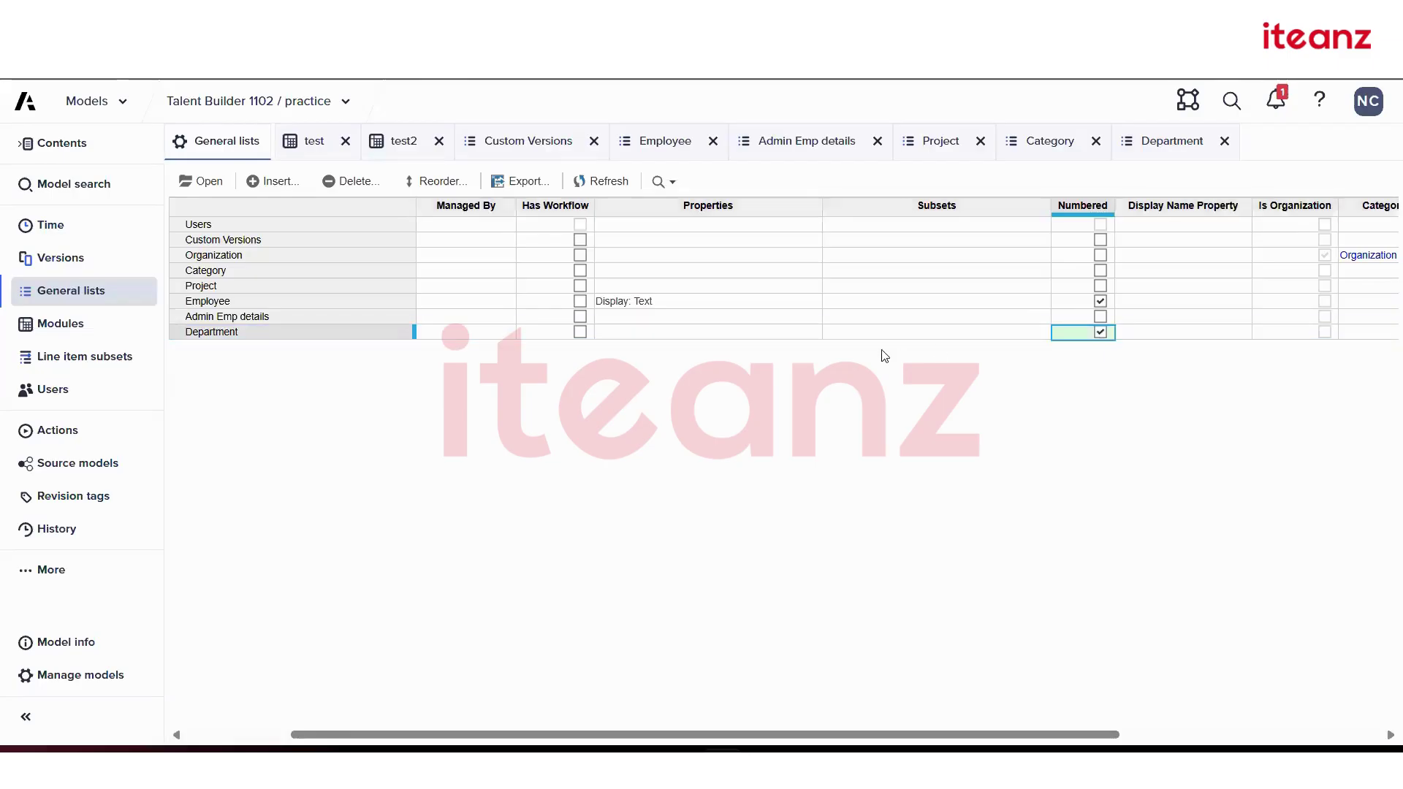
- Open the Department list and insert a property called "name a"
{"action": "left_click", "coordinate": [1154, 146]}
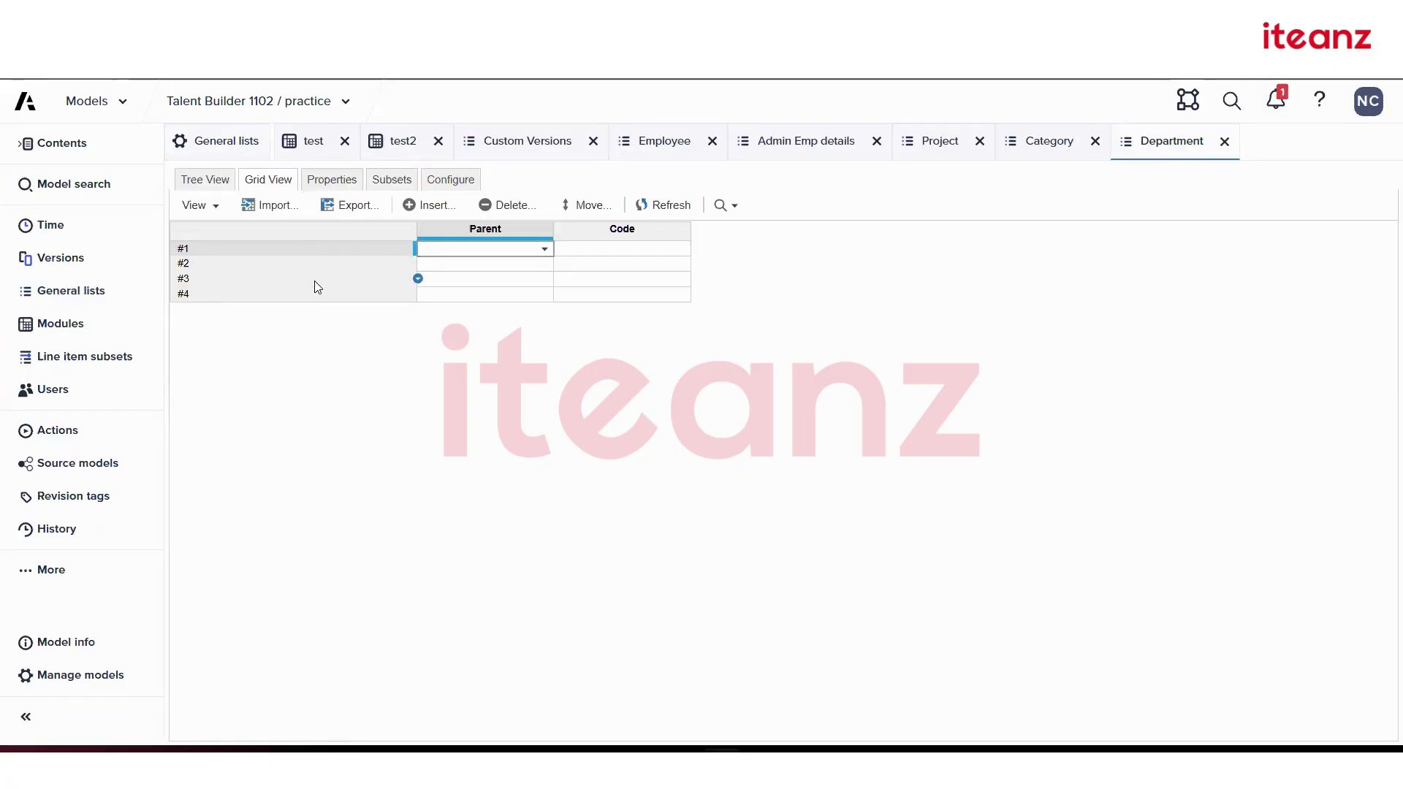
{"action": "left_click", "coordinate": [350, 184]}
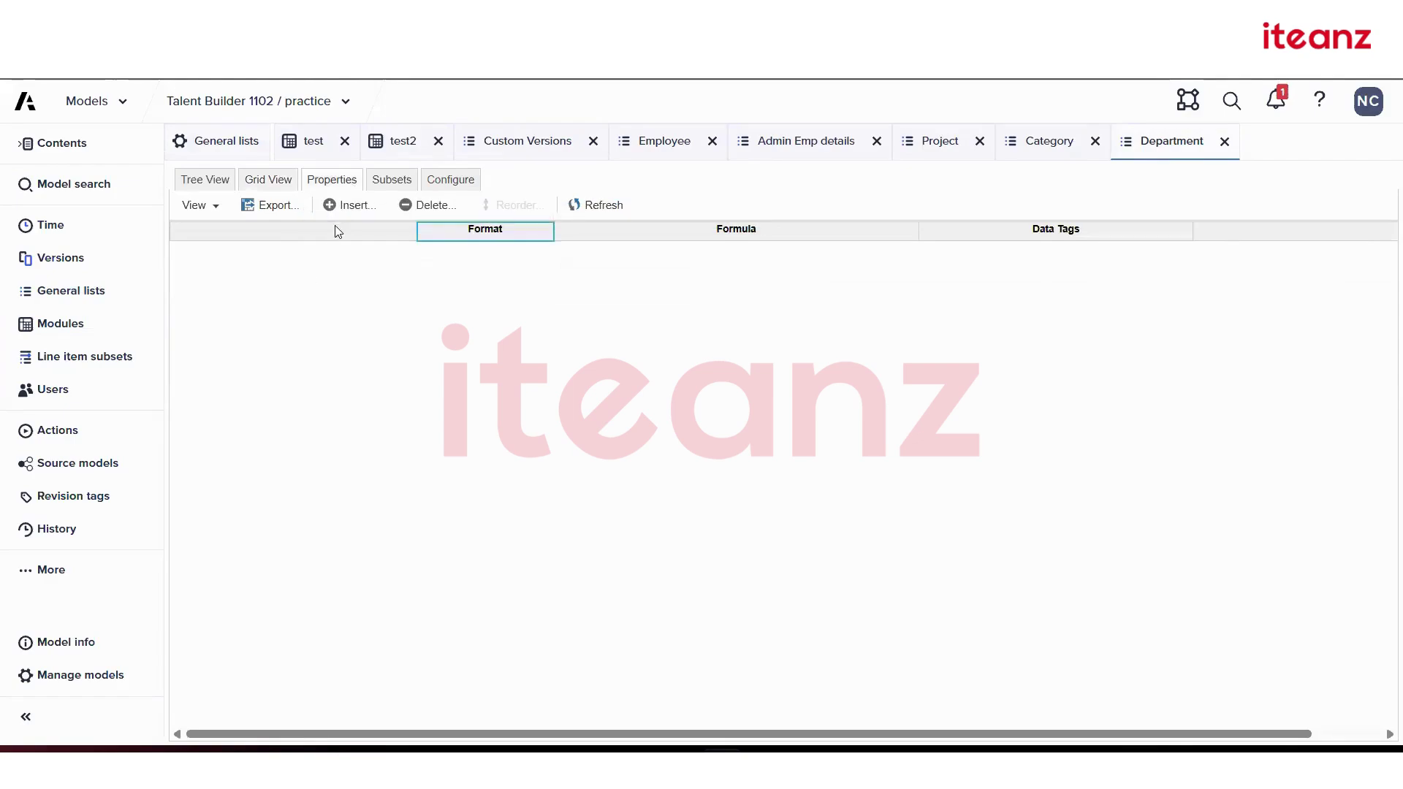
{"action": "left_click", "coordinate": [342, 205]}
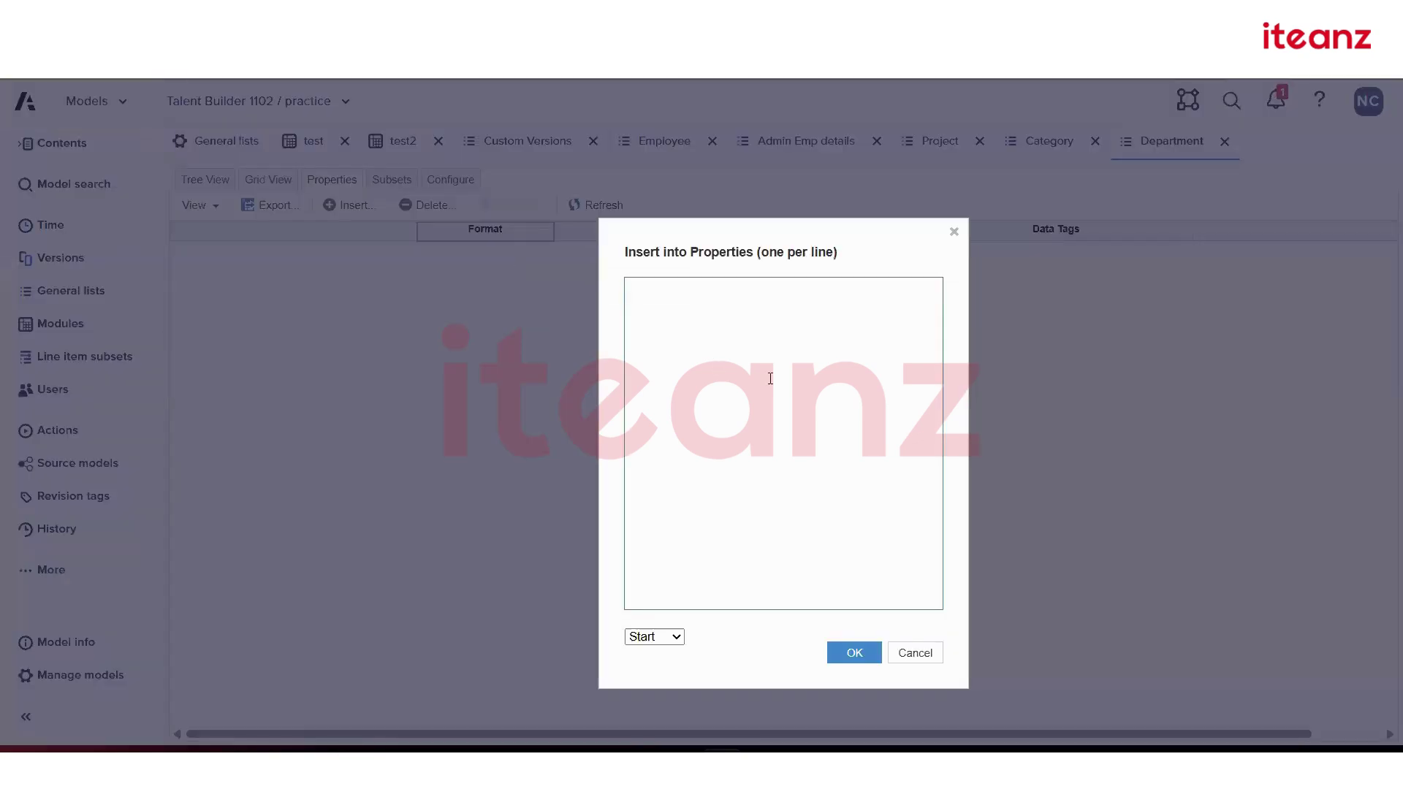
{"action": "type", "text": "name"}
{"action": "left_click", "coordinate": [852, 653]}
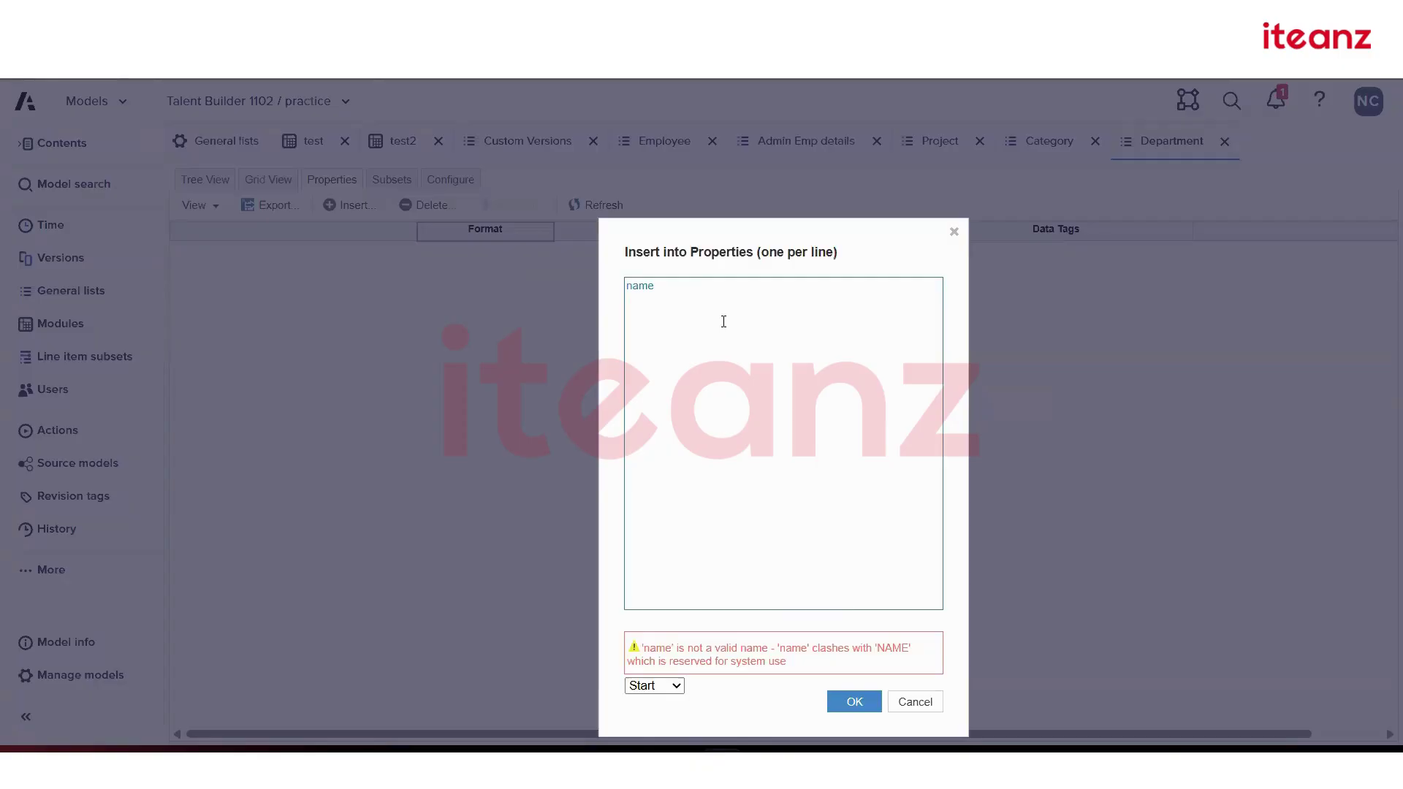
{"action": "type", "text": "a"}
{"action": "left_click", "coordinate": [854, 702]}
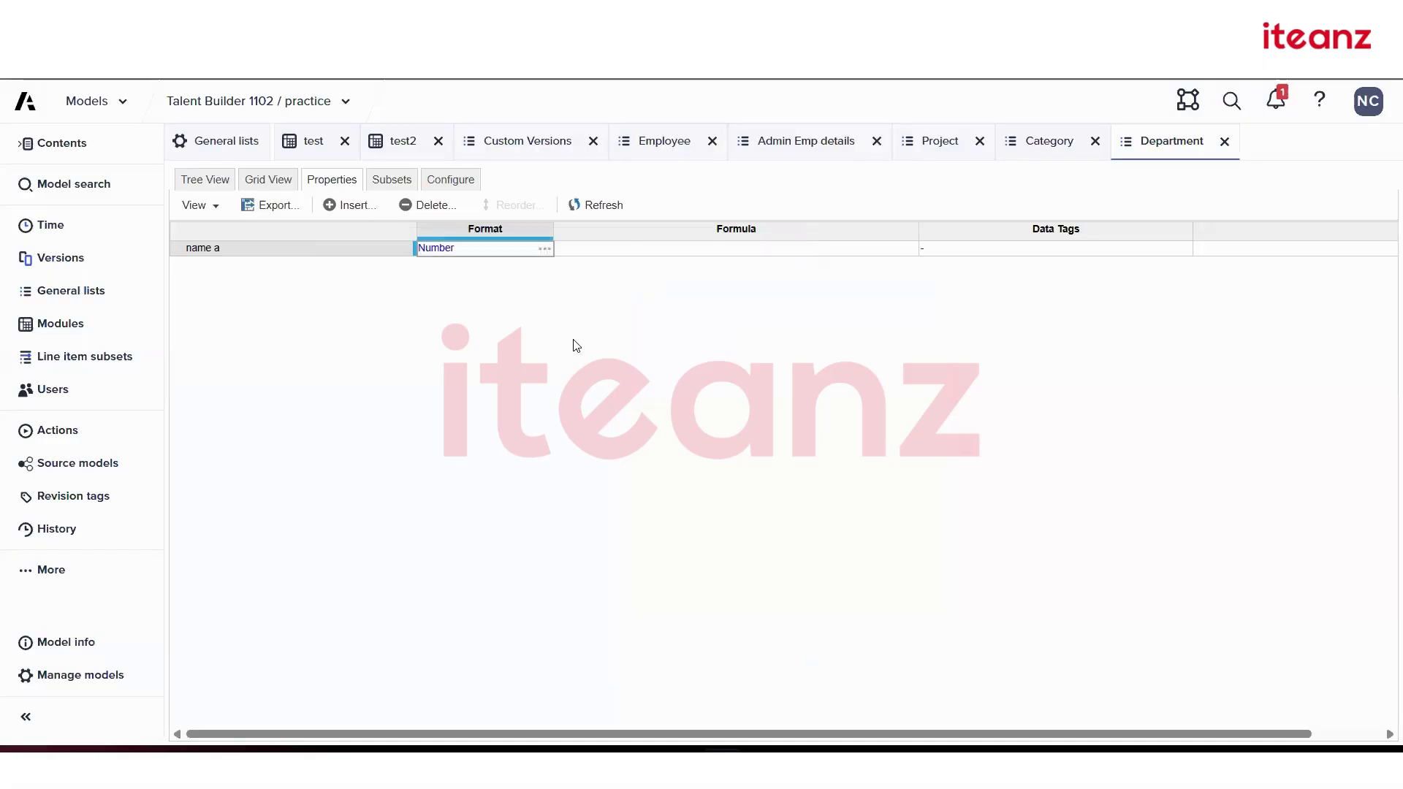
- Set the format of the Department list's "name a" property to Text, with the General text type
{"action": "left_click", "coordinate": [544, 250]}
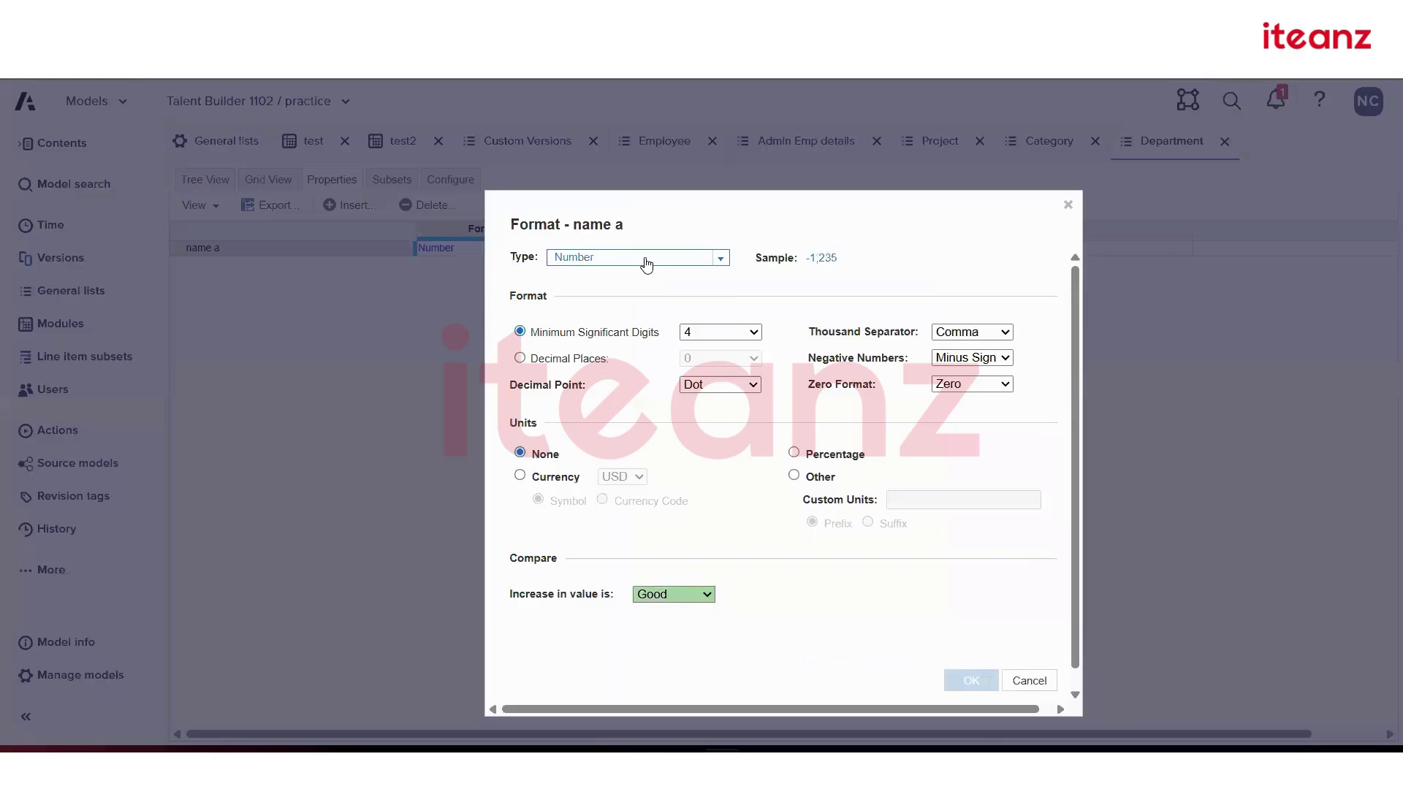
{"action": "left_click", "coordinate": [646, 264]}
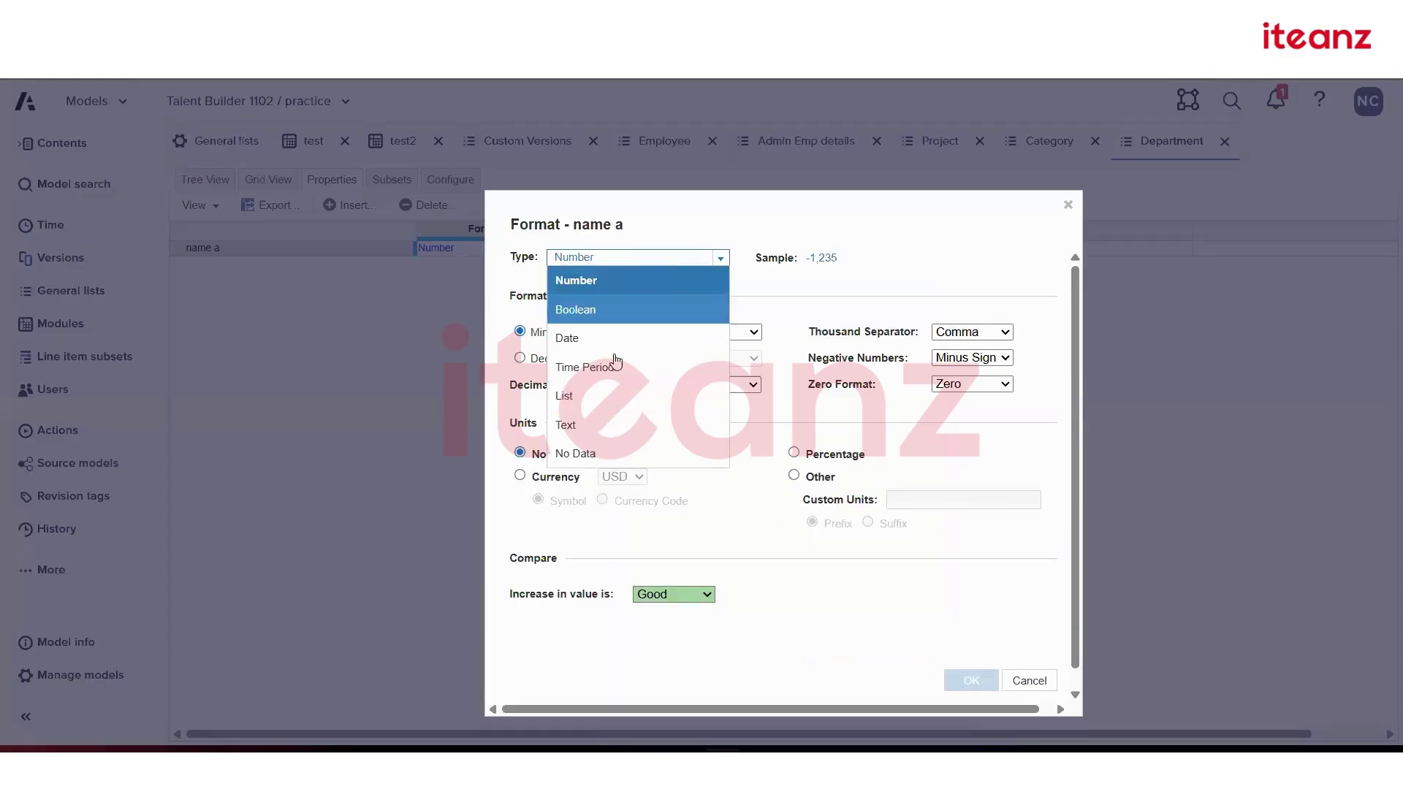
{"action": "left_click", "coordinate": [626, 425]}
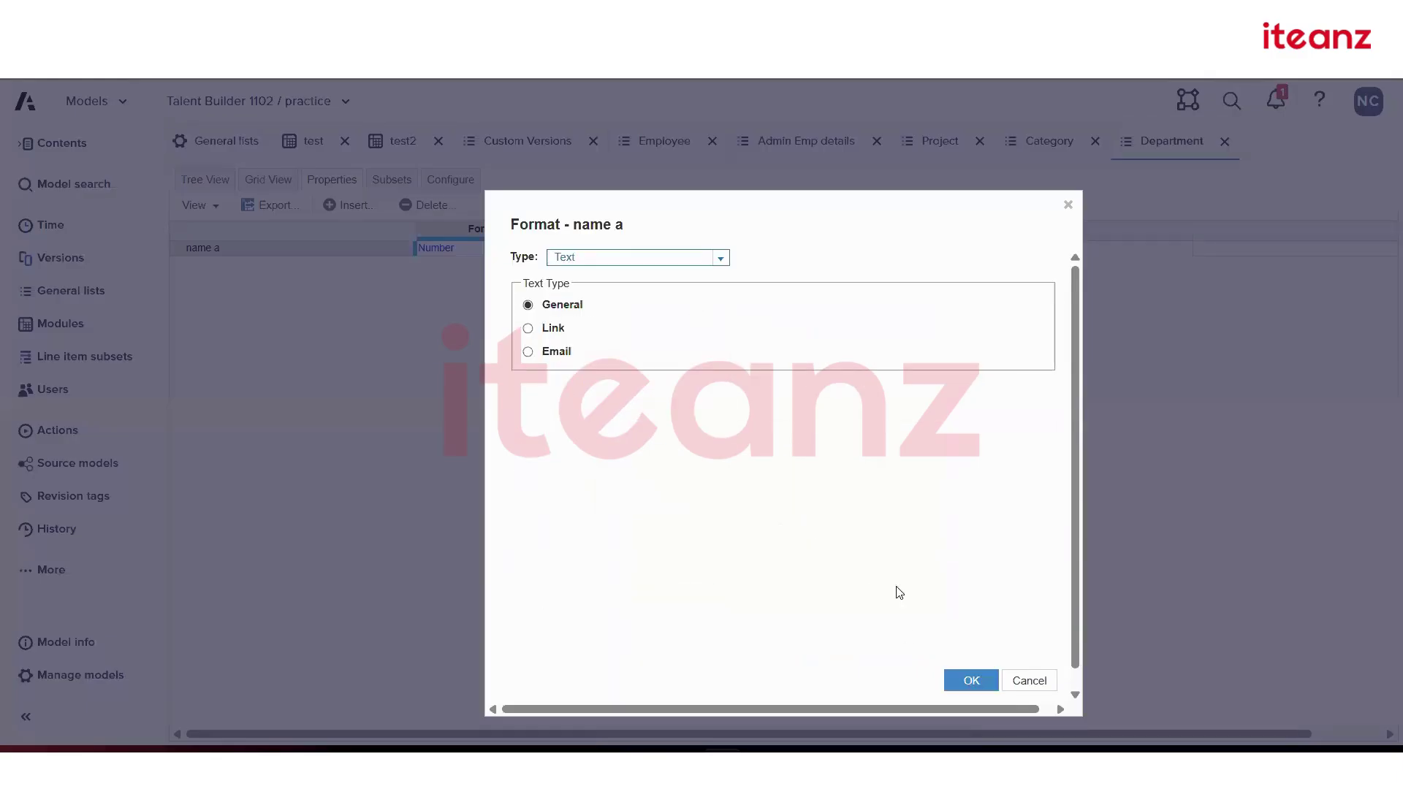
{"action": "left_click", "coordinate": [970, 679]}
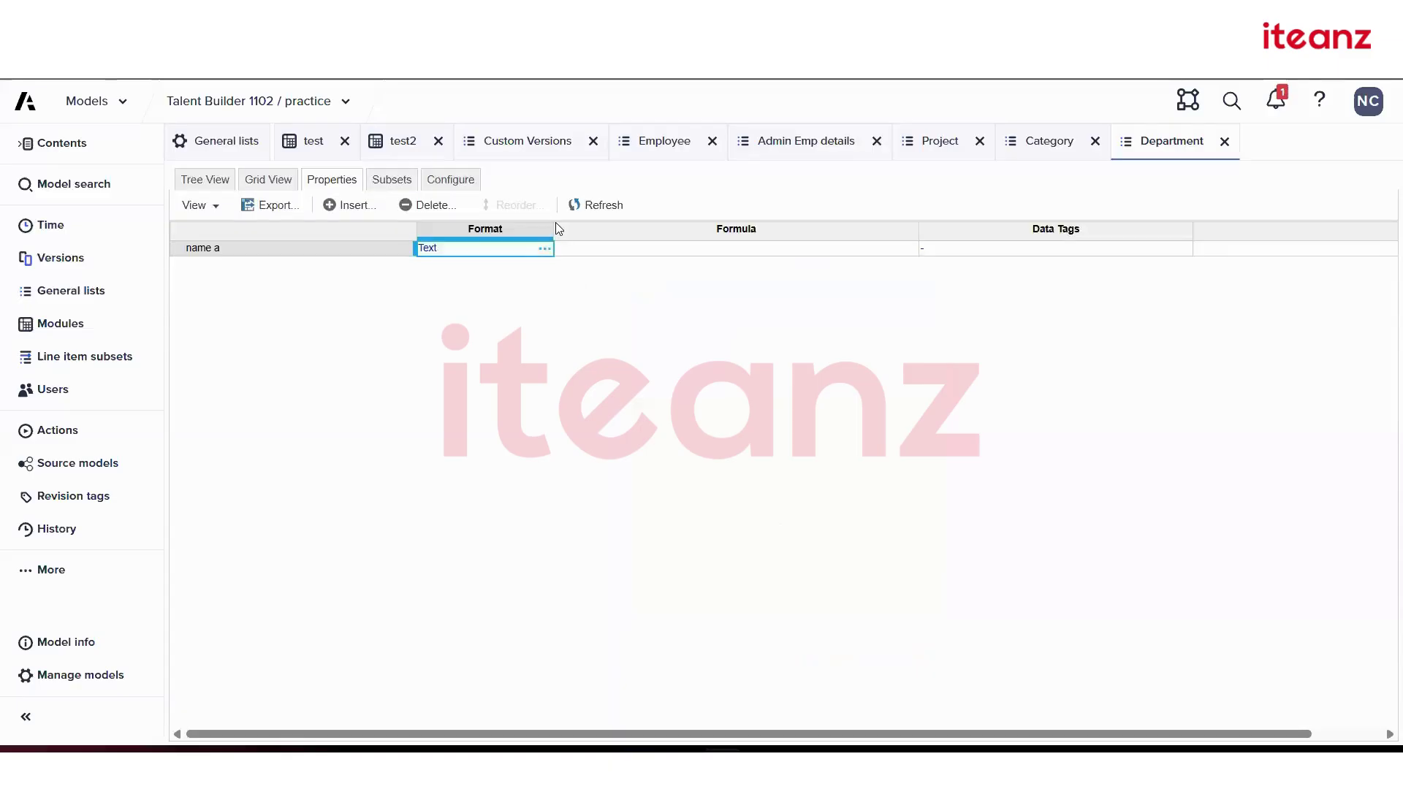
- Fill in the "name a" property in the Department grid with ag for items #1, #2 and #3 and sg for #4
{"action": "left_click", "coordinate": [280, 183]}
{"action": "left_click", "coordinate": [733, 252]}
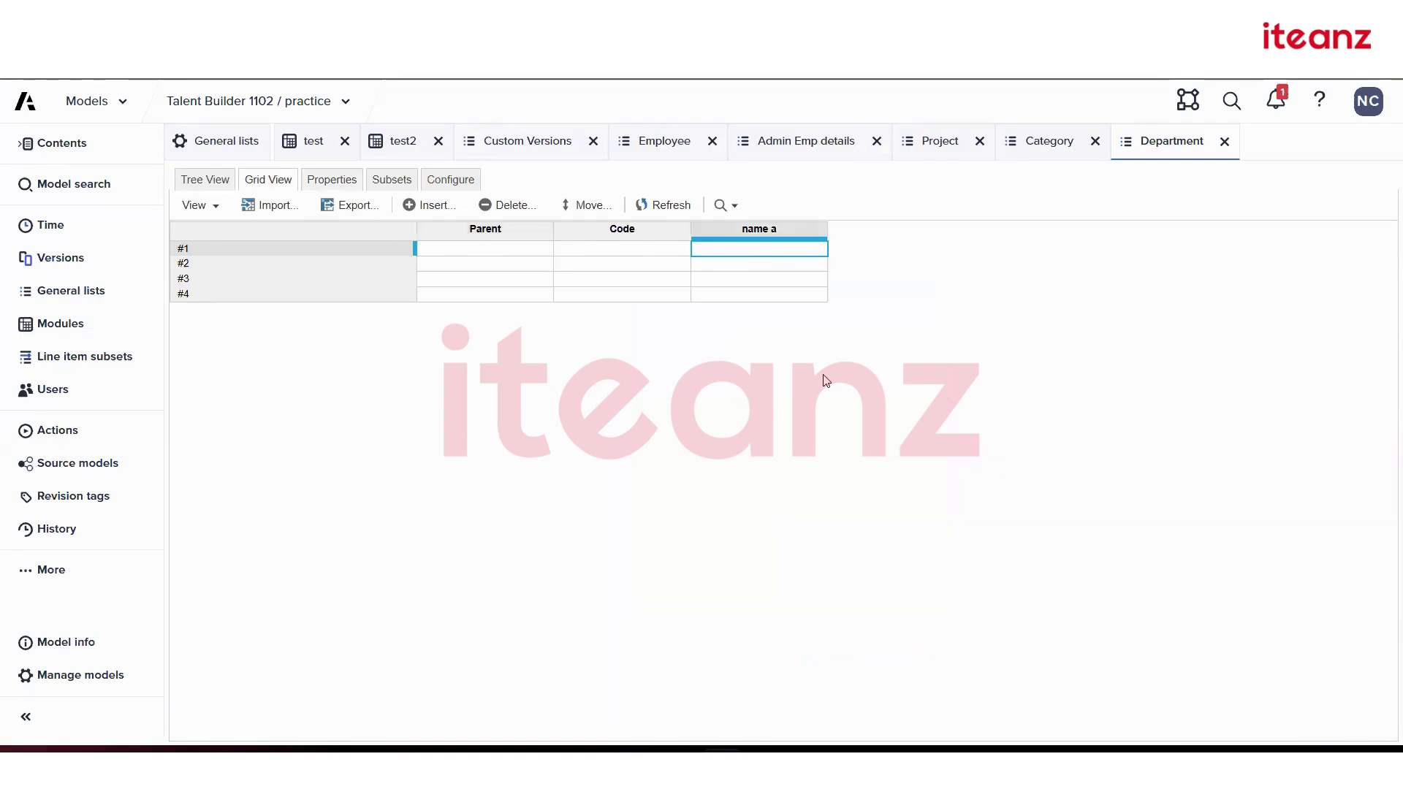
{"action": "type", "text": "ag"}
{"action": "key", "text": "Return"}
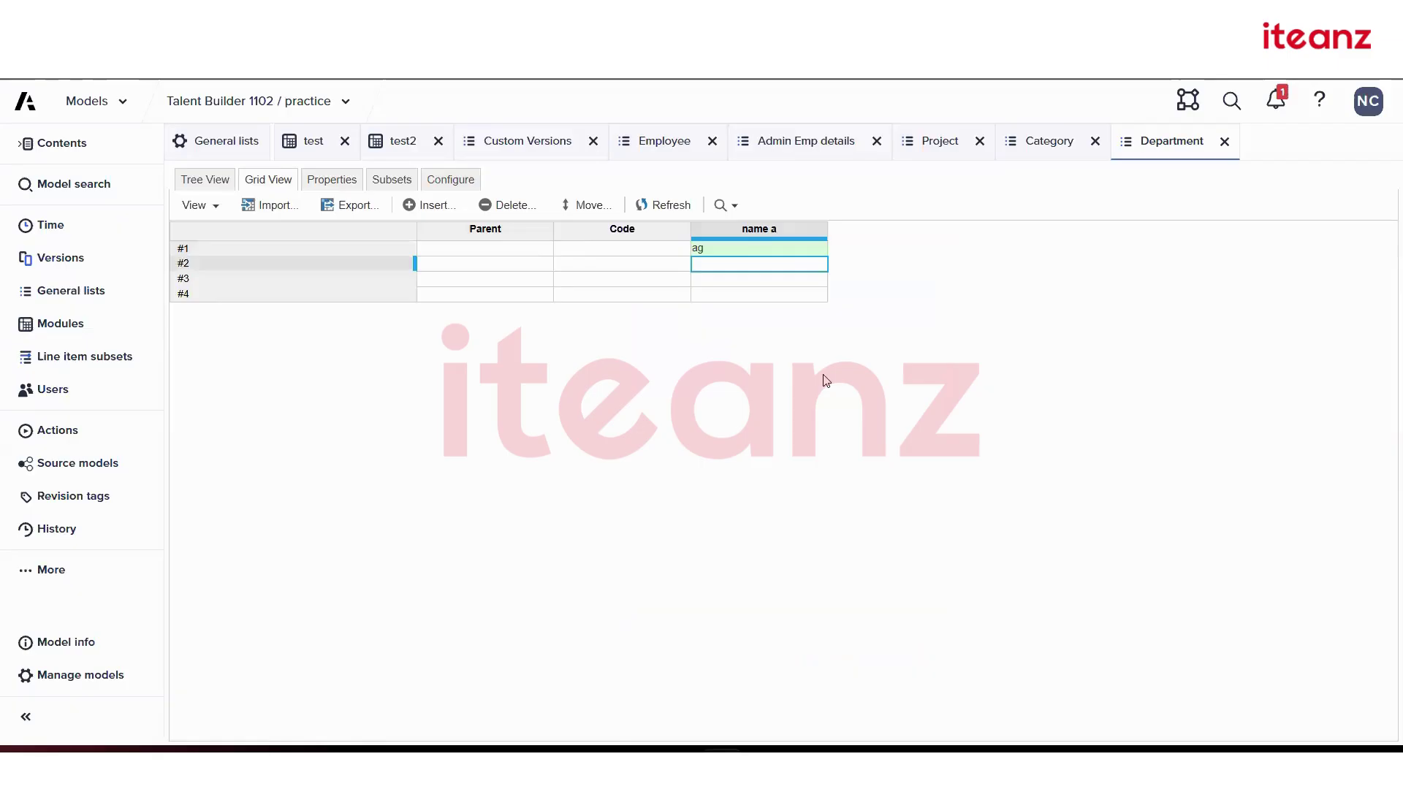
{"action": "type", "text": "ag"}
{"action": "key", "text": "Return"}
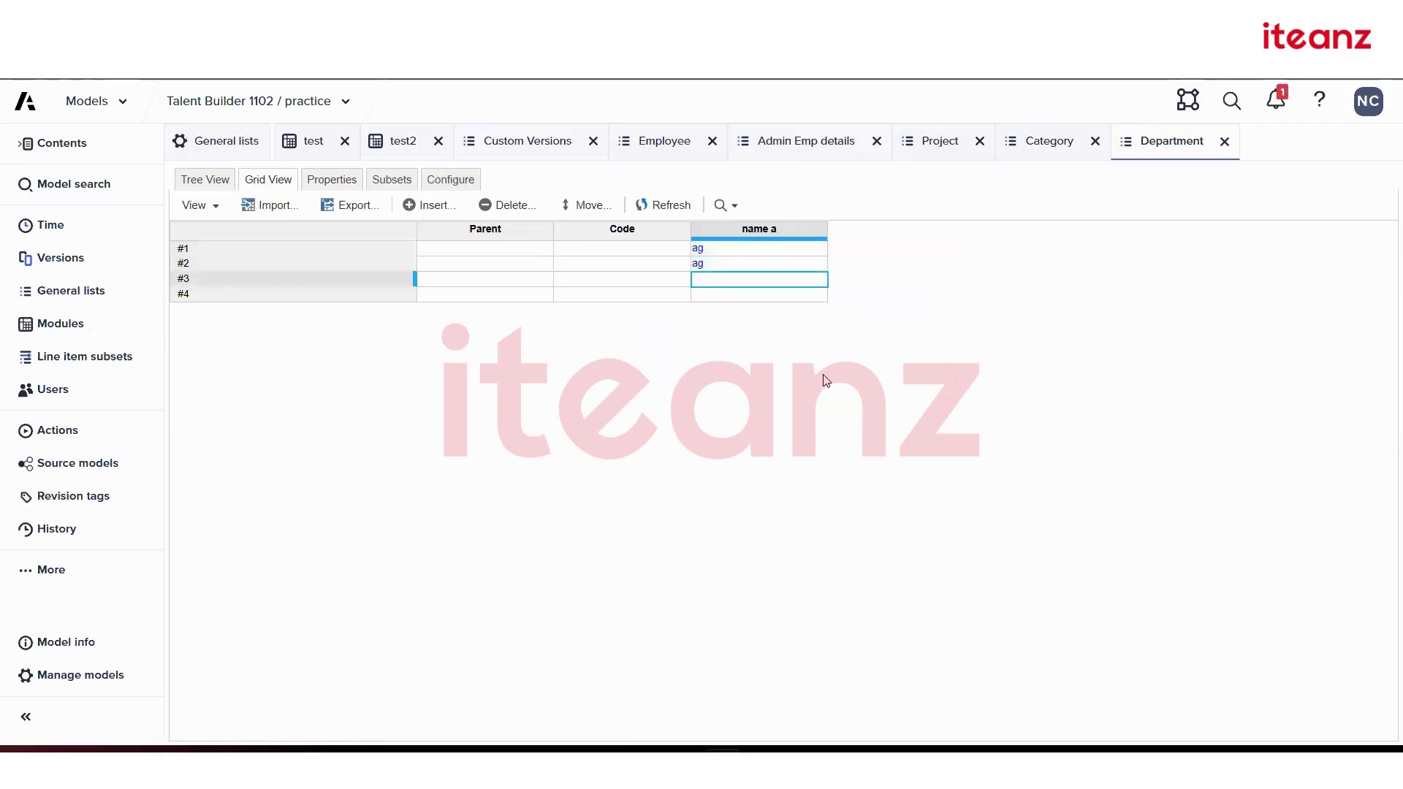
{"action": "type", "text": "ag"}
{"action": "key", "text": "Return"}
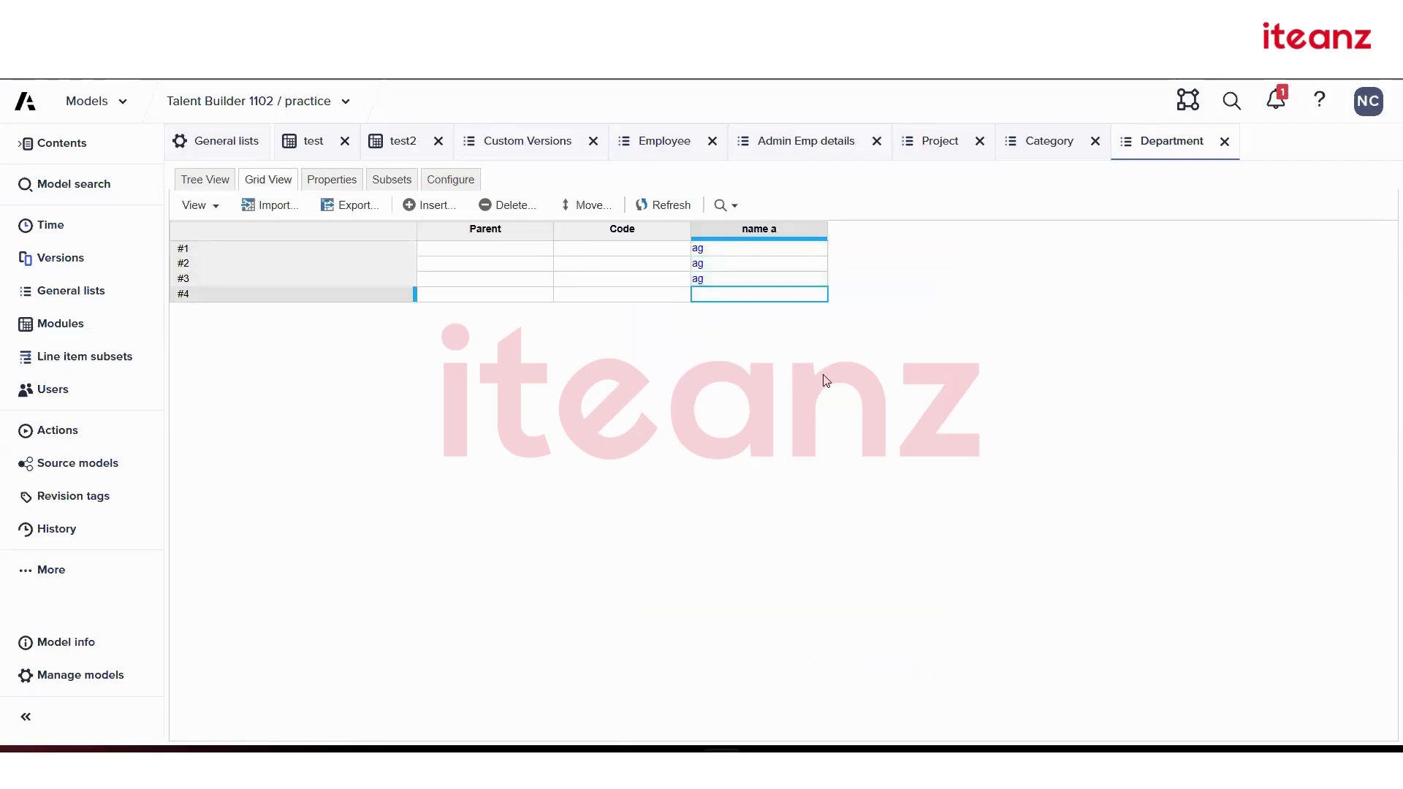
{"action": "type", "text": "sg"}
{"action": "key", "text": "Return"}
- Set the Display Name Property of the Department list to "name a" in the general lists
{"action": "left_click", "coordinate": [205, 146]}
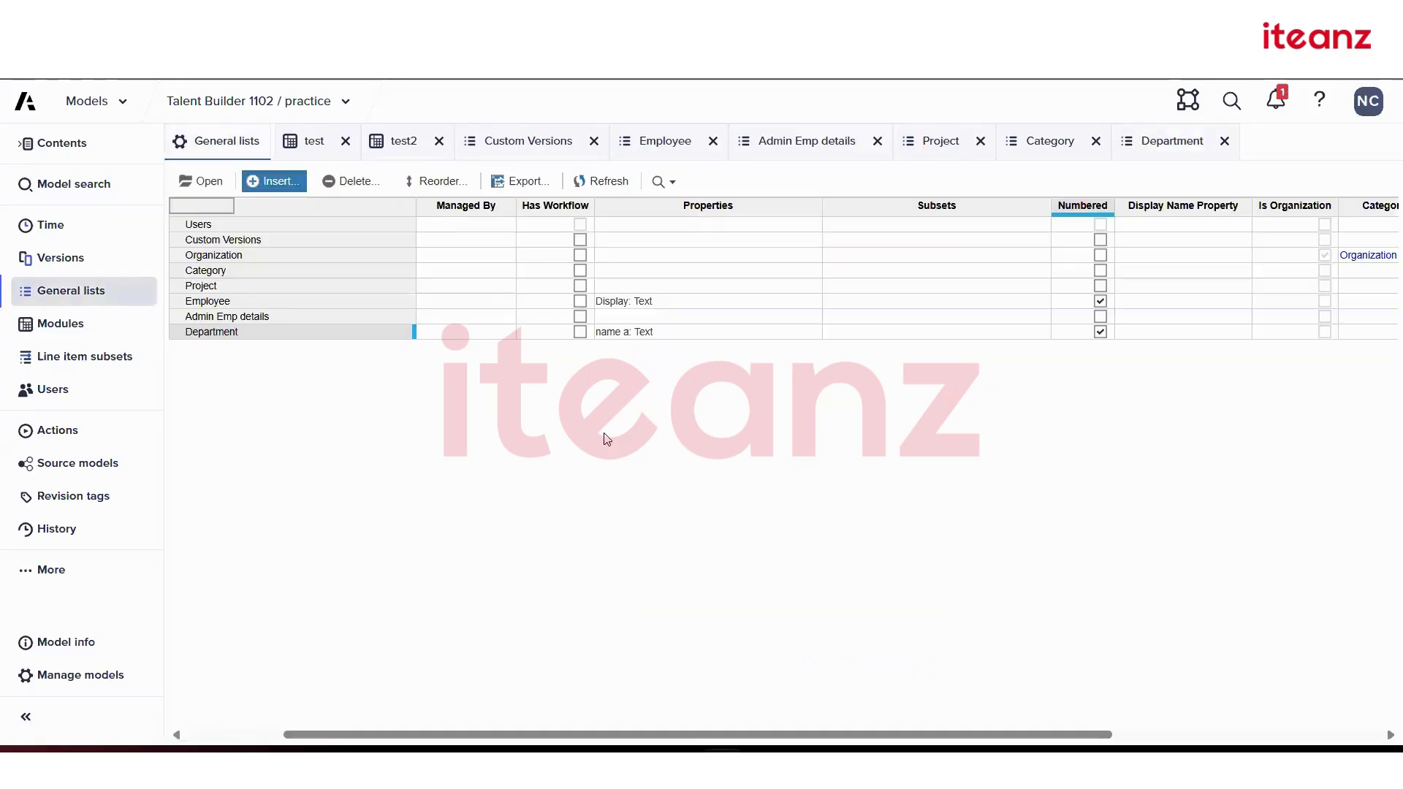
{"action": "scroll", "coordinate": [880, 363], "scroll_direction": "right", "scroll_amount": 3}
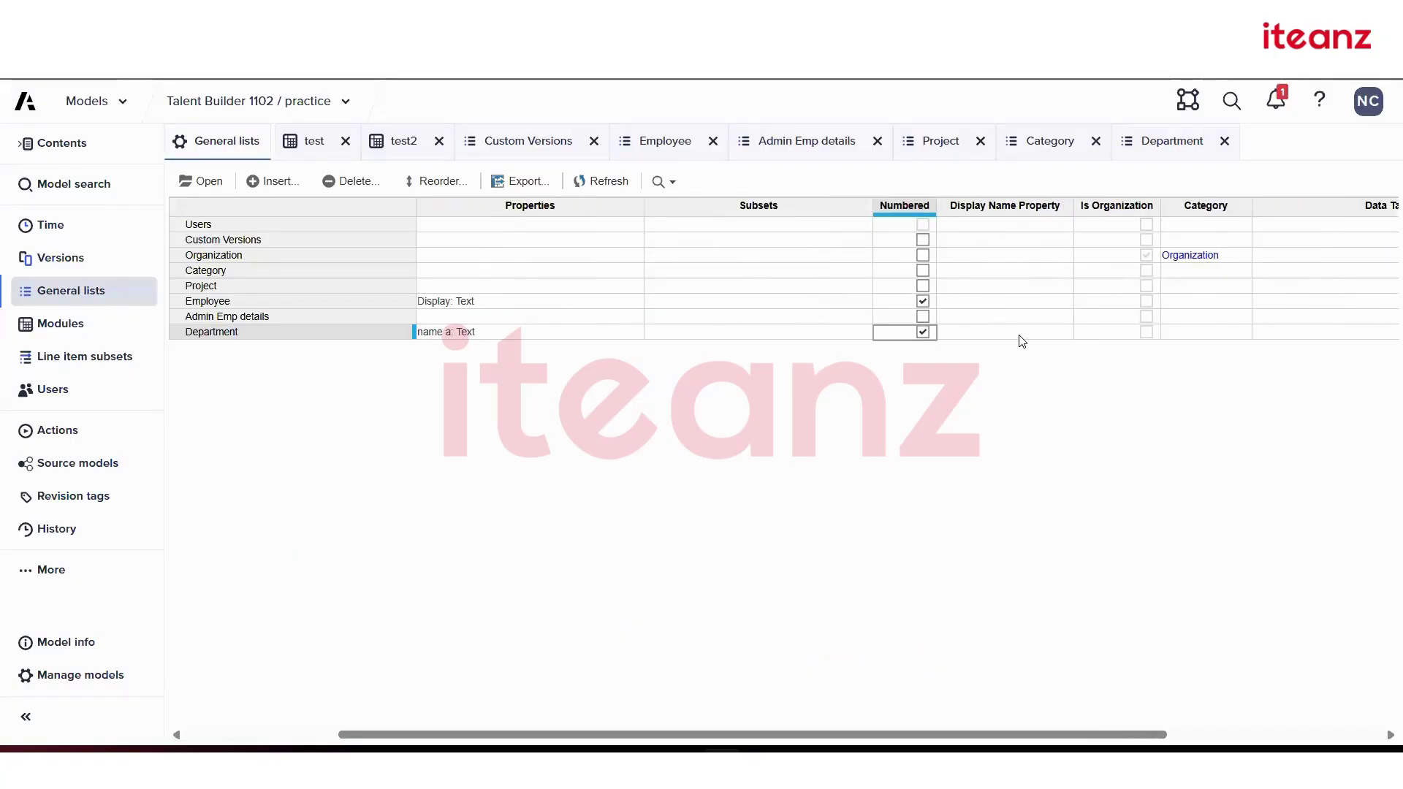
{"action": "left_click", "coordinate": [1037, 333]}
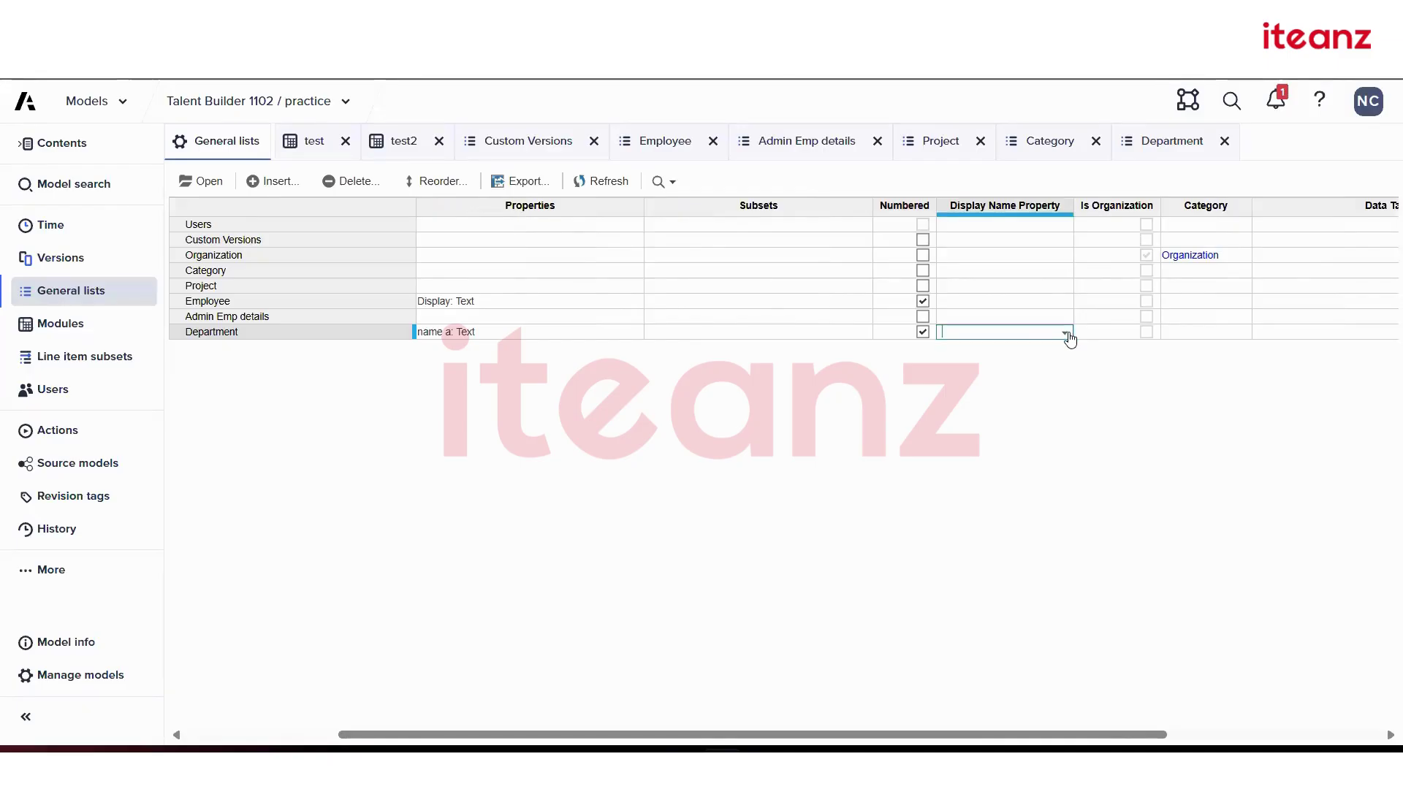
{"action": "left_click", "coordinate": [1066, 335]}
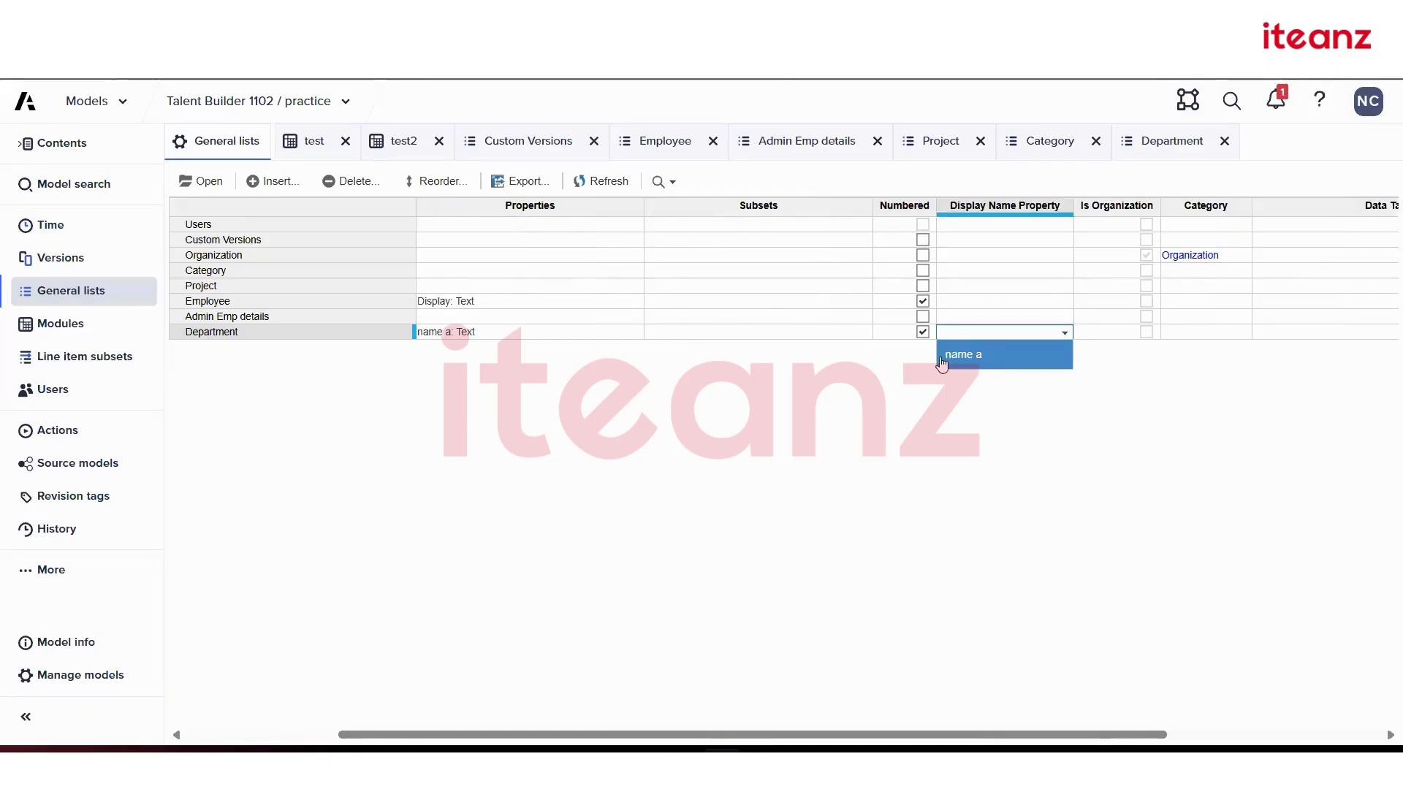
{"action": "left_click", "coordinate": [994, 370]}
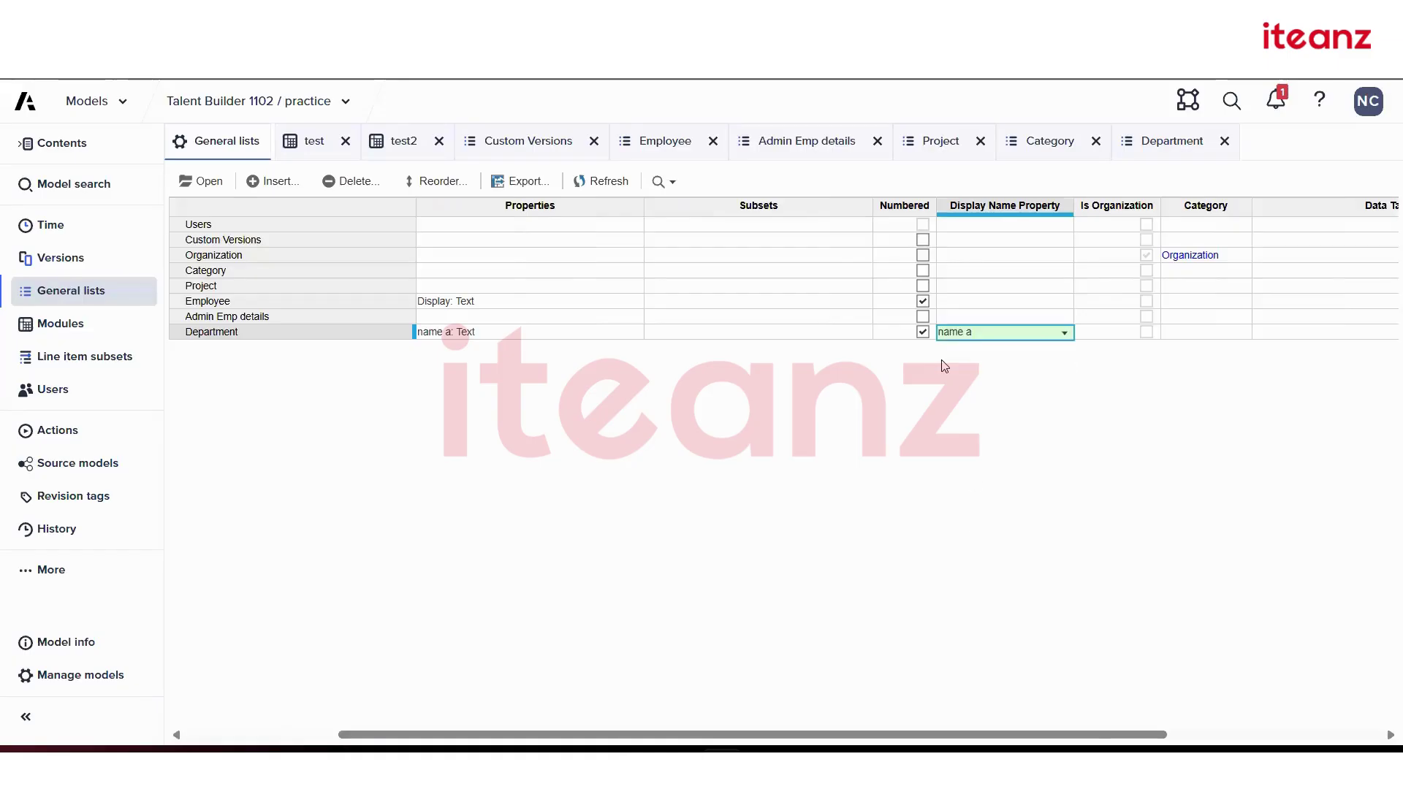
- Switch the format of the Department list's "name a" property to Number with 3 decimal places
{"action": "left_click", "coordinate": [1164, 150]}
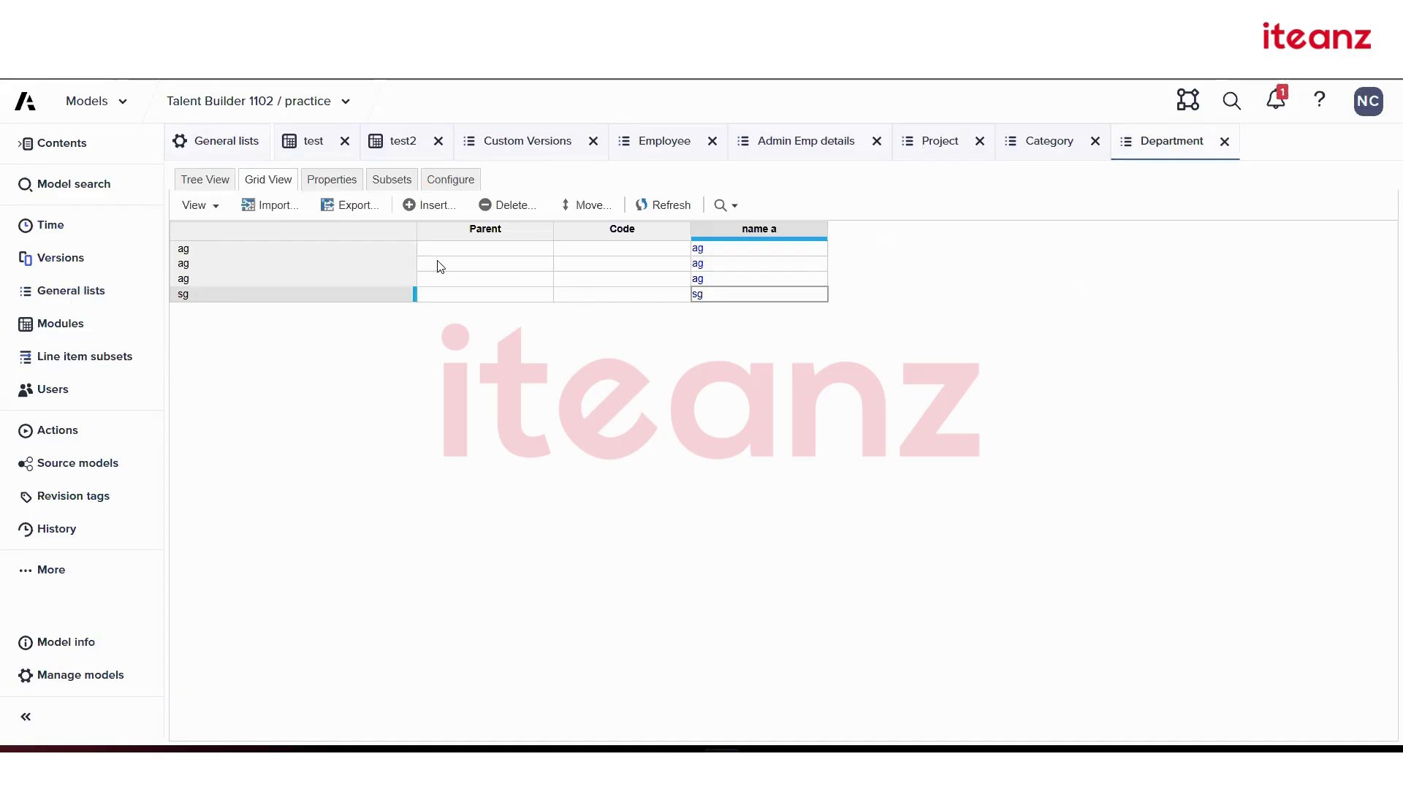
{"action": "left_click", "coordinate": [318, 179]}
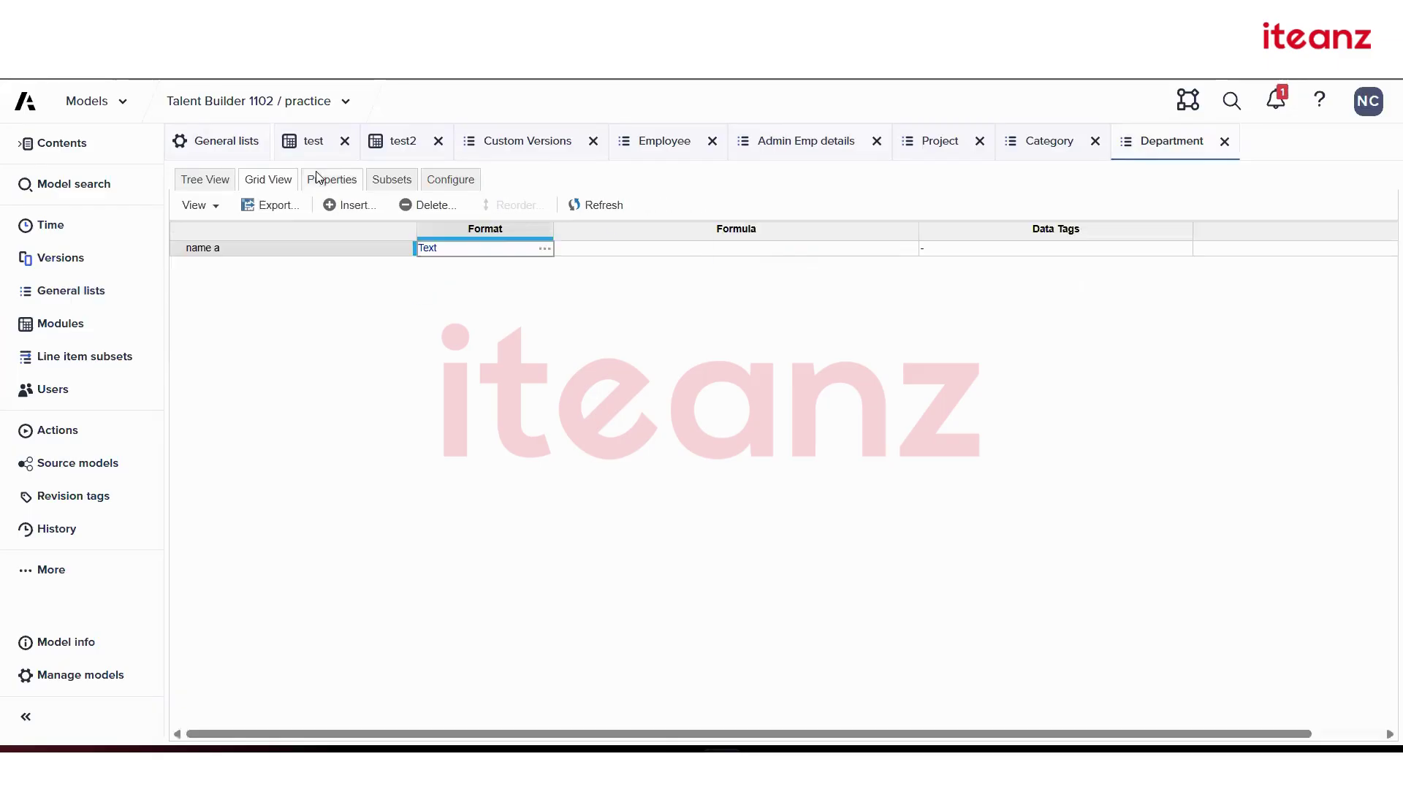
{"action": "left_click", "coordinate": [545, 249]}
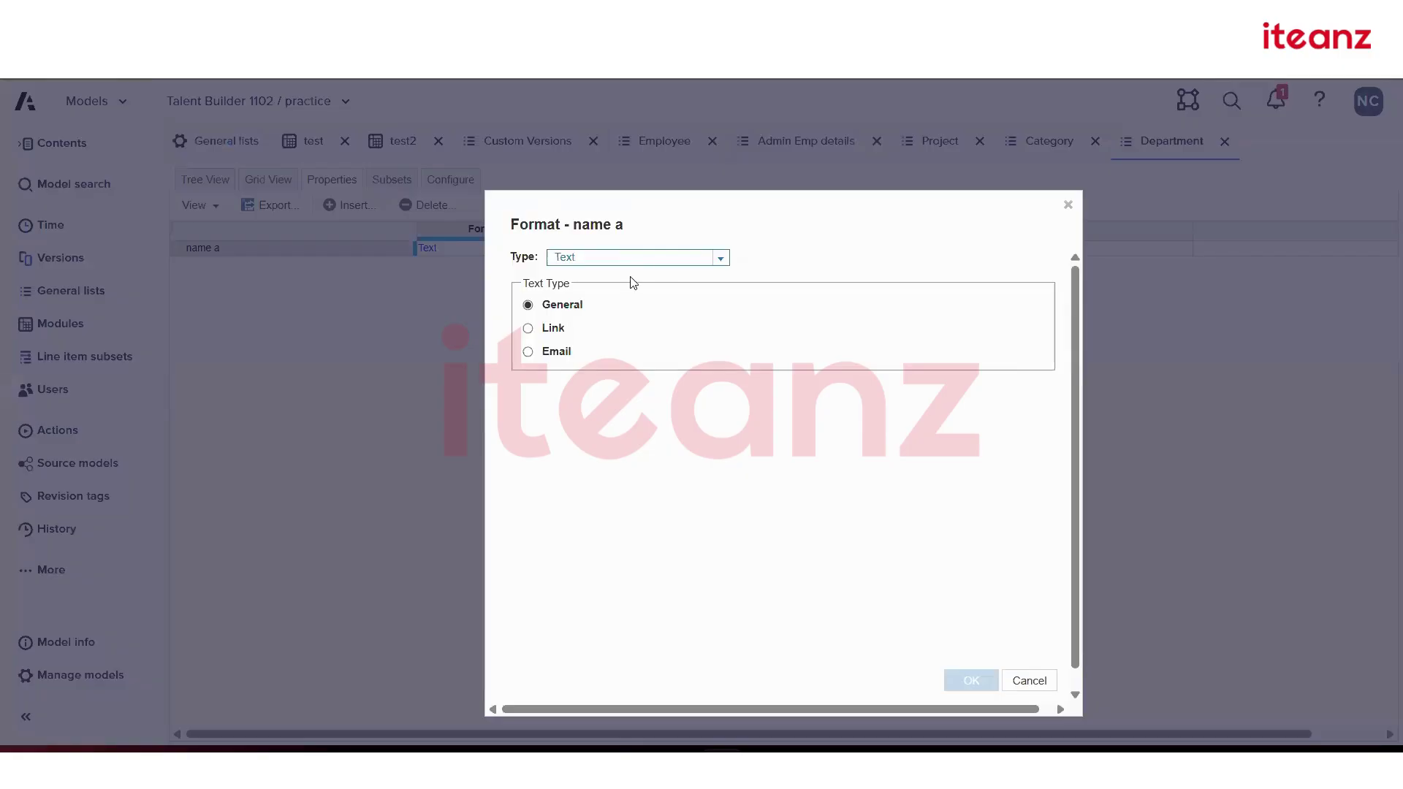
{"action": "left_click", "coordinate": [666, 261]}
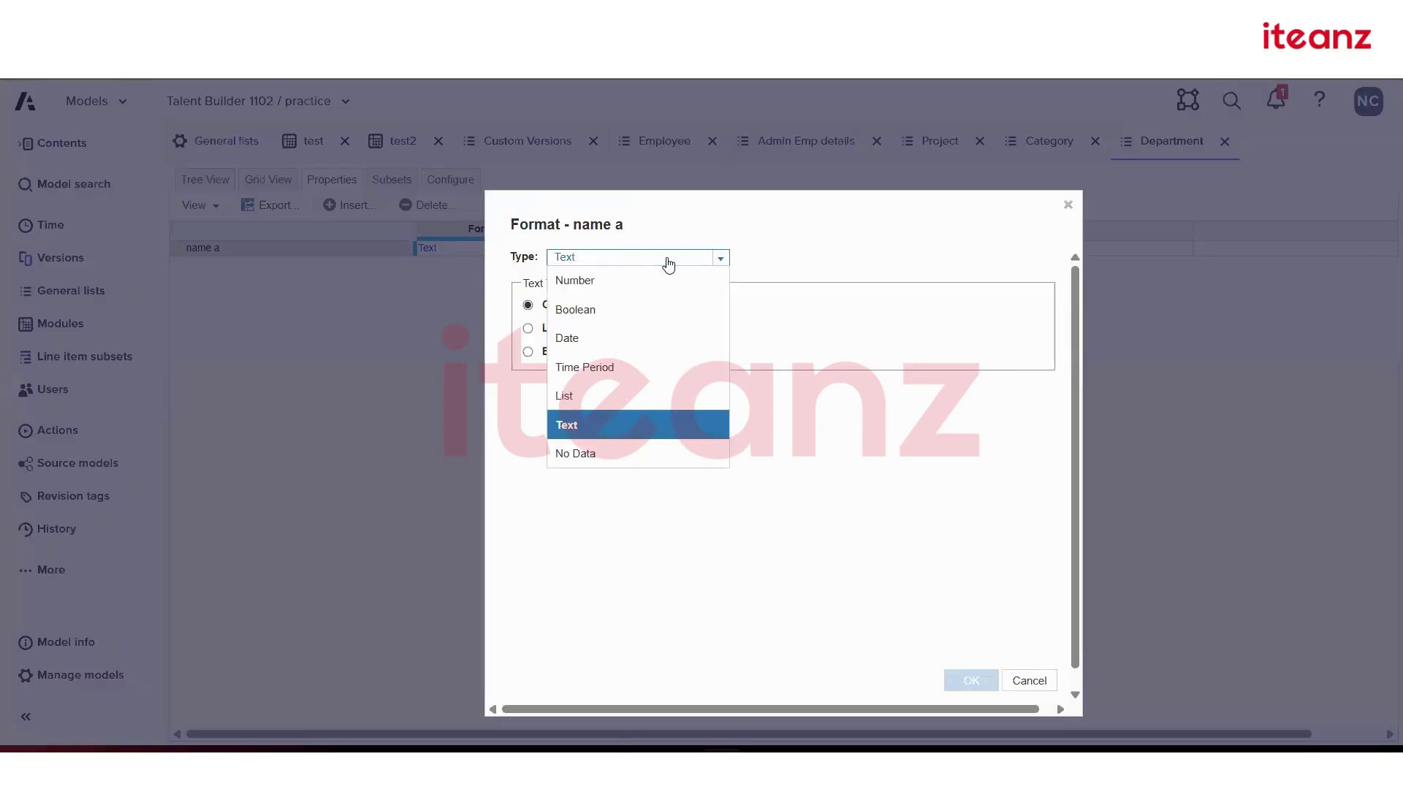
{"action": "left_click", "coordinate": [623, 281]}
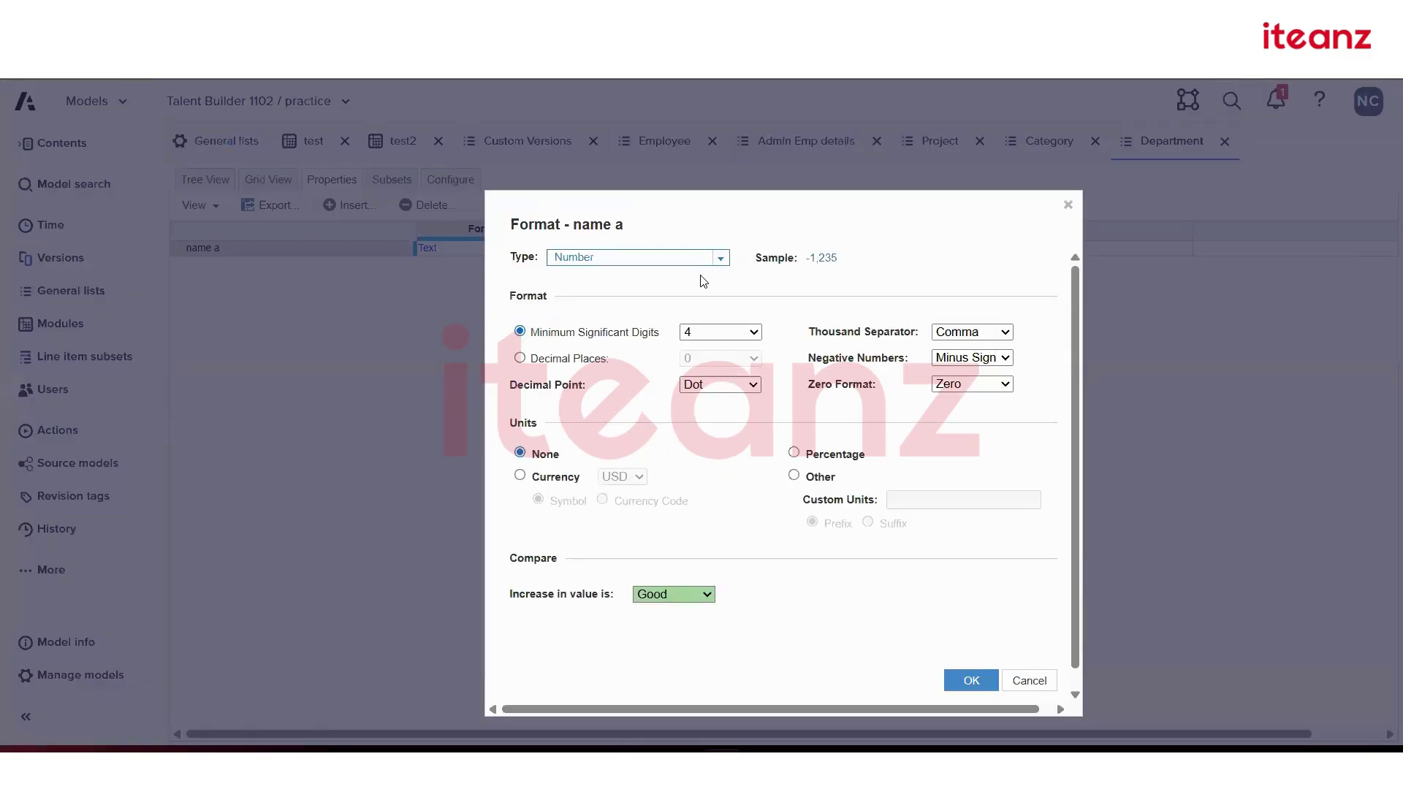
{"action": "left_click", "coordinate": [703, 337]}
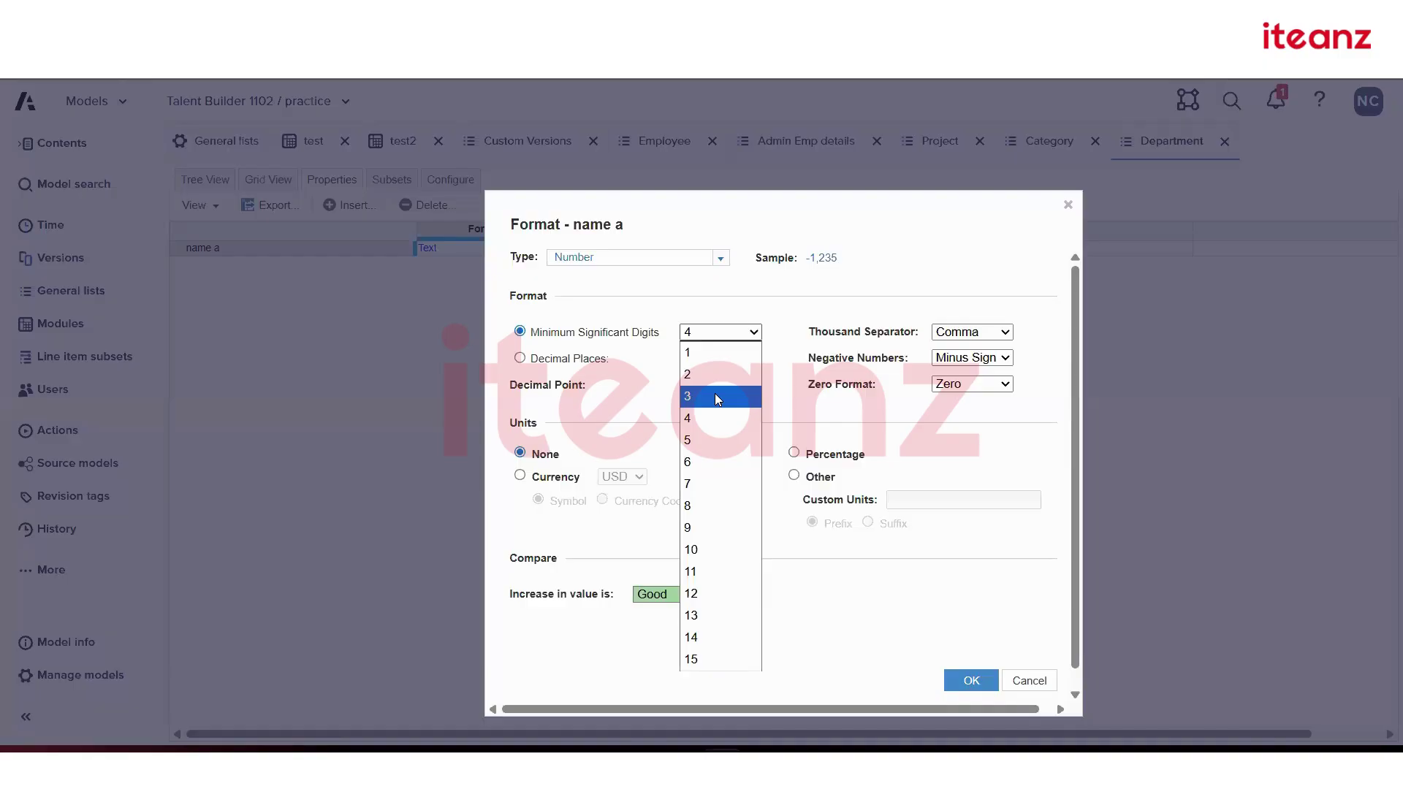
{"action": "left_click", "coordinate": [790, 278]}
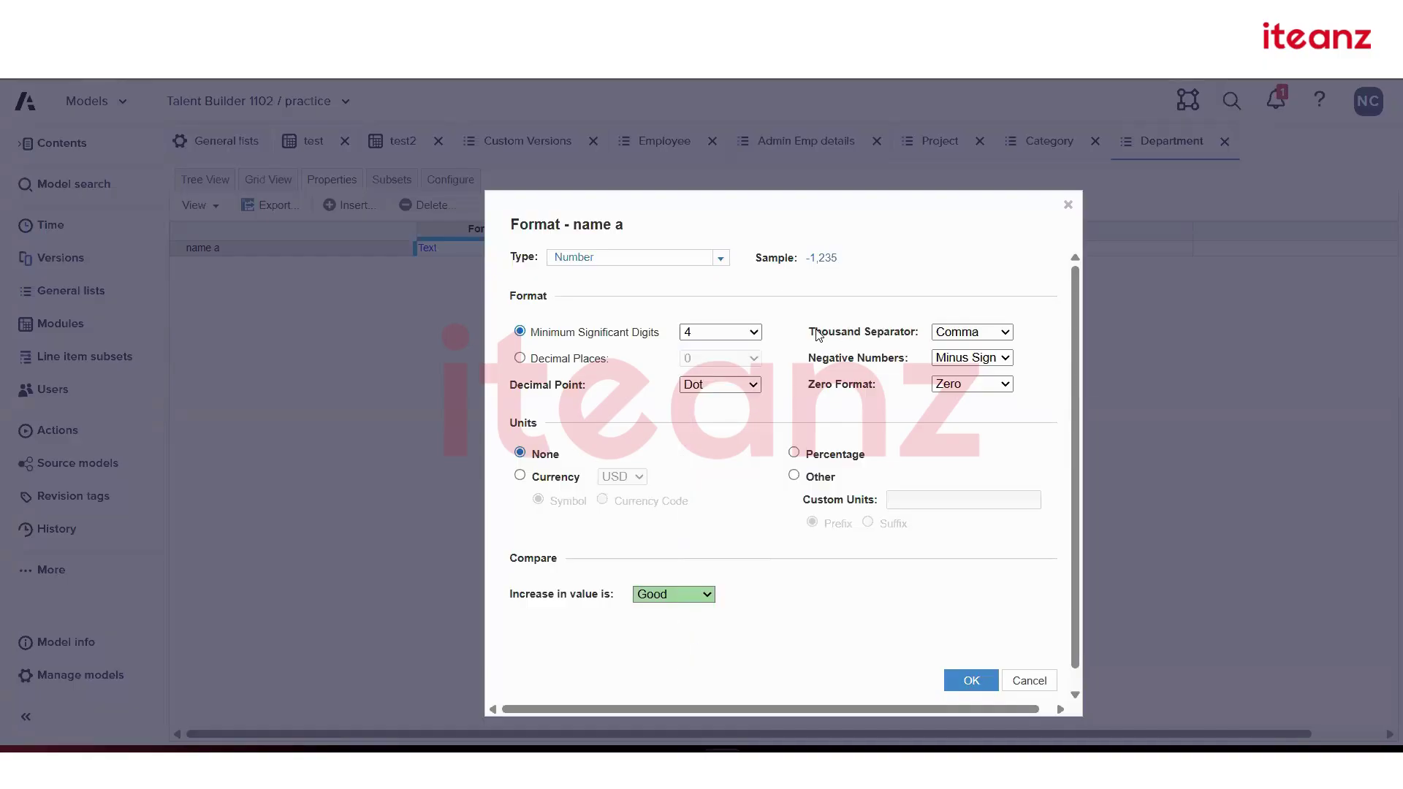
{"action": "left_click", "coordinate": [519, 358]}
{"action": "left_click", "coordinate": [703, 359]}
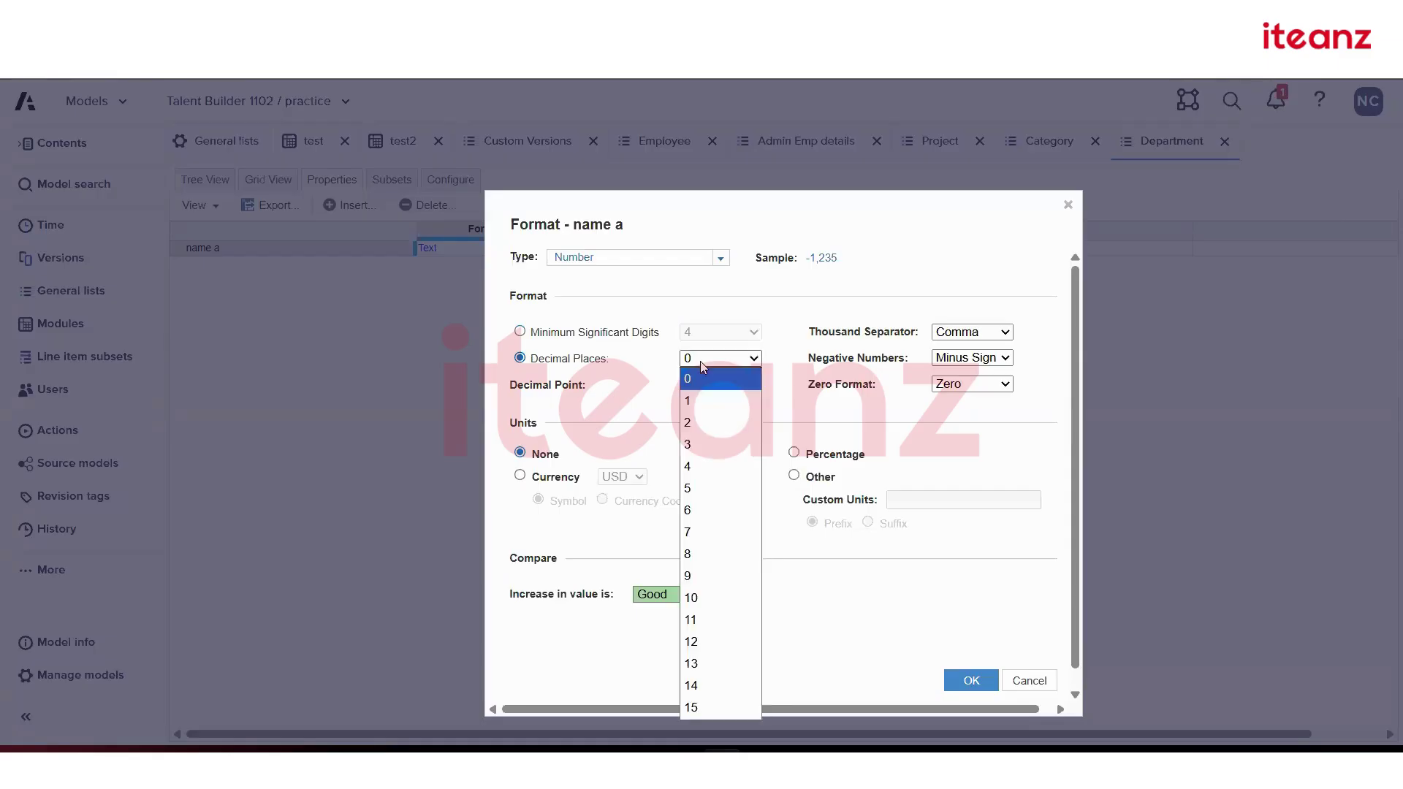
{"action": "left_click", "coordinate": [706, 446]}
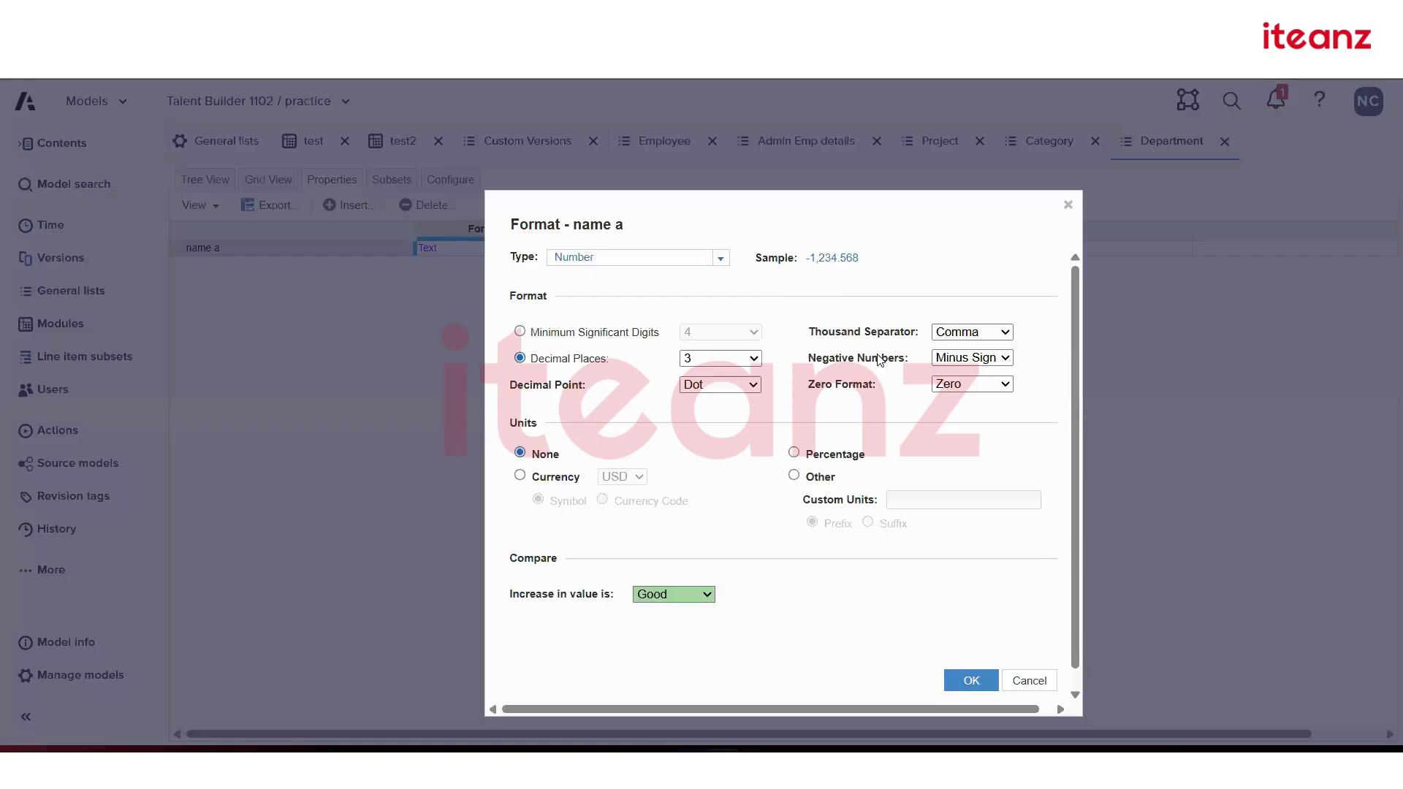
- Try Comma as the number format's decimal point, restore Dot and check the thousand separator options
{"action": "left_click", "coordinate": [743, 387]}
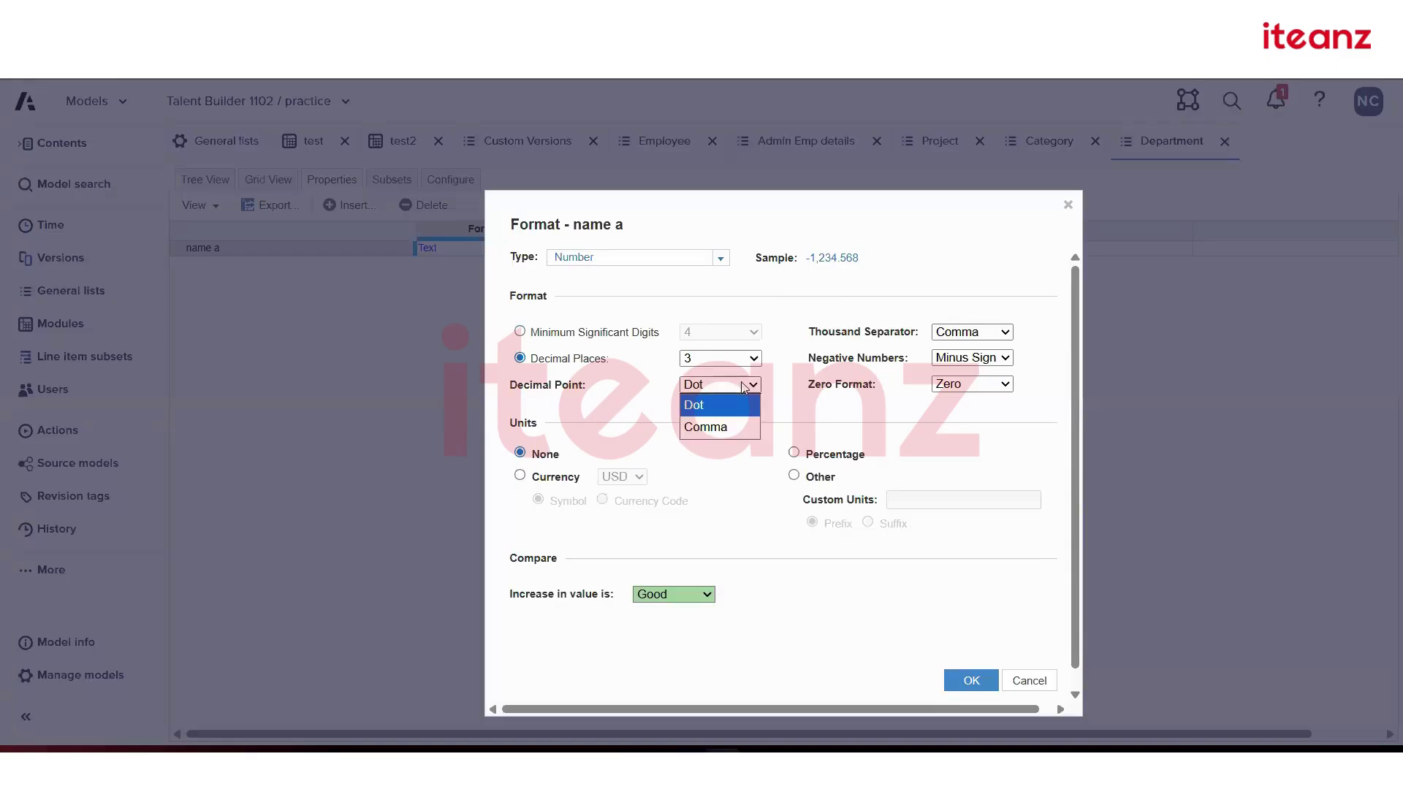
{"action": "left_click", "coordinate": [727, 426]}
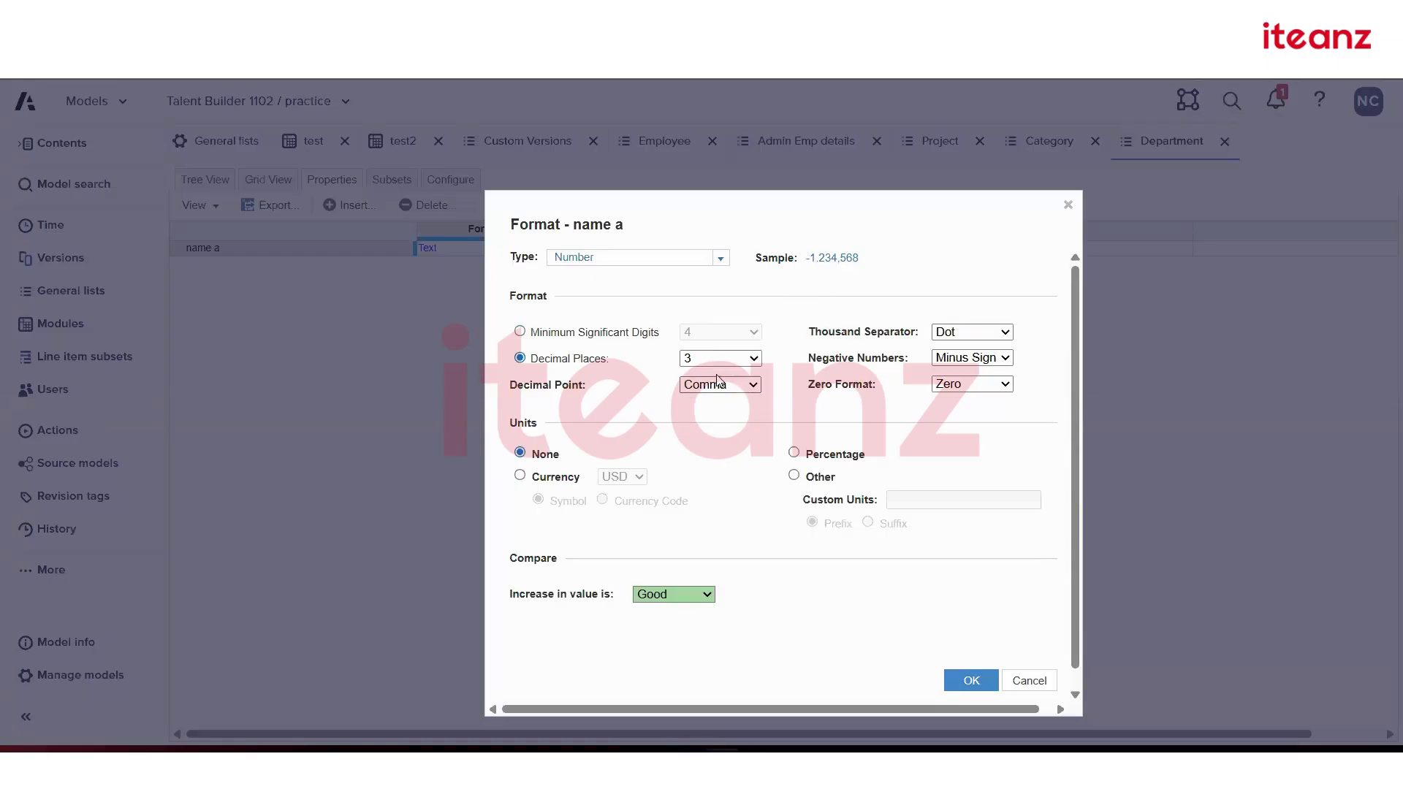
{"action": "left_click", "coordinate": [720, 384]}
{"action": "left_click", "coordinate": [724, 404]}
{"action": "left_click", "coordinate": [983, 336]}
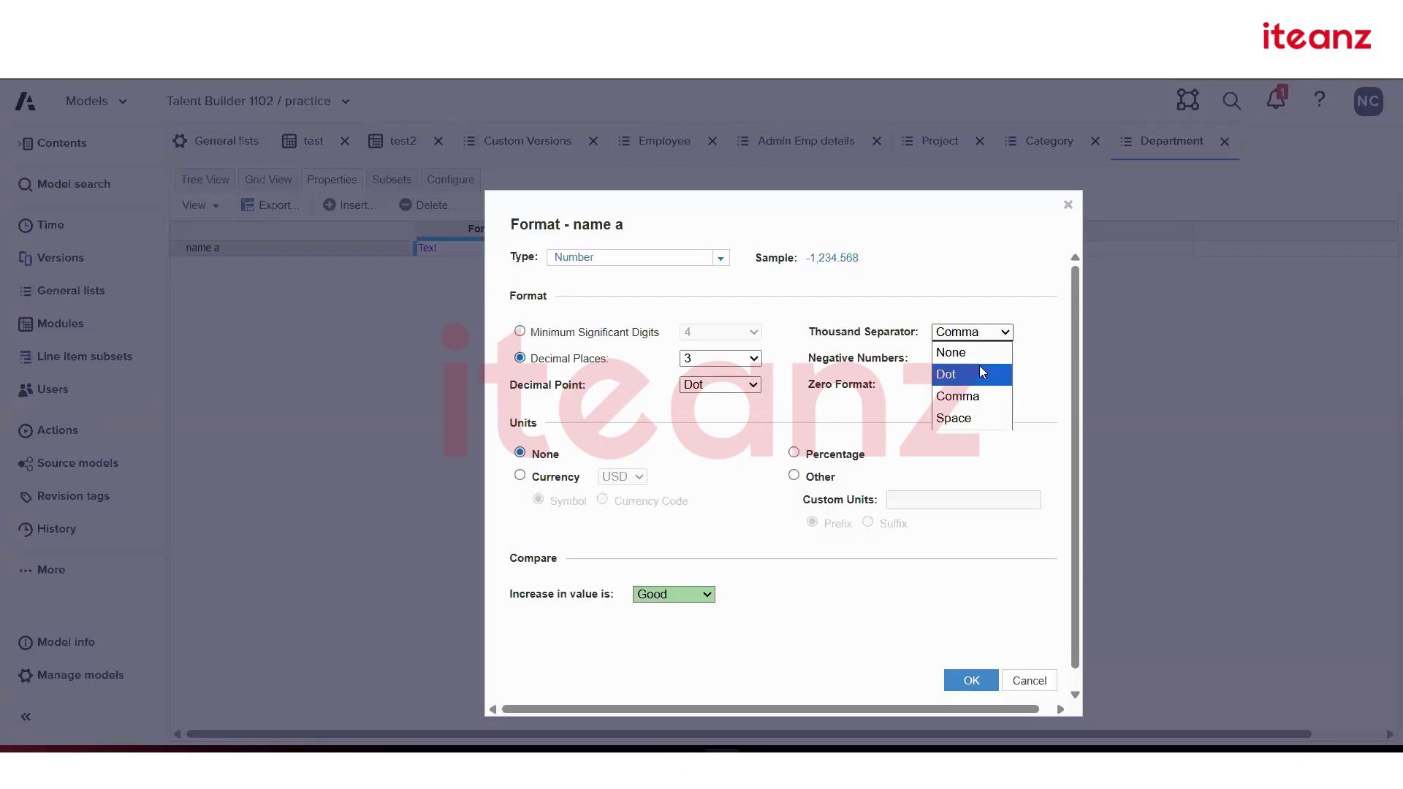
{"action": "left_click", "coordinate": [989, 316]}
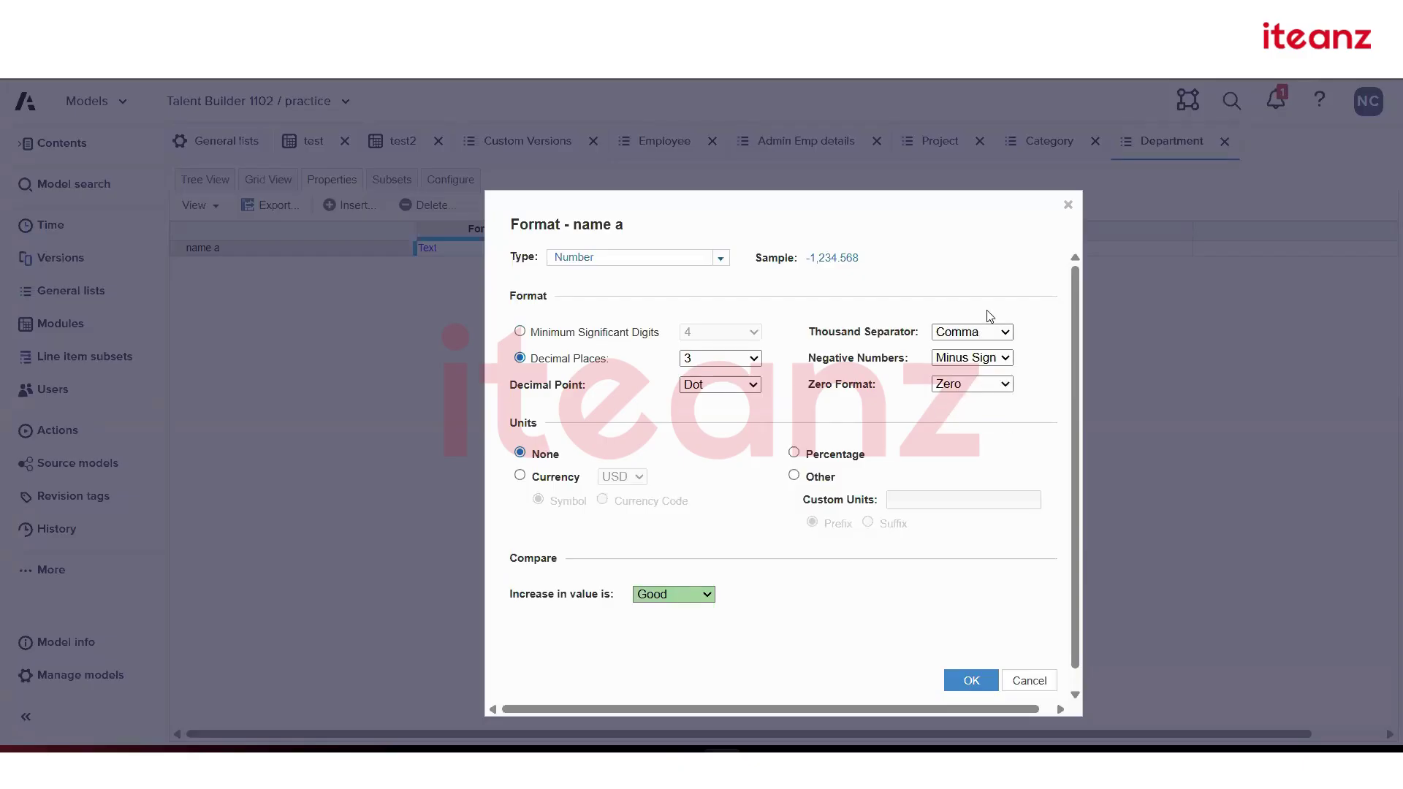
- Show negative numbers in Brackets and try the Blank zero format before returning it to Zero
{"action": "left_click", "coordinate": [992, 364]}
{"action": "left_click", "coordinate": [972, 399]}
{"action": "left_click", "coordinate": [981, 390]}
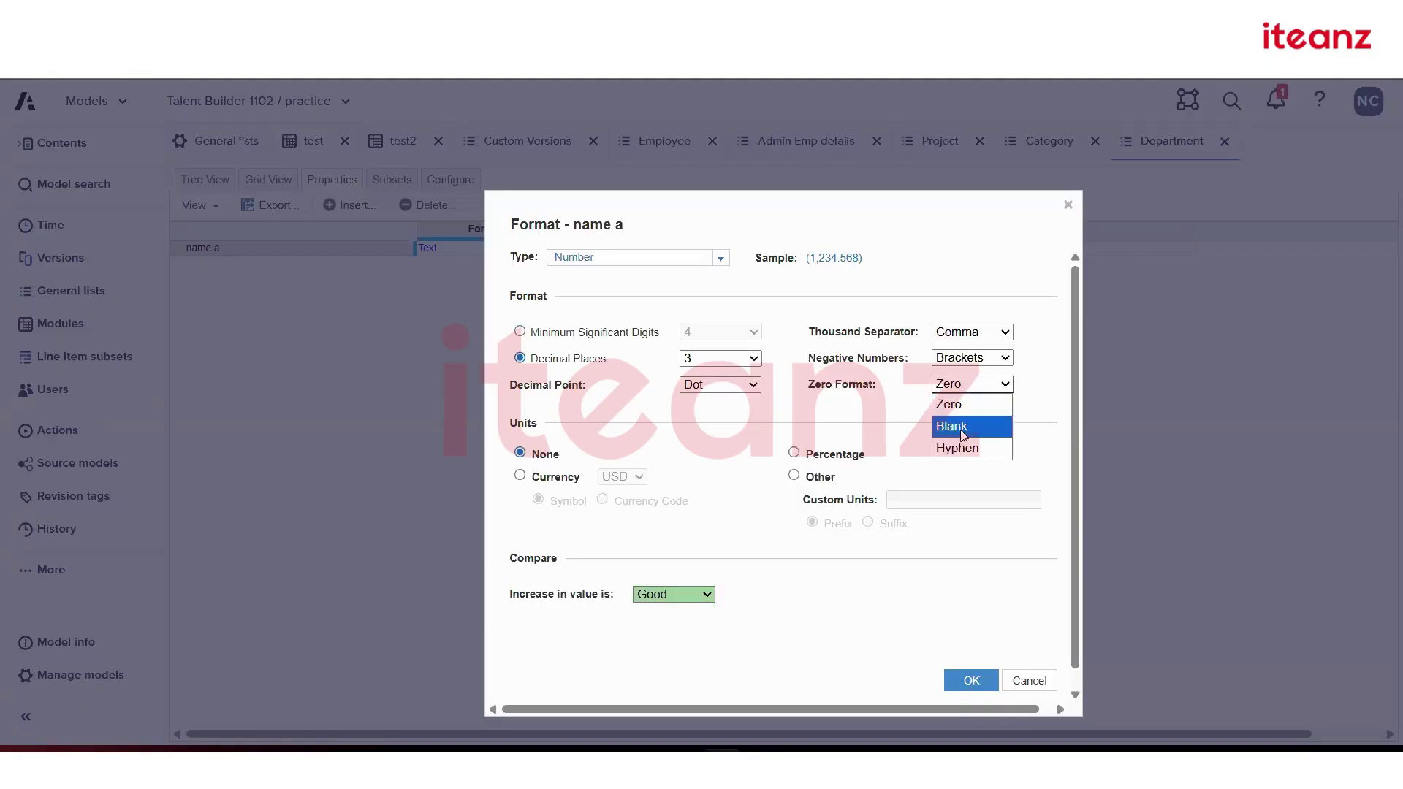
{"action": "left_click", "coordinate": [962, 427]}
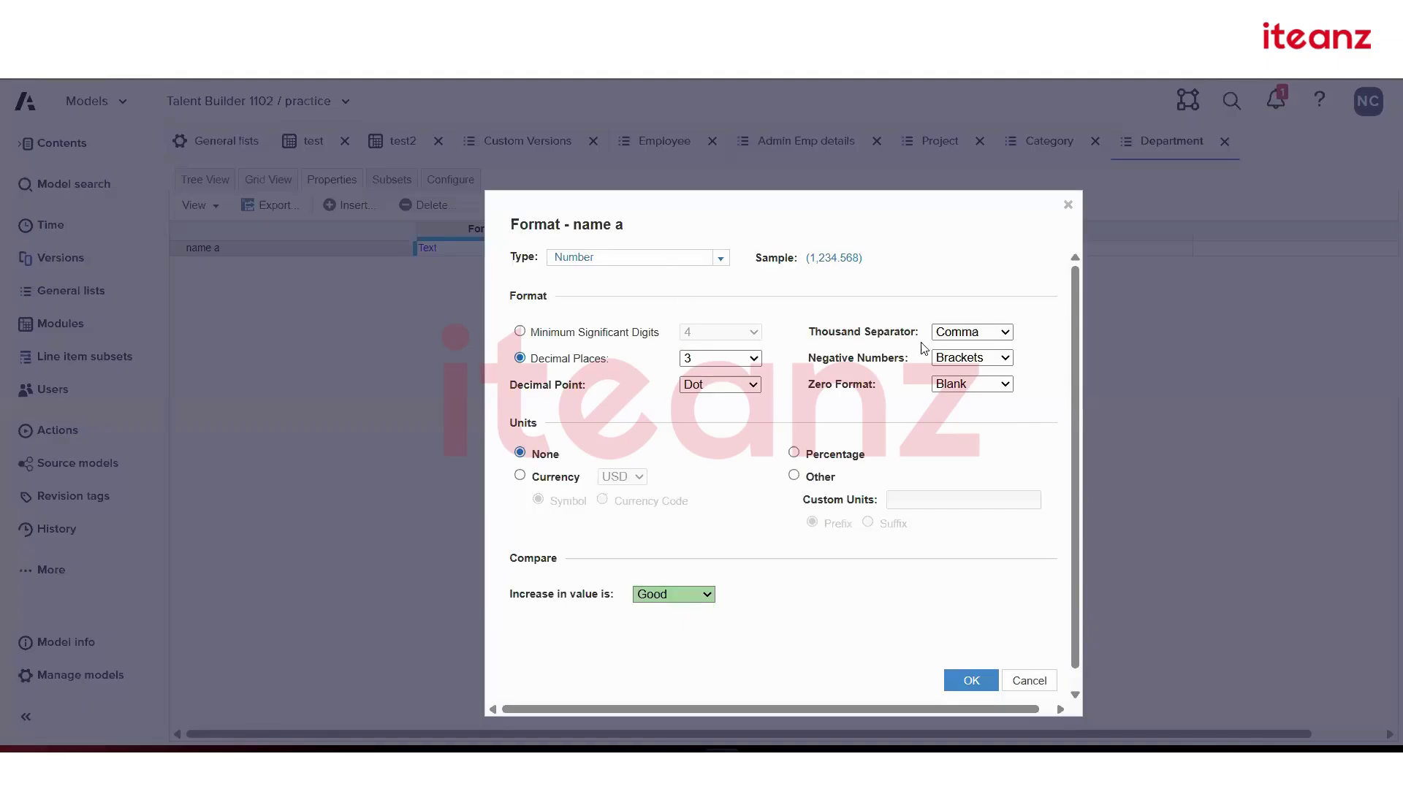
{"action": "left_click", "coordinate": [953, 387]}
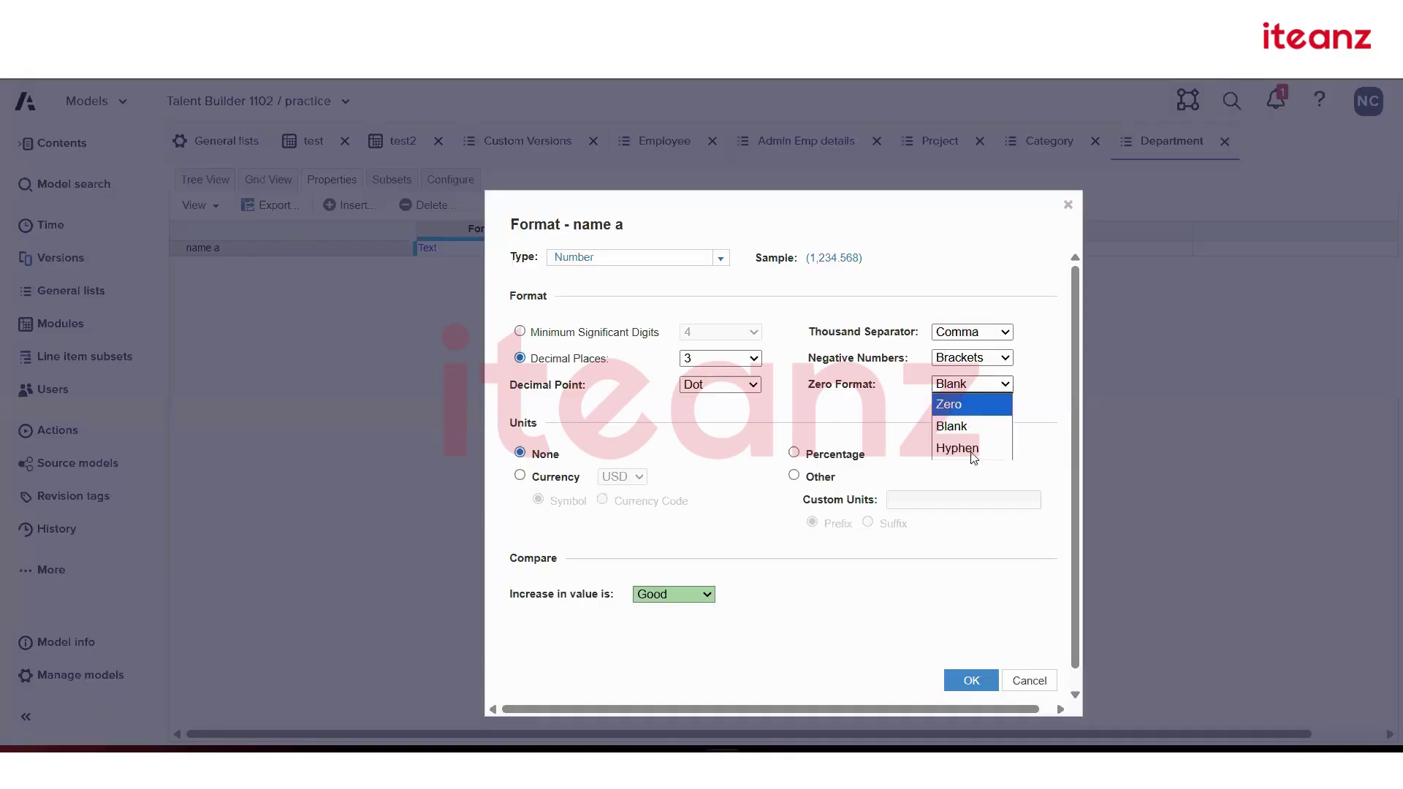
{"action": "left_click", "coordinate": [966, 406]}
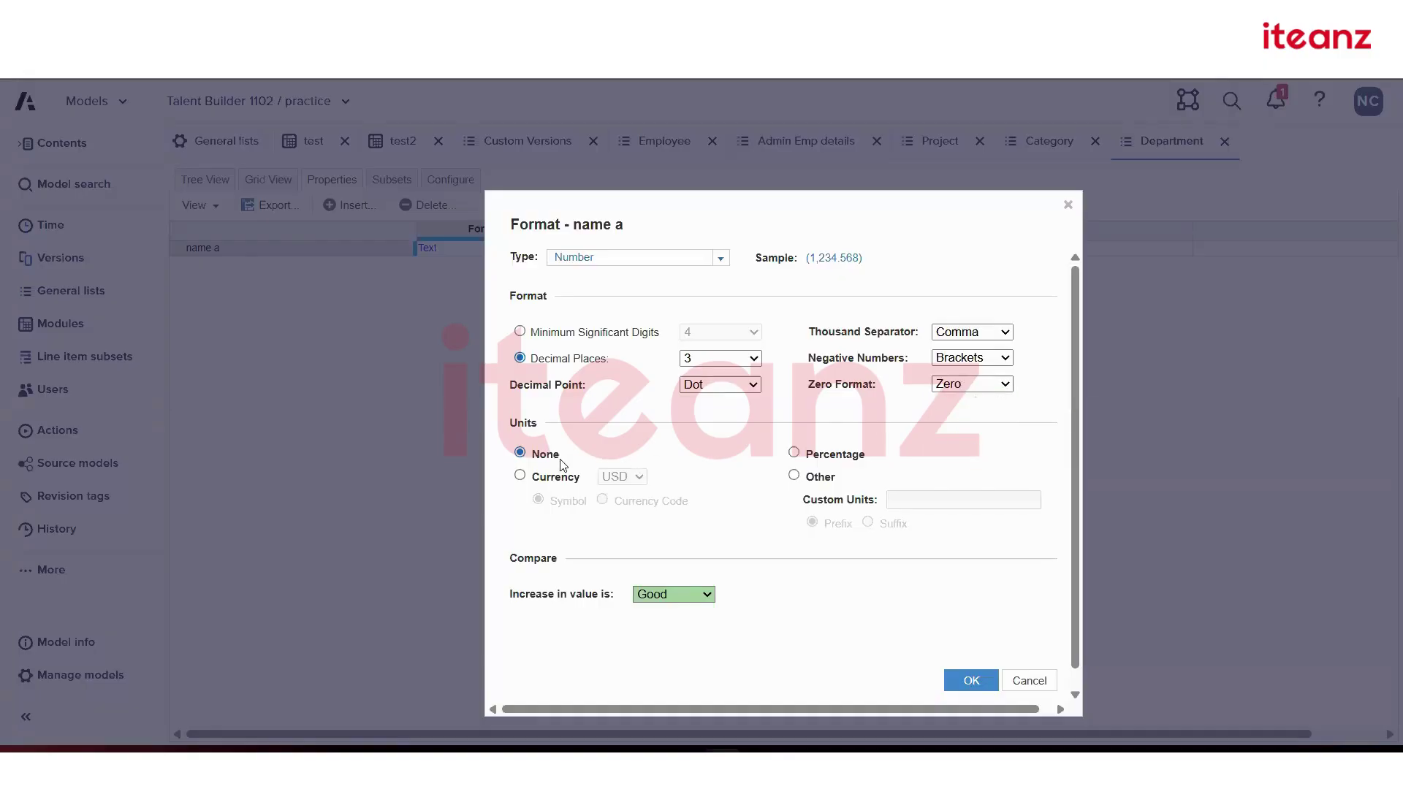
- Try Percentage units, switch to USD Currency units and compare the Currency Code display with Symbol
{"action": "left_click", "coordinate": [794, 454]}
{"action": "left_click", "coordinate": [531, 486]}
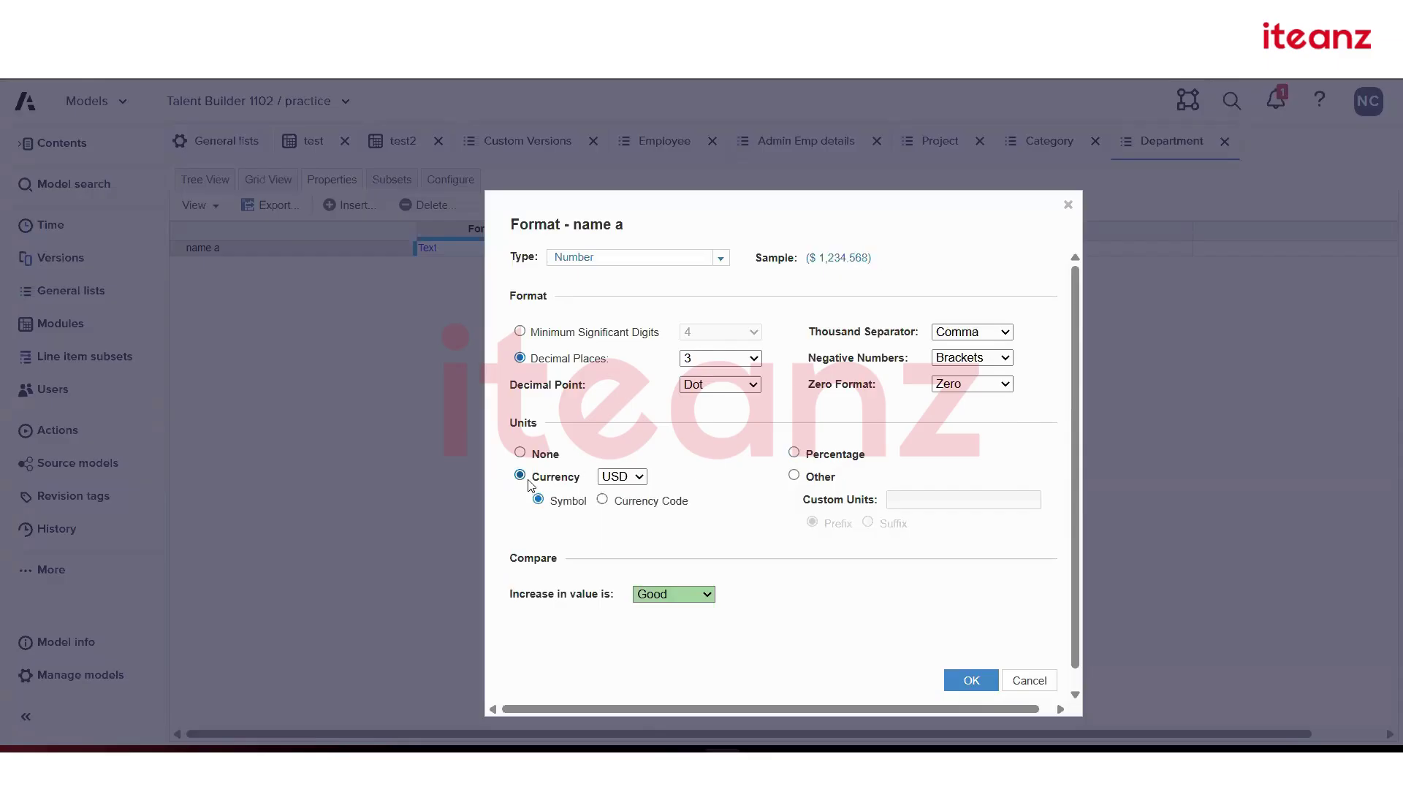
{"action": "left_click", "coordinate": [602, 501]}
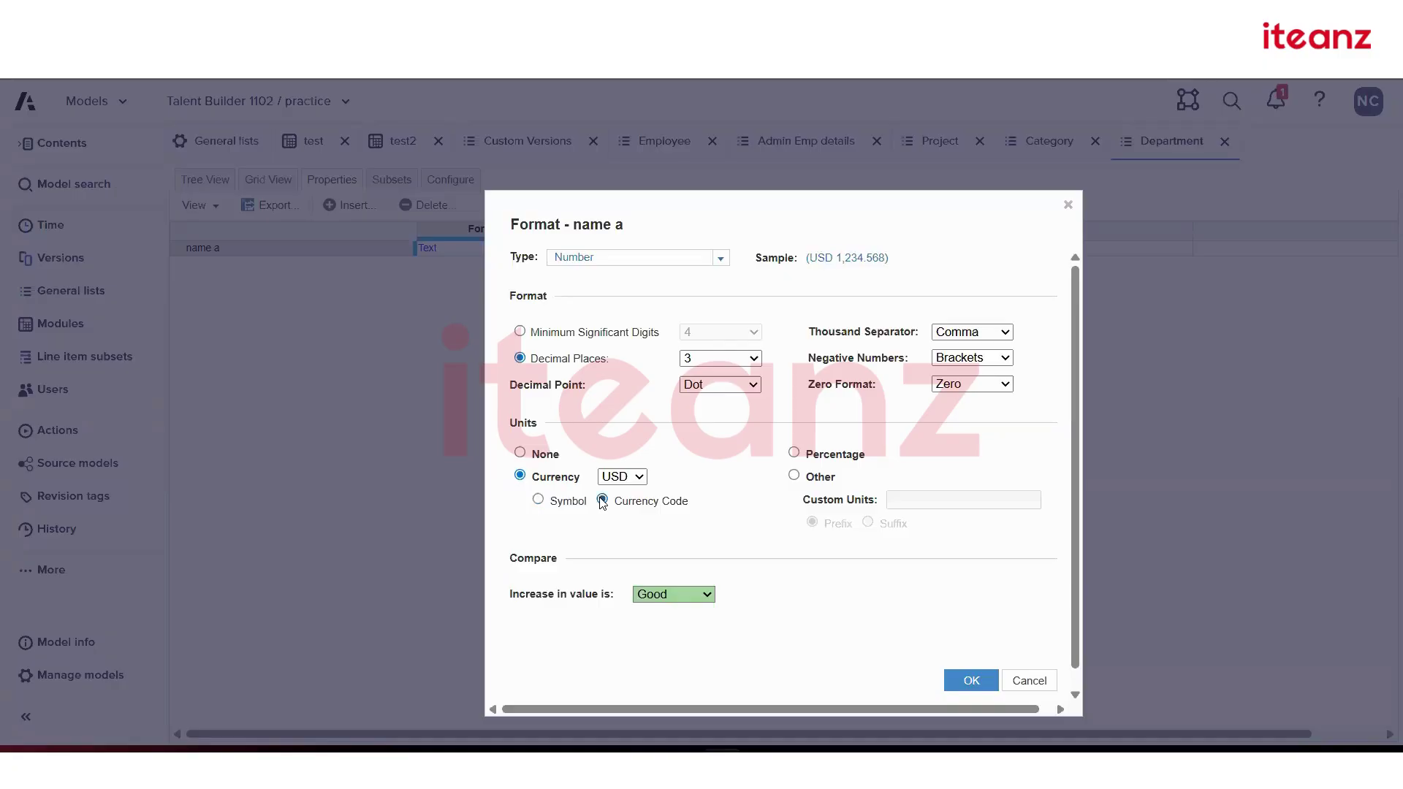
{"action": "left_click", "coordinate": [538, 501]}
- Change the number format's units to Other with the custom unit "us" as a suffix
{"action": "left_click", "coordinate": [793, 478]}
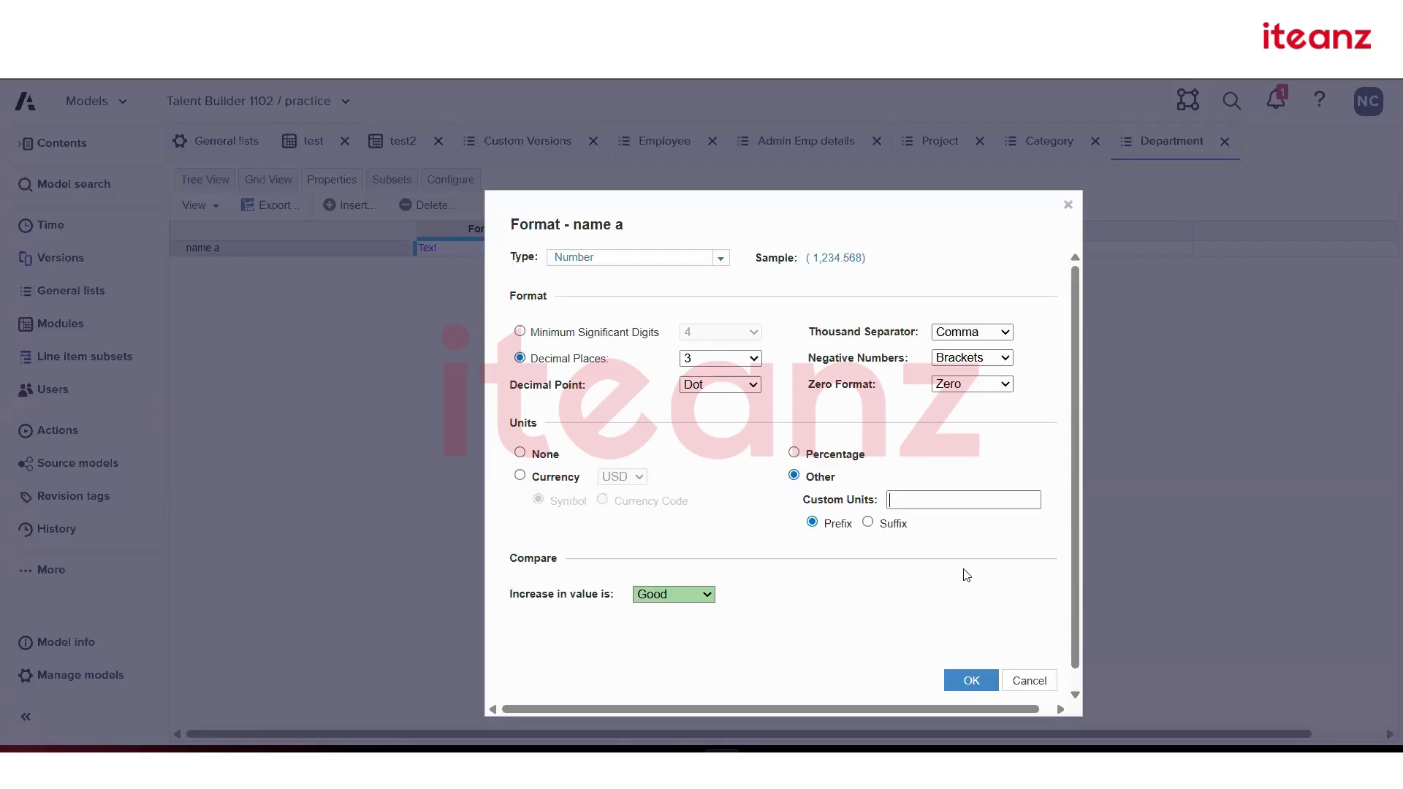
{"action": "type", "text": "us"}
{"action": "key", "text": "BackSpace"}
{"action": "left_click", "coordinate": [868, 523]}
{"action": "left_click", "coordinate": [919, 502]}
{"action": "type", "text": "us"}
- Preview the Boolean format type, return to Number and review the choices for how an increase in value is rated
{"action": "left_click", "coordinate": [591, 266]}
{"action": "left_click", "coordinate": [633, 314]}
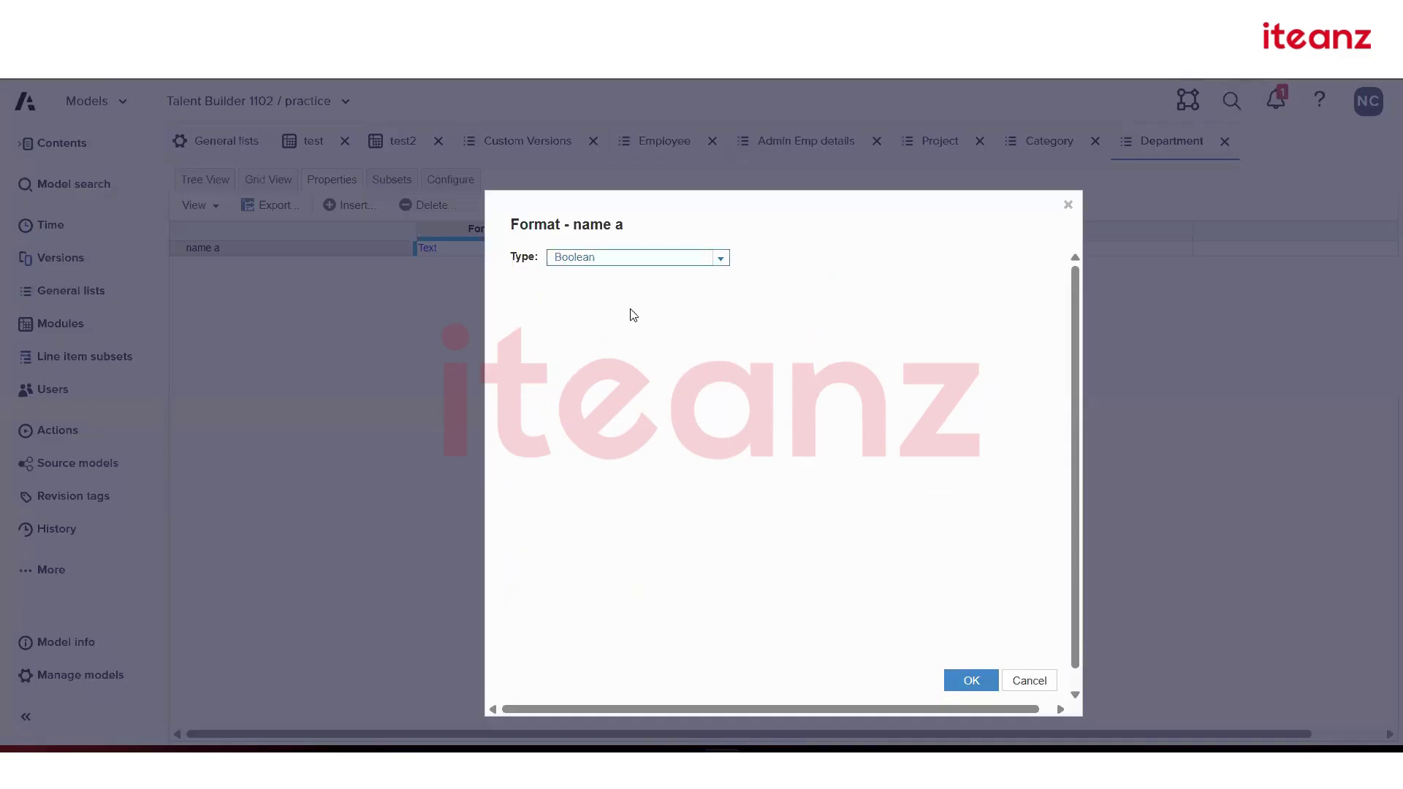
{"action": "left_click", "coordinate": [681, 257]}
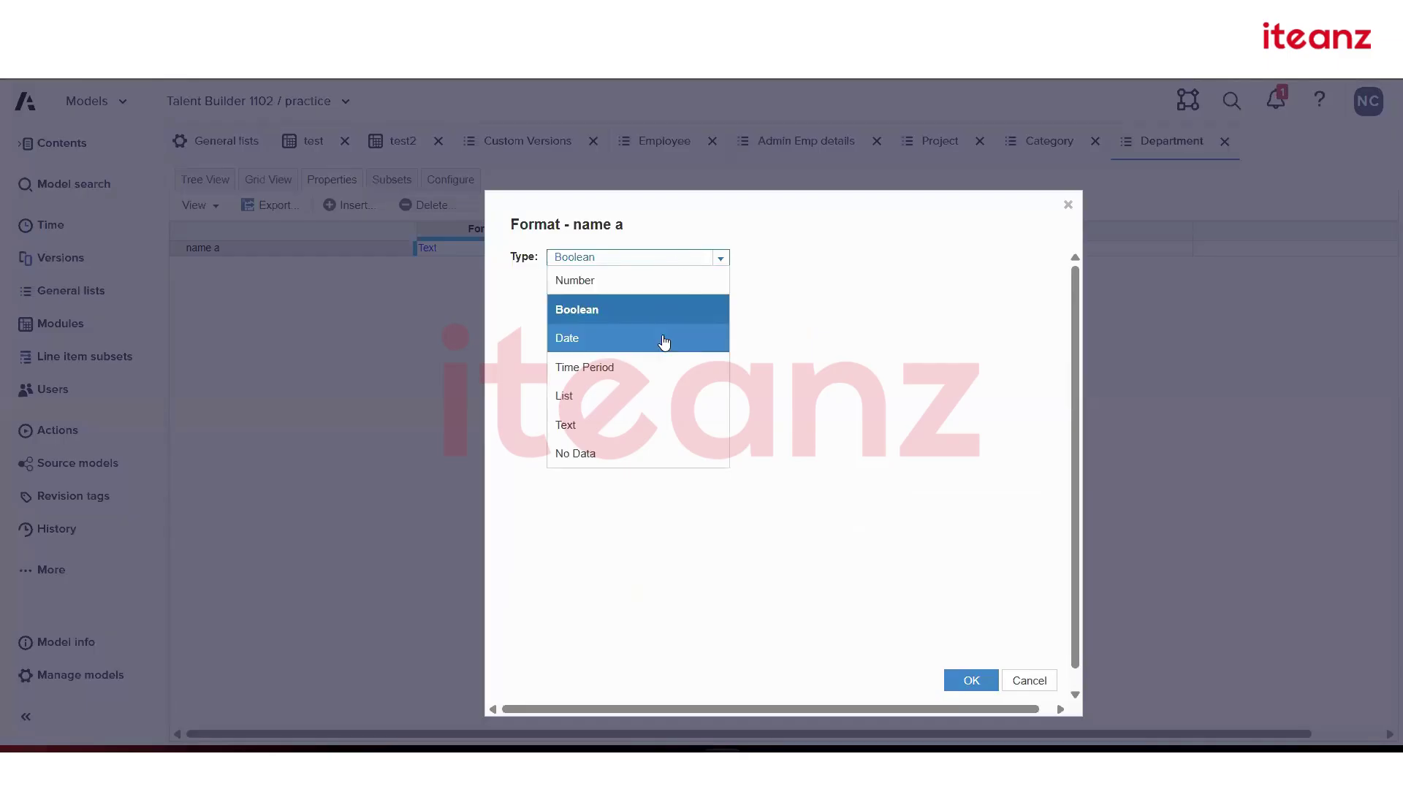
{"action": "left_click", "coordinate": [657, 285]}
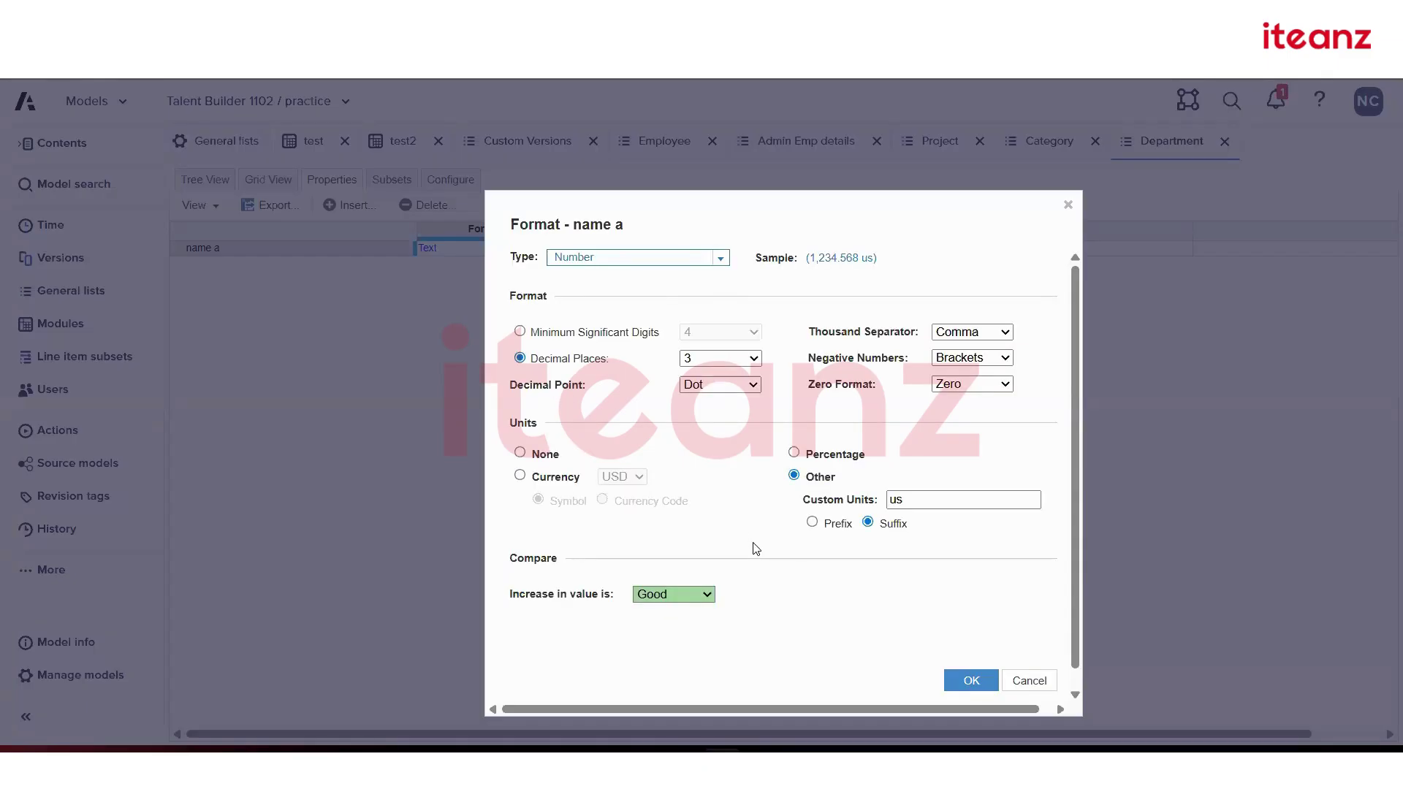
{"action": "left_click", "coordinate": [681, 593]}
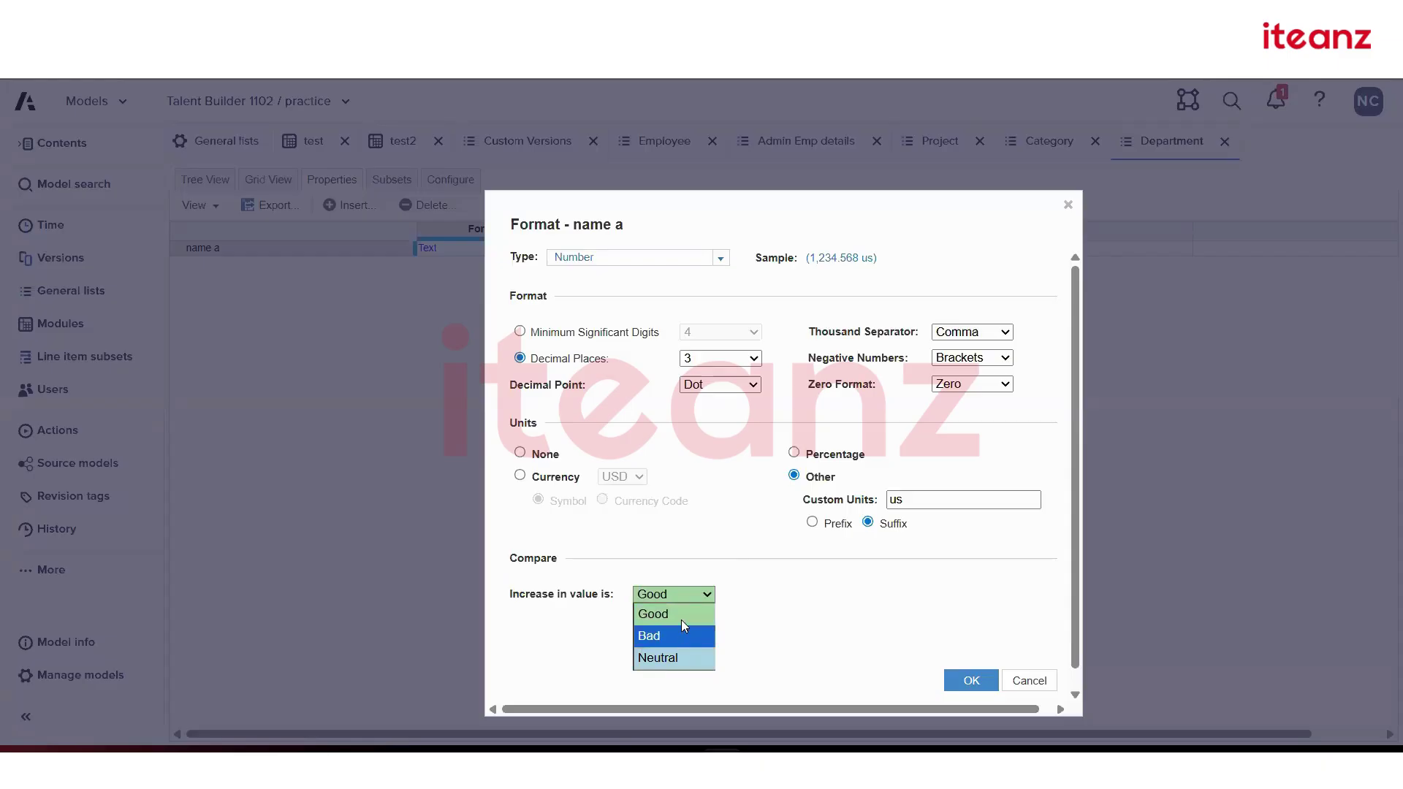
{"action": "left_click", "coordinate": [774, 620]}
- Preview the Boolean and Date types, and try to apply the Time Period format with Month to the "name a" property
{"action": "left_click", "coordinate": [633, 261]}
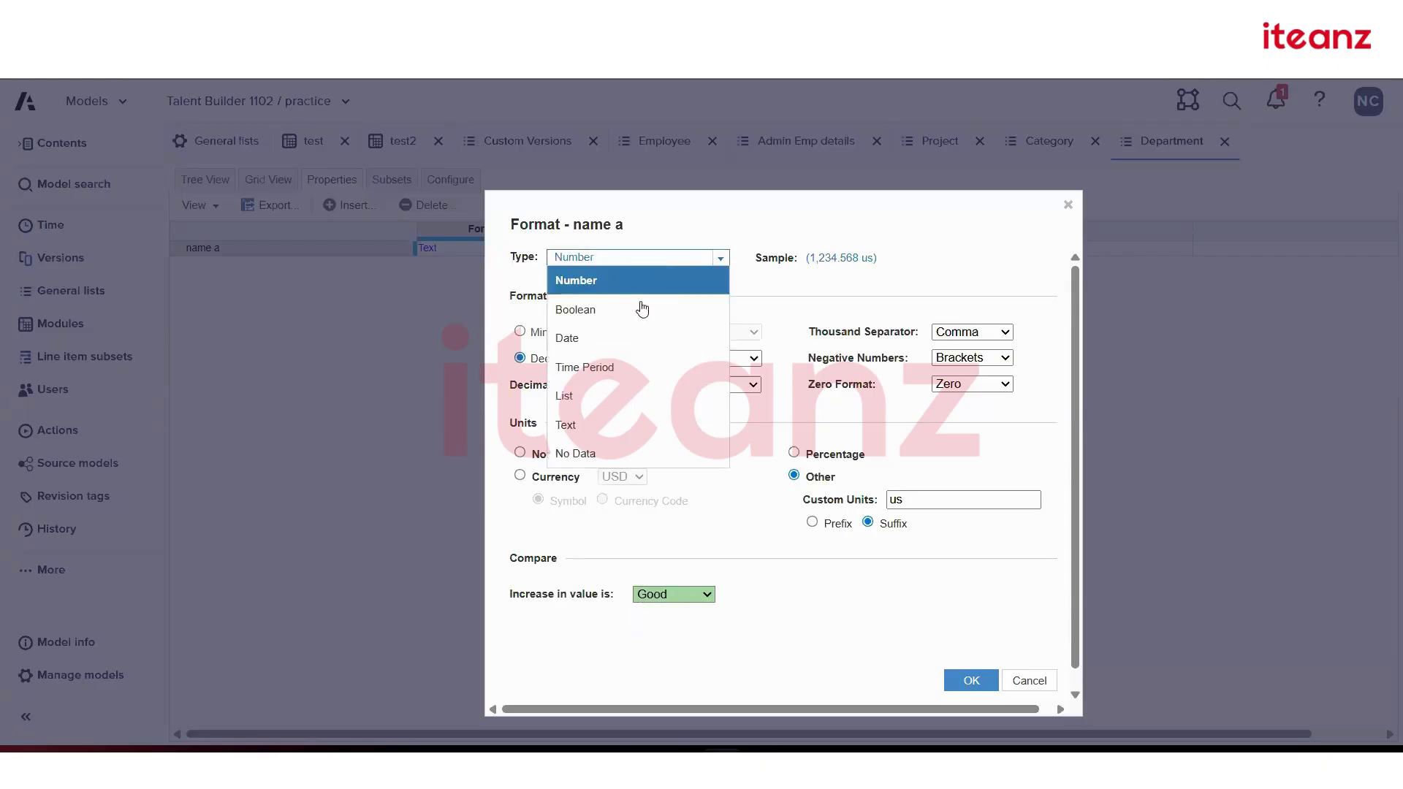
{"action": "left_click", "coordinate": [641, 307]}
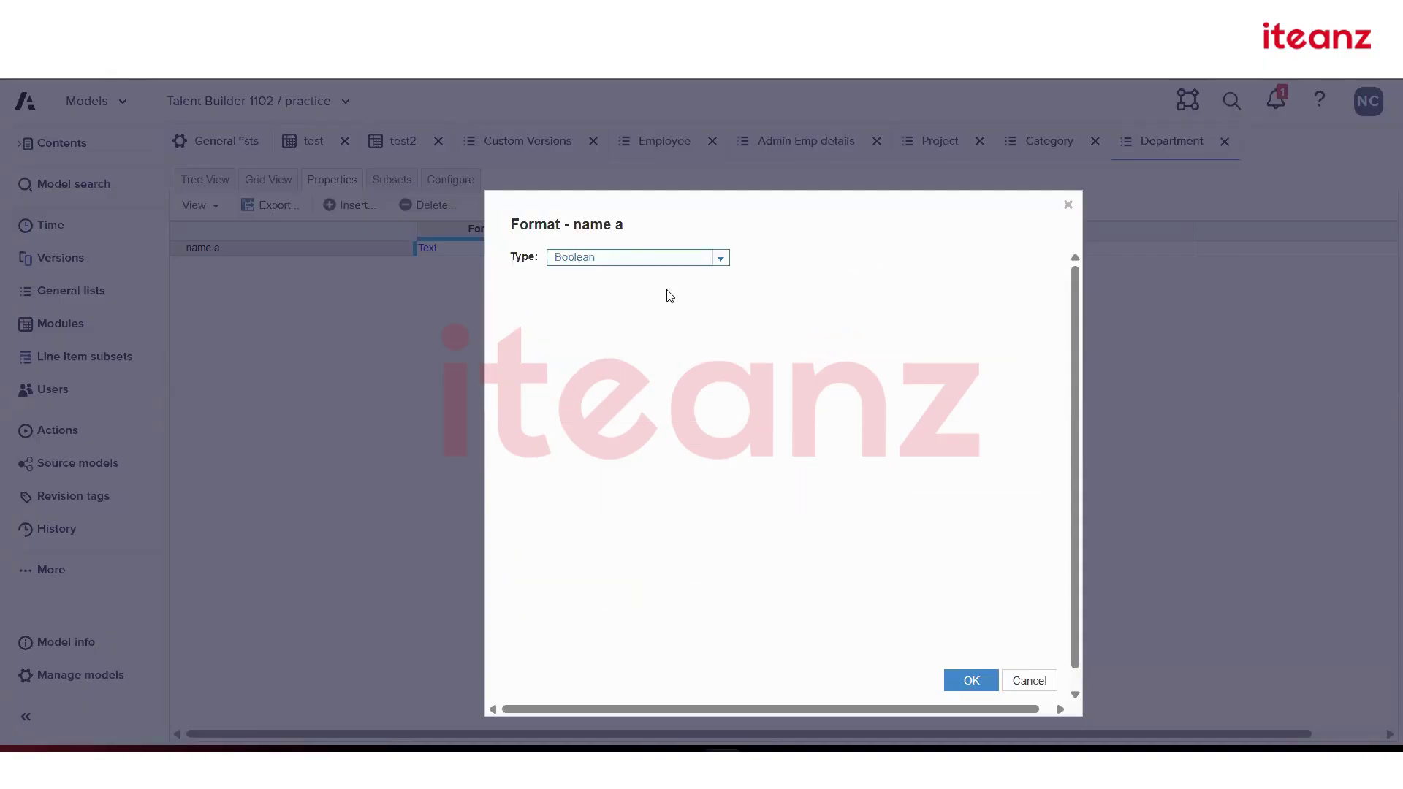
{"action": "left_click", "coordinate": [702, 263]}
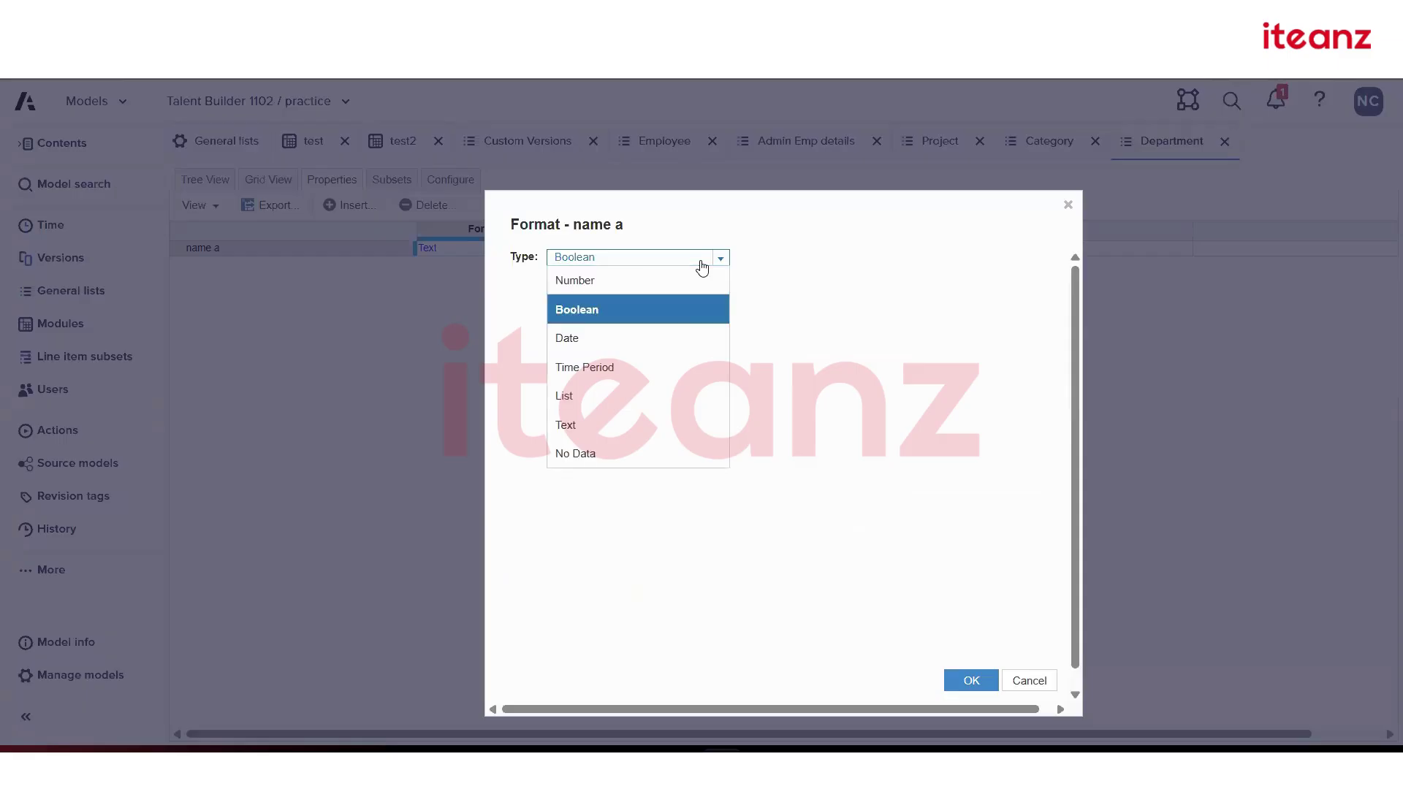
{"action": "left_click", "coordinate": [687, 340]}
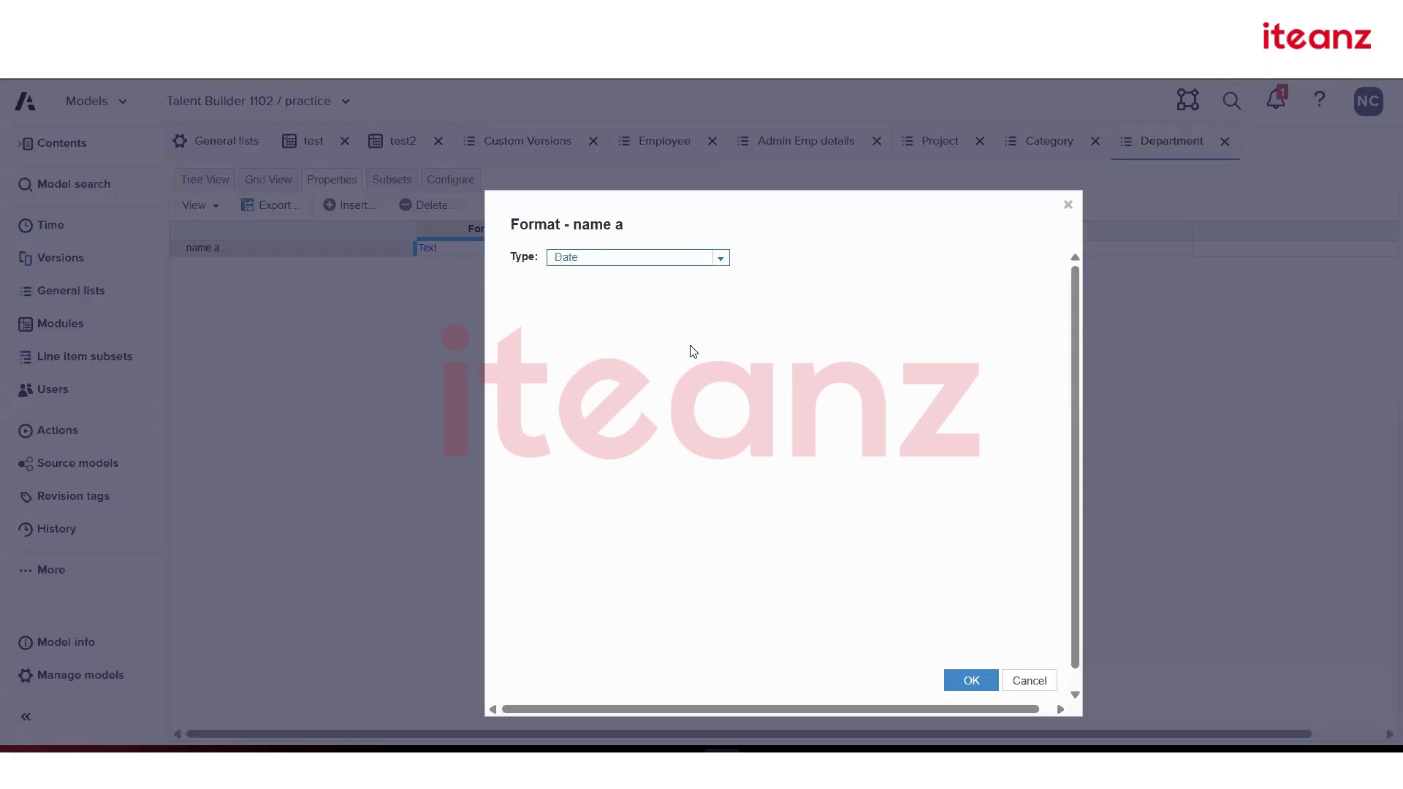
{"action": "left_click", "coordinate": [723, 258]}
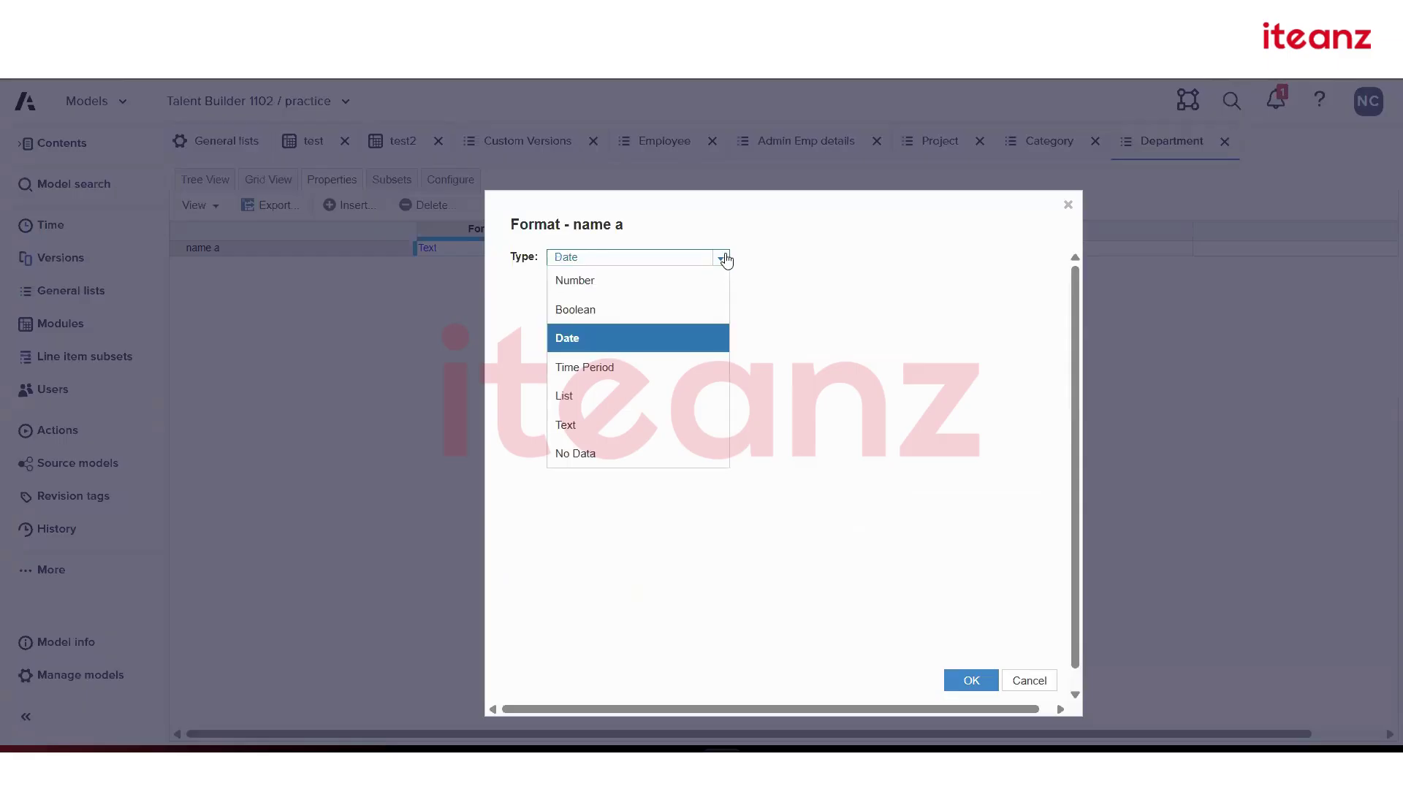
{"action": "left_click", "coordinate": [675, 367]}
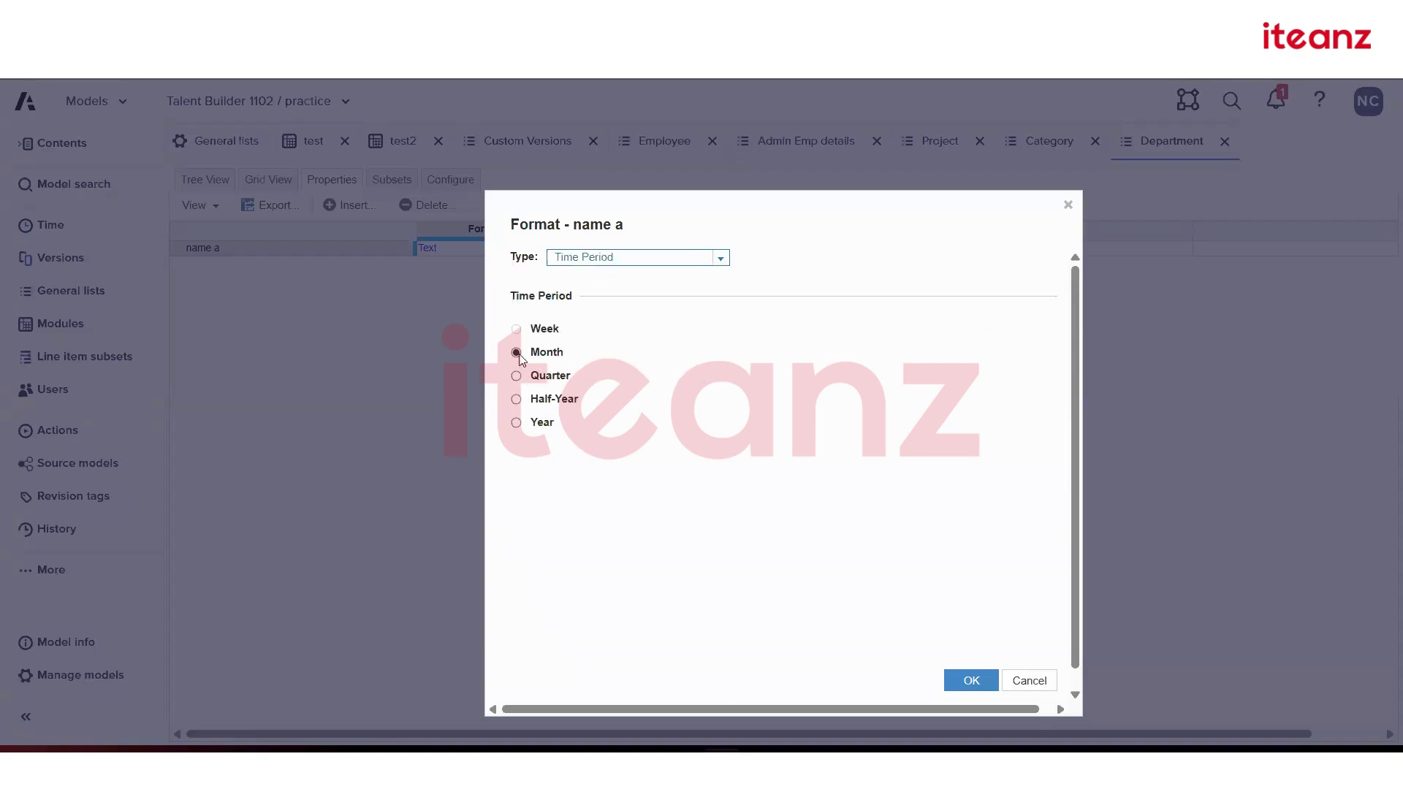
{"action": "left_click", "coordinate": [971, 678]}
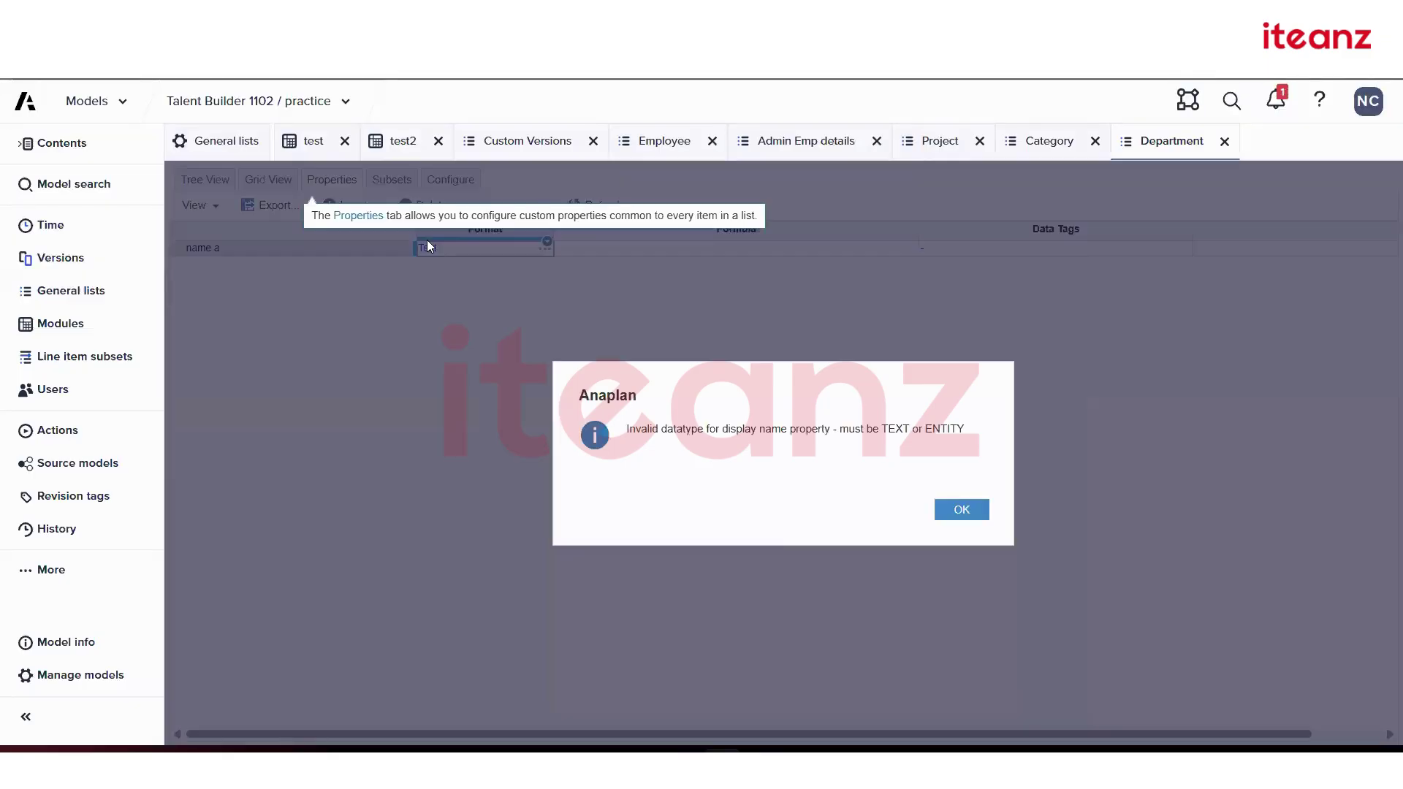
{"action": "left_click", "coordinate": [952, 509]}
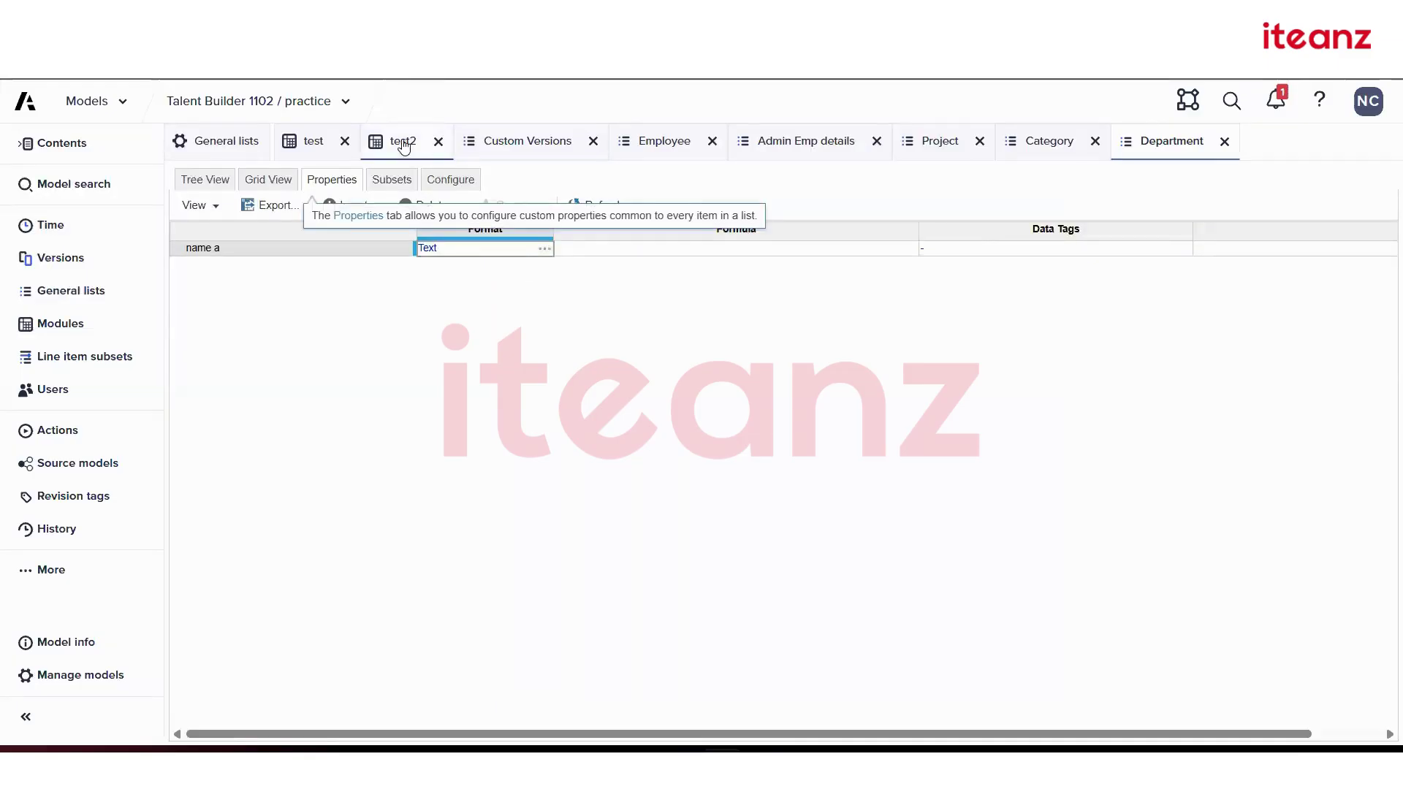
- In the test2 module, set the "name" line item's format to Boolean and tick its checkbox for Gender
{"action": "left_click", "coordinate": [403, 146]}
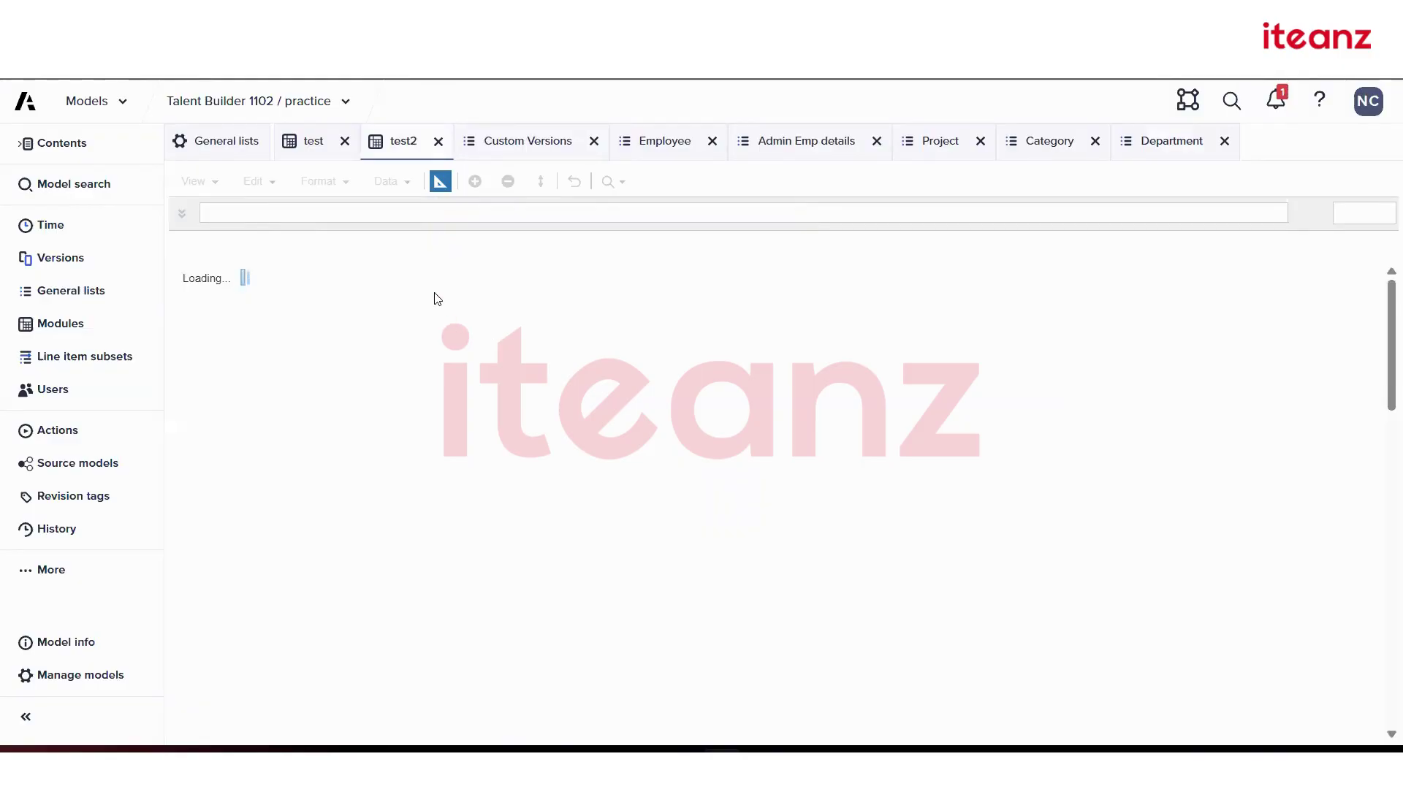
{"action": "left_click", "coordinate": [485, 325]}
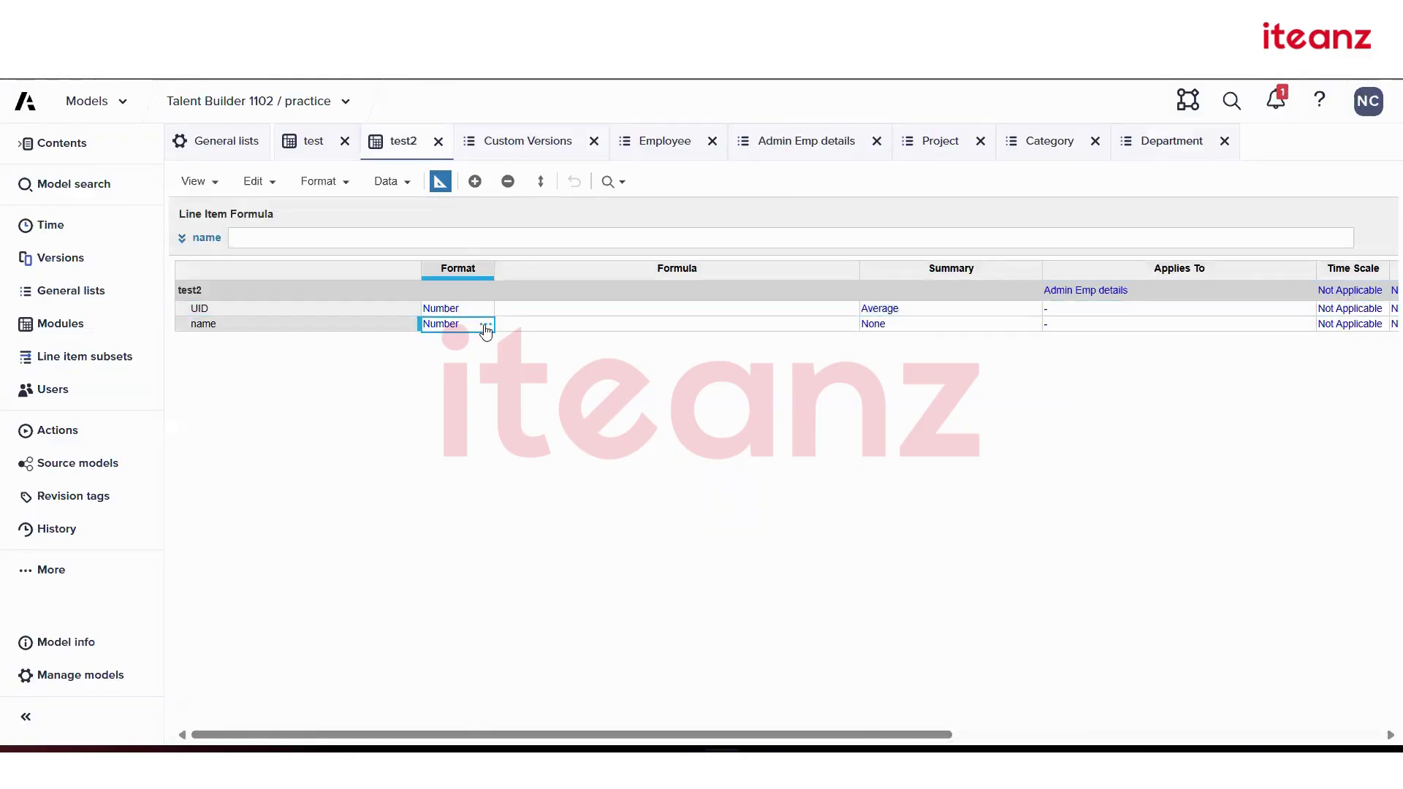
{"action": "left_click", "coordinate": [486, 328]}
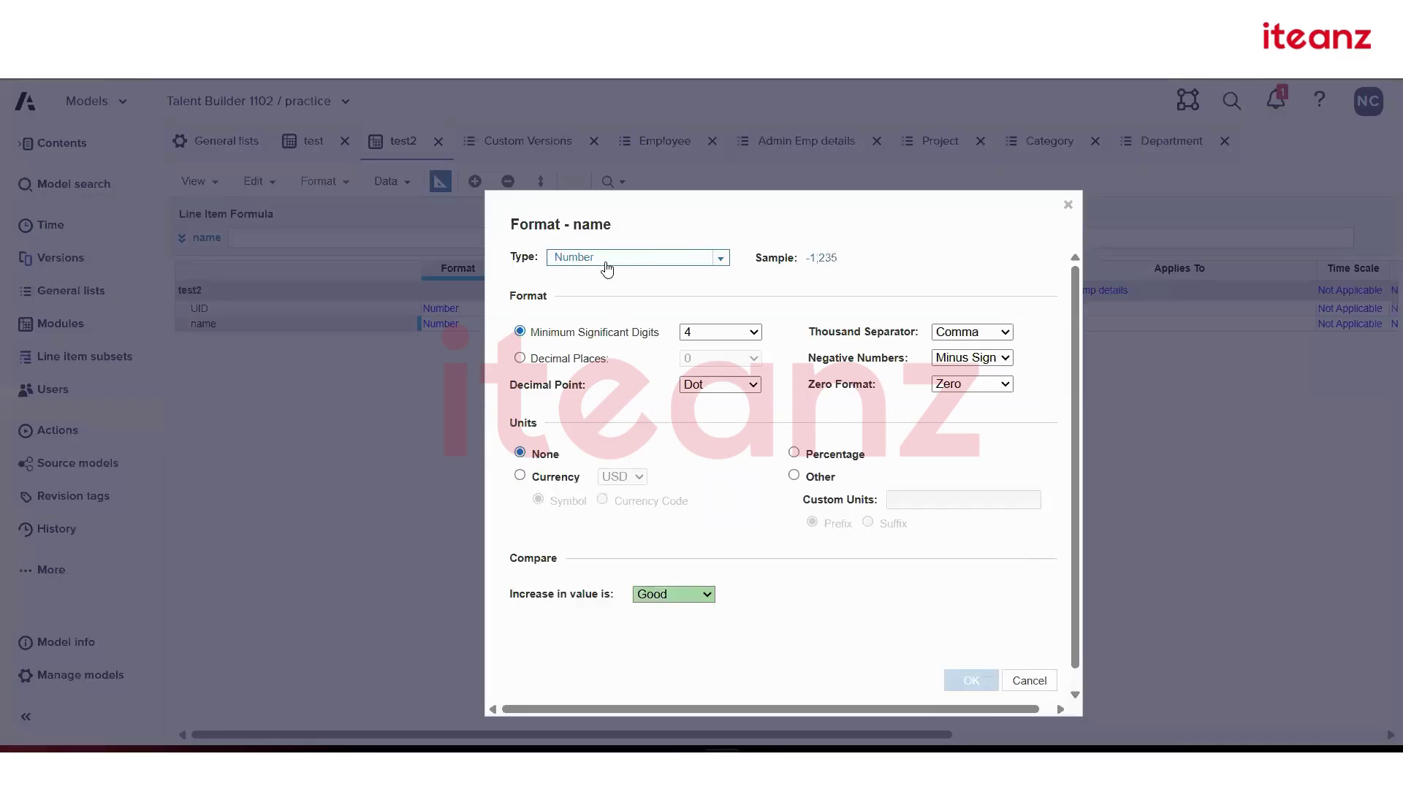
{"action": "left_click", "coordinate": [606, 267]}
{"action": "left_click", "coordinate": [617, 310]}
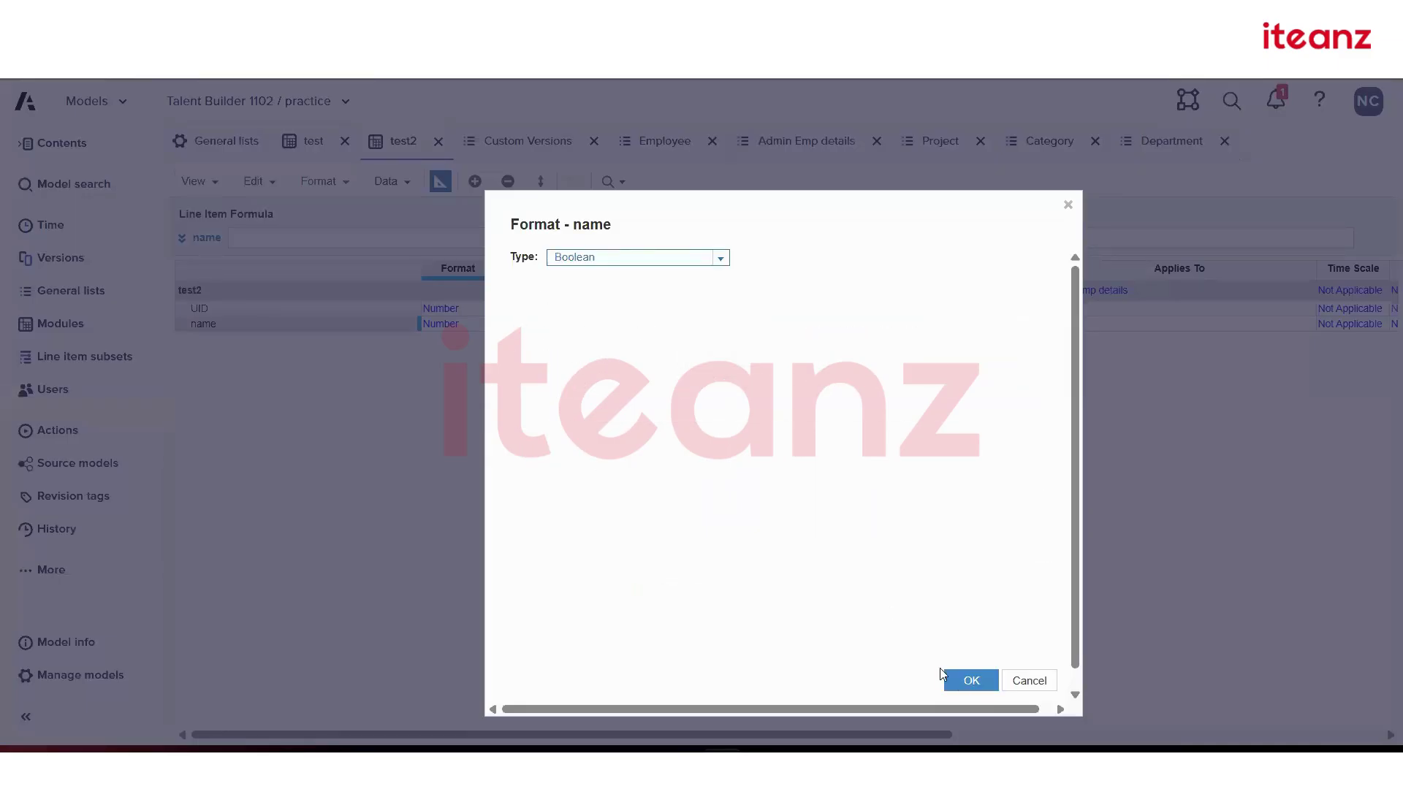
{"action": "left_click", "coordinate": [957, 679]}
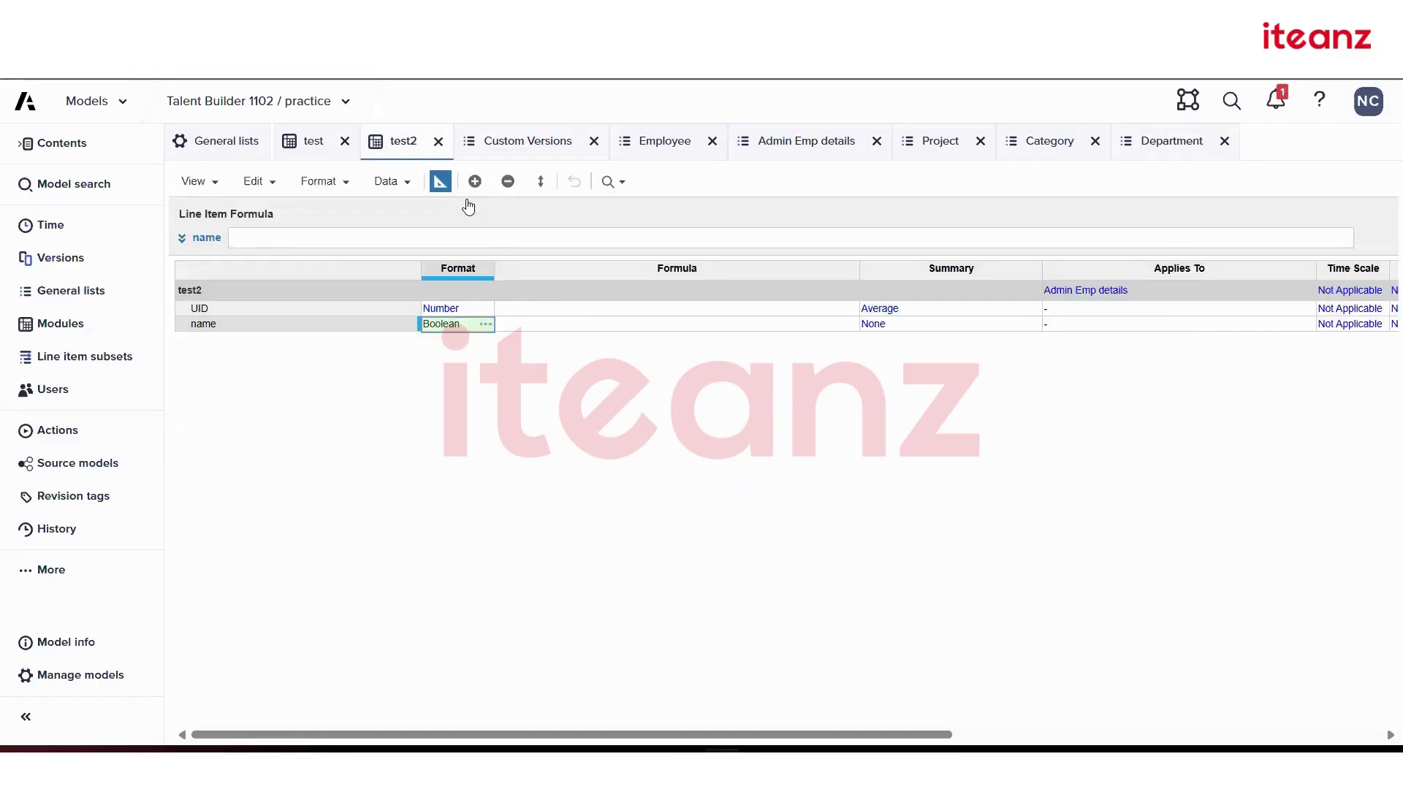
{"action": "left_click", "coordinate": [439, 182]}
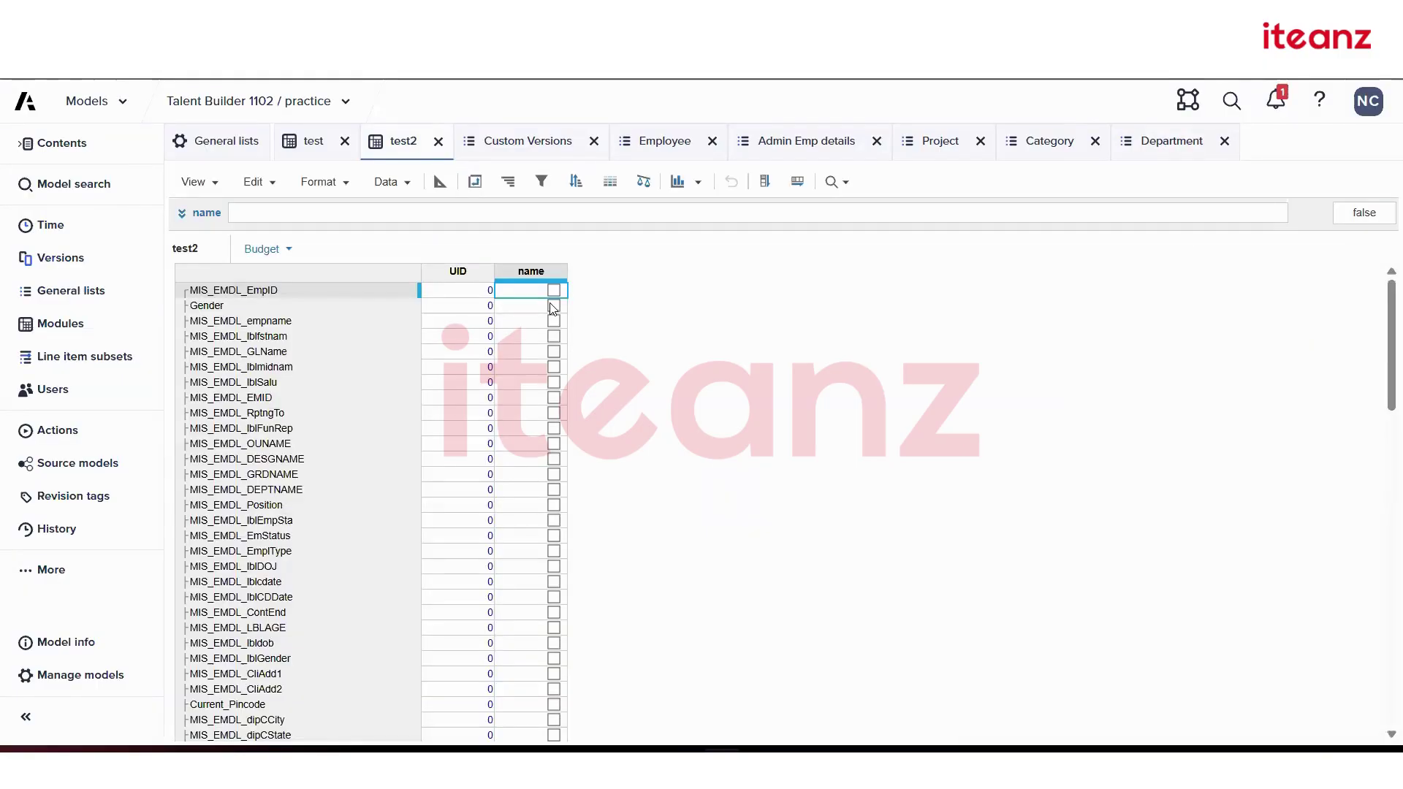
{"action": "left_click", "coordinate": [553, 306]}
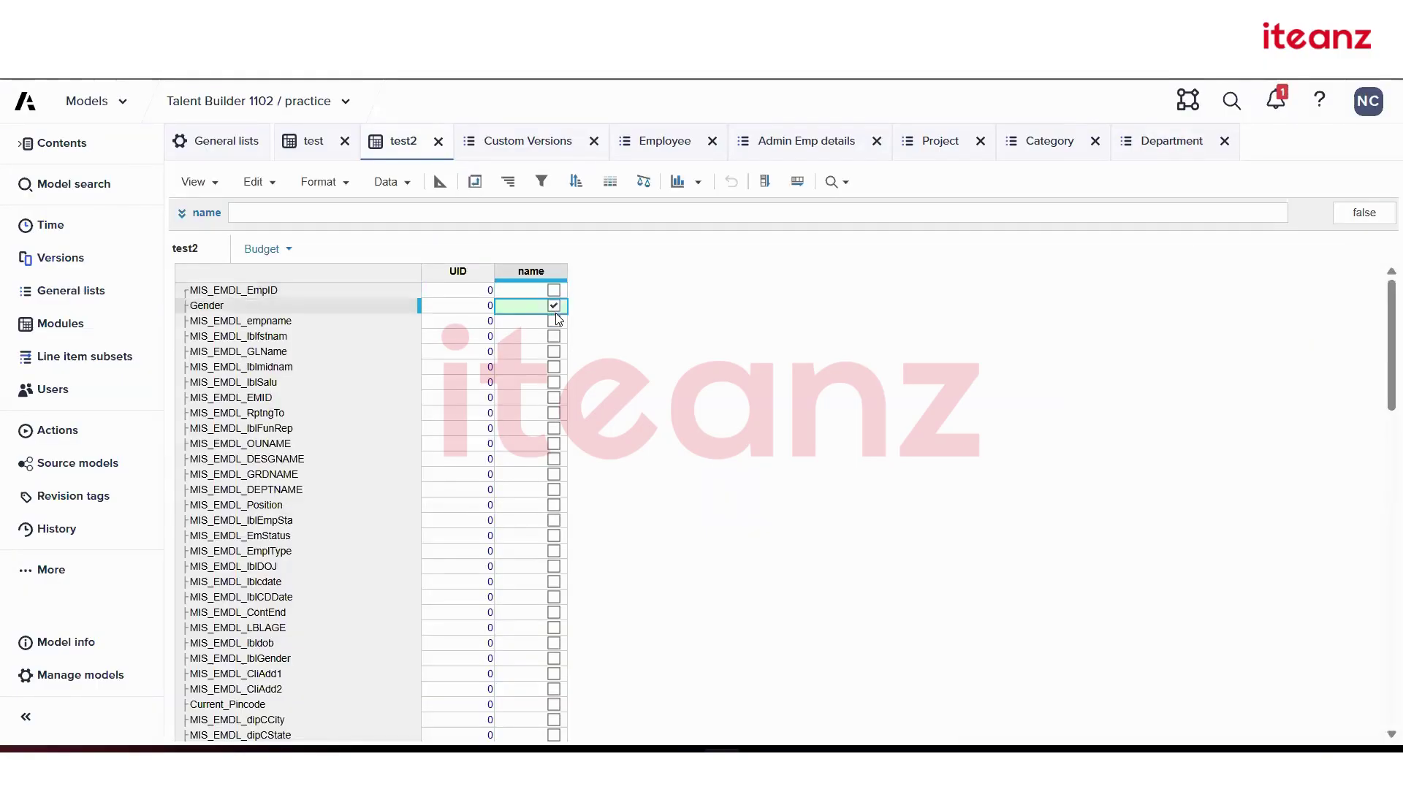
- Change the "name" line item's format to Date and enter 9/11/2025 for Gender
{"action": "left_click", "coordinate": [440, 182]}
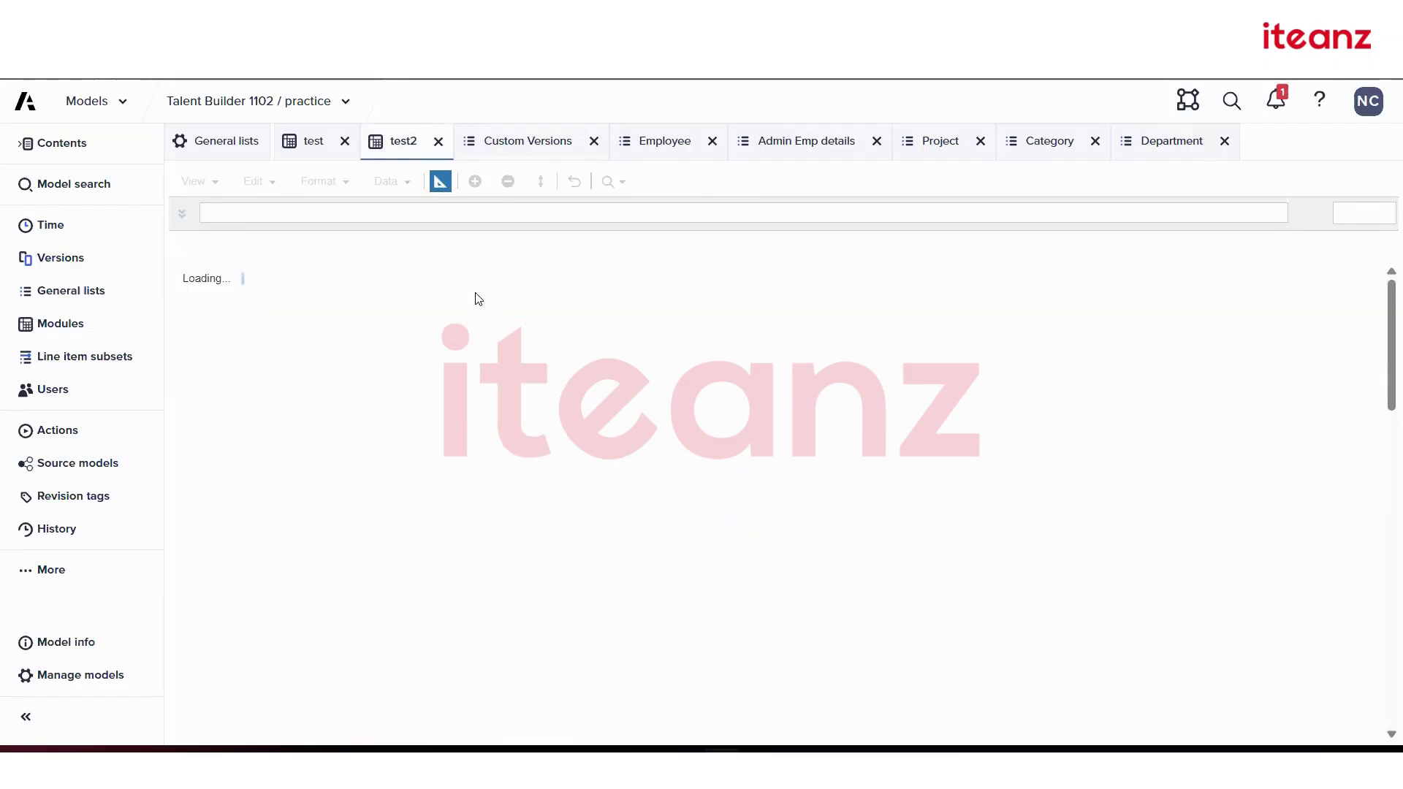
{"action": "left_click", "coordinate": [491, 327]}
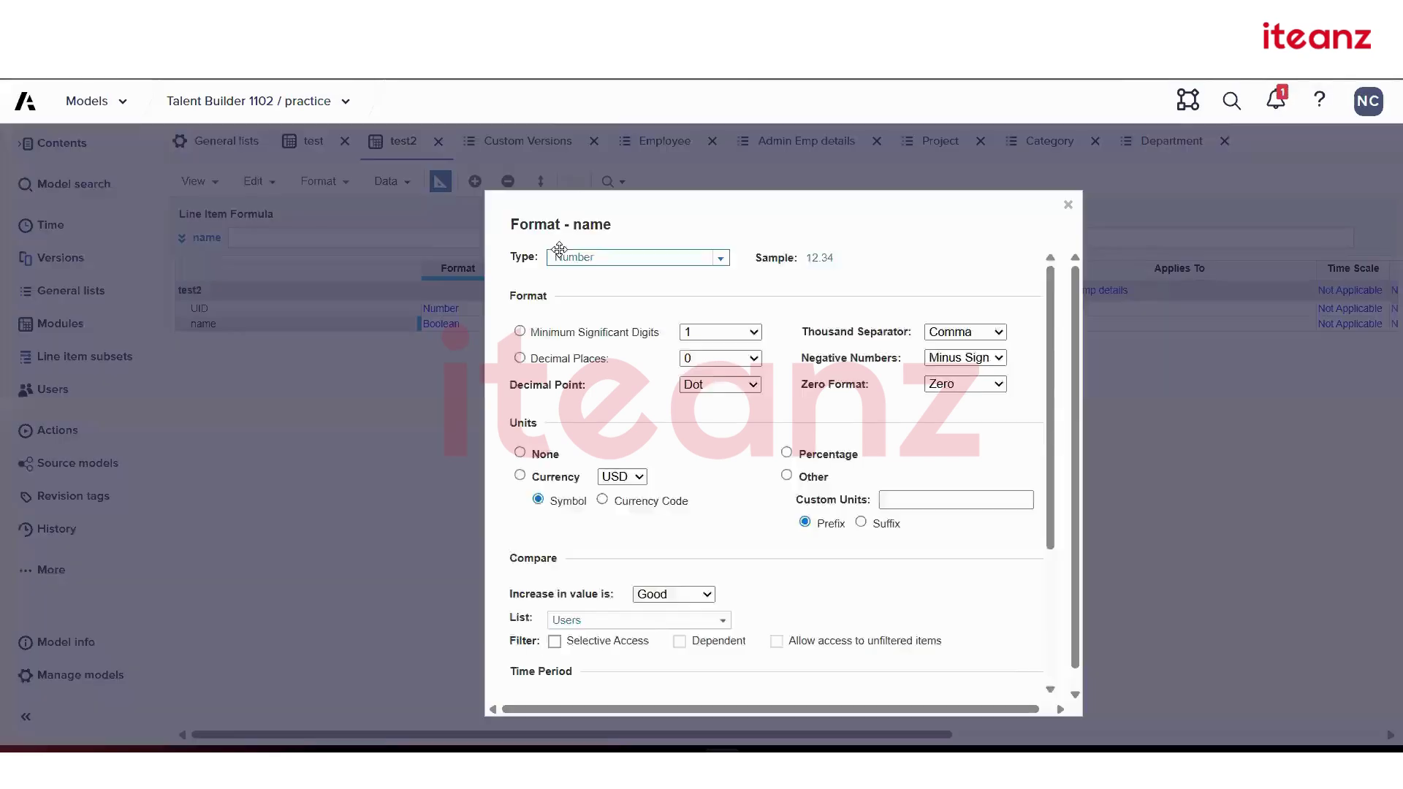
{"action": "left_click", "coordinate": [605, 263]}
{"action": "left_click", "coordinate": [634, 339]}
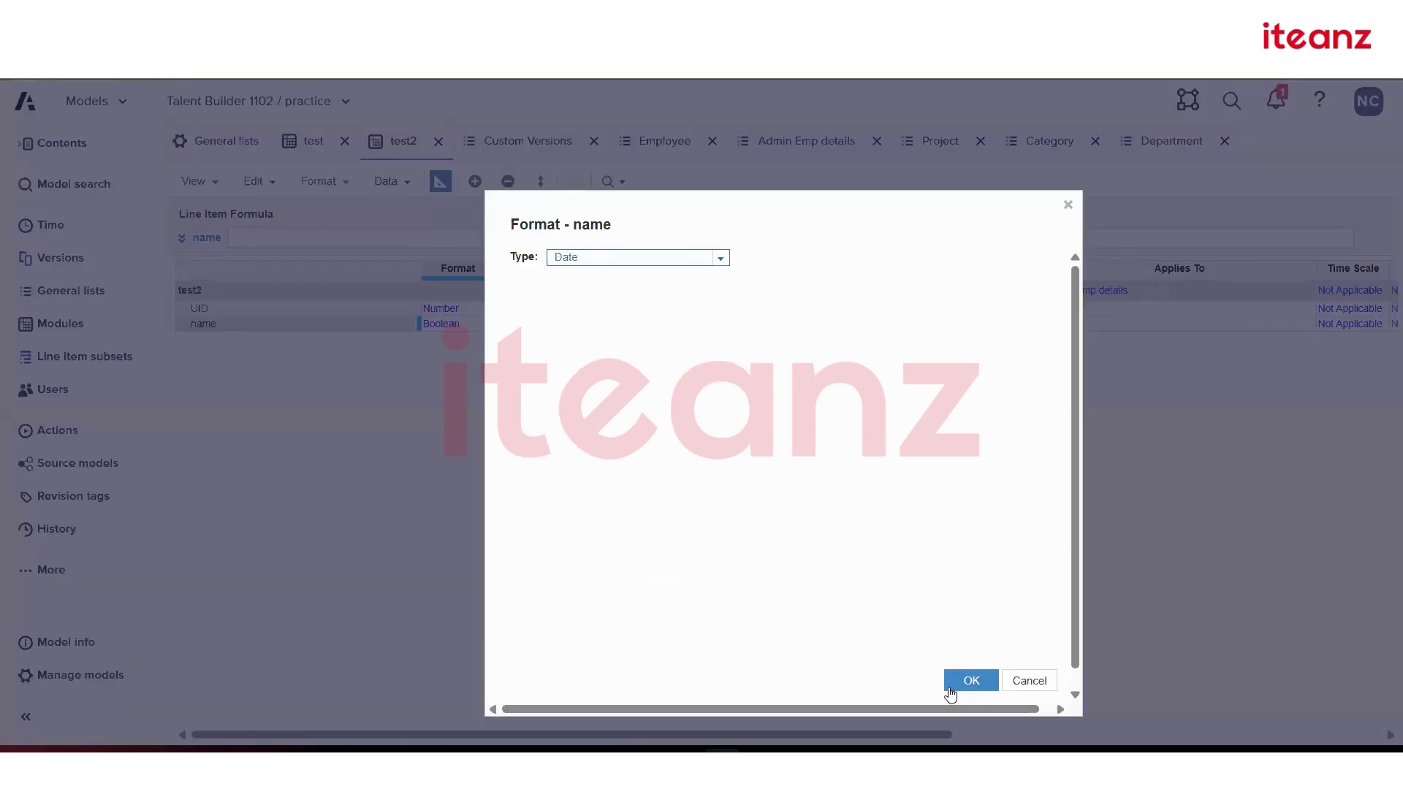
{"action": "left_click", "coordinate": [970, 680]}
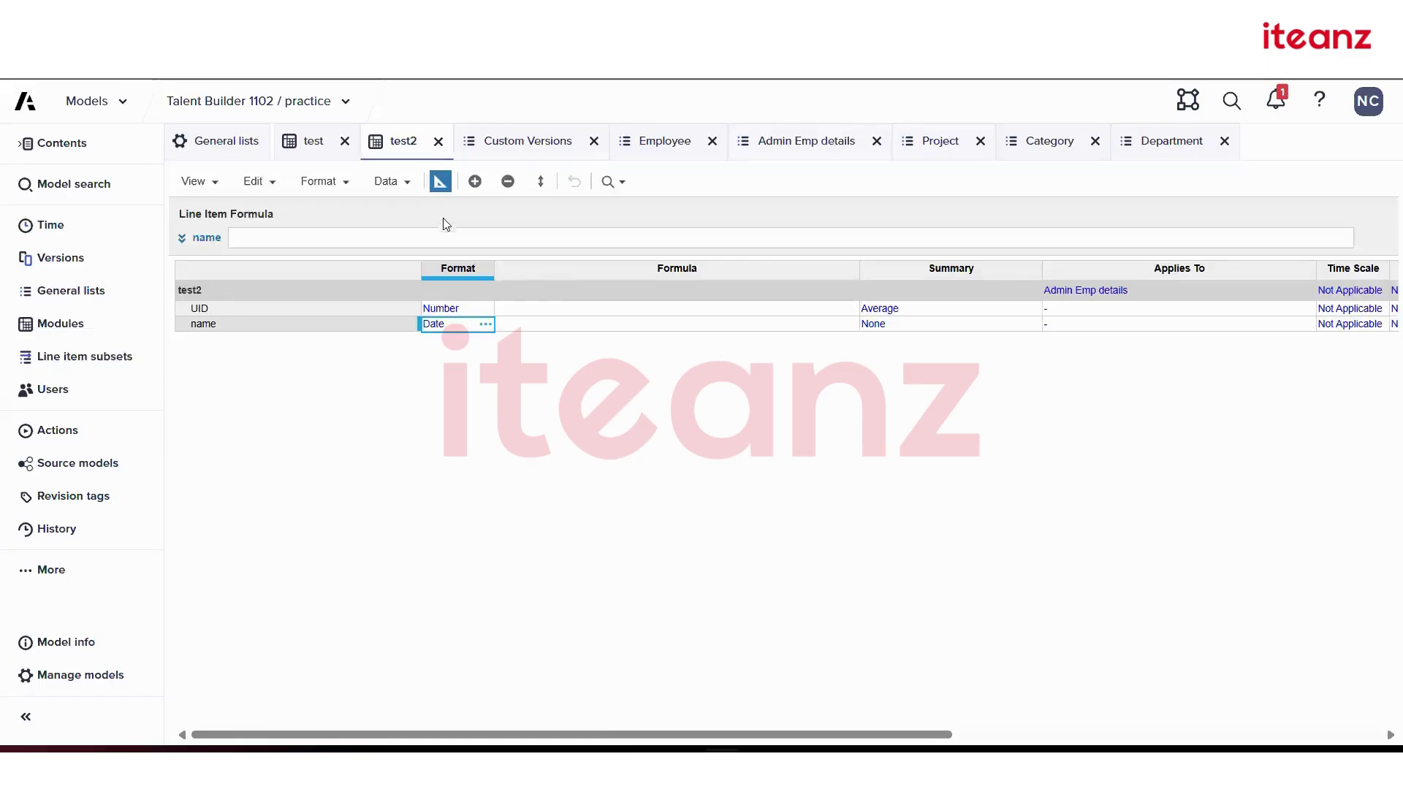
{"action": "left_click", "coordinate": [440, 181]}
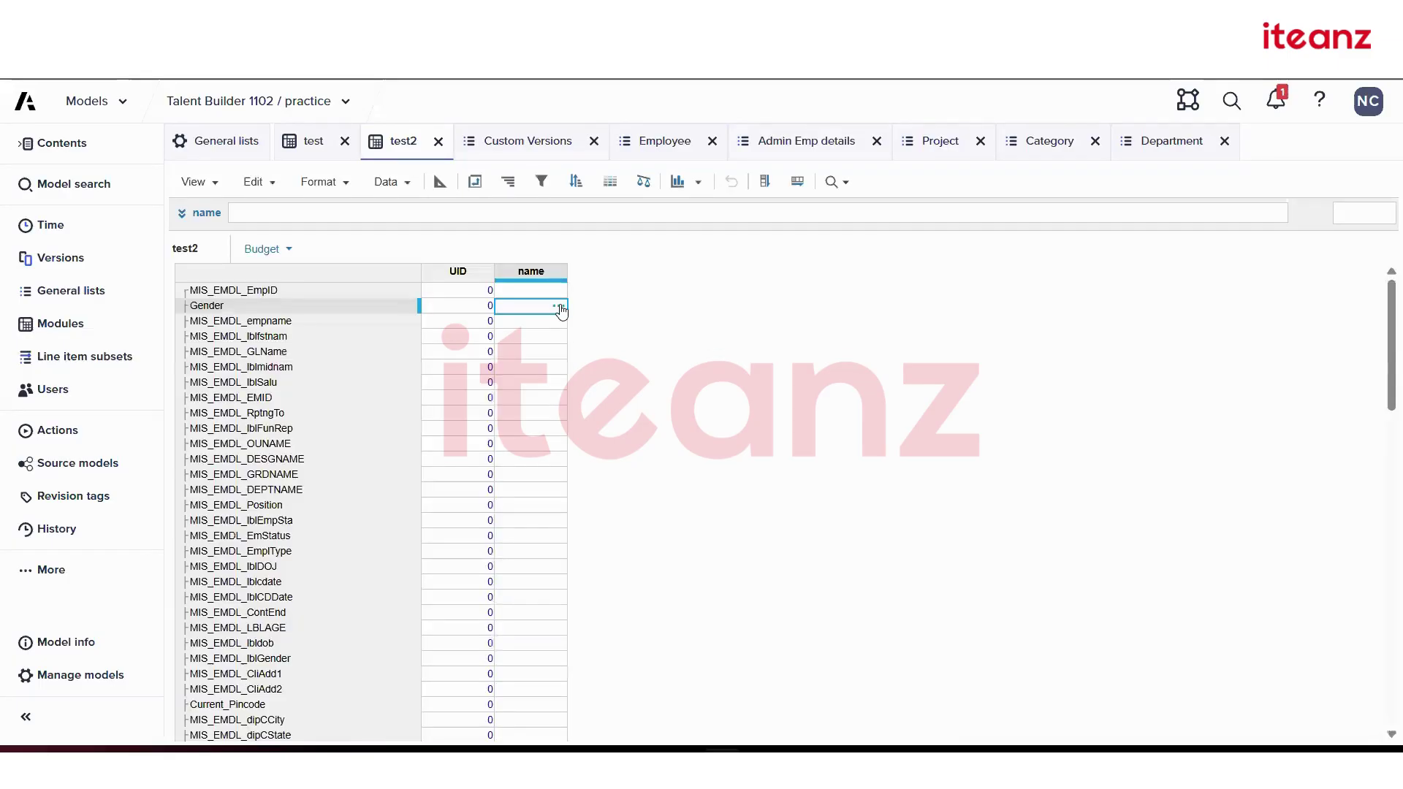
{"action": "left_click", "coordinate": [559, 308]}
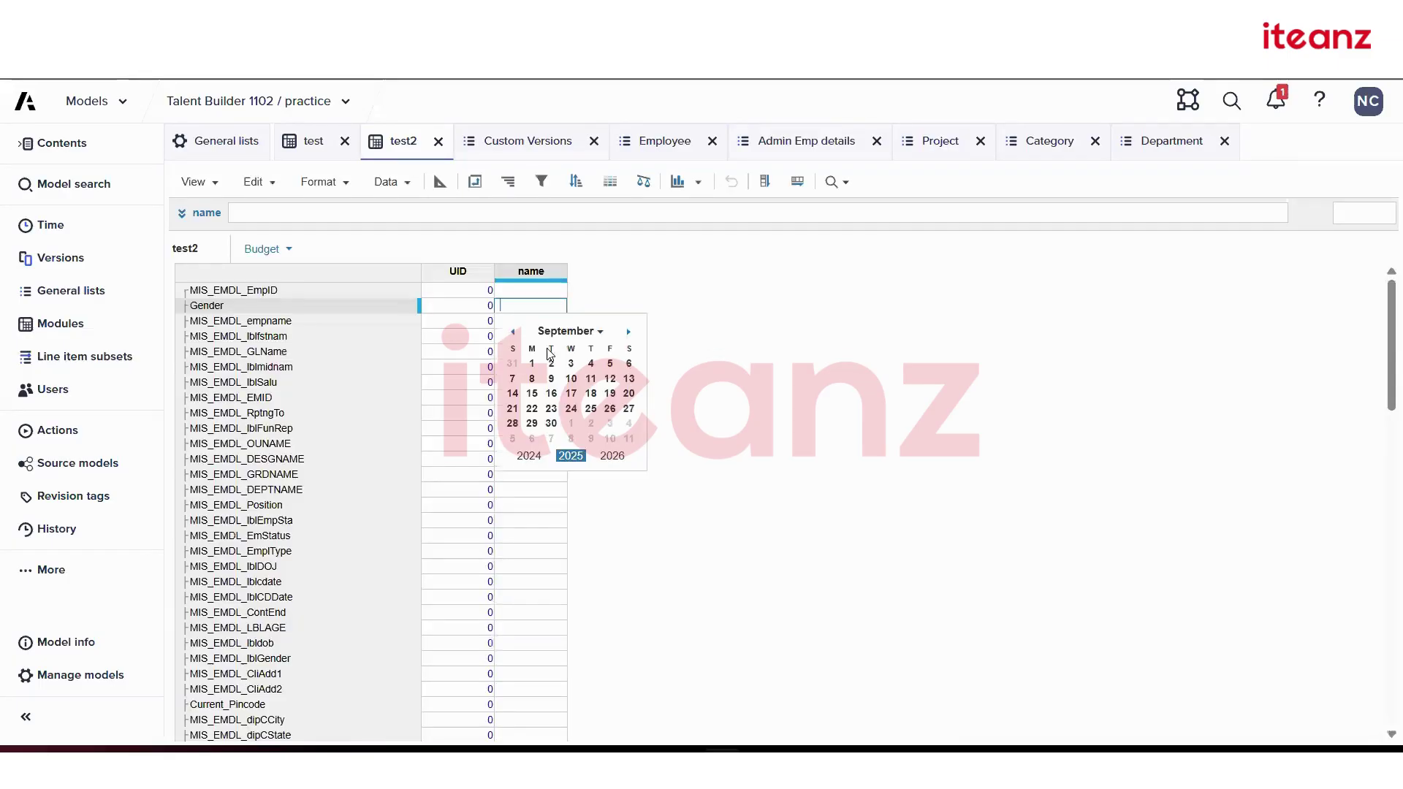
{"action": "left_click", "coordinate": [590, 379]}
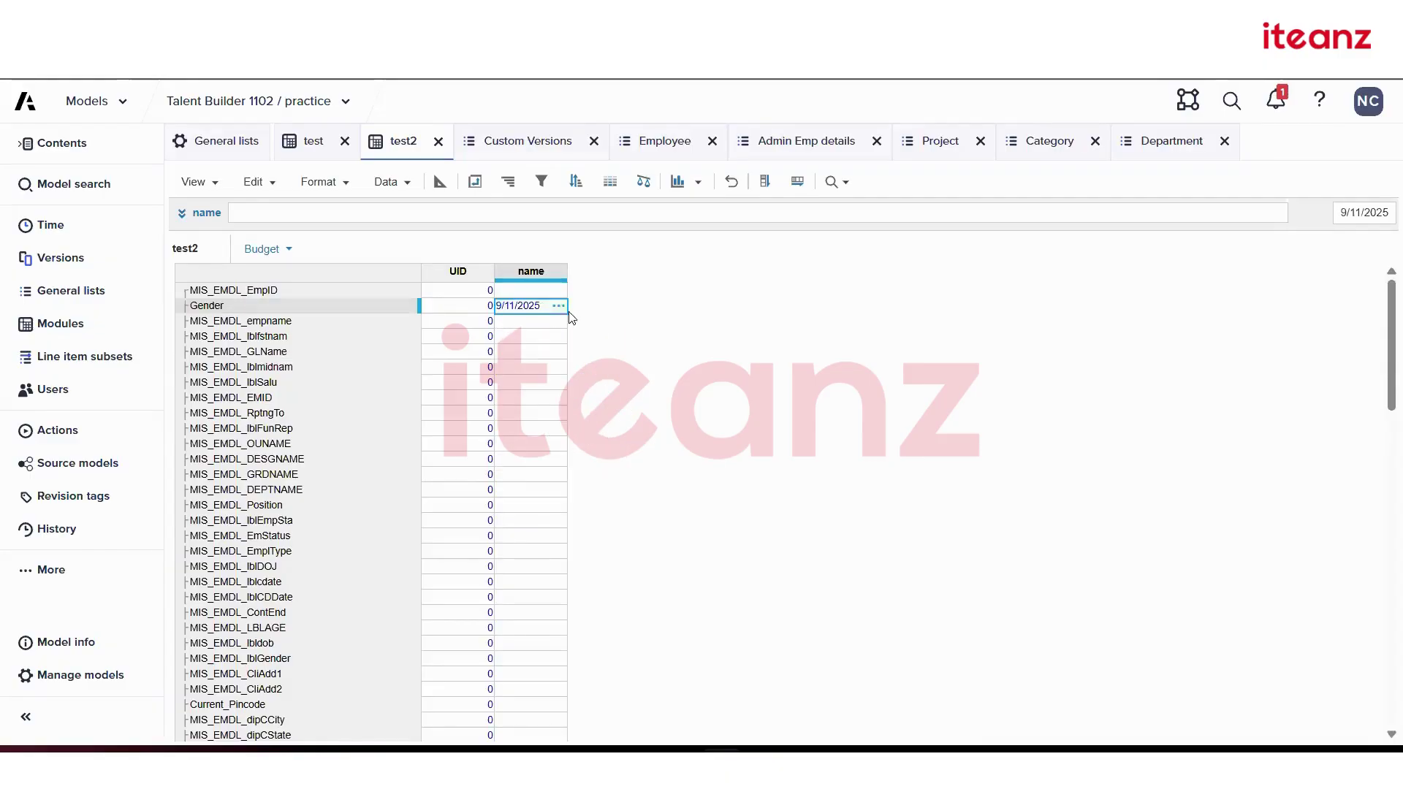
- Change the "name" line item's format to Time Period with Month and choose Aug 19 for Gender
{"action": "left_click", "coordinate": [439, 181]}
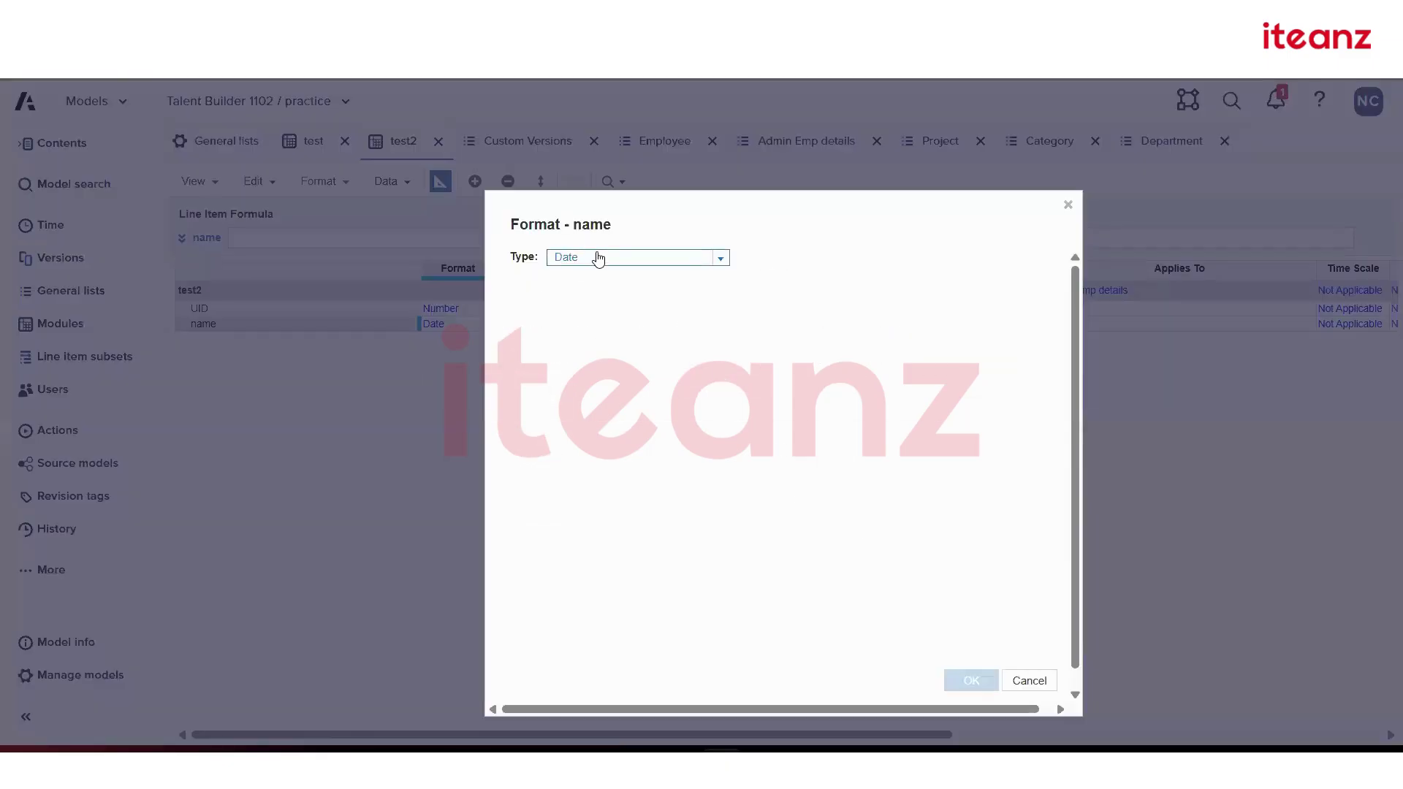
{"action": "left_click", "coordinate": [594, 257]}
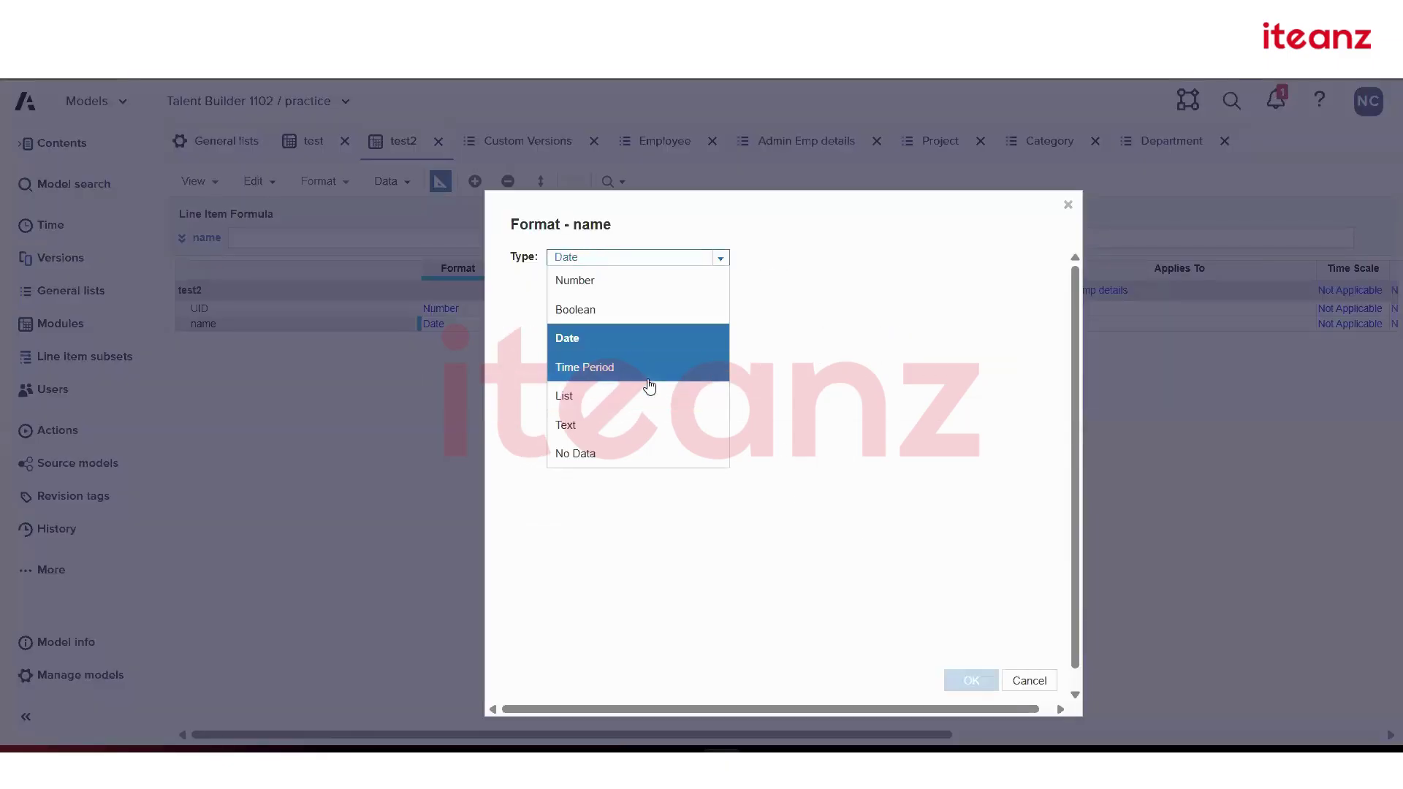
{"action": "left_click", "coordinate": [648, 374]}
{"action": "left_click", "coordinate": [971, 680]}
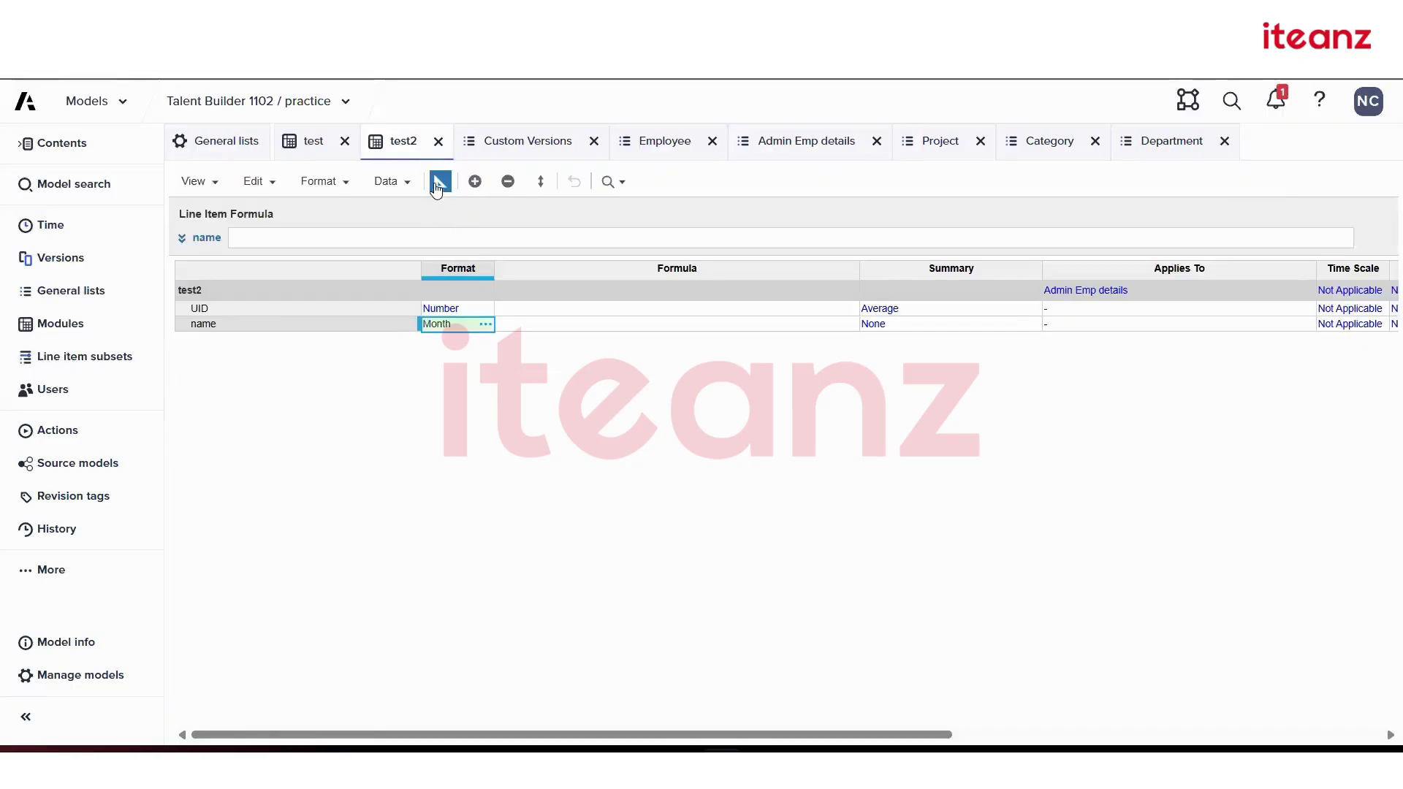
{"action": "left_click", "coordinate": [438, 183]}
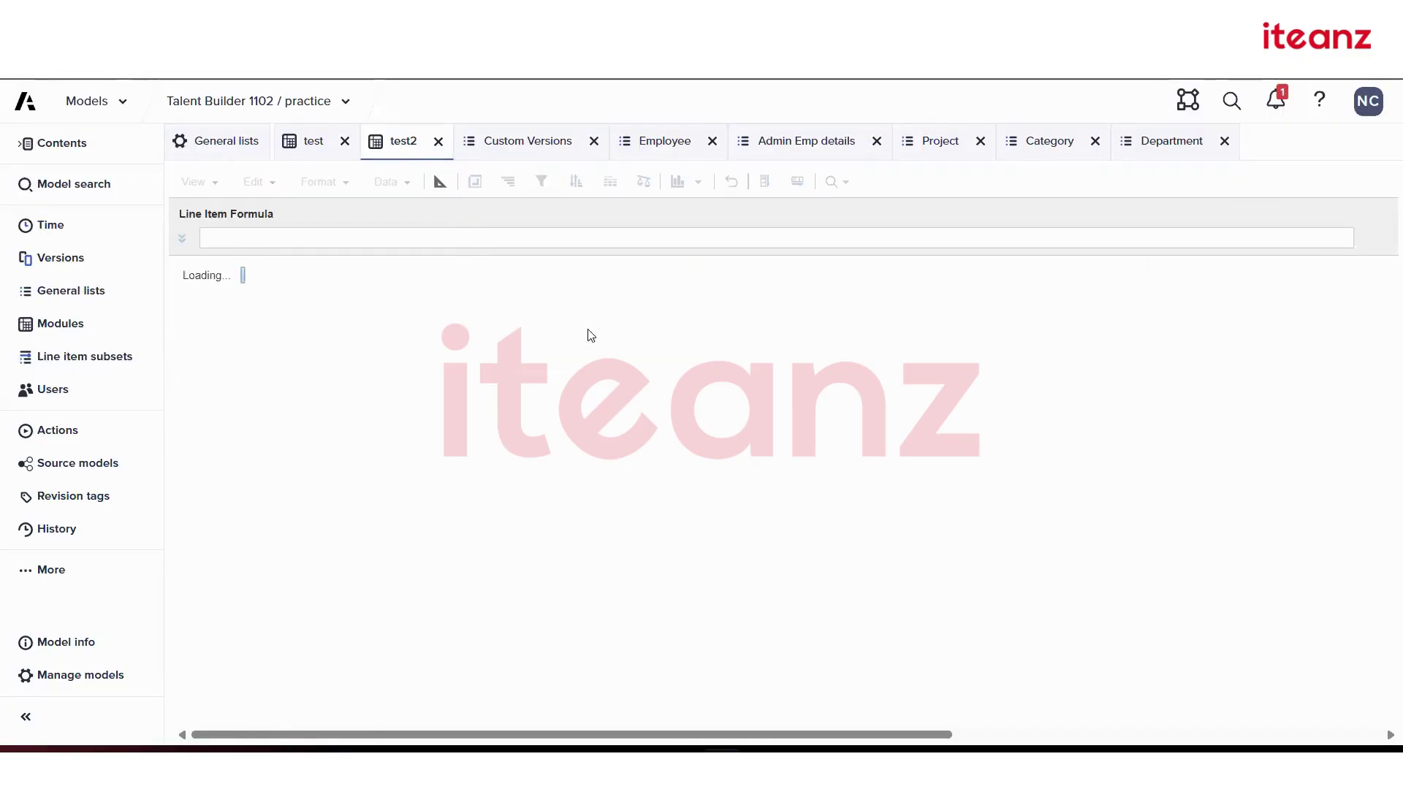
{"action": "left_click", "coordinate": [560, 307]}
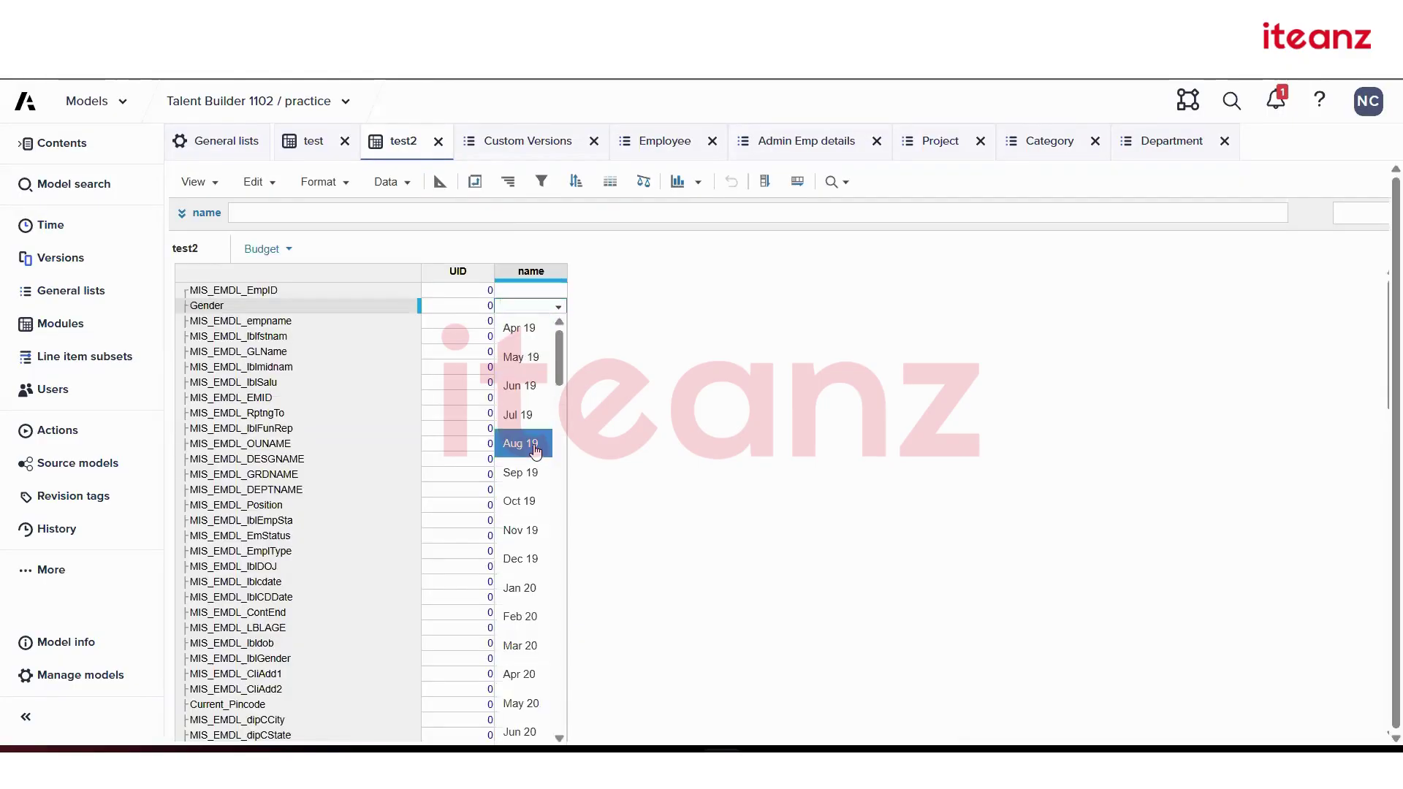
{"action": "left_click", "coordinate": [537, 446]}
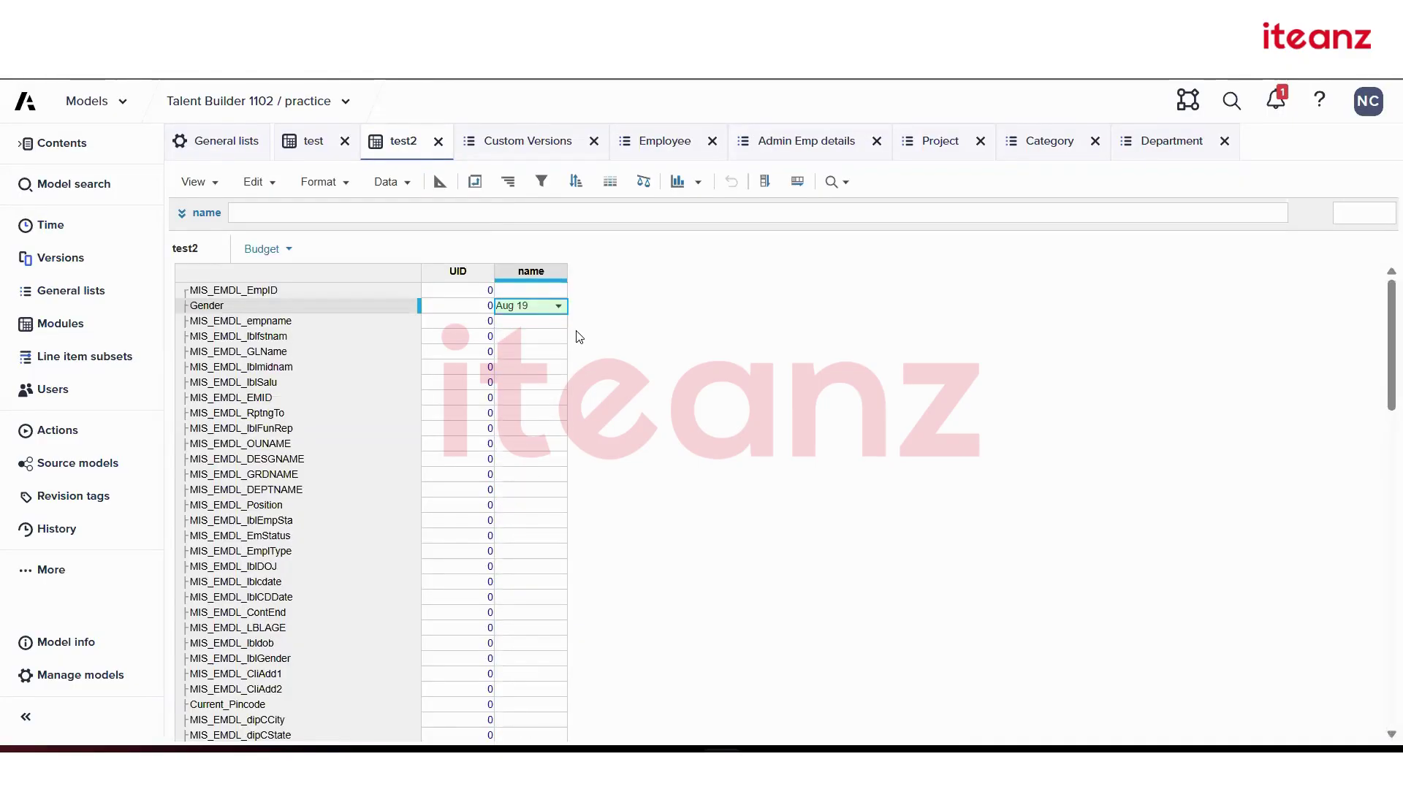
- Change the "name" line item's format to List using the Project list, and choose Project Alpha for Gender
{"action": "left_click", "coordinate": [440, 182]}
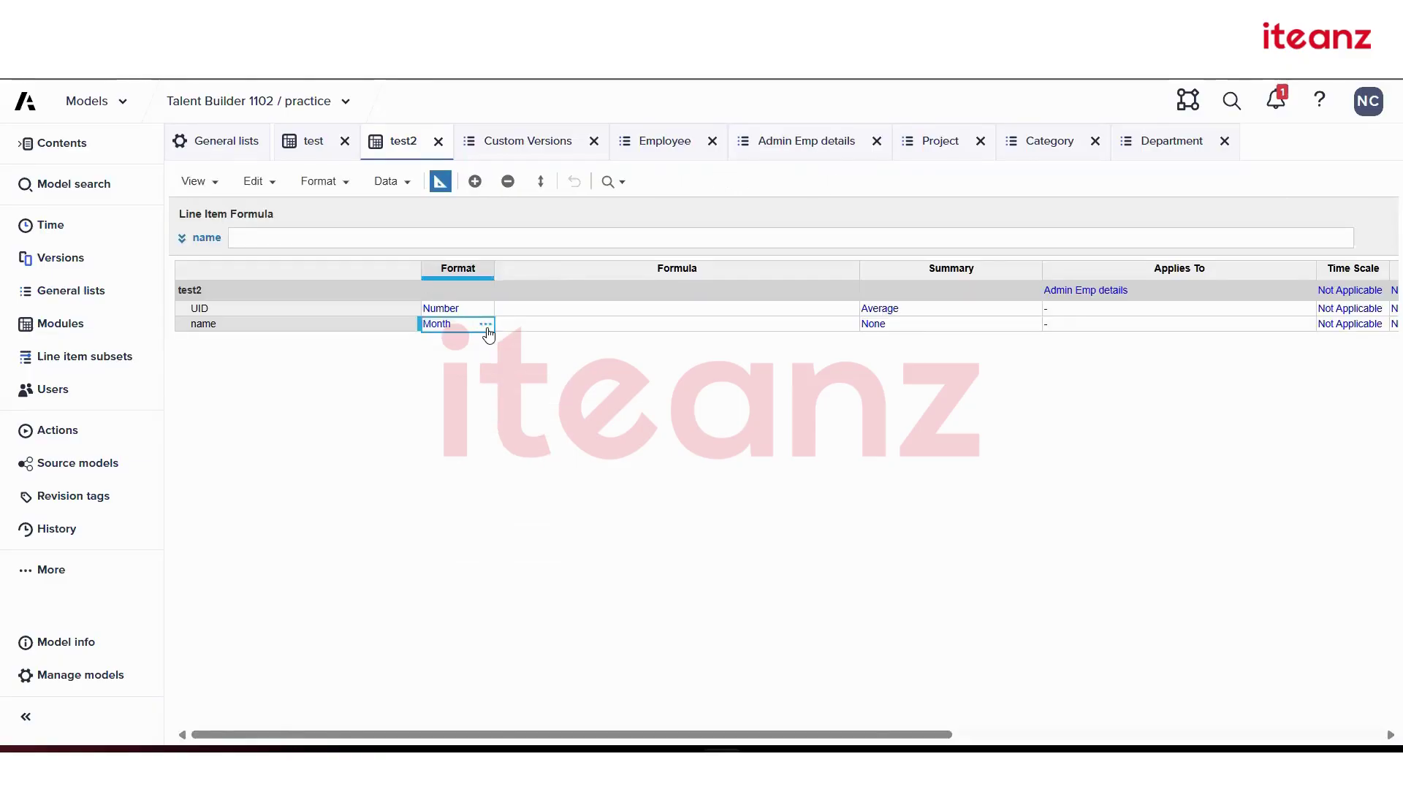
{"action": "left_click", "coordinate": [486, 327]}
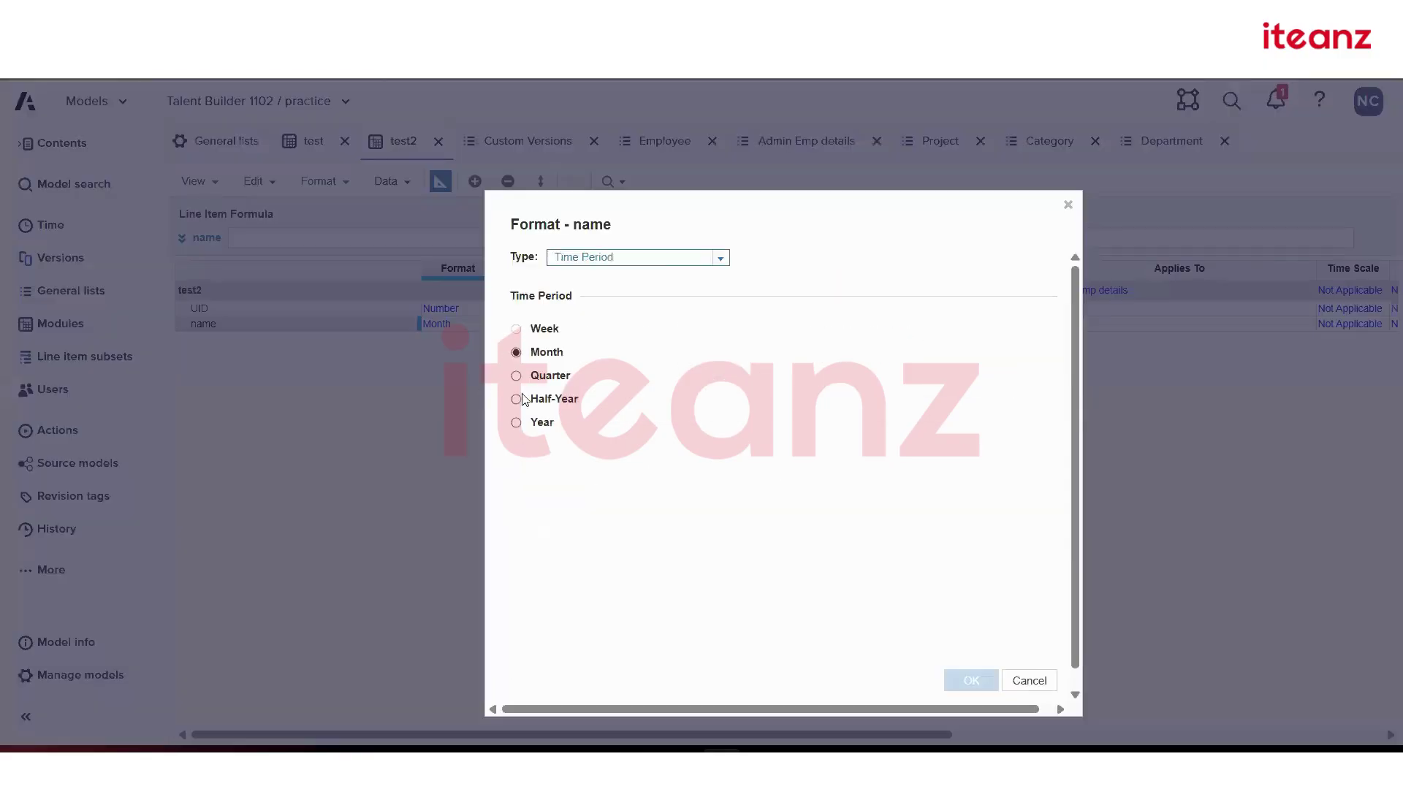
{"action": "left_click", "coordinate": [683, 260]}
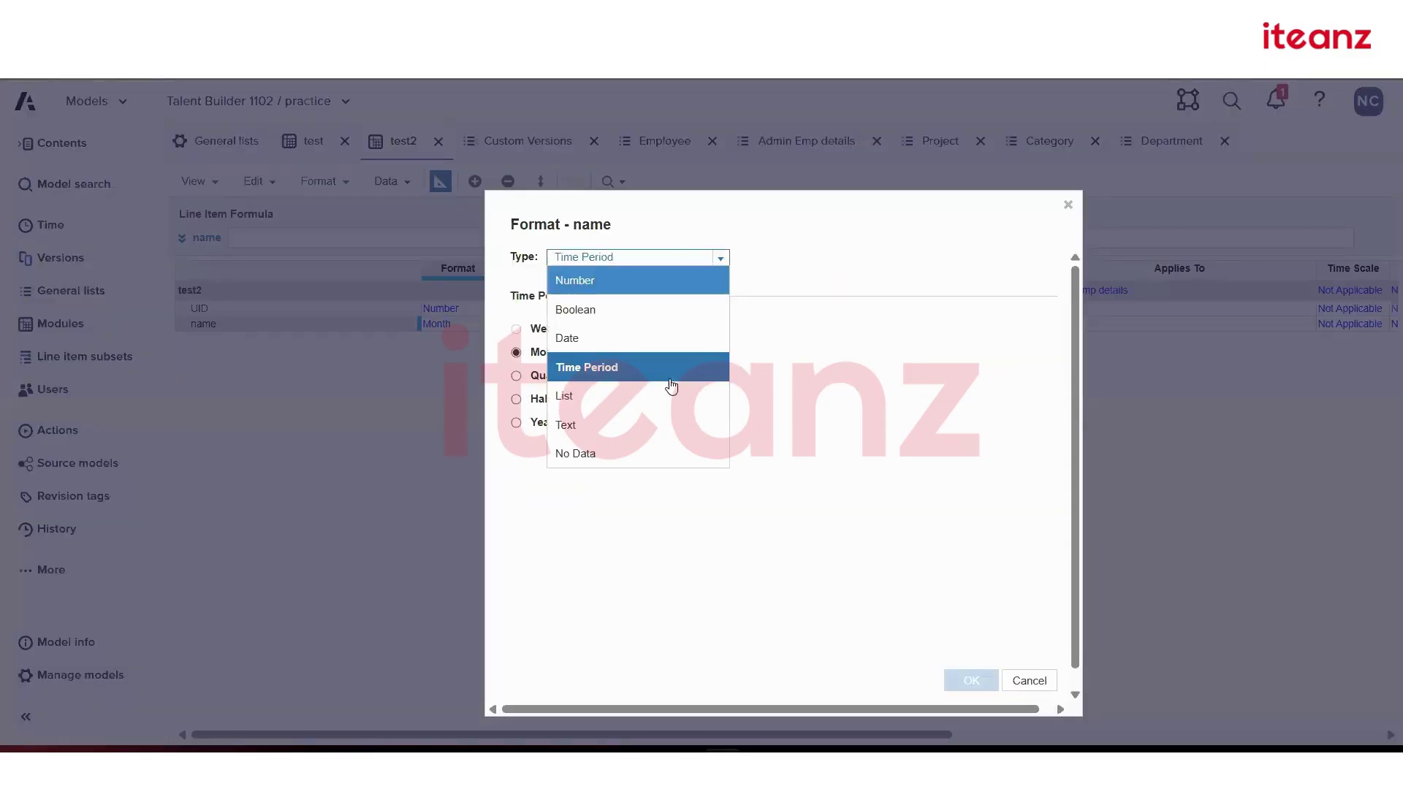
{"action": "left_click", "coordinate": [674, 396]}
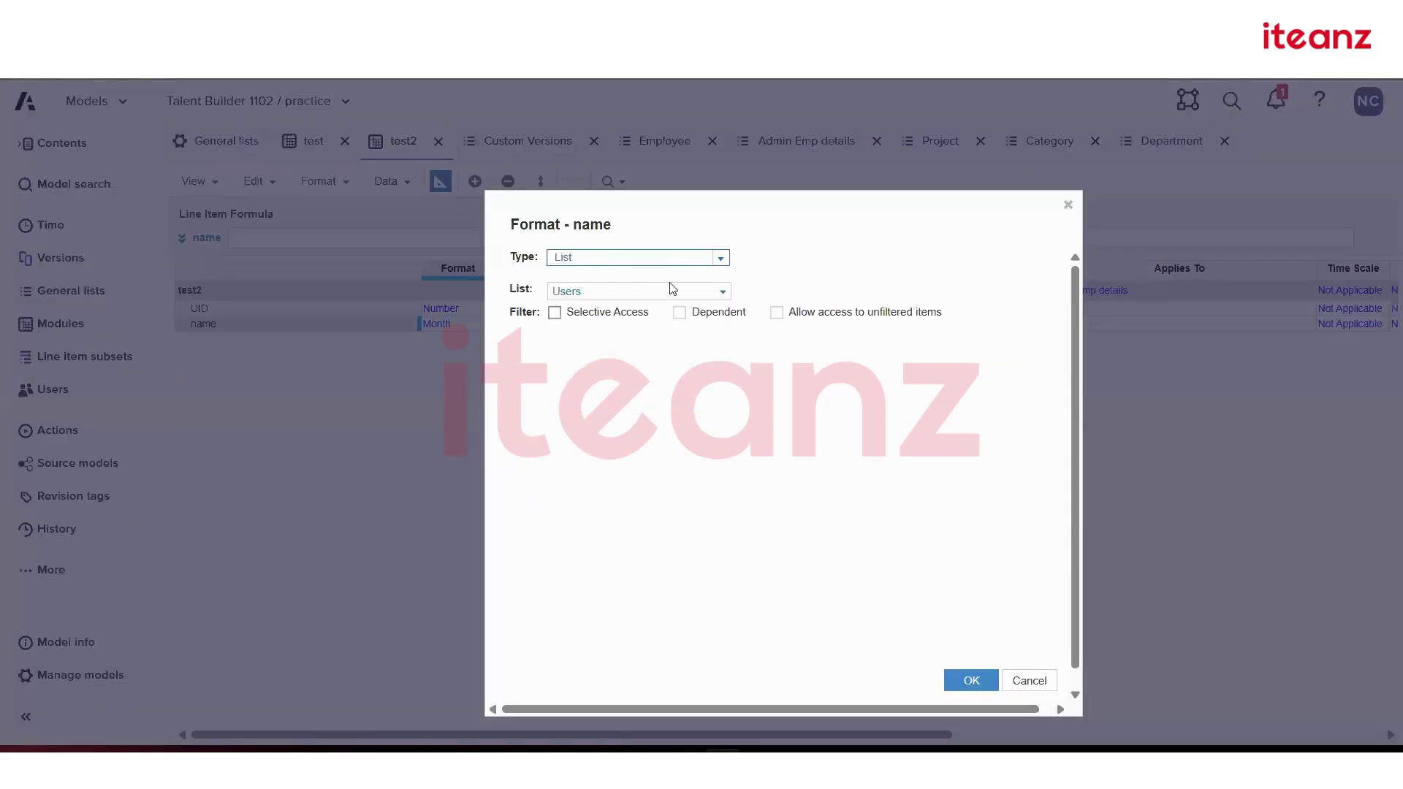
{"action": "left_click", "coordinate": [722, 295]}
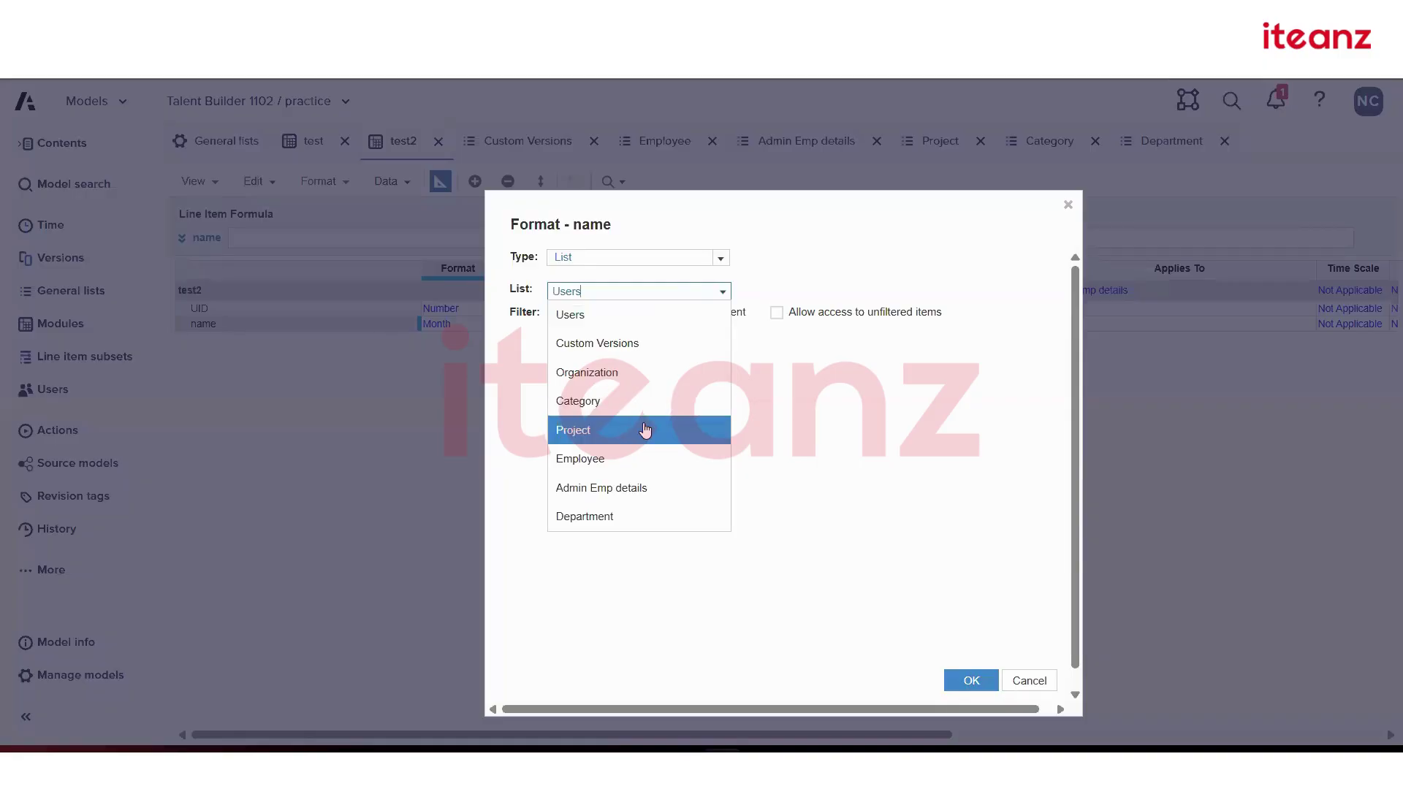
{"action": "left_click", "coordinate": [645, 430]}
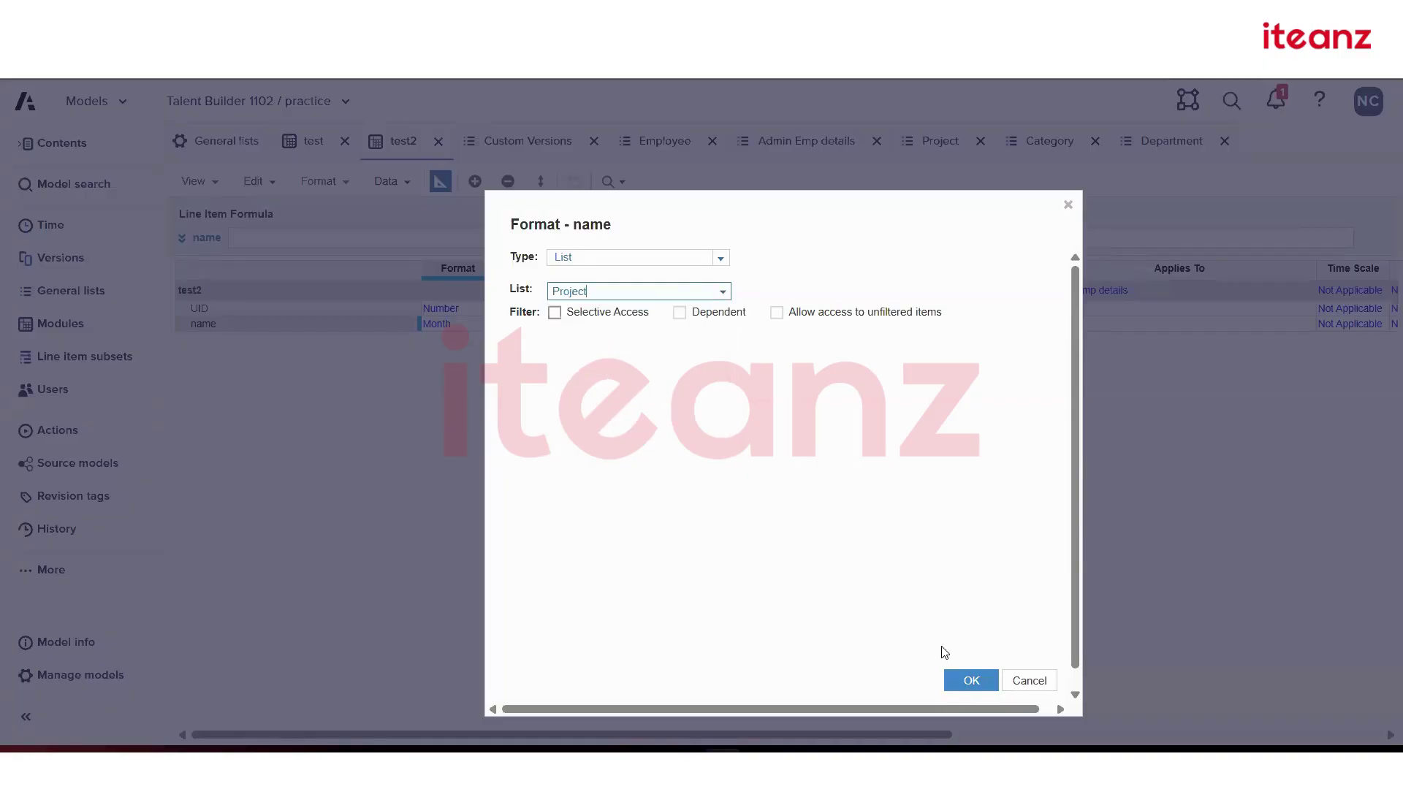
{"action": "left_click", "coordinate": [971, 680]}
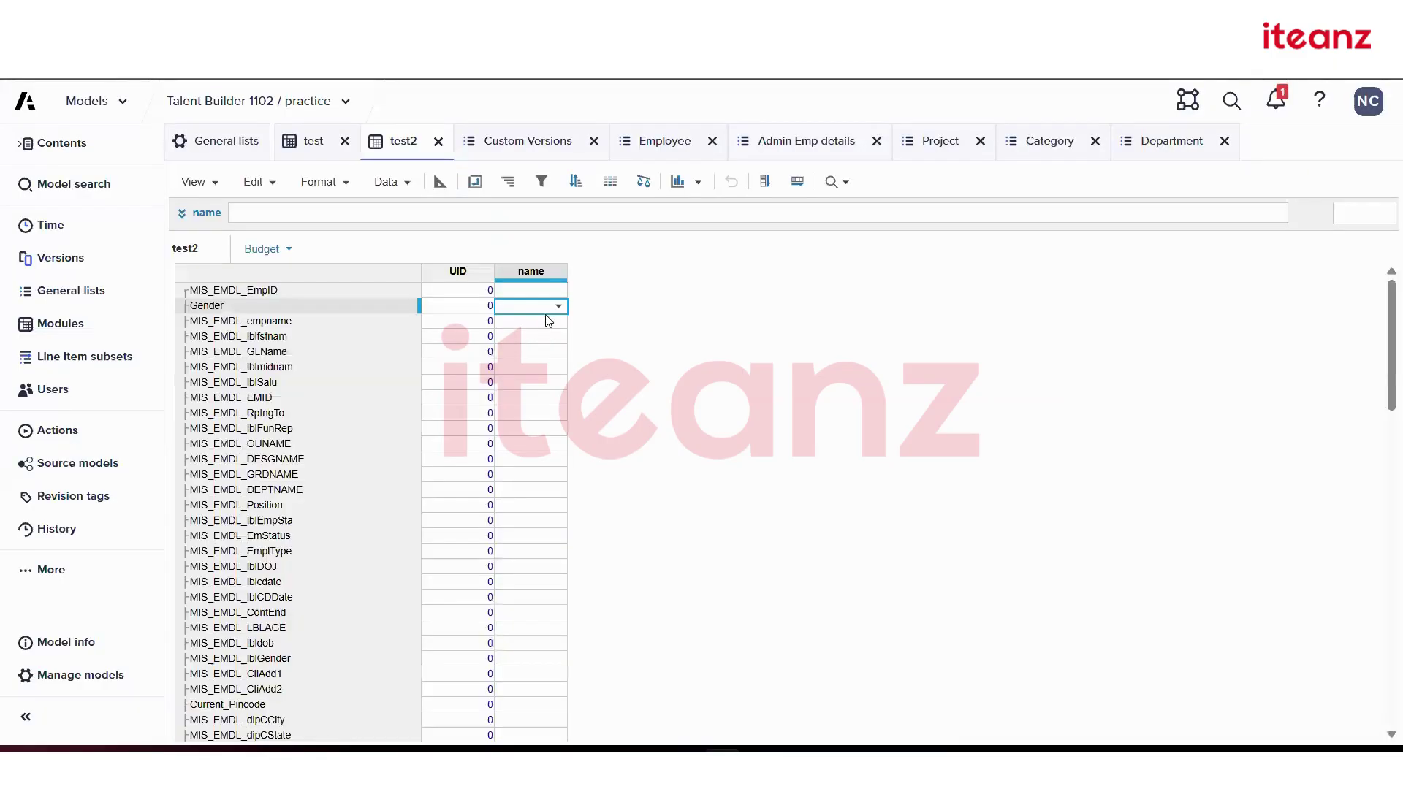
{"action": "left_click", "coordinate": [558, 306]}
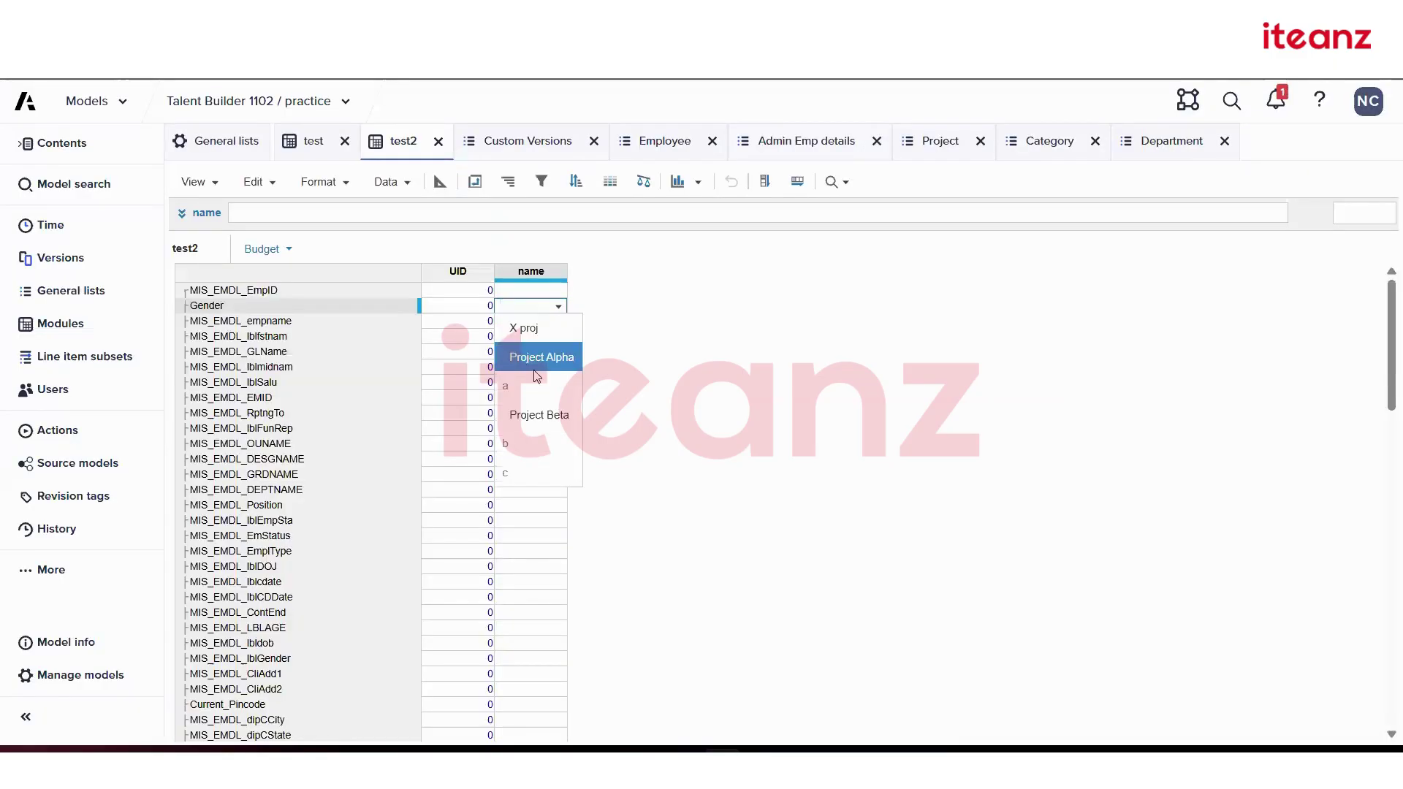
{"action": "left_click", "coordinate": [533, 353]}
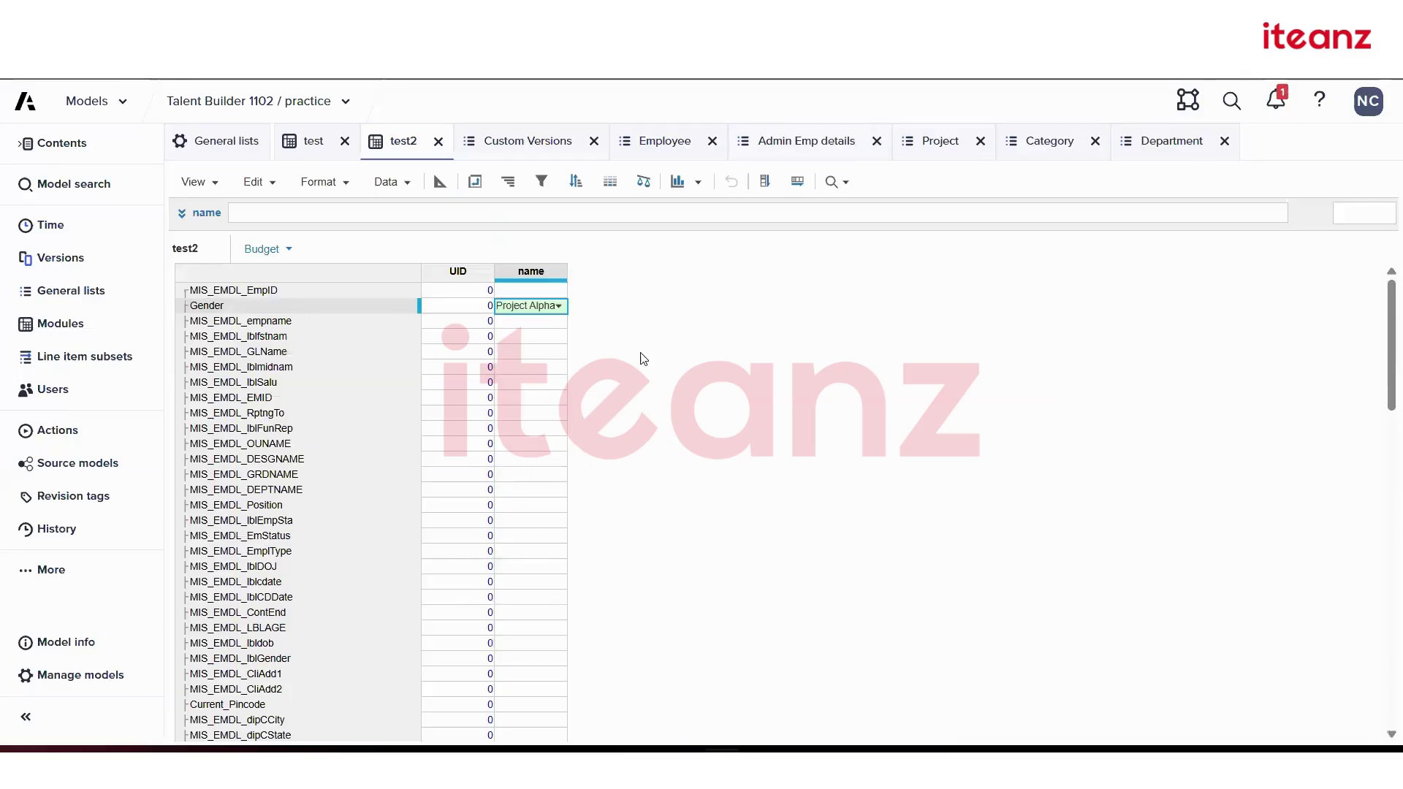
- Preview the Text format type and its text types for the "name" line item, and choose No Data as the format
{"action": "left_click", "coordinate": [439, 184]}
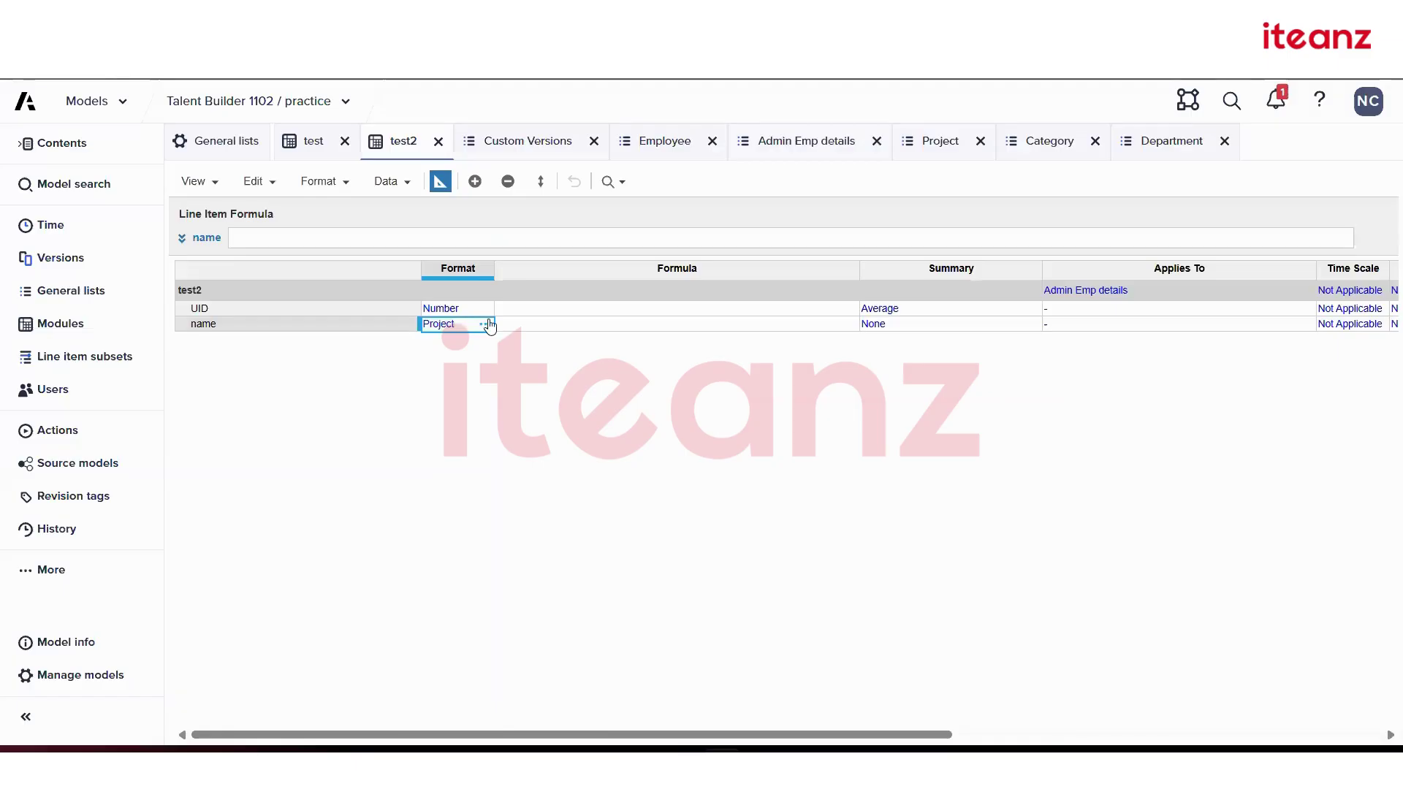
{"action": "left_click", "coordinate": [488, 324]}
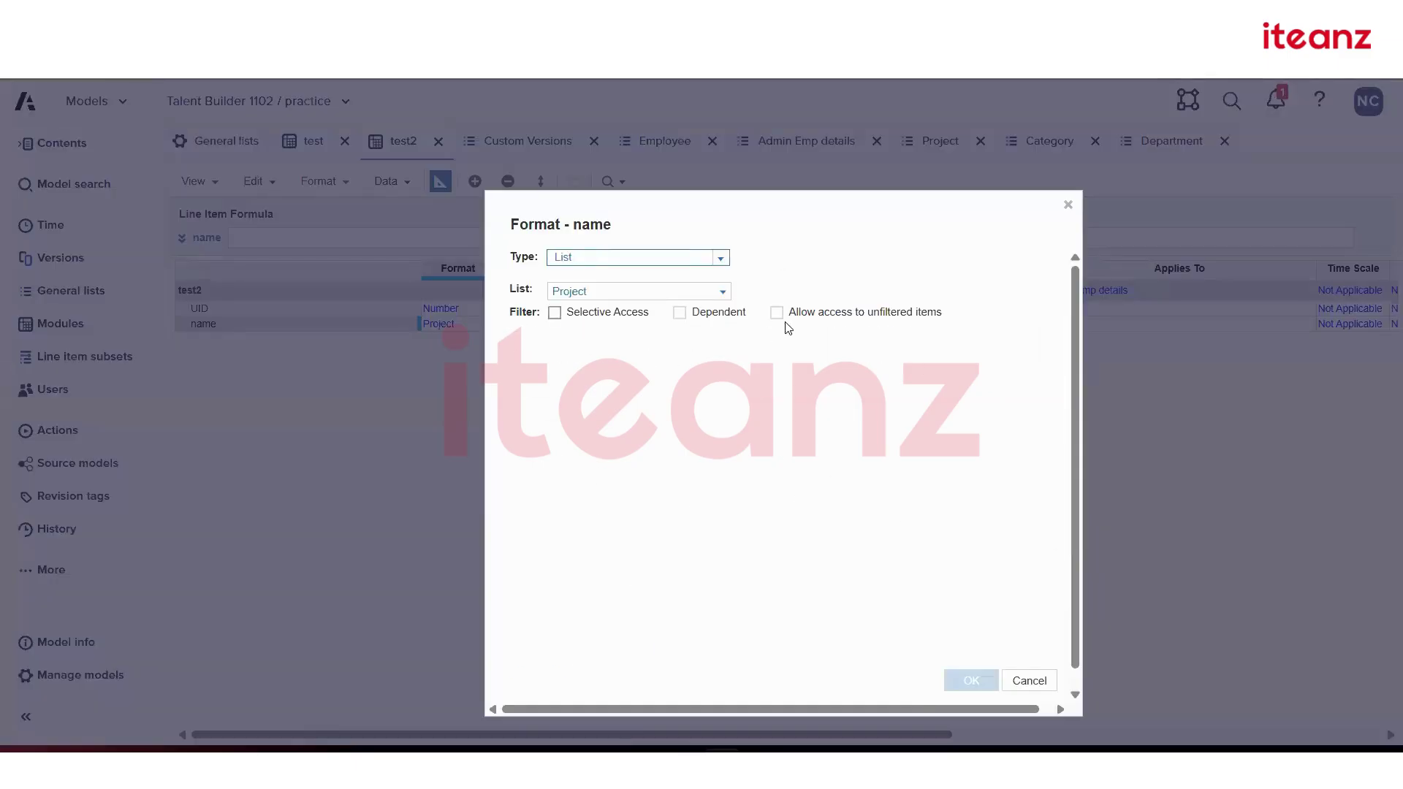
{"action": "left_click", "coordinate": [718, 260]}
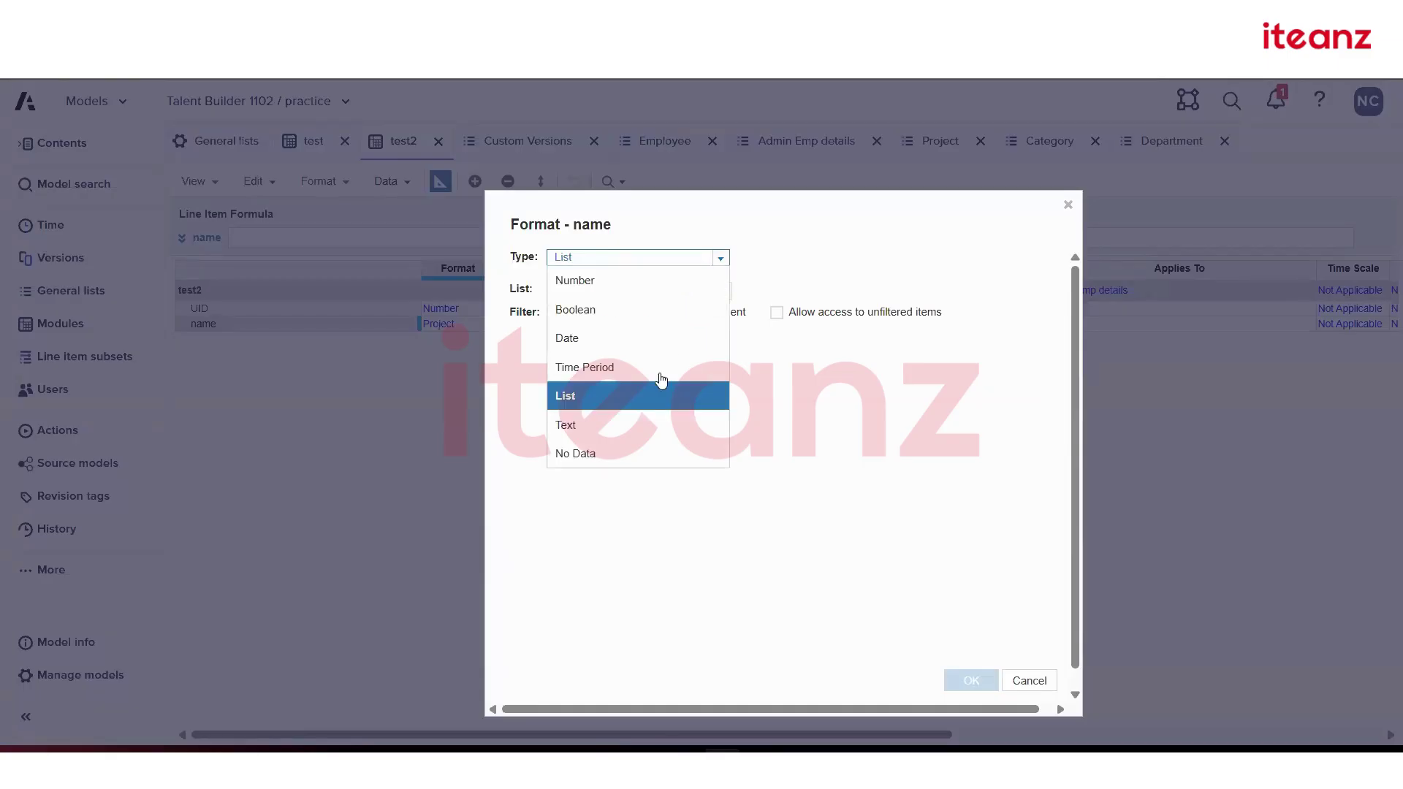
{"action": "left_click", "coordinate": [646, 425]}
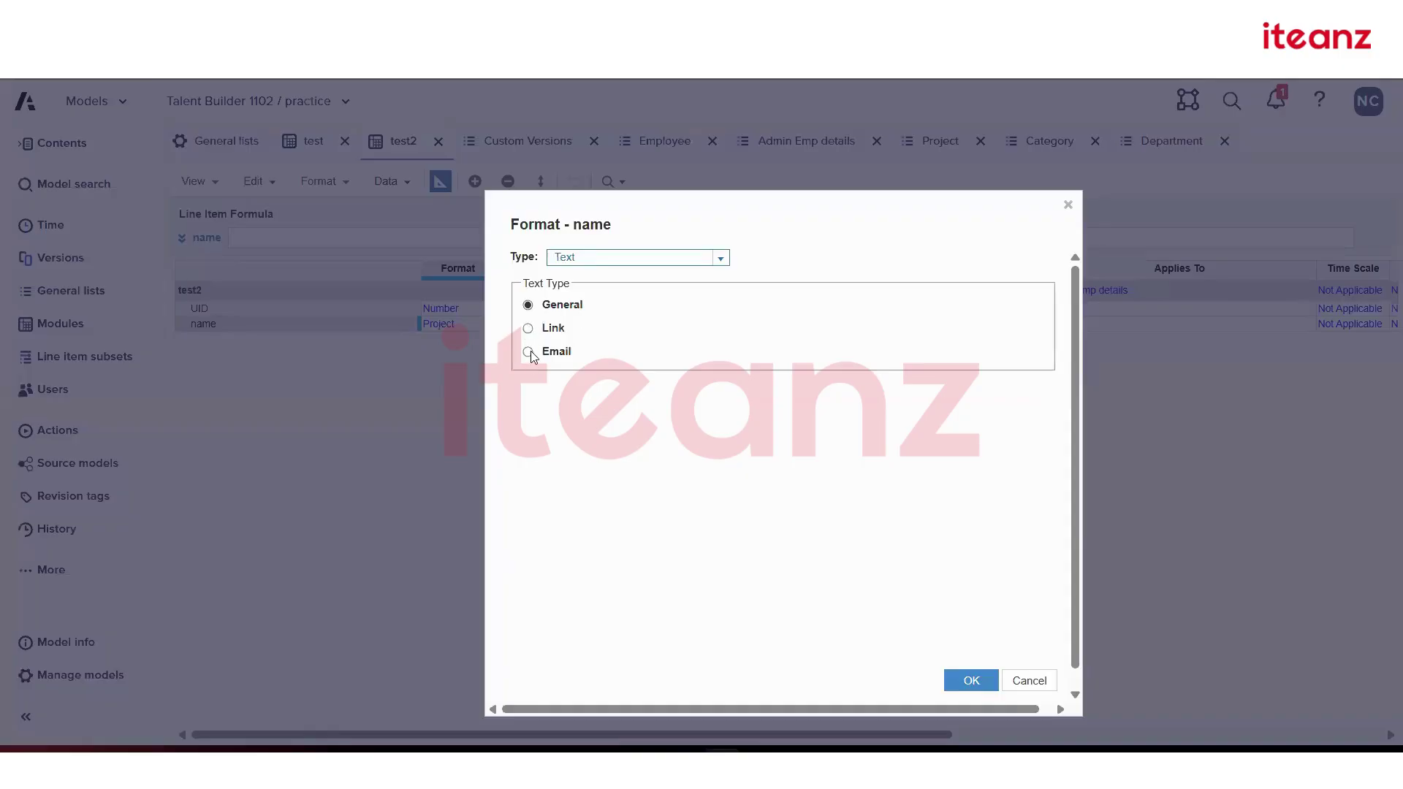
{"action": "left_click", "coordinate": [721, 259]}
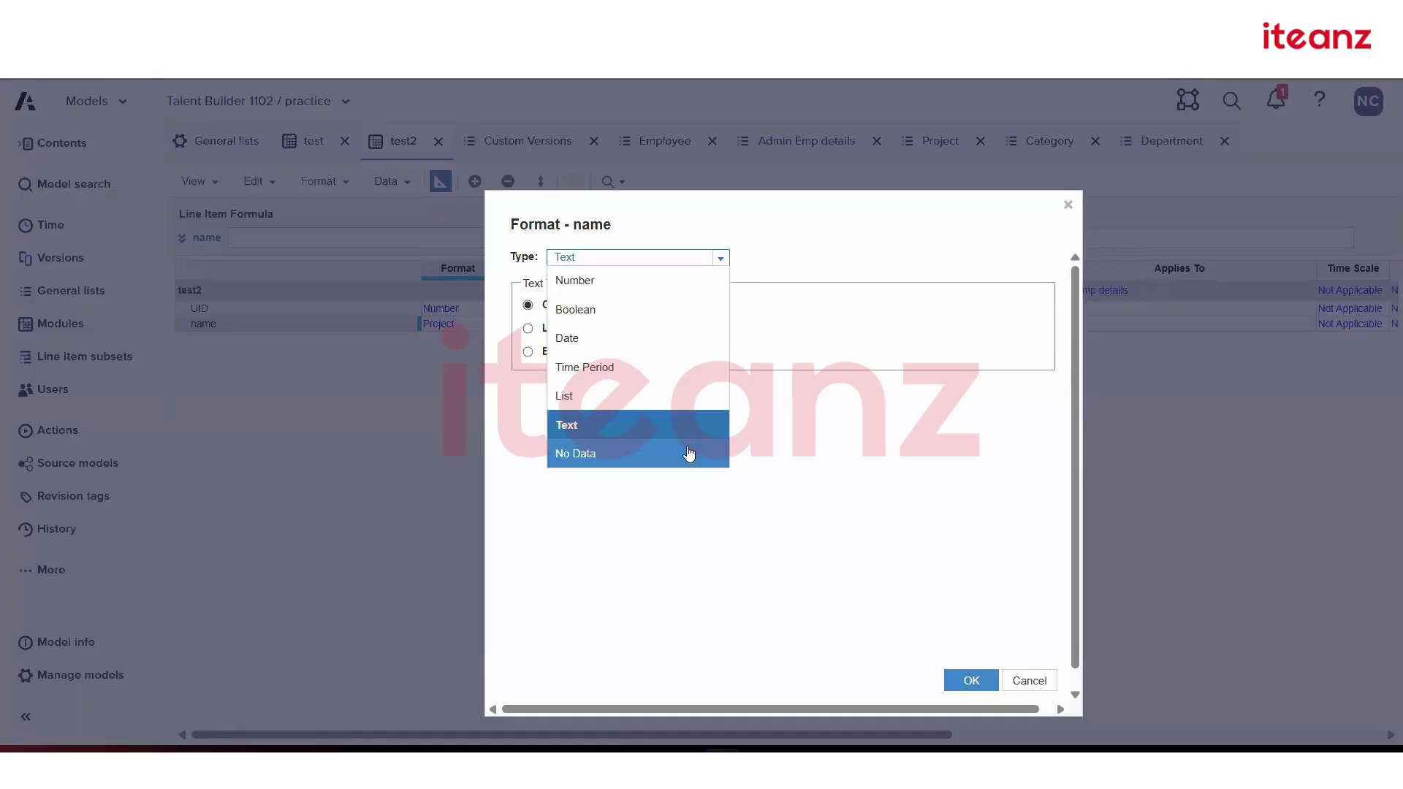
{"action": "left_click", "coordinate": [693, 458]}
{"action": "left_click", "coordinate": [979, 681]}
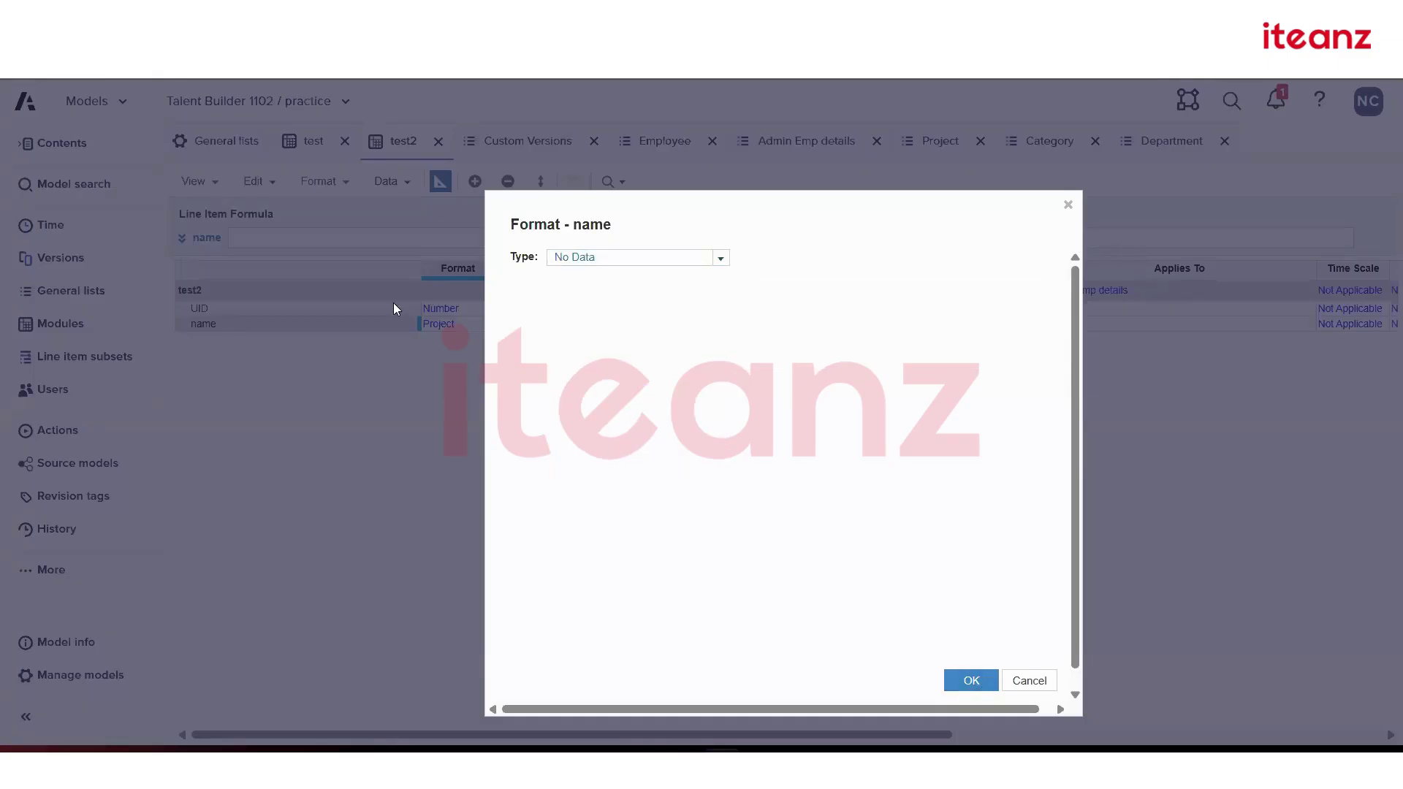
- Apply the No Data format to the "name" line item, and check its cell count and its cells in the test2 grid
{"action": "left_click", "coordinate": [975, 680]}
{"action": "scroll", "coordinate": [1037, 384], "scroll_direction": "right", "scroll_amount": 5}
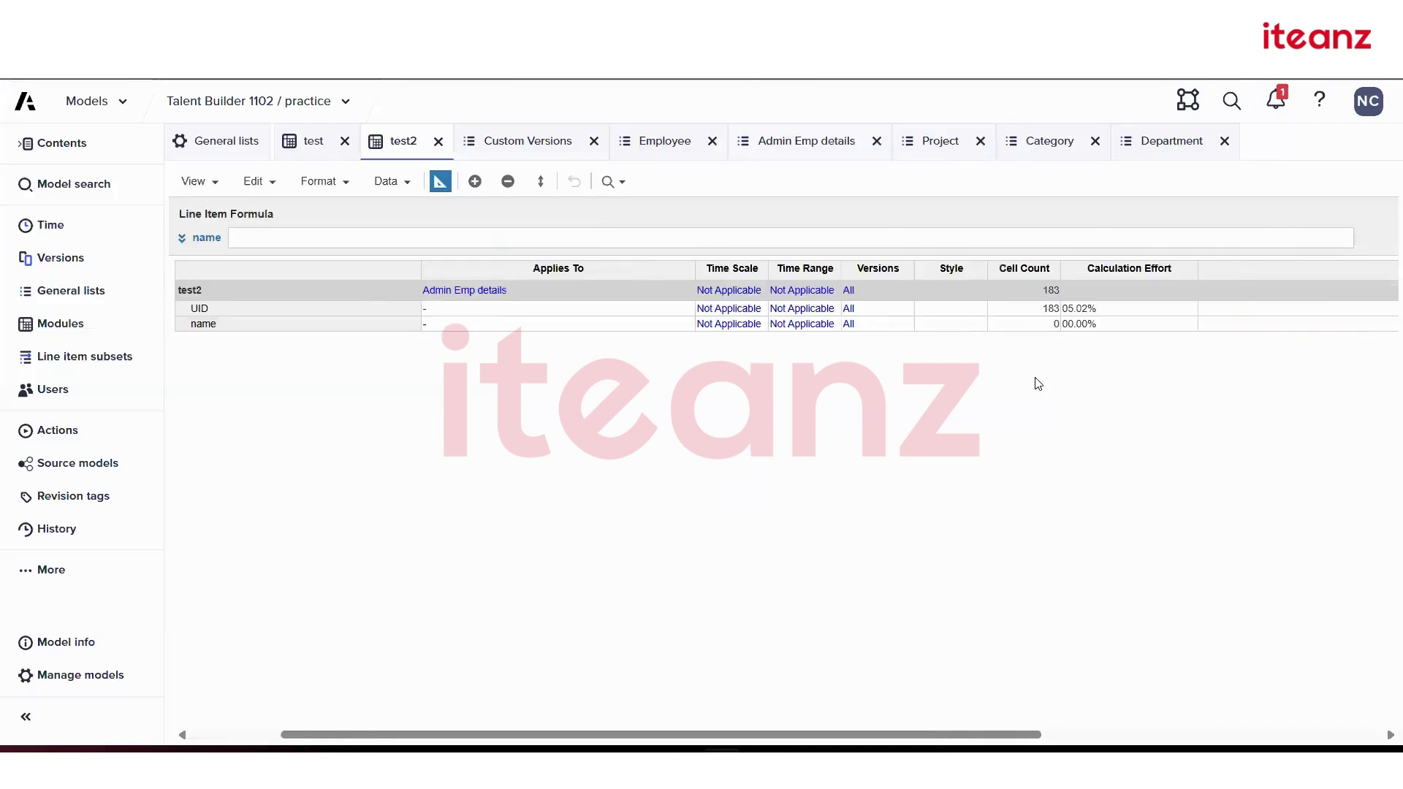
{"action": "left_click", "coordinate": [1048, 326]}
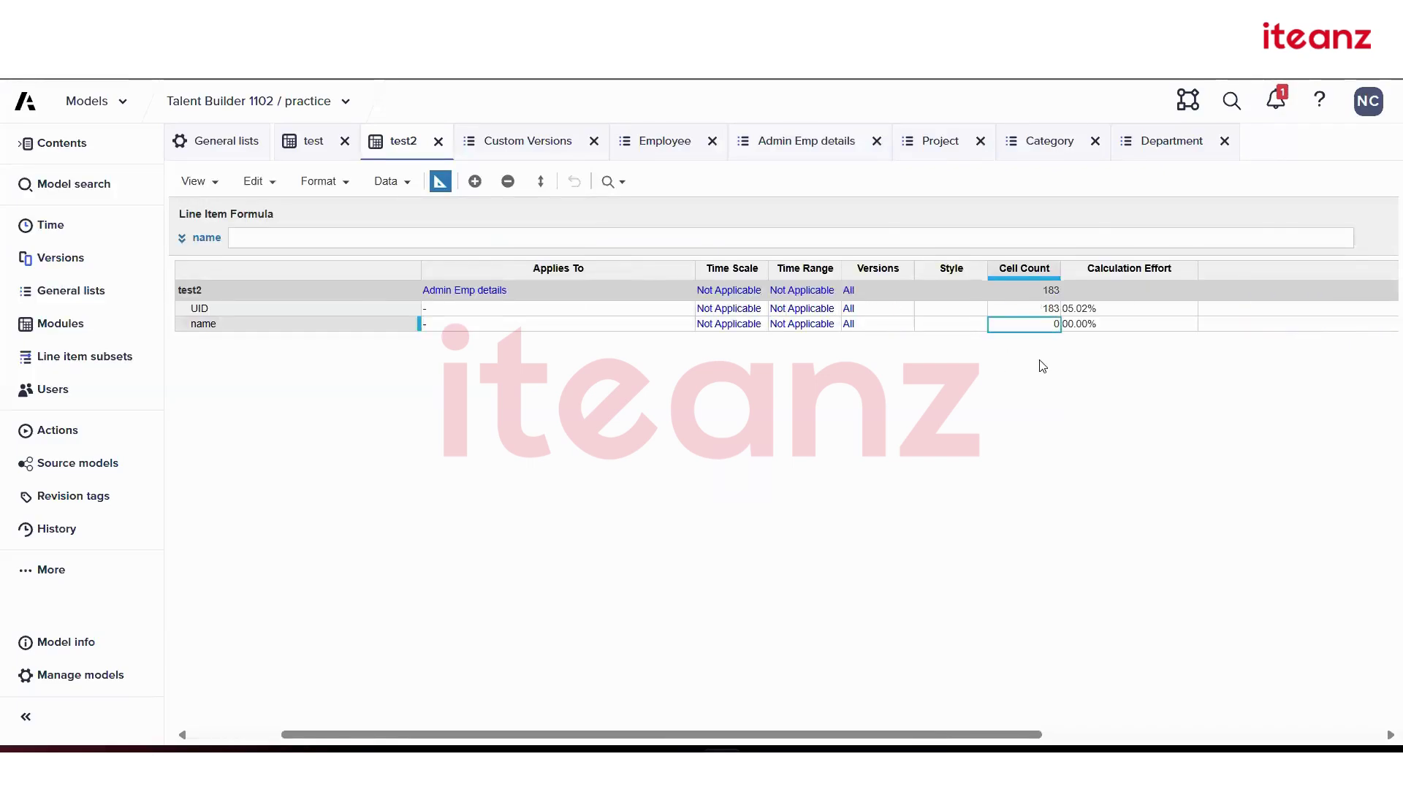
{"action": "scroll", "coordinate": [1023, 343], "scroll_direction": "left", "scroll_amount": 5}
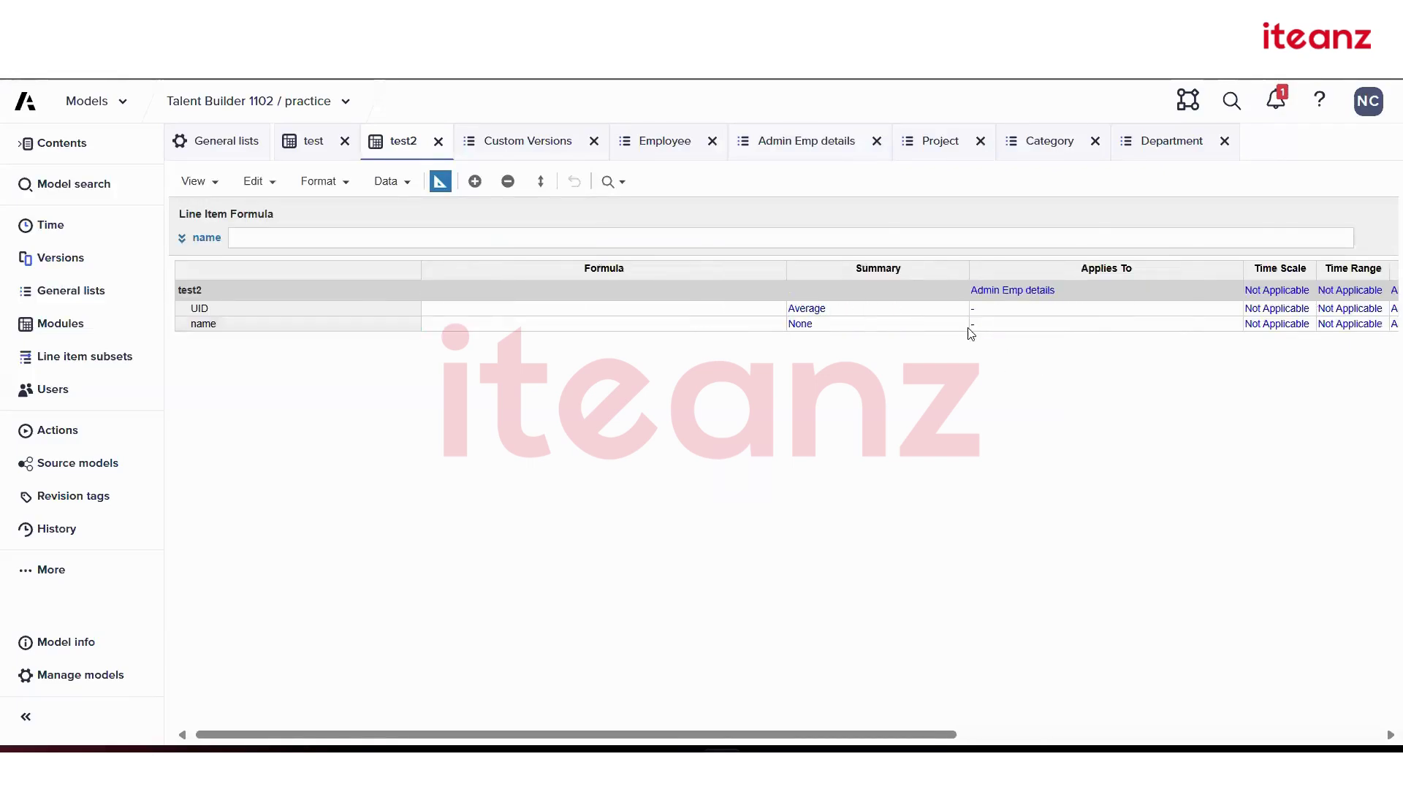
{"action": "left_click", "coordinate": [439, 183]}
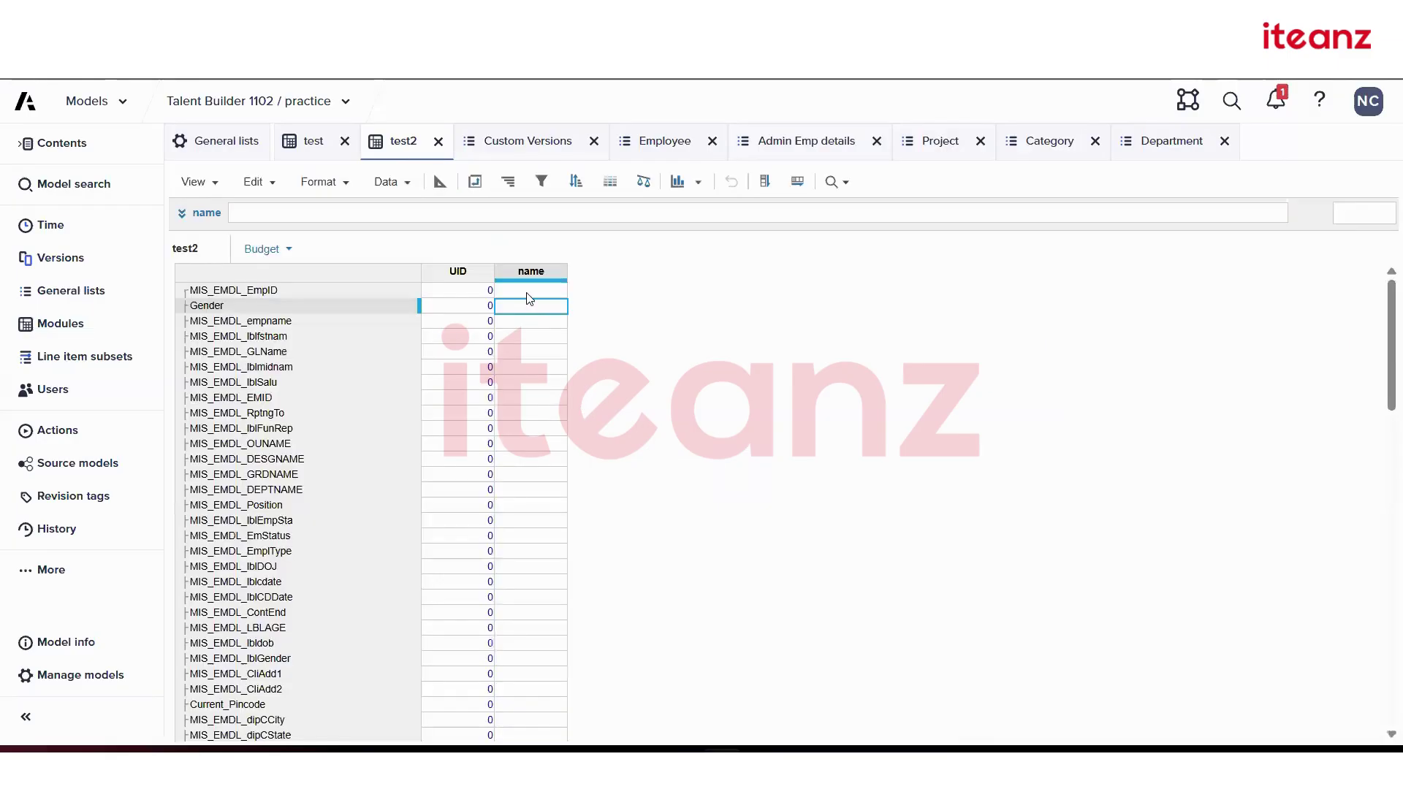
{"action": "left_click", "coordinate": [527, 292]}
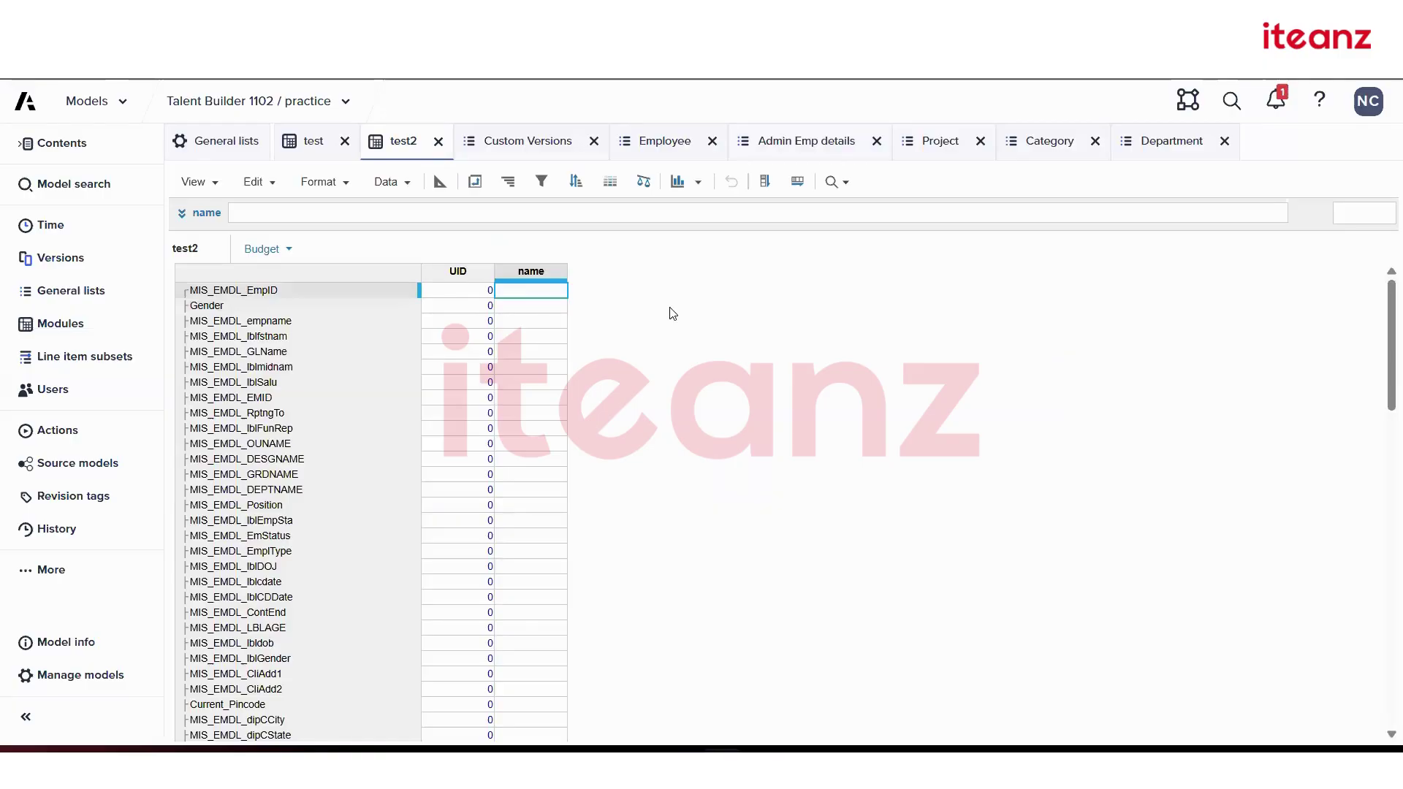
- Create a subset named test 1234 in the Project list and include X proj in it
{"action": "left_click", "coordinate": [222, 141]}
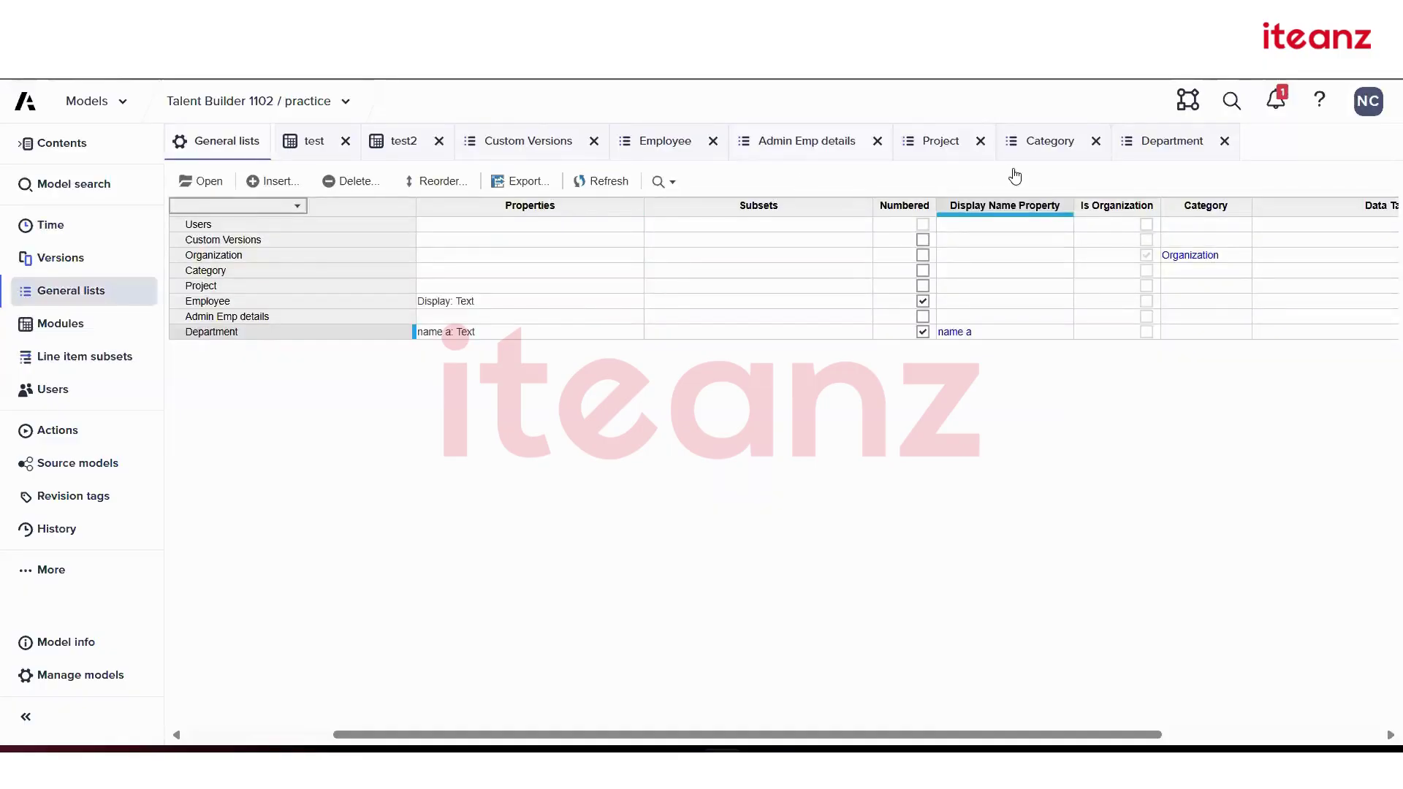
{"action": "left_click", "coordinate": [937, 156]}
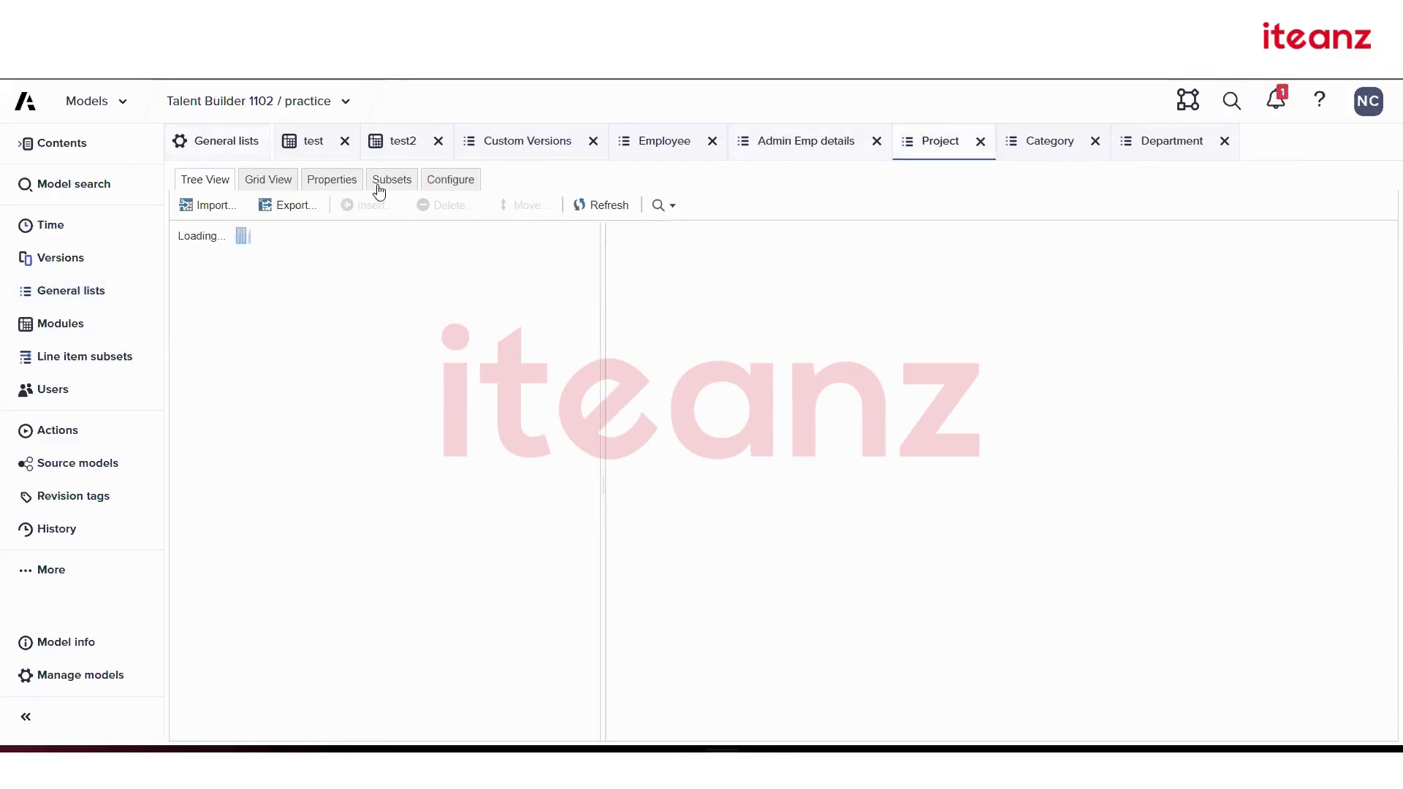
{"action": "left_click", "coordinate": [380, 180]}
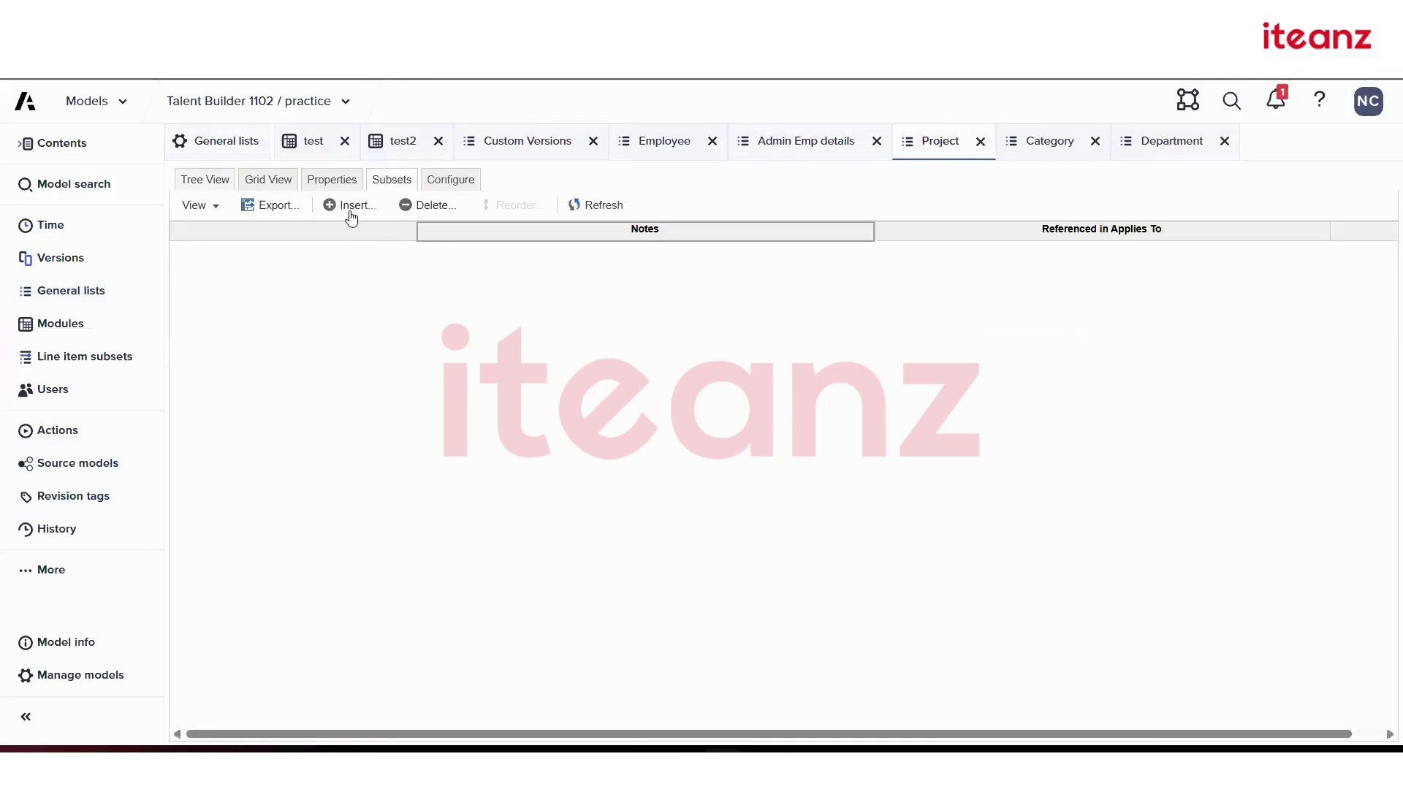
{"action": "left_click", "coordinate": [218, 180]}
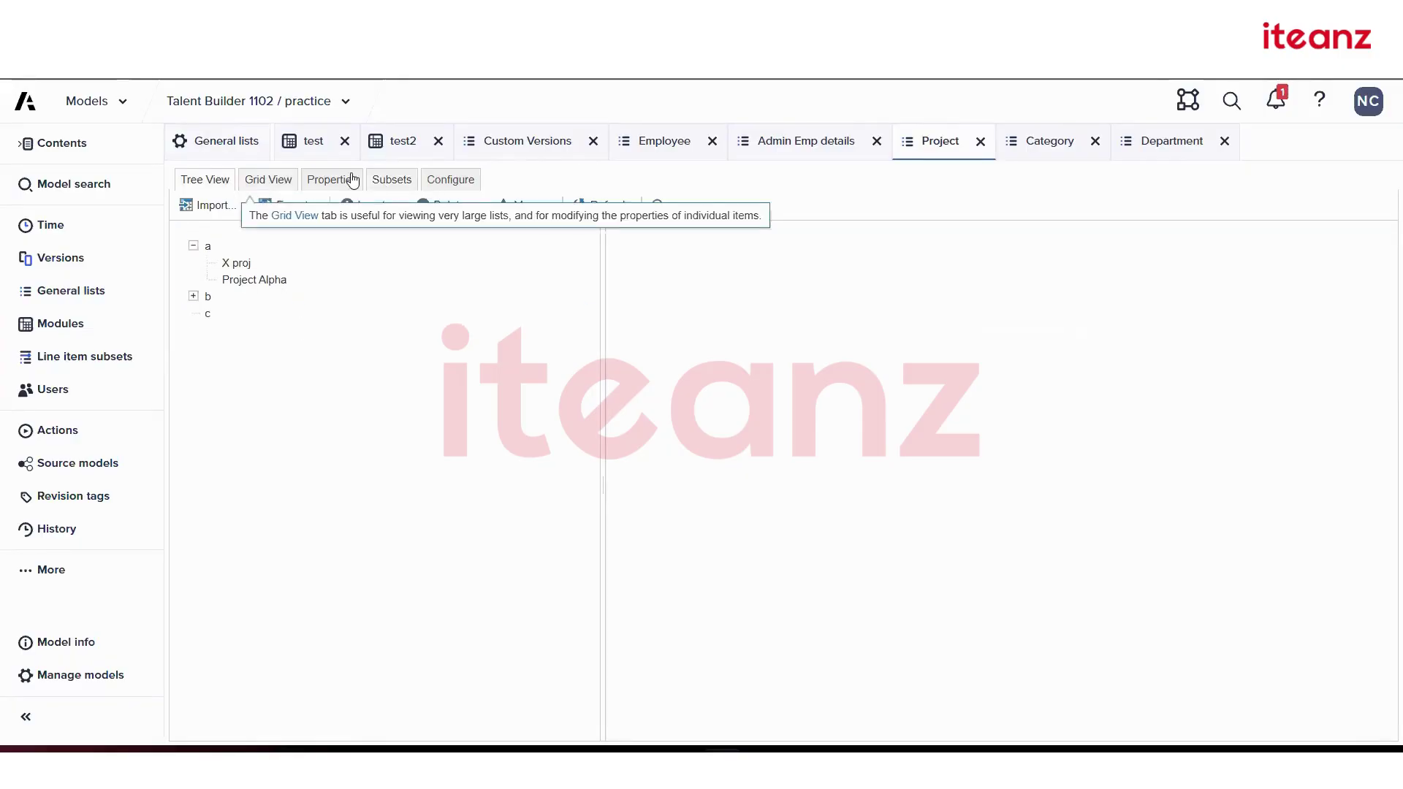
{"action": "left_click", "coordinate": [391, 180]}
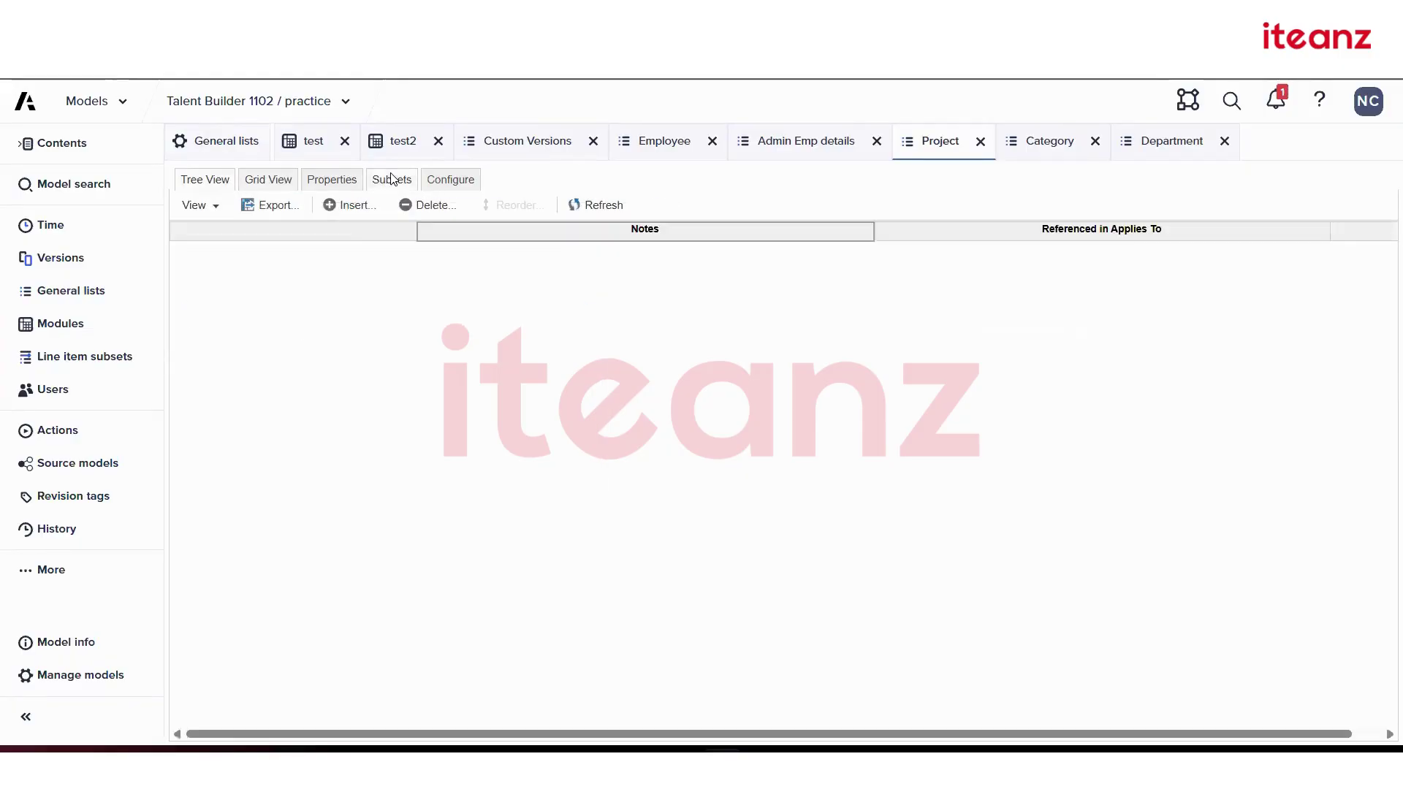
{"action": "left_click", "coordinate": [351, 205]}
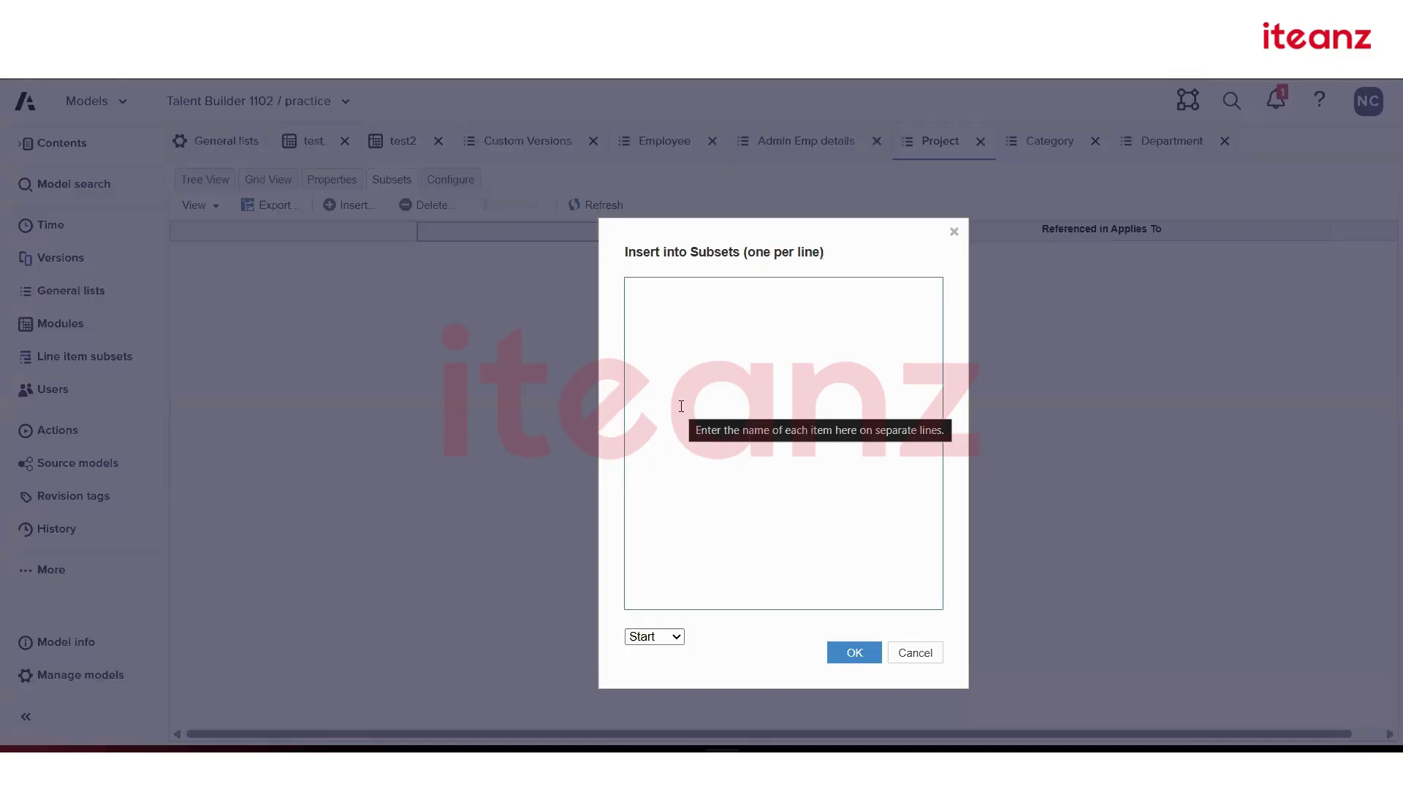
{"action": "type", "text": "test 1234"}
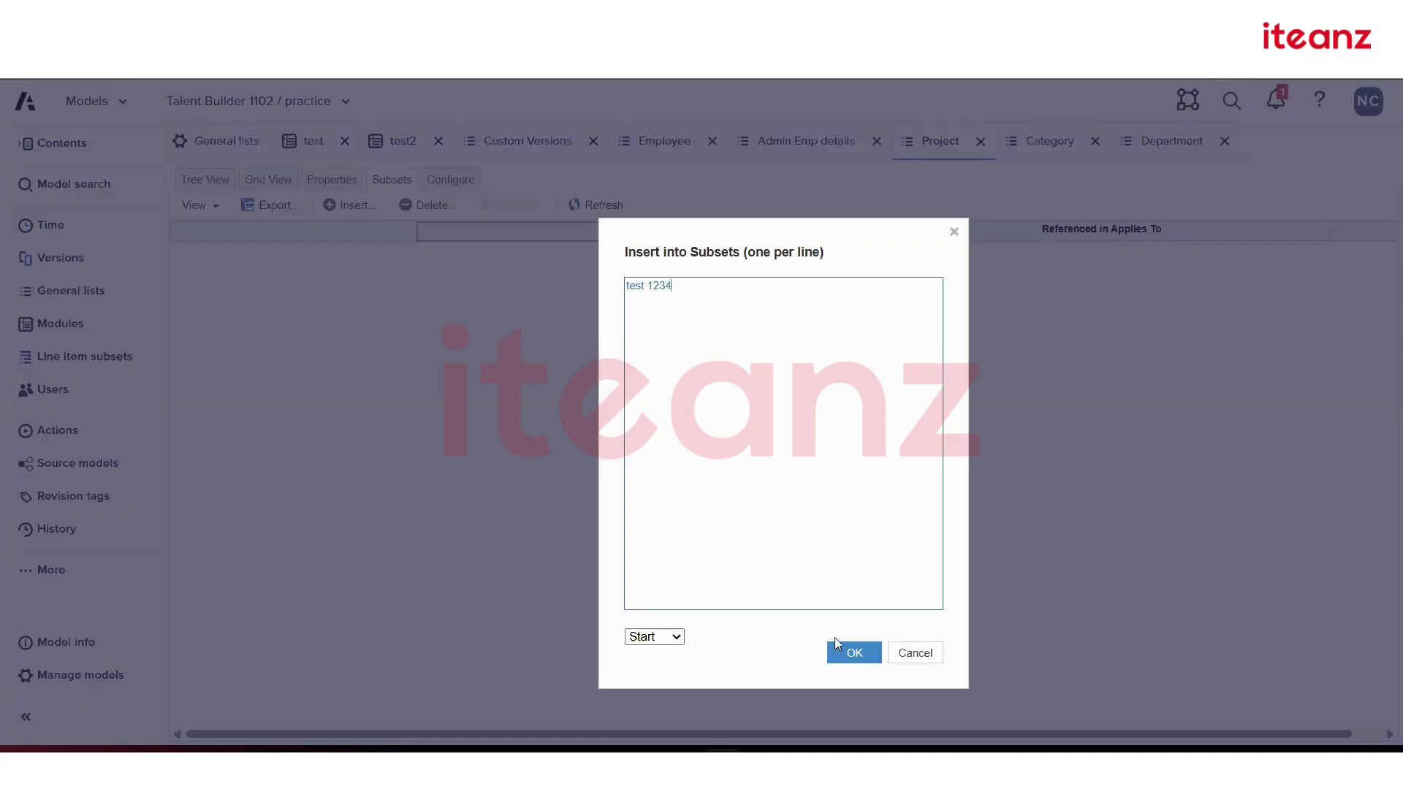
{"action": "left_click", "coordinate": [838, 646]}
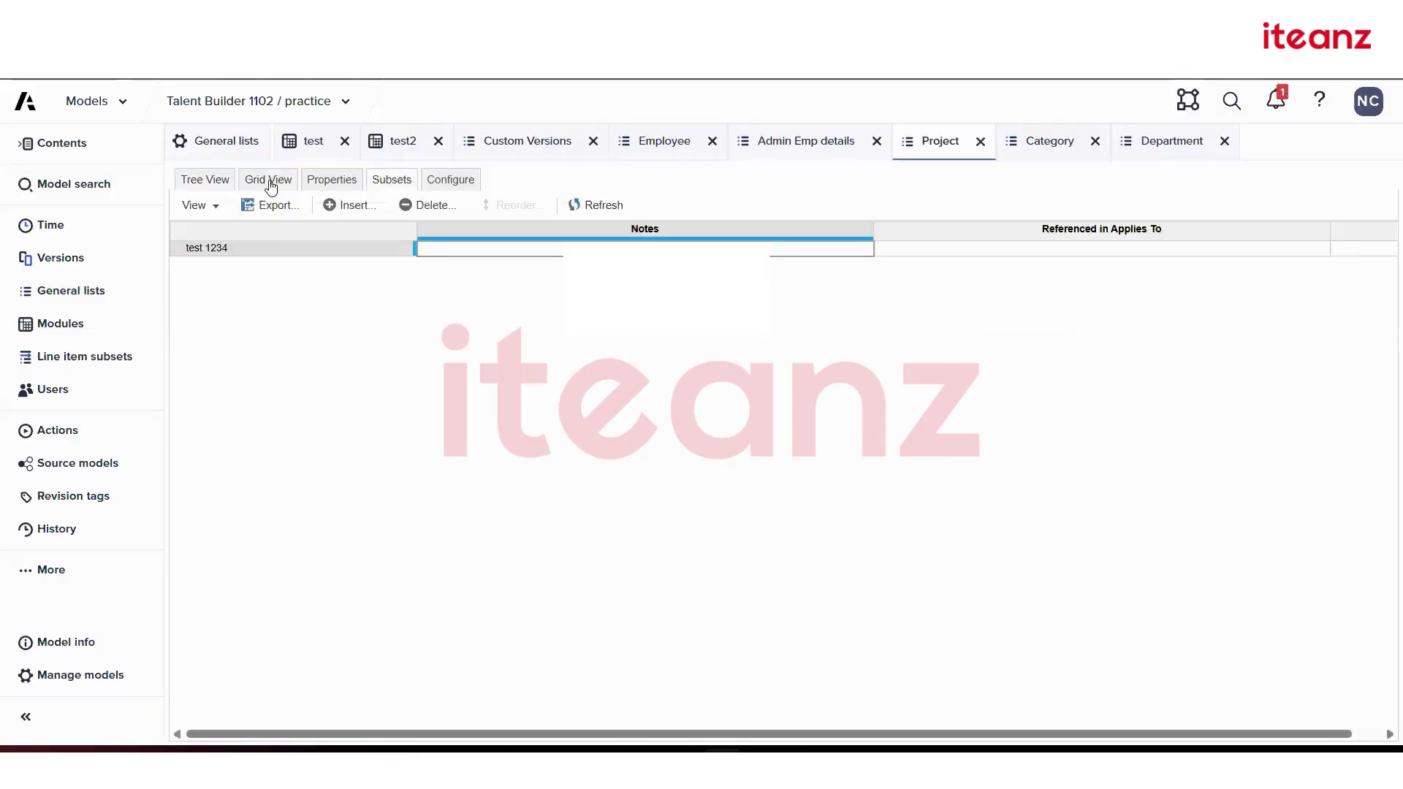
{"action": "left_click", "coordinate": [268, 181]}
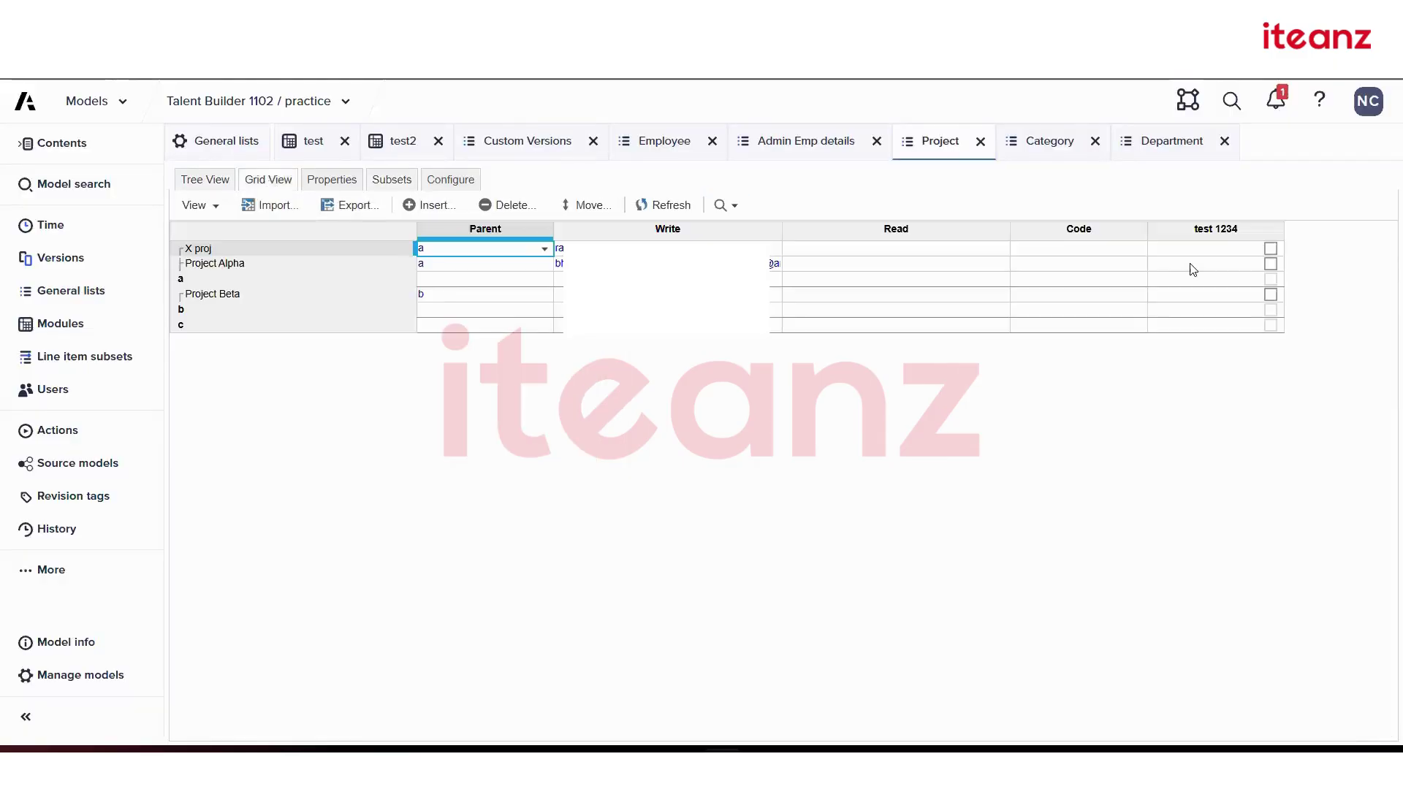
{"action": "left_click", "coordinate": [1270, 249]}
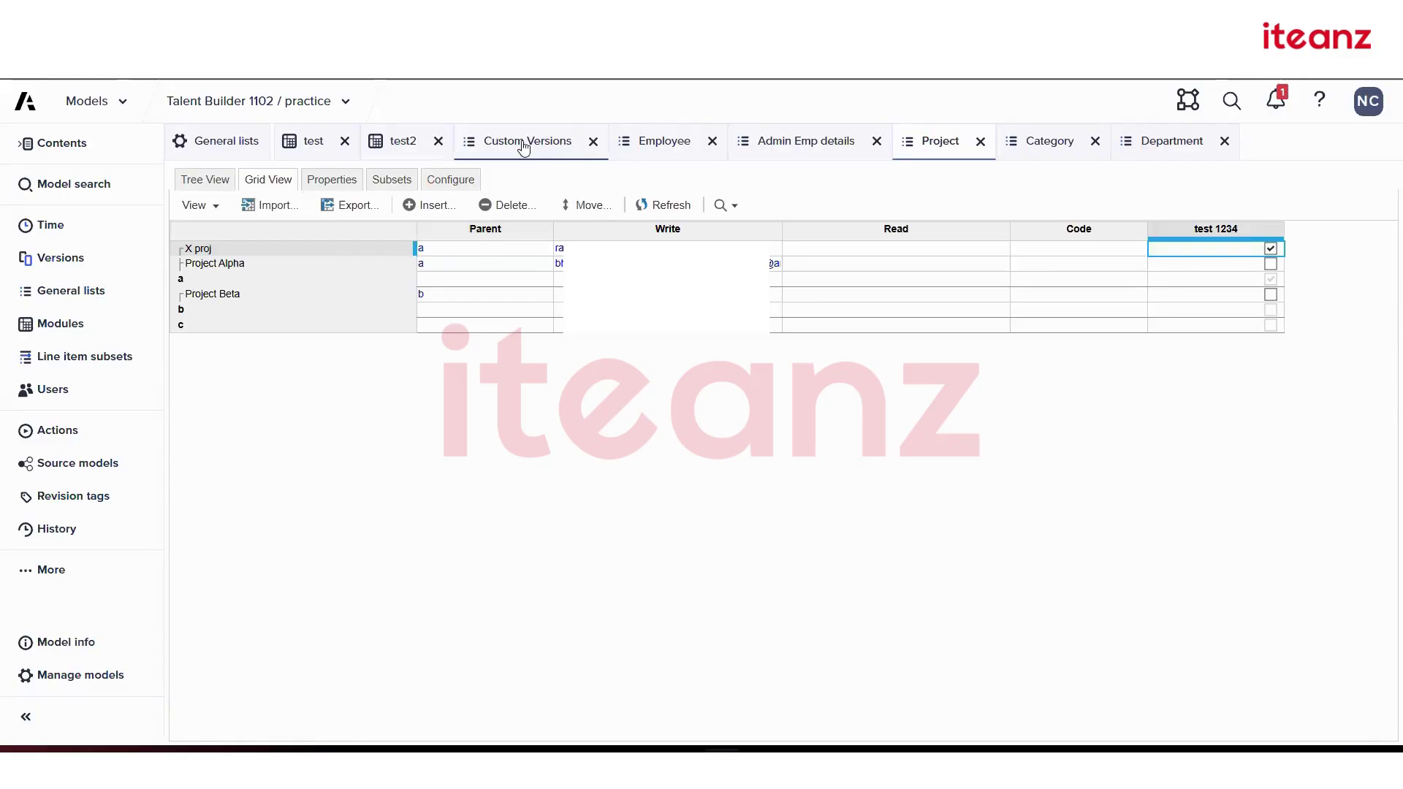
- Create a module named gg with the test 1234 subset on pages, Time on columns and a line item gg
{"action": "left_click", "coordinate": [644, 155]}
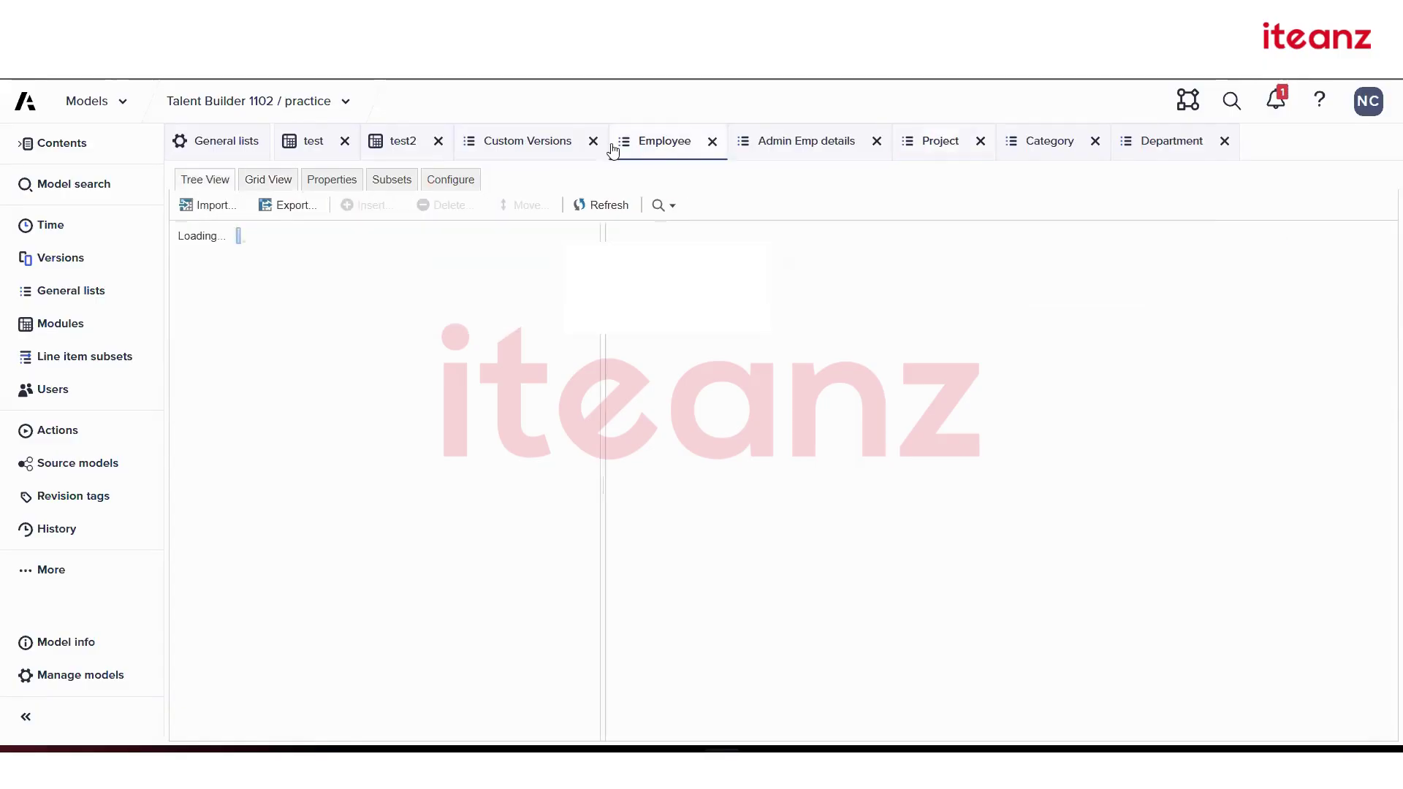
{"action": "left_click", "coordinate": [391, 156]}
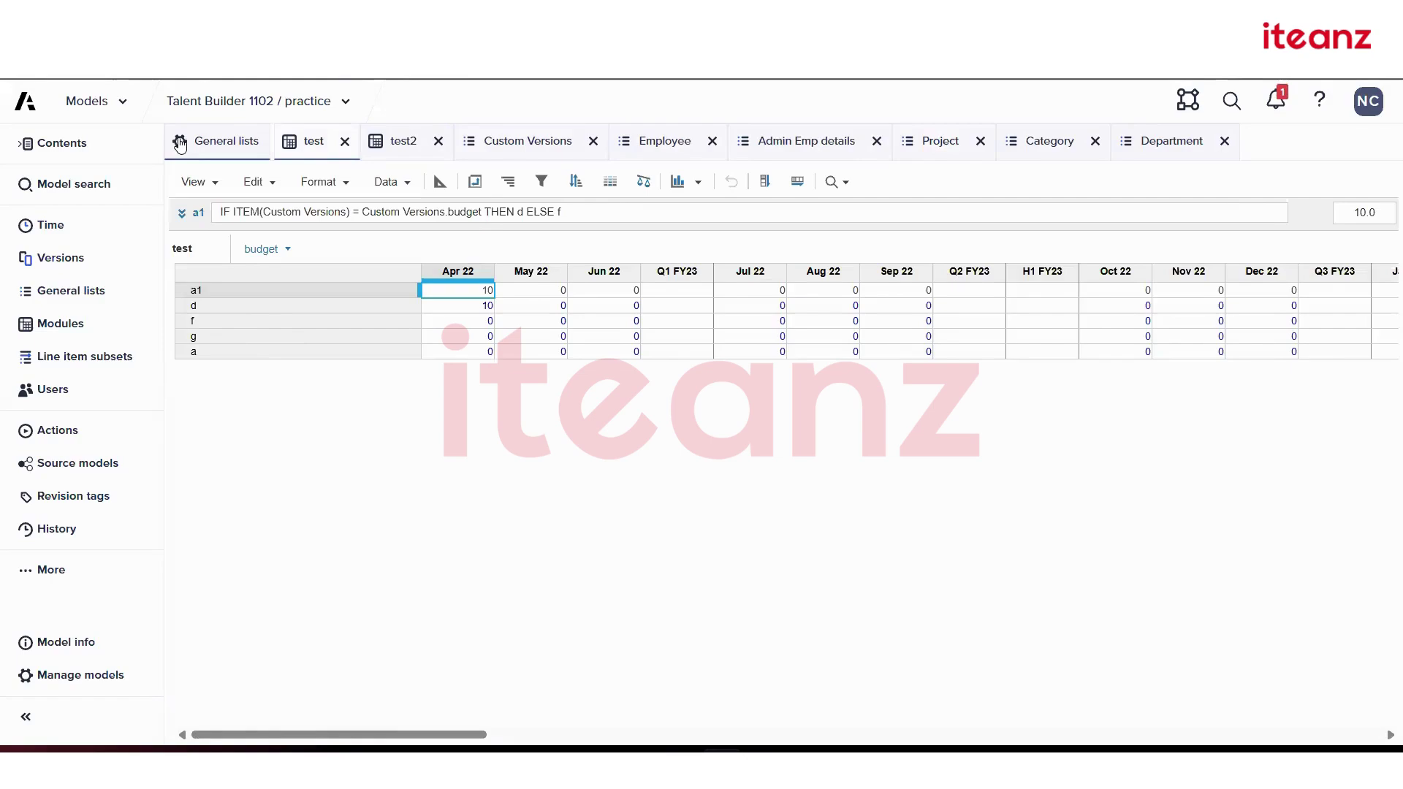
{"action": "left_click", "coordinate": [65, 324]}
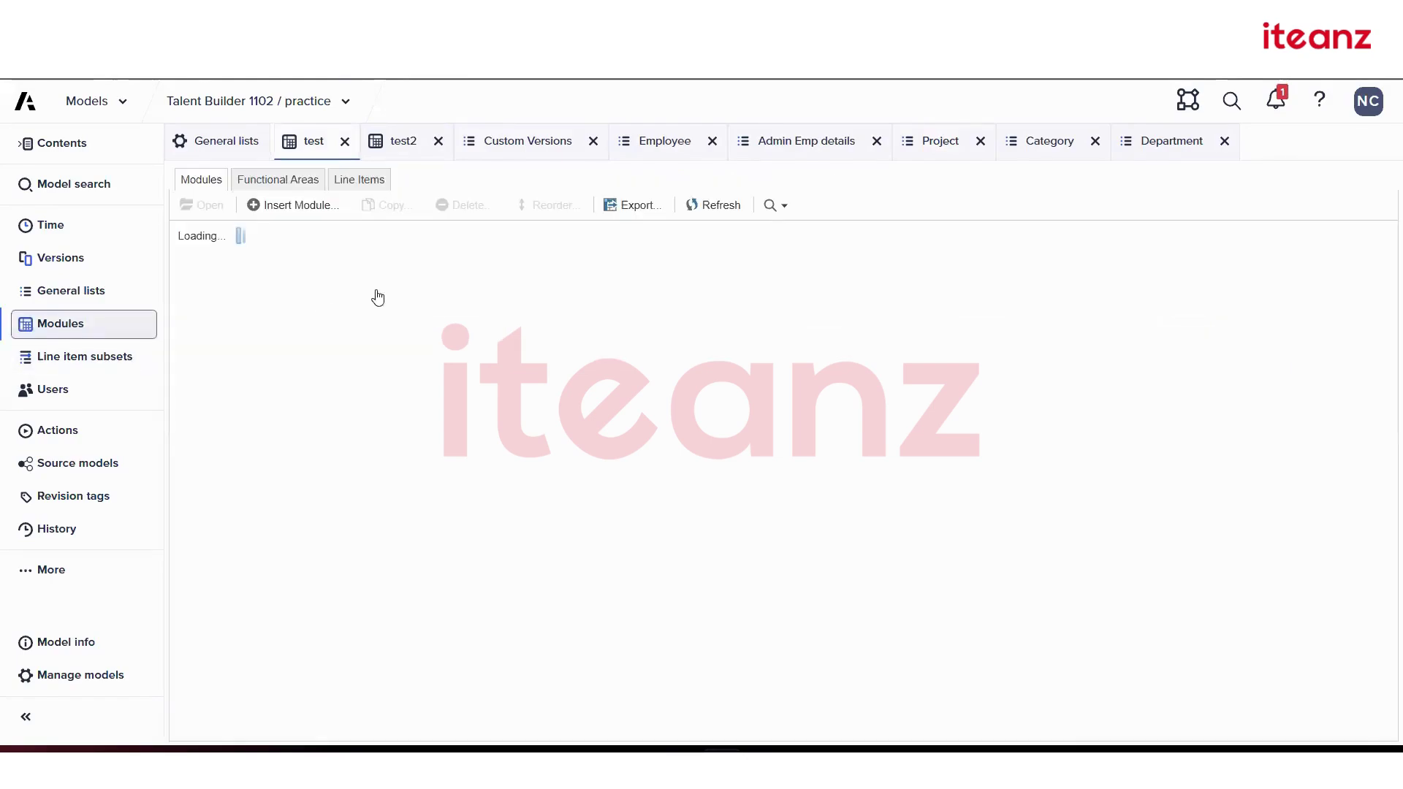
{"action": "left_click", "coordinate": [290, 205]}
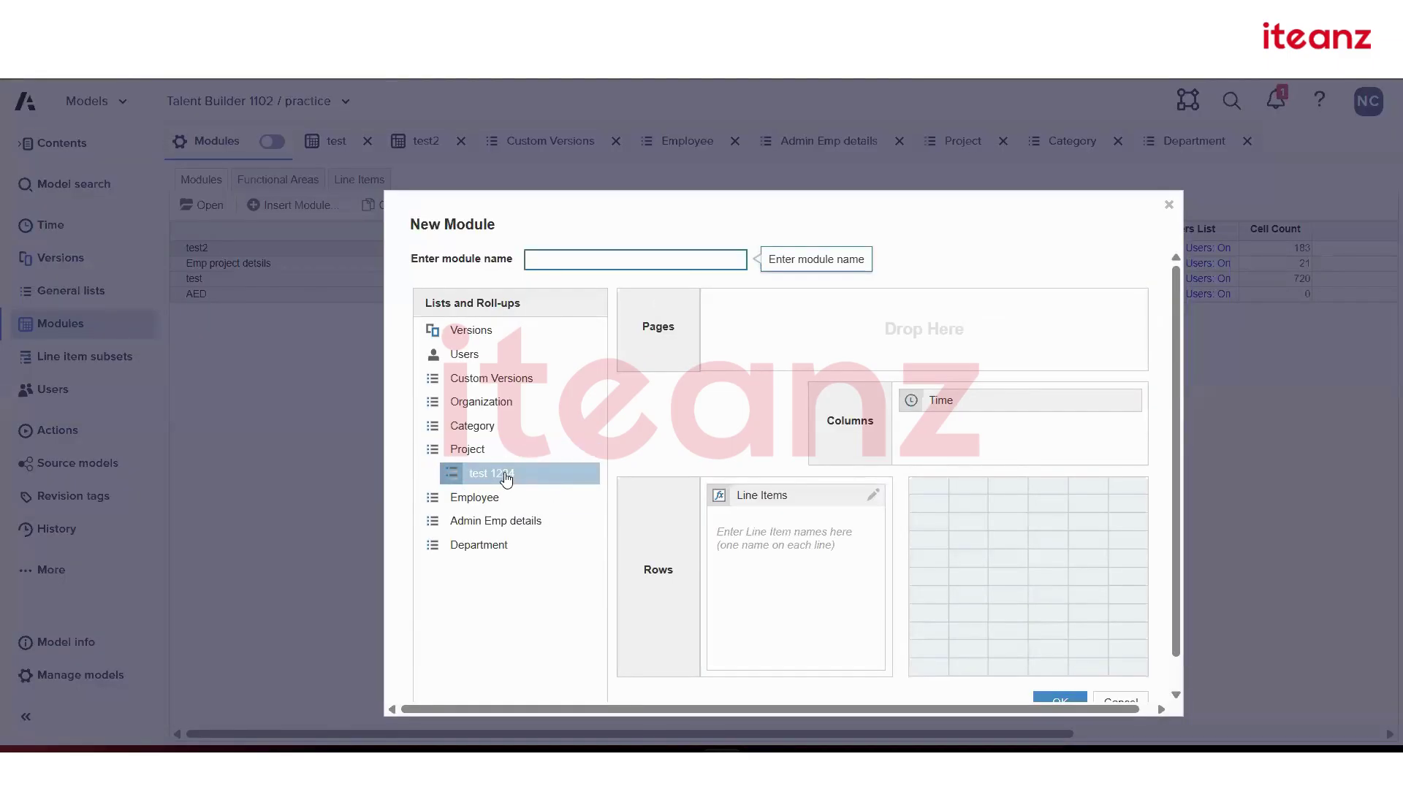
{"action": "left_click_drag", "start_coordinate": [505, 475], "coordinate": [908, 319]}
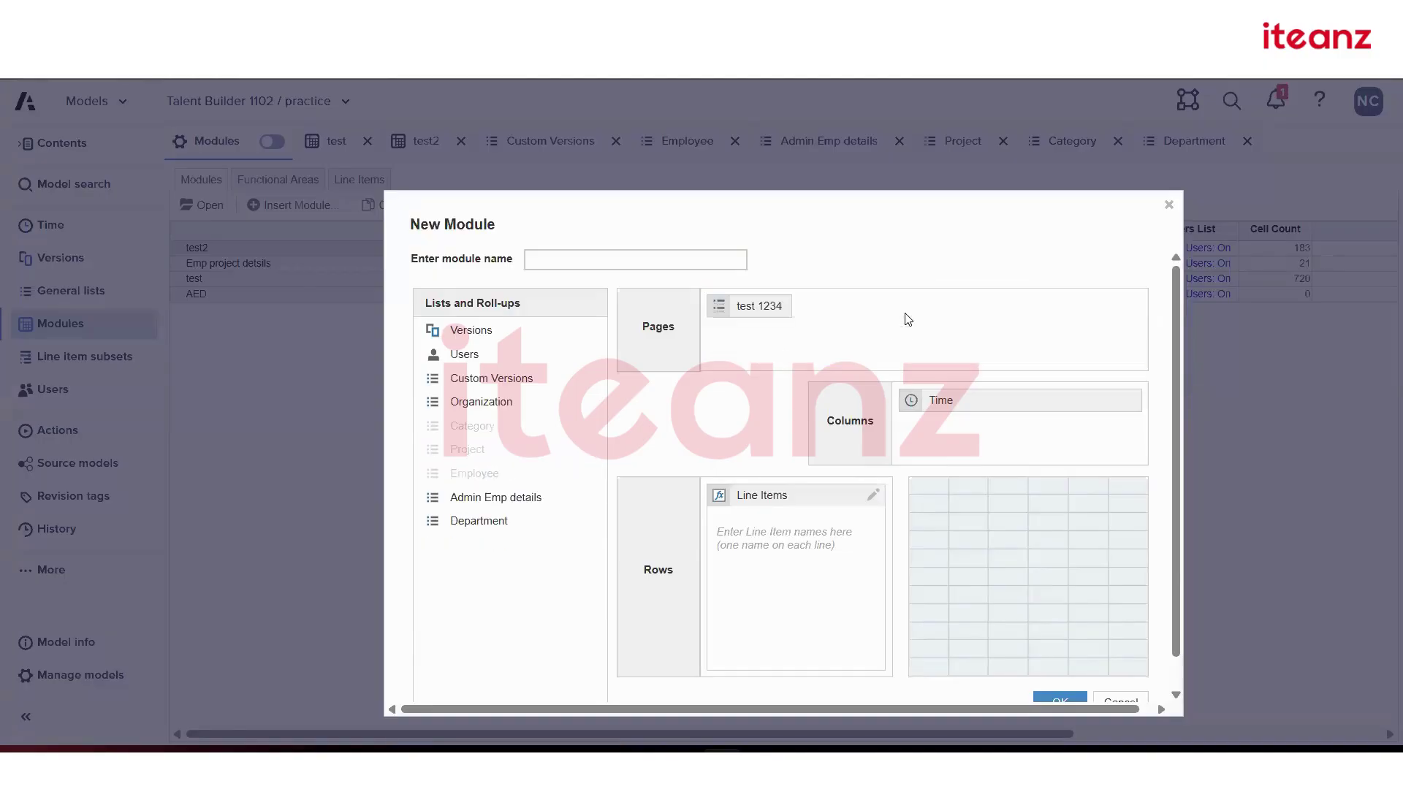
{"action": "left_click", "coordinate": [636, 251]}
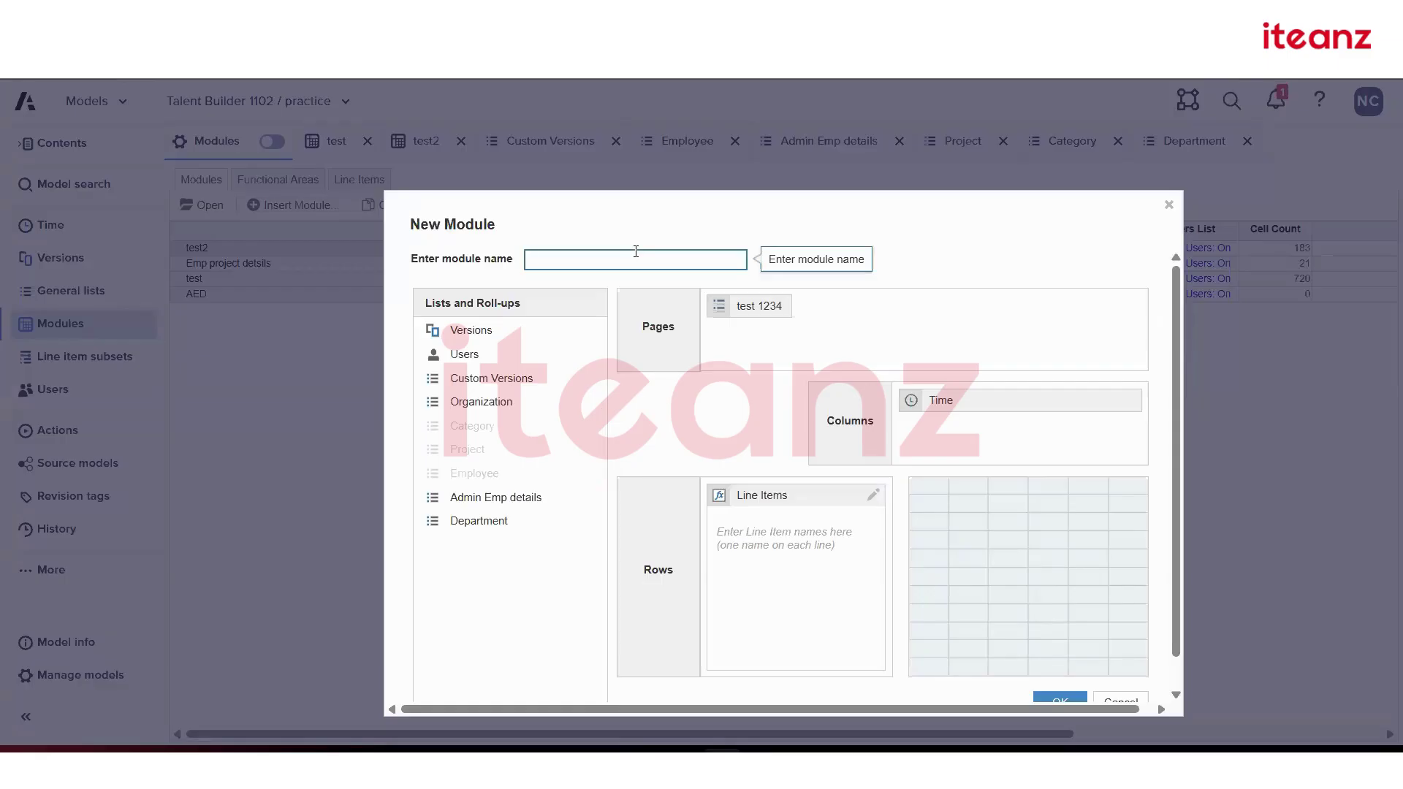
{"action": "type", "text": "gg"}
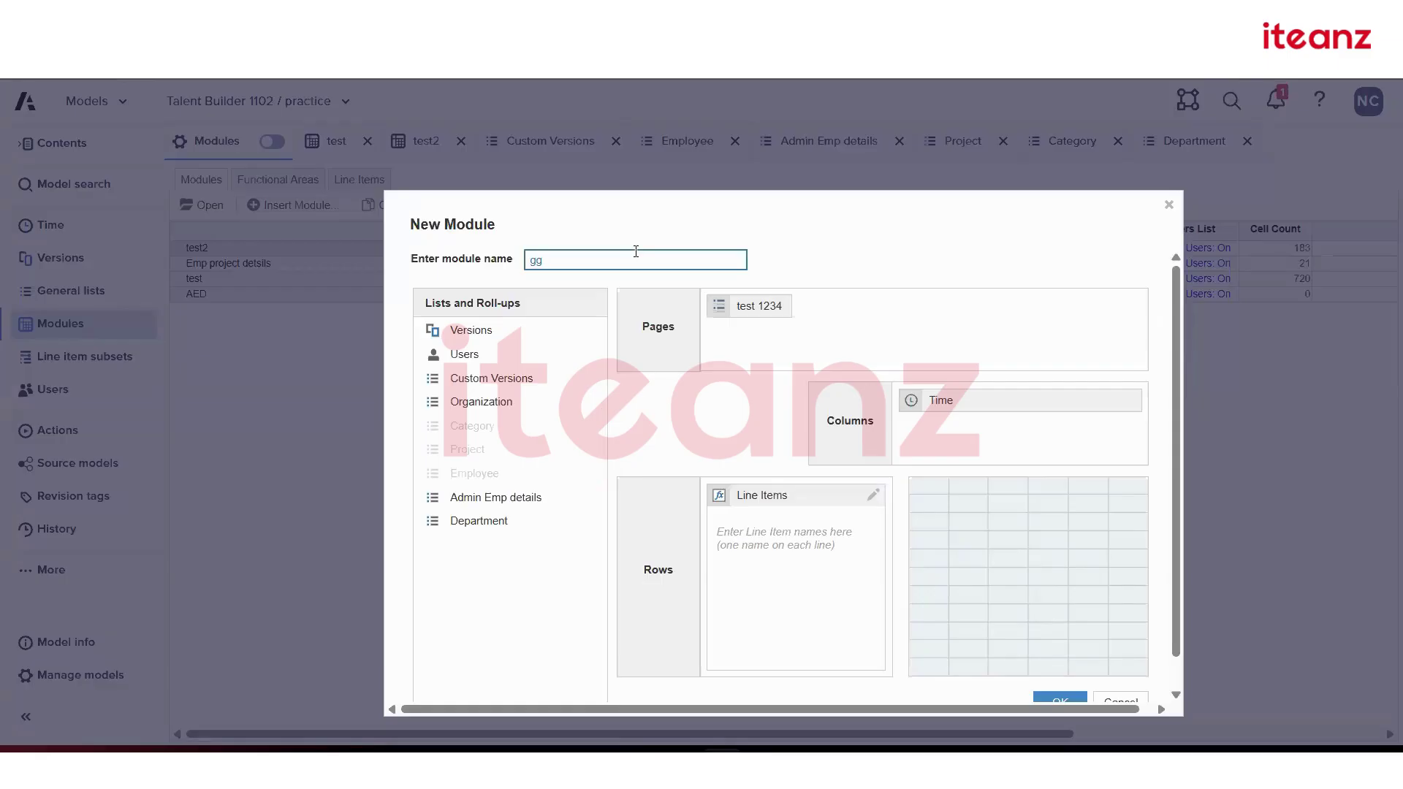
{"action": "left_click", "coordinate": [797, 544]}
{"action": "type", "text": "gg"}
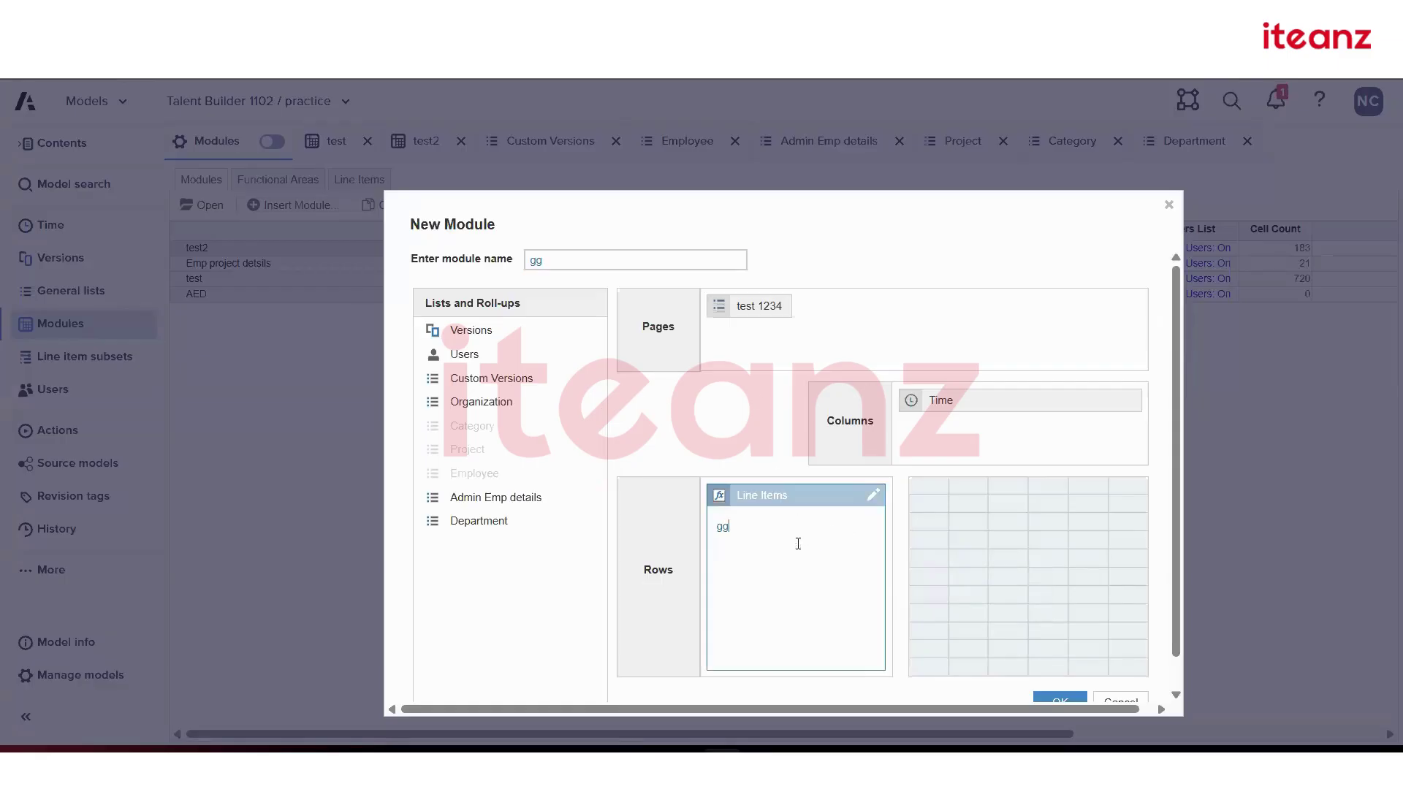
{"action": "left_click", "coordinate": [977, 636]}
{"action": "scroll", "coordinate": [1050, 695], "scroll_direction": "down", "scroll_amount": 1}
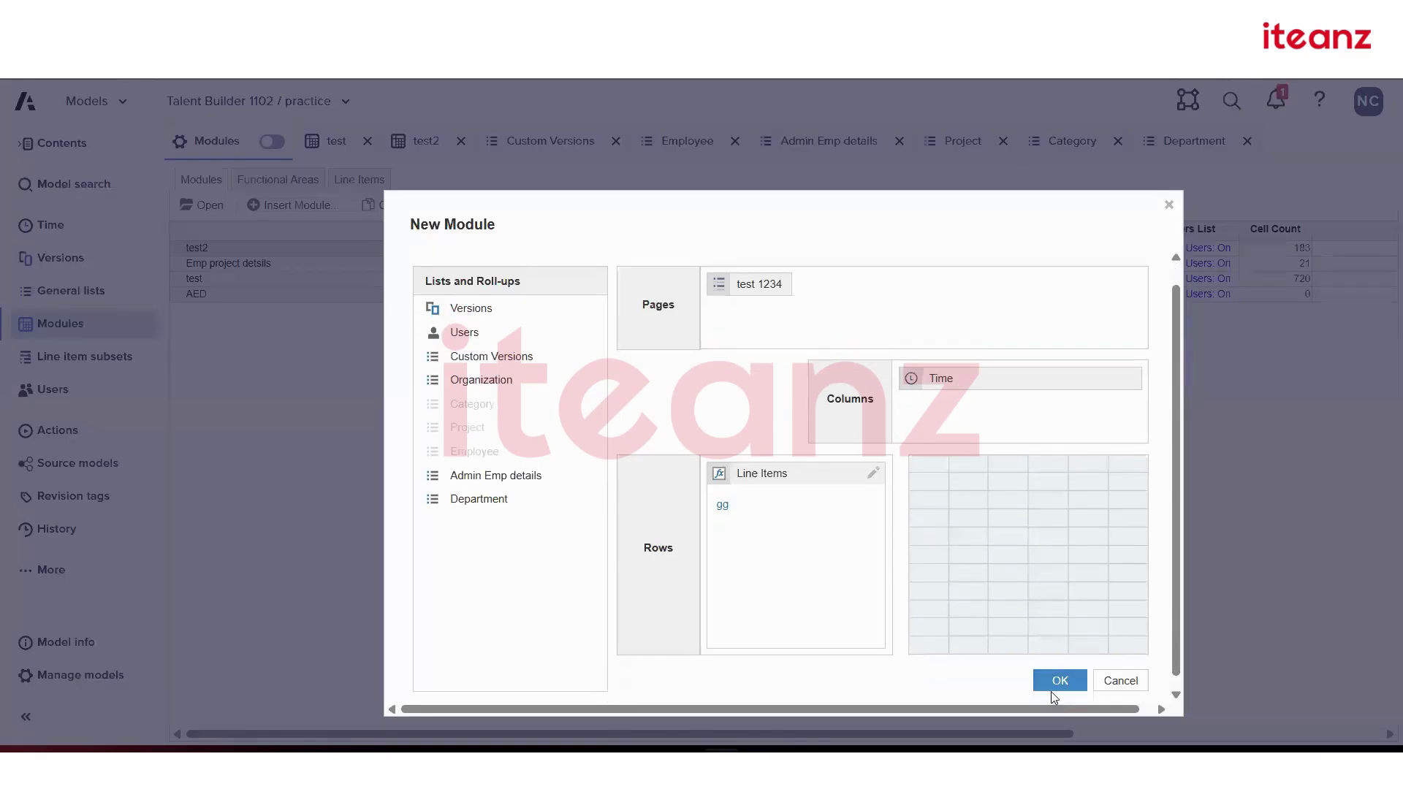
{"action": "left_click", "coordinate": [1052, 678]}
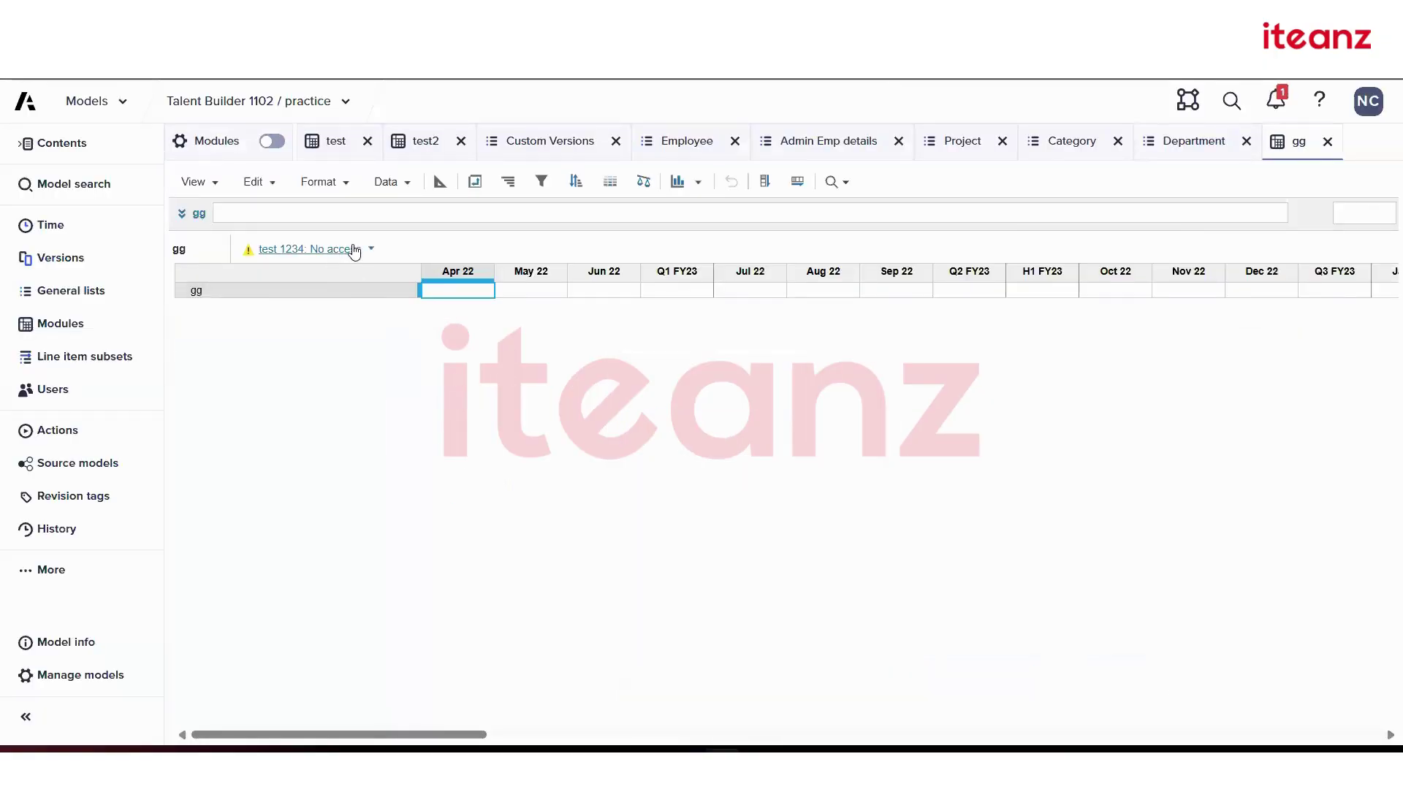
- Read the access notice for test 1234 in module gg, and disable selective access in the Project list's configuration
{"action": "left_click", "coordinate": [354, 250]}
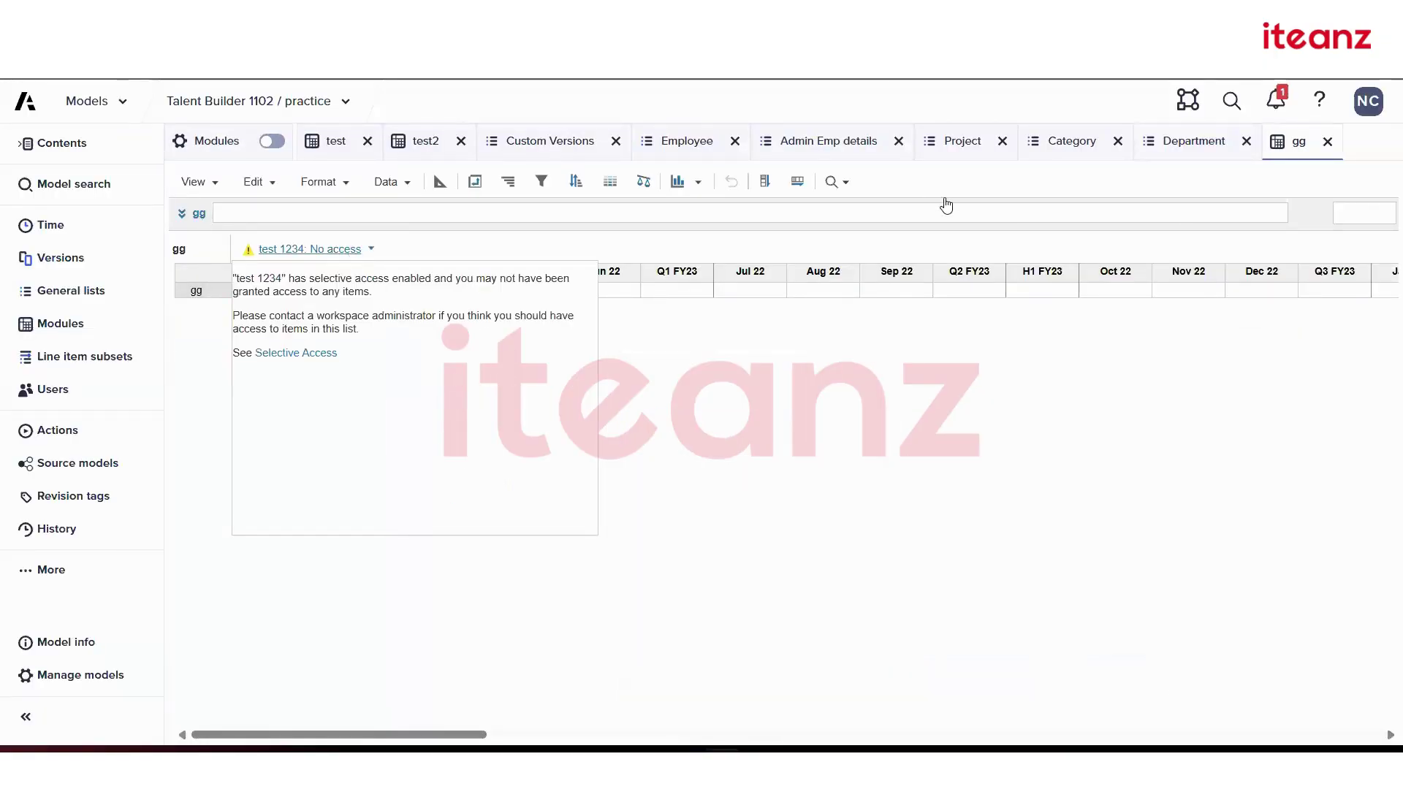
{"action": "left_click", "coordinate": [938, 145]}
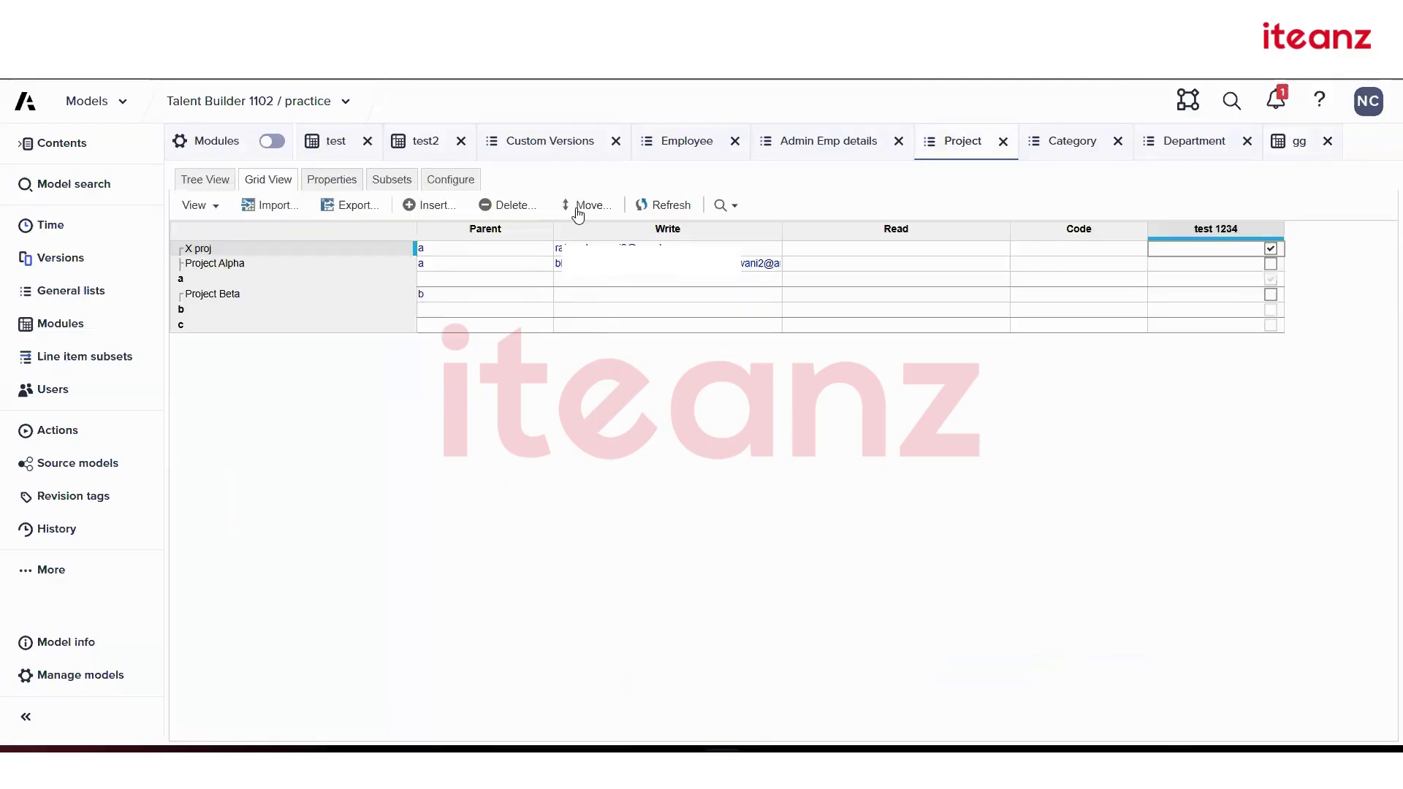
{"action": "left_click", "coordinate": [428, 182]}
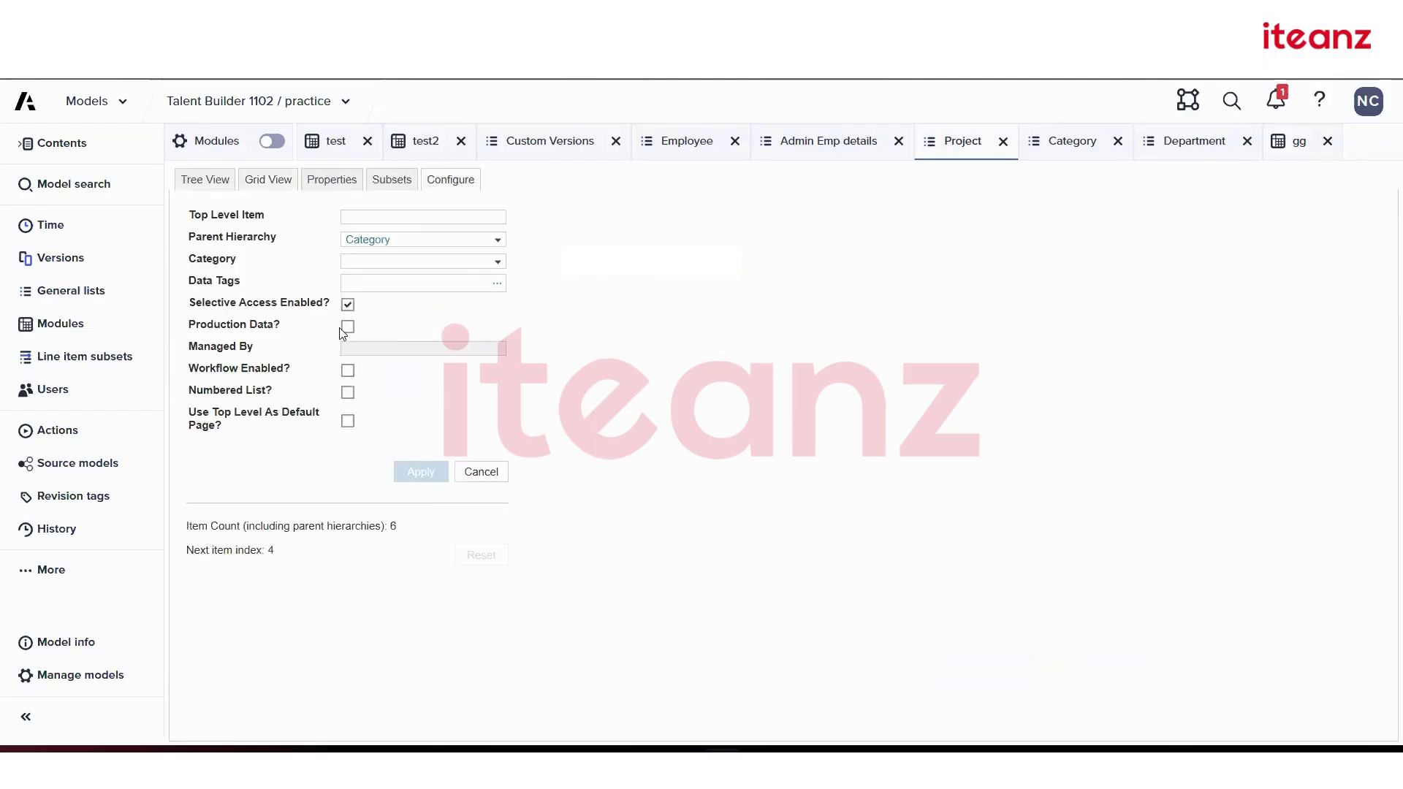
{"action": "left_click", "coordinate": [347, 307]}
{"action": "left_click", "coordinate": [417, 478]}
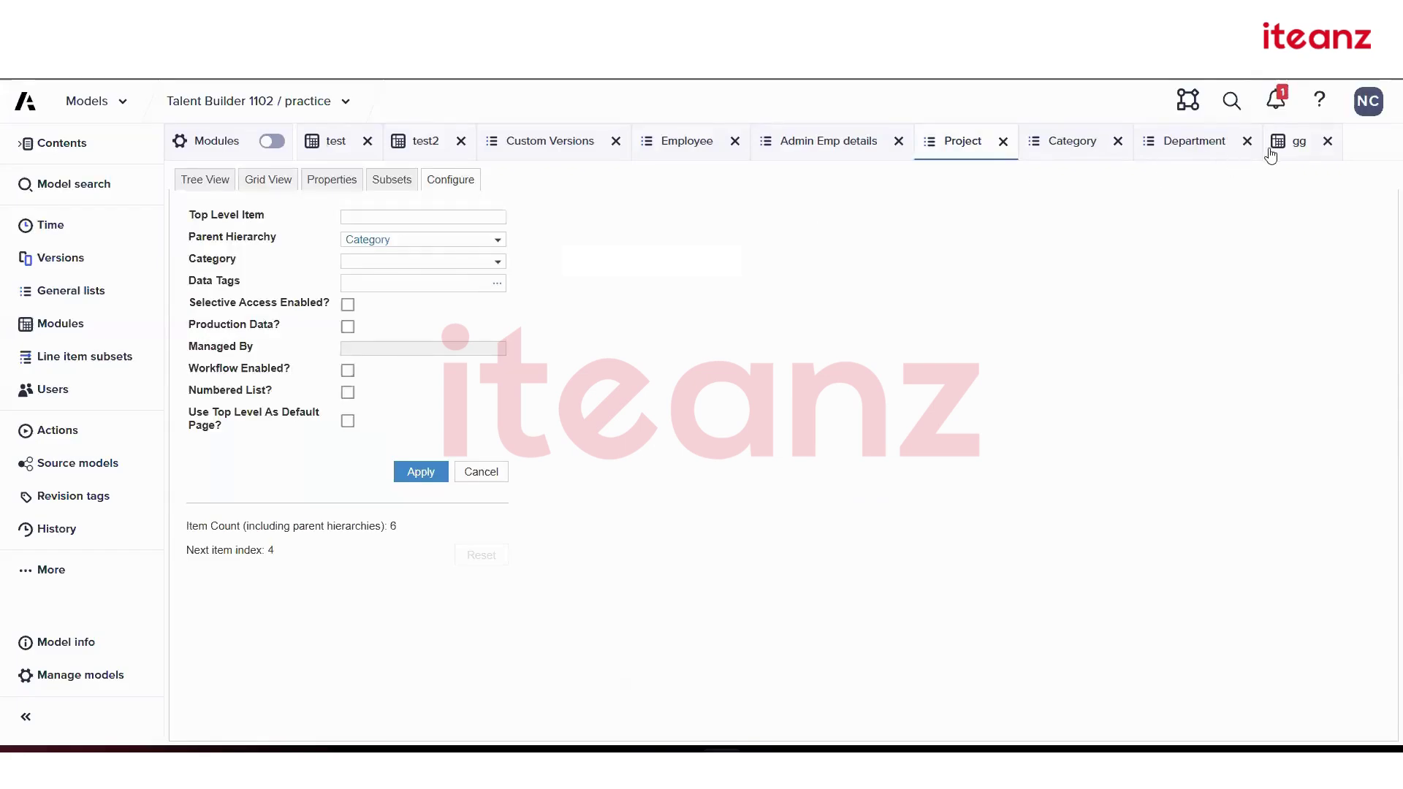
- Refresh the gg module and recheck the access details of its test 1234 page selector
{"action": "left_click", "coordinate": [1275, 149]}
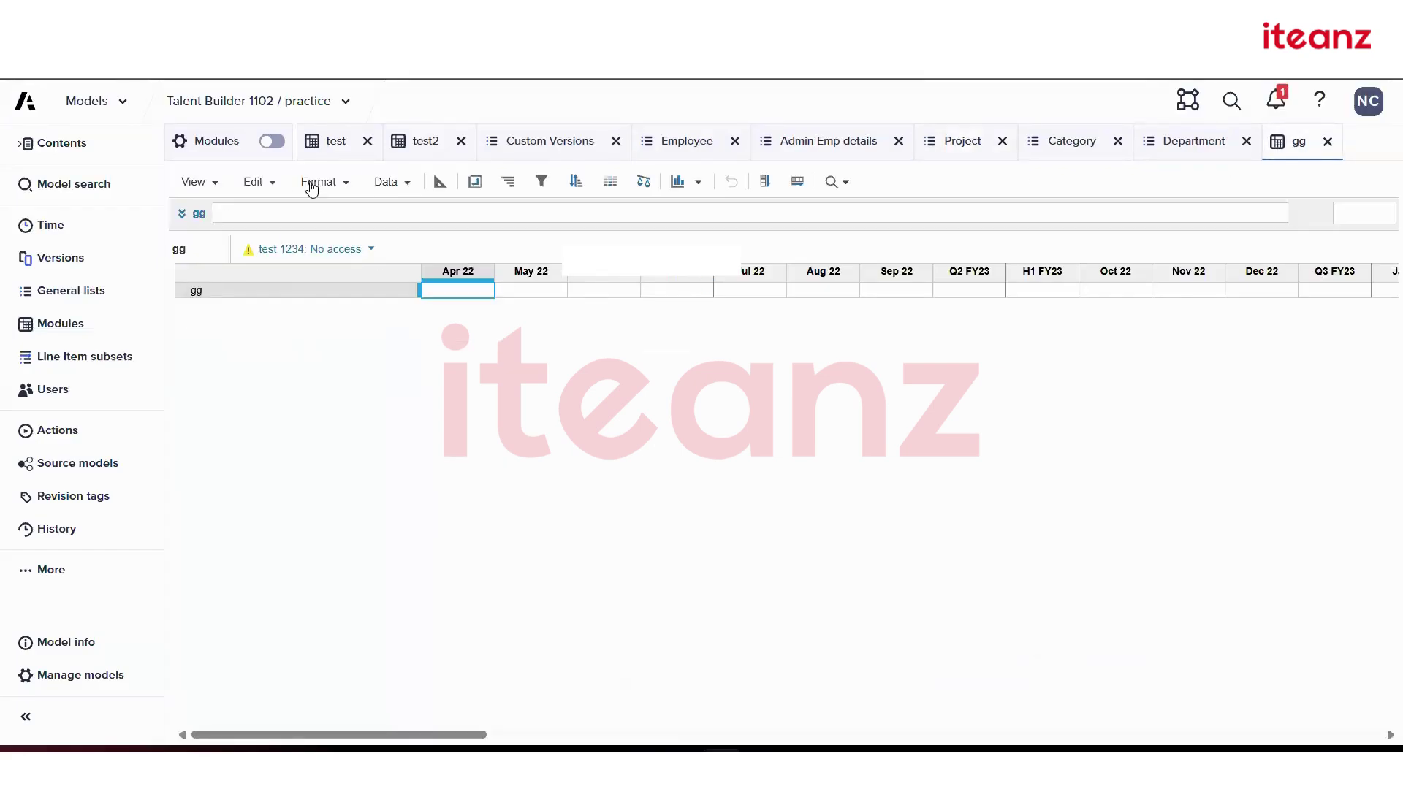
{"action": "left_click", "coordinate": [254, 182]}
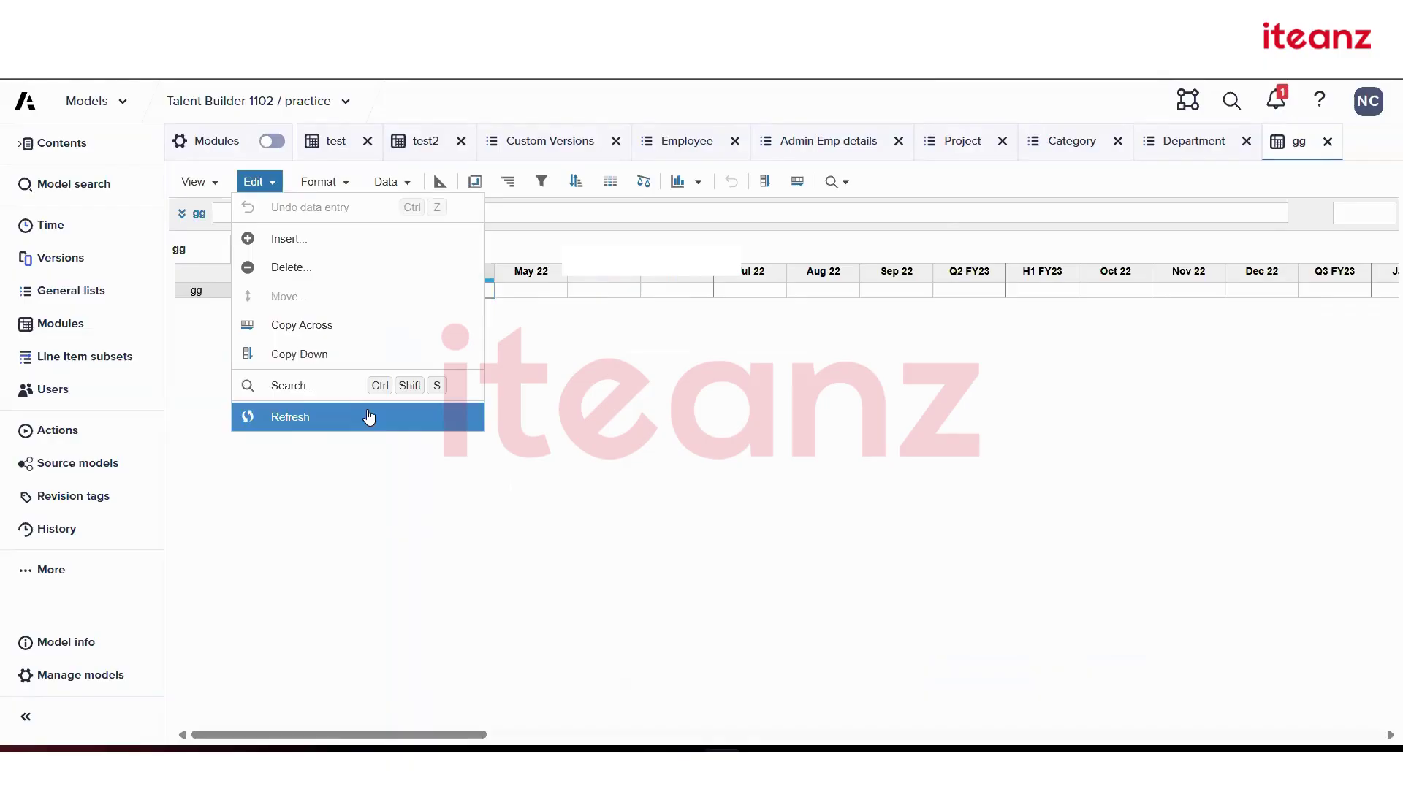
{"action": "left_click", "coordinate": [369, 416]}
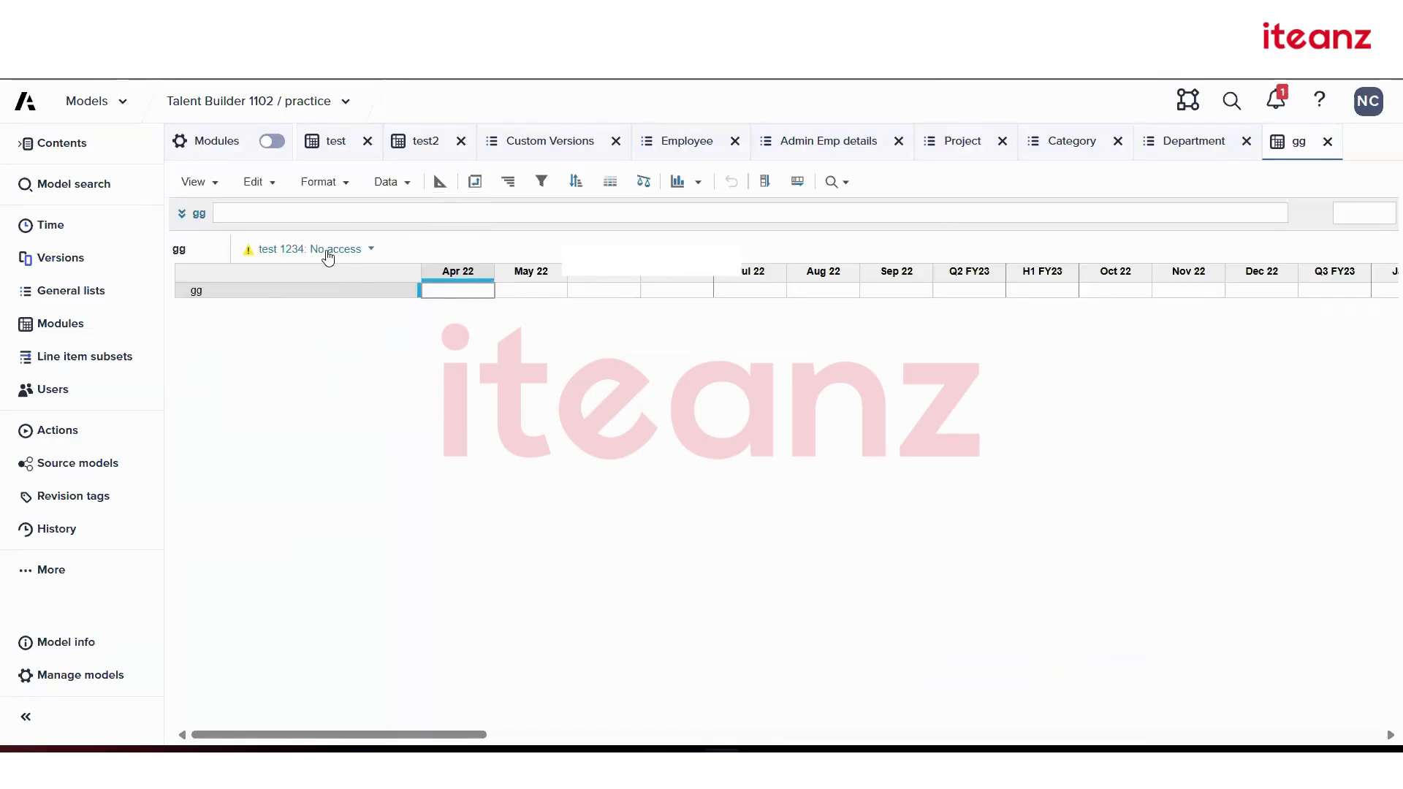
{"action": "left_click", "coordinate": [328, 256]}
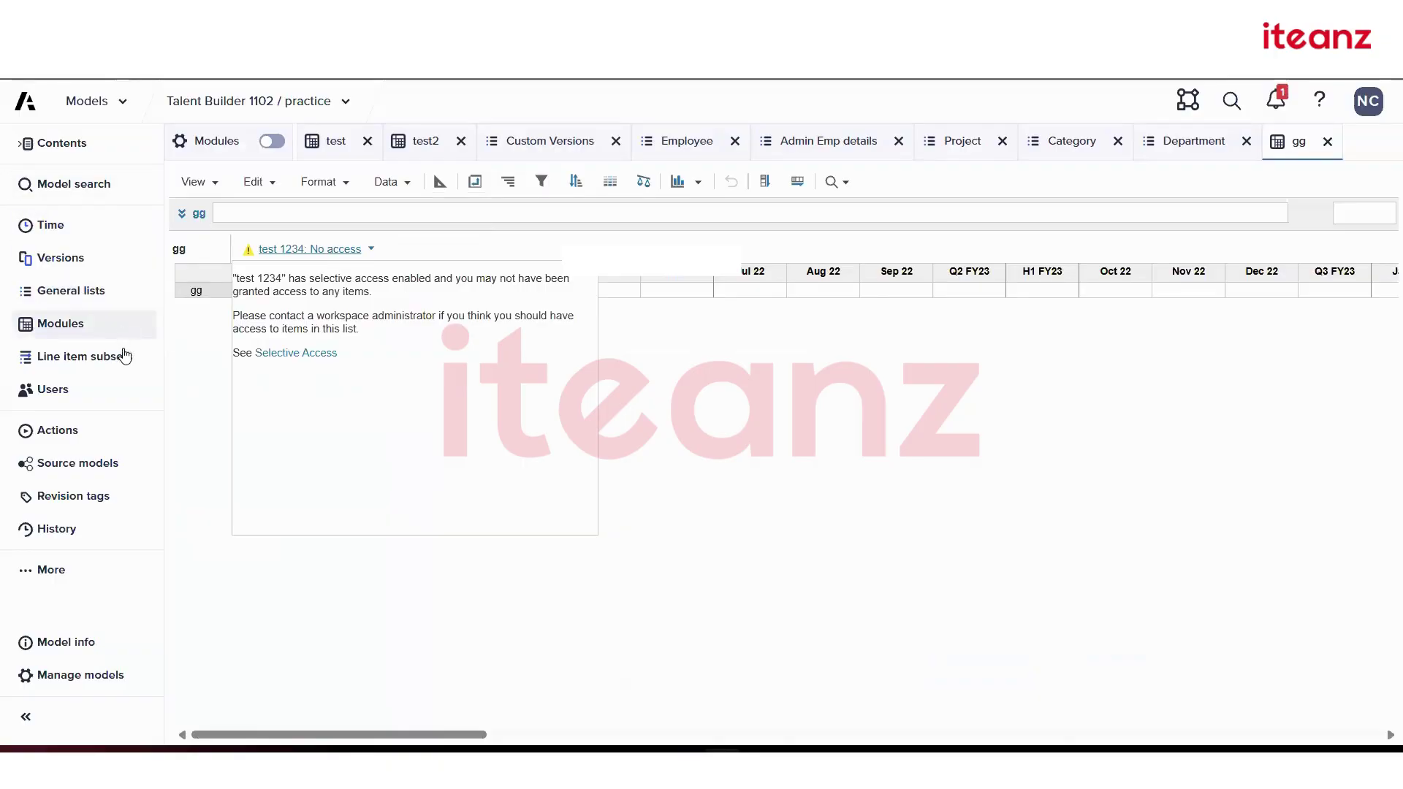
- Examine the model's users and the roles' access to lists
{"action": "left_click", "coordinate": [95, 391]}
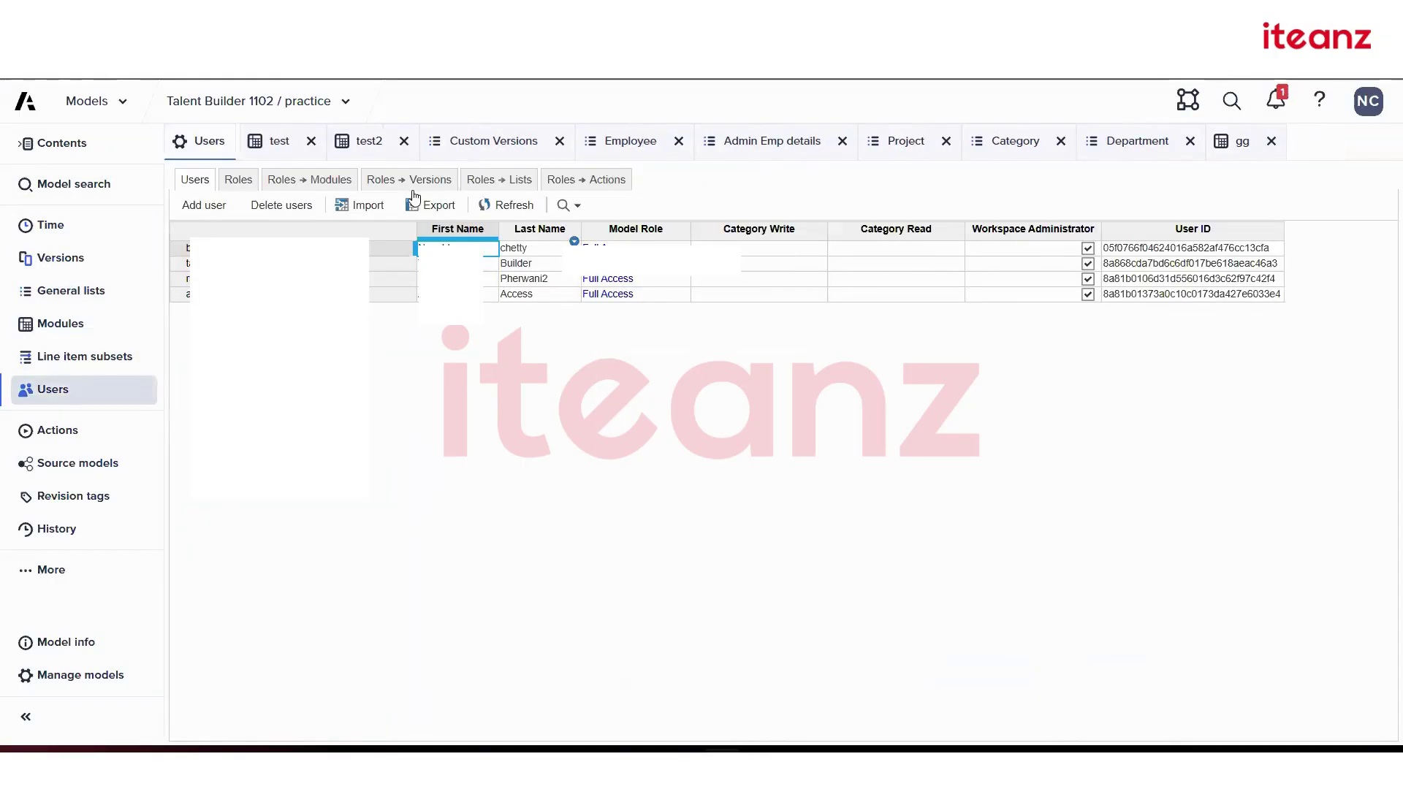
{"action": "left_click", "coordinate": [531, 193]}
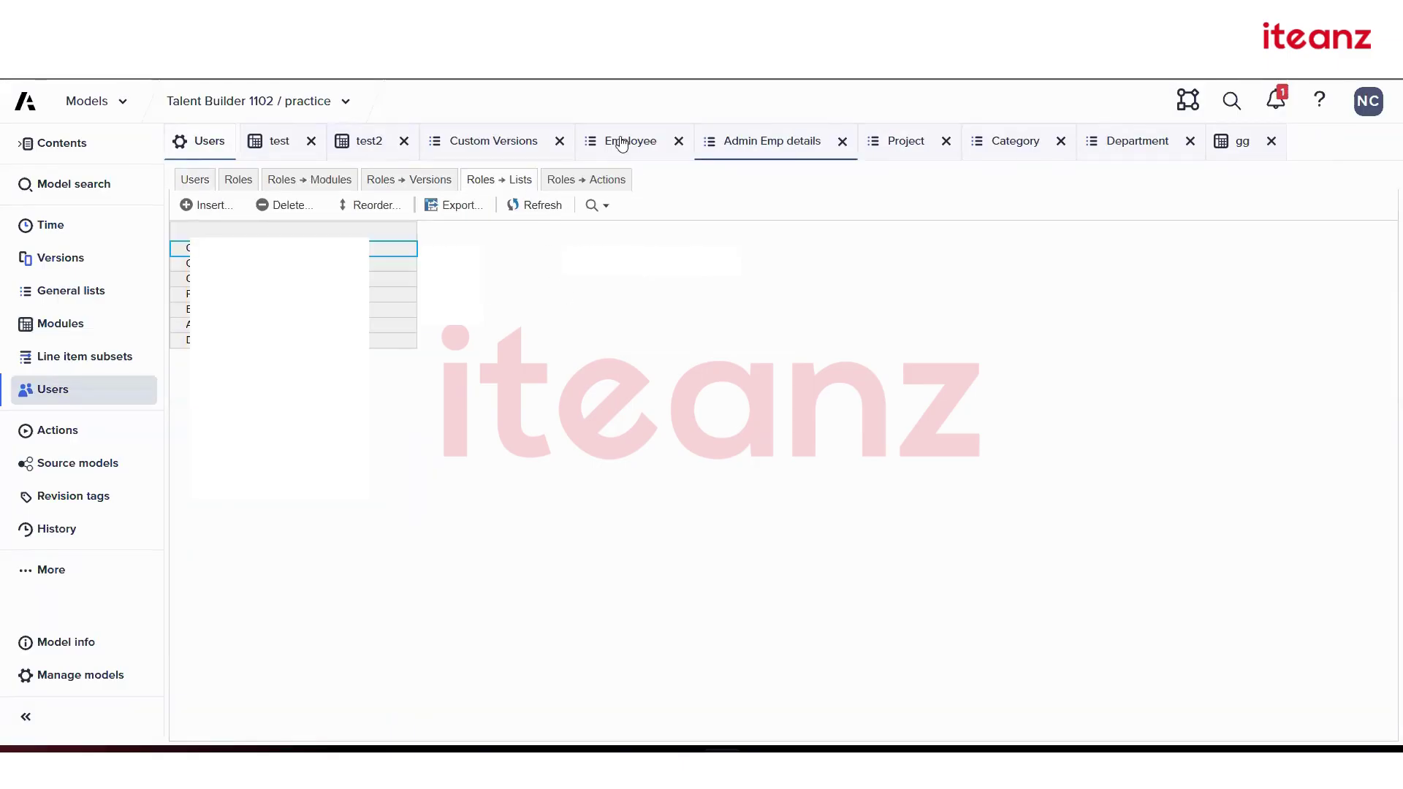
- Review the Project list's test 1234 membership and its configuration, and close the gg module
{"action": "left_click", "coordinate": [598, 140]}
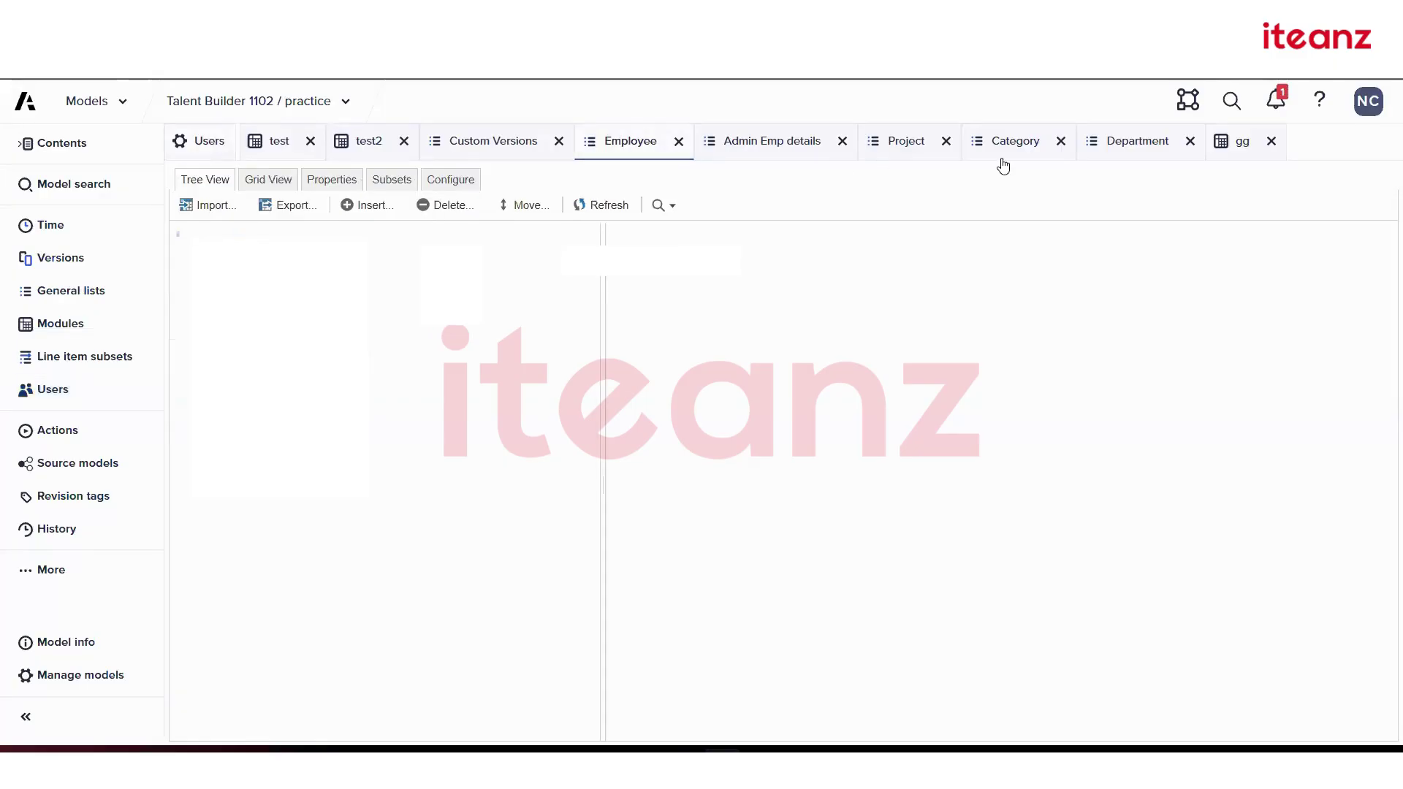
{"action": "left_click", "coordinate": [895, 150]}
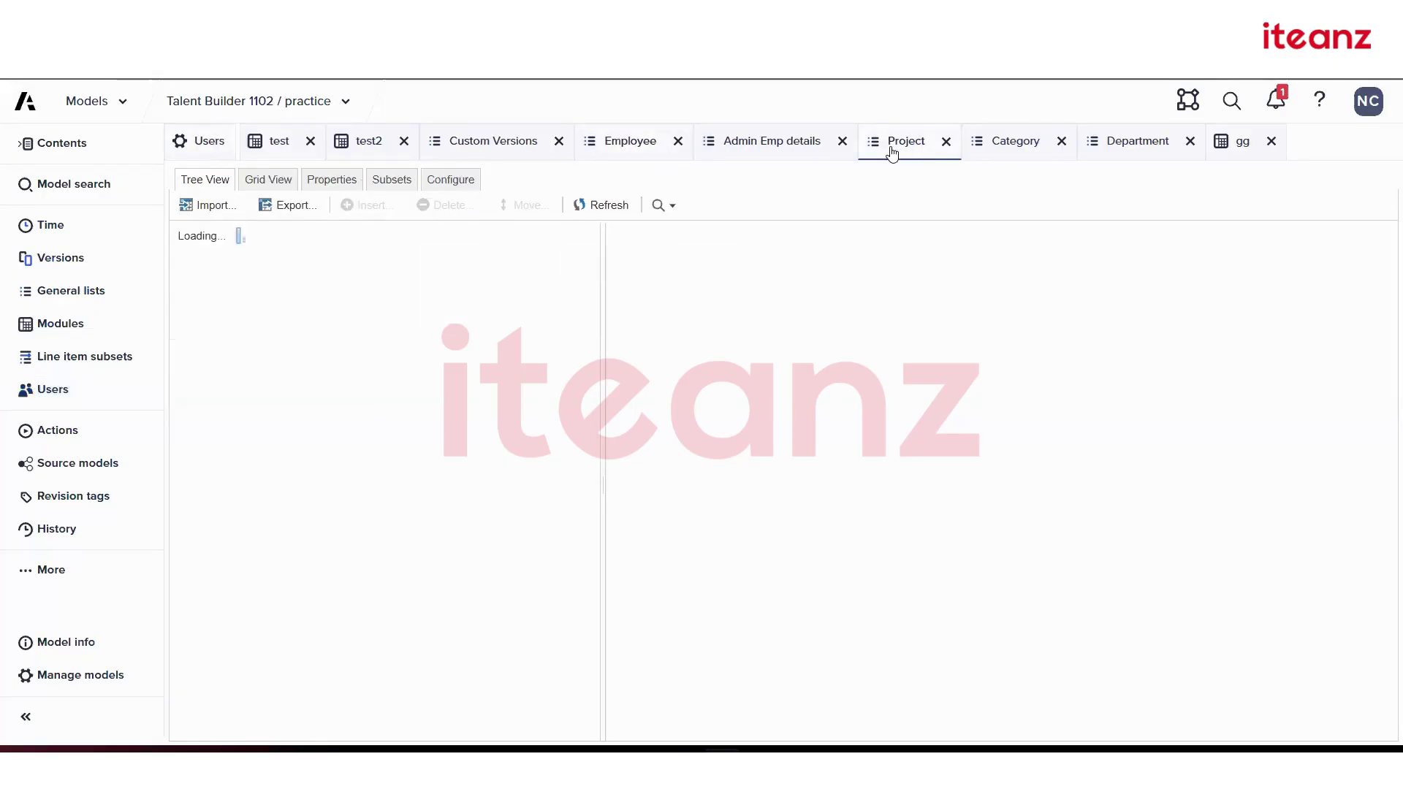
{"action": "left_click", "coordinate": [276, 182]}
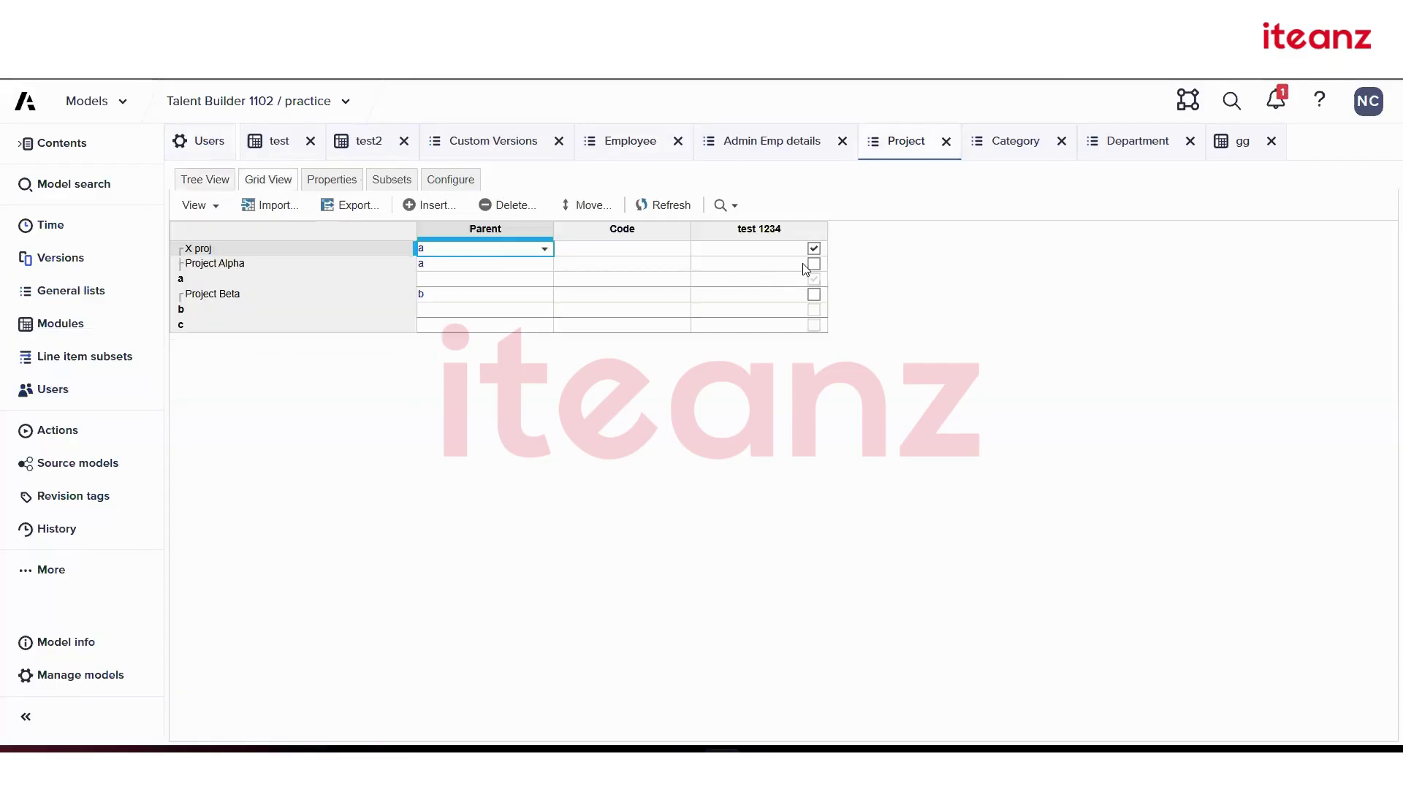
{"action": "left_click", "coordinate": [1271, 143]}
{"action": "left_click", "coordinate": [451, 179]}
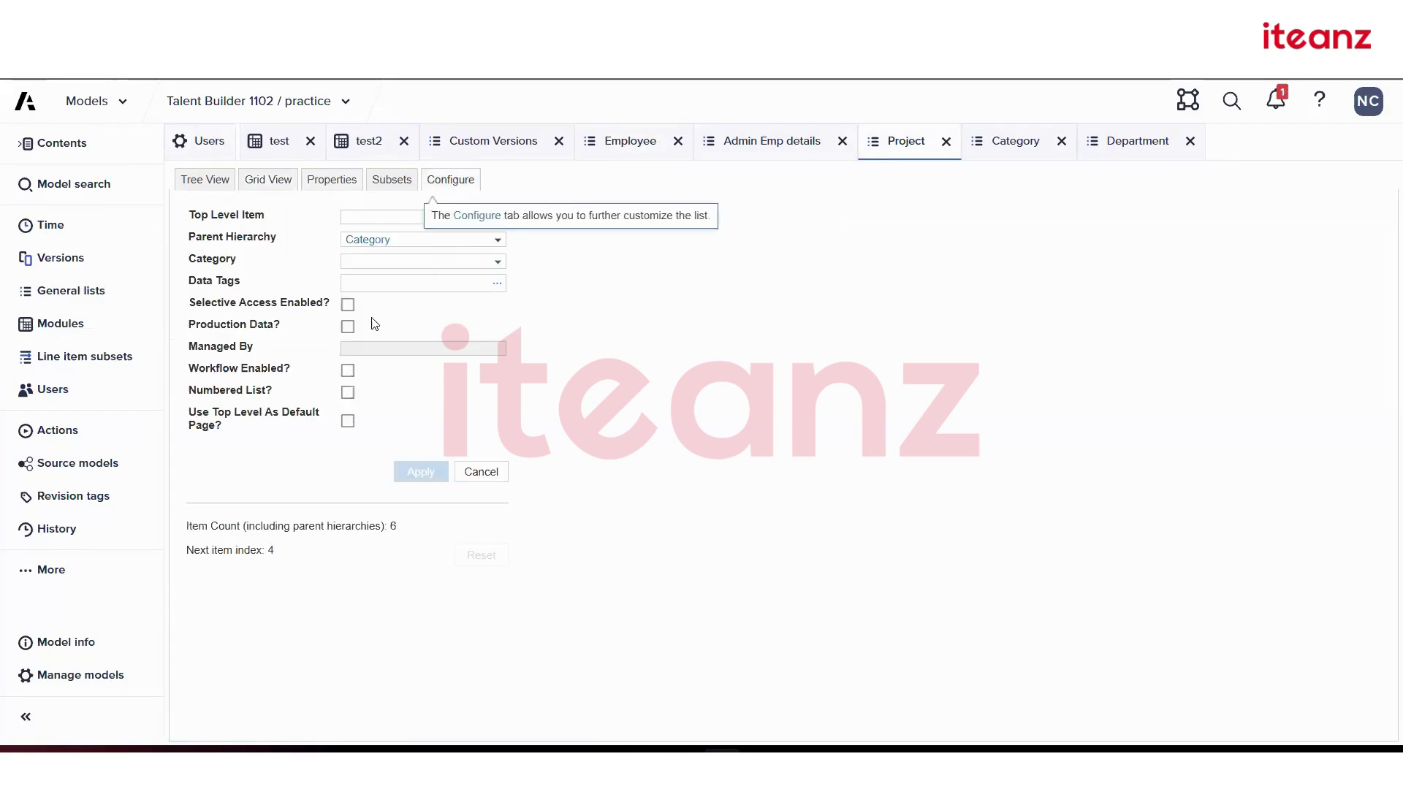
{"action": "left_click", "coordinate": [265, 179]}
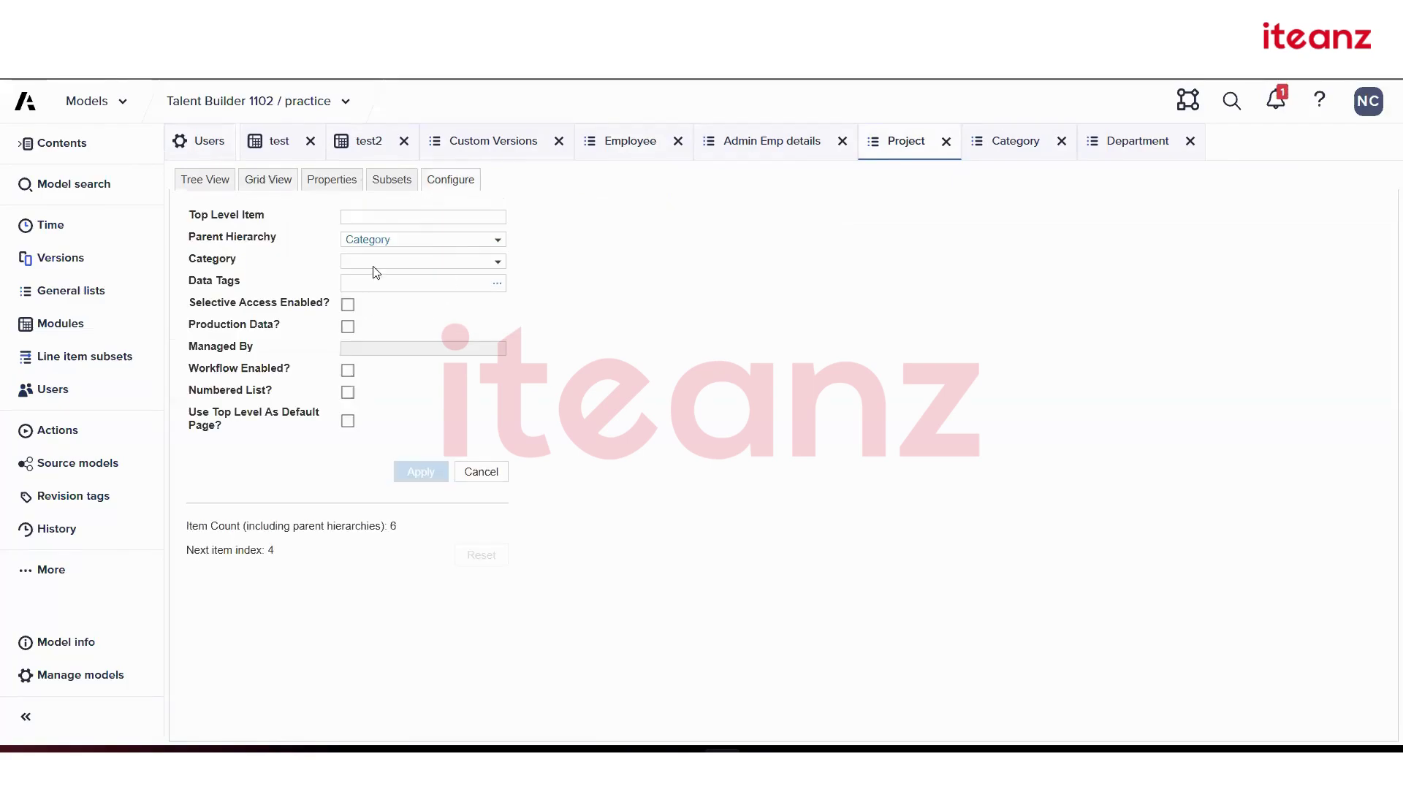
- Include Project Alpha and Project Beta in the Project list's test 1234 subset
{"action": "left_click", "coordinate": [91, 332]}
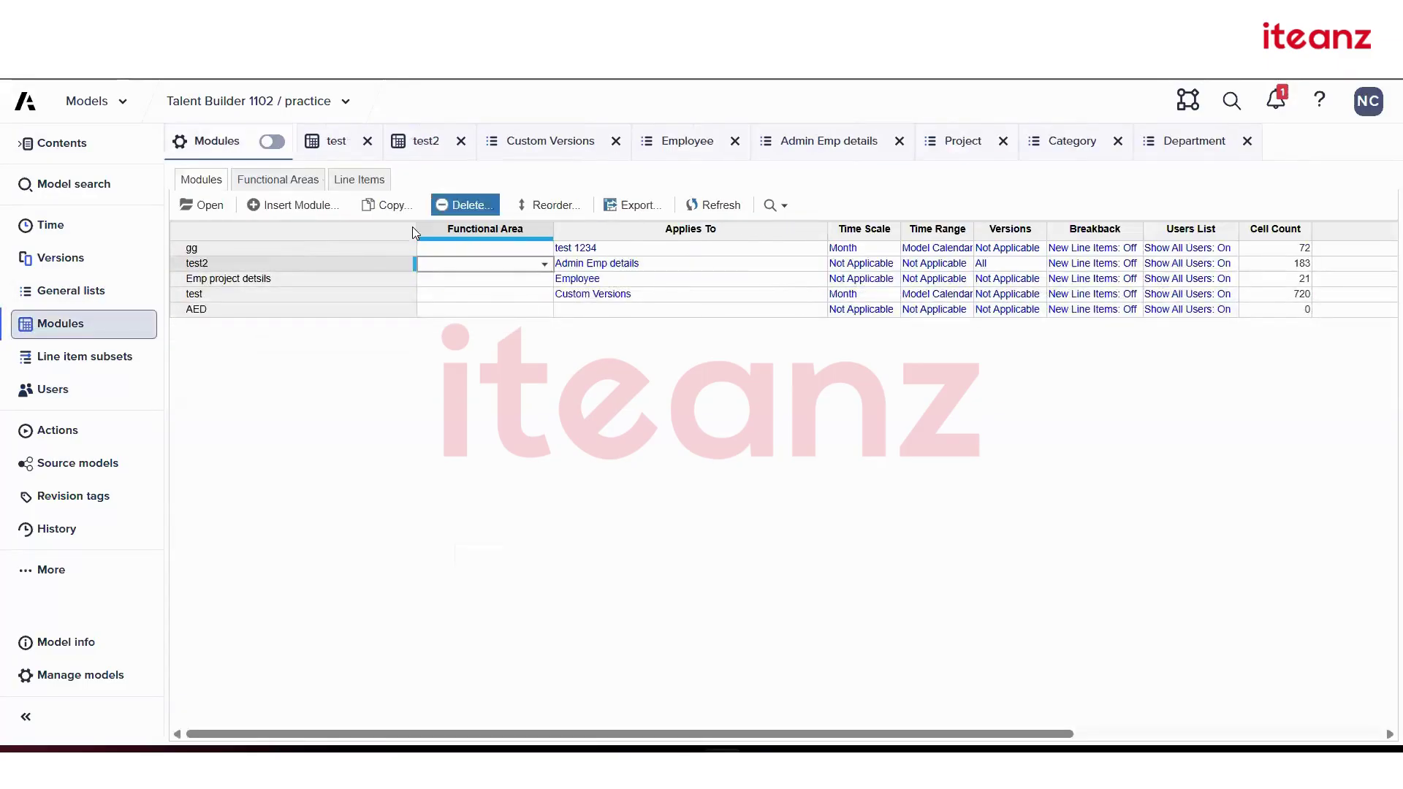
{"action": "left_click", "coordinate": [971, 143]}
{"action": "left_click", "coordinate": [814, 264]}
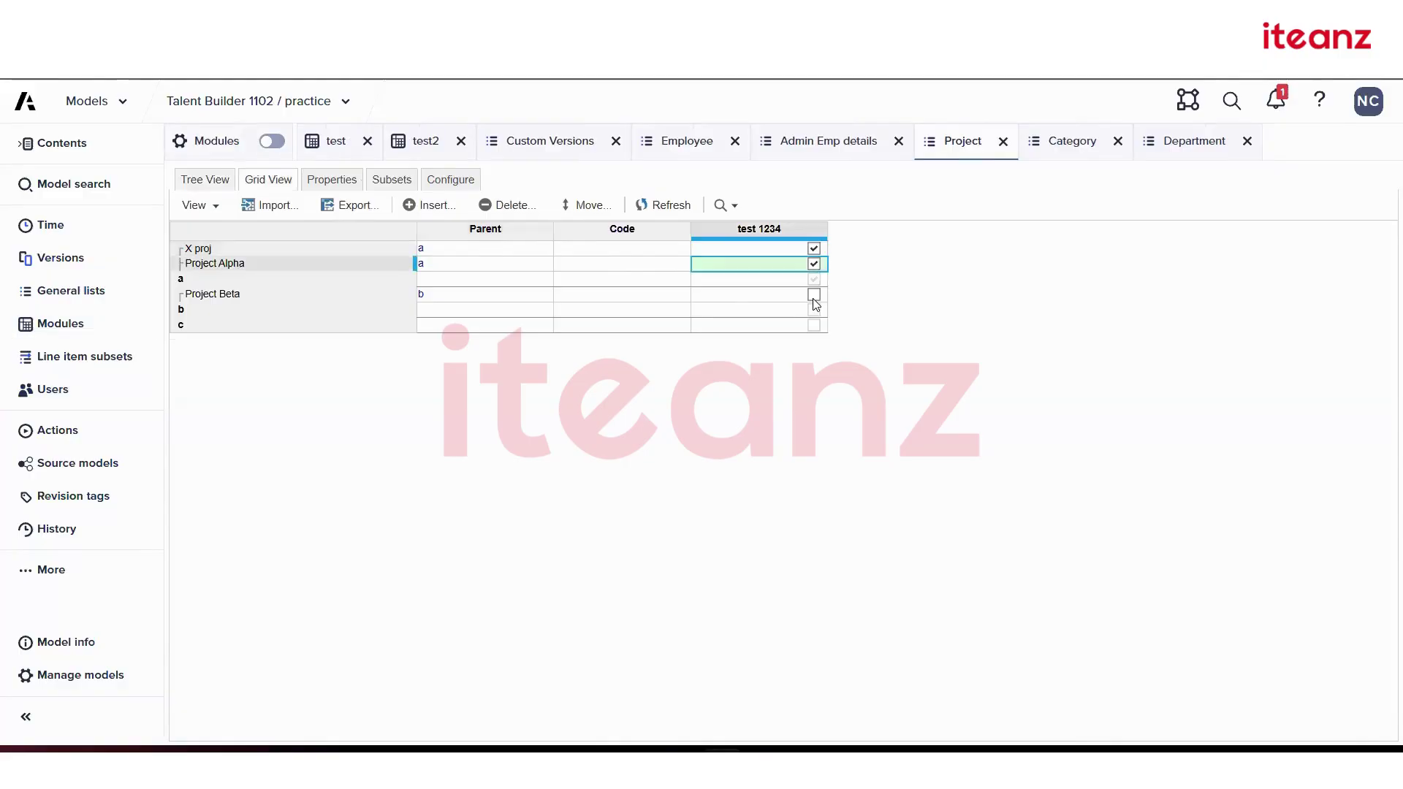
{"action": "left_click", "coordinate": [814, 296]}
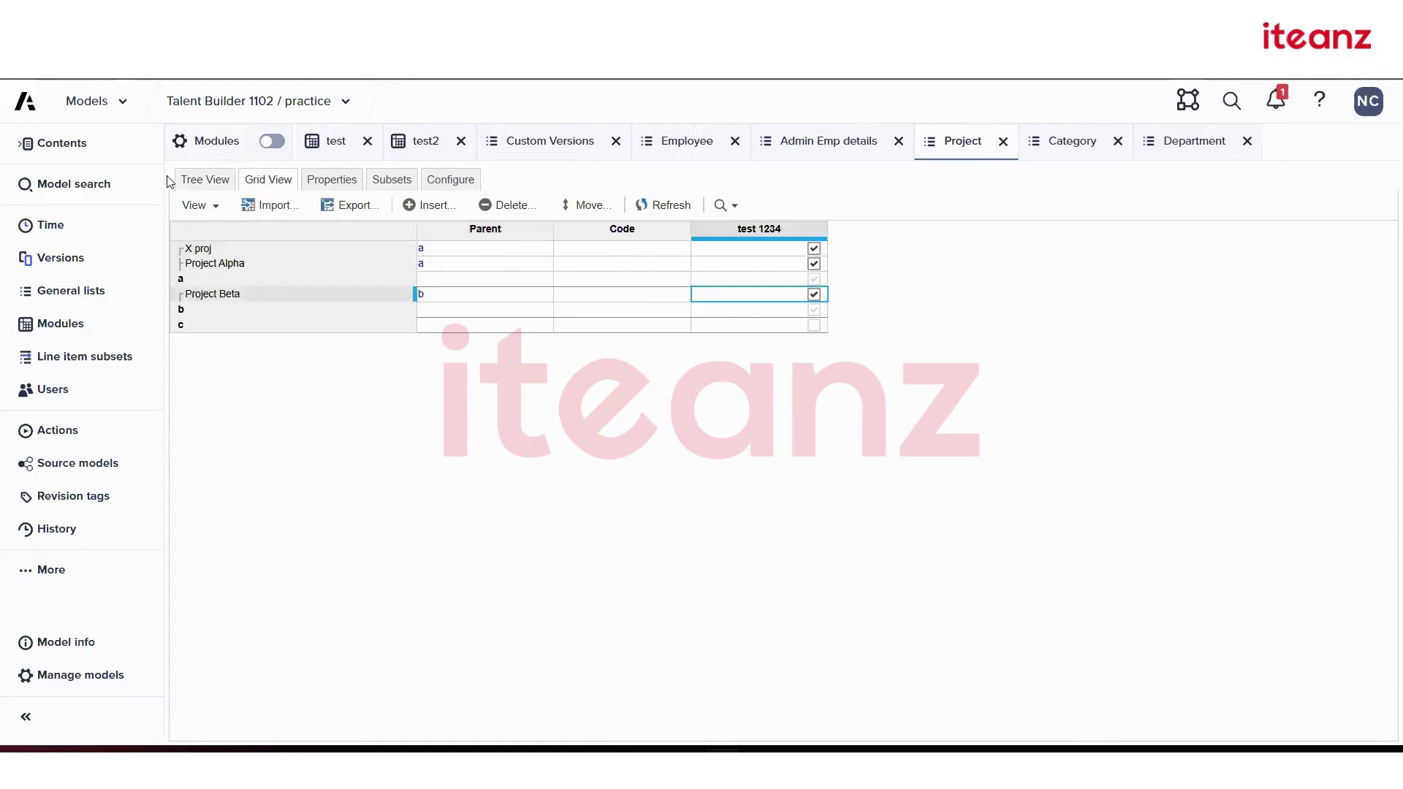
- Reopen the gg module from the model's modules and read the access notice of its test 1234 page selector
{"action": "left_click", "coordinate": [57, 318]}
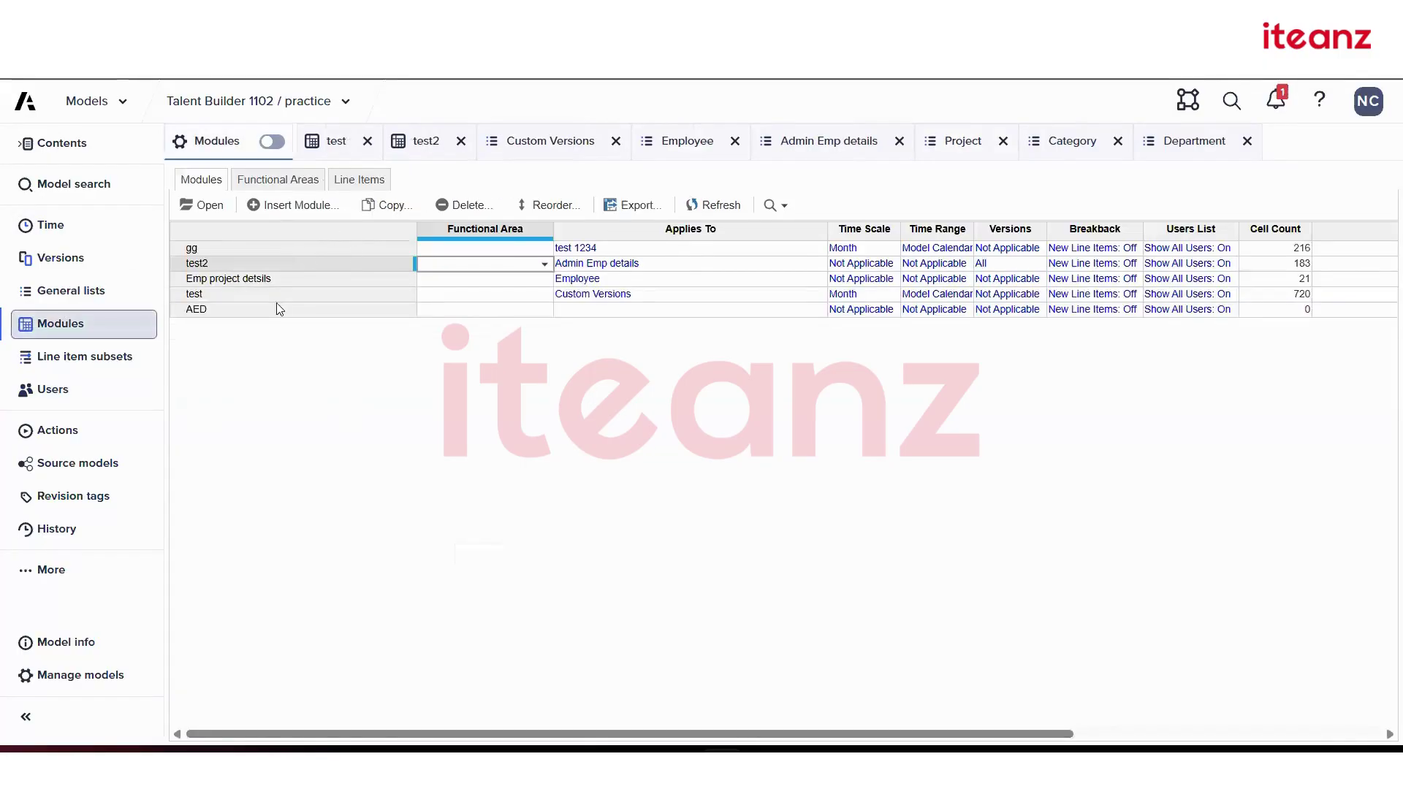
{"action": "left_click", "coordinate": [273, 296]}
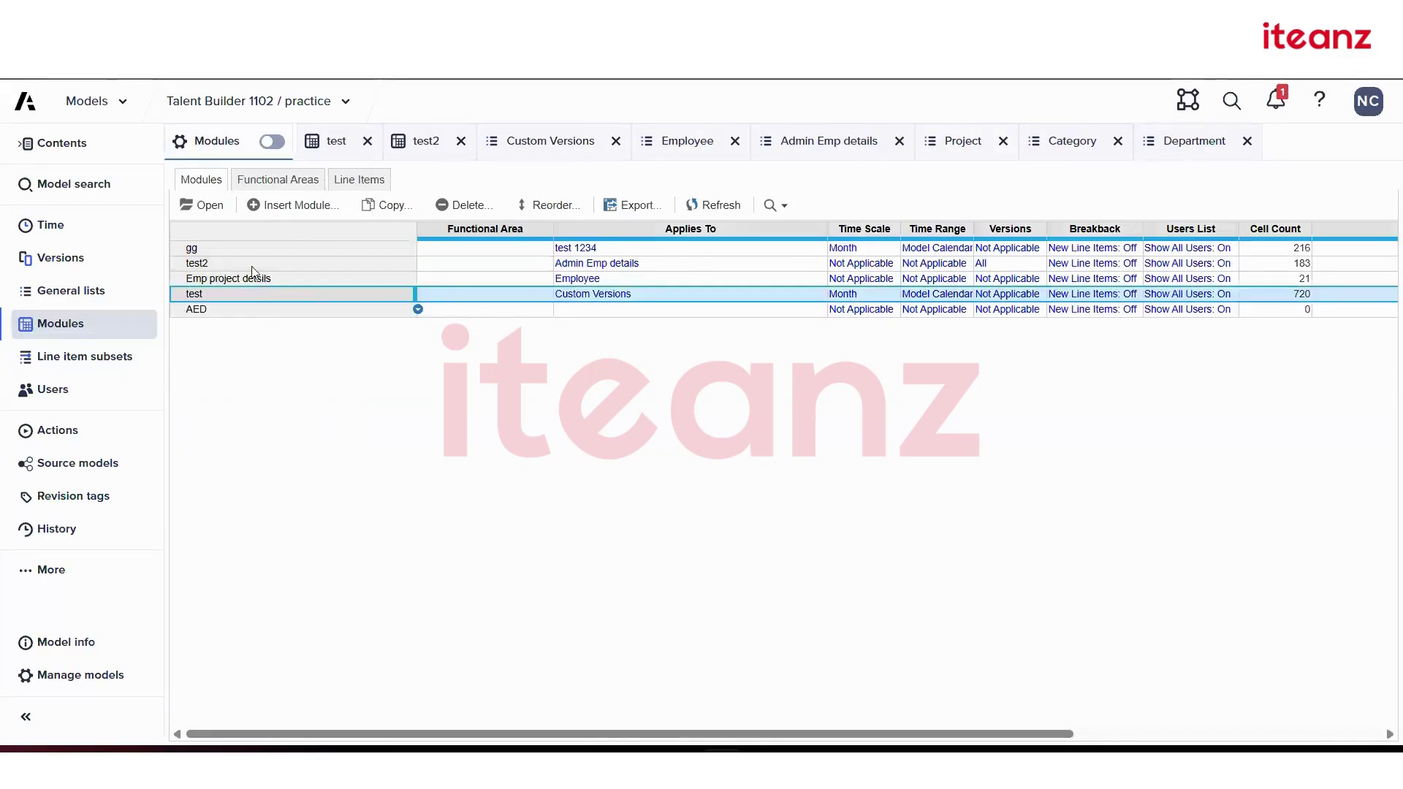
{"action": "left_click", "coordinate": [242, 248]}
{"action": "left_click", "coordinate": [190, 202]}
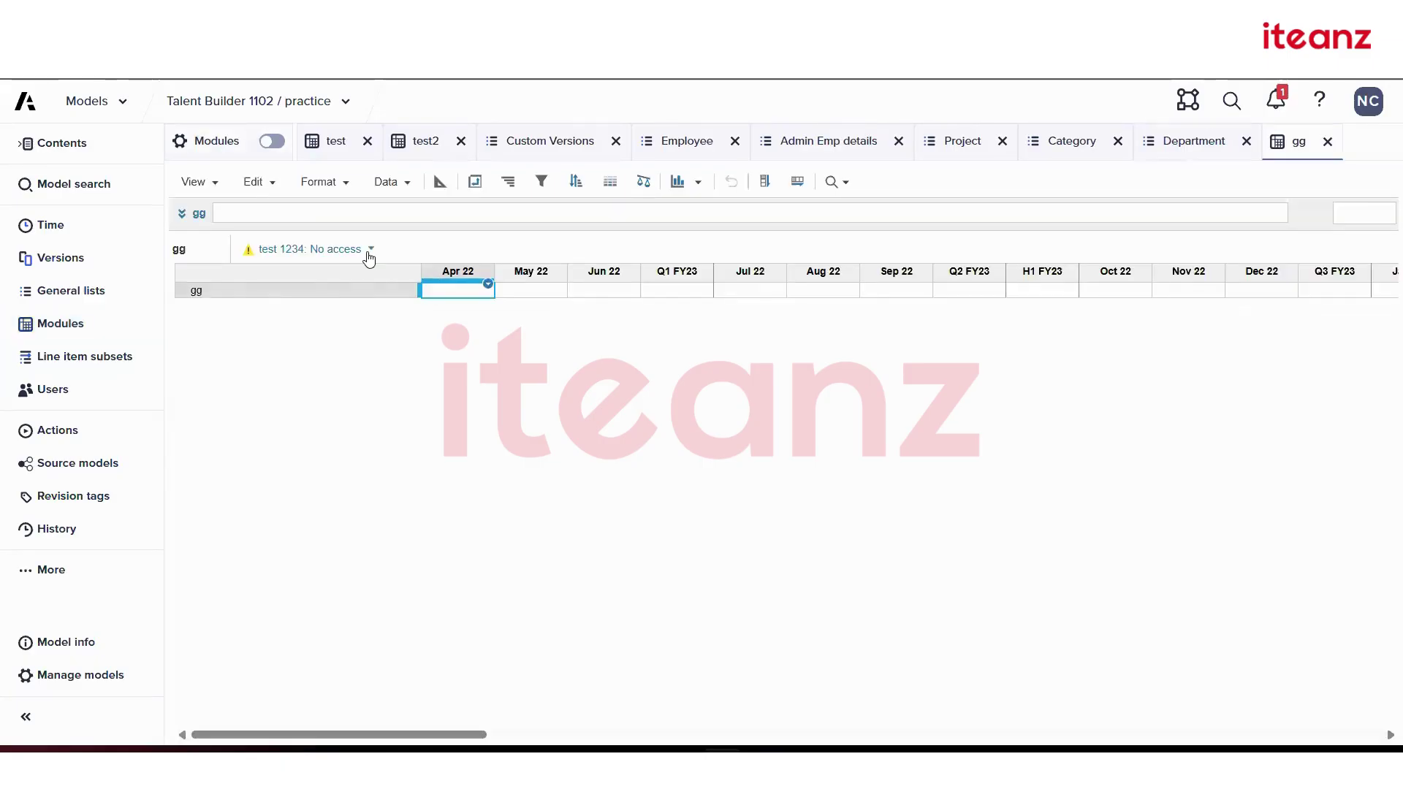
{"action": "left_click", "coordinate": [370, 249]}
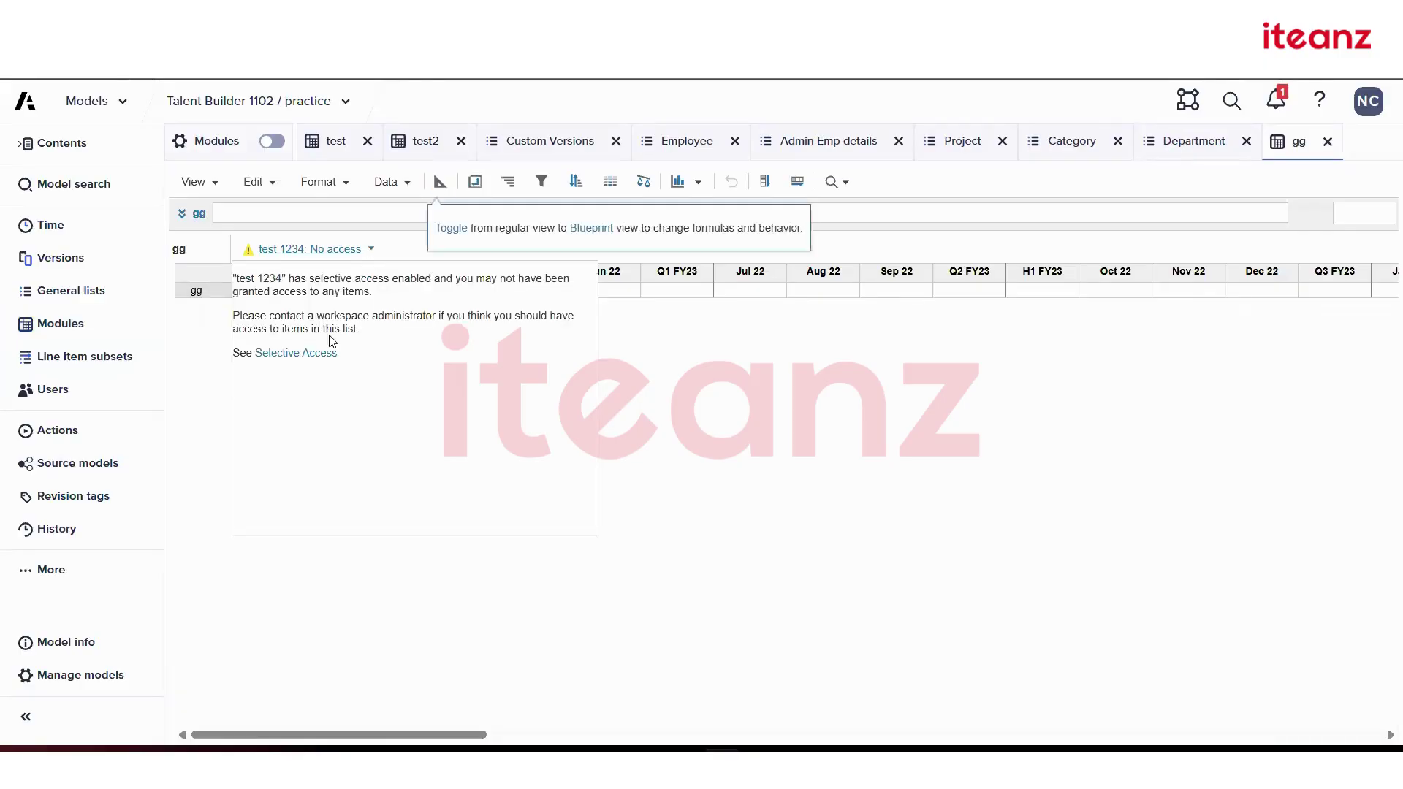
{"action": "left_click", "coordinate": [296, 354]}
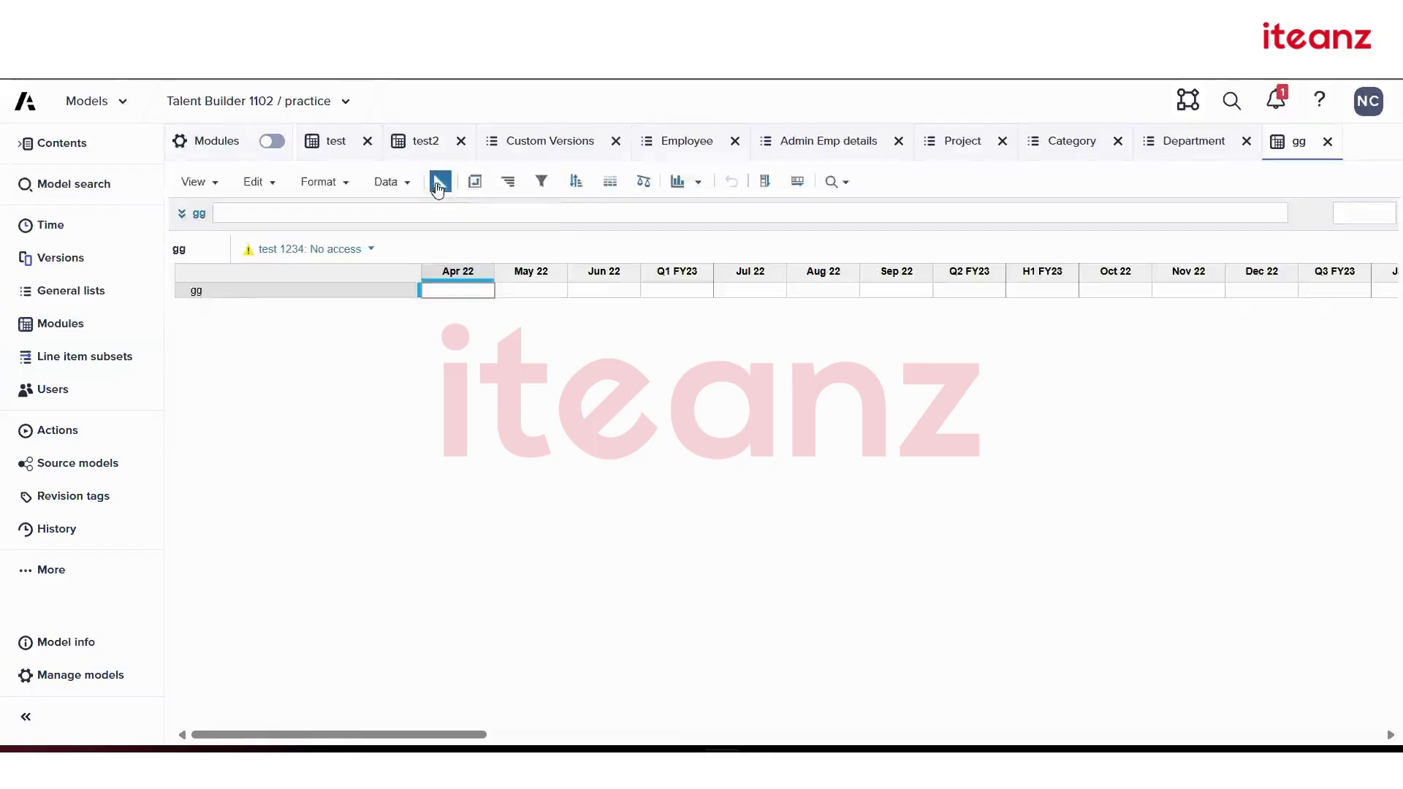
- Make module gg apply to the Project list instead of test 1234, and check its page selector and the Project hierarchy
{"action": "left_click", "coordinate": [440, 181]}
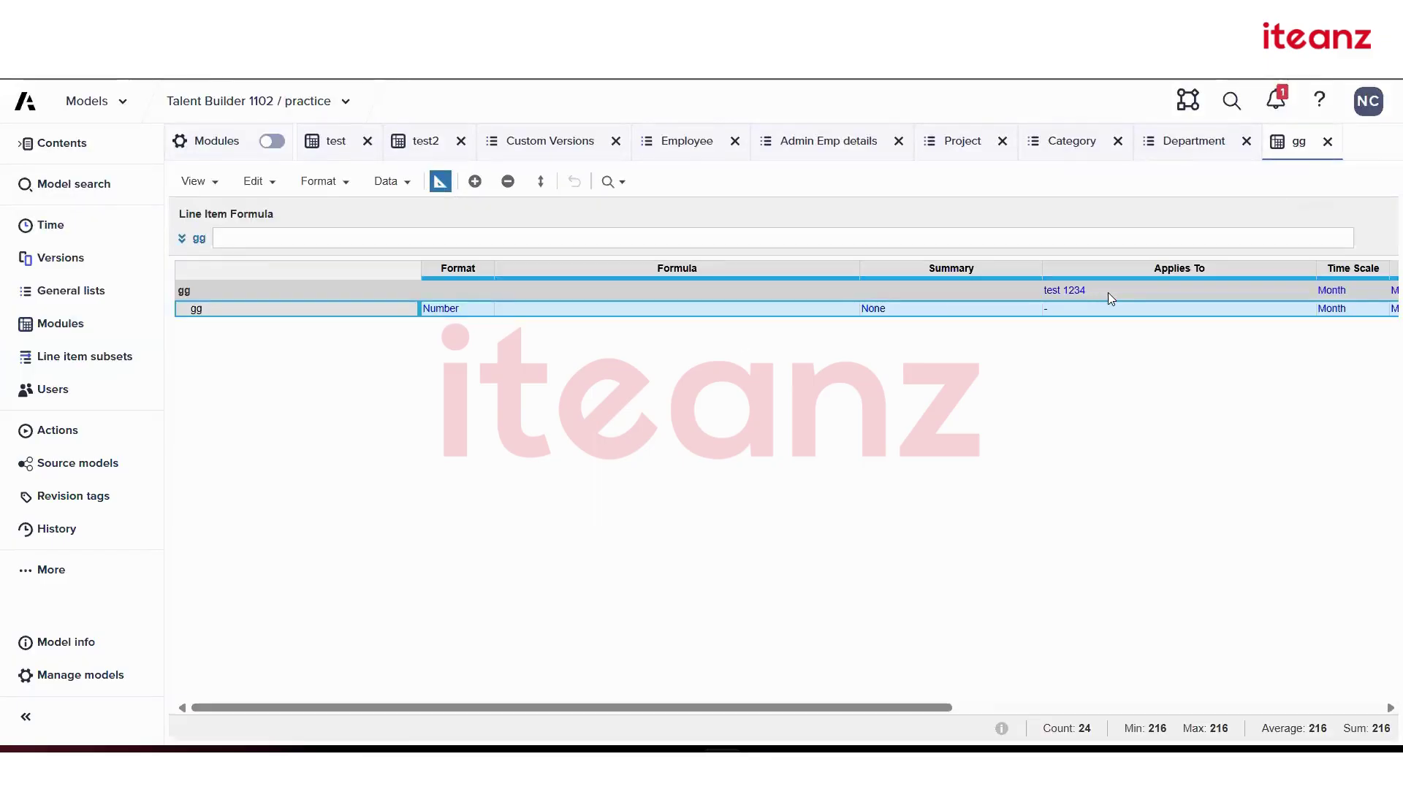
{"action": "left_click", "coordinate": [1107, 293]}
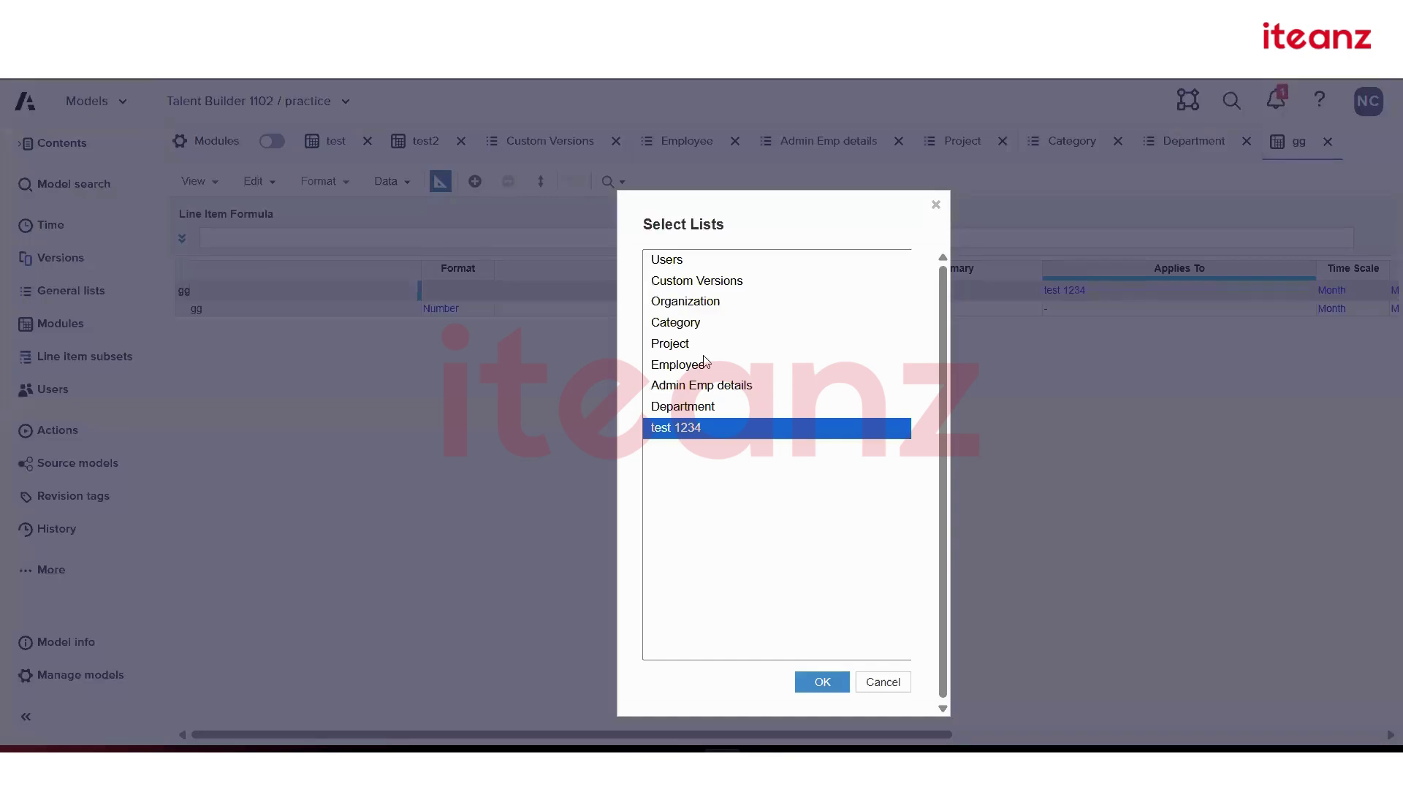
{"action": "left_click", "coordinate": [700, 349]}
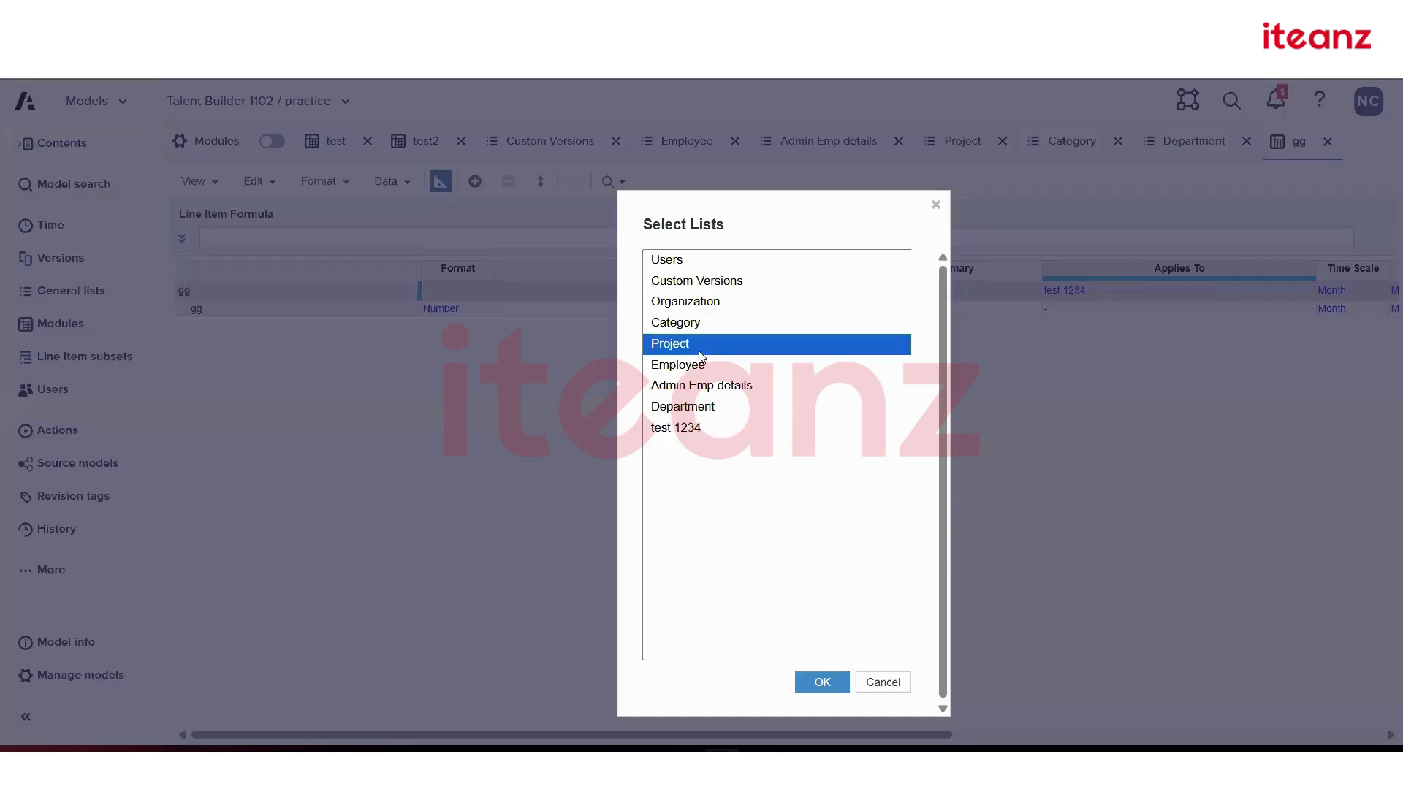
{"action": "left_click", "coordinate": [817, 683]}
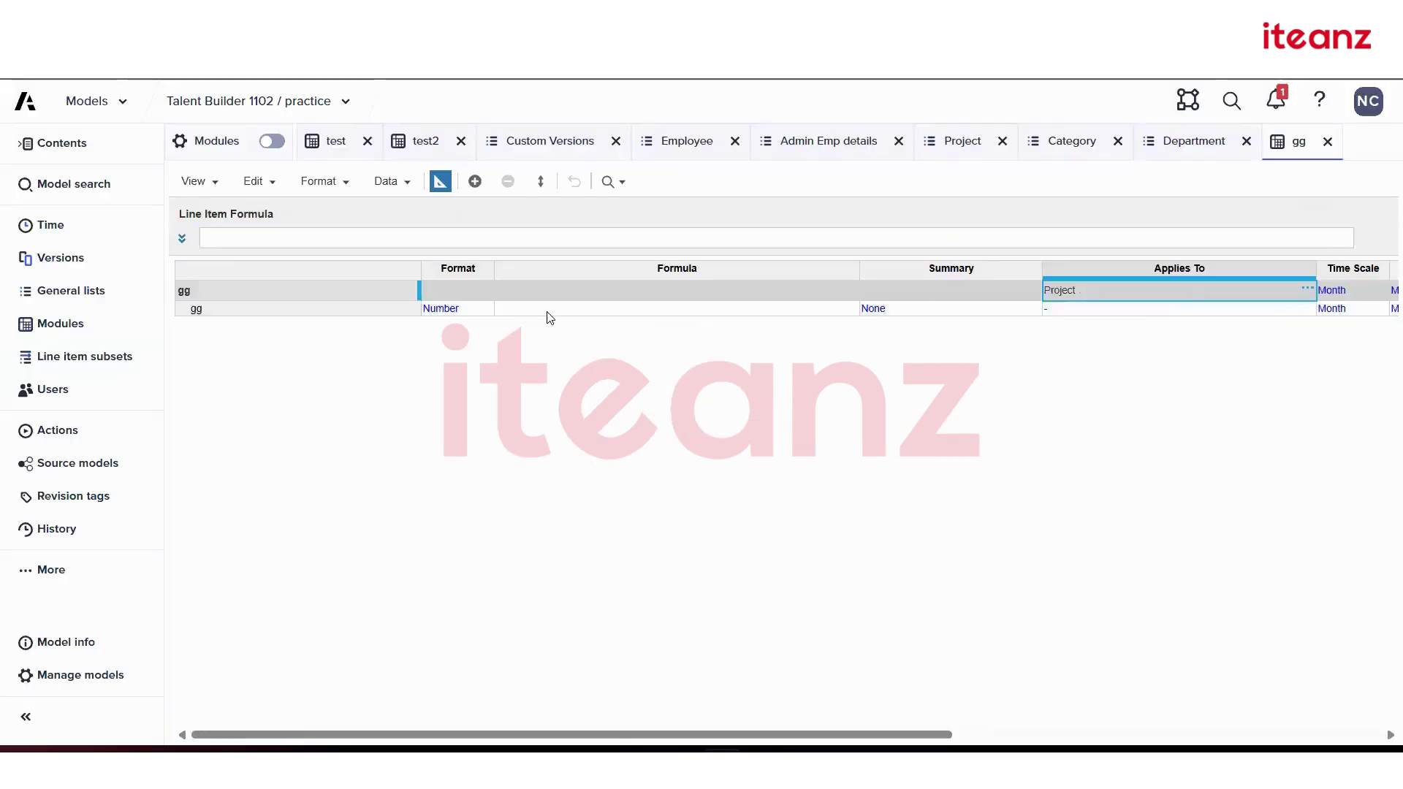
{"action": "left_click", "coordinate": [441, 183]}
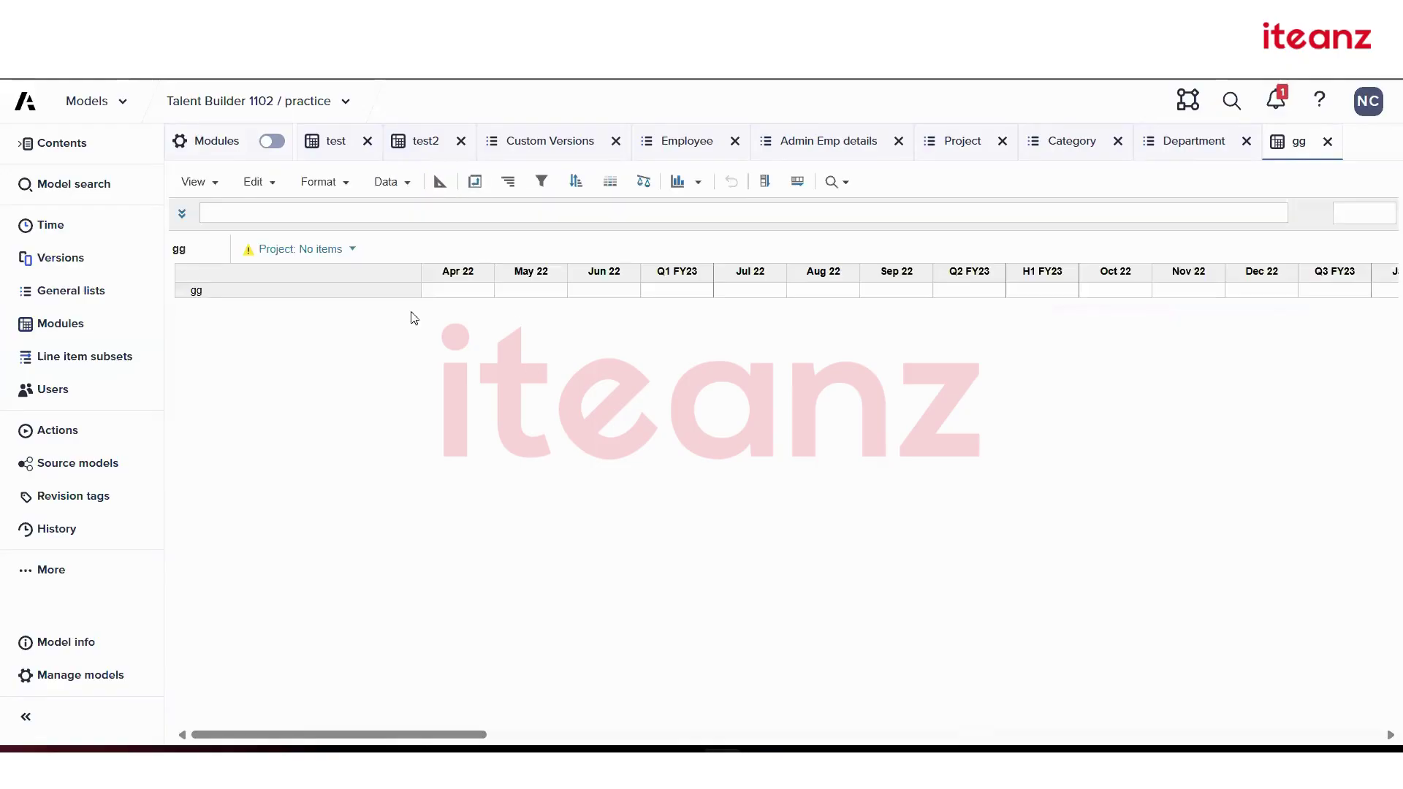
{"action": "left_click", "coordinate": [985, 142]}
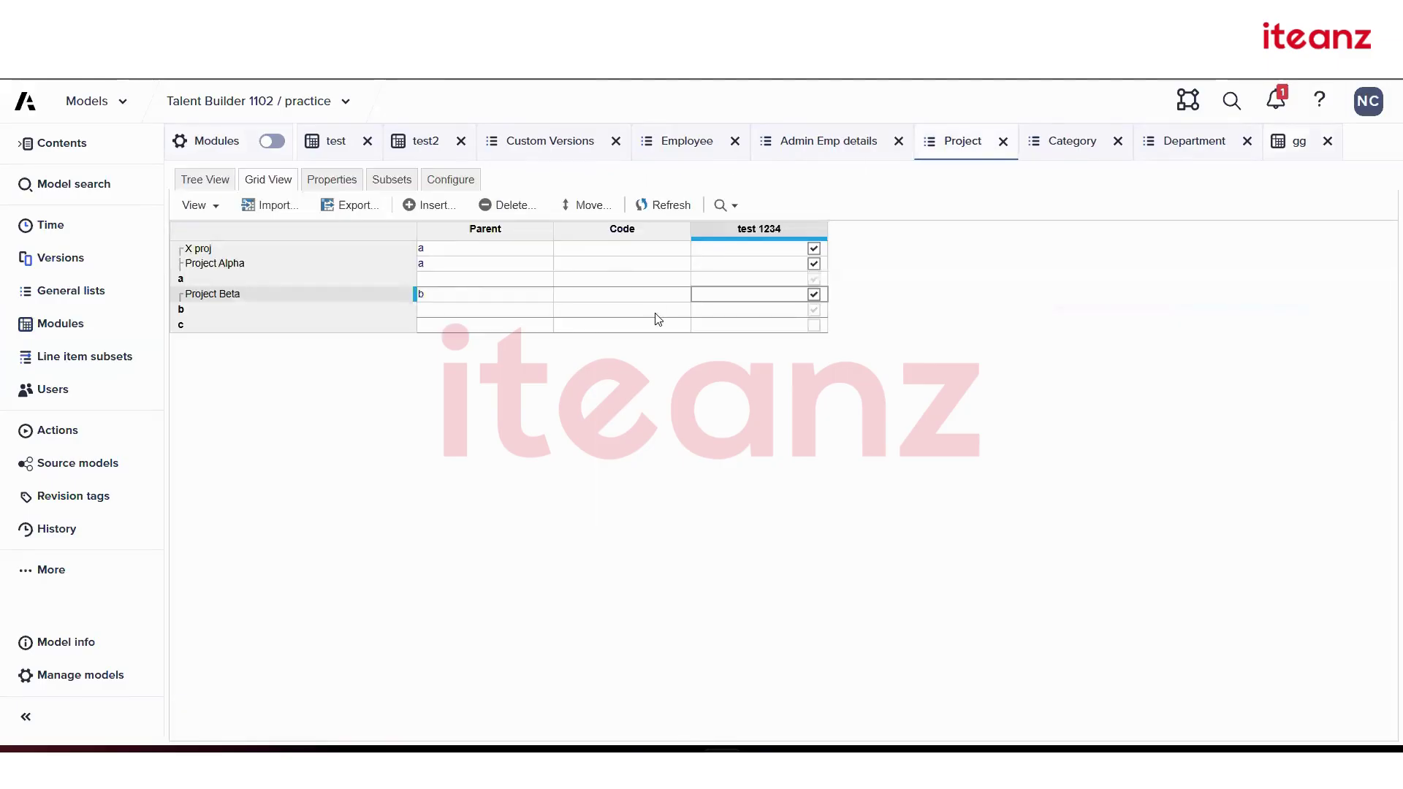
{"action": "left_click", "coordinate": [201, 183]}
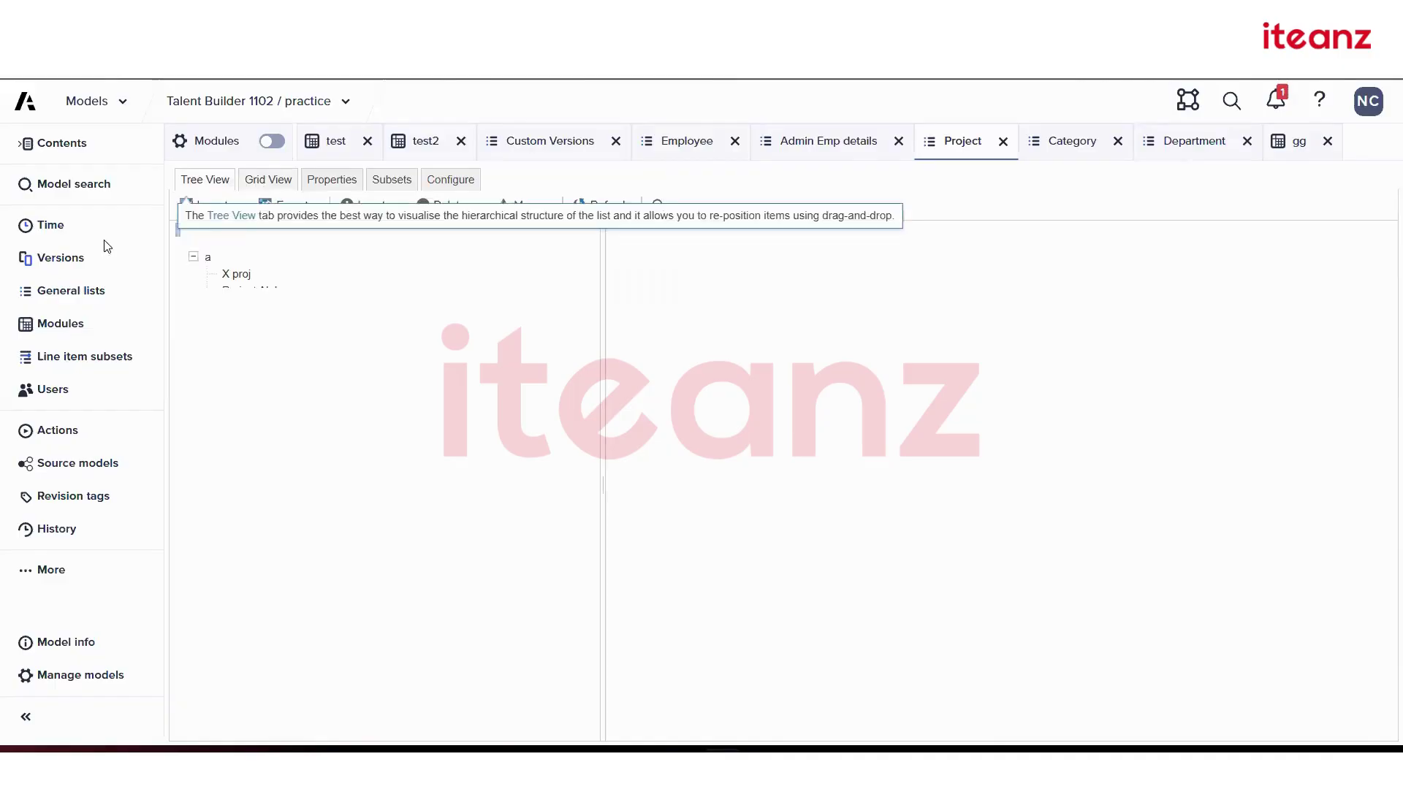
- Create a subset named subset in the Department list and include the first ag item in it
{"action": "left_click", "coordinate": [79, 293]}
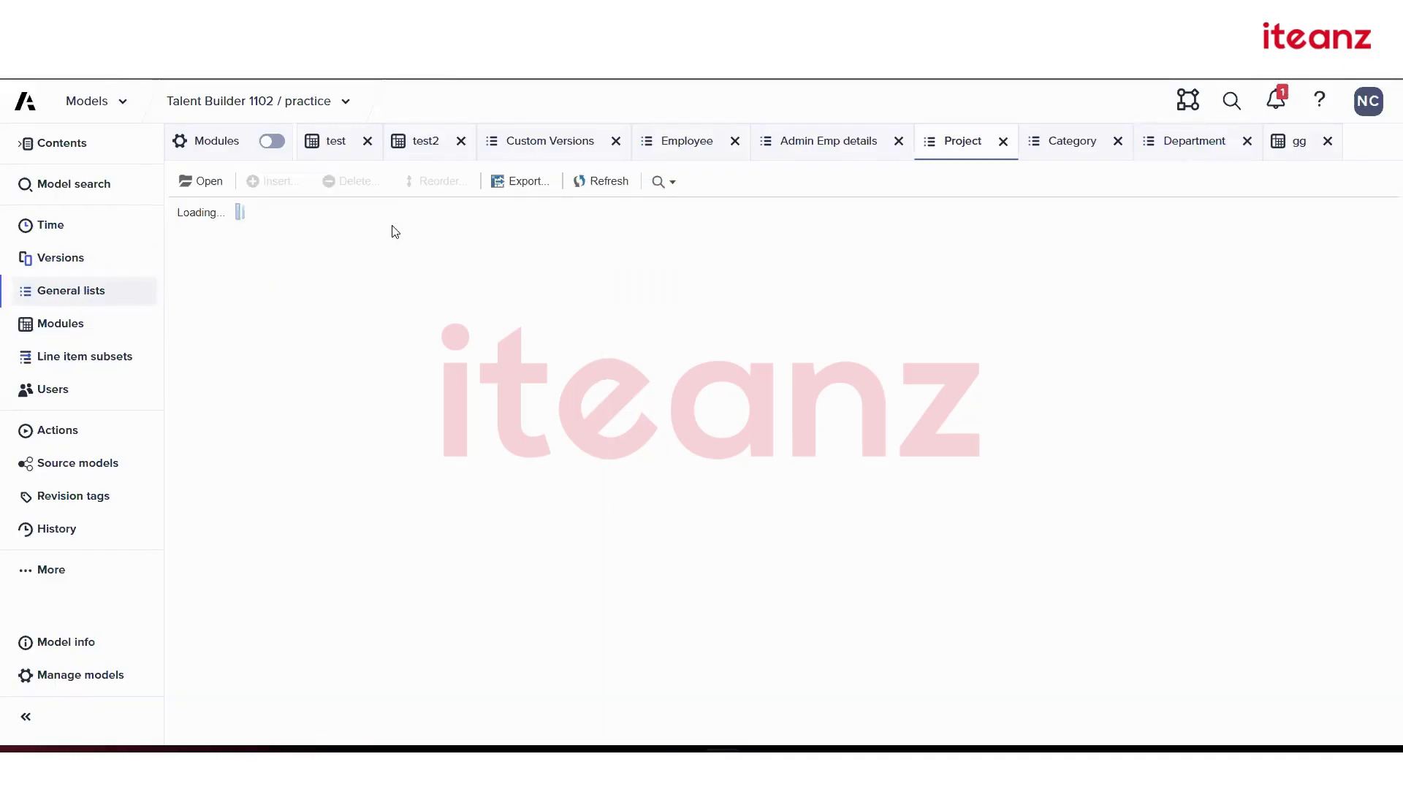
{"action": "left_click", "coordinate": [269, 338]}
{"action": "left_click", "coordinate": [212, 181]}
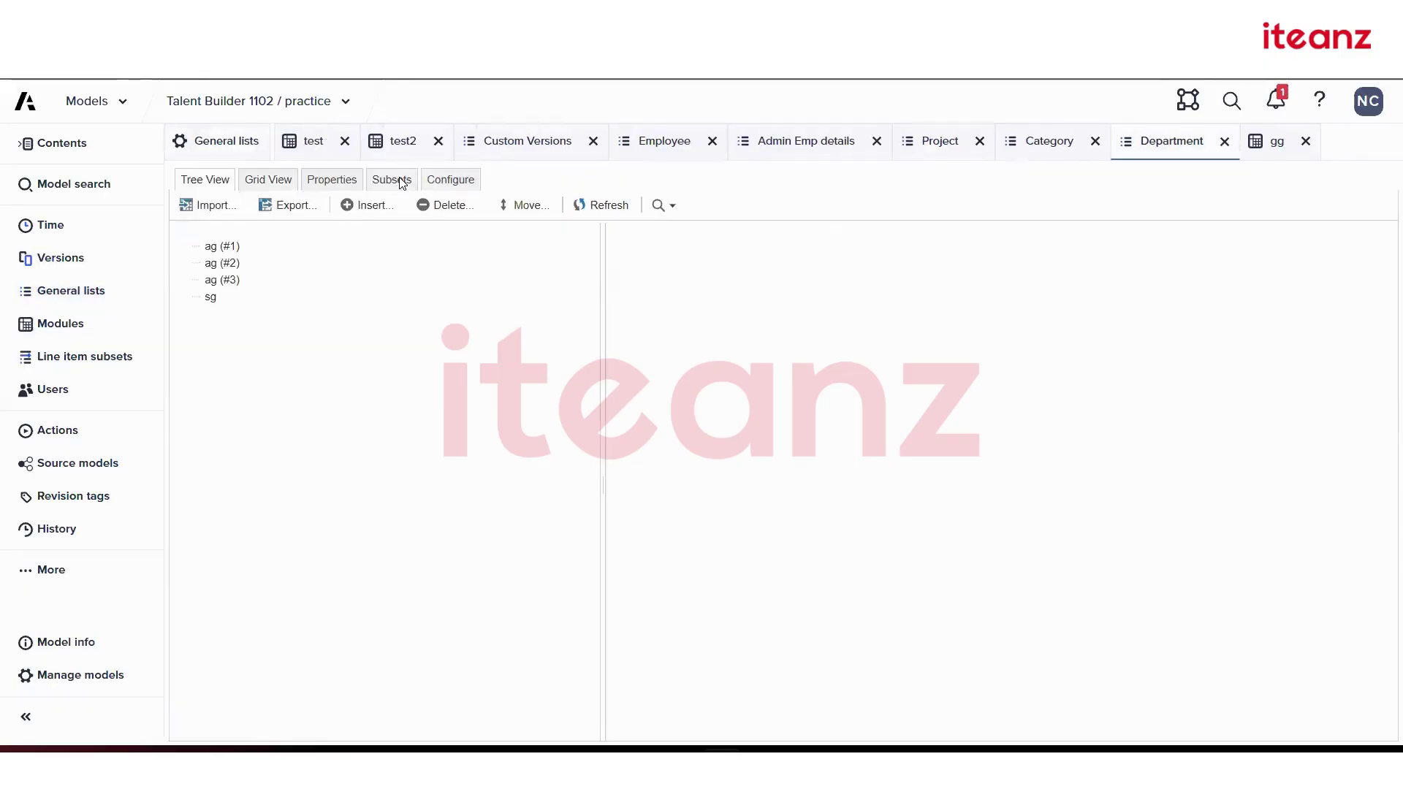
{"action": "left_click", "coordinate": [331, 180]}
{"action": "left_click", "coordinate": [333, 207]}
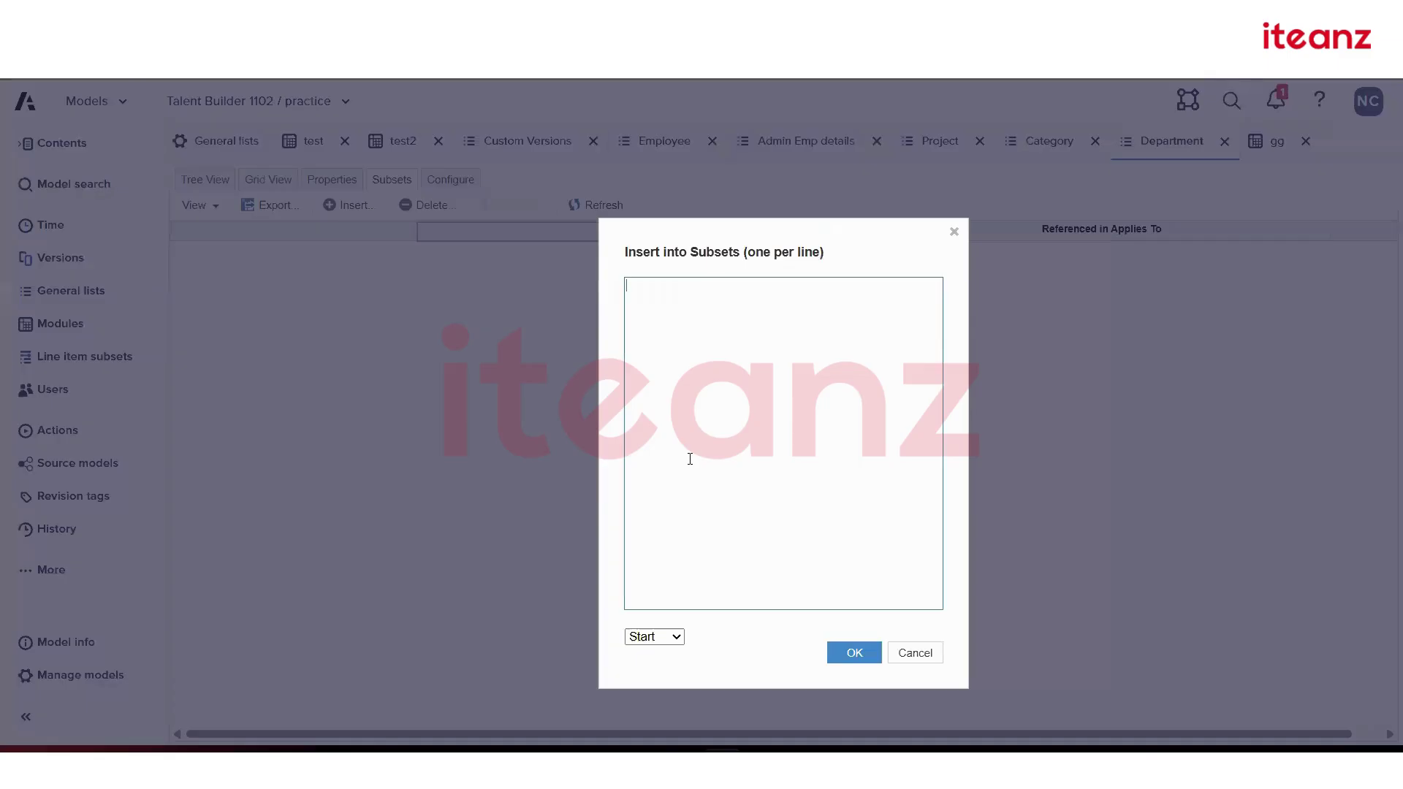
{"action": "type", "text": "subset"}
{"action": "left_click", "coordinate": [847, 653]}
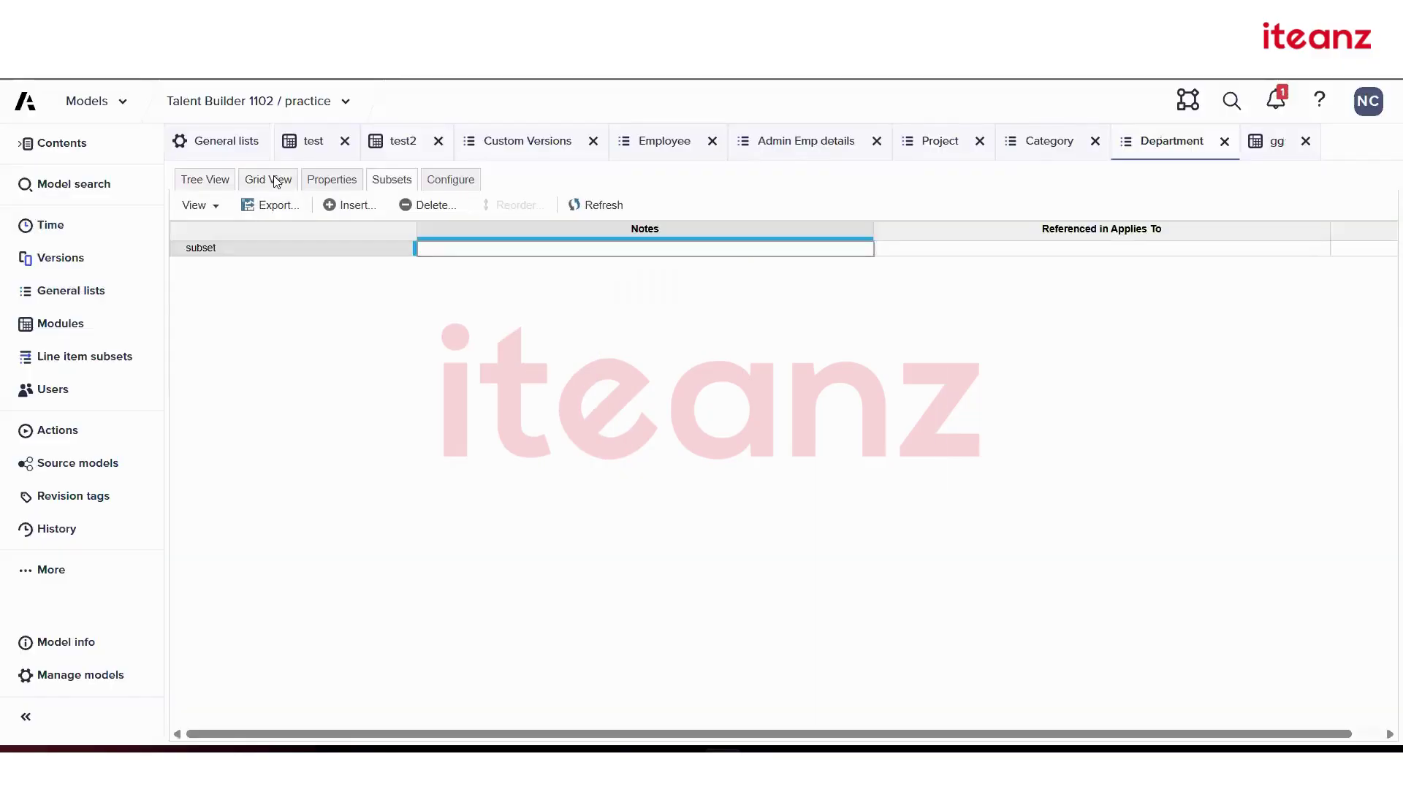
{"action": "left_click", "coordinate": [275, 182]}
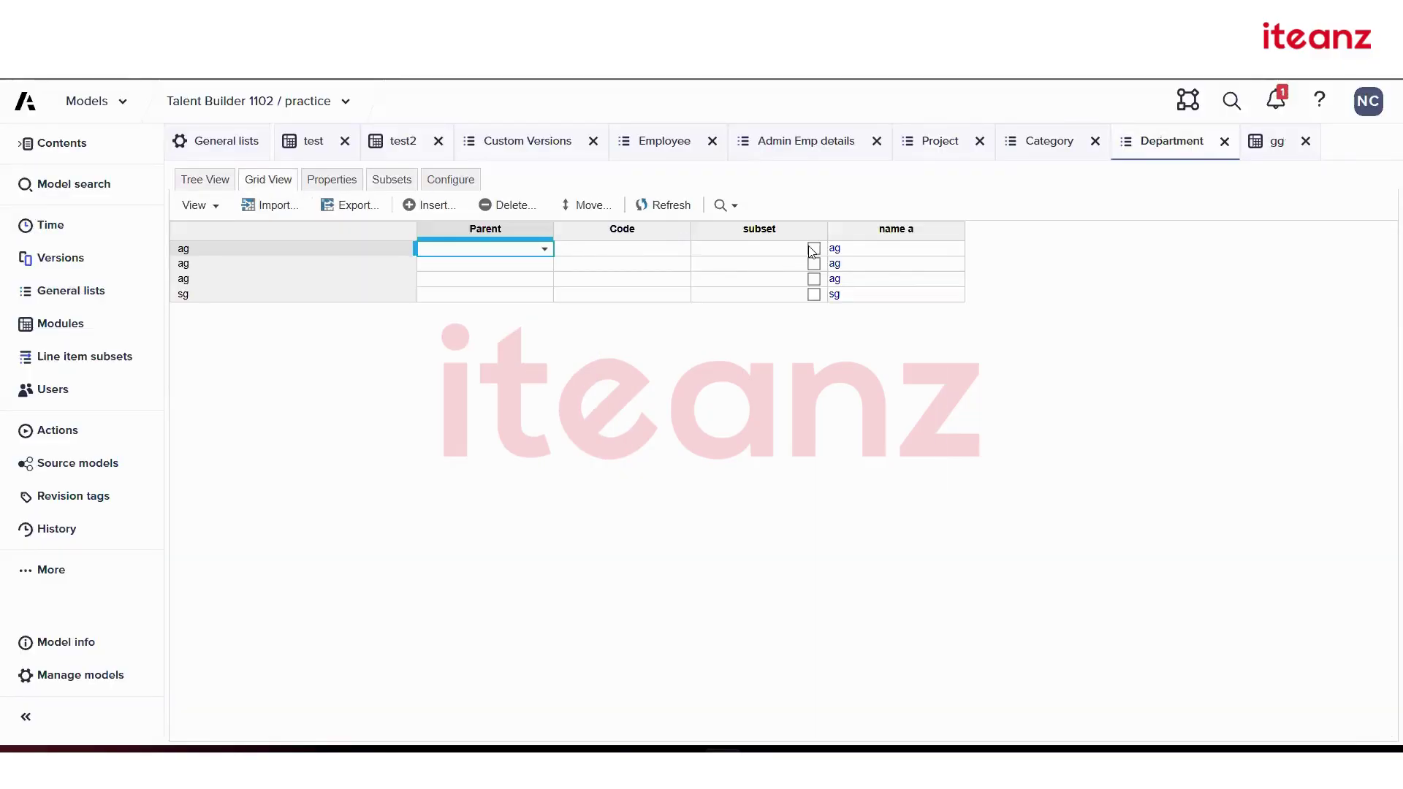
{"action": "left_click", "coordinate": [813, 249]}
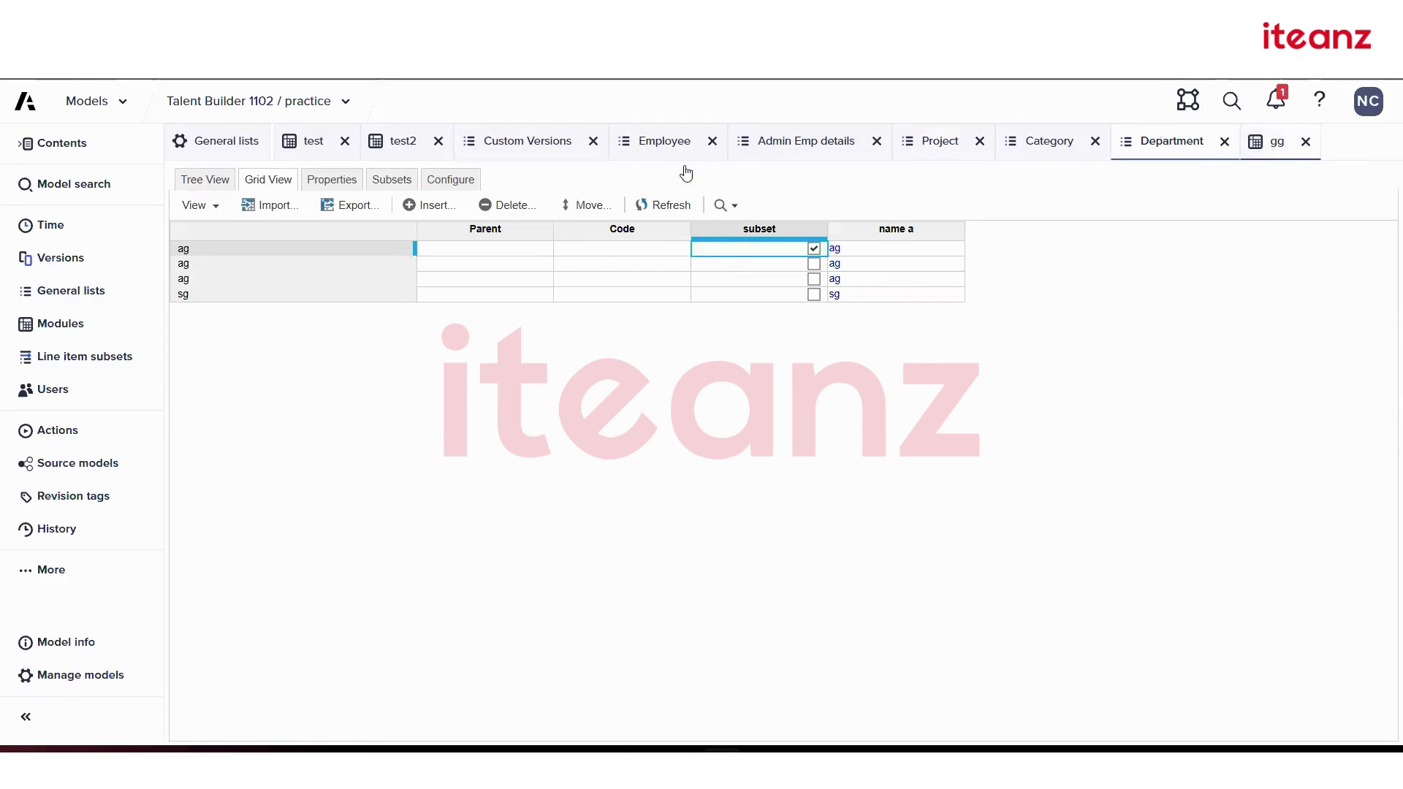
- Make module gg apply to the Department list's subset named subset, and view the items in its page selector
{"action": "left_click", "coordinate": [1276, 141]}
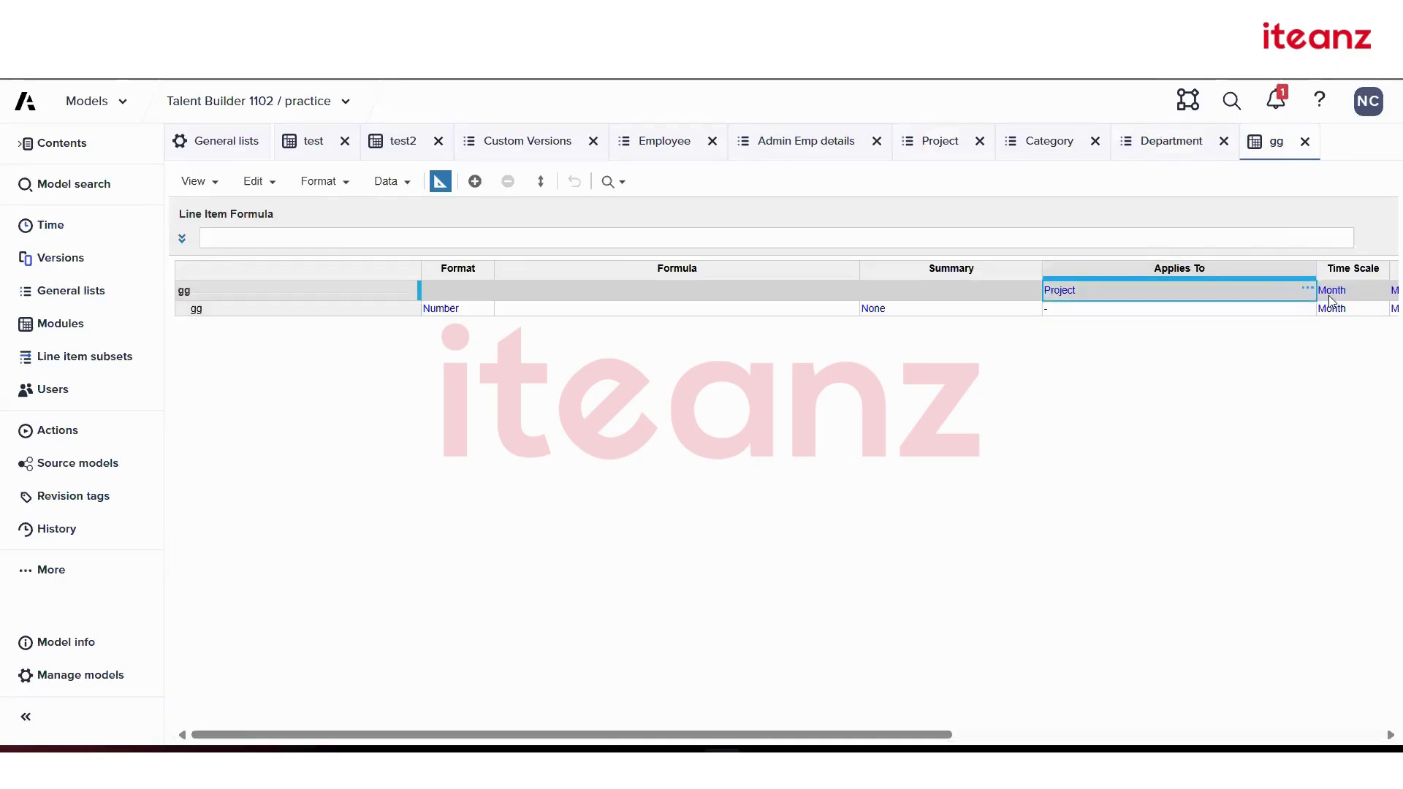
{"action": "left_click", "coordinate": [1307, 288]}
{"action": "left_click", "coordinate": [750, 449]}
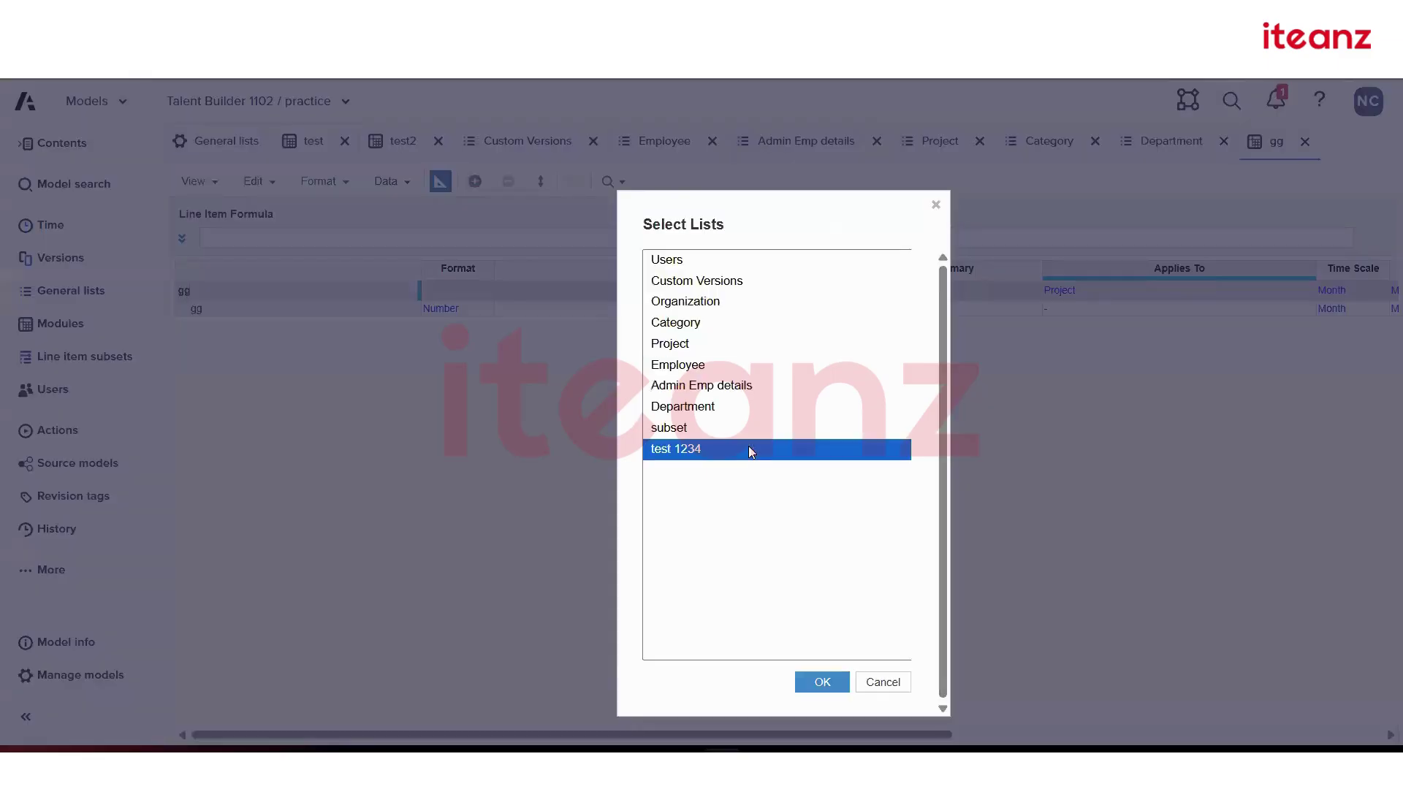
{"action": "left_click", "coordinate": [716, 431]}
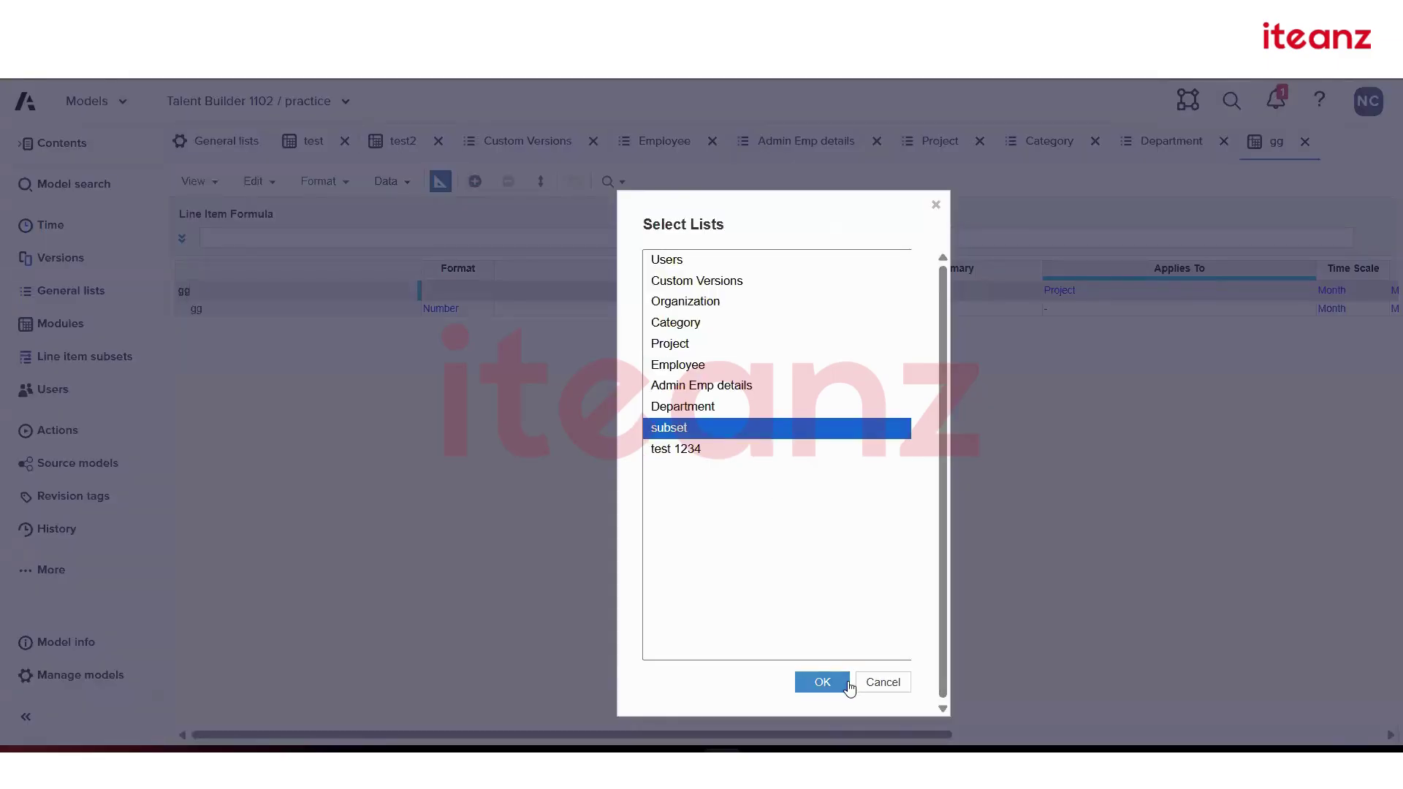
{"action": "left_click", "coordinate": [826, 681]}
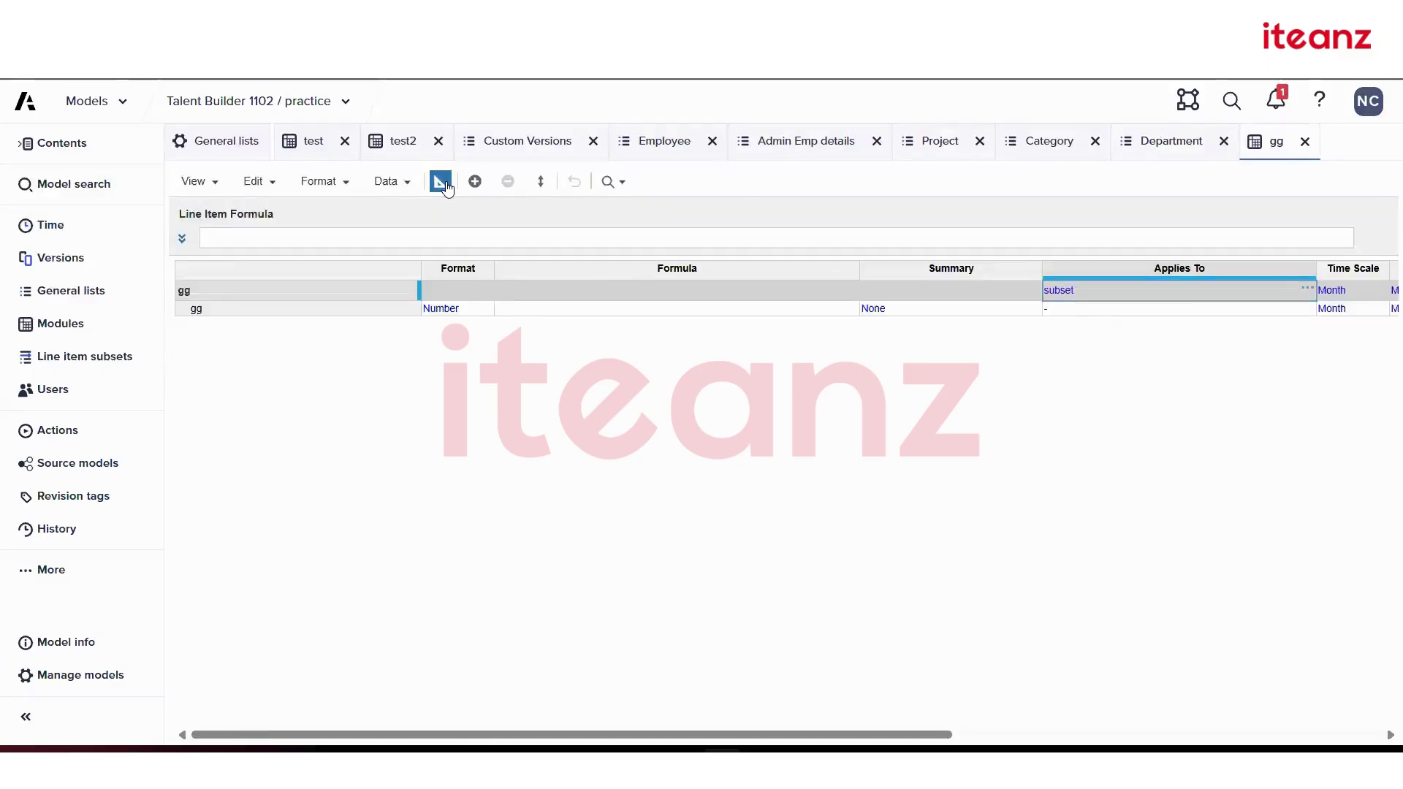
{"action": "left_click", "coordinate": [443, 183]}
{"action": "left_click", "coordinate": [261, 250]}
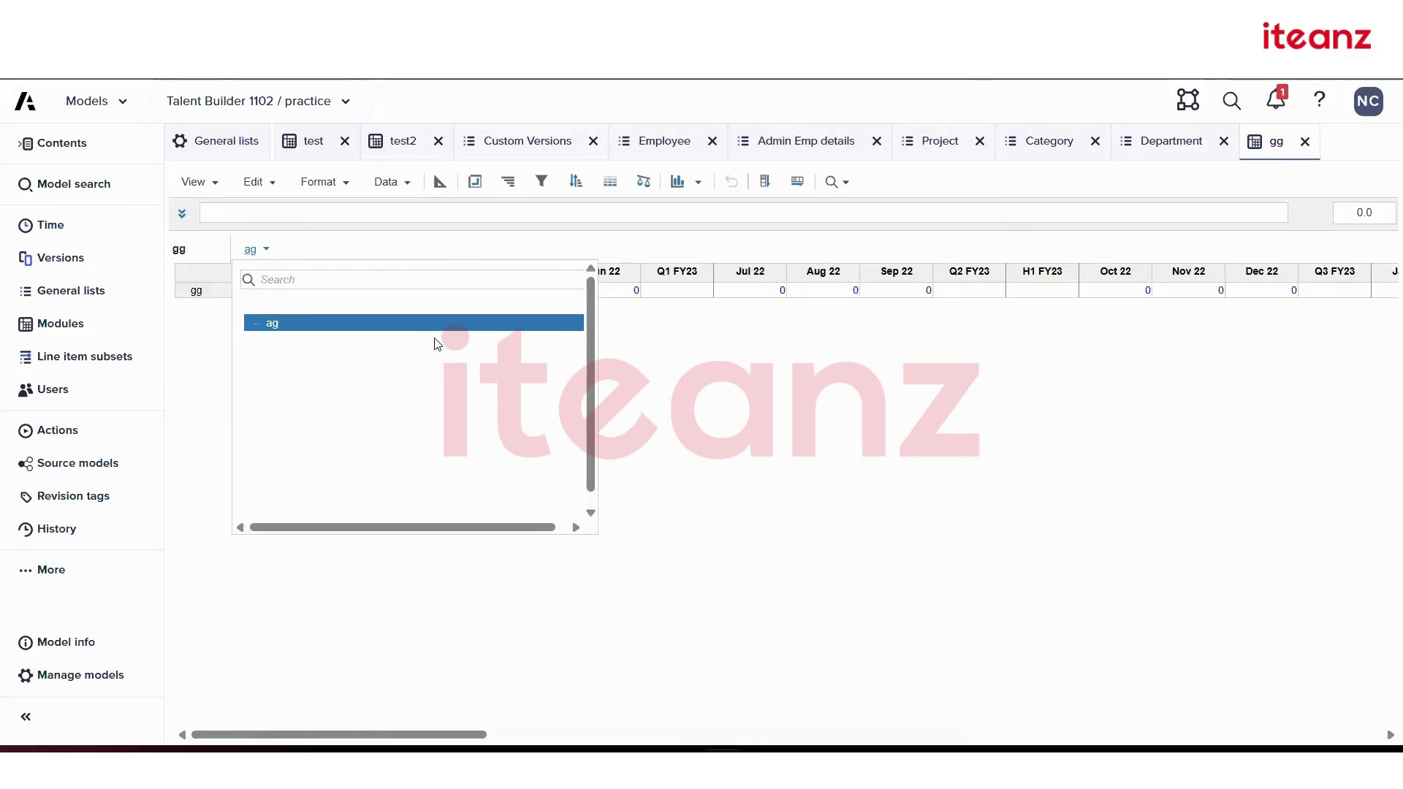
- Add the sg item to the Department list's subset and recheck the items offered in gg's page selector
{"action": "left_click", "coordinate": [1171, 142]}
{"action": "left_click", "coordinate": [762, 442]}
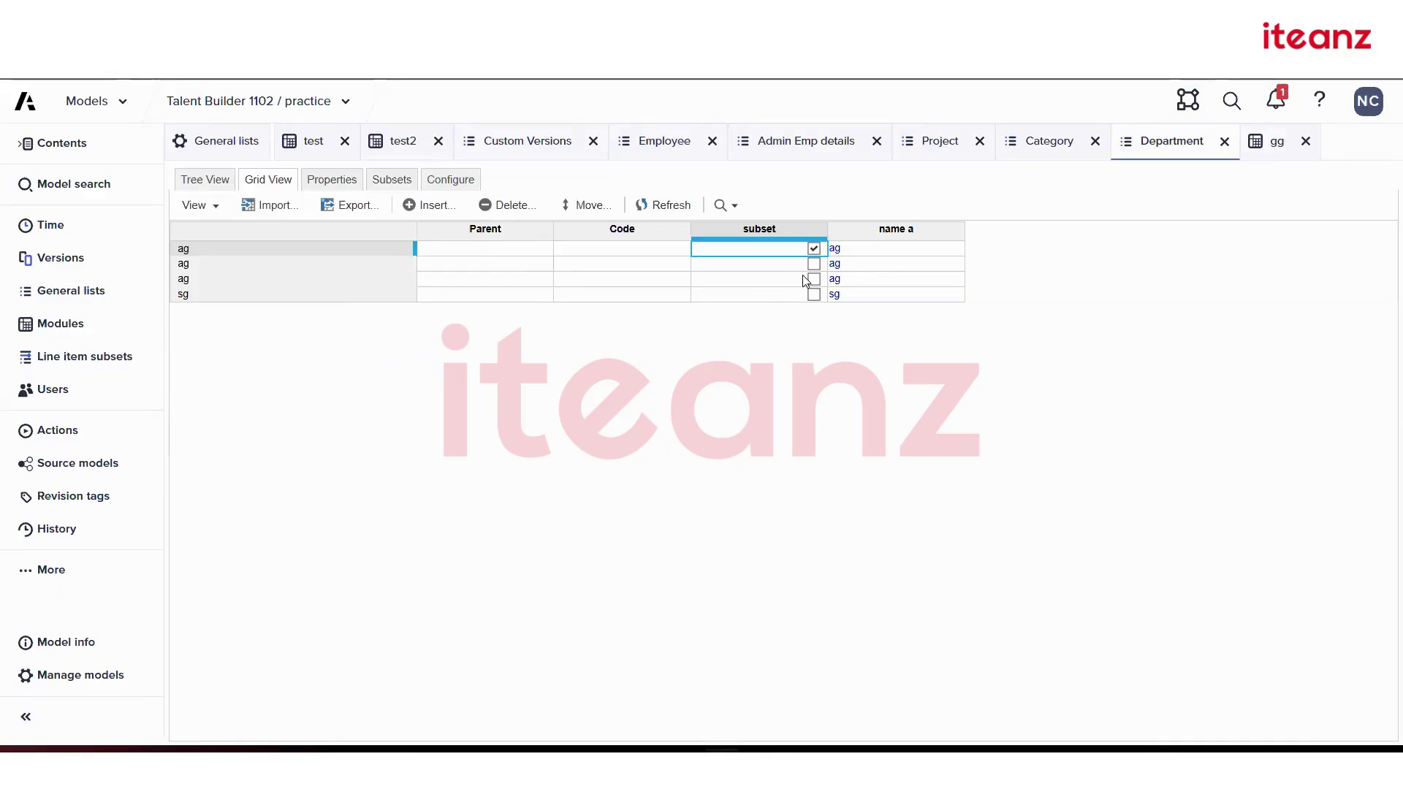
{"action": "left_click", "coordinate": [814, 295]}
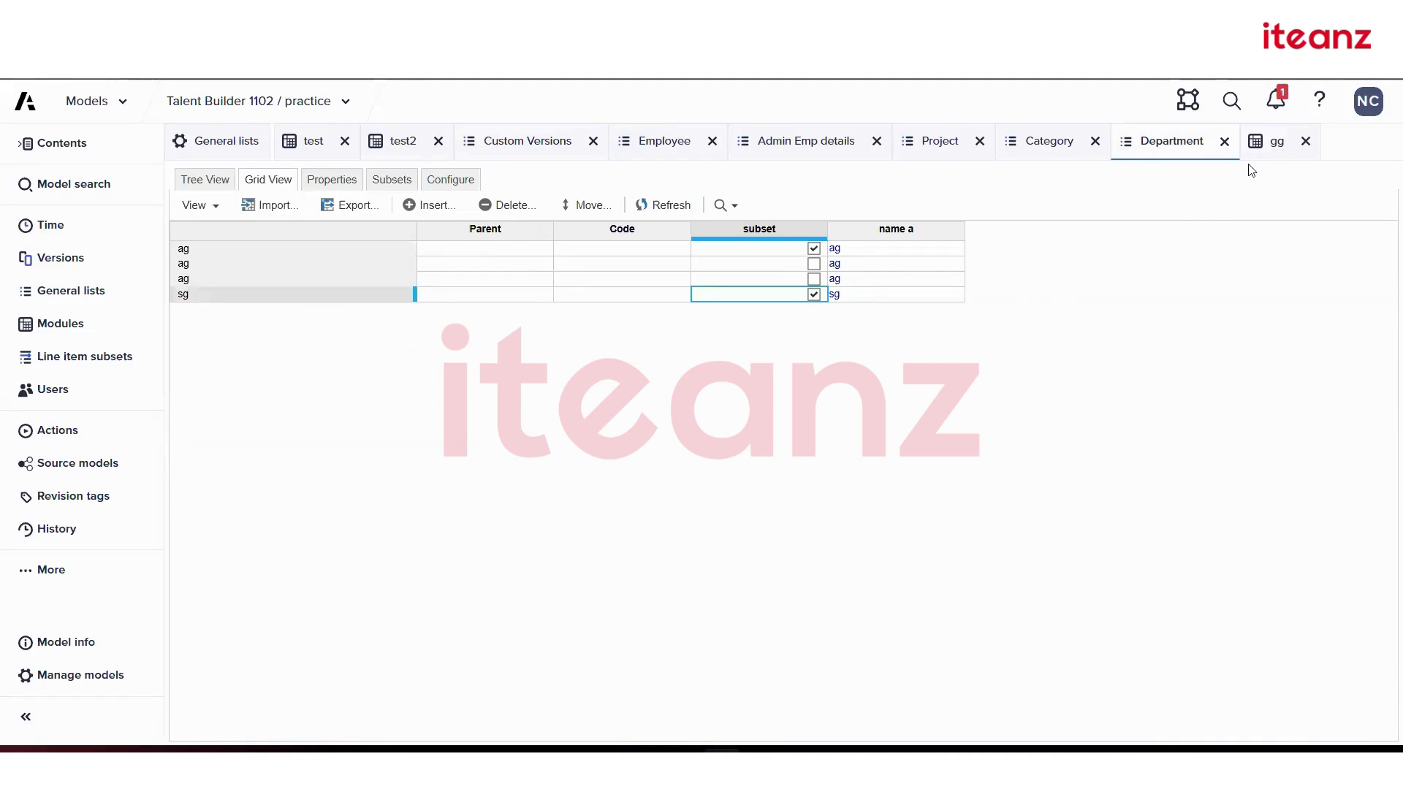
{"action": "left_click", "coordinate": [1277, 151]}
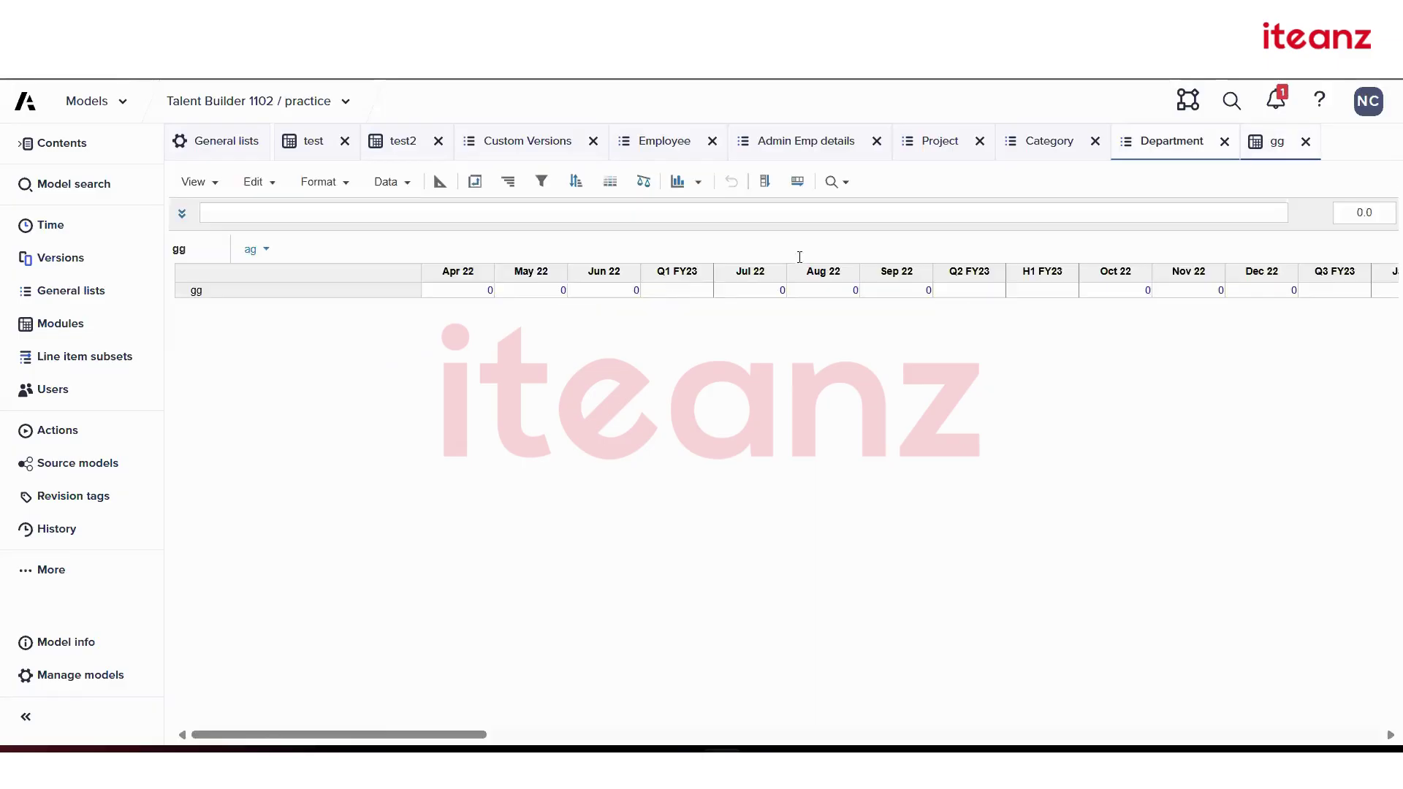
{"action": "left_click", "coordinate": [272, 251]}
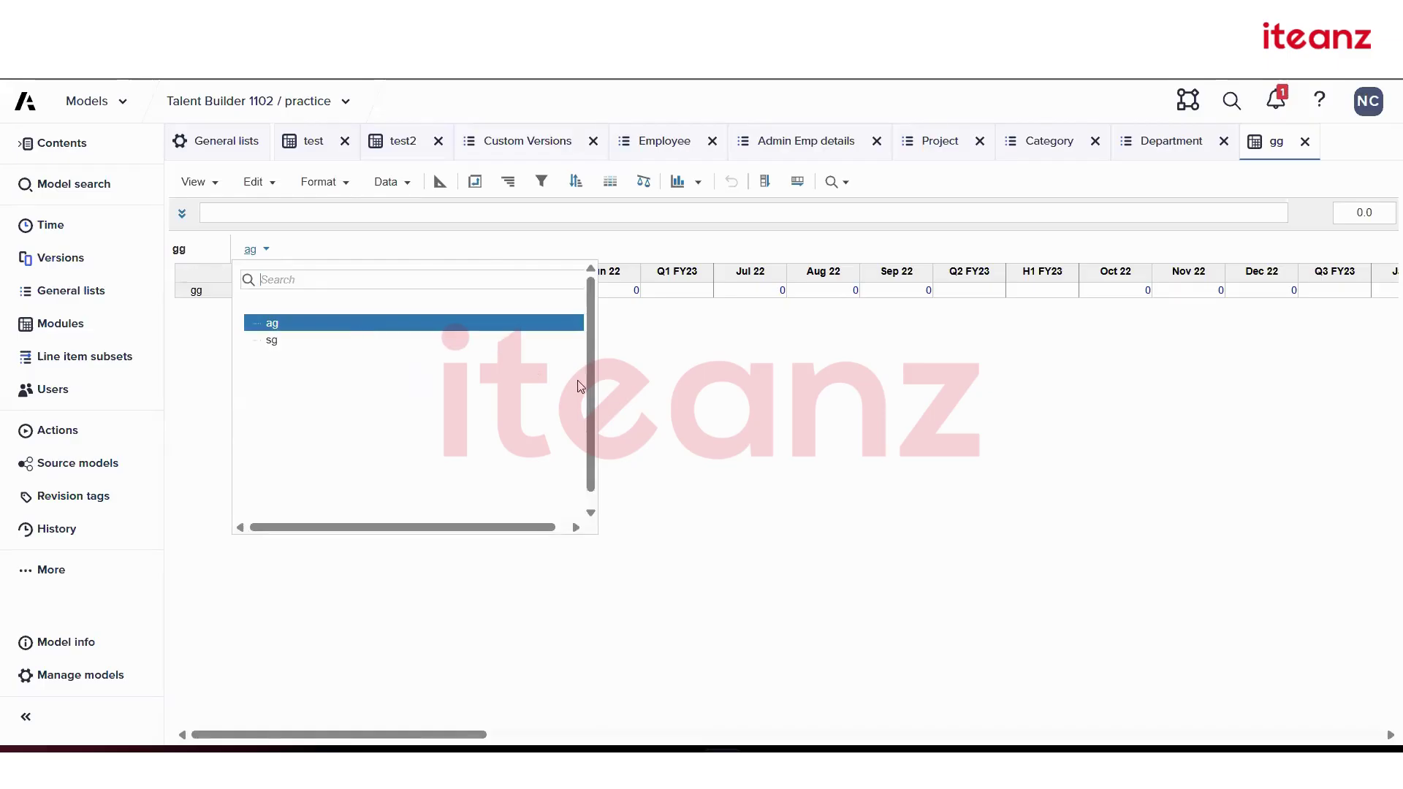
- Review the Department list's subset definition and which of its items are included in that subset
{"action": "left_click", "coordinate": [672, 399]}
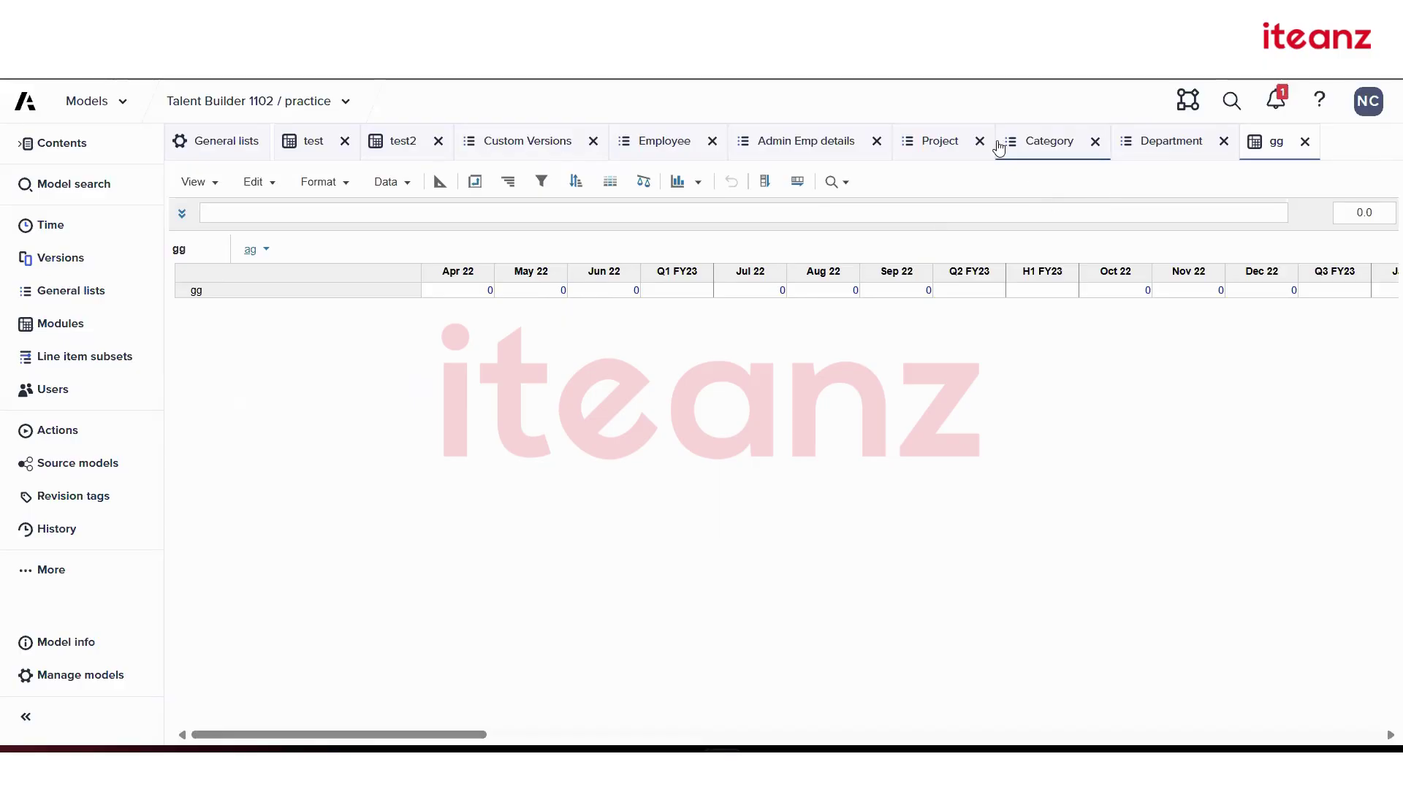
{"action": "left_click", "coordinate": [1150, 141]}
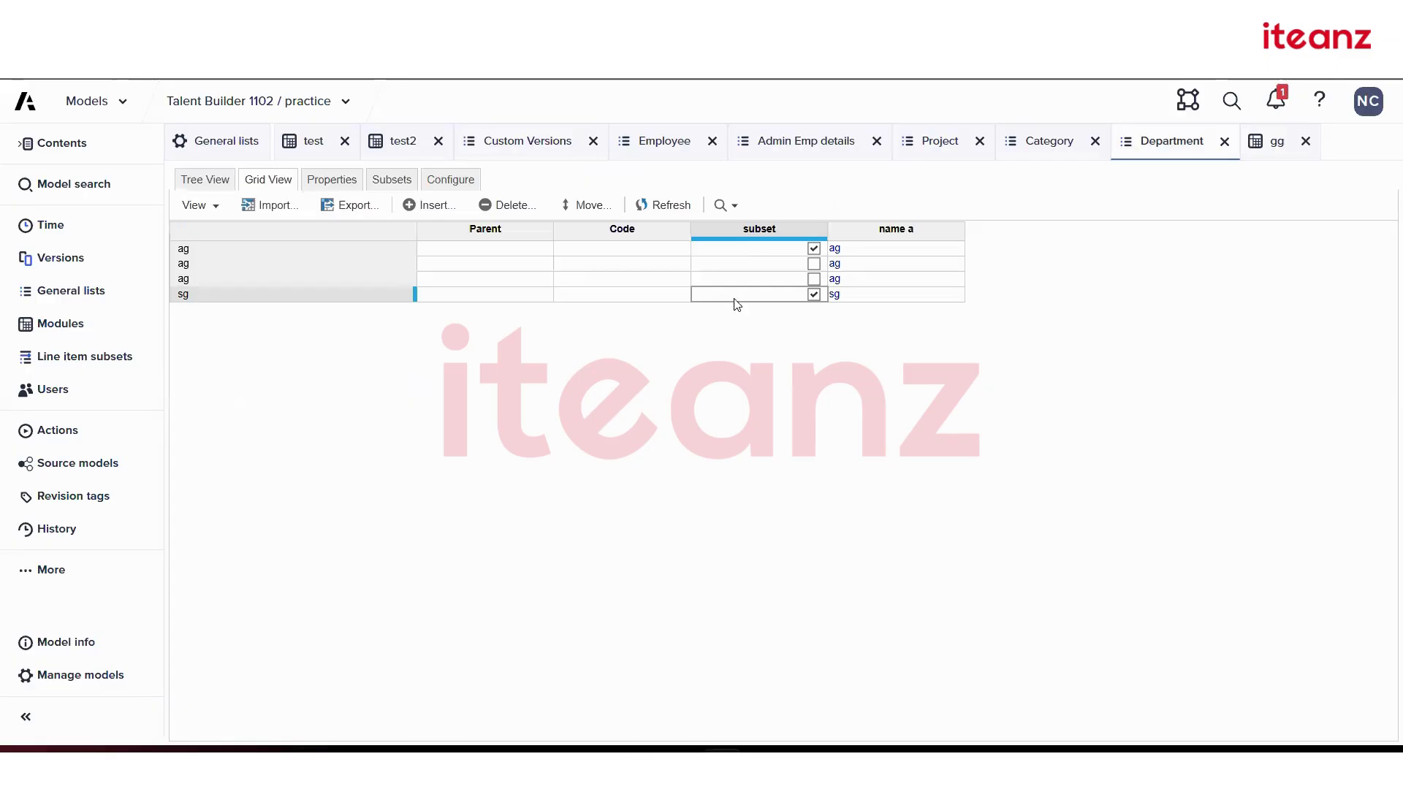
{"action": "left_click", "coordinate": [380, 176]}
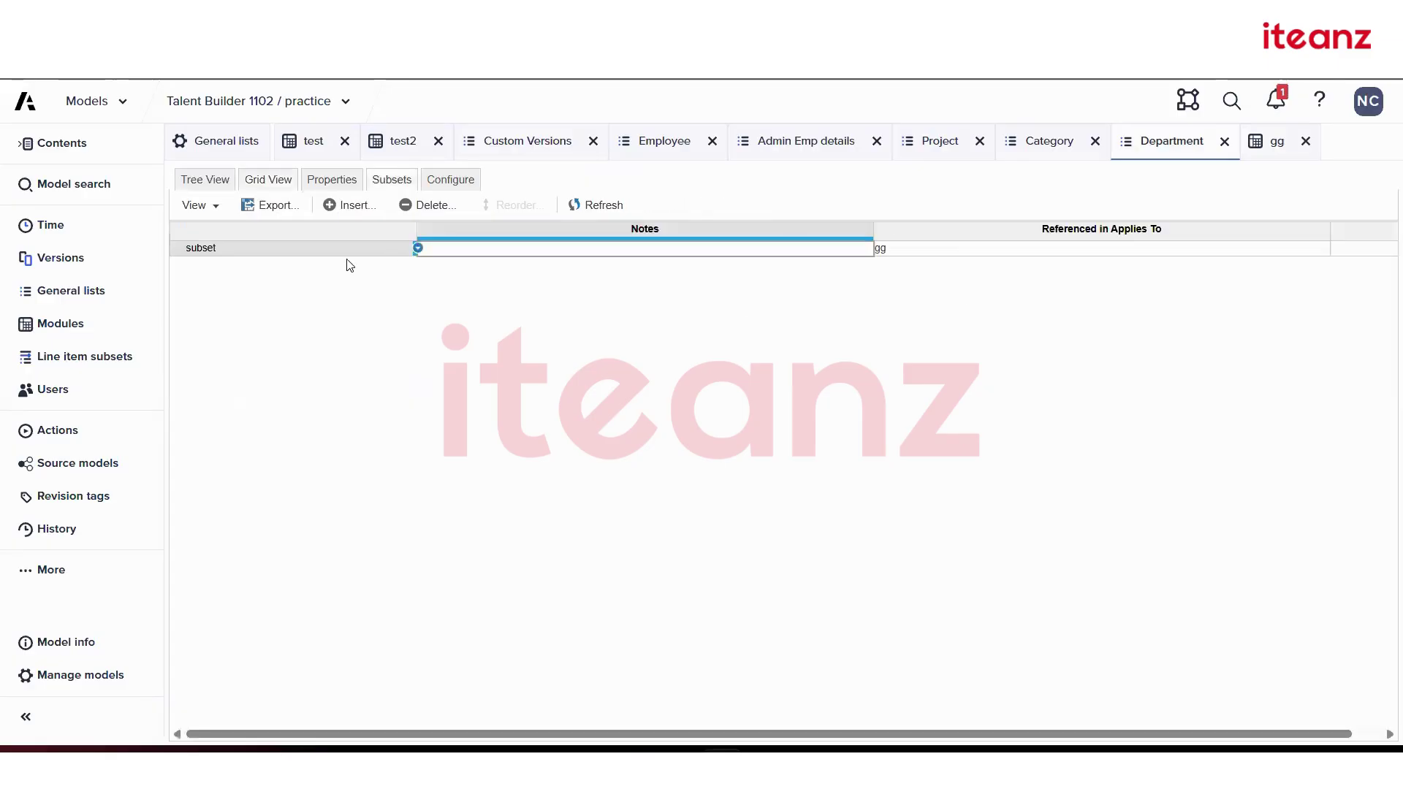
{"action": "left_click", "coordinate": [252, 181]}
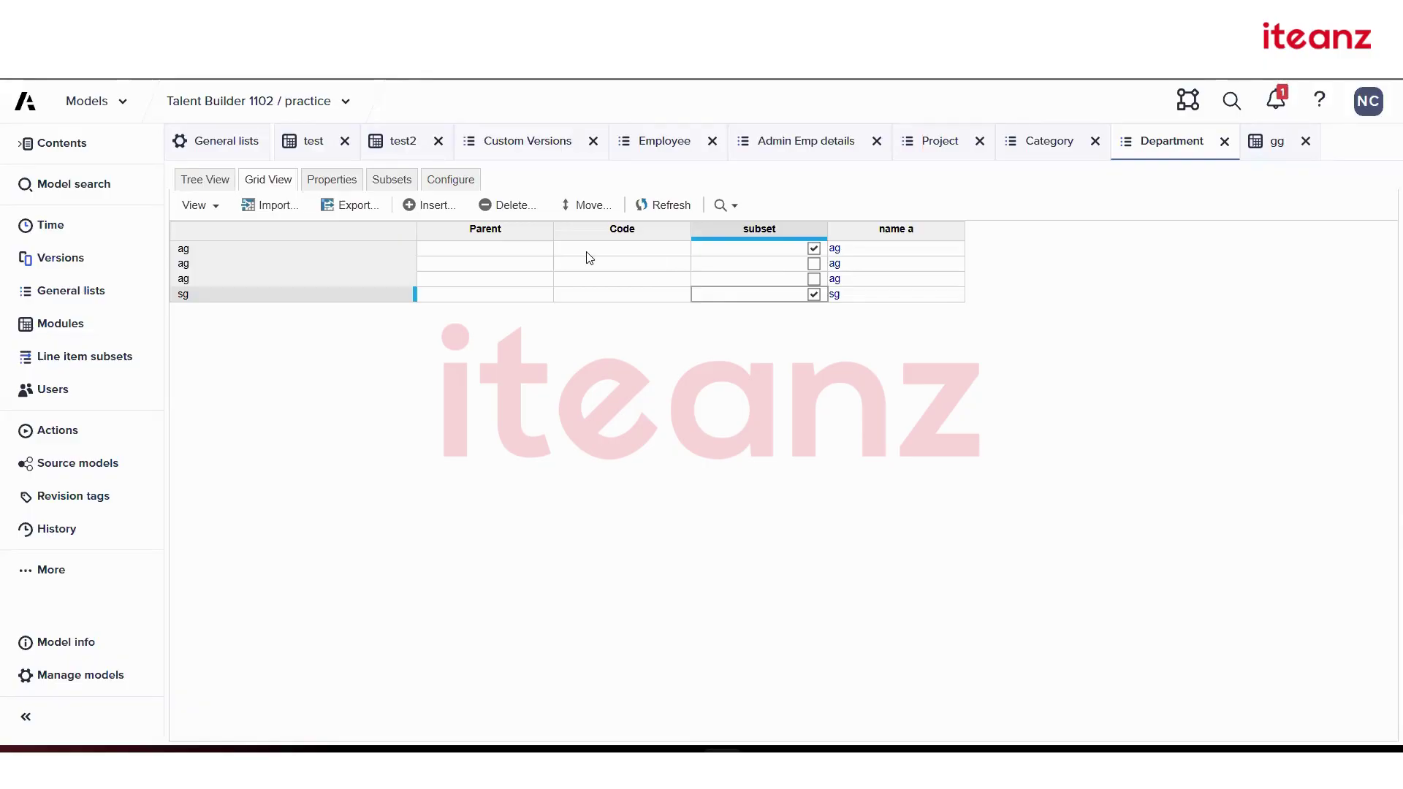
{"action": "left_click", "coordinate": [404, 180]}
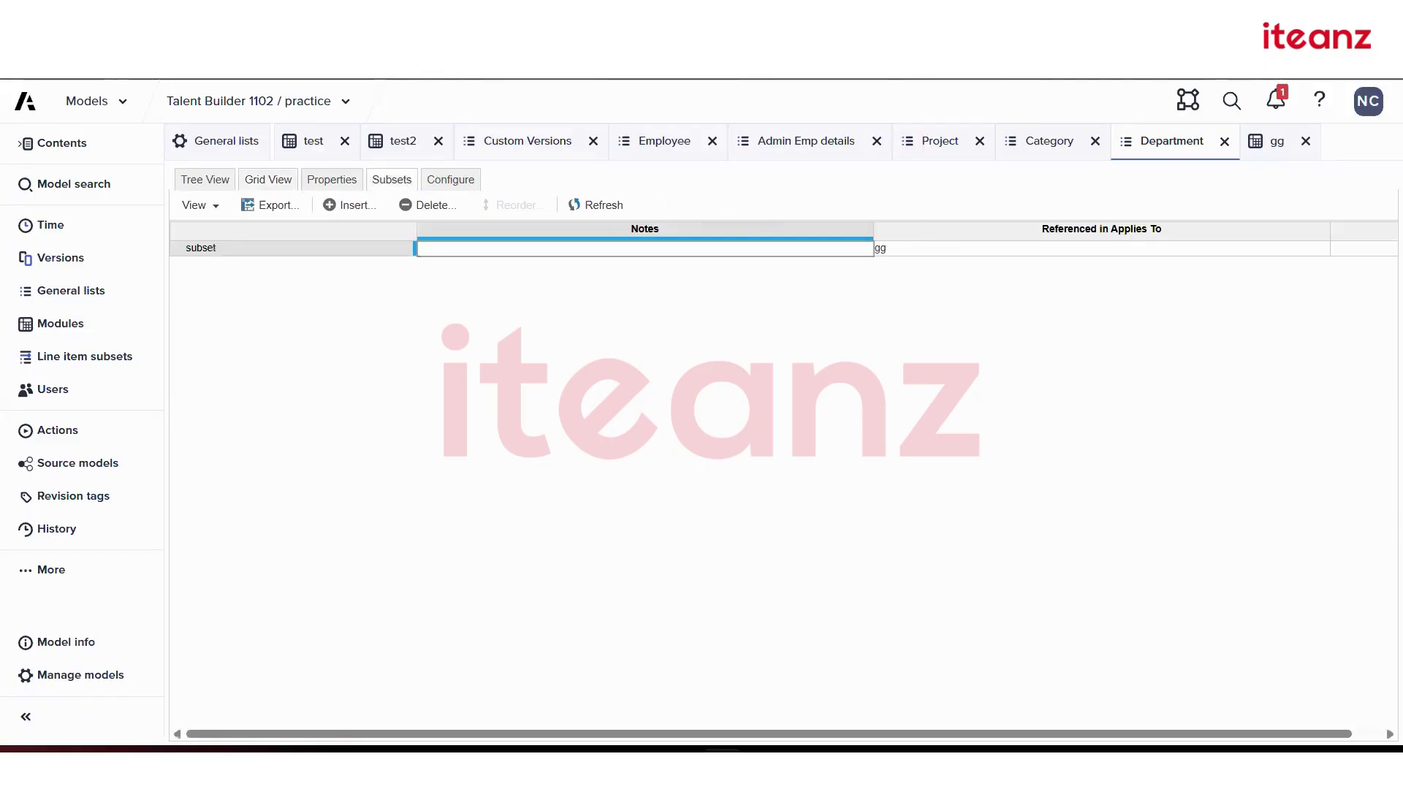
{"action": "left_click", "coordinate": [276, 180]}
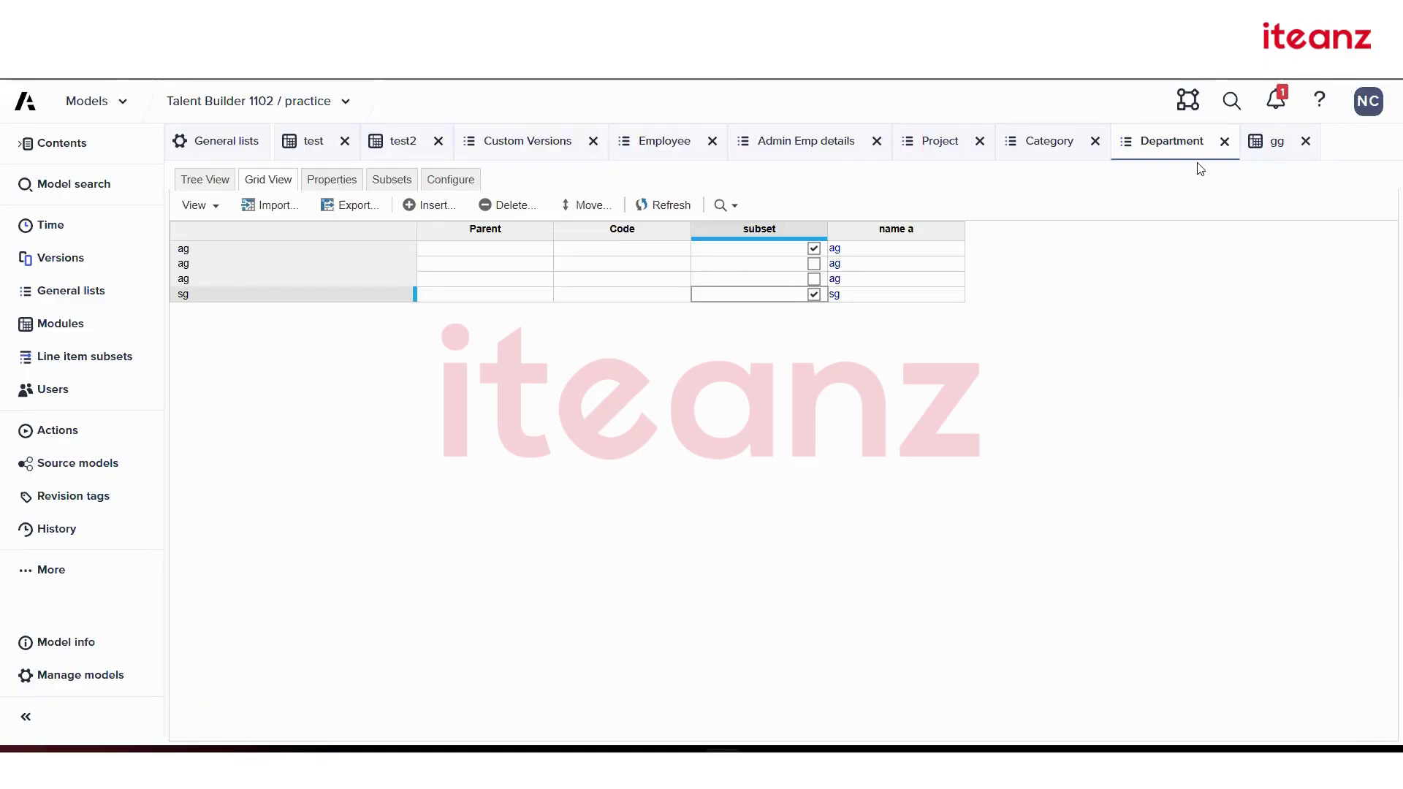
{"action": "left_click", "coordinate": [428, 205]}
- Make module gg apply to the full Department list instead of its subset, and view the items in its page selector
{"action": "left_click", "coordinate": [1268, 148]}
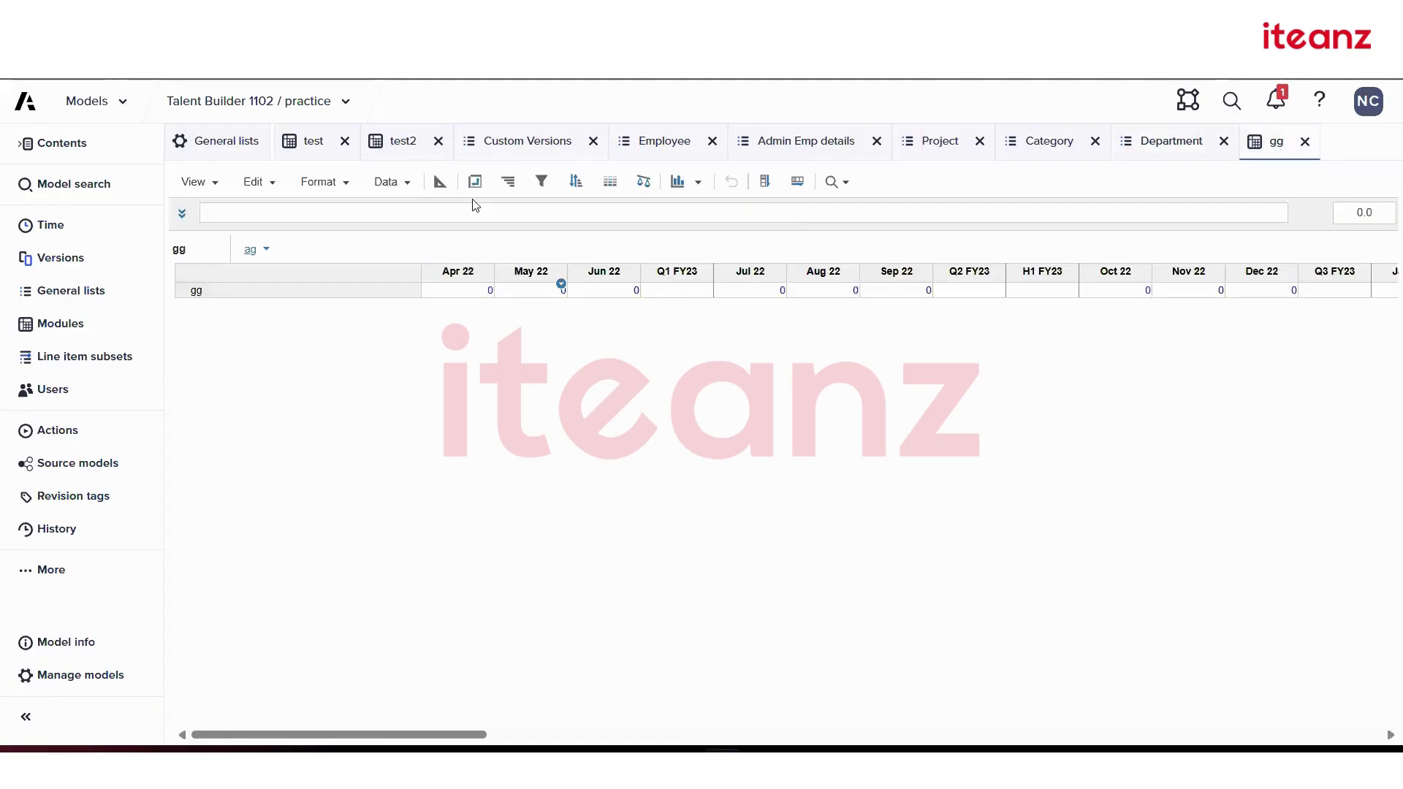
{"action": "left_click", "coordinate": [1170, 285]}
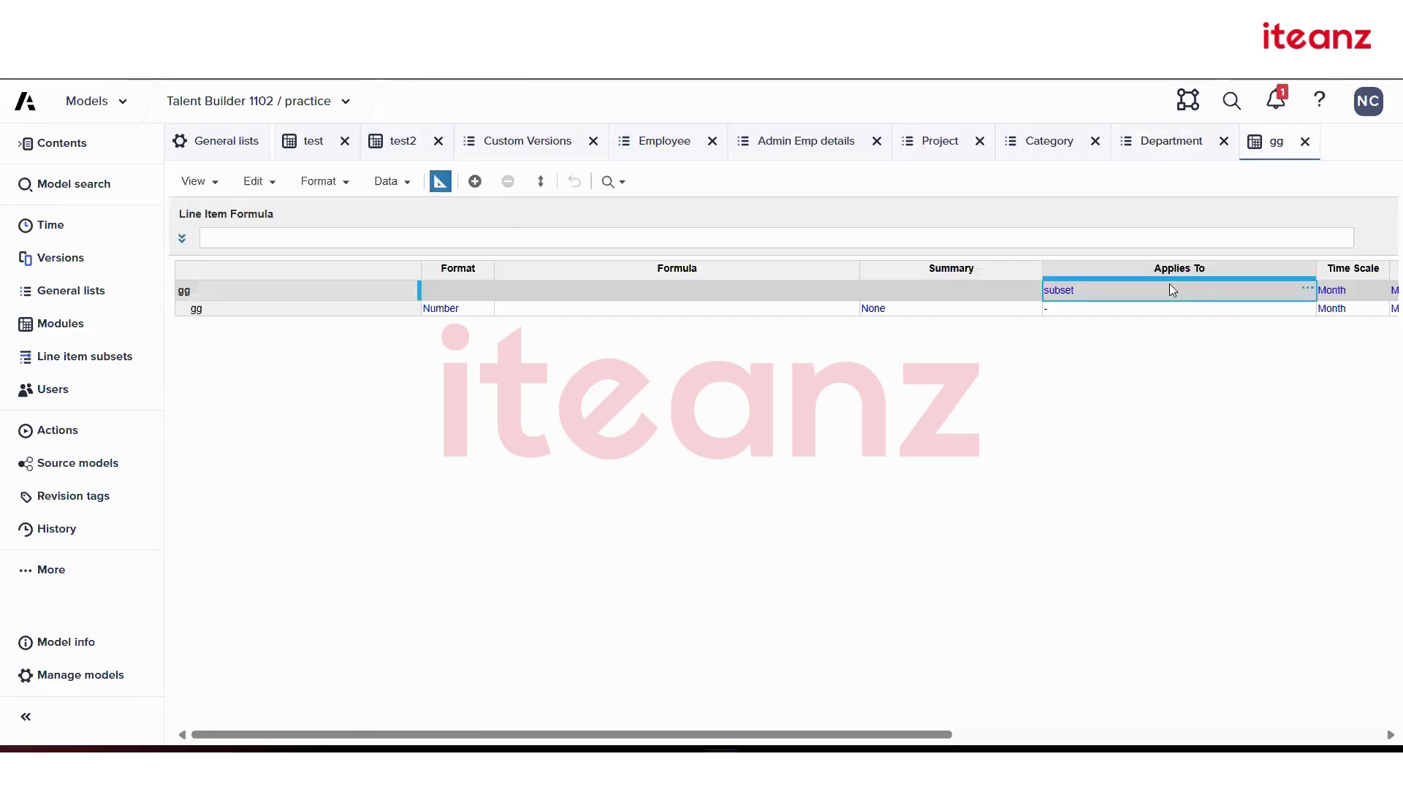
{"action": "left_click", "coordinate": [1307, 291]}
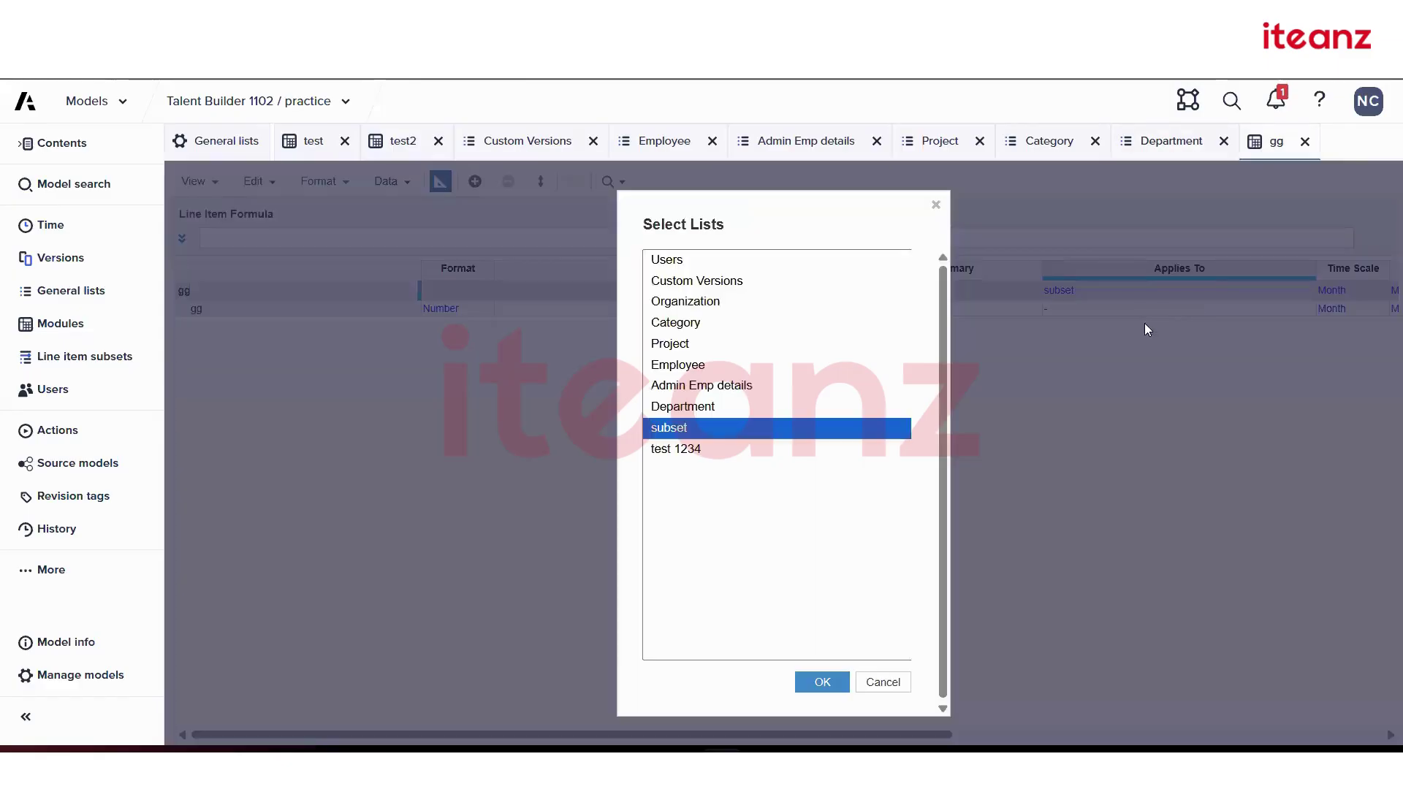
{"action": "left_click", "coordinate": [701, 407]}
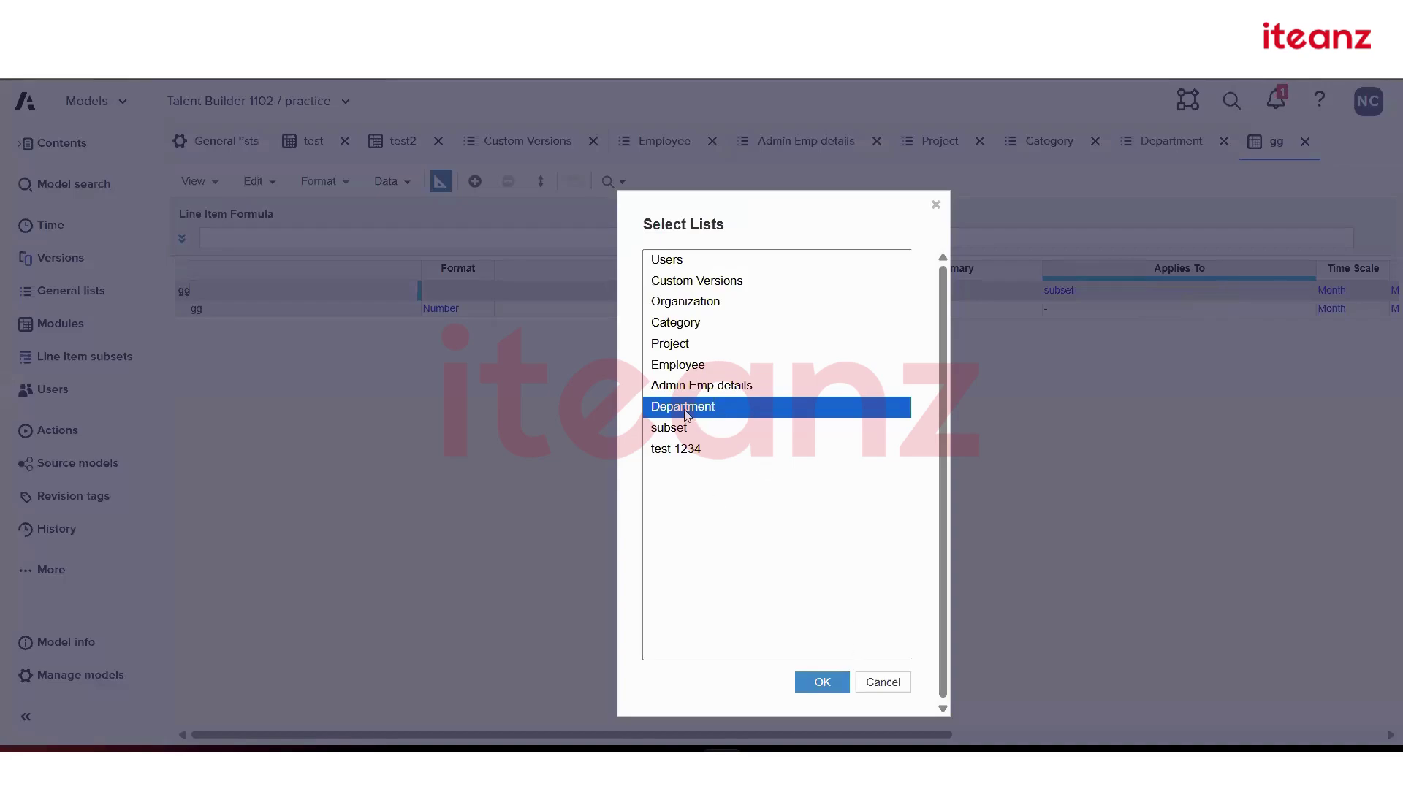
{"action": "left_click", "coordinate": [822, 683]}
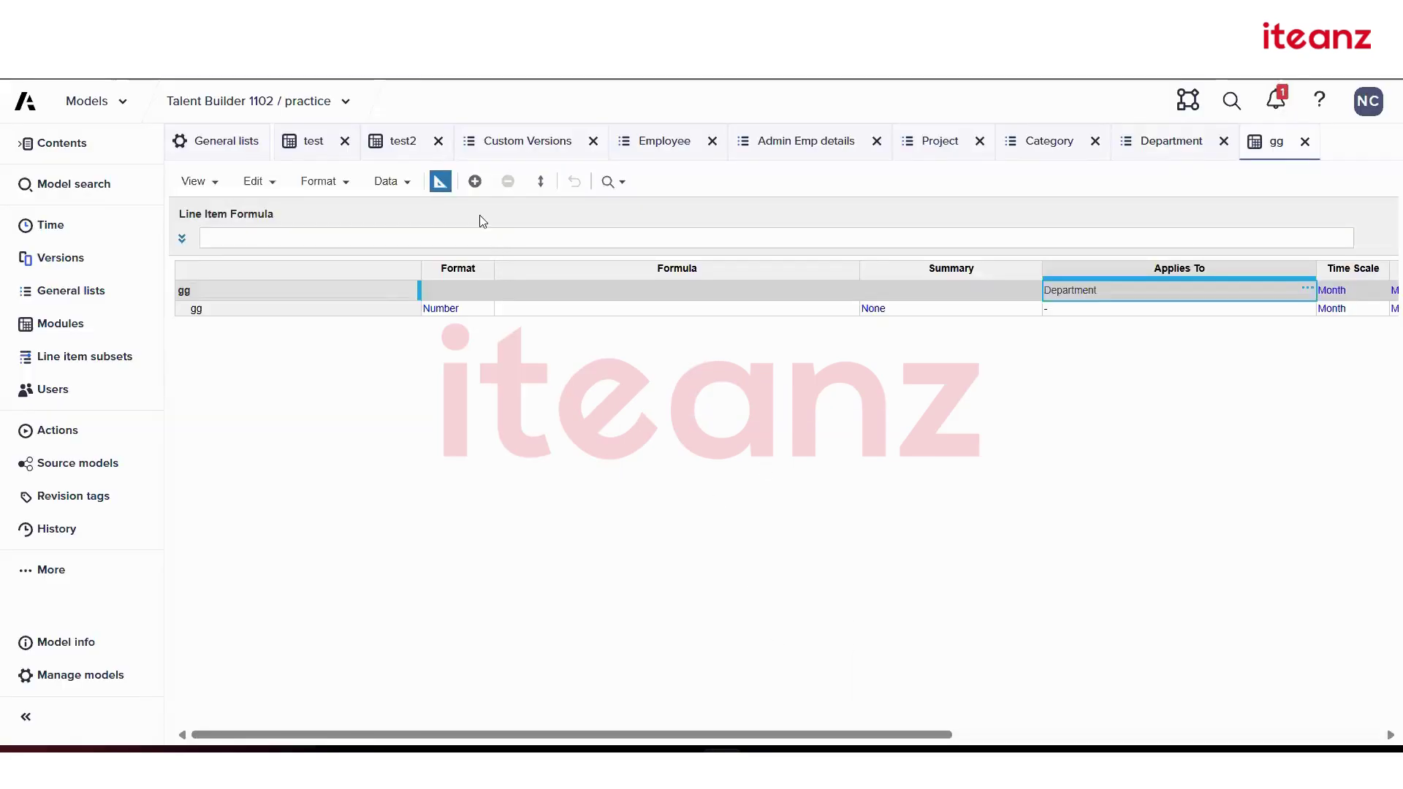
{"action": "left_click", "coordinate": [438, 183]}
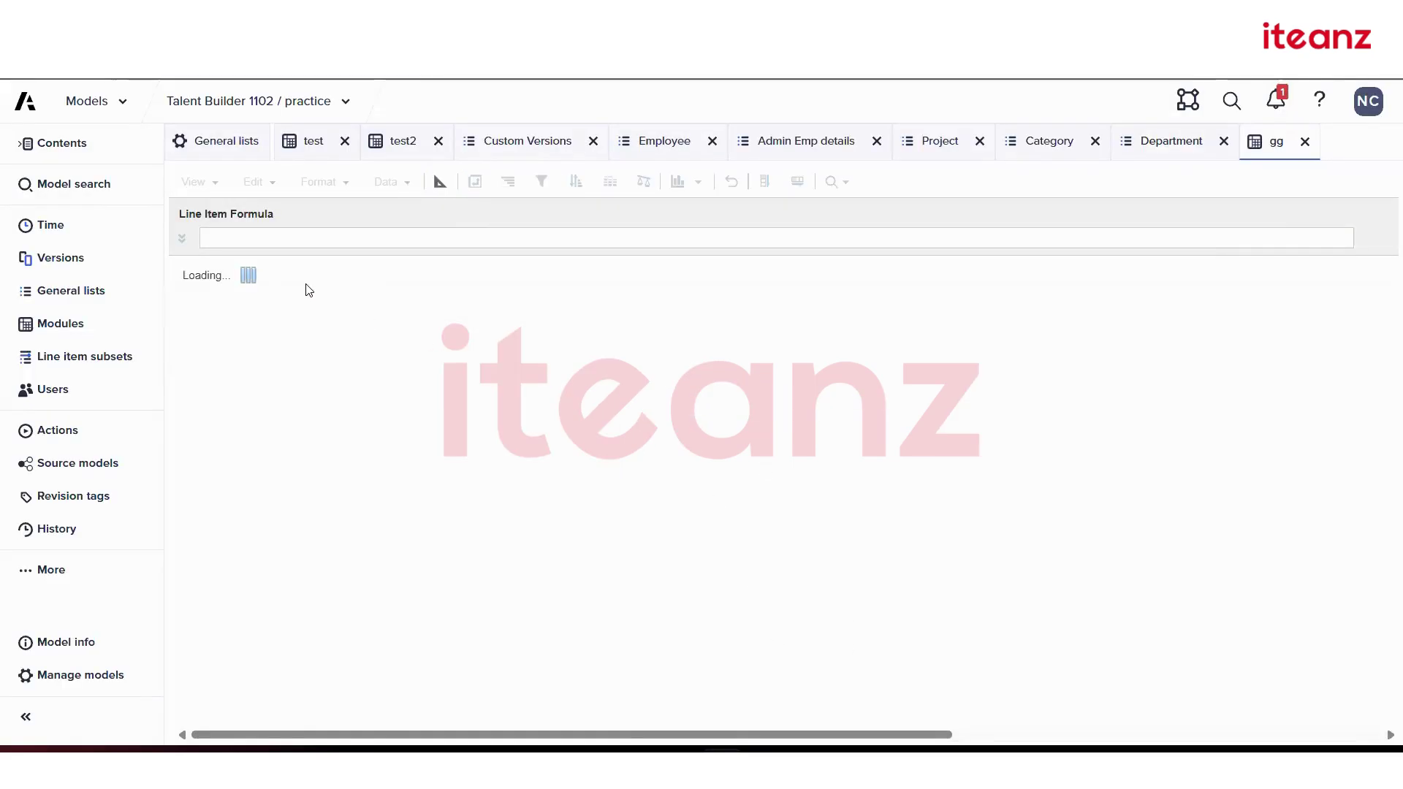
{"action": "left_click", "coordinate": [256, 249]}
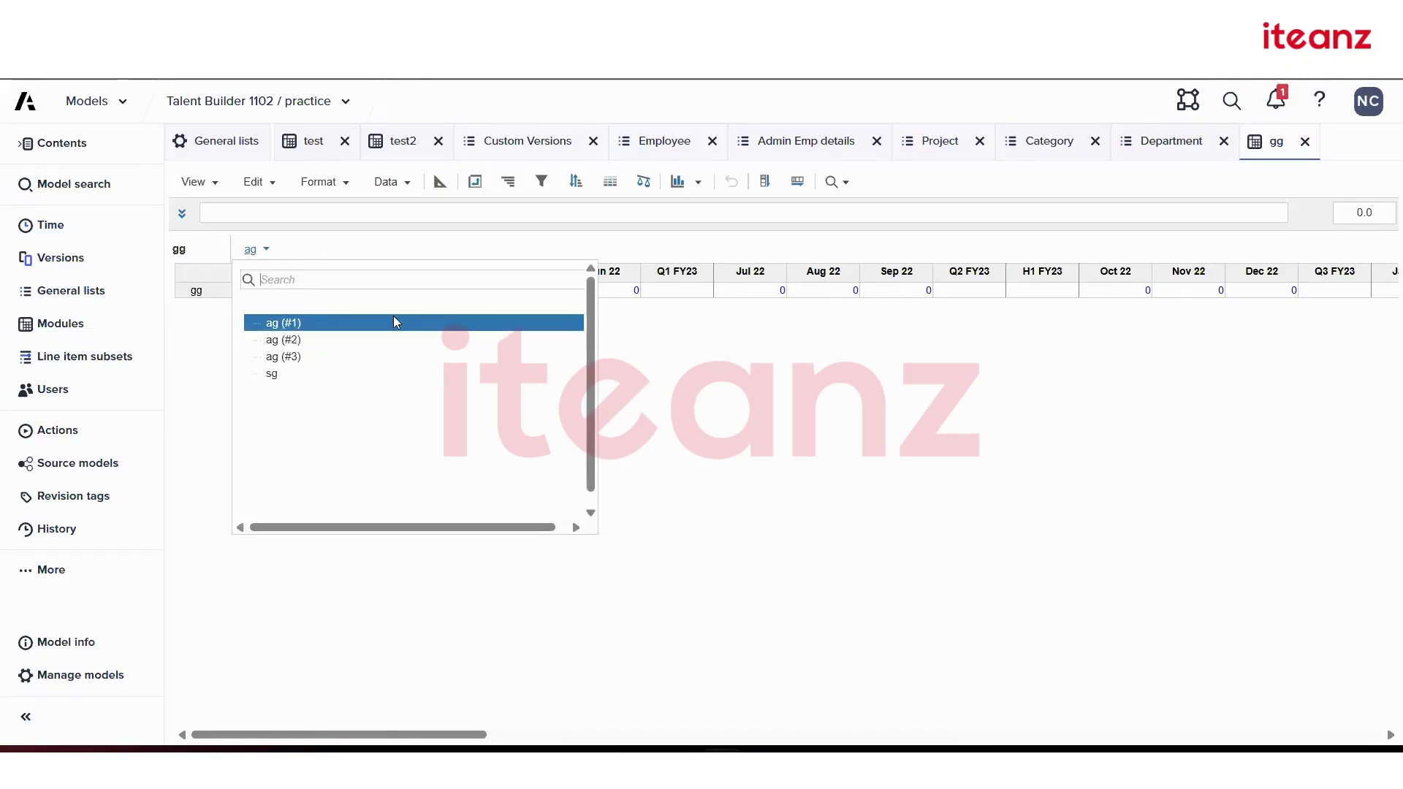
{"action": "left_click", "coordinate": [751, 446]}
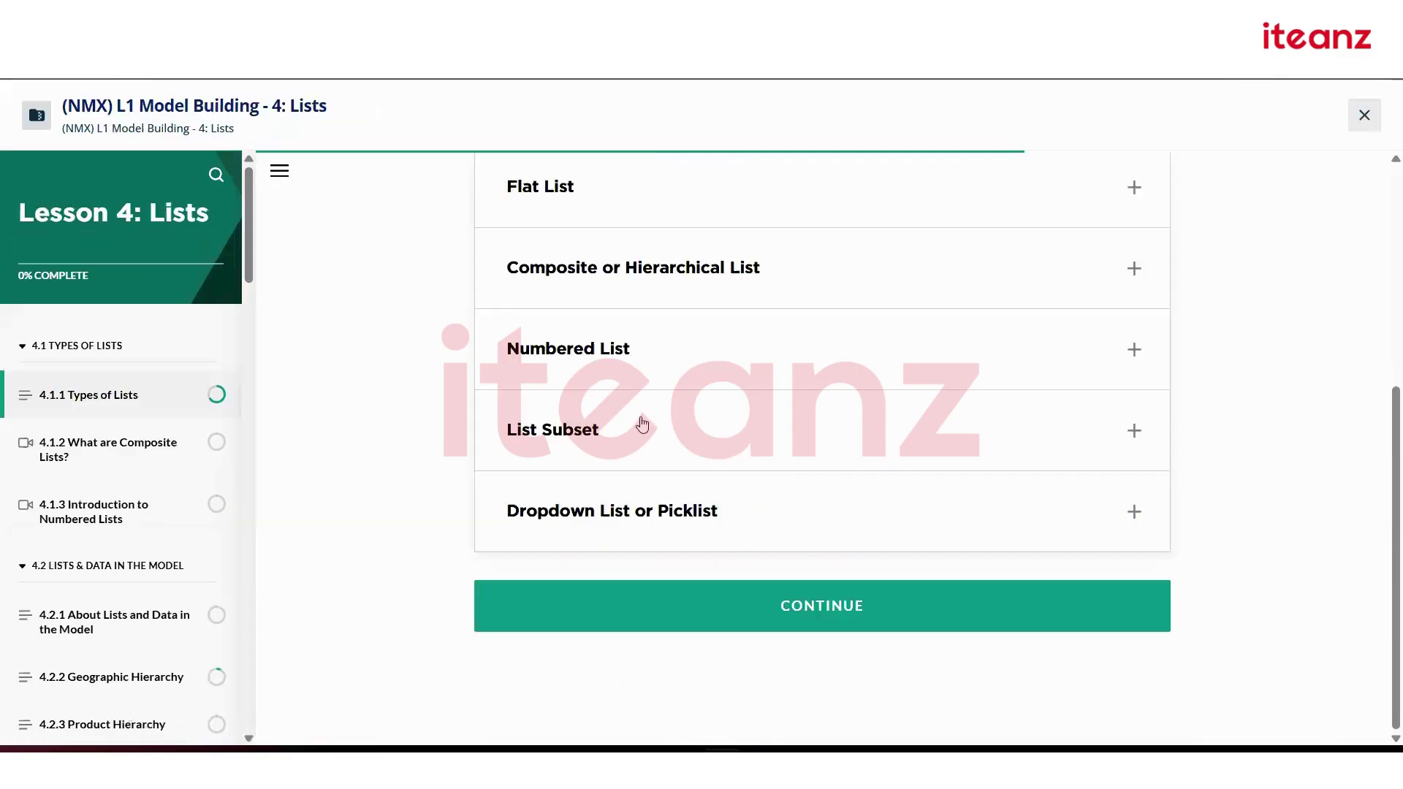
- Read the Dropdown List or Picklist definition in the Lesson 4: Lists course page
{"action": "left_click", "coordinate": [727, 516]}
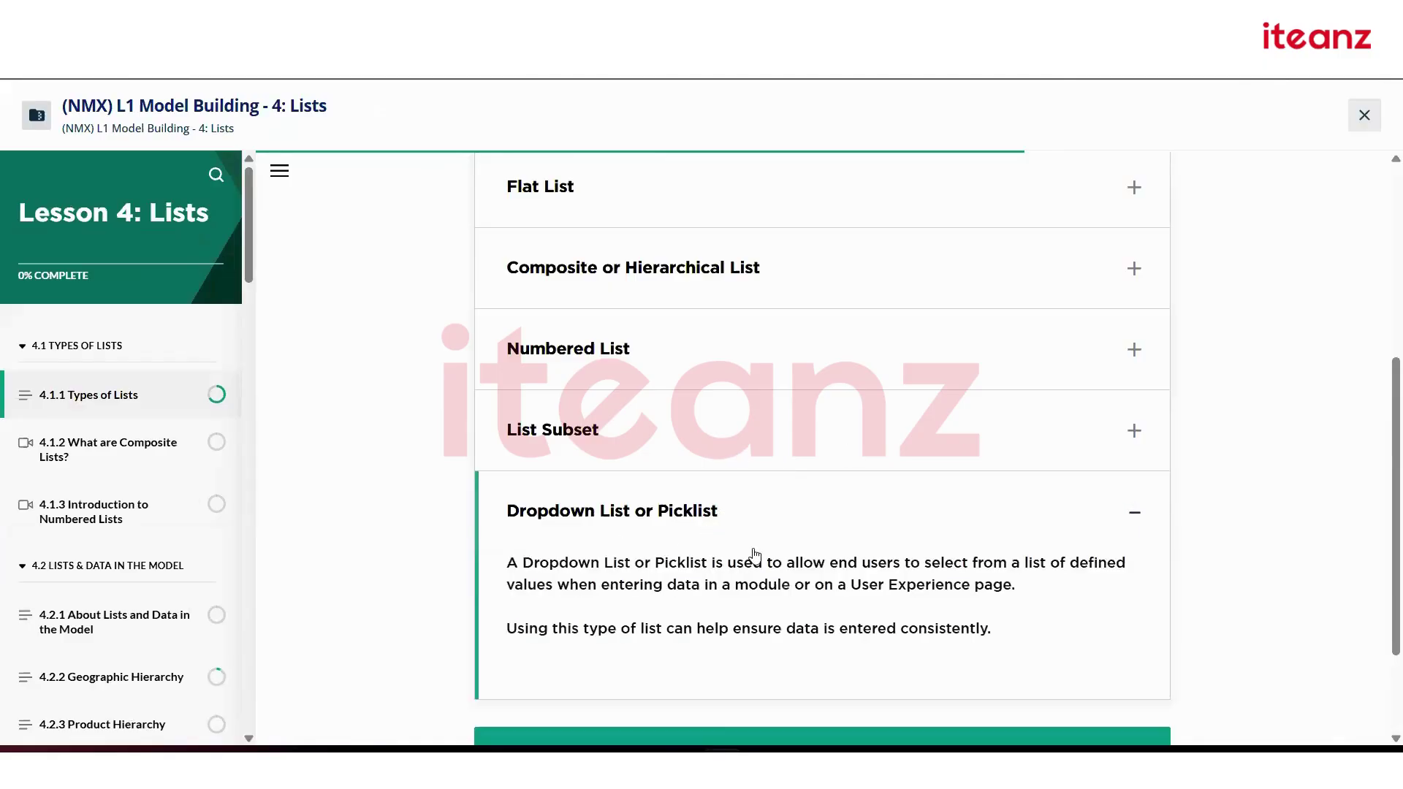
{"action": "left_click", "coordinate": [874, 520]}
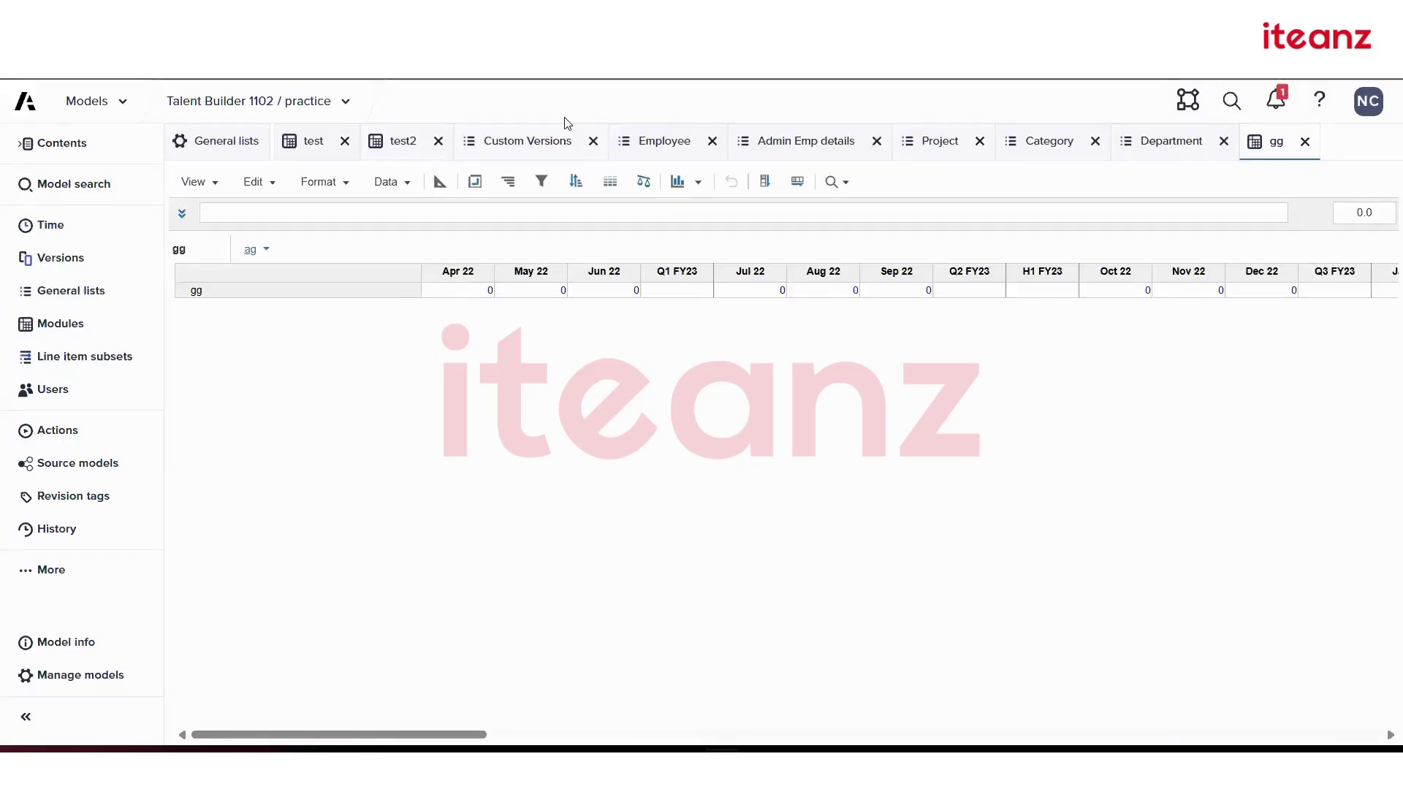
- In module gg, format line item gg as a List using the Employee list, and check the dropdown in its Apr 22 cell
{"action": "left_click", "coordinate": [439, 182]}
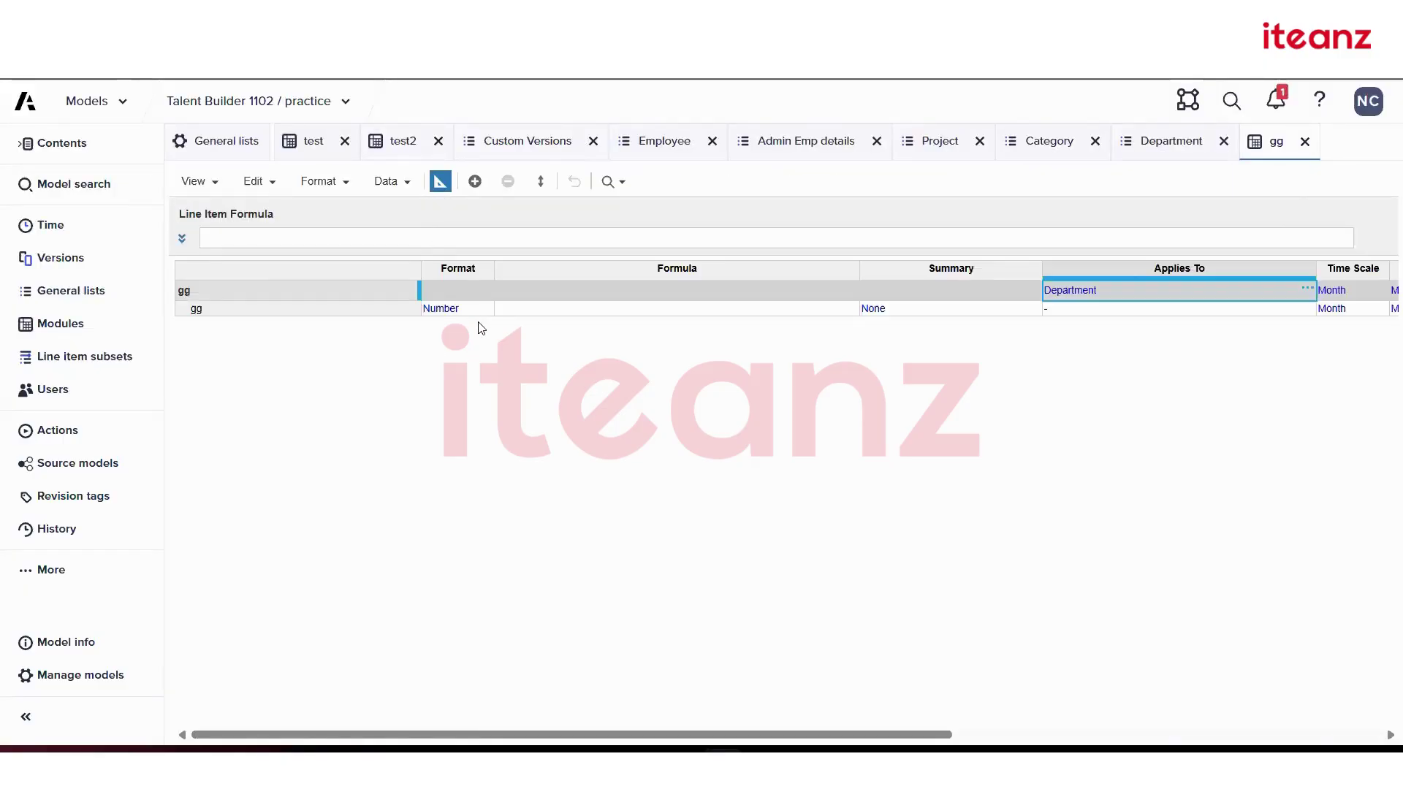
{"action": "left_click", "coordinate": [482, 311]}
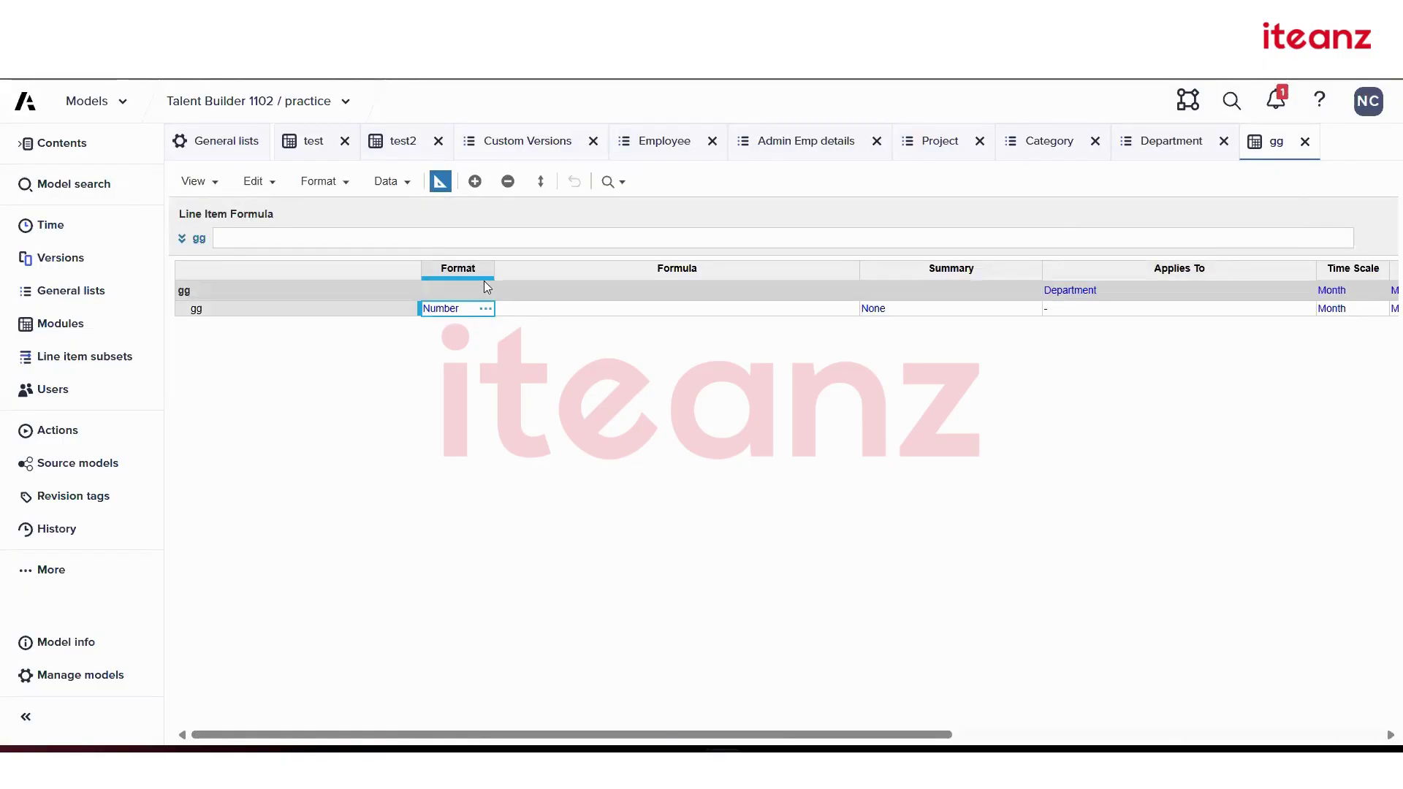
{"action": "left_click", "coordinate": [485, 308]}
{"action": "left_click", "coordinate": [683, 262]}
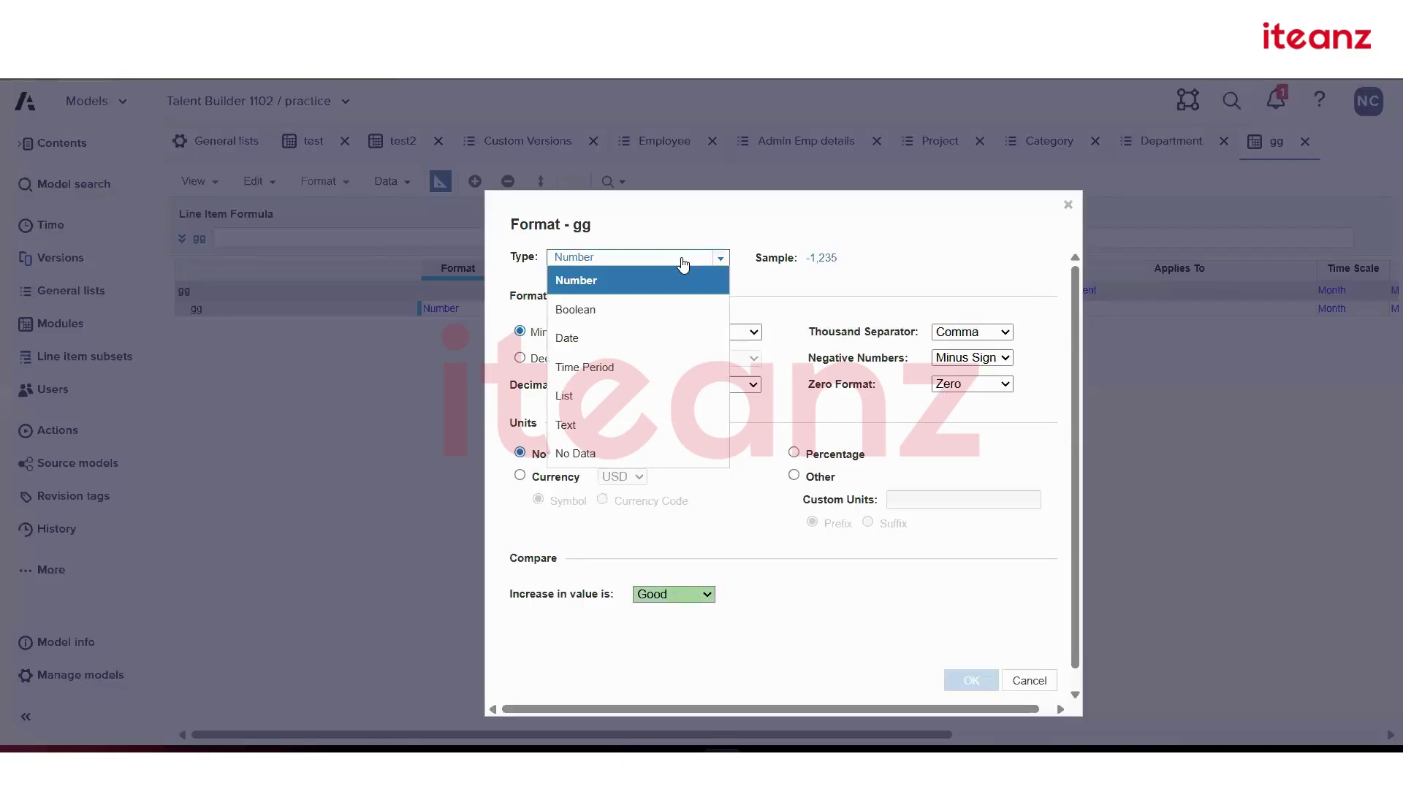
{"action": "left_click", "coordinate": [637, 396]}
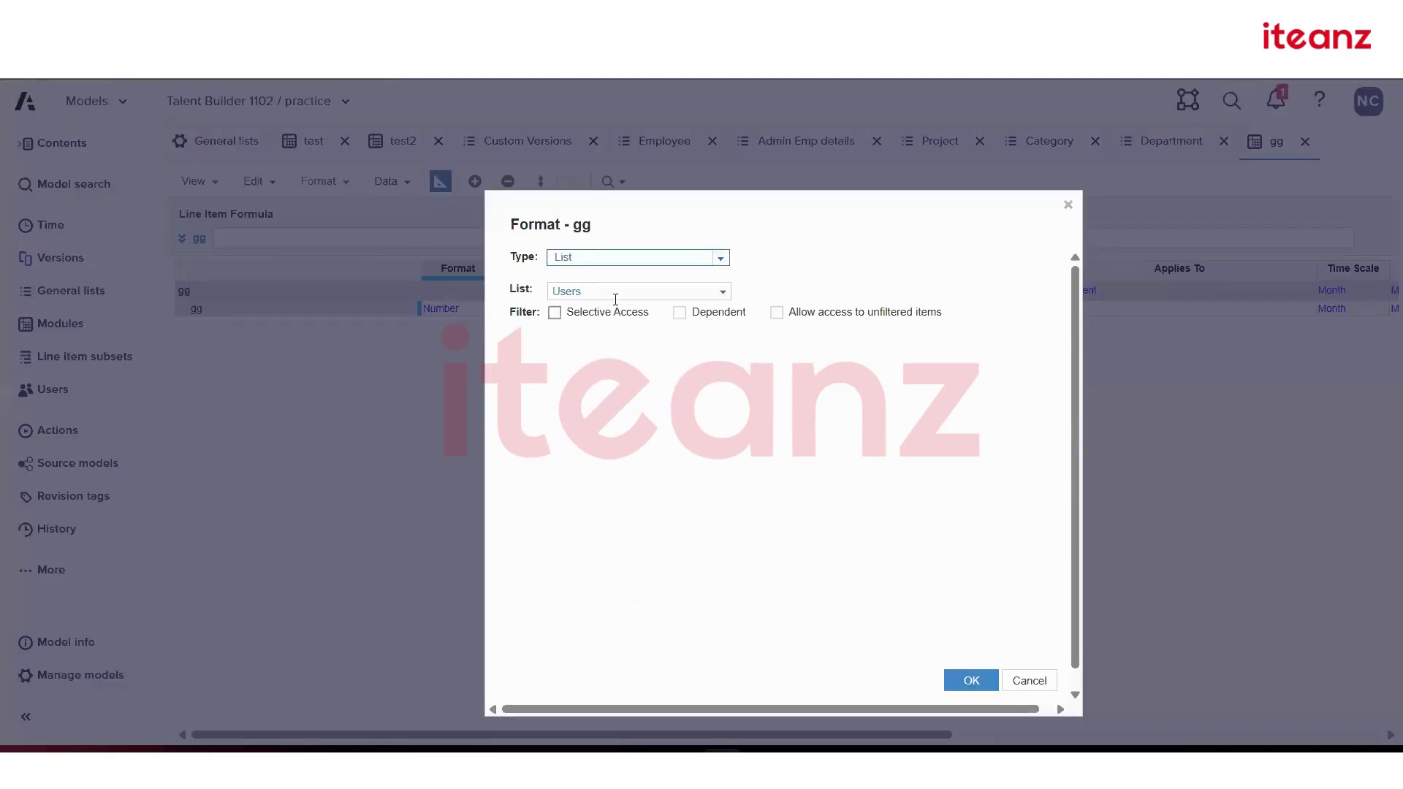
{"action": "left_click", "coordinate": [720, 291]}
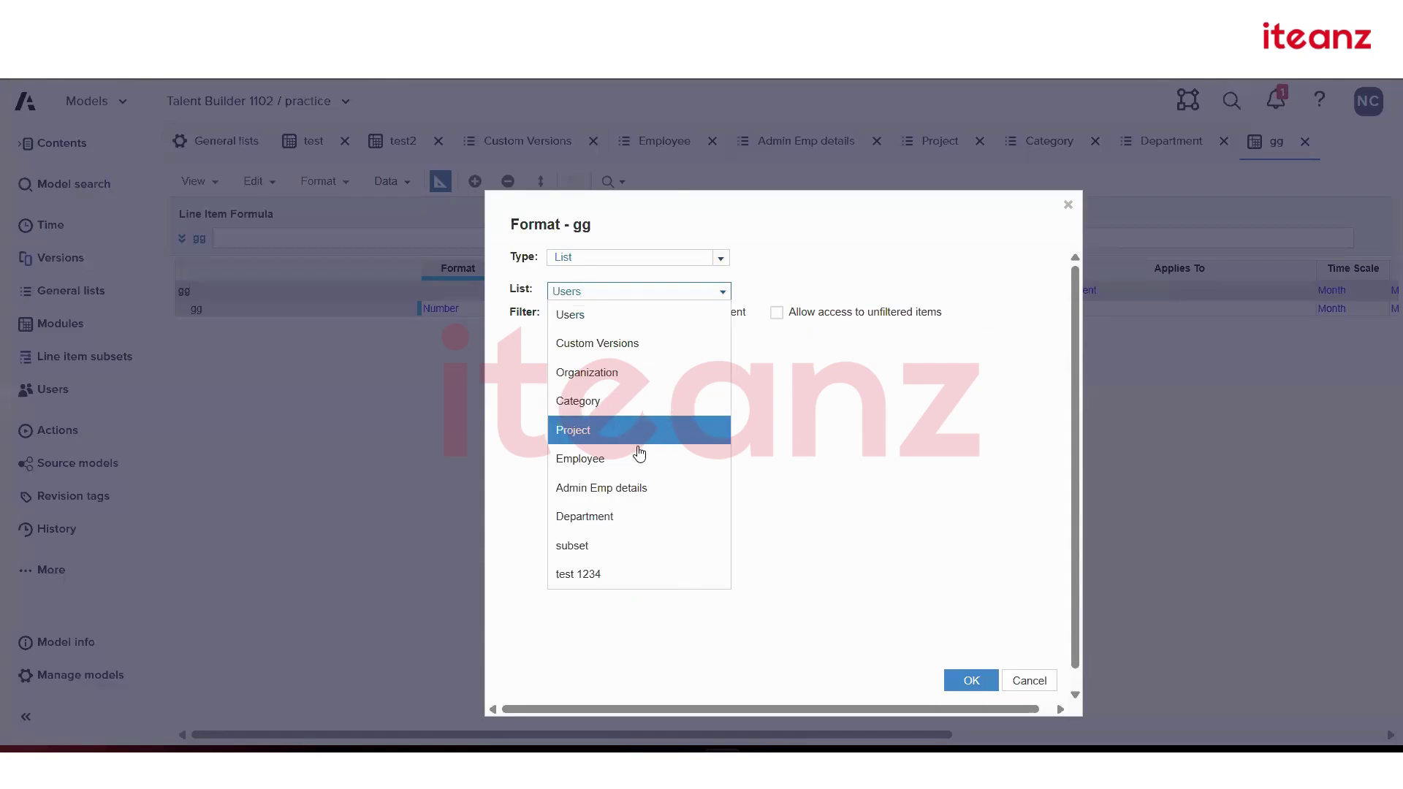
{"action": "left_click", "coordinate": [637, 458]}
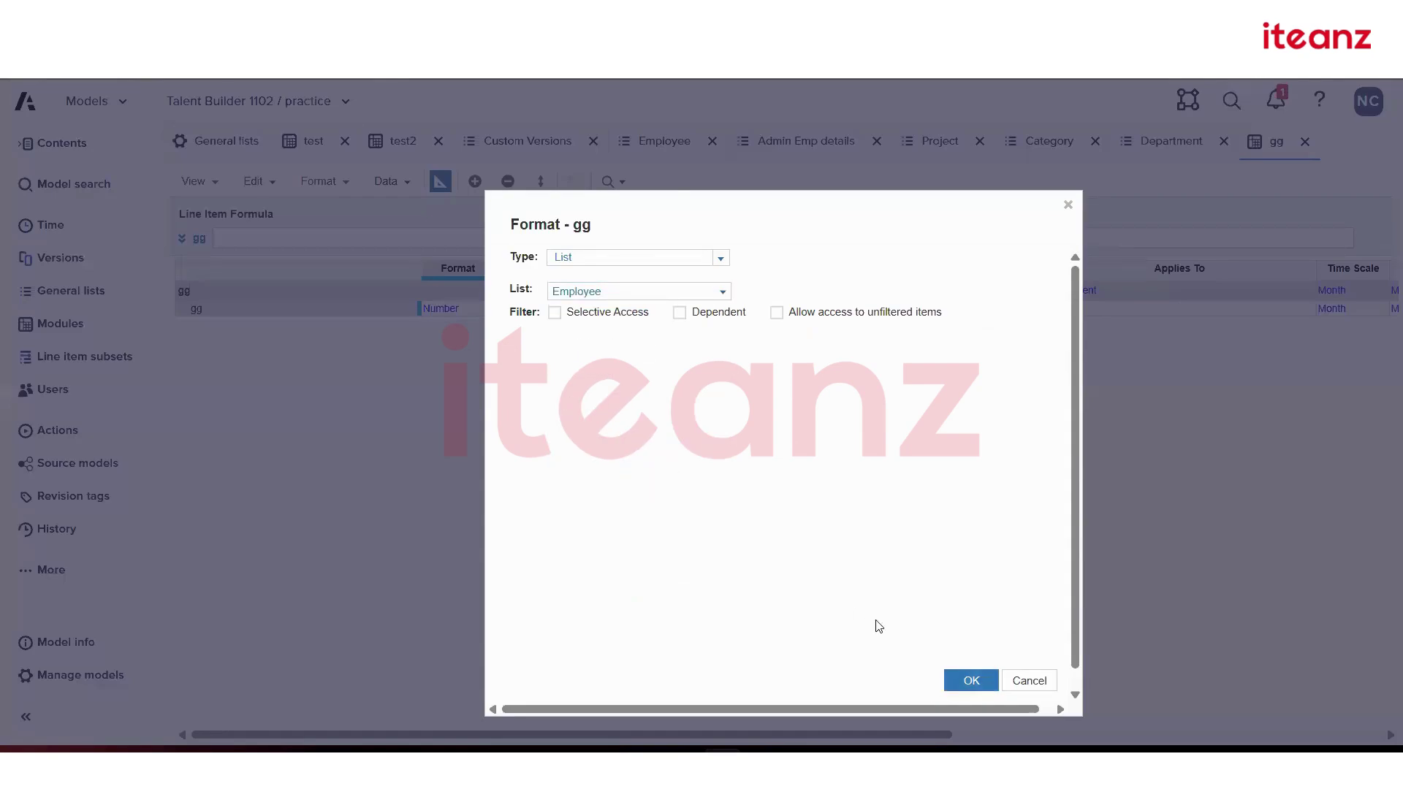
{"action": "left_click", "coordinate": [971, 681]}
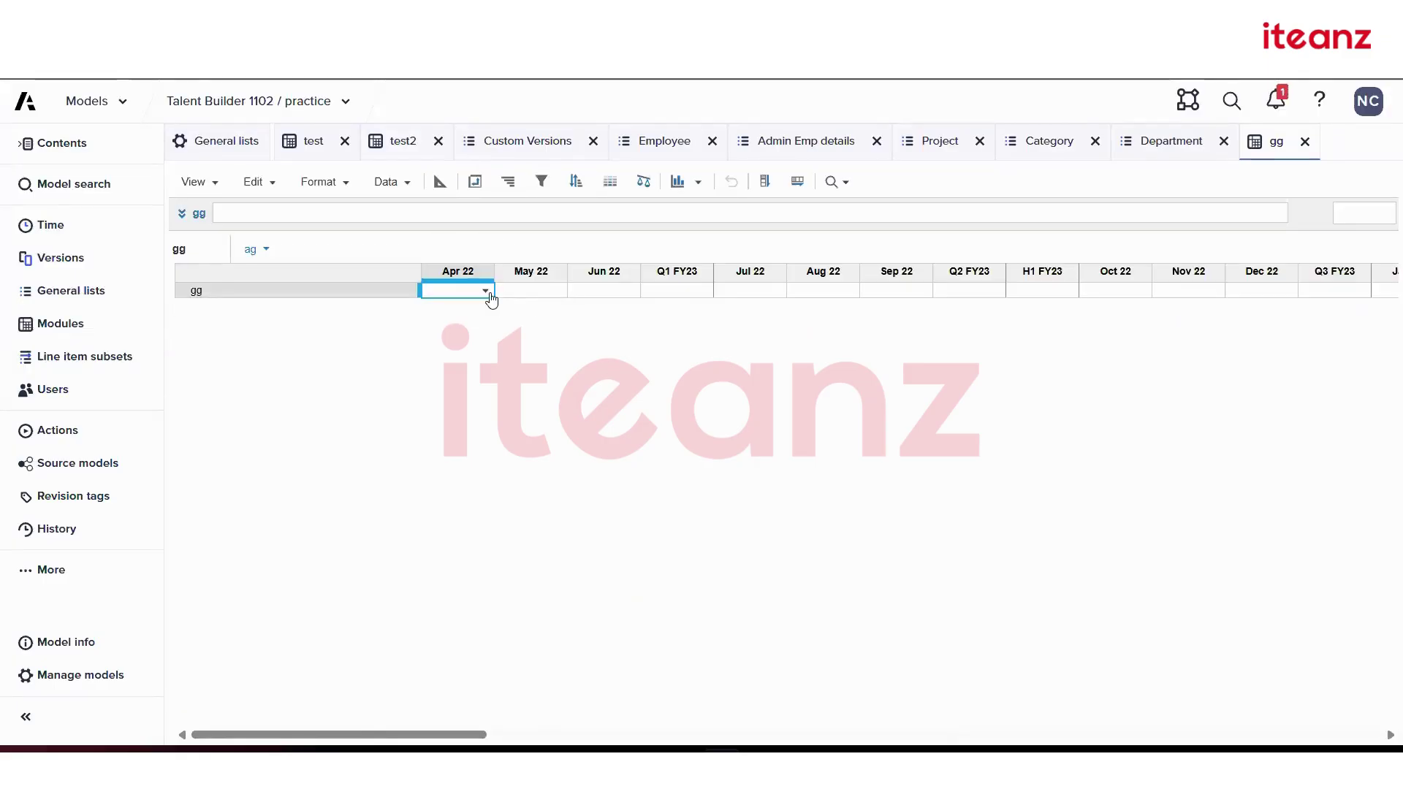
{"action": "left_click", "coordinate": [488, 293]}
{"action": "left_click", "coordinate": [719, 377]}
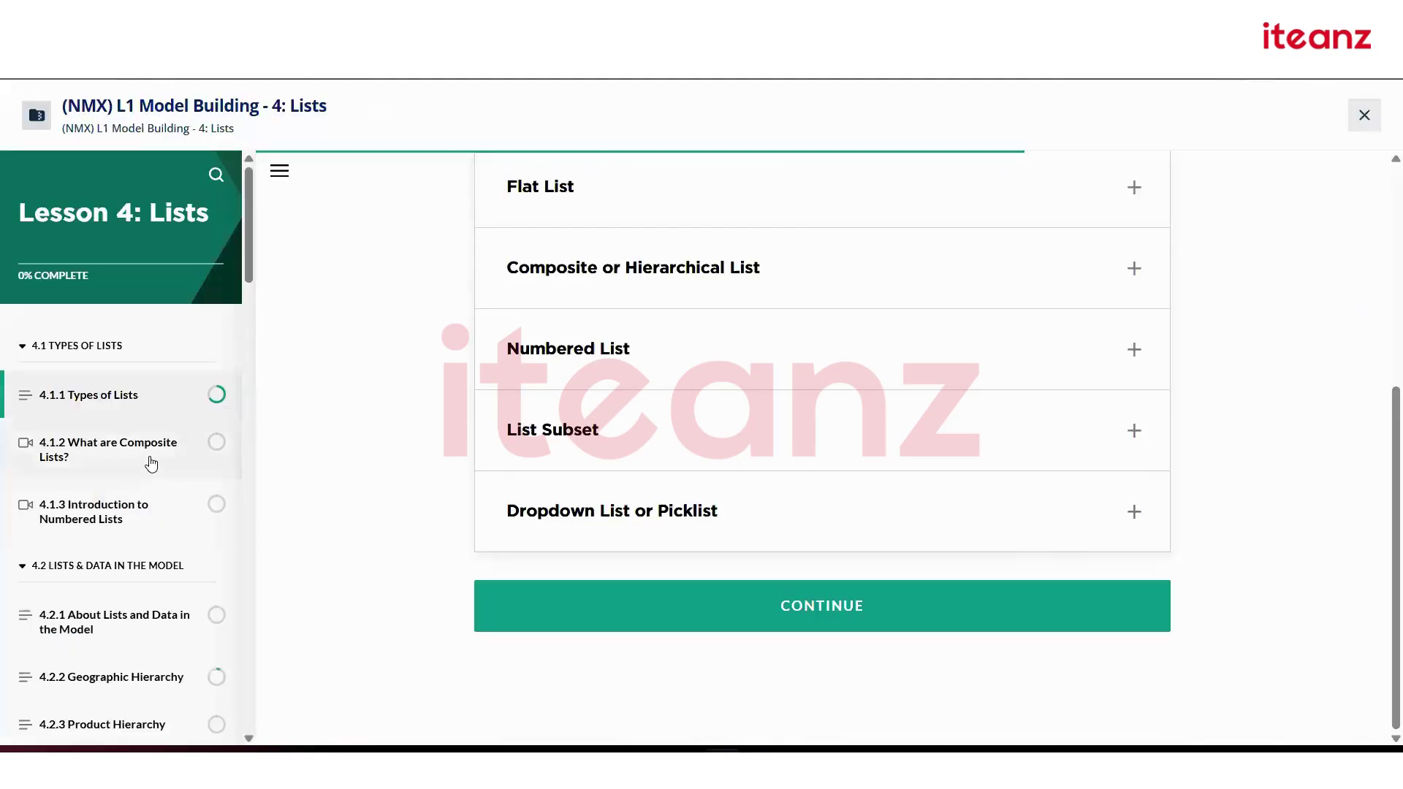
- Switch to the Lesson 4: Lists course and read its 4.2.2 Geographic Hierarchy topic on company locations
{"action": "scroll", "coordinate": [151, 463], "scroll_direction": "down", "scroll_amount": 1}
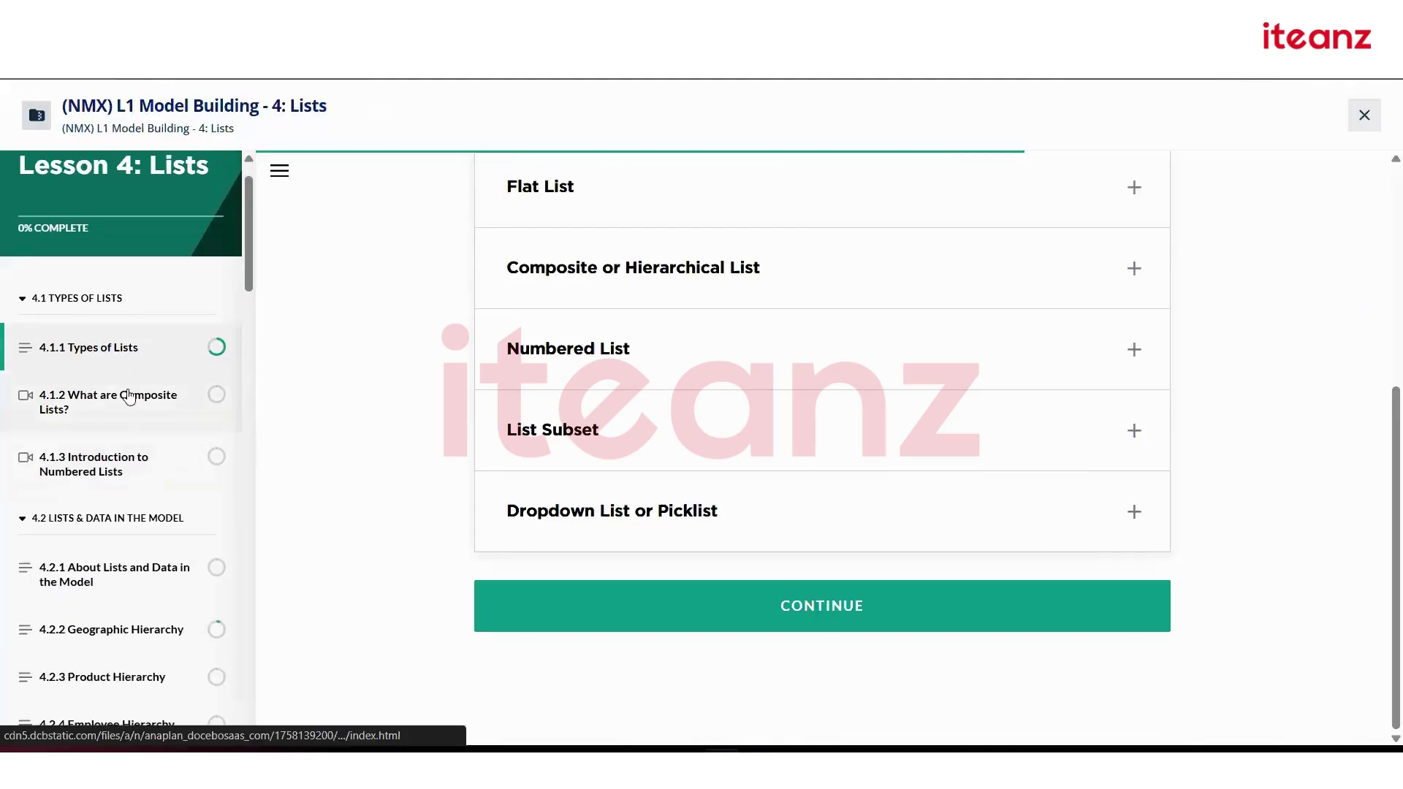
{"action": "scroll", "coordinate": [135, 500], "scroll_direction": "down", "scroll_amount": 2}
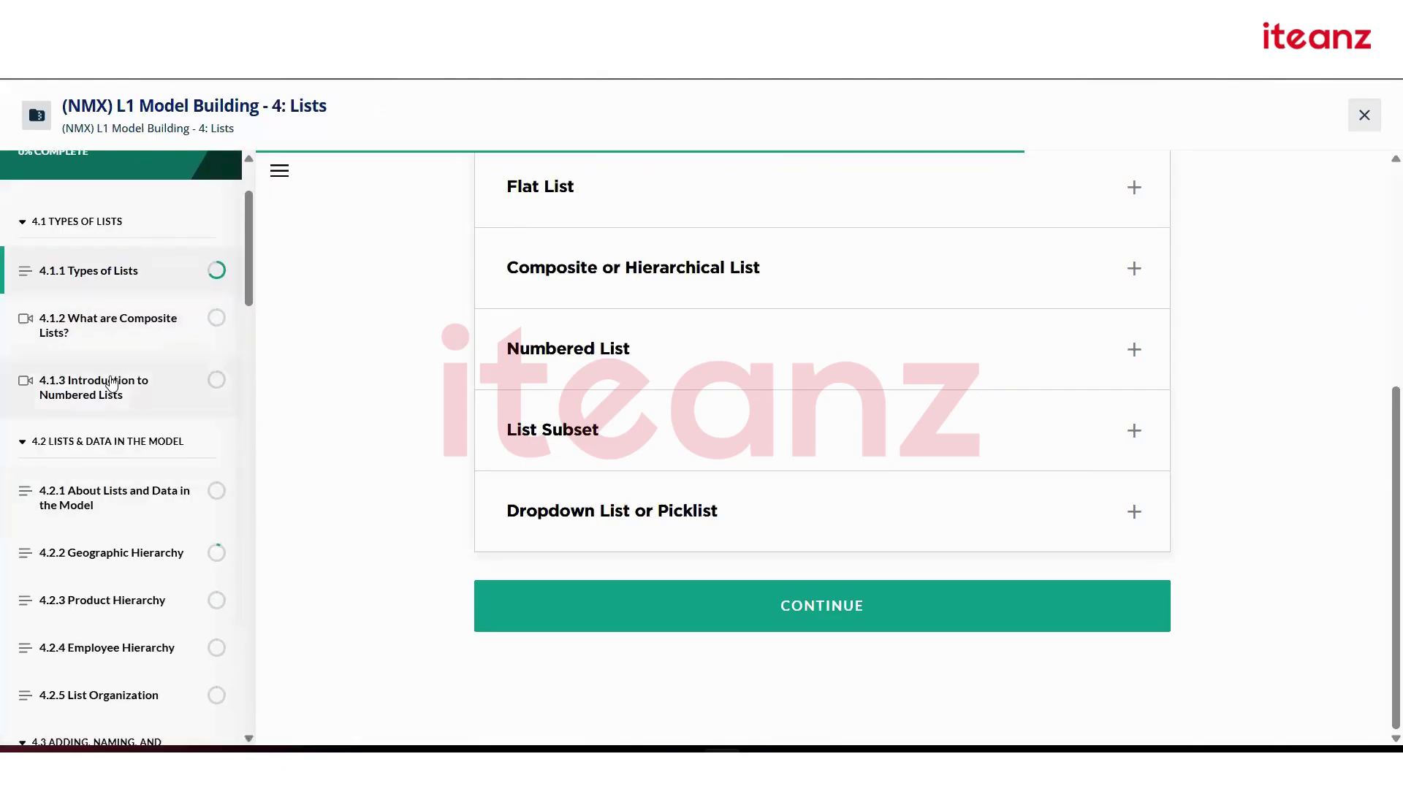
{"action": "scroll", "coordinate": [136, 566], "scroll_direction": "down", "scroll_amount": 2}
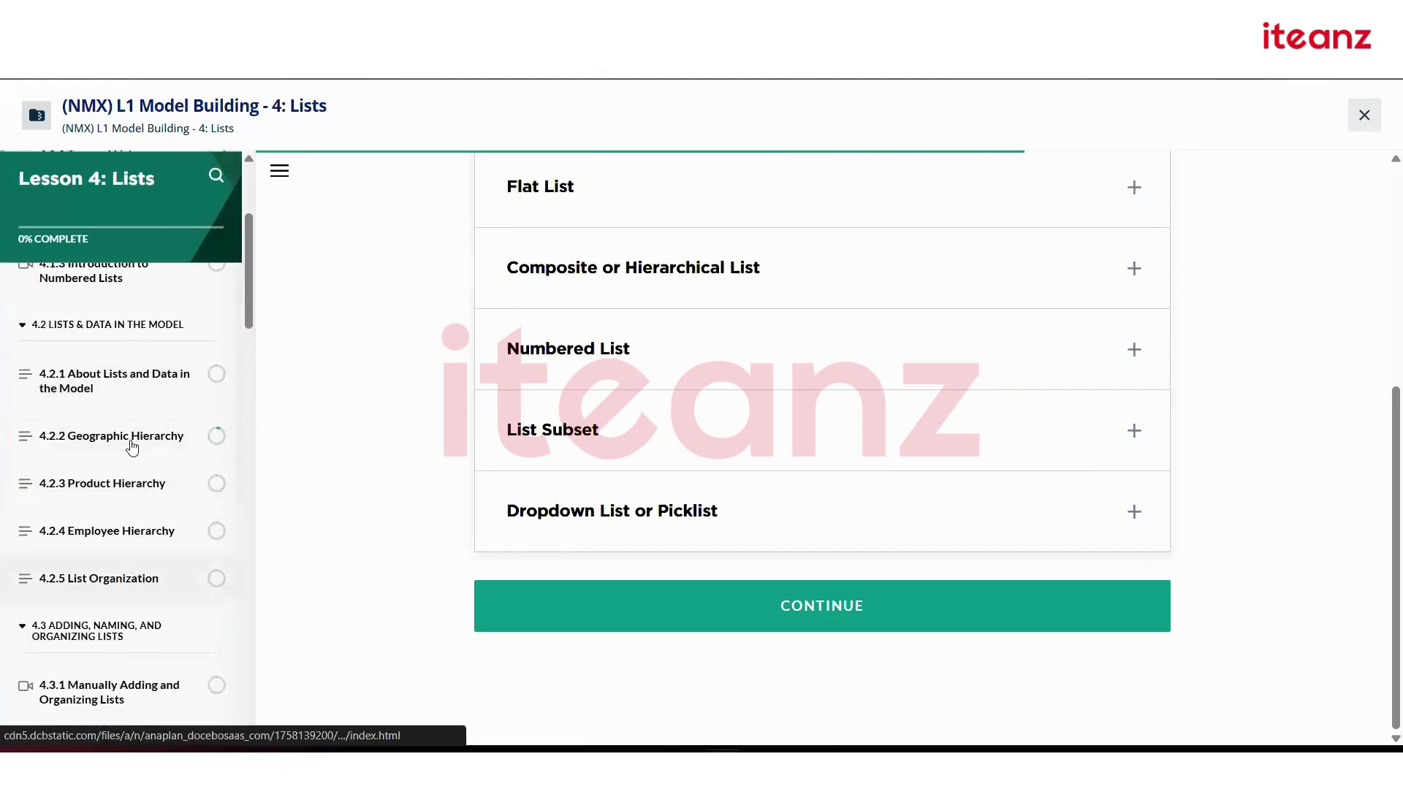
{"action": "left_click", "coordinate": [142, 437]}
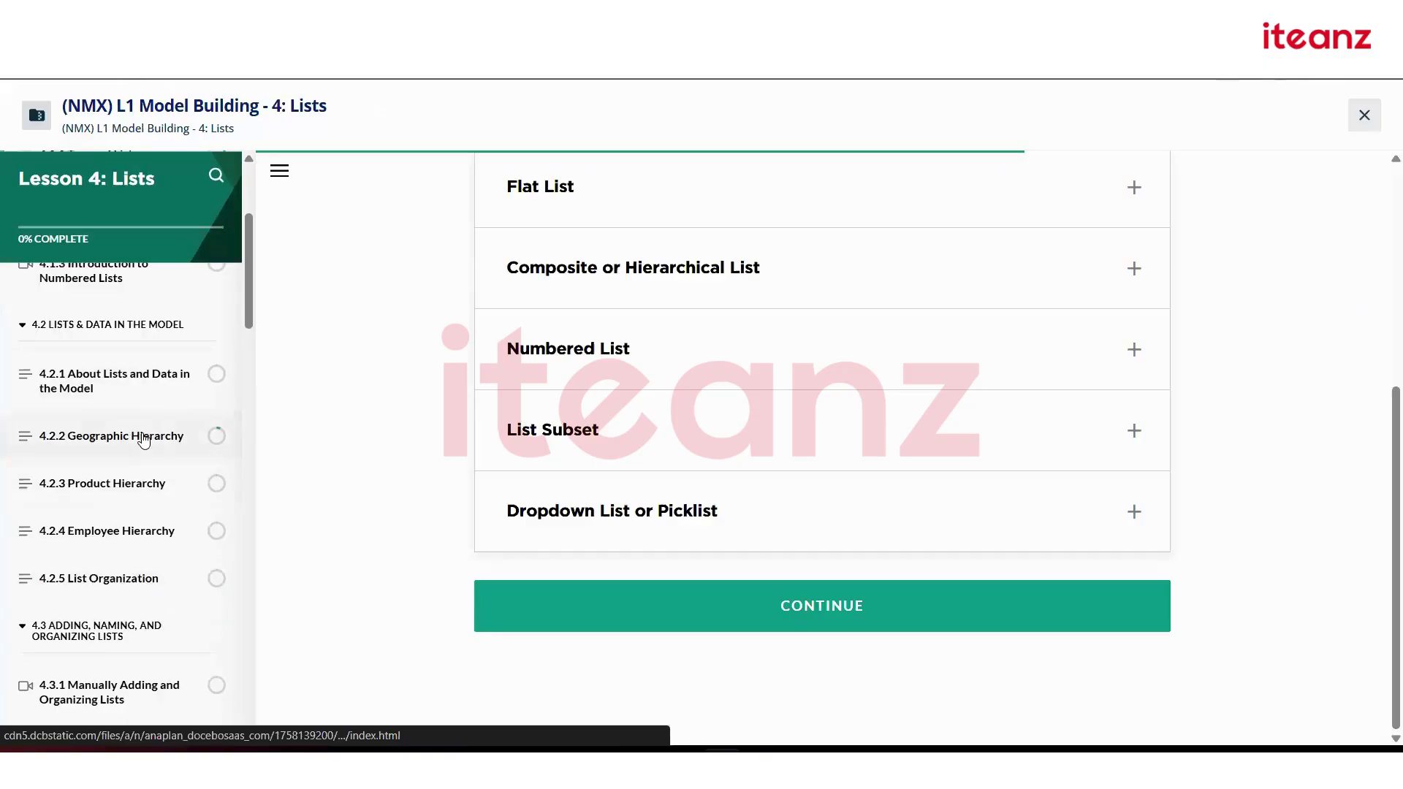
{"action": "scroll", "coordinate": [563, 440], "scroll_direction": "down", "scroll_amount": 3}
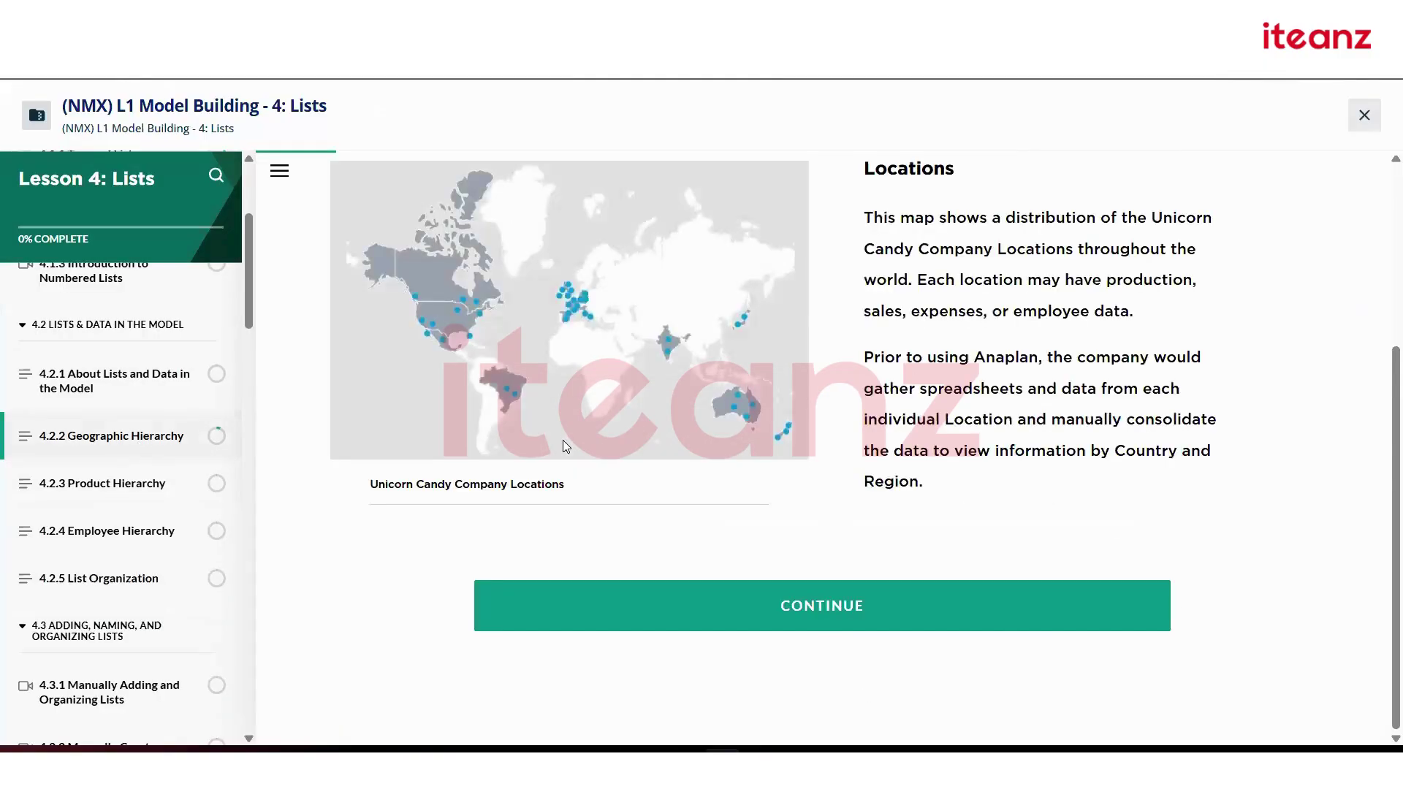
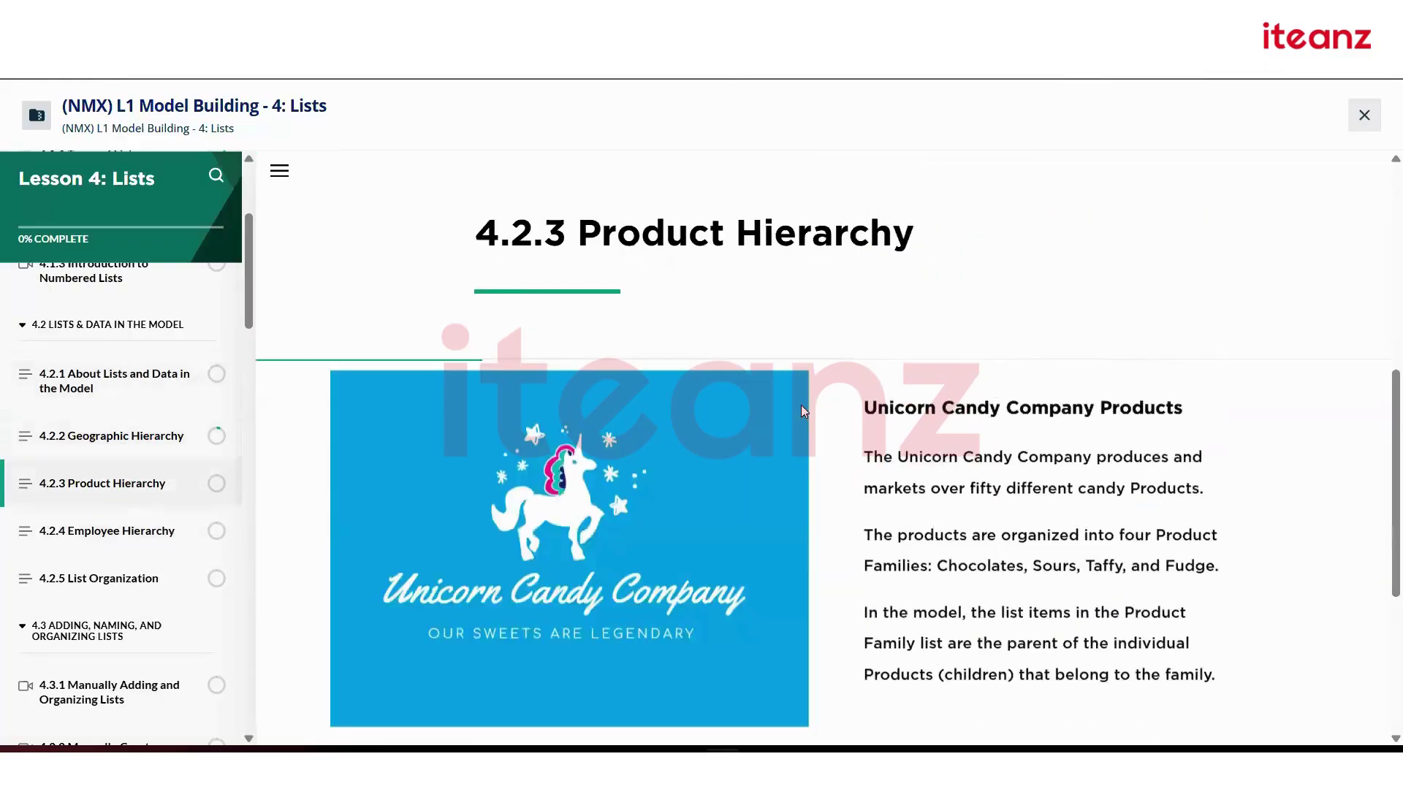
- Read the 4.2.3 Product Hierarchy topic, including the product family table and the hierarchy list names
{"action": "scroll", "coordinate": [714, 356], "scroll_direction": "down", "scroll_amount": 10}
{"action": "scroll", "coordinate": [488, 674], "scroll_direction": "up", "scroll_amount": 2}
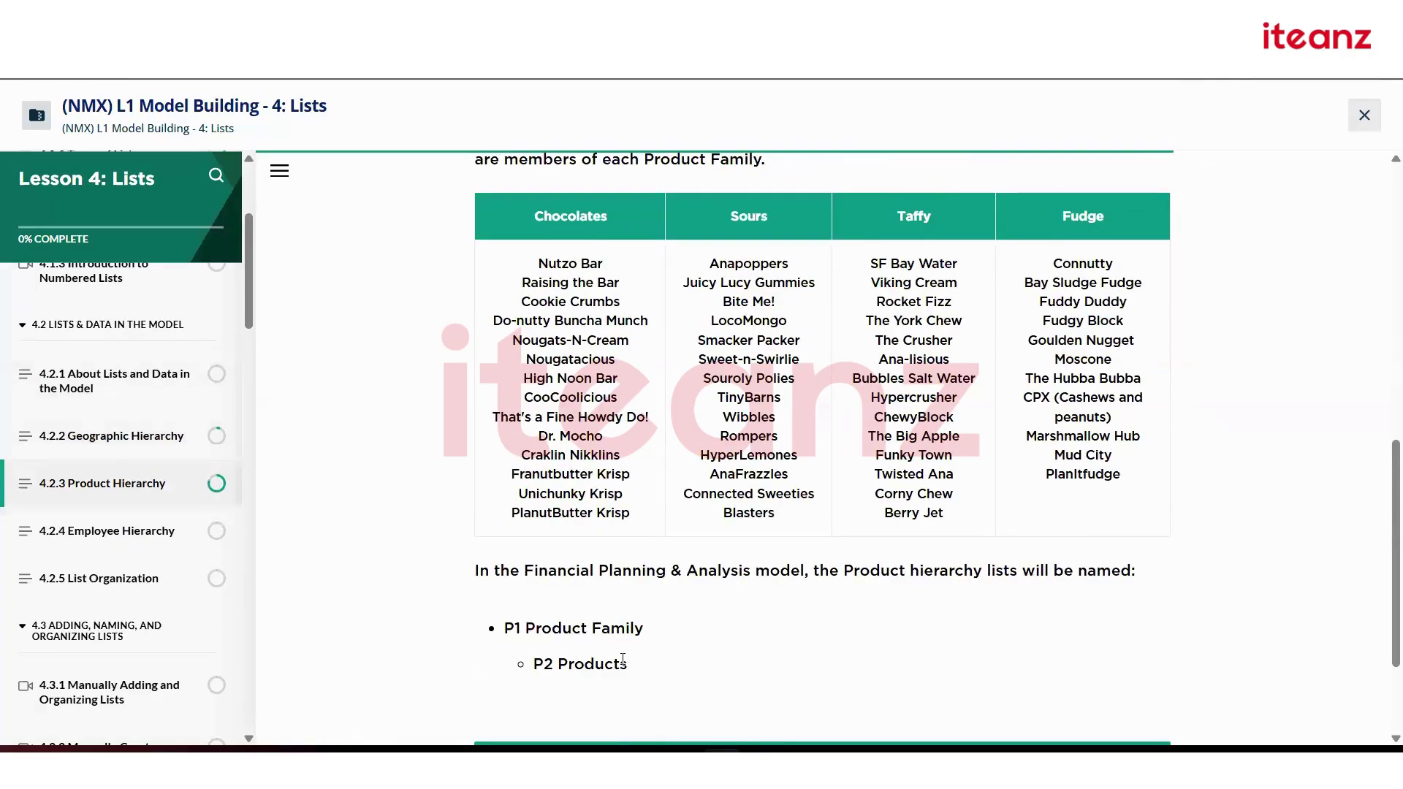
{"action": "scroll", "coordinate": [792, 518], "scroll_direction": "down", "scroll_amount": 2}
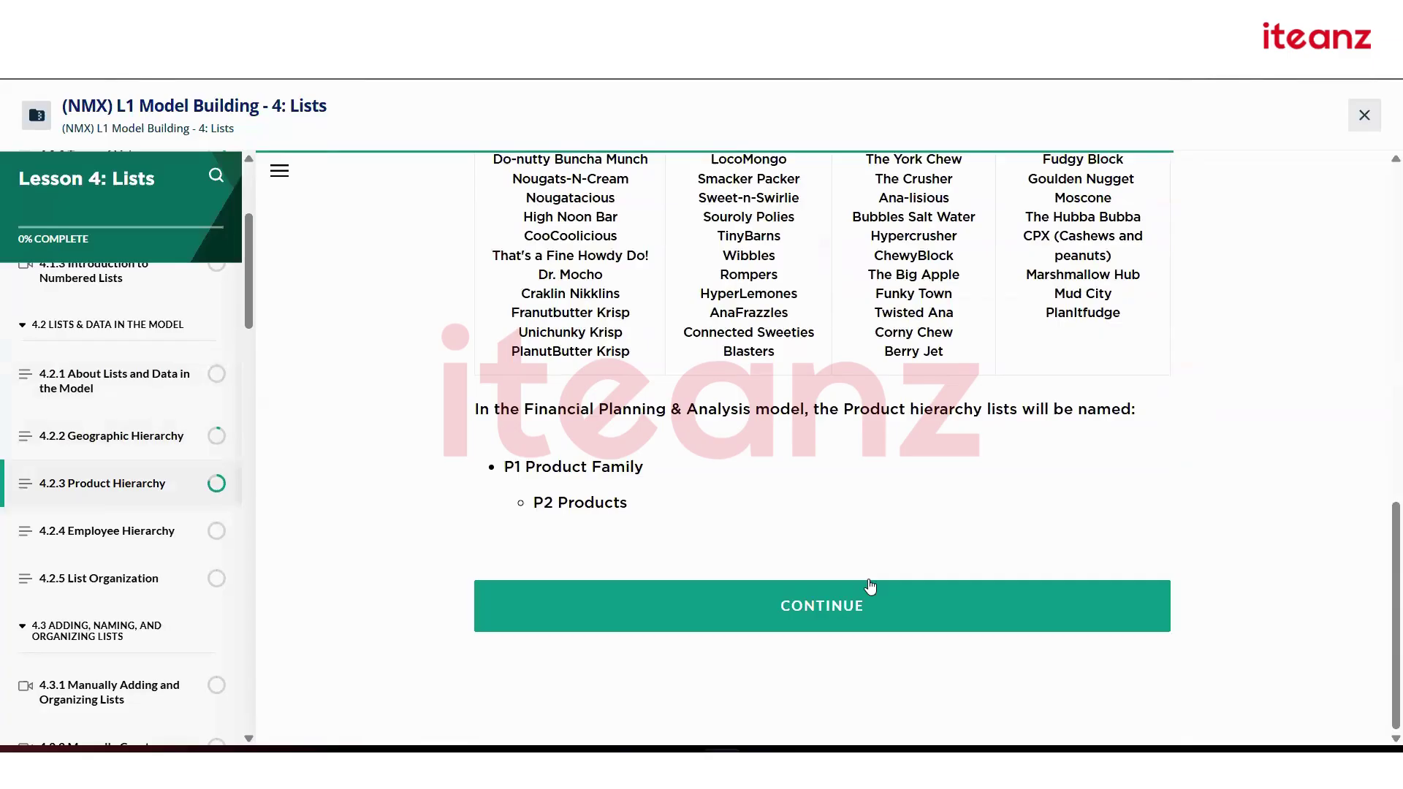
- Continue to the 4.2.4 Employee Hierarchy topic, read its employee data preview and list names, and look over the upcoming course topics
{"action": "left_click", "coordinate": [731, 605]}
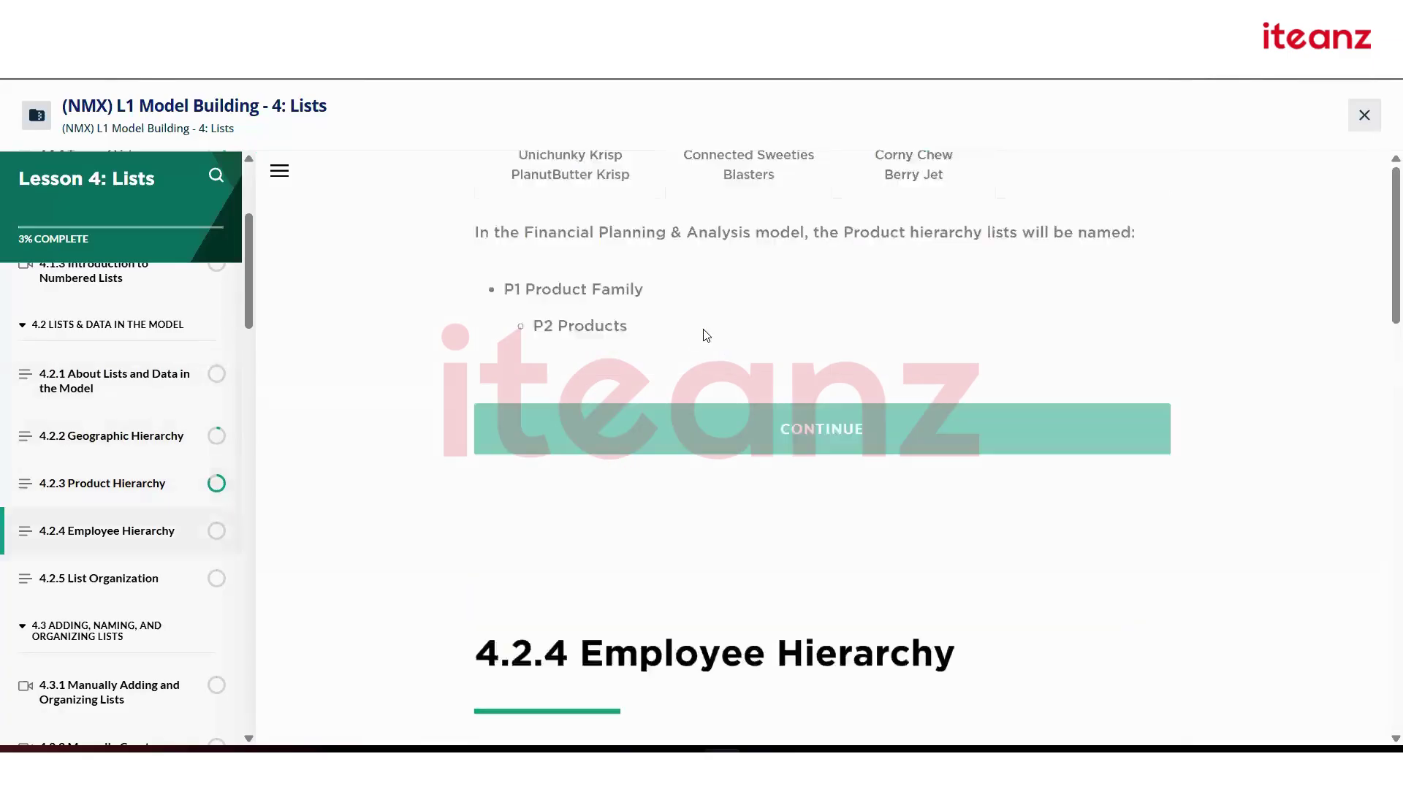
{"action": "scroll", "coordinate": [751, 464], "scroll_direction": "down", "scroll_amount": 8}
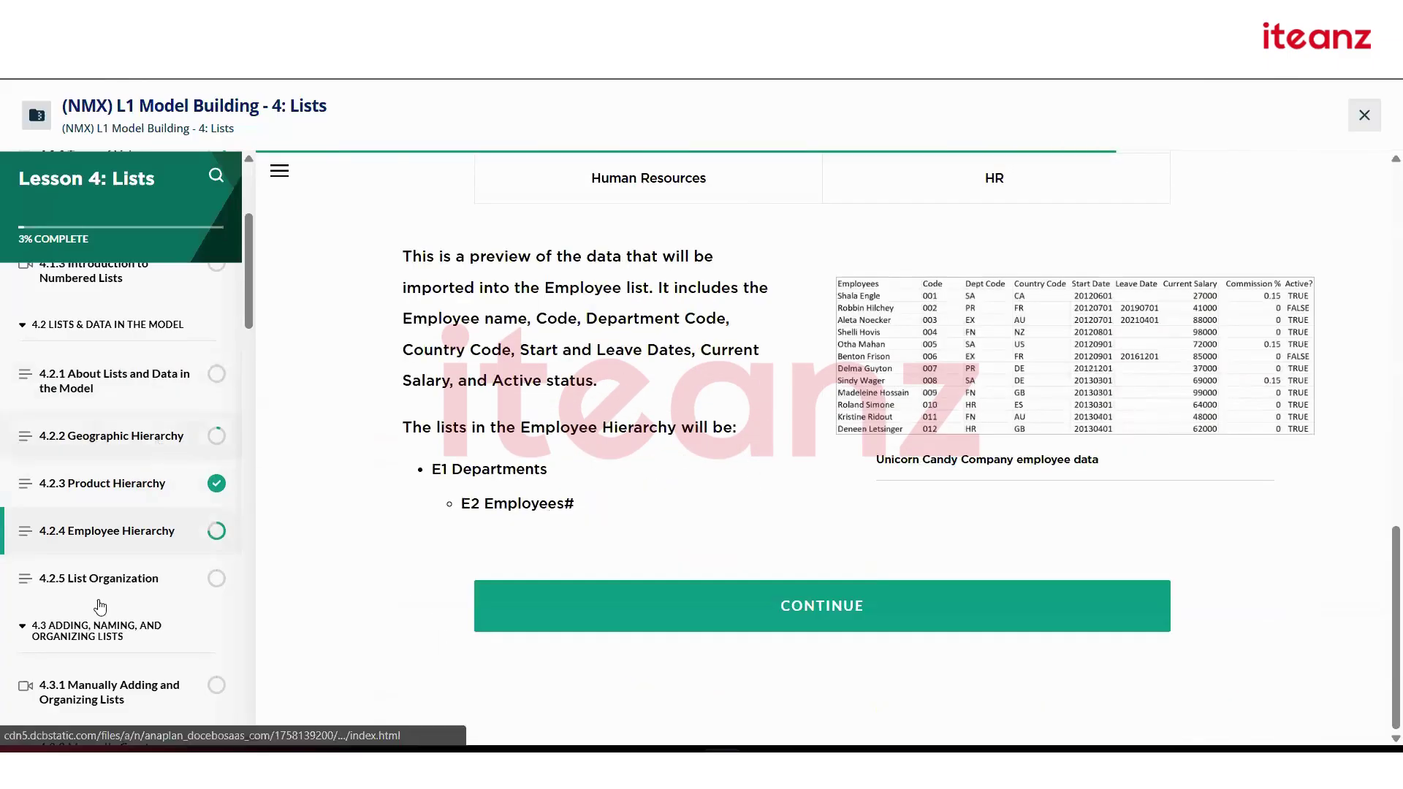
{"action": "scroll", "coordinate": [107, 560], "scroll_direction": "down", "scroll_amount": 2}
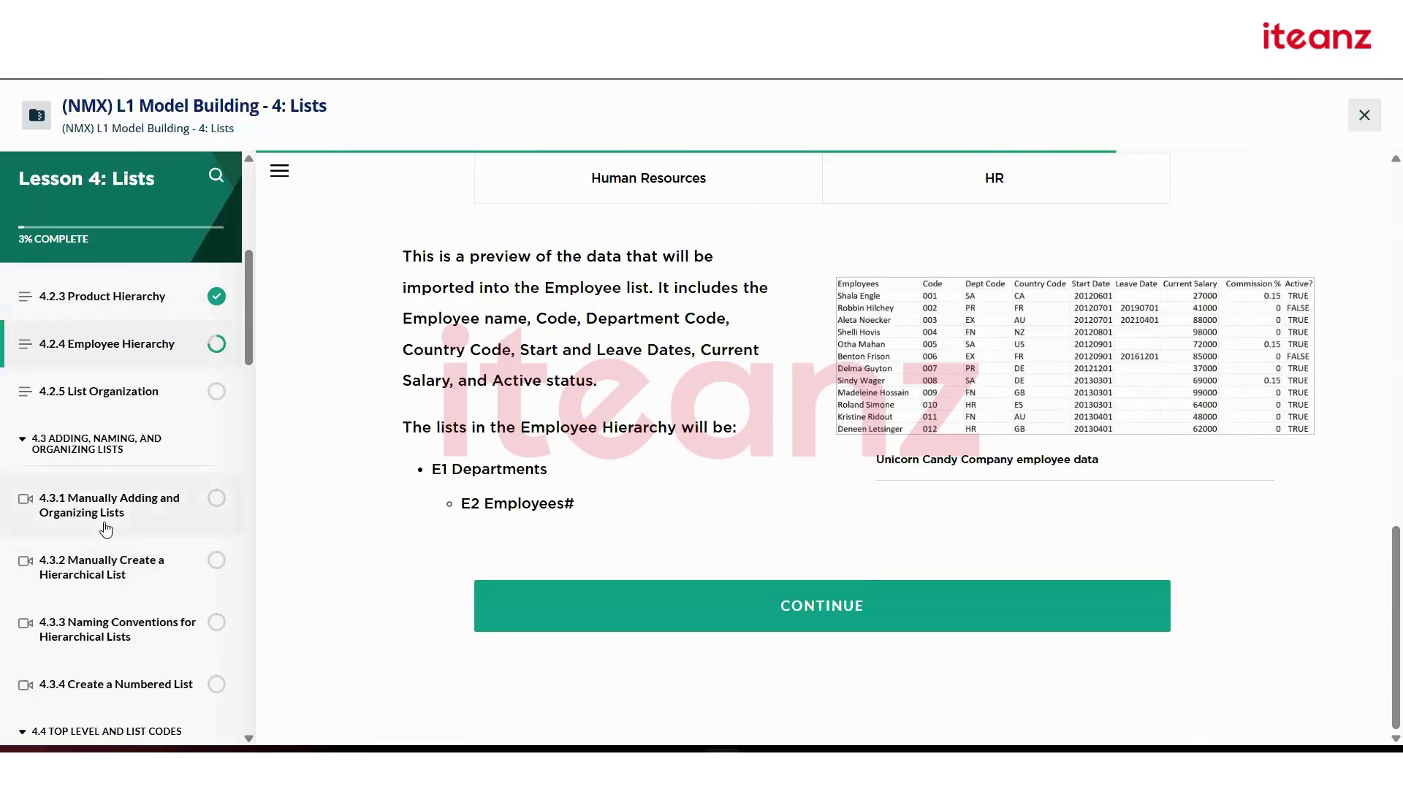
- Go to the 4.3.1 Manually Adding and Organizing Lists topic and look over the course outline through the 4.6 data import activities
{"action": "left_click", "coordinate": [107, 527]}
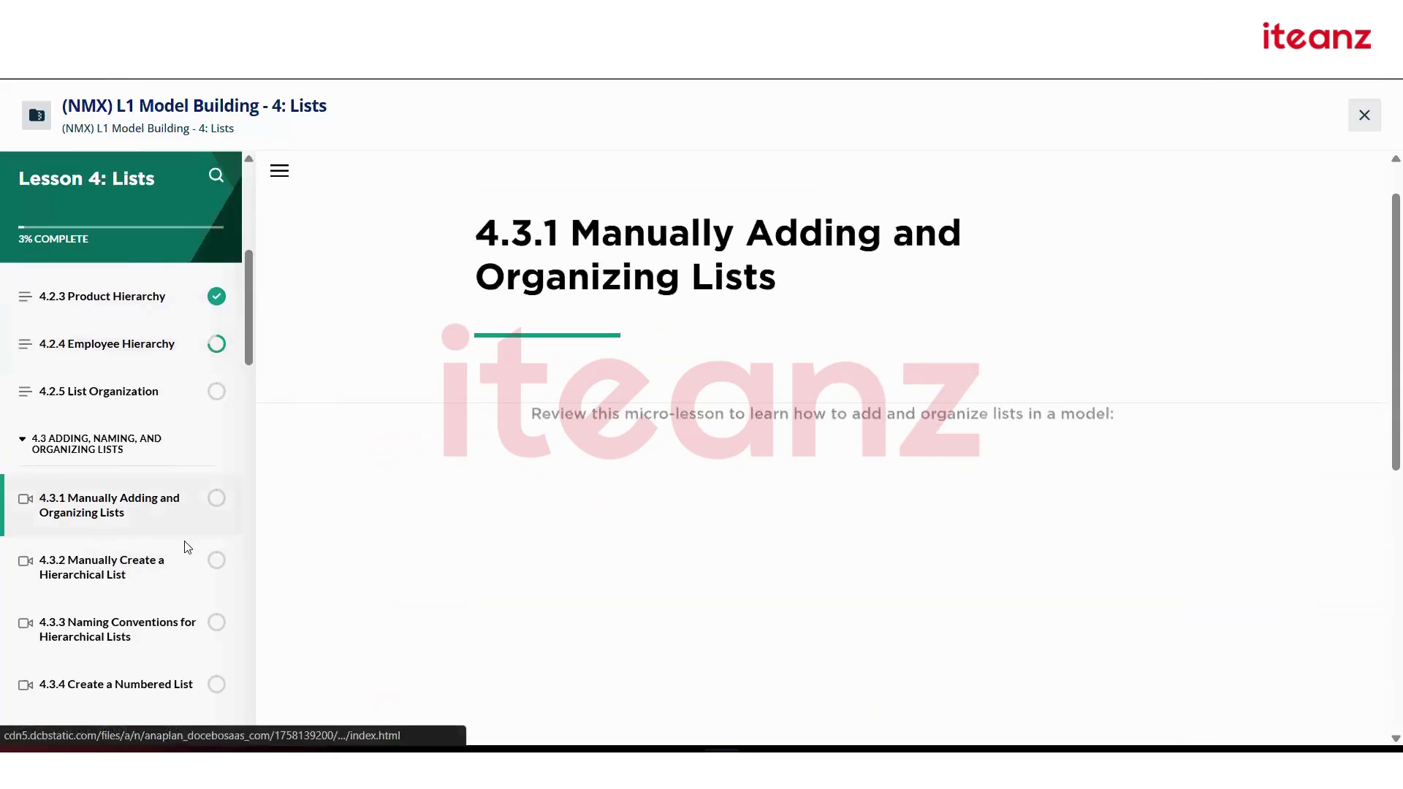
{"action": "scroll", "coordinate": [120, 567], "scroll_direction": "down", "scroll_amount": 2}
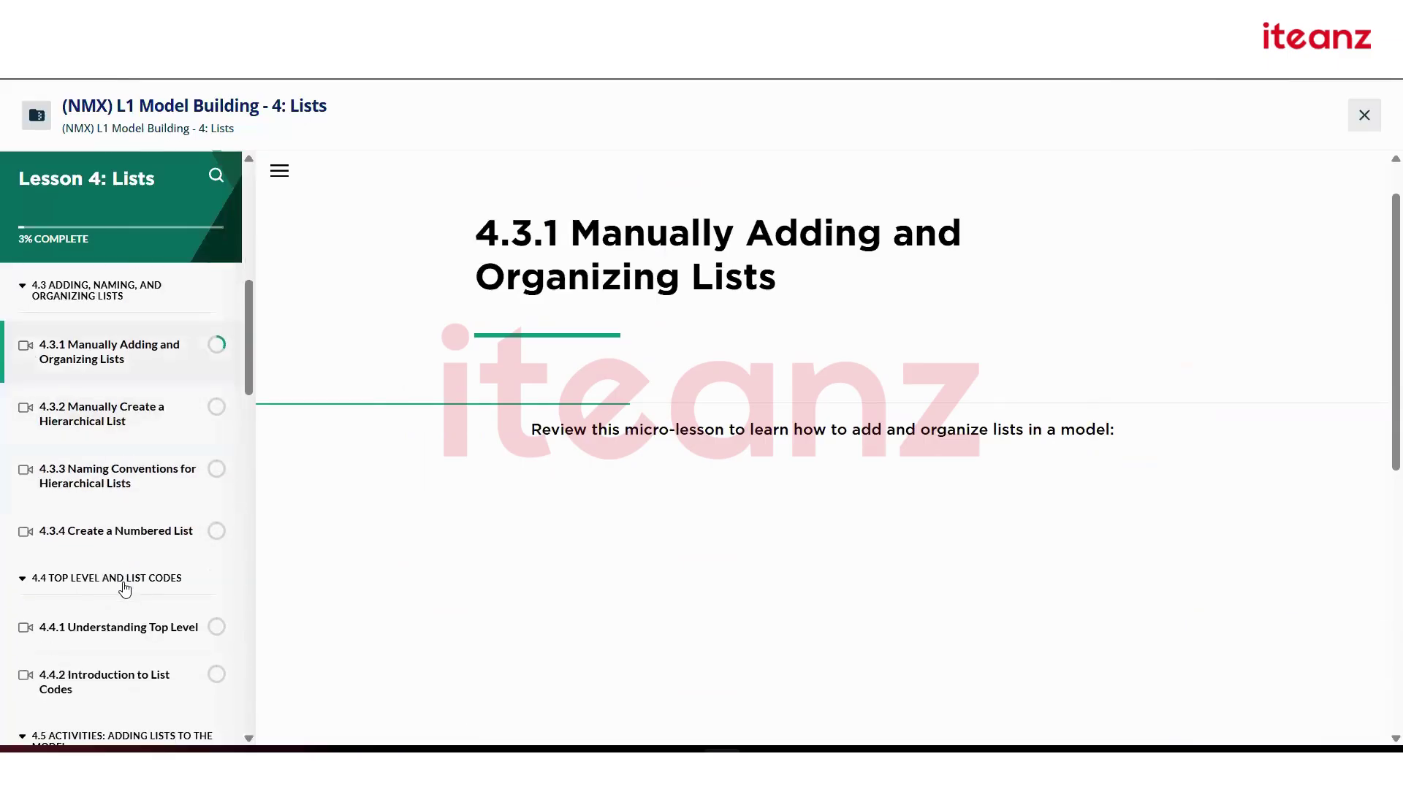
{"action": "scroll", "coordinate": [125, 589], "scroll_direction": "down", "scroll_amount": 3}
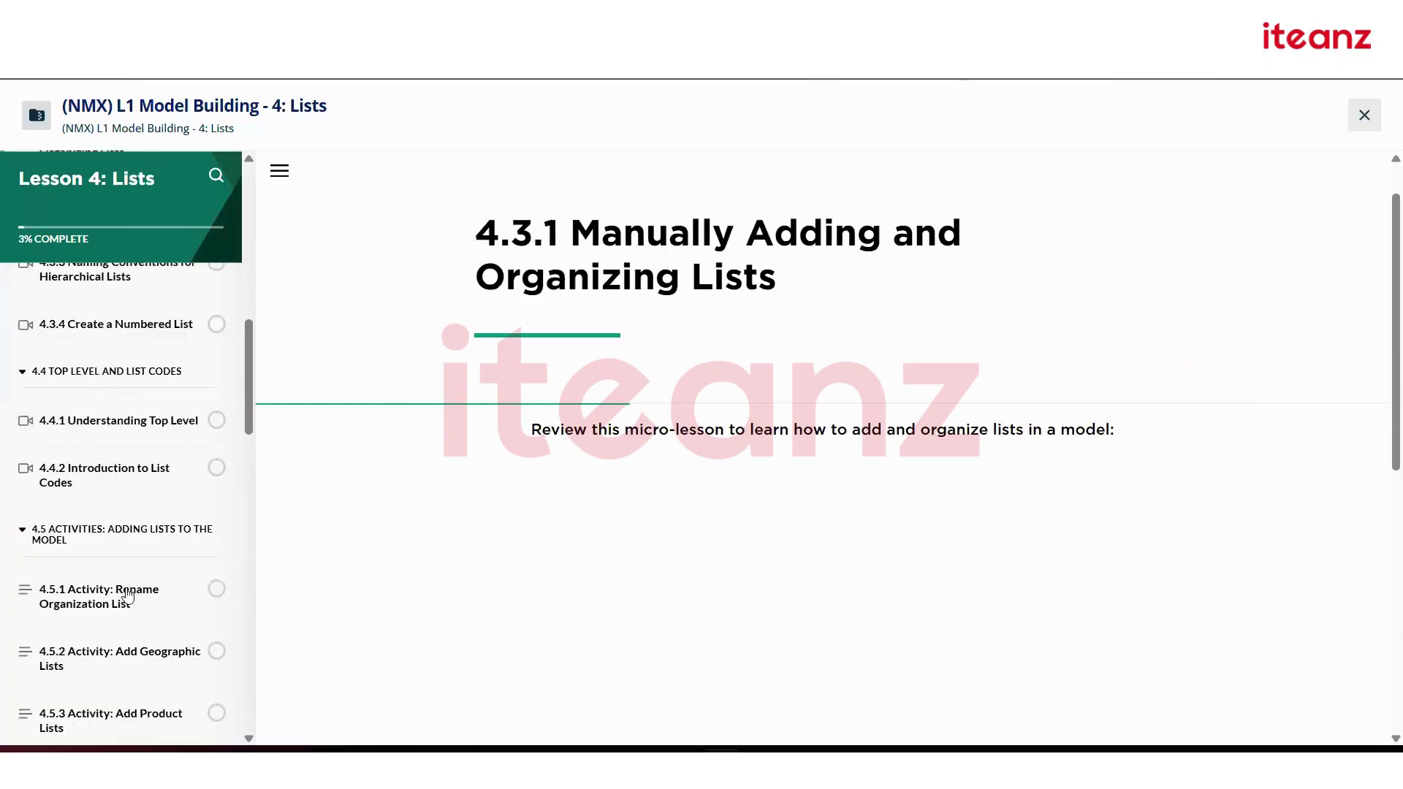
{"action": "scroll", "coordinate": [130, 603], "scroll_direction": "down", "scroll_amount": 3}
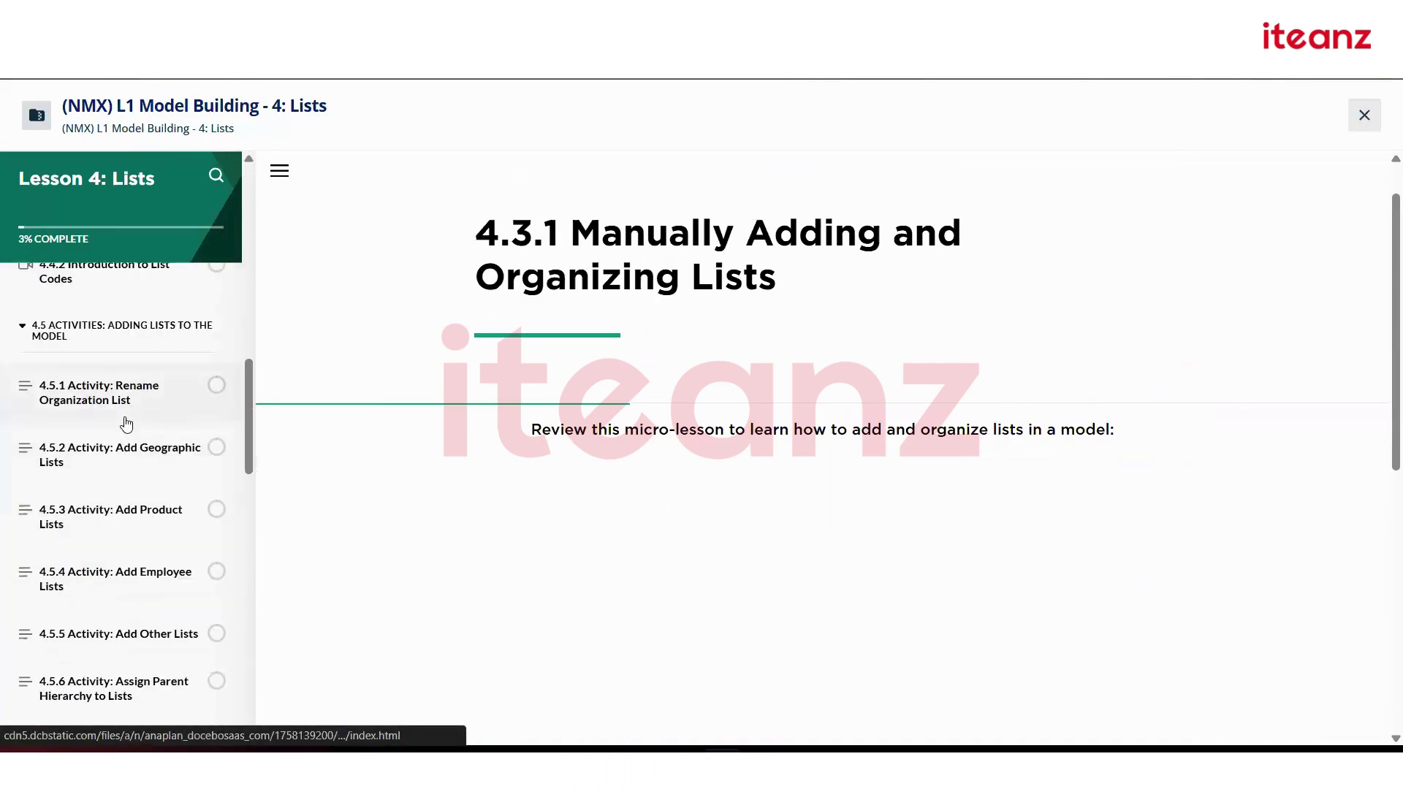
{"action": "scroll", "coordinate": [175, 621], "scroll_direction": "down", "scroll_amount": 5}
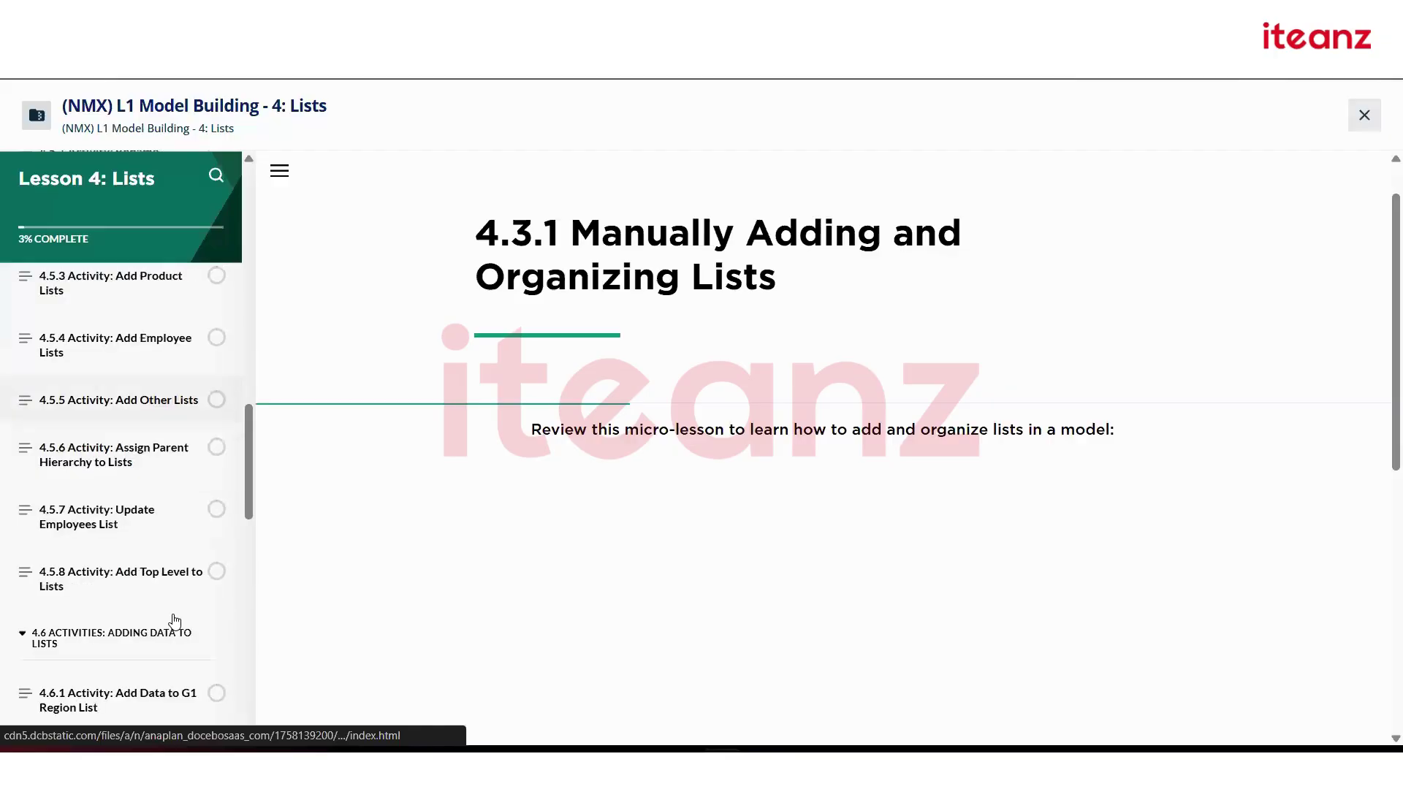
{"action": "scroll", "coordinate": [174, 621], "scroll_direction": "down", "scroll_amount": 15}
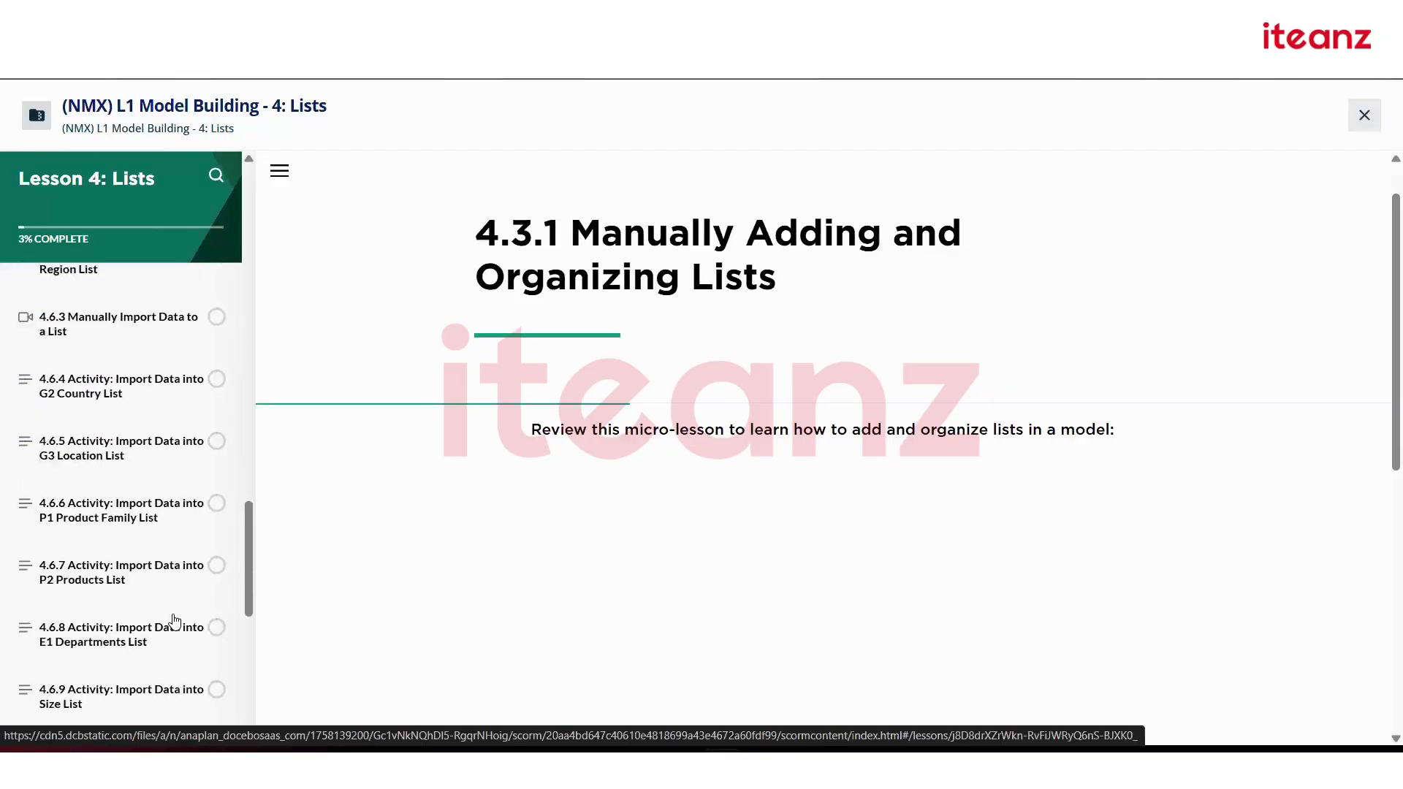
{"action": "scroll", "coordinate": [174, 621], "scroll_direction": "down", "scroll_amount": 1}
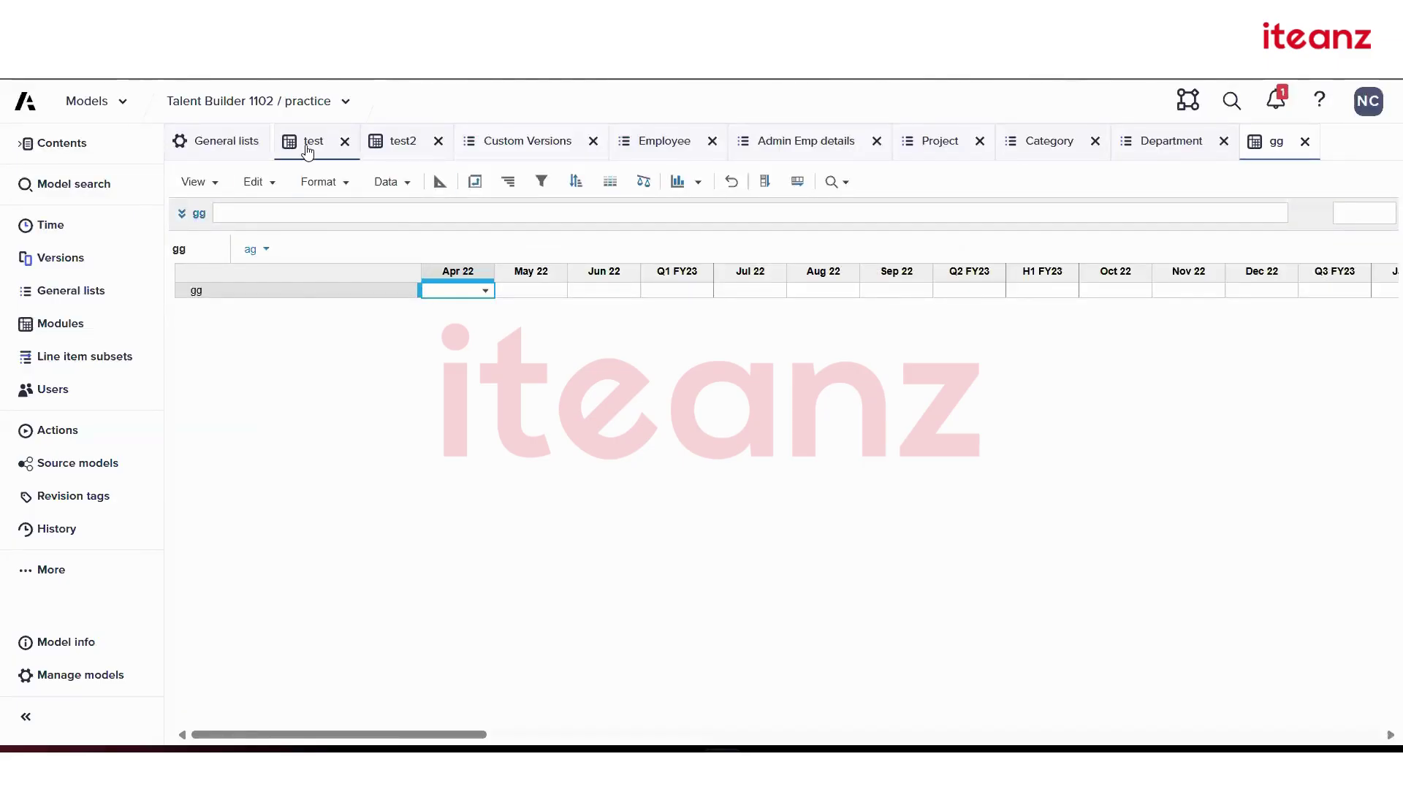
- Start an import into the Employee list from the uploaded file Products (1), and accept its comma-separated file options after checking the preview
{"action": "left_click", "coordinate": [678, 146]}
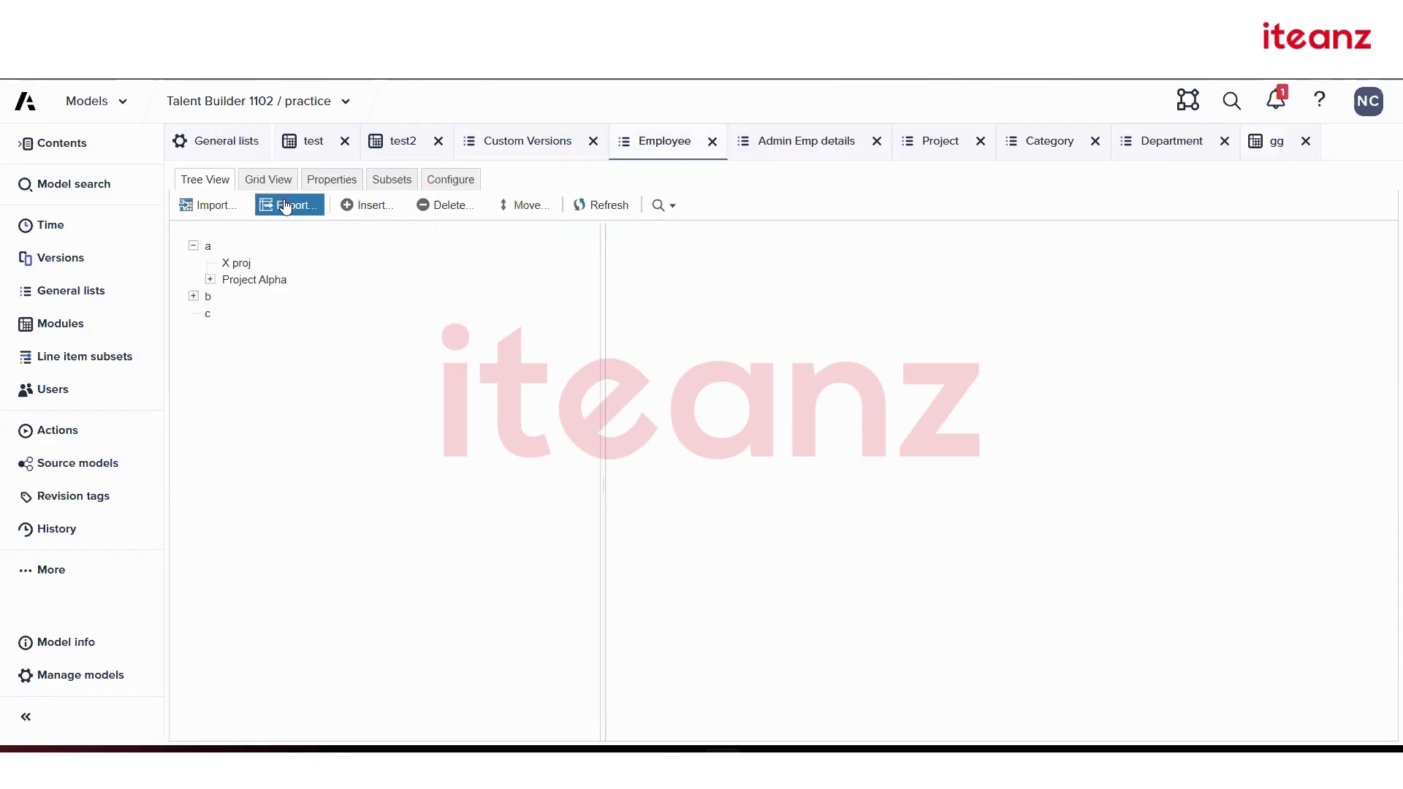
{"action": "left_click", "coordinate": [202, 207]}
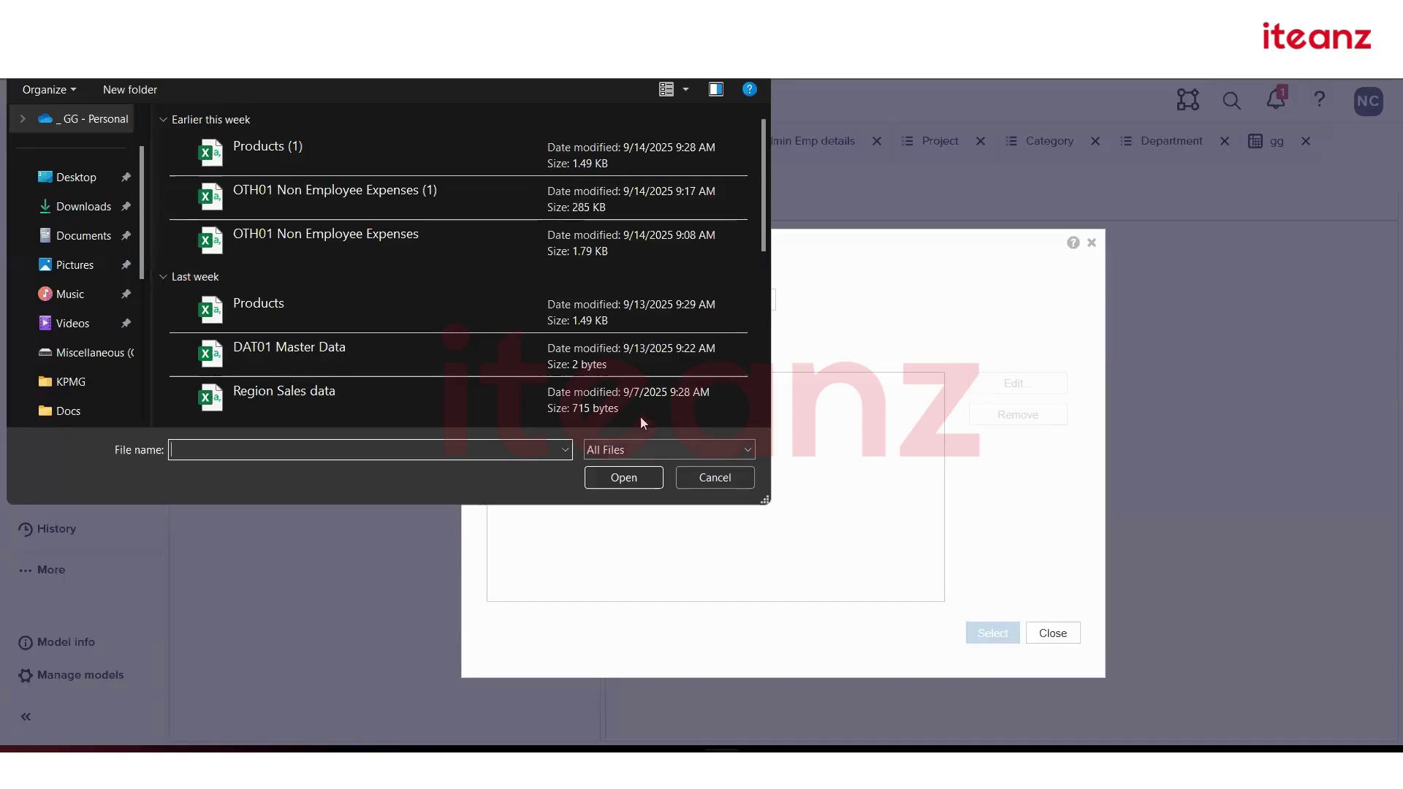
{"action": "left_click", "coordinate": [368, 157]}
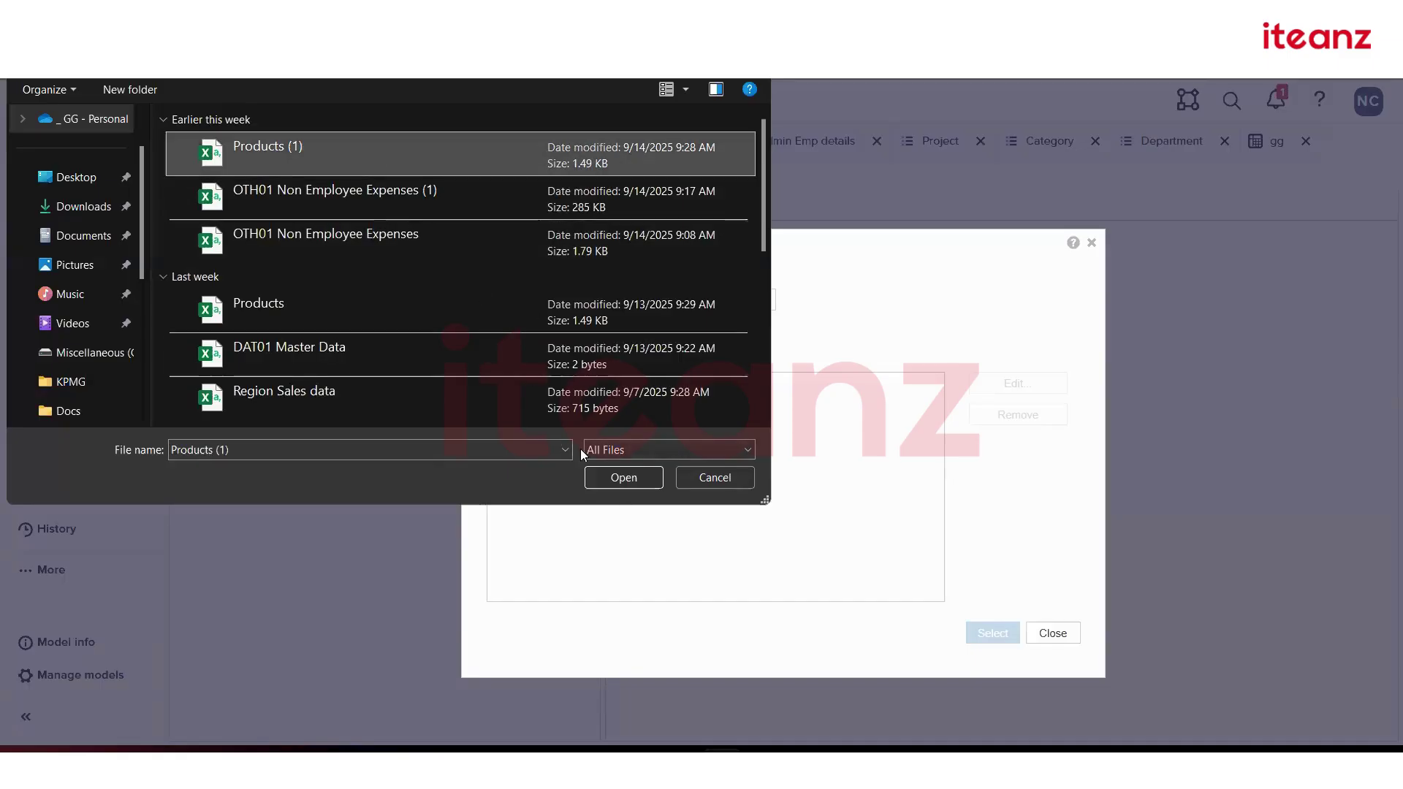
{"action": "left_click", "coordinate": [630, 475]}
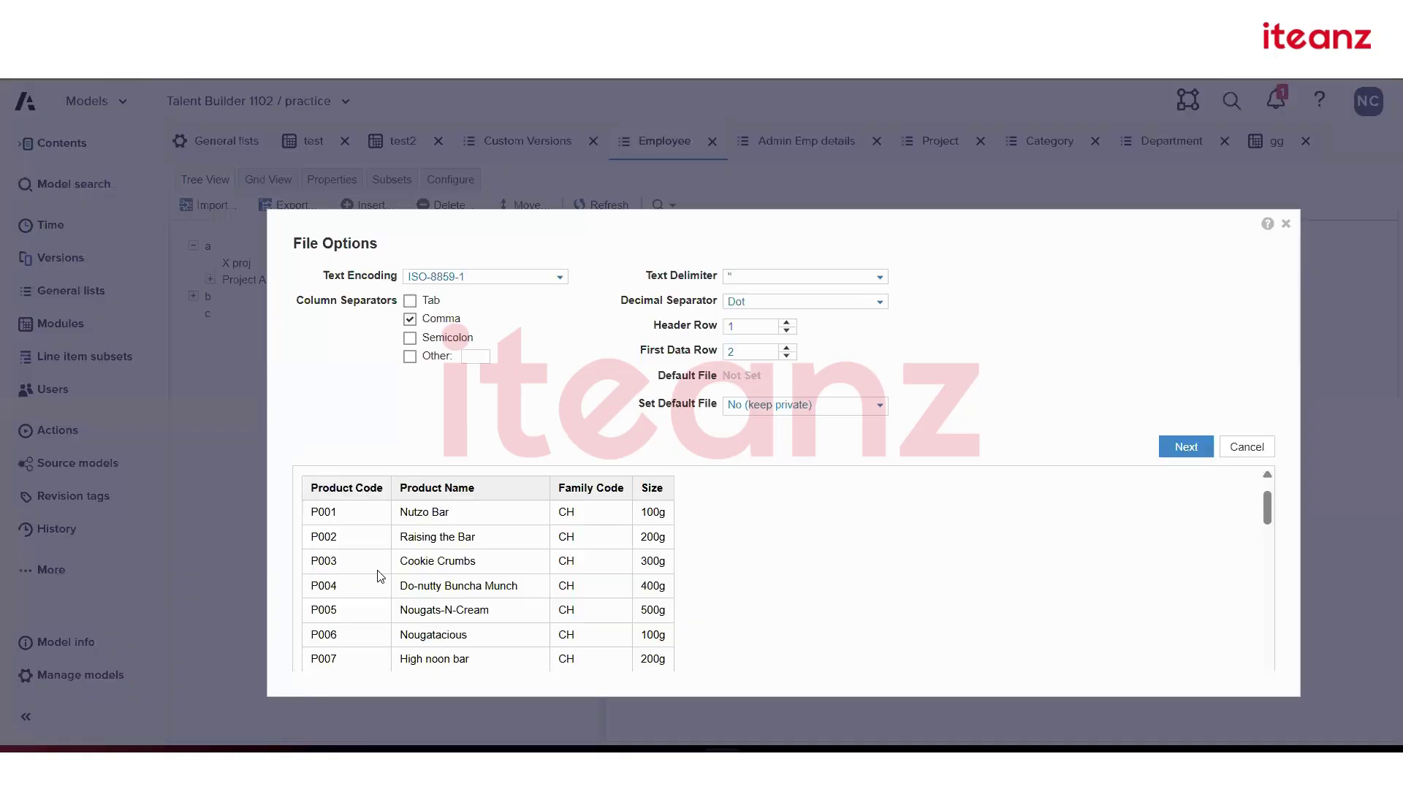
{"action": "scroll", "coordinate": [380, 576], "scroll_direction": "down", "scroll_amount": 15}
{"action": "scroll", "coordinate": [379, 577], "scroll_direction": "up", "scroll_amount": 15}
{"action": "left_click", "coordinate": [1181, 447]}
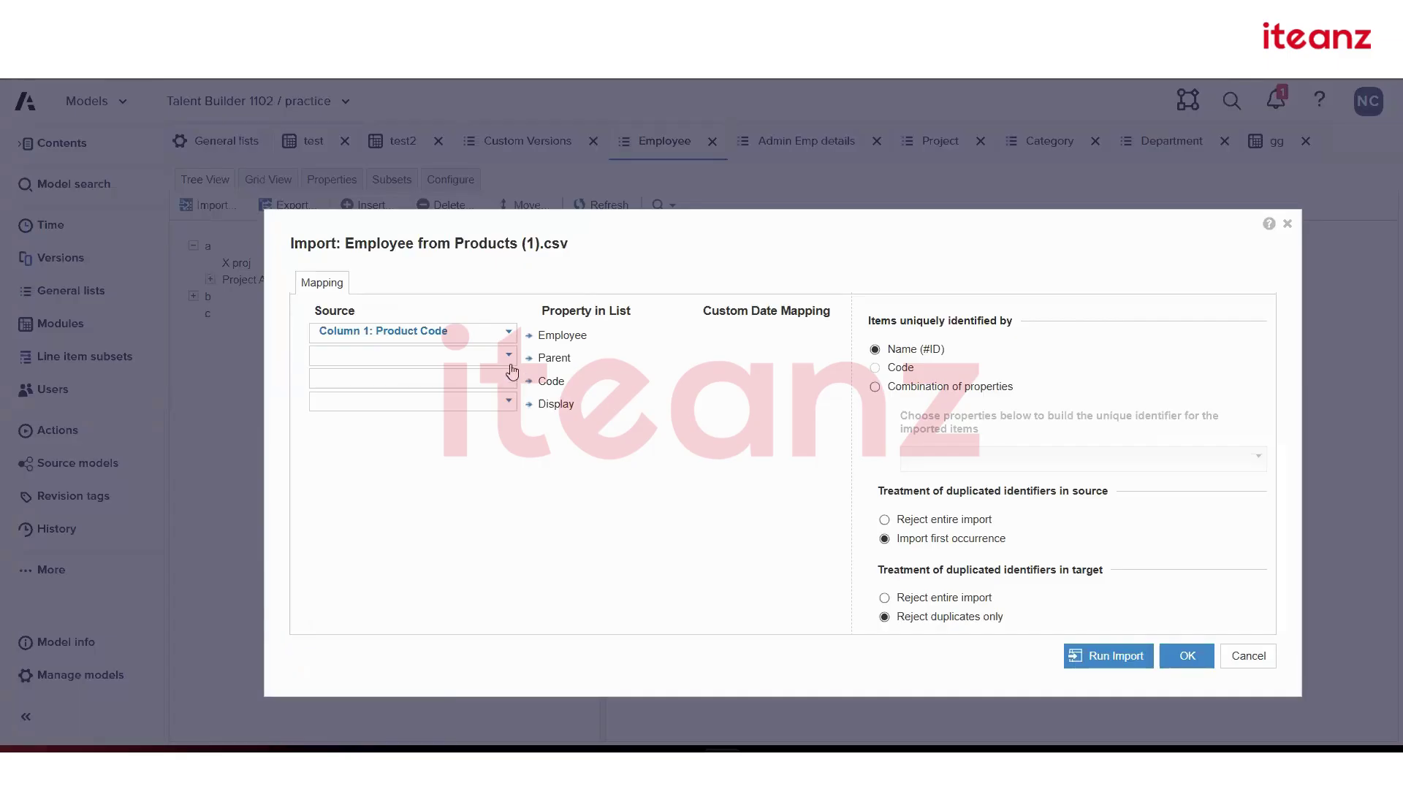
- Map Column 1: Product Code to the Code property and try to run the Employee import
{"action": "left_click", "coordinate": [510, 377]}
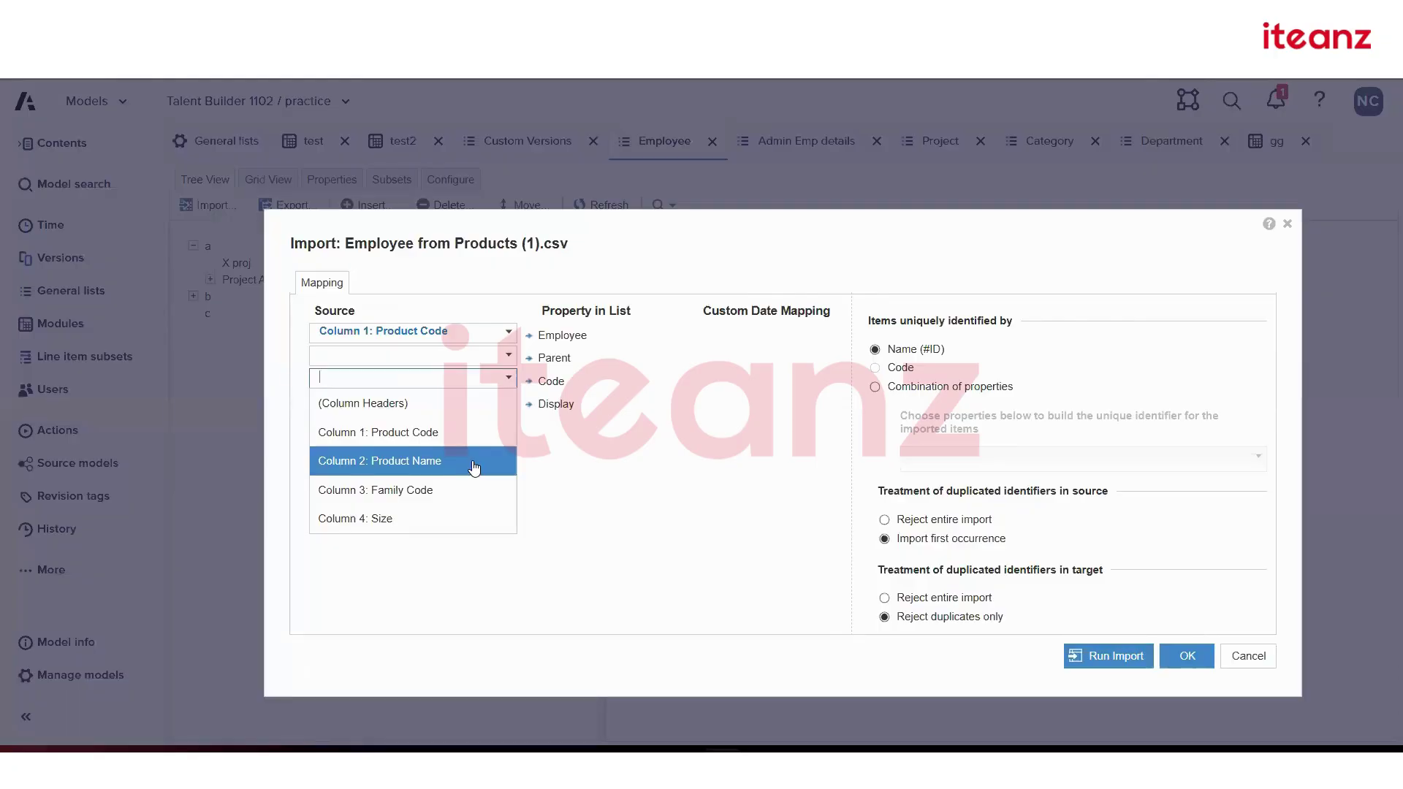
{"action": "left_click", "coordinate": [479, 431]}
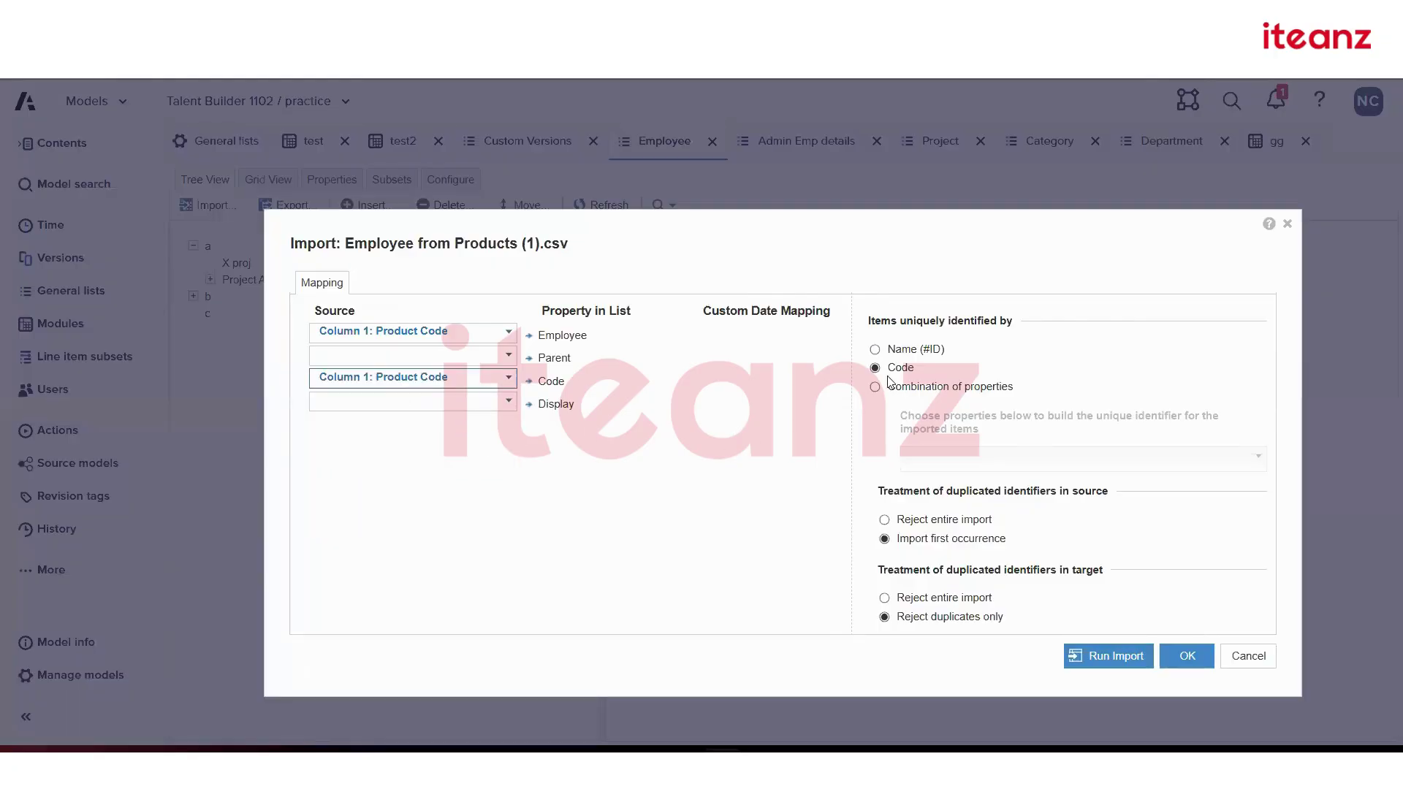
{"action": "left_click", "coordinate": [1107, 657]}
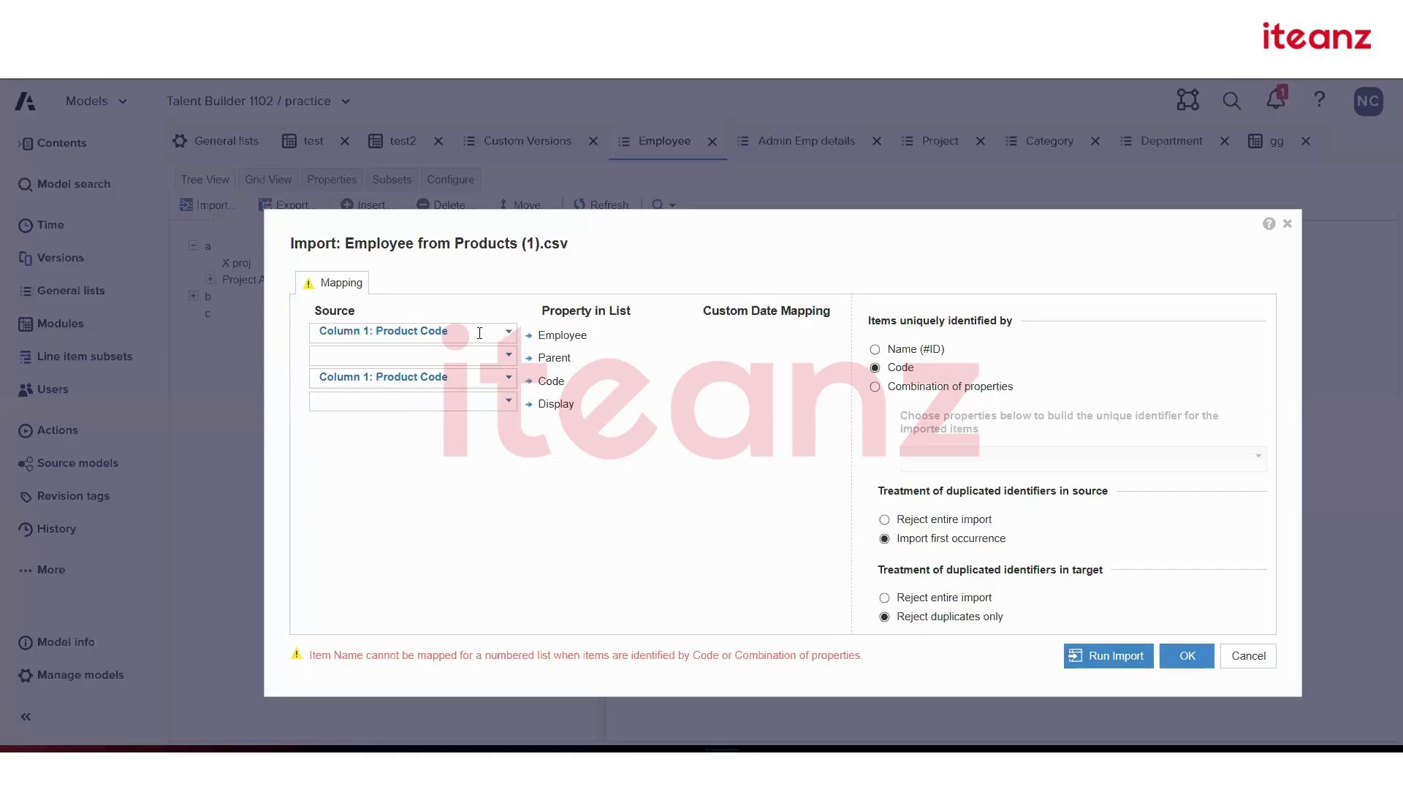
- Try mapping Column 2: Product Name to the Employee property in place of Product Code
{"action": "left_click_drag", "start_coordinate": [479, 333], "coordinate": [314, 332]}
{"action": "key", "text": "BackSpace"}
{"action": "left_click", "coordinate": [670, 437]}
{"action": "left_click", "coordinate": [509, 332]}
{"action": "left_click", "coordinate": [443, 416]}
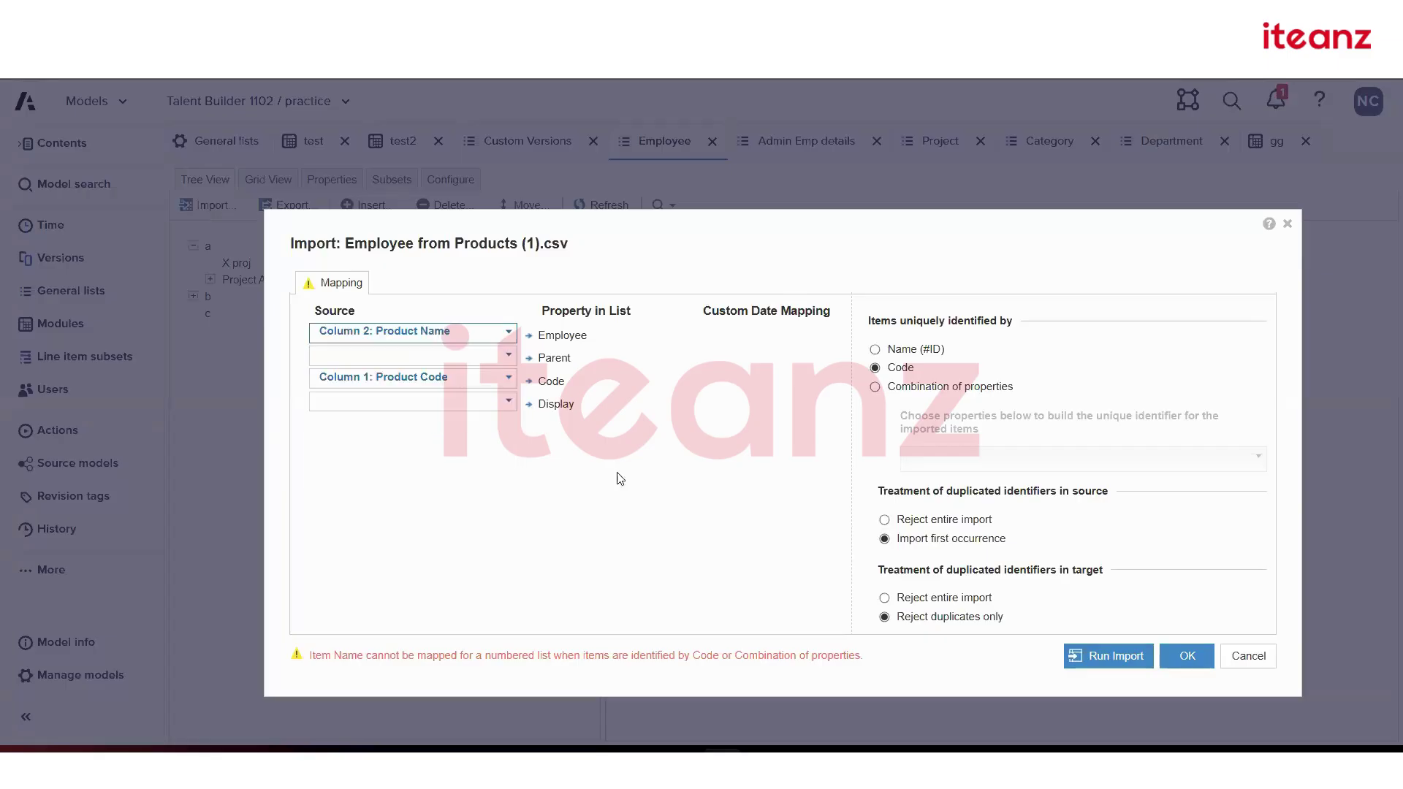
- Clear the source column mapped to the Employee property, run the import, and close its result summary
{"action": "left_click", "coordinate": [509, 334]}
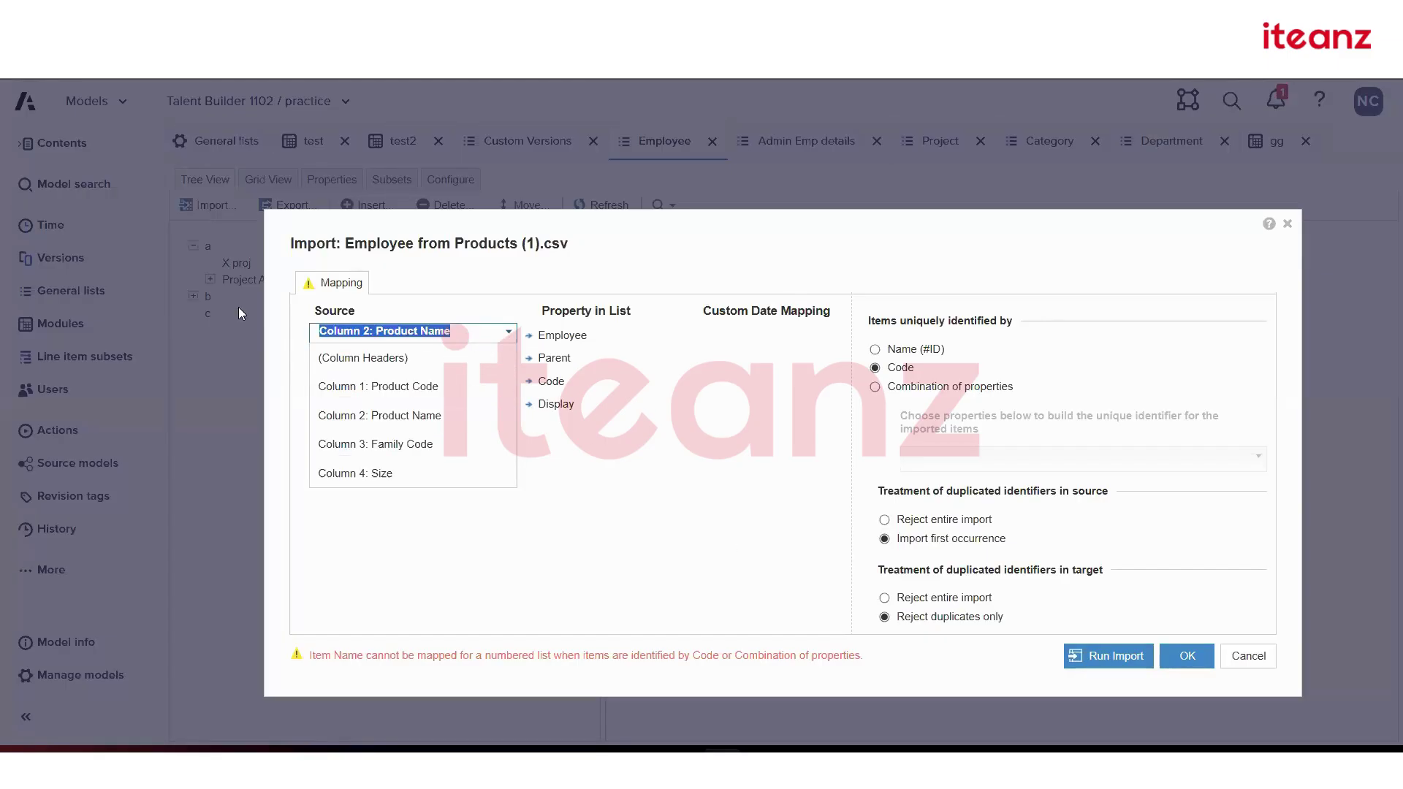
{"action": "left_click", "coordinate": [745, 538]}
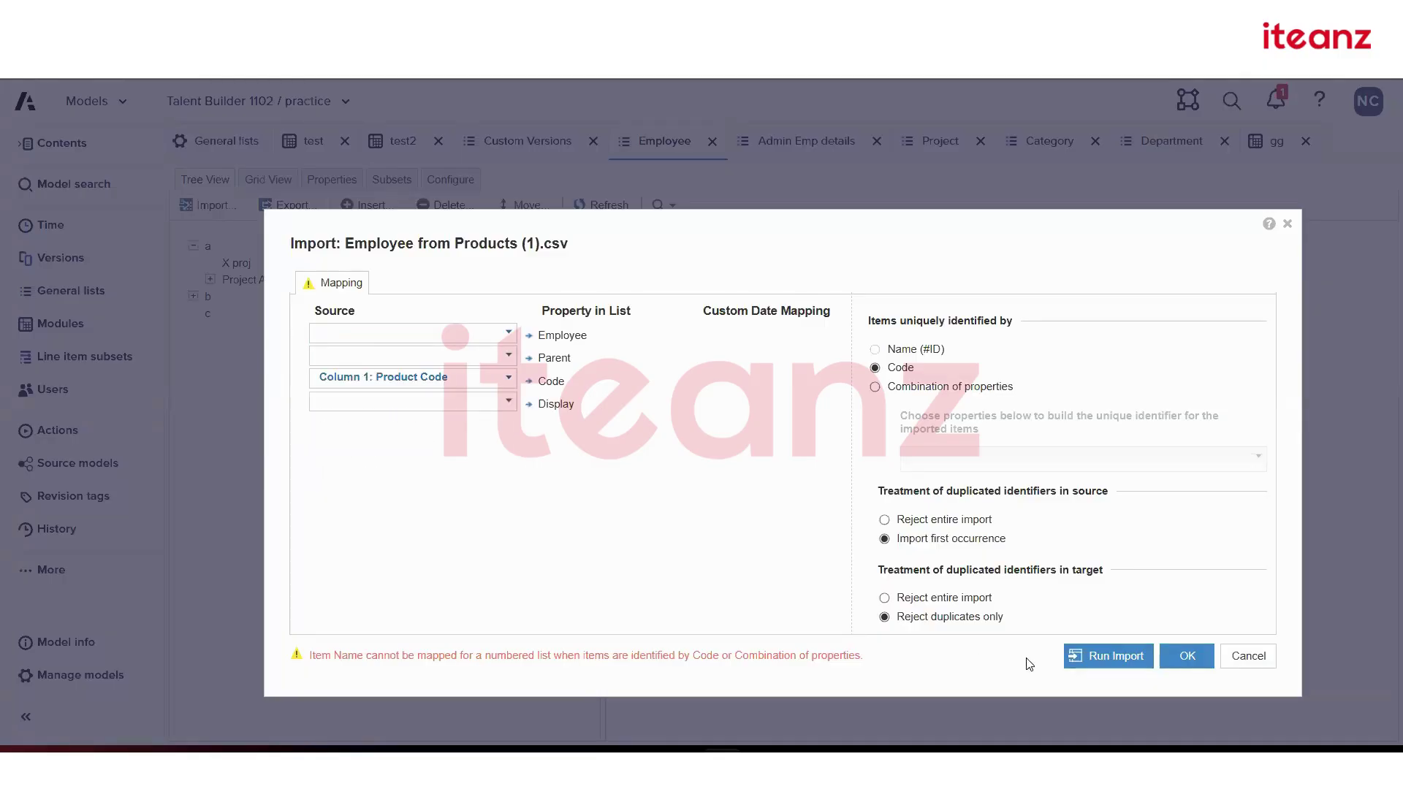
{"action": "left_click", "coordinate": [1074, 657]}
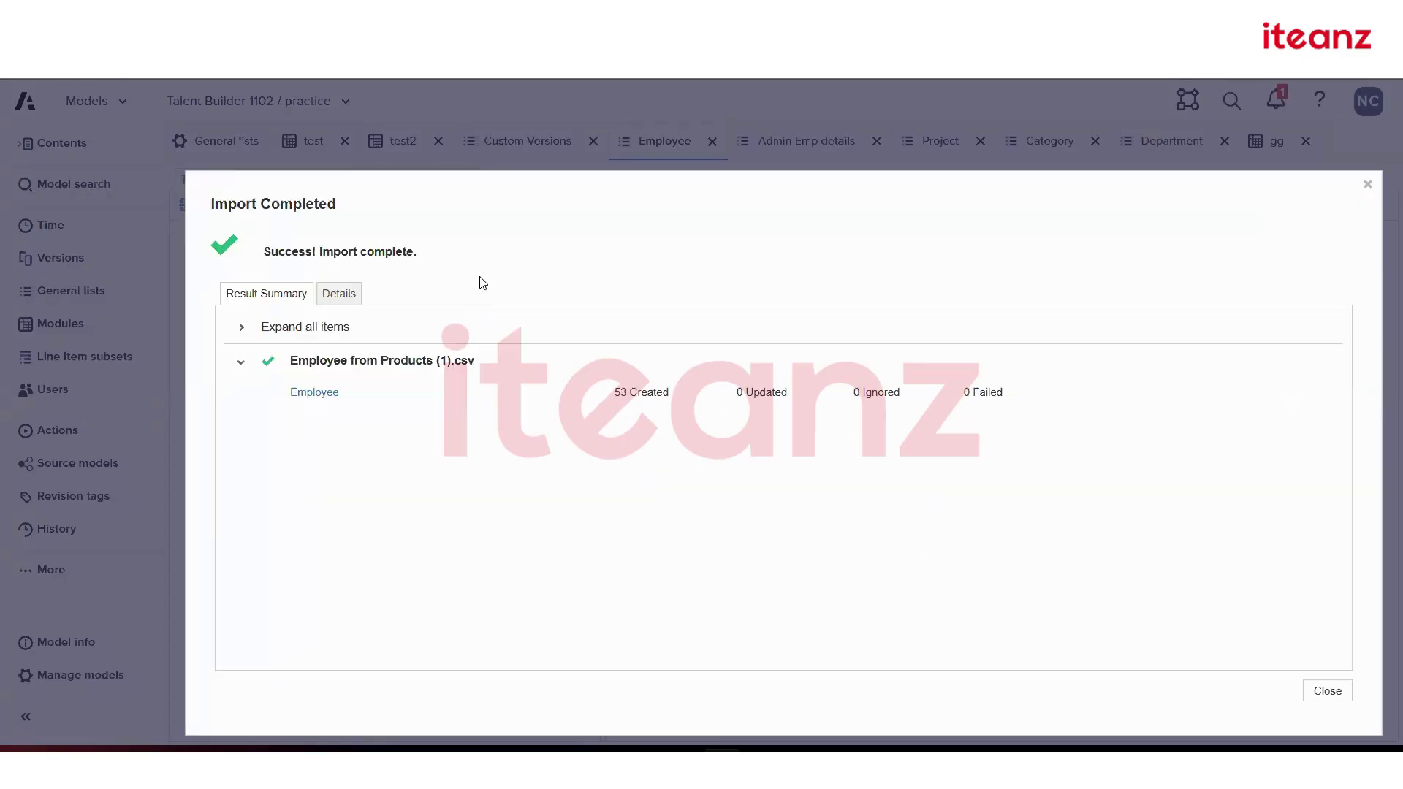
{"action": "key", "text": "Escape"}
- Review the imported items and their codes in the Employee list's Grid View, down to the last row
{"action": "left_click", "coordinate": [263, 179]}
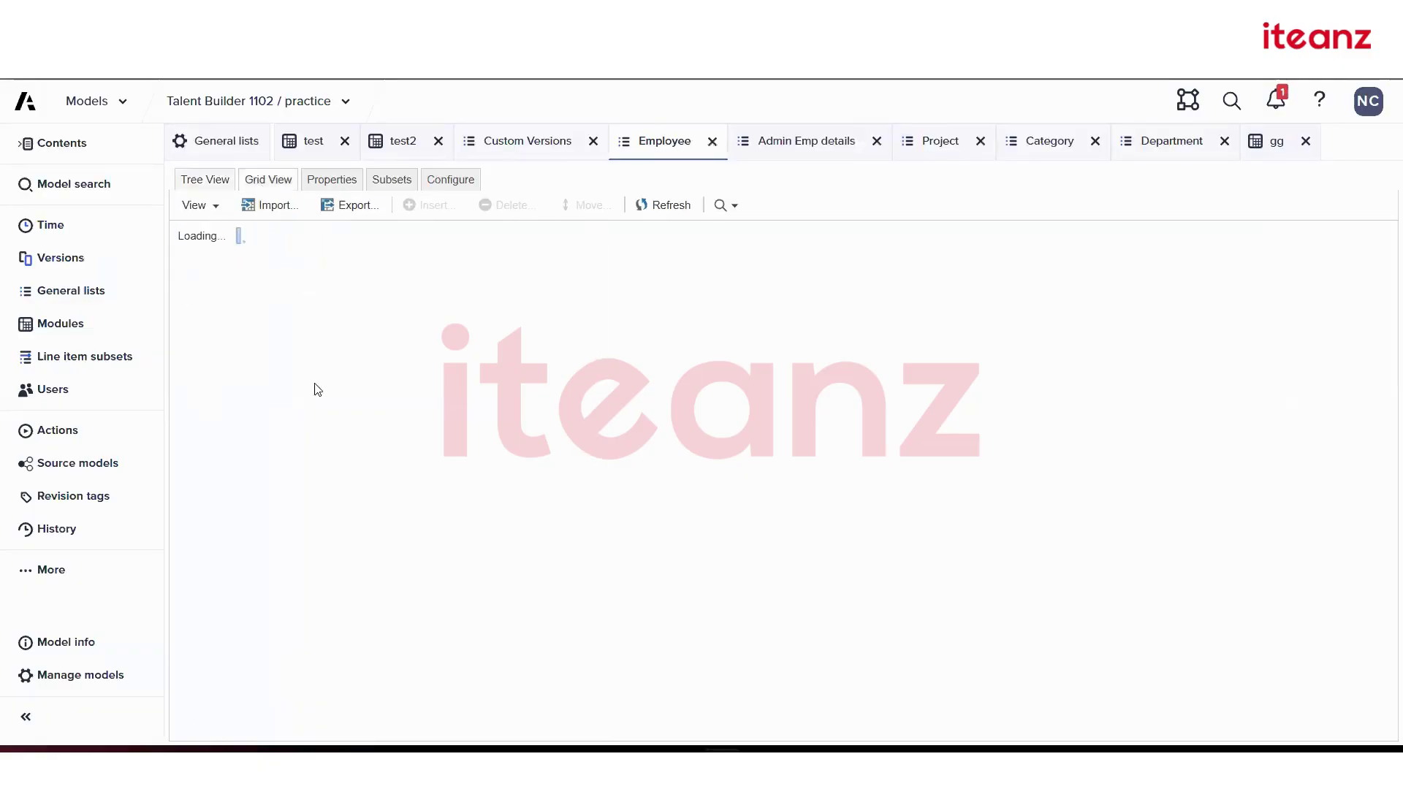
{"action": "scroll", "coordinate": [316, 475], "scroll_direction": "down", "scroll_amount": 10}
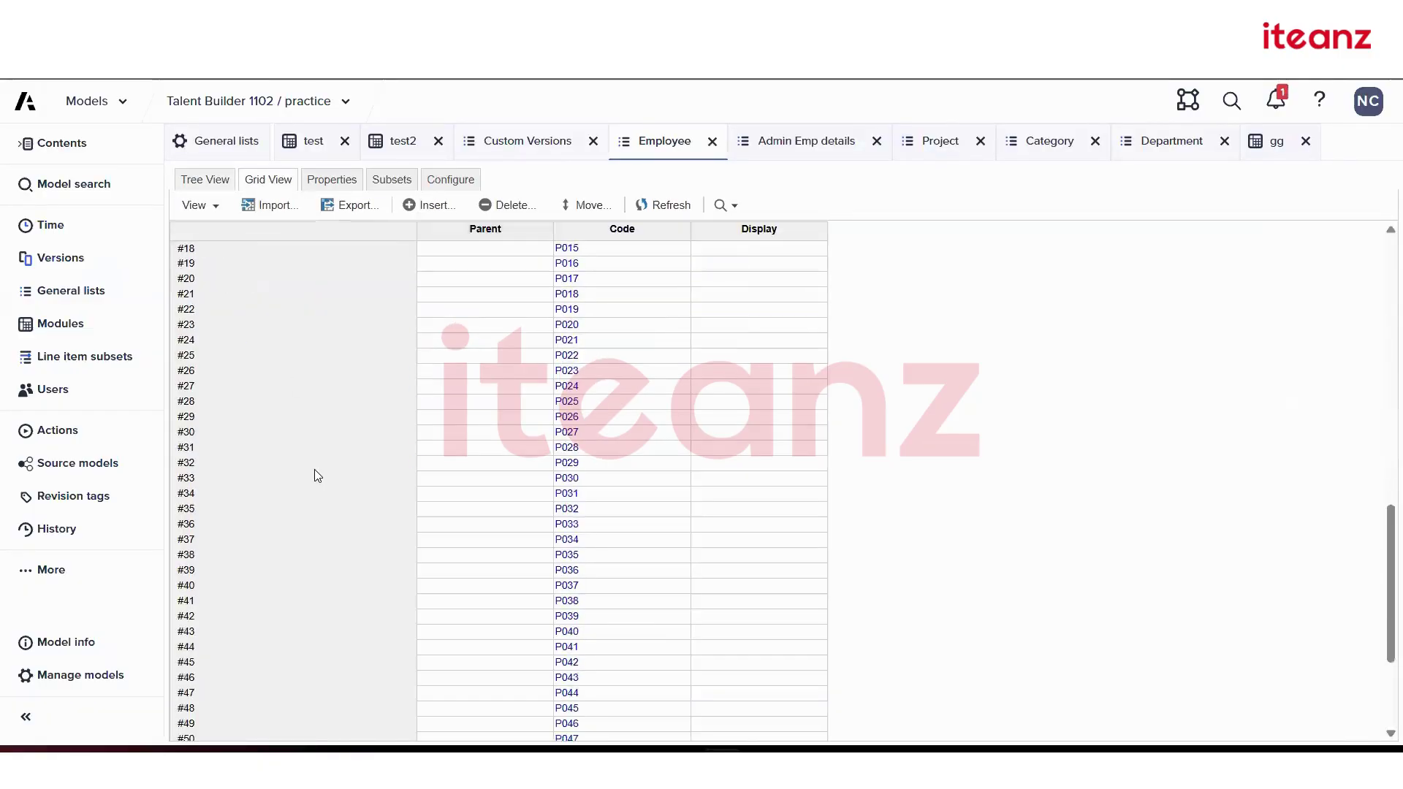
{"action": "scroll", "coordinate": [316, 475], "scroll_direction": "down", "scroll_amount": 3}
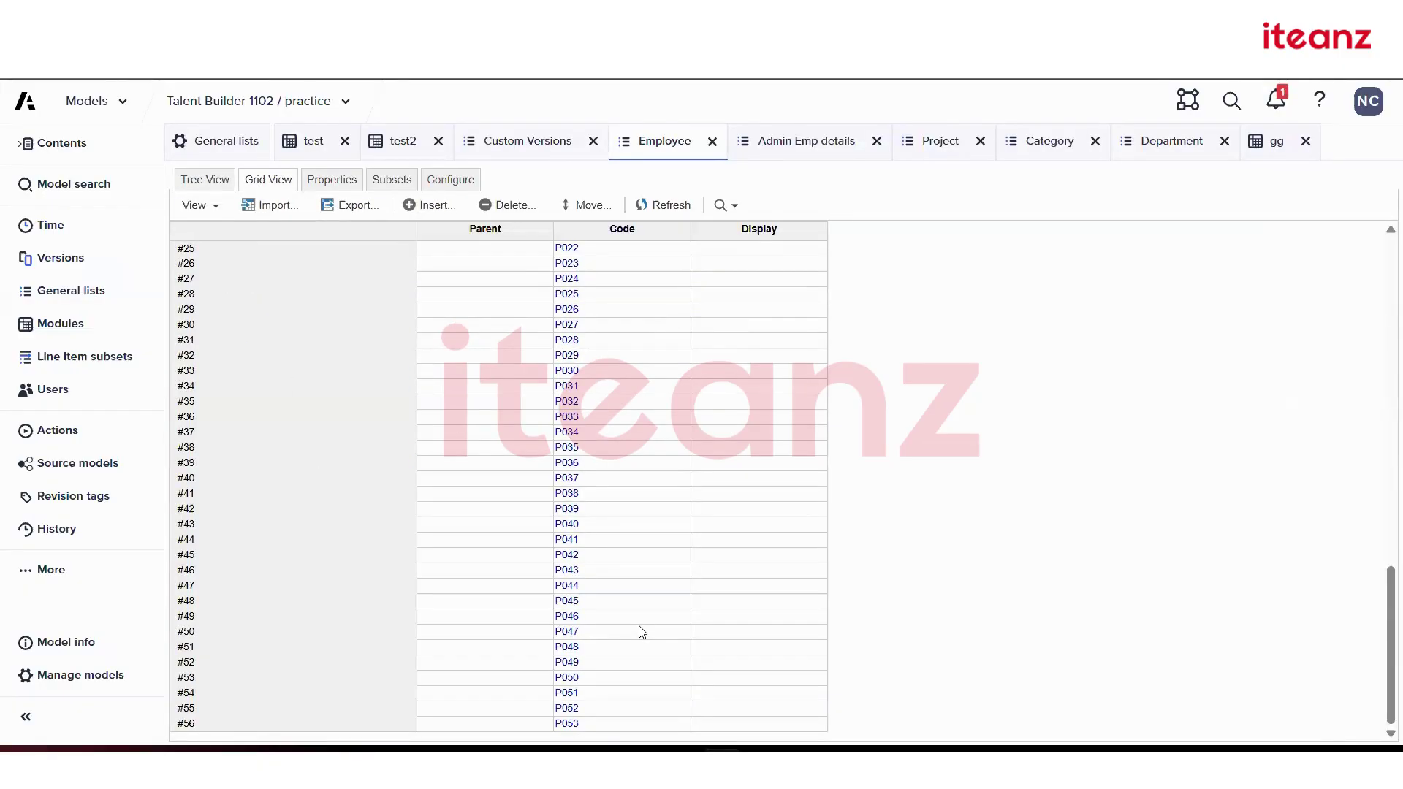
{"action": "scroll", "coordinate": [642, 632], "scroll_direction": "up", "scroll_amount": 13}
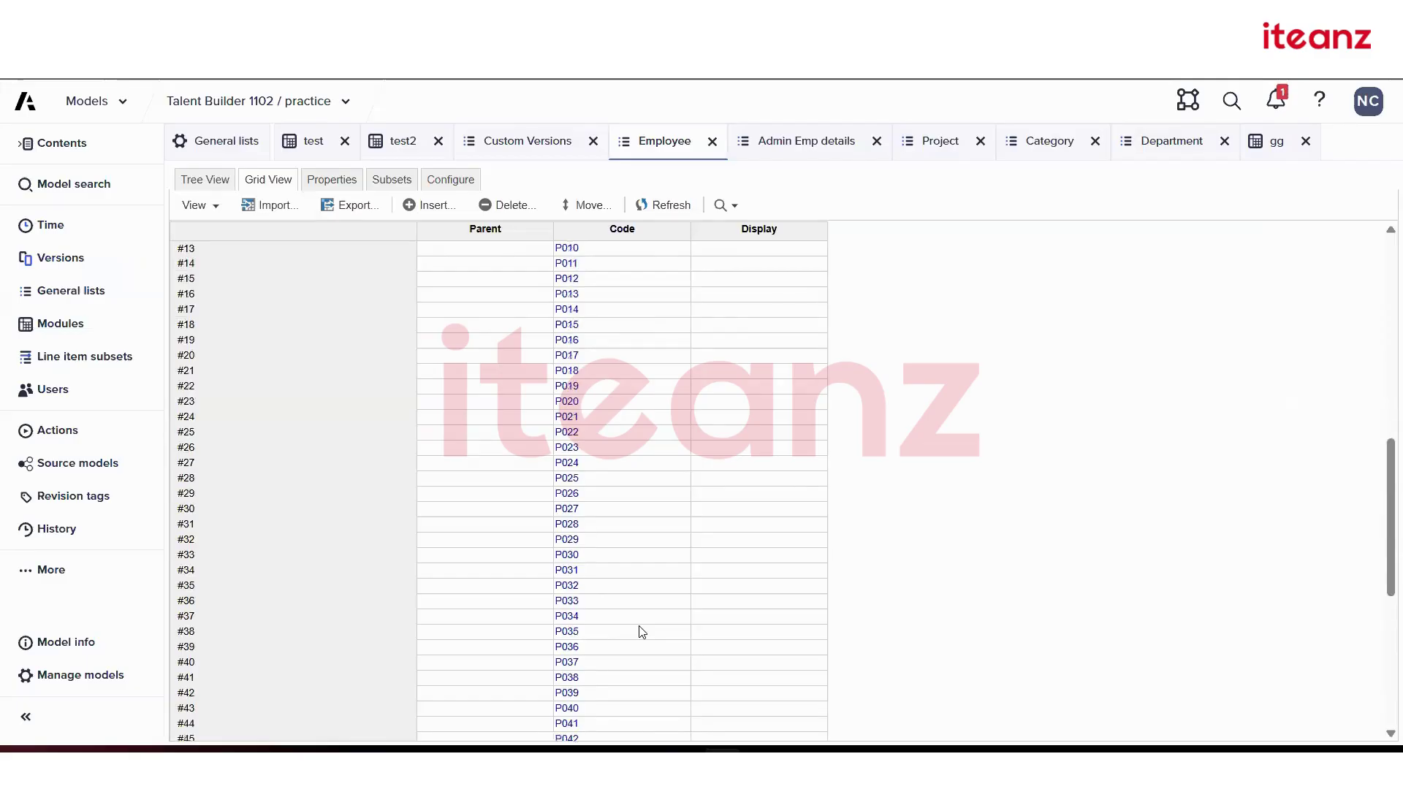
{"action": "left_click", "coordinate": [266, 205]}
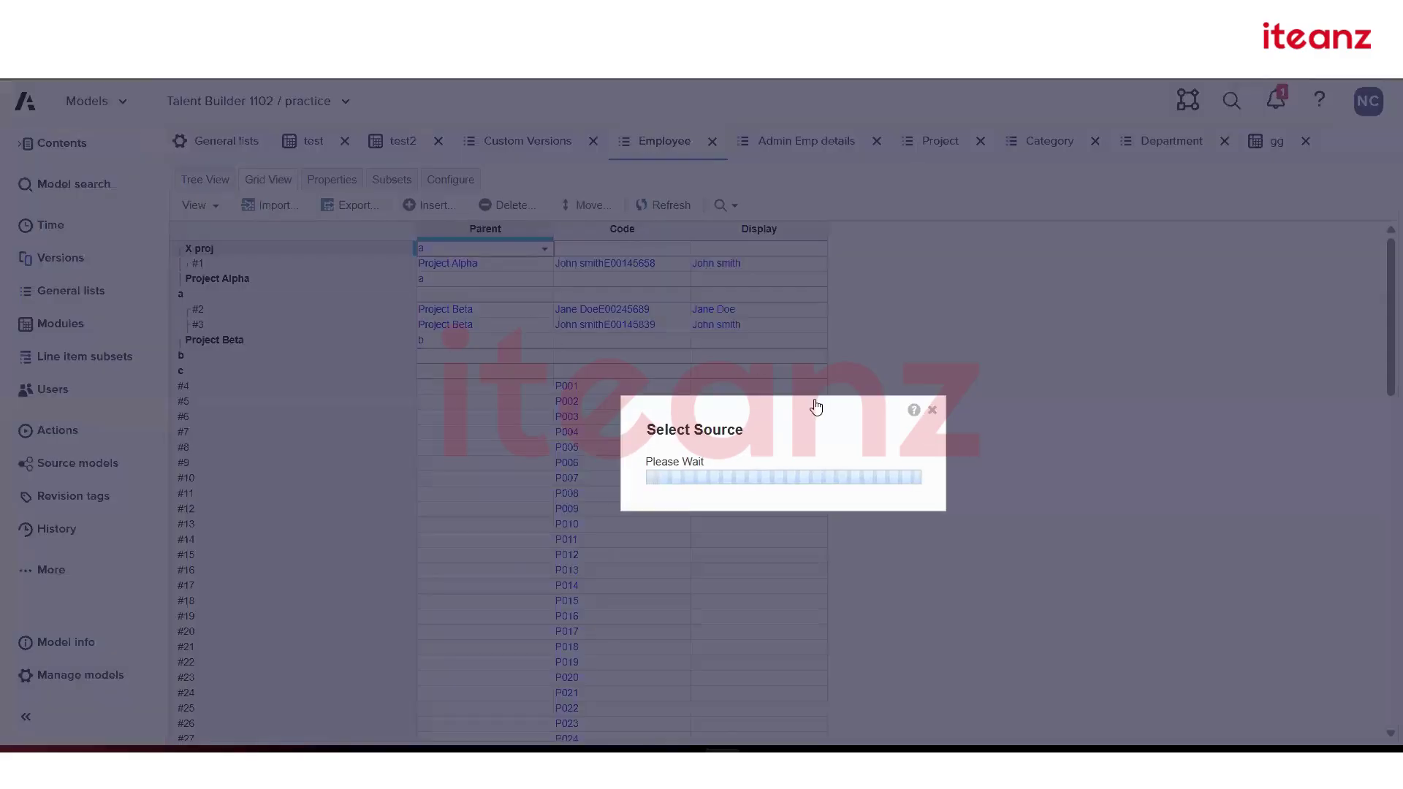
{"action": "key", "text": "Escape"}
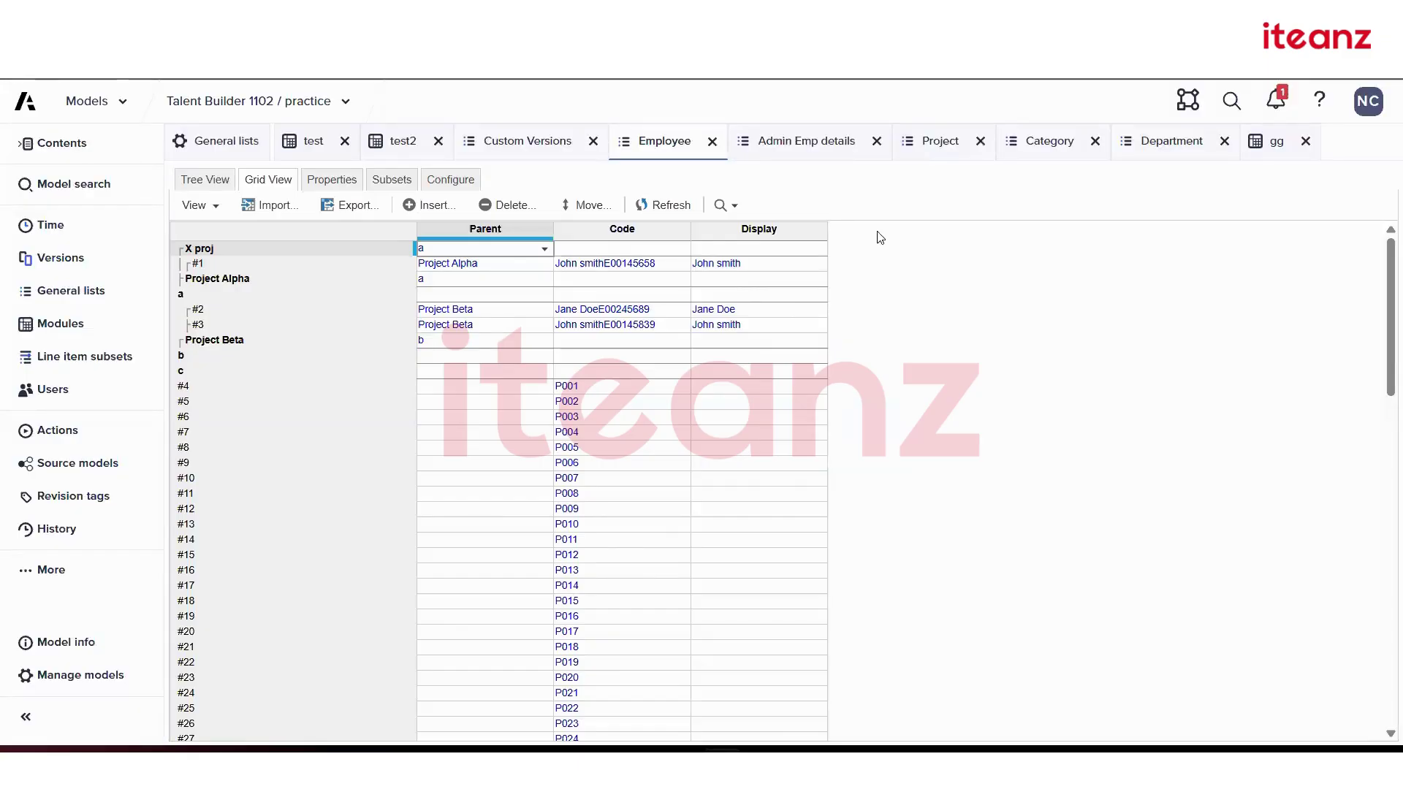
{"action": "left_click", "coordinate": [1179, 149]}
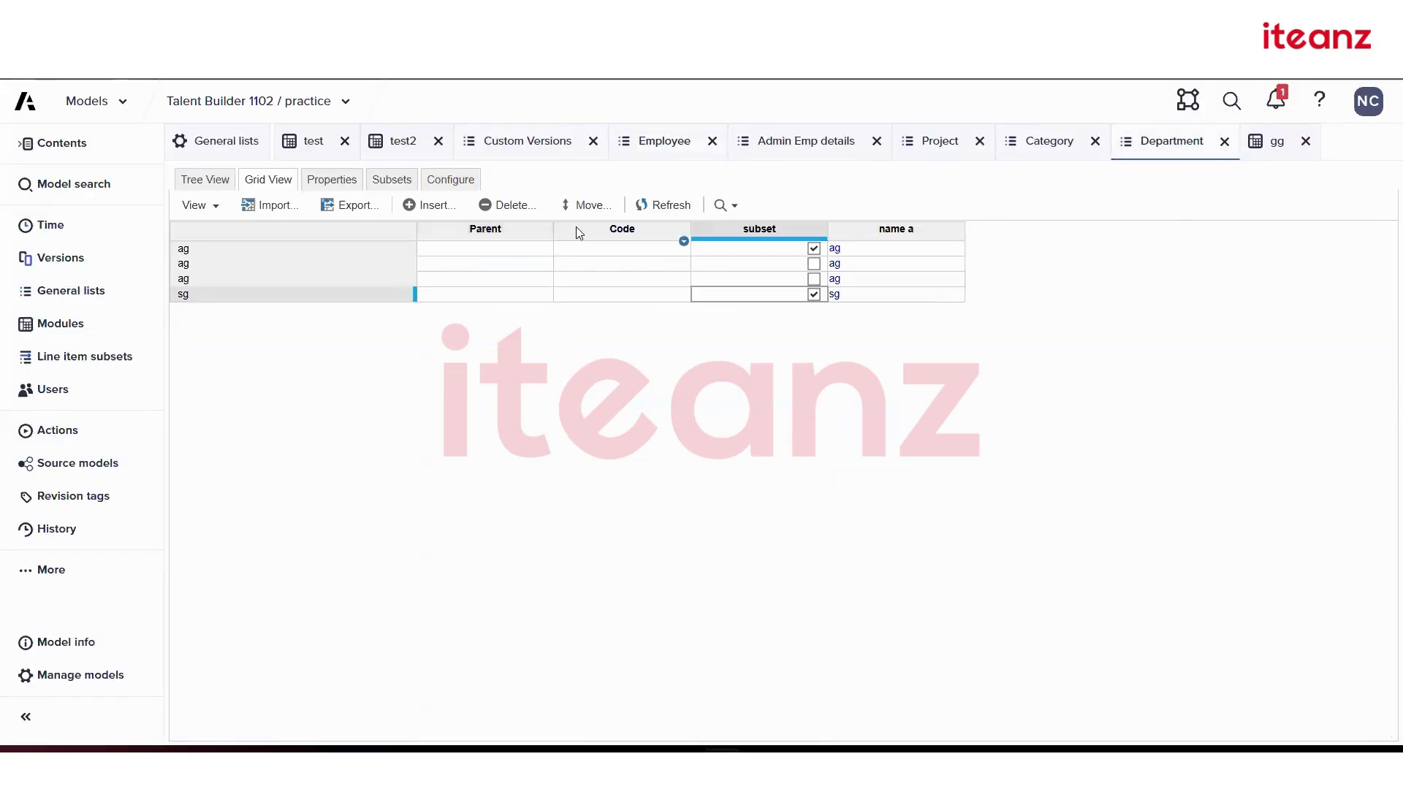
{"action": "left_click", "coordinate": [278, 206]}
{"action": "left_click", "coordinate": [1049, 140]}
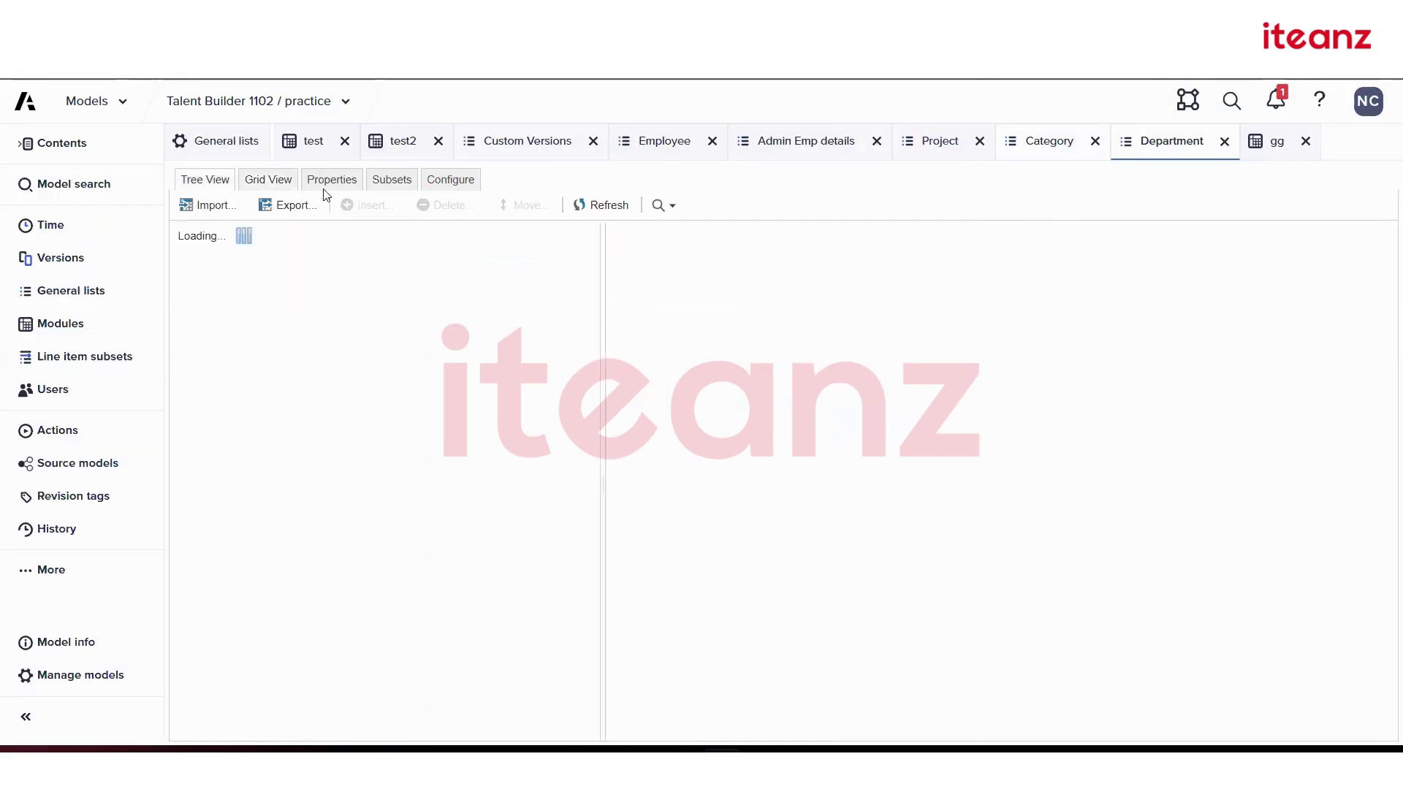
- Start an import into the Custom Versions list using the existing source Products (1).csv
{"action": "left_click", "coordinate": [517, 144]}
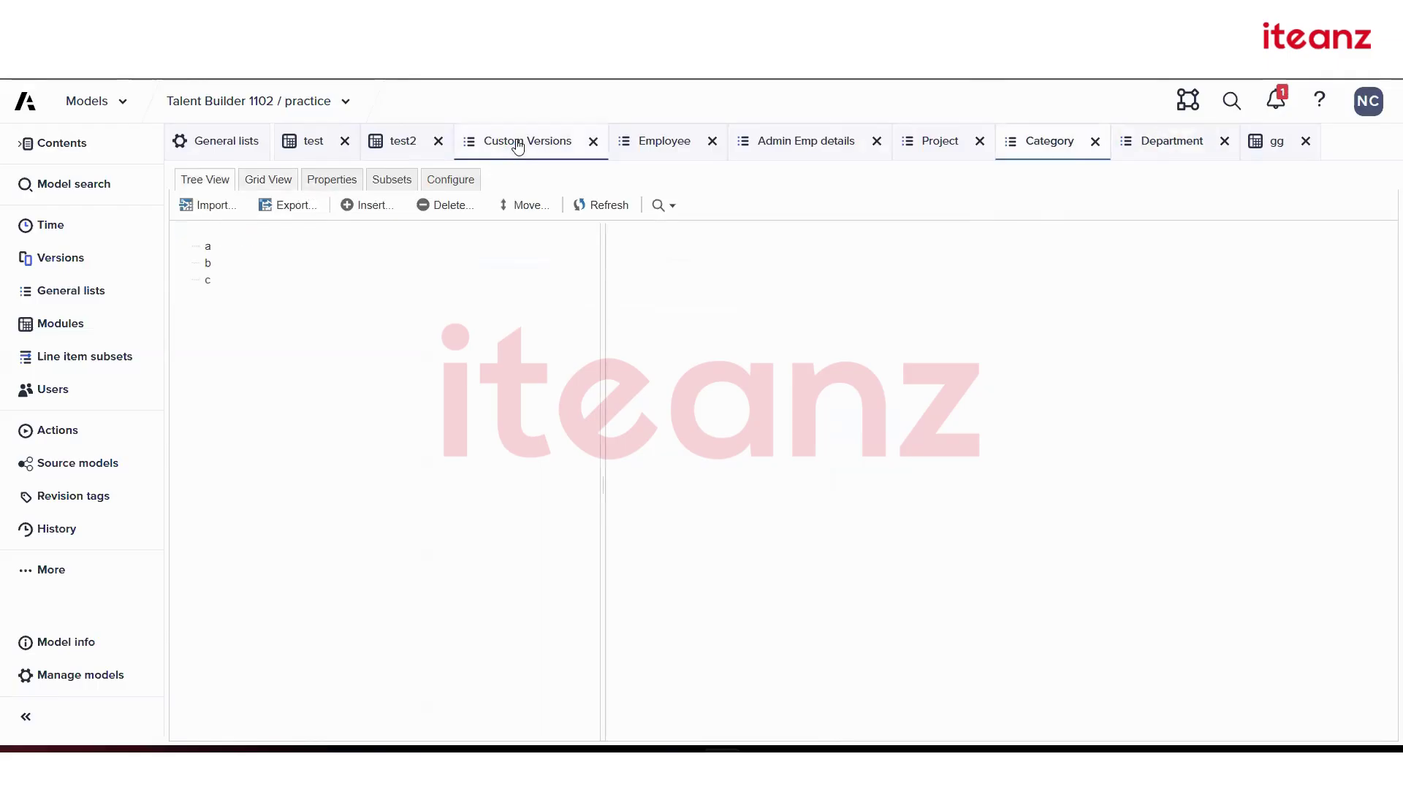
{"action": "left_click", "coordinate": [219, 206]}
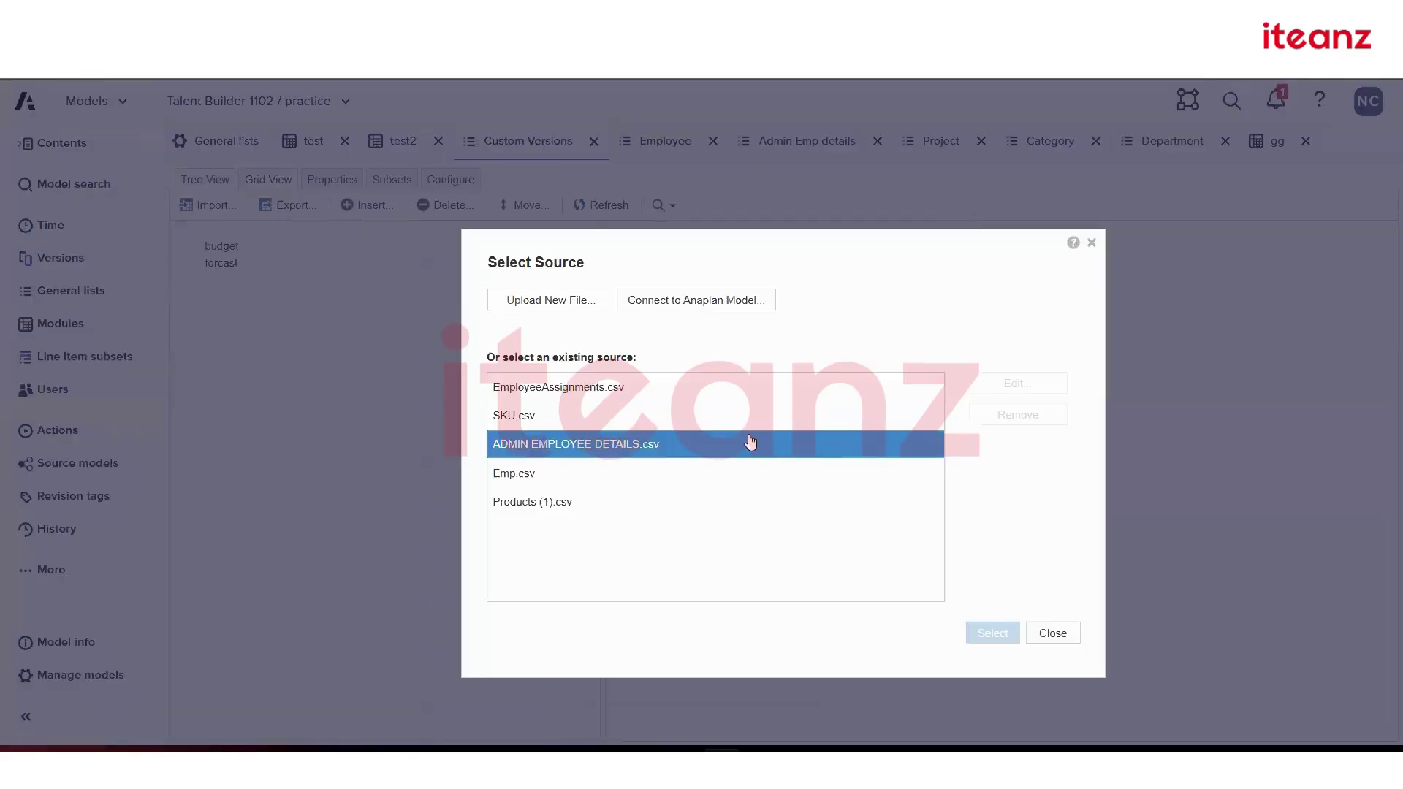
{"action": "left_click", "coordinate": [573, 502]}
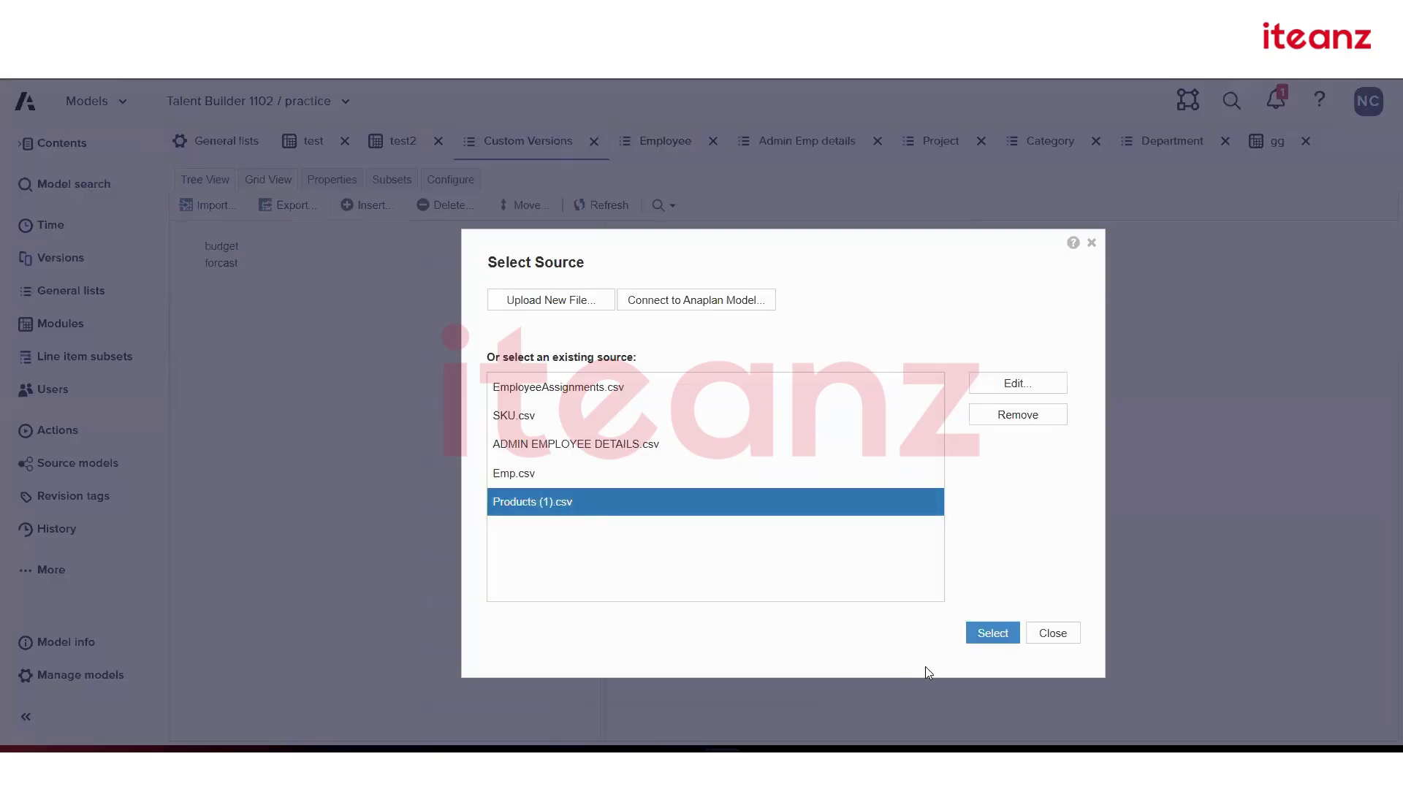
{"action": "left_click", "coordinate": [992, 633]}
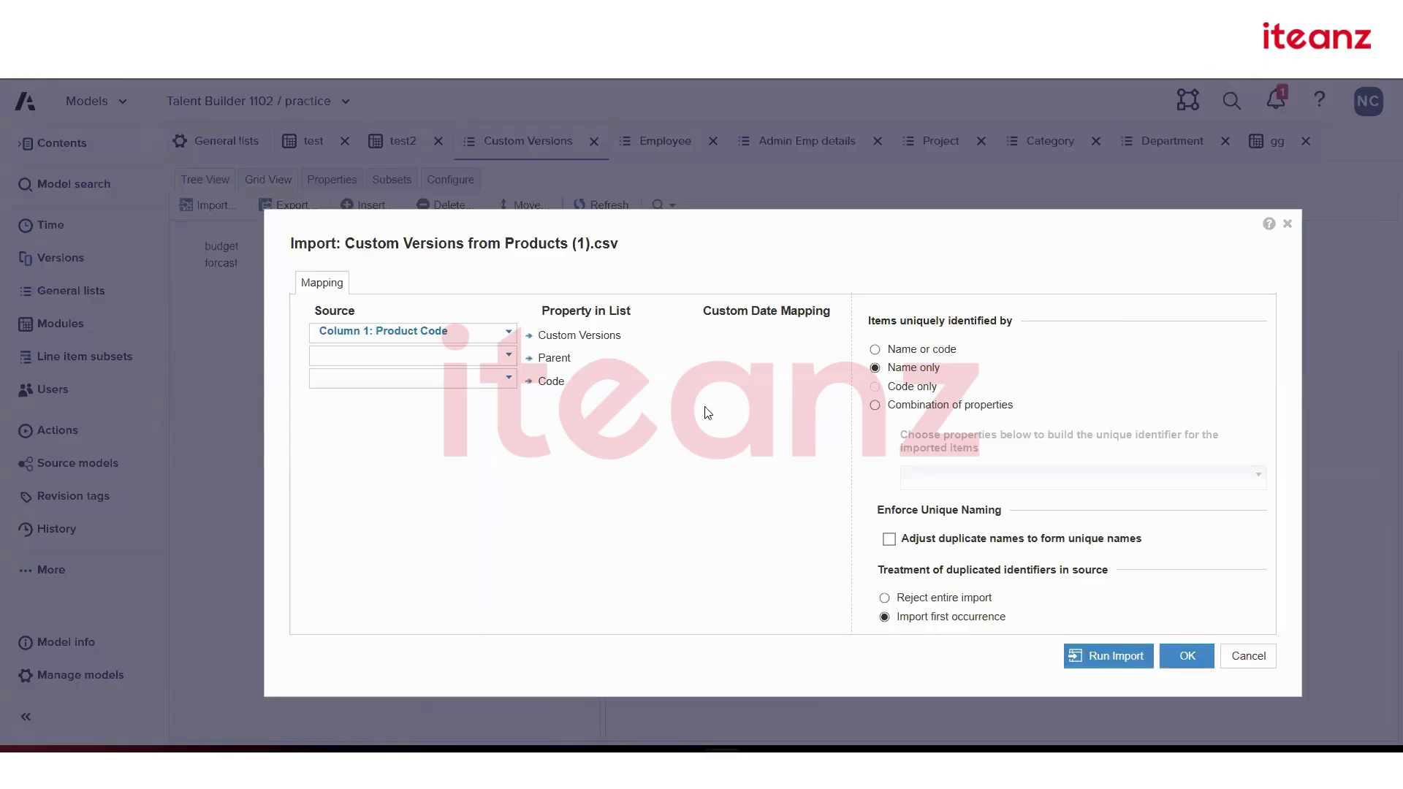
- Import into Custom Versions with Product Name as the items, Product Code as Code and identification by name or code, and close the result summary
{"action": "left_click", "coordinate": [508, 330]}
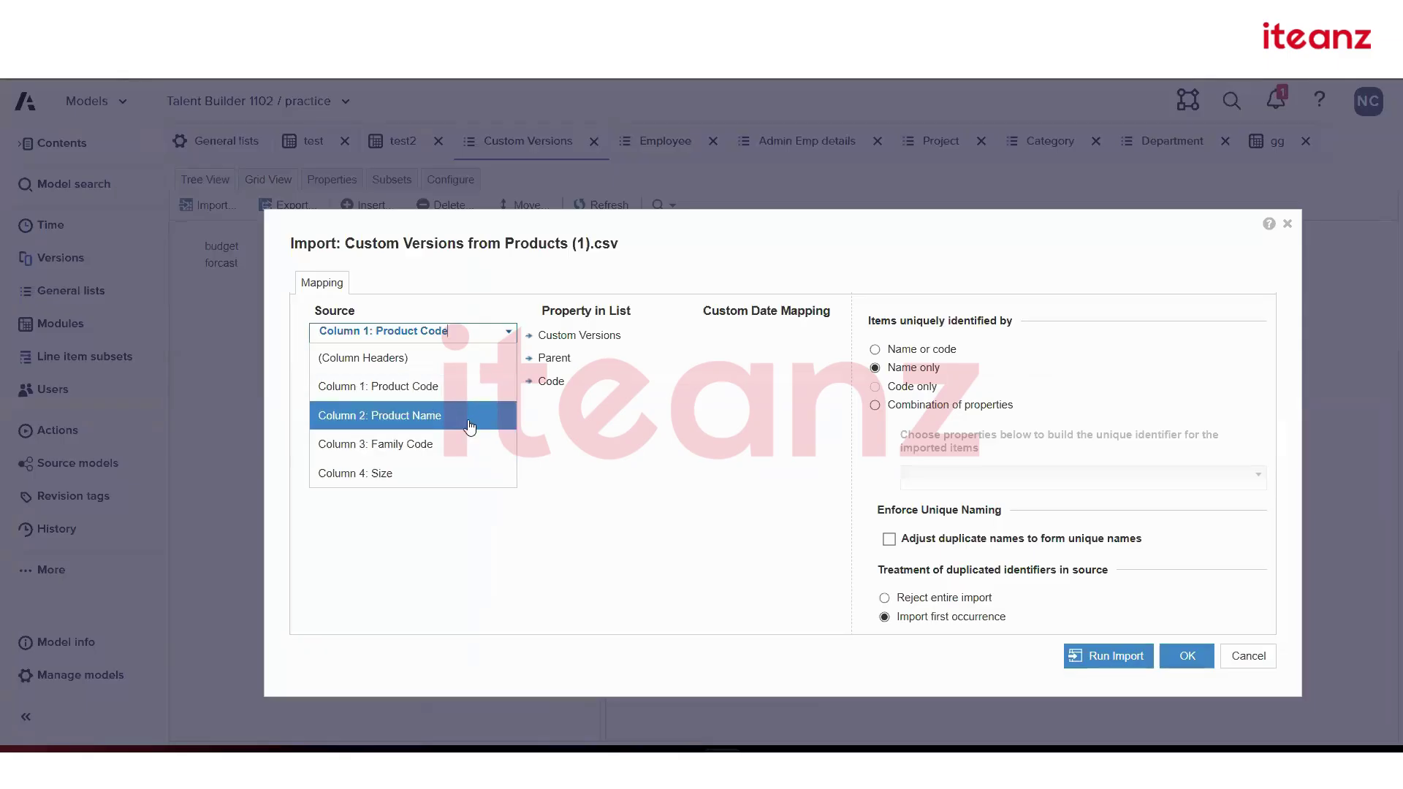
{"action": "left_click", "coordinate": [467, 418]}
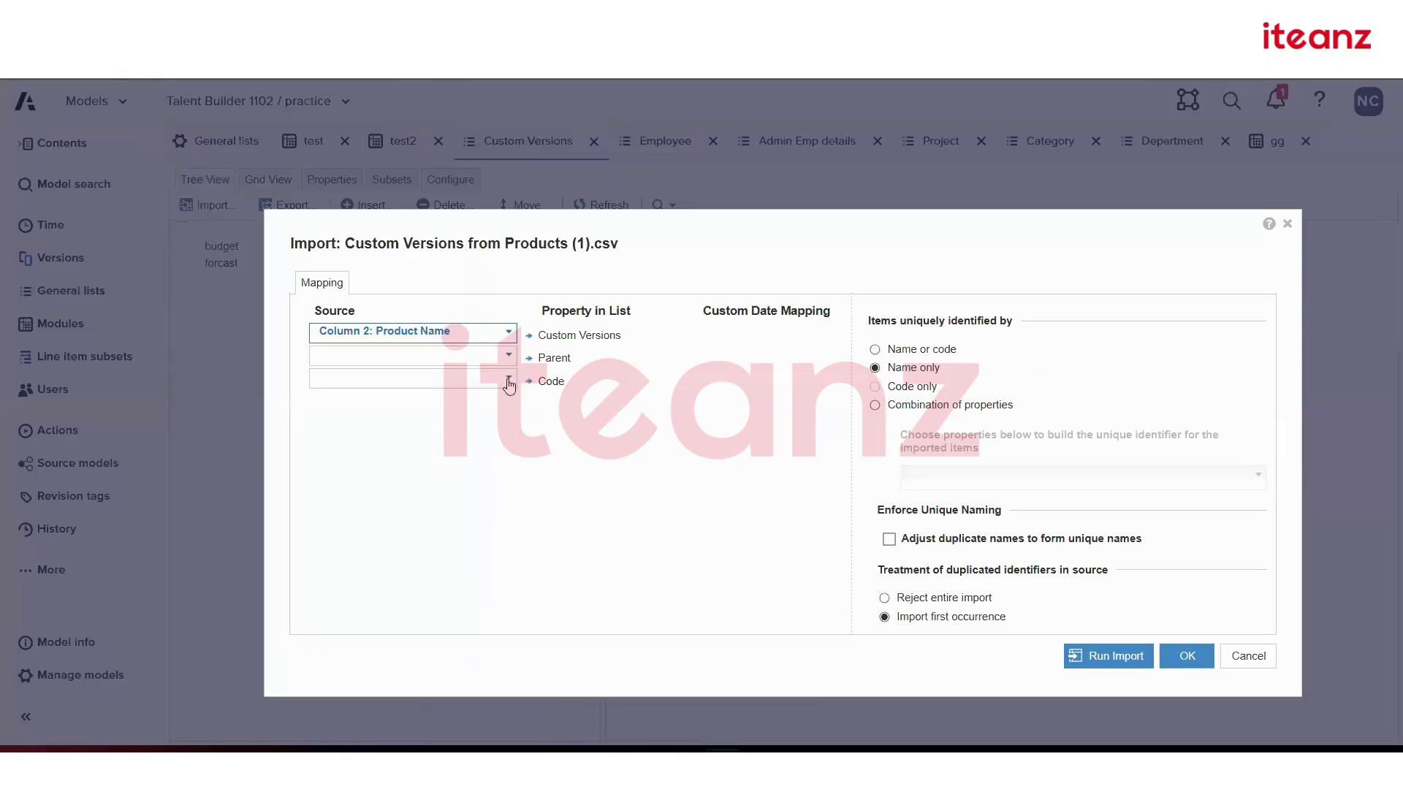
{"action": "left_click", "coordinate": [510, 380]}
{"action": "left_click", "coordinate": [453, 460]}
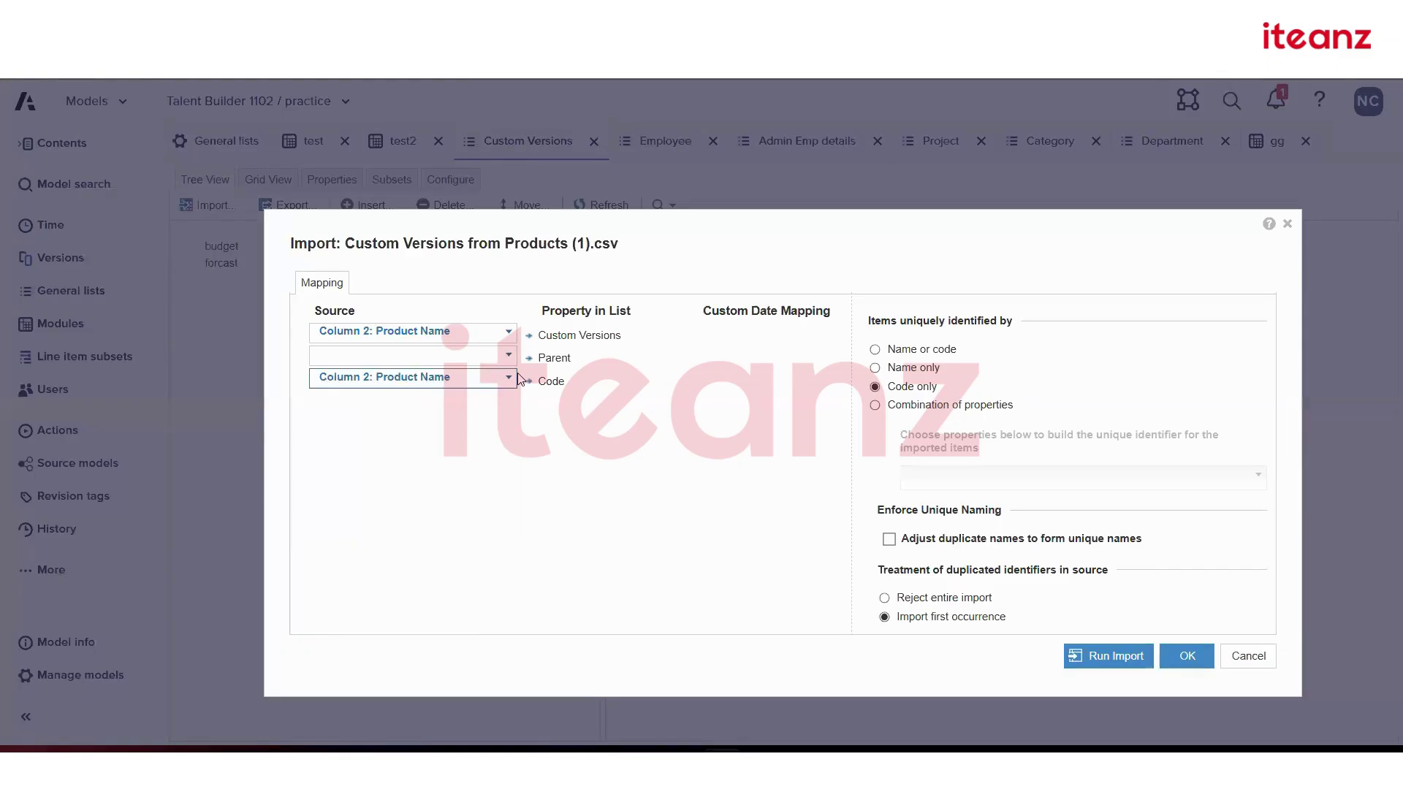
{"action": "left_click", "coordinate": [507, 382]}
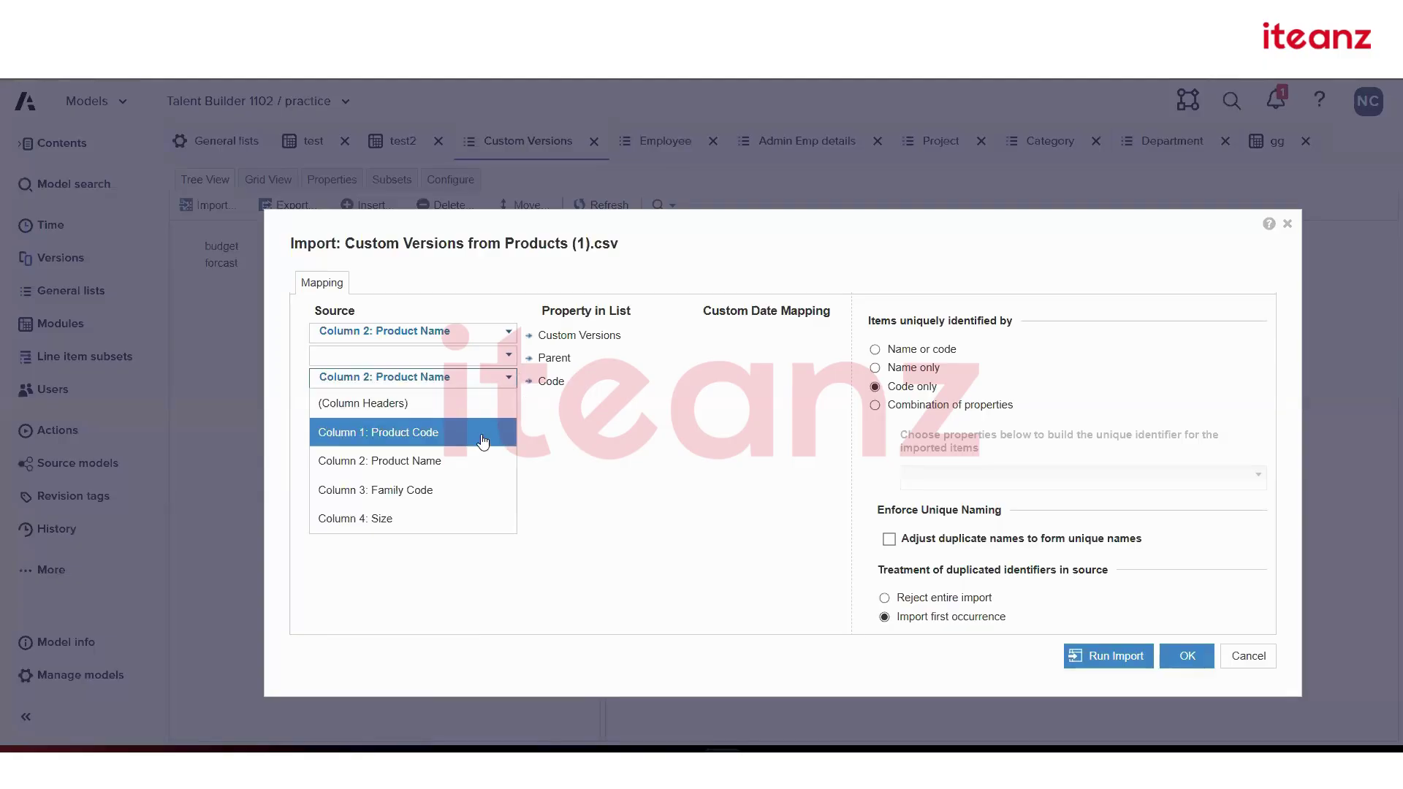
{"action": "left_click", "coordinate": [483, 439]}
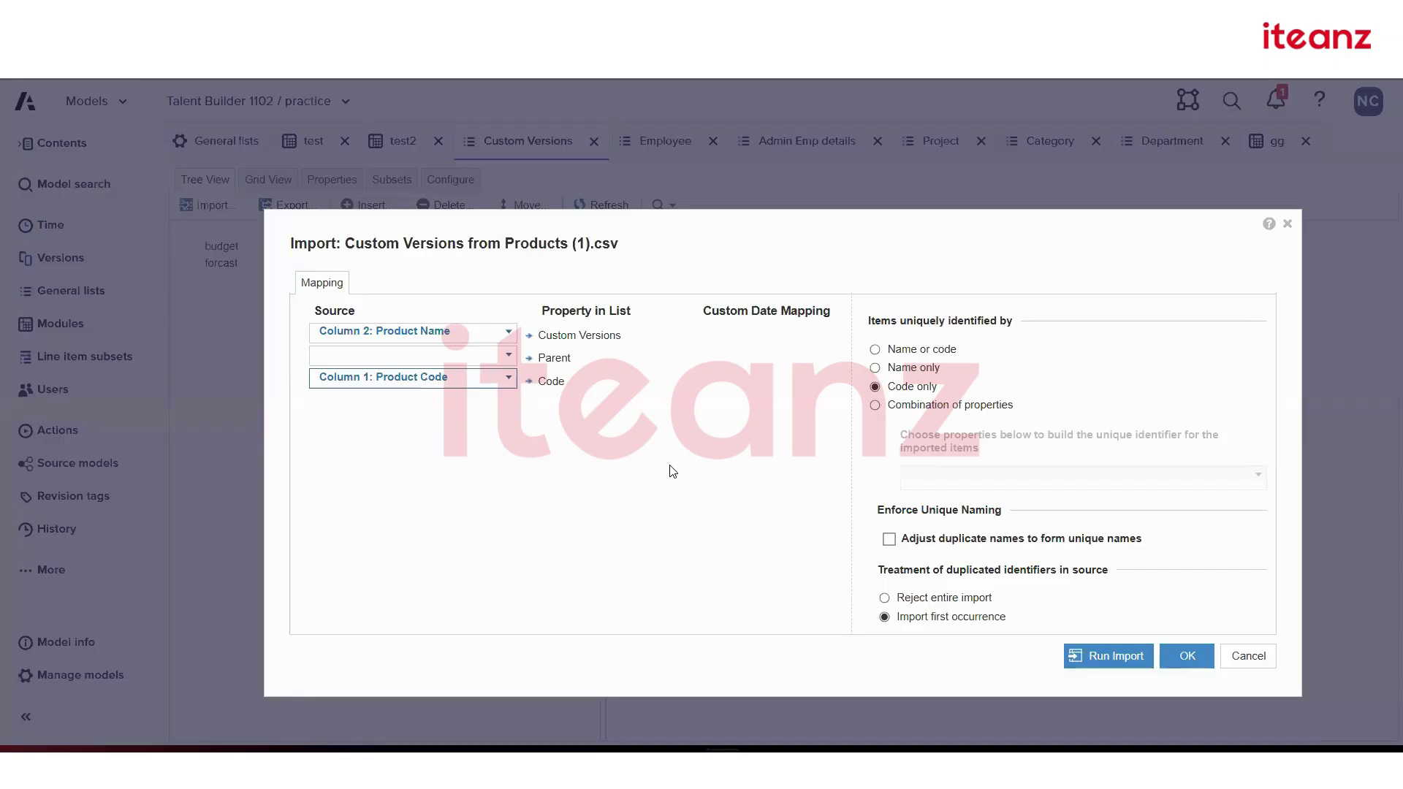
{"action": "left_click", "coordinate": [875, 349]}
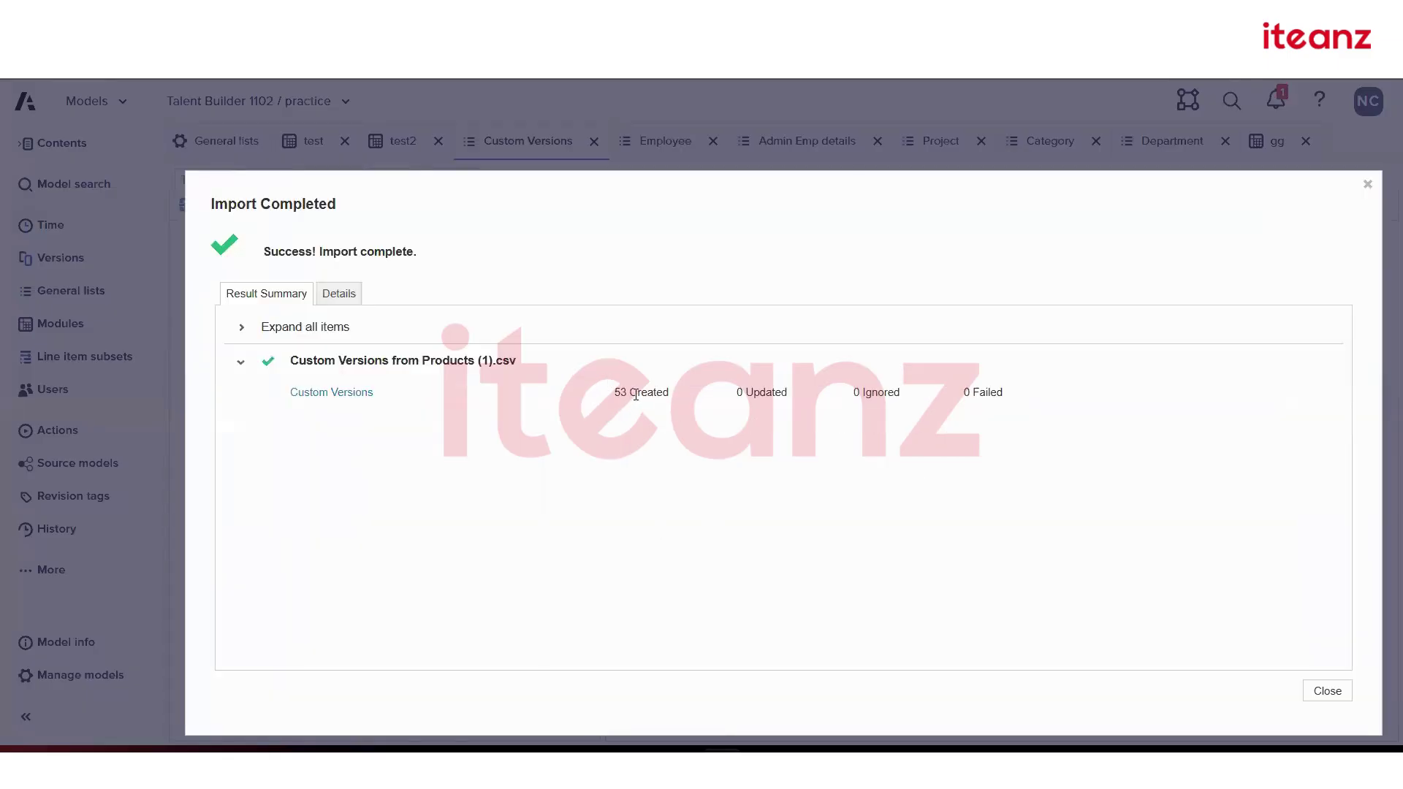
{"action": "key", "text": "Escape"}
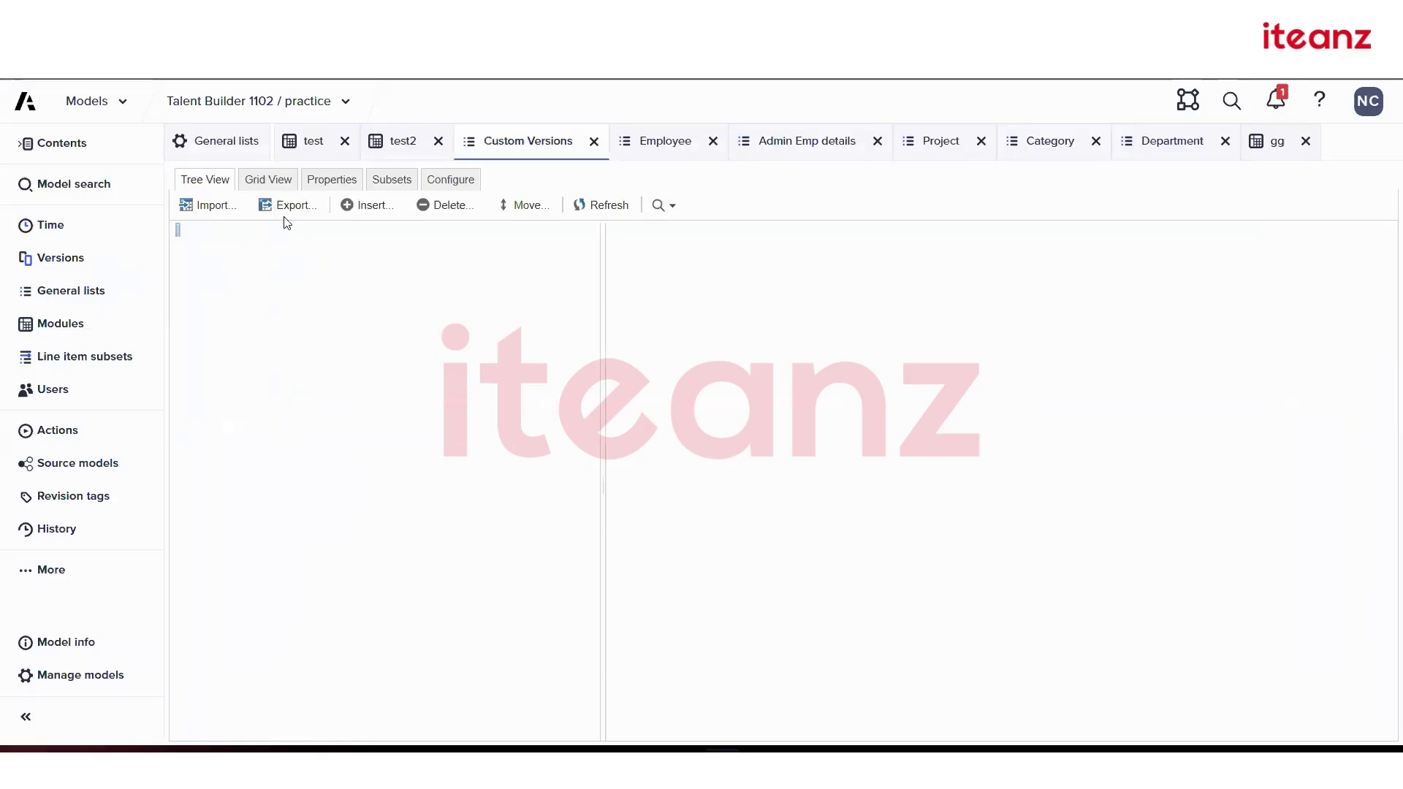
- Review the imported items and their codes in the Custom Versions list's Grid View
{"action": "left_click", "coordinate": [252, 180]}
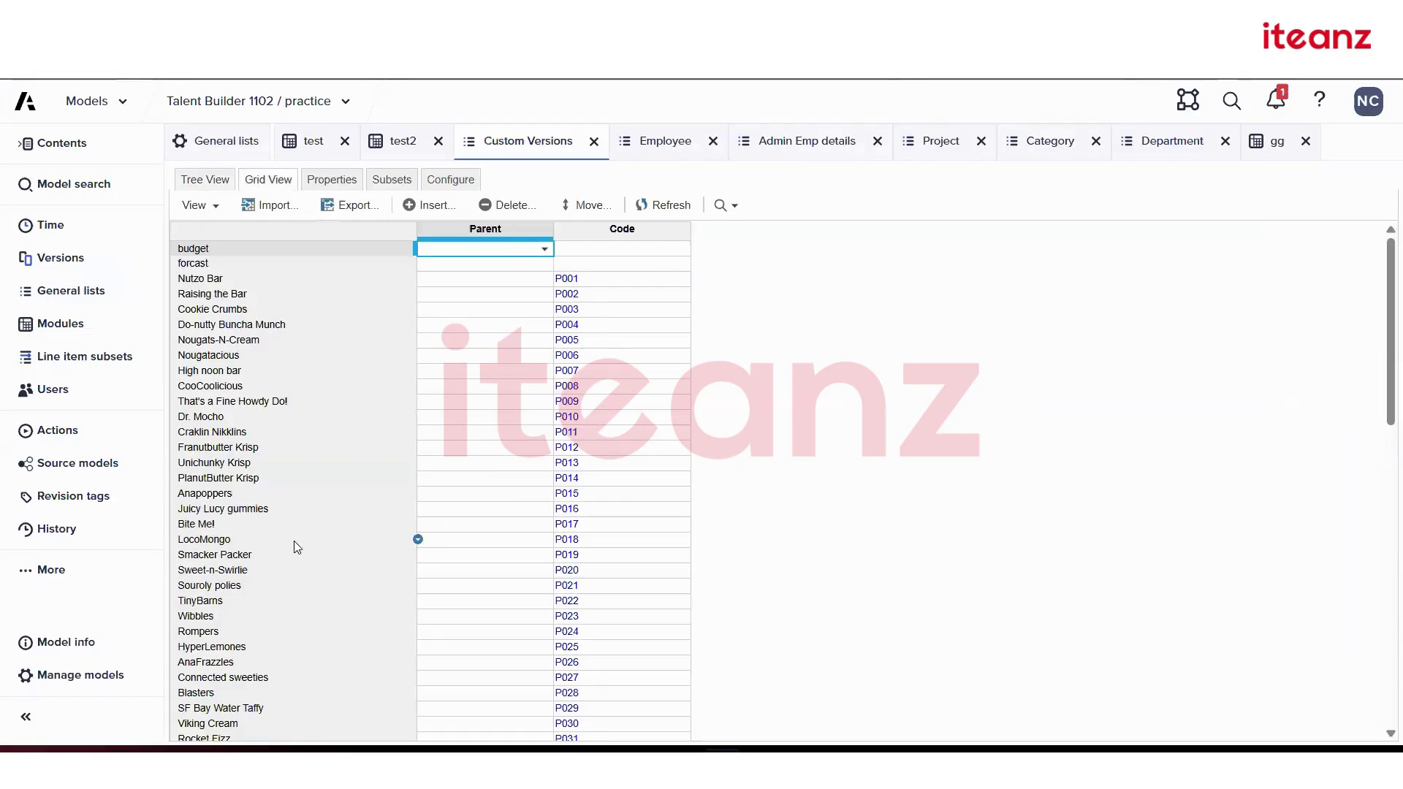
{"action": "scroll", "coordinate": [294, 540], "scroll_direction": "down", "scroll_amount": 5}
{"action": "scroll", "coordinate": [296, 547], "scroll_direction": "up", "scroll_amount": 5}
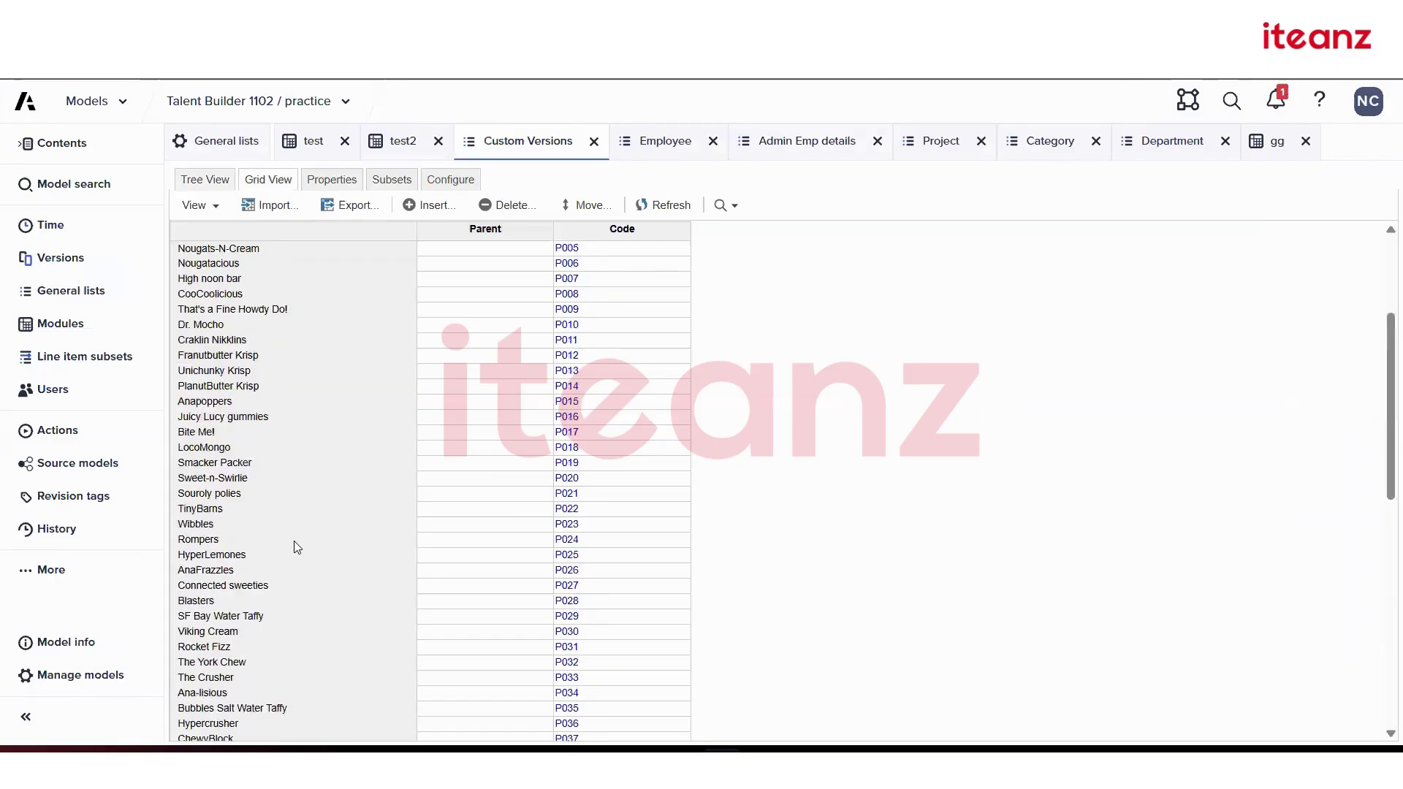
{"action": "left_click", "coordinate": [286, 247]}
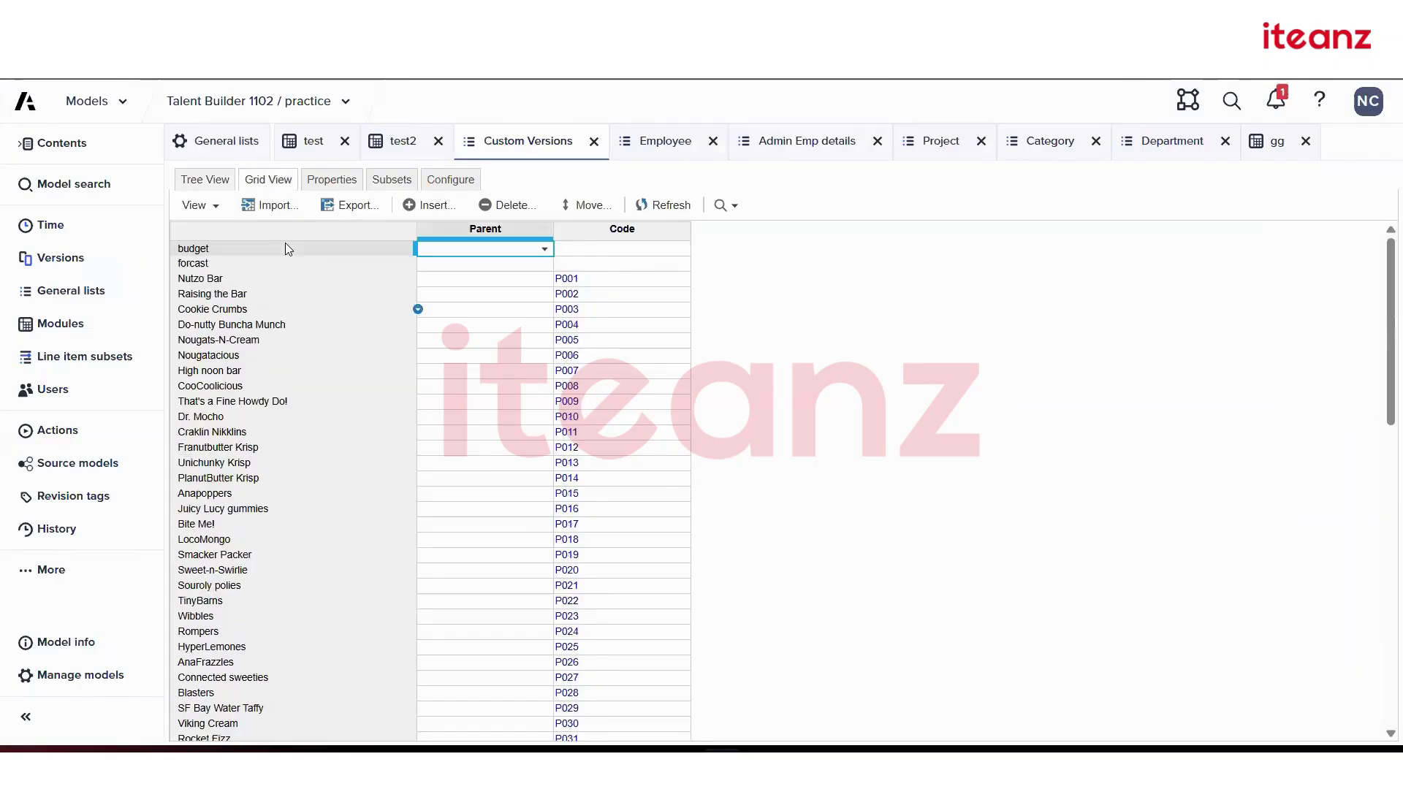
- Start another import into Custom Versions by uploading the Products (1) file as a new source
{"action": "left_click", "coordinate": [273, 208]}
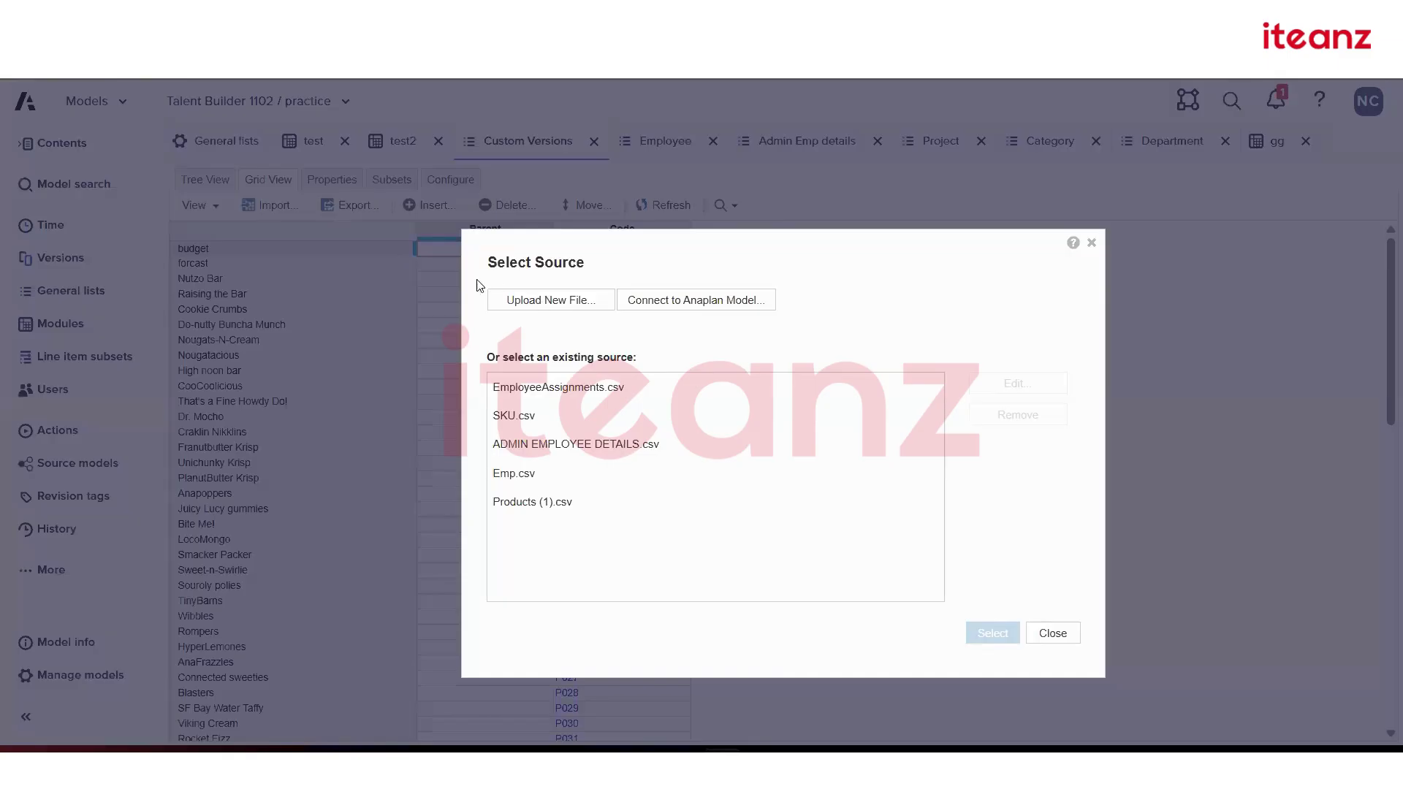
{"action": "left_click", "coordinate": [573, 300]}
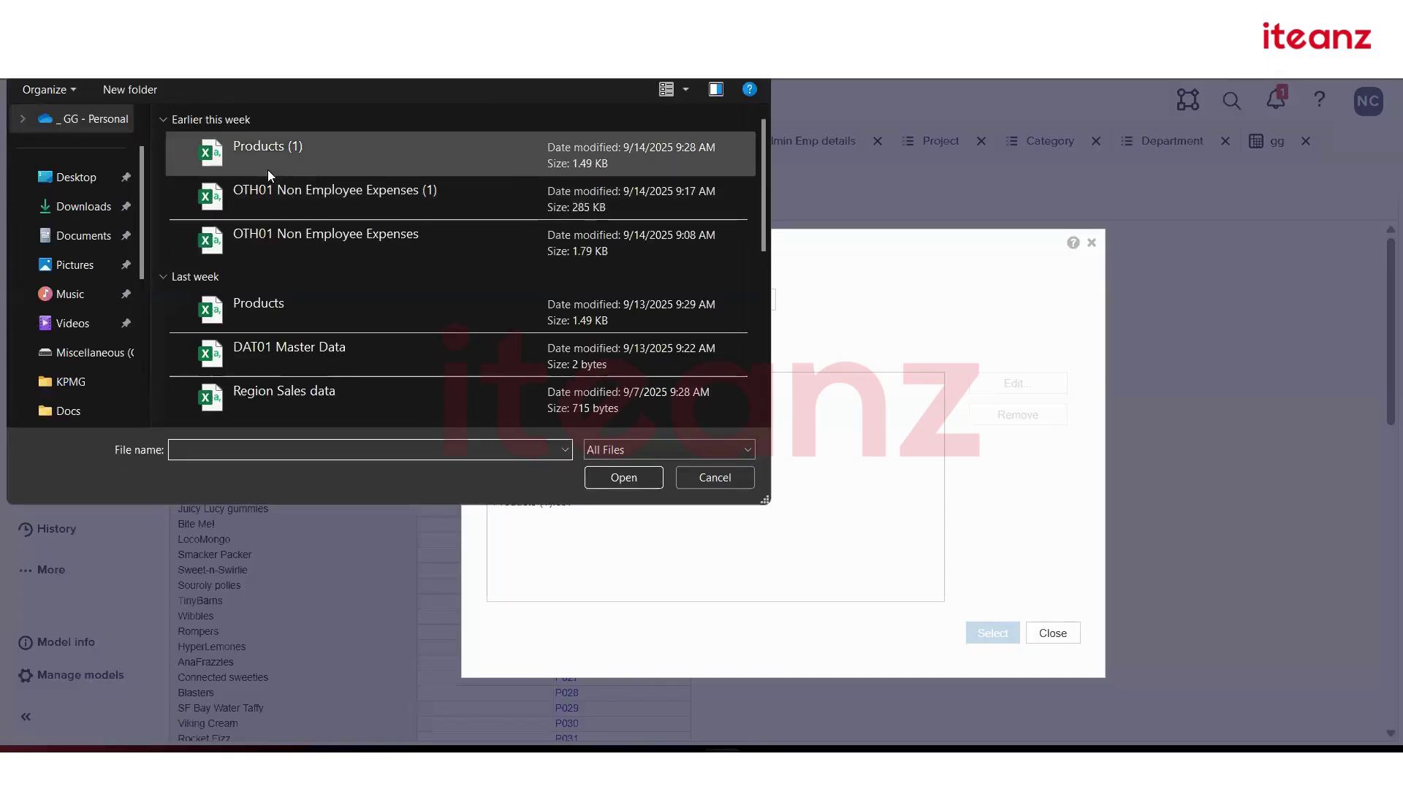
{"action": "left_click", "coordinate": [268, 170]}
{"action": "left_click", "coordinate": [623, 477]}
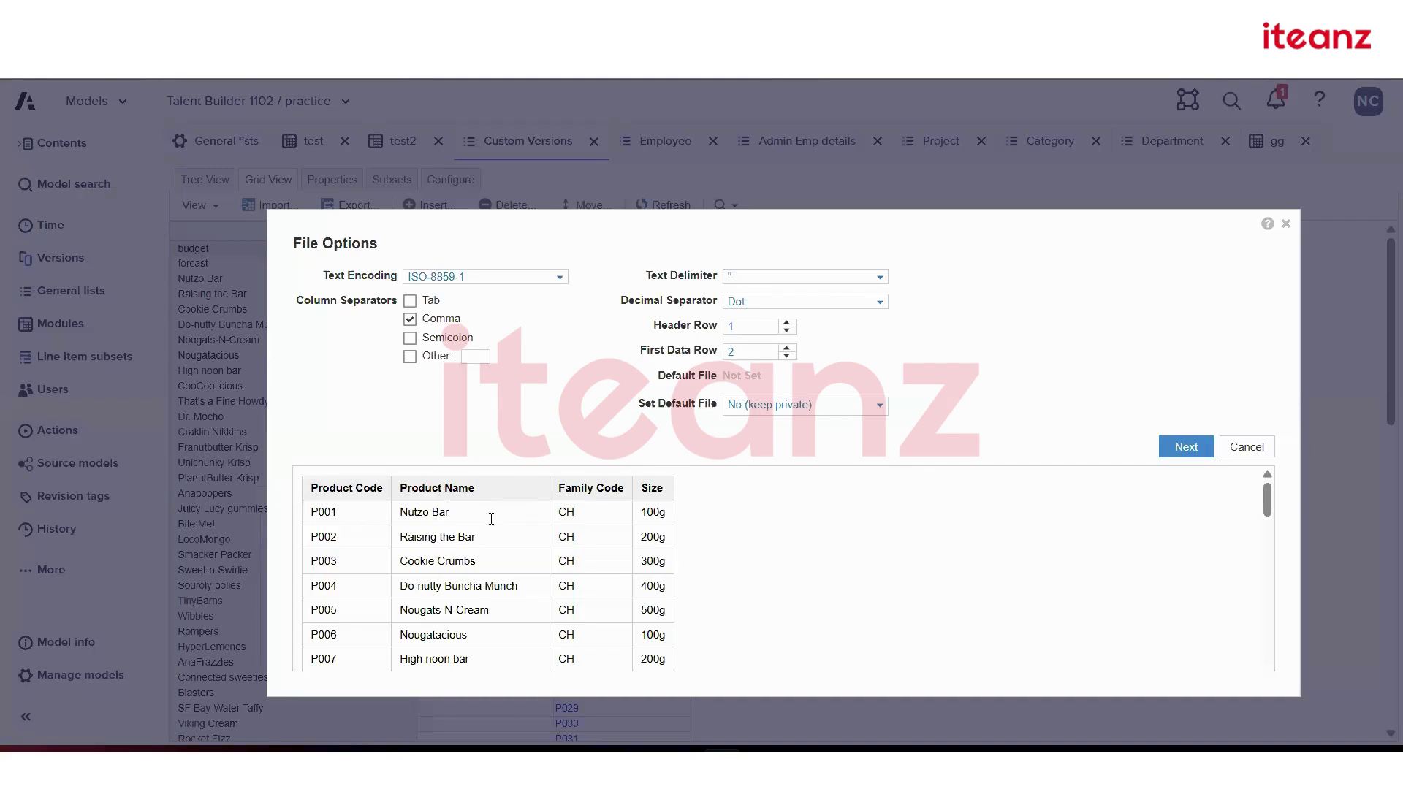
- Try header row 2 in the file options, restore header row 1 and first data row 2, and cancel the import
{"action": "left_click", "coordinate": [786, 322]}
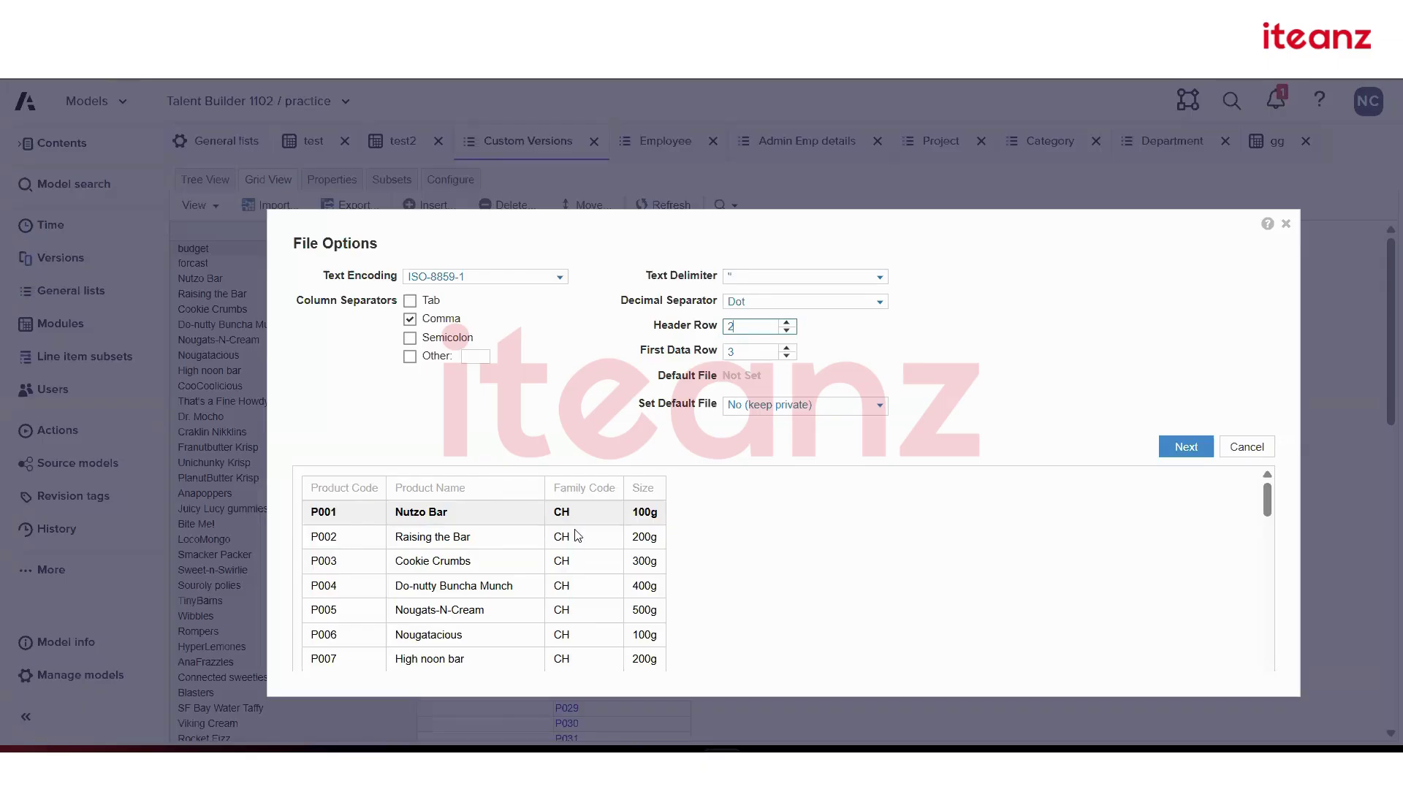
{"action": "left_click", "coordinate": [787, 331]}
{"action": "left_click", "coordinate": [787, 356]}
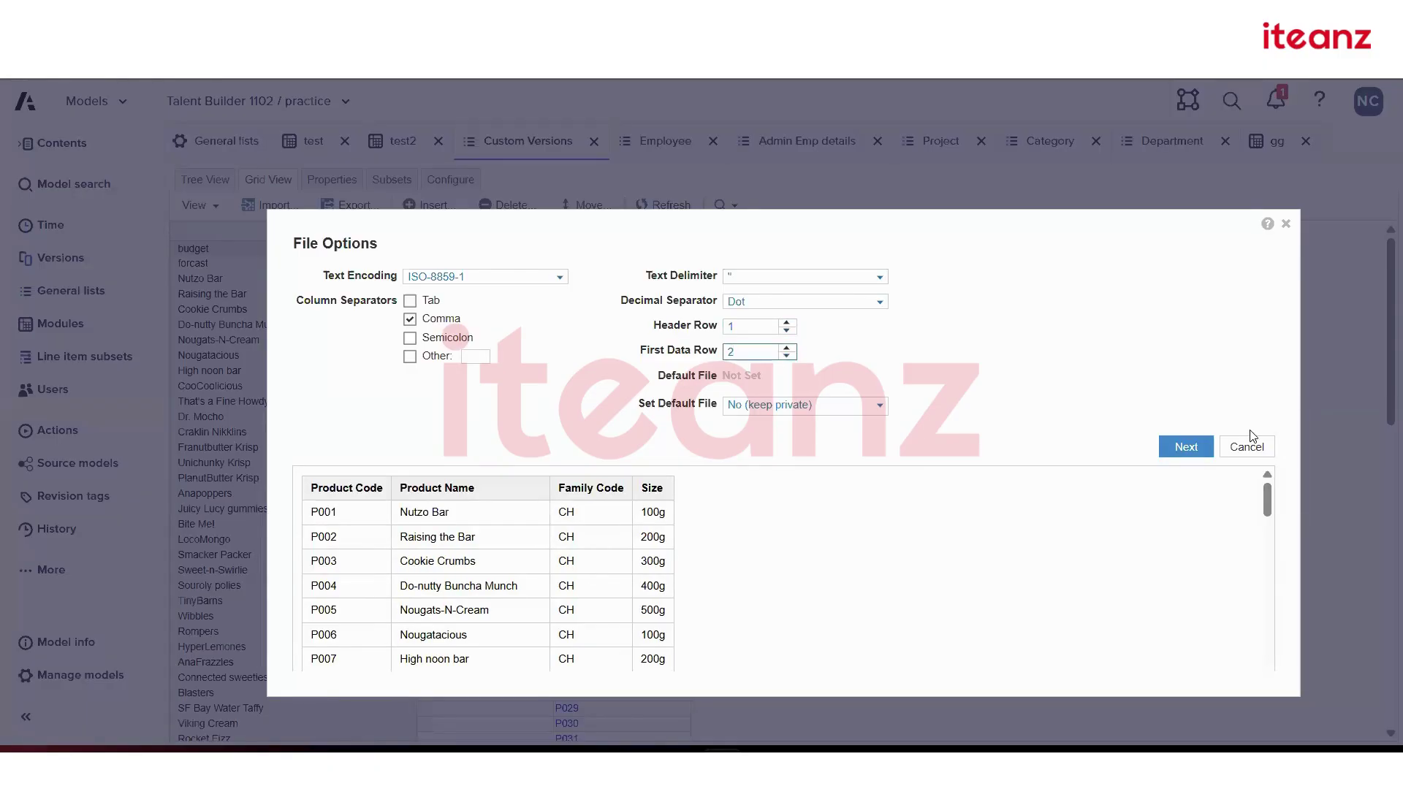
{"action": "left_click", "coordinate": [1251, 444]}
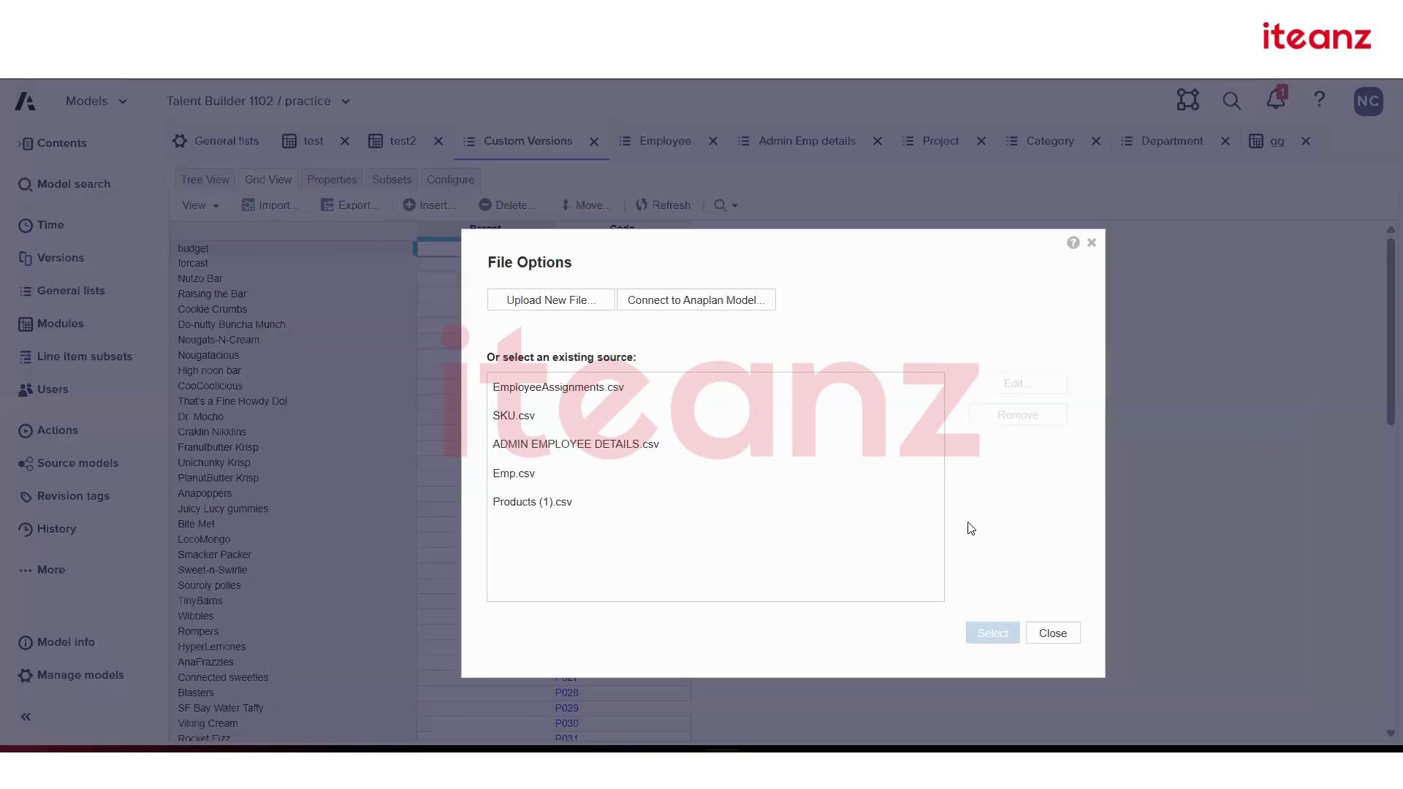
{"action": "left_click", "coordinate": [1042, 636]}
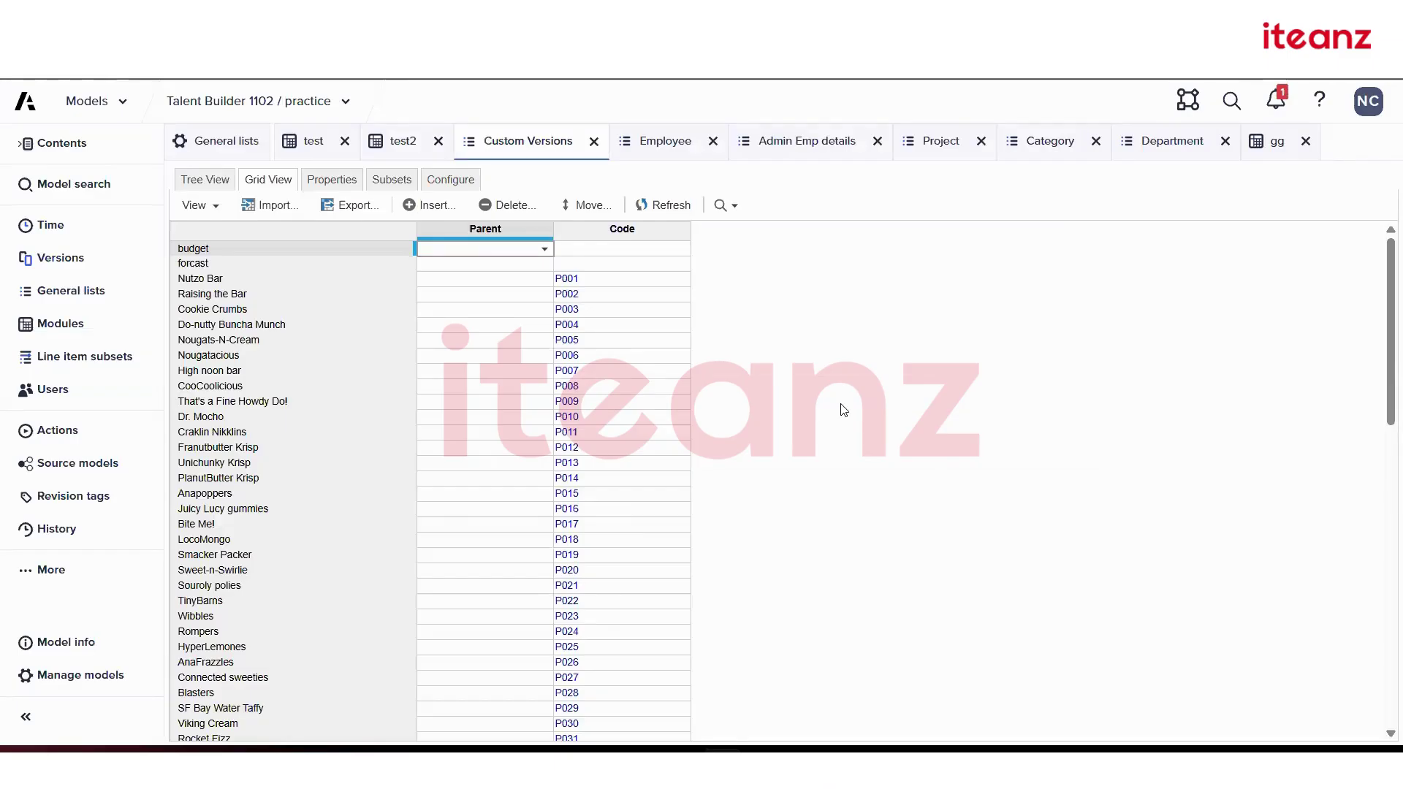
{"action": "left_click", "coordinate": [284, 205]}
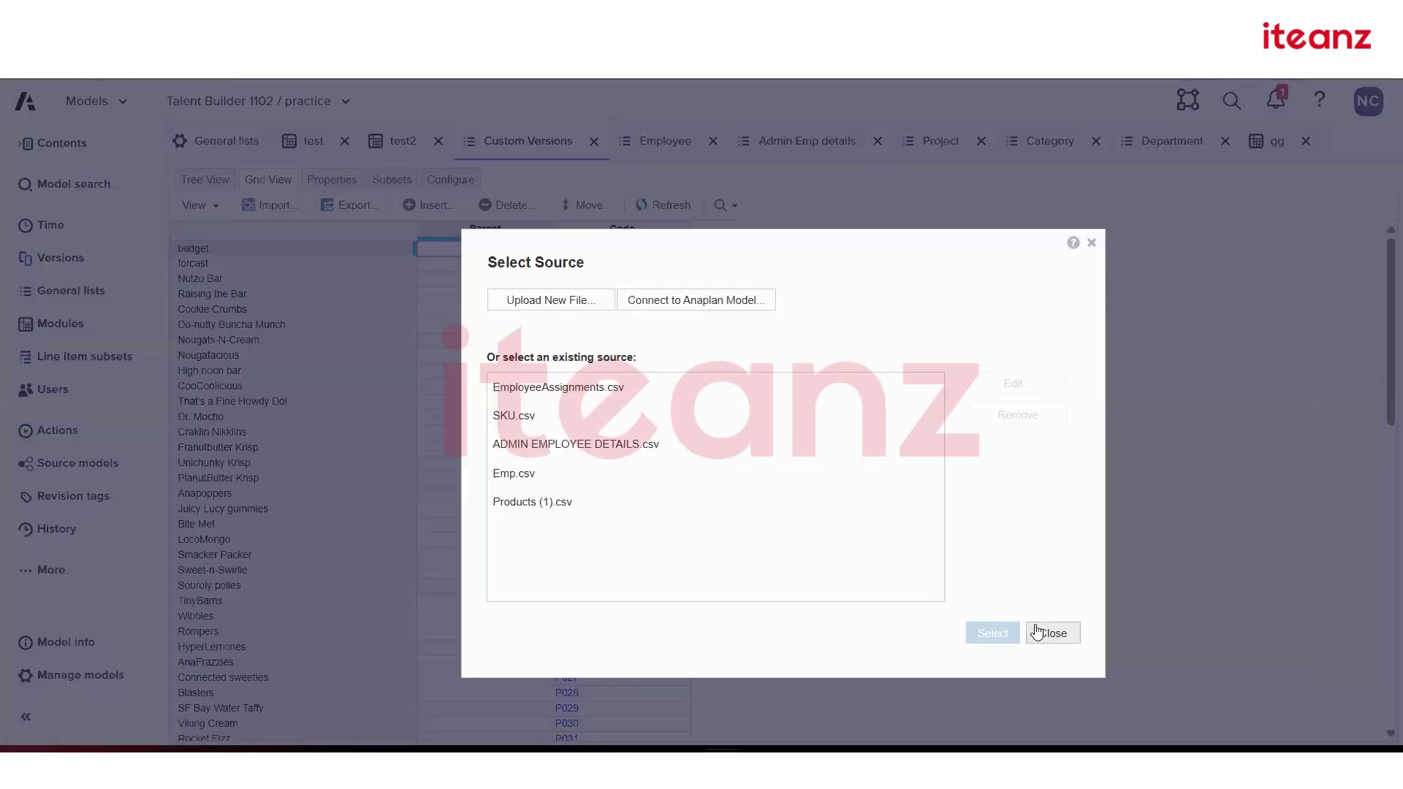
{"action": "left_click", "coordinate": [1051, 632]}
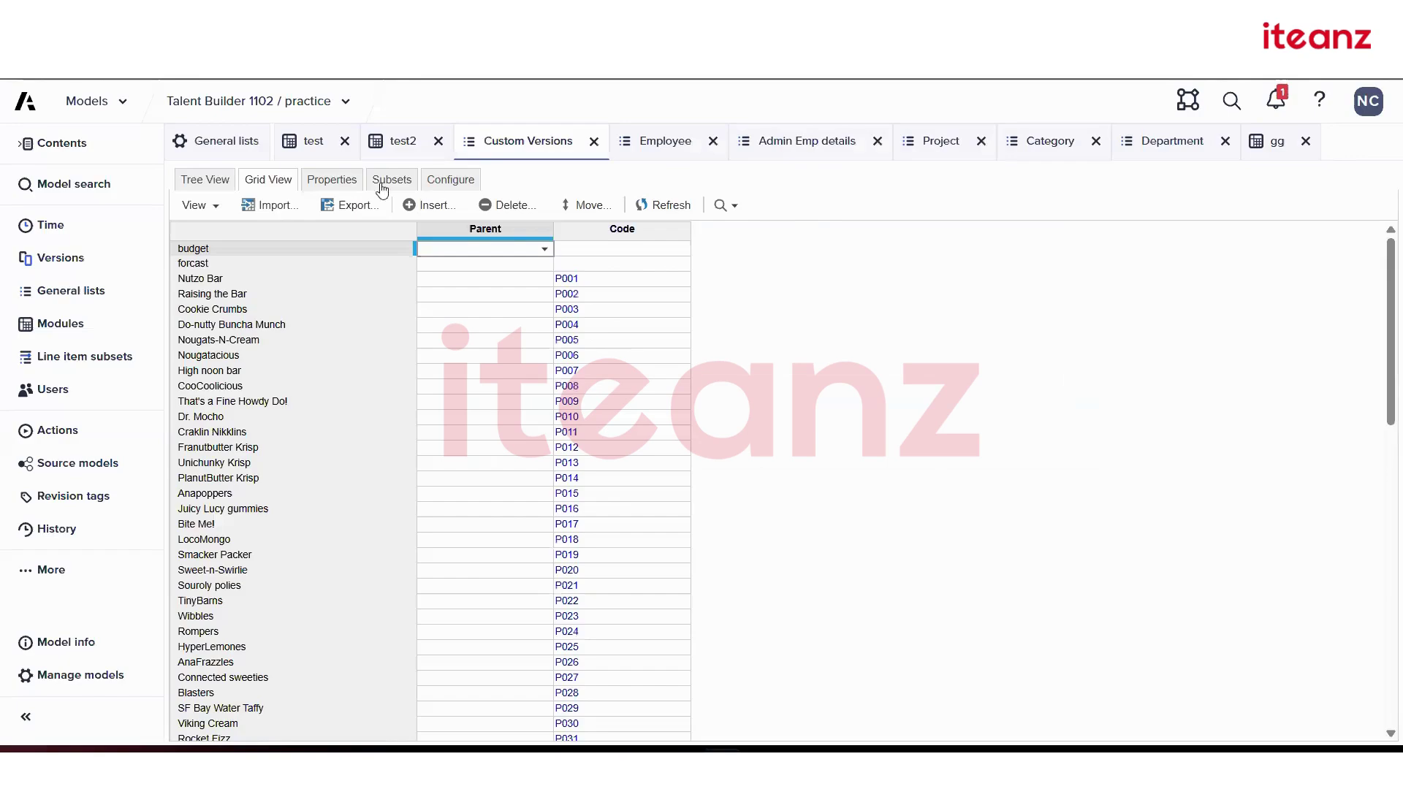
- Compare the properties of the Custom Versions and Employee lists, and check the Employee list's configuration settings
{"action": "left_click", "coordinate": [336, 184]}
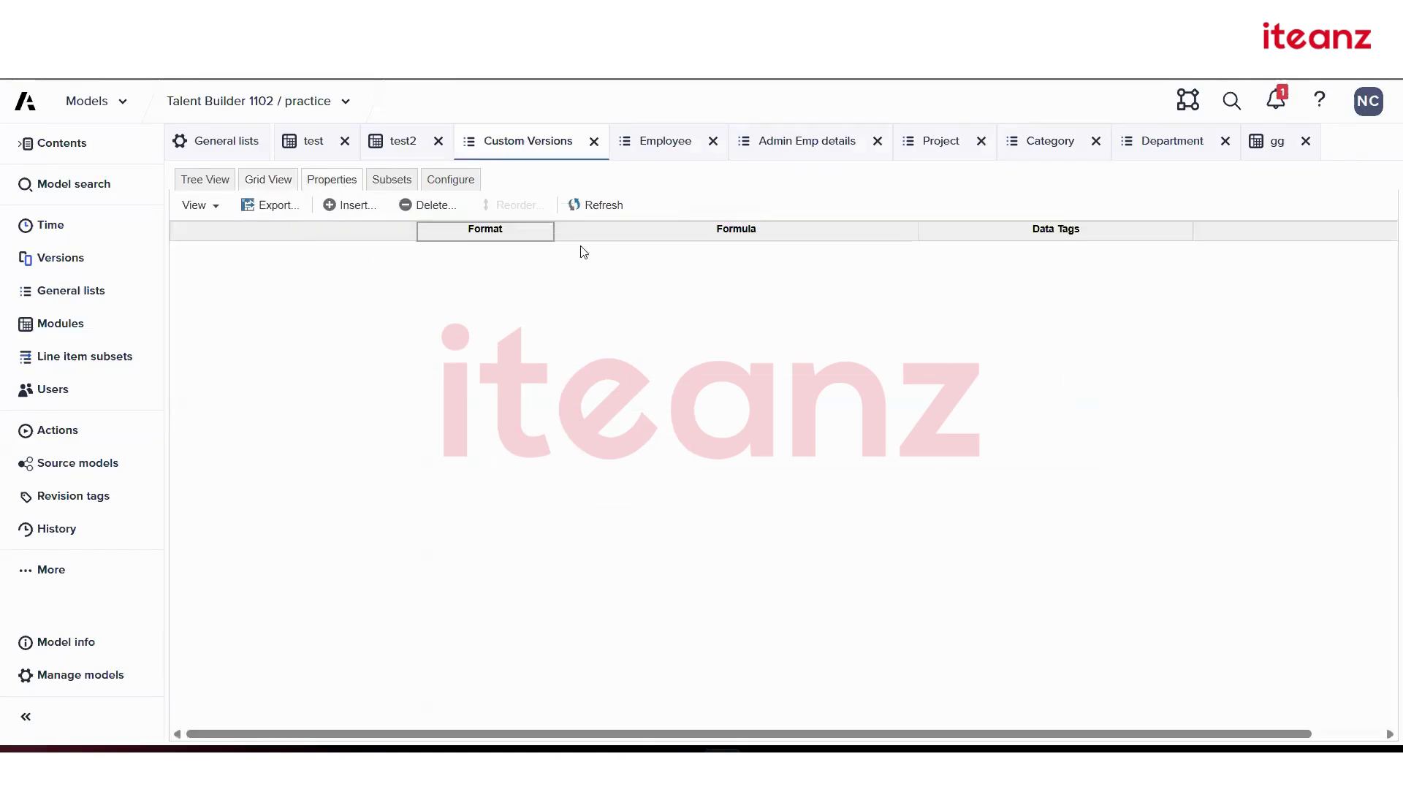
{"action": "left_click", "coordinate": [650, 162]}
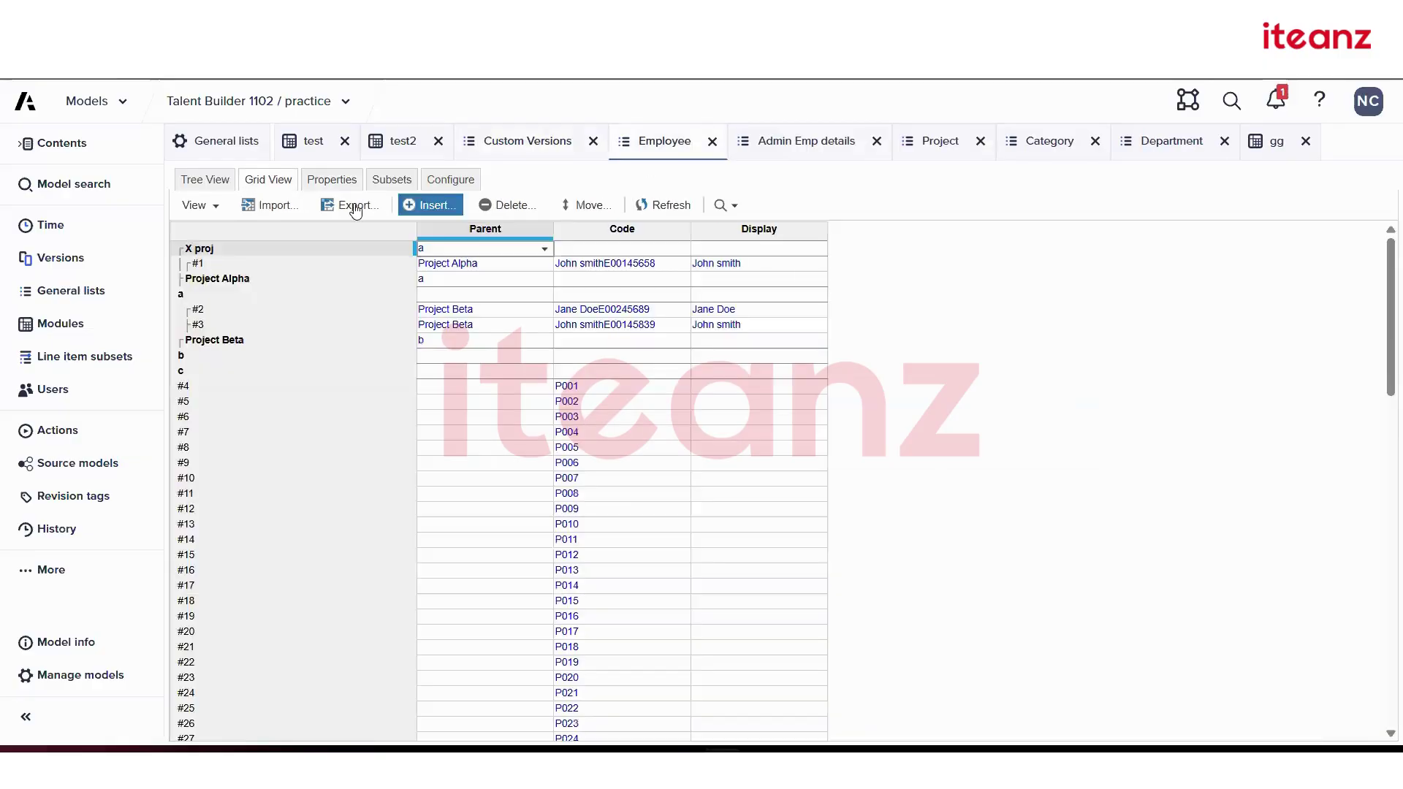
{"action": "left_click", "coordinate": [350, 182]}
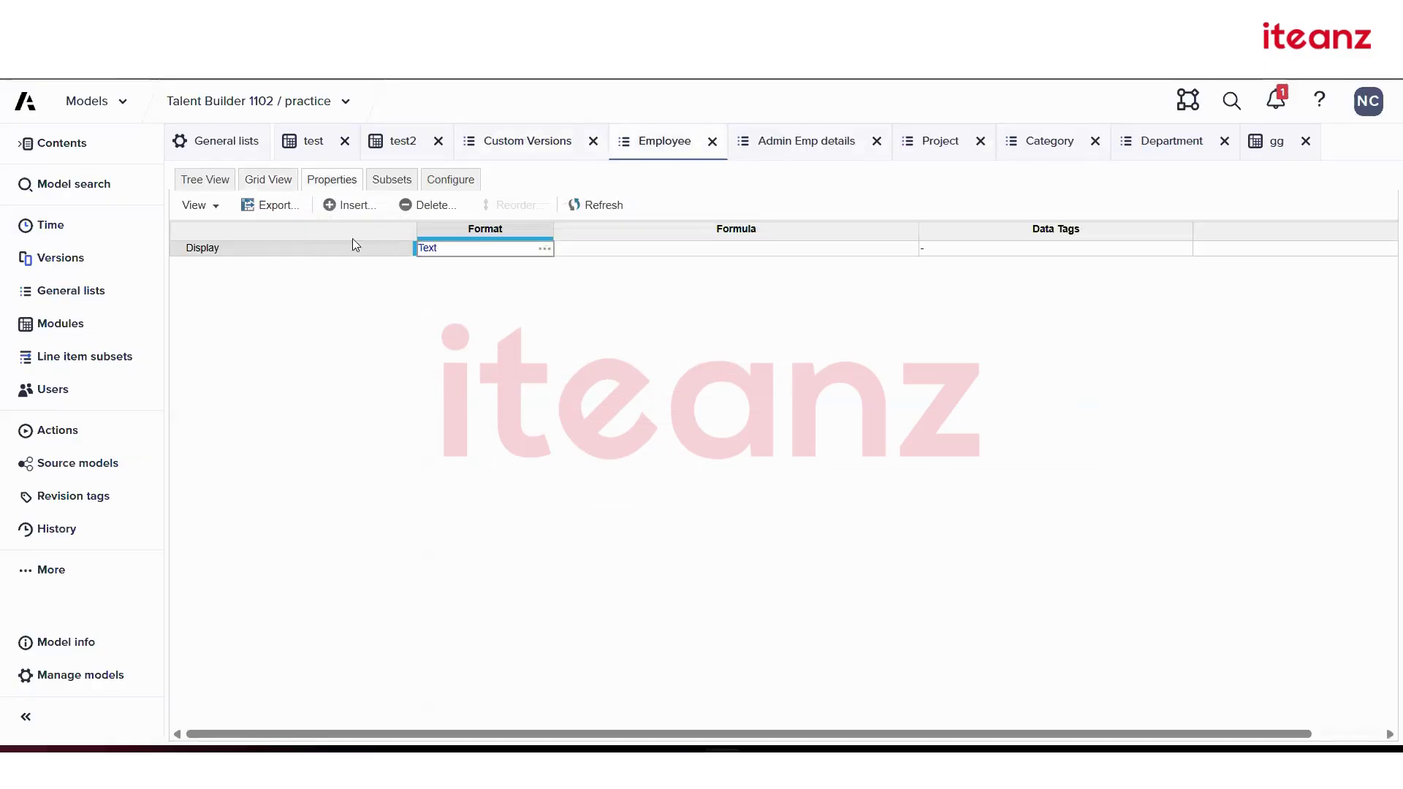
{"action": "left_click", "coordinate": [352, 205]}
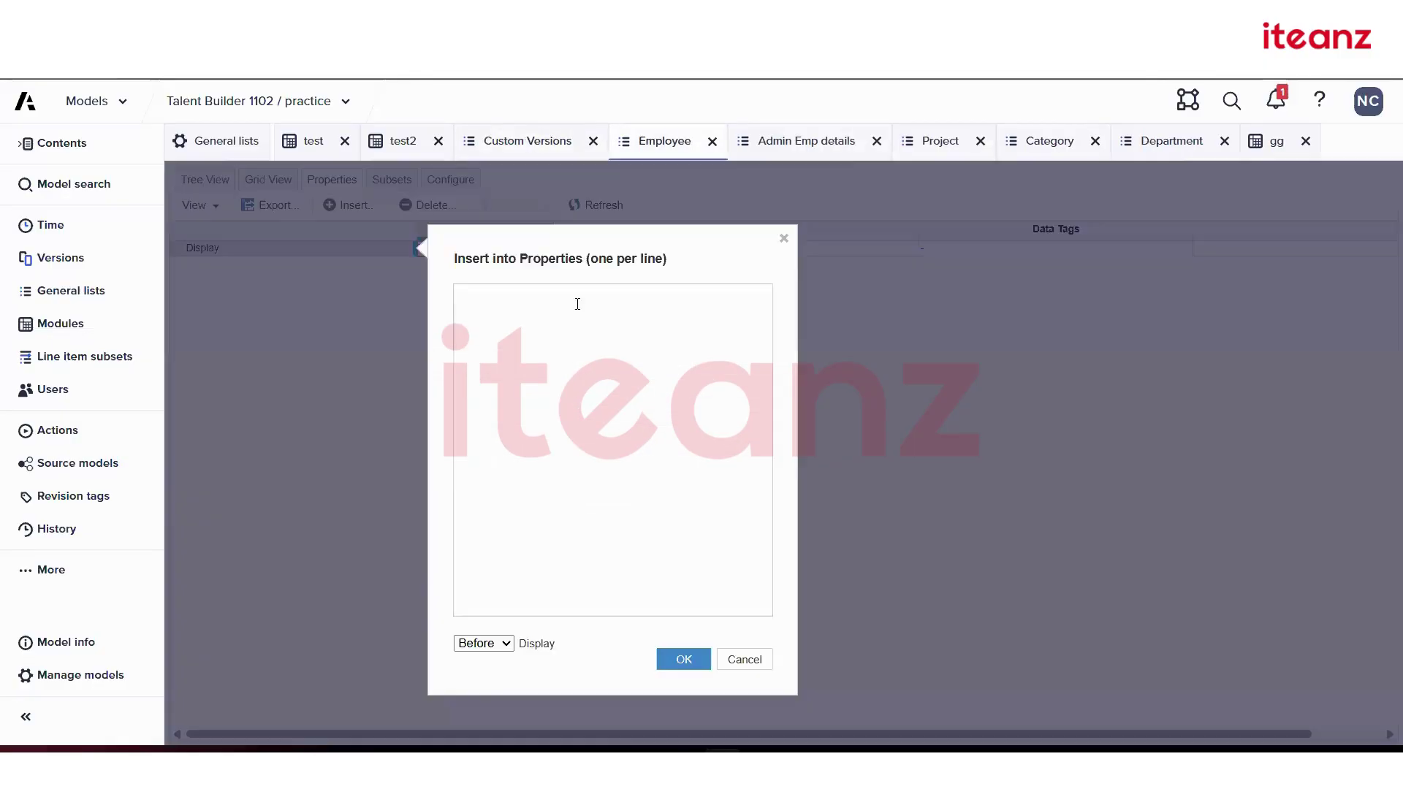
{"action": "left_click", "coordinate": [746, 660]}
{"action": "left_click", "coordinate": [443, 183]}
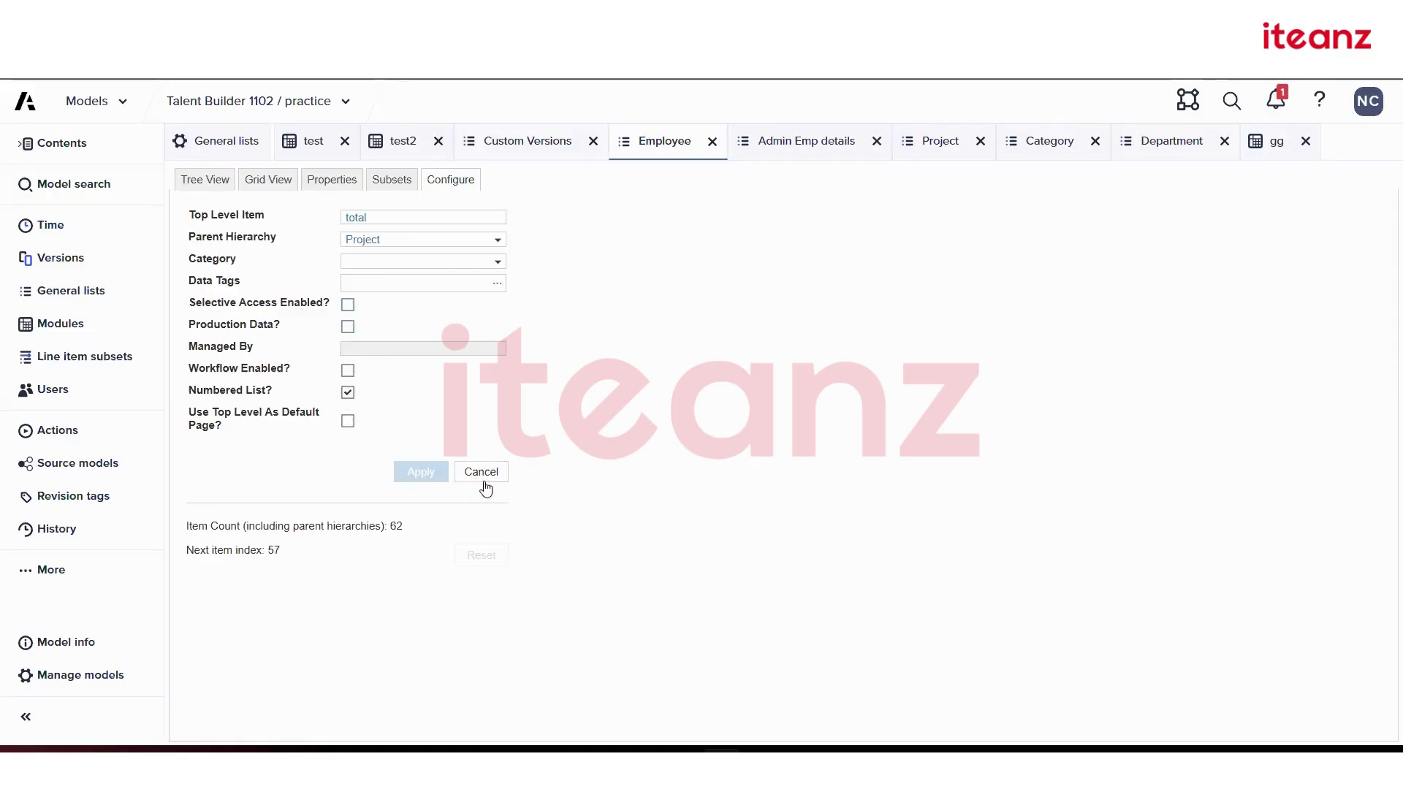
{"action": "left_click", "coordinate": [219, 181]}
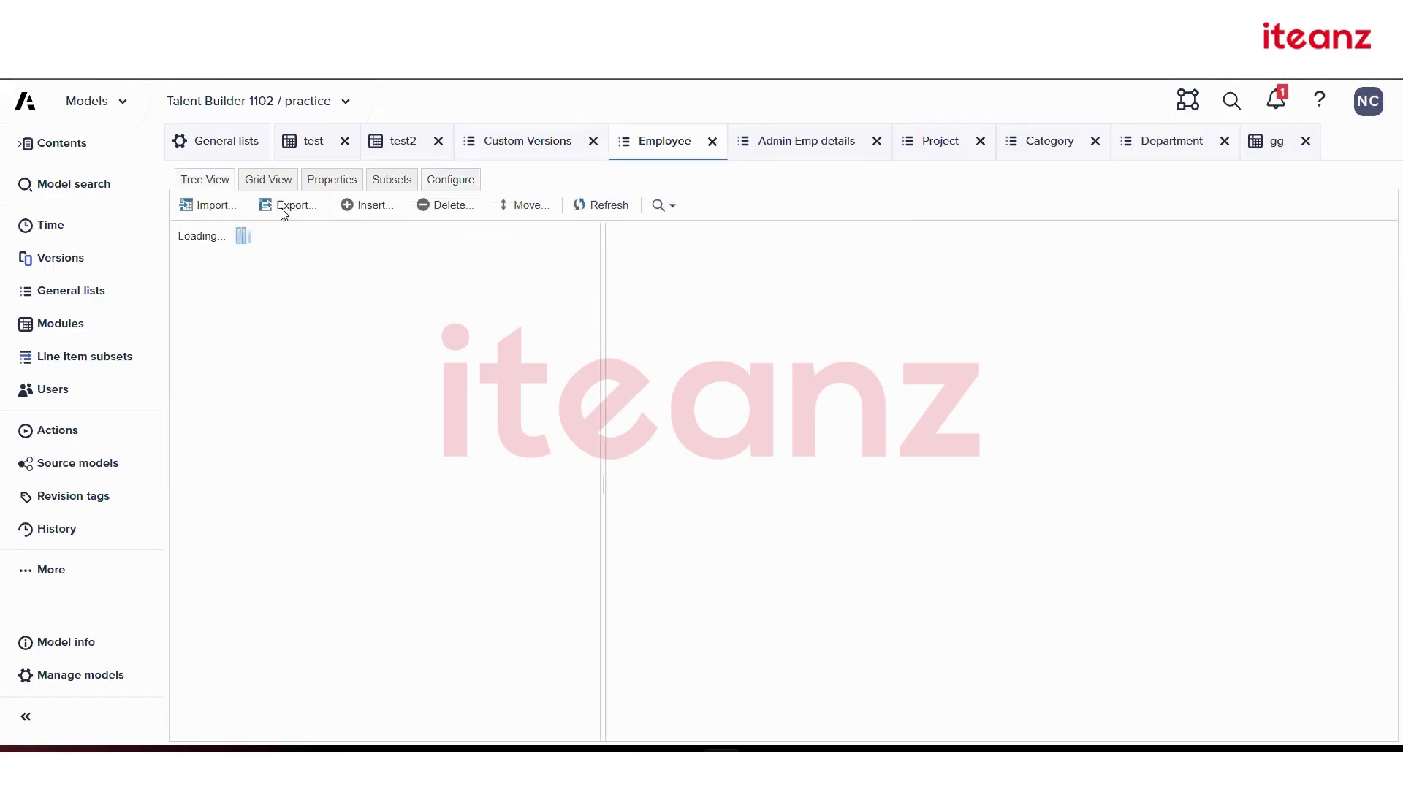
- Review the properties, subsets, numbered settings and item counts of all lists in the General lists overview
{"action": "left_click", "coordinate": [230, 160]}
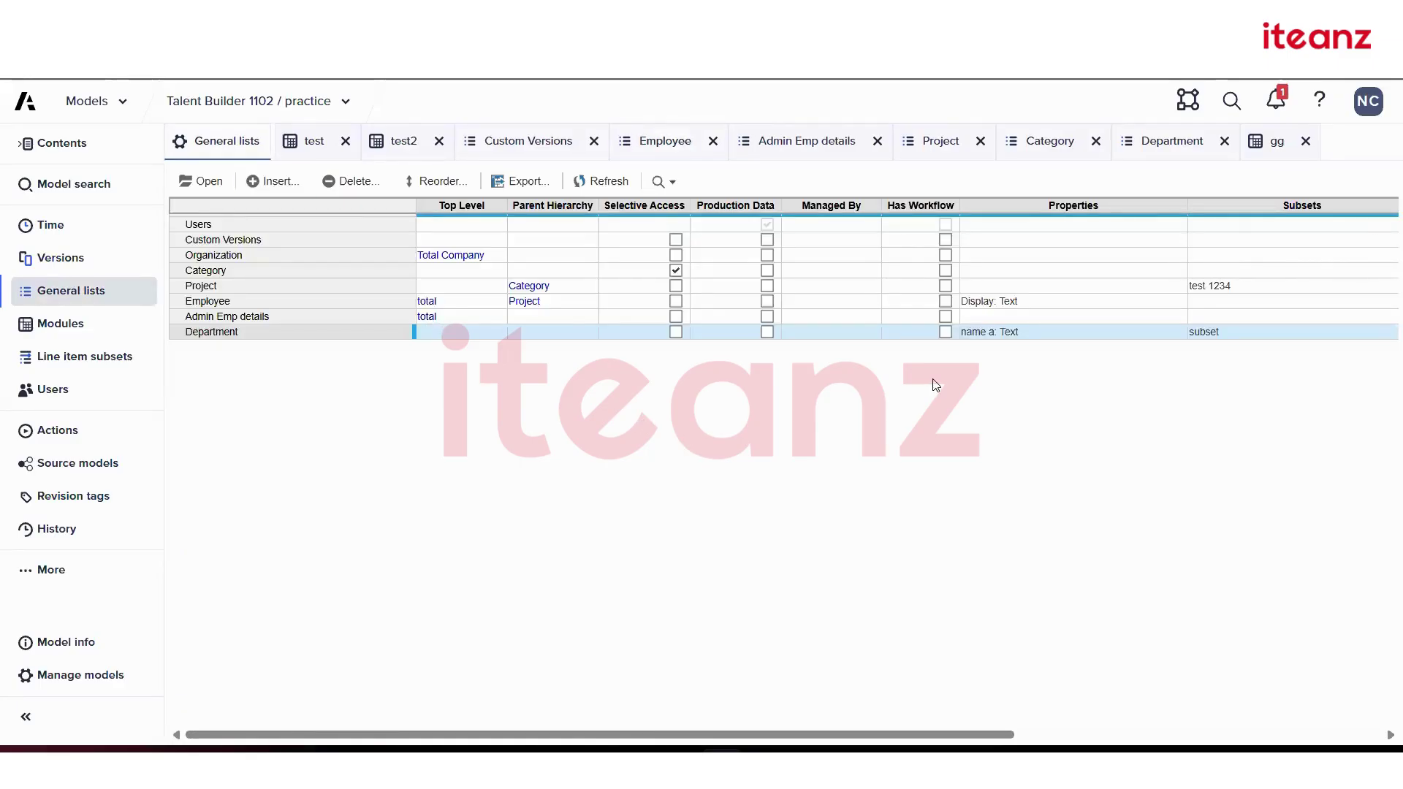
{"action": "scroll", "coordinate": [936, 385], "scroll_direction": "right", "scroll_amount": 2}
{"action": "scroll", "coordinate": [935, 385], "scroll_direction": "left", "scroll_amount": 2}
{"action": "scroll", "coordinate": [935, 385], "scroll_direction": "right", "scroll_amount": 10}
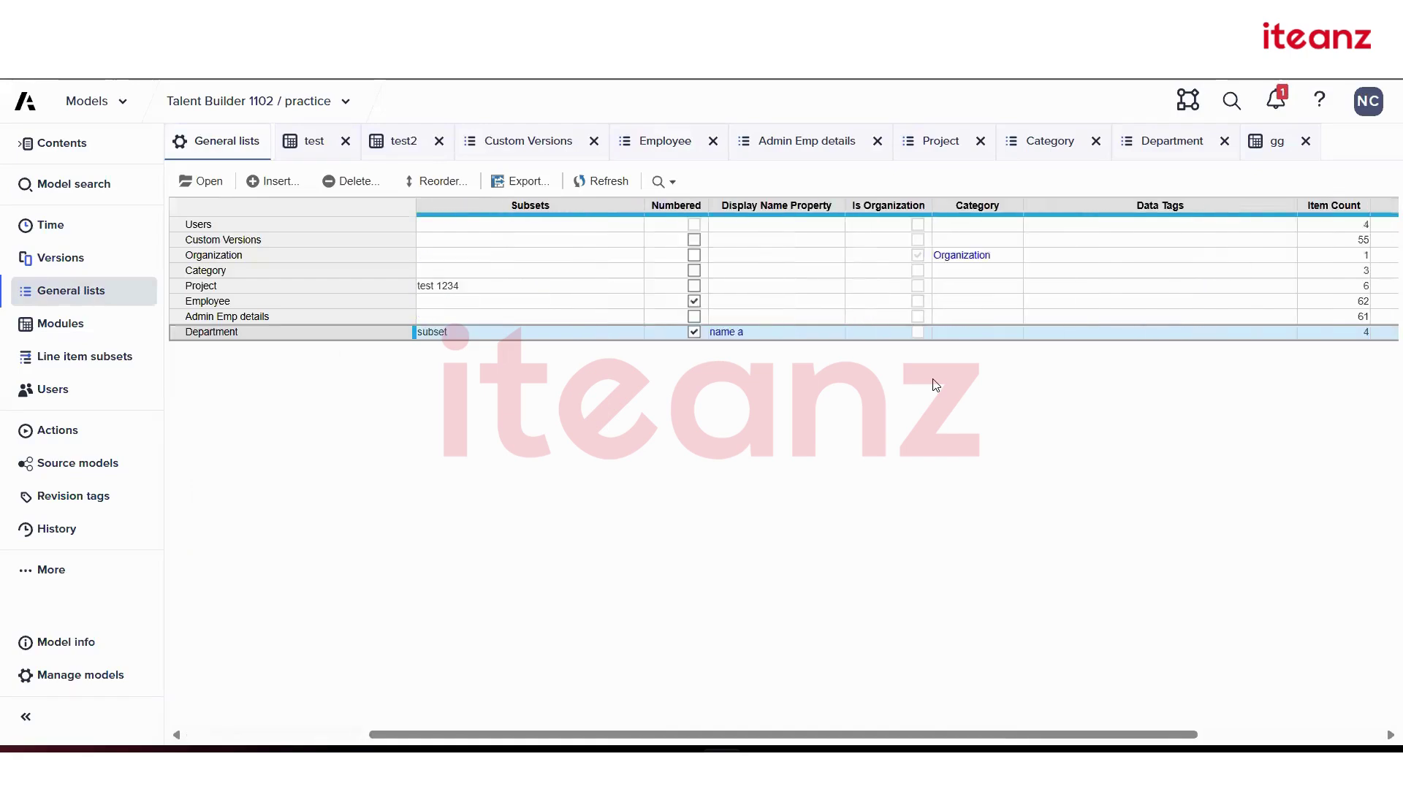
{"action": "scroll", "coordinate": [935, 385], "scroll_direction": "left", "scroll_amount": 8}
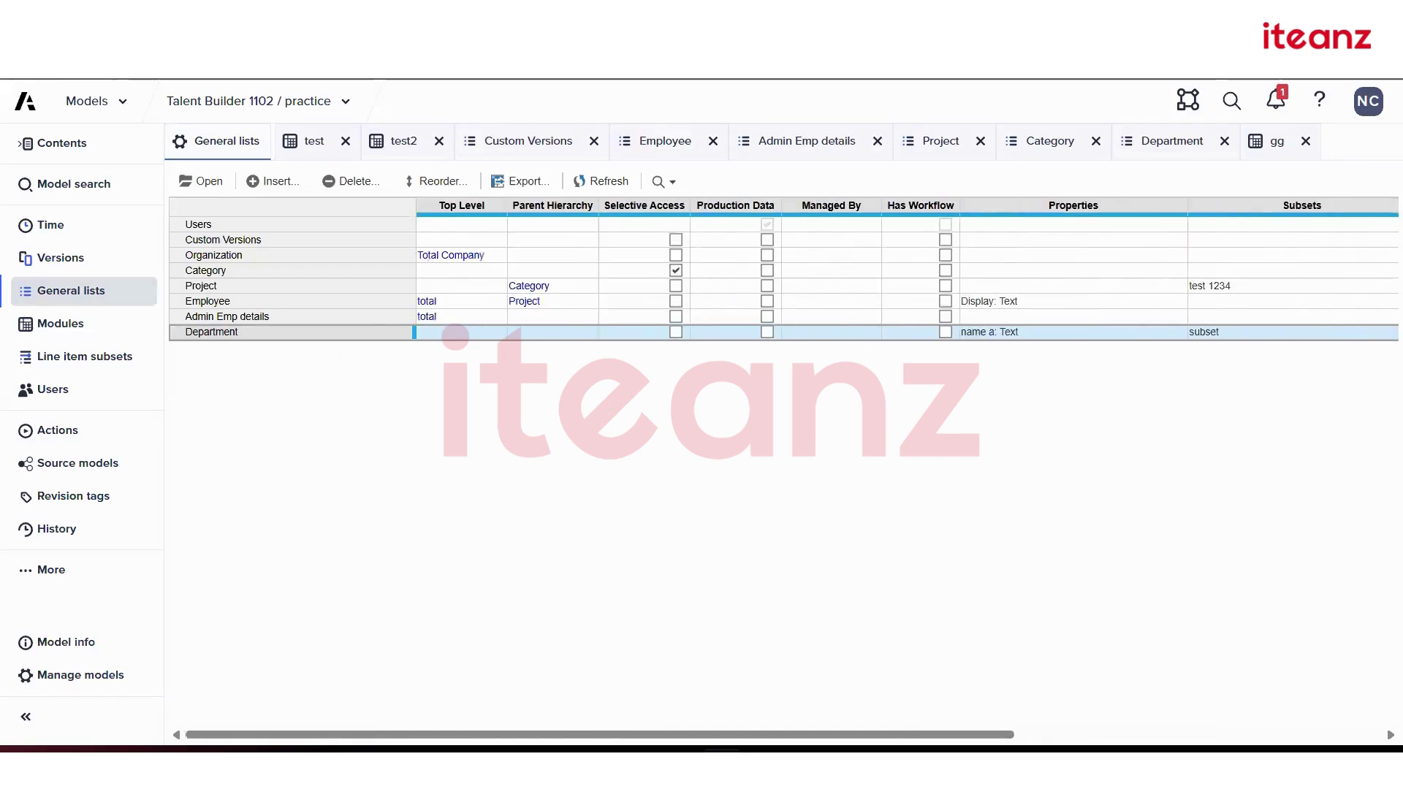
- Switch to the Lesson 4: Lists training and read activity 4.8.1 on creating the E2 Employees#: Active? list subset
{"action": "left_click", "coordinate": [541, 68]}
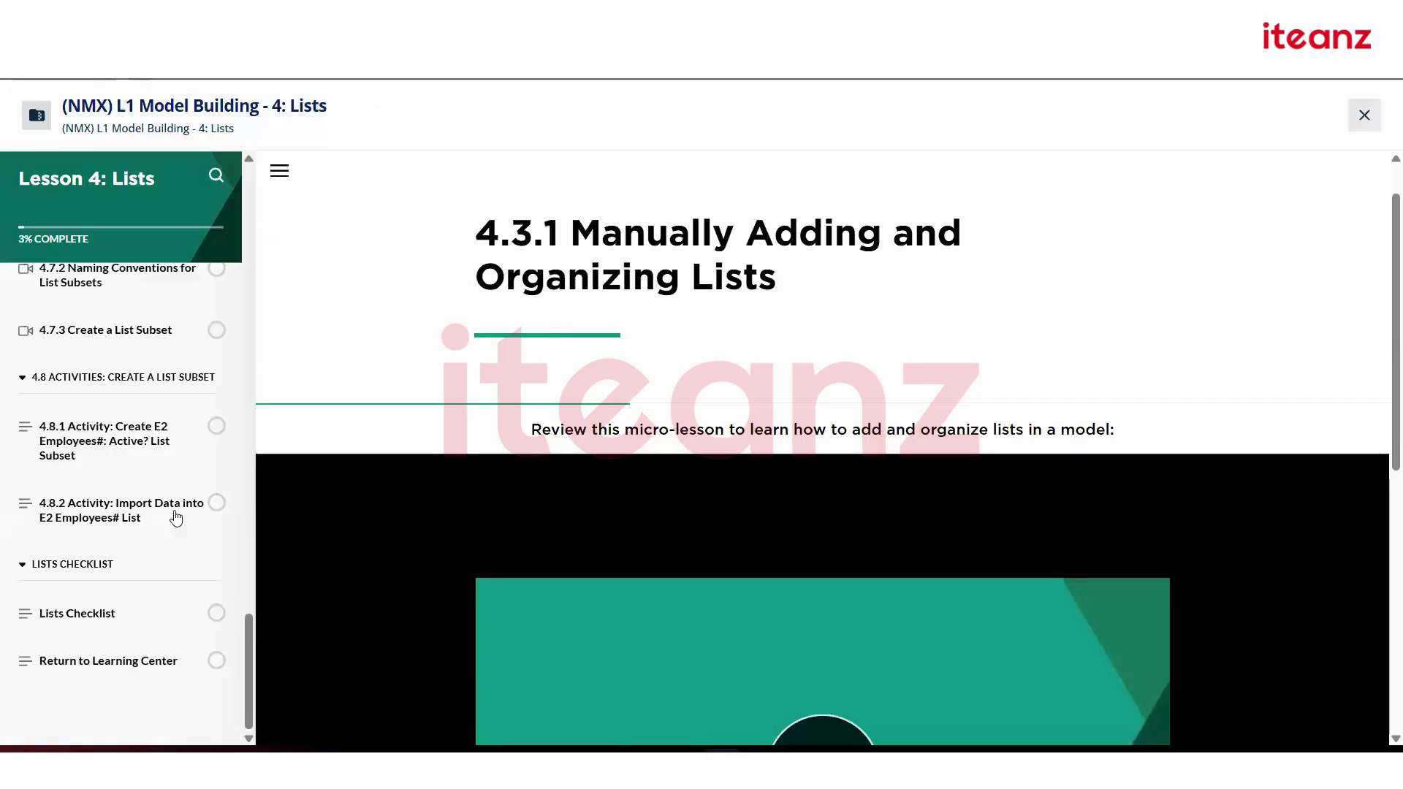
{"action": "left_click", "coordinate": [130, 430]}
{"action": "scroll", "coordinate": [536, 437], "scroll_direction": "down", "scroll_amount": 4}
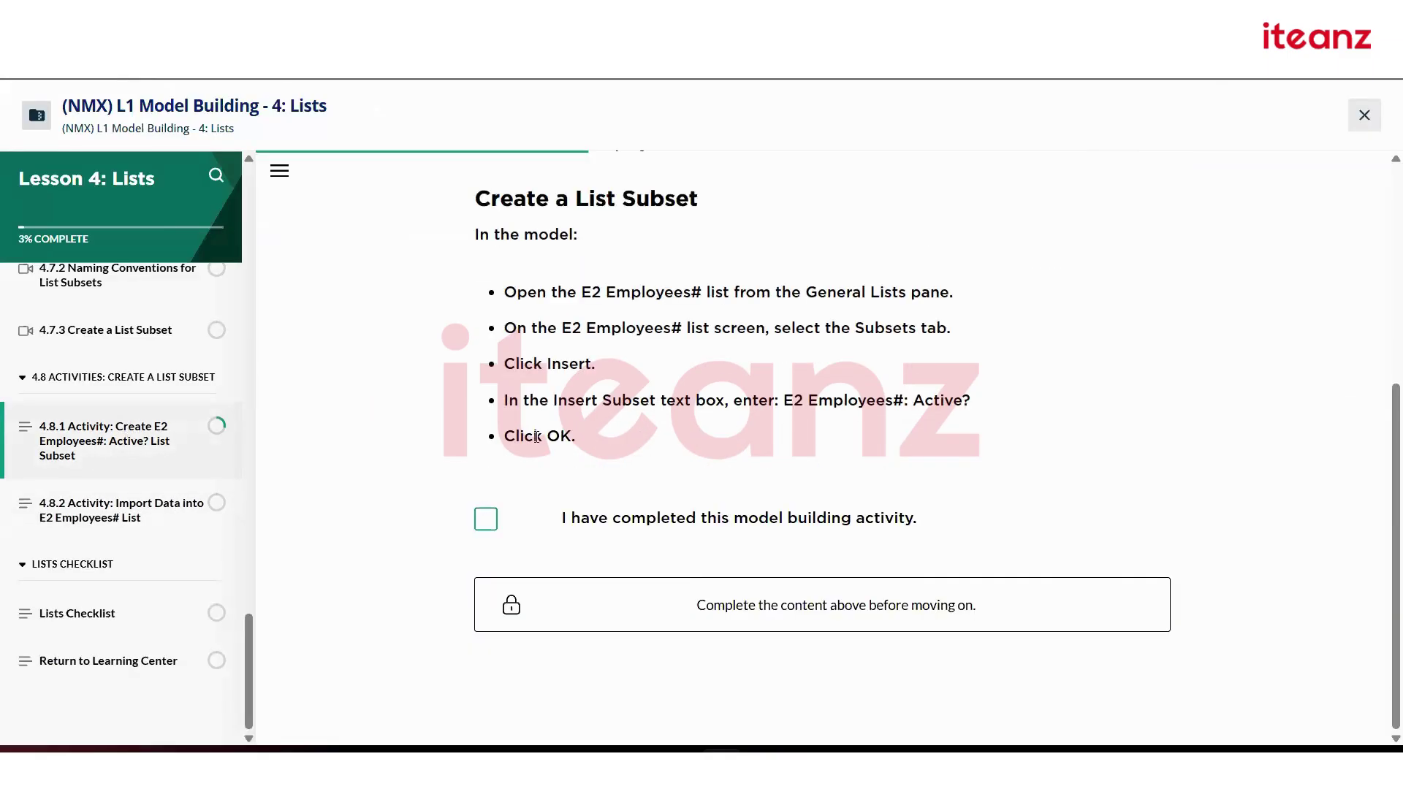
{"action": "scroll", "coordinate": [537, 437], "scroll_direction": "up", "scroll_amount": 3}
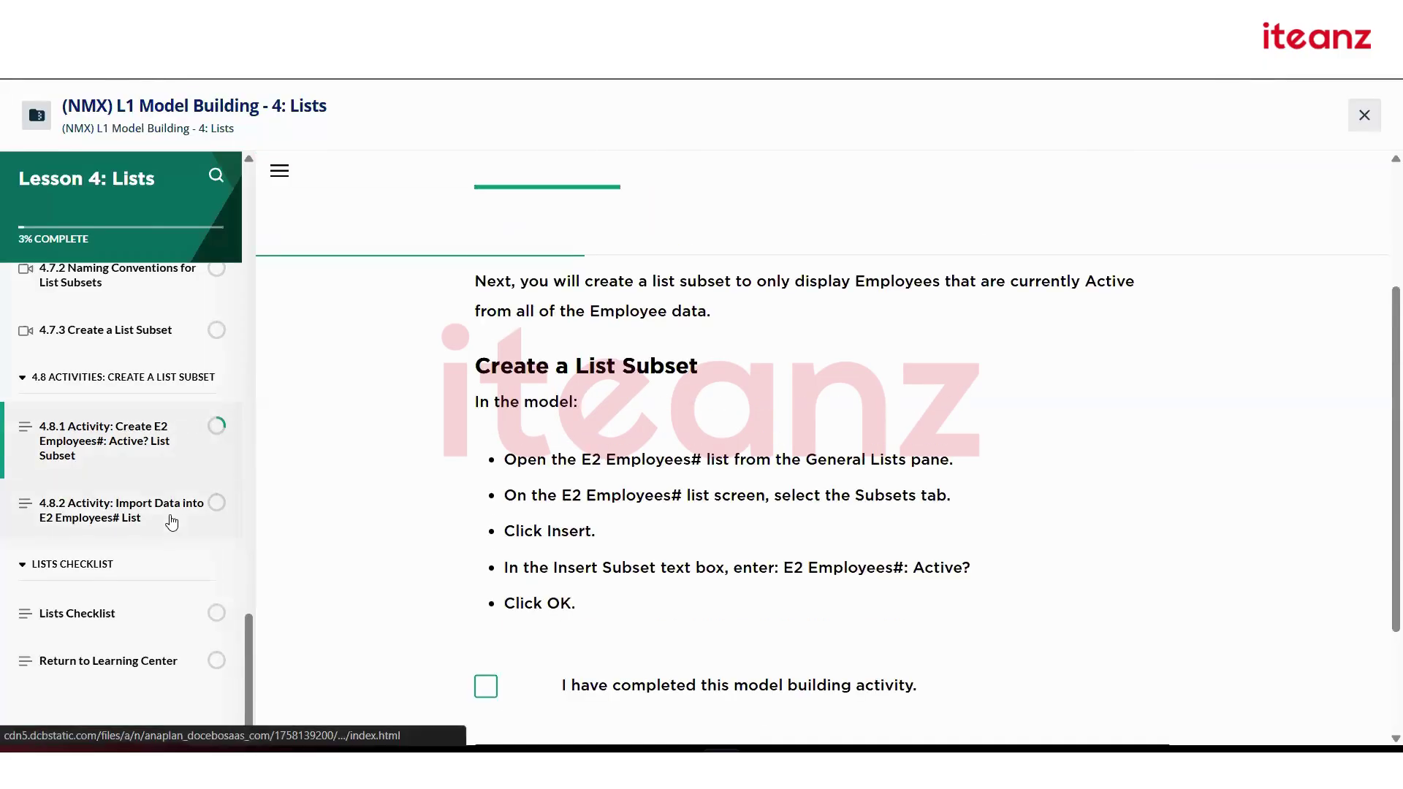
- Switch to the Introduction to Level 1 Model Building course and read through its Training Sequence lesson list
{"action": "scroll", "coordinate": [172, 520], "scroll_direction": "up", "scroll_amount": 6}
{"action": "scroll", "coordinate": [171, 520], "scroll_direction": "up", "scroll_amount": 10}
{"action": "scroll", "coordinate": [604, 398], "scroll_direction": "up", "scroll_amount": 3}
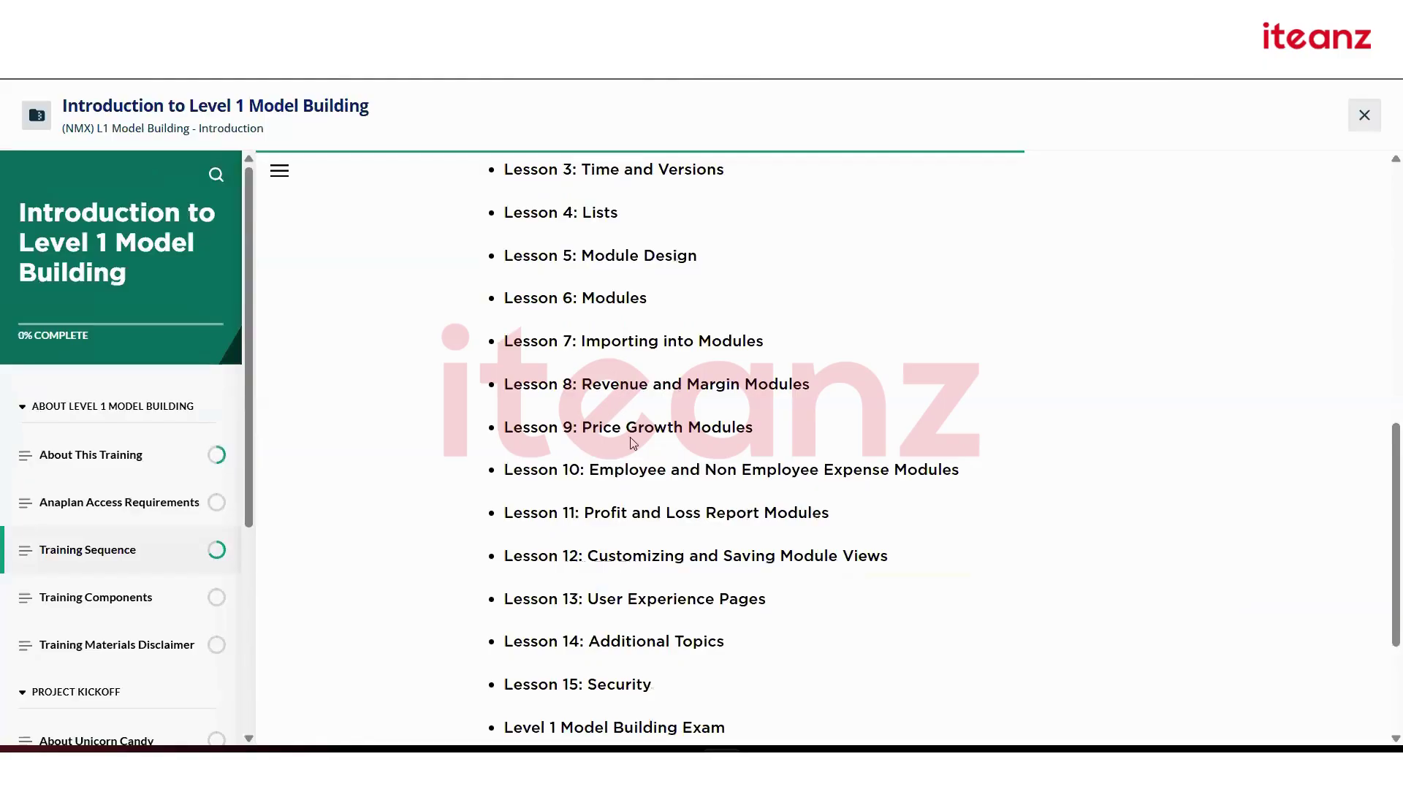
{"action": "scroll", "coordinate": [633, 232], "scroll_direction": "up", "scroll_amount": 3}
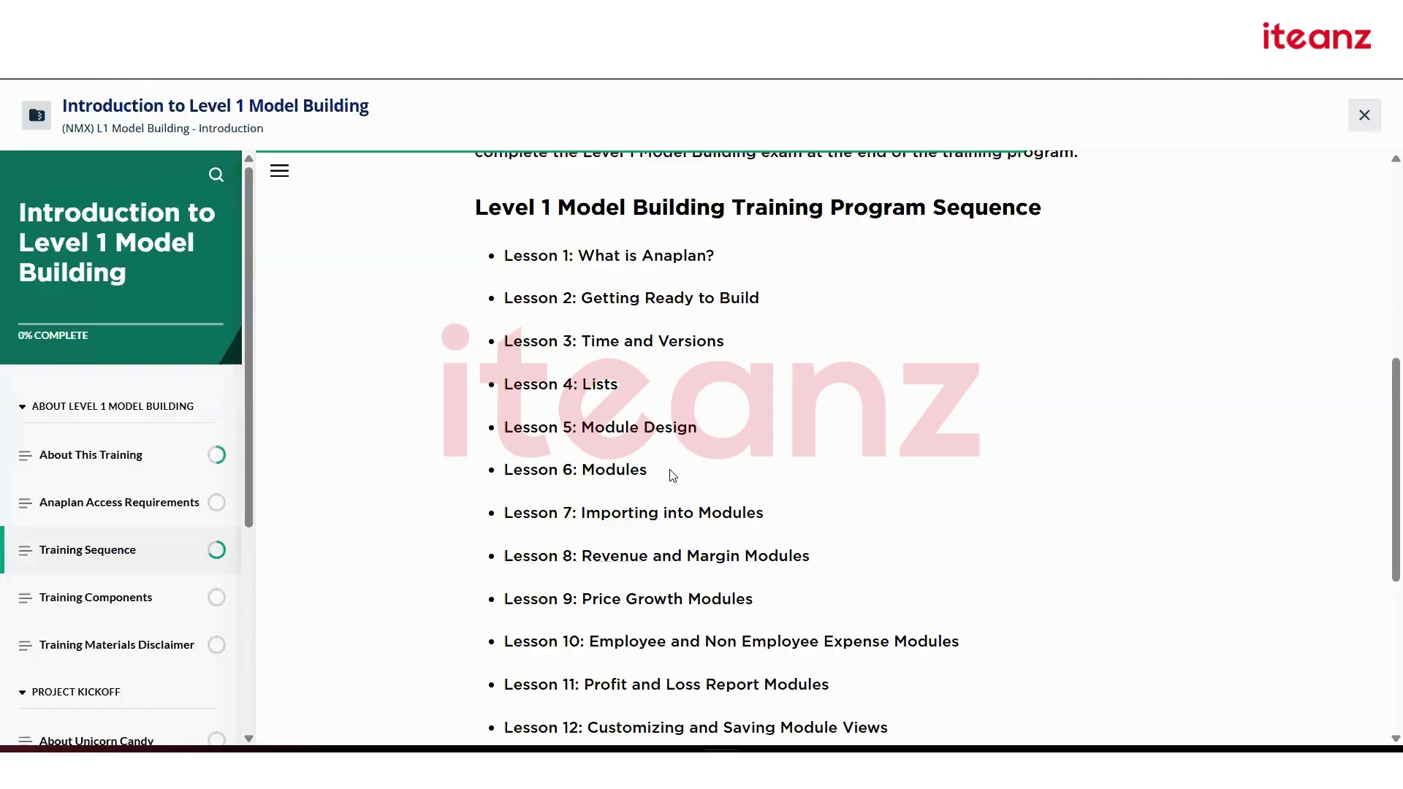
{"action": "scroll", "coordinate": [673, 475], "scroll_direction": "down", "scroll_amount": 1}
{"action": "scroll", "coordinate": [756, 555], "scroll_direction": "down", "scroll_amount": 3}
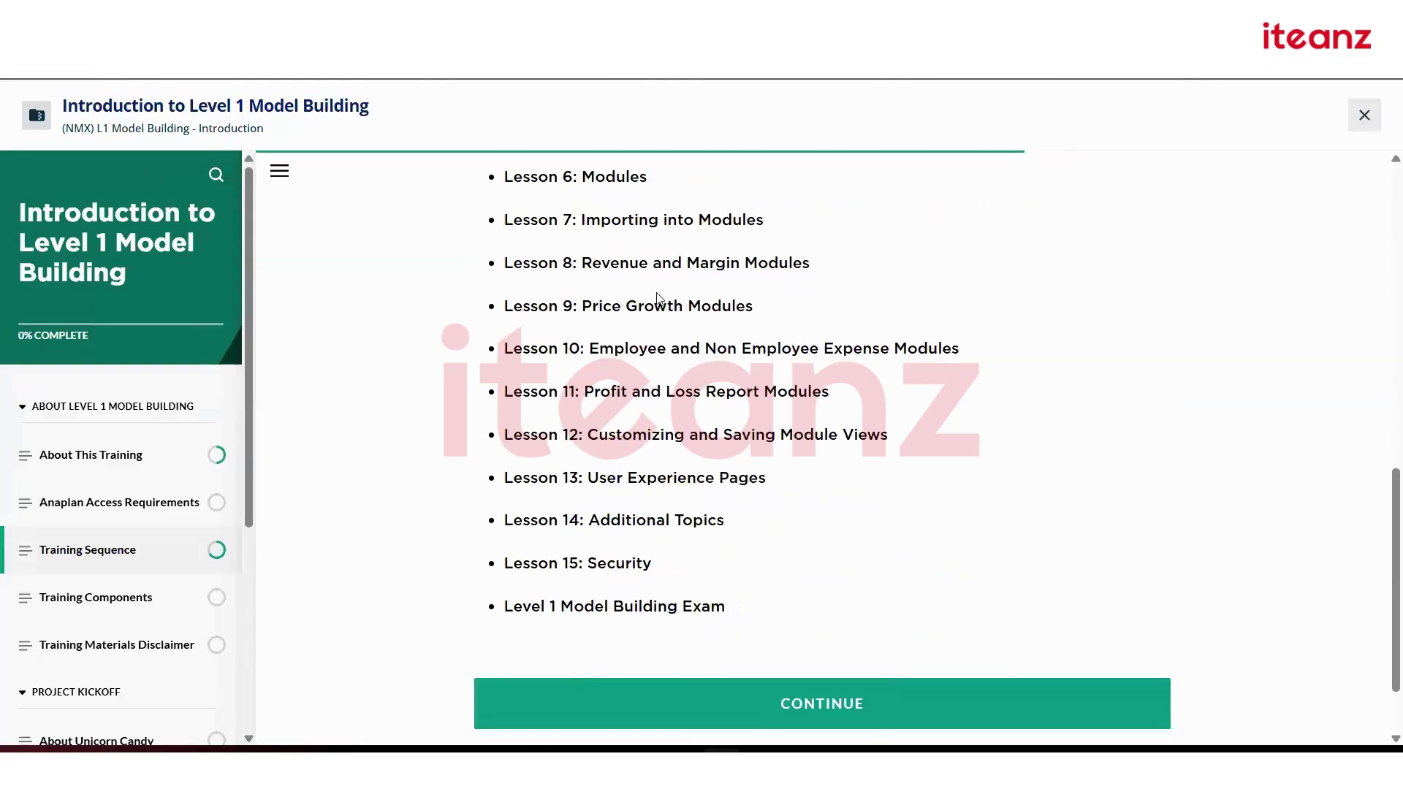
- Highlight Lessons 7 to 11 and Lessons 5 to 7 in the training sequence, and clear the highlight
{"action": "left_click_drag", "start_coordinate": [582, 214], "coordinate": [886, 396]}
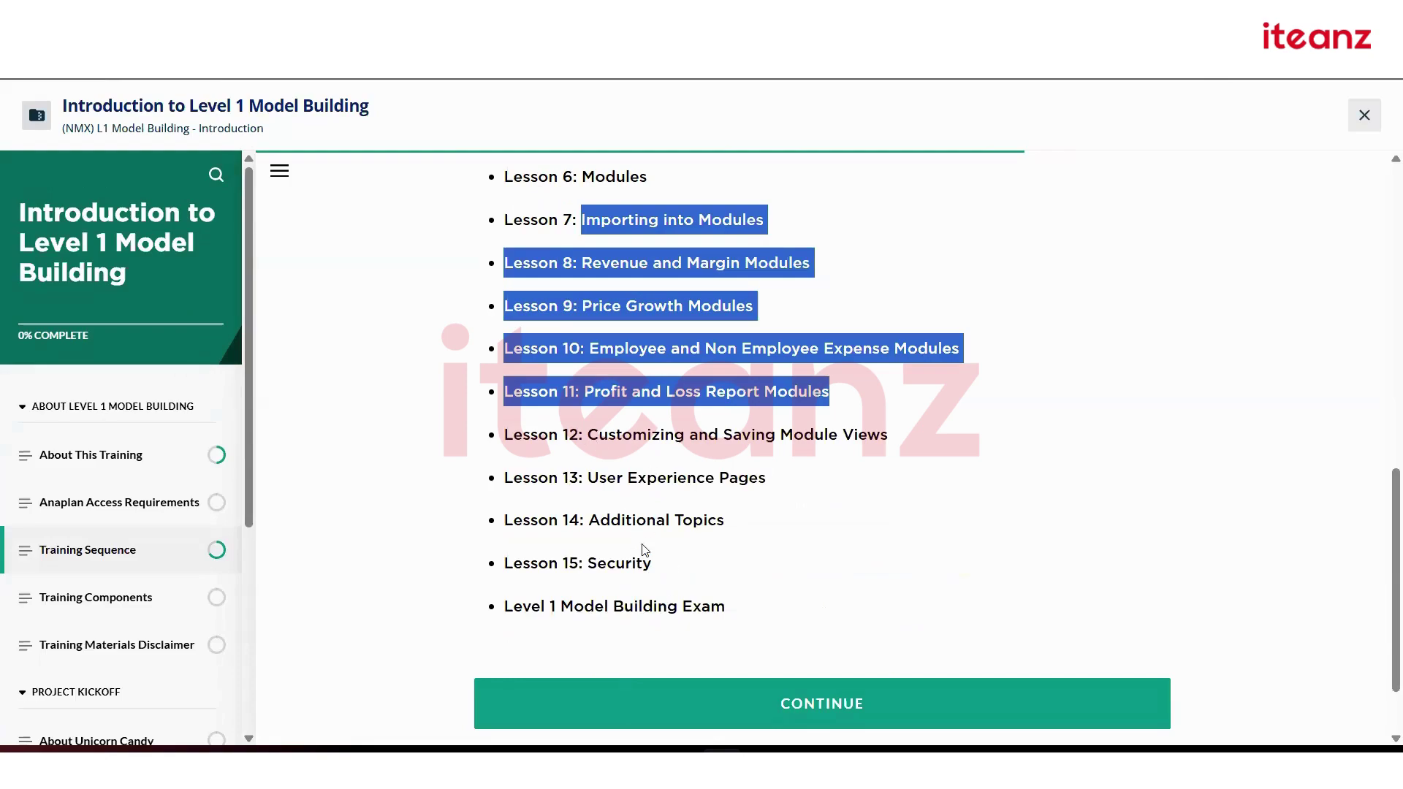
{"action": "scroll", "coordinate": [645, 550], "scroll_direction": "up", "scroll_amount": 3}
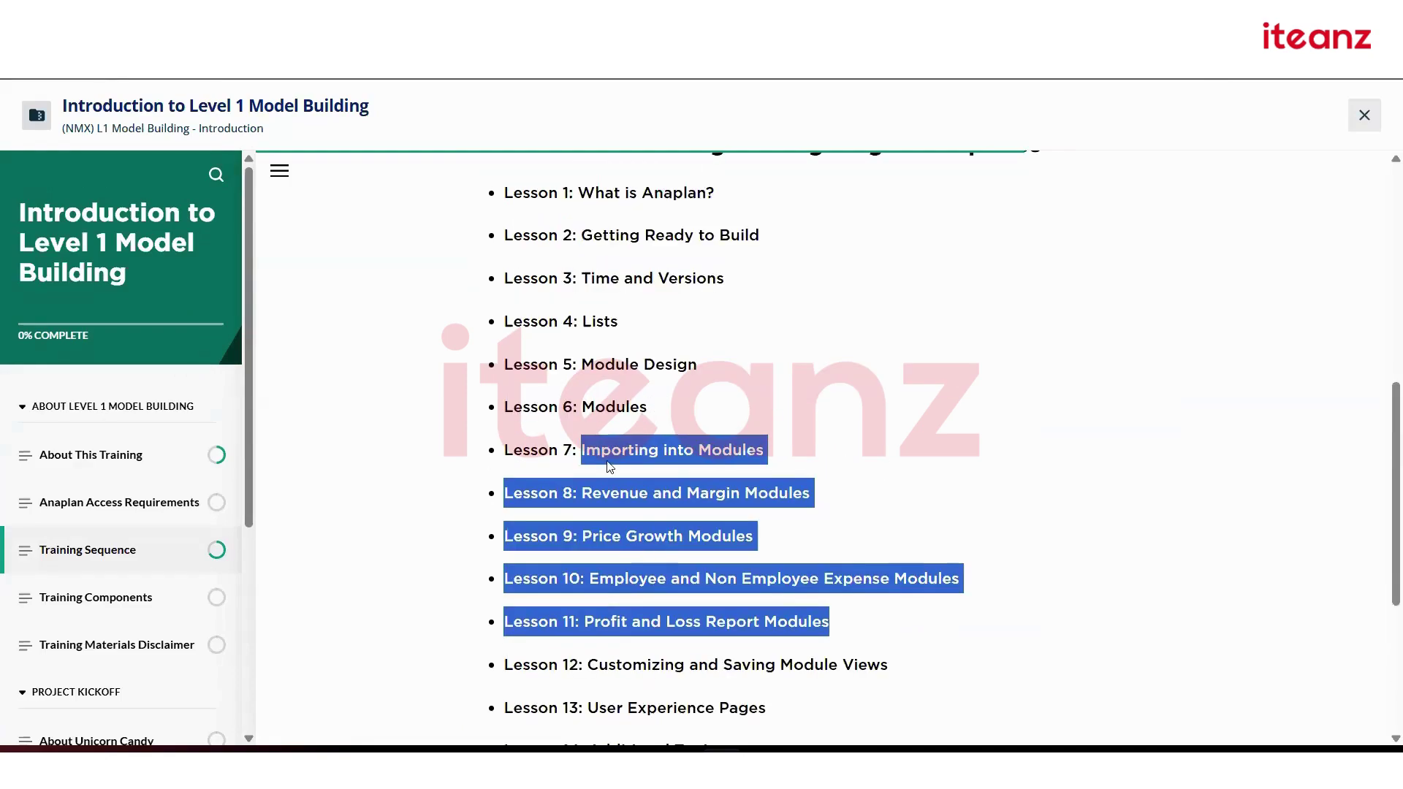
{"action": "left_click_drag", "start_coordinate": [780, 452], "coordinate": [502, 365]}
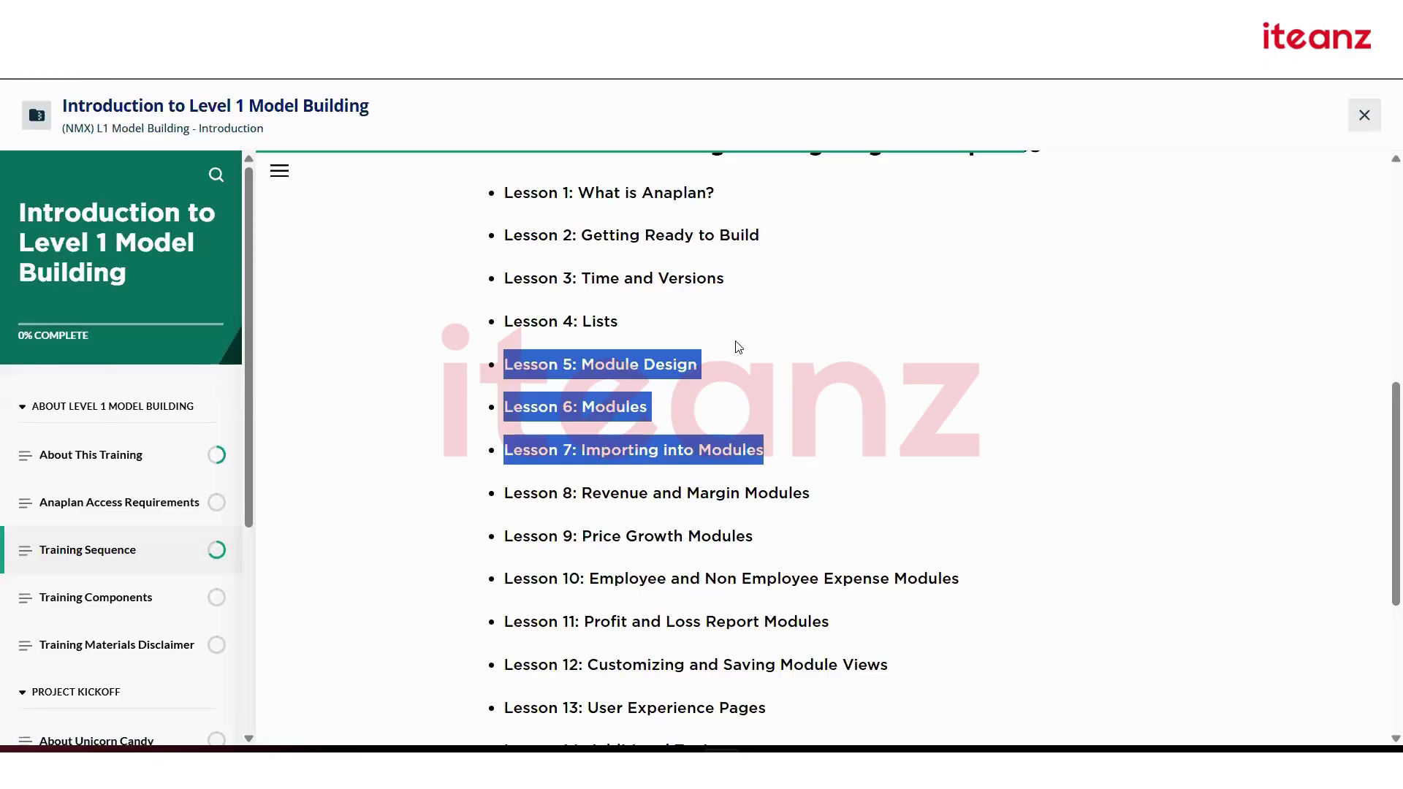
{"action": "left_click", "coordinate": [880, 427]}
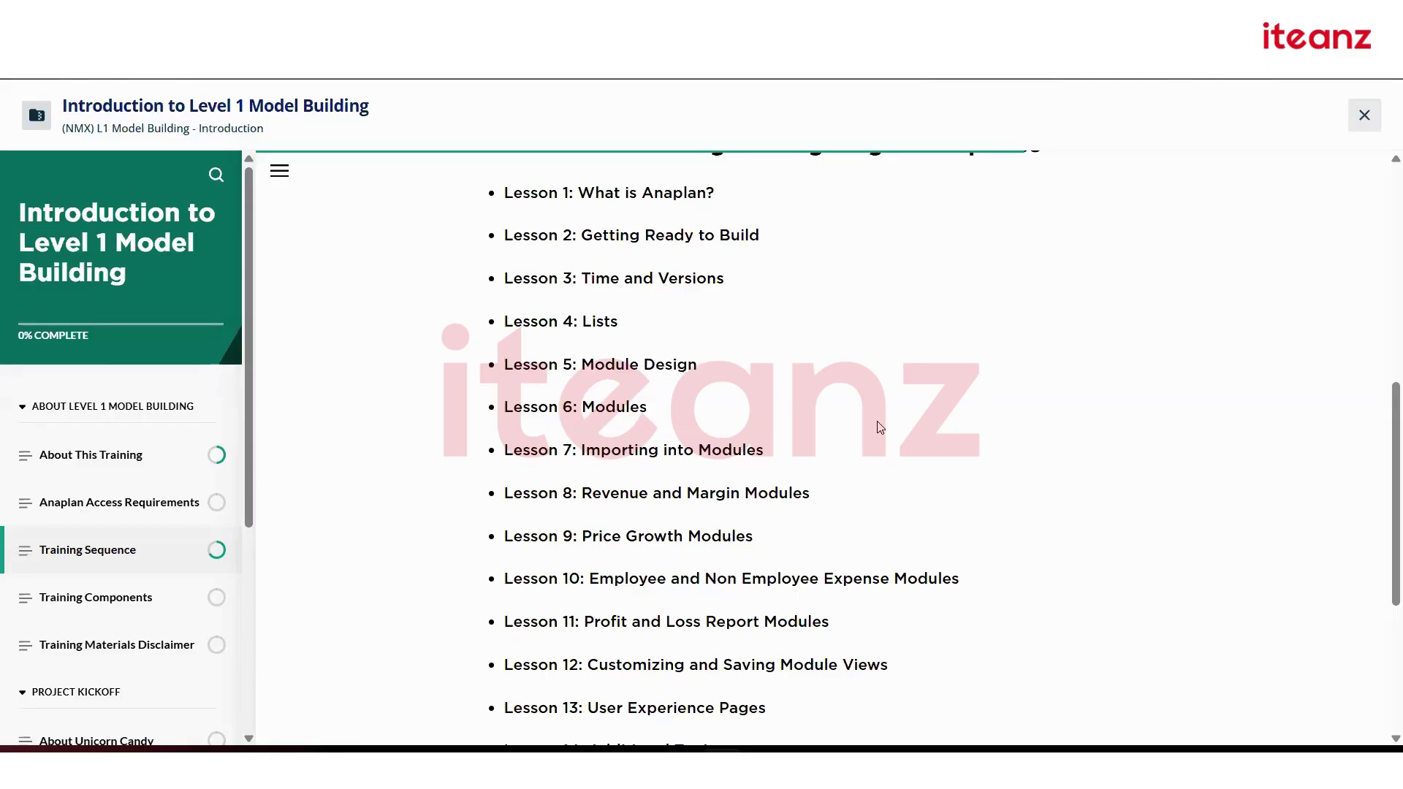
{"action": "scroll", "coordinate": [758, 441], "scroll_direction": "up", "scroll_amount": 2}
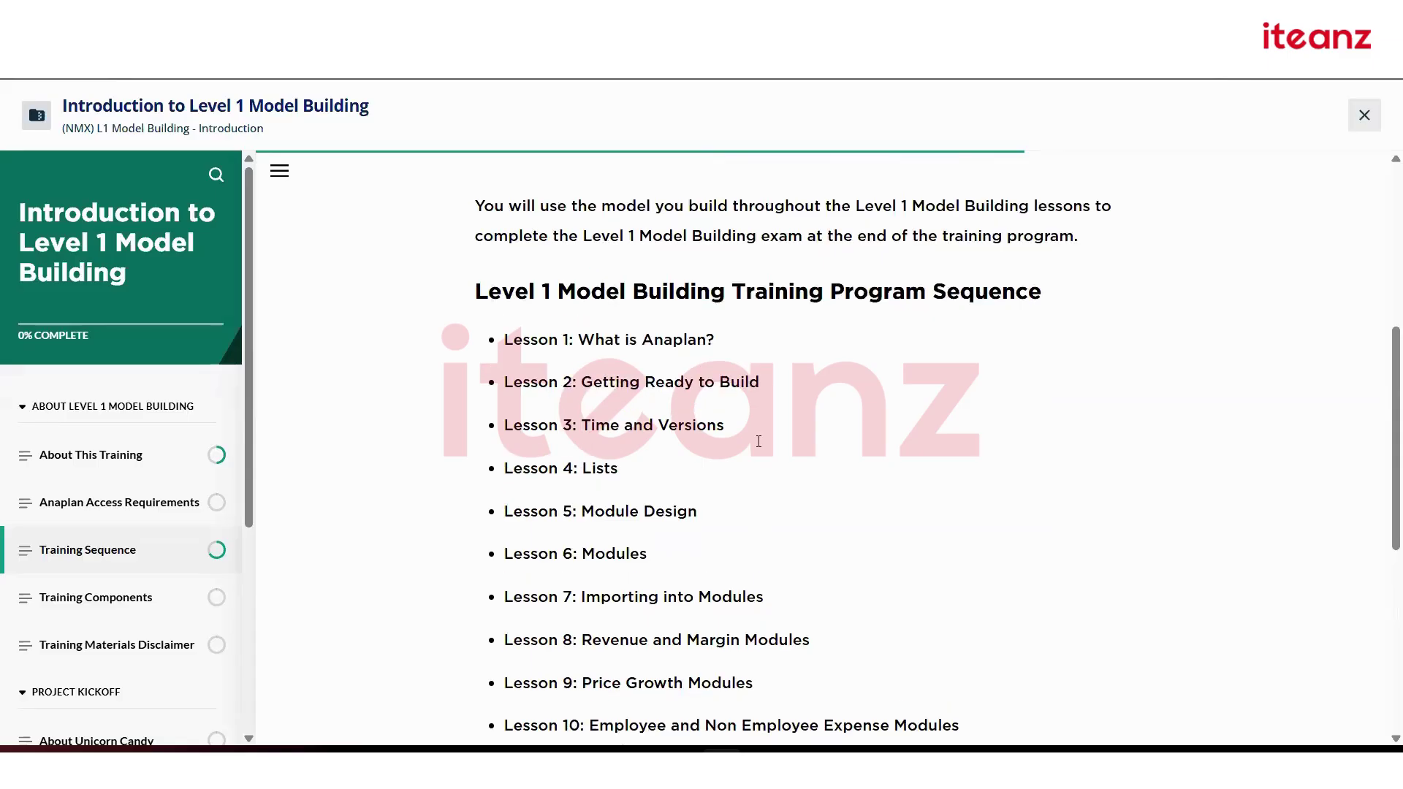
{"action": "scroll", "coordinate": [758, 441], "scroll_direction": "up", "scroll_amount": 2}
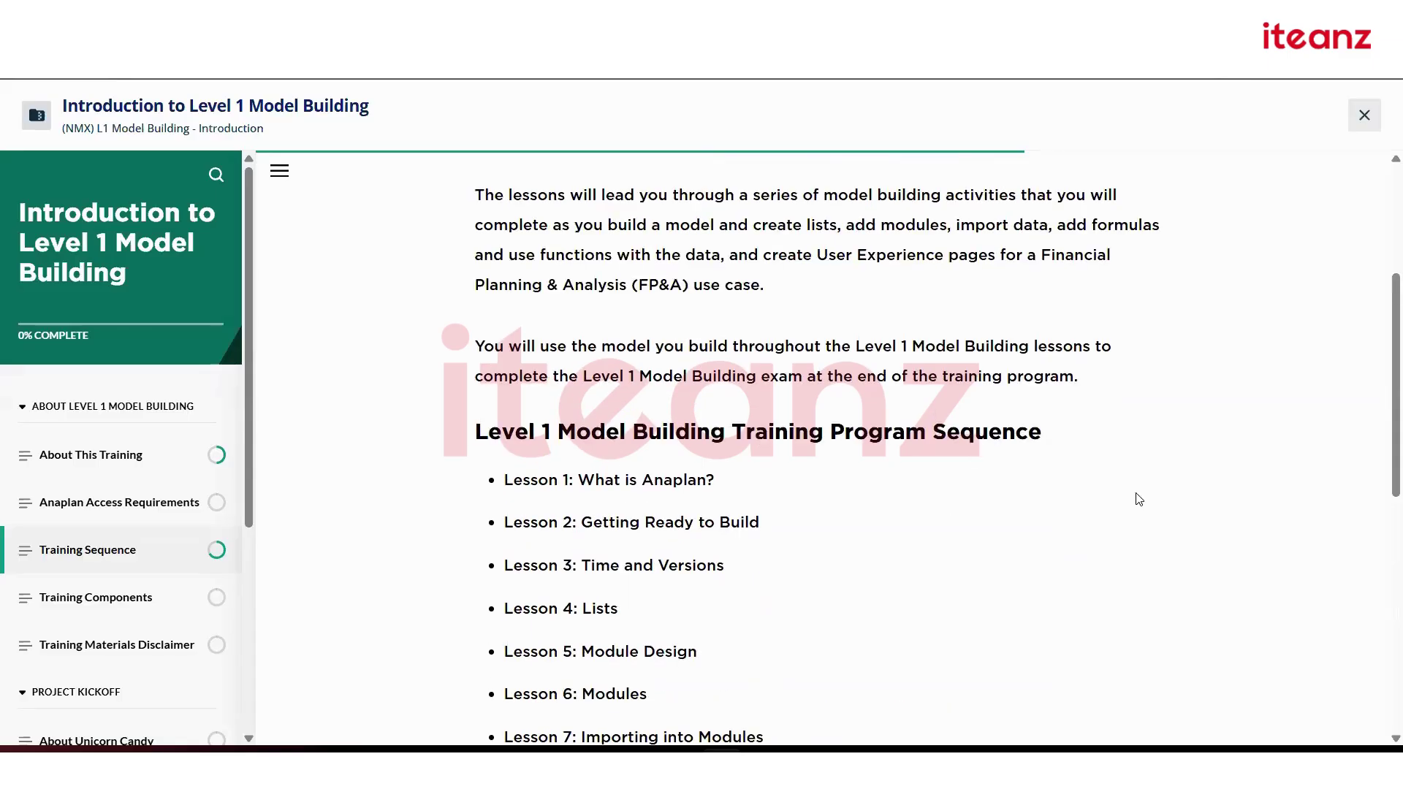